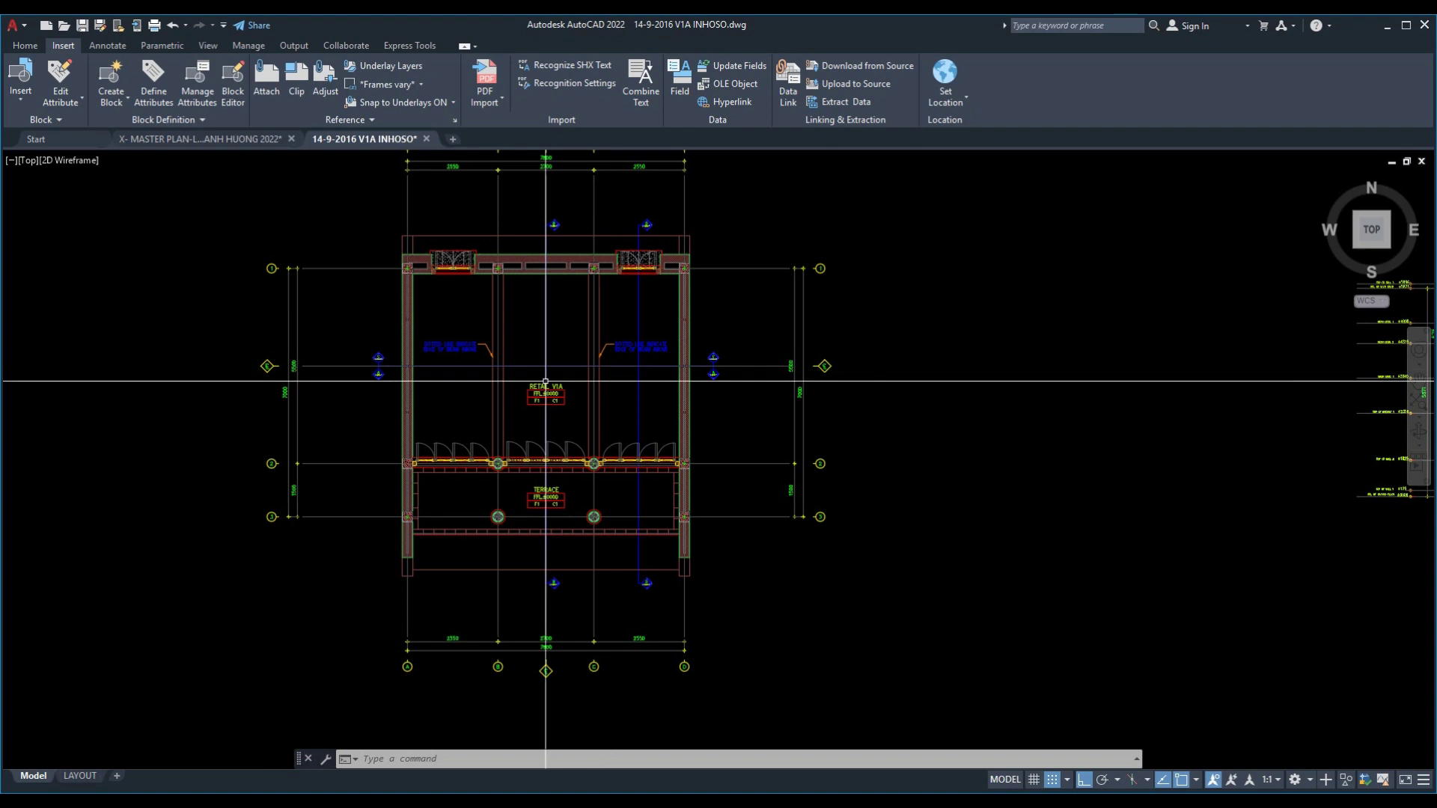
# Find the pavilion floor plan among the sheets and window-select all of it.
pyautogui.scroll(3, 591, 449)
pyautogui.scroll(-3, 591, 449)
pyautogui.moveTo(561, 445); pyautogui.dragTo(578, 456, button='middle')
pyautogui.scroll(-3, 759, 486)
pyautogui.scroll(3, 759, 479)
pyautogui.scroll(-1, 759, 475)
pyautogui.moveTo(749, 434); pyautogui.dragTo(225, 464, button='middle')
pyautogui.moveTo(524, 464); pyautogui.dragTo(225, 479, button='middle')
pyautogui.scroll(-3, 225, 479)
pyautogui.moveTo(449, 524); pyautogui.dragTo(176, 559, button='middle')
pyautogui.scroll(3, 479, 472)
pyautogui.scroll(2, 571, 440)
pyautogui.moveTo(576, 688); pyautogui.dragTo(587, 481, button='middle')
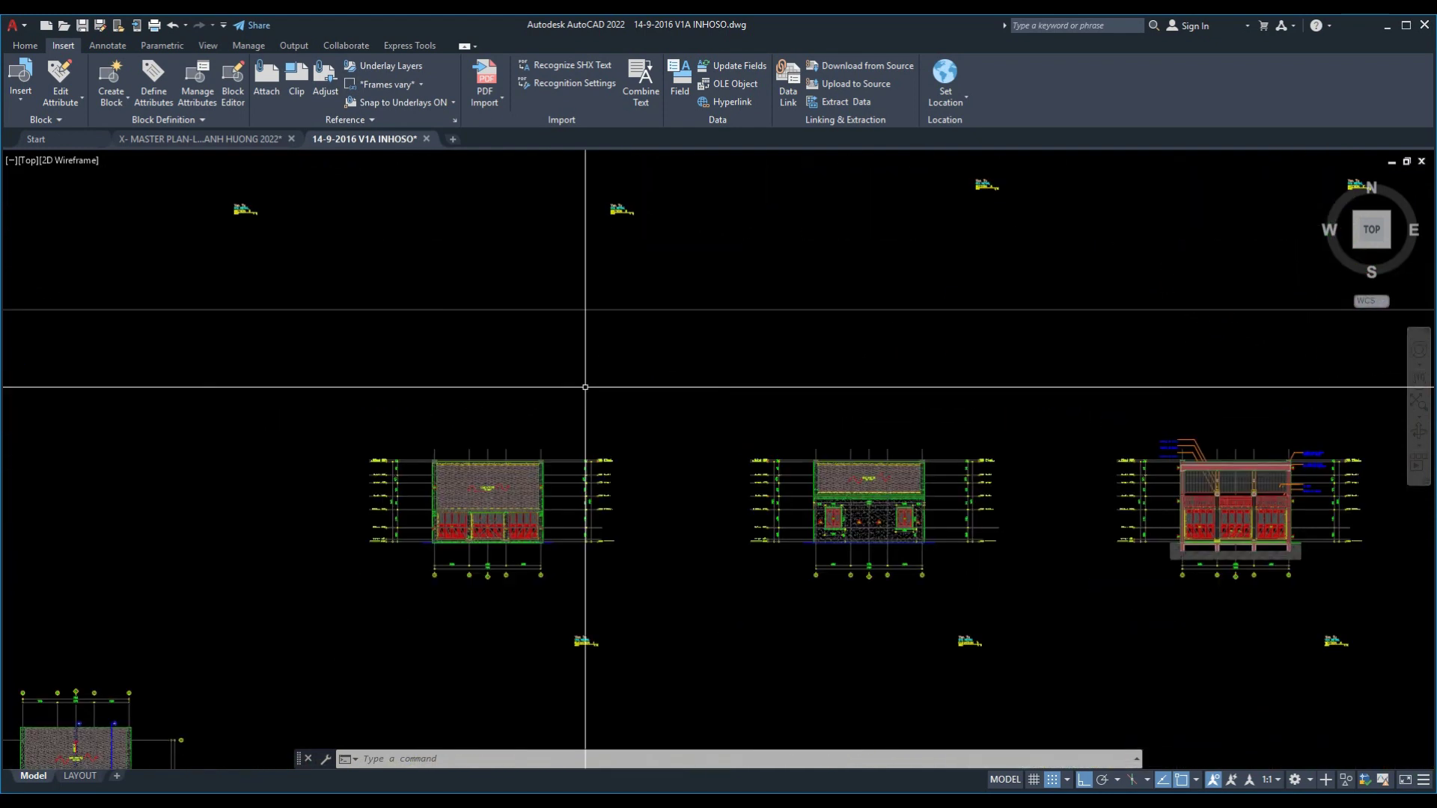
pyautogui.scroll(3, 482, 530)
pyautogui.moveTo(985, 556); pyautogui.dragTo(498, 554, button='middle')
pyautogui.moveTo(1091, 554)
pyautogui.mouseDown(button='middle')
pyautogui.moveTo(250, 551)
pyautogui.moveTo(706, 548)
pyautogui.moveTo(482, 551)
pyautogui.mouseUp(button='middle')
pyautogui.moveTo(1198, 558)
pyautogui.mouseDown(button='middle')
pyautogui.moveTo(940, 568)
pyautogui.moveTo(600, 555)
pyautogui.moveTo(524, 514)
pyautogui.mouseUp(button='middle')
pyautogui.scroll(2, 524, 513)
pyautogui.scroll(-5, 824, 564)
pyautogui.scroll(2, 824, 562)
pyautogui.scroll(2, 919, 526)
pyautogui.scroll(-2, 919, 526)
pyautogui.scroll(5, 770, 419)
pyautogui.scroll(-5, 690, 337)
pyautogui.moveTo(690, 337); pyautogui.dragTo(504, 474, button='middle')
pyautogui.scroll(5, 505, 474)
pyautogui.scroll(1, 450, 449)
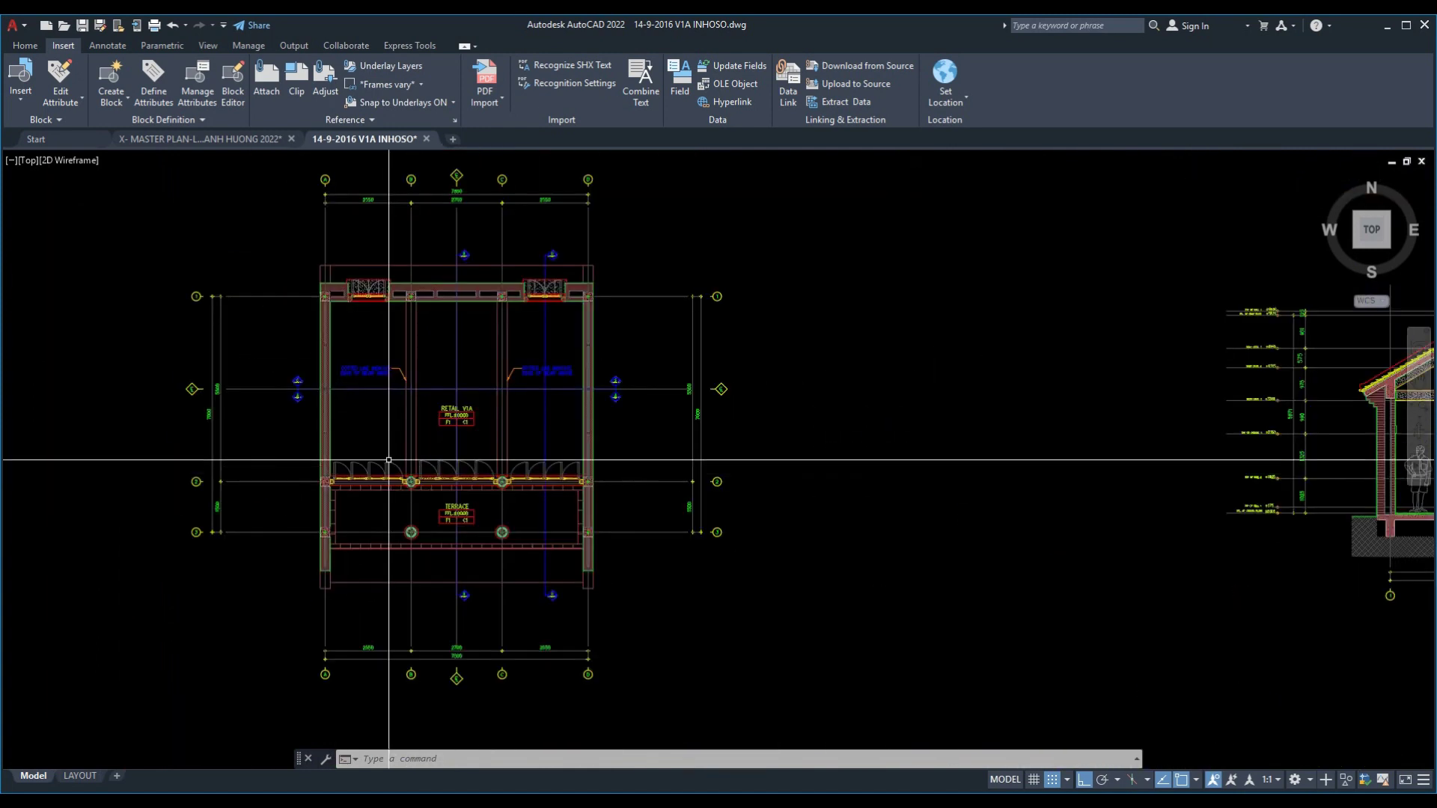
pyautogui.scroll(-2, 449, 449)
pyautogui.click(181, 238)
pyautogui.click(717, 661)
# Write the selected plan out with WBLOCK as MB.dwg in a new Desktop folder V1.
pyautogui.write('w')
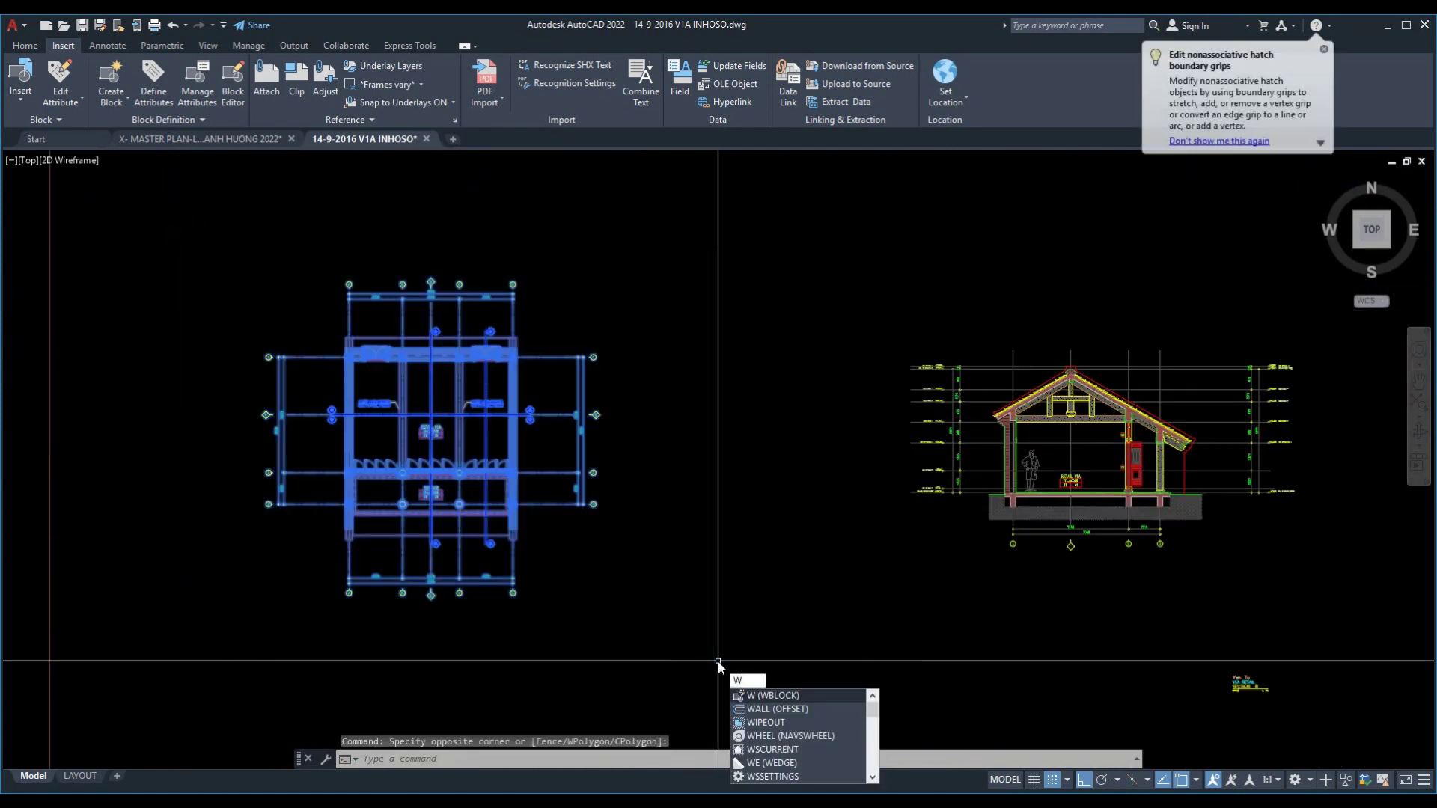
pyautogui.press('Return')
pyautogui.click(852, 492)
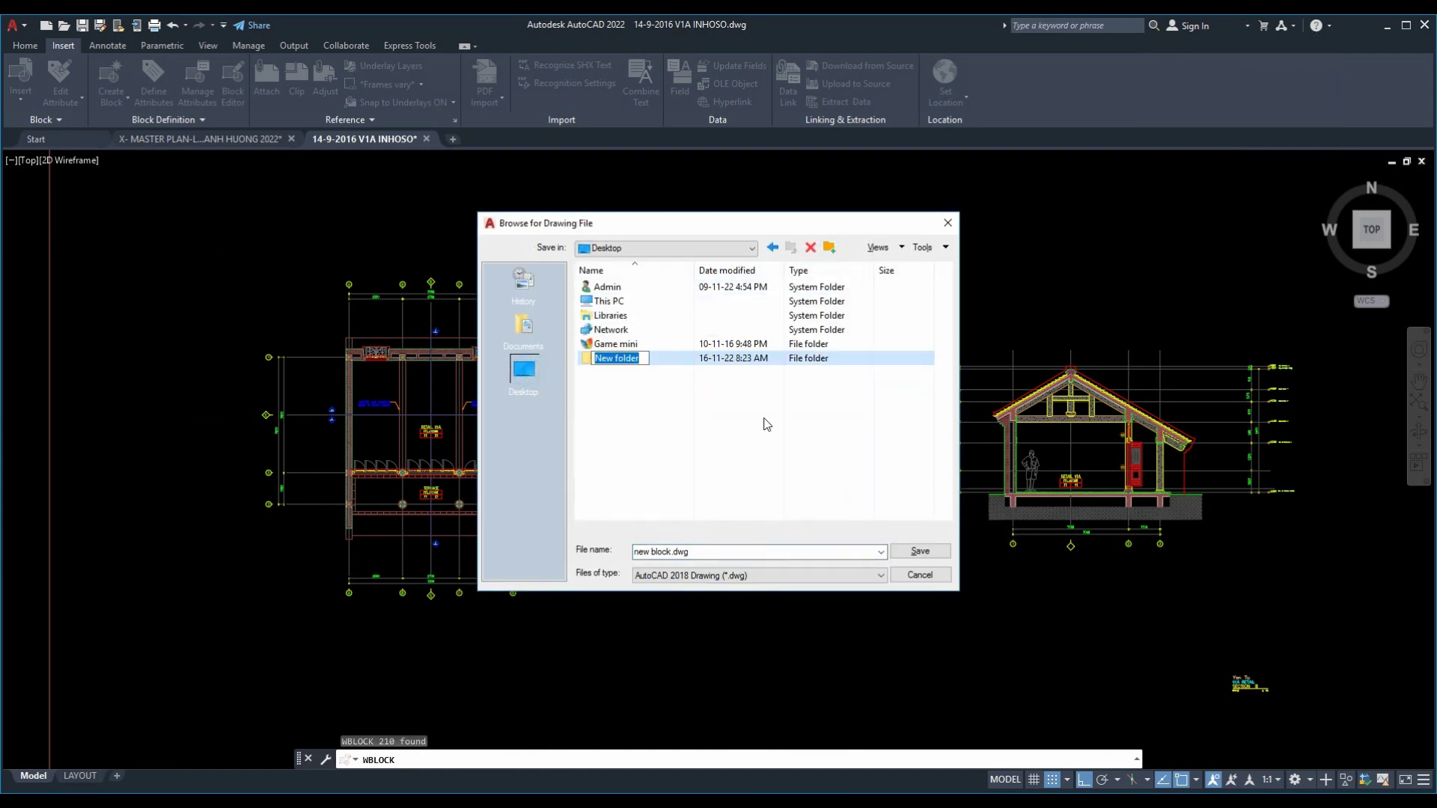
pyautogui.doubleClick(636, 359)
pyautogui.write('MB')
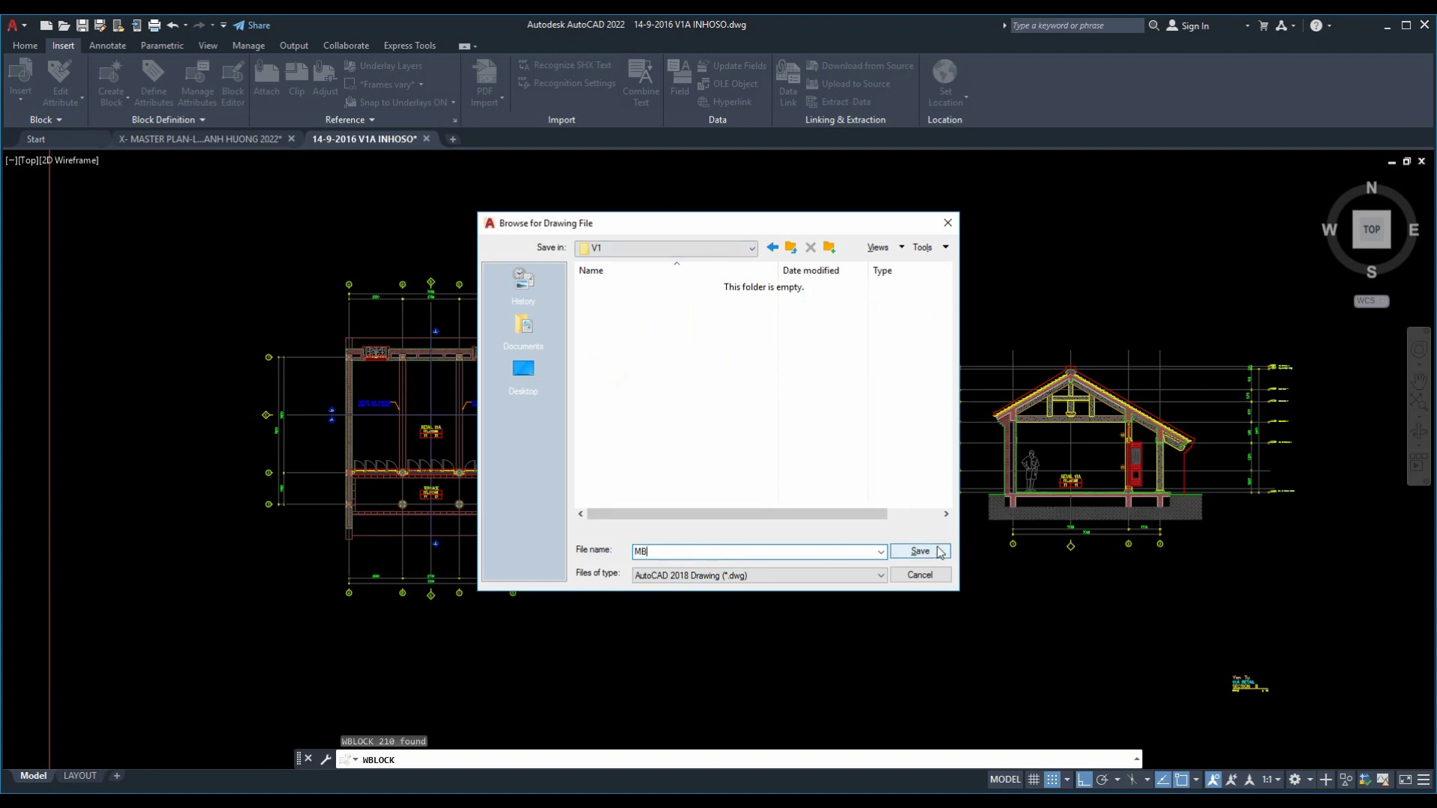
pyautogui.click(914, 553)
pyautogui.click(715, 549)
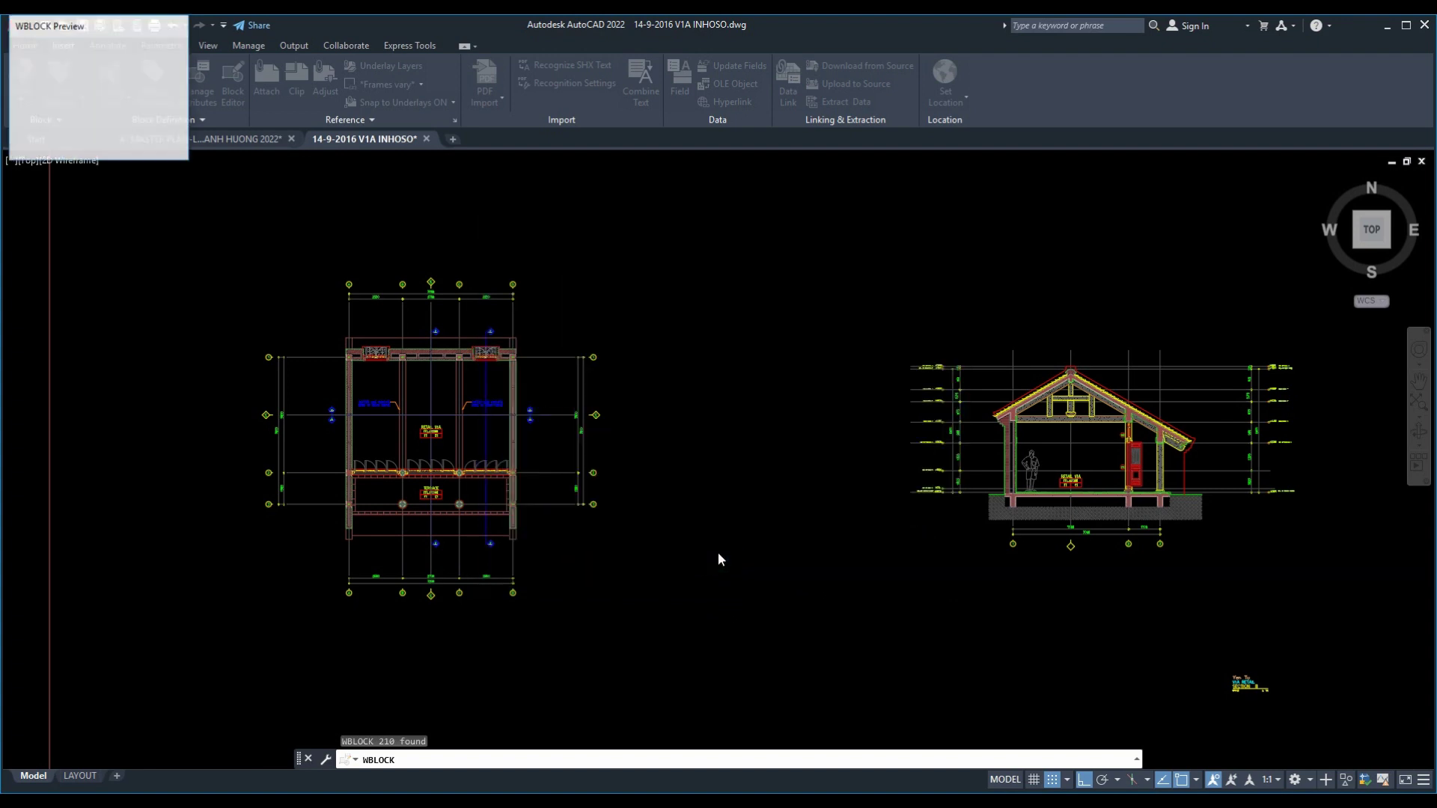
# Window-select the building section and write it out with WBLOCK as MC1.dwg in V1.
pyautogui.scroll(3, 1130, 524)
pyautogui.scroll(-5, 828, 509)
pyautogui.scroll(6, 829, 509)
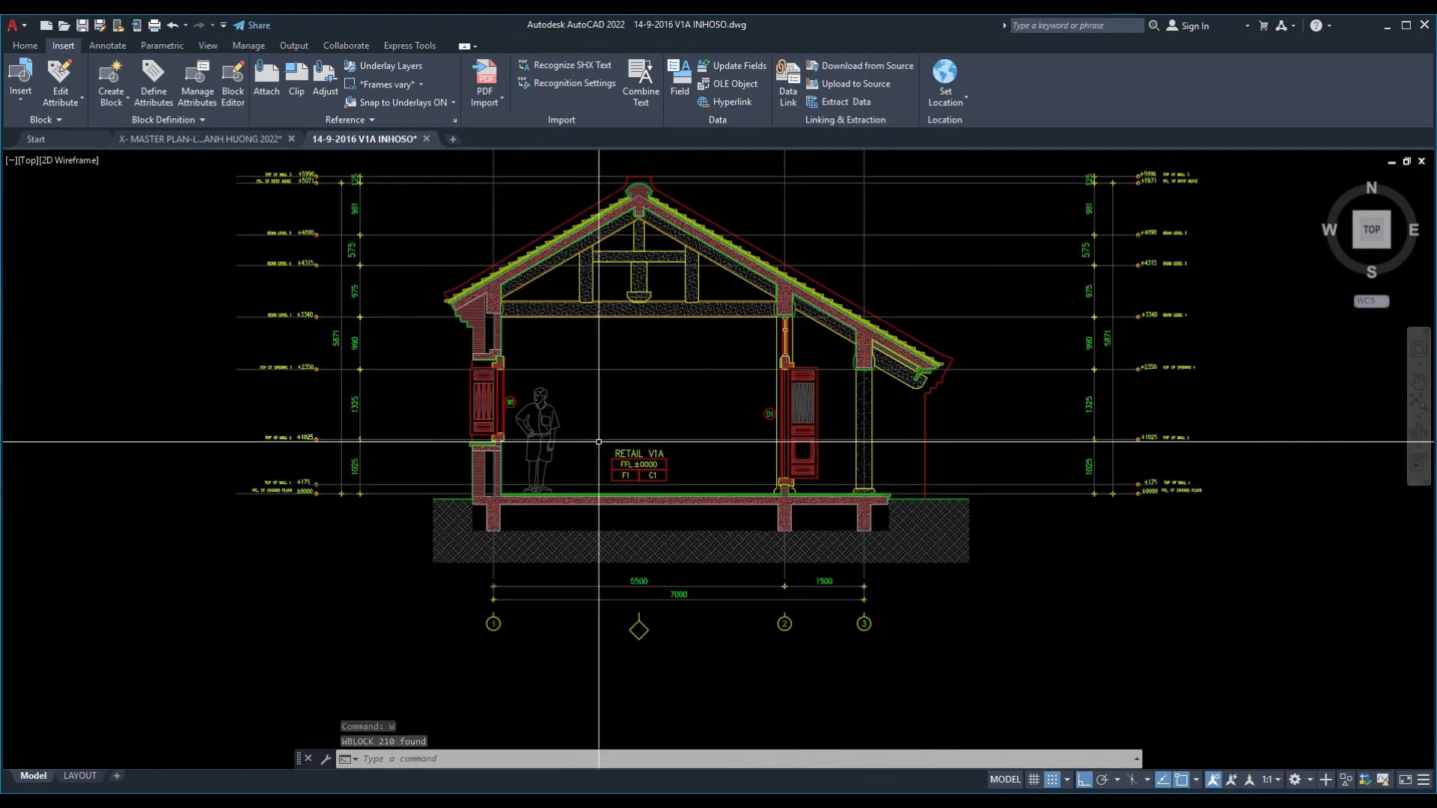
pyautogui.scroll(2, 635, 414)
pyautogui.scroll(-2, 656, 411)
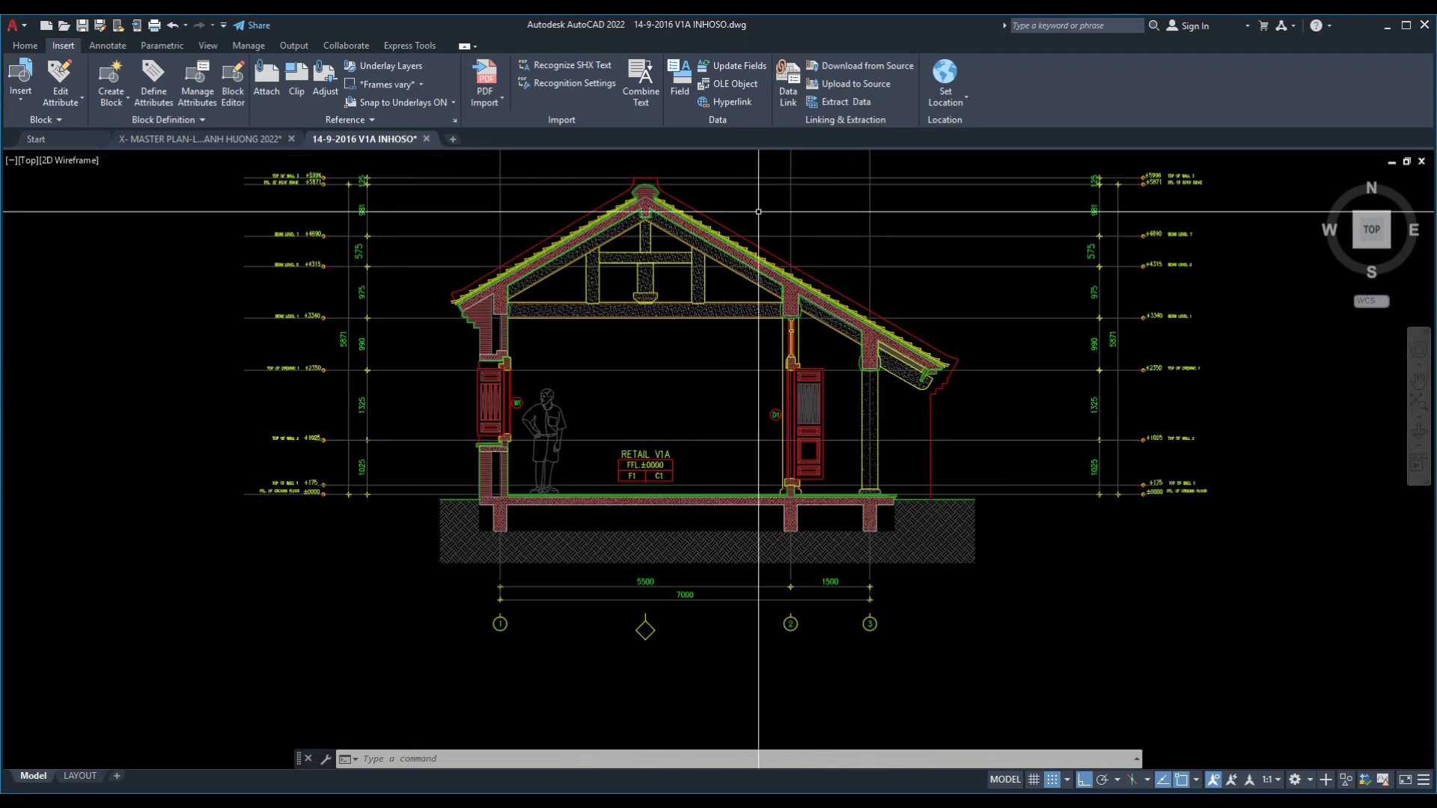
pyautogui.scroll(2, 758, 212)
pyautogui.scroll(-5, 631, 449)
pyautogui.scroll(6, 471, 479)
pyautogui.scroll(-1, 471, 485)
pyautogui.scroll(-2, 835, 448)
pyautogui.click(131, 197)
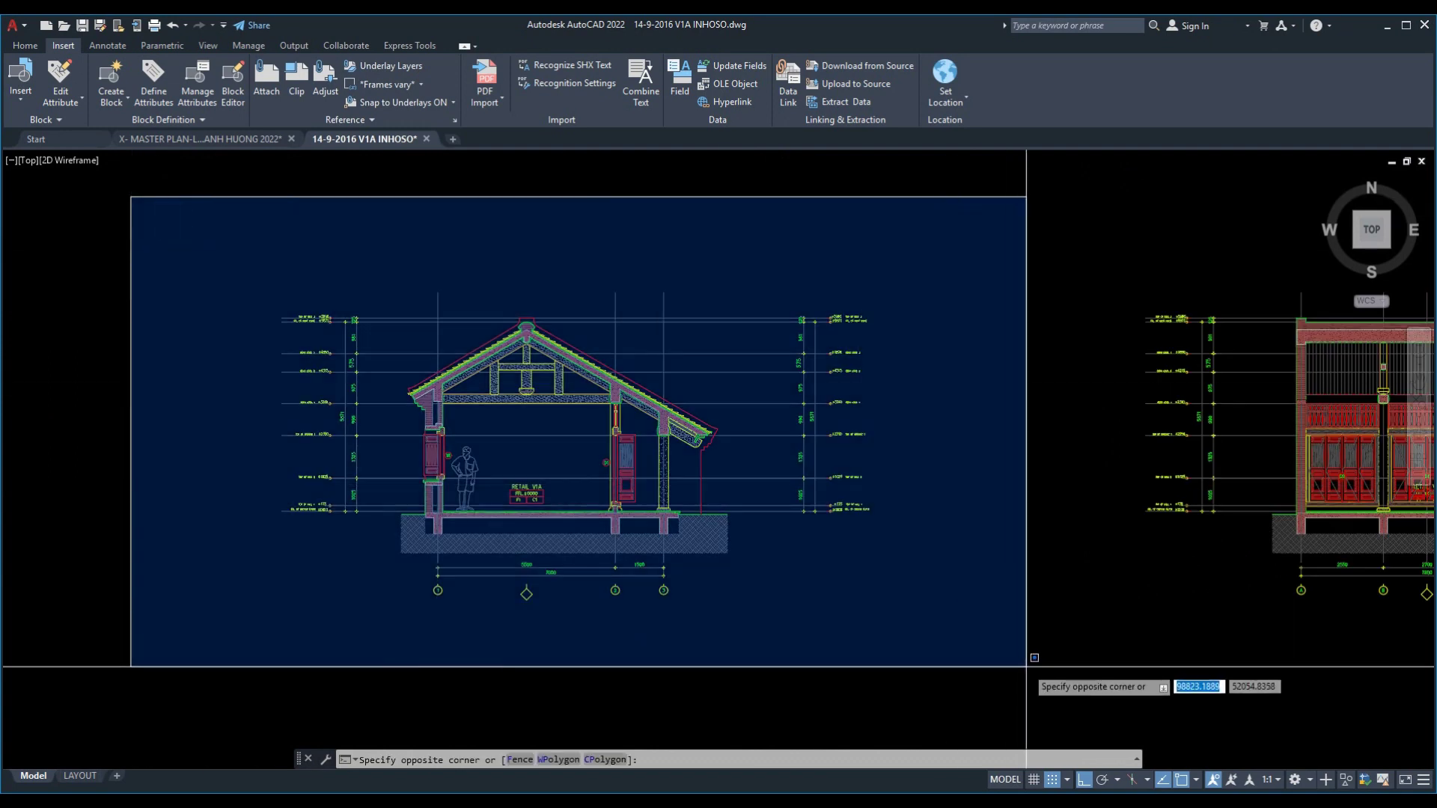
pyautogui.click(1026, 666)
pyautogui.press('Return')
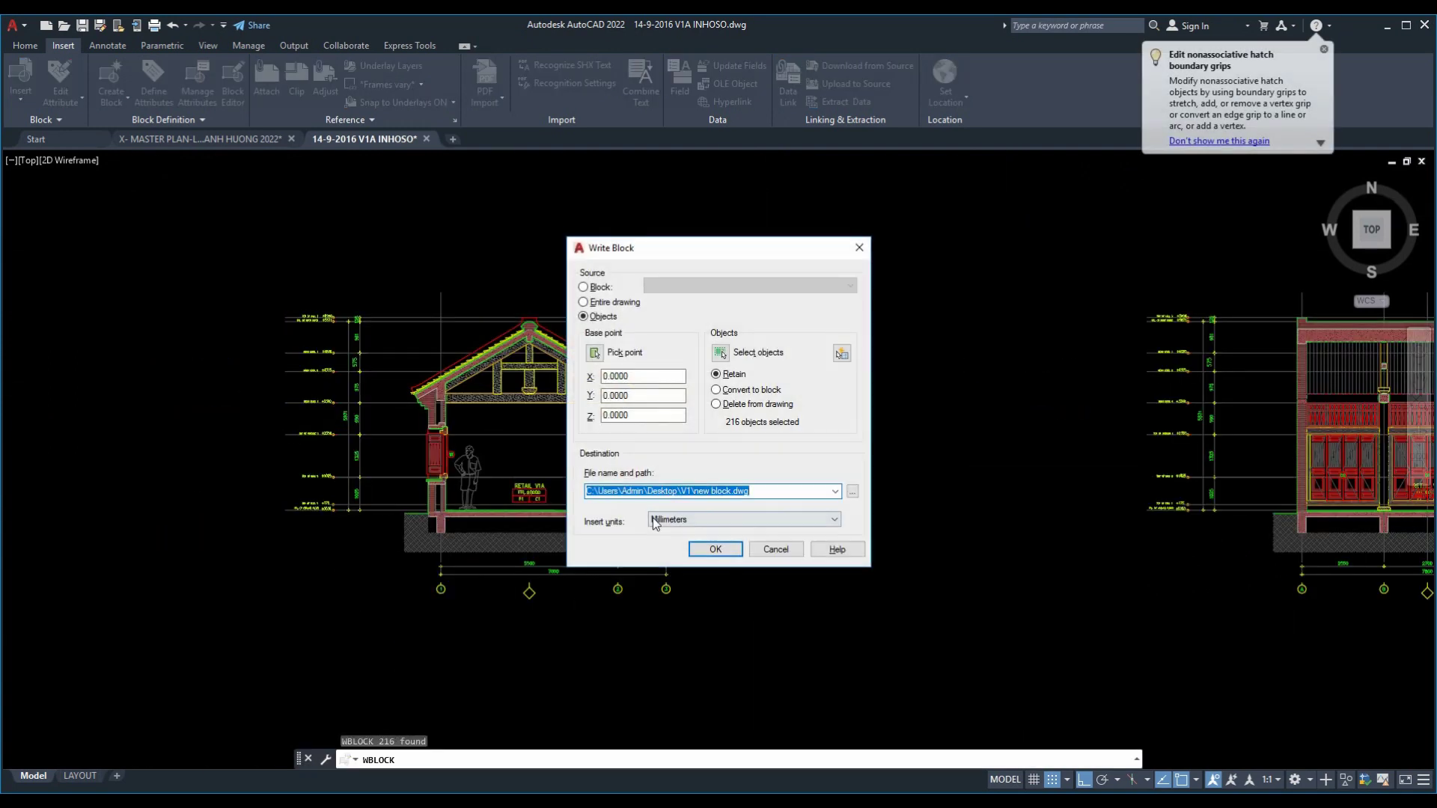
pyautogui.click(852, 493)
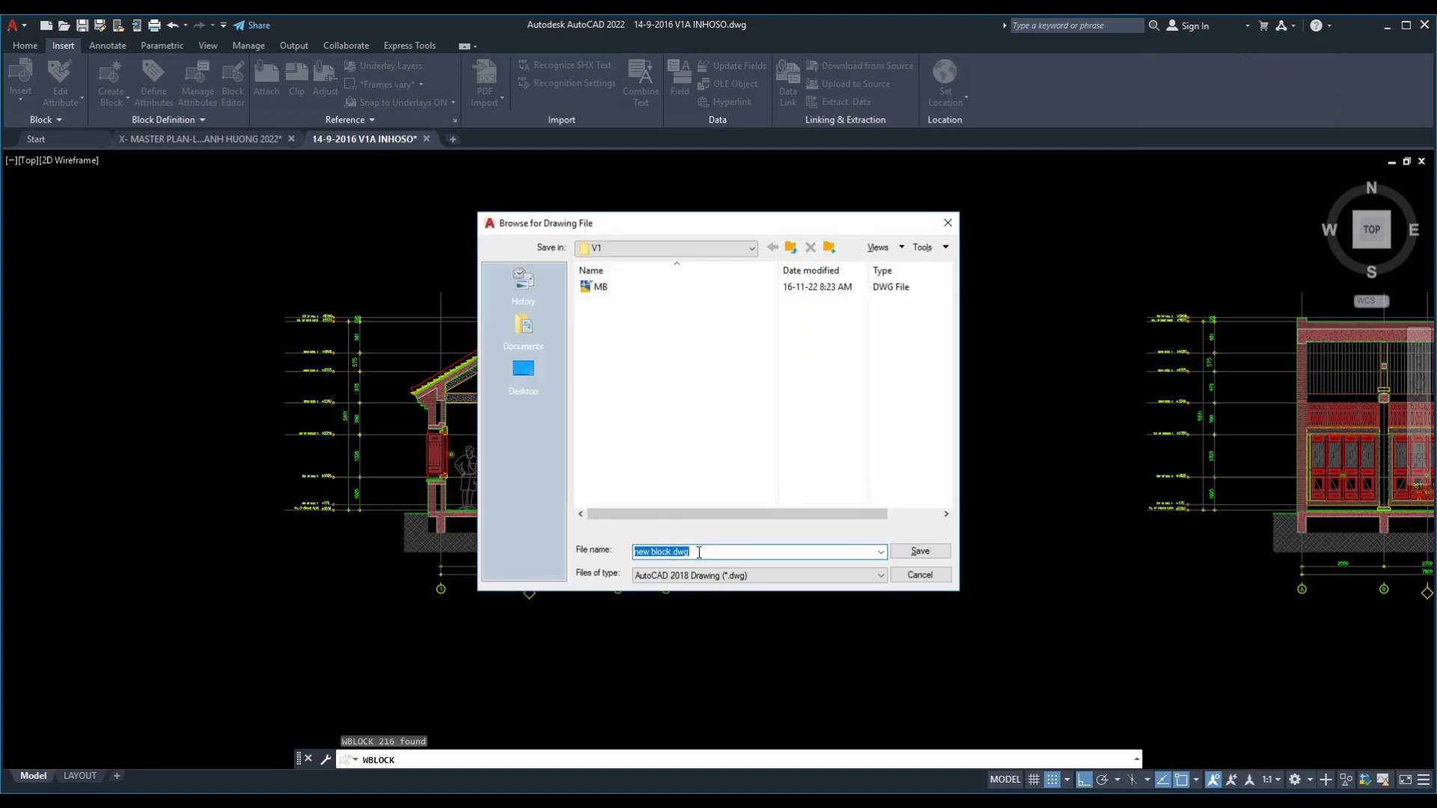
pyautogui.click(928, 551)
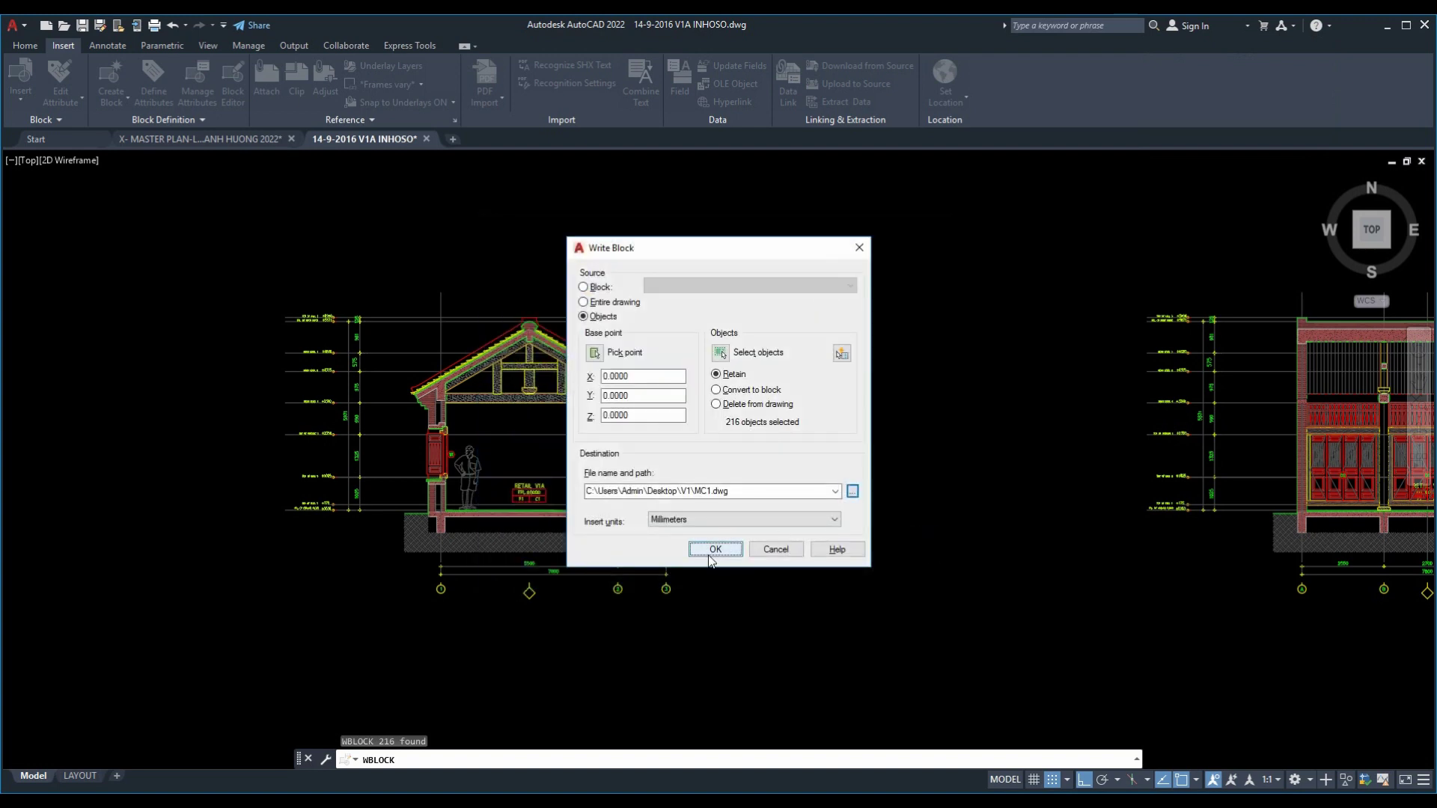
pyautogui.click(715, 549)
# Window-select the front elevation and write it out with WBLOCK as MC2.dwg.
pyautogui.scroll(2, 731, 514)
pyautogui.moveTo(731, 513); pyautogui.dragTo(392, 449, button='middle')
pyautogui.scroll(2, 391, 428)
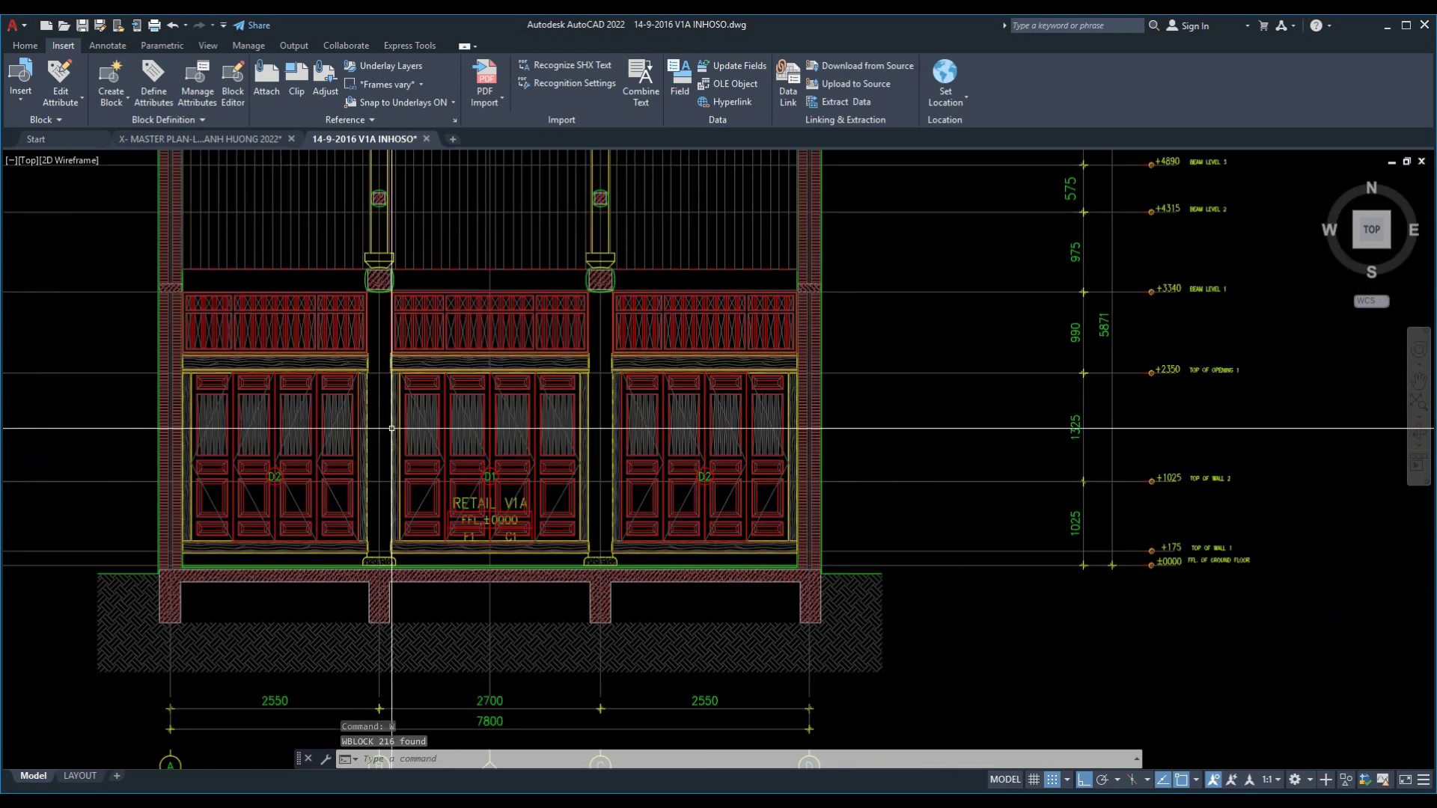
pyautogui.scroll(-1, 391, 428)
pyautogui.scroll(1, 464, 419)
pyautogui.scroll(-2, 518, 410)
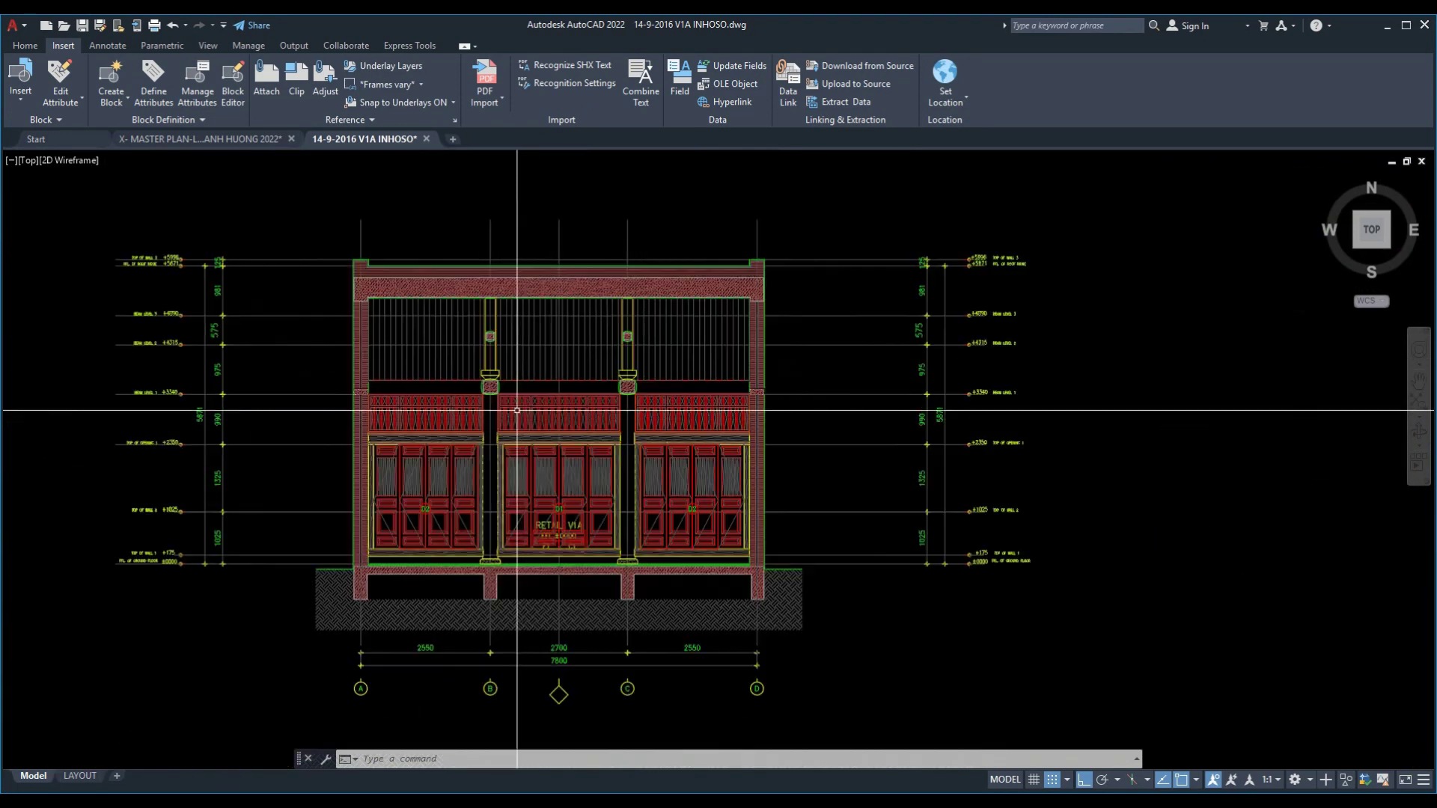
pyautogui.moveTo(517, 410); pyautogui.dragTo(299, 419, button='middle')
pyautogui.scroll(2, 673, 419)
pyautogui.scroll(-1, 674, 419)
pyautogui.scroll(-2, 674, 419)
pyautogui.moveTo(674, 419); pyautogui.dragTo(650, 424, button='middle')
pyautogui.scroll(3, 513, 411)
pyautogui.scroll(-3, 488, 407)
pyautogui.click(257, 256)
pyautogui.click(841, 577)
pyautogui.scroll(2, 562, 479)
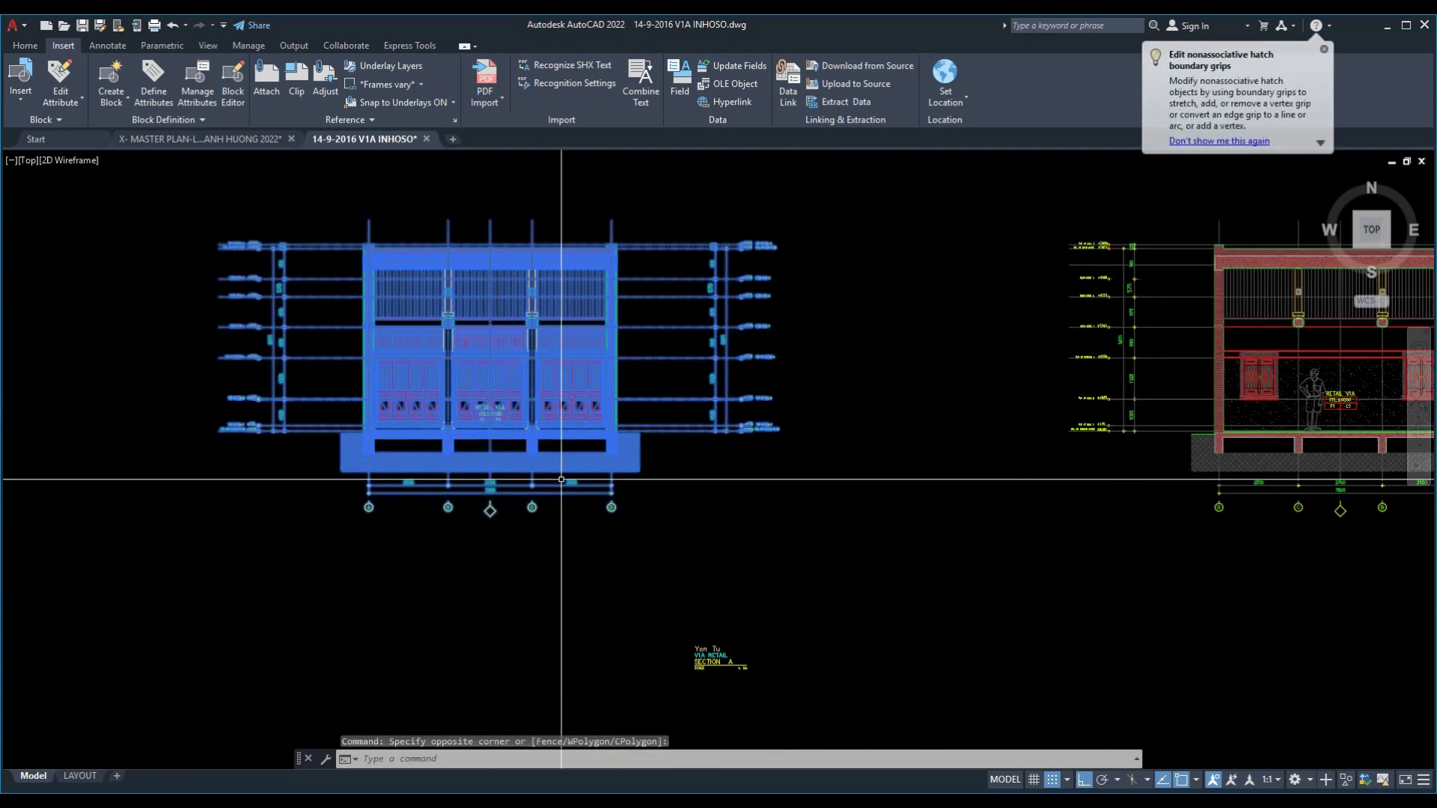
pyautogui.press('Return')
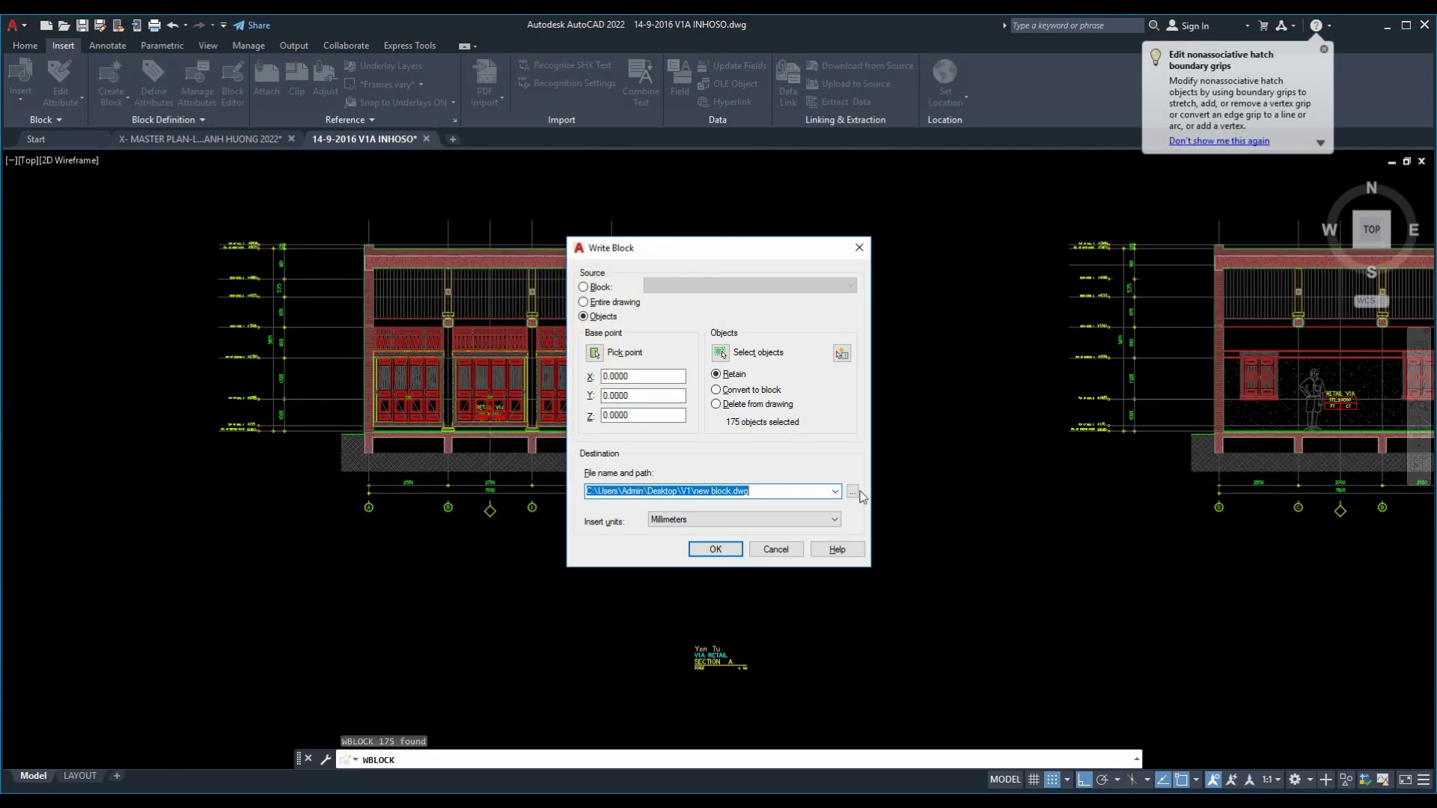
pyautogui.click(852, 492)
pyautogui.write('MC2')
pyautogui.click(926, 549)
pyautogui.click(731, 548)
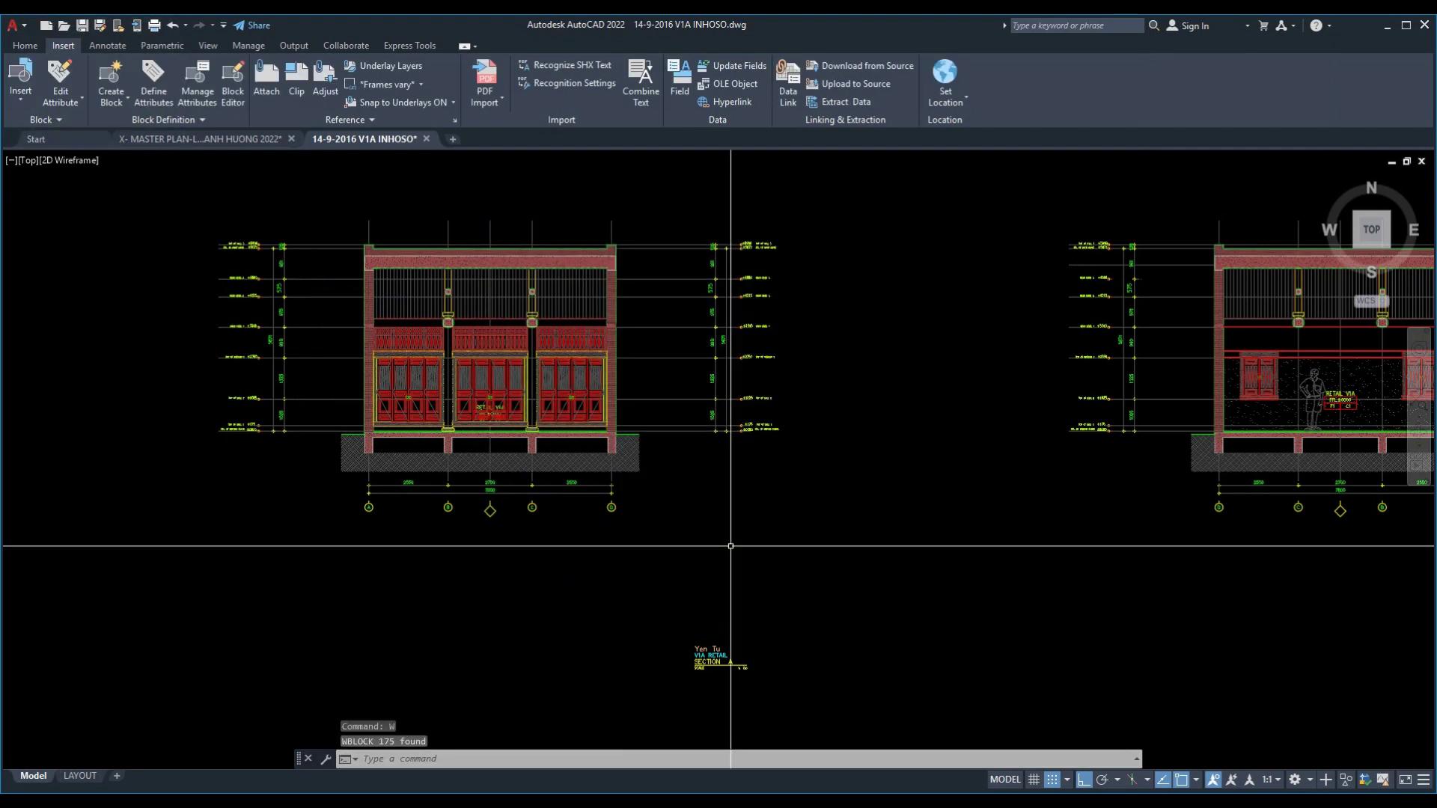
# Write the gable elevation out of AutoCAD as MD.dwg in the V1 folder.
pyautogui.scroll(3, 527, 463)
pyautogui.scroll(2, 659, 419)
pyautogui.scroll(-6, 679, 523)
pyautogui.scroll(5, 679, 523)
pyautogui.moveTo(680, 522)
pyautogui.mouseDown(button='middle')
pyautogui.moveTo(695, 355)
pyautogui.moveTo(828, 494)
pyautogui.mouseUp(button='middle')
pyautogui.scroll(-2, 763, 542)
pyautogui.scroll(2, 539, 523)
pyautogui.scroll(-1, 1110, 506)
pyautogui.moveTo(1111, 506); pyautogui.dragTo(158, 515, button='middle')
pyautogui.moveTo(305, 522); pyautogui.dragTo(670, 507, button='middle')
pyautogui.scroll(-1, 671, 507)
pyautogui.scroll(3, 227, 449)
pyautogui.click(238, 197)
pyautogui.click(1020, 610)
pyautogui.write('w')
pyautogui.press('Return')
pyautogui.click(852, 492)
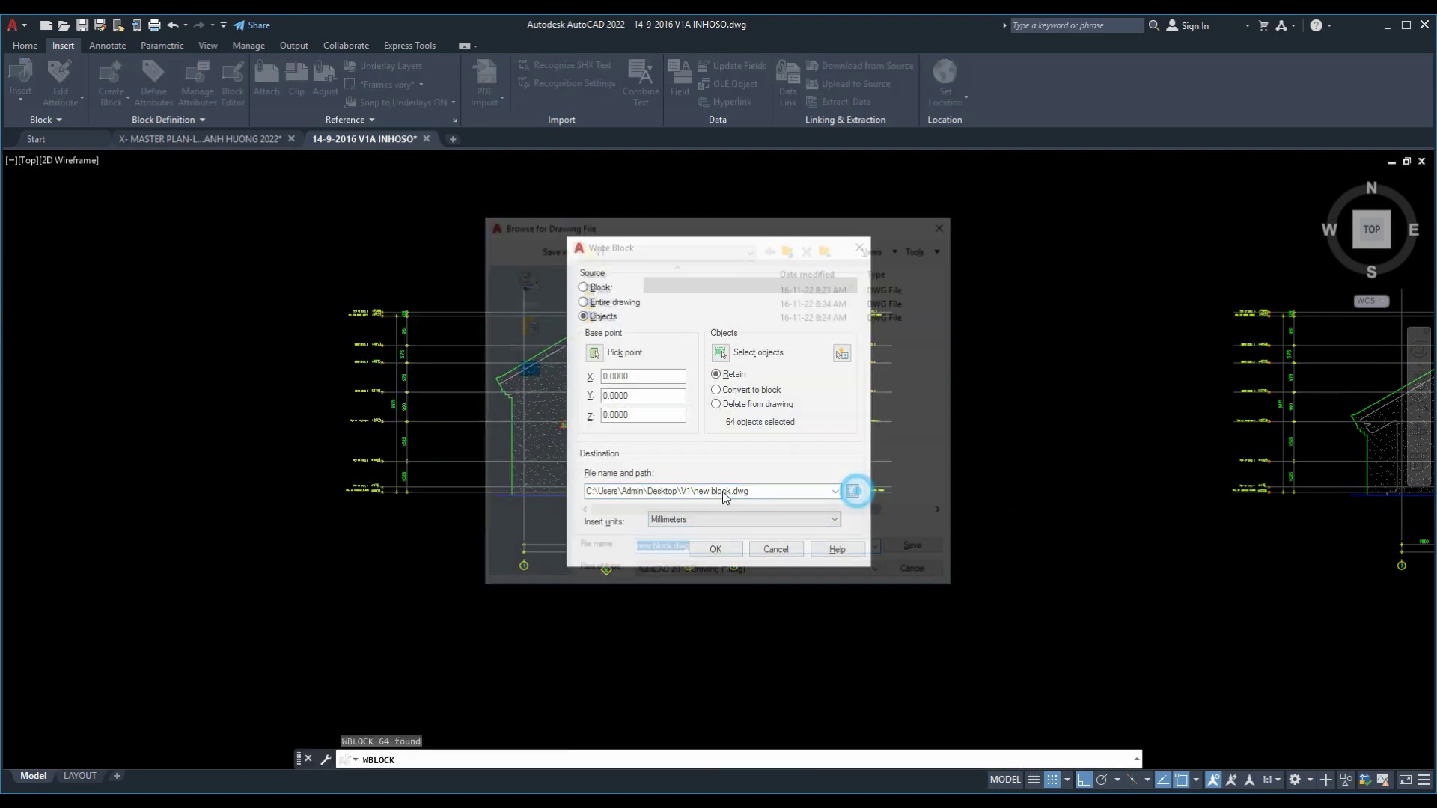
pyautogui.write('BD')
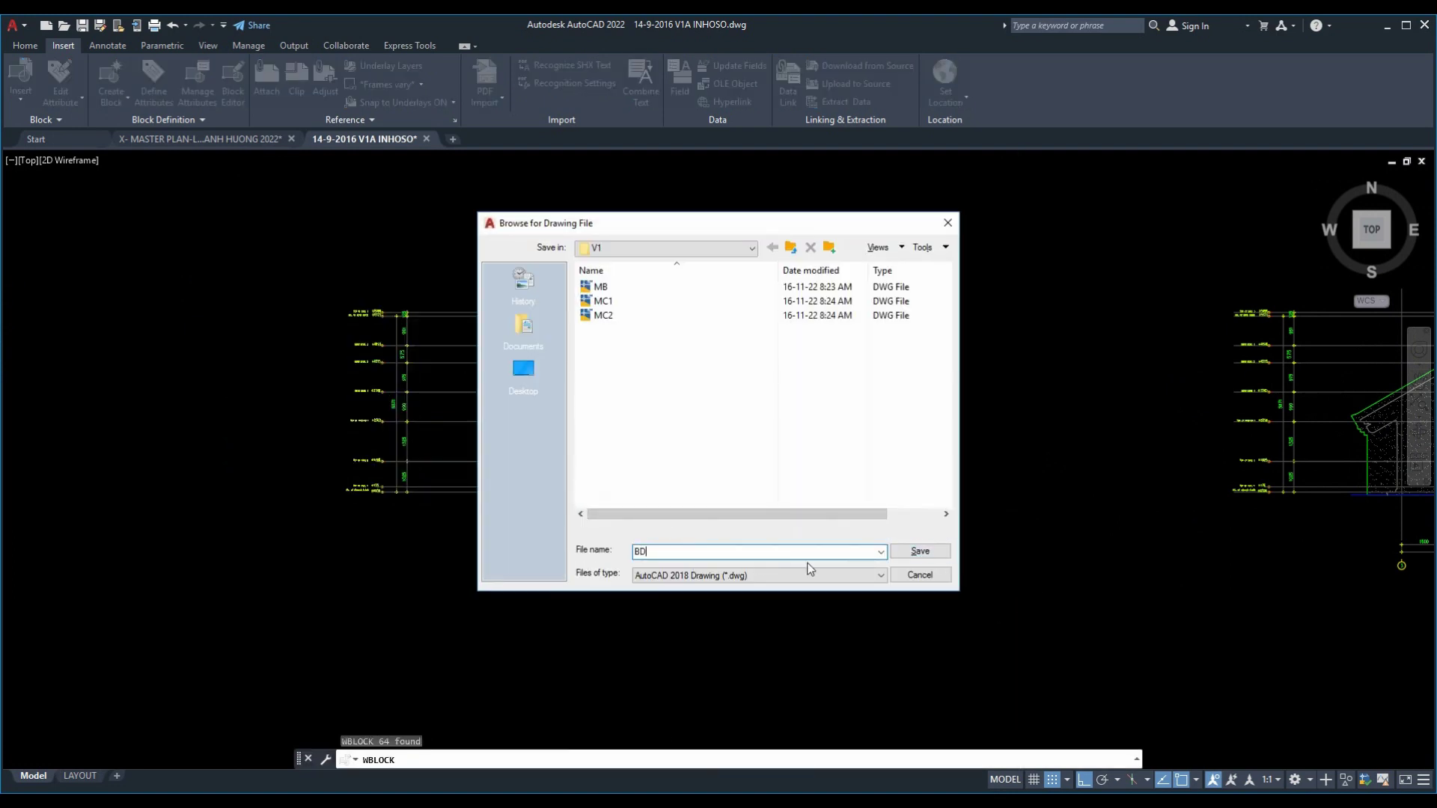
pyautogui.click(919, 551)
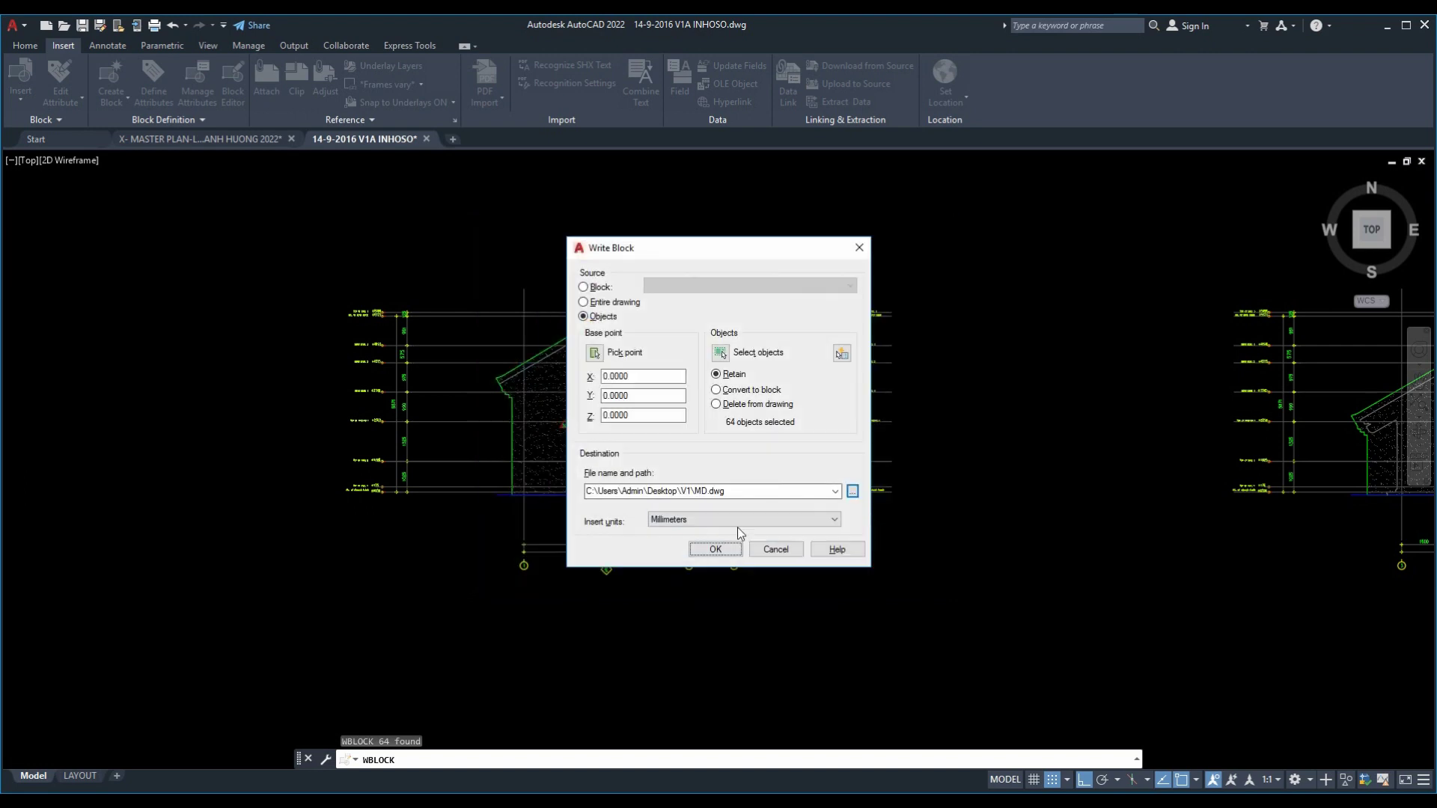
pyautogui.click(720, 546)
# Export the left elevation with WBLOCK as MD1.dwg into V1.
pyautogui.scroll(-5, 719, 549)
pyautogui.scroll(-2, 760, 487)
pyautogui.scroll(2, 632, 439)
pyautogui.scroll(2, 657, 487)
pyautogui.scroll(5, 795, 463)
pyautogui.scroll(-1, 861, 463)
pyautogui.scroll(2, 925, 464)
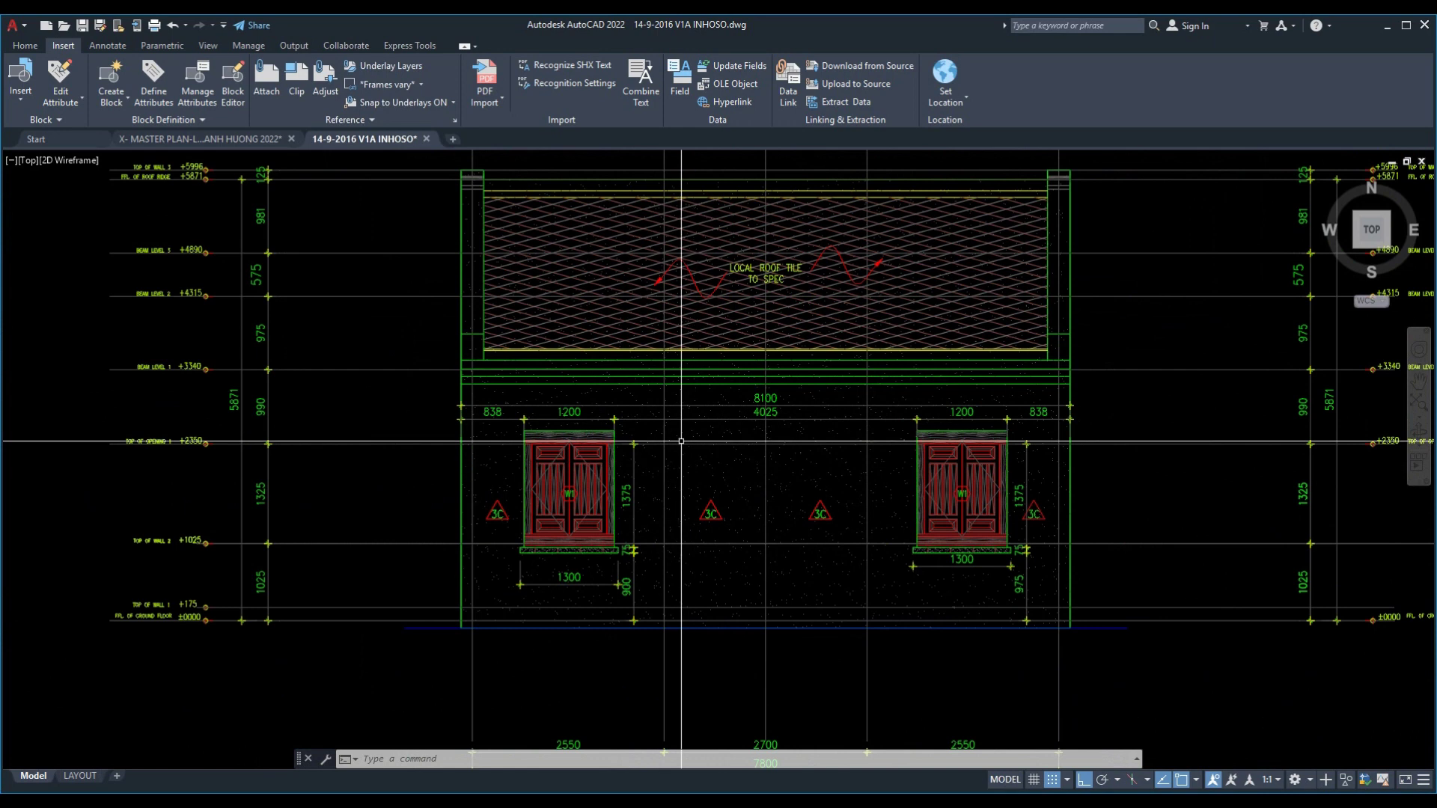
pyautogui.scroll(-2, 925, 464)
pyautogui.scroll(-2, 667, 417)
pyautogui.moveTo(931, 439)
pyautogui.mouseDown(button='middle')
pyautogui.moveTo(330, 513)
pyautogui.moveTo(814, 246)
pyautogui.moveTo(783, 442)
pyautogui.mouseUp(button='middle')
pyautogui.scroll(3, 771, 524)
pyautogui.scroll(2, 771, 524)
pyautogui.scroll(-3, 588, 502)
pyautogui.scroll(-4, 924, 464)
pyautogui.scroll(5, 353, 346)
pyautogui.scroll(-4, 975, 408)
pyautogui.moveTo(975, 408); pyautogui.dragTo(588, 491, button='middle')
pyautogui.scroll(6, 983, 518)
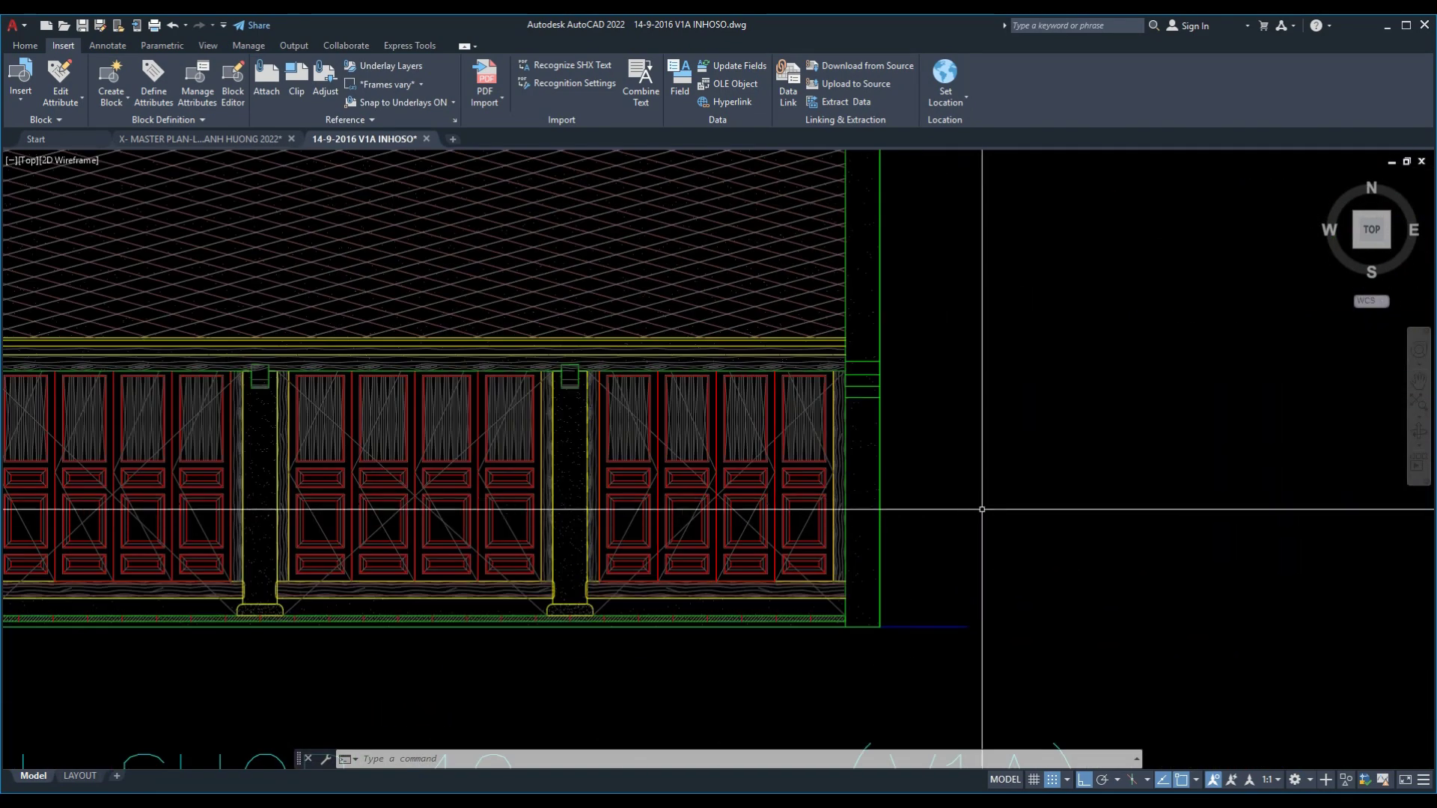
pyautogui.scroll(-5, 982, 509)
pyautogui.scroll(-3, 972, 456)
pyautogui.scroll(4, 1042, 497)
pyautogui.scroll(2, 906, 496)
pyautogui.scroll(-1, 907, 496)
pyautogui.scroll(-4, 610, 490)
pyautogui.scroll(-5, 749, 449)
pyautogui.scroll(-2, 818, 386)
pyautogui.scroll(3, 818, 386)
pyautogui.scroll(3, 818, 314)
pyautogui.click(487, 247)
pyautogui.click(995, 574)
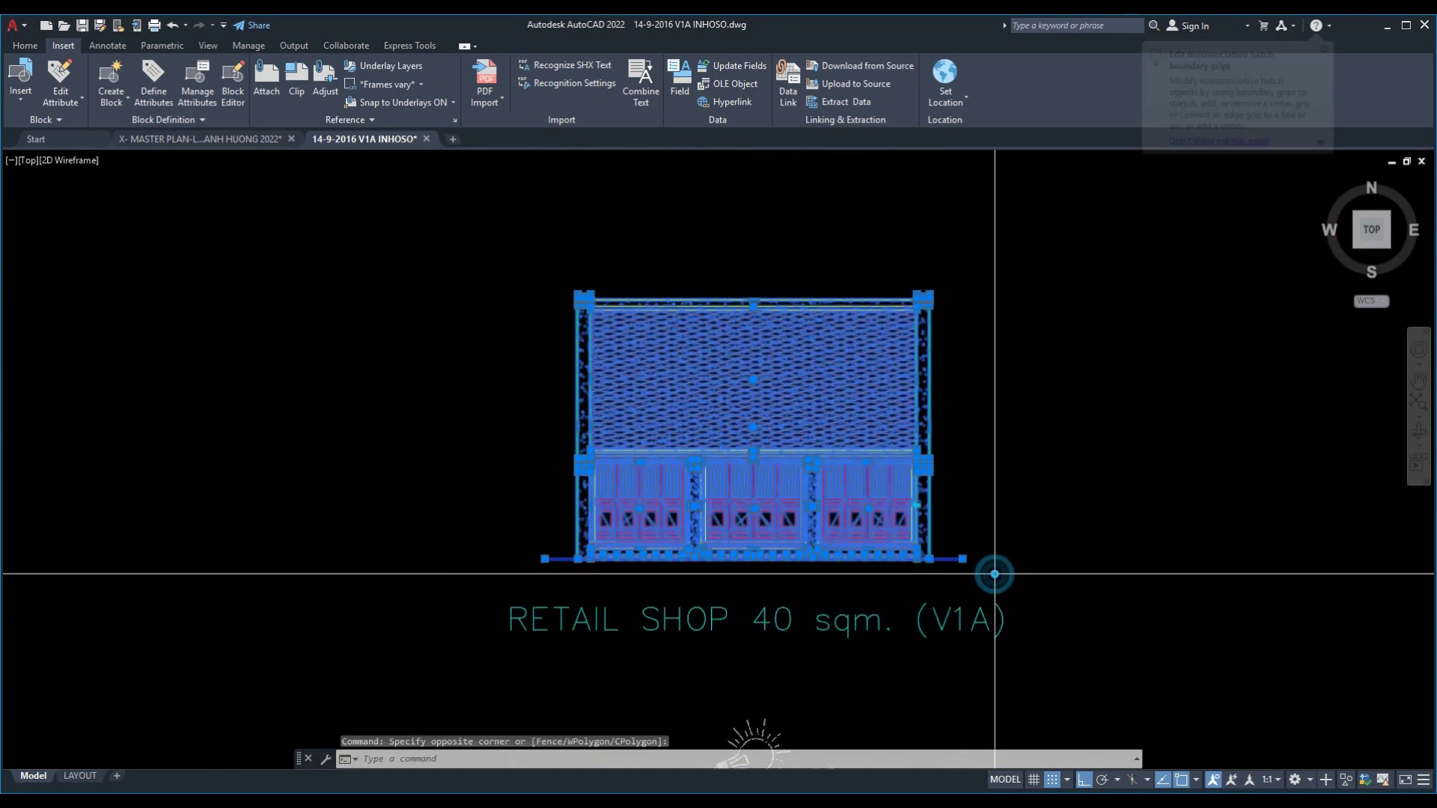
pyautogui.press('Escape')
pyautogui.scroll(-4, 1069, 376)
pyautogui.scroll(3, 318, 324)
pyautogui.moveTo(317, 324)
pyautogui.mouseDown(button='middle')
pyautogui.moveTo(606, 492)
pyautogui.moveTo(590, 494)
pyautogui.mouseUp(button='middle')
pyautogui.click(314, 280)
pyautogui.click(873, 616)
pyautogui.write('w')
pyautogui.press('Return')
pyautogui.click(852, 491)
pyautogui.write('M')
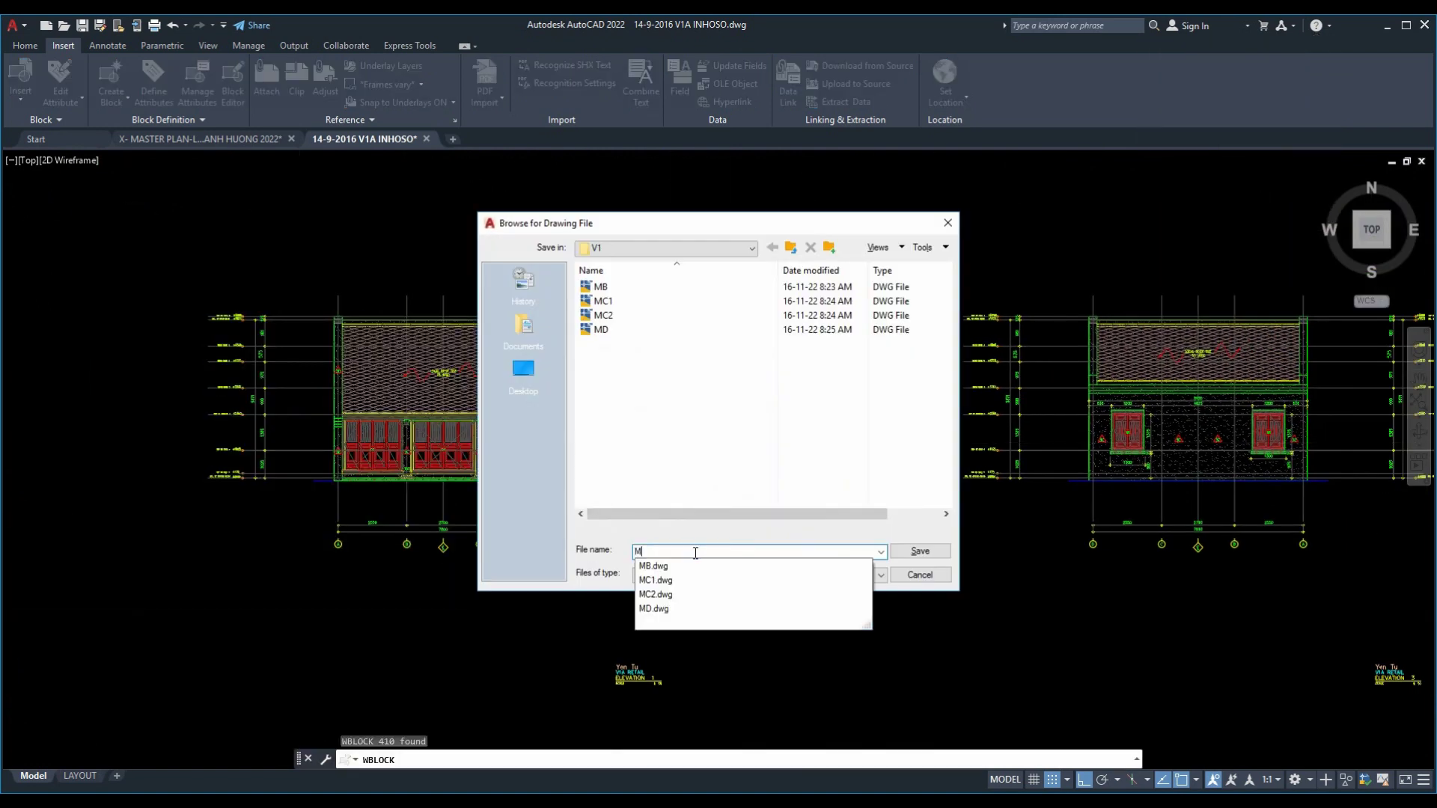
pyautogui.click(920, 551)
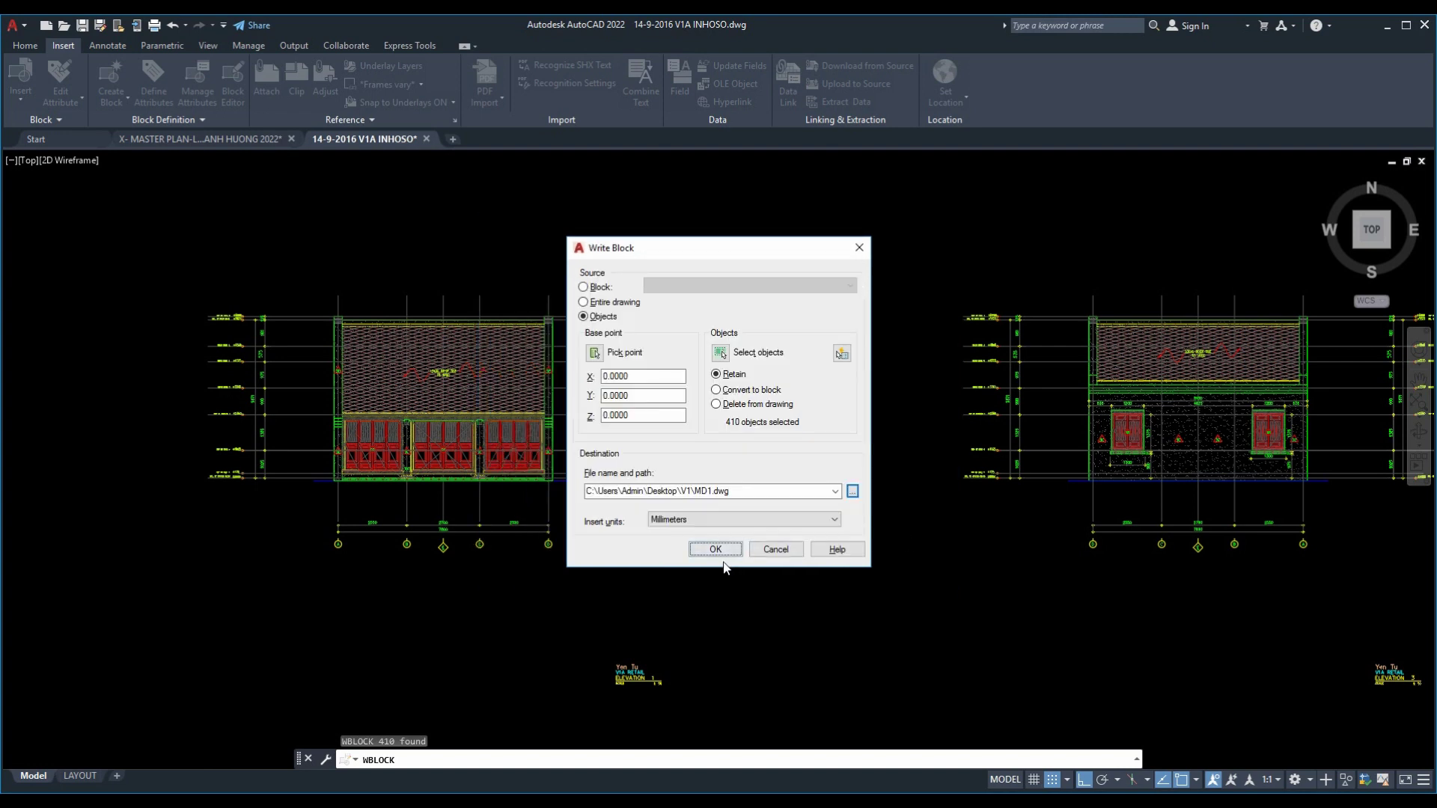
pyautogui.click(722, 549)
# Export the next elevation as MD2.dwg into the V1 folder.
pyautogui.moveTo(1414, 515); pyautogui.dragTo(722, 552, button='middle')
pyautogui.click(721, 350)
pyautogui.click(149, 268)
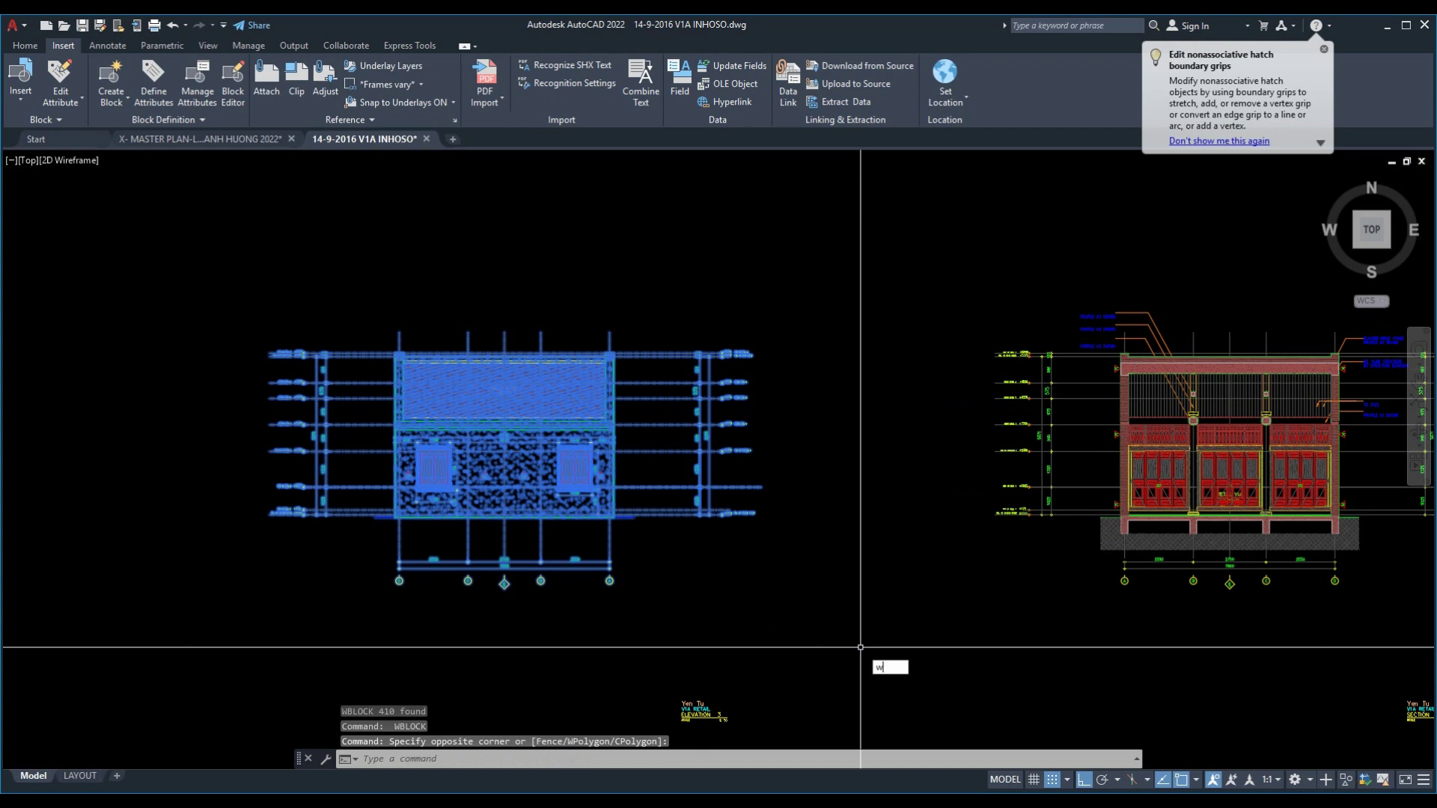
pyautogui.click(861, 647)
pyautogui.click(837, 491)
pyautogui.write('MD2')
pyautogui.press('Return')
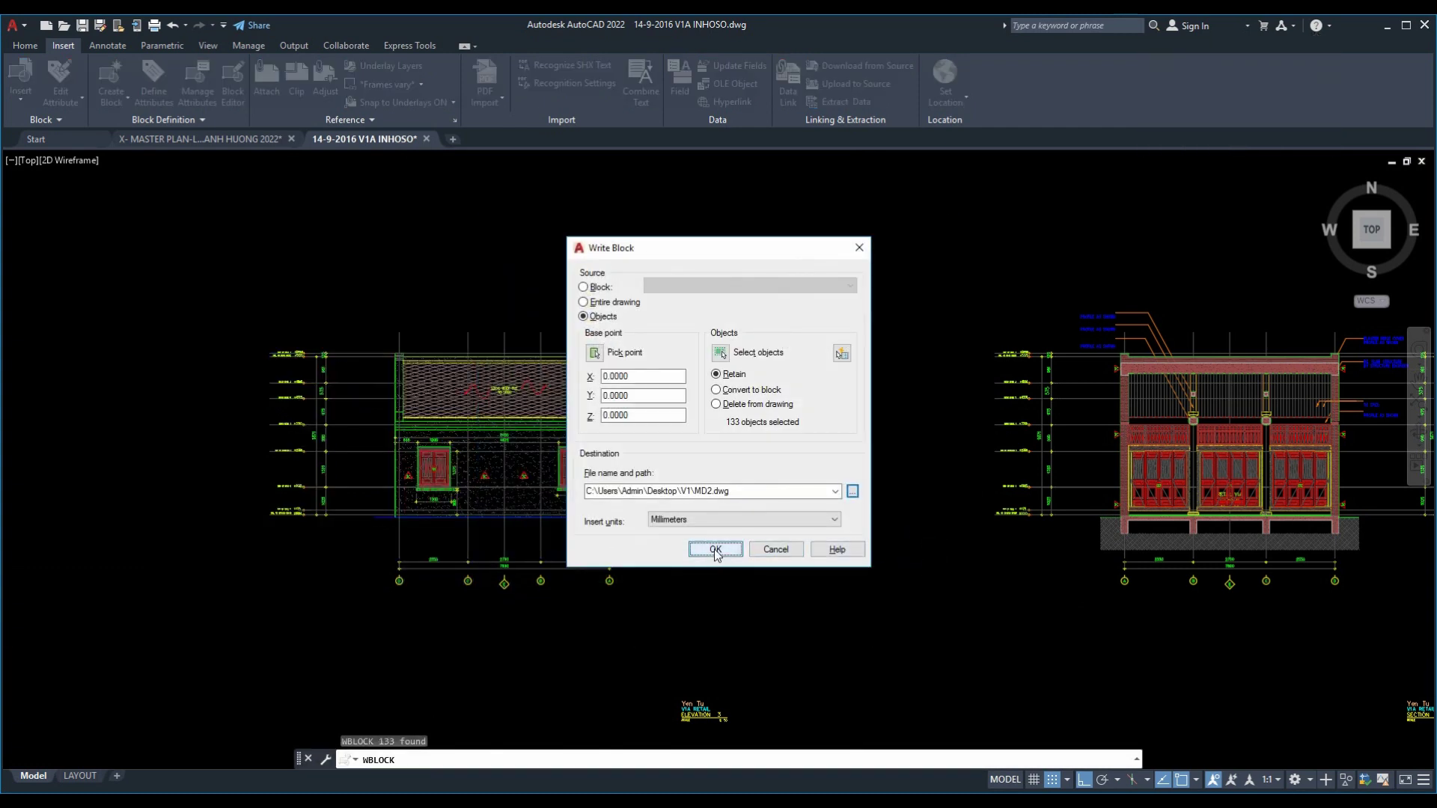
pyautogui.click(715, 550)
pyautogui.scroll(-2, 742, 515)
pyautogui.scroll(-6, 657, 487)
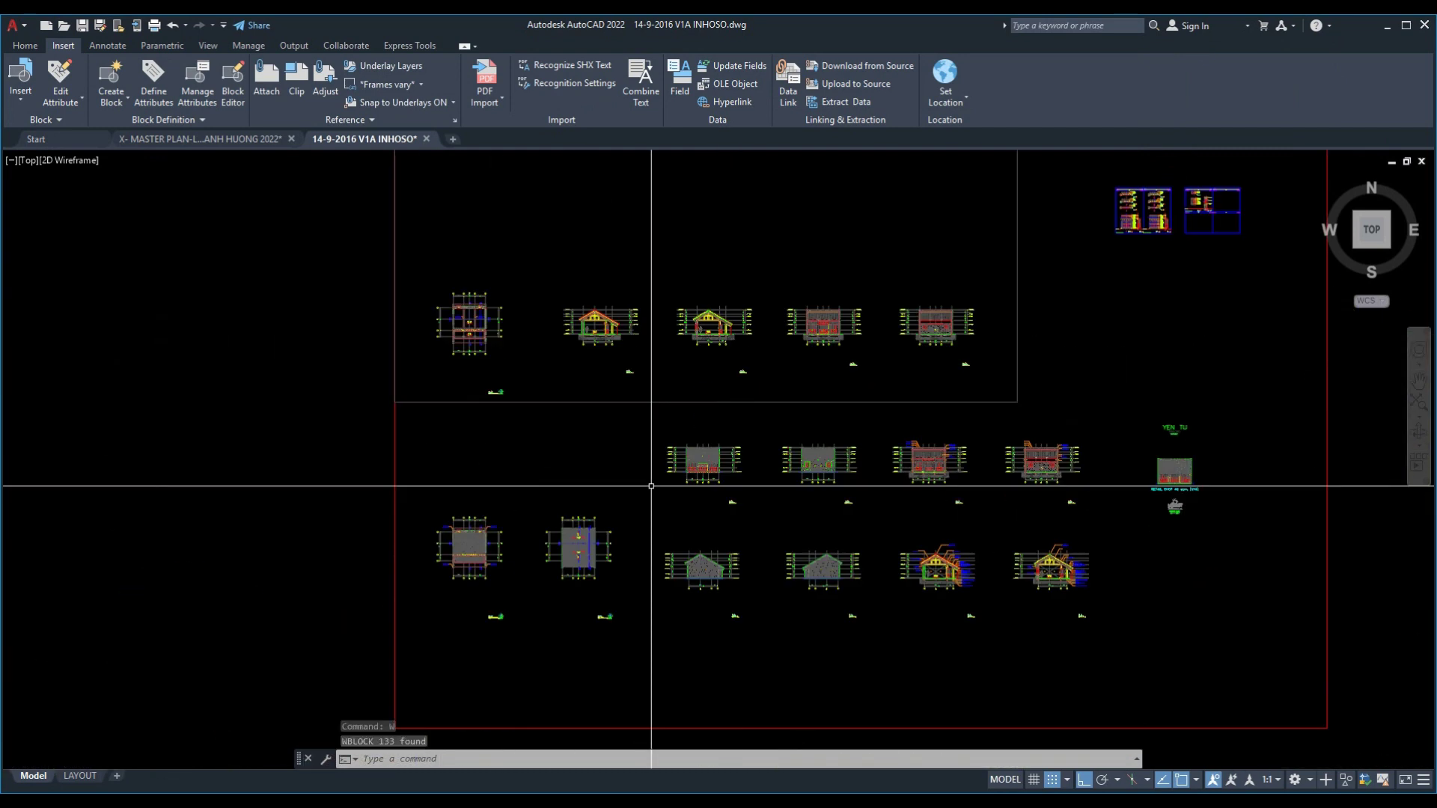
pyautogui.scroll(4, 733, 540)
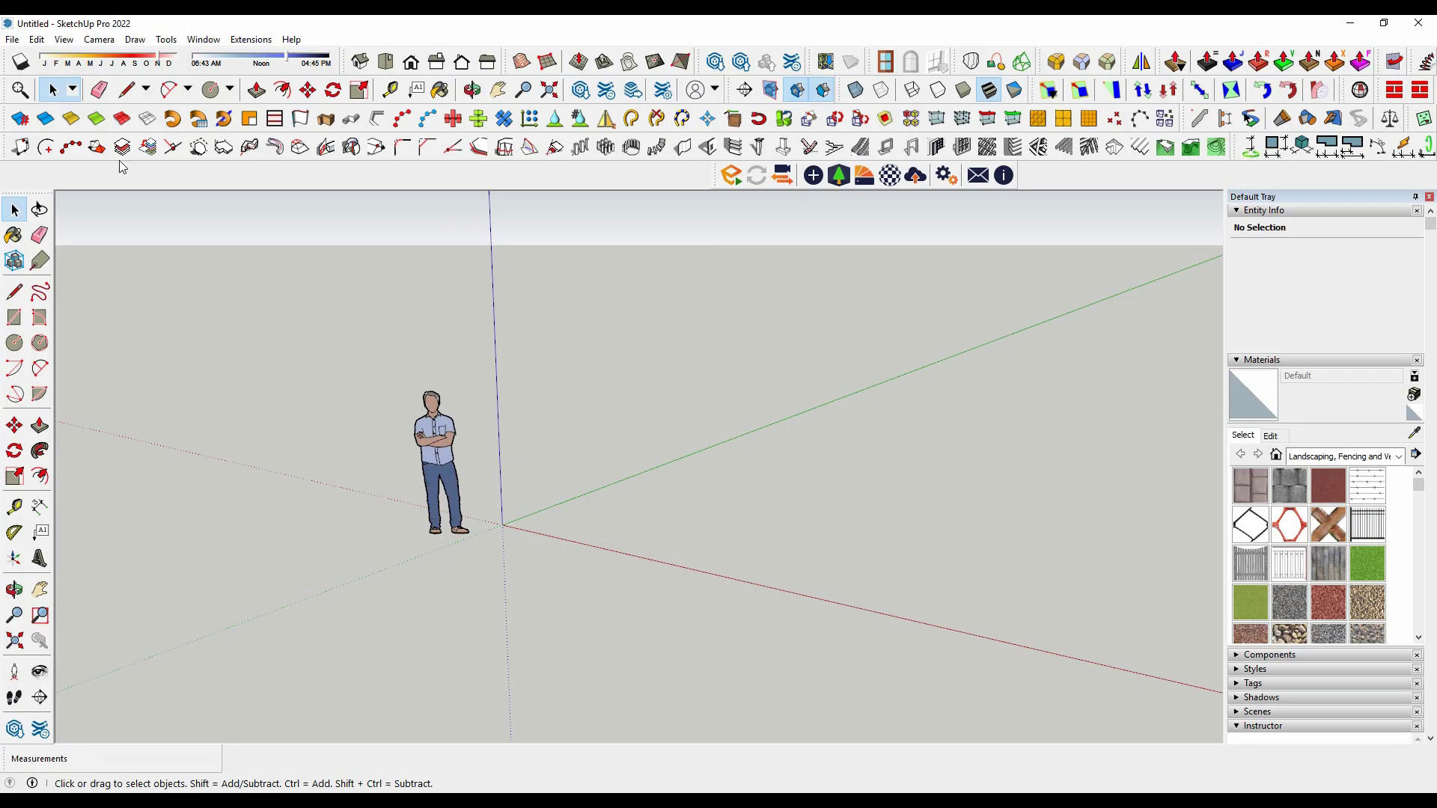
pyautogui.click(13, 40)
# Import MB.dwg from Desktop > V1, view it from Top, and select the plan.
pyautogui.click(43, 292)
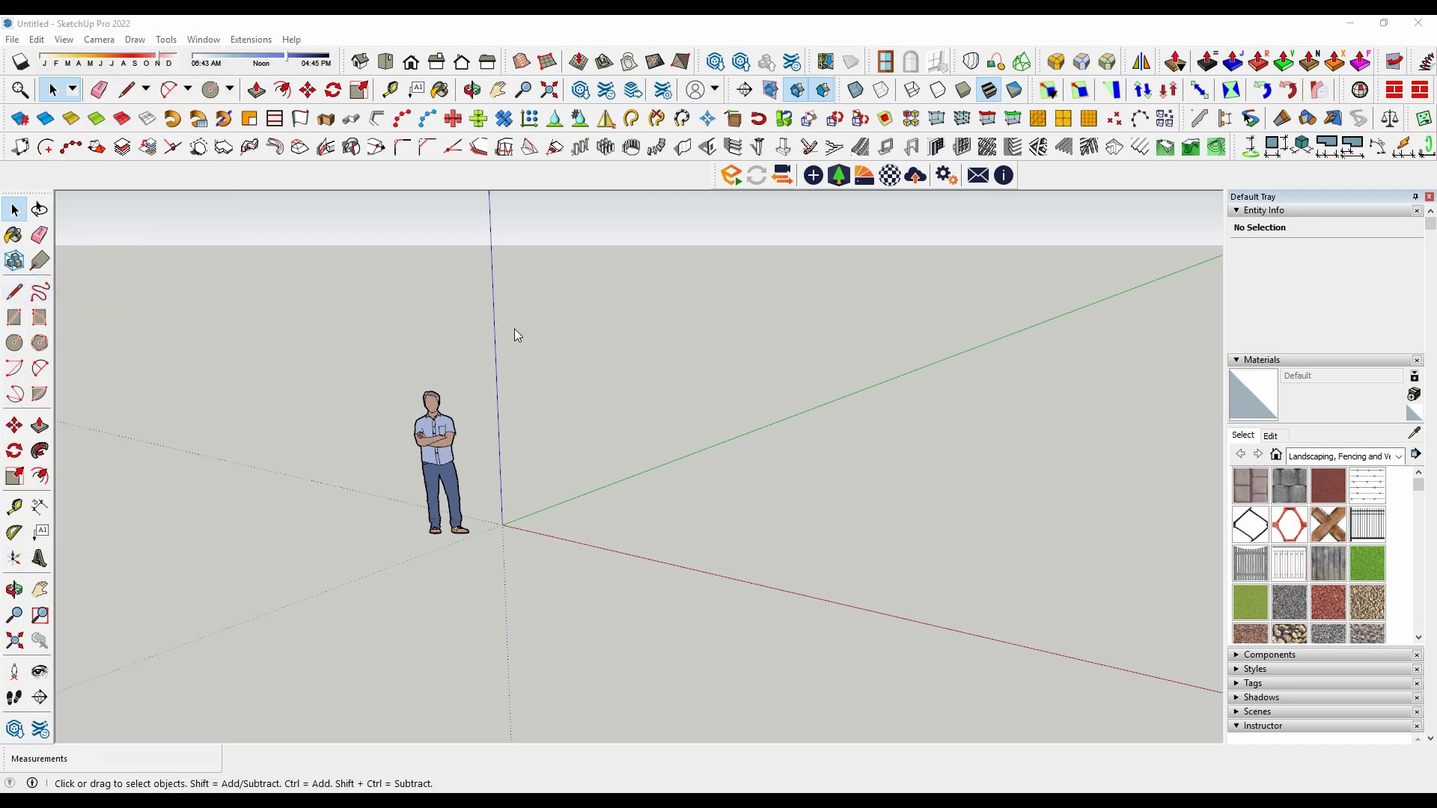
pyautogui.click(67, 320)
pyautogui.doubleClick(303, 274)
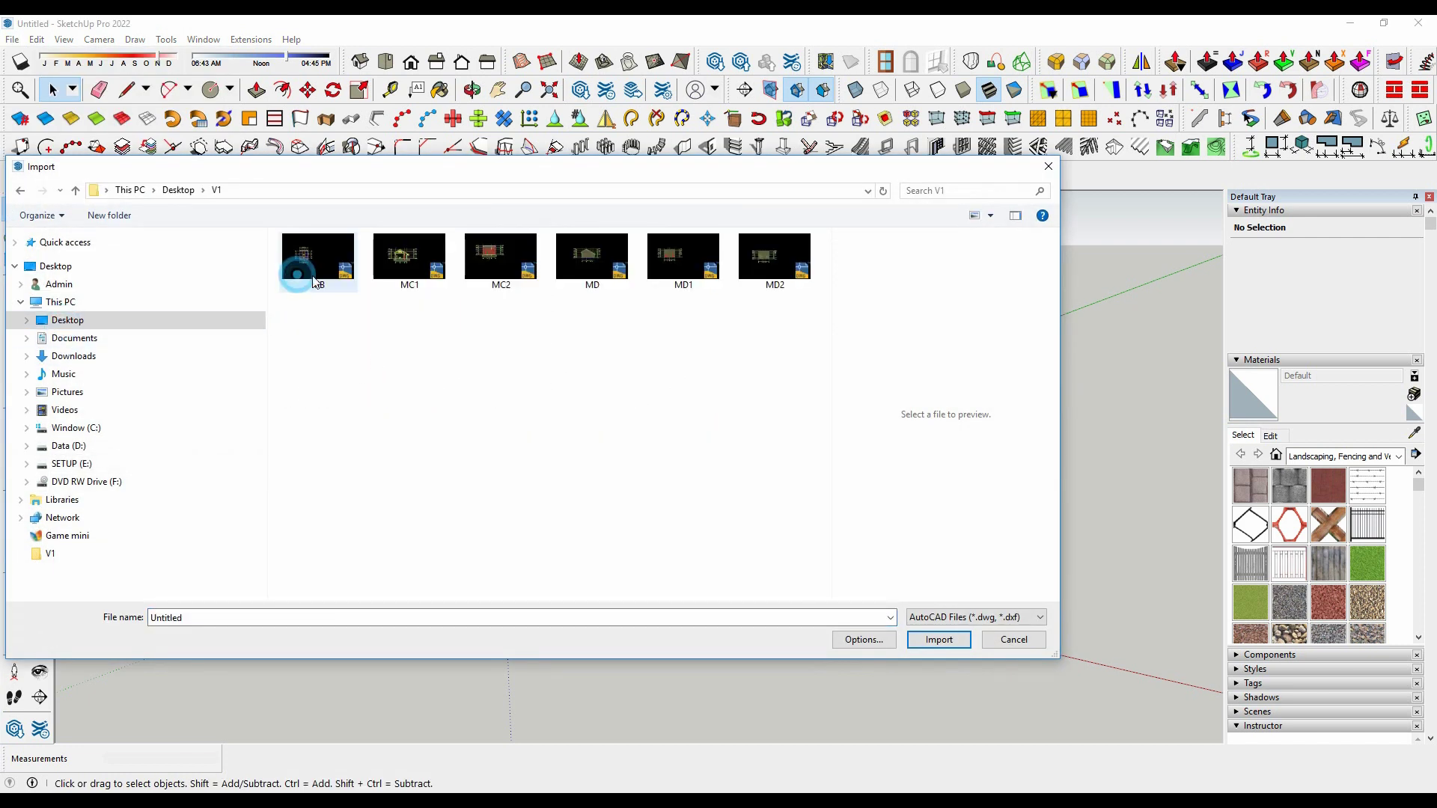
pyautogui.click(313, 258)
pyautogui.click(939, 640)
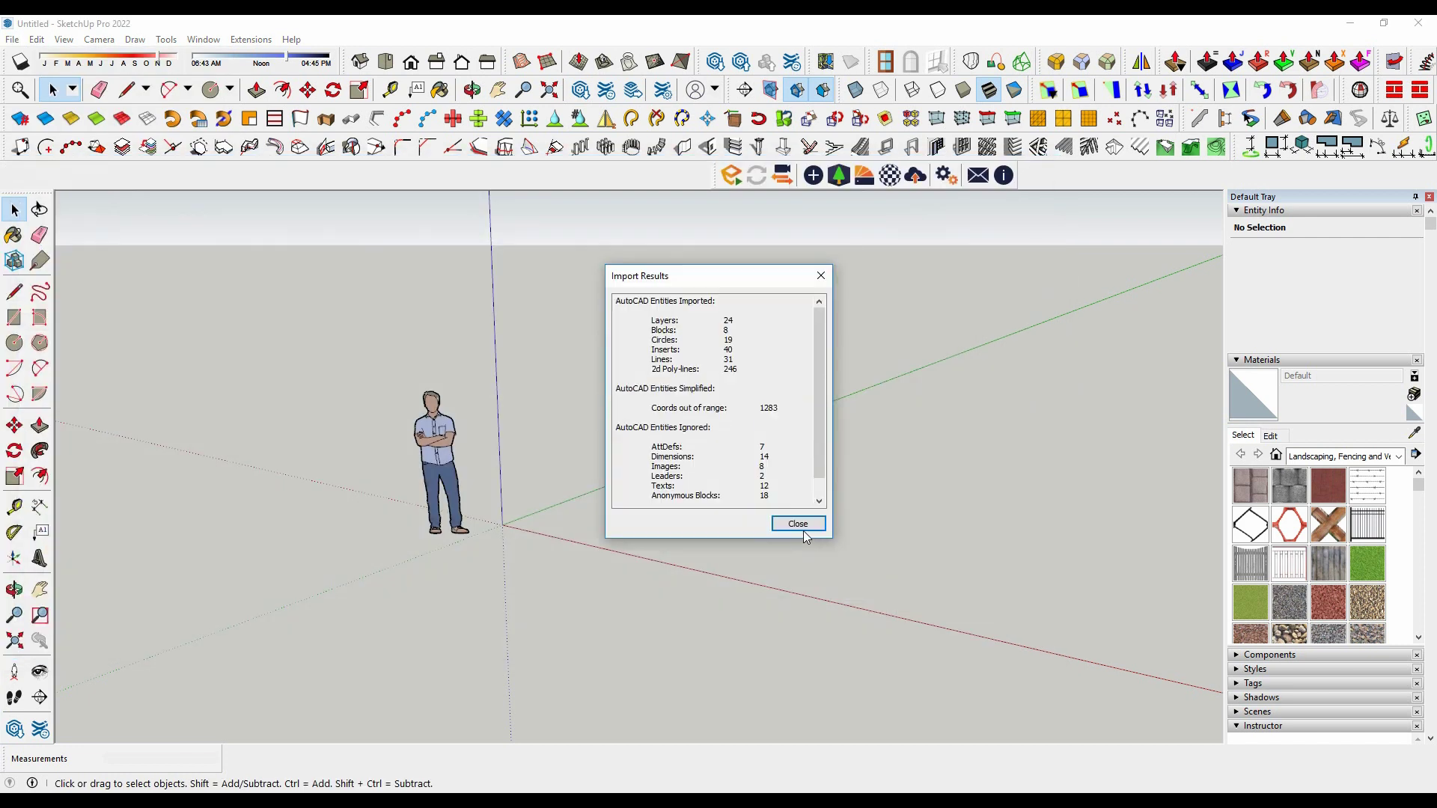
pyautogui.click(799, 521)
pyautogui.click(385, 61)
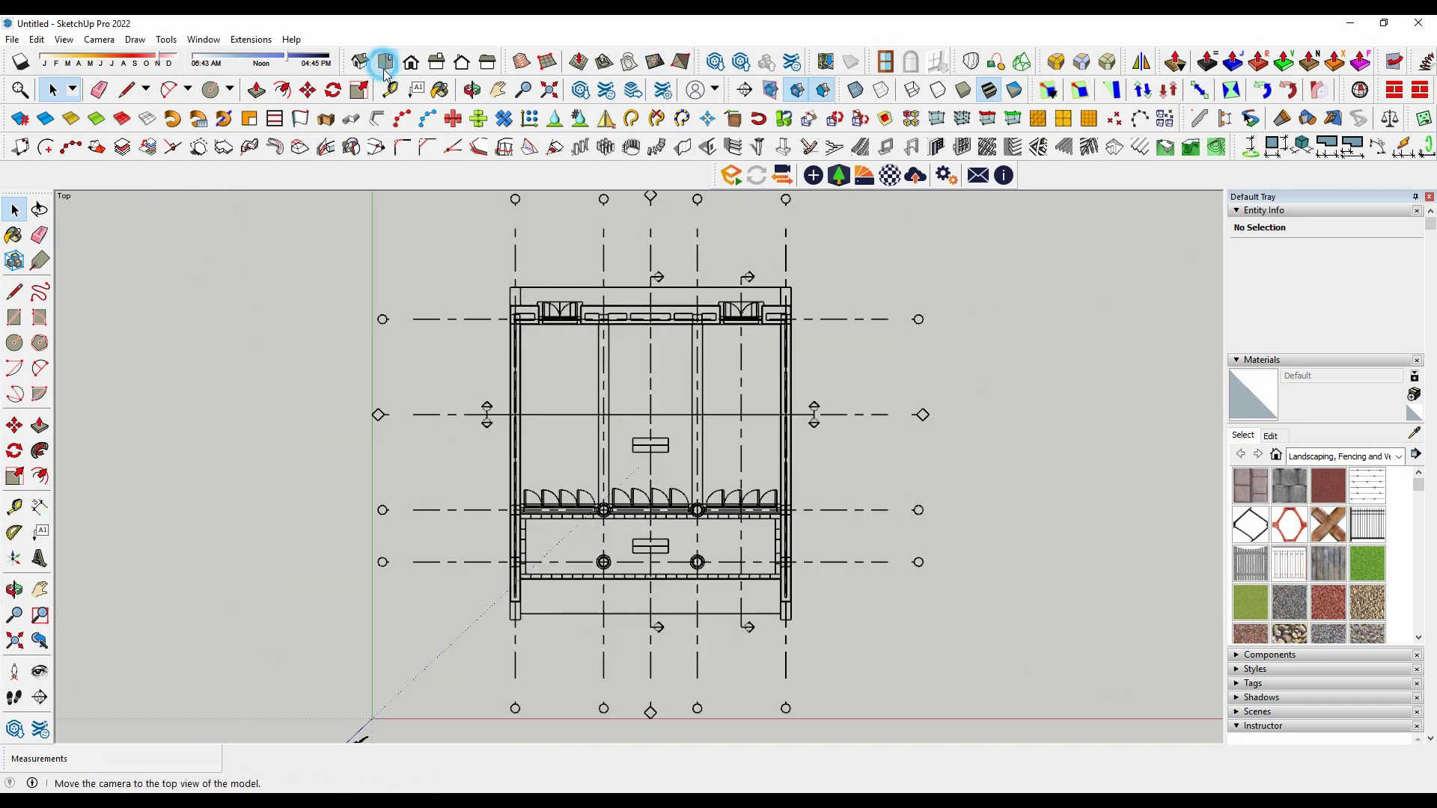
pyautogui.scroll(2, 608, 303)
pyautogui.scroll(-2, 609, 303)
pyautogui.moveTo(754, 270); pyautogui.dragTo(407, 224)
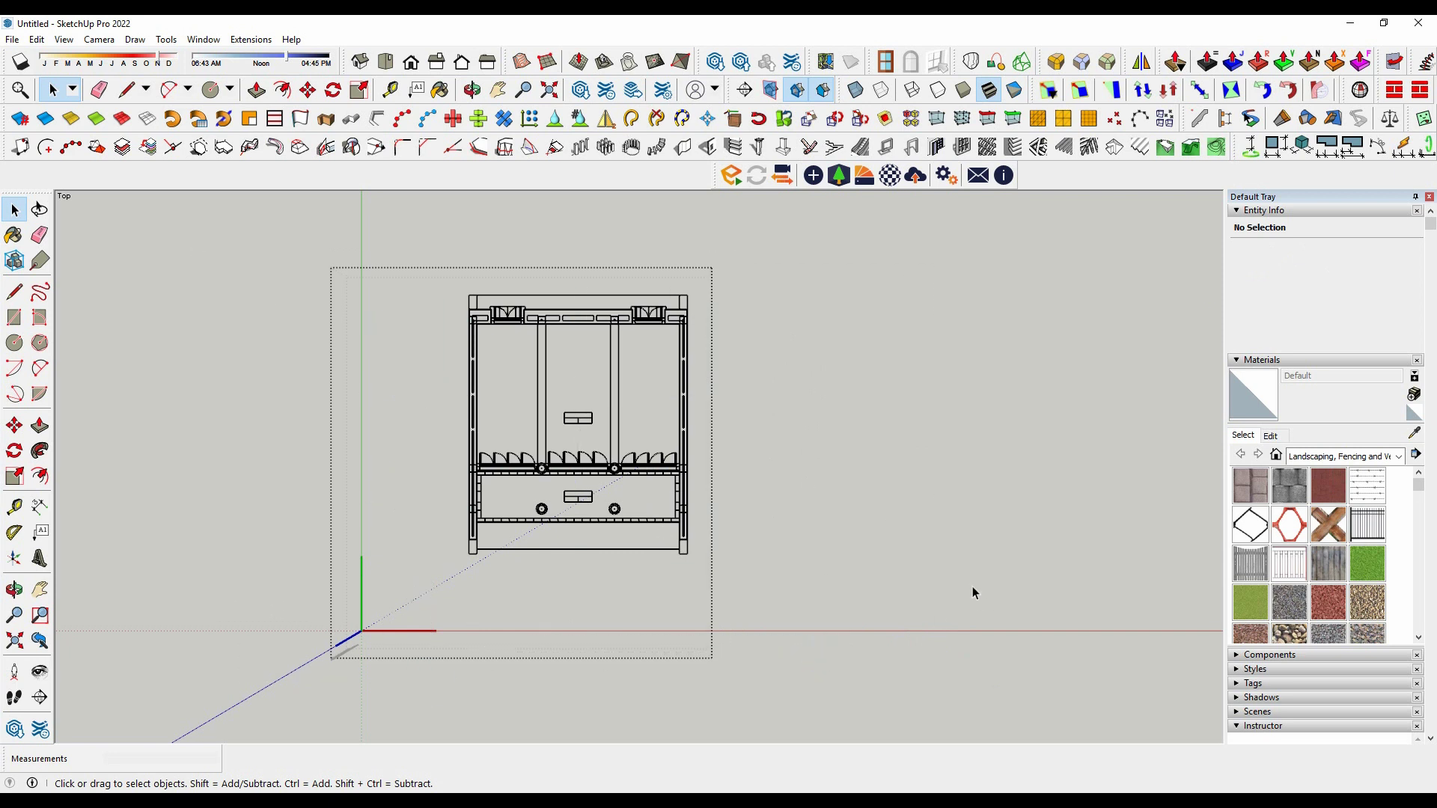
# Enable the s4u-Make Face toolbar and explode the floor plan into loose geometry.
pyautogui.scroll(1, 649, 472)
pyautogui.rightClick(1078, 172)
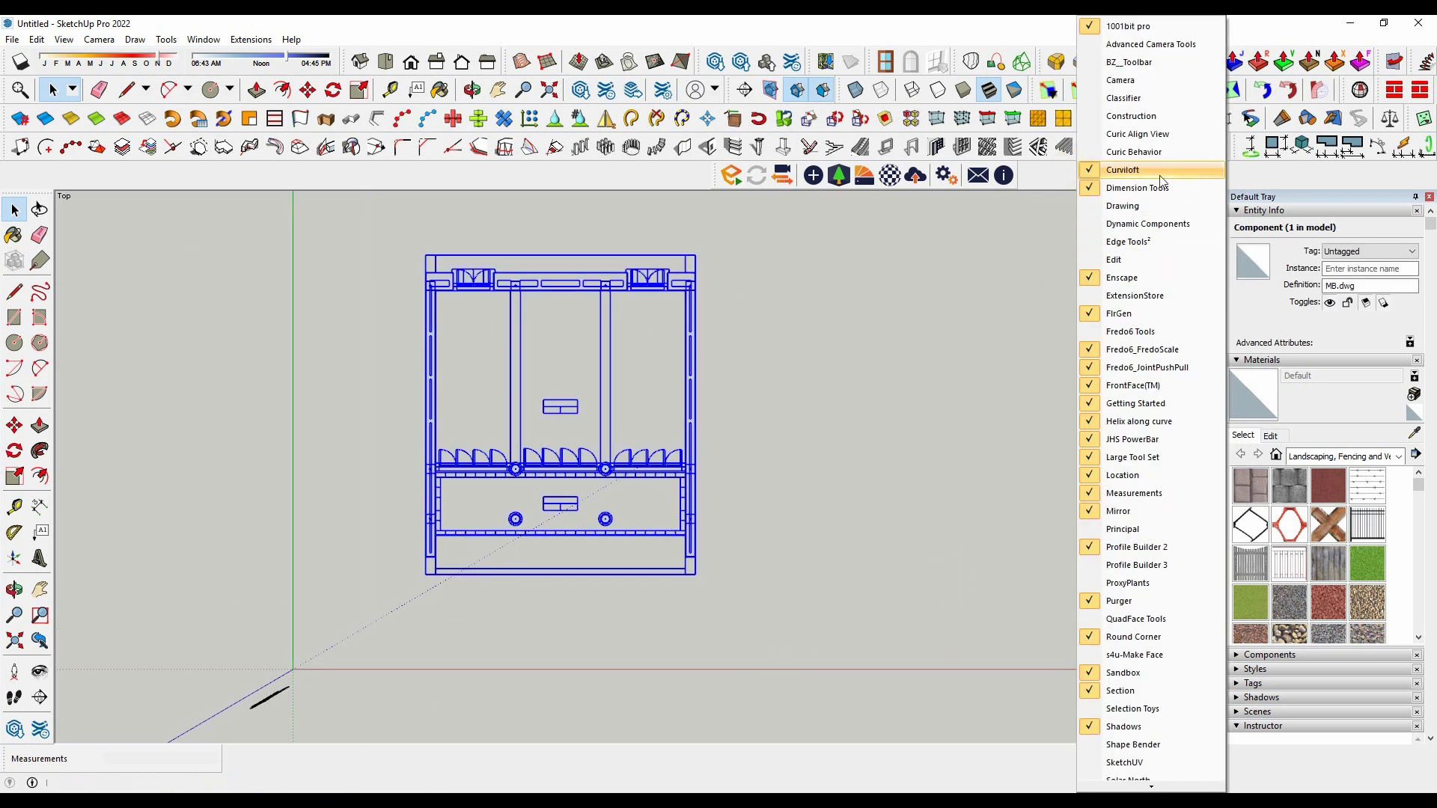
pyautogui.click(1130, 656)
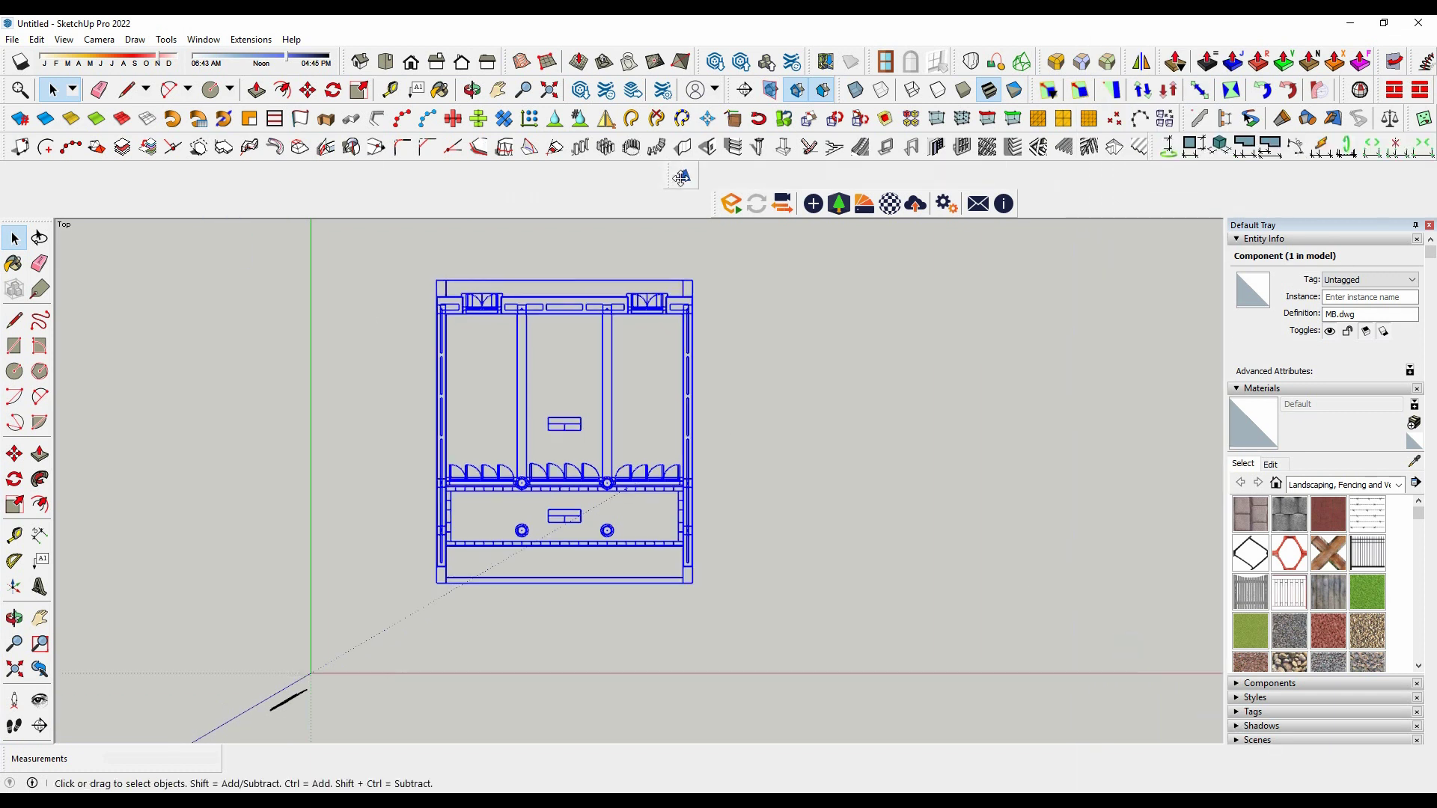
pyautogui.click(611, 326)
pyautogui.rightClick(545, 289)
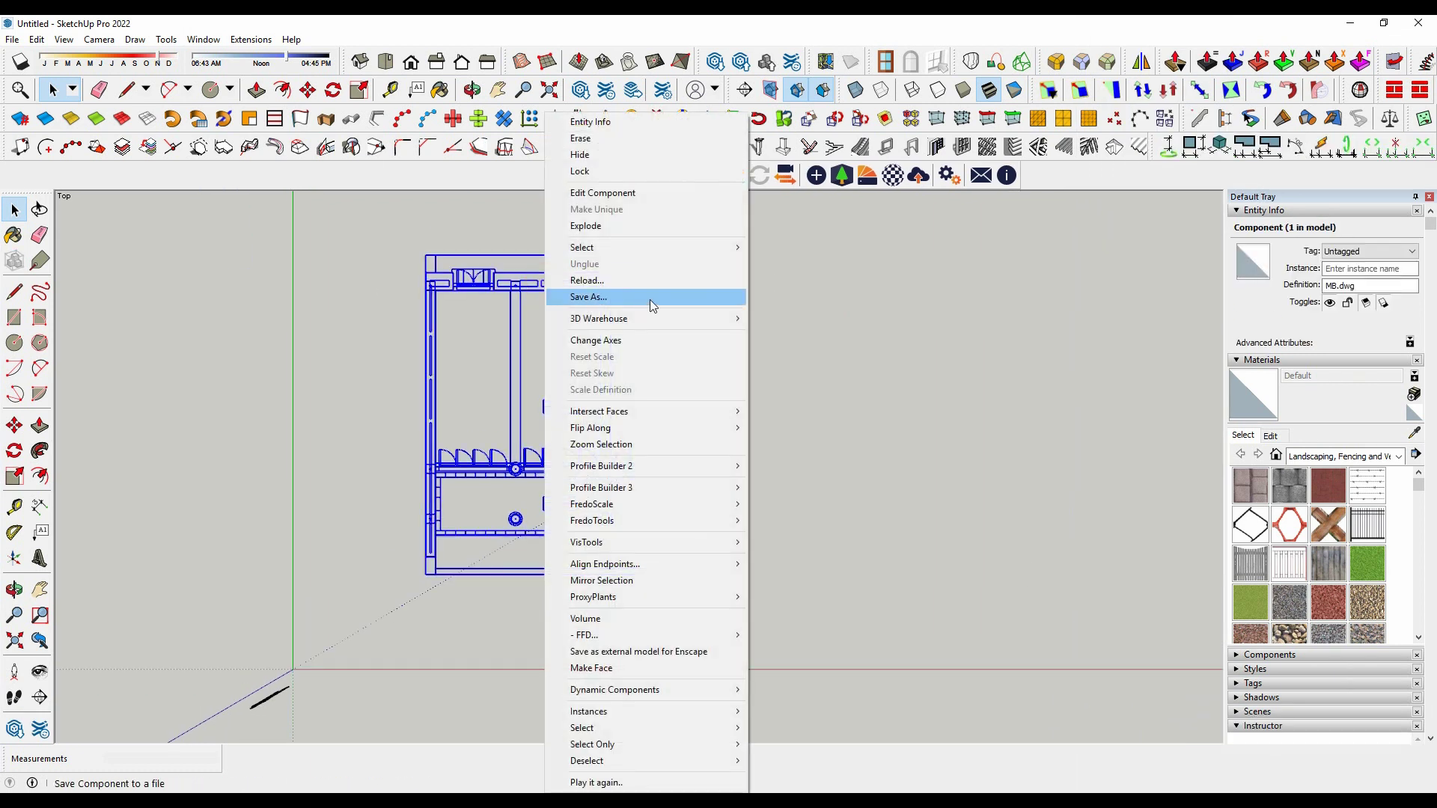
pyautogui.click(837, 258)
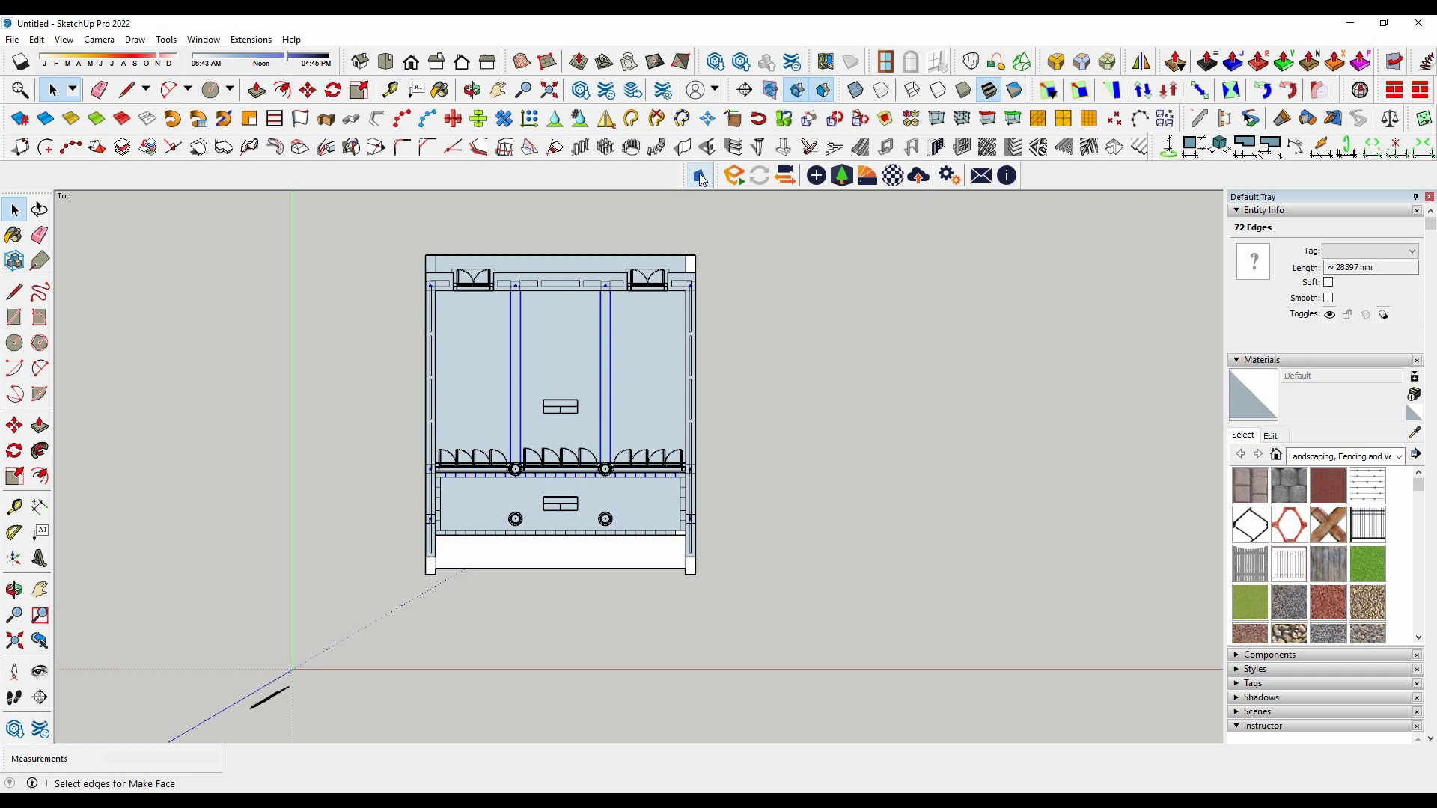
# Delete the room labels and check the large 43.58 m² floor face.
pyautogui.scroll(2, 449, 498)
pyautogui.click(564, 330)
pyautogui.click(599, 372)
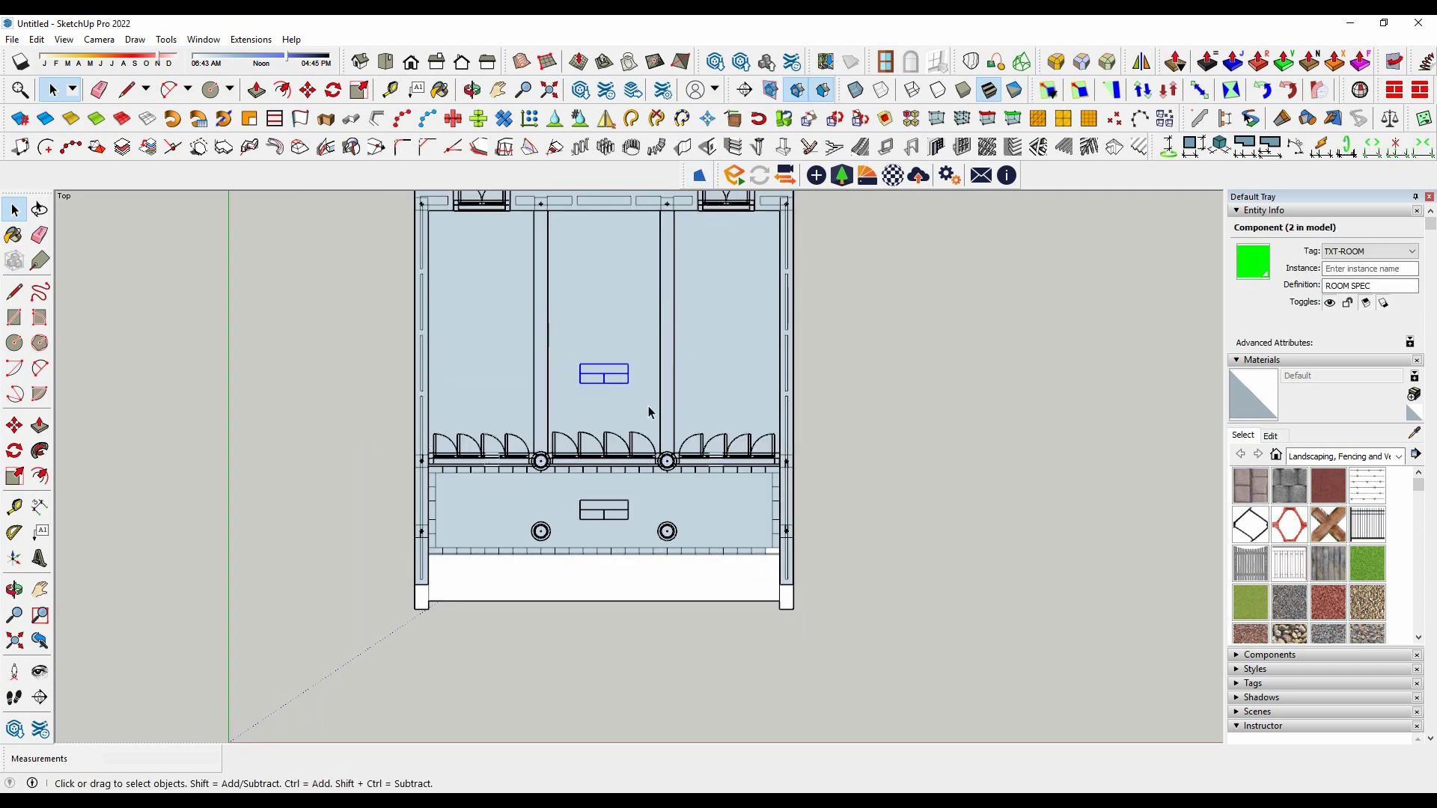
pyautogui.press('Delete')
pyautogui.scroll(3, 560, 524)
pyautogui.click(470, 568)
pyautogui.scroll(3, 412, 554)
pyautogui.scroll(-2, 367, 561)
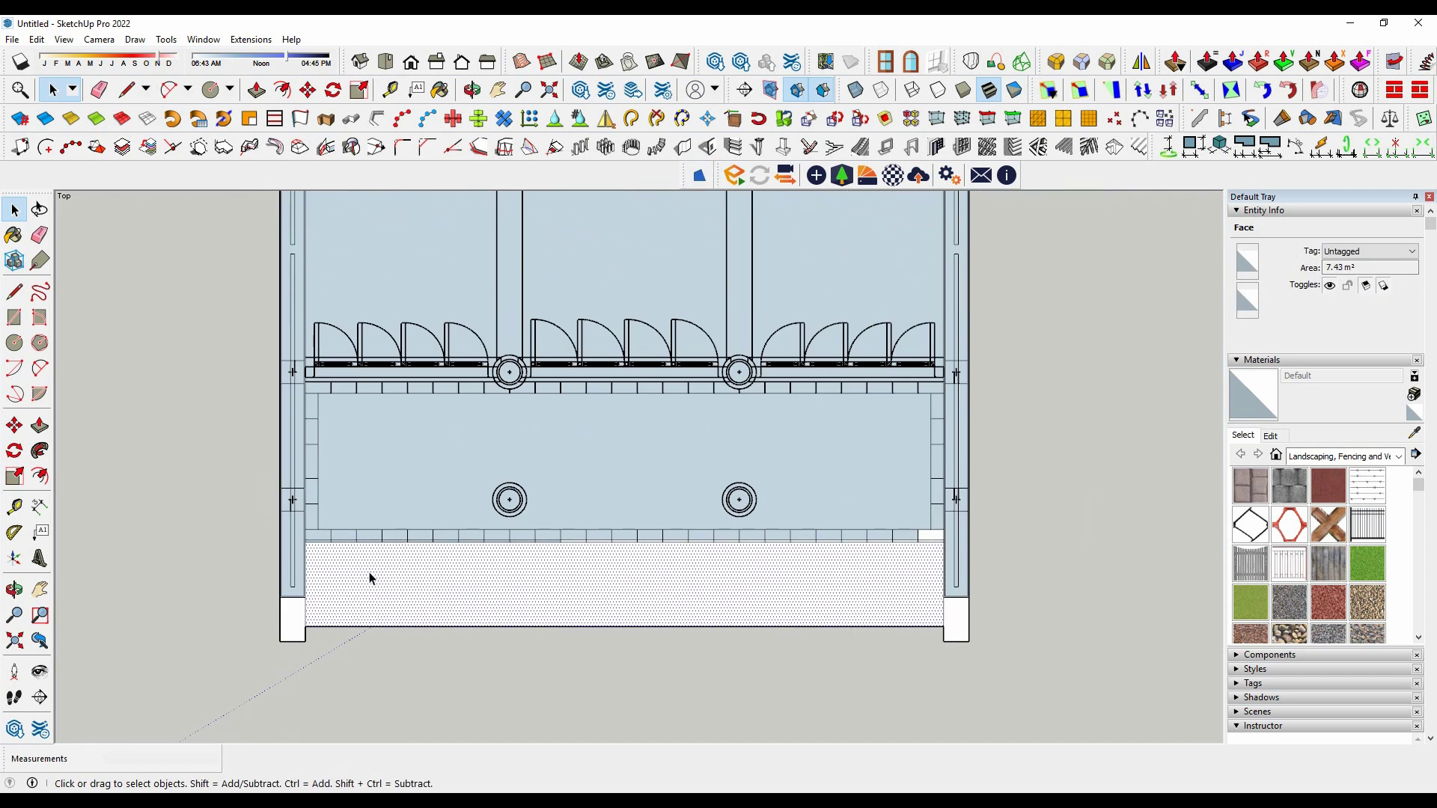
pyautogui.scroll(-2, 396, 419)
pyautogui.scroll(5, 794, 323)
pyautogui.scroll(-4, 793, 324)
pyautogui.click(745, 299)
pyautogui.scroll(-2, 889, 485)
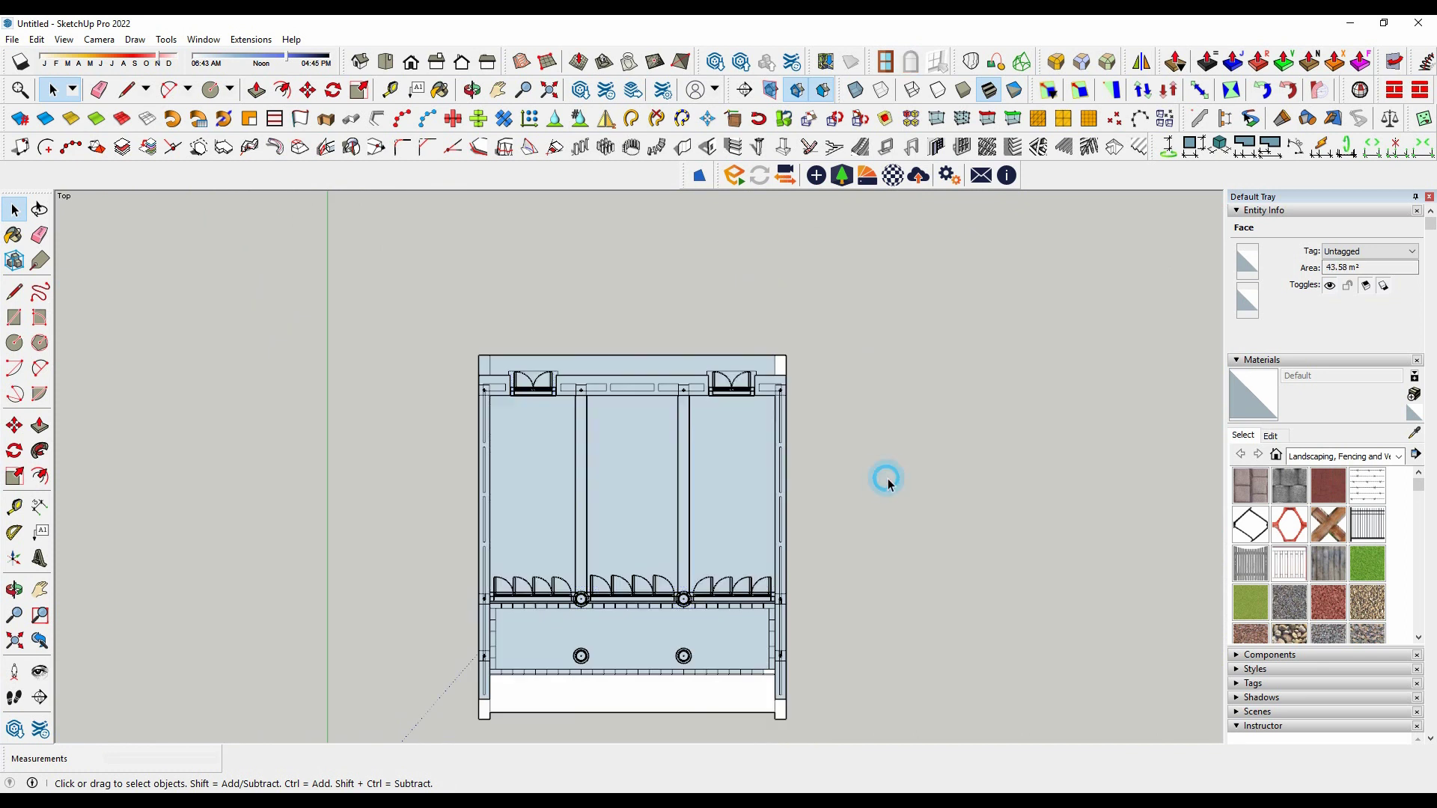
pyautogui.scroll(2, 683, 651)
pyautogui.scroll(1, 651, 641)
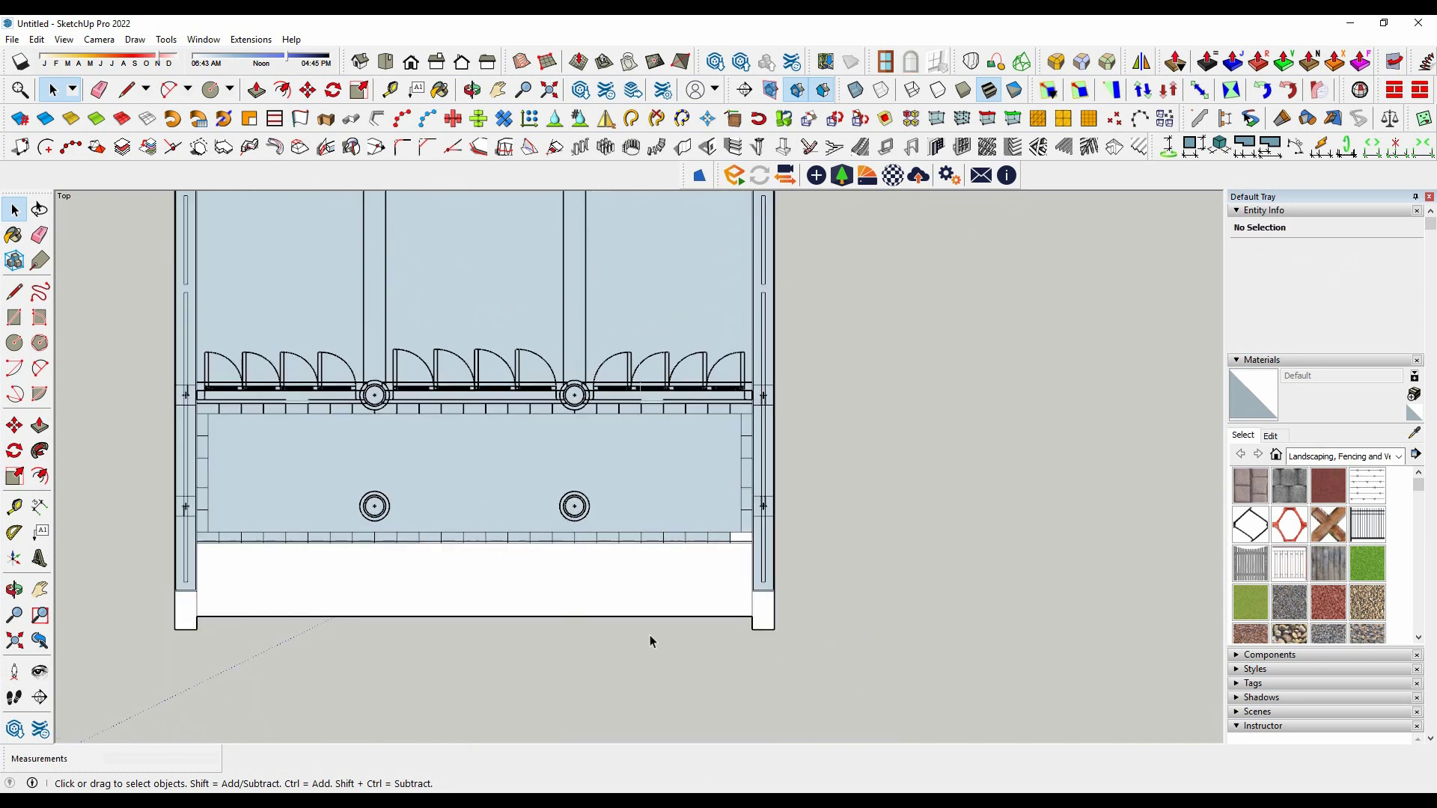
pyautogui.scroll(-3, 633, 595)
pyautogui.scroll(1, 599, 576)
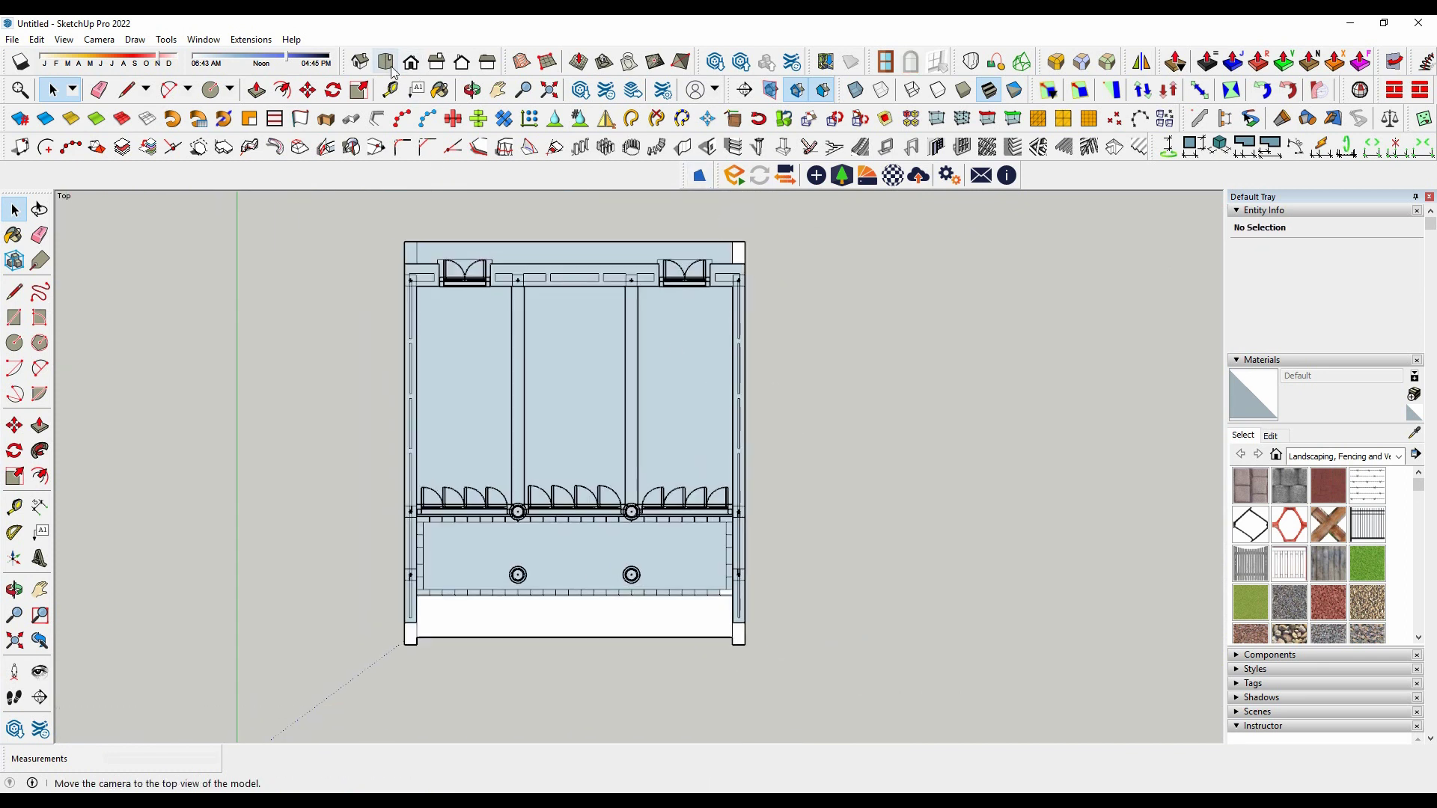
# Select all the floor plan geometry and make it a component.
pyautogui.moveTo(515, 410)
pyautogui.mouseDown(button='middle')
pyautogui.moveTo(925, 487)
pyautogui.moveTo(789, 616)
pyautogui.mouseUp(button='middle')
pyautogui.moveTo(720, 575); pyautogui.dragTo(644, 594, button='middle')
pyautogui.scroll(-3, 883, 560)
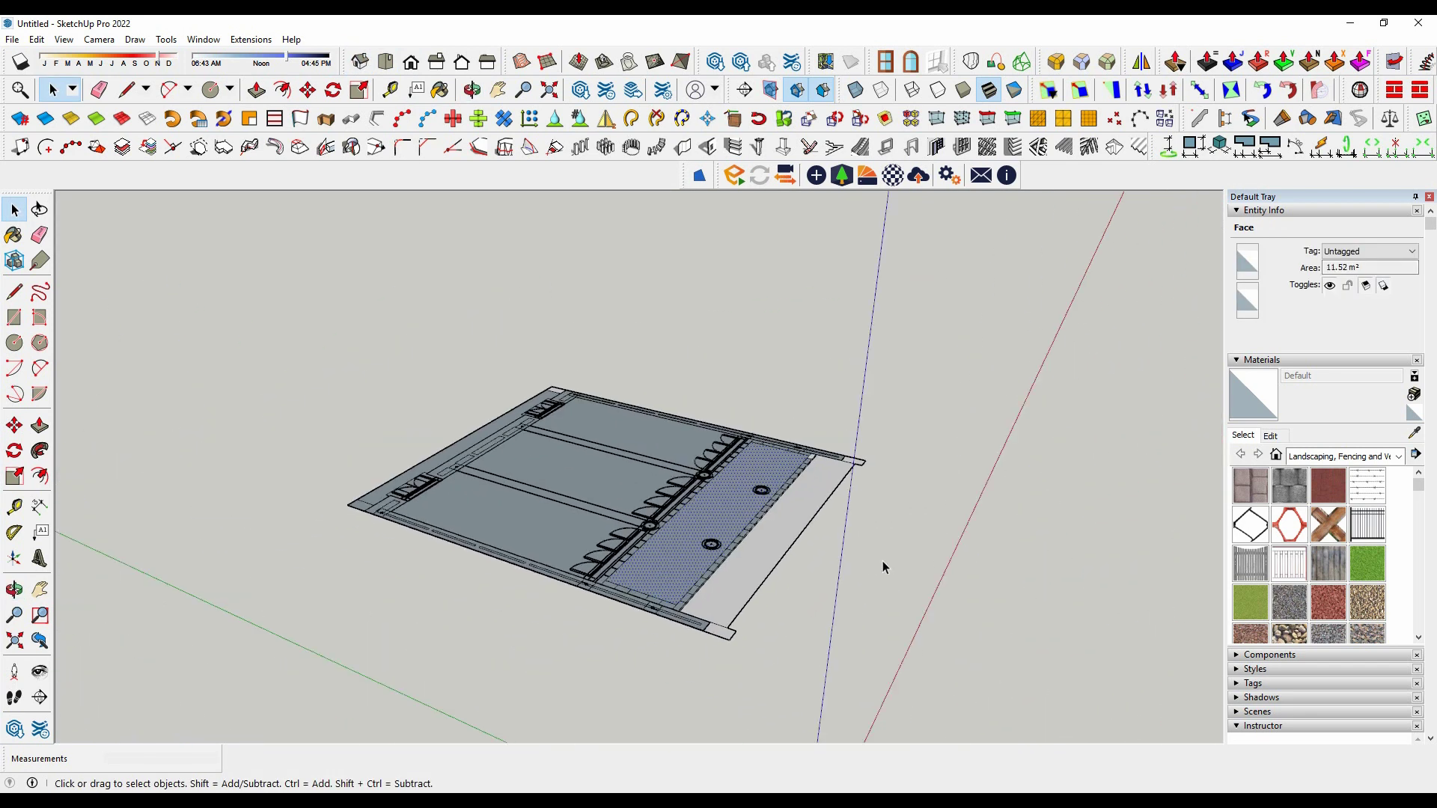
pyautogui.moveTo(883, 560); pyautogui.dragTo(522, 625, button='middle')
pyautogui.moveTo(283, 281); pyautogui.dragTo(955, 701)
pyautogui.scroll(3, 530, 497)
pyautogui.rightClick(530, 497)
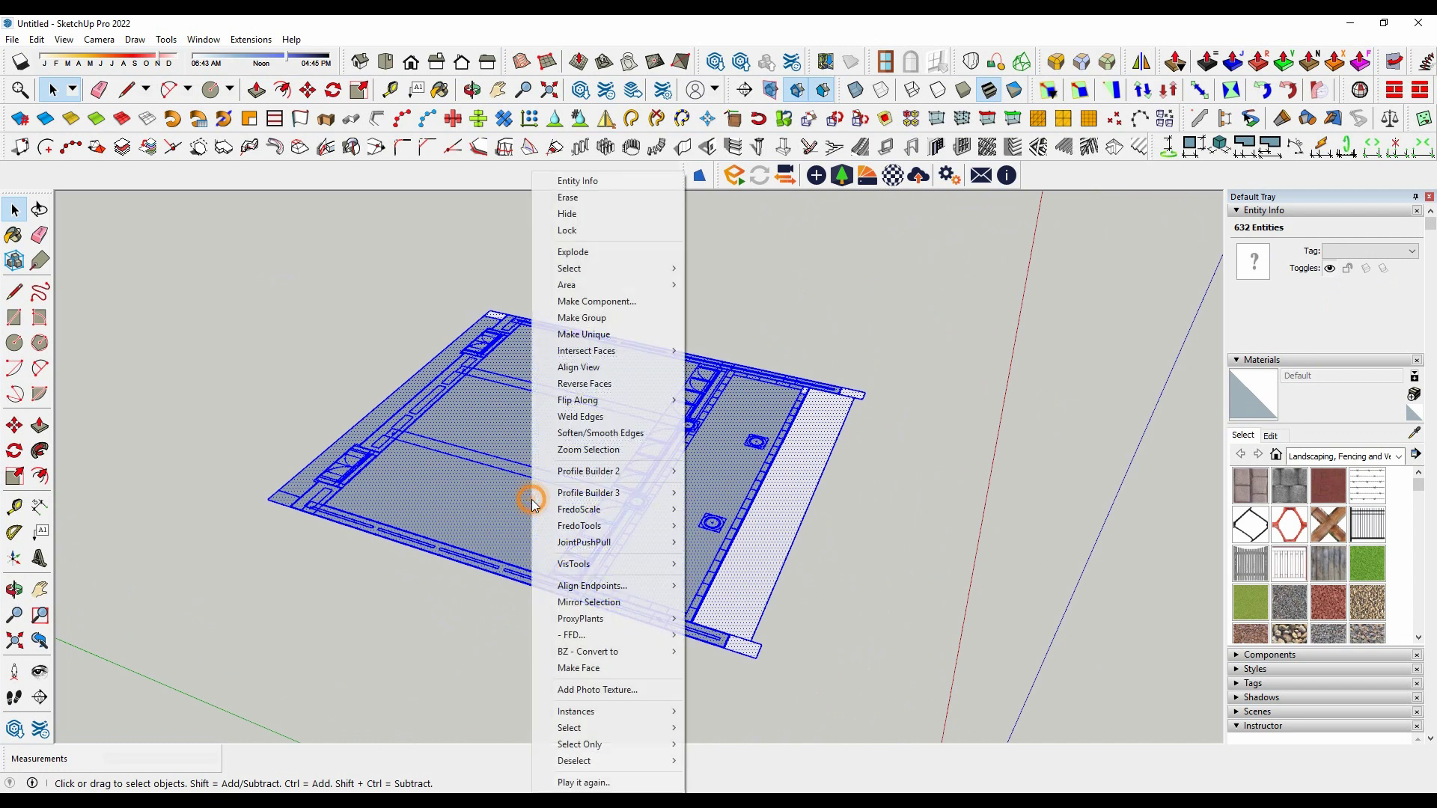
pyautogui.click(580, 318)
pyautogui.moveTo(1058, 504); pyautogui.dragTo(807, 518, button='middle')
pyautogui.click(807, 518)
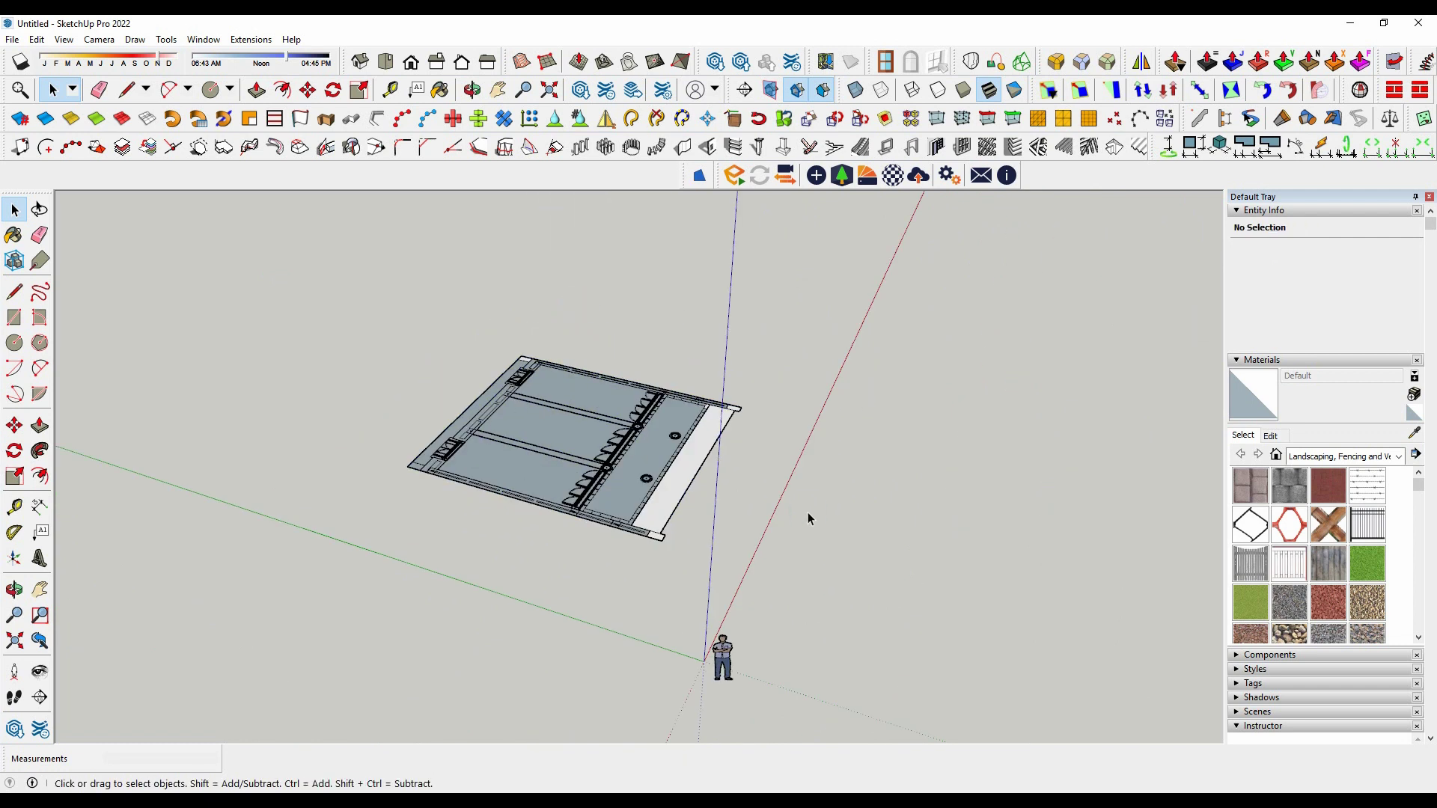
pyautogui.click(13, 41)
pyautogui.click(68, 302)
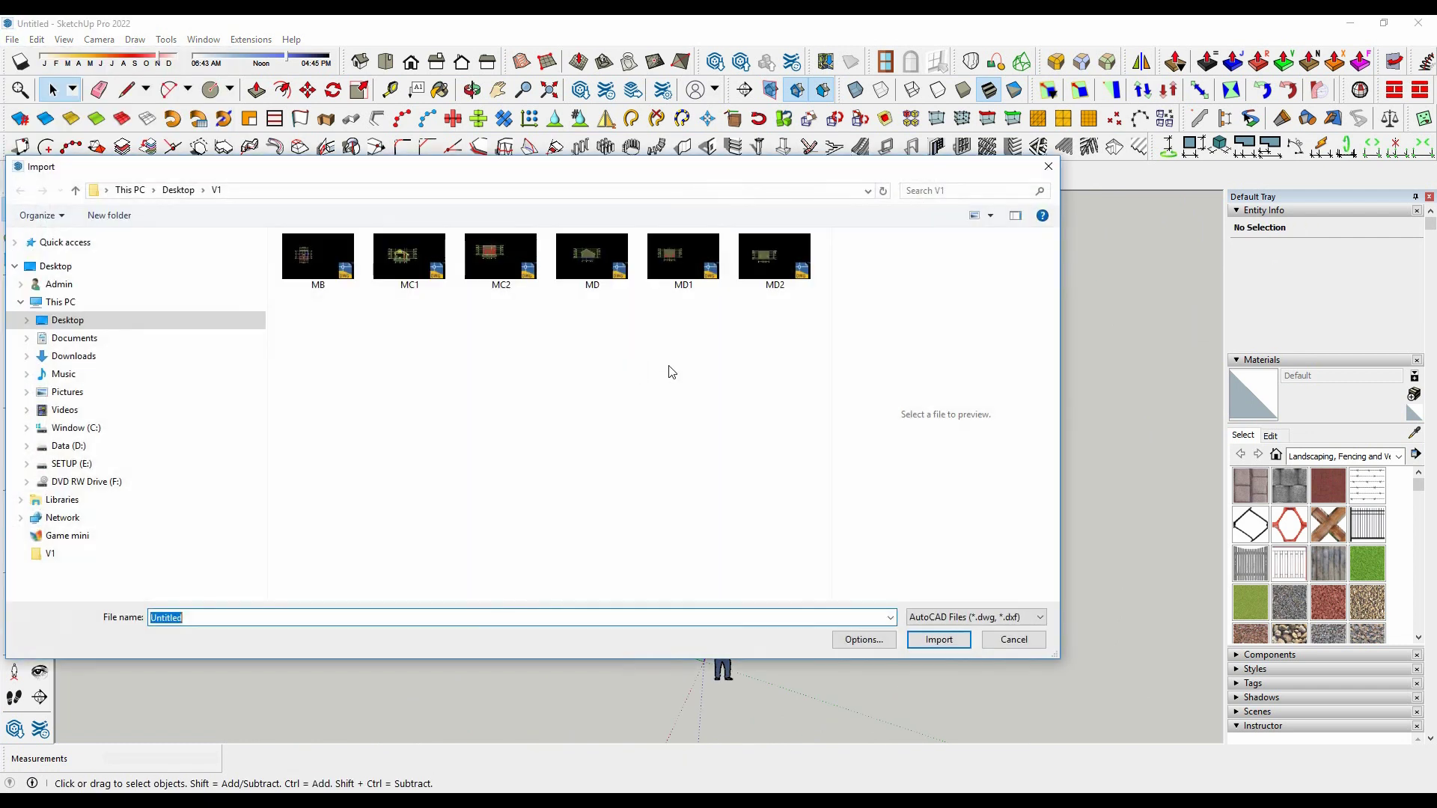
# Import the MD drawing, place it beside the floor plan, and view from Top.
pyautogui.click(404, 266)
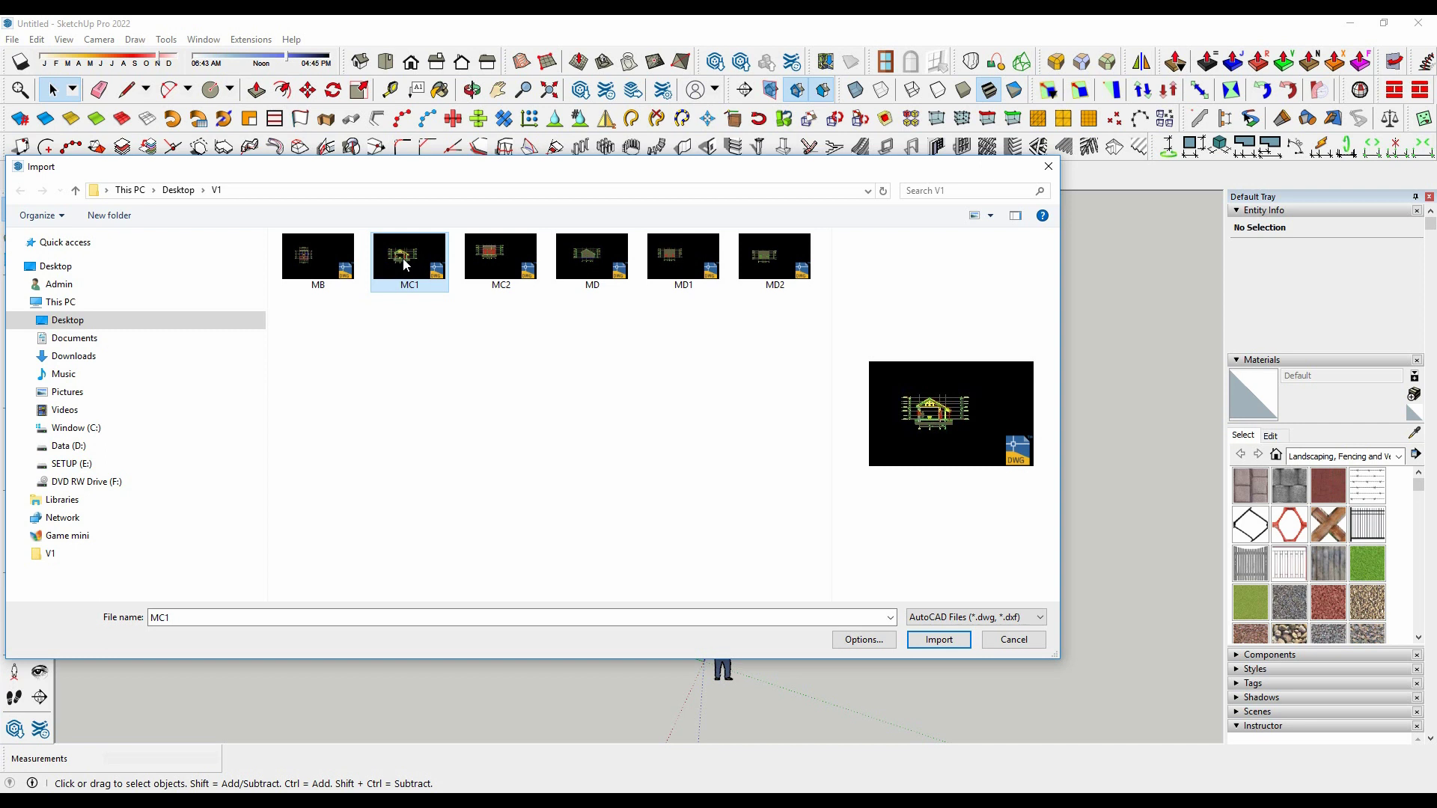
pyautogui.click(939, 640)
pyautogui.click(792, 522)
pyautogui.moveTo(635, 506)
pyautogui.mouseDown(button='middle')
pyautogui.moveTo(479, 541)
pyautogui.moveTo(153, 354)
pyautogui.mouseUp(button='middle')
pyautogui.click(379, 454)
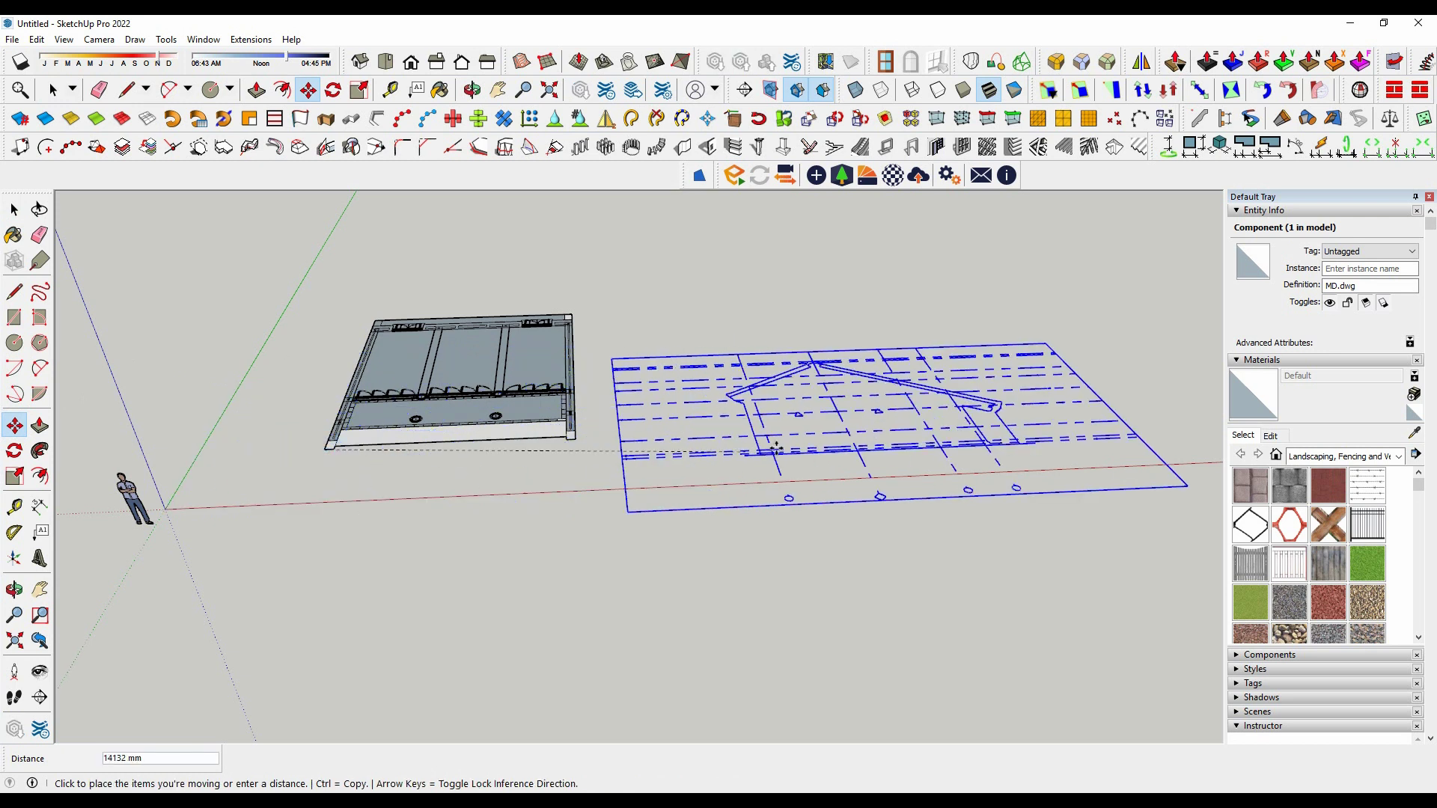
pyautogui.click(788, 411)
pyautogui.press('space')
pyautogui.moveTo(664, 500); pyautogui.dragTo(1005, 485, button='middle')
pyautogui.scroll(2, 989, 456)
pyautogui.click(956, 408)
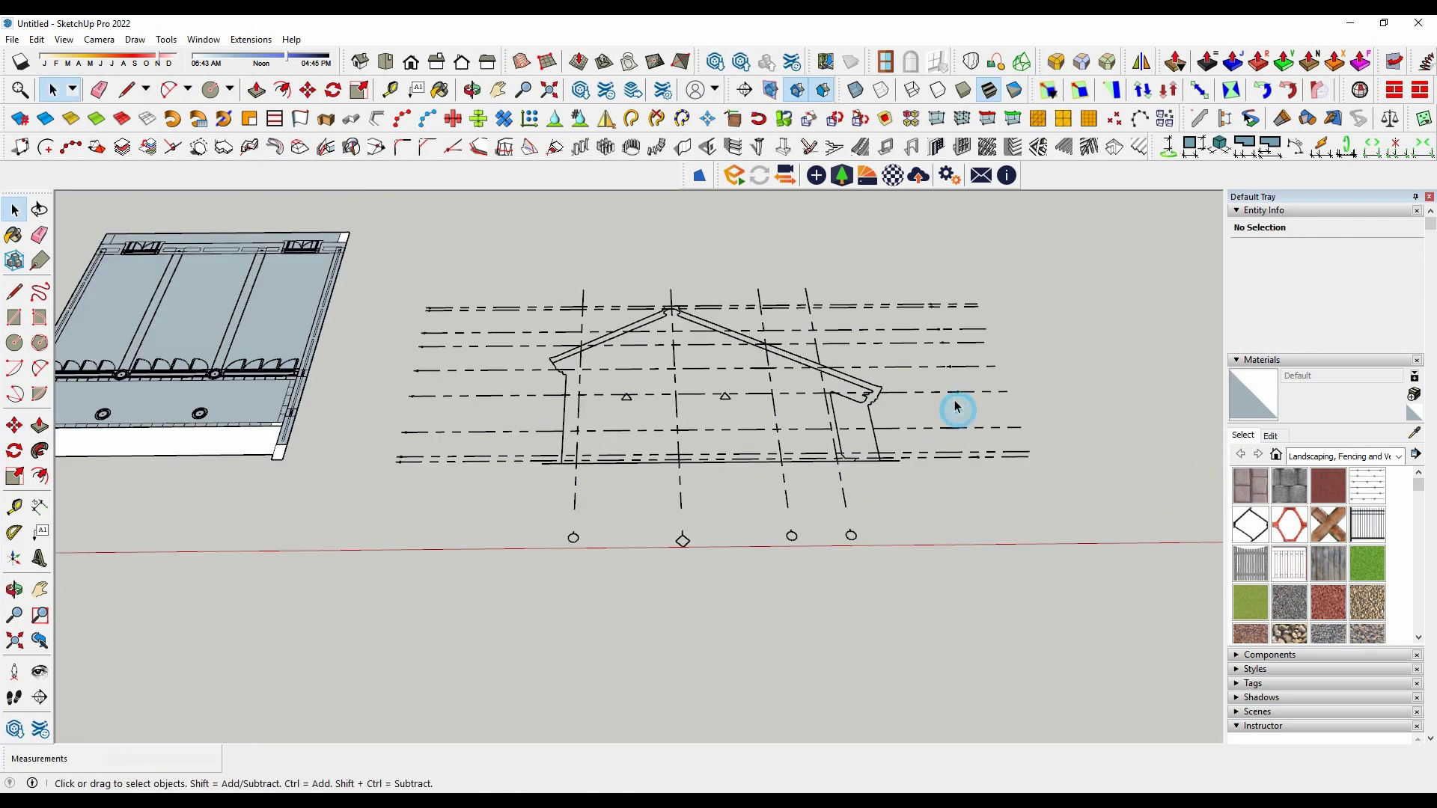
pyautogui.click(386, 62)
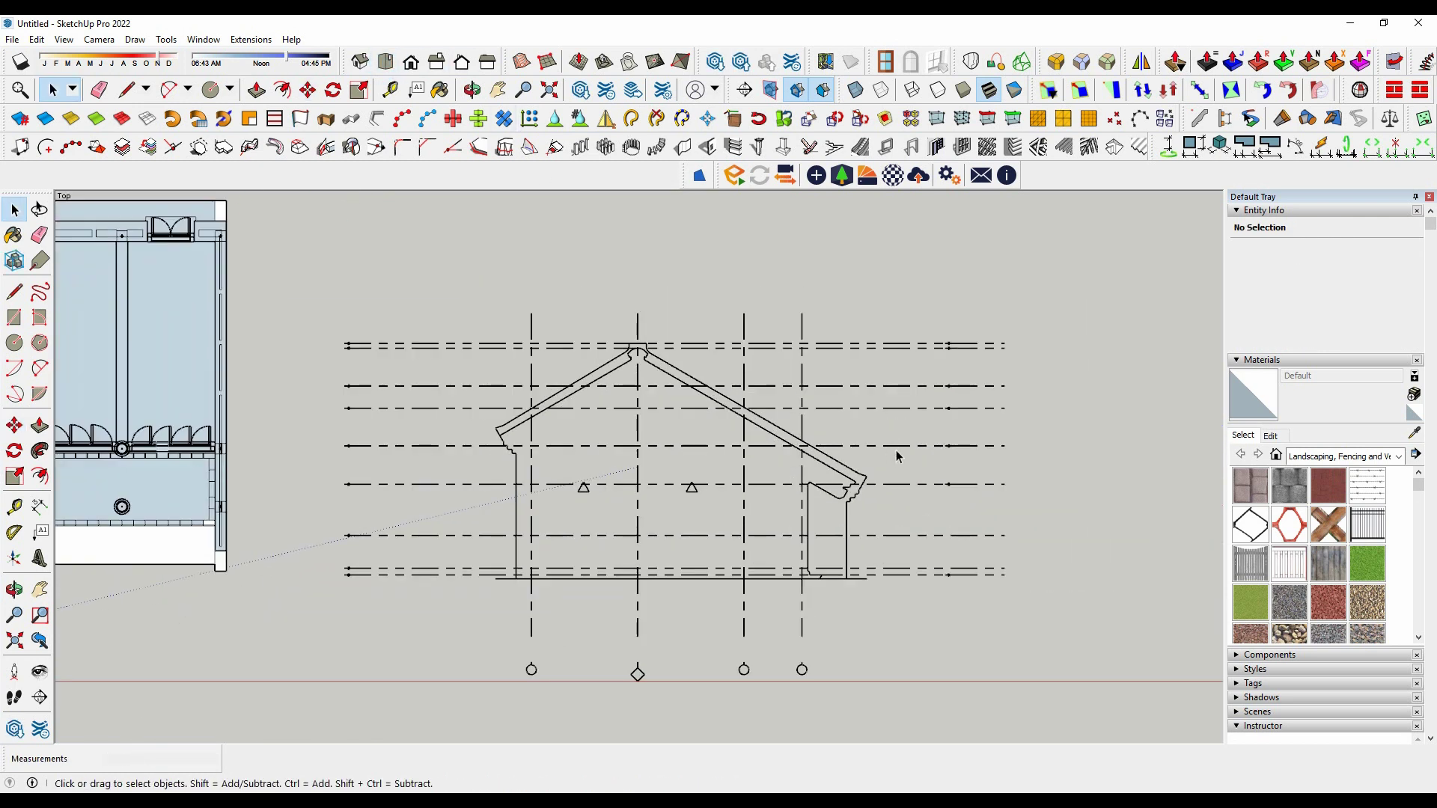
# Edit the gable drawing and delete its dashed grid lines and axis markers.
pyautogui.doubleClick(895, 454)
pyautogui.press('Delete')
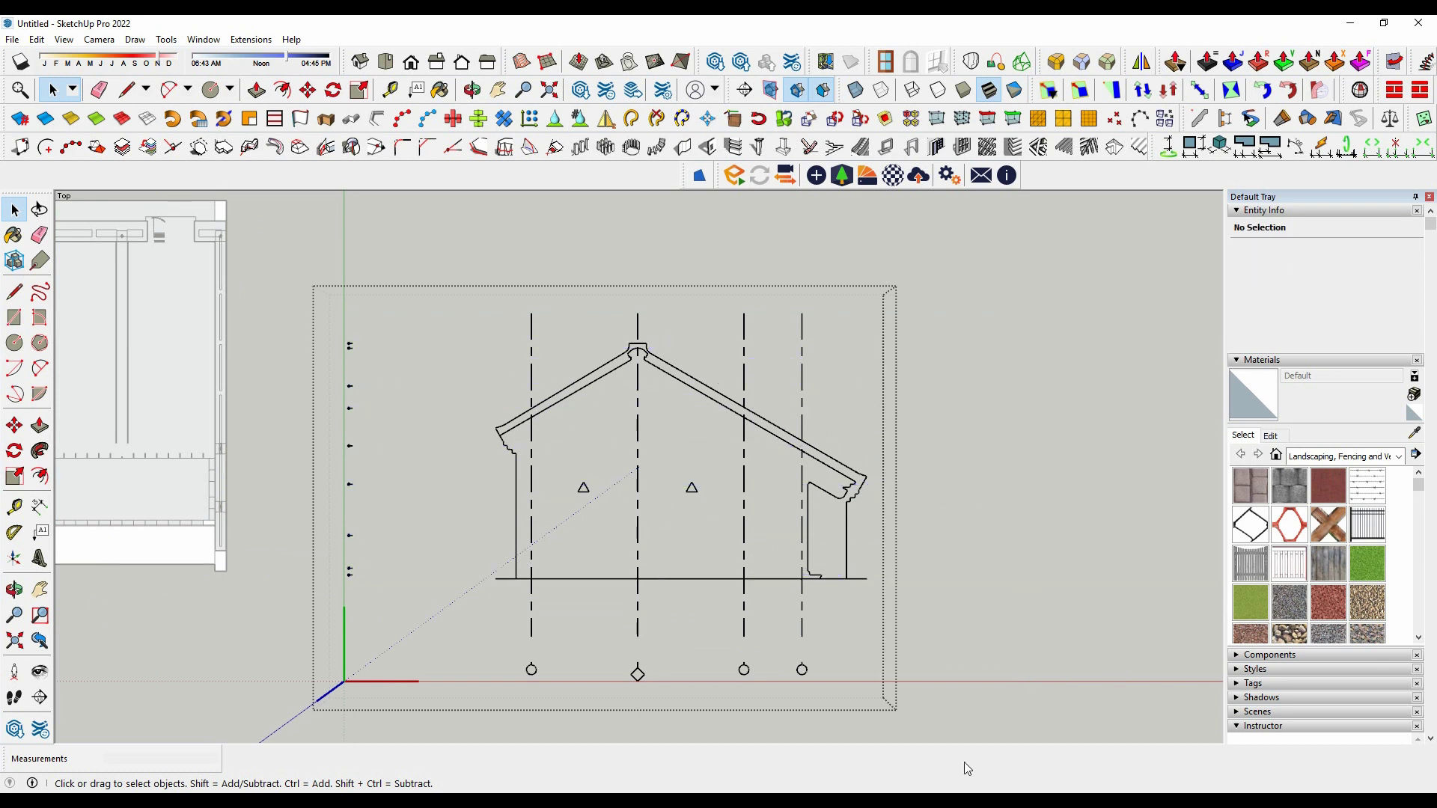
pyautogui.scroll(2, 443, 539)
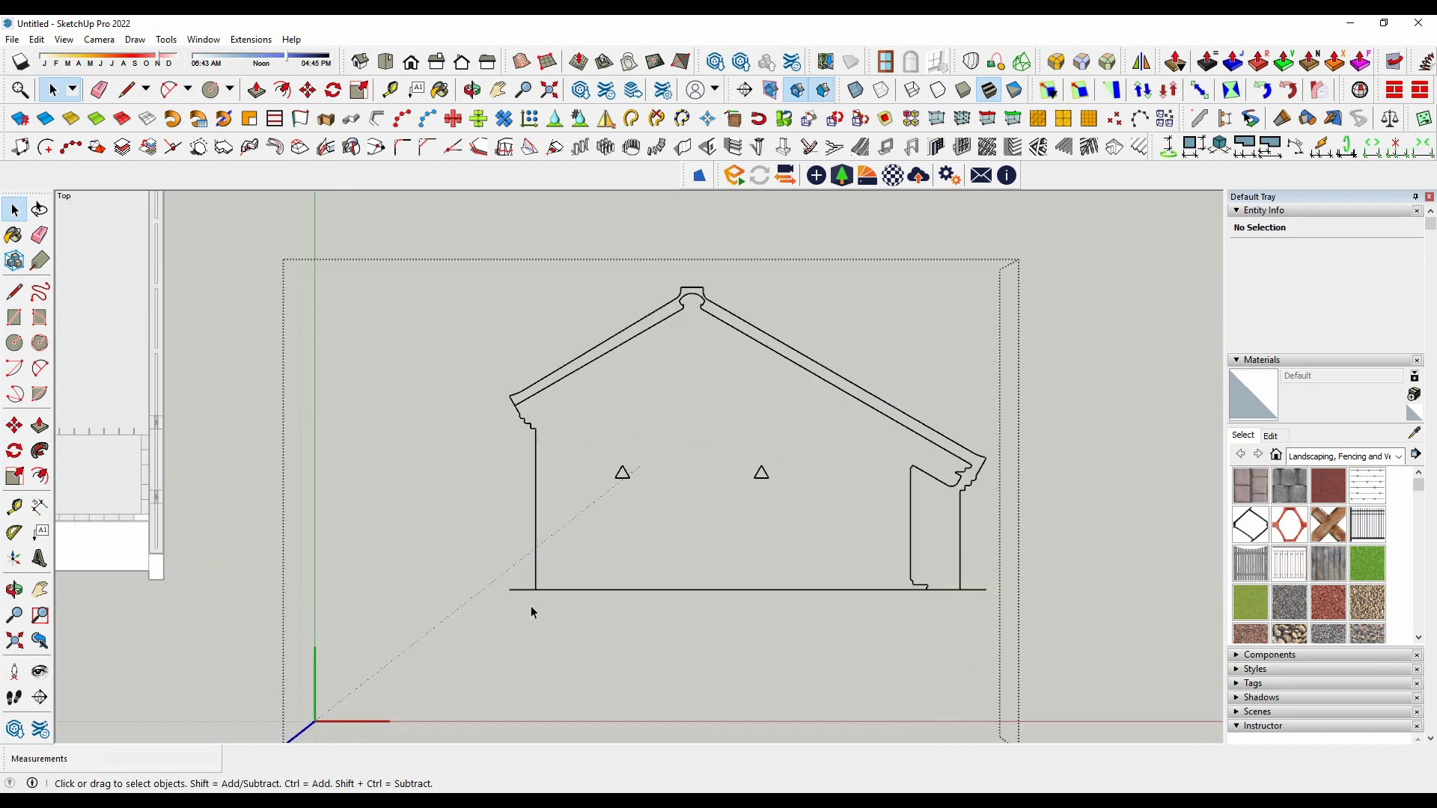
pyautogui.scroll(2, 950, 509)
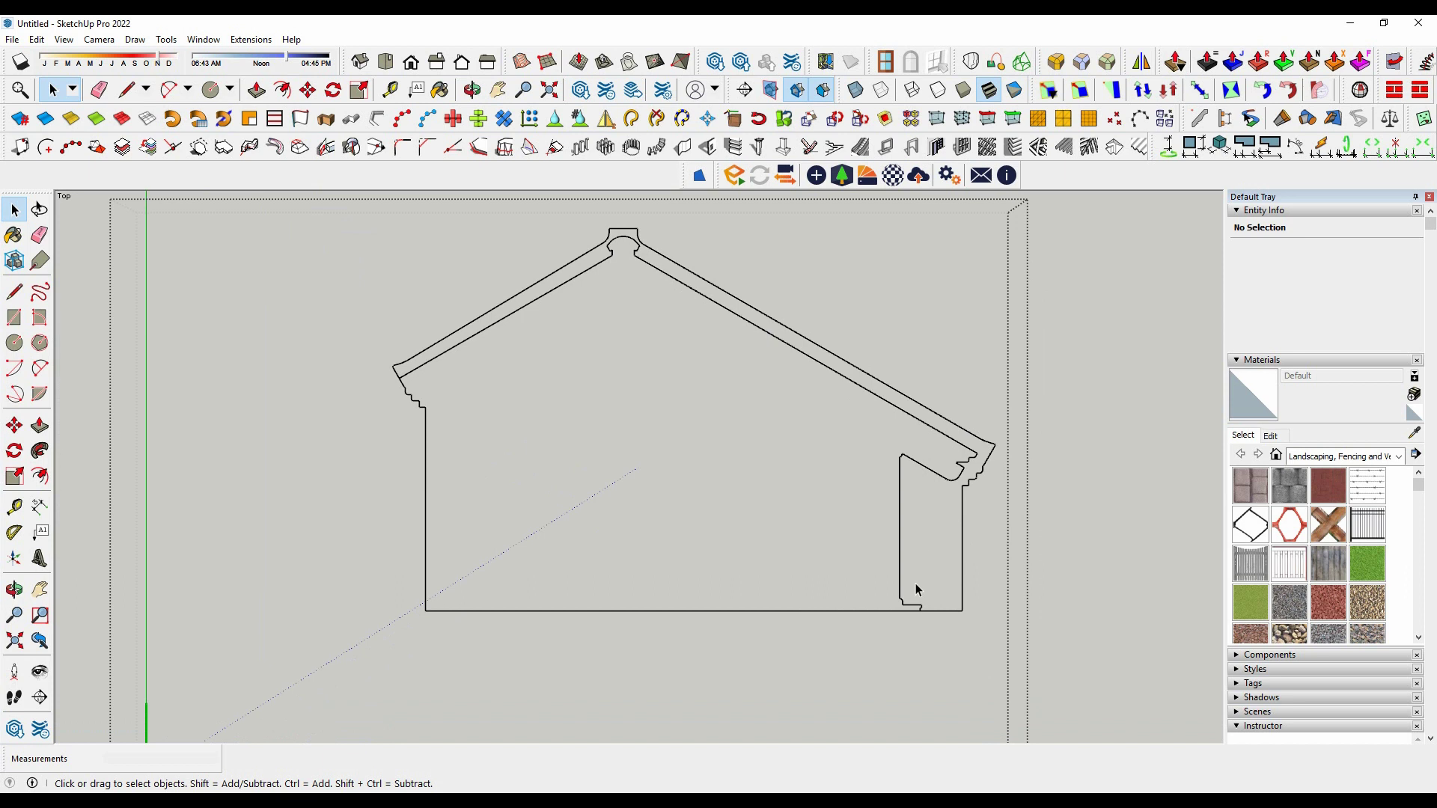
pyautogui.scroll(3, 599, 352)
pyautogui.scroll(1, 591, 357)
pyautogui.scroll(-2, 570, 326)
pyautogui.scroll(-1, 617, 337)
pyautogui.click(774, 459)
pyautogui.click(866, 490)
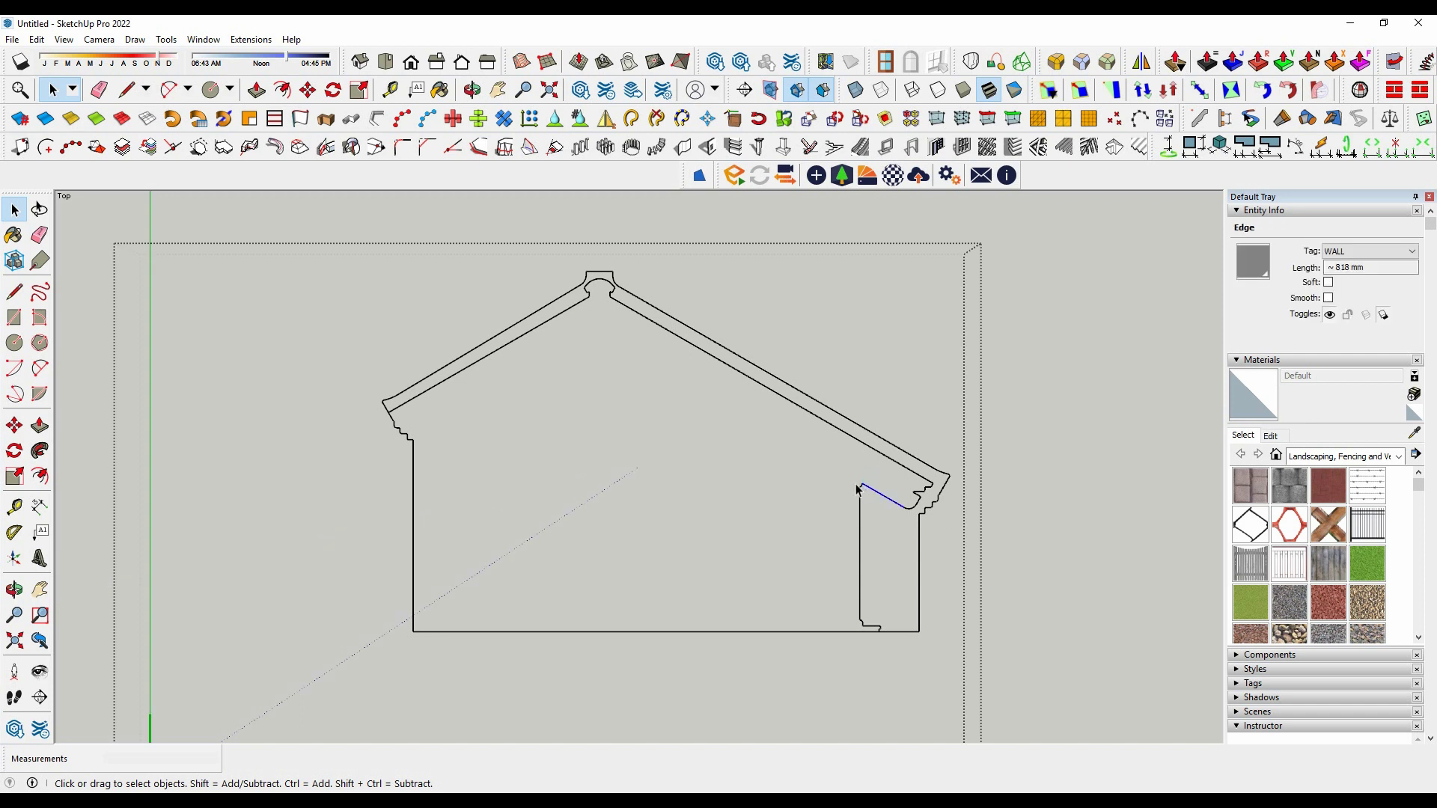
# Explode the imported gable drawing into loose edges.
pyautogui.rightClick(529, 322)
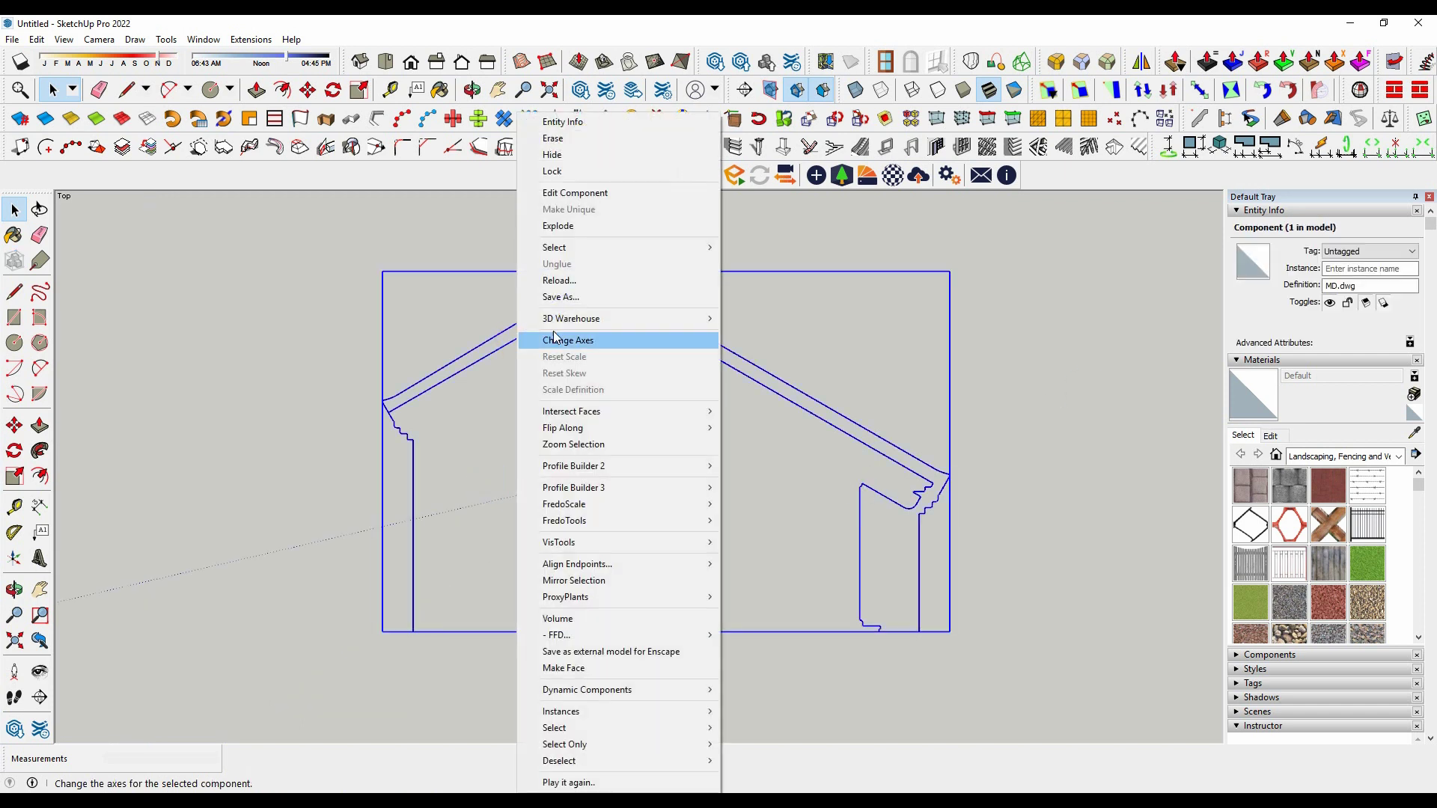
pyautogui.click(569, 226)
pyautogui.click(776, 304)
pyautogui.scroll(3, 635, 269)
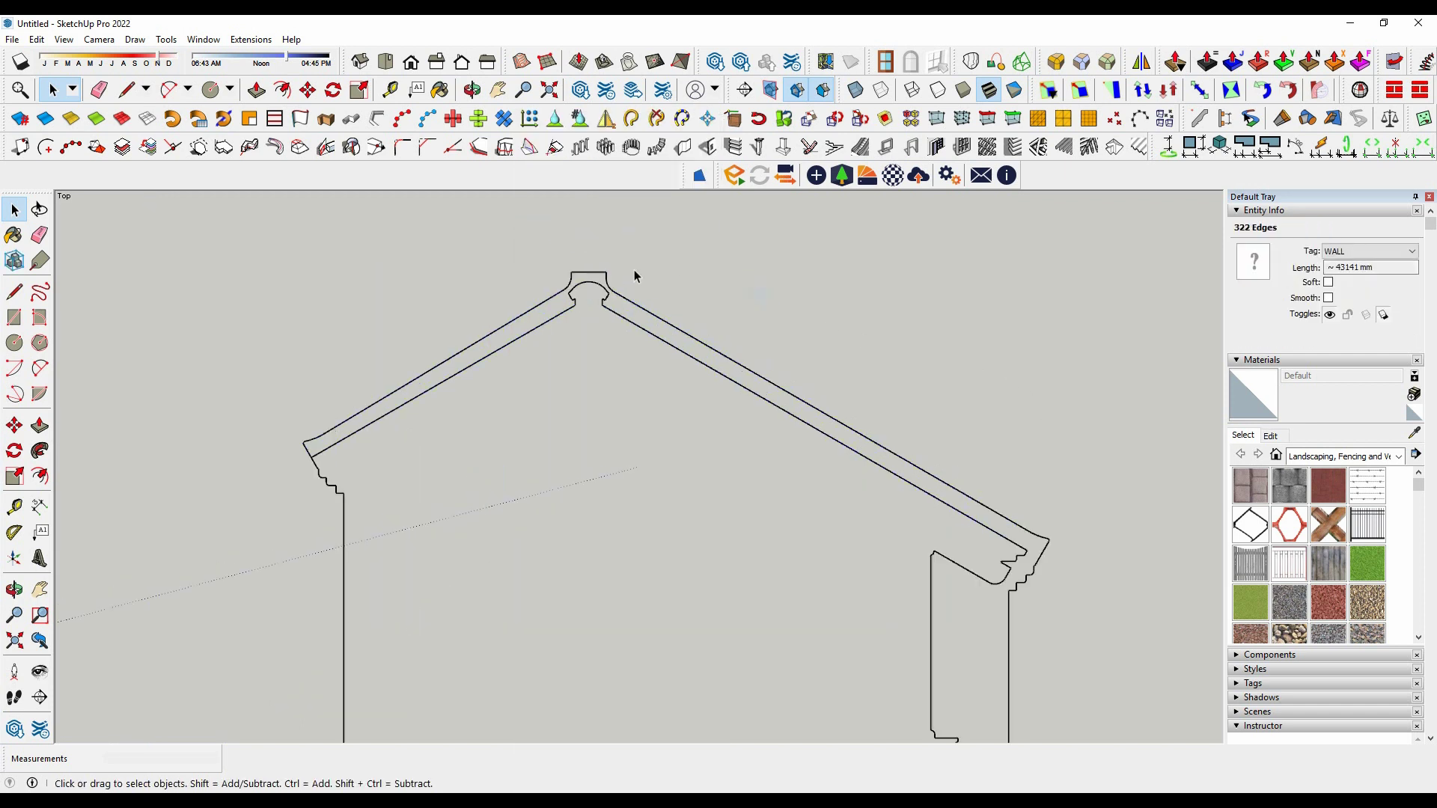
pyautogui.scroll(3, 600, 370)
pyautogui.scroll(-5, 600, 371)
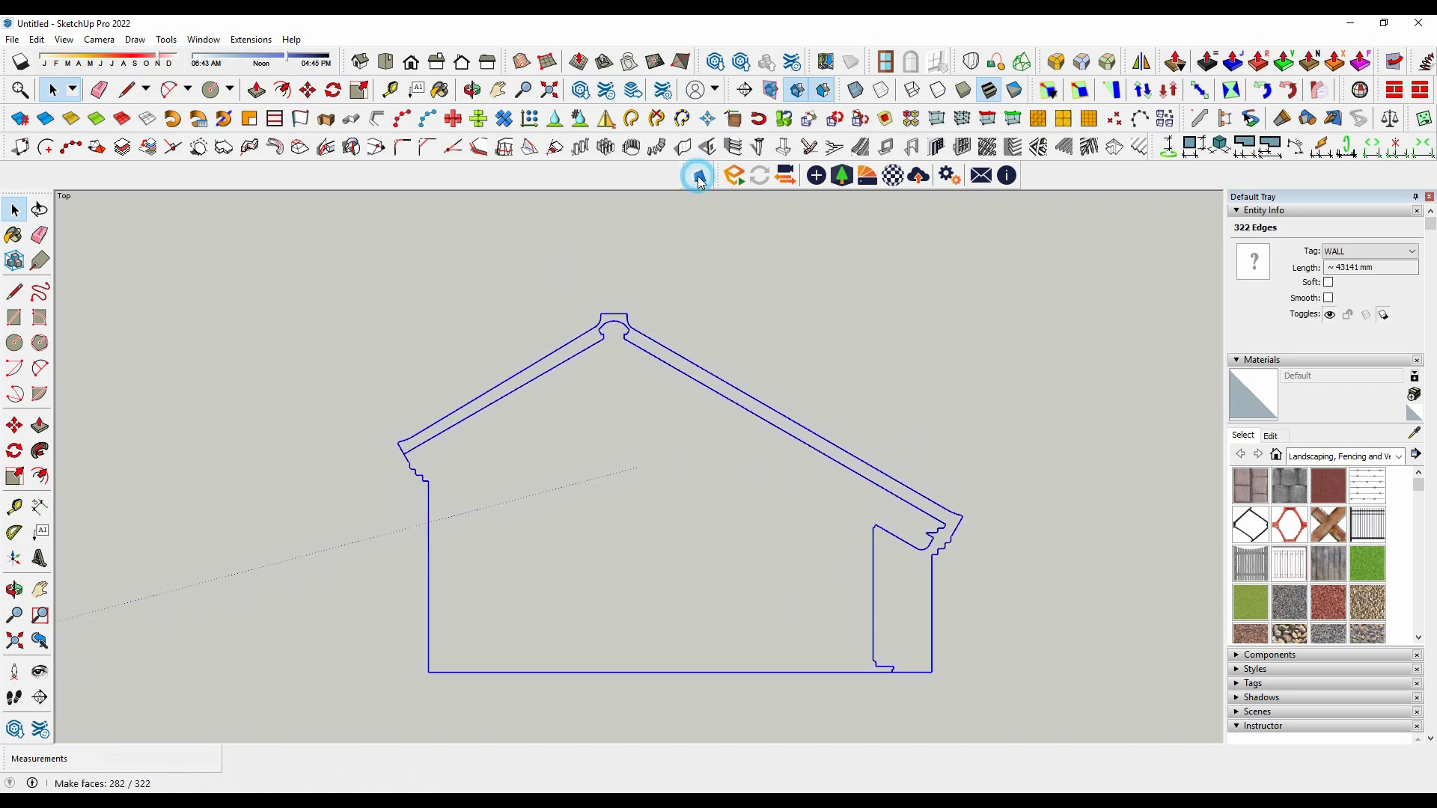
pyautogui.scroll(-3, 892, 537)
pyautogui.scroll(3, 693, 441)
# Select the whole gable wall geometry and group it.
pyautogui.click(513, 357)
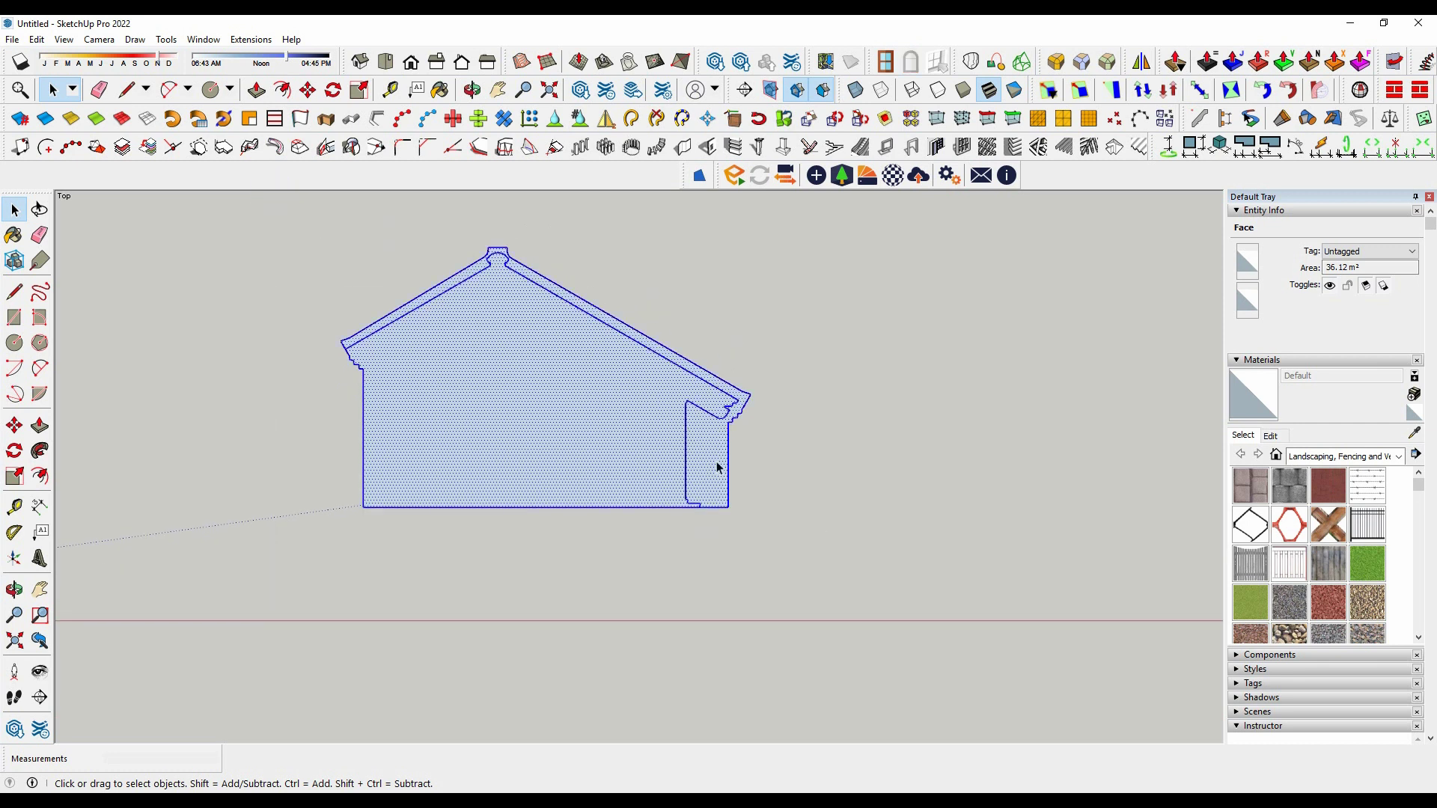
pyautogui.scroll(-5, 824, 415)
pyautogui.tripleClick(693, 401)
pyautogui.rightClick(693, 401)
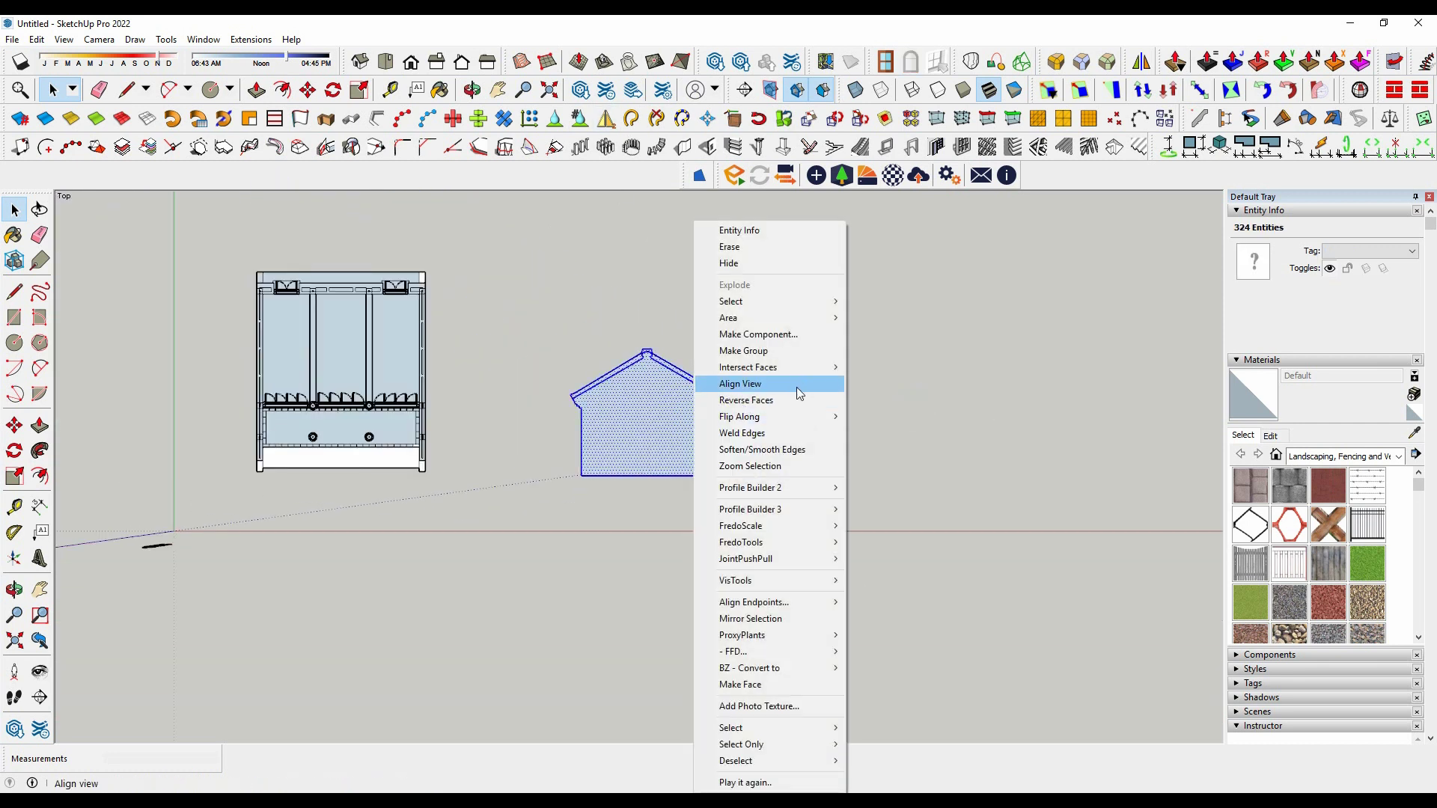
pyautogui.click(735, 350)
pyautogui.click(888, 432)
pyautogui.scroll(4, 746, 421)
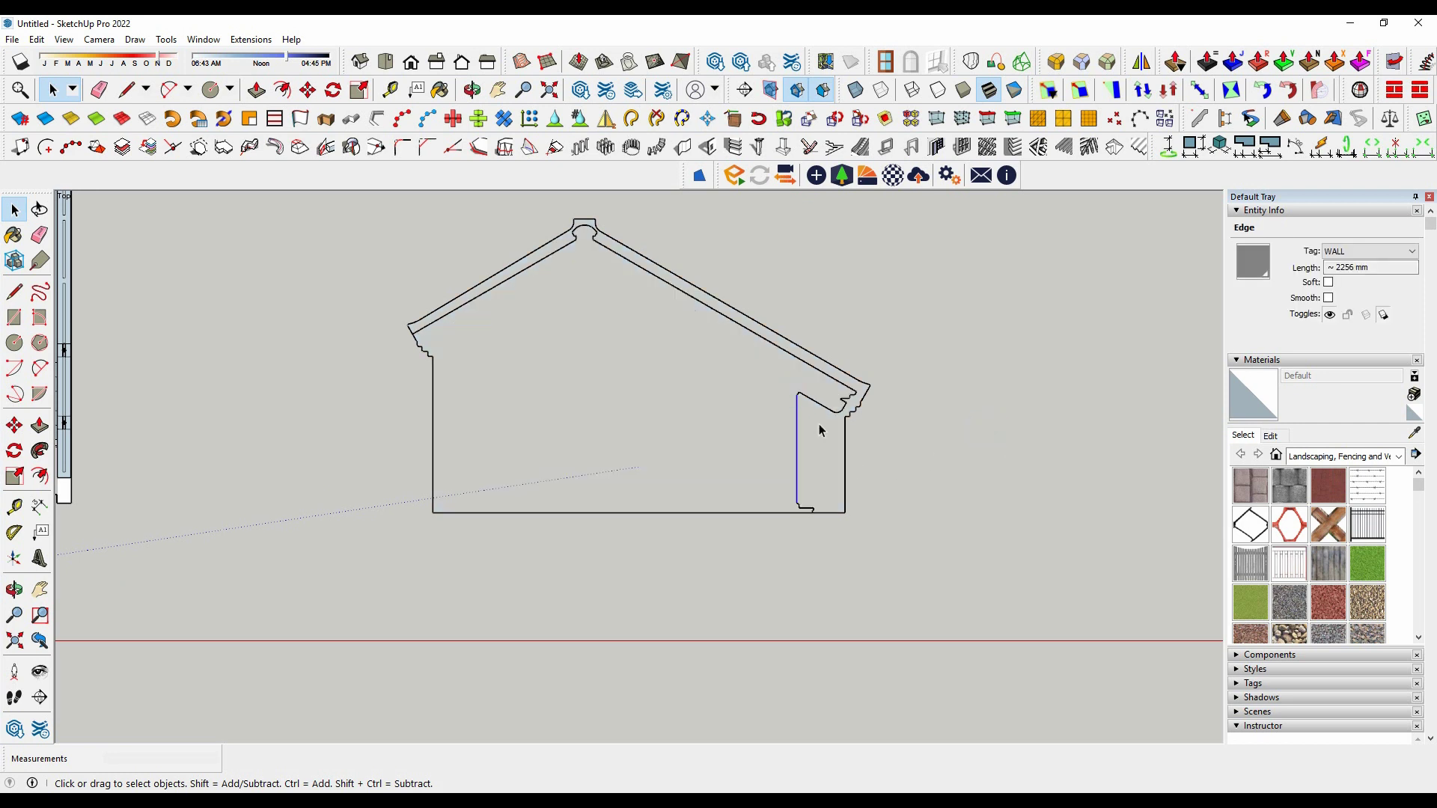
pyautogui.click(823, 464)
# Window-select all 199 edges of the gable outline and fill it with a 40.85 m² face using Make Face.
pyautogui.scroll(3, 814, 533)
pyautogui.moveTo(819, 559); pyautogui.dragTo(891, 410, button='middle')
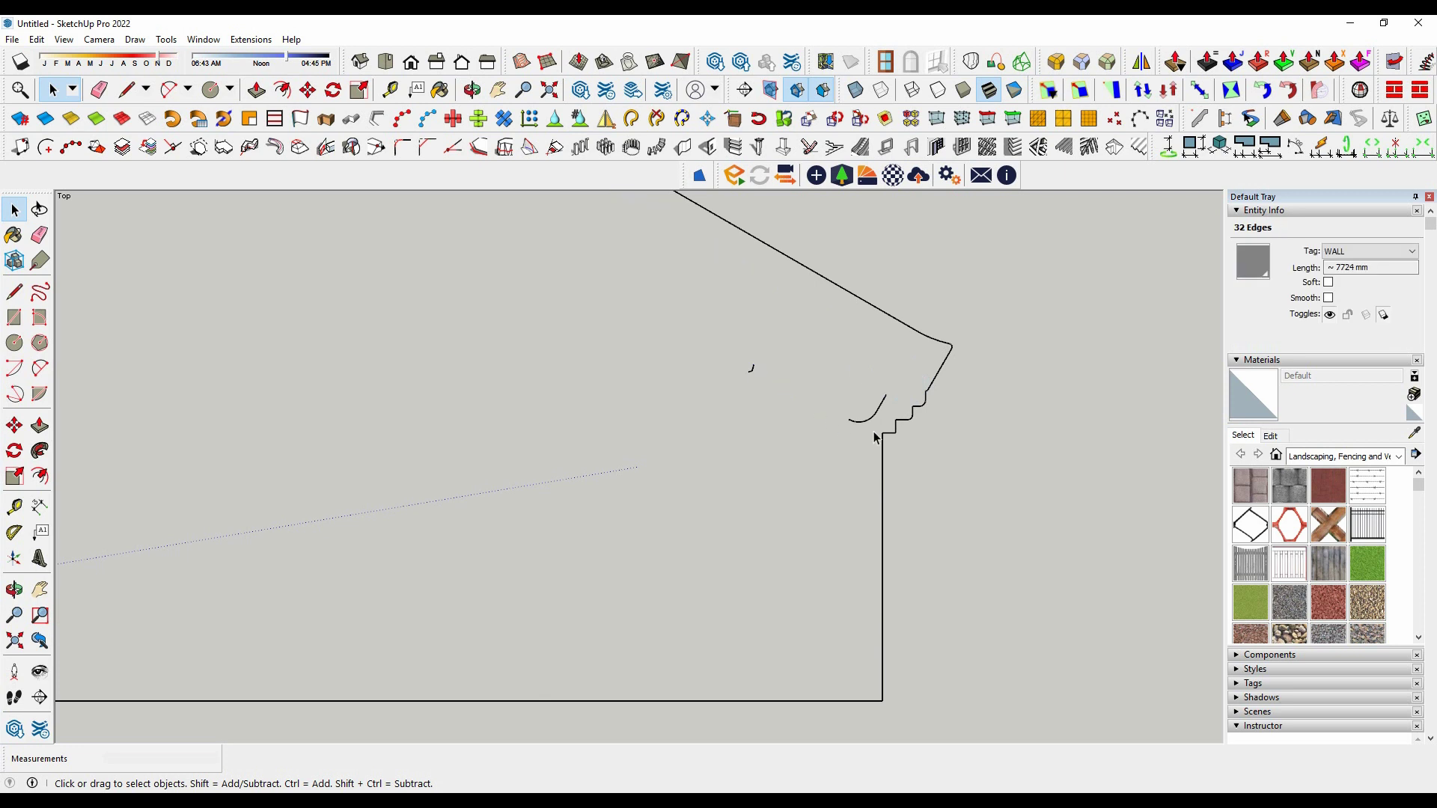
pyautogui.scroll(-3, 651, 381)
pyautogui.scroll(3, 518, 226)
pyautogui.scroll(2, 605, 260)
pyautogui.scroll(2, 613, 262)
pyautogui.scroll(2, 647, 274)
pyautogui.scroll(2, 651, 272)
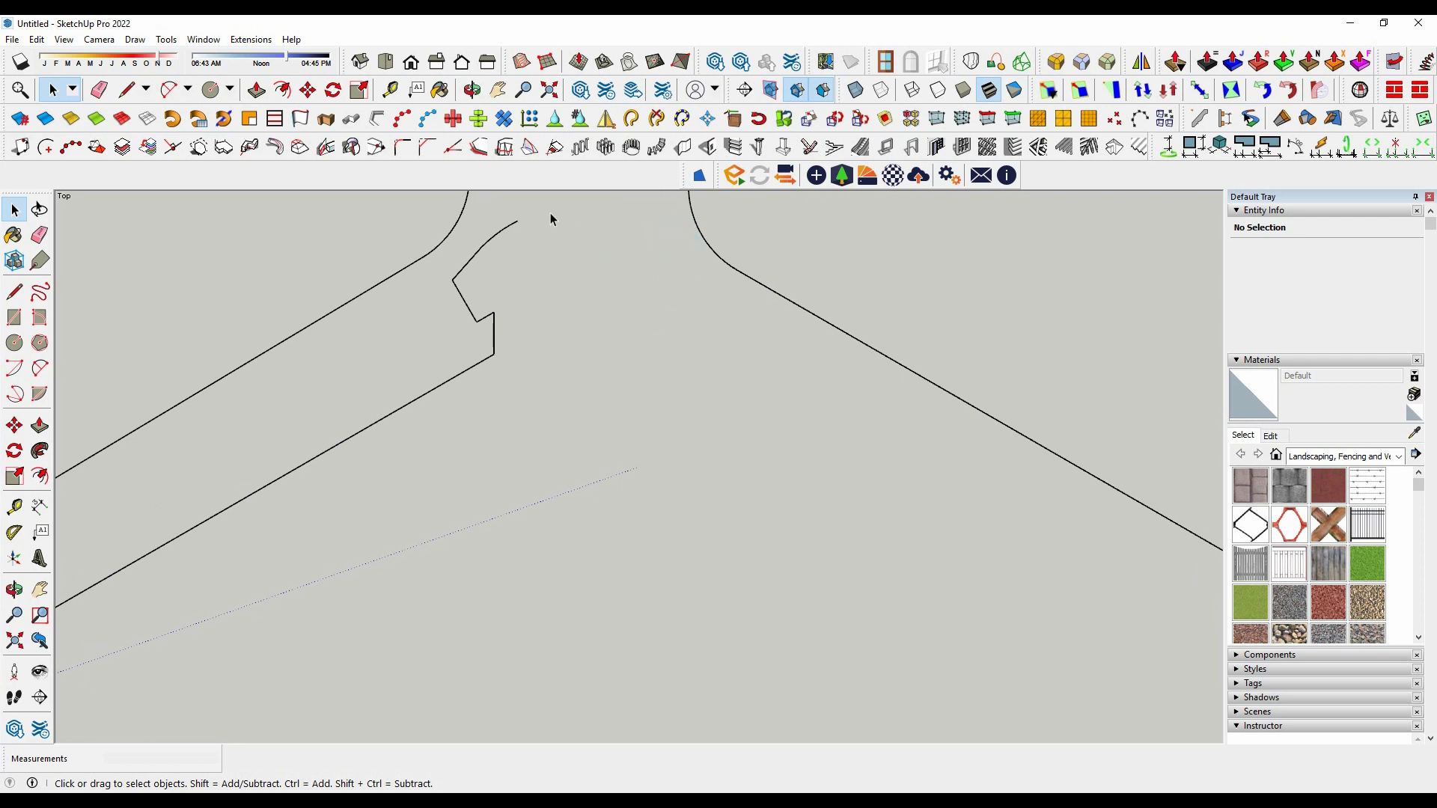
pyautogui.scroll(-3, 737, 317)
pyautogui.scroll(-2, 609, 349)
pyautogui.scroll(-3, 608, 349)
pyautogui.moveTo(363, 275); pyautogui.dragTo(932, 574)
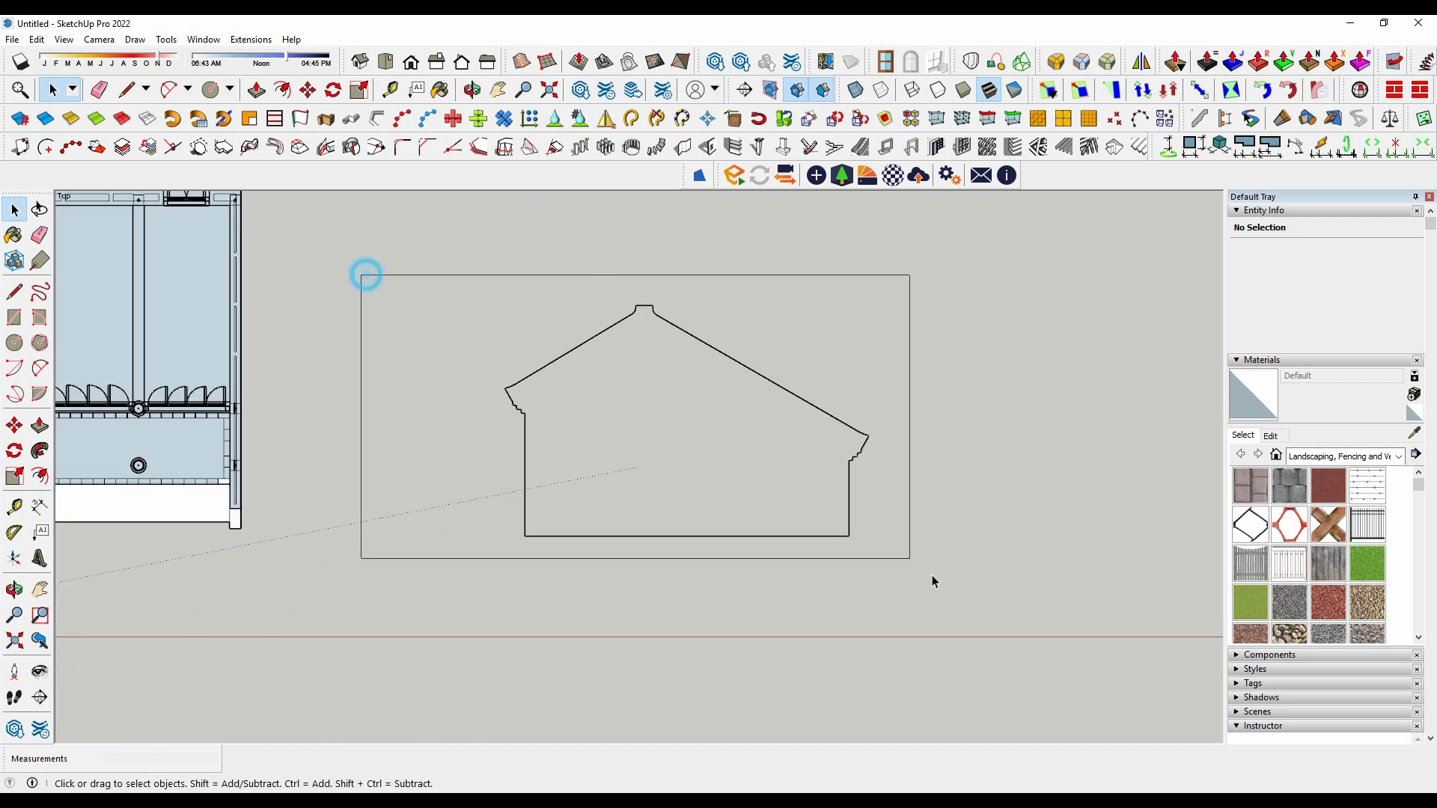
pyautogui.click(700, 177)
pyautogui.scroll(-3, 783, 438)
pyautogui.click(821, 435)
pyautogui.scroll(1, 788, 477)
pyautogui.scroll(1, 726, 420)
# Make the gable face into a new component and switch to Iso view.
pyautogui.rightClick(821, 417)
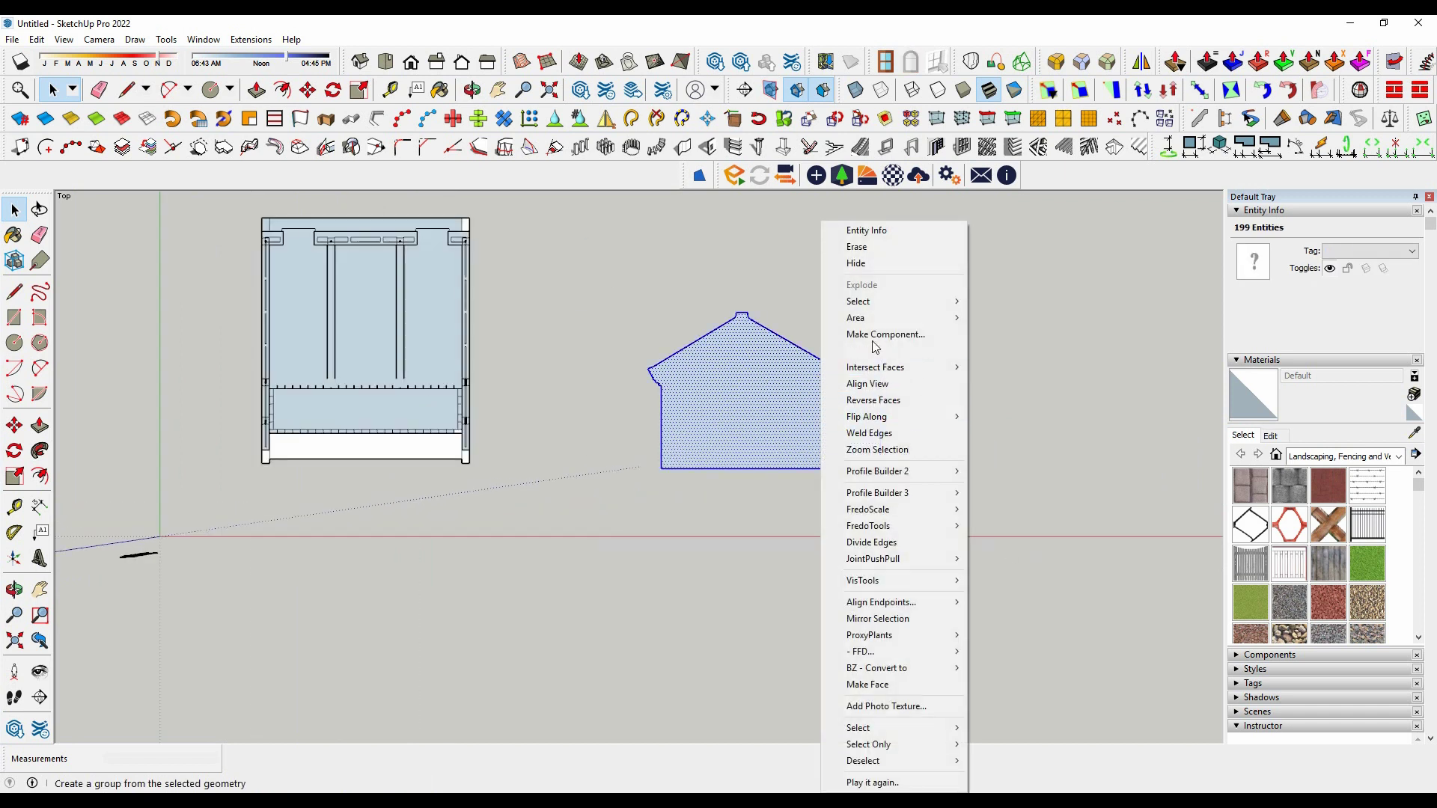
pyautogui.click(874, 338)
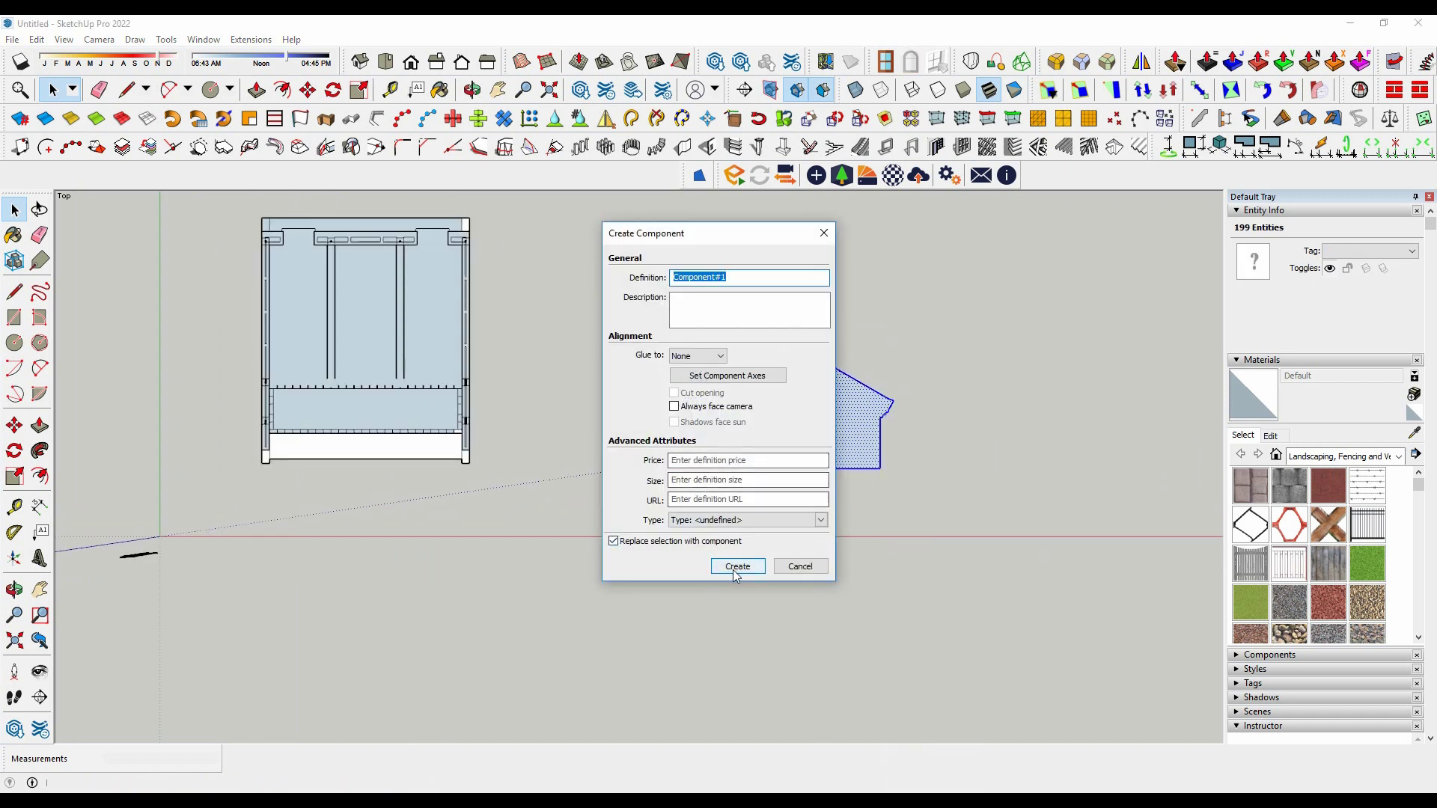
pyautogui.click(737, 565)
pyautogui.click(362, 64)
pyautogui.scroll(2, 891, 499)
pyautogui.scroll(1, 823, 477)
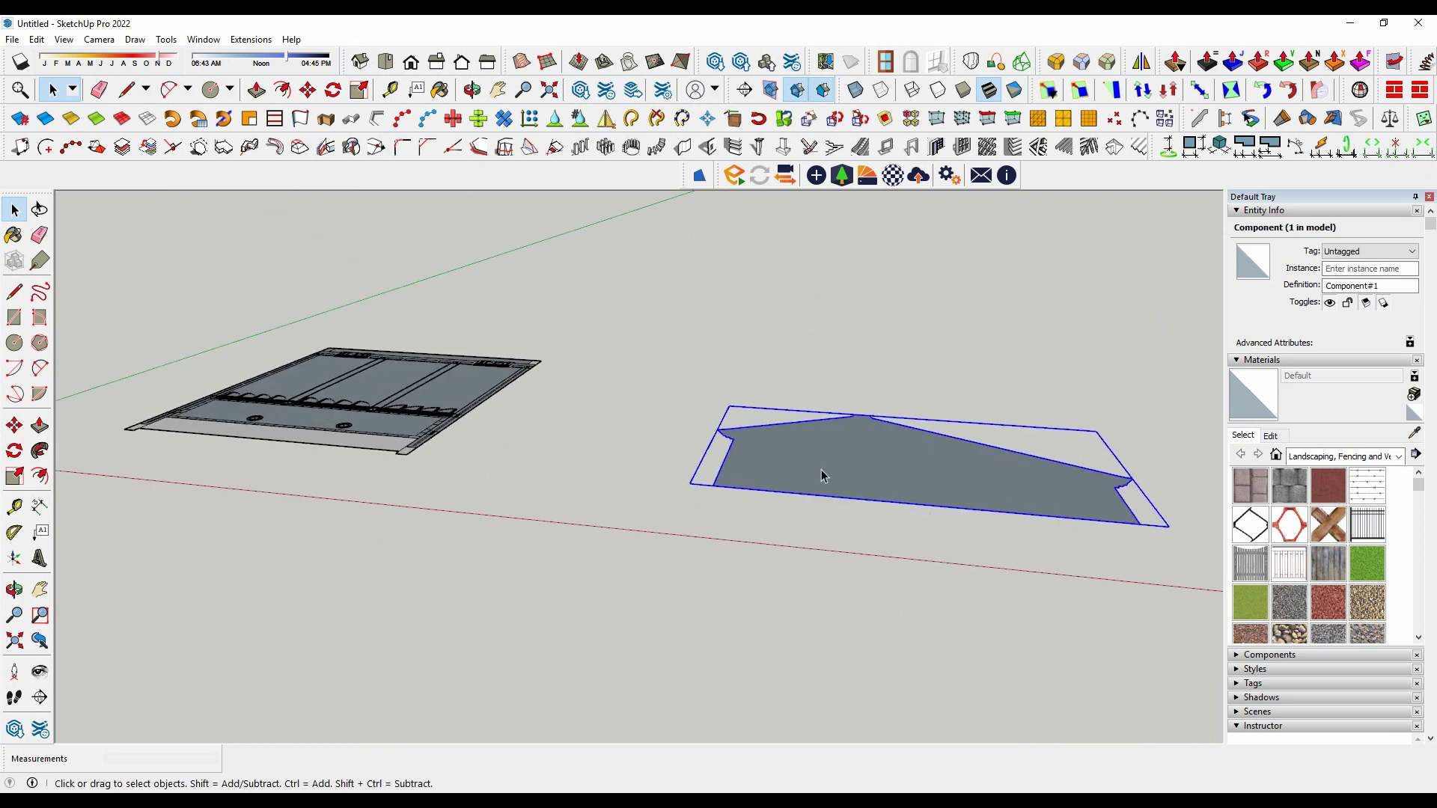
pyautogui.scroll(1, 707, 421)
pyautogui.moveTo(707, 421)
pyautogui.mouseDown(button='middle')
pyautogui.moveTo(750, 591)
pyautogui.moveTo(835, 450)
pyautogui.moveTo(985, 484)
pyautogui.moveTo(905, 481)
pyautogui.moveTo(706, 362)
pyautogui.moveTo(774, 384)
pyautogui.mouseUp(button='middle')
# Rotate the gable component 90° about the outline's end to stand it upright.
pyautogui.click(9, 459)
pyautogui.click(812, 353)
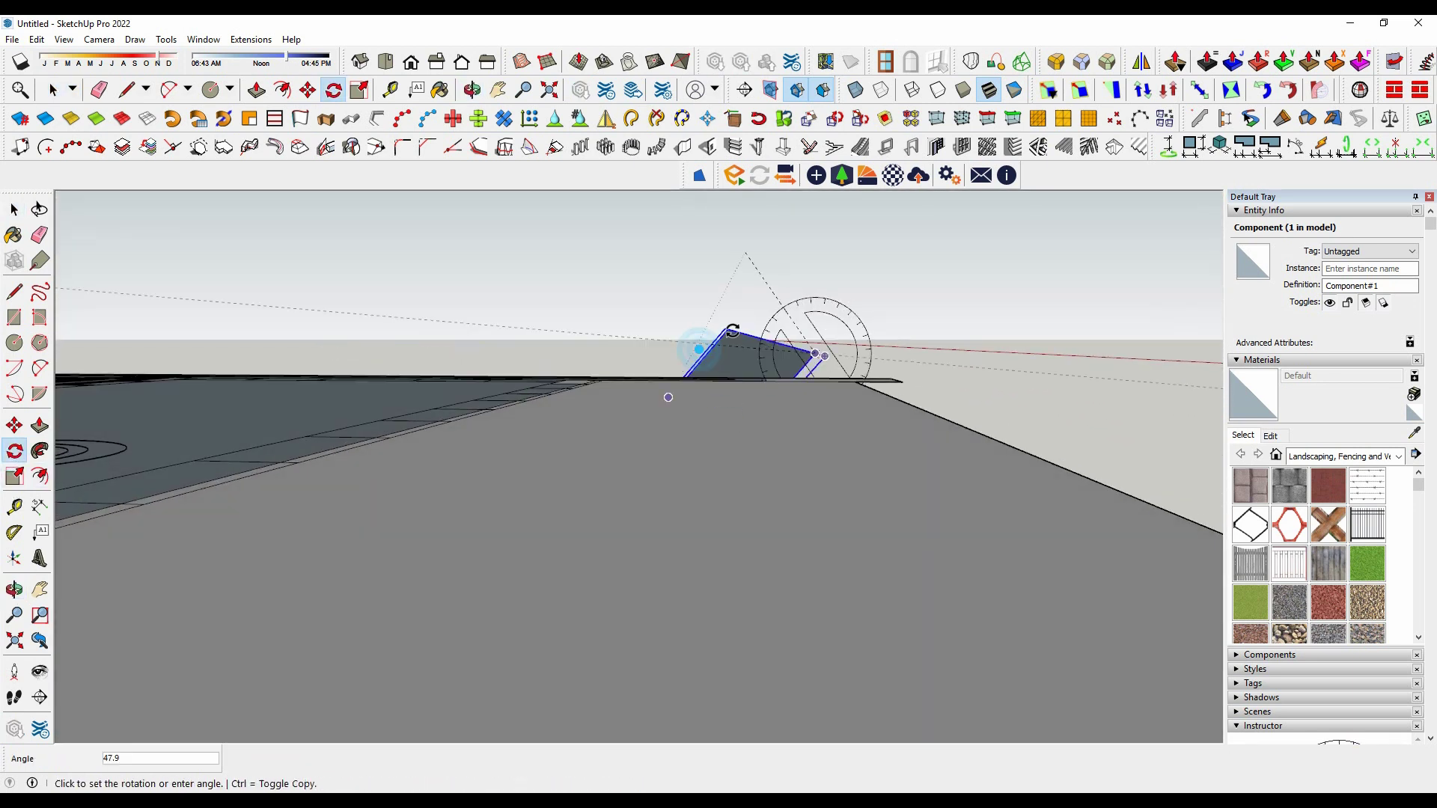
pyautogui.press('space')
pyautogui.moveTo(838, 450); pyautogui.dragTo(849, 417, button='middle')
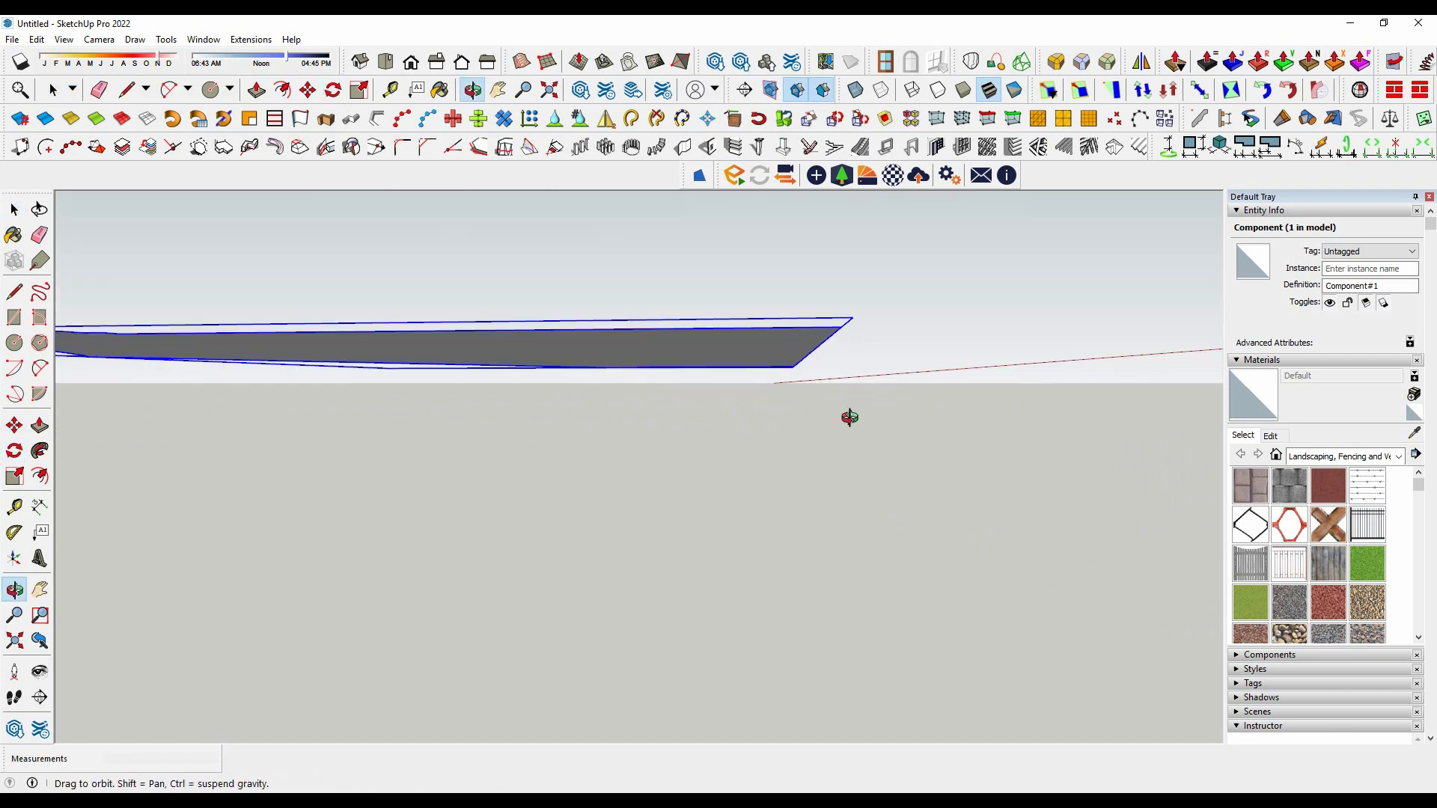
pyautogui.moveTo(679, 334); pyautogui.dragTo(425, 566, button='middle')
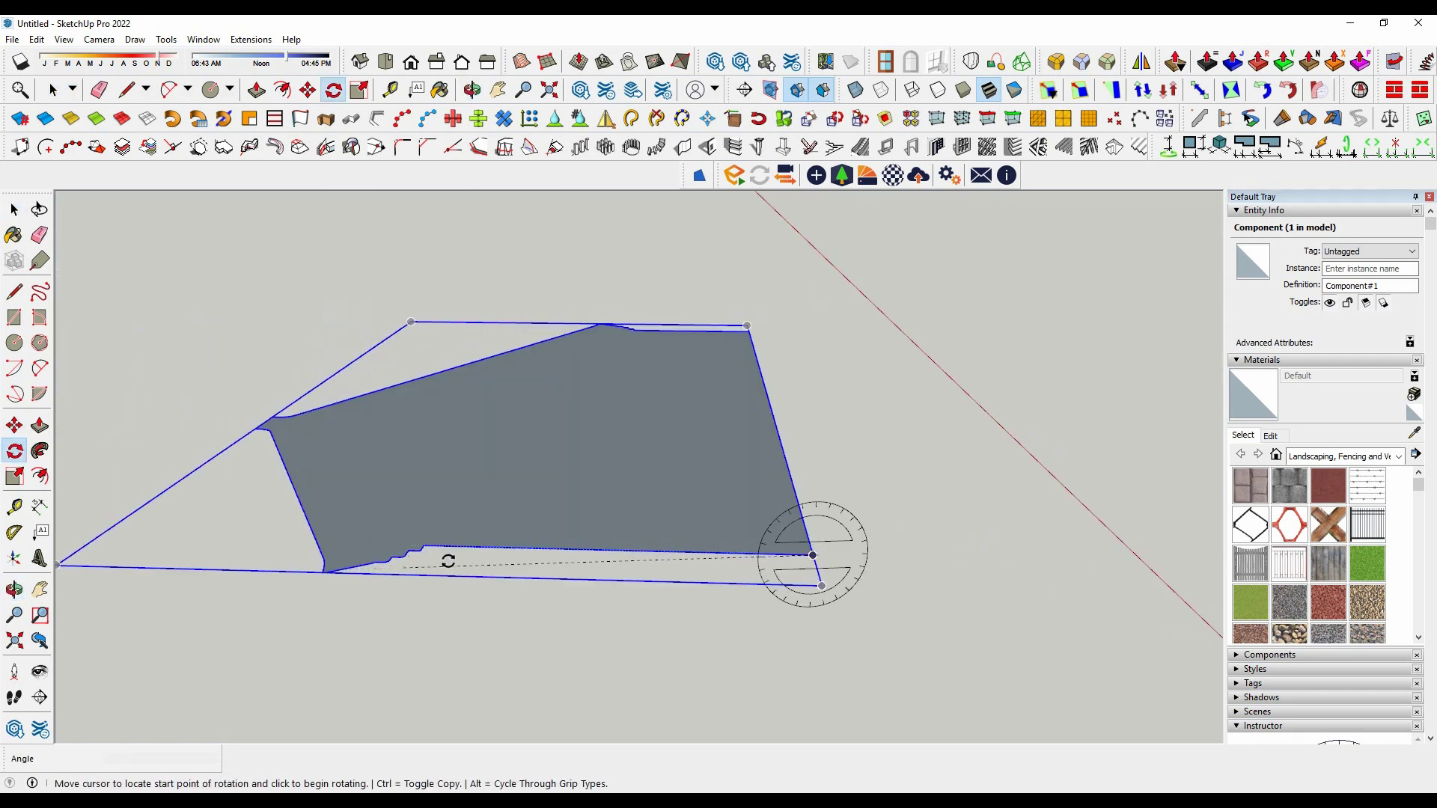
pyautogui.click(587, 556)
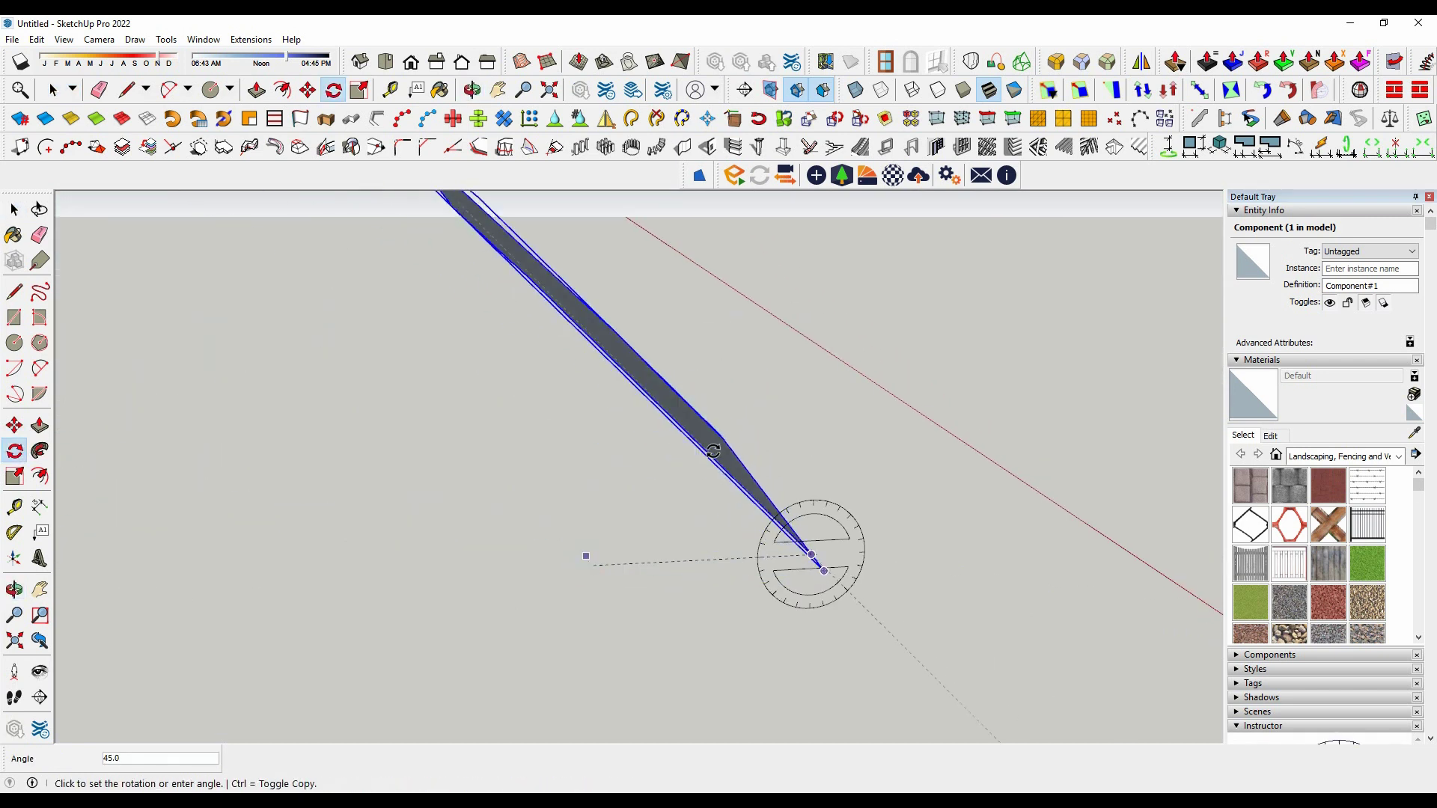
pyautogui.click(826, 488)
pyautogui.moveTo(826, 488)
pyautogui.mouseDown(button='middle')
pyautogui.moveTo(606, 571)
pyautogui.moveTo(690, 629)
pyautogui.moveTo(711, 582)
pyautogui.moveTo(552, 424)
pyautogui.moveTo(542, 439)
pyautogui.moveTo(458, 411)
pyautogui.mouseUp(button='middle')
pyautogui.scroll(-3, 523, 562)
# Undo an unwanted rotated copy of the component.
pyautogui.click(471, 407)
pyautogui.press('ctrl')
pyautogui.click(873, 411)
pyautogui.click(852, 334)
pyautogui.press('space')
pyautogui.moveTo(851, 334)
pyautogui.mouseDown(button='middle')
pyautogui.moveTo(969, 634)
pyautogui.moveTo(956, 581)
pyautogui.moveTo(833, 597)
pyautogui.moveTo(842, 537)
pyautogui.mouseUp(button='middle')
pyautogui.hotkey('ctrl', 'z')
# Re-rotate the wall 90° from its corner so it stands upright.
pyautogui.press('q')
pyautogui.press('space')
pyautogui.press('q')
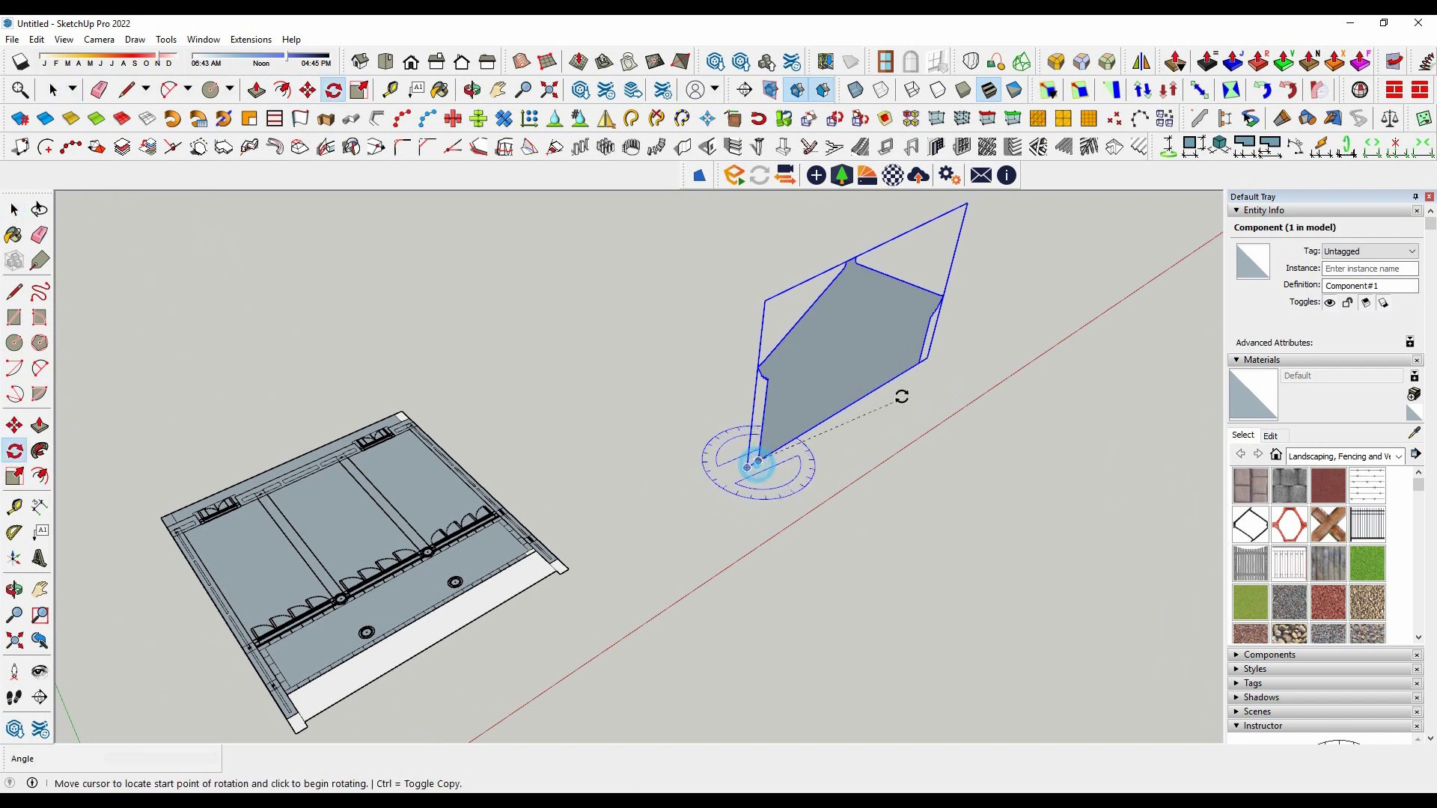
pyautogui.click(902, 397)
pyautogui.click(966, 423)
# Start moving the upright wall from its corner toward the floor plan.
pyautogui.press('space')
pyautogui.moveTo(966, 423); pyautogui.dragTo(426, 533, button='middle')
pyautogui.press('m')
pyautogui.click(755, 457)
pyautogui.scroll(5, 427, 533)
# Snap the gable wall onto the floor plan's corner and check its placement.
pyautogui.scroll(3, 577, 419)
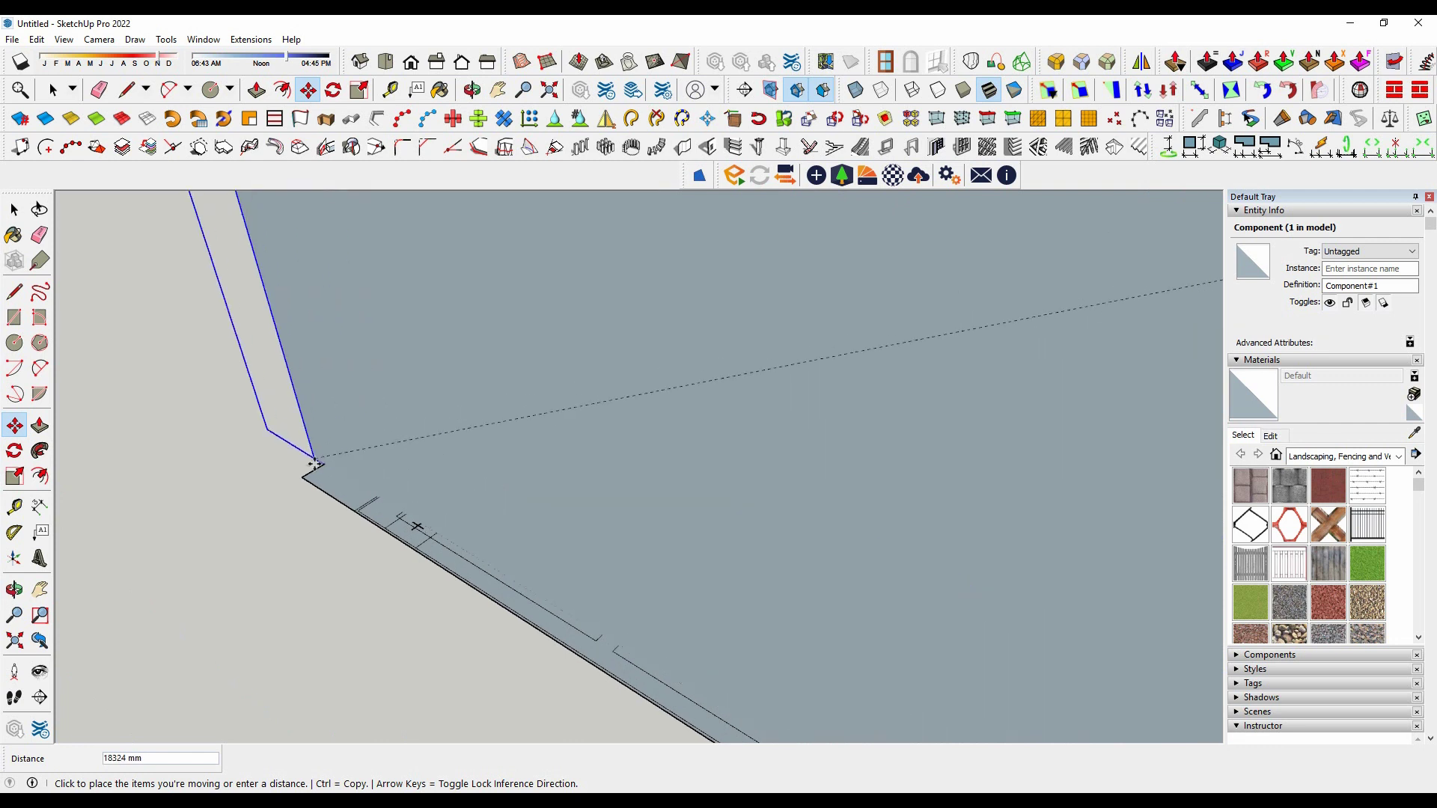
pyautogui.click(311, 470)
pyautogui.scroll(-10, 610, 573)
pyautogui.moveTo(610, 572)
pyautogui.mouseDown(button='middle')
pyautogui.moveTo(796, 536)
pyautogui.moveTo(808, 561)
pyautogui.moveTo(616, 545)
pyautogui.moveTo(880, 552)
pyautogui.moveTo(831, 545)
pyautogui.moveTo(851, 513)
pyautogui.moveTo(928, 476)
pyautogui.mouseUp(button='middle')
pyautogui.scroll(6, 831, 545)
pyautogui.scroll(4, 928, 475)
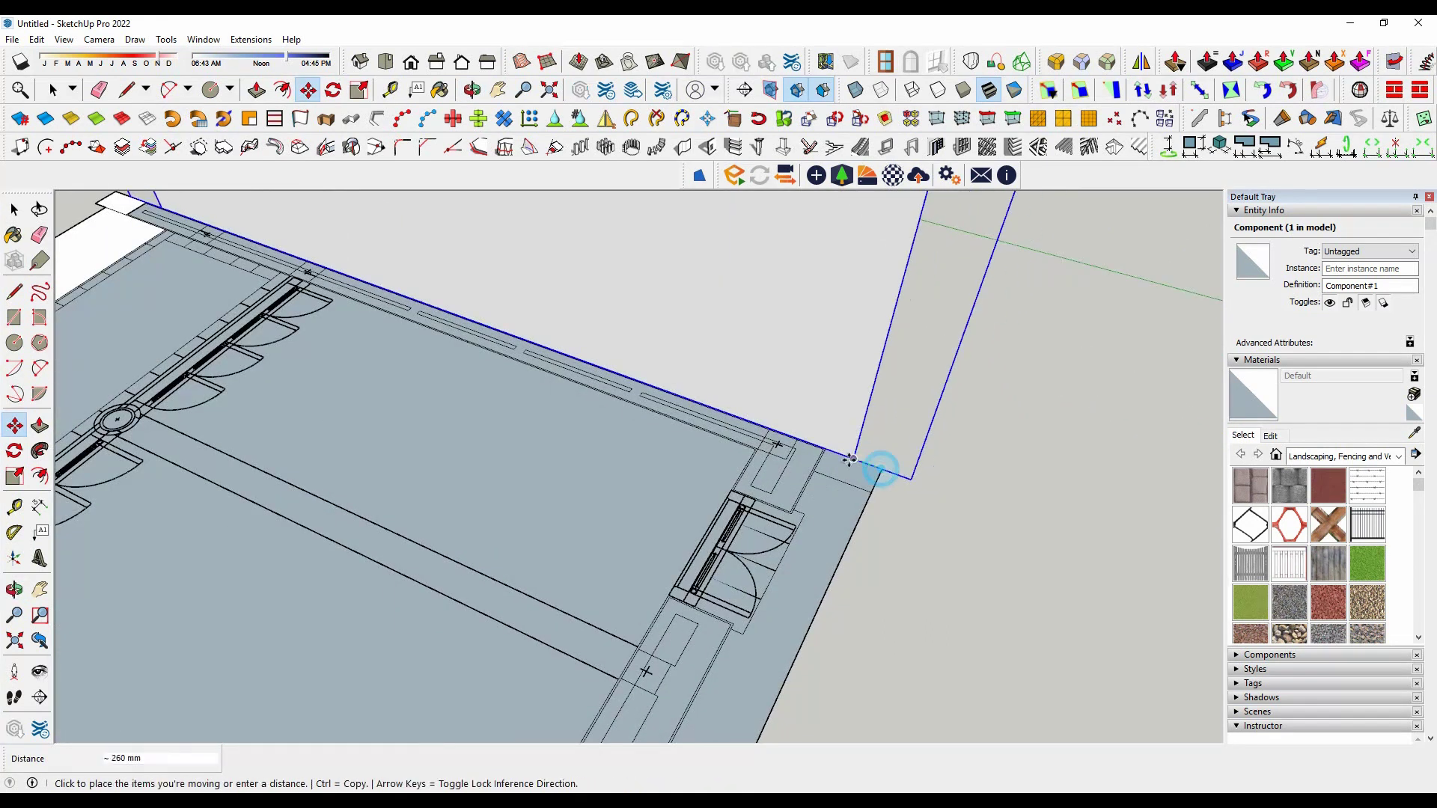
pyautogui.scroll(2, 945, 539)
pyautogui.press('space')
pyautogui.scroll(-5, 945, 539)
pyautogui.click(895, 533)
pyautogui.moveTo(895, 533)
pyautogui.mouseDown(button='middle')
pyautogui.moveTo(755, 402)
pyautogui.moveTo(417, 386)
pyautogui.moveTo(433, 429)
pyautogui.moveTo(731, 394)
pyautogui.mouseUp(button='middle')
# Thicken the wall face by 300 mm with JointPushPull into a 12.26 m³ solid.
pyautogui.click(708, 407)
pyautogui.scroll(3, 709, 408)
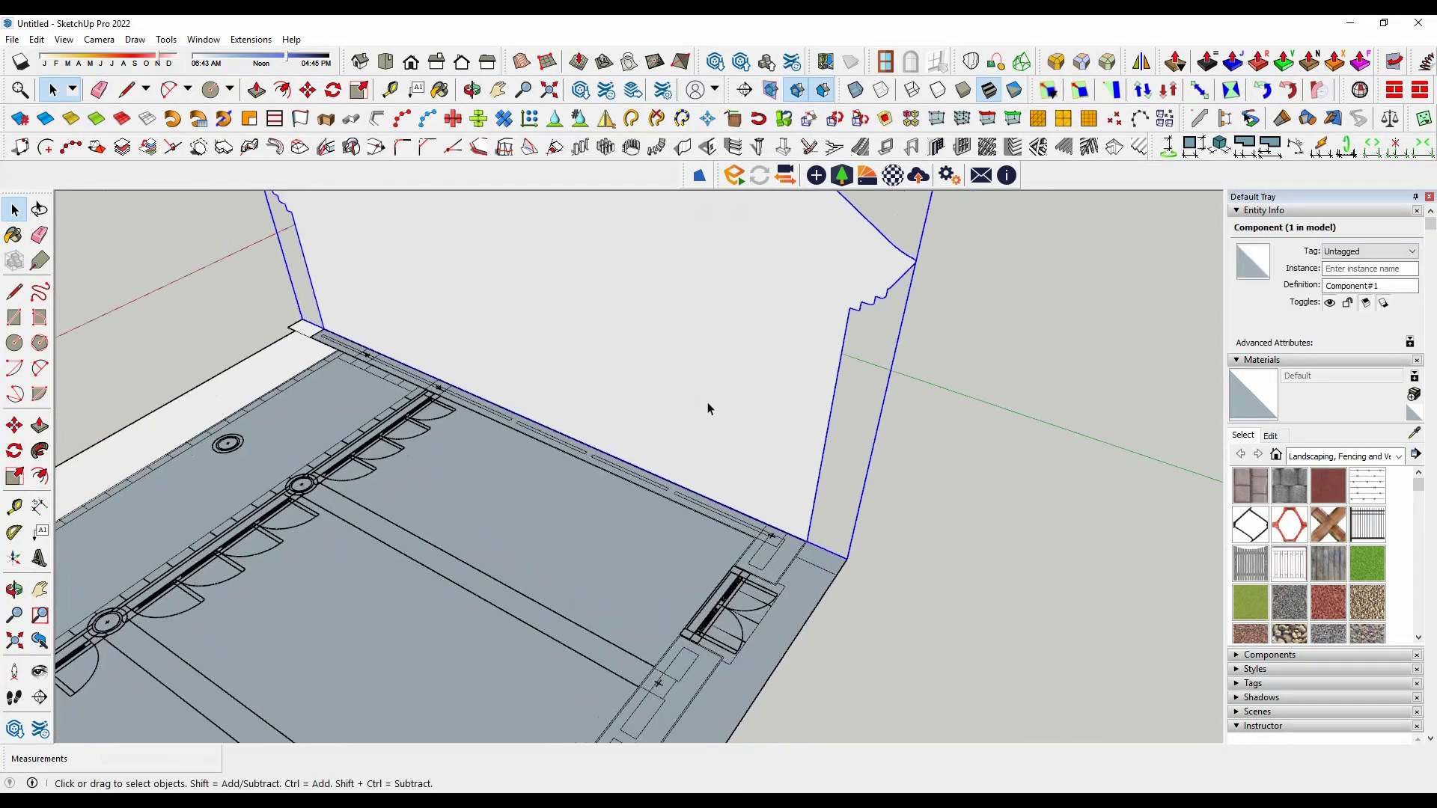
pyautogui.tripleClick(709, 407)
pyautogui.moveTo(776, 471); pyautogui.dragTo(1133, 316, button='middle')
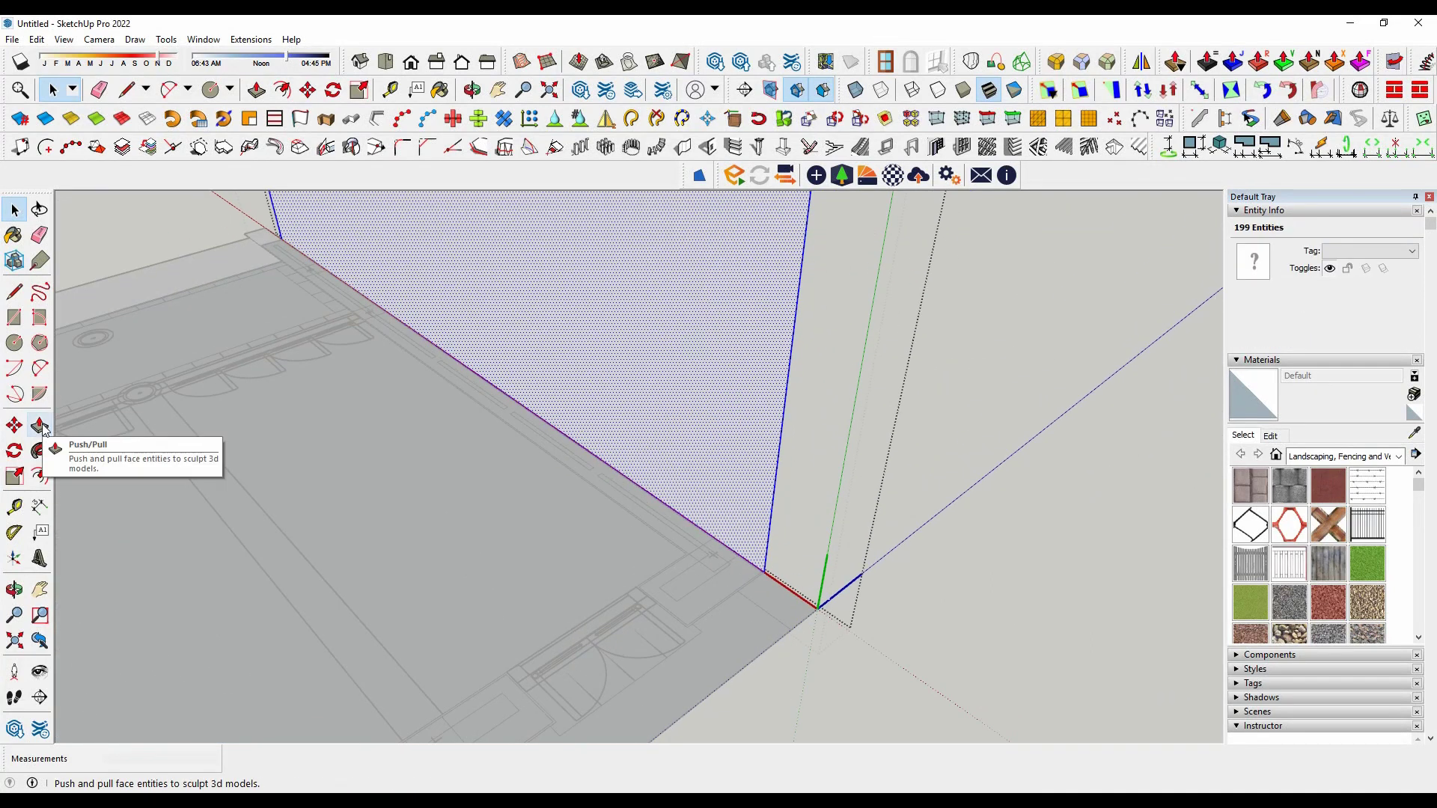
pyautogui.press('j')
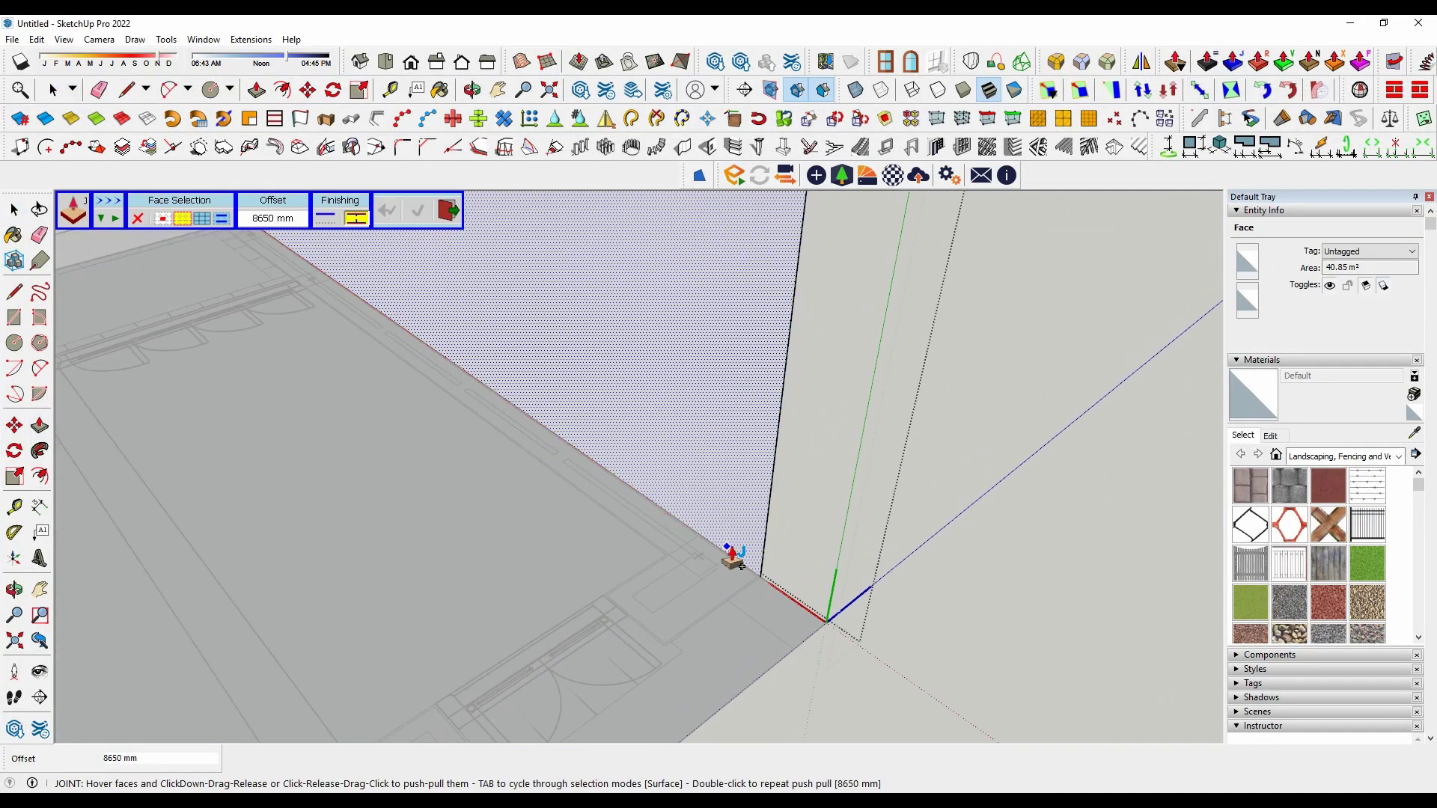
pyautogui.click(732, 539)
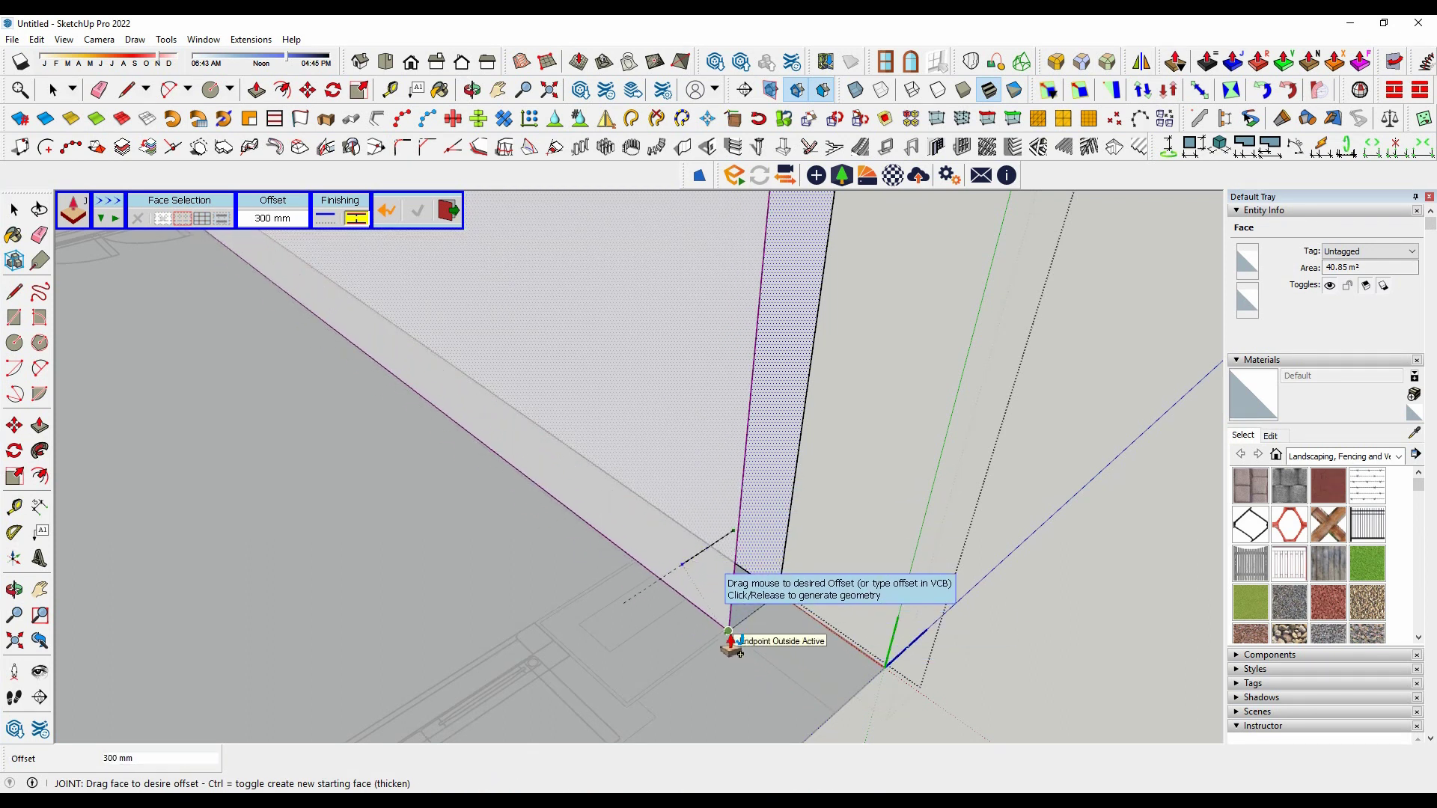
pyautogui.click(731, 643)
pyautogui.moveTo(731, 642)
pyautogui.mouseDown(button='middle')
pyautogui.moveTo(882, 591)
pyautogui.moveTo(738, 457)
pyautogui.mouseUp(button='middle')
pyautogui.scroll(-3, 738, 456)
pyautogui.moveTo(1055, 359); pyautogui.dragTo(577, 308, button='middle')
pyautogui.scroll(3, 597, 305)
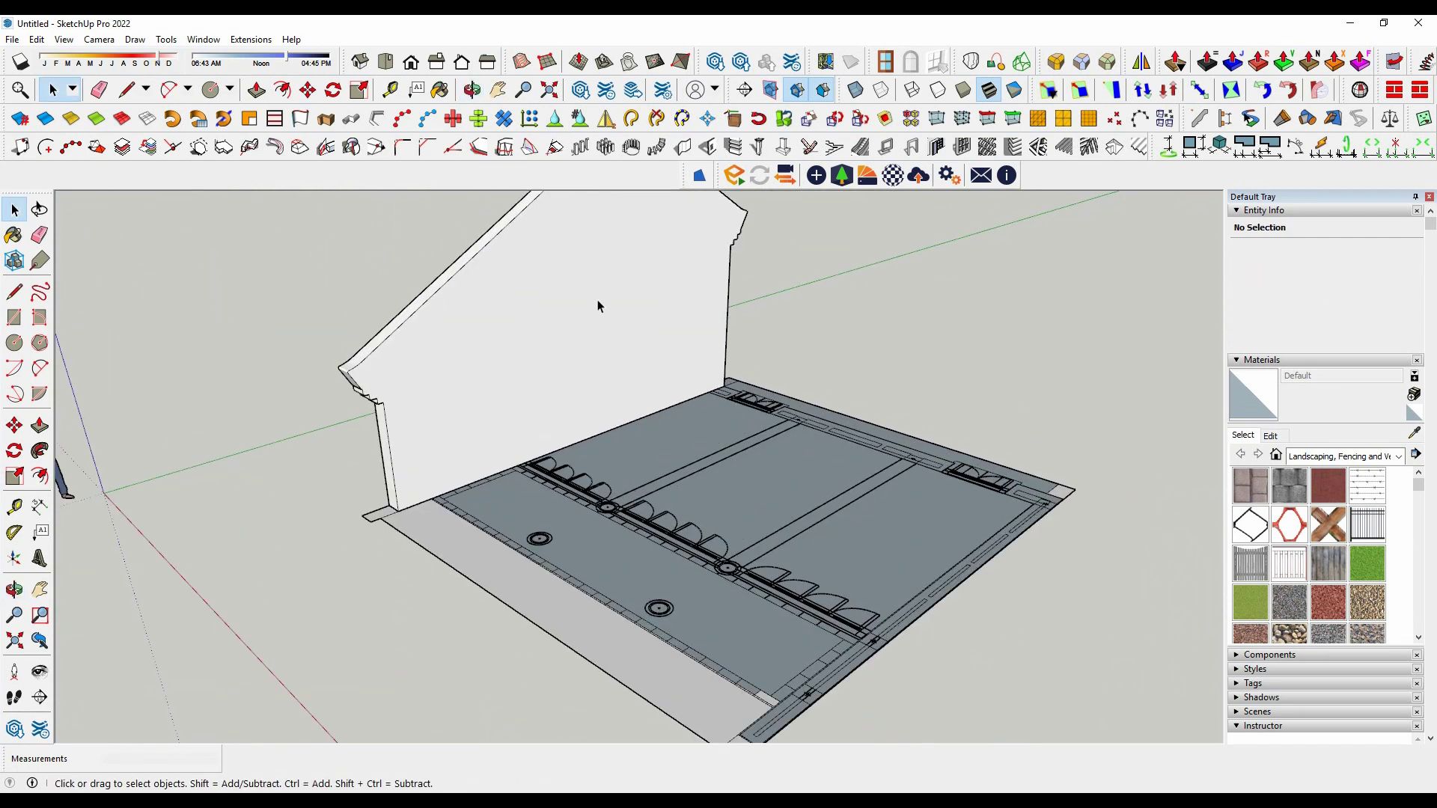
pyautogui.click(683, 461)
pyautogui.scroll(2, 683, 460)
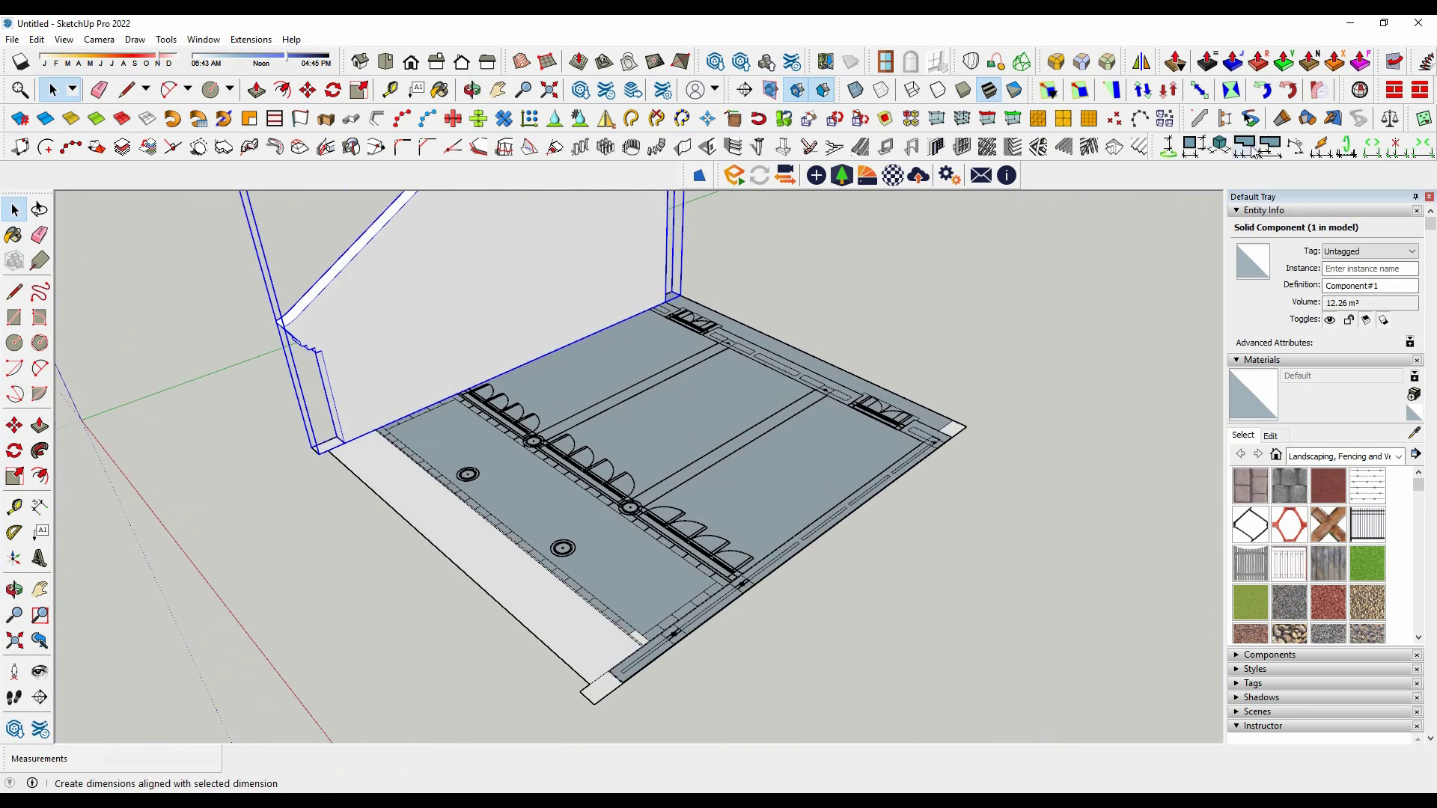
# Mirror the gable wall to the plan's opposite side, answering No to keep the original.
pyautogui.click(1142, 64)
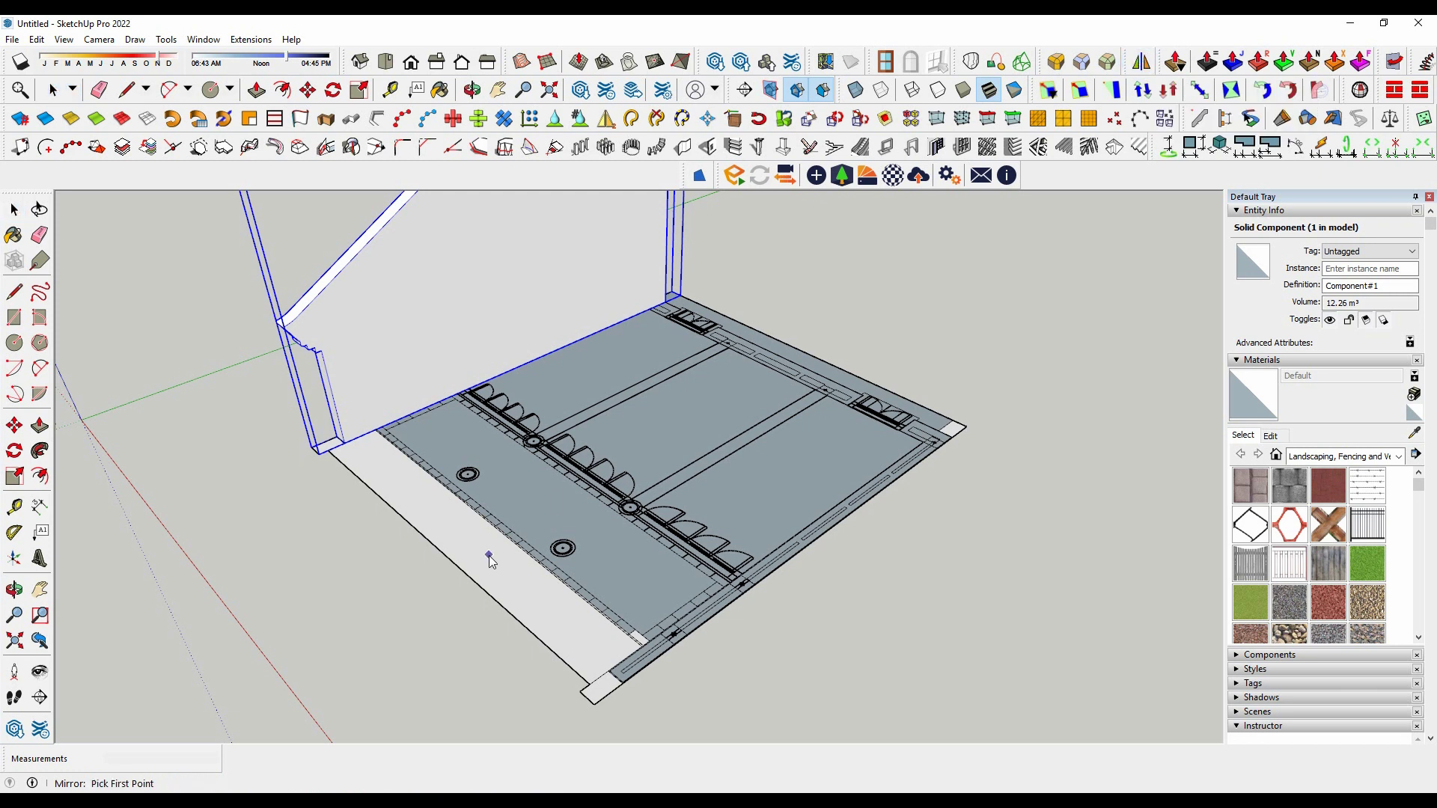
pyautogui.moveTo(444, 578); pyautogui.dragTo(534, 635, button='middle')
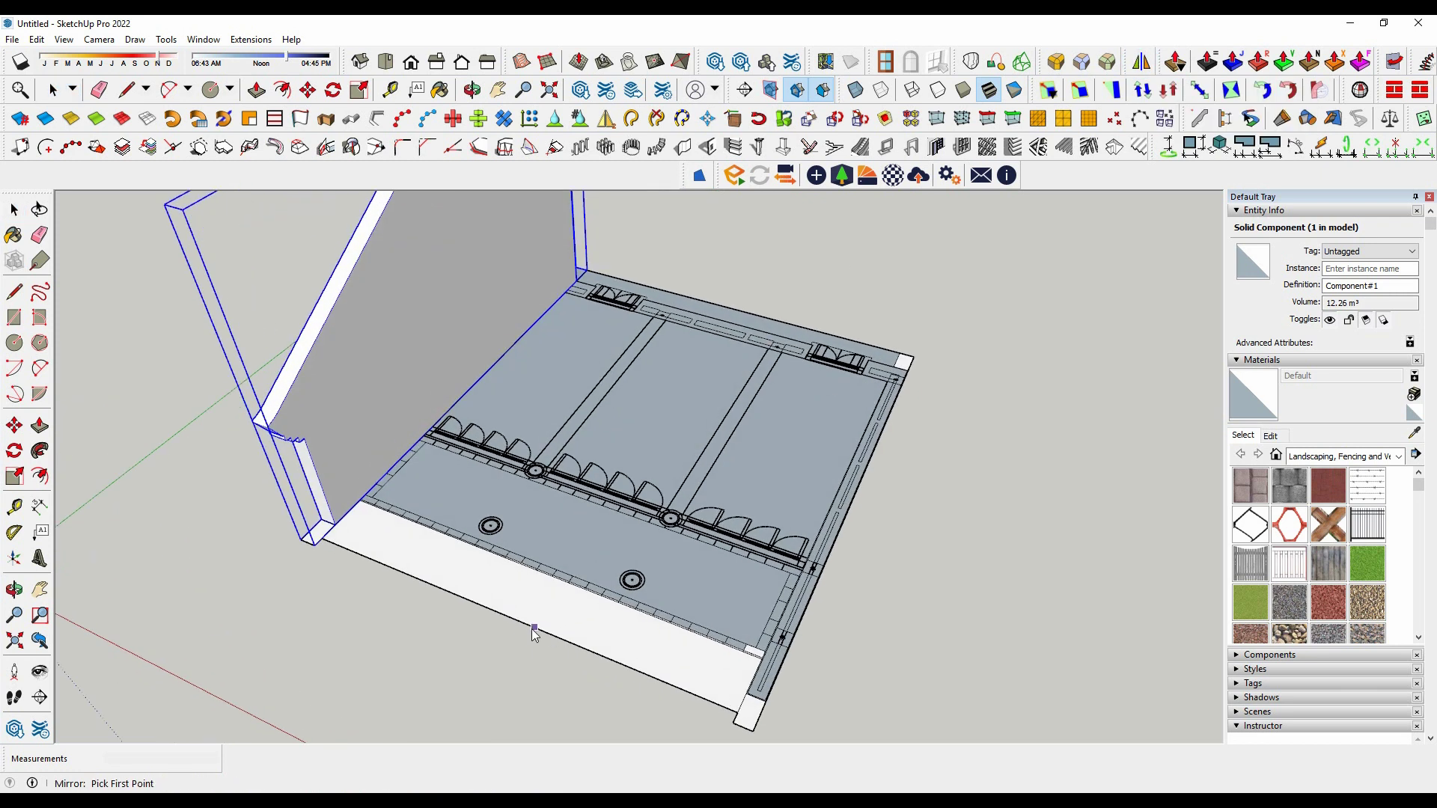
pyautogui.click(460, 697)
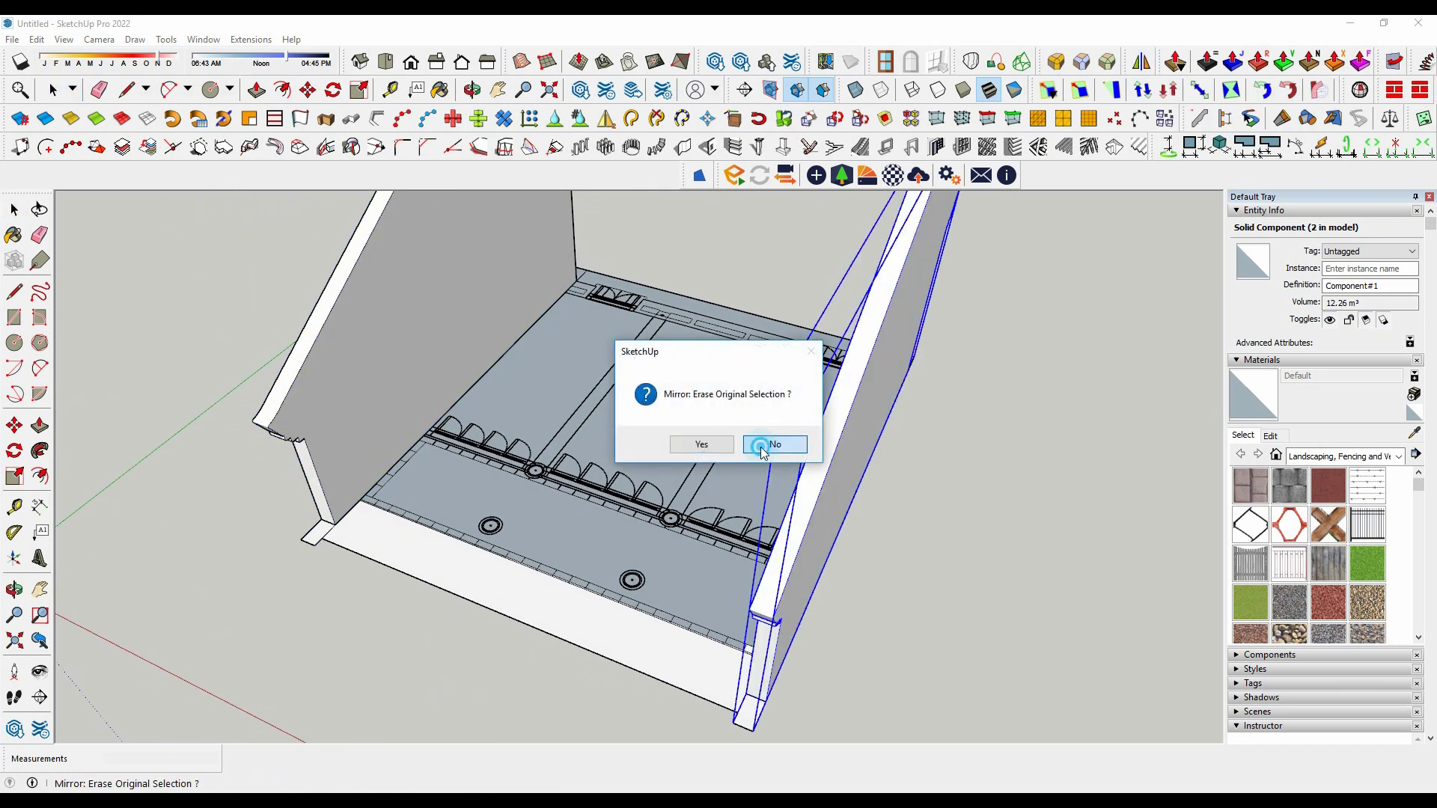
pyautogui.click(766, 448)
pyautogui.moveTo(772, 451)
pyautogui.mouseDown(button='middle')
pyautogui.moveTo(1016, 537)
pyautogui.moveTo(828, 658)
pyautogui.mouseUp(button='middle')
pyautogui.scroll(3, 834, 654)
pyautogui.scroll(3, 505, 497)
pyautogui.scroll(-3, 505, 497)
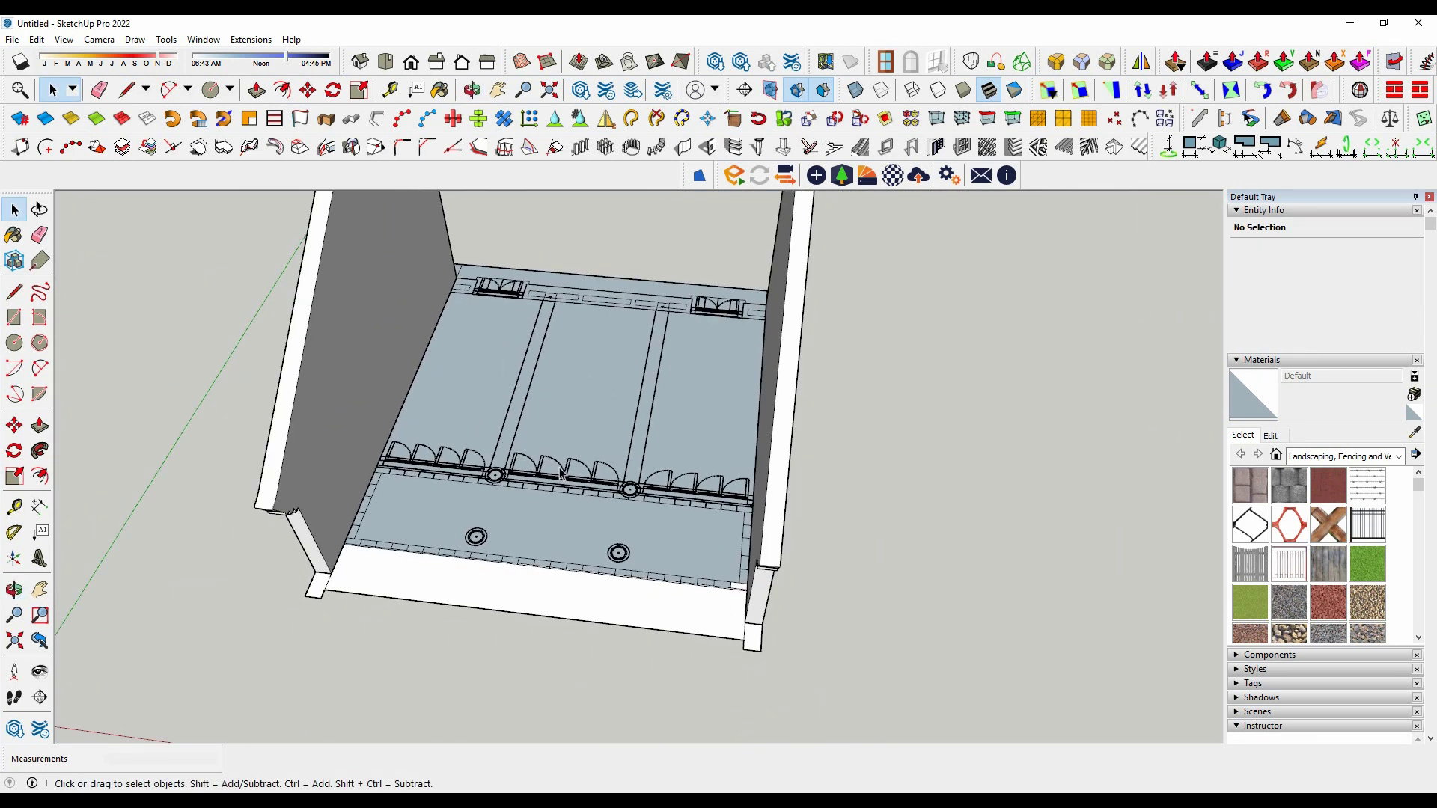
pyautogui.scroll(4, 464, 578)
# Open the column base component inside its group at the floor circle for editing.
pyautogui.scroll(2, 464, 578)
pyautogui.scroll(-4, 464, 578)
pyautogui.scroll(1, 471, 569)
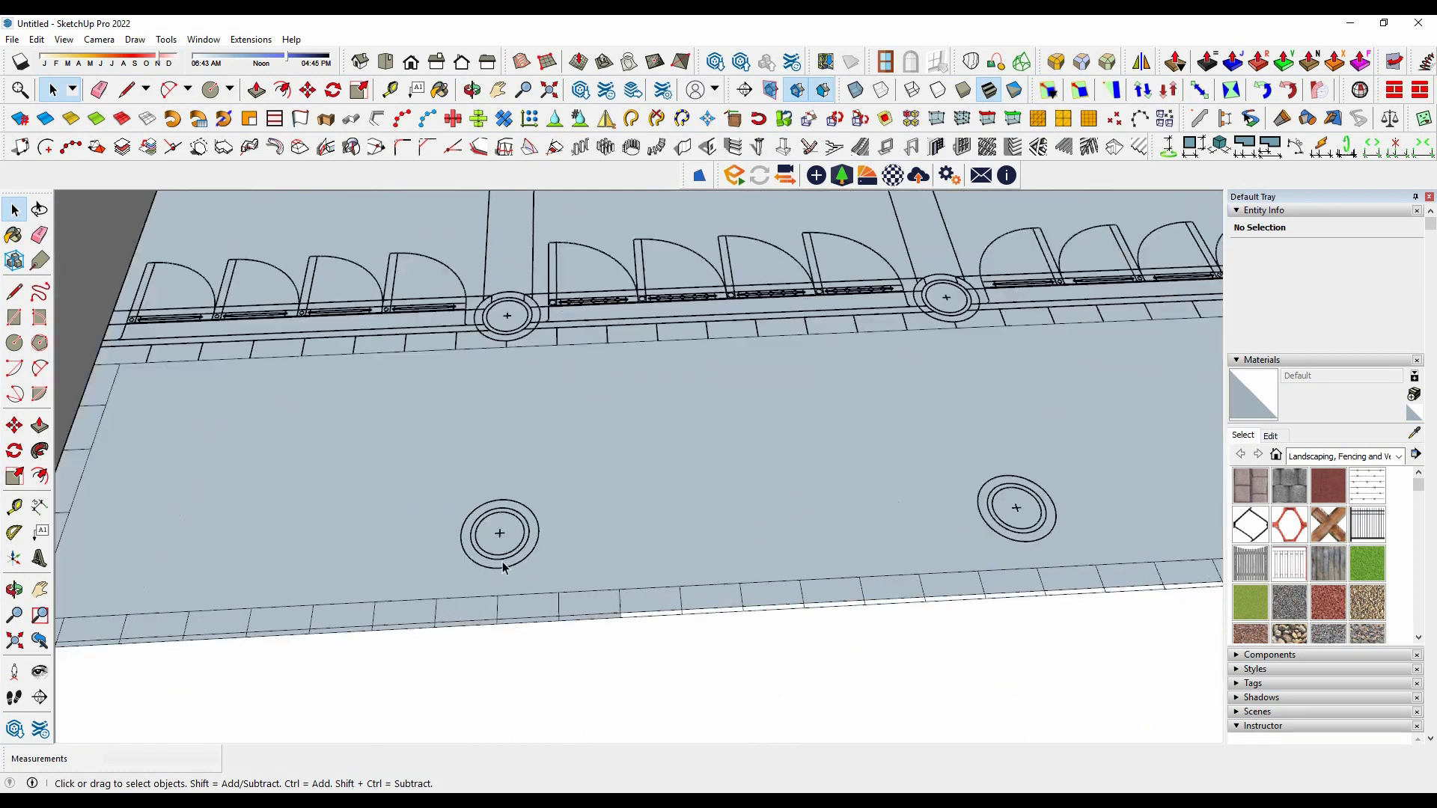
pyautogui.scroll(4, 494, 550)
pyautogui.click(486, 556)
pyautogui.doubleClick(485, 556)
pyautogui.click(476, 560)
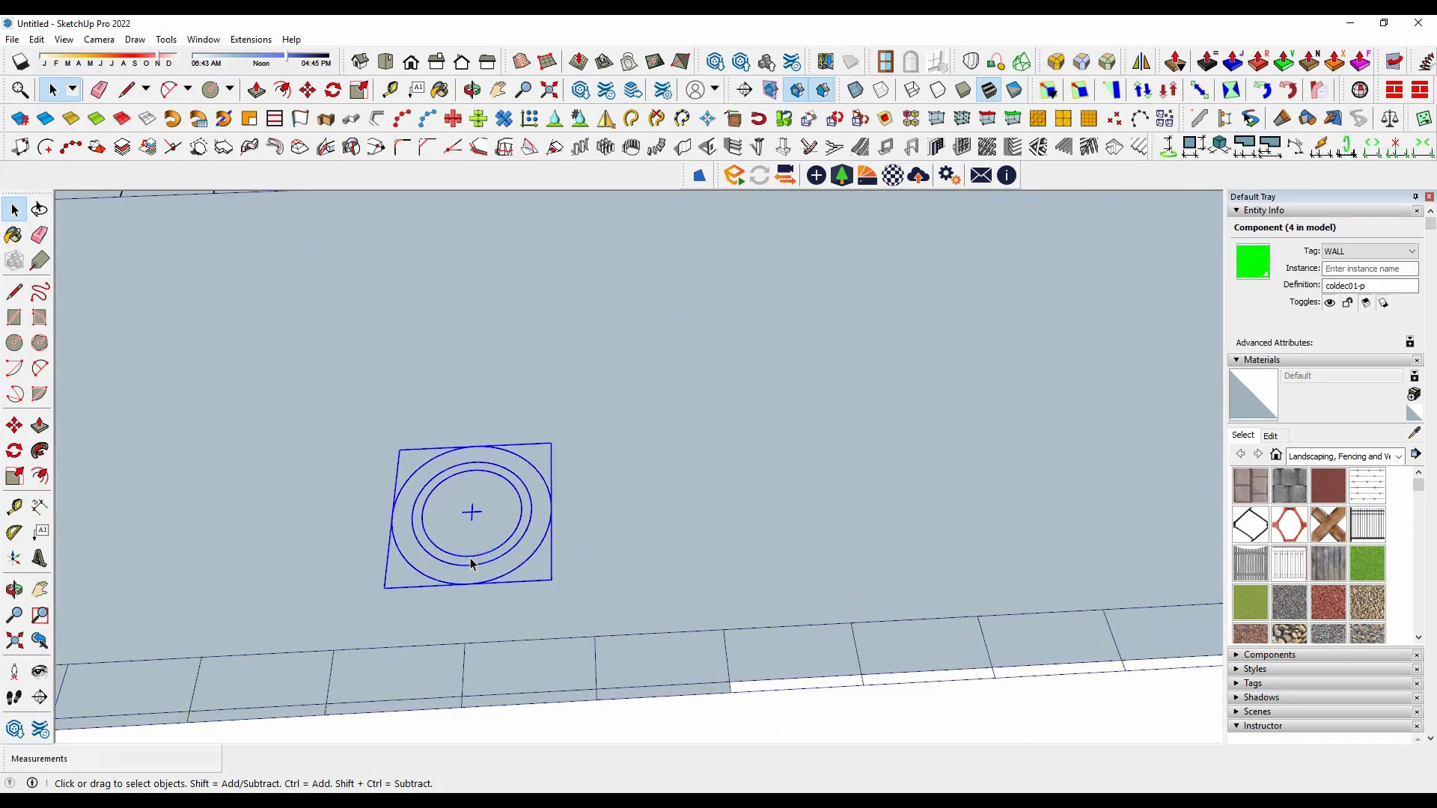
pyautogui.scroll(2, 465, 562)
pyautogui.doubleClick(461, 558)
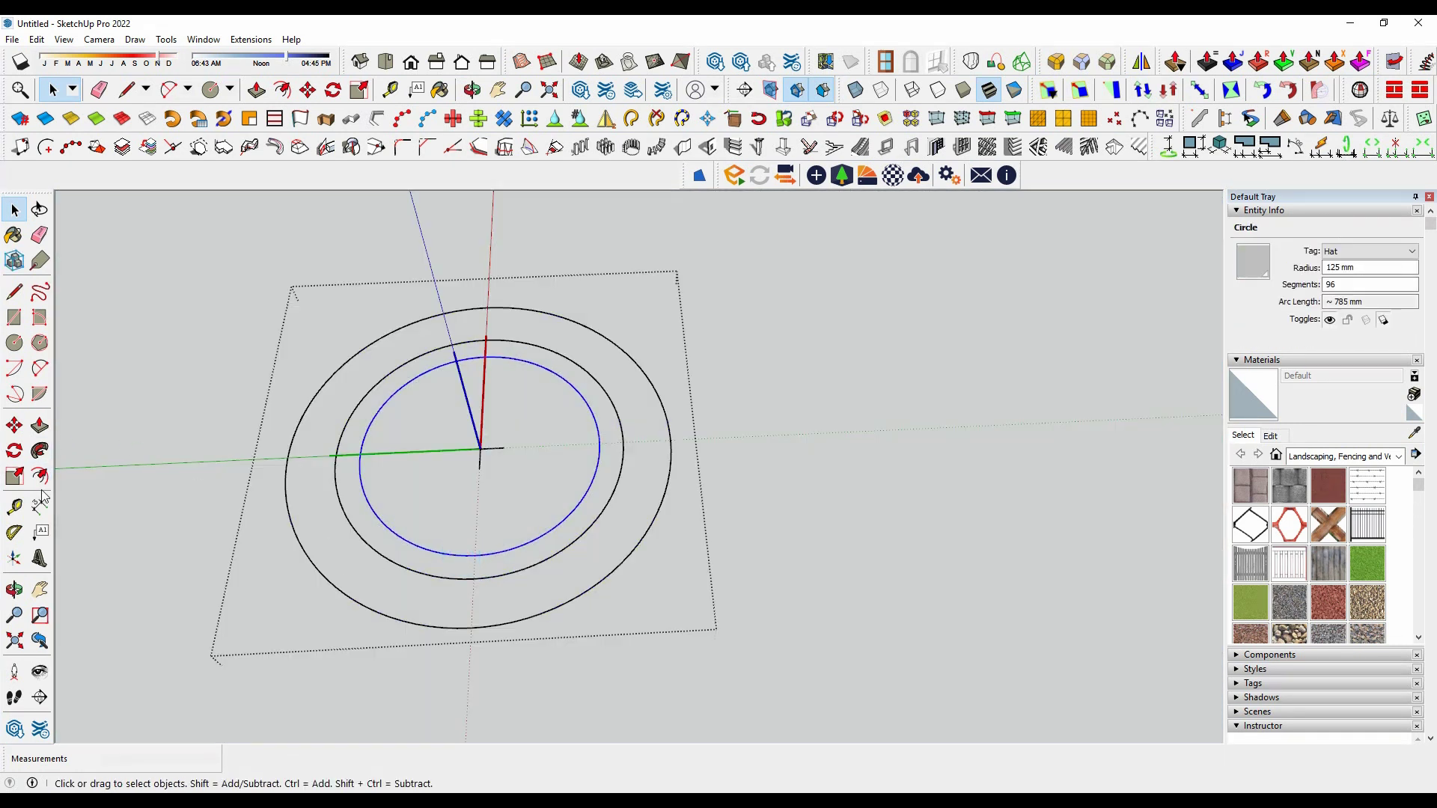
pyautogui.click(373, 428)
pyautogui.scroll(1, 376, 417)
pyautogui.scroll(1, 376, 408)
pyautogui.scroll(1, 363, 416)
pyautogui.press('space')
pyautogui.scroll(-3, 363, 417)
# Fill all the column base circles with faces and leave the component.
pyautogui.moveTo(322, 284); pyautogui.dragTo(866, 663)
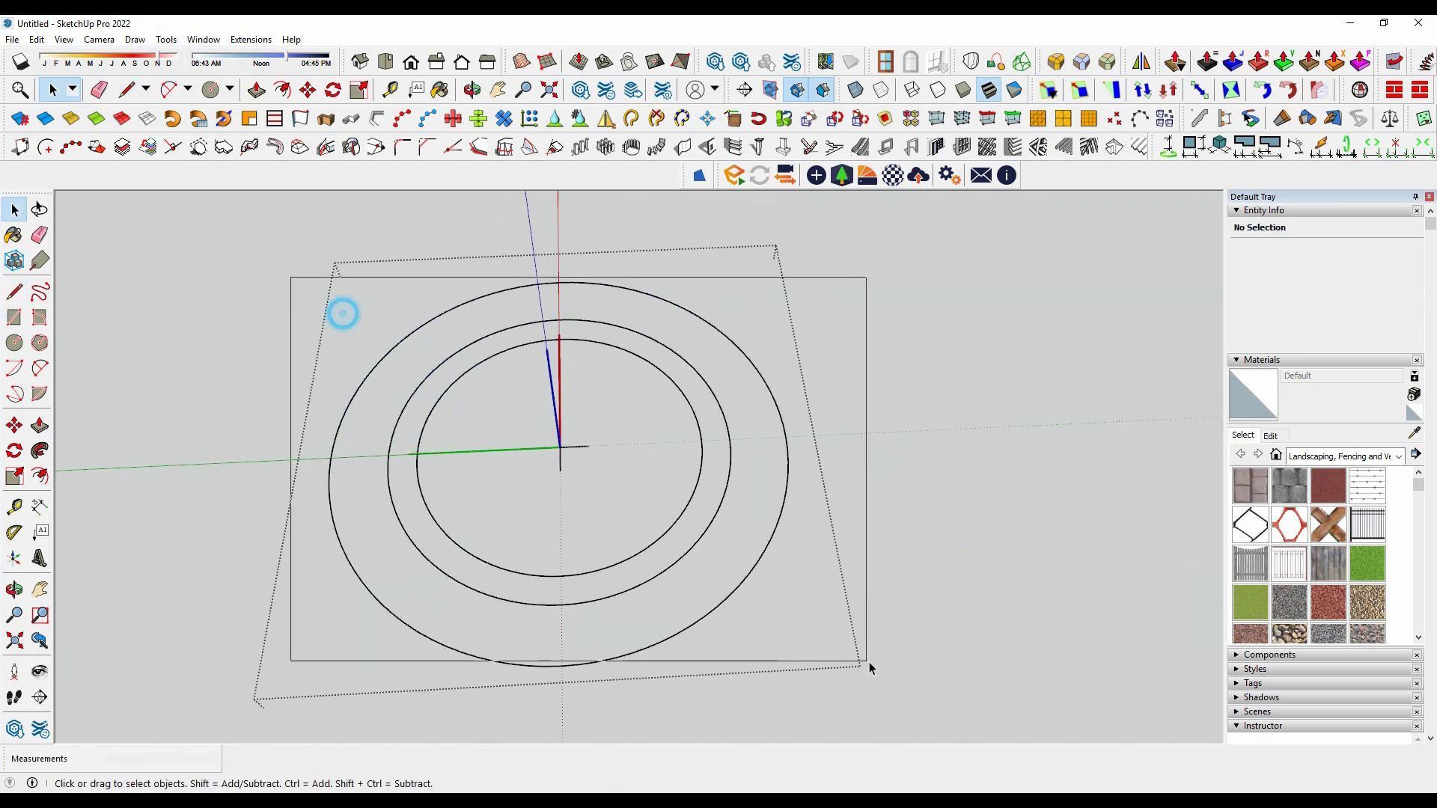
pyautogui.scroll(-3, 824, 599)
pyautogui.moveTo(765, 491); pyautogui.dragTo(855, 277, button='middle')
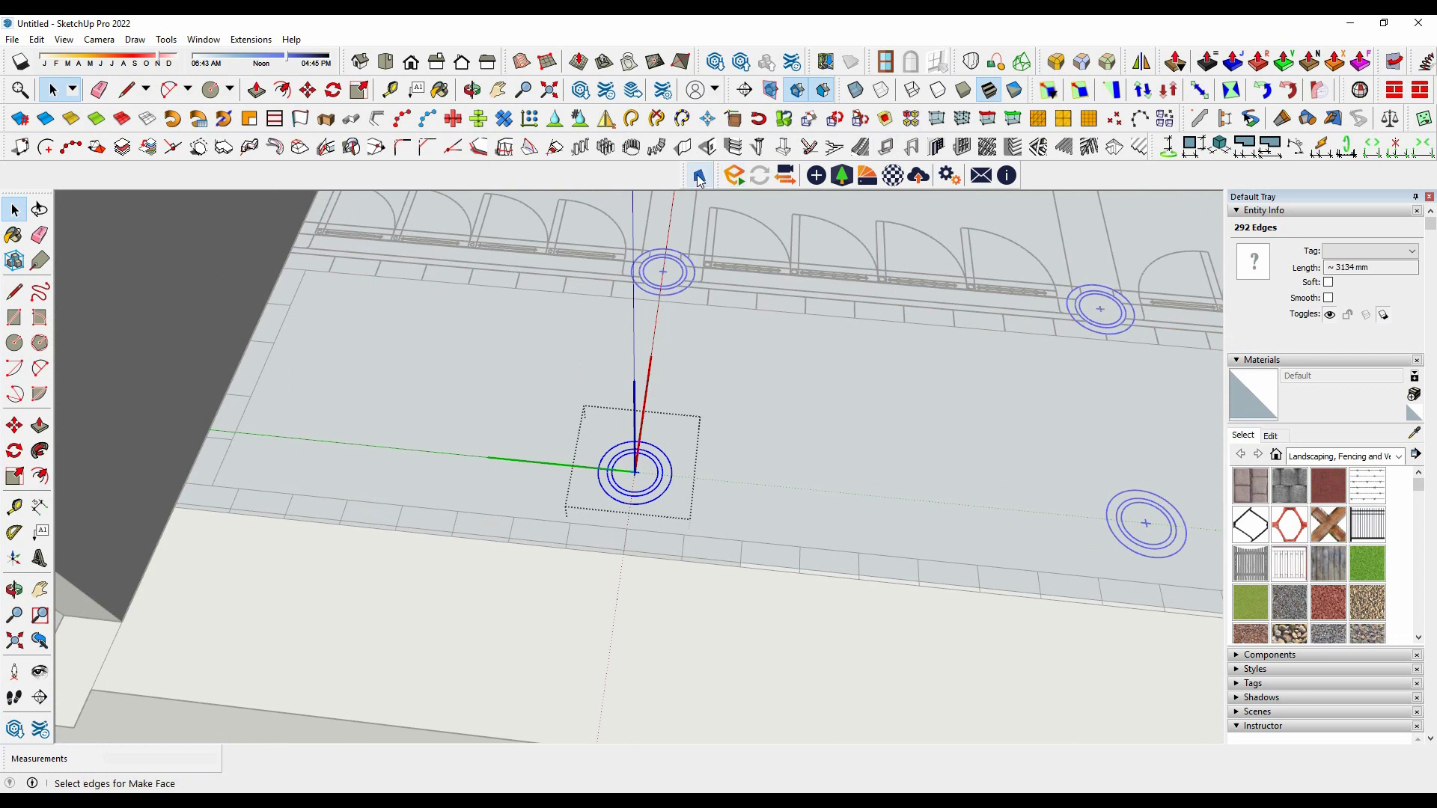
pyautogui.click(550, 460)
pyautogui.scroll(2, 363, 520)
pyautogui.scroll(2, 436, 513)
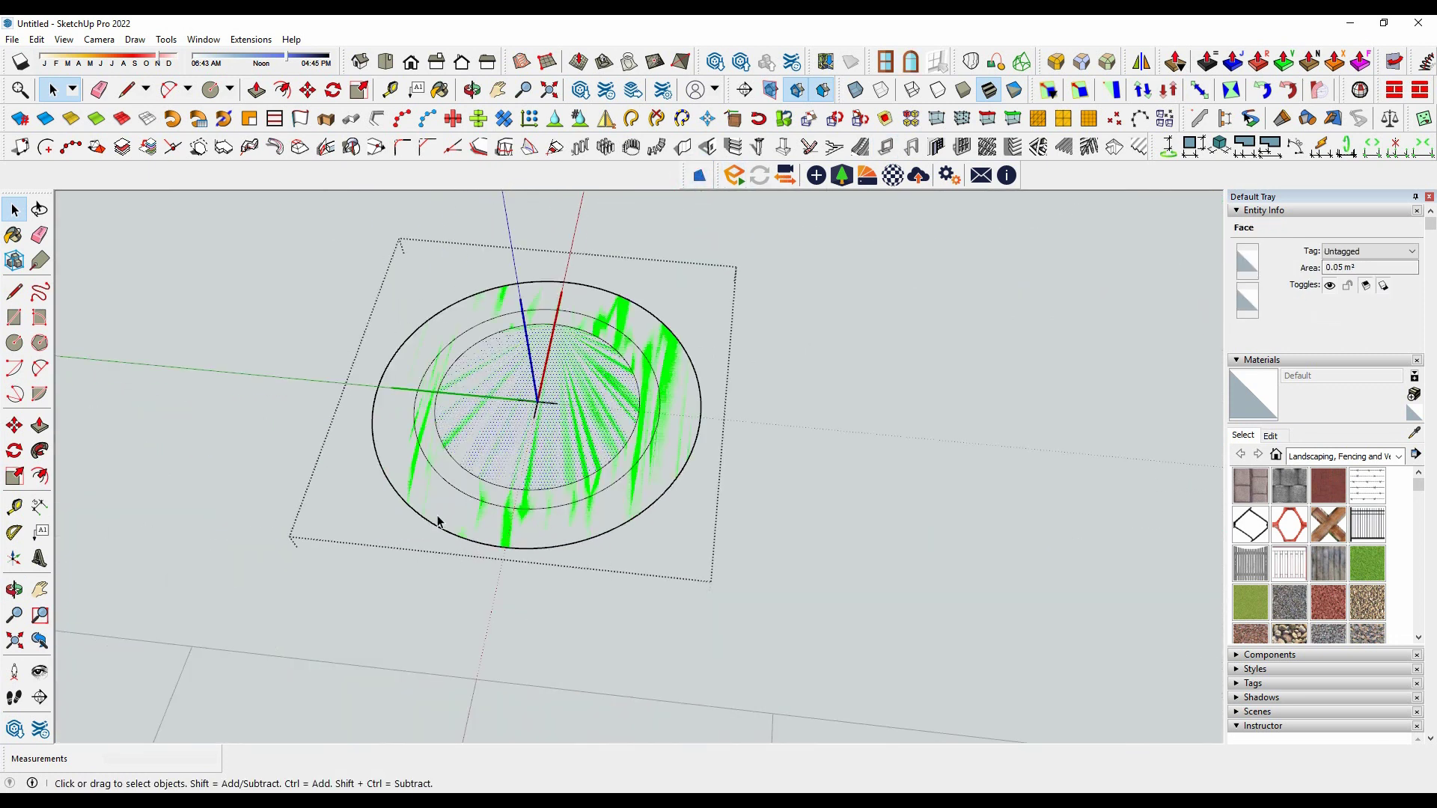
pyautogui.moveTo(436, 514); pyautogui.dragTo(547, 417, button='middle')
pyautogui.scroll(-3, 410, 465)
pyautogui.scroll(-2, 481, 581)
pyautogui.click(223, 621)
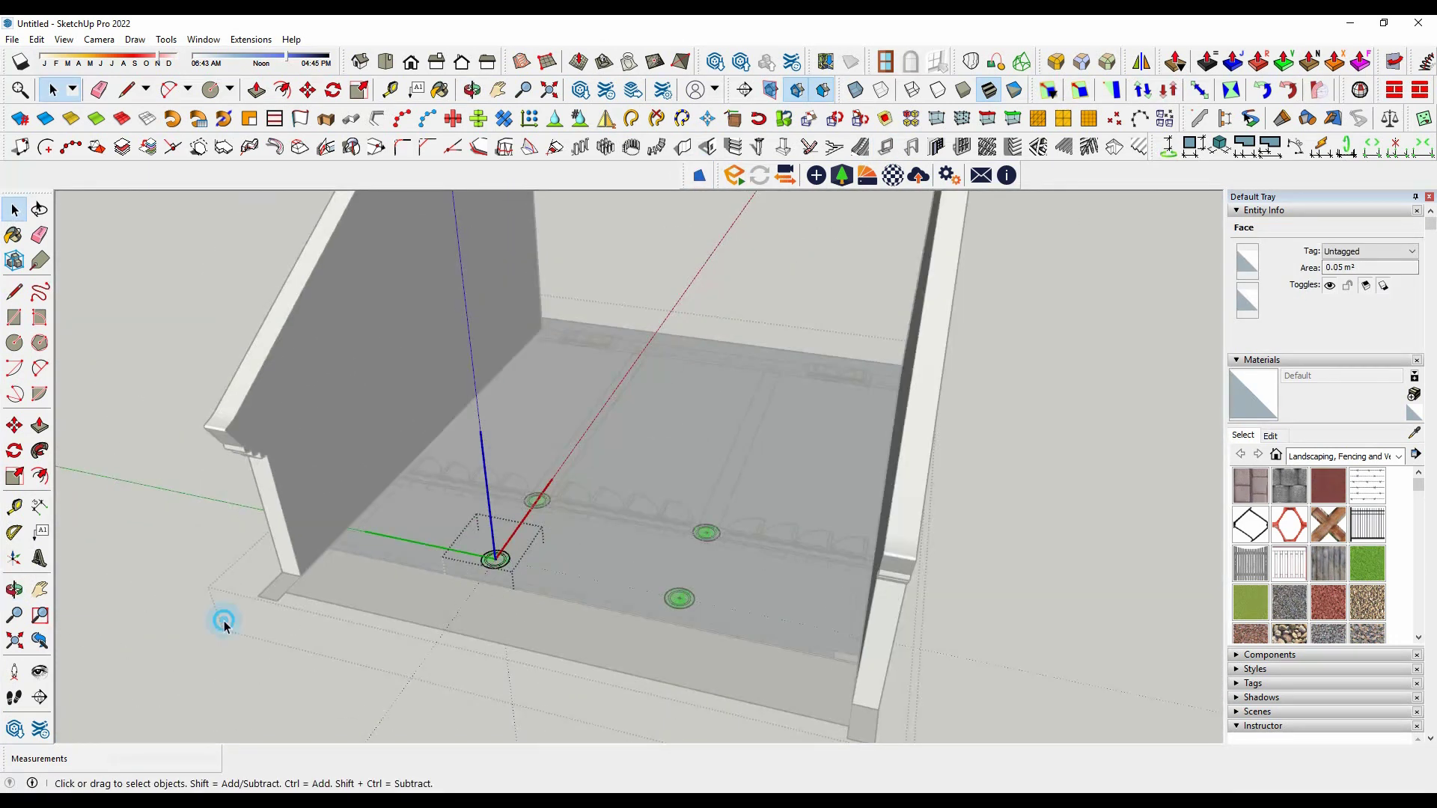
pyautogui.scroll(2, 406, 492)
pyautogui.moveTo(406, 492); pyautogui.dragTo(335, 437, button='middle')
# Import MC1.dwg from the V1 folder as an AutoCAD file.
pyautogui.click(12, 39)
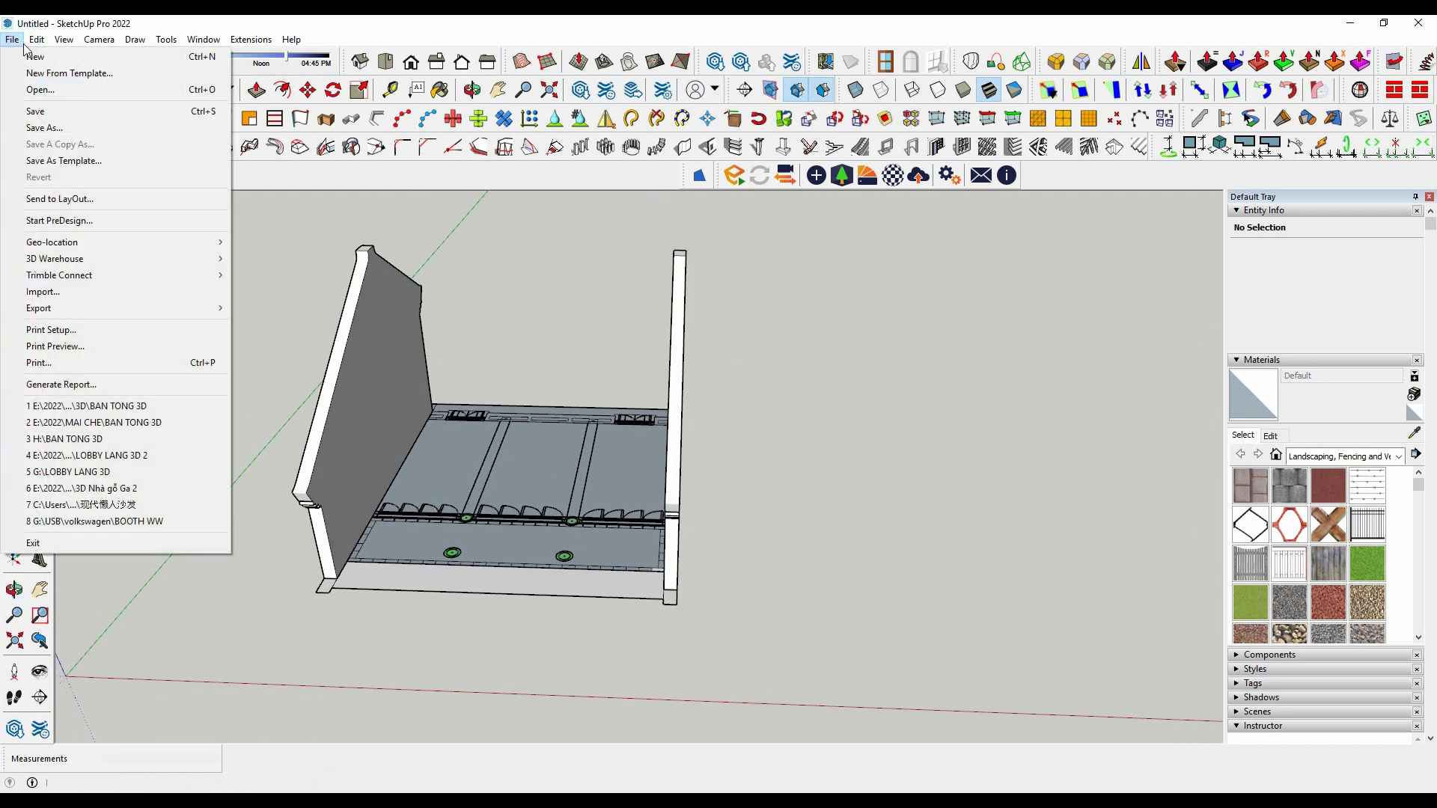
pyautogui.click(52, 288)
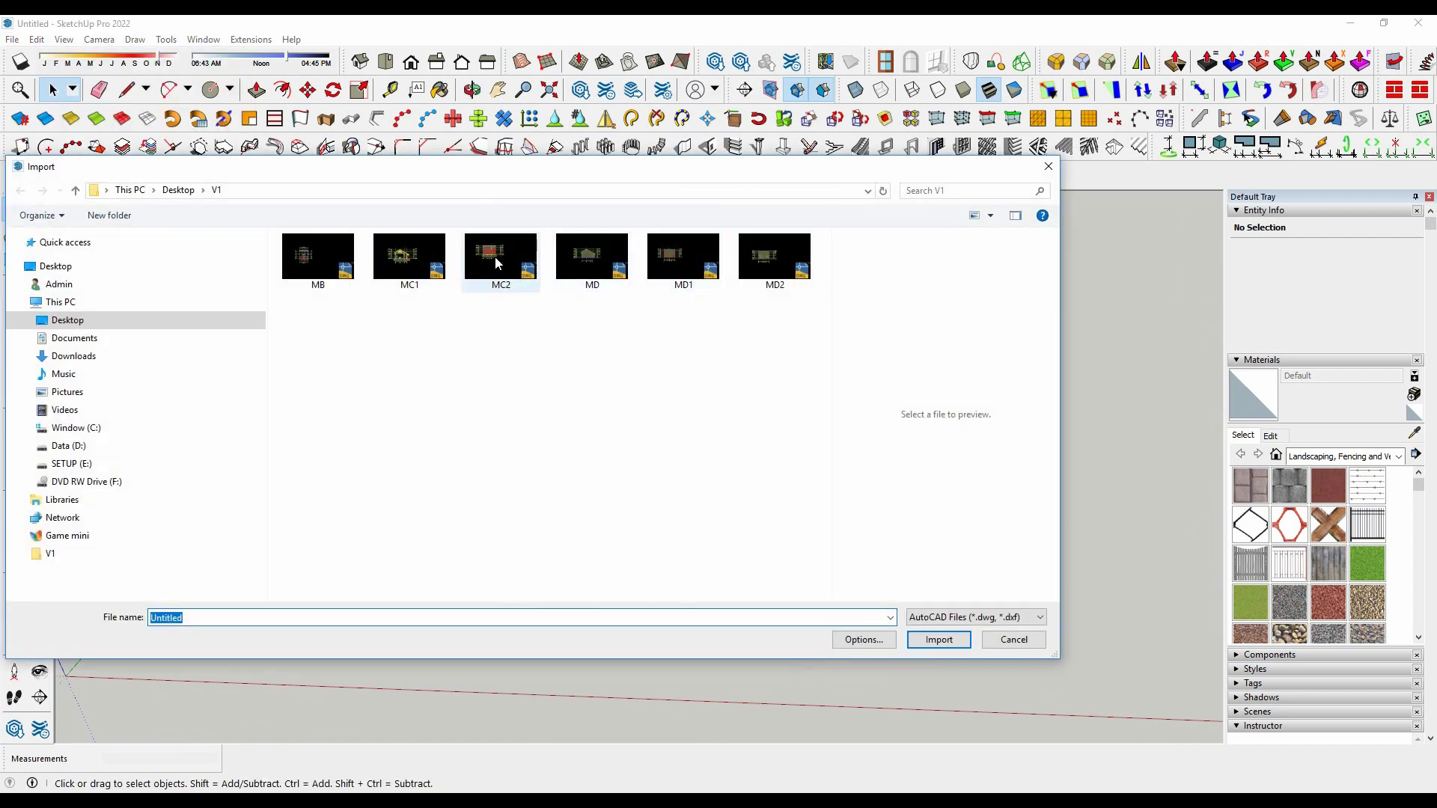
pyautogui.click(409, 258)
pyautogui.click(937, 640)
# Place the imported MC1 section drawing to the right of the existing model.
pyautogui.click(796, 520)
pyautogui.scroll(2, 631, 662)
pyautogui.scroll(2, 630, 662)
pyautogui.scroll(-3, 517, 517)
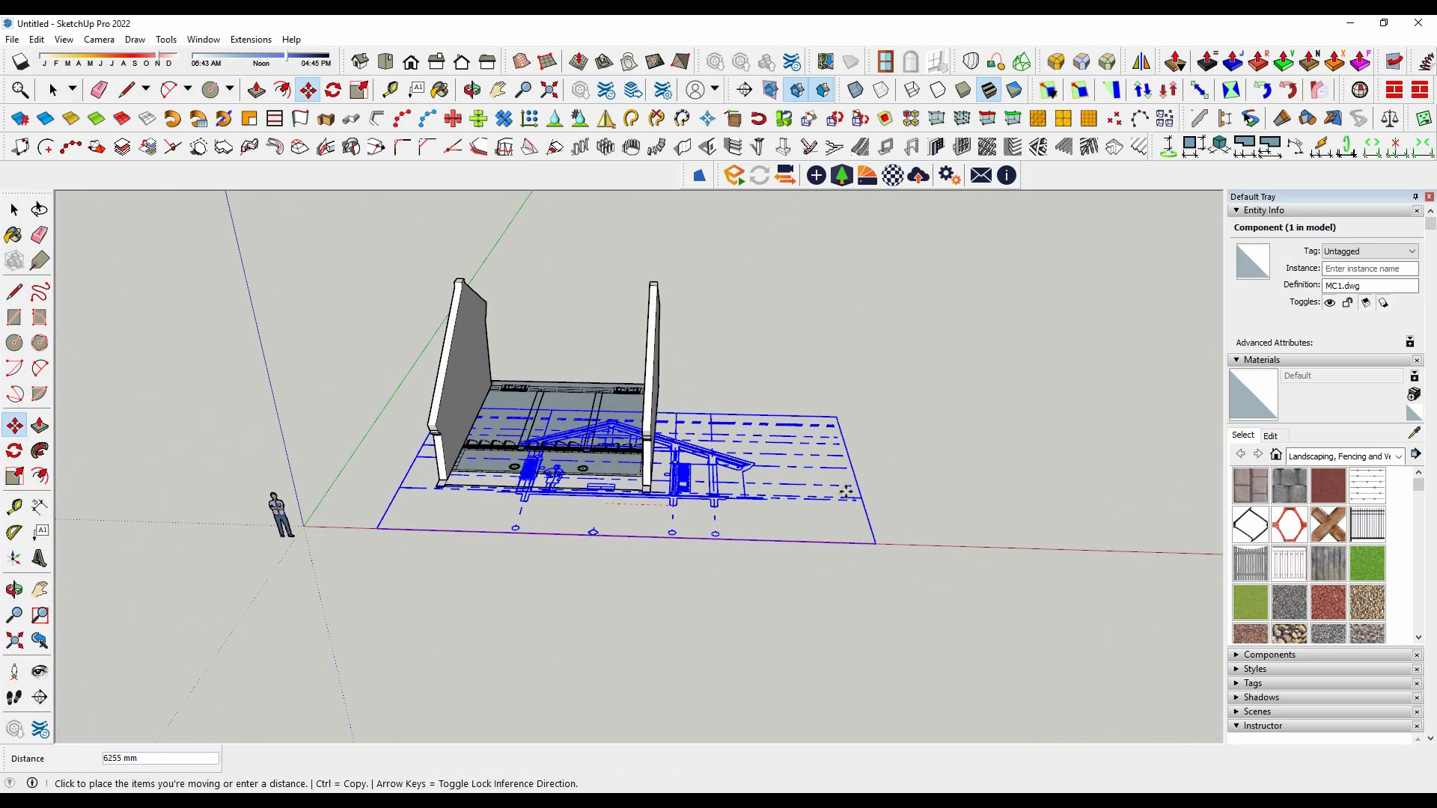
pyautogui.click(886, 554)
pyautogui.scroll(3, 886, 553)
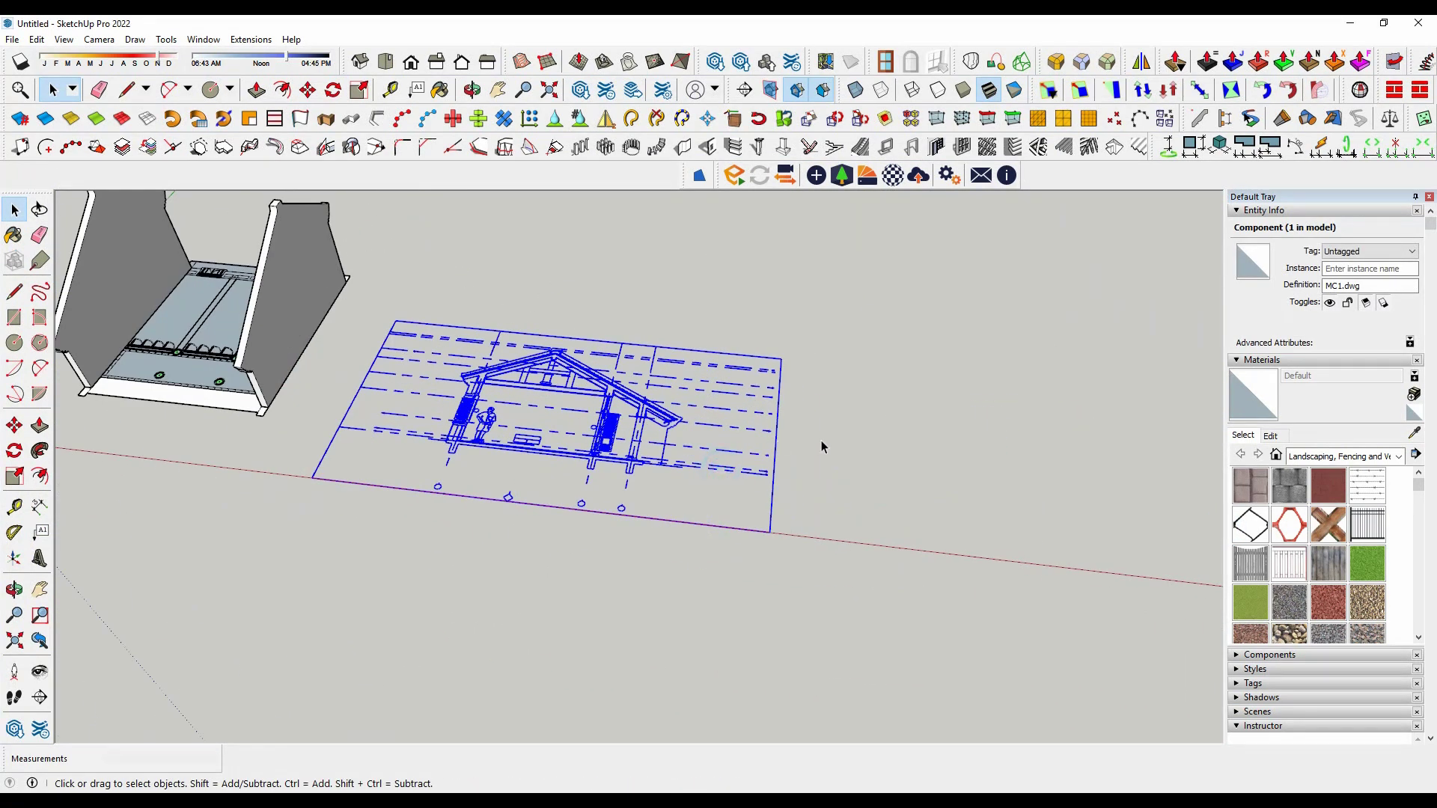
pyautogui.click(1430, 196)
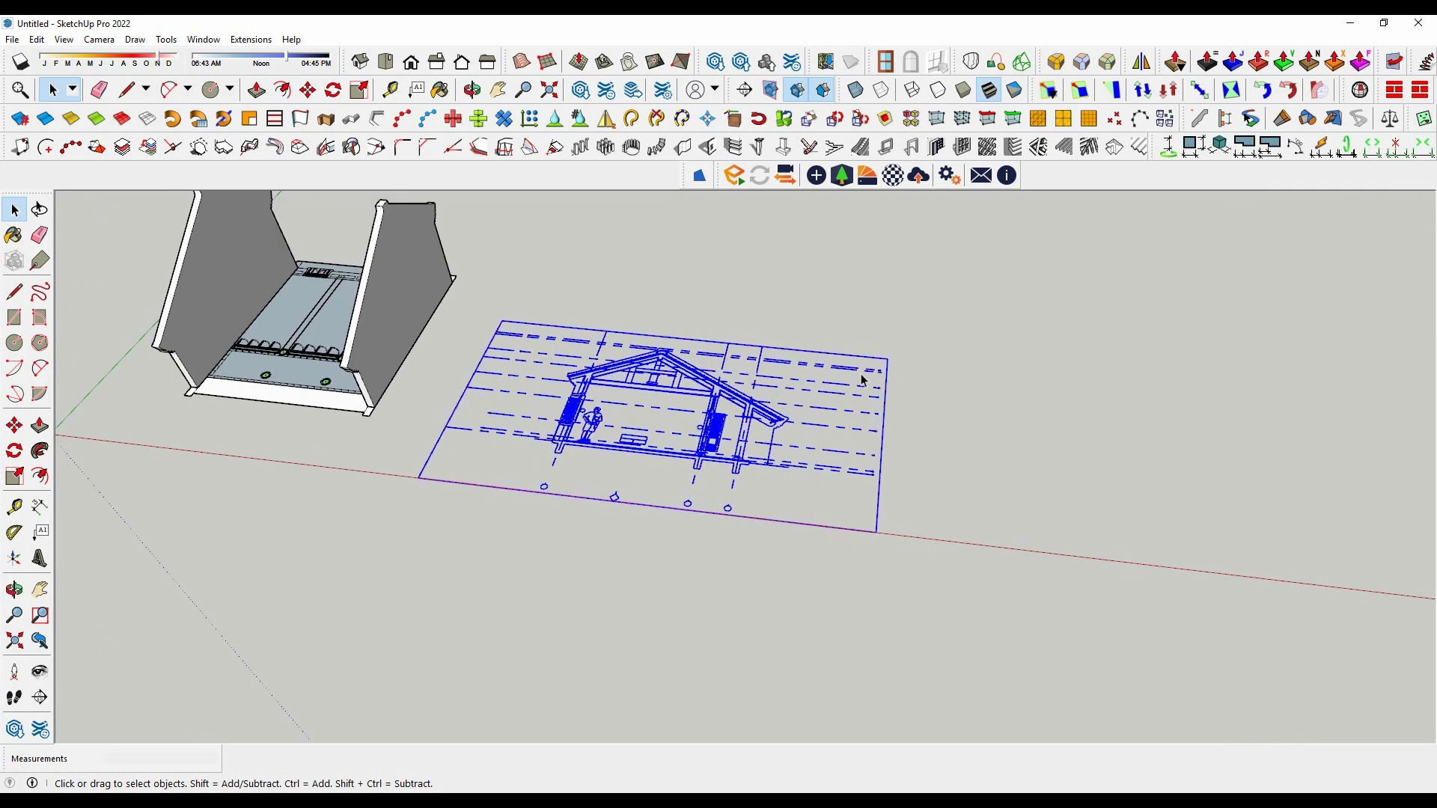
# Edit the imported drawing in Top view and select the loose lines above the section.
pyautogui.doubleClick(829, 411)
pyautogui.moveTo(843, 285); pyautogui.dragTo(843, 642, button='middle')
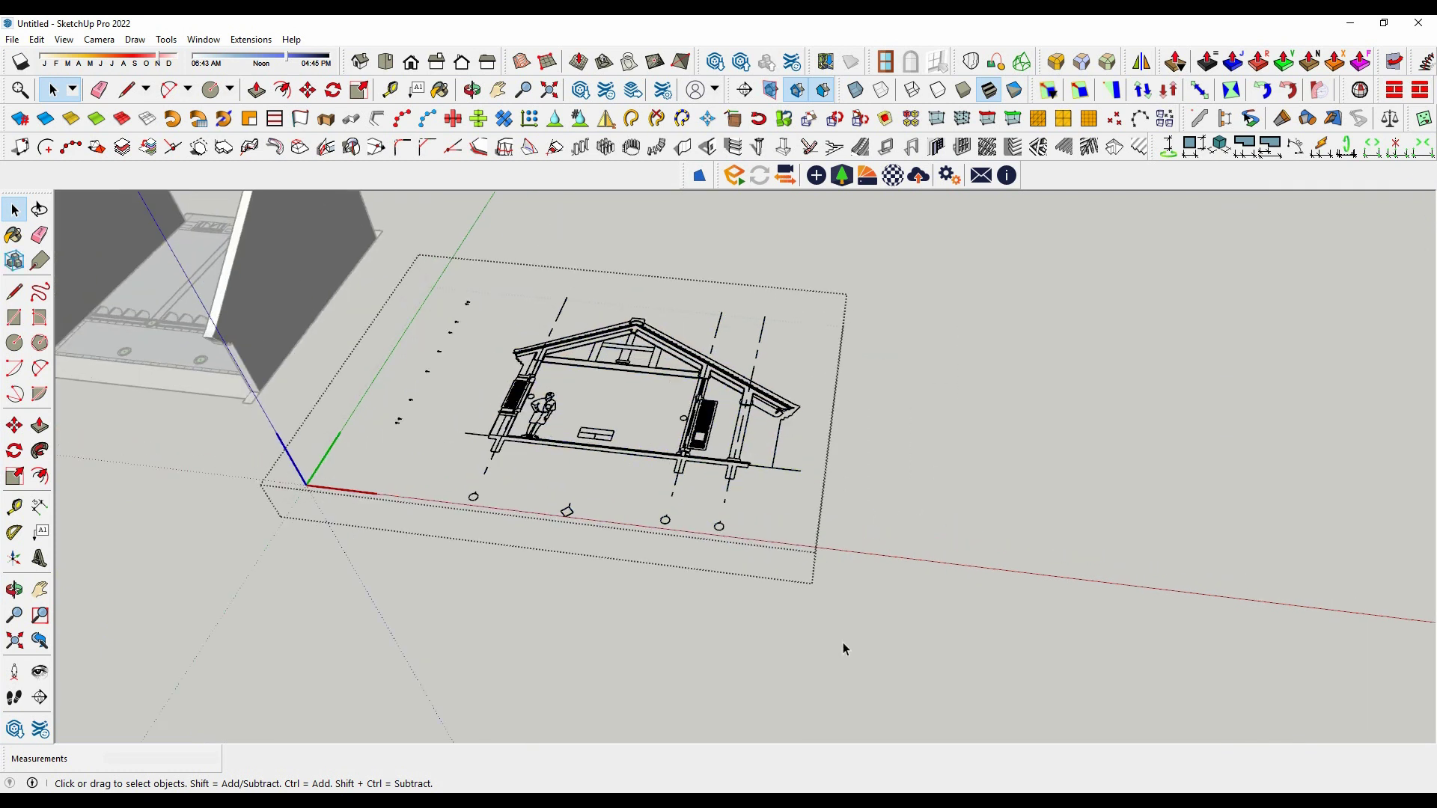
pyautogui.press('F2')
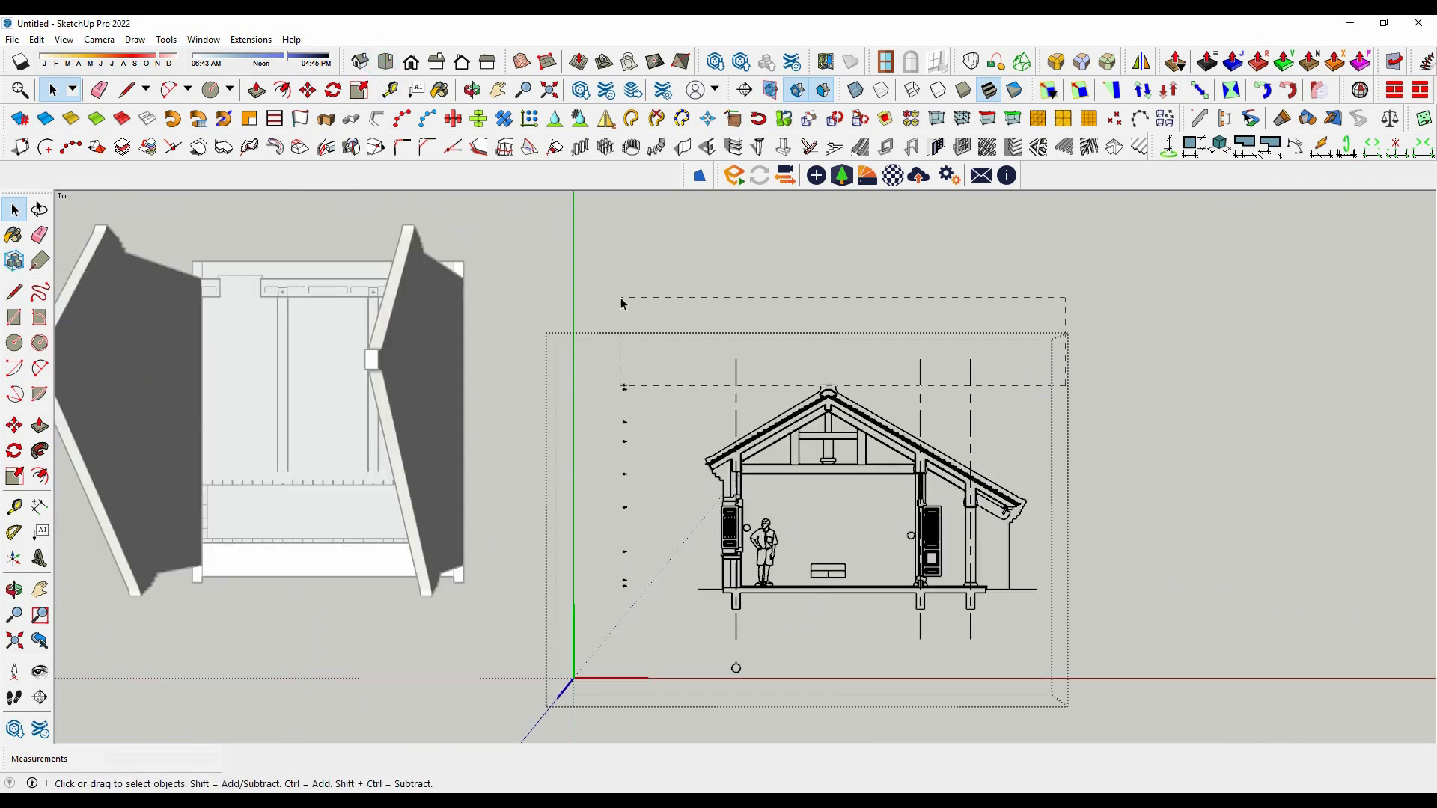
pyautogui.moveTo(1129, 372); pyautogui.dragTo(610, 347)
pyautogui.moveTo(1025, 365); pyautogui.dragTo(834, 346)
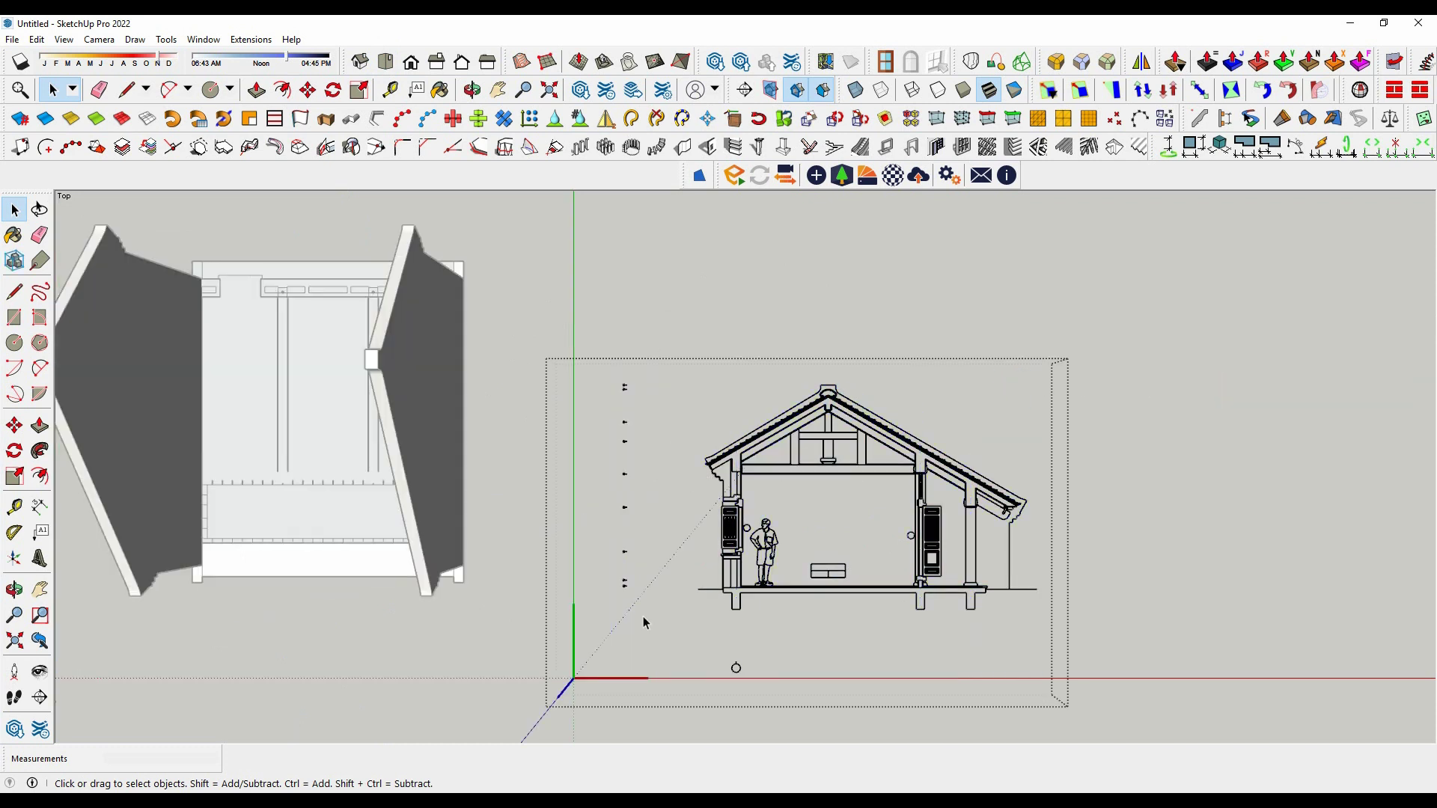
pyautogui.scroll(-1, 760, 584)
pyautogui.scroll(1, 738, 577)
pyautogui.scroll(2, 988, 507)
pyautogui.scroll(1, 492, 524)
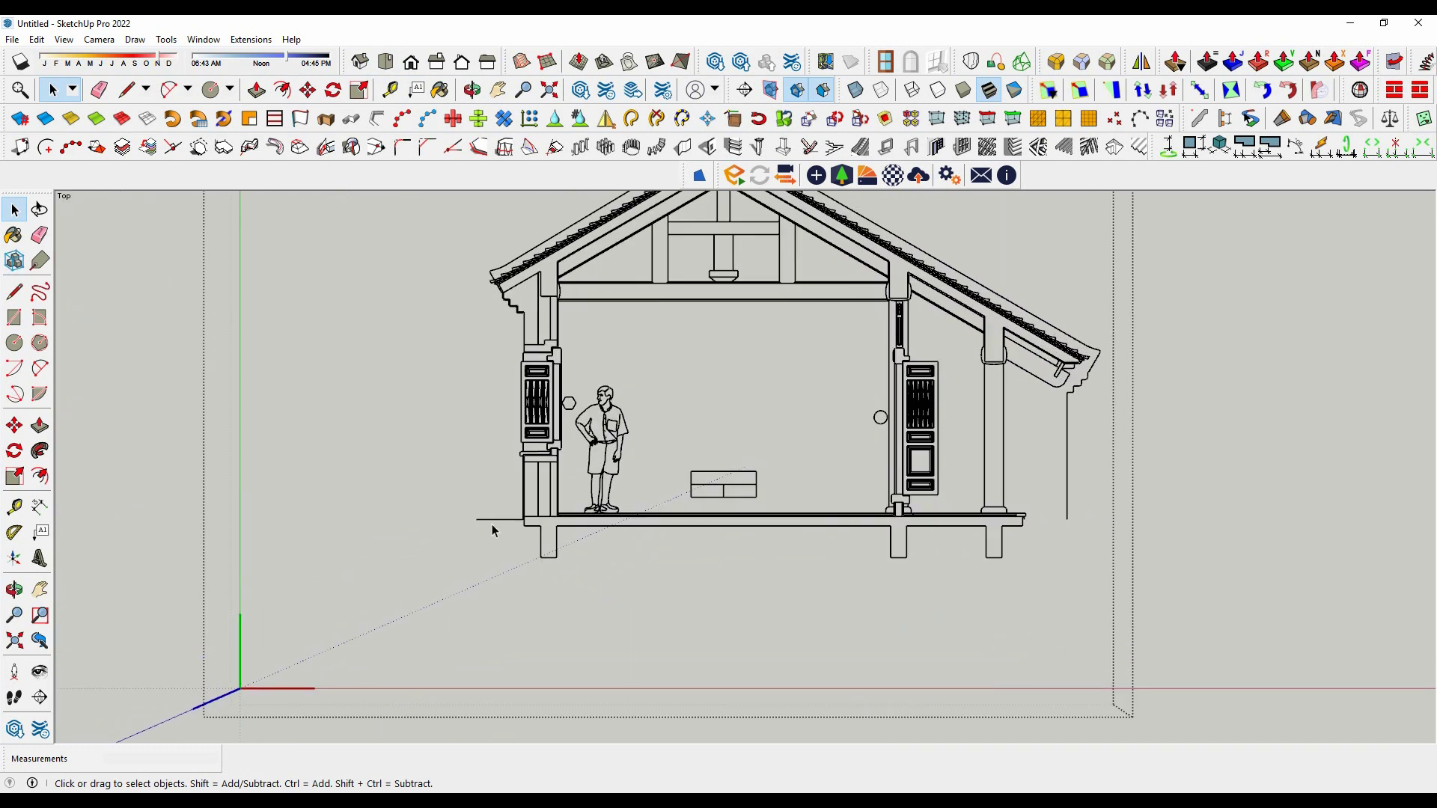
pyautogui.scroll(-1, 644, 449)
pyautogui.scroll(3, 778, 498)
# Select around the section's small rectangle, then orbit to a tilted perspective.
pyautogui.moveTo(784, 504); pyautogui.dragTo(600, 424)
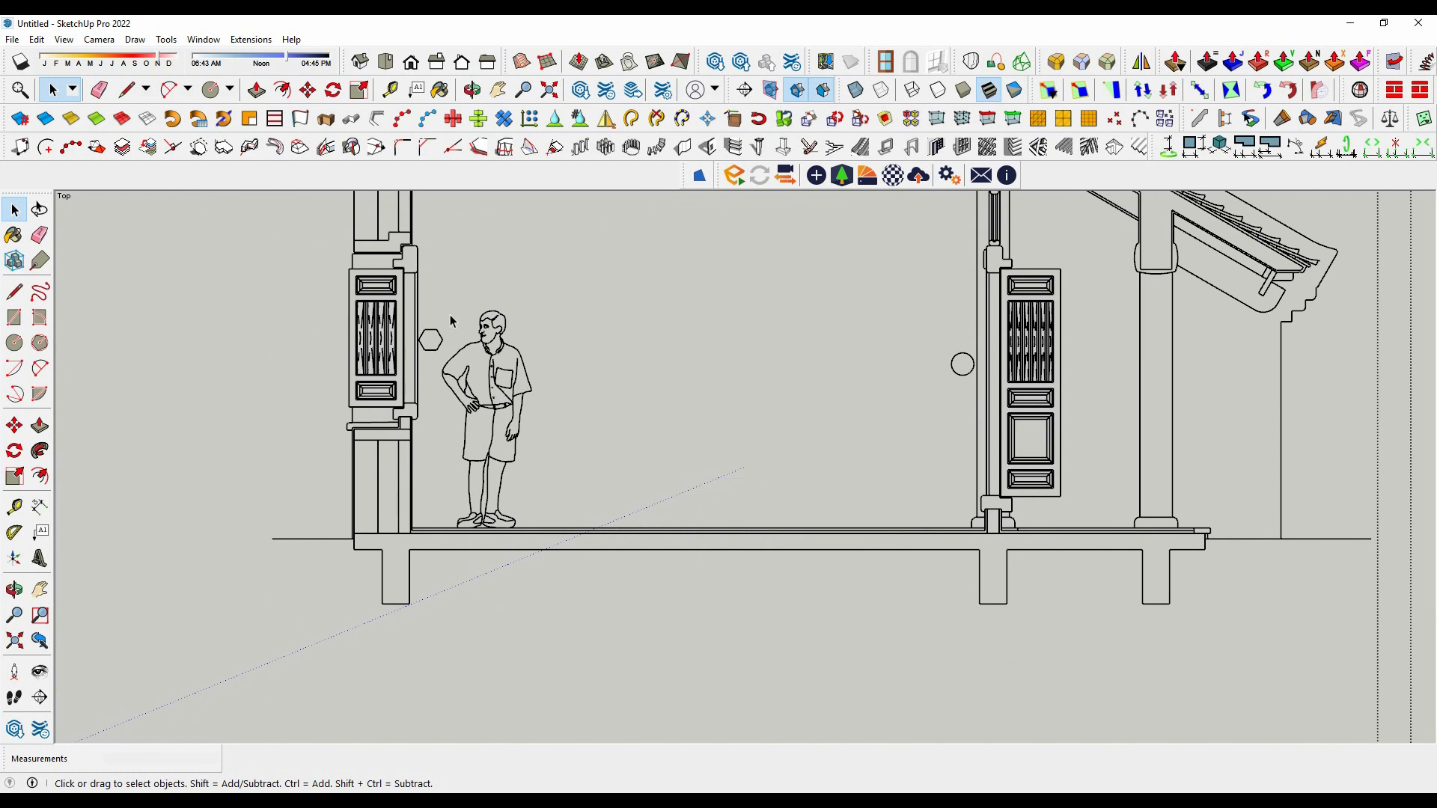
pyautogui.scroll(3, 426, 329)
pyautogui.scroll(-1, 748, 449)
pyautogui.scroll(-4, 749, 491)
pyautogui.scroll(2, 749, 491)
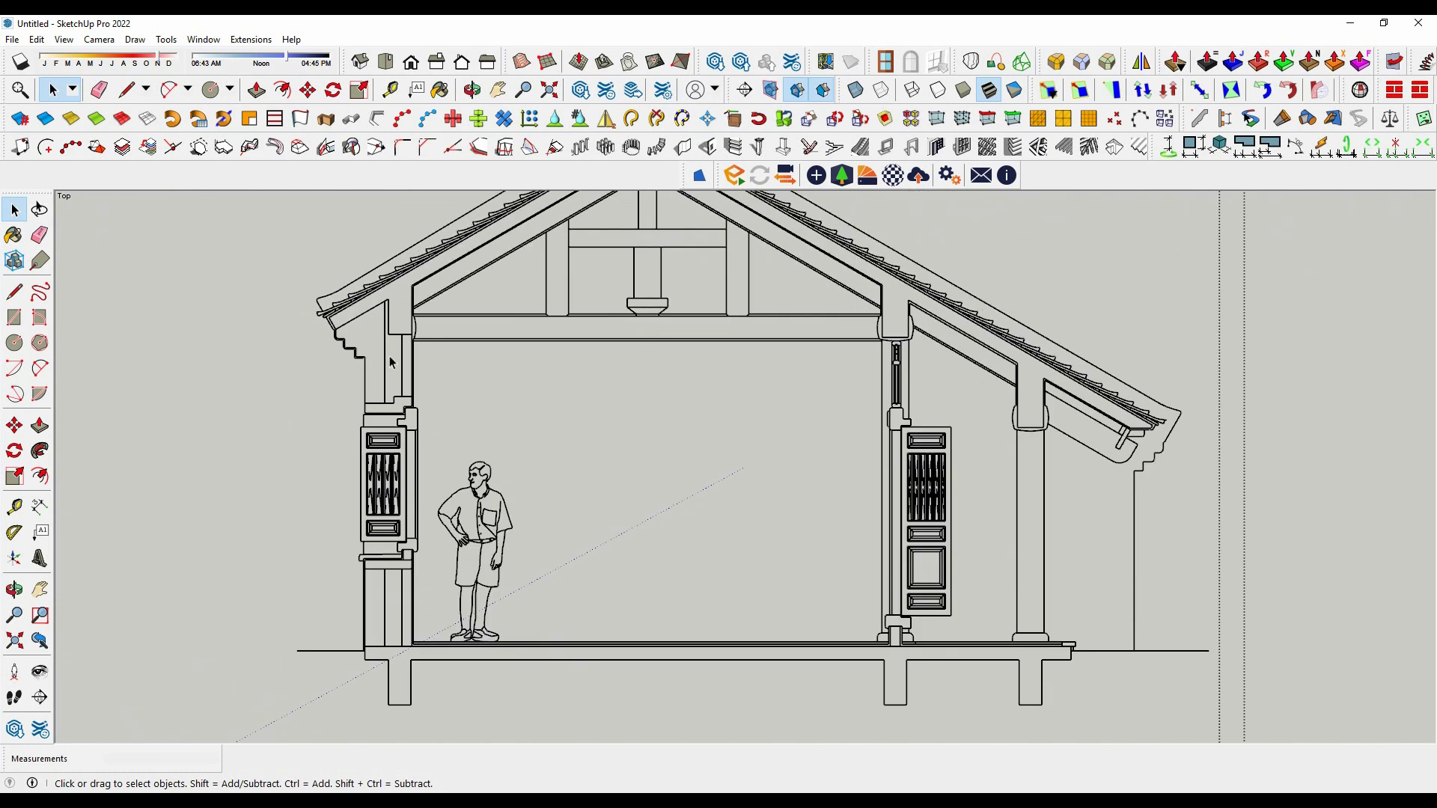
pyautogui.scroll(-2, 748, 464)
pyautogui.scroll(-2, 931, 509)
pyautogui.scroll(1, 1190, 512)
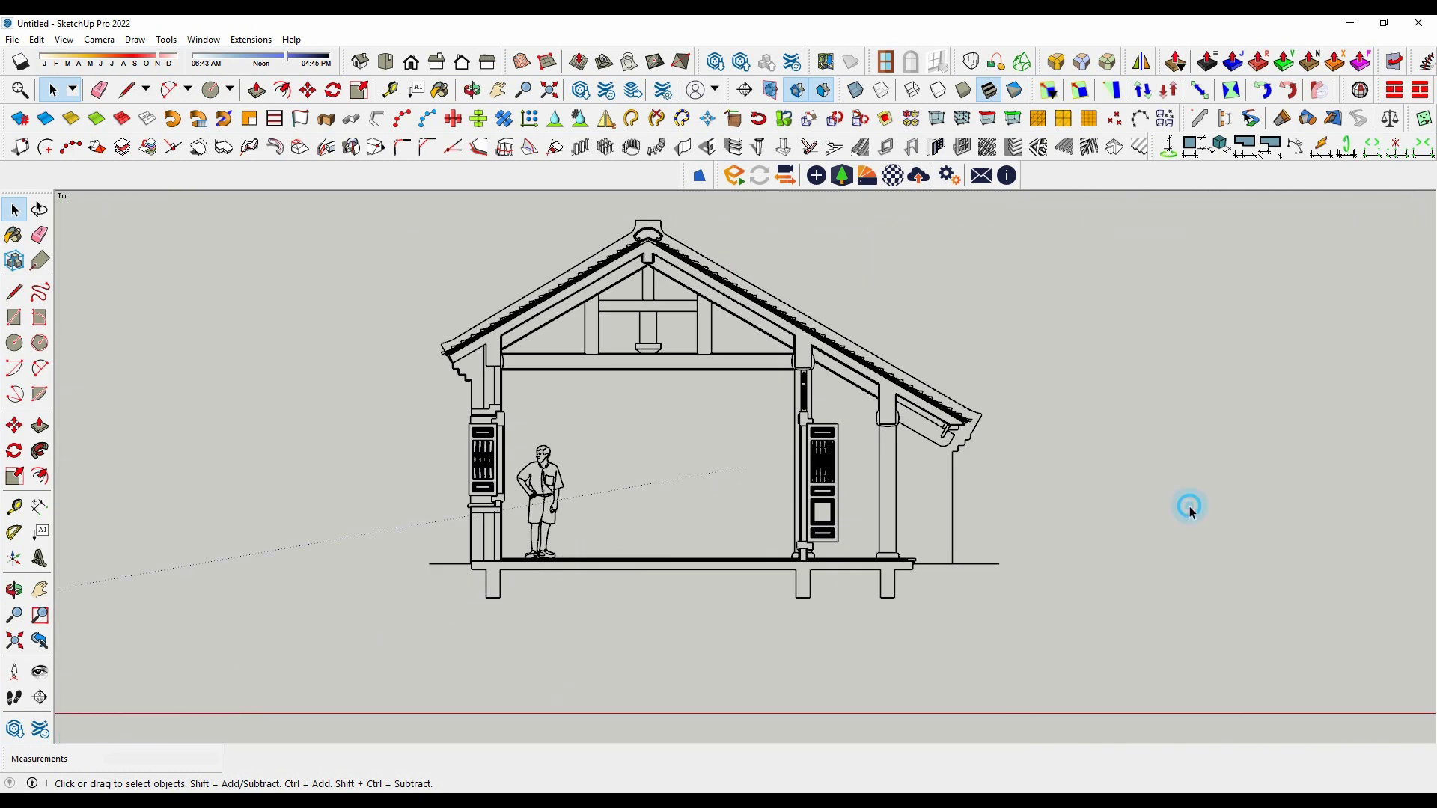
pyautogui.scroll(-1, 1002, 512)
pyautogui.scroll(-1, 1001, 512)
pyautogui.moveTo(1001, 512)
pyautogui.mouseDown(button='middle')
pyautogui.moveTo(899, 384)
pyautogui.moveTo(808, 497)
pyautogui.moveTo(593, 514)
pyautogui.moveTo(521, 535)
pyautogui.mouseUp(button='middle')
# Rotate the MC1 section 90° about the red axis so it stands upright.
pyautogui.click(15, 452)
pyautogui.moveTo(397, 479); pyautogui.dragTo(393, 342, button='middle')
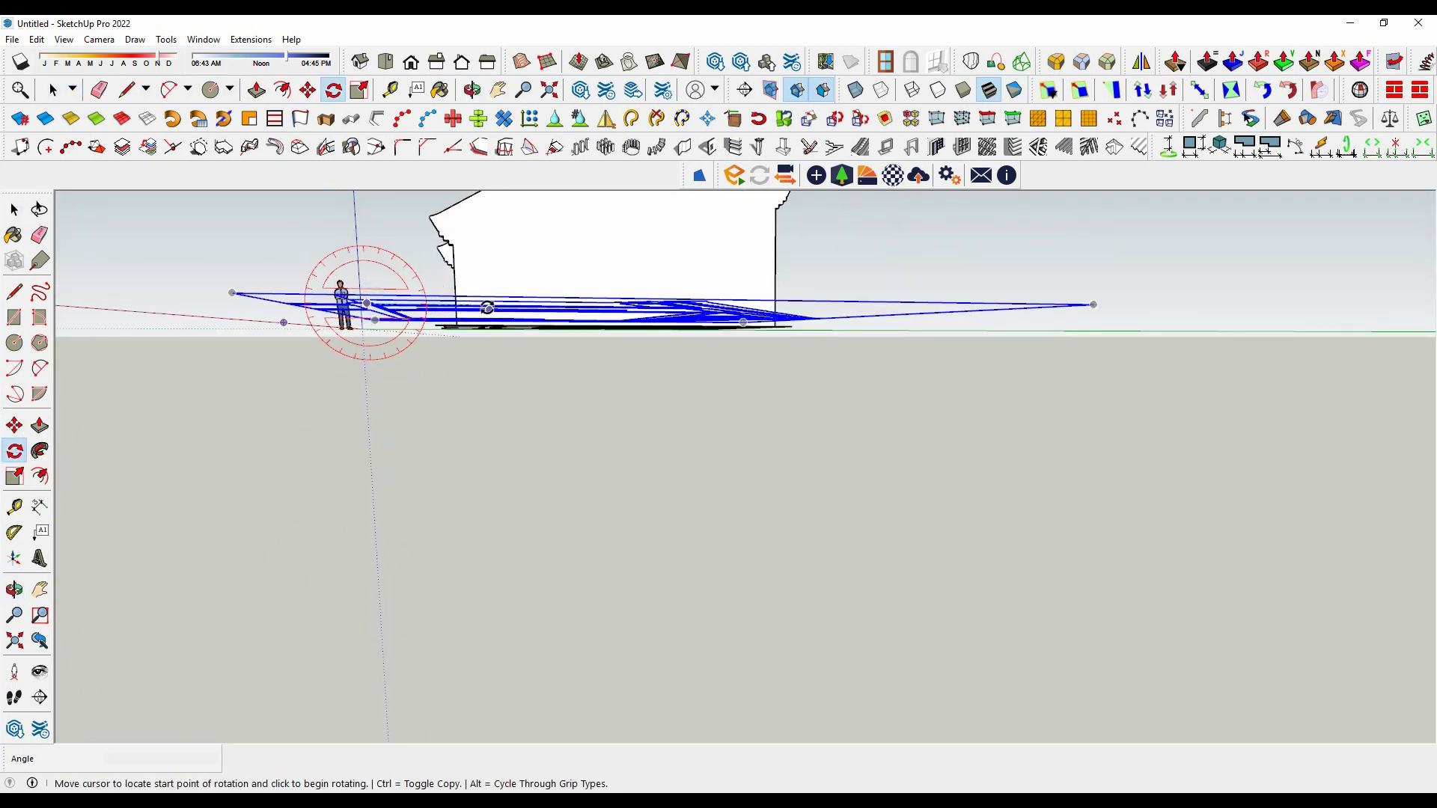
pyautogui.click(1136, 307)
pyautogui.click(1133, 254)
pyautogui.moveTo(1133, 255)
pyautogui.mouseDown(button='middle')
pyautogui.moveTo(866, 593)
pyautogui.moveTo(971, 652)
pyautogui.moveTo(928, 524)
pyautogui.mouseUp(button='middle')
pyautogui.scroll(3, 928, 524)
pyautogui.click(922, 486)
pyautogui.click(1003, 487)
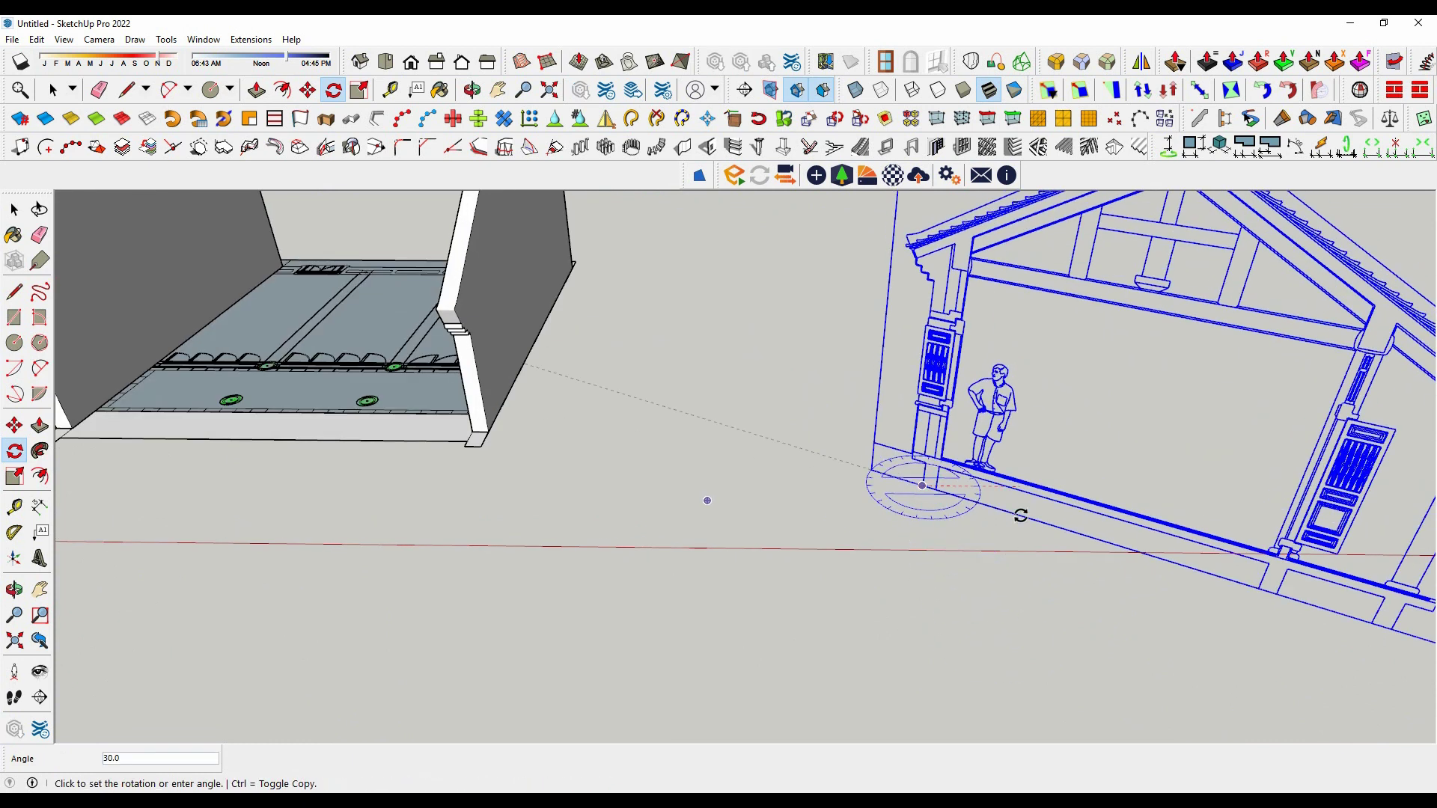
pyautogui.moveTo(1021, 515)
pyautogui.mouseDown(button='middle')
pyautogui.moveTo(689, 506)
pyautogui.moveTo(827, 452)
pyautogui.mouseUp(button='middle')
pyautogui.press('space')
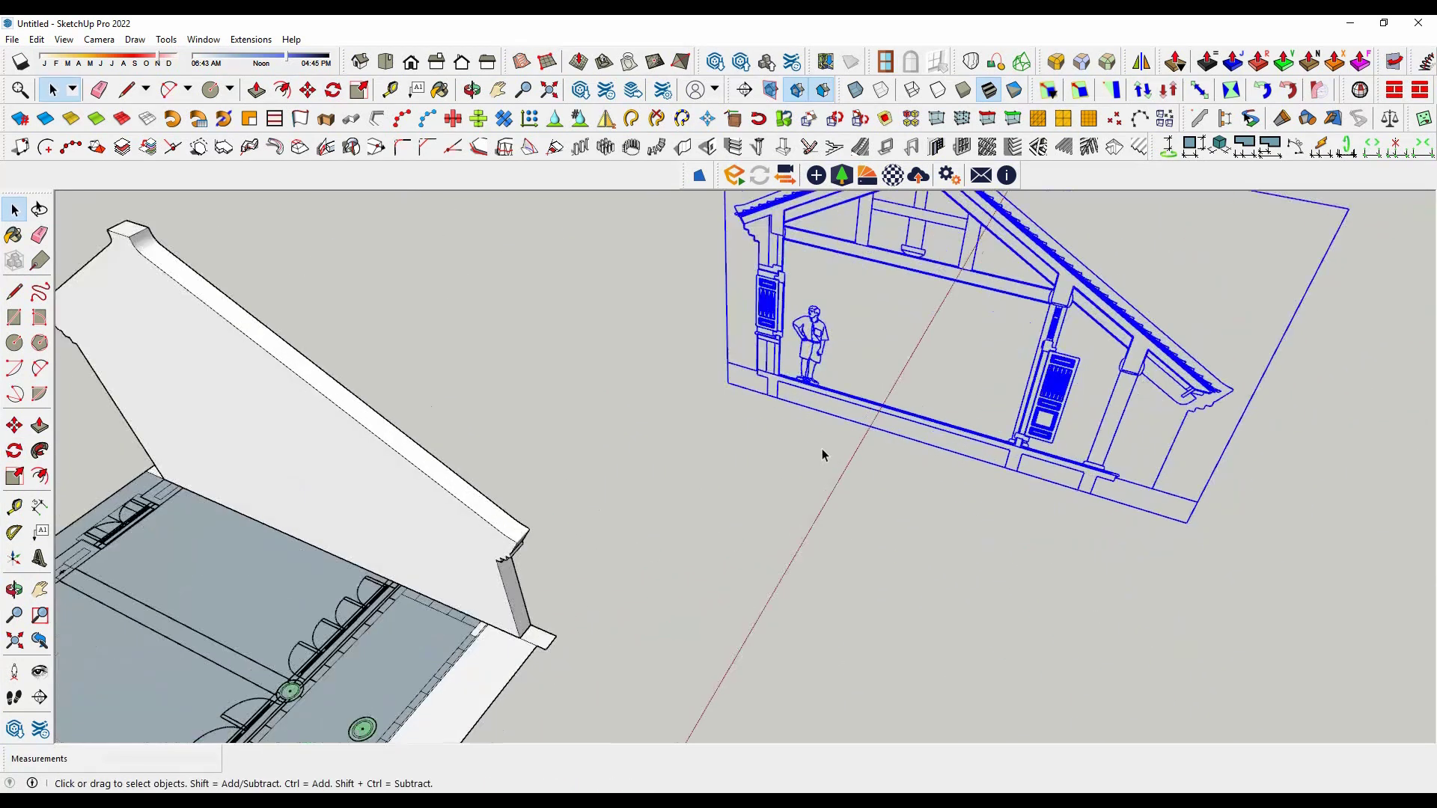
pyautogui.scroll(3, 751, 417)
# Move the upright section so its floor base sits against the pavilion's gable wall.
pyautogui.press('m')
pyautogui.scroll(1, 749, 417)
pyautogui.scroll(2, 355, 442)
pyautogui.scroll(-3, 496, 423)
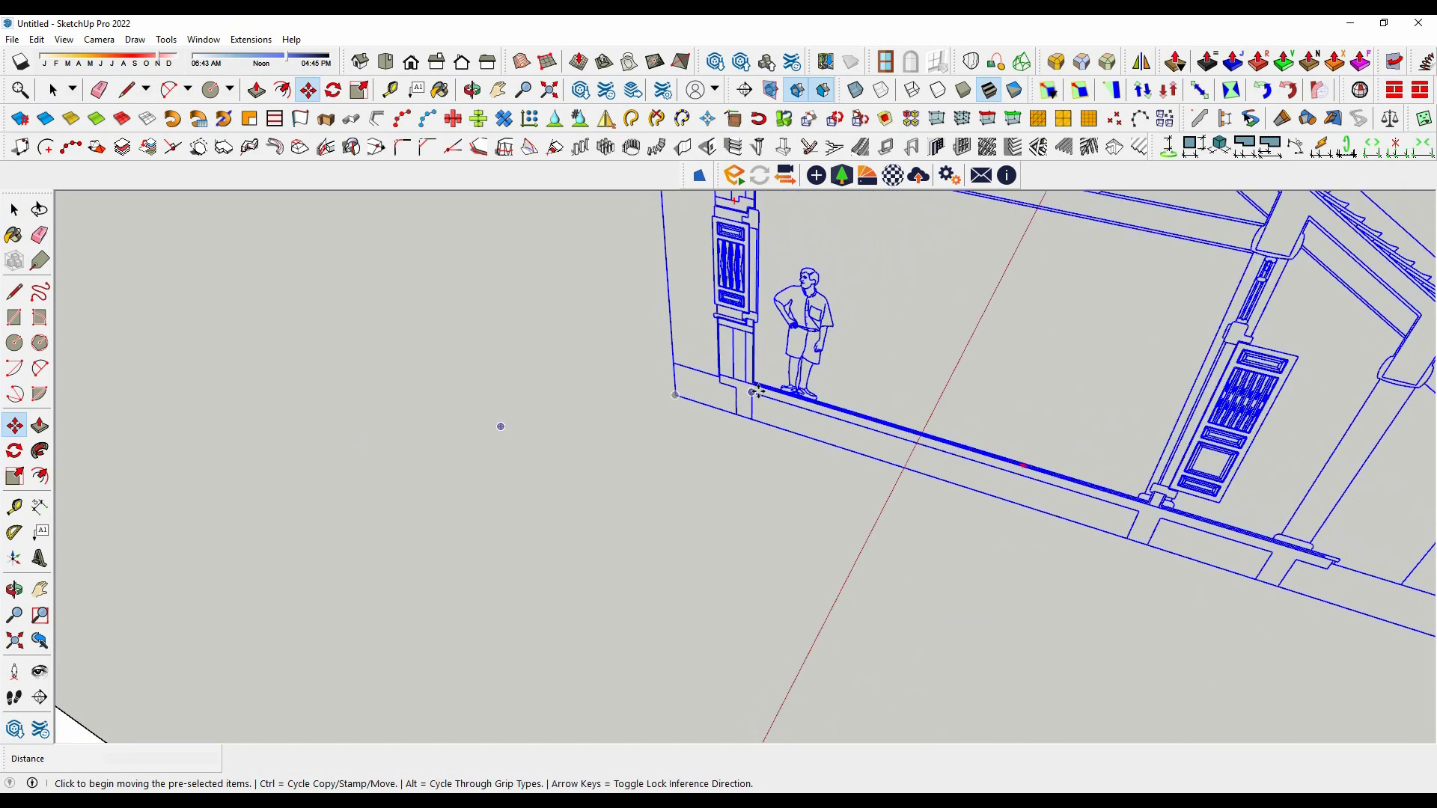
pyautogui.scroll(4, 723, 385)
pyautogui.click(708, 357)
pyautogui.scroll(-2, 718, 360)
pyautogui.scroll(-3, 719, 359)
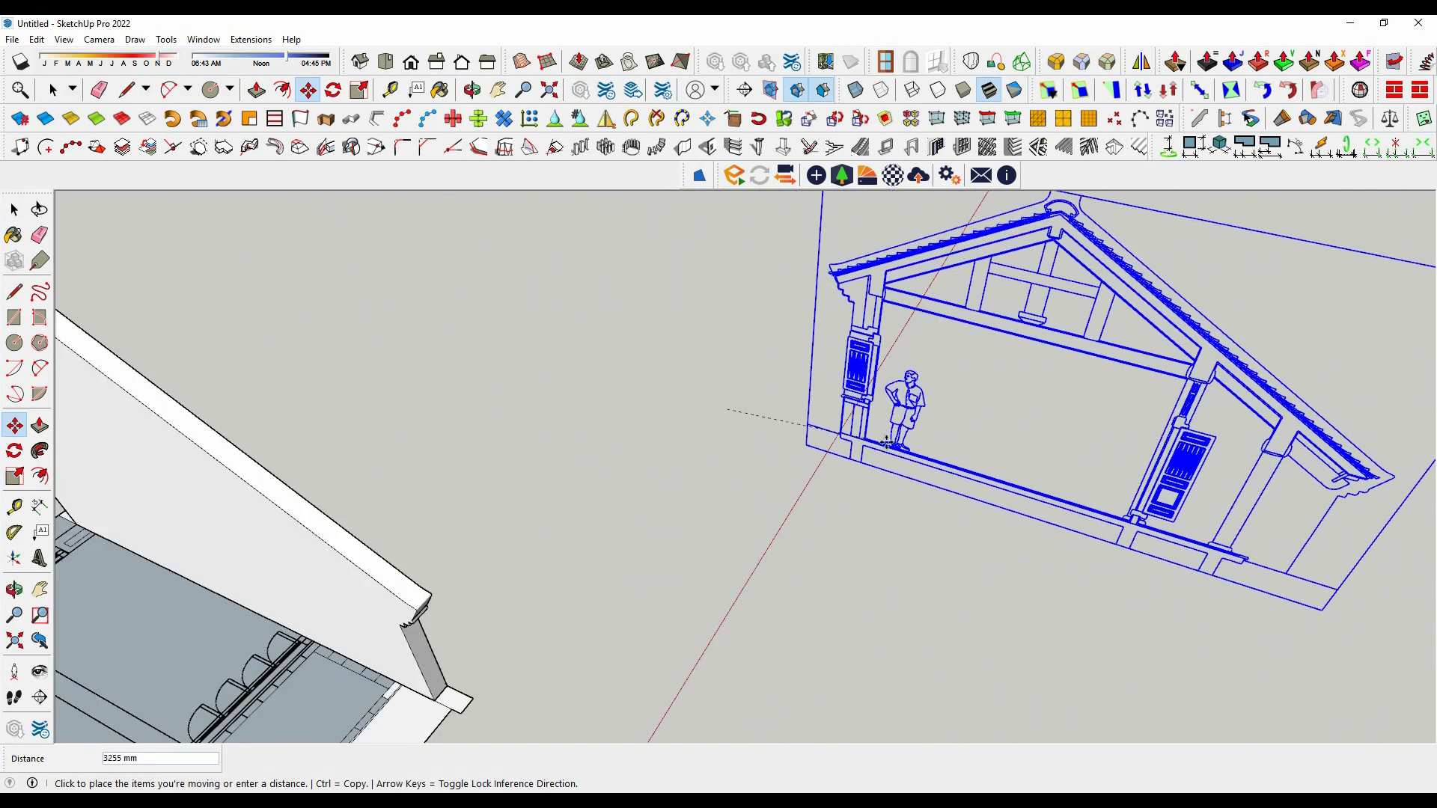
pyautogui.scroll(3, 464, 494)
pyautogui.scroll(2, 454, 503)
pyautogui.click(454, 503)
pyautogui.scroll(-5, 719, 426)
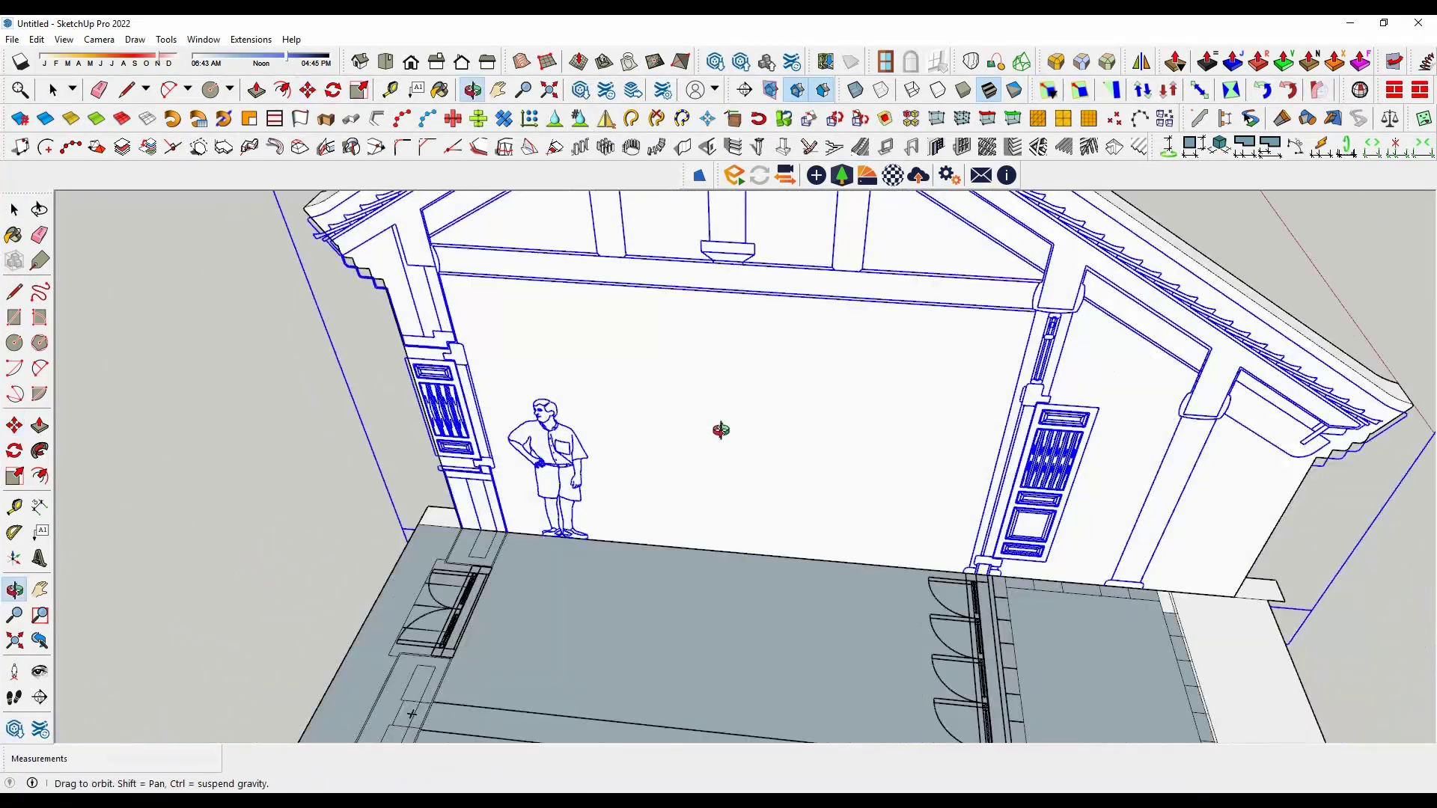
# Orbit around to inspect the cornice and the whole room with the placed section.
pyautogui.moveTo(718, 427); pyautogui.dragTo(1228, 411, button='middle')
pyautogui.scroll(5, 1113, 478)
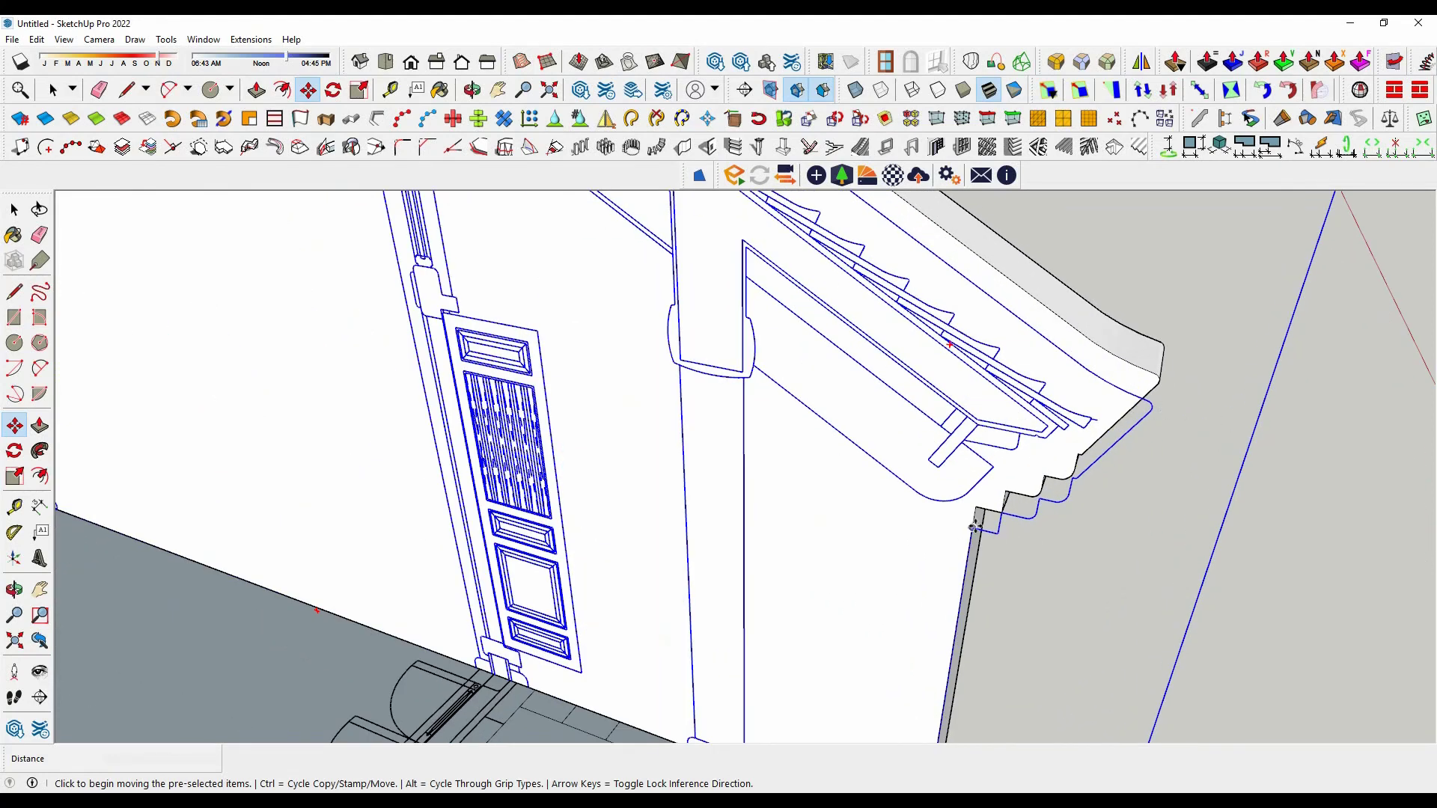
pyautogui.scroll(-3, 833, 497)
pyautogui.press('space')
pyautogui.scroll(-3, 834, 497)
pyautogui.moveTo(834, 497); pyautogui.dragTo(834, 504, button='middle')
pyautogui.scroll(2, 765, 567)
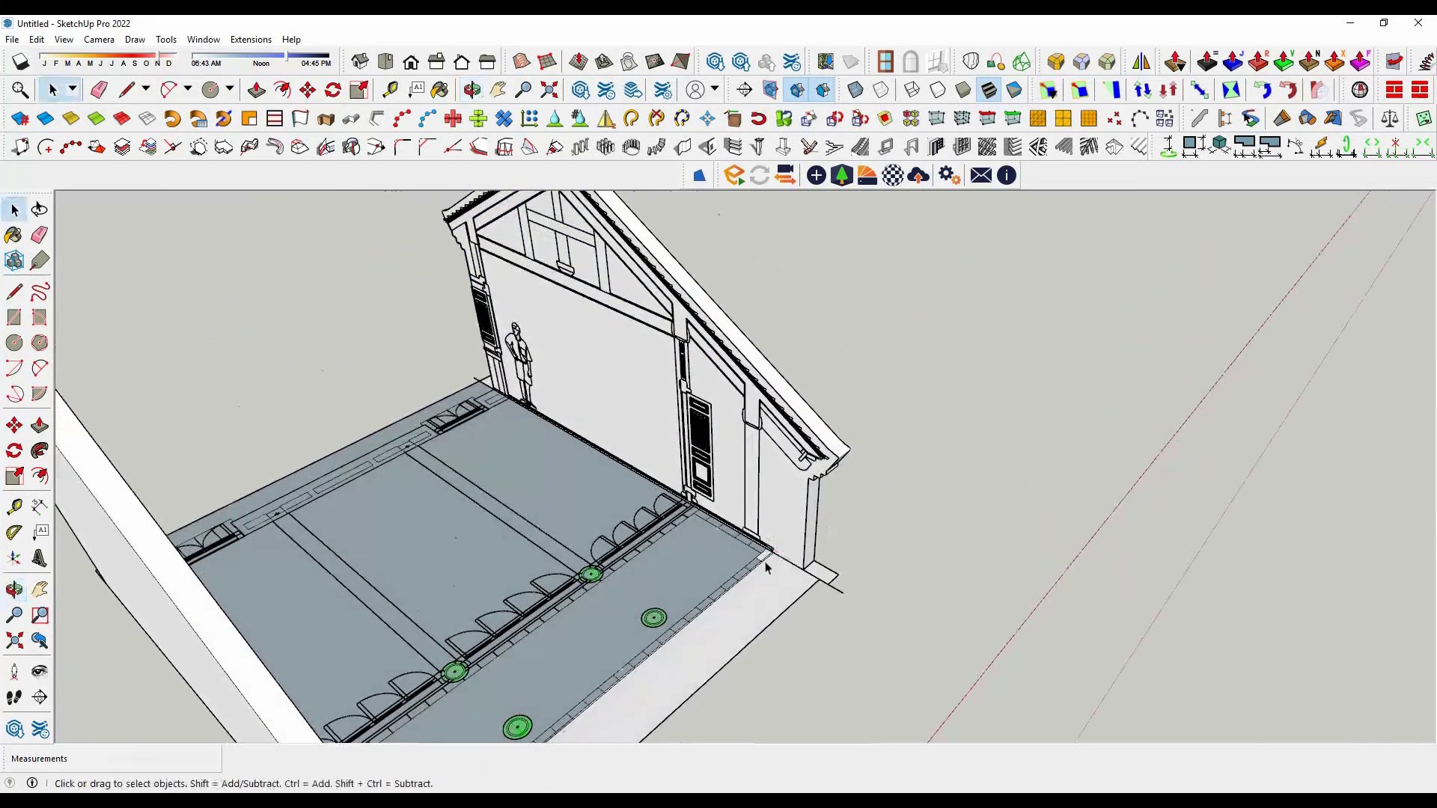
pyautogui.scroll(3, 765, 567)
pyautogui.scroll(2, 757, 516)
pyautogui.scroll(2, 905, 404)
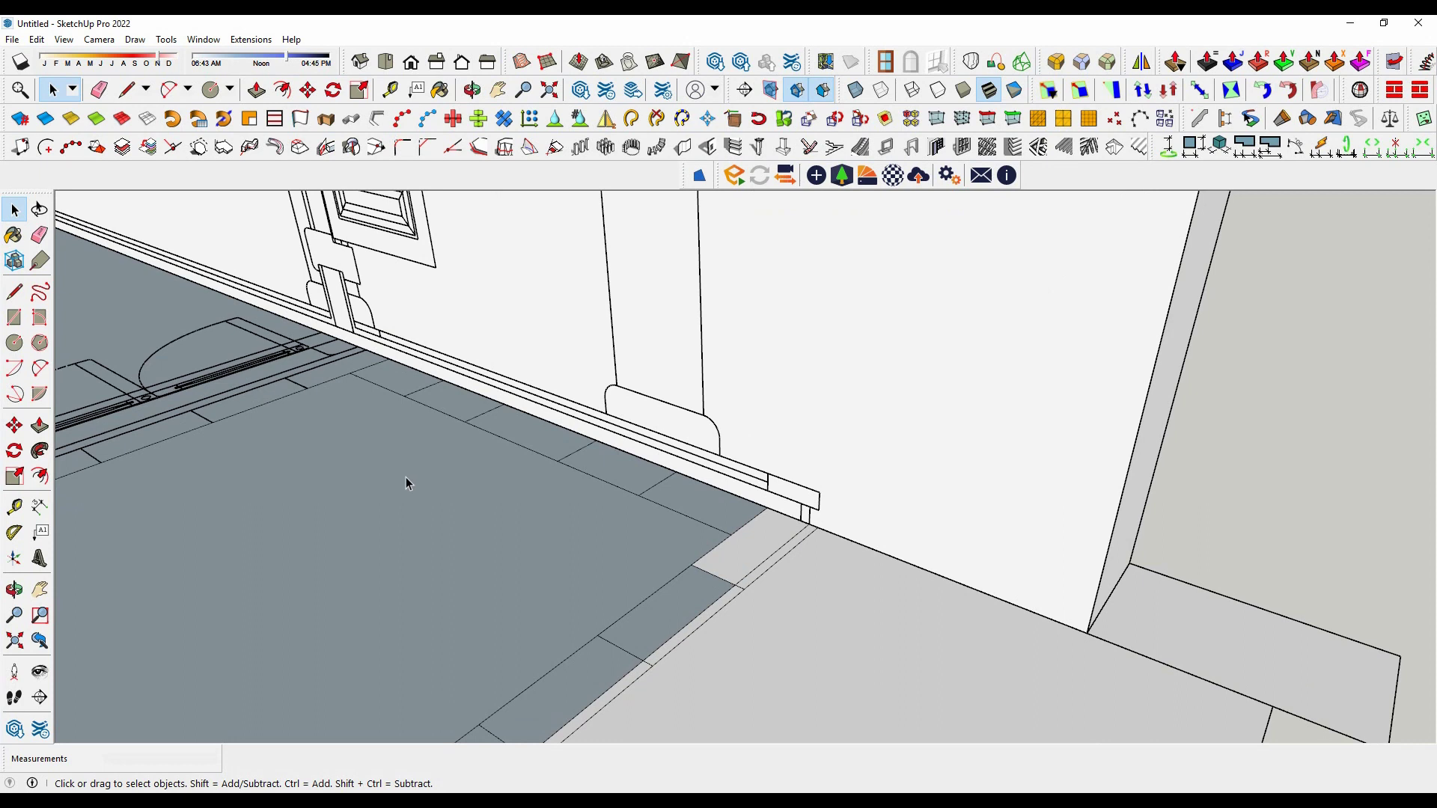
# Cancel the stray dimension and orbit toward the circles on the floor.
pyautogui.click(40, 508)
pyautogui.scroll(2, 706, 458)
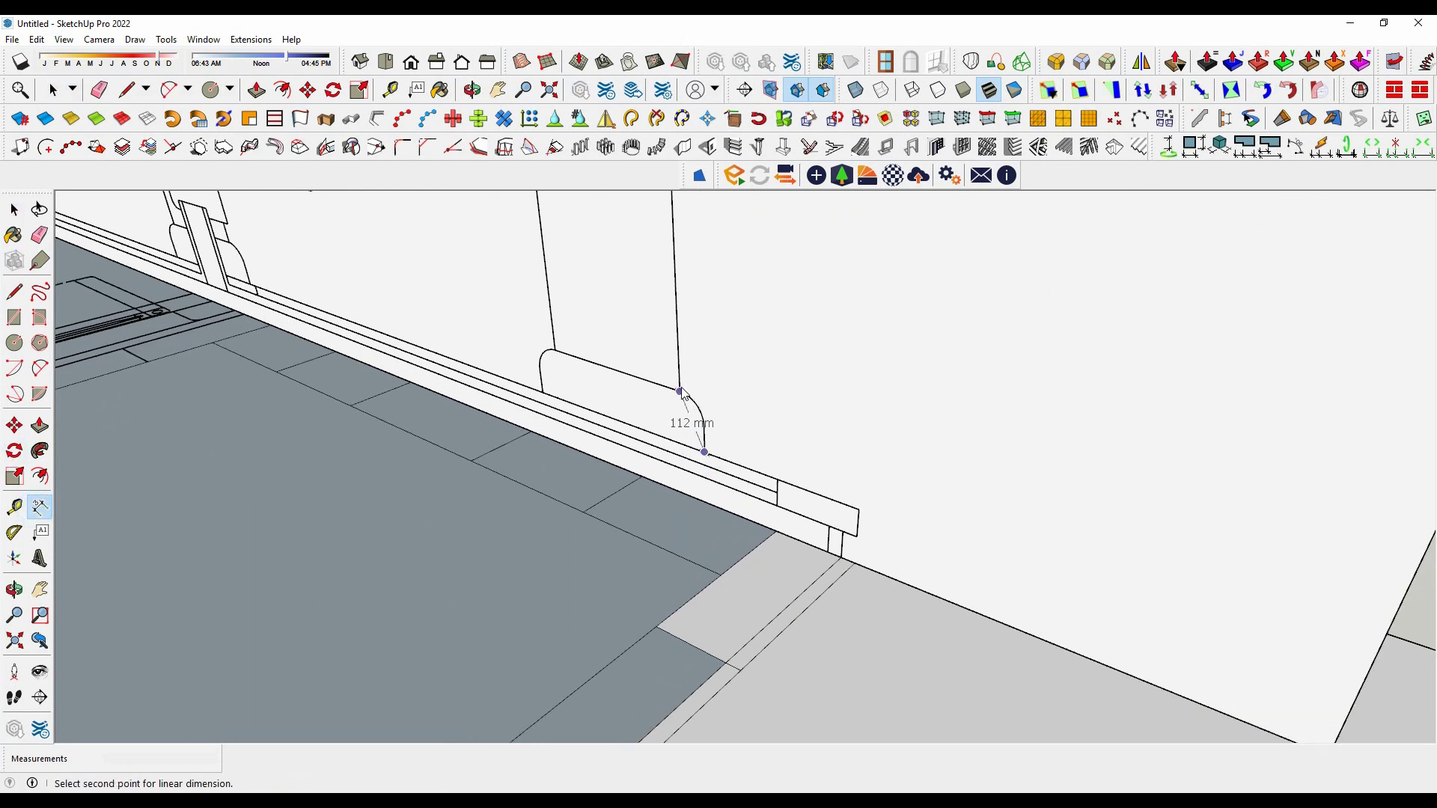
pyautogui.press('space')
pyautogui.scroll(-3, 793, 441)
pyautogui.moveTo(794, 440); pyautogui.dragTo(506, 594, button='middle')
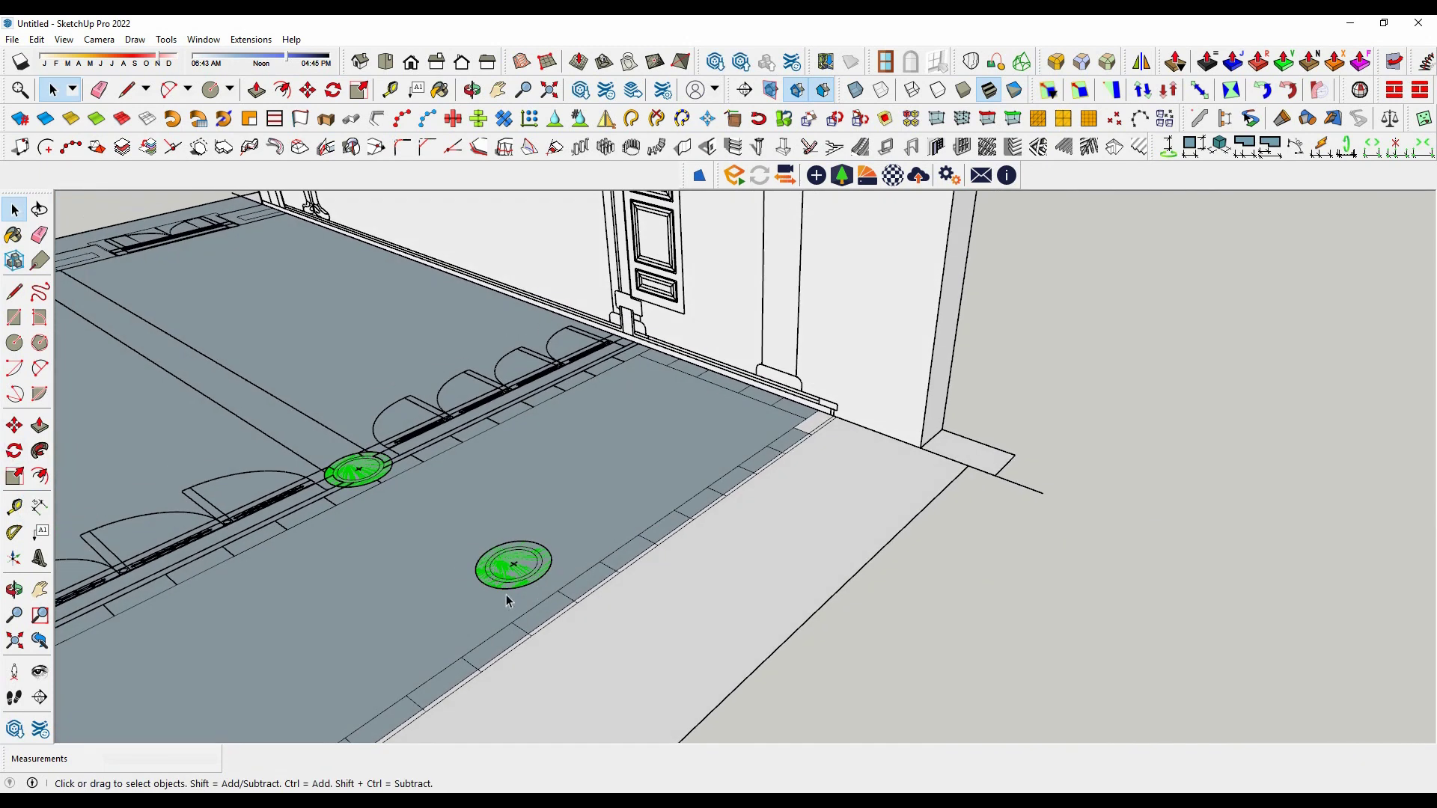
pyautogui.scroll(2, 488, 590)
pyautogui.scroll(2, 488, 590)
# Open the floor circle component and push/pull its ring face up 100 mm.
pyautogui.hotkey('ctrl', 'a')
pyautogui.click(560, 577)
pyautogui.doubleClick(560, 578)
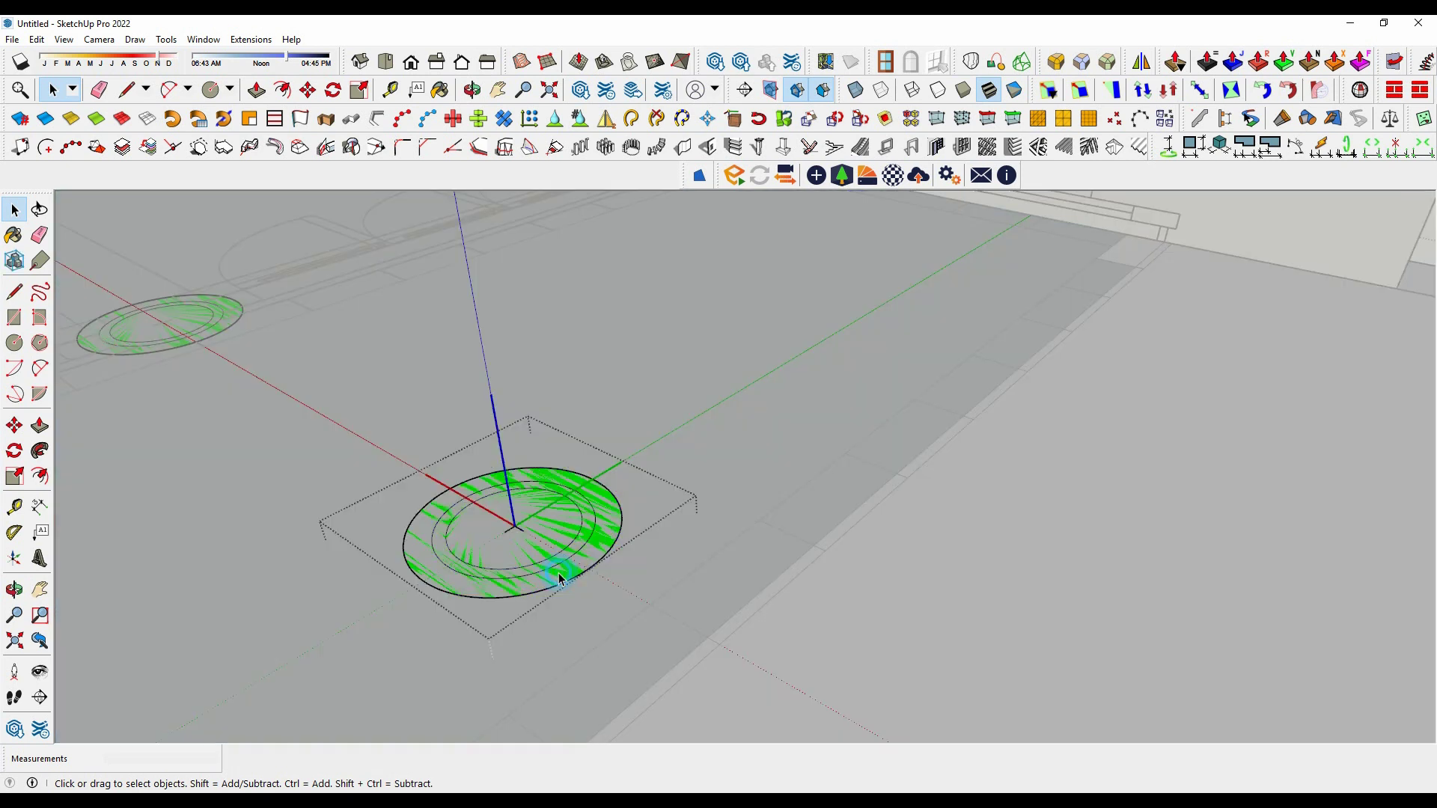
pyautogui.scroll(-3, 552, 584)
pyautogui.press('p')
pyautogui.scroll(2, 633, 593)
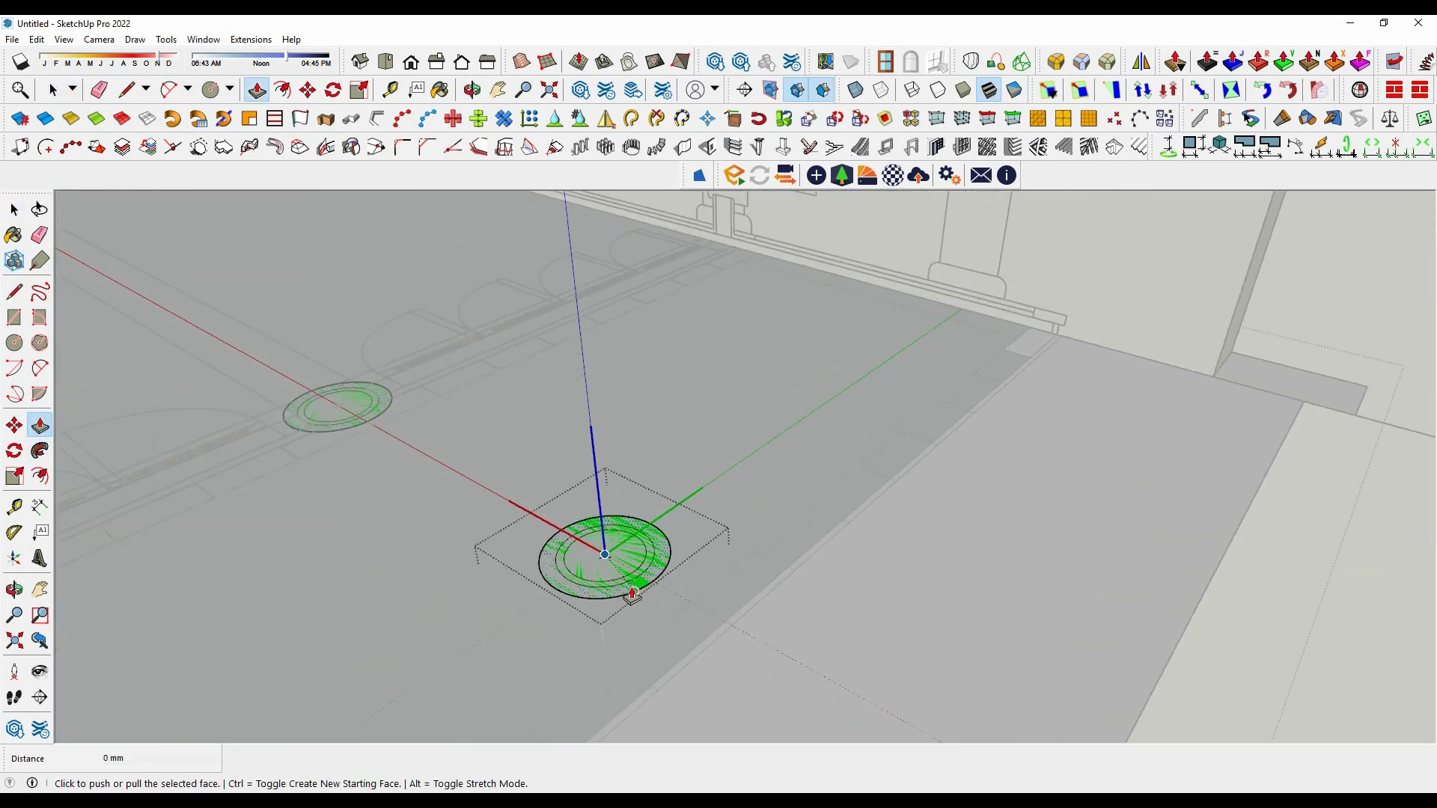
pyautogui.scroll(3, 642, 584)
pyautogui.click(641, 584)
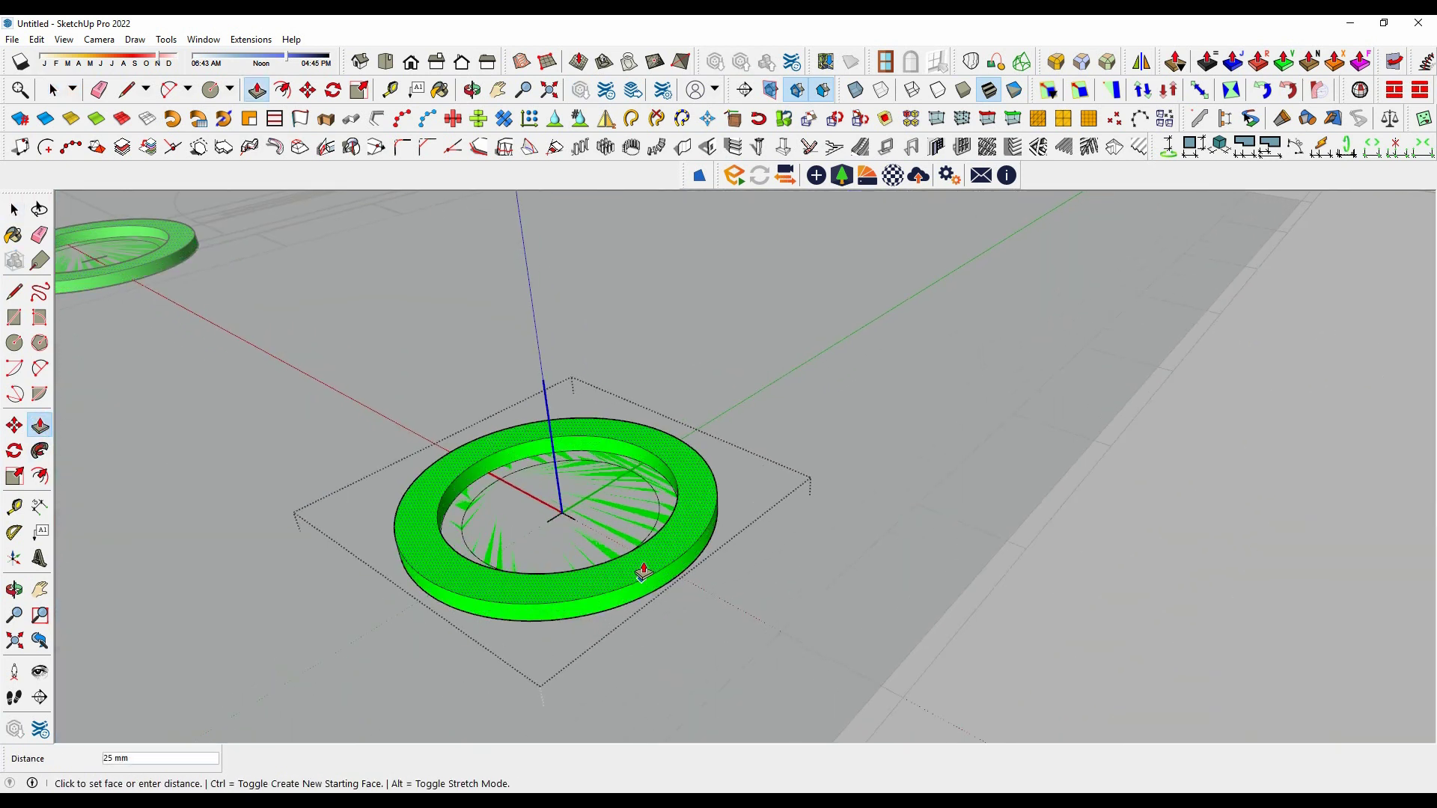
pyautogui.press('Return')
pyautogui.moveTo(644, 573); pyautogui.dragTo(652, 487, button='middle')
pyautogui.press('space')
pyautogui.scroll(2, 653, 490)
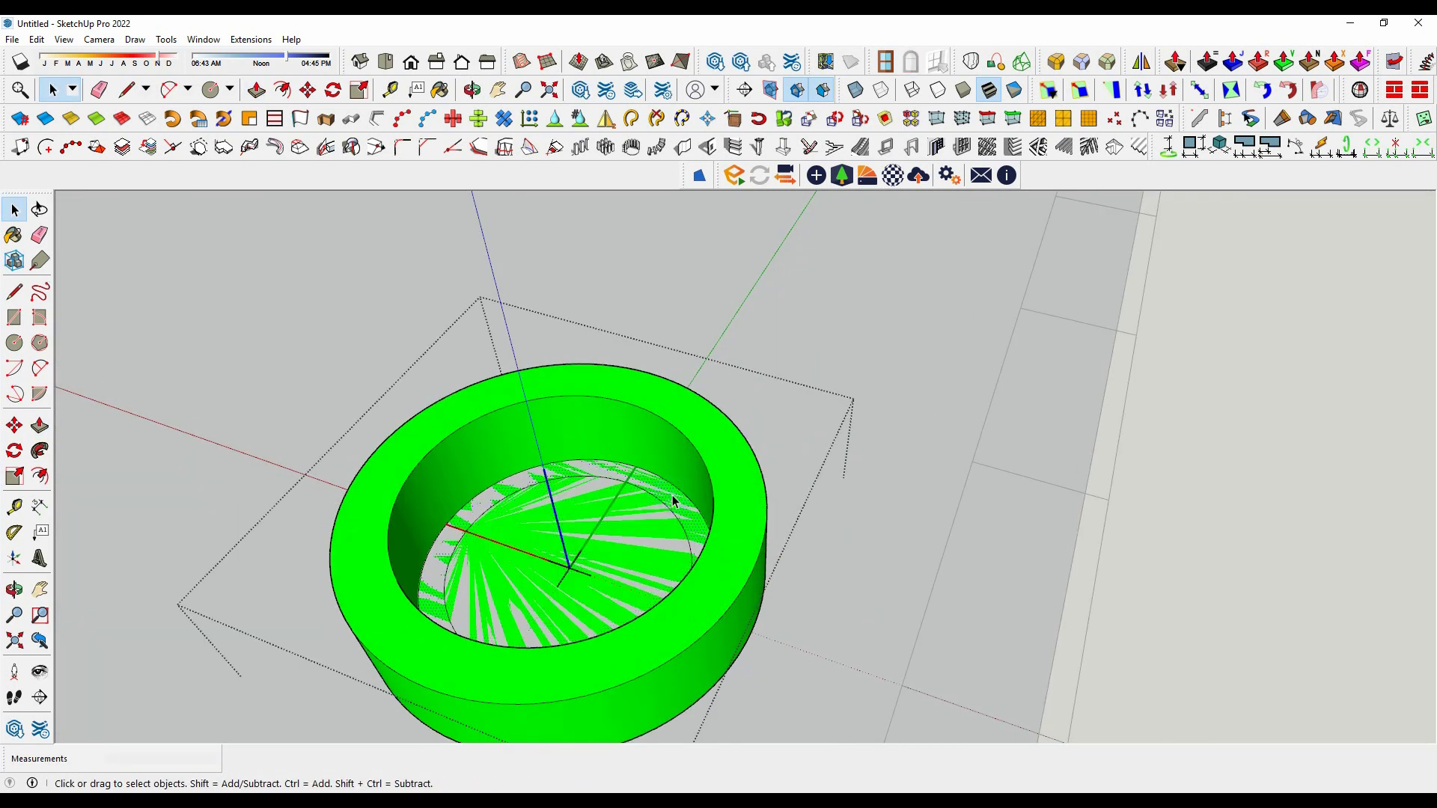
# Undo the ring extrusion and the inner offset circles.
pyautogui.hotkey('ctrl', 'z')
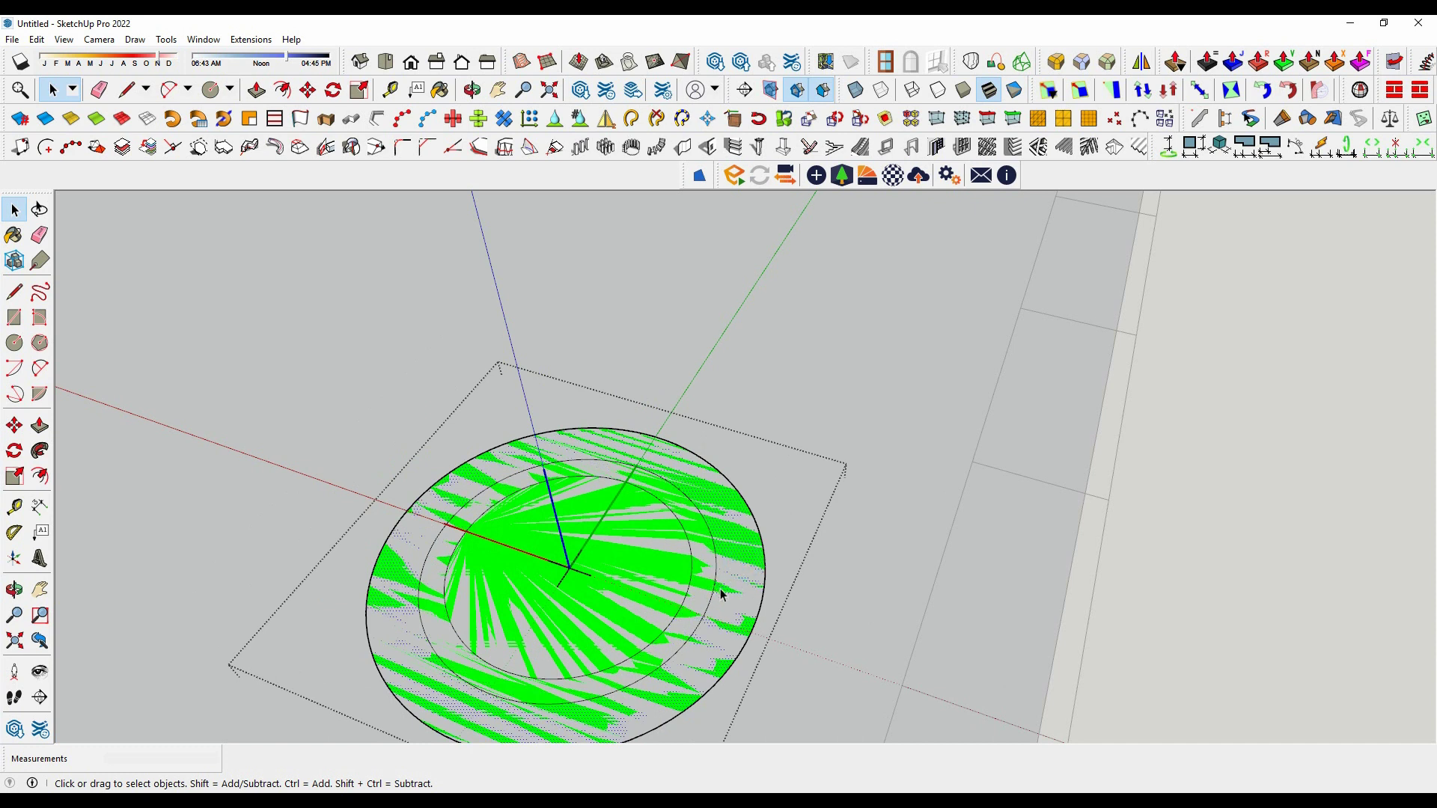
pyautogui.hotkey('ctrl', 'z')
pyautogui.scroll(-3, 705, 571)
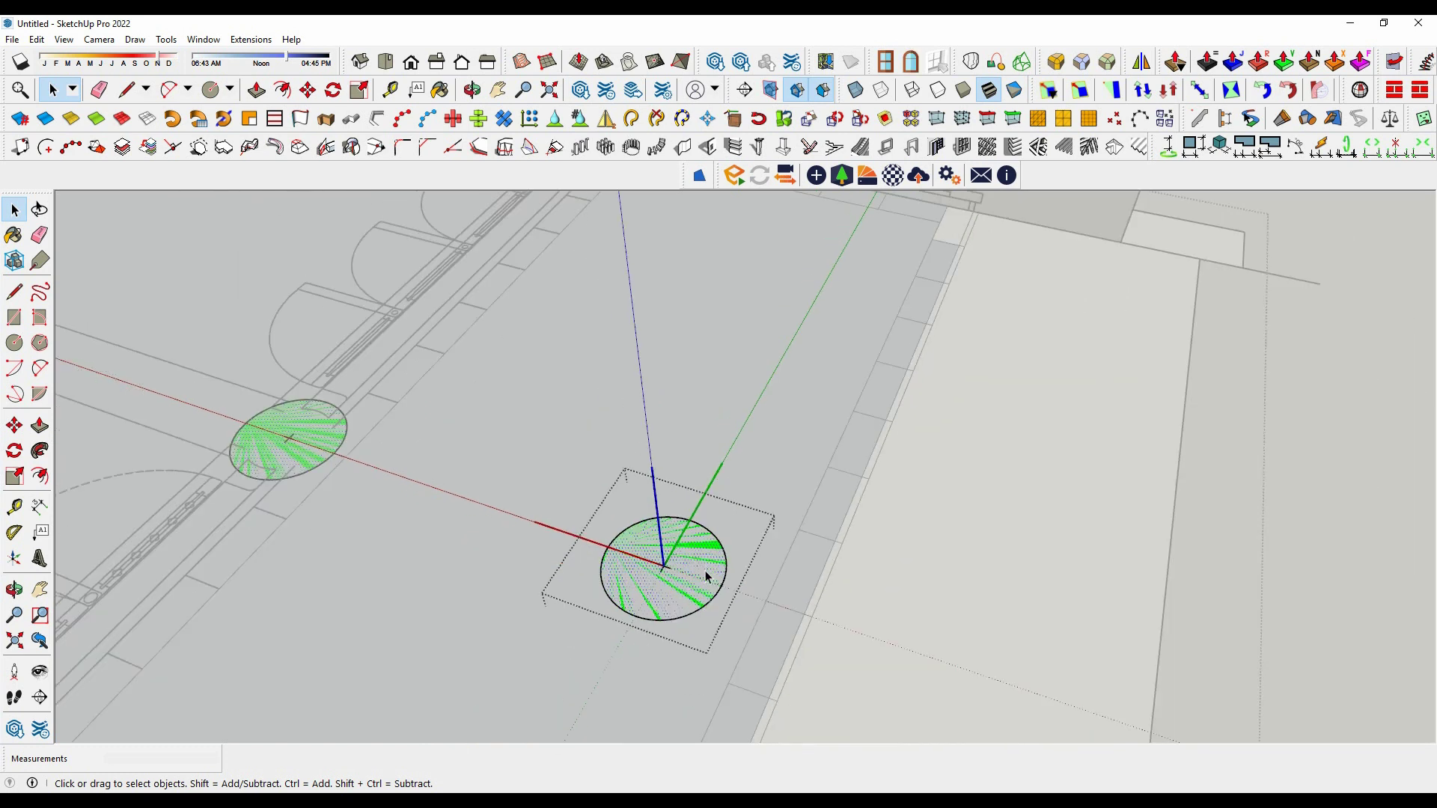
pyautogui.scroll(-2, 673, 591)
pyautogui.moveTo(666, 597); pyautogui.dragTo(442, 478, button='middle')
# Raise the whole green disk 100 mm into a stone base and zoom in to inspect.
pyautogui.click(39, 426)
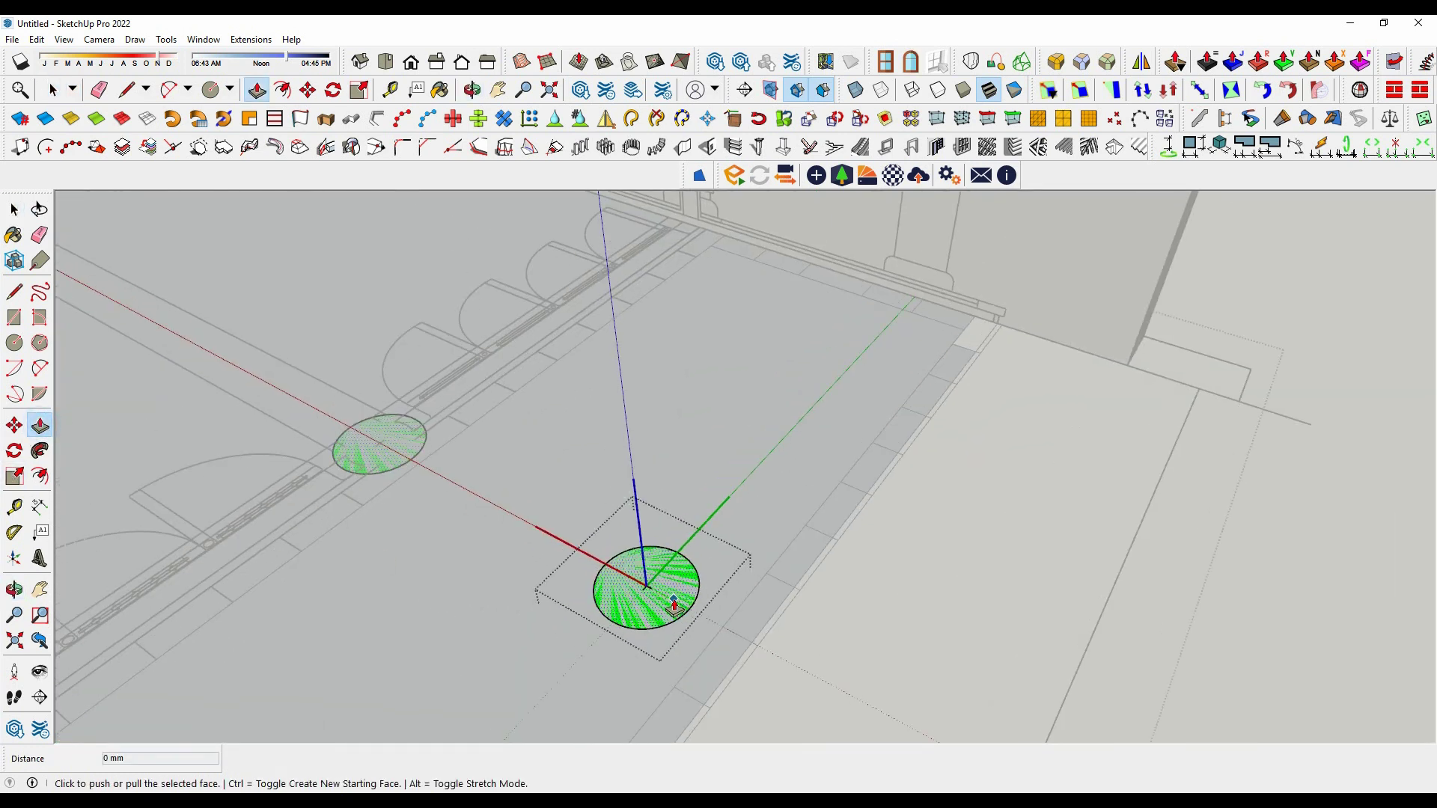
pyautogui.click(674, 599)
pyautogui.click(689, 565)
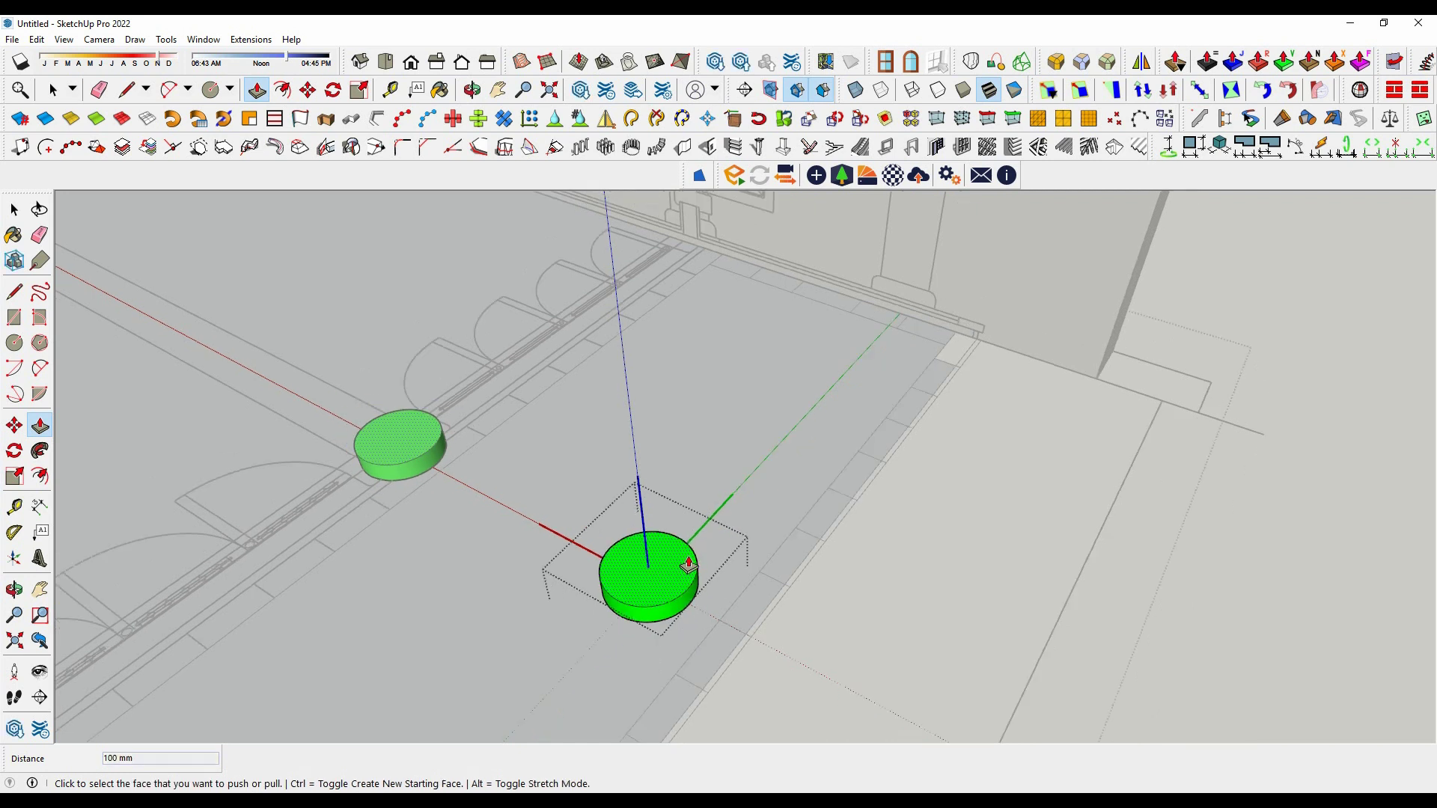
pyautogui.scroll(1, 696, 561)
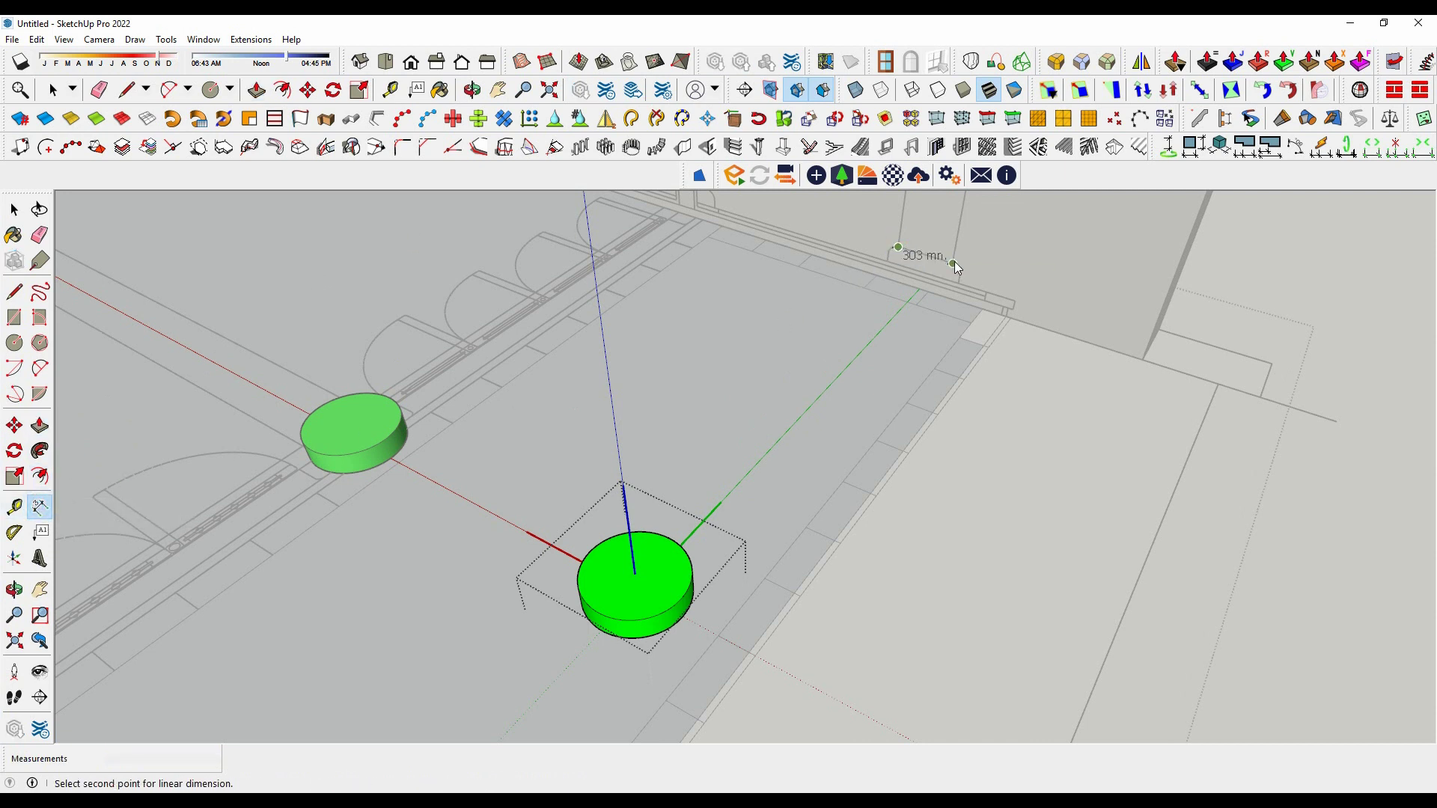
pyautogui.scroll(2, 954, 262)
pyautogui.press('space')
pyautogui.scroll(-3, 930, 271)
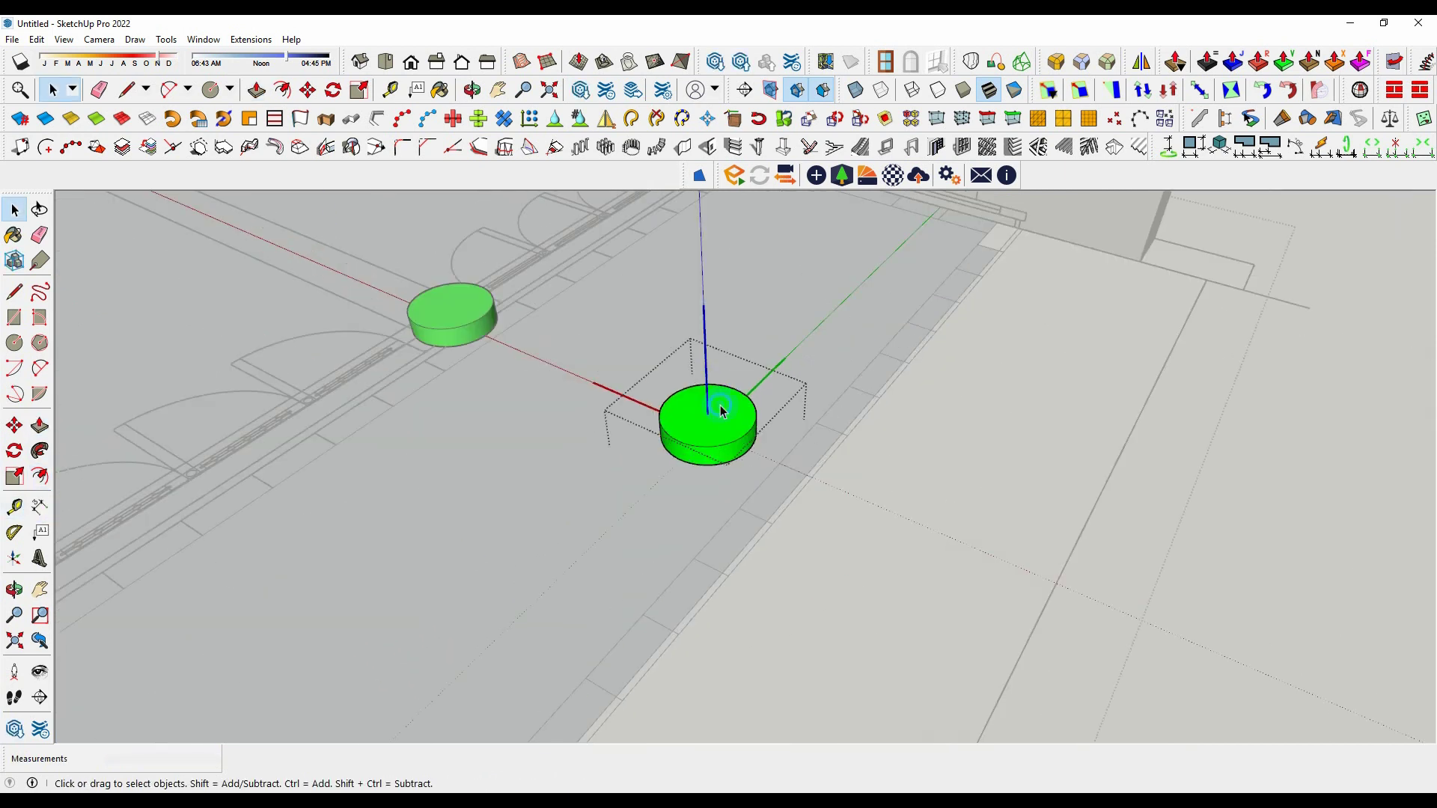
pyautogui.scroll(1, 722, 411)
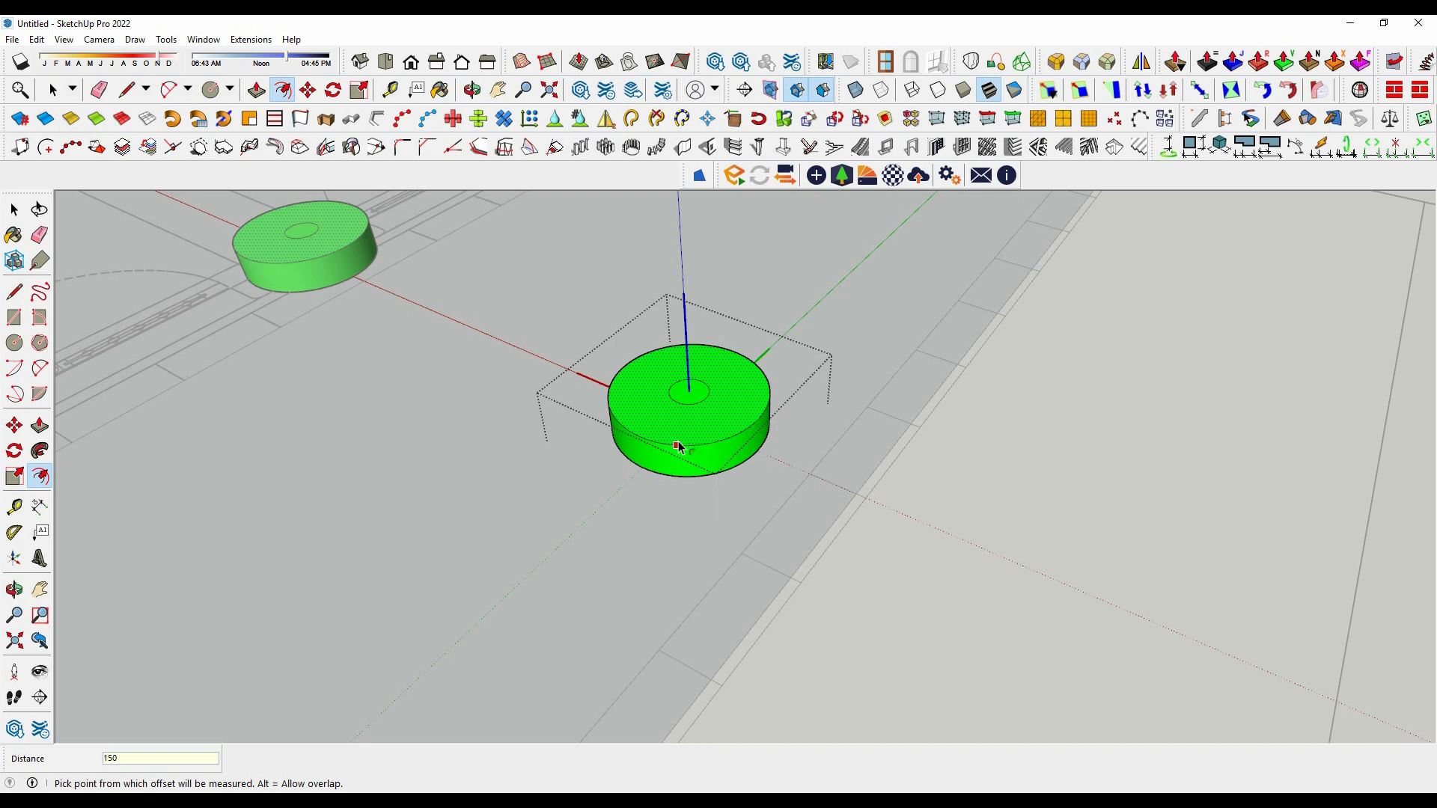
pyautogui.scroll(-5, 679, 447)
pyautogui.scroll(5, 850, 298)
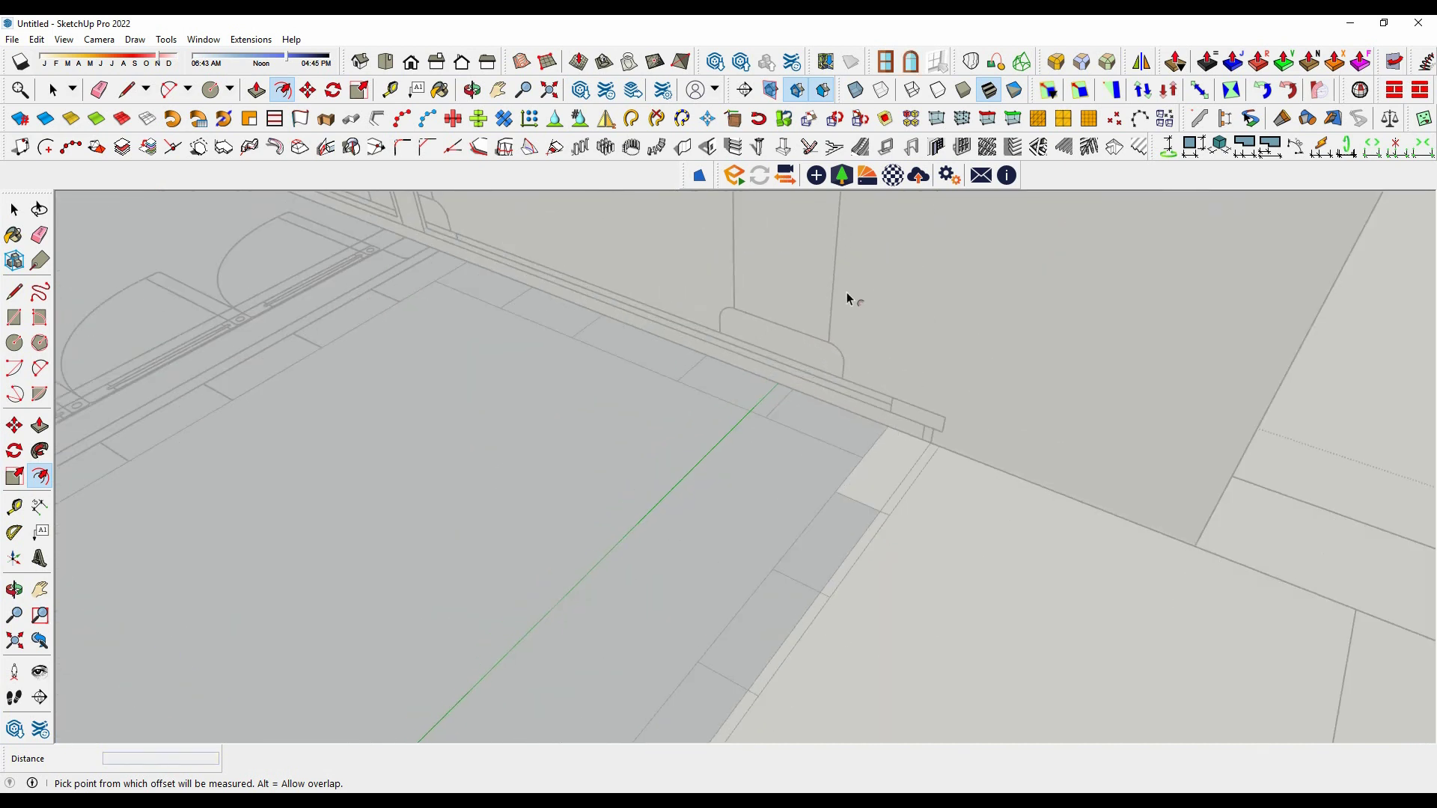
pyautogui.scroll(3, 850, 298)
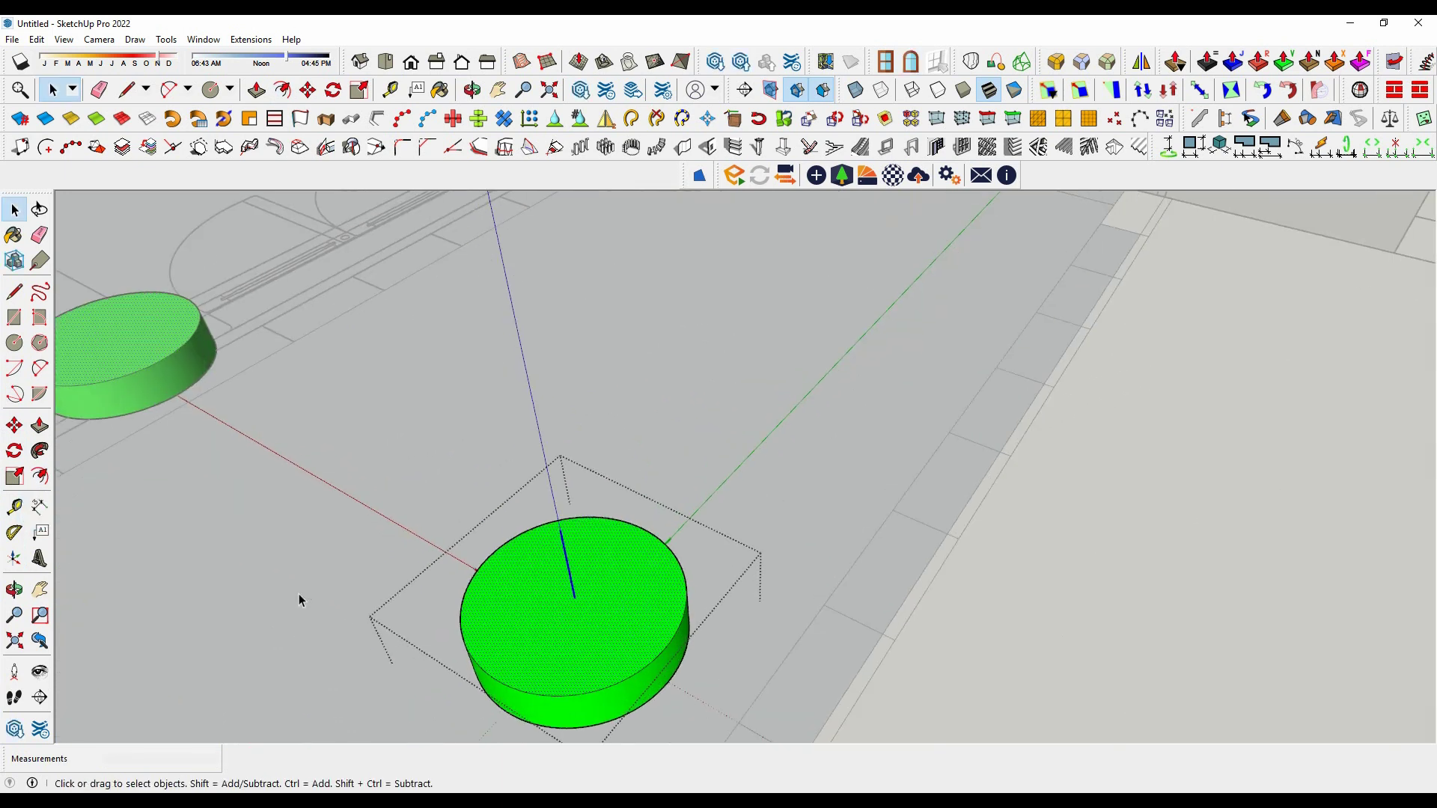
# Offset a circle 50 mm inward on the green base's top face.
pyautogui.click(649, 574)
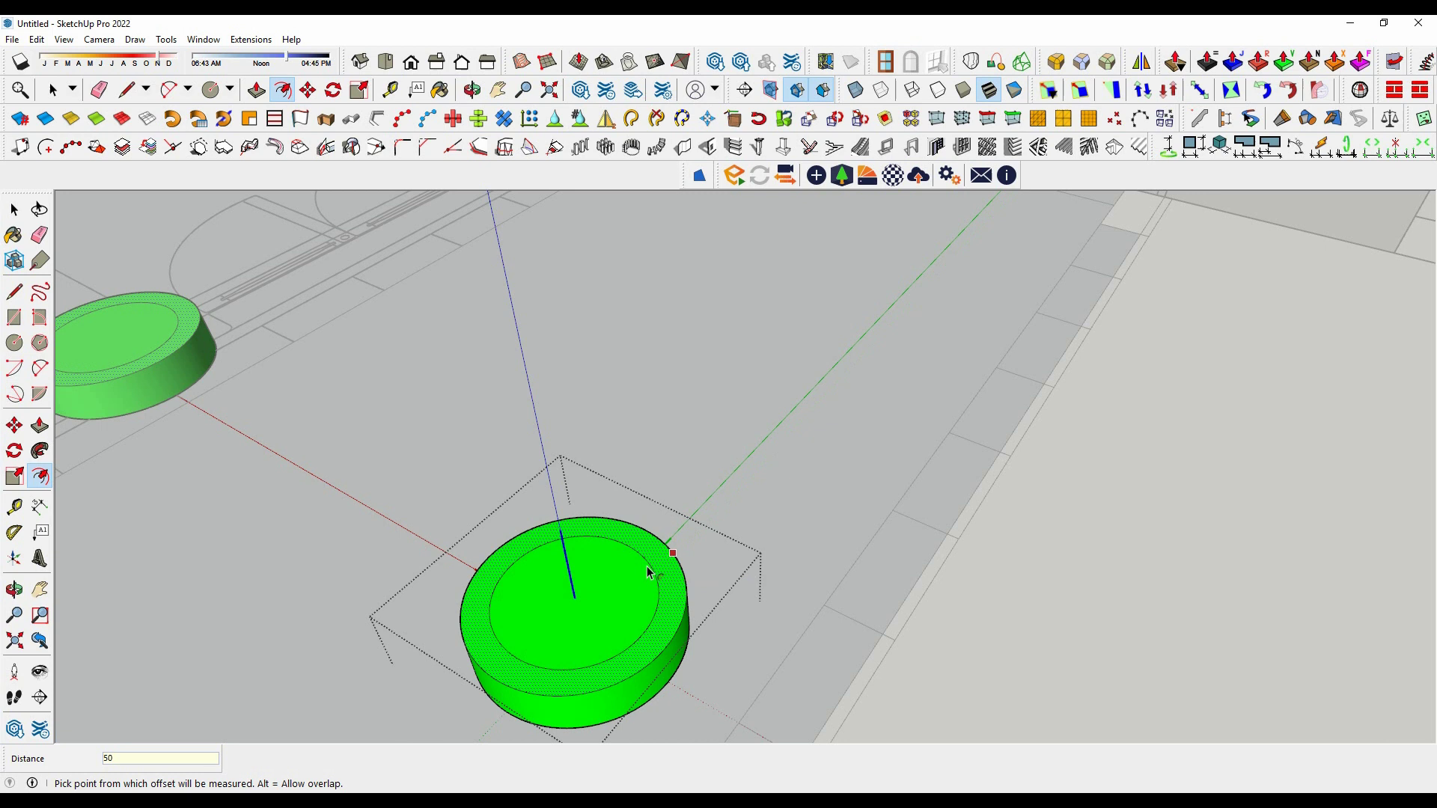
pyautogui.press('space')
pyautogui.scroll(-5, 658, 614)
pyautogui.moveTo(837, 537); pyautogui.dragTo(522, 484, button='middle')
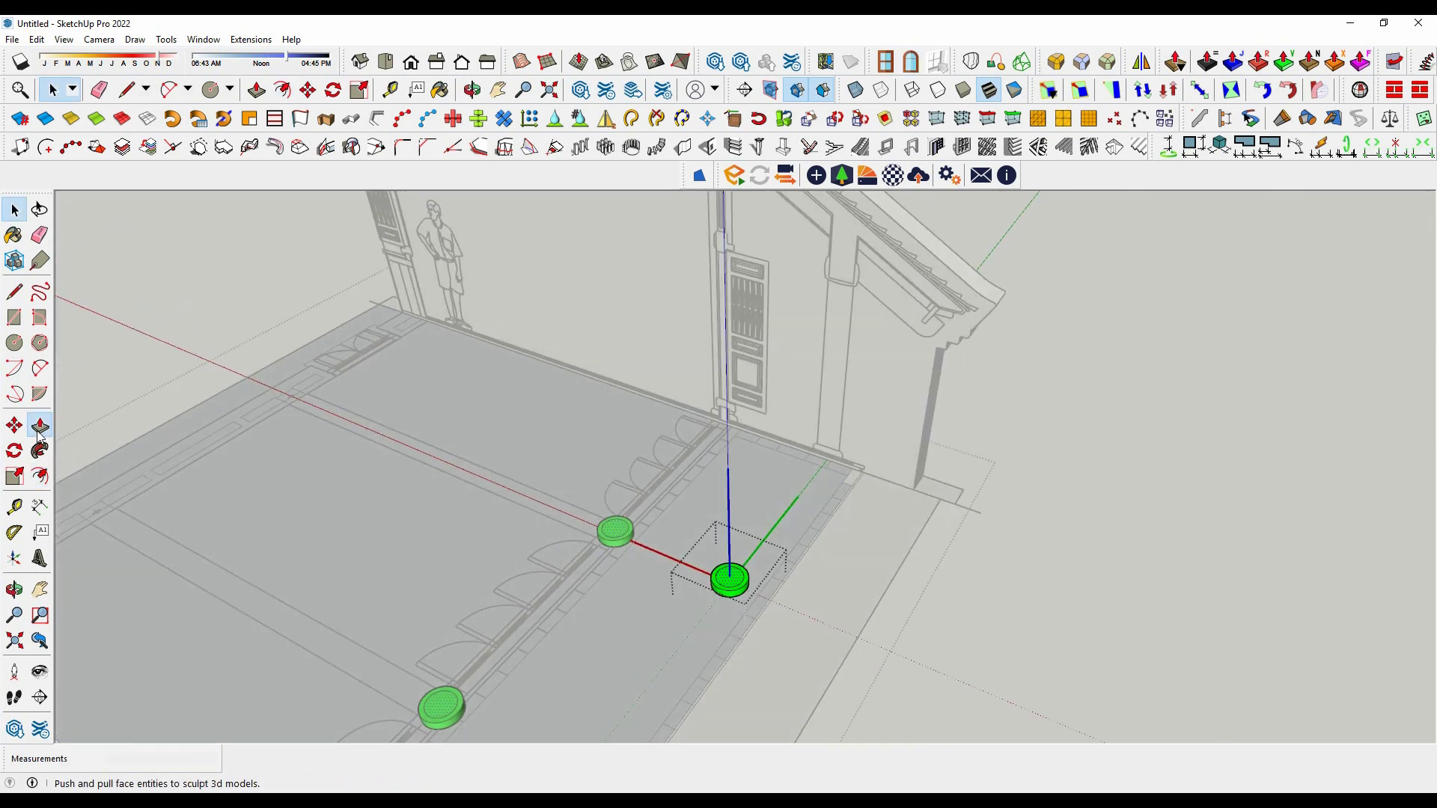
# Push/Pull the inner circle up about 2400 mm into a column shaft.
pyautogui.click(40, 426)
pyautogui.scroll(-1, 831, 537)
pyautogui.click(763, 591)
pyautogui.scroll(2, 867, 315)
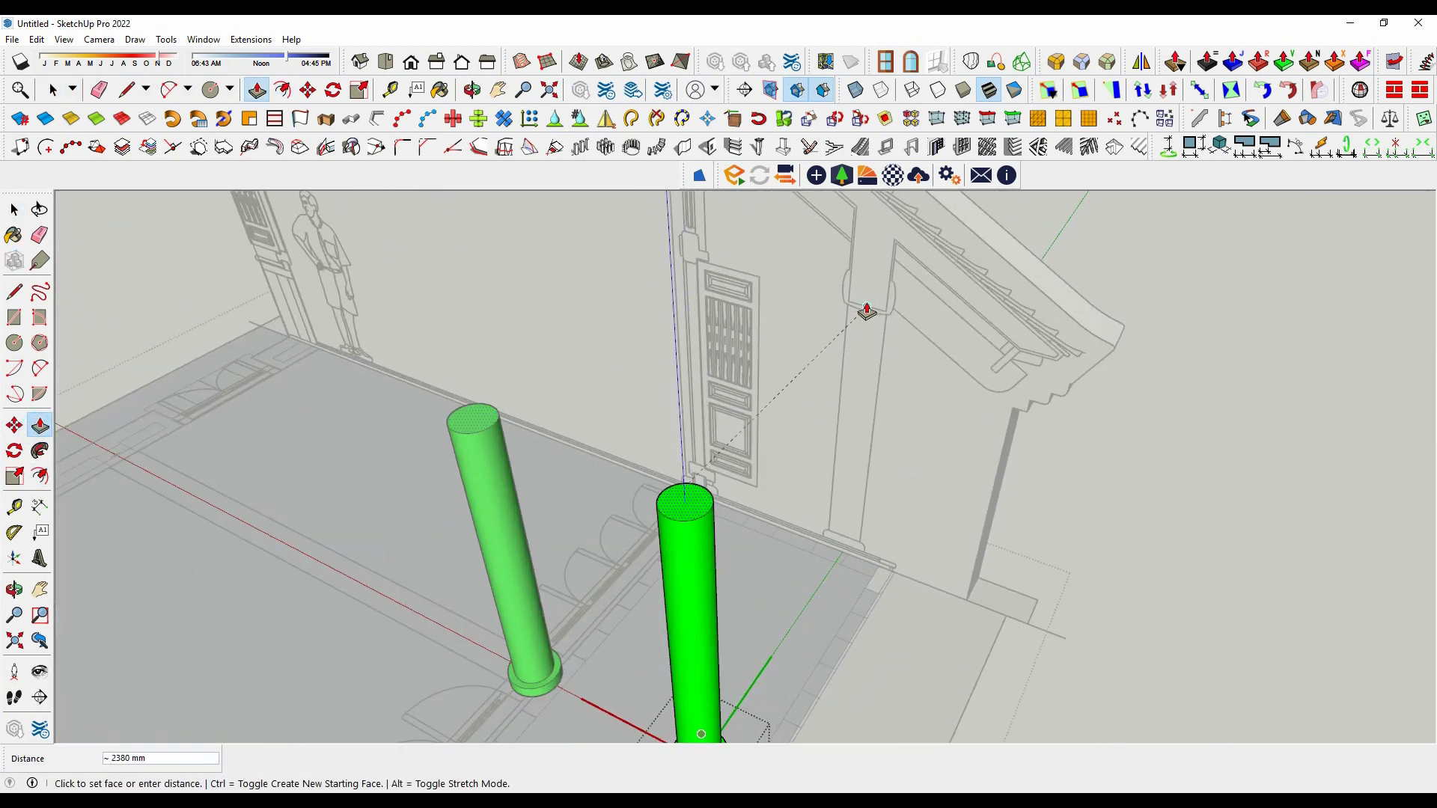
pyautogui.scroll(-2, 823, 292)
pyautogui.scroll(-1, 763, 282)
pyautogui.scroll(3, 911, 407)
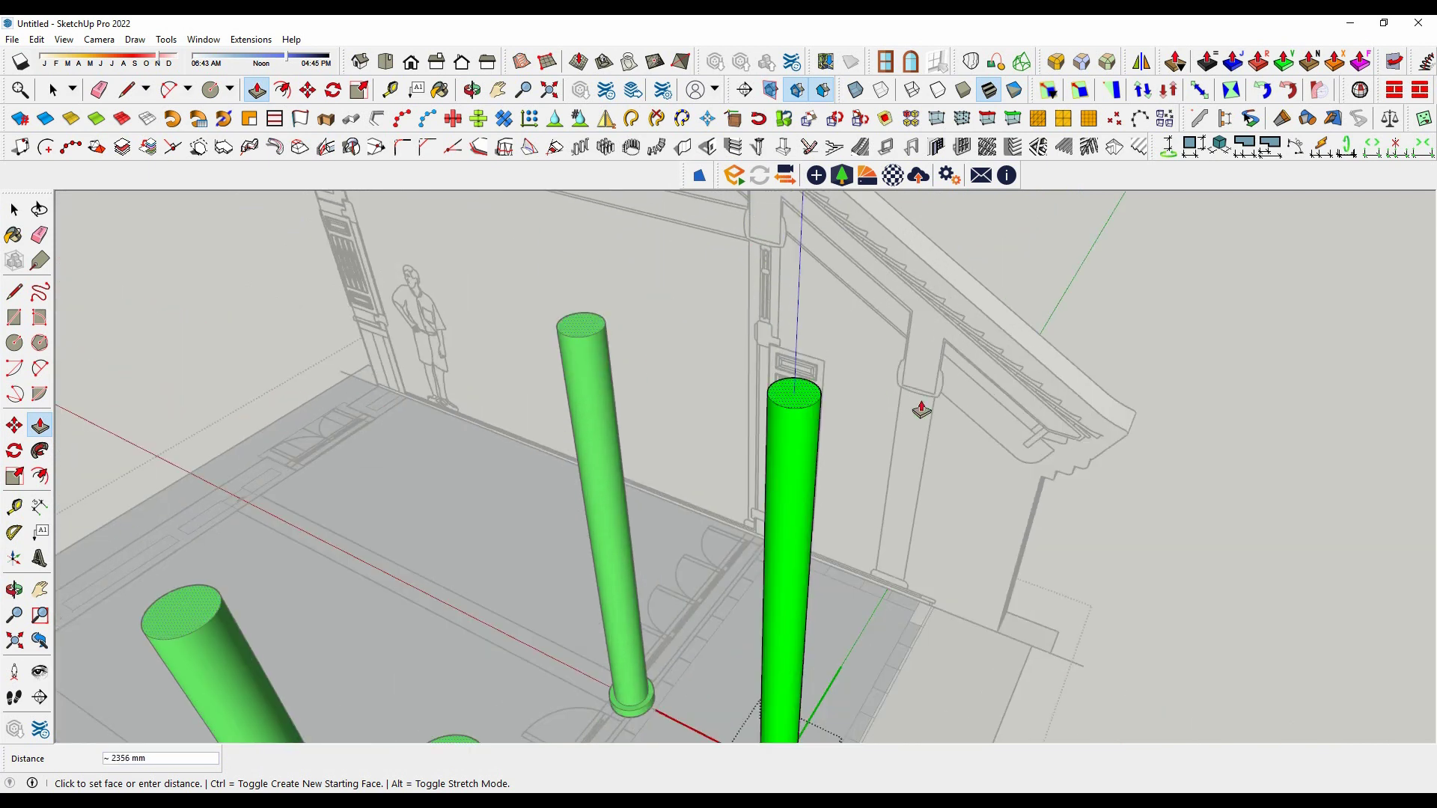
pyautogui.click(777, 258)
pyautogui.scroll(-5, 774, 251)
pyautogui.moveTo(771, 314); pyautogui.dragTo(569, 518, button='middle')
pyautogui.press('space')
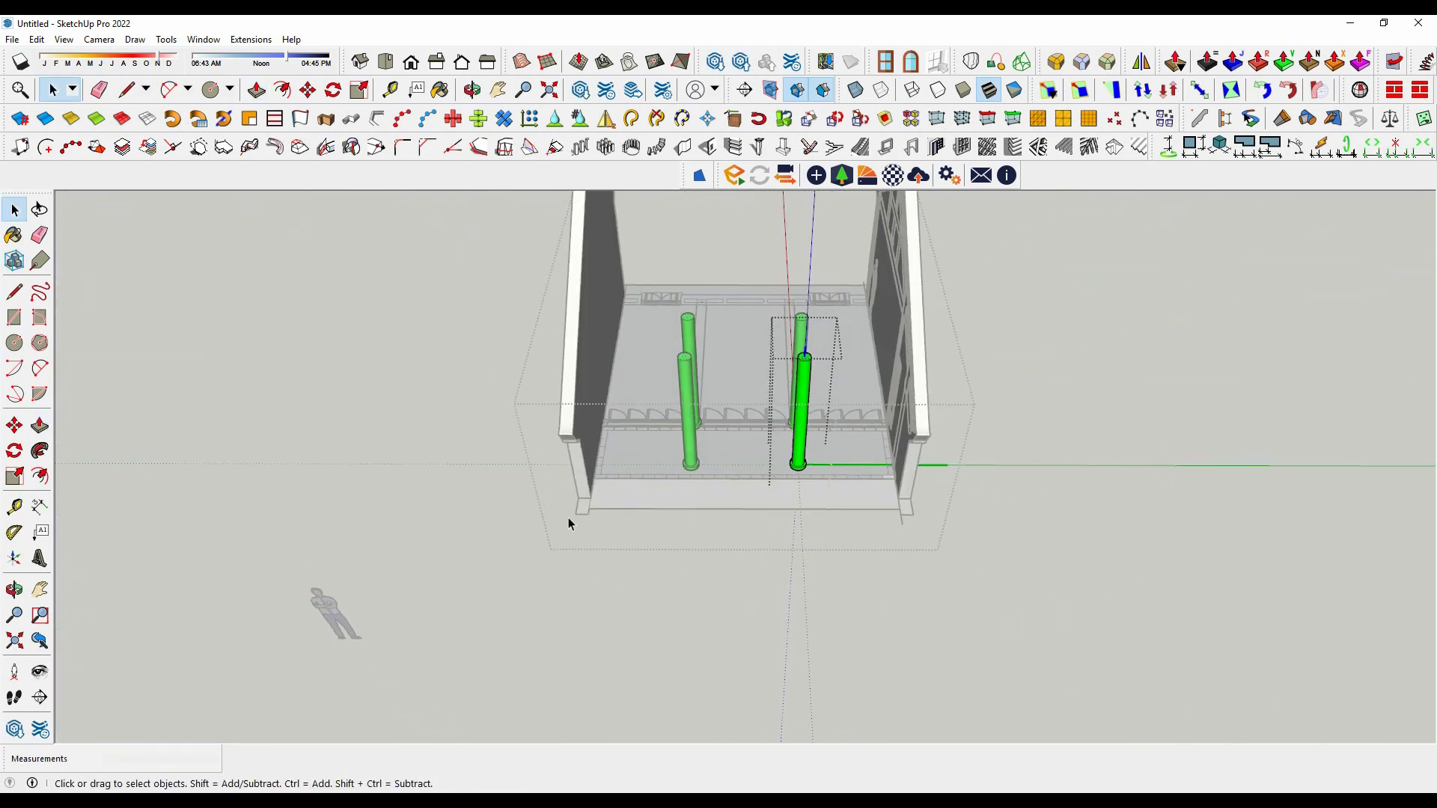
# Select the front-right column and open its group for editing.
pyautogui.scroll(2, 749, 487)
pyautogui.scroll(1, 860, 545)
pyautogui.scroll(3, 823, 531)
pyautogui.click(808, 522)
pyautogui.scroll(1, 808, 523)
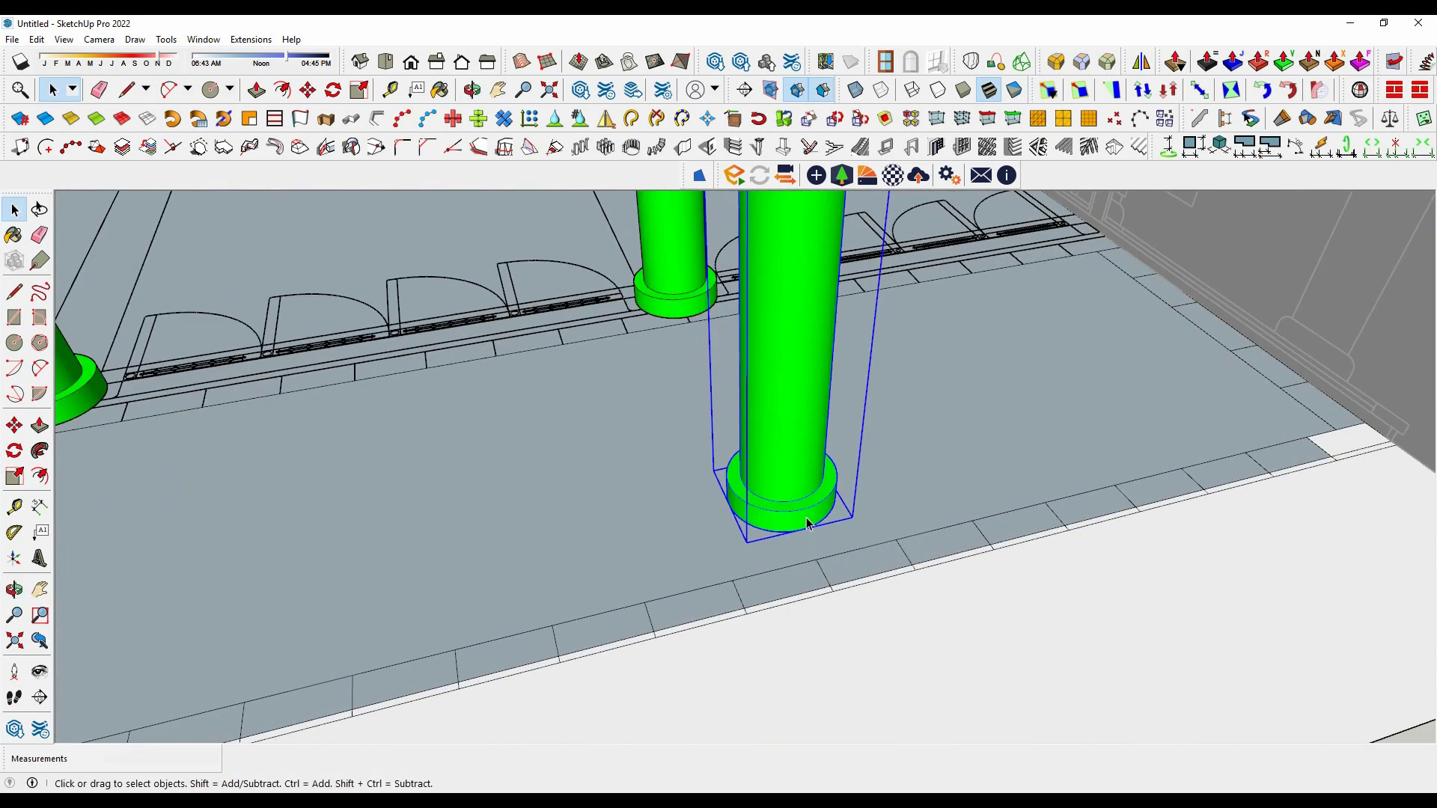
pyautogui.doubleClick(782, 515)
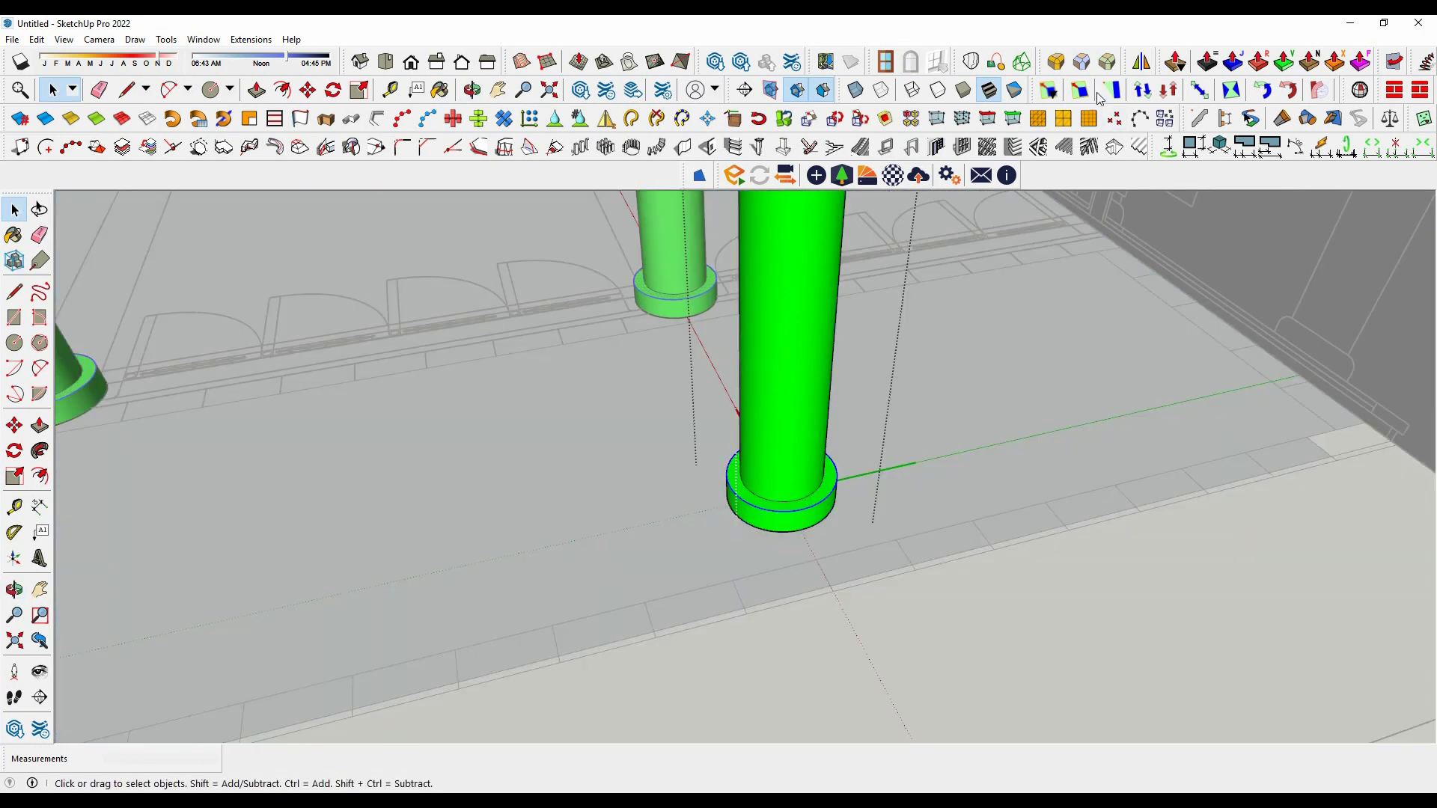
# Run RoundCorner on the base's top edge with a 30 mm offset and generate it.
pyautogui.click(1058, 66)
pyautogui.scroll(3, 823, 516)
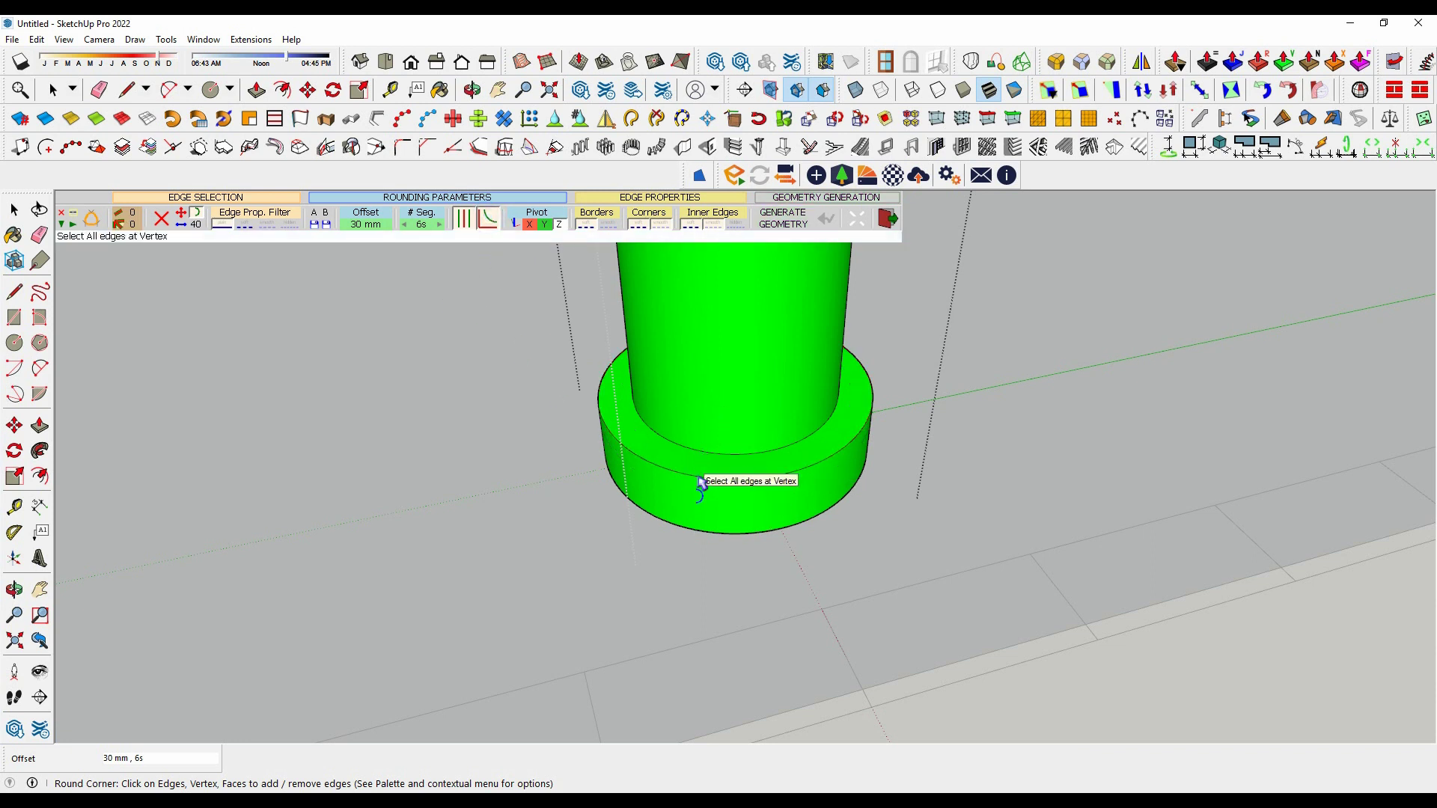
pyautogui.moveTo(693, 524); pyautogui.dragTo(771, 505, button='middle')
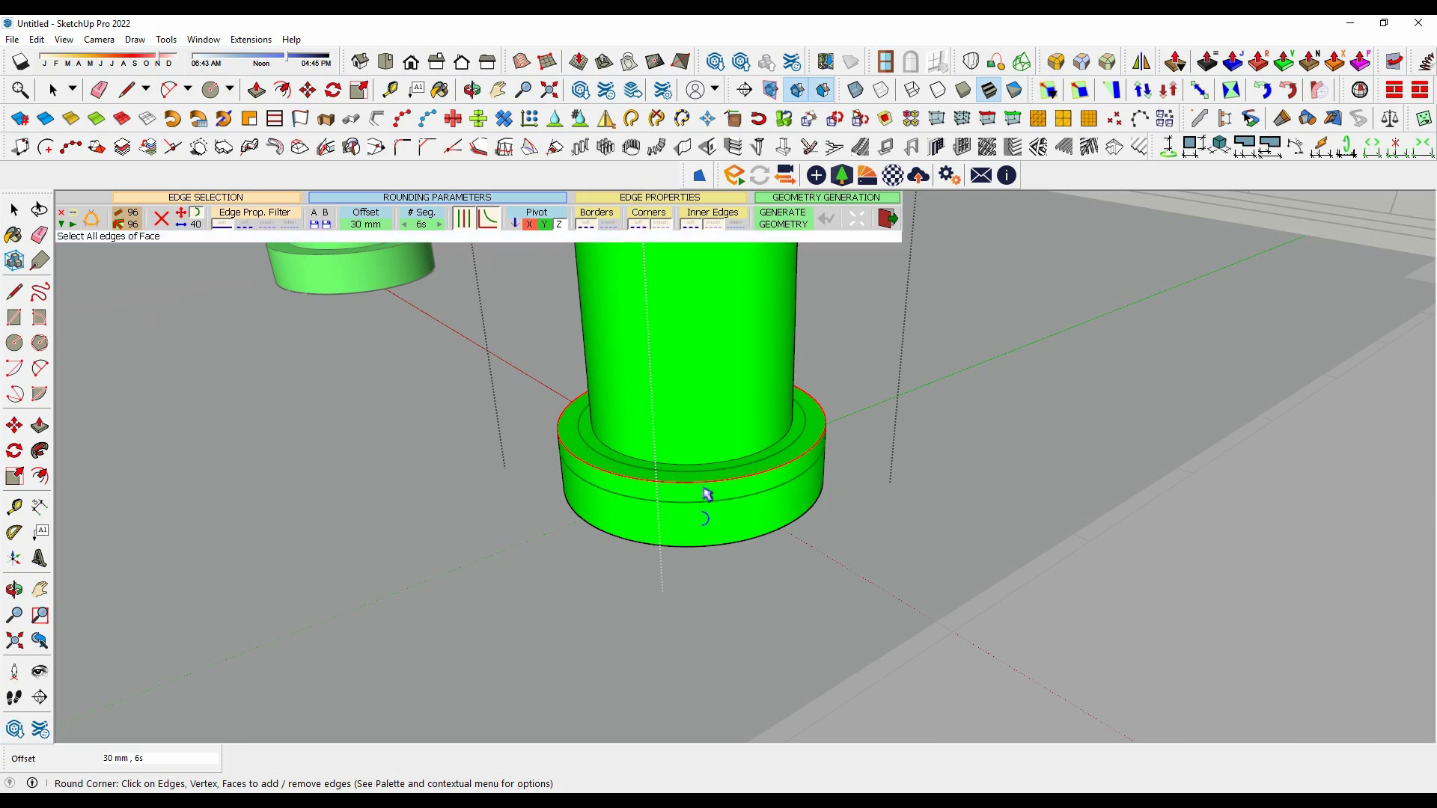
pyautogui.press('space')
pyautogui.moveTo(749, 500)
pyautogui.mouseDown(button='middle')
pyautogui.moveTo(806, 511)
pyautogui.moveTo(783, 457)
pyautogui.mouseUp(button='middle')
pyautogui.click(1056, 61)
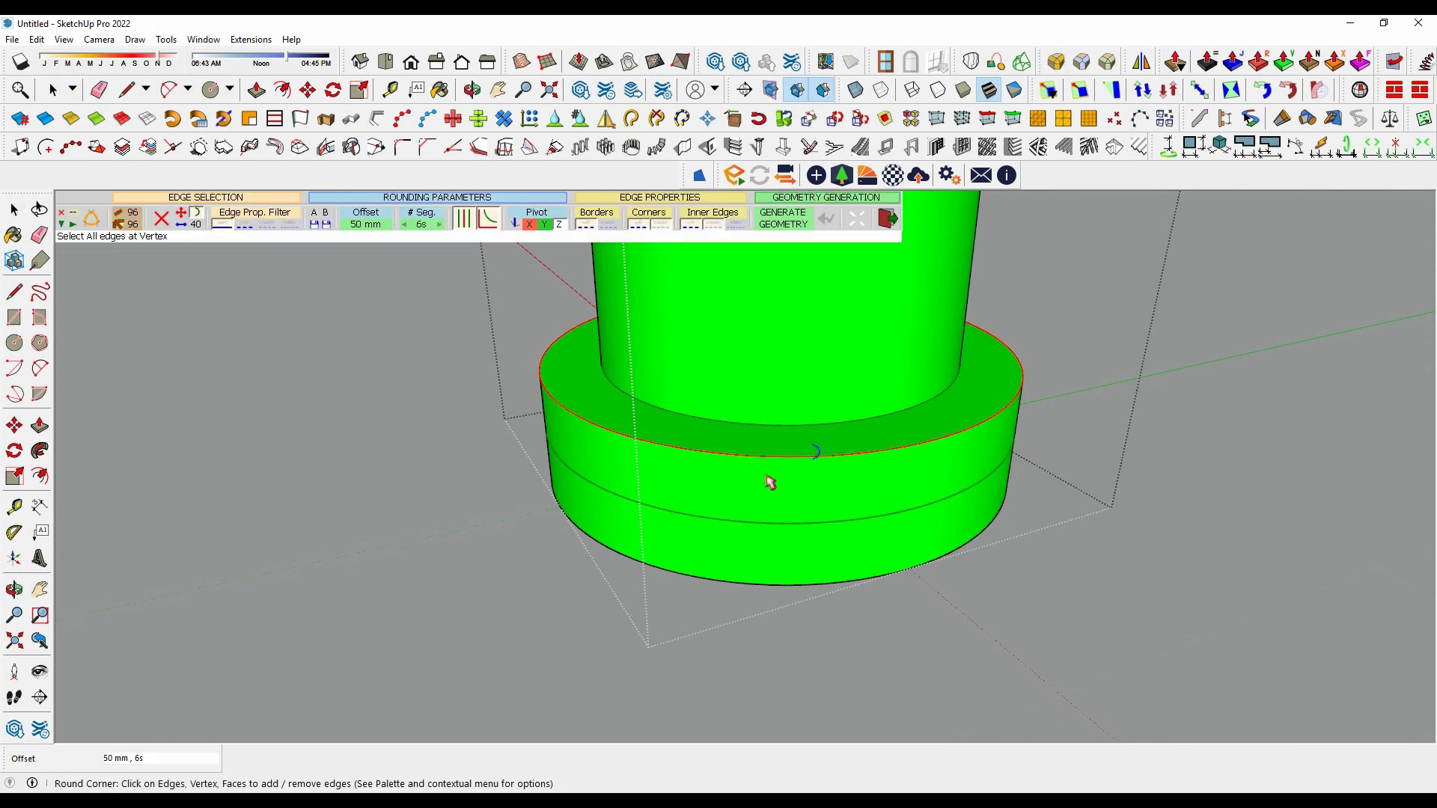
pyautogui.click(365, 225)
pyautogui.write('30')
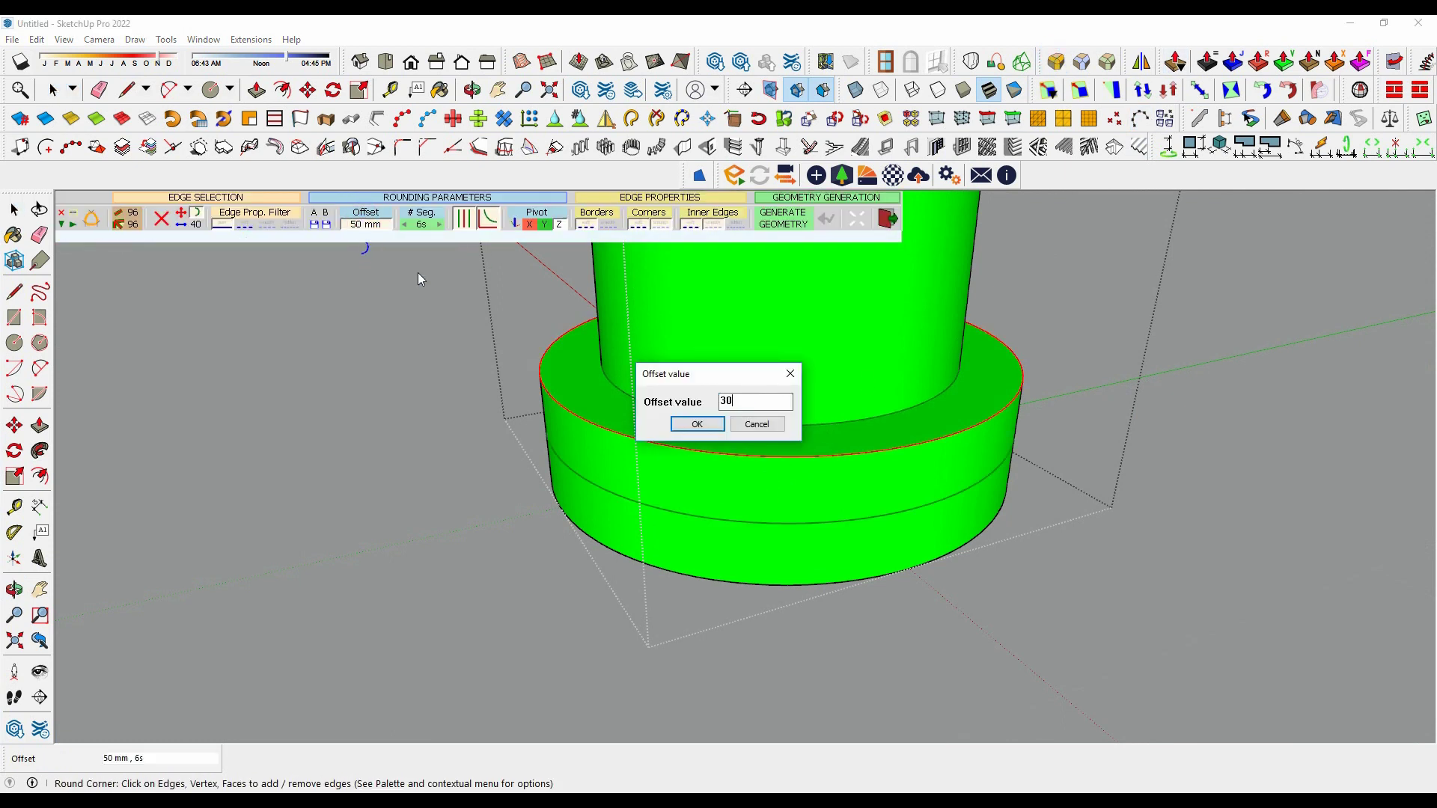
pyautogui.click(717, 426)
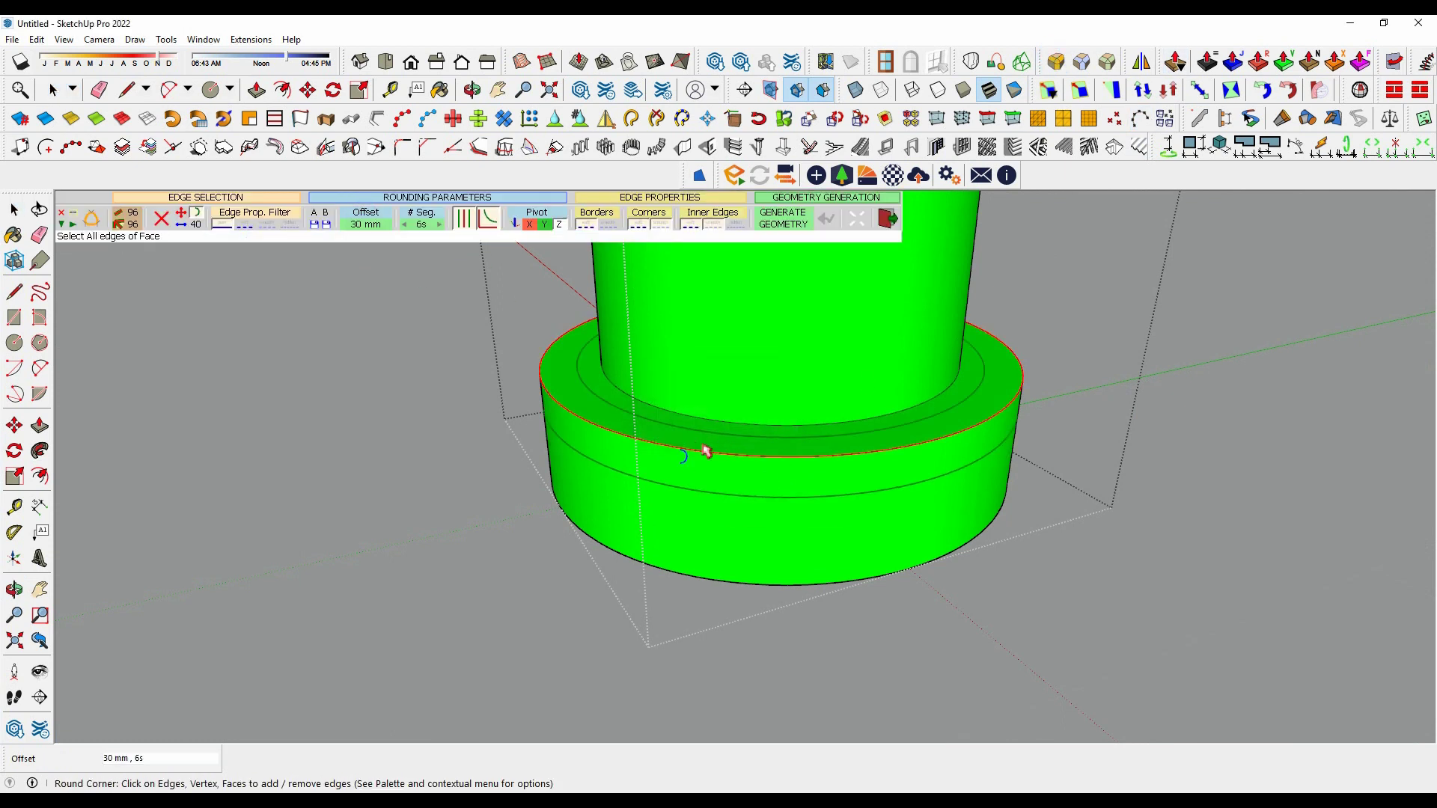
pyautogui.click(792, 232)
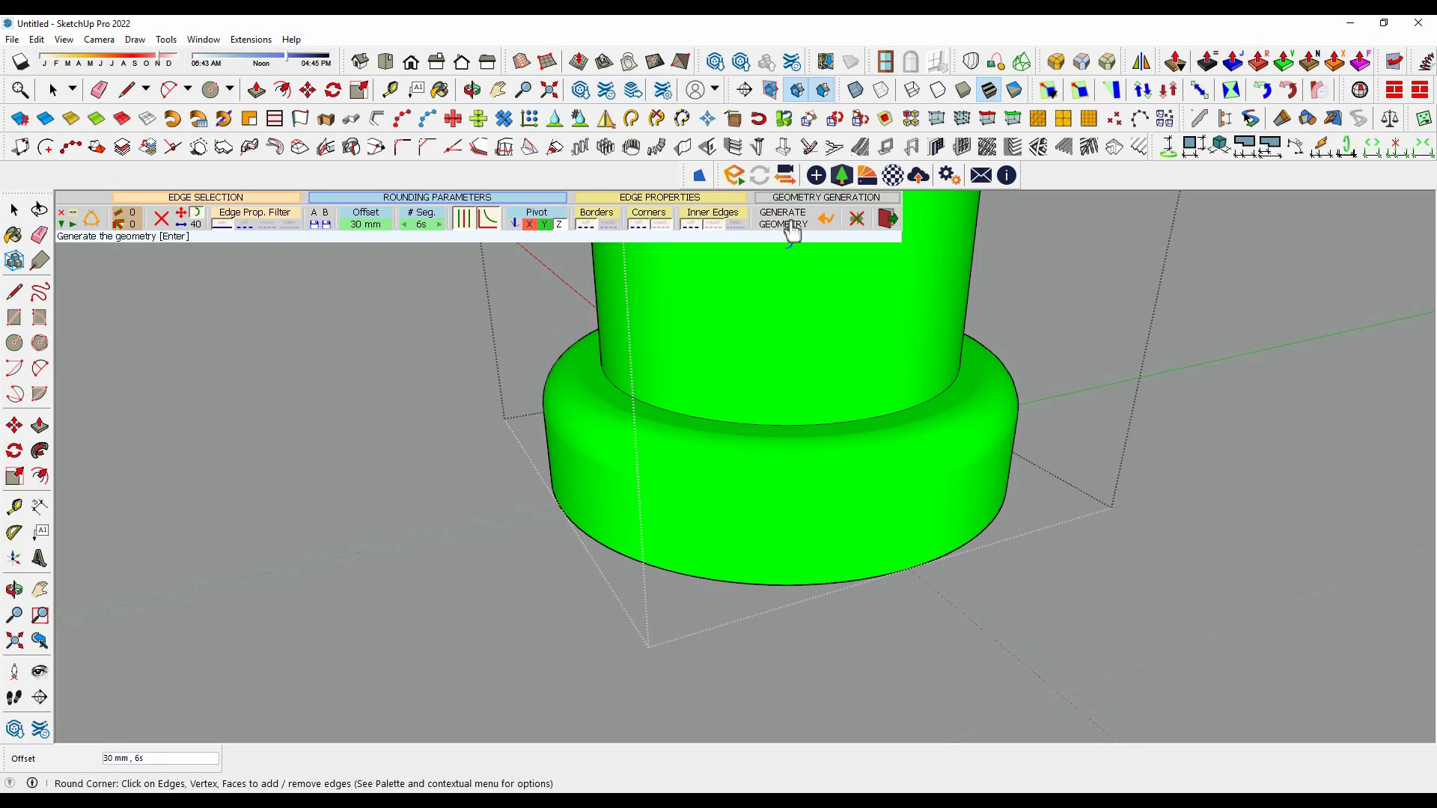
# Regenerate the base's top ring rounding with 10 segments.
pyautogui.click(674, 392)
pyautogui.click(421, 219)
pyautogui.write('10')
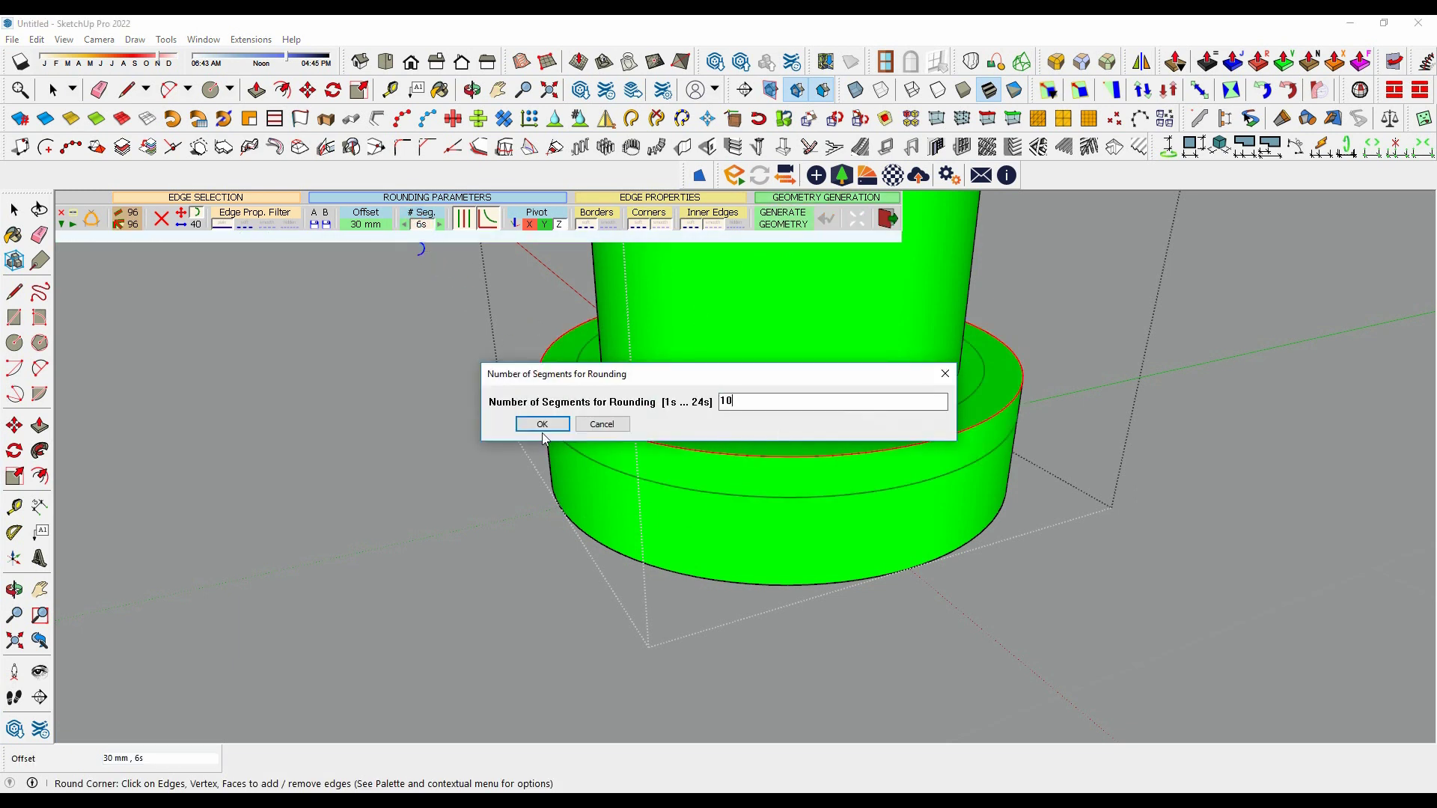
pyautogui.press('Return')
pyautogui.click(788, 234)
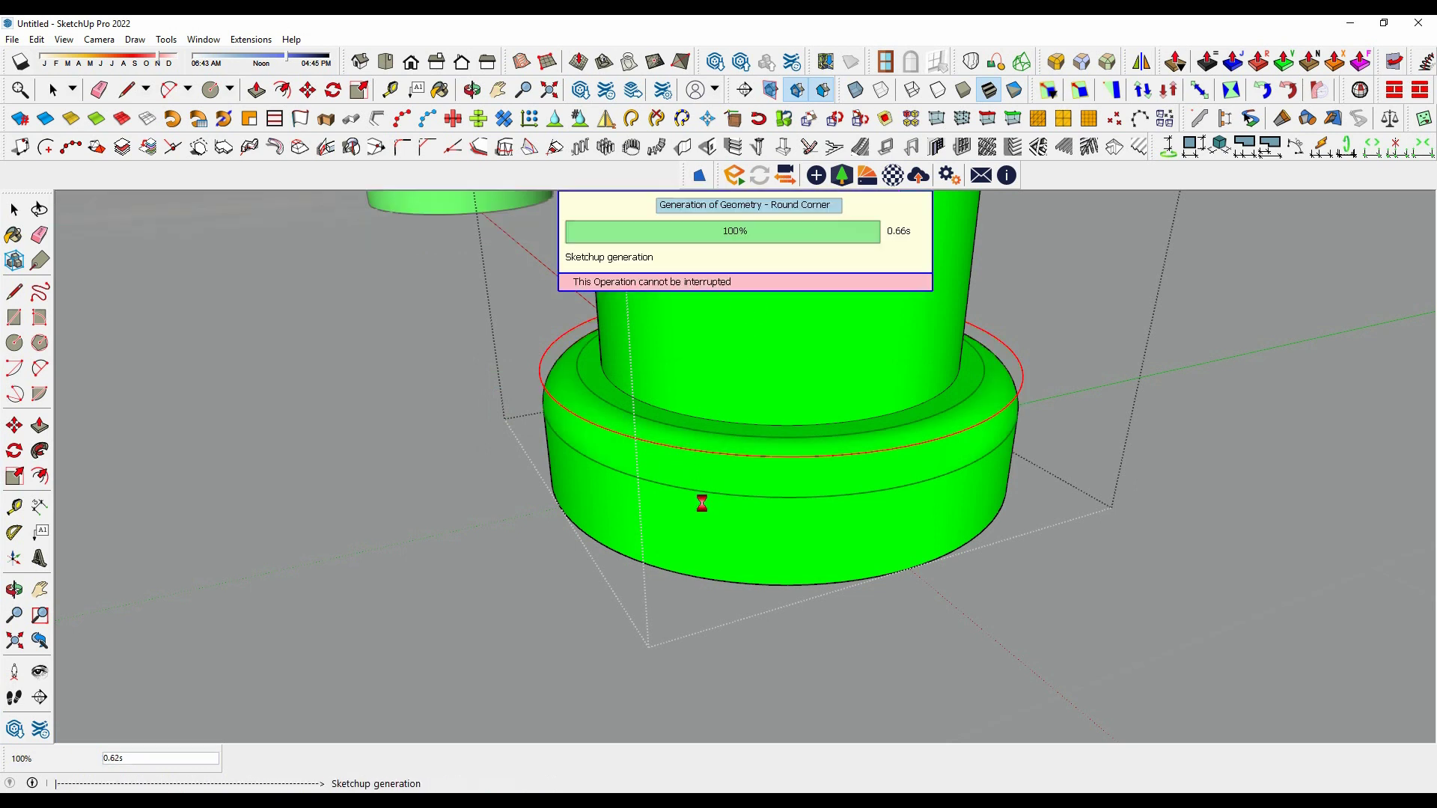
pyautogui.moveTo(755, 466)
pyautogui.mouseDown(button='middle')
pyautogui.moveTo(675, 376)
pyautogui.moveTo(840, 479)
pyautogui.moveTo(655, 494)
pyautogui.mouseUp(button='middle')
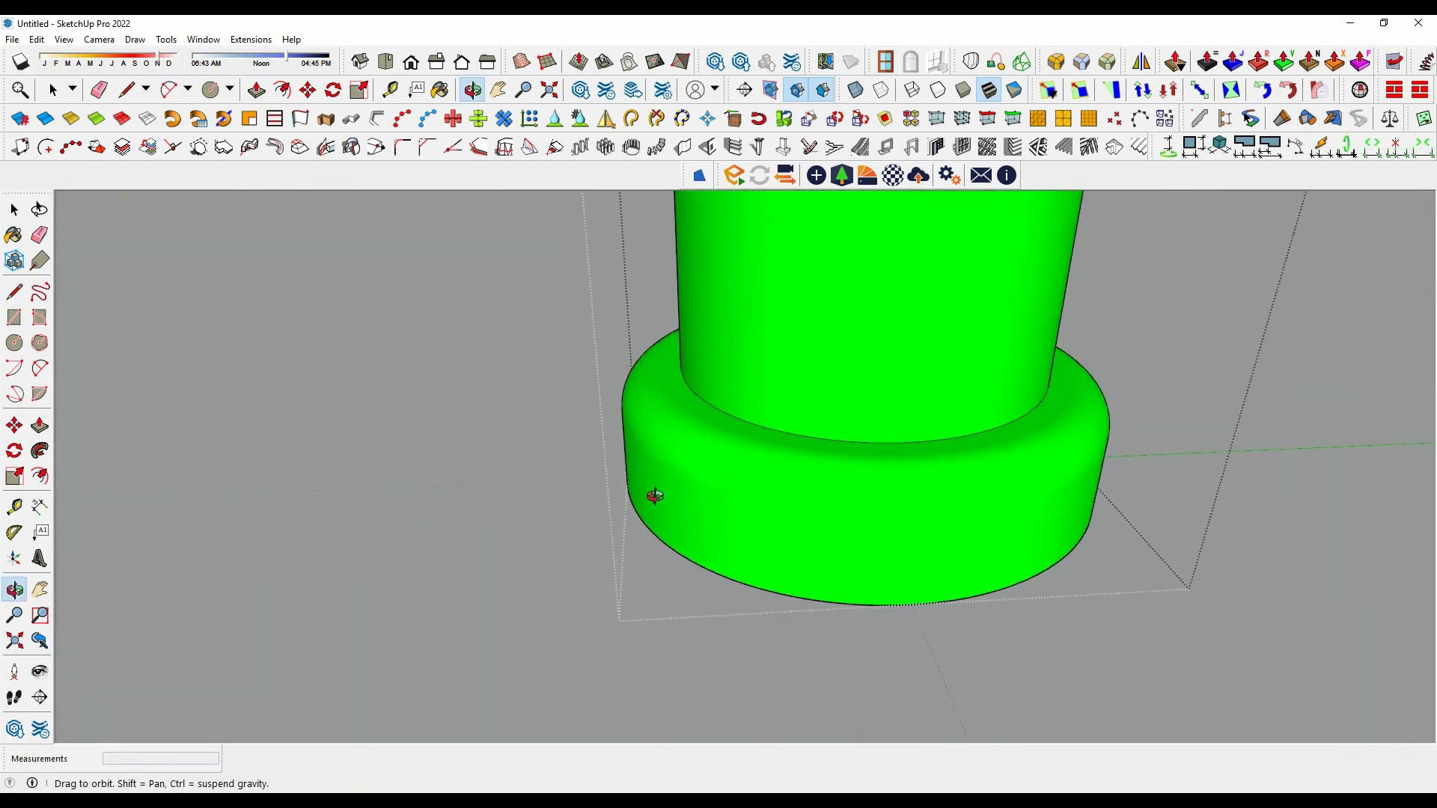
pyautogui.scroll(-3, 539, 513)
pyautogui.scroll(-3, 699, 546)
pyautogui.click(889, 220)
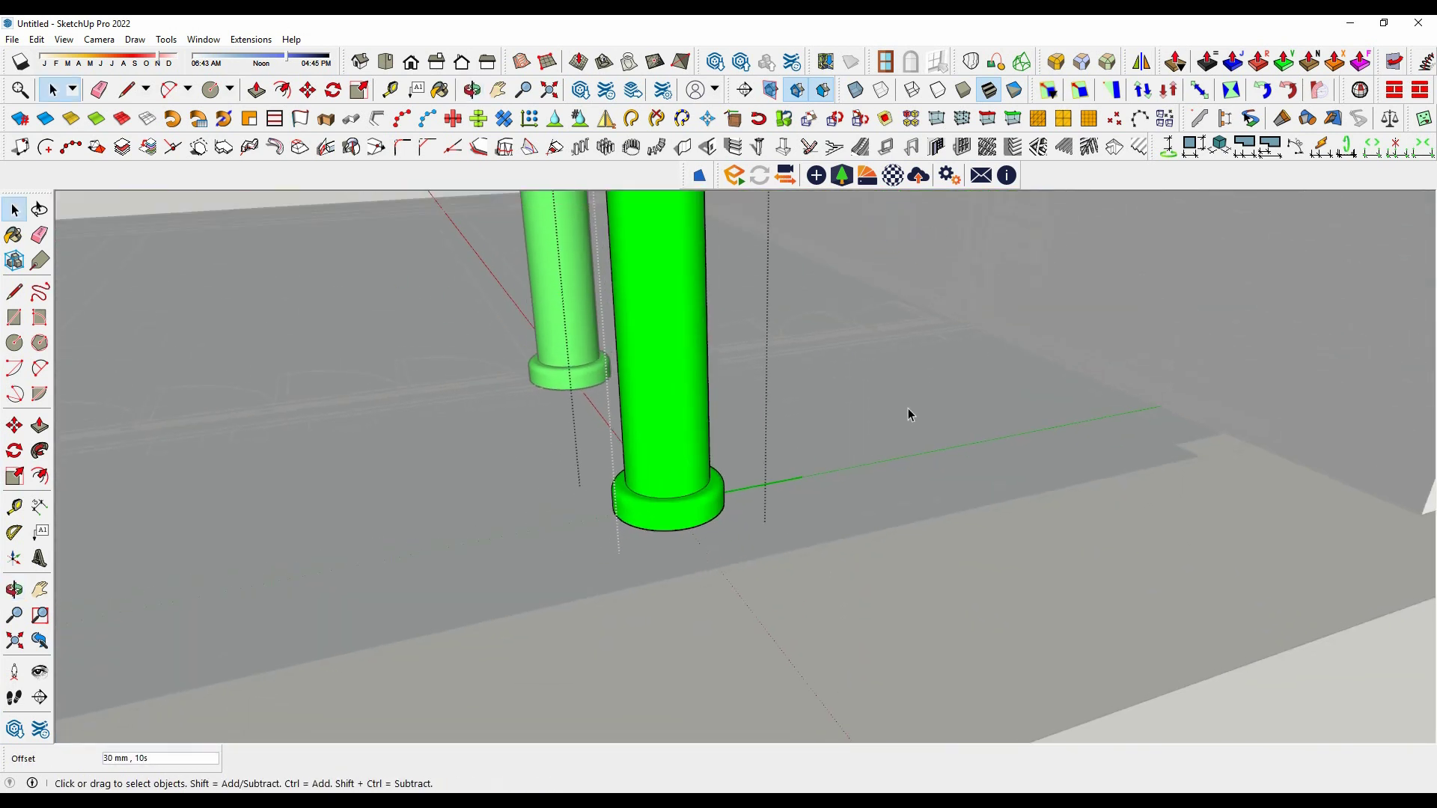
# Turn the view to the green column bases and open the base group for editing.
pyautogui.moveTo(901, 532)
pyautogui.mouseDown(button='middle')
pyautogui.moveTo(641, 469)
pyautogui.moveTo(1077, 599)
pyautogui.mouseUp(button='middle')
pyautogui.scroll(5, 1078, 603)
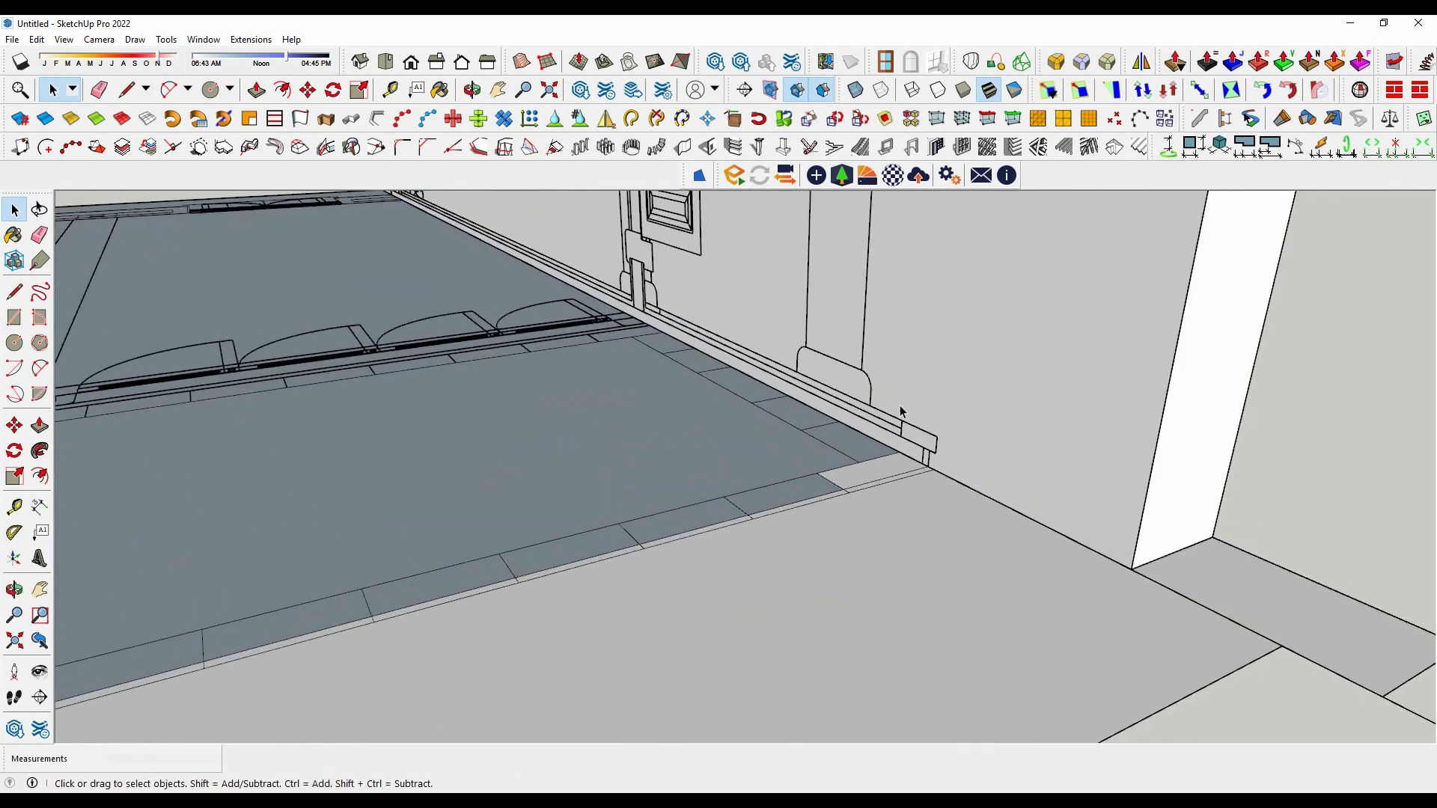
pyautogui.scroll(3, 556, 502)
pyautogui.moveTo(556, 501)
pyautogui.mouseDown(button='middle')
pyautogui.moveTo(465, 458)
pyautogui.moveTo(117, 447)
pyautogui.moveTo(440, 473)
pyautogui.mouseUp(button='middle')
pyautogui.scroll(3, 440, 473)
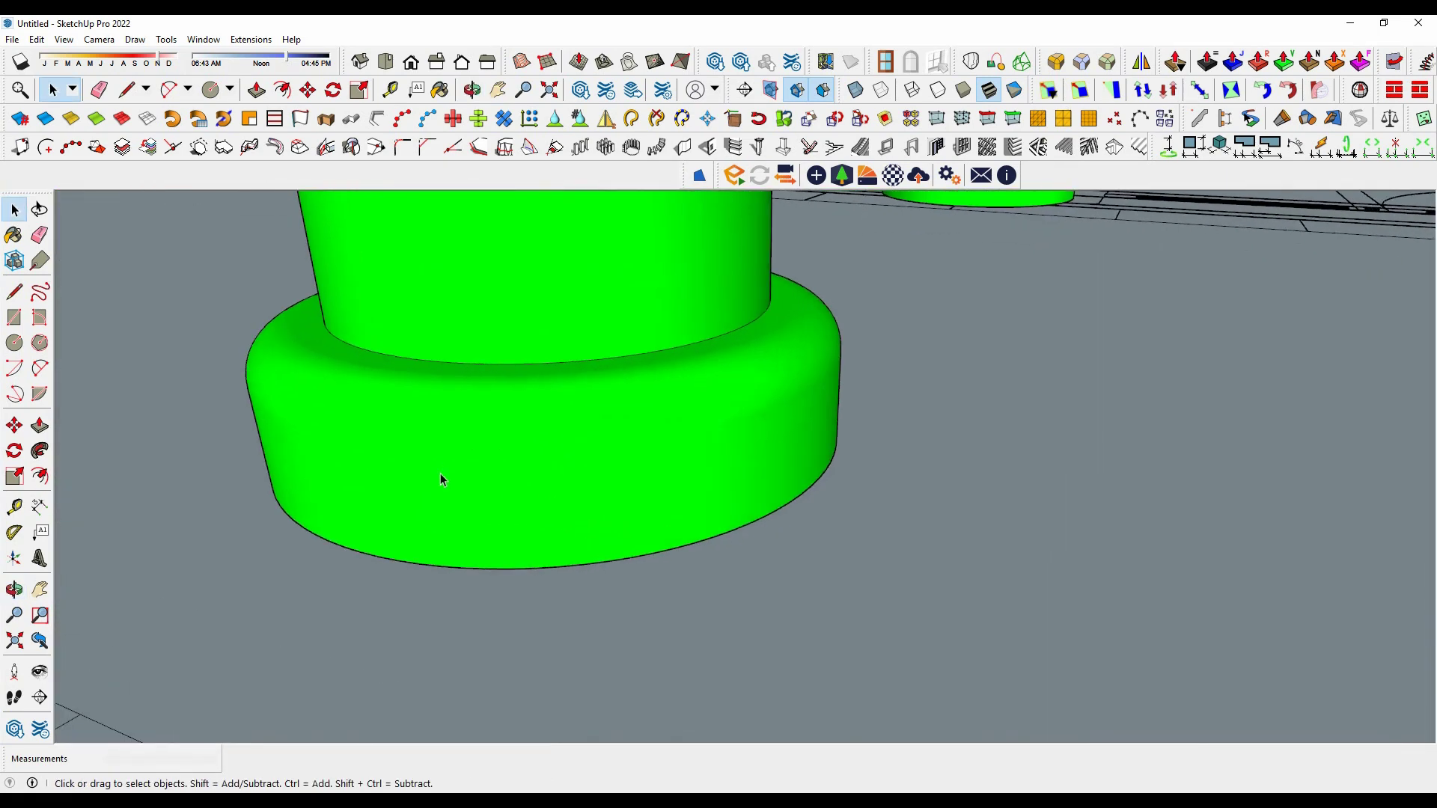
pyautogui.doubleClick(446, 464)
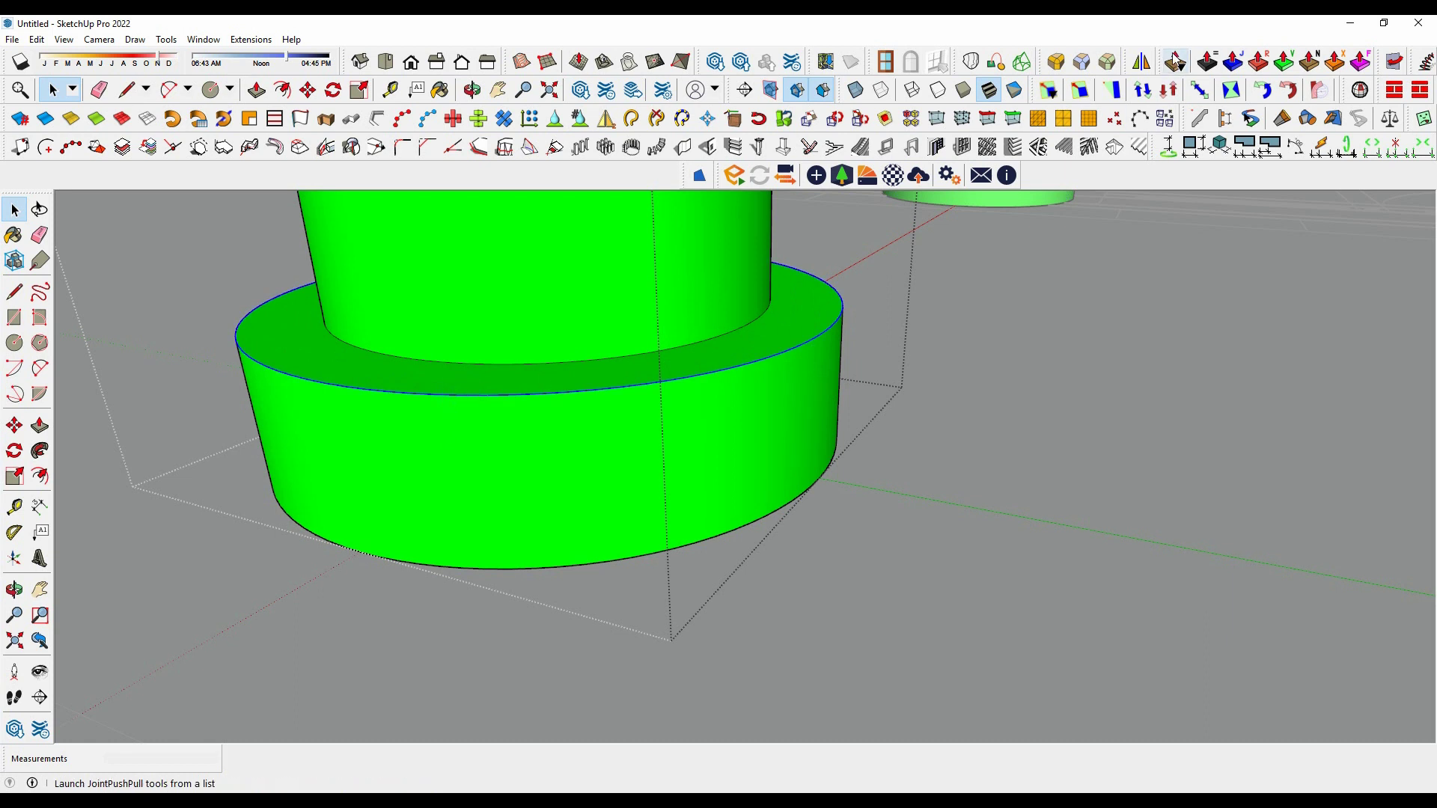
# Round the base's top edge with a 45 mm offset, then view all columns.
pyautogui.click(1056, 60)
pyautogui.click(365, 221)
pyautogui.write('45')
pyautogui.click(698, 424)
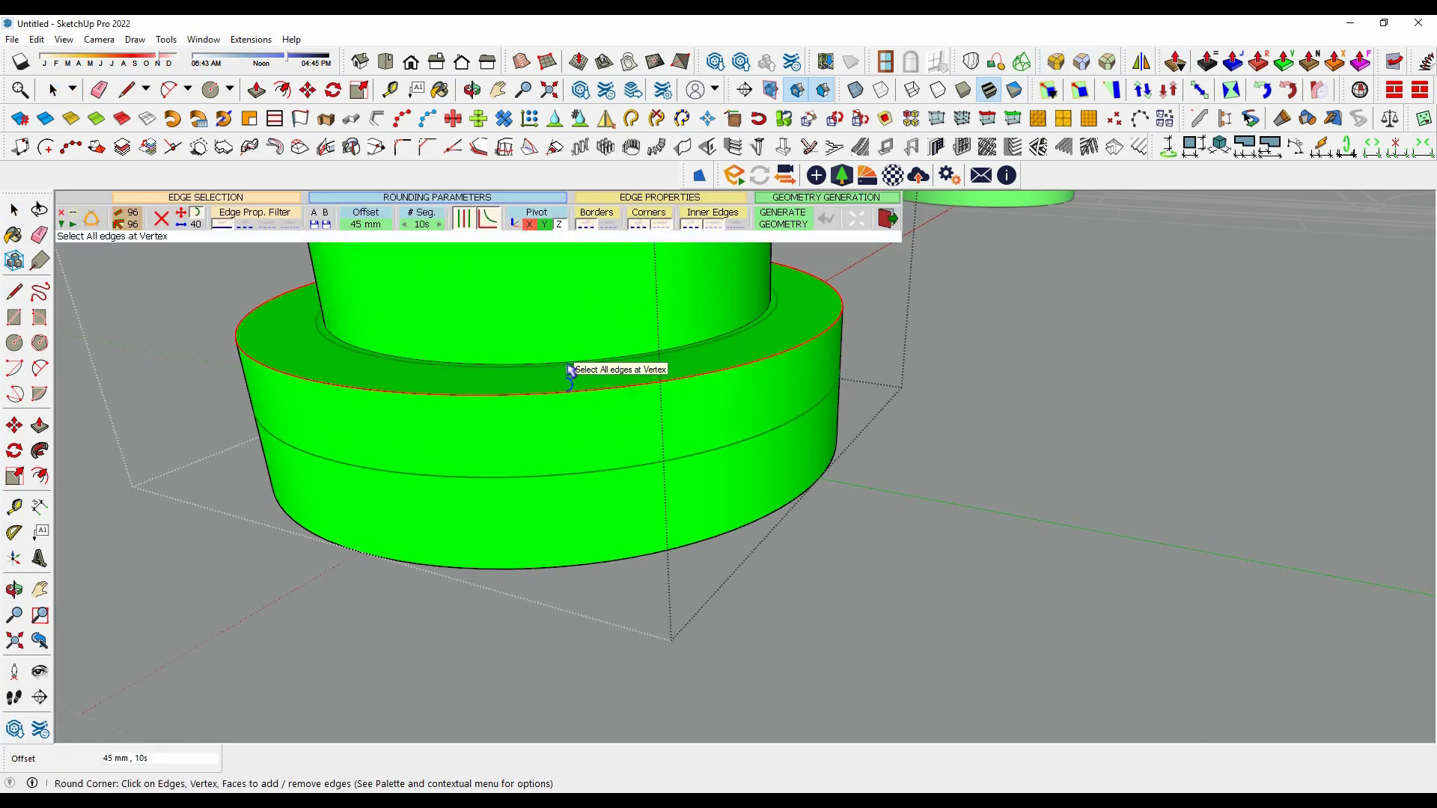
pyautogui.click(775, 217)
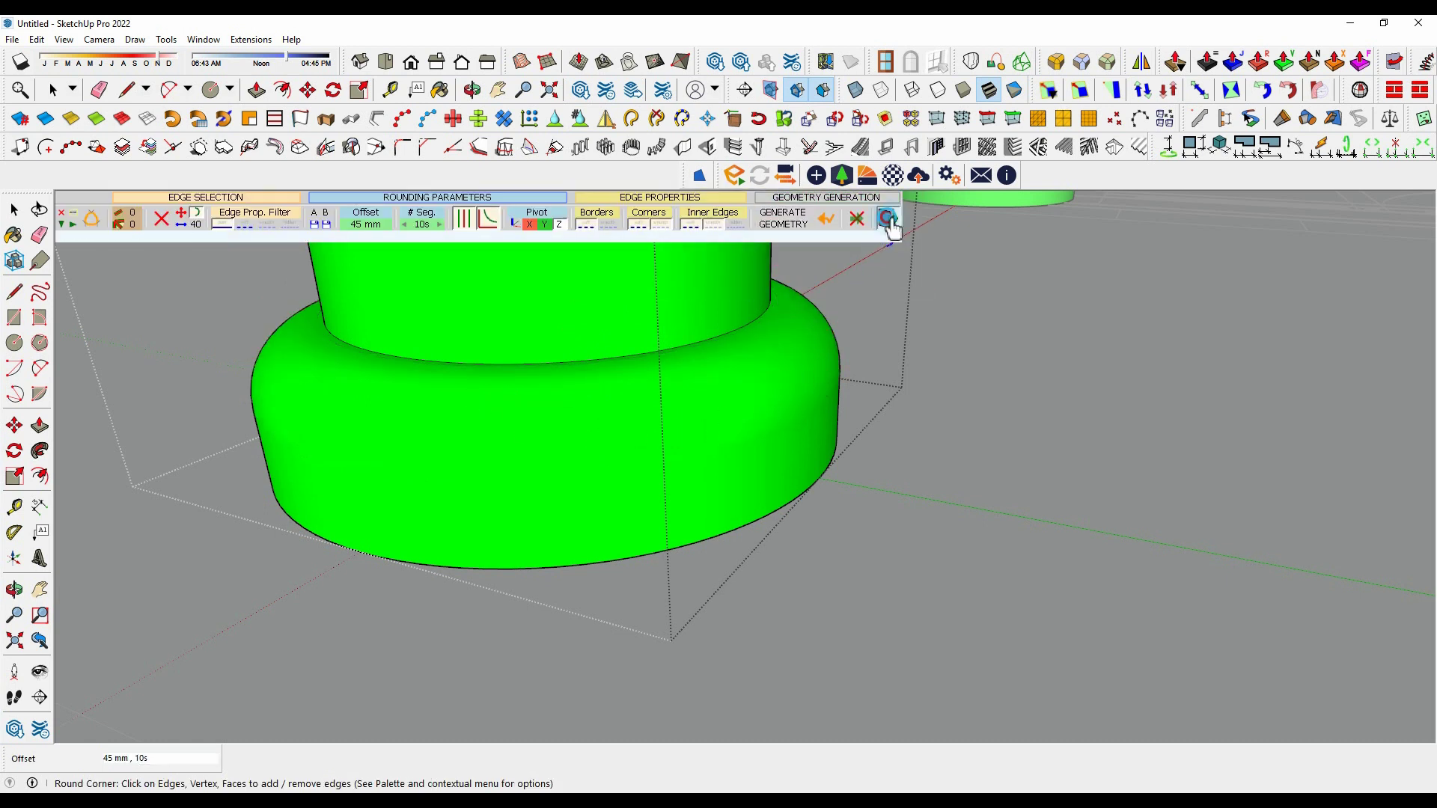
pyautogui.click(888, 218)
pyautogui.scroll(-5, 898, 485)
pyautogui.click(641, 507)
pyautogui.moveTo(642, 507)
pyautogui.mouseDown(button='middle')
pyautogui.moveTo(507, 564)
pyautogui.moveTo(567, 546)
pyautogui.moveTo(687, 571)
pyautogui.moveTo(733, 488)
pyautogui.moveTo(1211, 496)
pyautogui.moveTo(788, 388)
pyautogui.mouseUp(button='middle')
# Inside the room group, explode the right column and make it a component.
pyautogui.scroll(-3, 734, 488)
pyautogui.scroll(-3, 1211, 494)
pyautogui.scroll(3, 787, 389)
pyautogui.click(789, 418)
pyautogui.doubleClick(789, 417)
pyautogui.click(796, 389)
pyautogui.rightClick(796, 393)
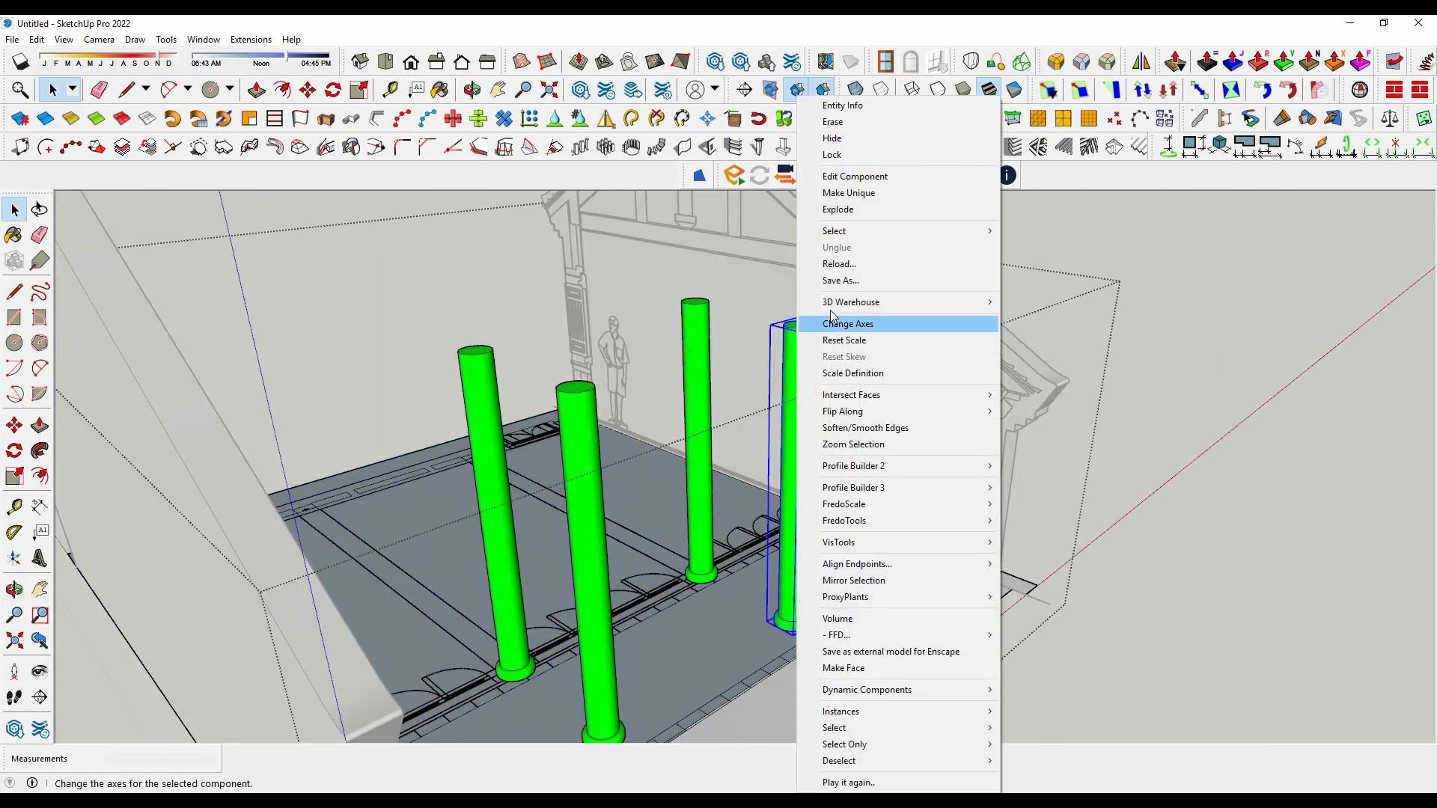
pyautogui.click(838, 209)
pyautogui.rightClick(795, 389)
pyautogui.click(840, 285)
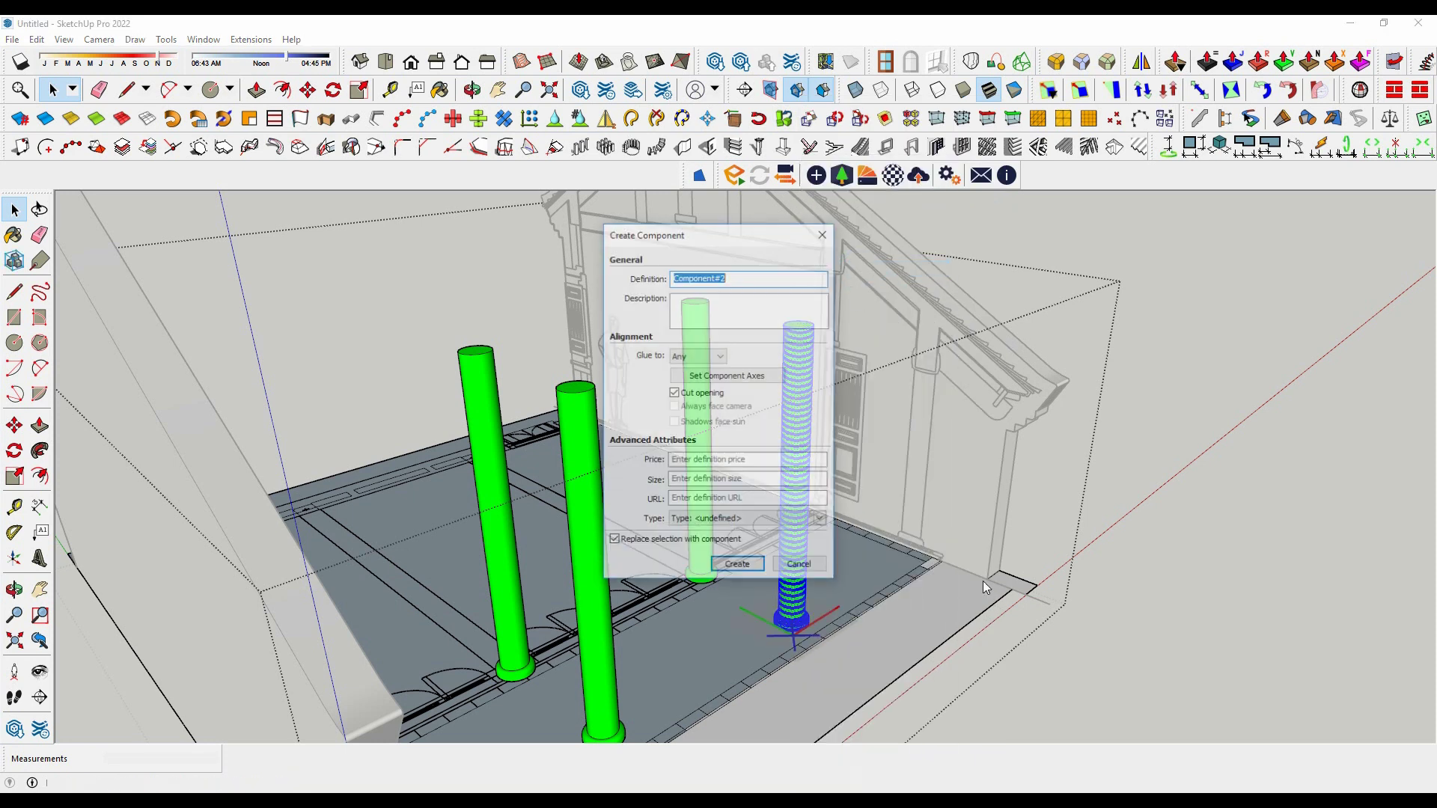
pyautogui.click(738, 566)
# Copy the right column component to a new position on the left.
pyautogui.scroll(-3, 737, 566)
pyautogui.scroll(3, 671, 582)
pyautogui.scroll(2, 670, 582)
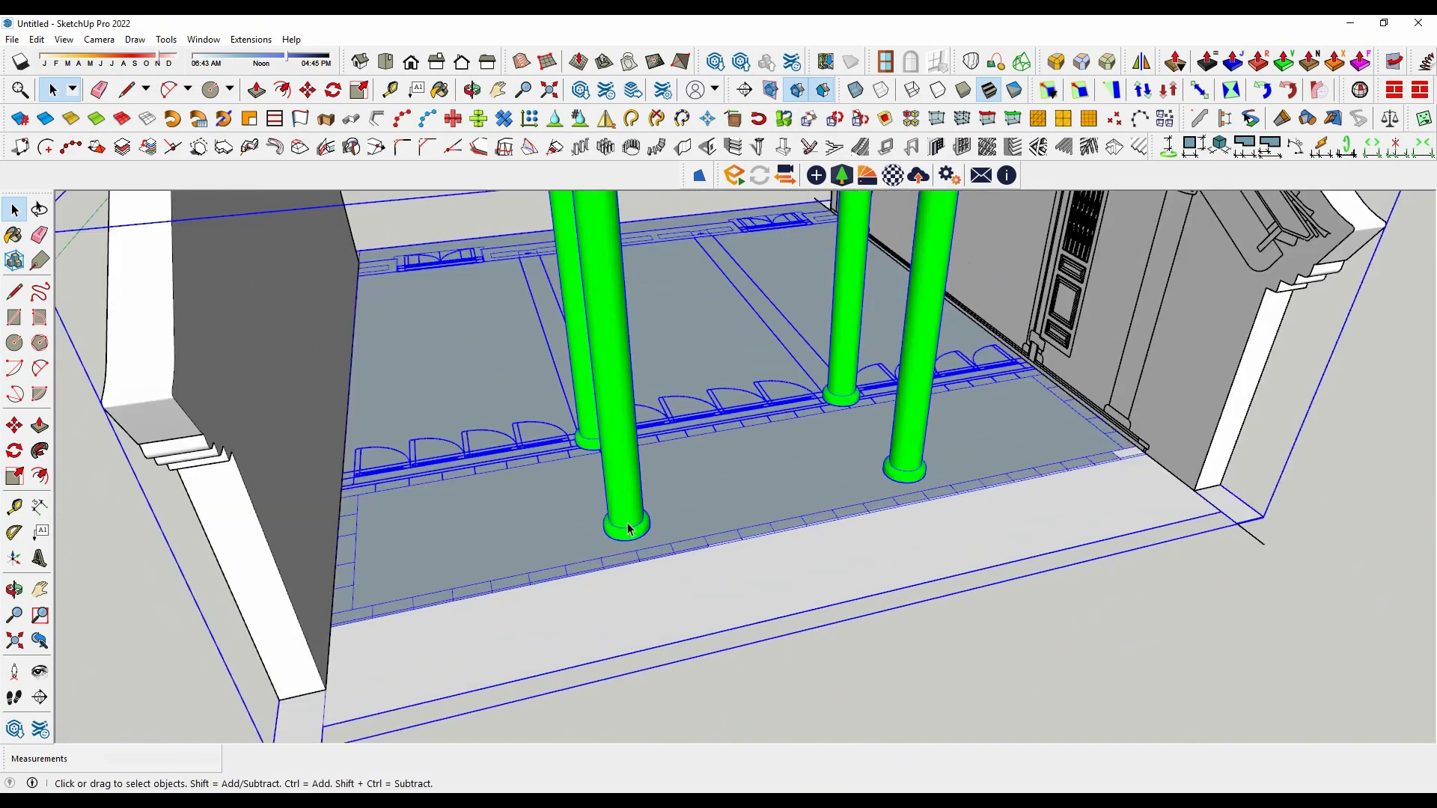
pyautogui.scroll(2, 646, 514)
pyautogui.click(898, 477)
pyautogui.scroll(-2, 834, 571)
pyautogui.scroll(3, 950, 560)
pyautogui.press('m')
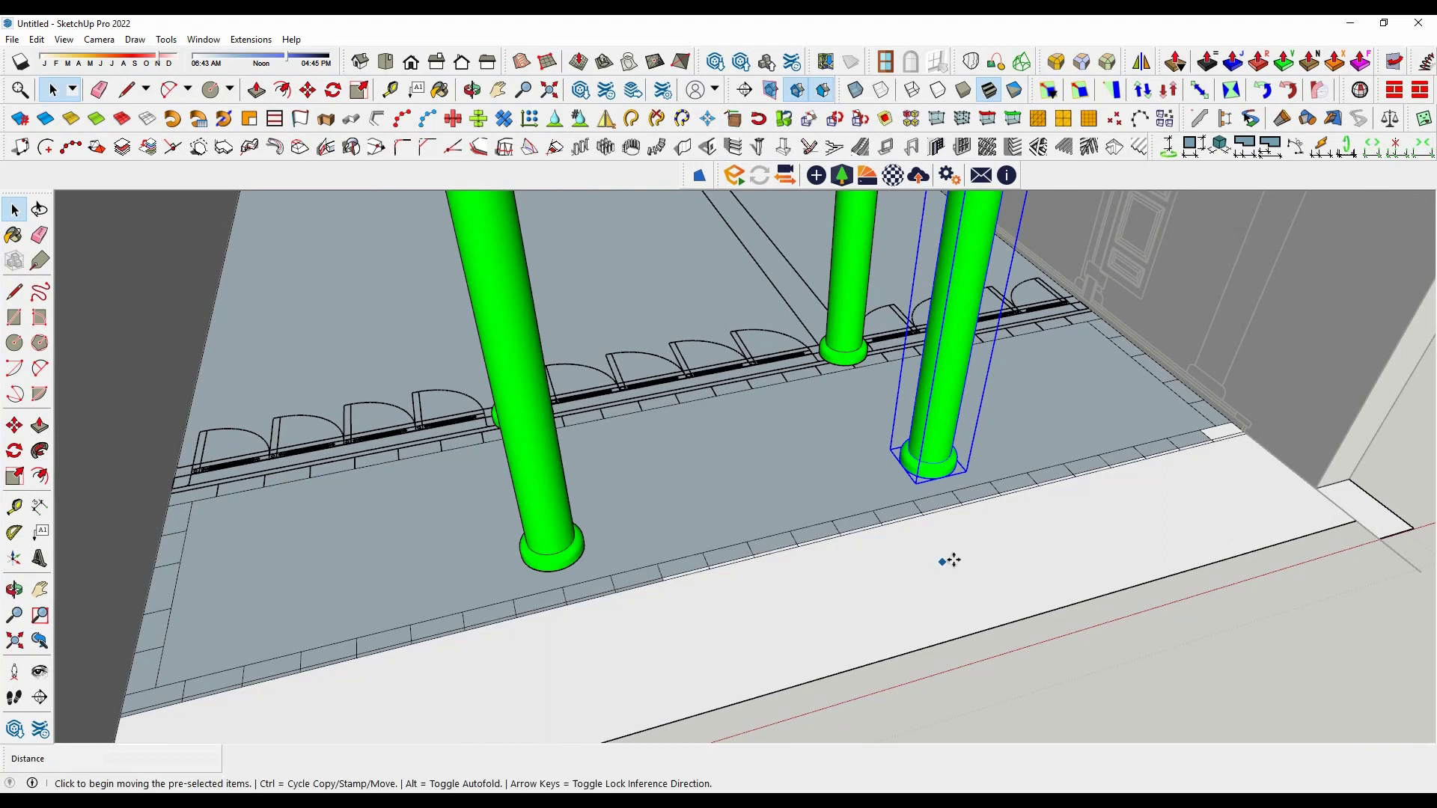
pyautogui.click(964, 507)
pyautogui.press('ctrl')
pyautogui.click(565, 608)
pyautogui.scroll(-3, 620, 643)
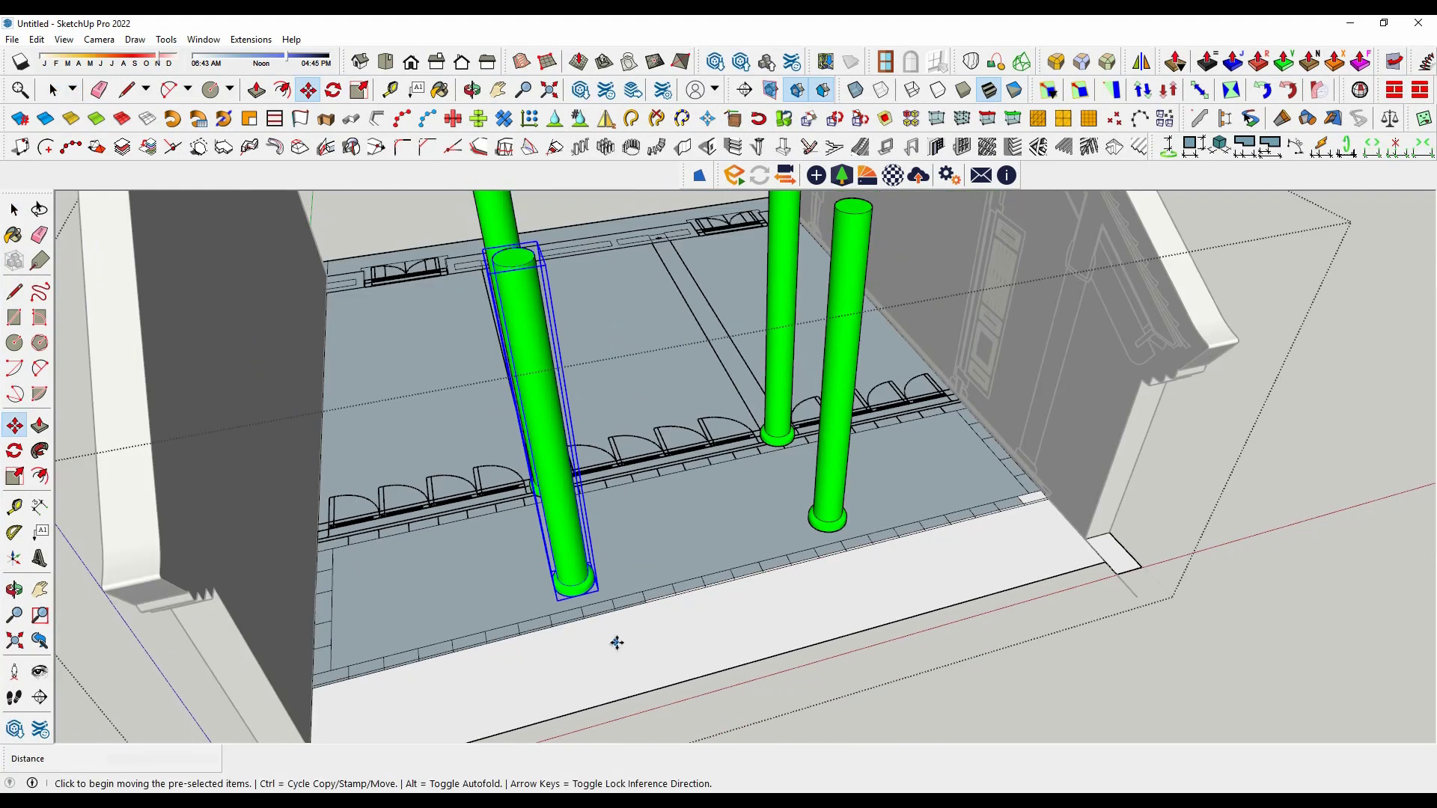
pyautogui.scroll(2, 628, 644)
pyautogui.press('space')
# Push/Pull the right column's top face upward to make it taller.
pyautogui.scroll(2, 776, 355)
pyautogui.click(793, 354)
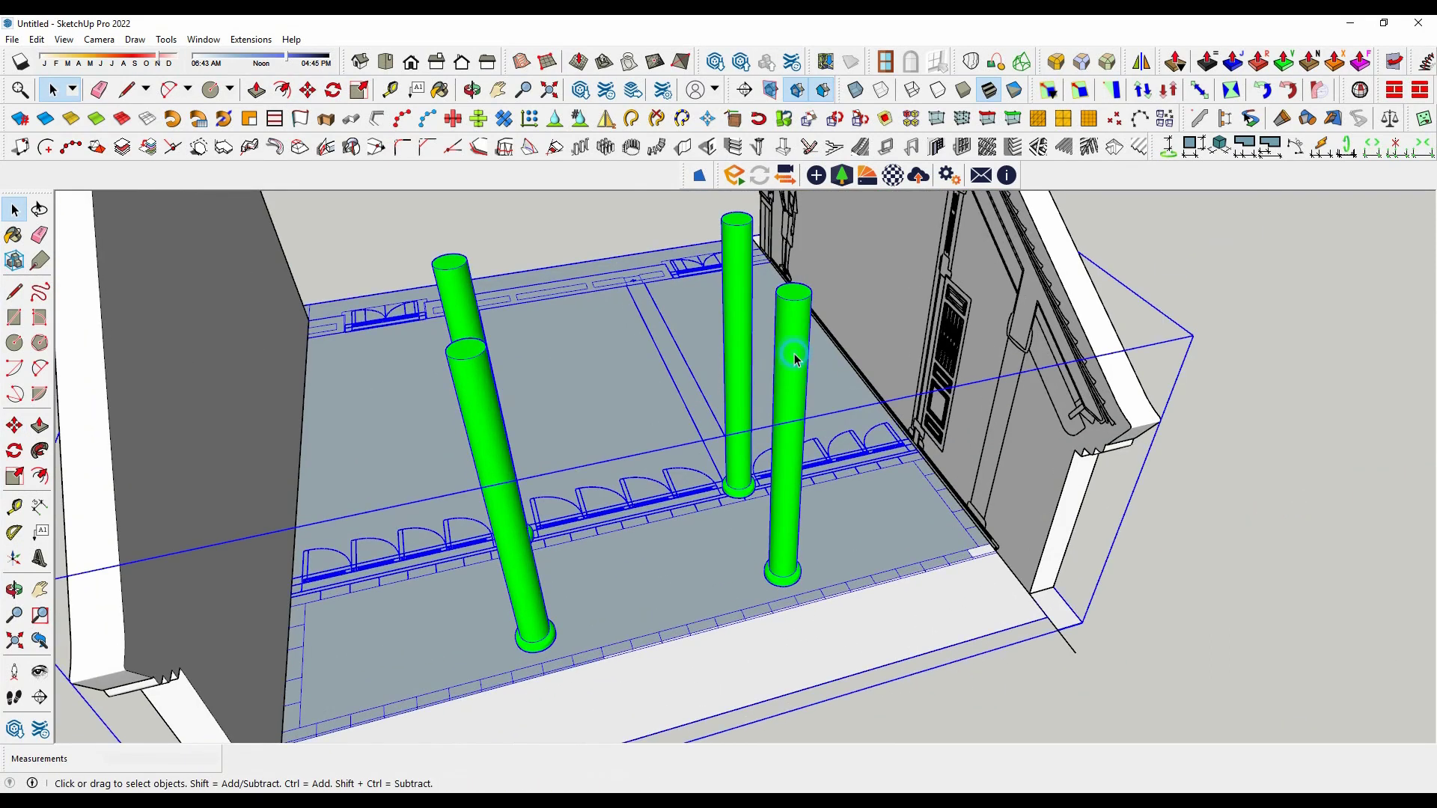
pyautogui.scroll(1, 812, 352)
pyautogui.doubleClick(846, 338)
pyautogui.press('p')
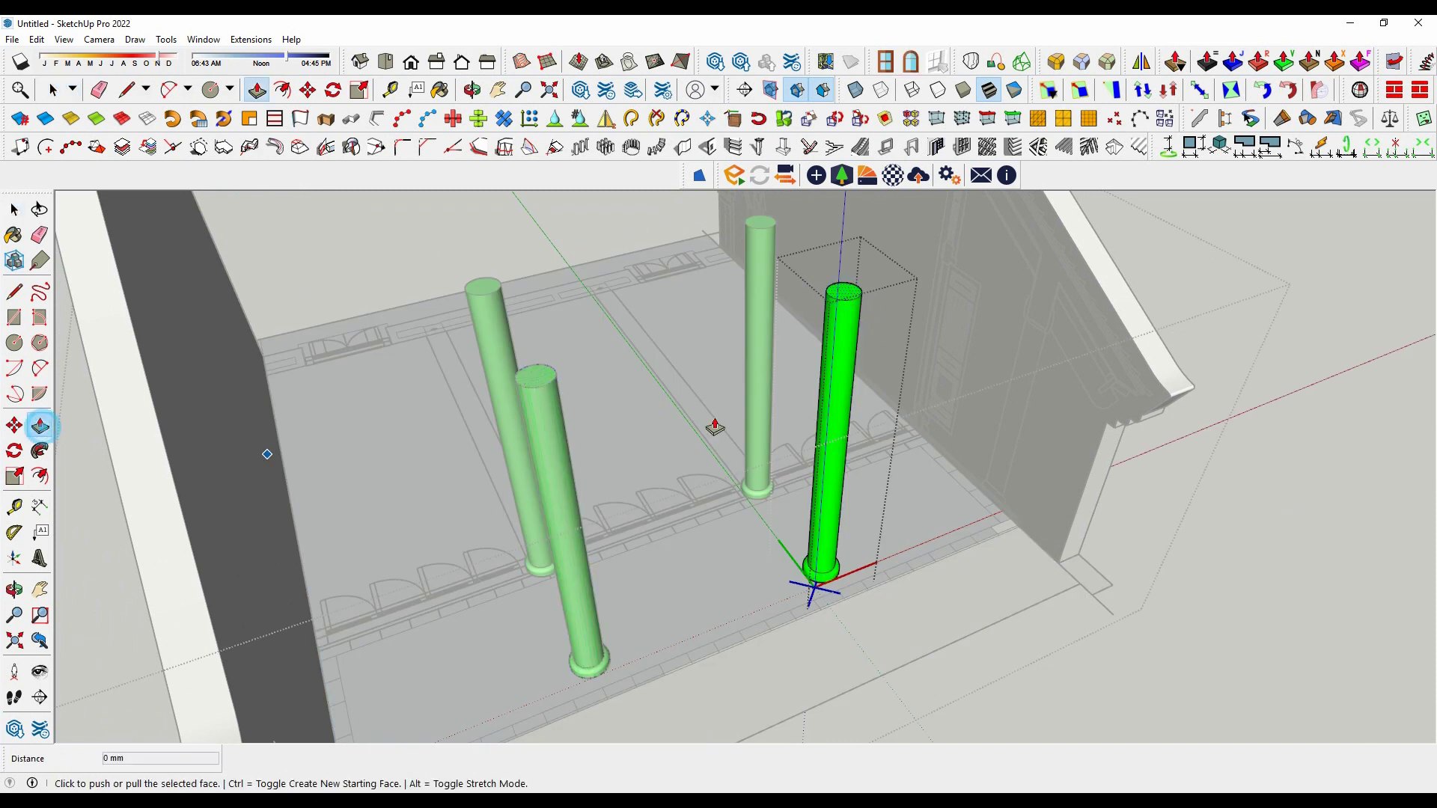
pyautogui.scroll(3, 911, 404)
pyautogui.click(911, 405)
pyautogui.moveTo(911, 404); pyautogui.dragTo(703, 405, button='middle')
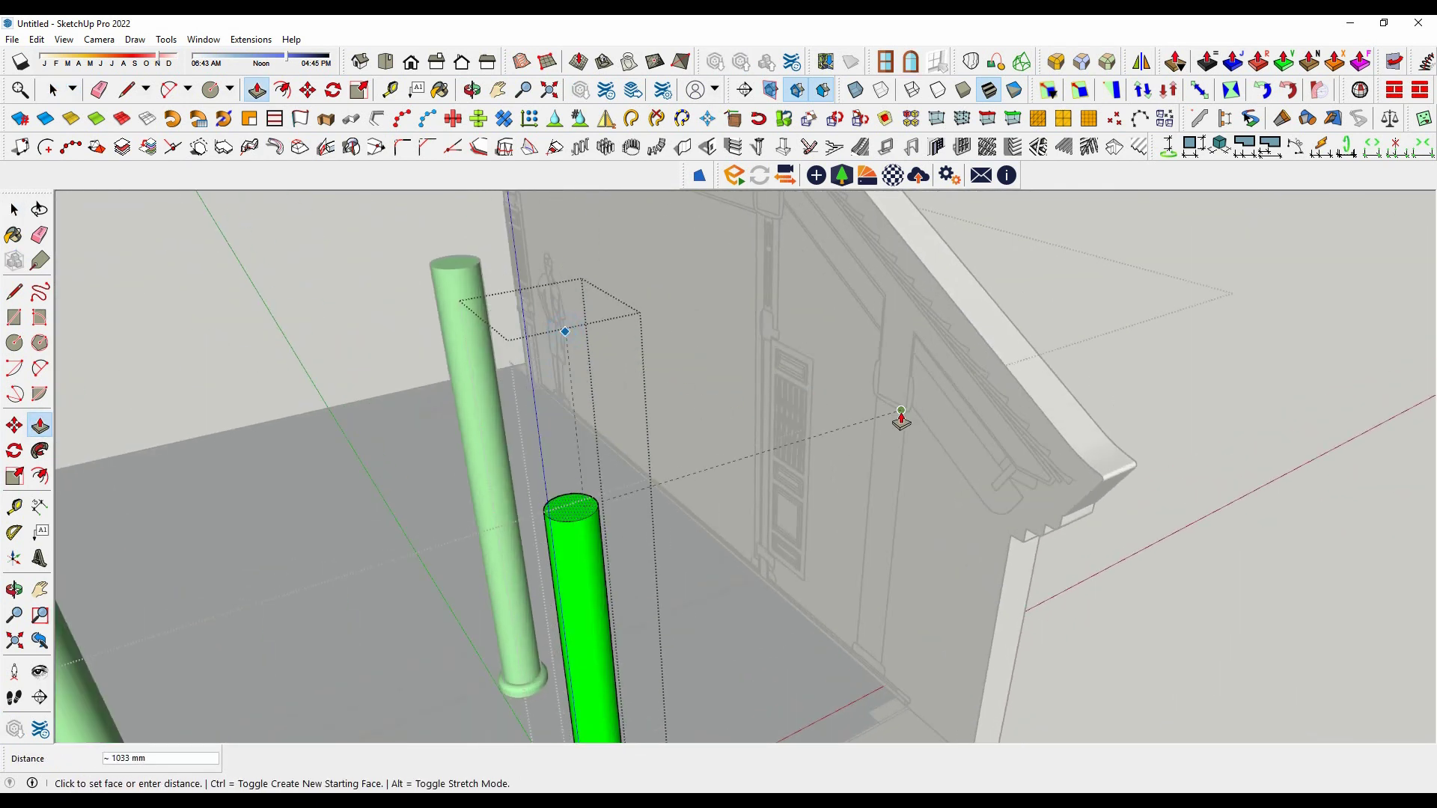
pyautogui.click(889, 410)
pyautogui.scroll(-5, 889, 411)
# Open the back column for editing and select its circle edges.
pyautogui.moveTo(748, 487); pyautogui.dragTo(673, 586, button='middle')
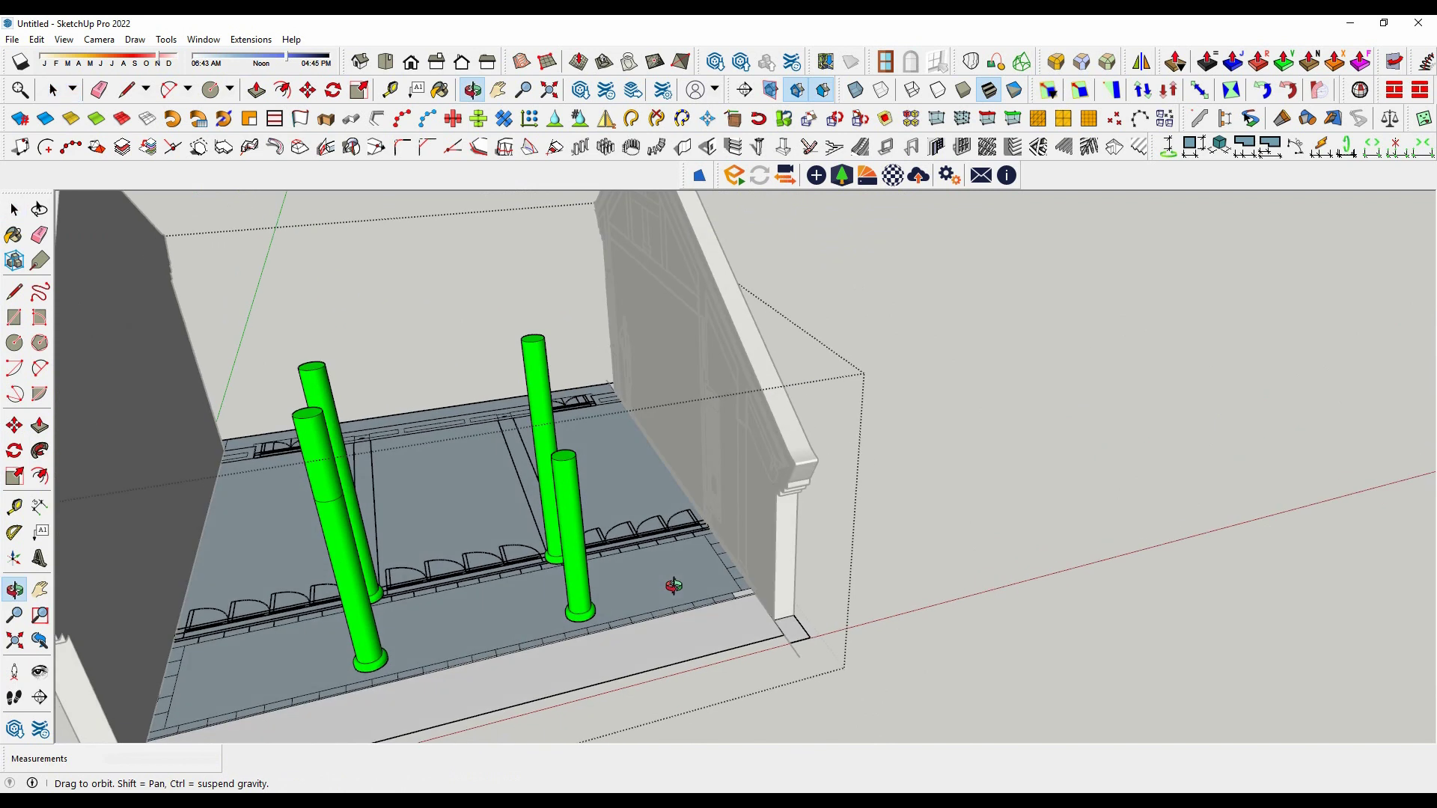
pyautogui.scroll(-3, 323, 476)
pyautogui.moveTo(324, 476); pyautogui.dragTo(570, 385, button='middle')
pyautogui.click(570, 385)
pyautogui.doubleClick(570, 384)
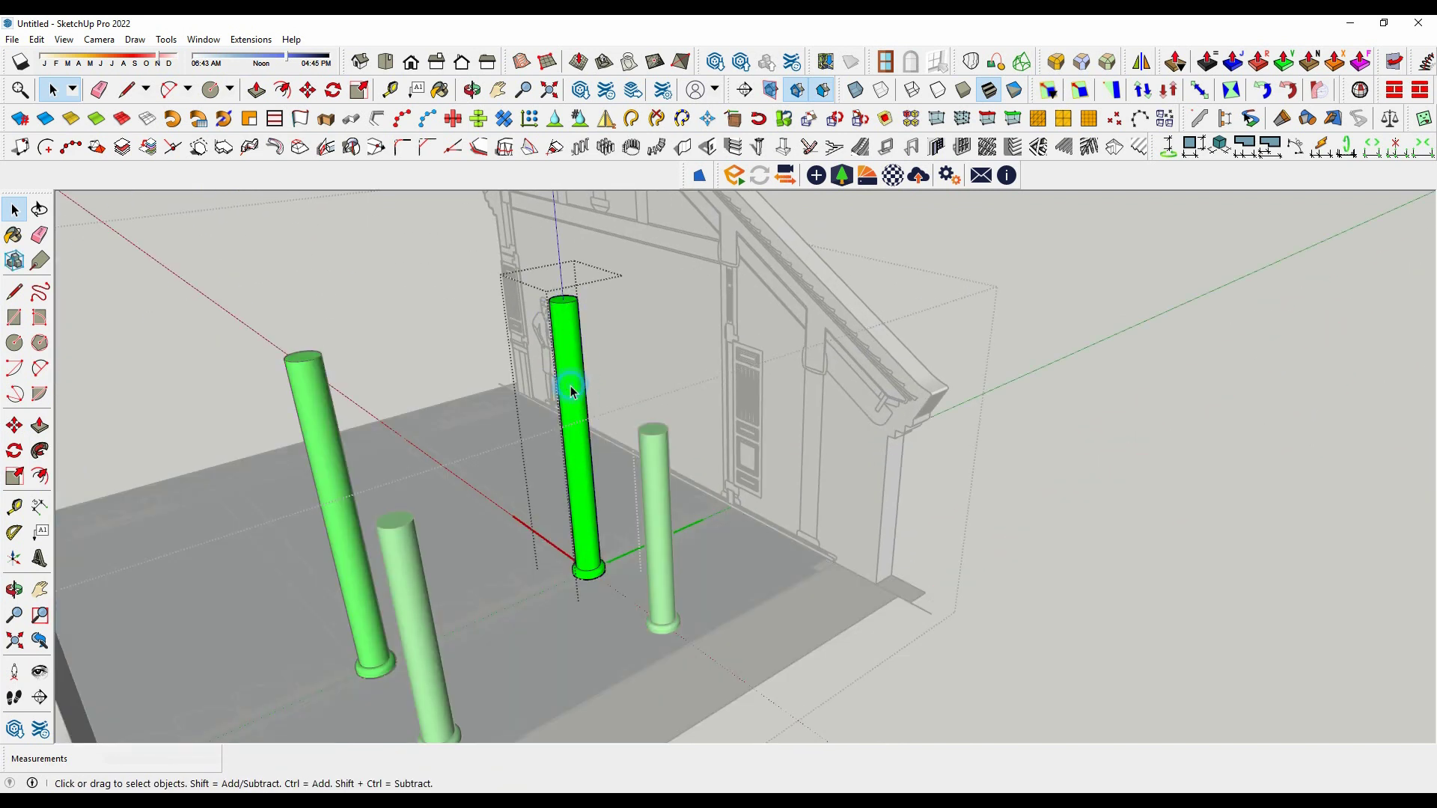
pyautogui.click(571, 385)
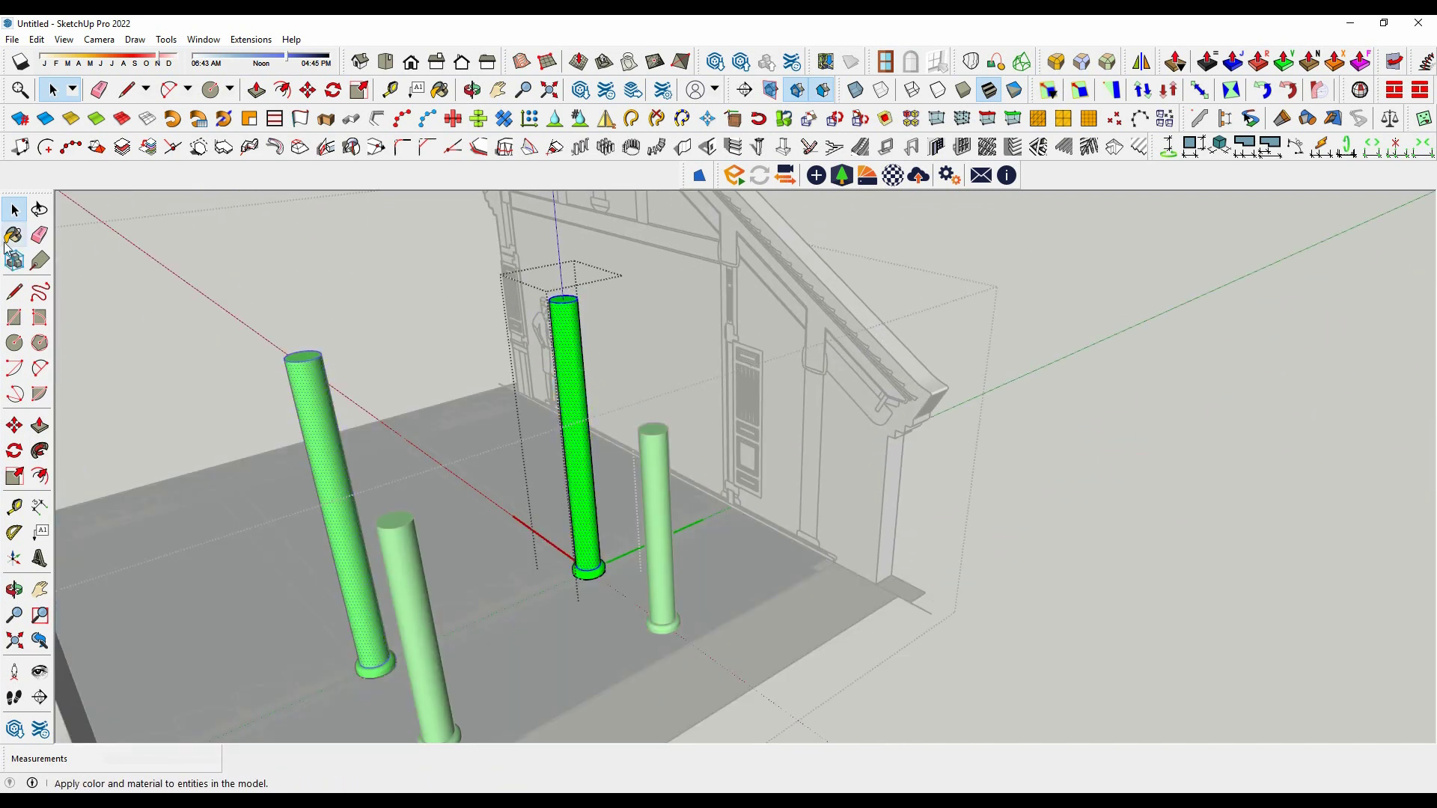
# Paint the column shaft with Wood Veneer 01 from the Wood collection.
pyautogui.click(9, 239)
pyautogui.click(1325, 485)
pyautogui.click(1327, 456)
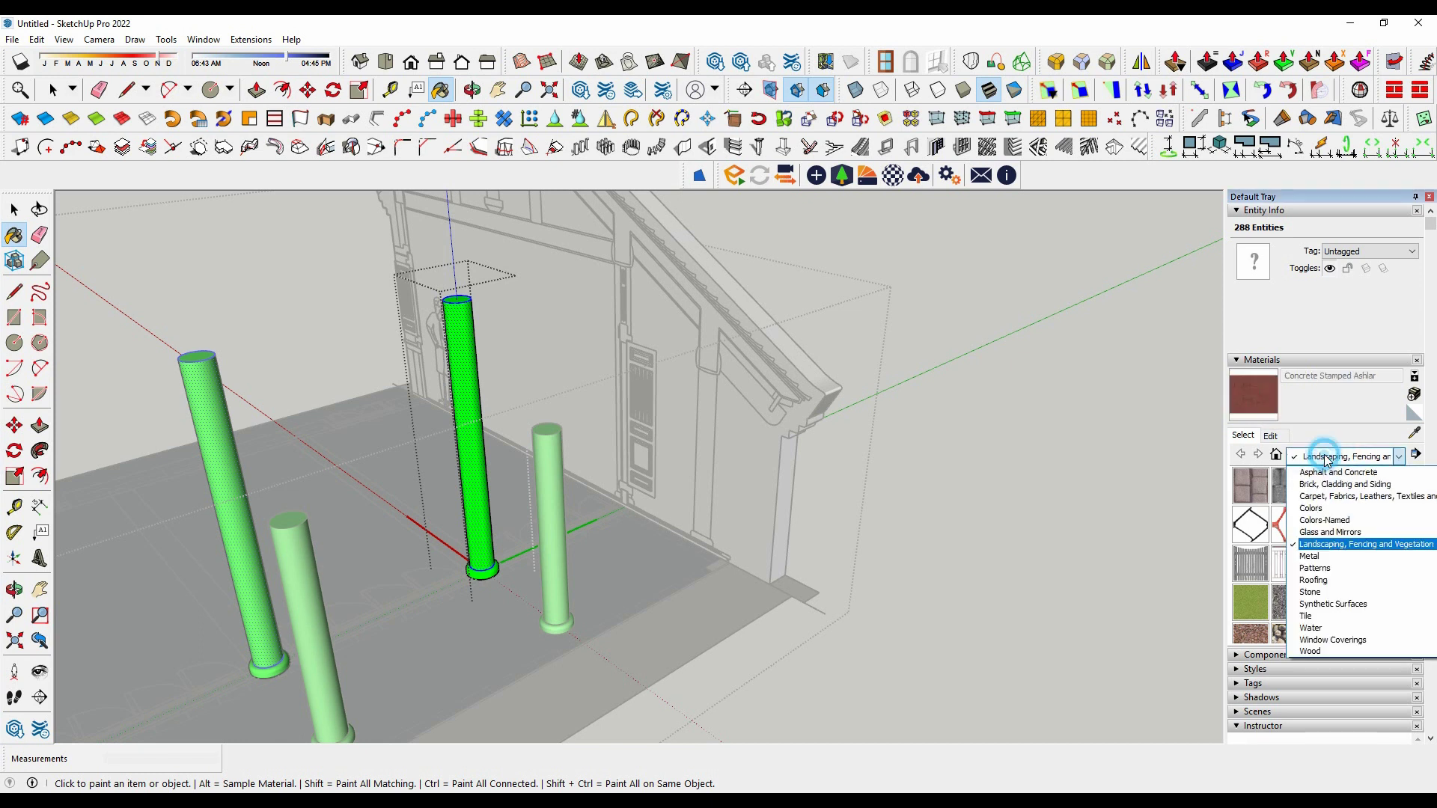
pyautogui.click(1317, 653)
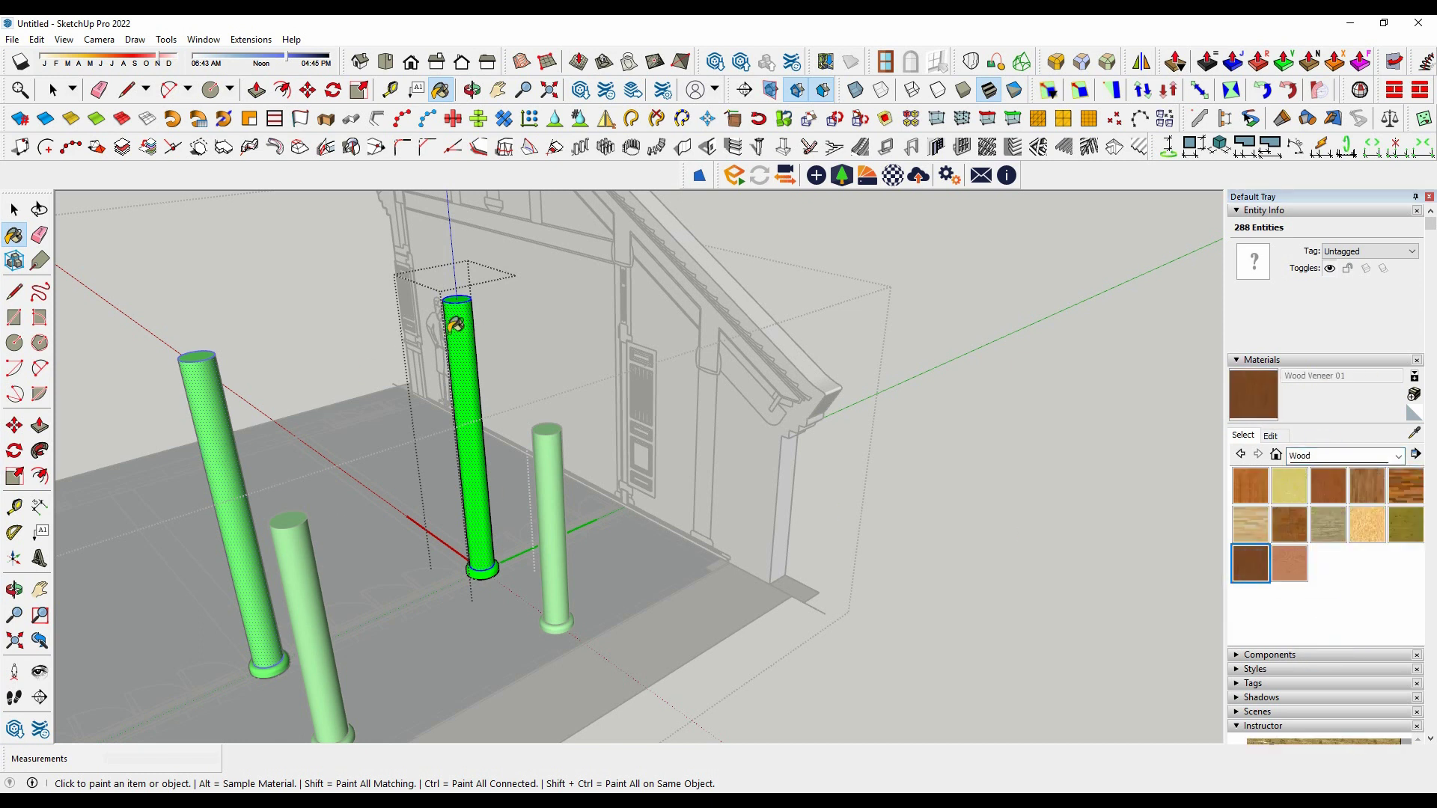
pyautogui.click(455, 323)
pyautogui.scroll(2, 456, 324)
pyautogui.scroll(2, 460, 299)
pyautogui.moveTo(464, 295); pyautogui.dragTo(522, 407, button='middle')
pyautogui.press('space')
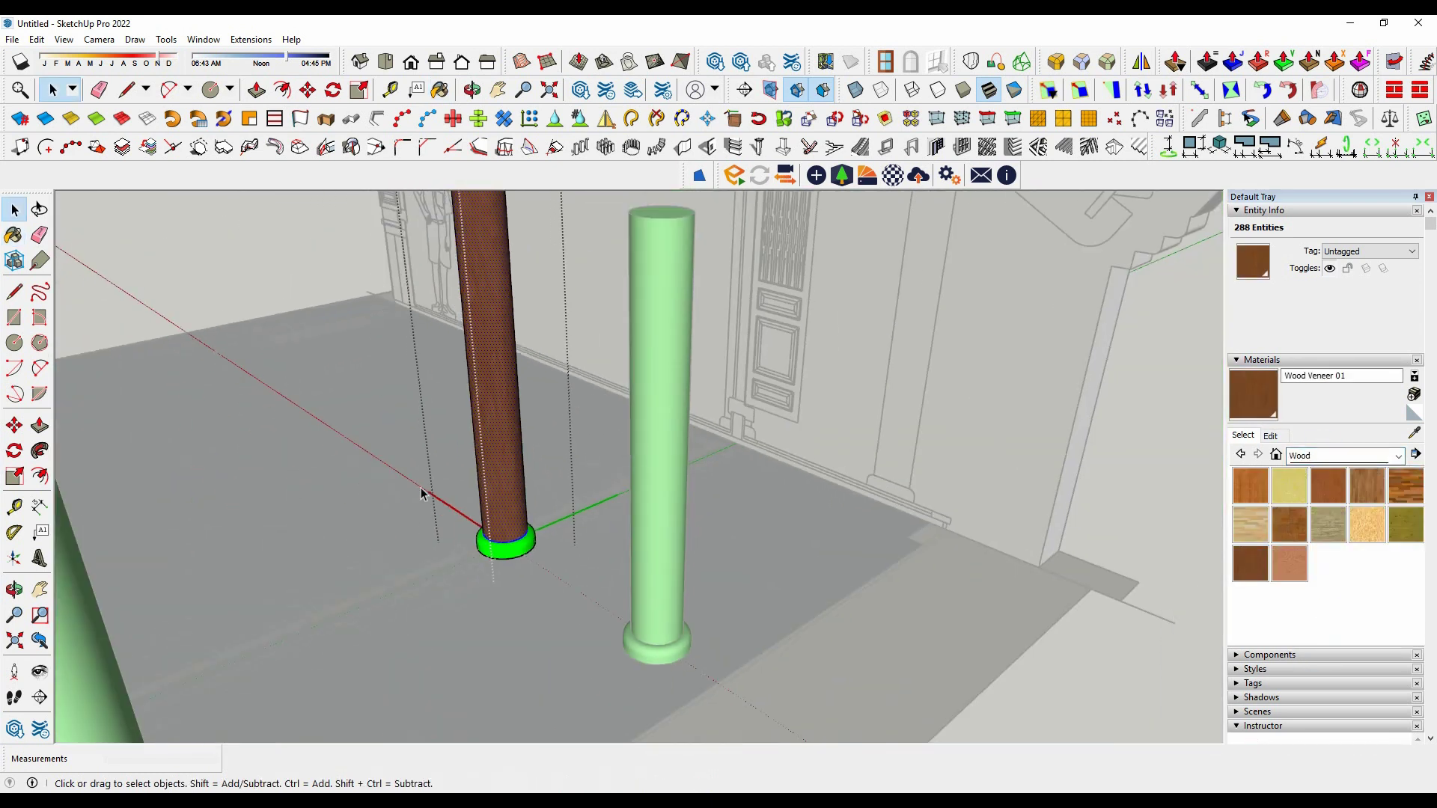
pyautogui.scroll(3, 529, 598)
# Paint the base ring Stone Vein Gray, then try Granite Dark Gray.
pyautogui.click(1315, 457)
pyautogui.click(1321, 620)
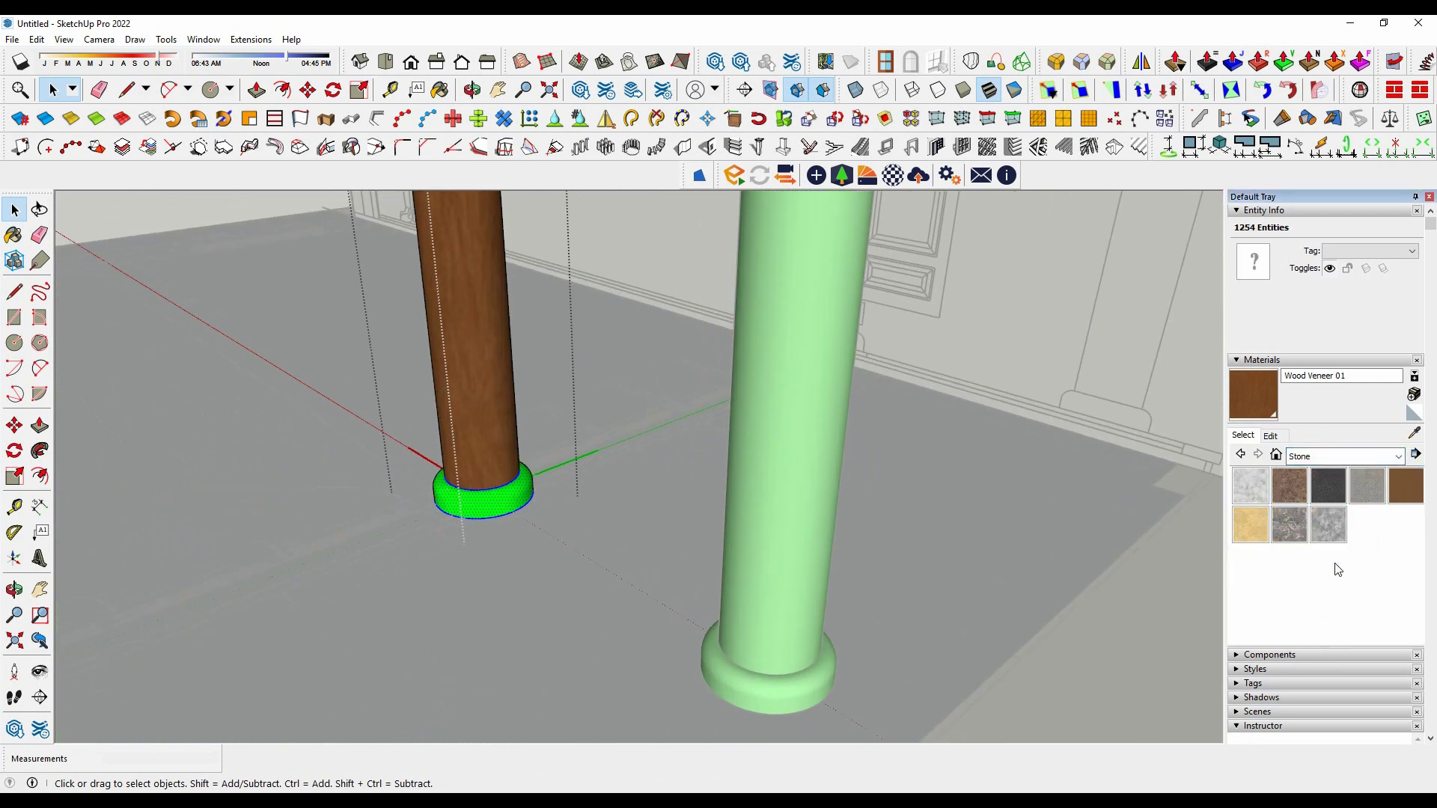
pyautogui.click(1327, 528)
pyautogui.click(514, 490)
pyautogui.scroll(2, 473, 527)
pyautogui.scroll(2, 478, 528)
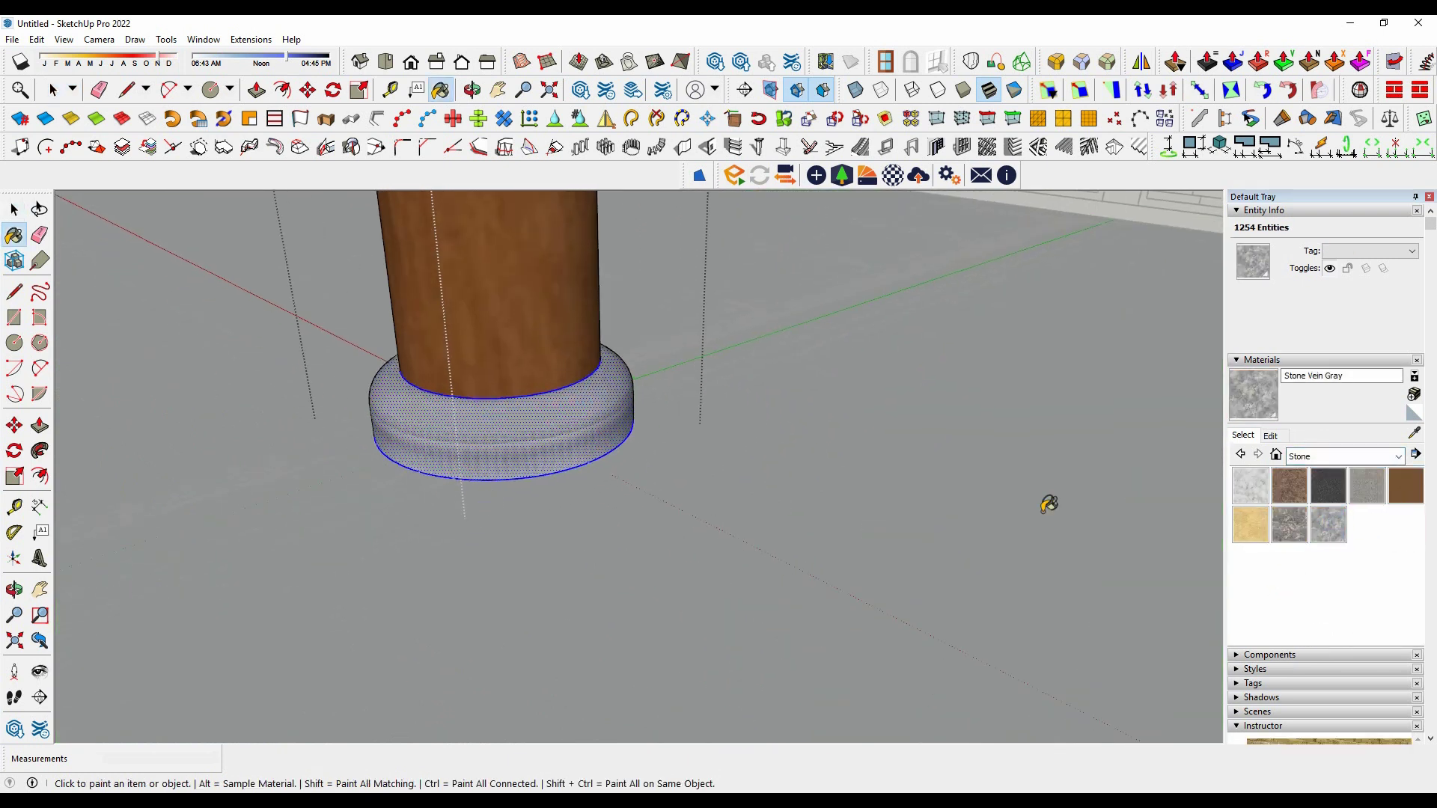
pyautogui.click(554, 447)
pyautogui.scroll(4, 555, 447)
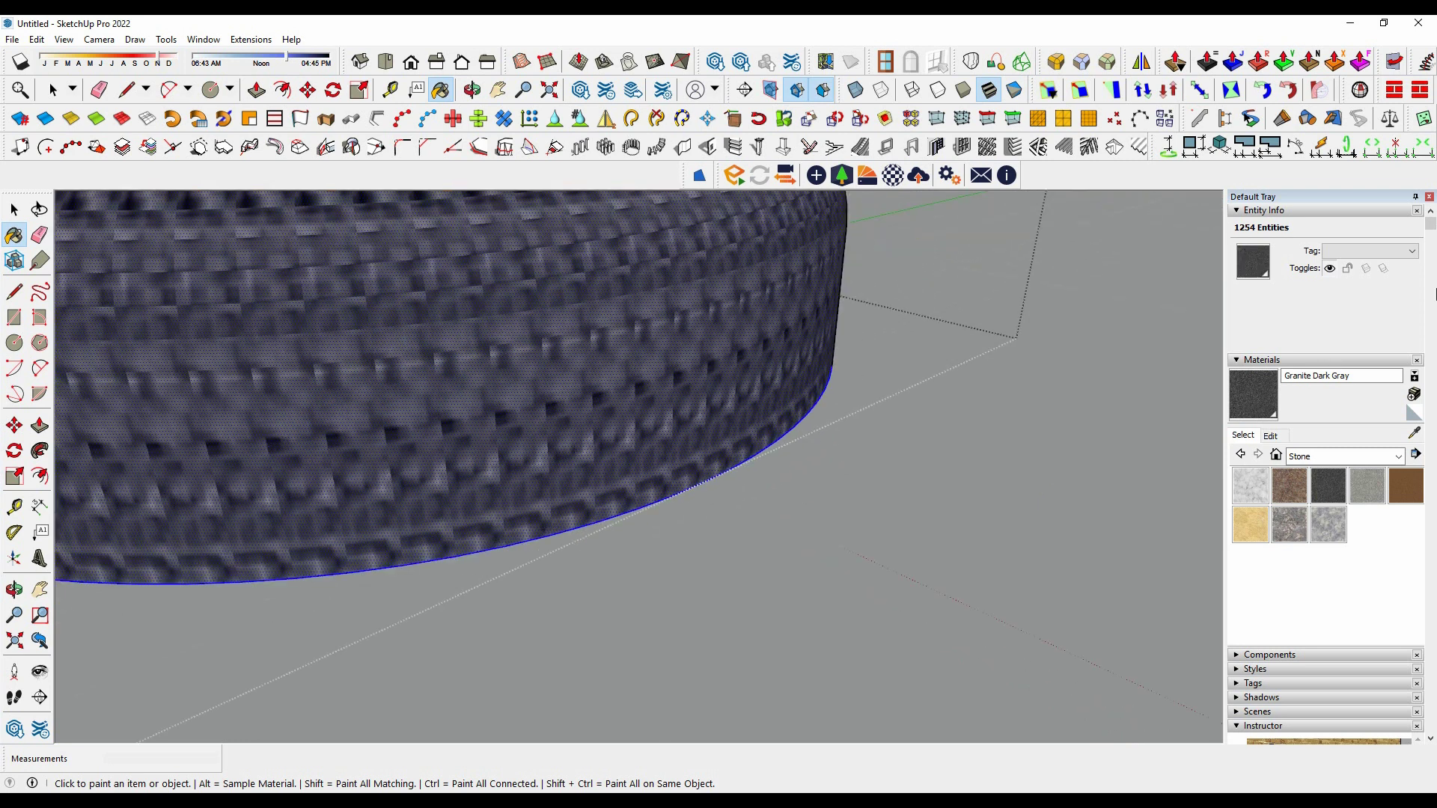
# Change the granite material's texture size, entering 1005 mm.
pyautogui.click(1270, 436)
pyautogui.write('1005')
pyautogui.press('Return')
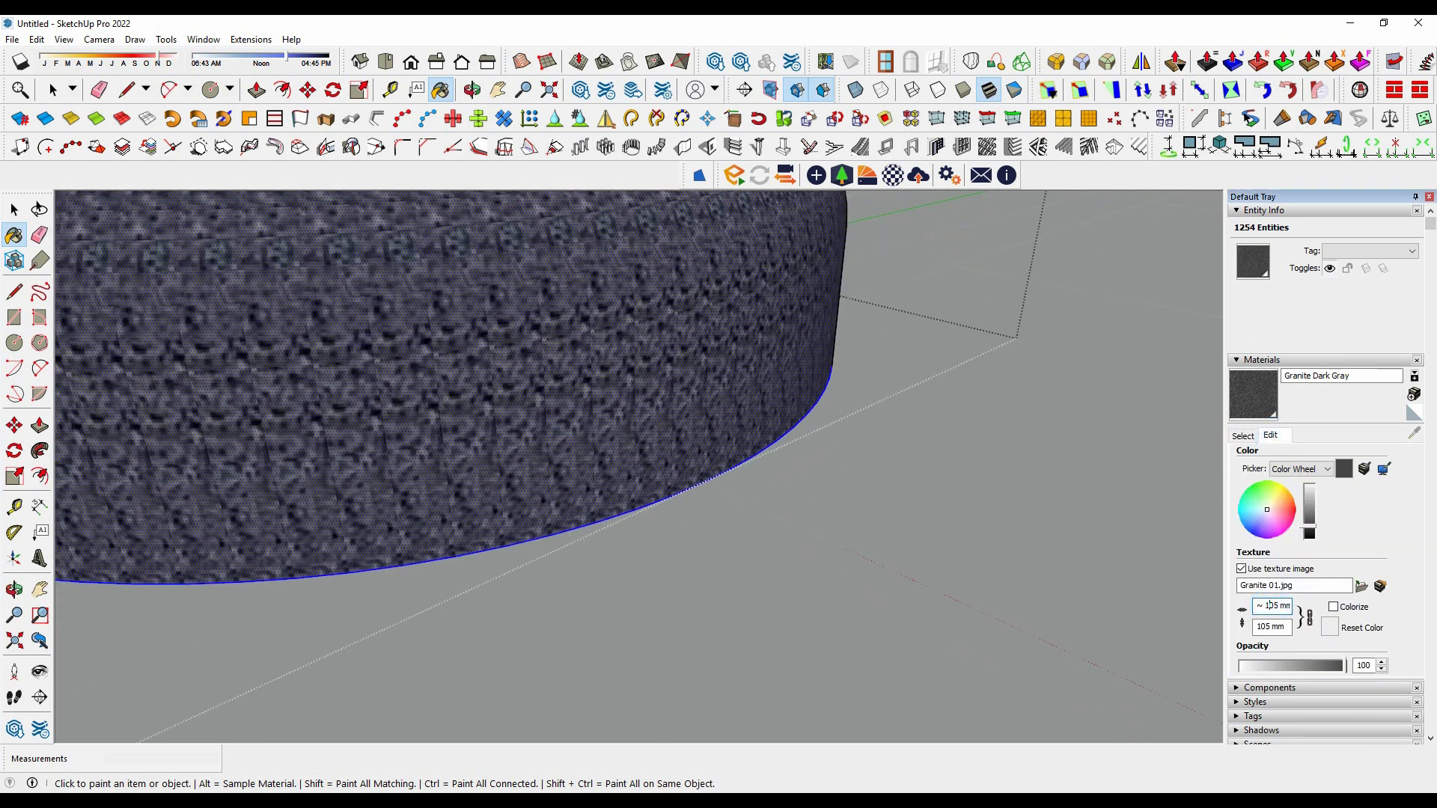
pyautogui.scroll(-3, 468, 385)
pyautogui.scroll(-2, 524, 400)
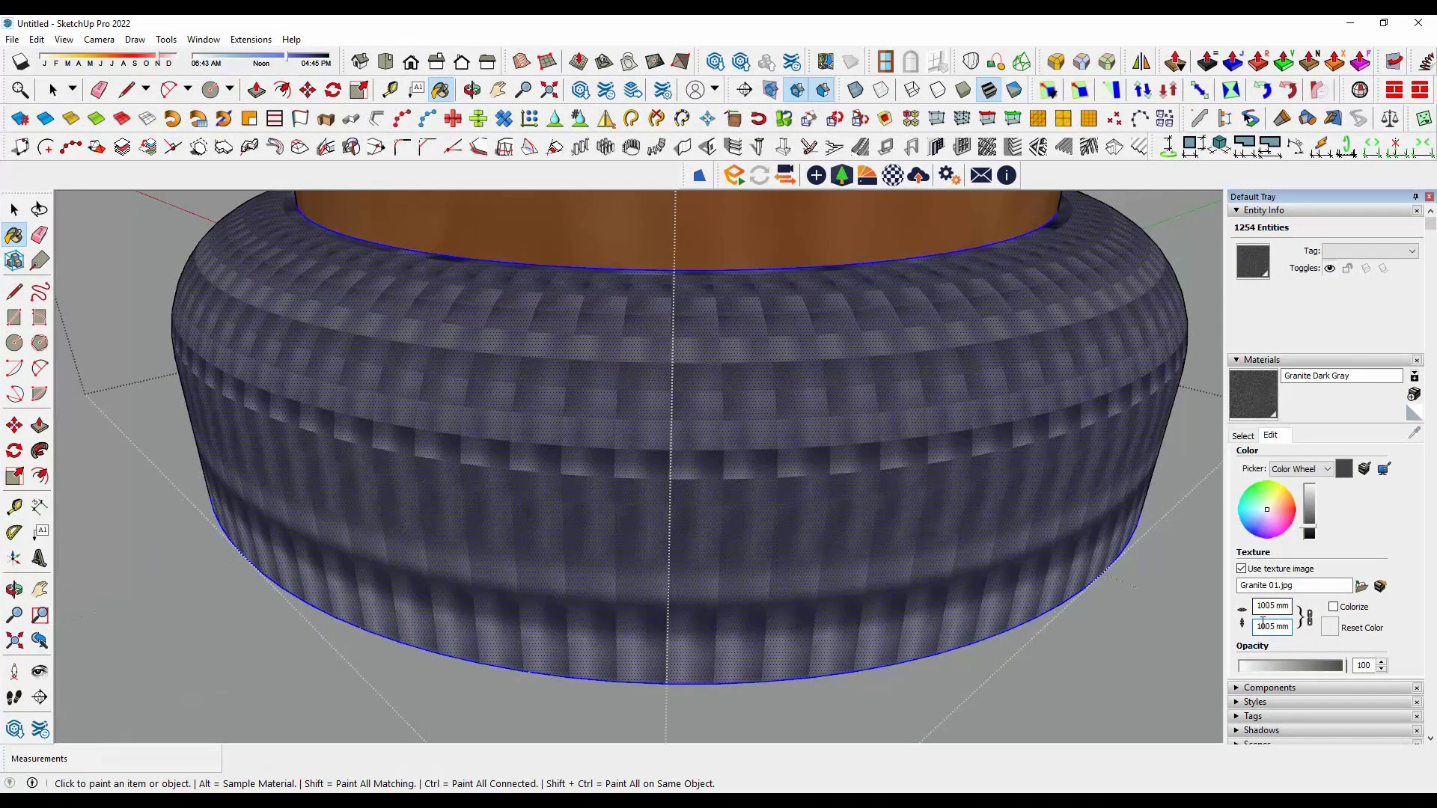
pyautogui.write('5')
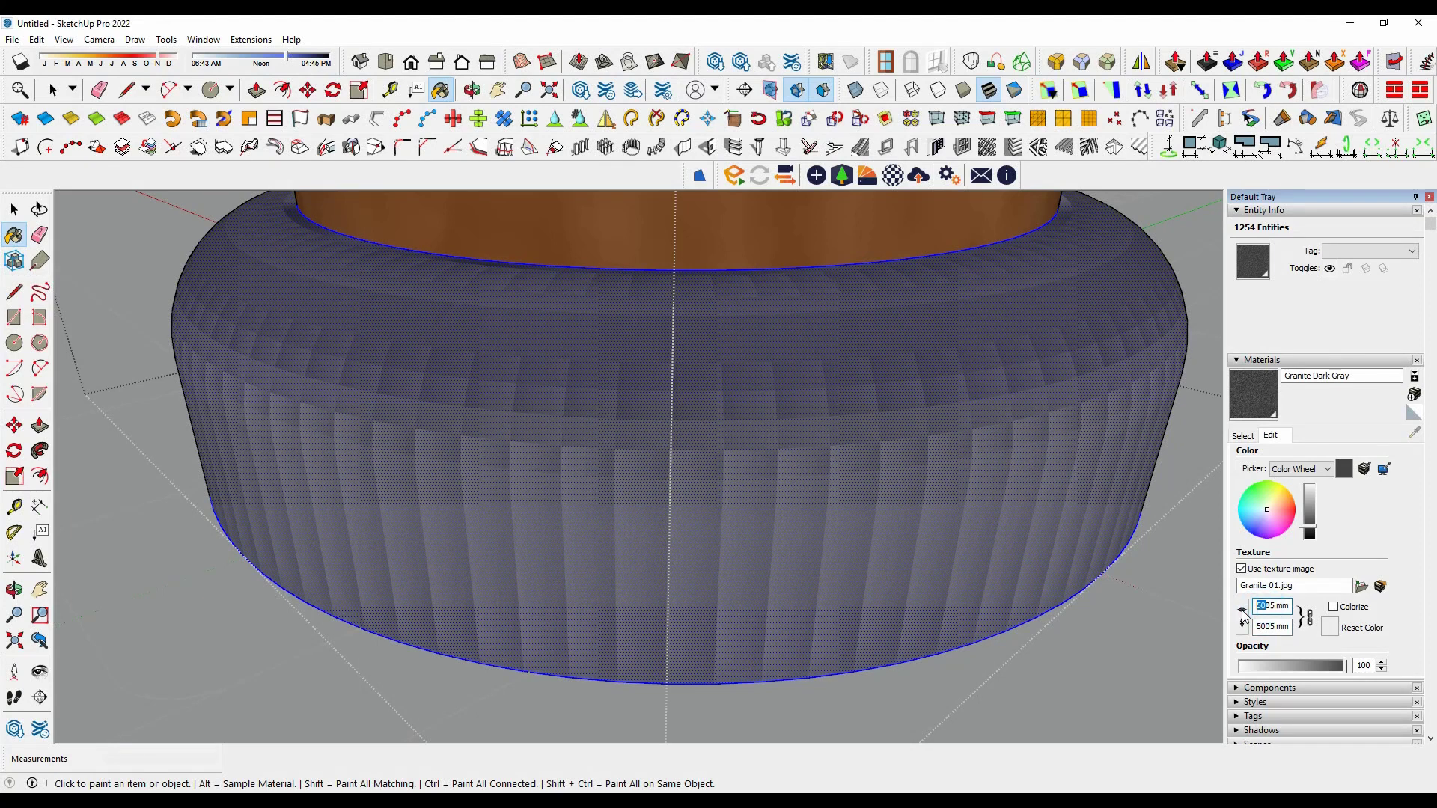
pyautogui.write('1')
pyautogui.scroll(-3, 581, 497)
pyautogui.scroll(-3, 581, 497)
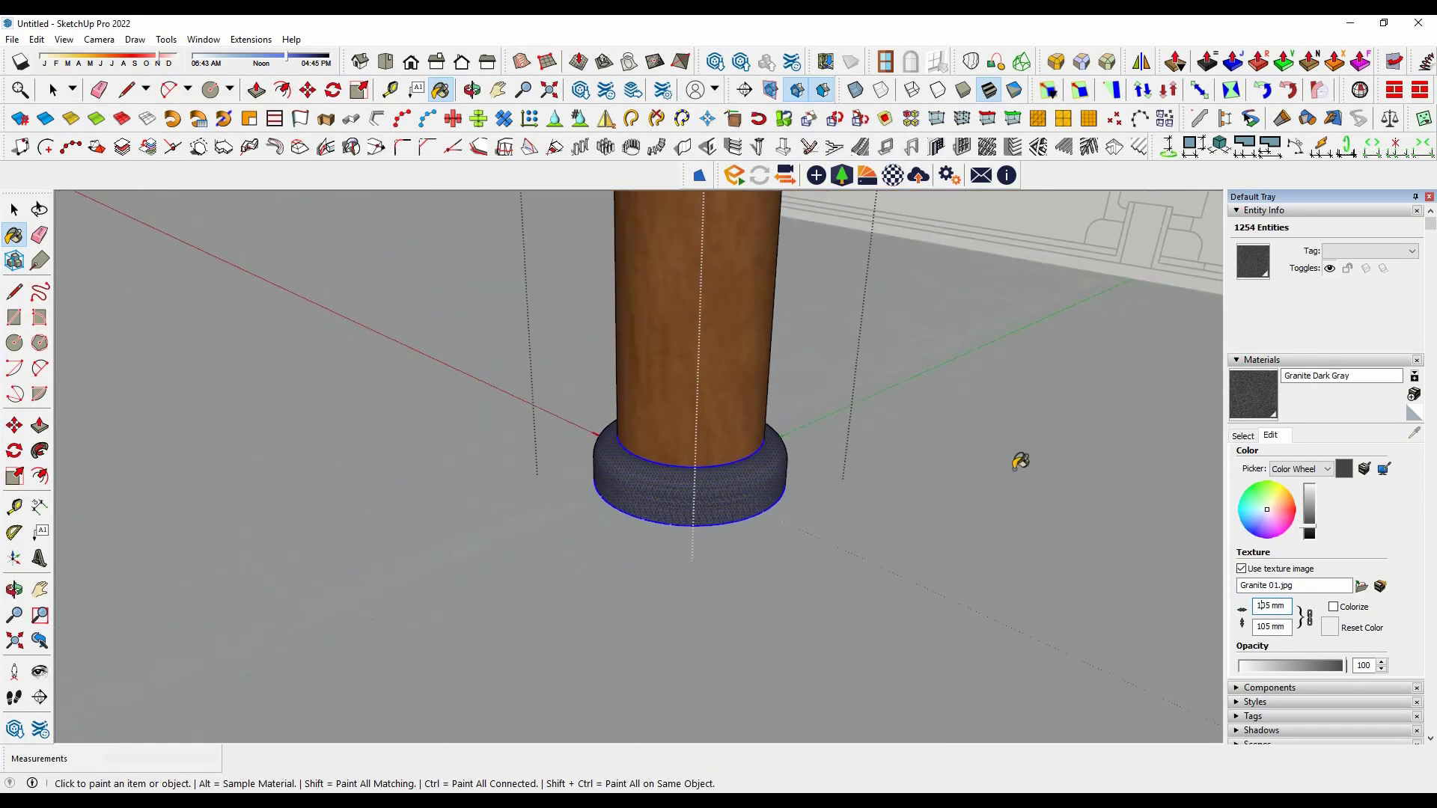
# Repaint the ring Stone Vein Gray and set its texture size to 100 mm.
pyautogui.click(1246, 435)
pyautogui.click(797, 473)
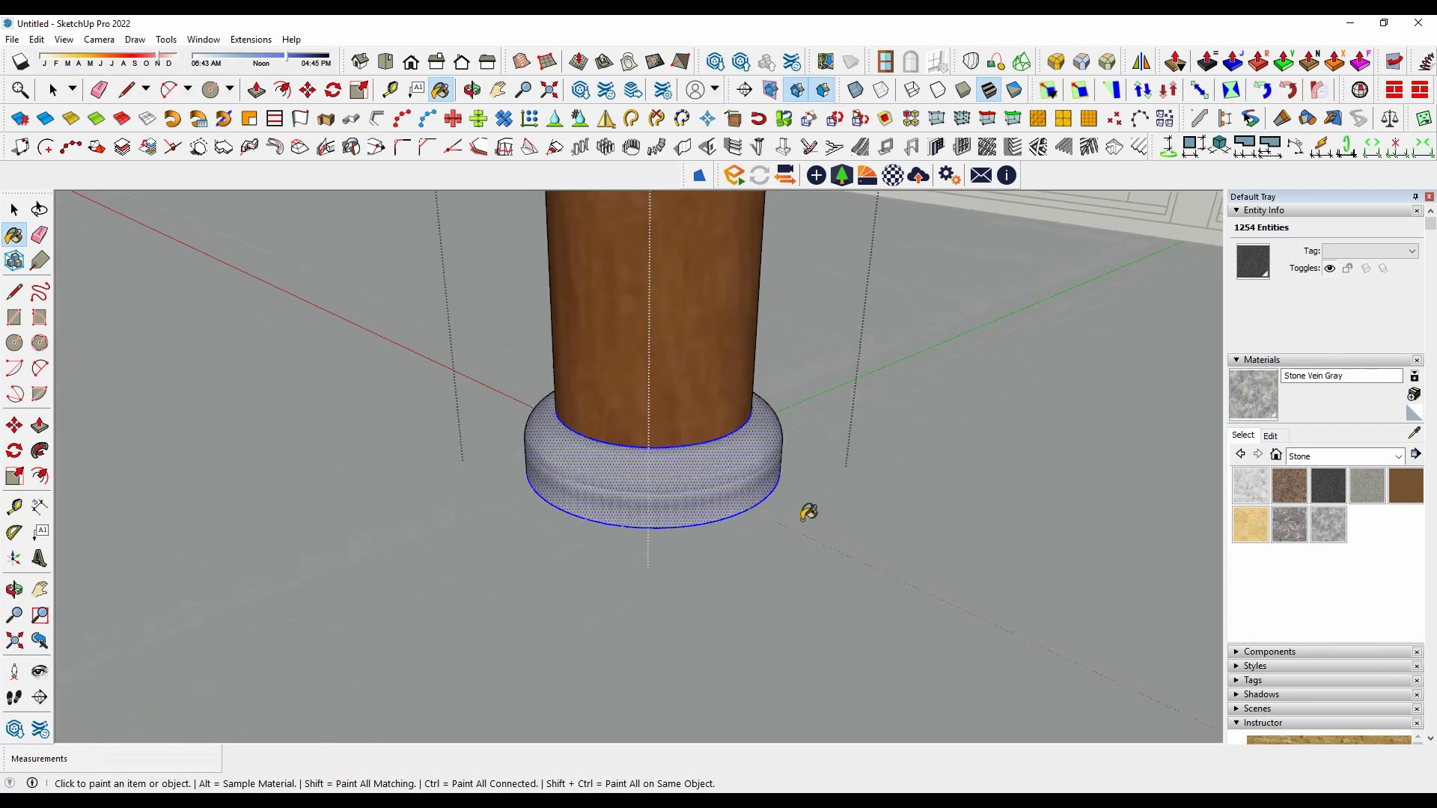
pyautogui.scroll(3, 805, 505)
pyautogui.click(1270, 435)
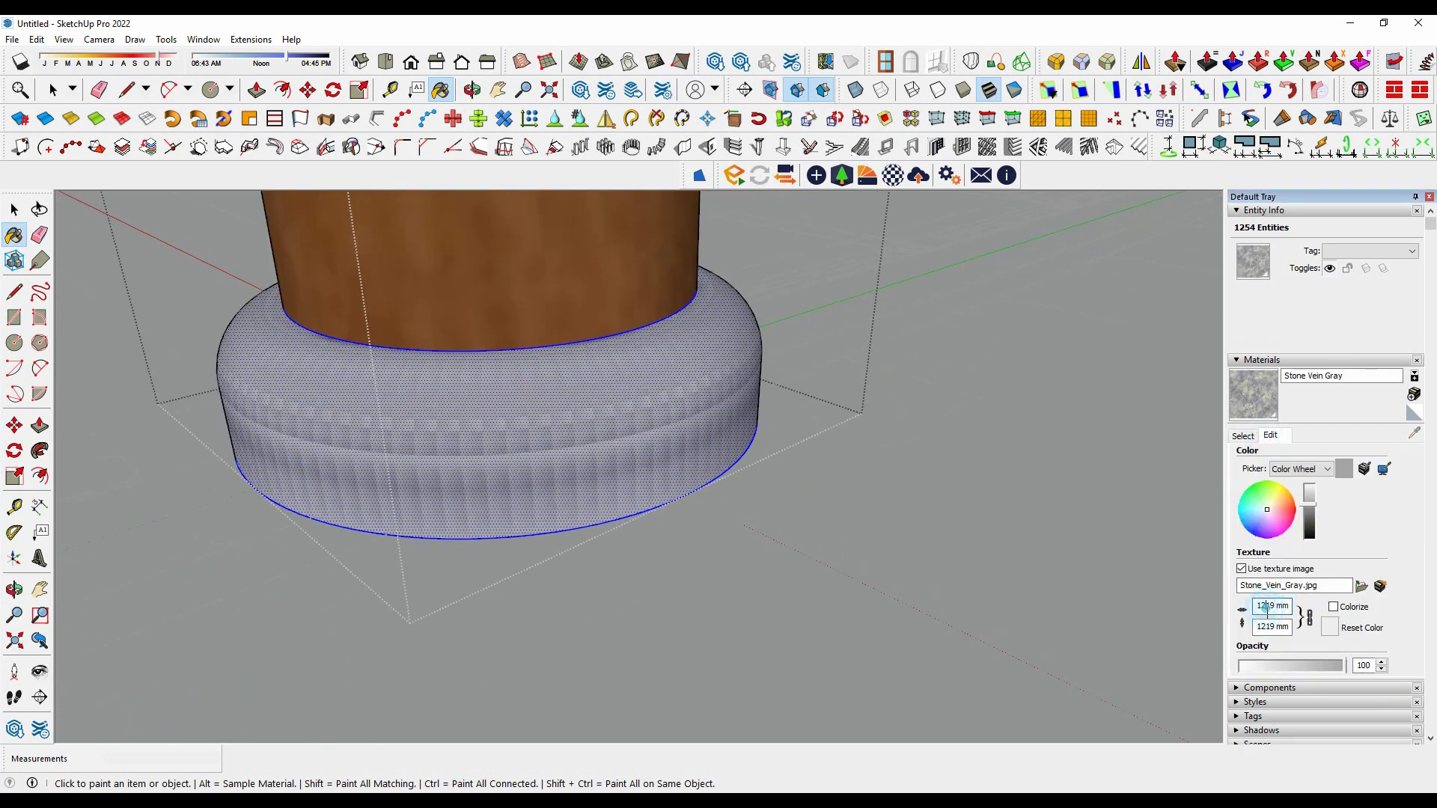
pyautogui.press('BackSpace')
pyautogui.scroll(3, 571, 481)
pyautogui.scroll(2, 591, 487)
pyautogui.write('30')
pyautogui.scroll(-3, 866, 490)
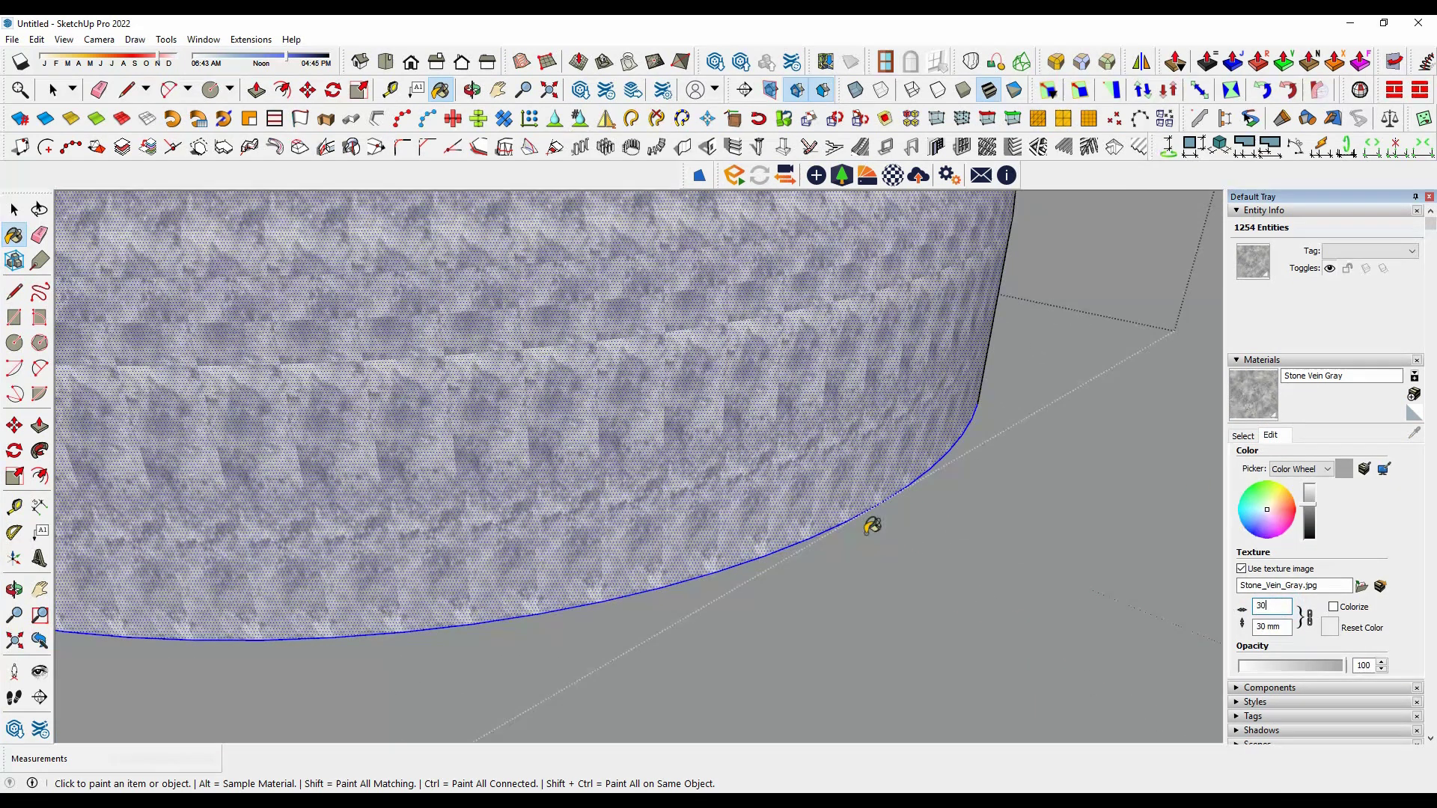
pyautogui.write('0')
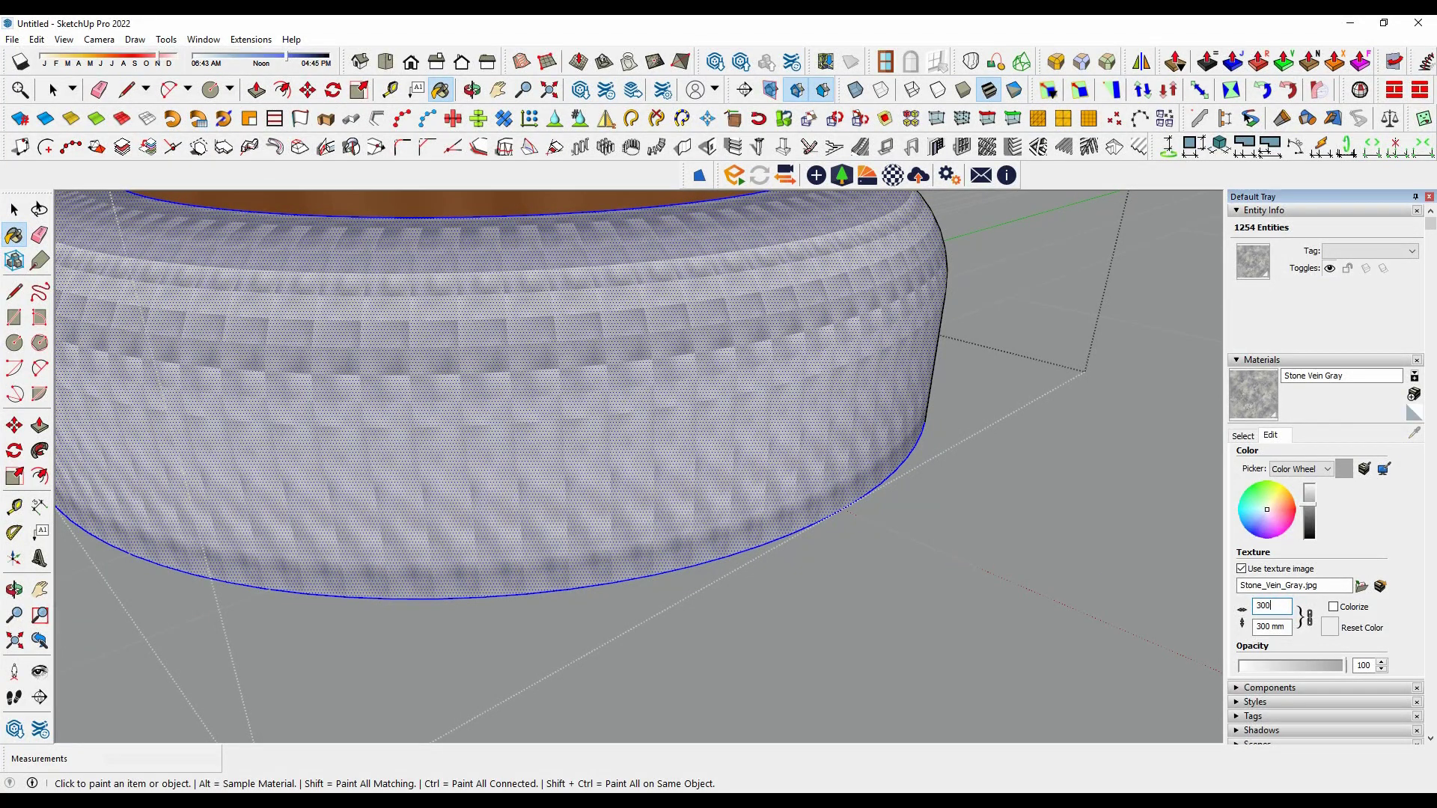
pyautogui.press('BackSpace')
pyautogui.press('BackSpace')
pyautogui.write('00')
pyautogui.write('100')
pyautogui.click(15, 210)
# Paint the right column Wood Veneer 01 and its base Stone Vein Gray.
pyautogui.scroll(-5, 790, 486)
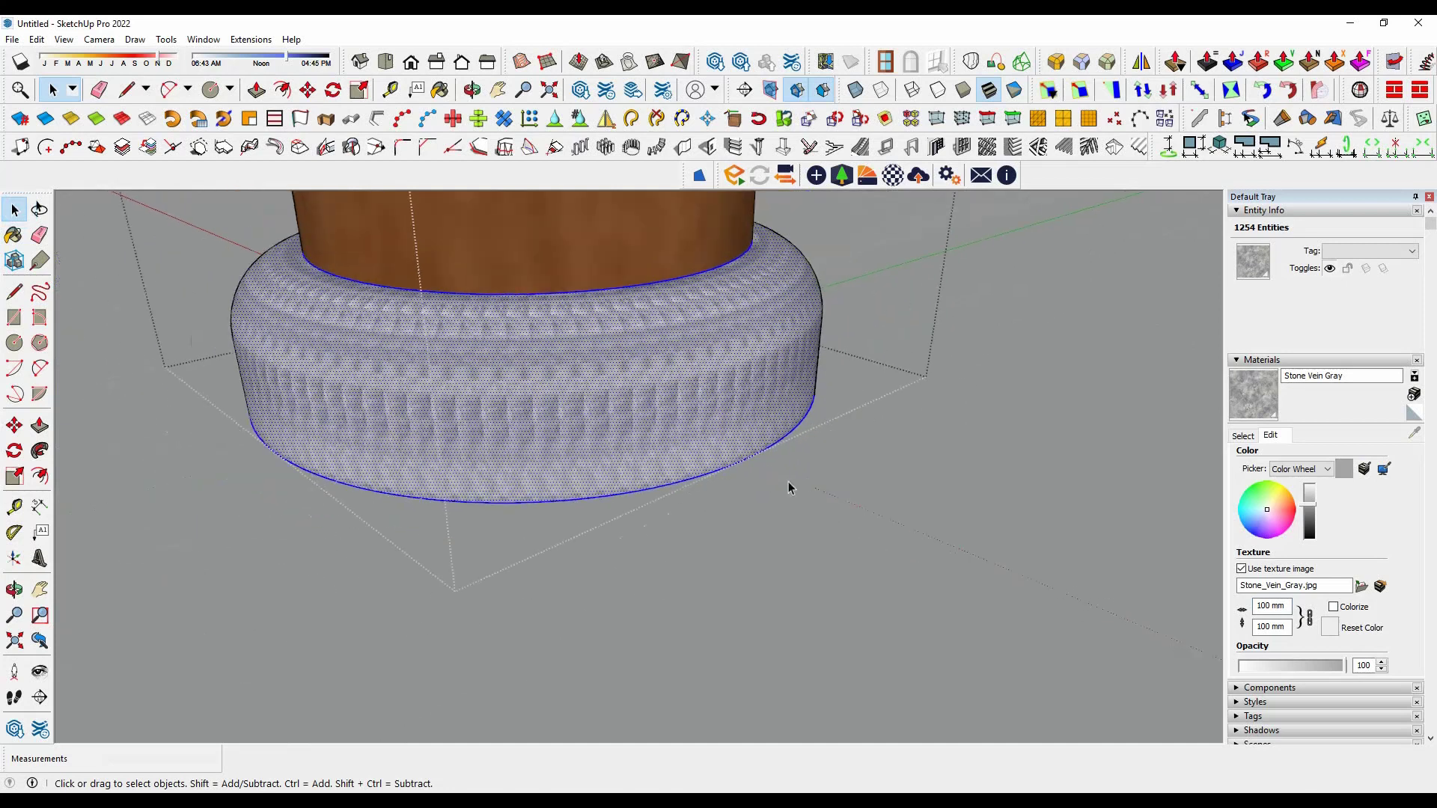
pyautogui.scroll(-5, 749, 471)
pyautogui.scroll(-3, 786, 449)
pyautogui.doubleClick(798, 432)
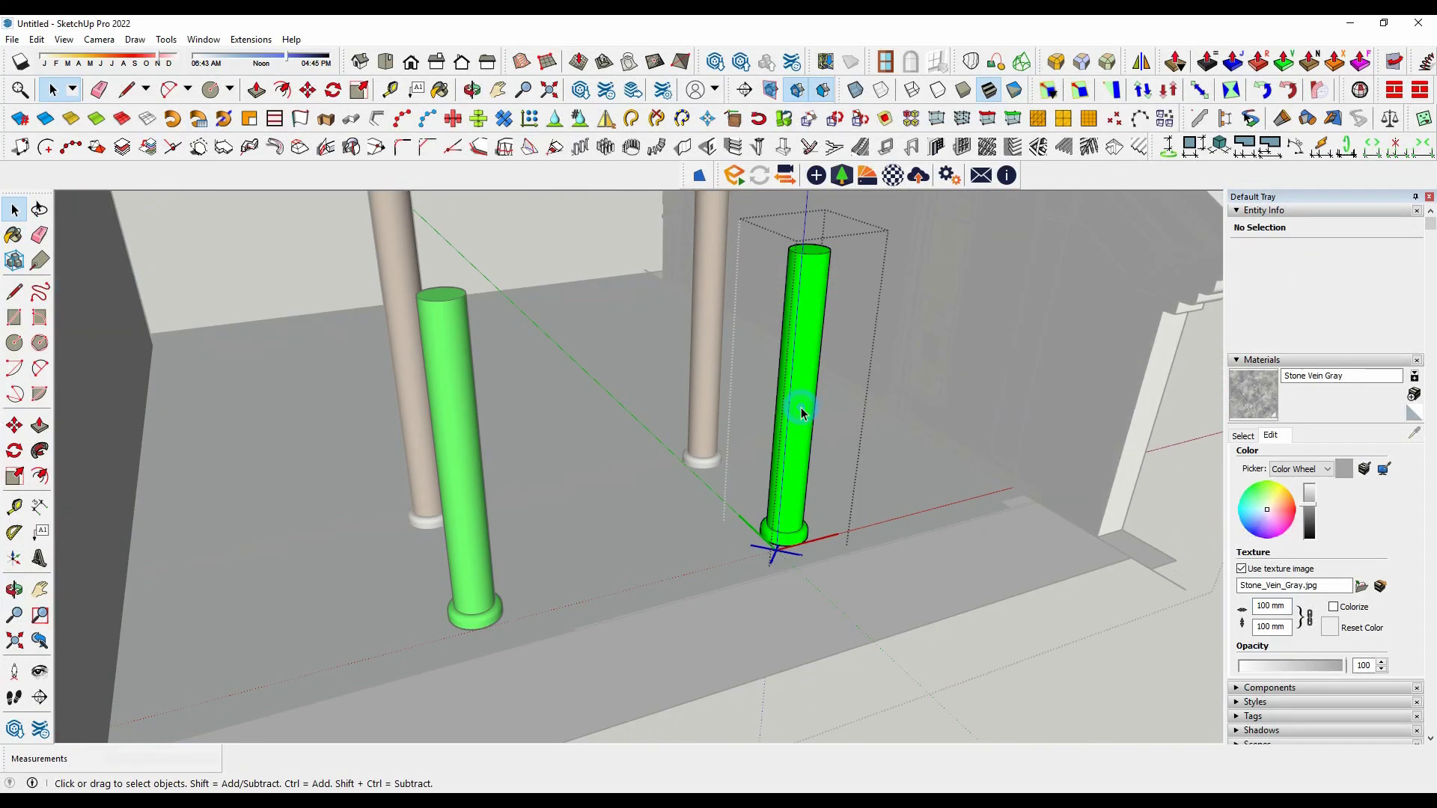
pyautogui.hotkey('ctrl', 'a')
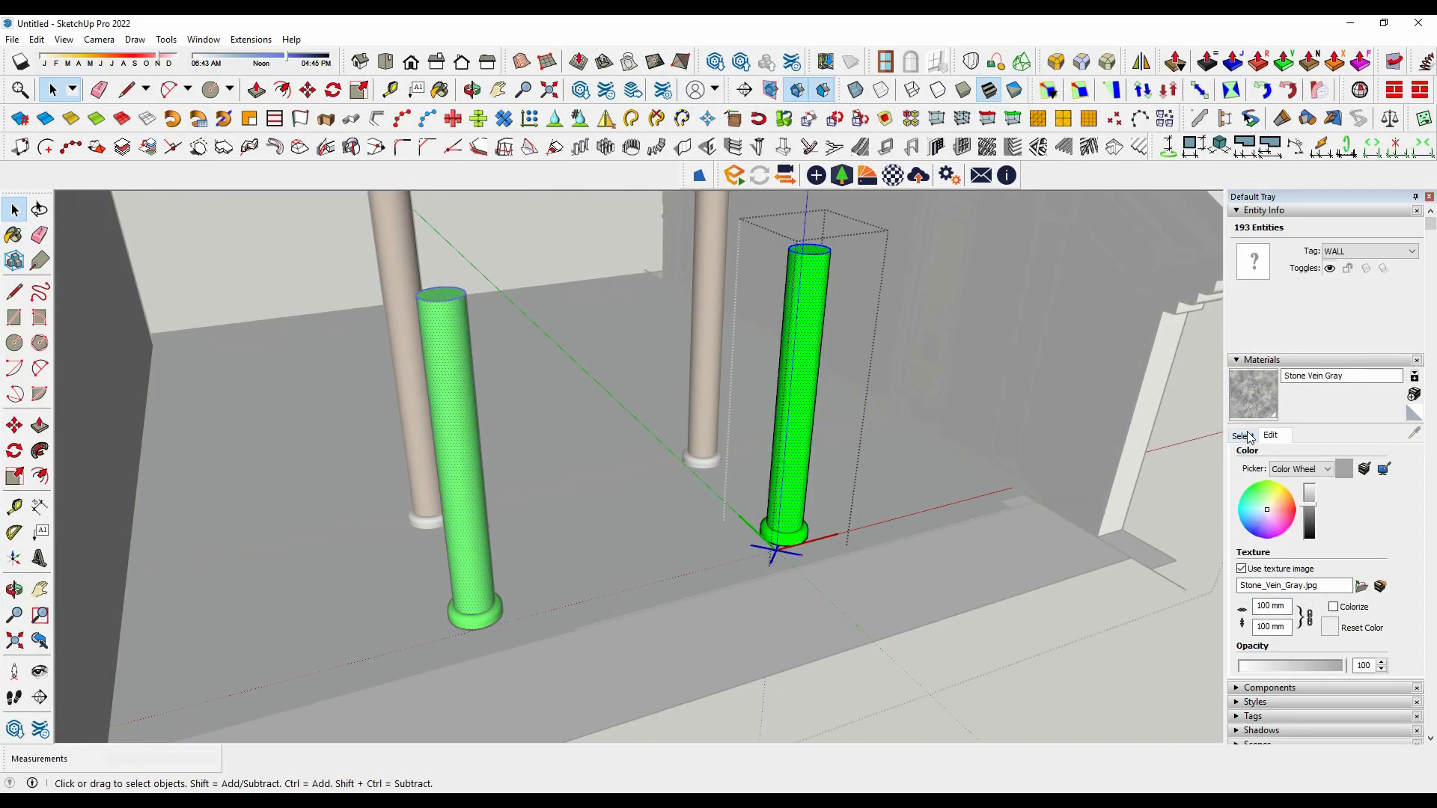
pyautogui.click(1246, 435)
pyautogui.click(1405, 486)
pyautogui.click(793, 348)
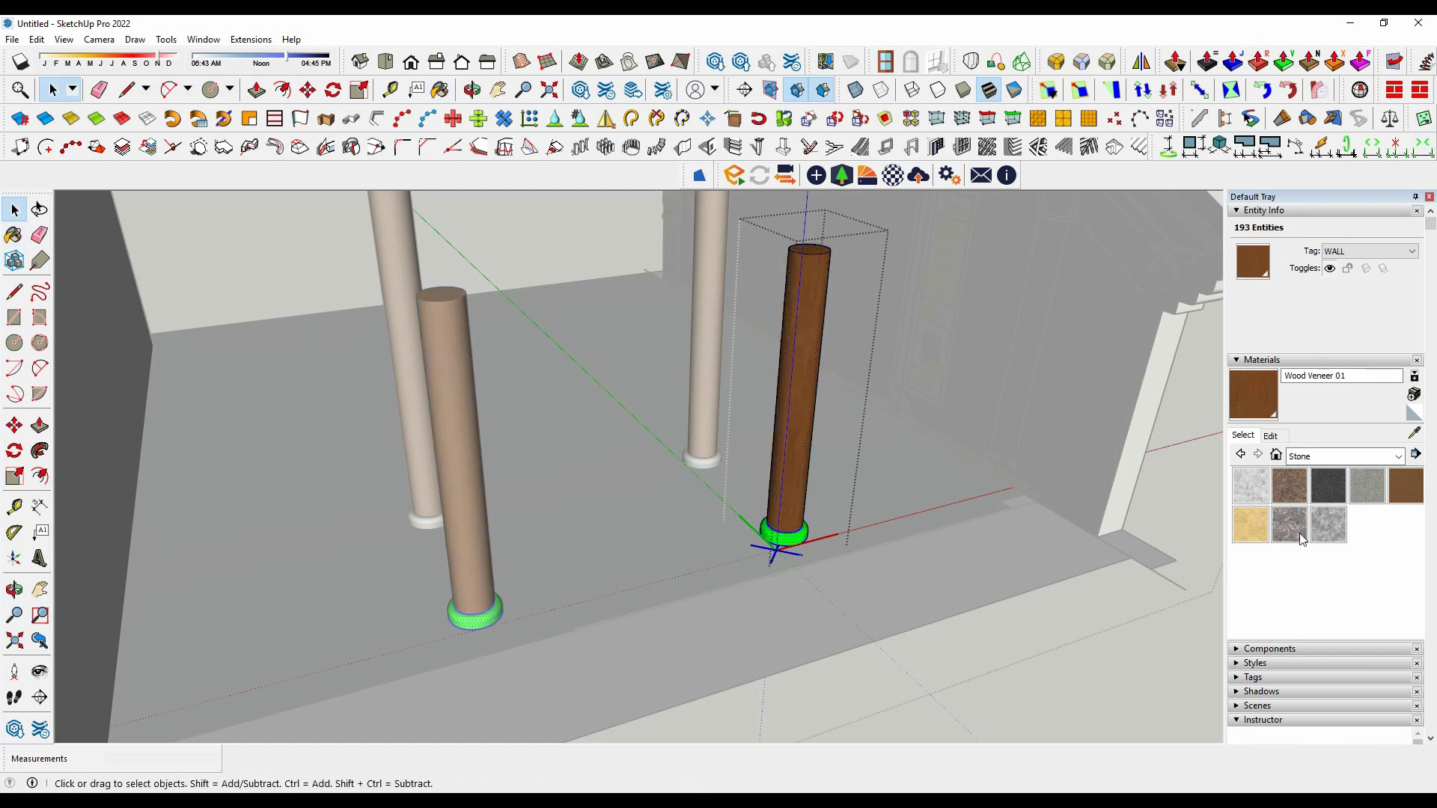
pyautogui.keyDown('alt'); pyautogui.click(704, 454); pyautogui.keyUp('alt')
pyautogui.click(779, 533)
pyautogui.press('space')
pyautogui.click(906, 586)
pyautogui.moveTo(906, 586)
pyautogui.mouseDown(button='middle')
pyautogui.moveTo(614, 426)
pyautogui.moveTo(640, 447)
pyautogui.moveTo(744, 417)
pyautogui.mouseUp(button='middle')
# Open the gable wall component for editing, box-select its faces, then exit editing.
pyautogui.scroll(5, 744, 417)
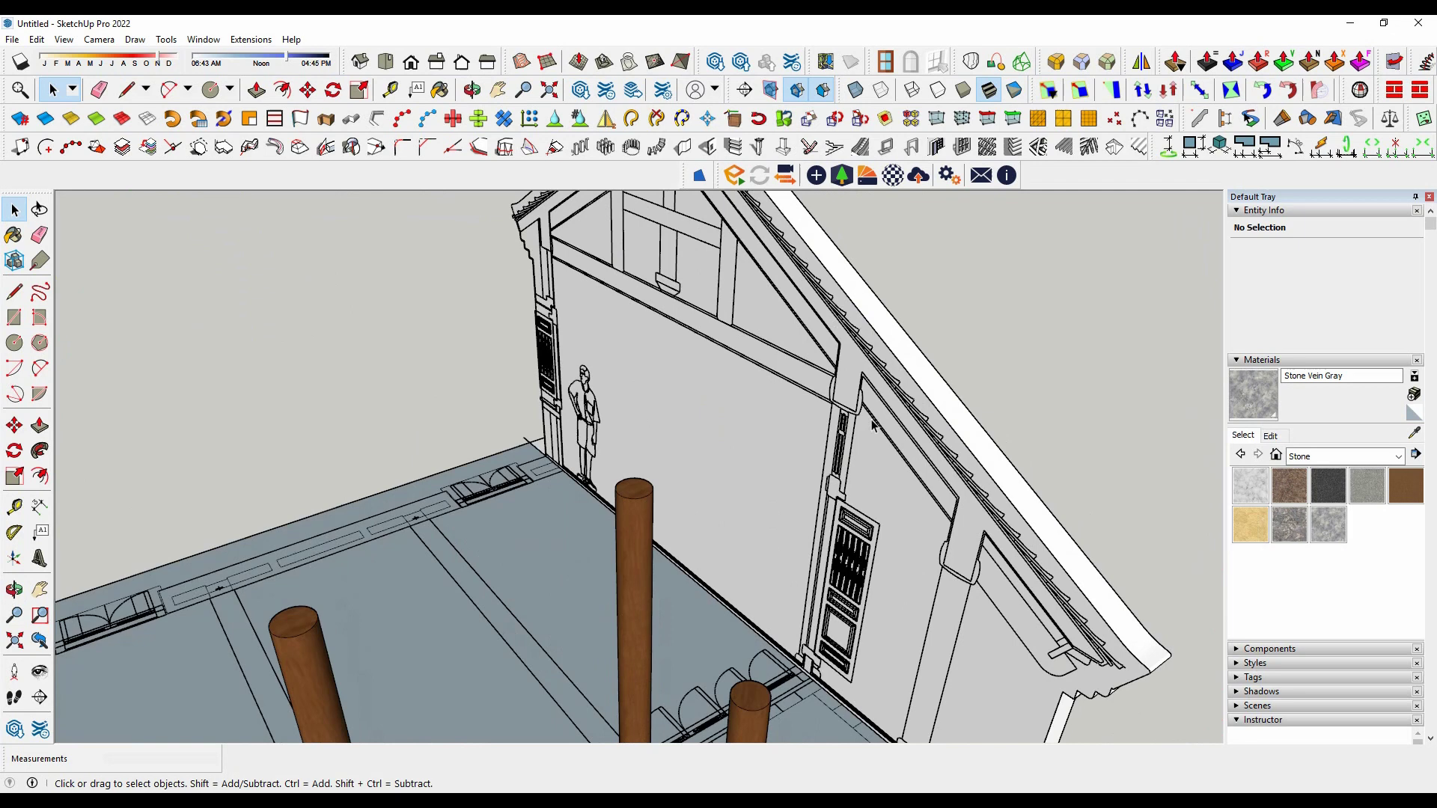
pyautogui.scroll(-2, 1068, 475)
pyautogui.scroll(4, 833, 385)
pyautogui.scroll(-3, 833, 385)
pyautogui.scroll(3, 699, 273)
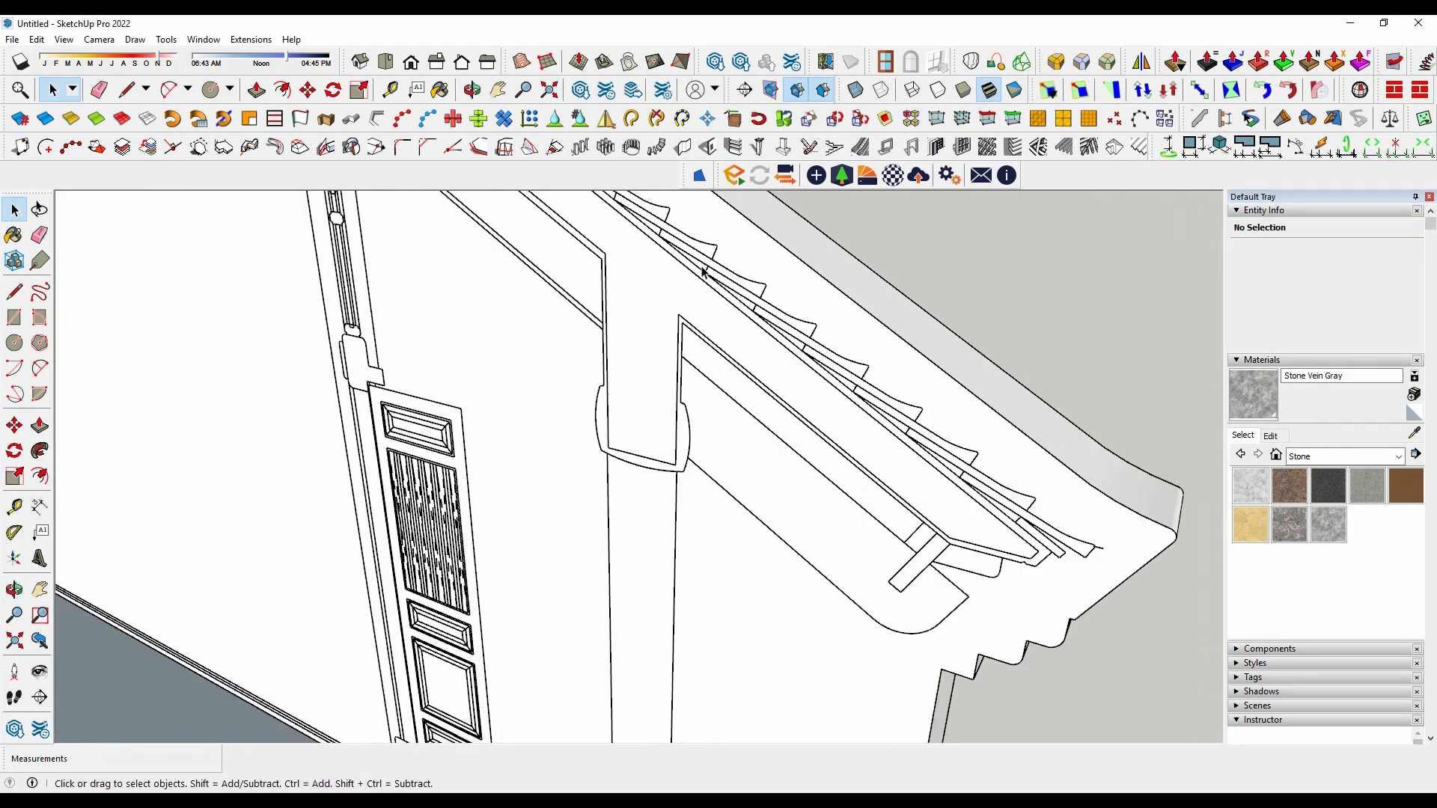
pyautogui.click(693, 272)
pyautogui.scroll(-3, 1023, 477)
pyautogui.click(1024, 477)
pyautogui.click(756, 425)
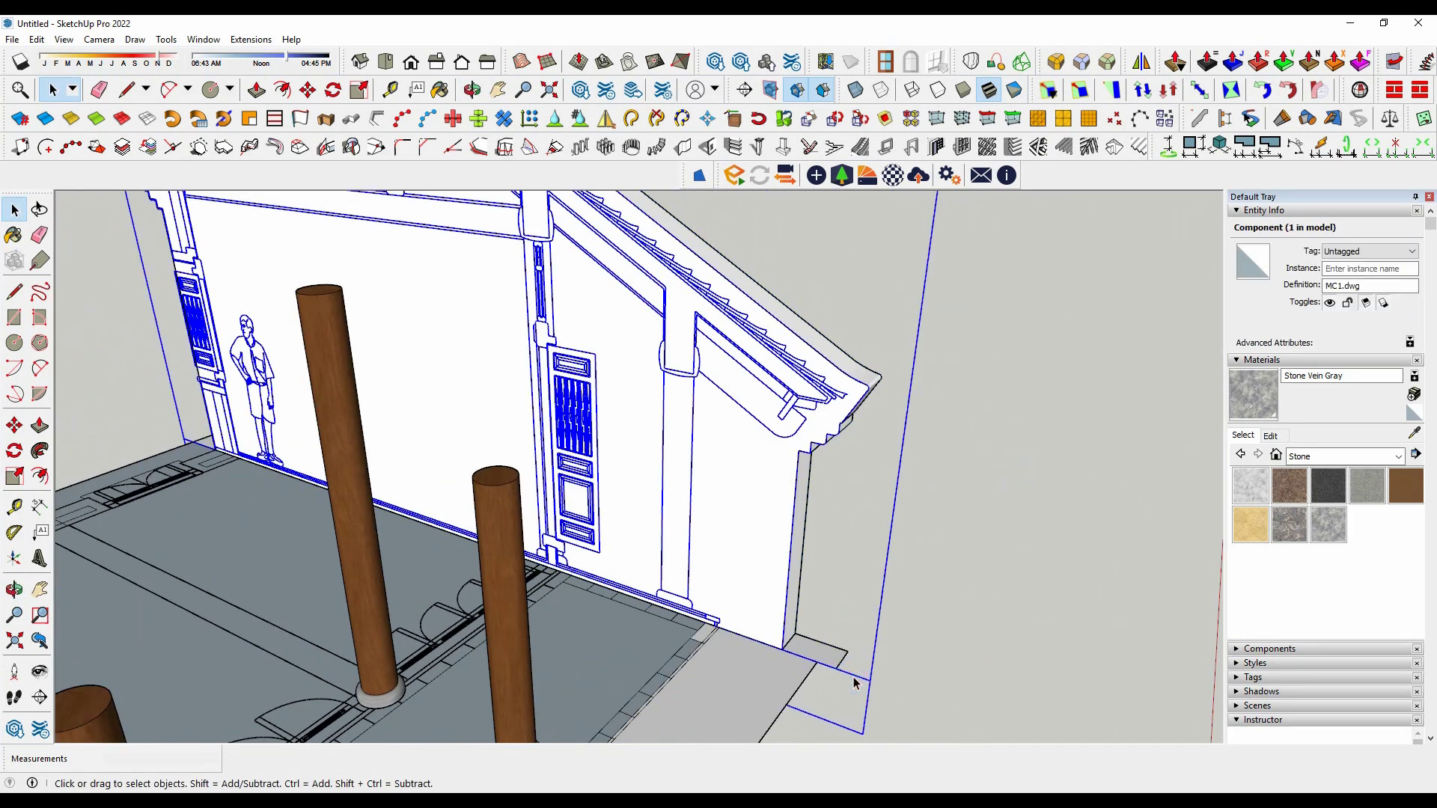
pyautogui.doubleClick(755, 424)
pyautogui.click(756, 424)
pyautogui.moveTo(756, 424); pyautogui.dragTo(717, 177, button='middle')
pyautogui.hotkey('ctrl', 'a')
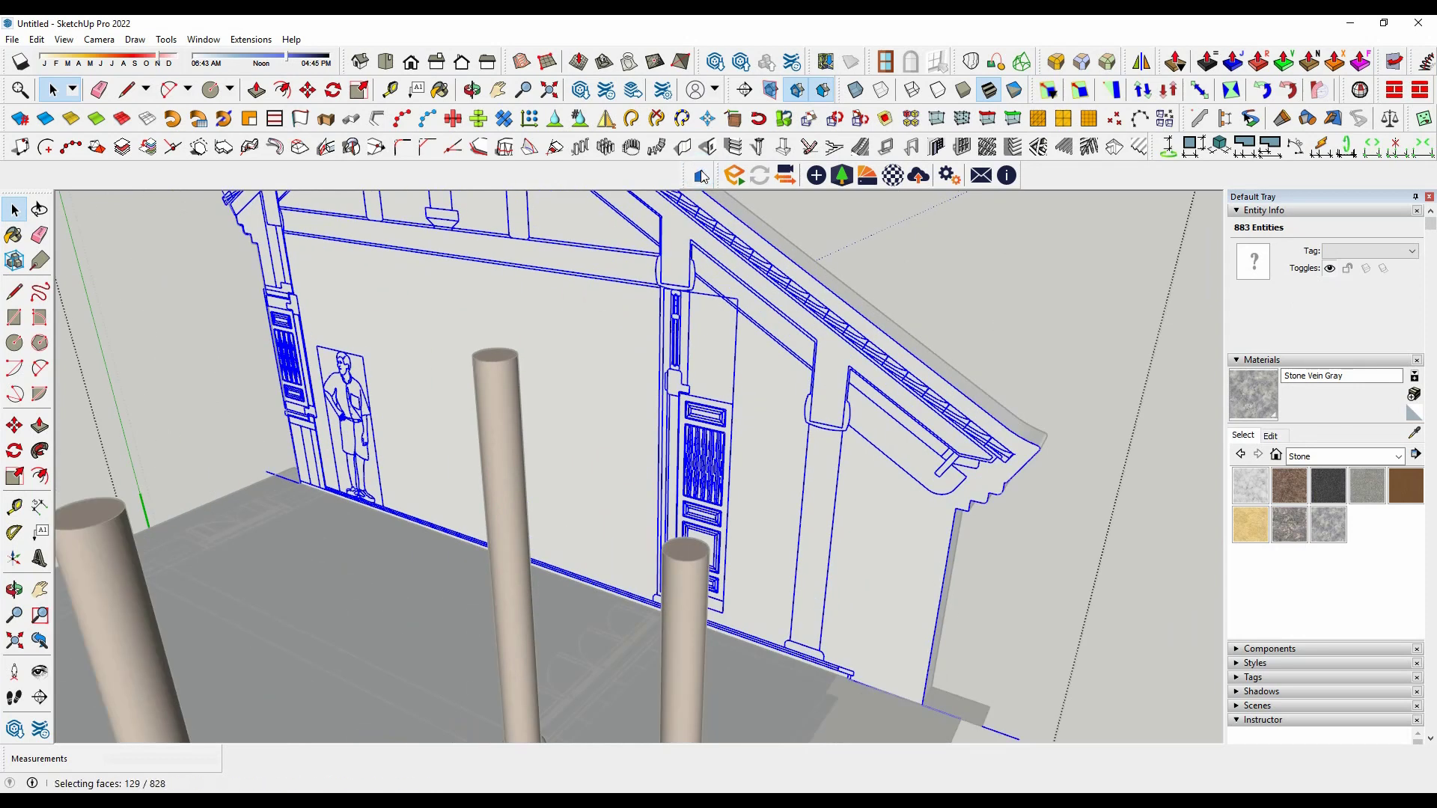
pyautogui.press('Escape')
# Hide the gable wall component to expose the roof beam.
pyautogui.scroll(-3, 1057, 464)
pyautogui.click(1057, 464)
pyautogui.scroll(5, 779, 352)
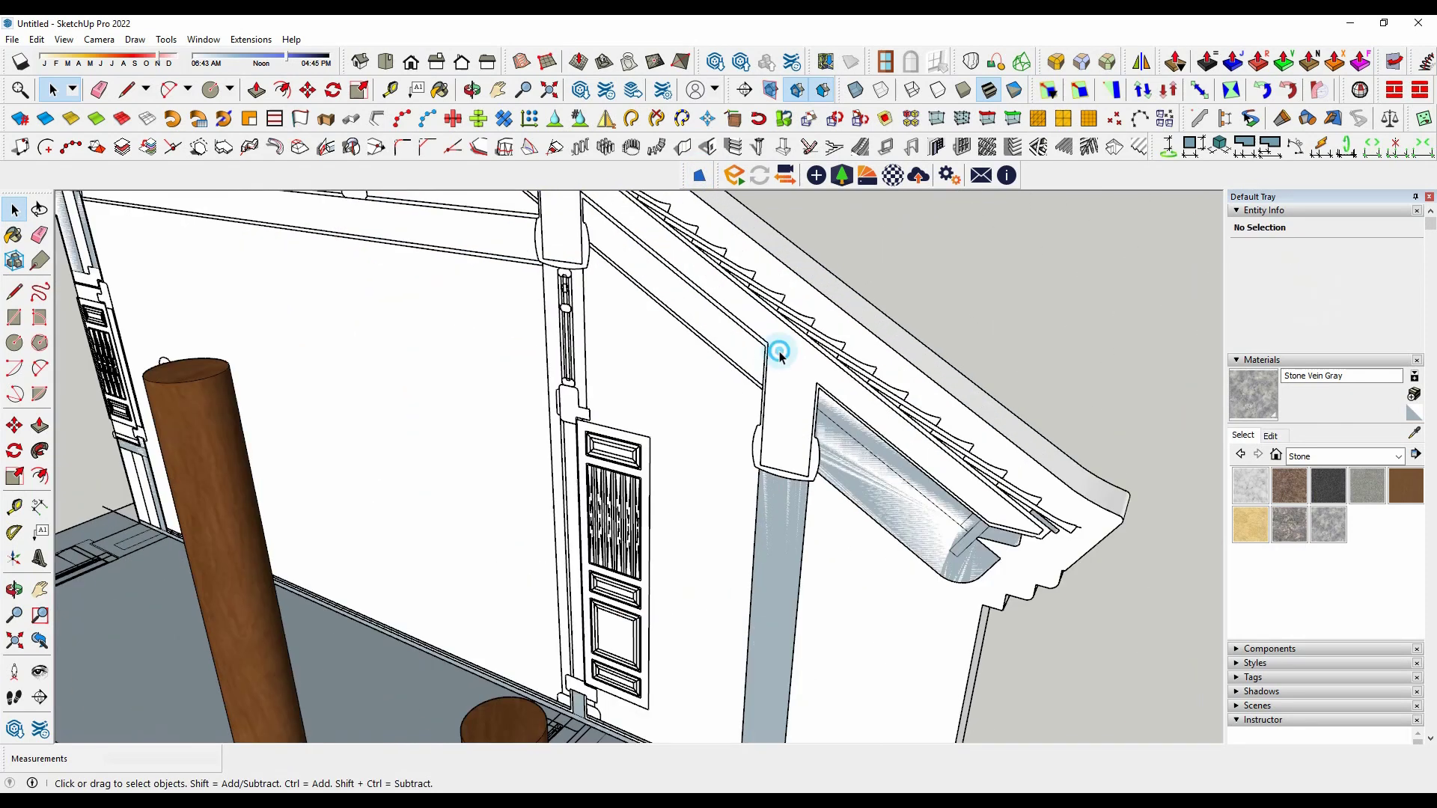
pyautogui.click(779, 352)
pyautogui.scroll(-2, 779, 352)
pyautogui.scroll(-3, 973, 419)
pyautogui.rightClick(948, 434)
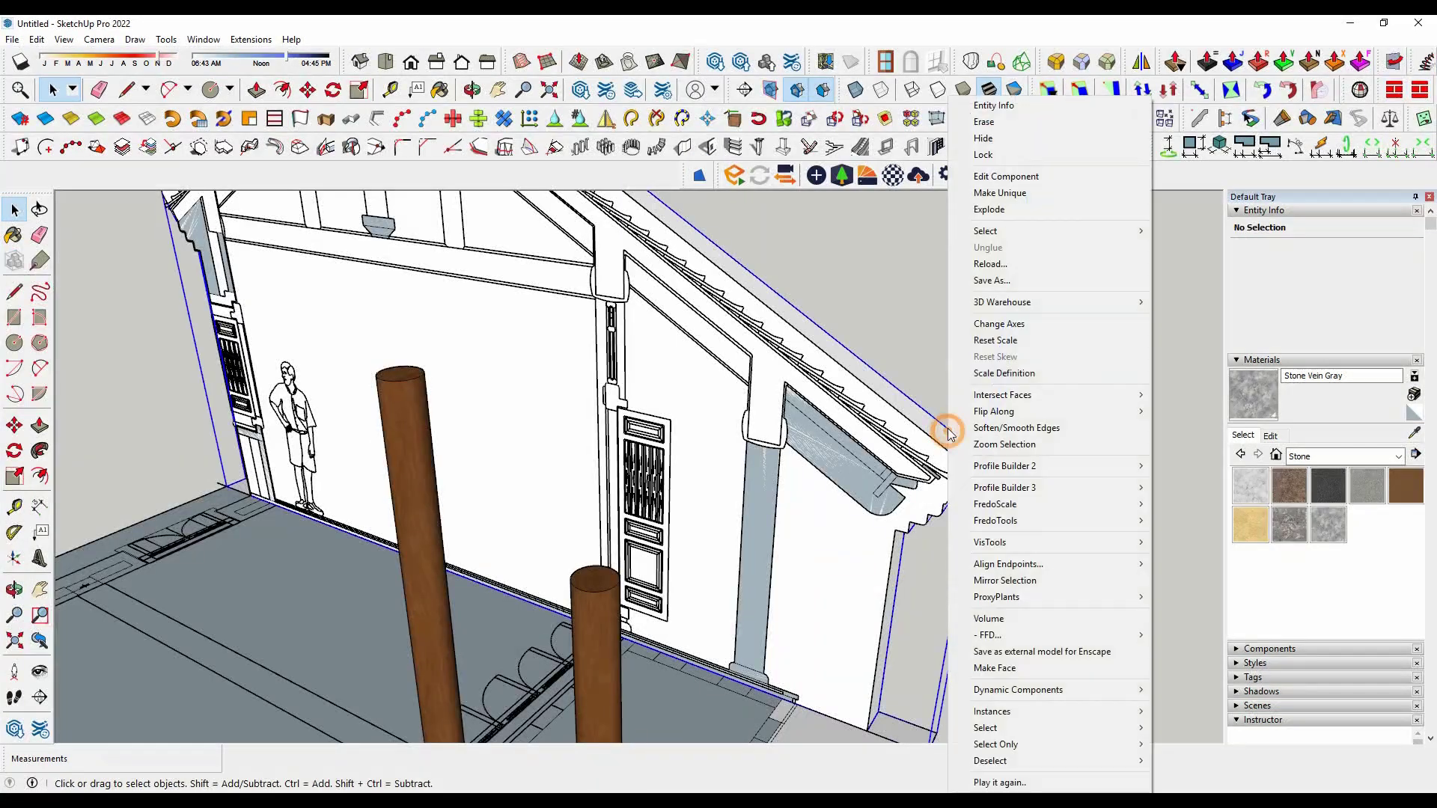
pyautogui.click(983, 138)
pyautogui.scroll(3, 759, 369)
# Open the roof beam component for editing and select all its geometry.
pyautogui.click(819, 401)
pyautogui.click(760, 369)
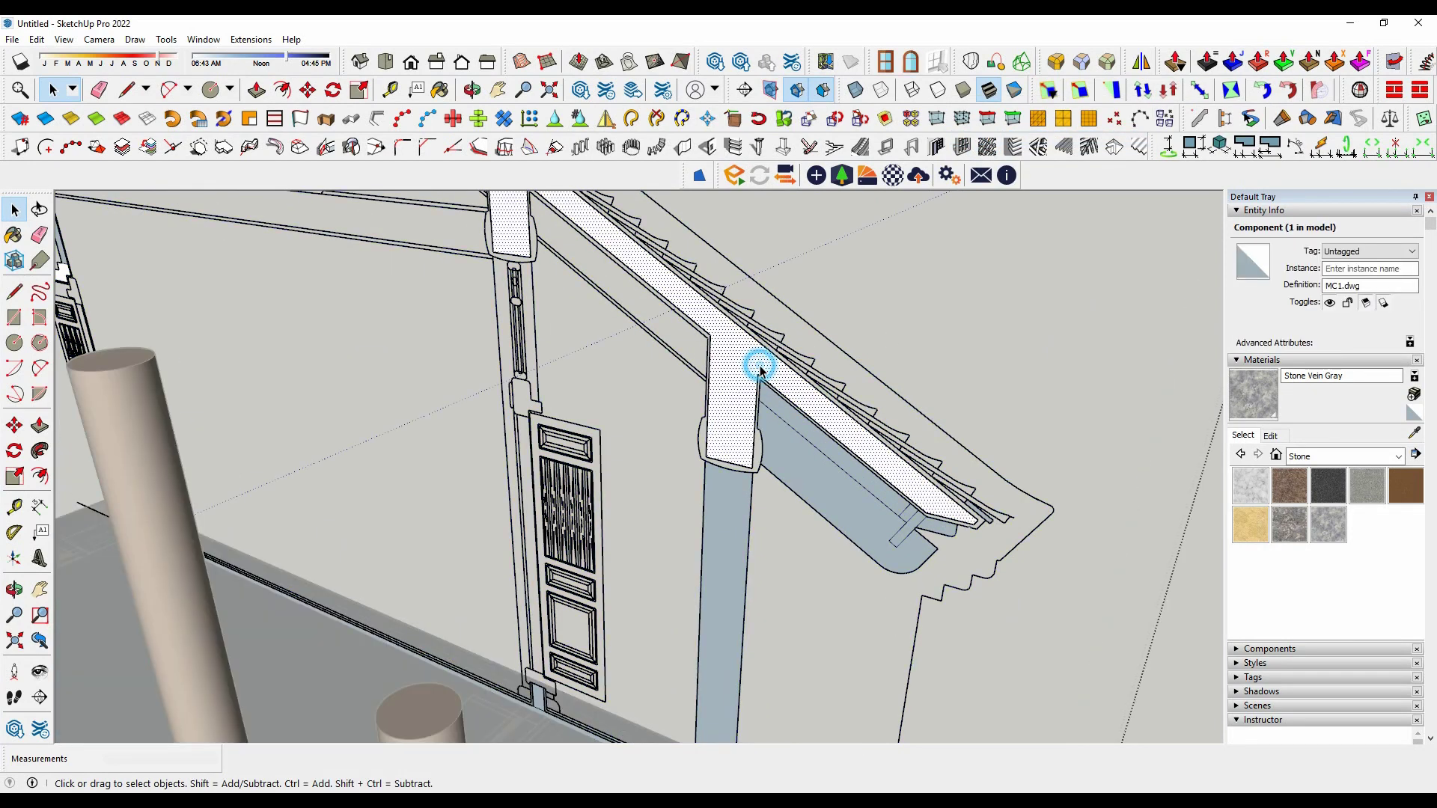
pyautogui.doubleClick(759, 369)
pyautogui.scroll(3, 760, 369)
pyautogui.scroll(2, 1148, 606)
pyautogui.scroll(-3, 659, 417)
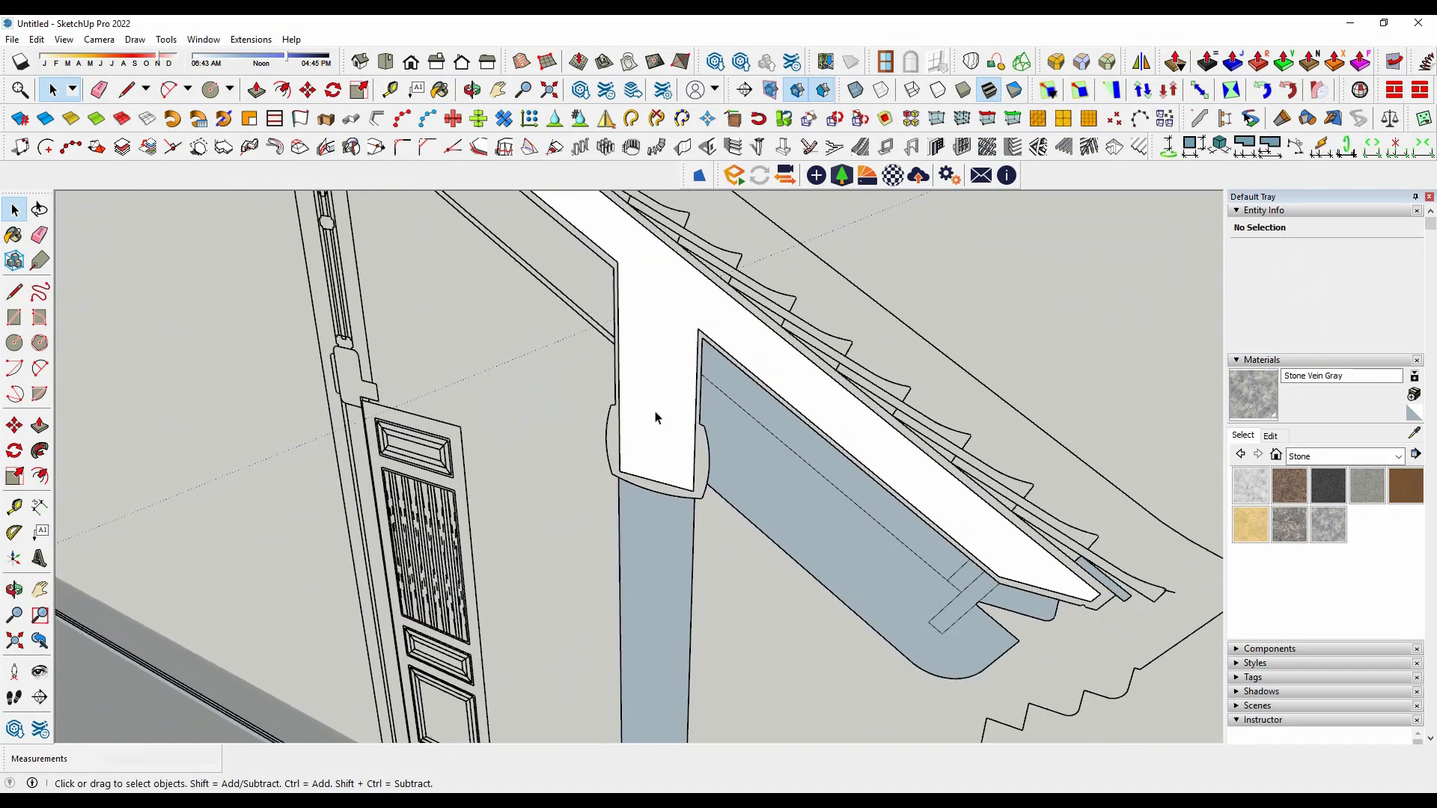
pyautogui.scroll(-2, 673, 419)
pyautogui.scroll(4, 695, 426)
pyautogui.scroll(-2, 695, 426)
pyautogui.scroll(-2, 515, 271)
pyautogui.scroll(-1, 642, 378)
pyautogui.scroll(-1, 743, 432)
pyautogui.scroll(2, 742, 433)
pyautogui.scroll(-4, 734, 417)
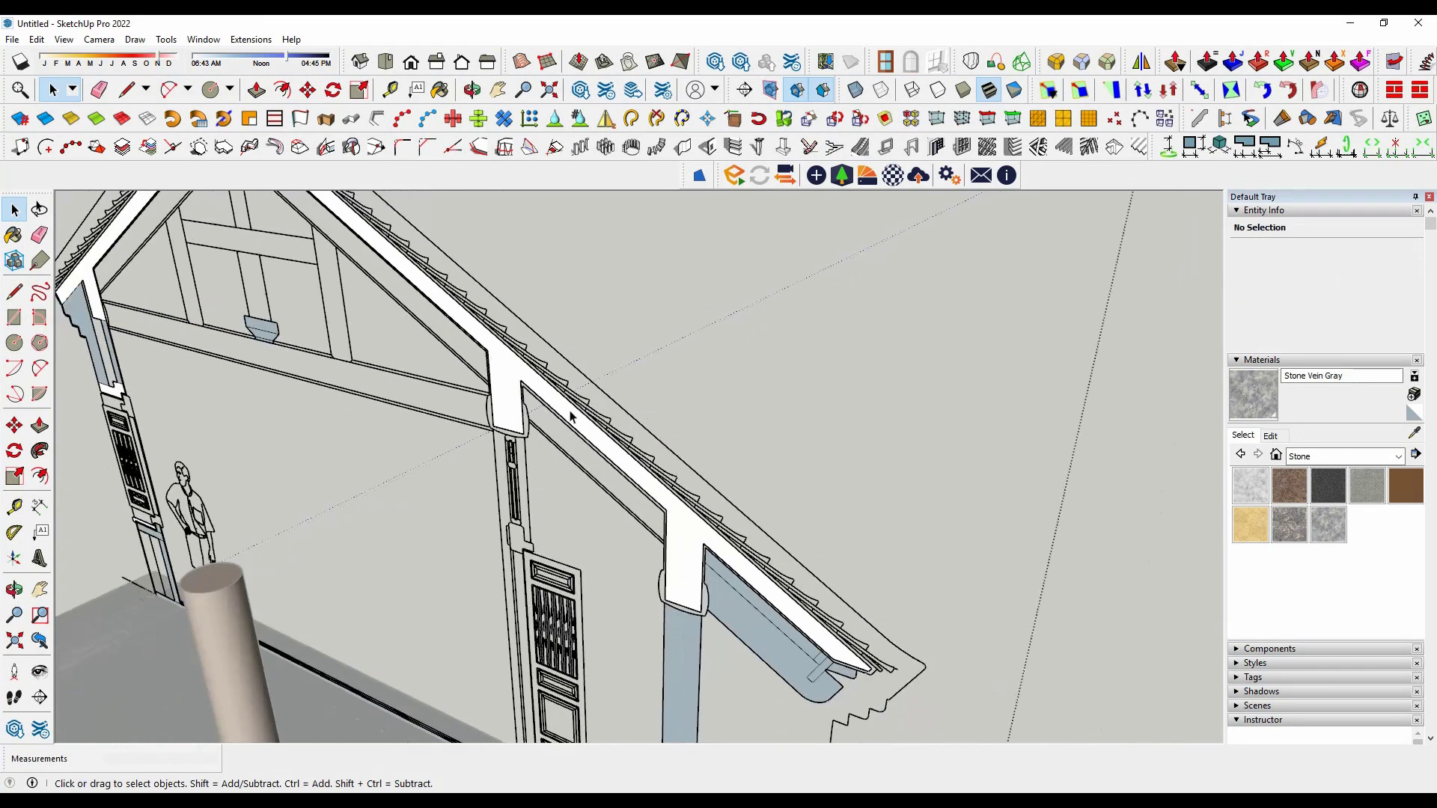
pyautogui.scroll(-2, 770, 479)
pyautogui.hotkey('ctrl', 'a')
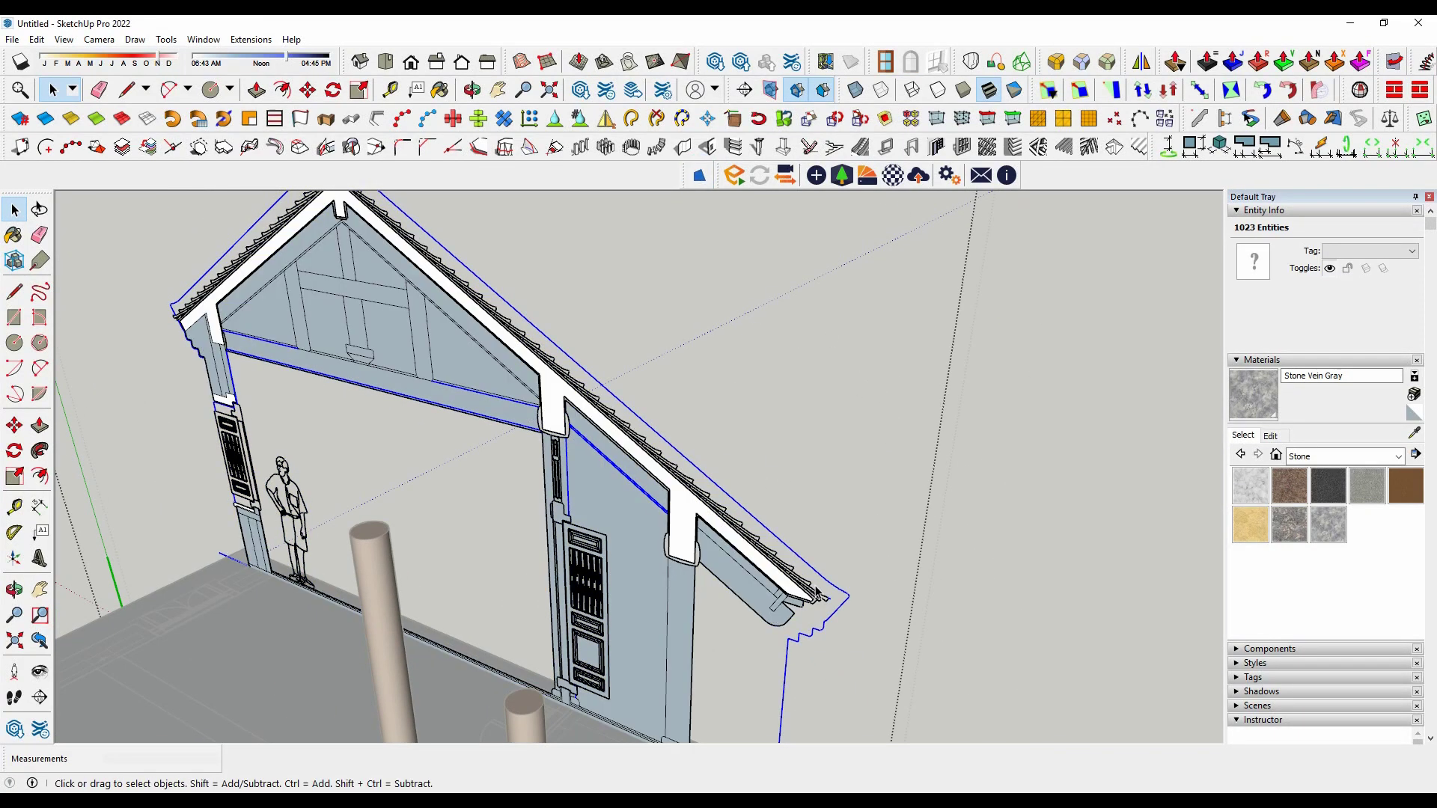
# Select the eave bracket face, then the roof slab profile face on the gable.
pyautogui.scroll(4, 825, 541)
pyautogui.scroll(1, 824, 540)
pyautogui.click(640, 475)
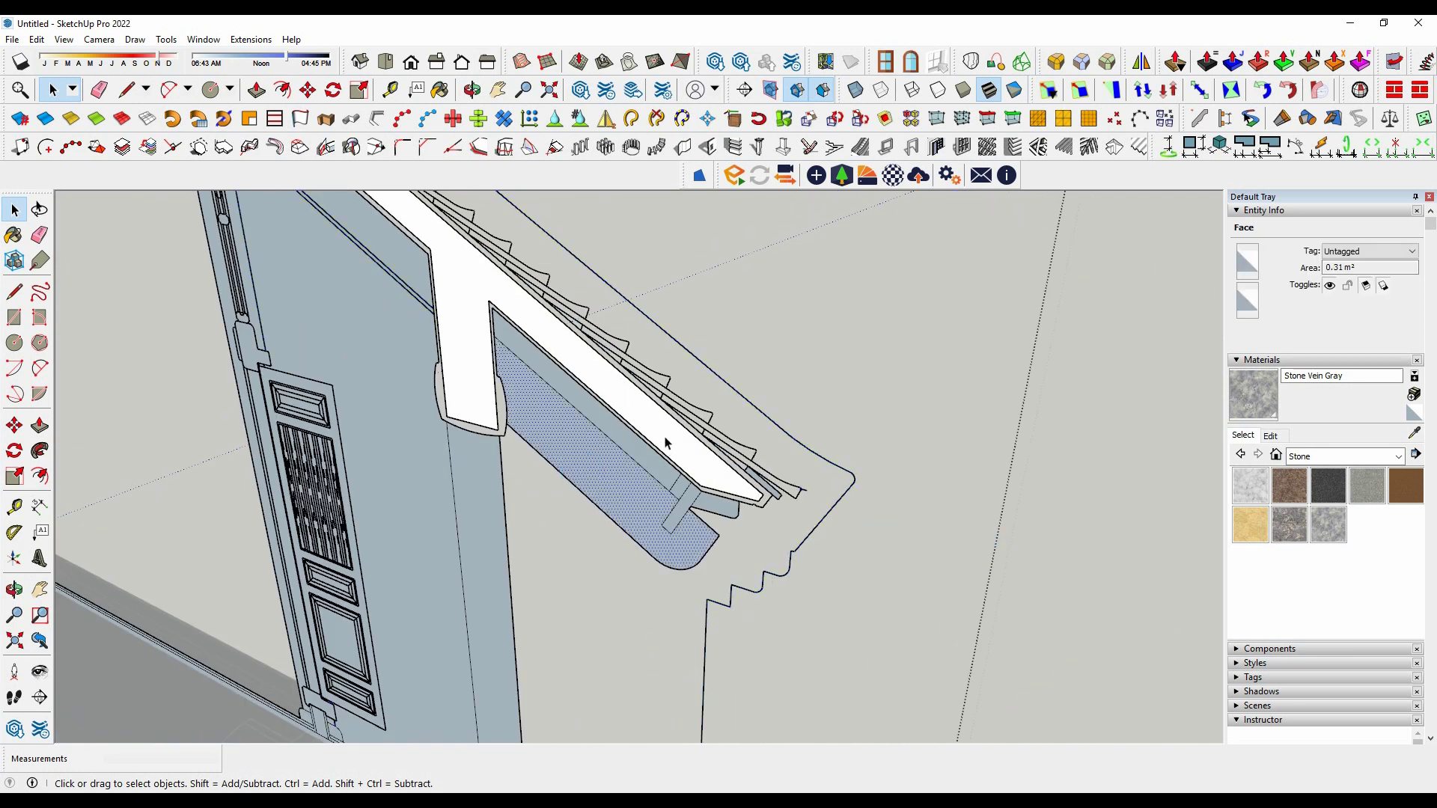
pyautogui.scroll(-3, 850, 568)
pyautogui.scroll(2, 446, 222)
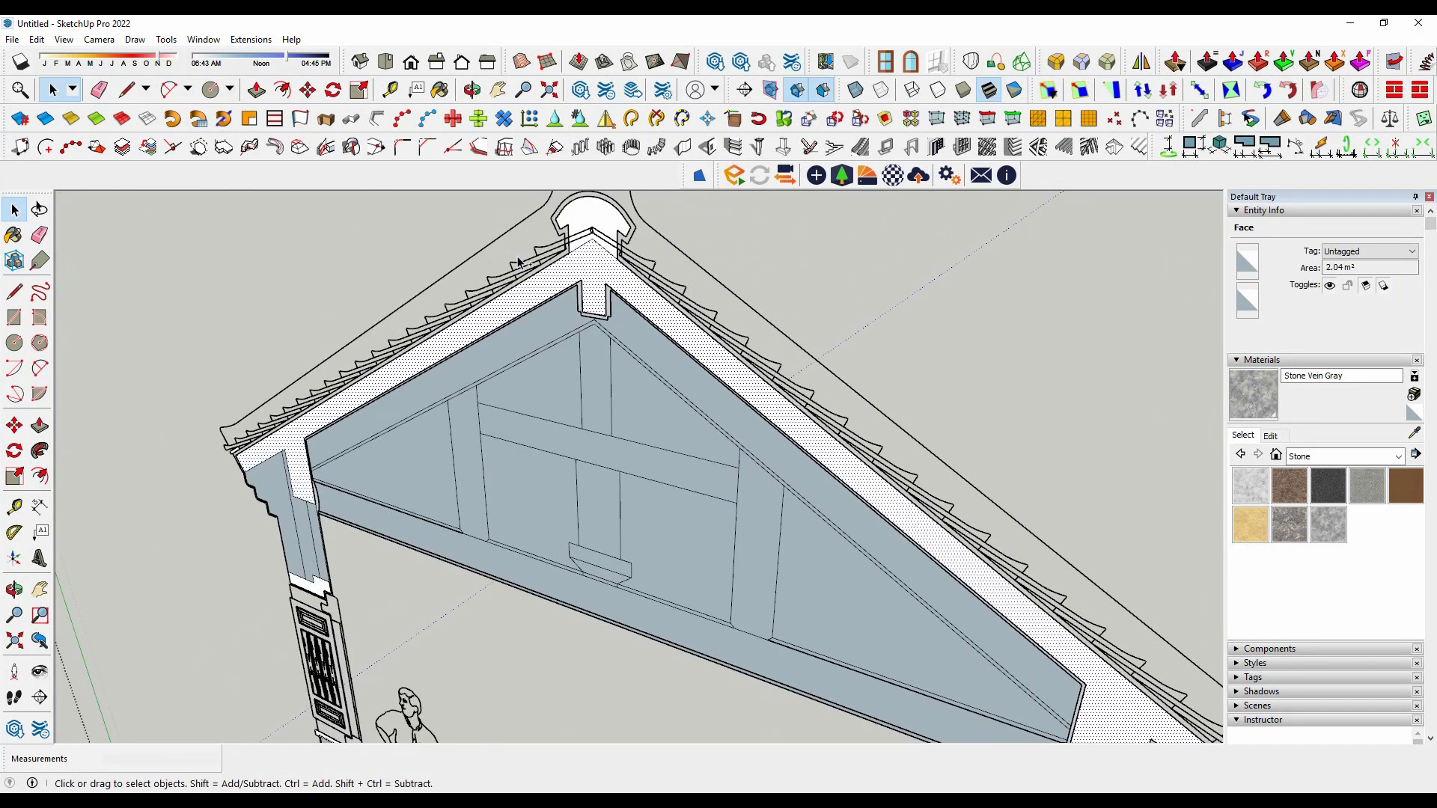
pyautogui.scroll(-5, 834, 381)
pyautogui.click(833, 381)
pyautogui.moveTo(834, 381); pyautogui.dragTo(834, 420, button='middle')
pyautogui.click(37, 39)
# Paste the roof profile in place and push/pull it 7500 mm into the roof slab.
pyautogui.click(88, 144)
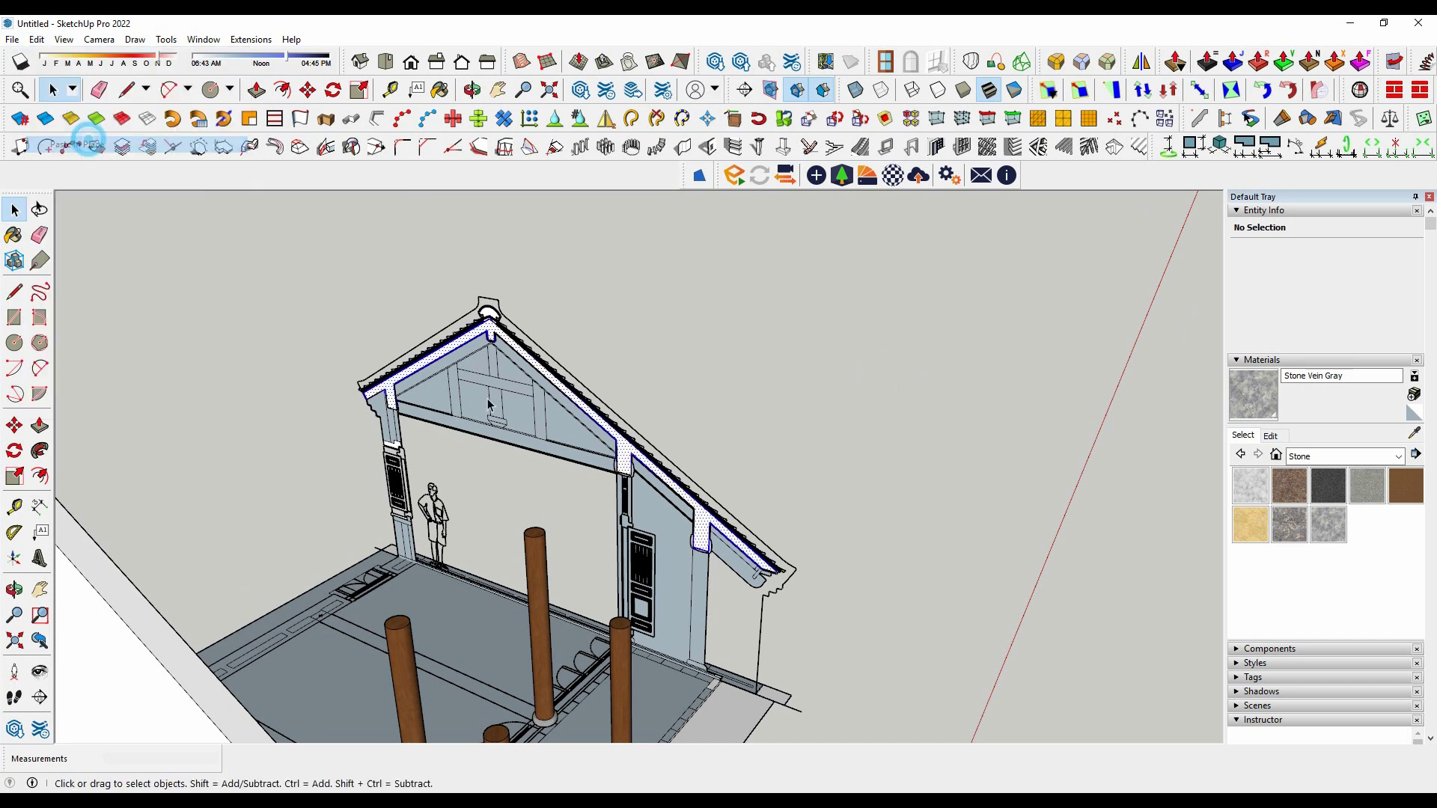
pyautogui.press('p')
pyautogui.moveTo(488, 404); pyautogui.dragTo(388, 491, button='middle')
pyautogui.click(389, 491)
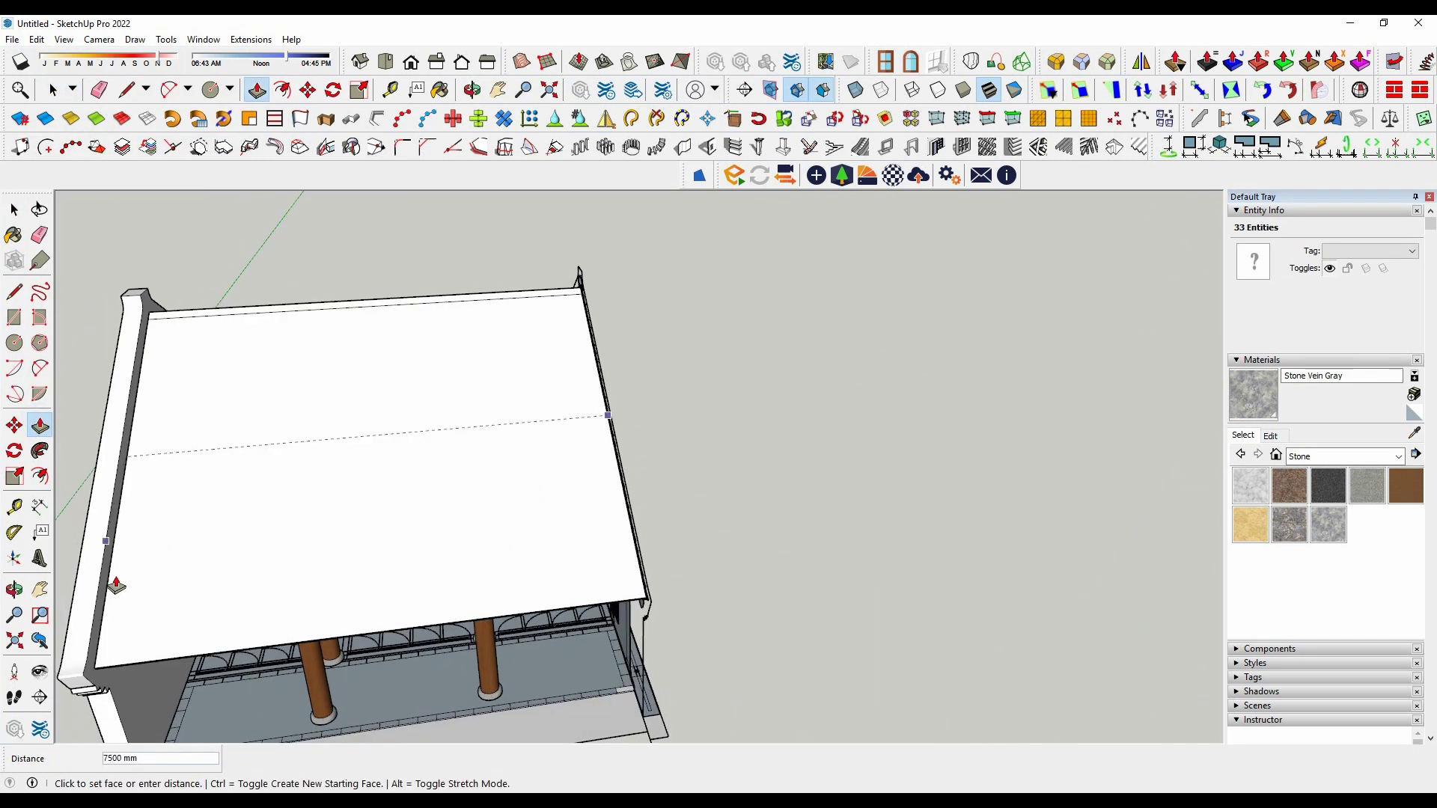
pyautogui.moveTo(609, 533); pyautogui.dragTo(811, 449, button='middle')
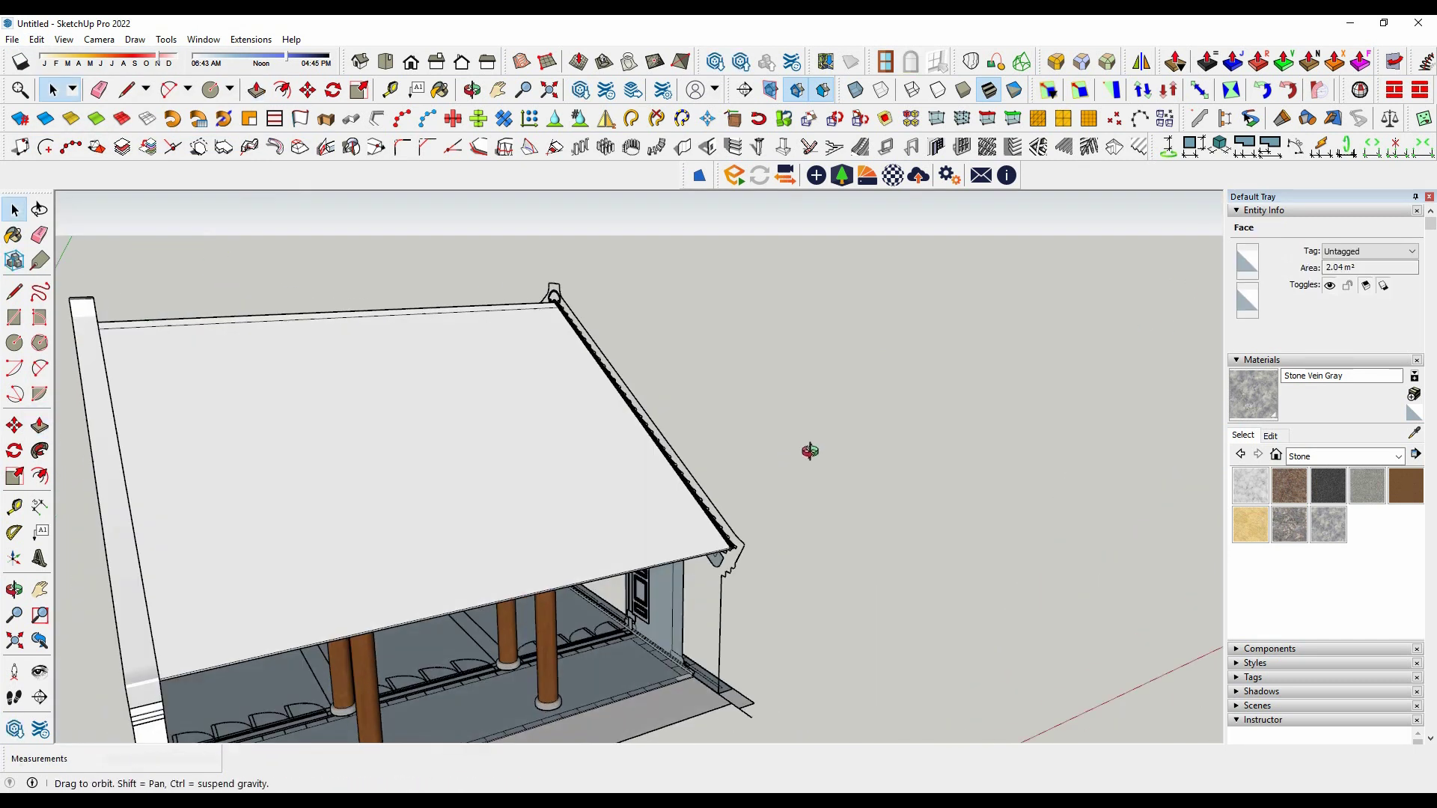
pyautogui.press('space')
# Select the ridge cap profile face and paste another copy in place.
pyautogui.scroll(5, 561, 352)
pyautogui.click(554, 352)
pyautogui.scroll(3, 577, 365)
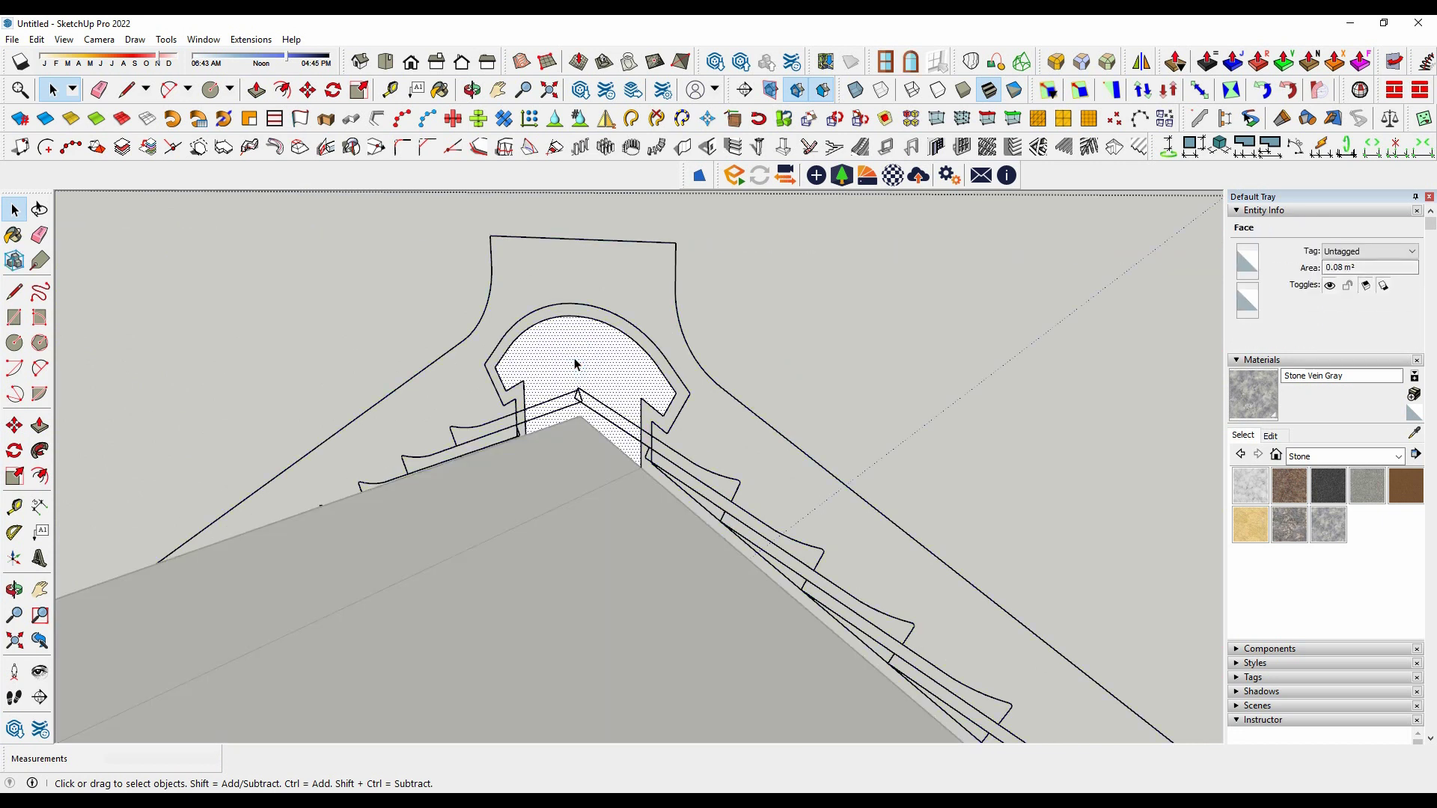
pyautogui.scroll(-5, 576, 365)
pyautogui.click(839, 237)
pyautogui.click(36, 38)
pyautogui.click(89, 146)
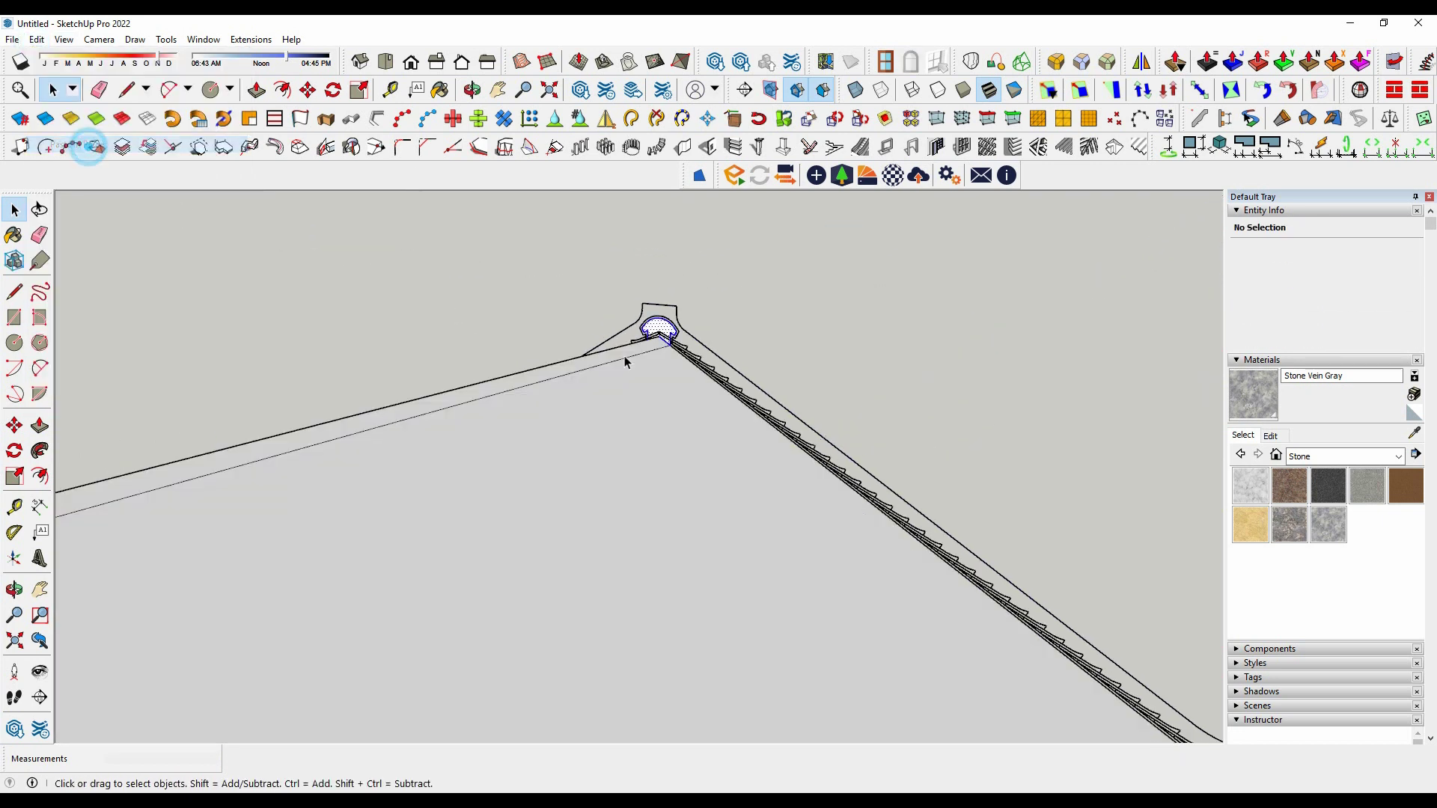
# Triple-click the roof slab and make it a group.
pyautogui.scroll(-5, 625, 356)
pyautogui.tripleClick(636, 454)
pyautogui.scroll(5, 659, 337)
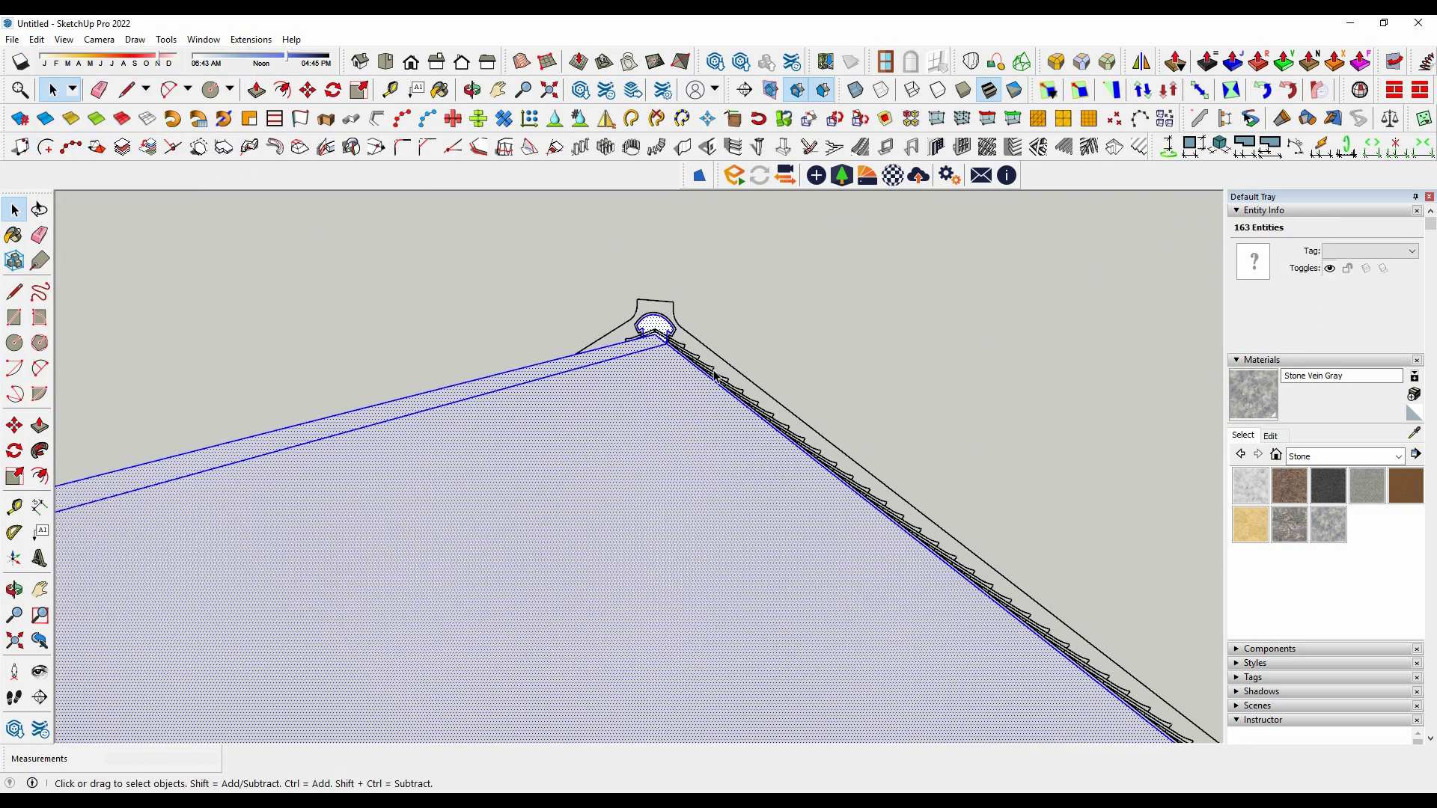
pyautogui.rightClick(674, 512)
pyautogui.click(729, 334)
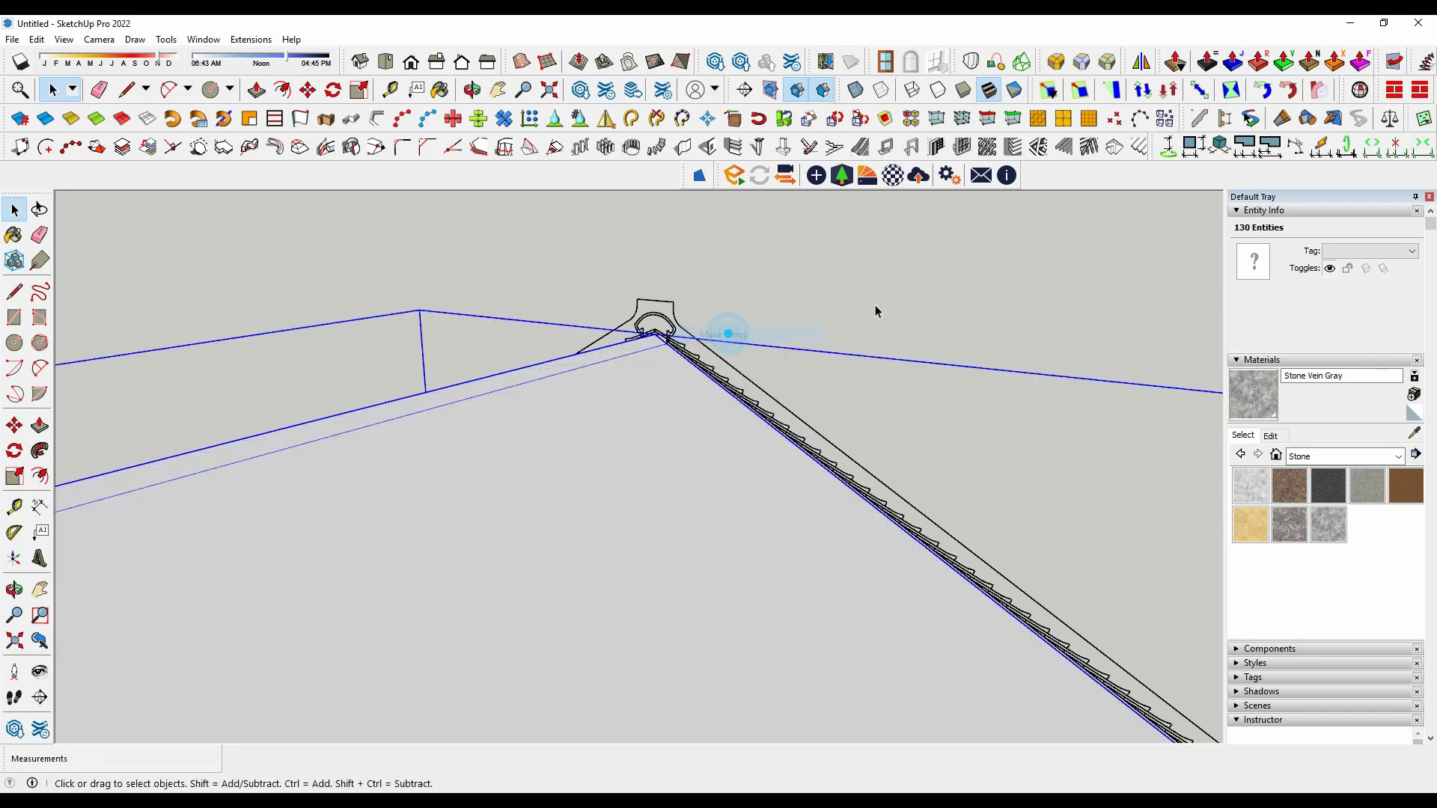
# Push/pull the ridge cap face along the full length of the roof ridge.
pyautogui.click(63, 39)
pyautogui.click(173, 198)
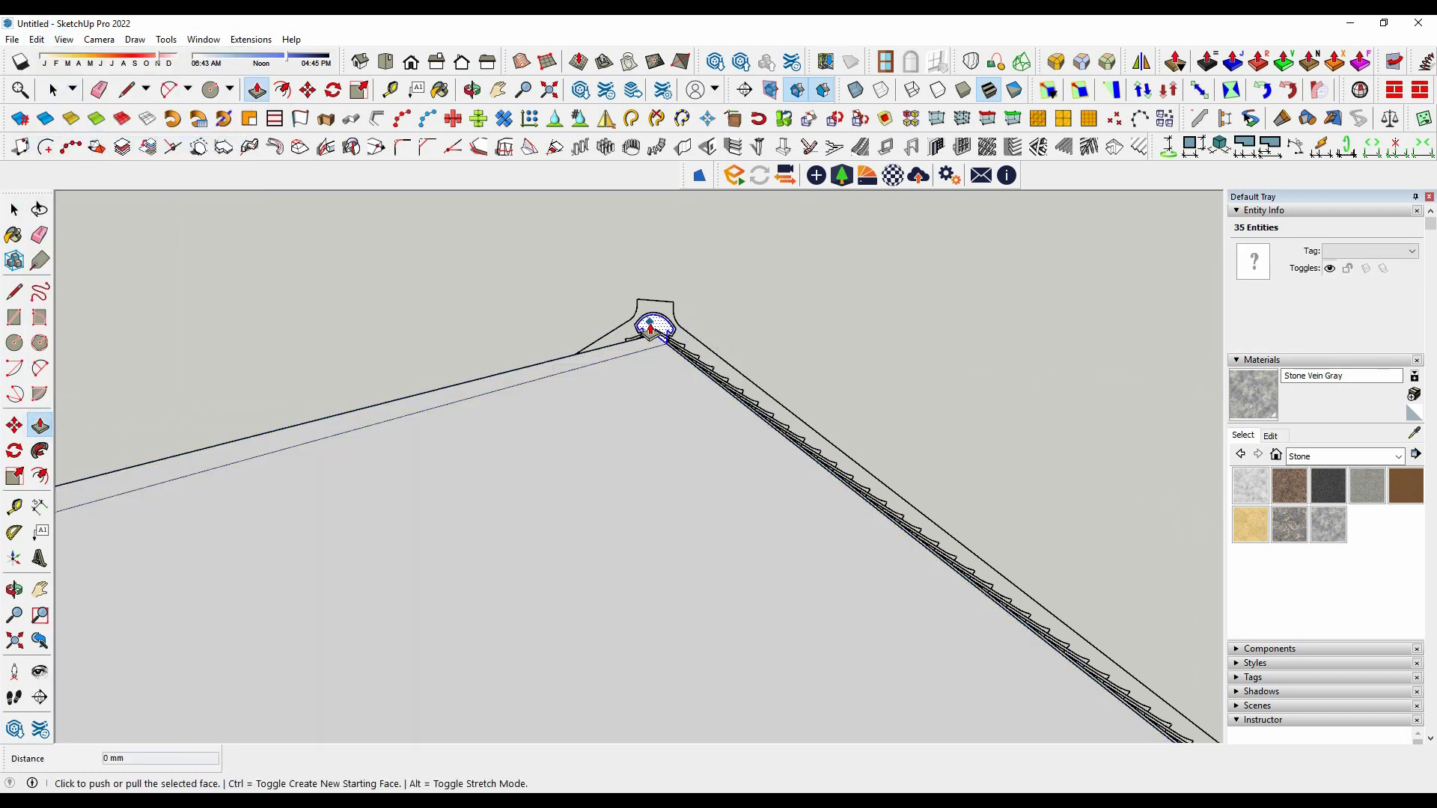
pyautogui.click(650, 329)
pyautogui.scroll(-5, 562, 450)
pyautogui.scroll(5, 321, 411)
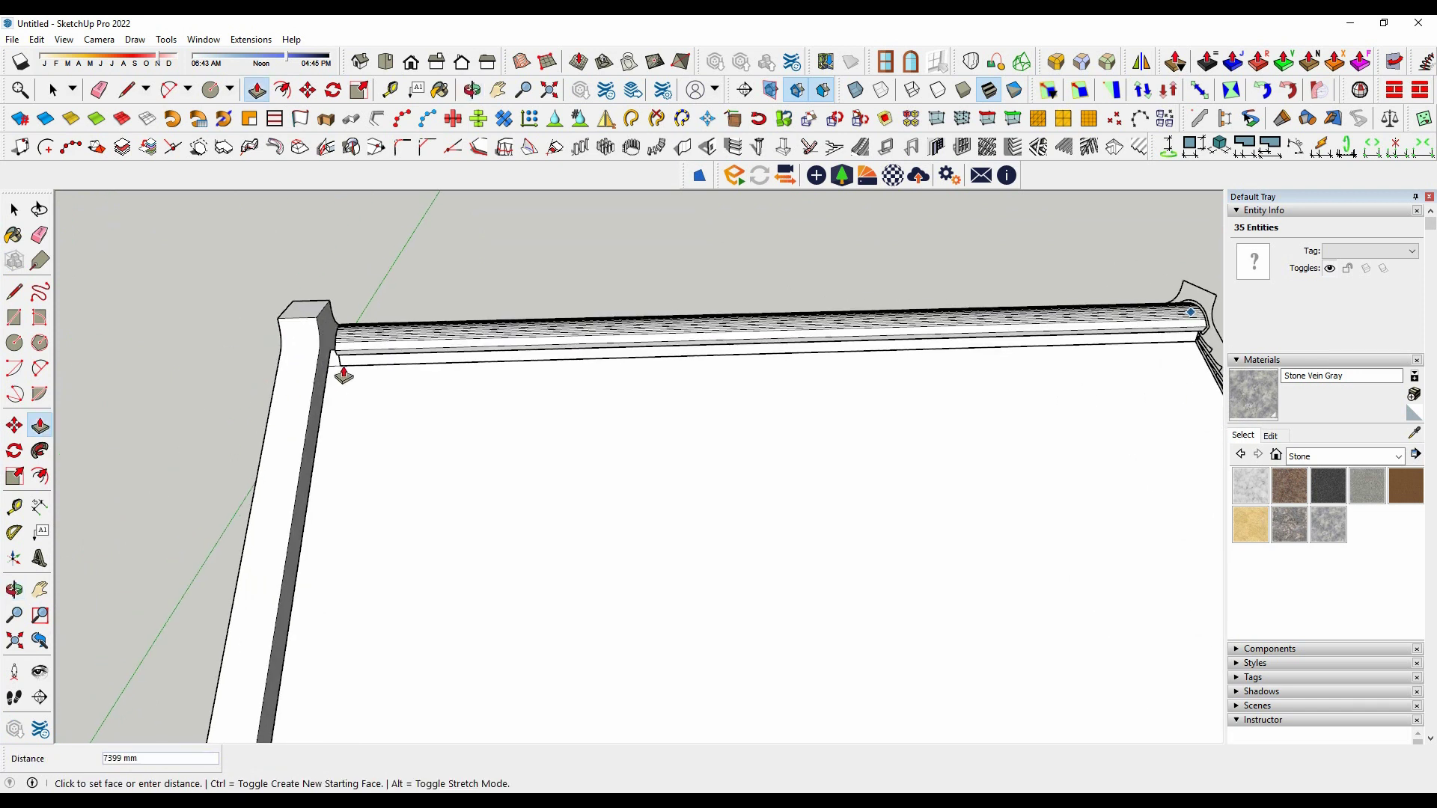
pyautogui.click(328, 366)
pyautogui.scroll(-2, 328, 366)
pyautogui.press('space')
# Triple-click the ridge cap and make it its own group.
pyautogui.tripleClick(610, 363)
pyautogui.rightClick(610, 363)
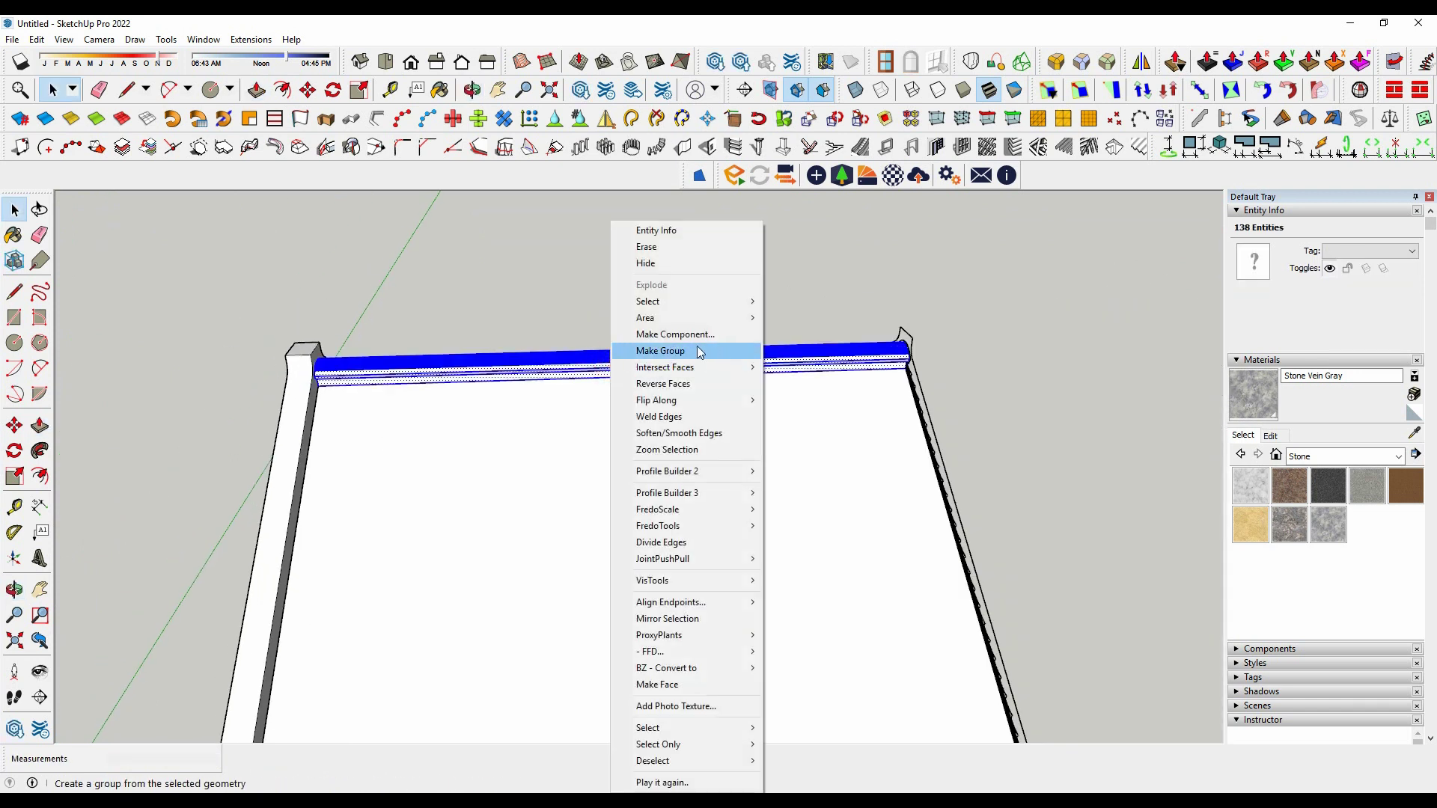
pyautogui.click(694, 355)
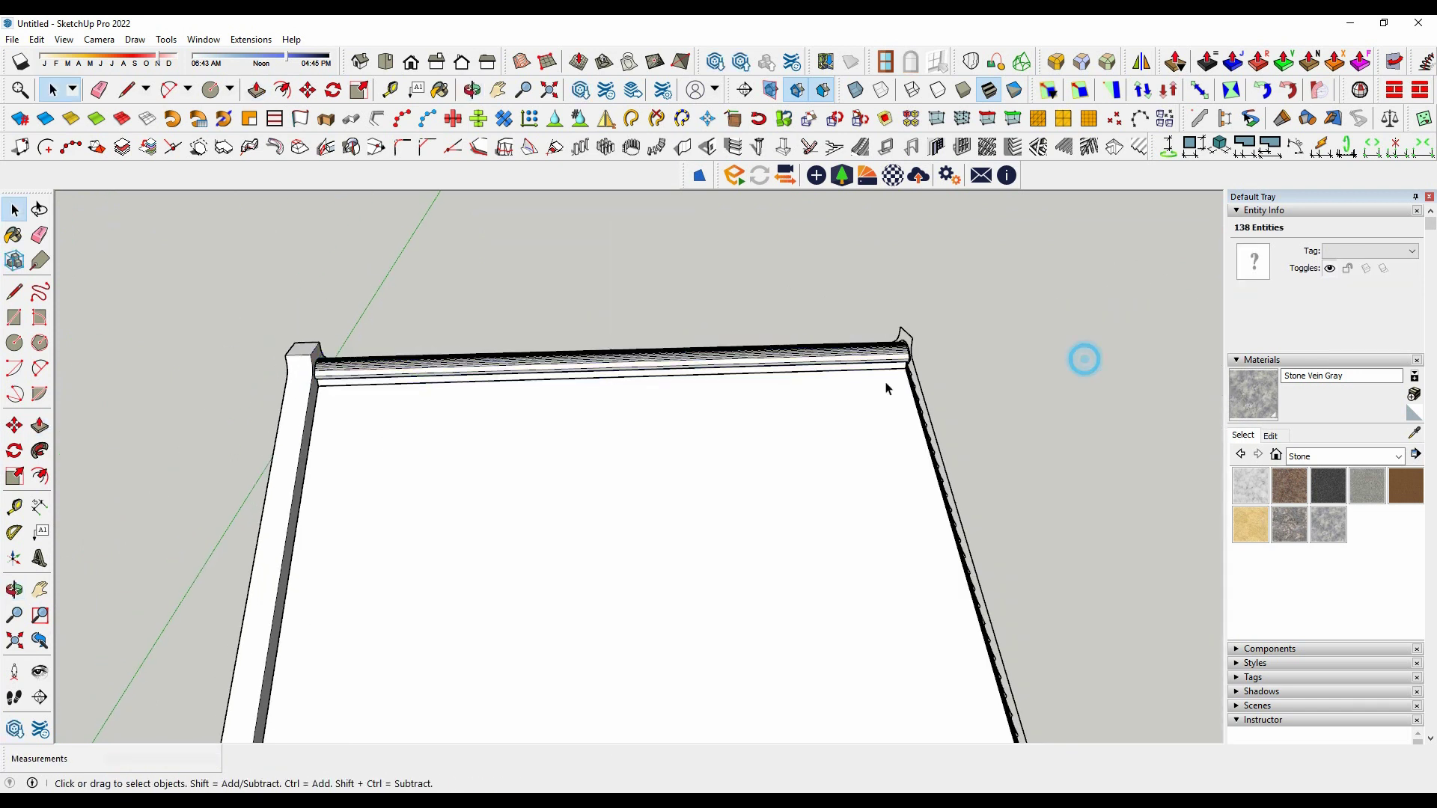
pyautogui.click(1085, 359)
pyautogui.scroll(5, 1059, 284)
pyautogui.scroll(-5, 800, 437)
pyautogui.rightClick(659, 213)
pyautogui.click(688, 262)
pyautogui.scroll(5, 875, 506)
pyautogui.scroll(-3, 869, 494)
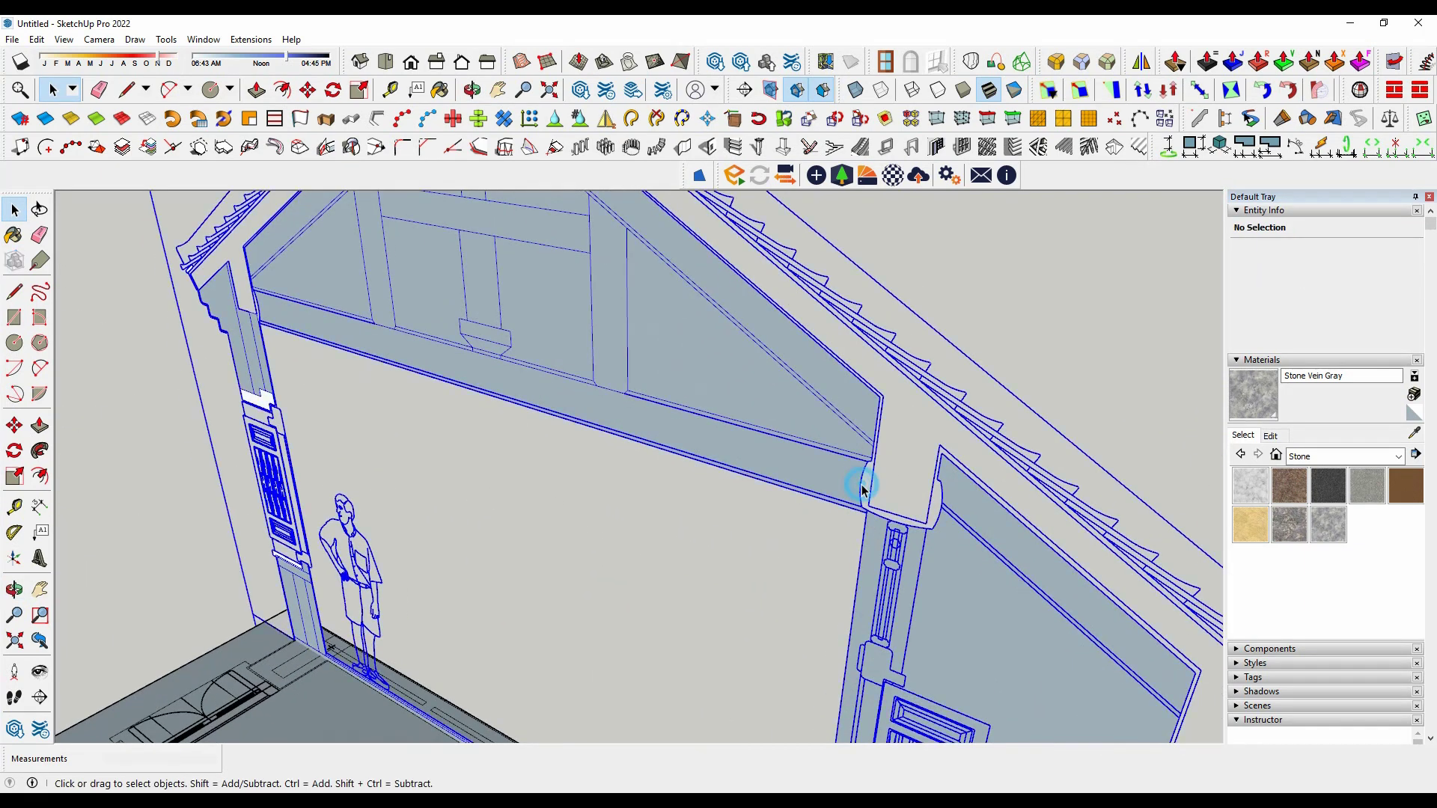
pyautogui.click(860, 479)
pyautogui.scroll(4, 857, 434)
pyautogui.scroll(-4, 868, 492)
pyautogui.scroll(4, 795, 528)
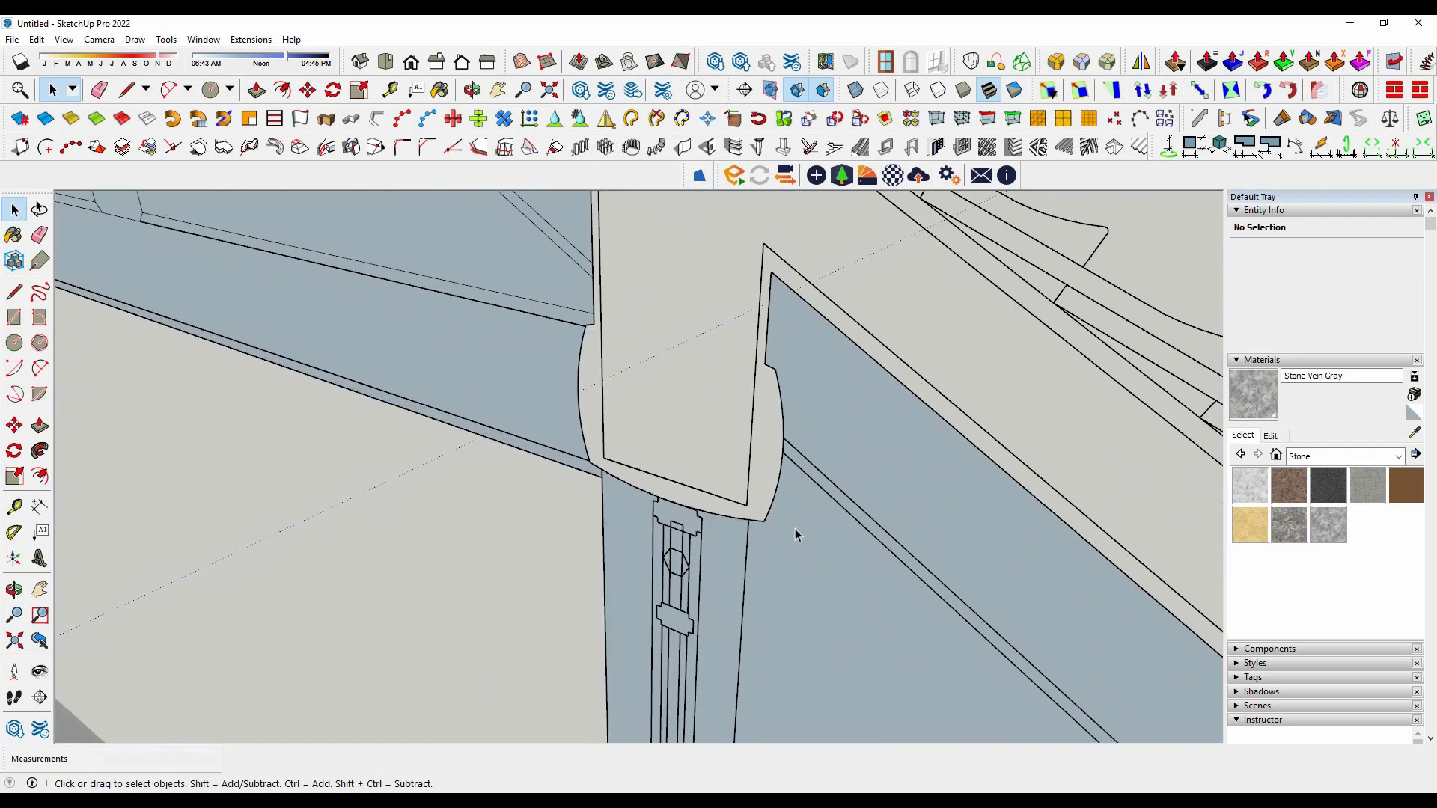
pyautogui.scroll(1, 795, 530)
pyautogui.scroll(1, 795, 532)
pyautogui.press('l')
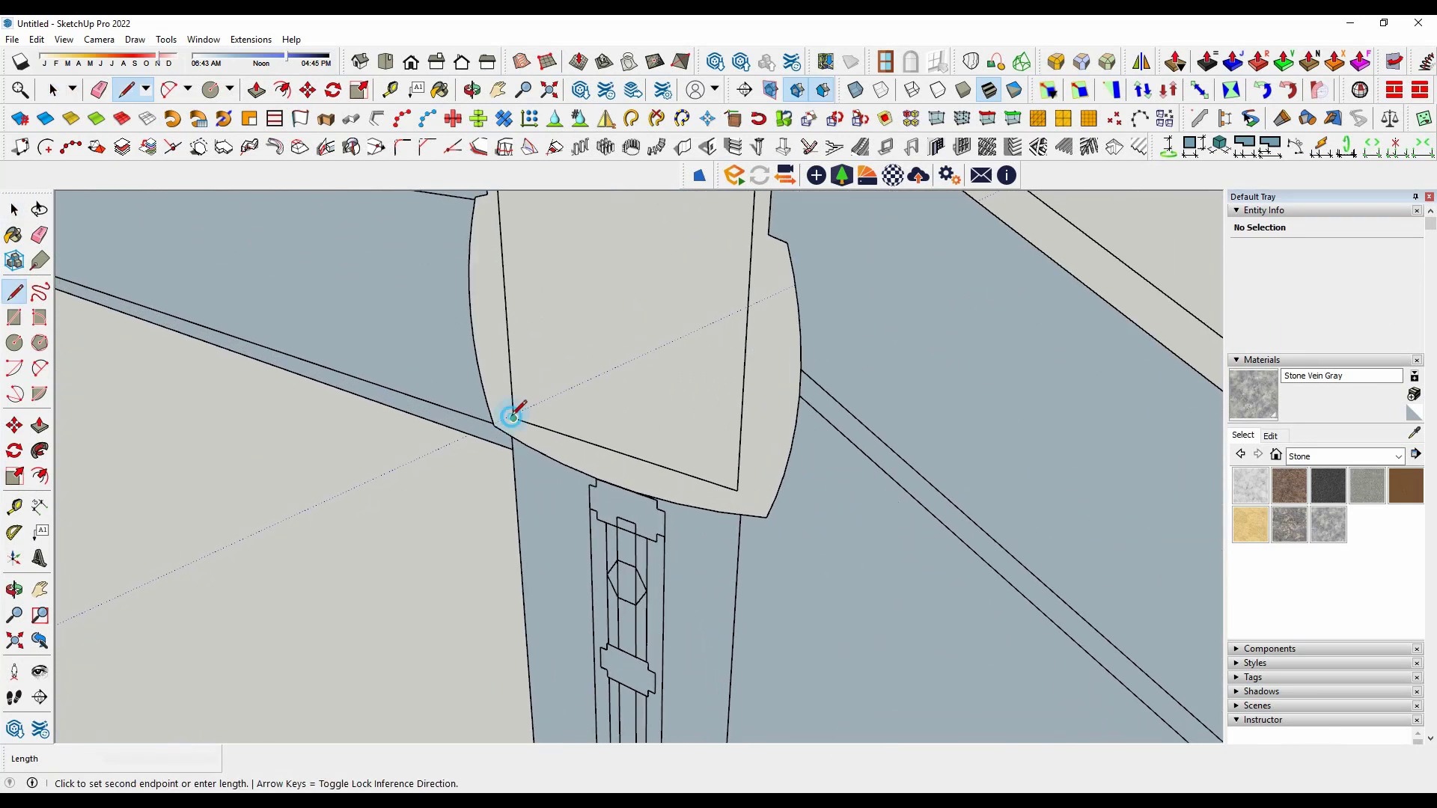
pyautogui.click(737, 490)
pyautogui.scroll(-2, 786, 385)
pyautogui.scroll(2, 760, 322)
pyautogui.click(760, 322)
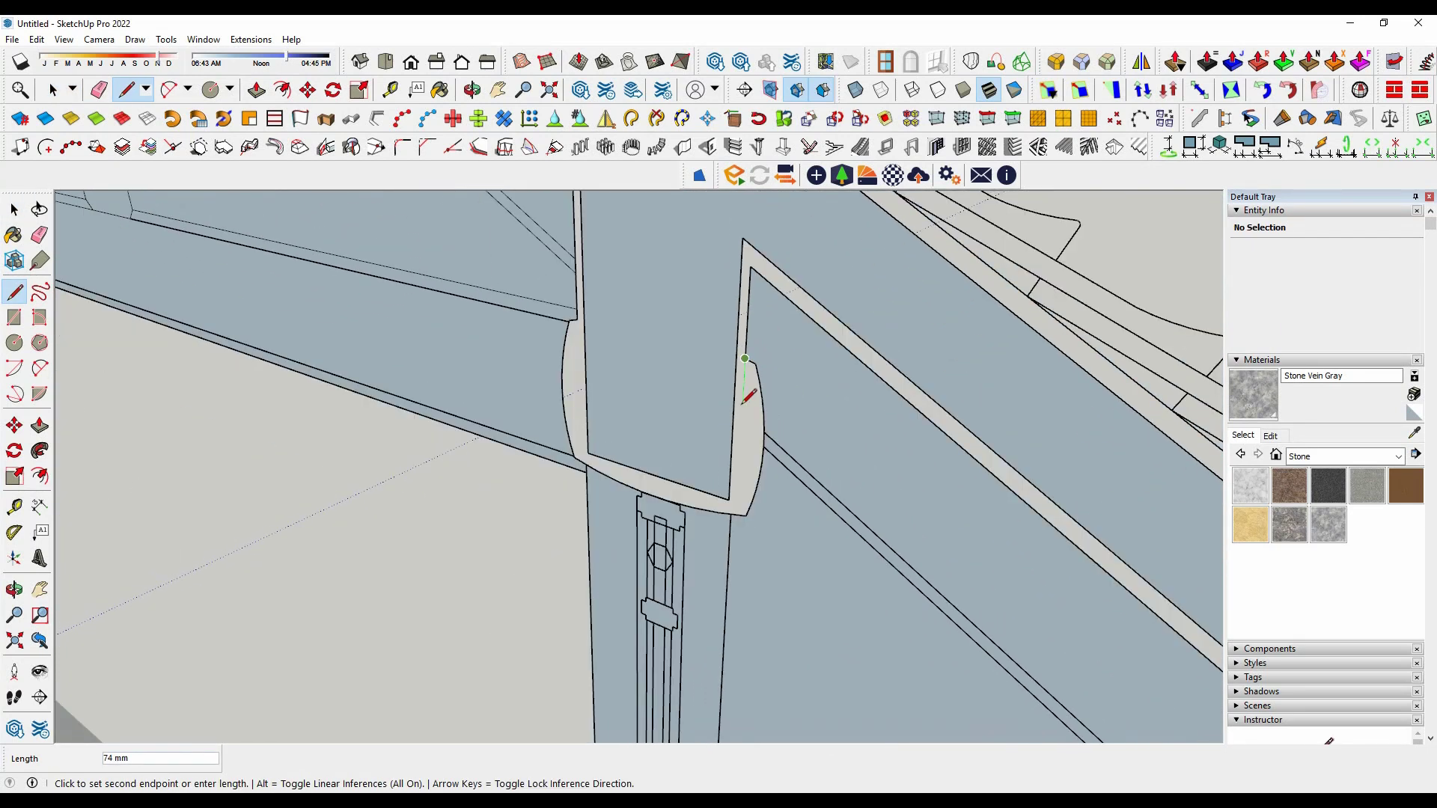
pyautogui.scroll(-2, 749, 381)
pyautogui.click(758, 377)
pyautogui.scroll(-2, 758, 376)
pyautogui.scroll(2, 944, 555)
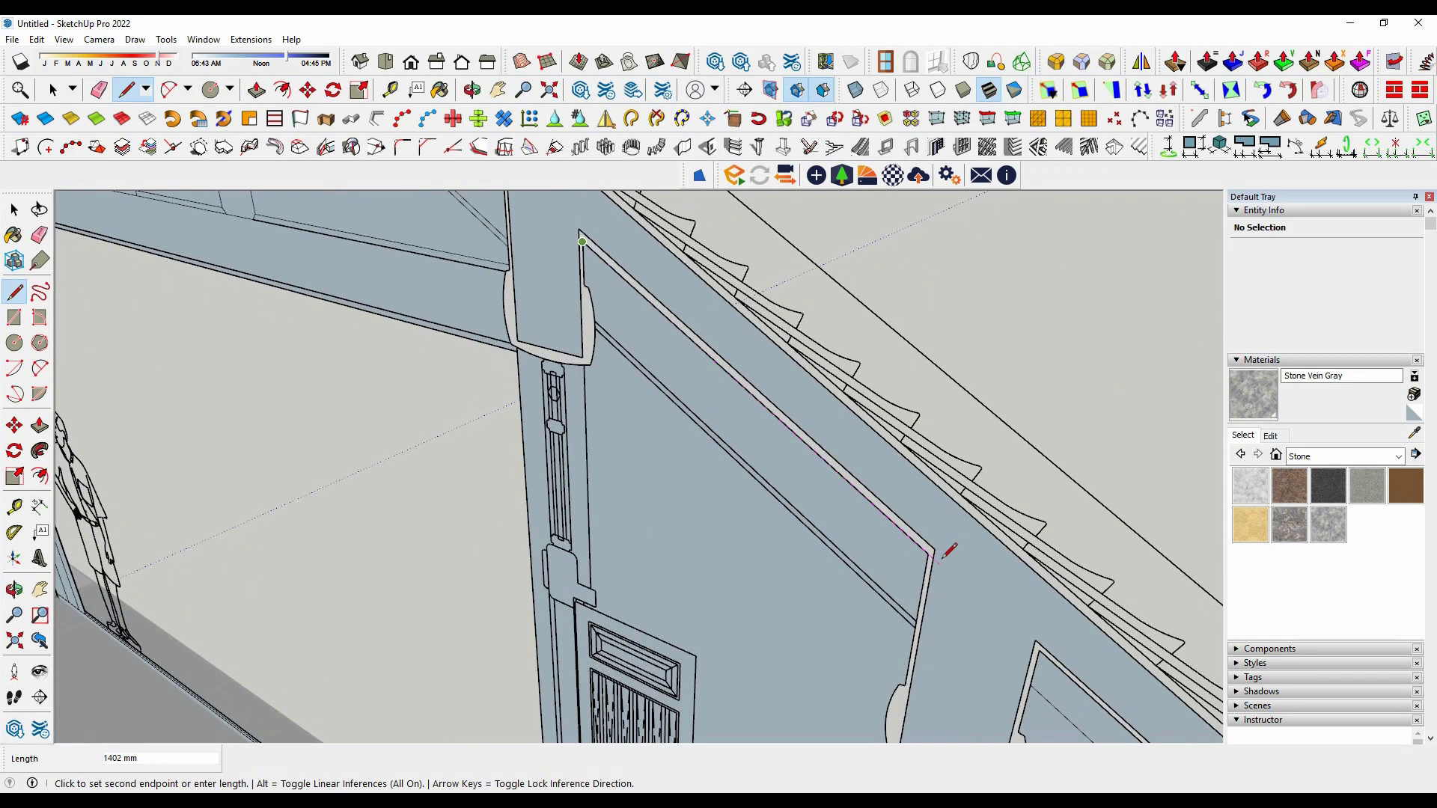
pyautogui.click(852, 530)
pyautogui.scroll(-2, 831, 539)
pyautogui.press('space')
pyautogui.click(831, 539)
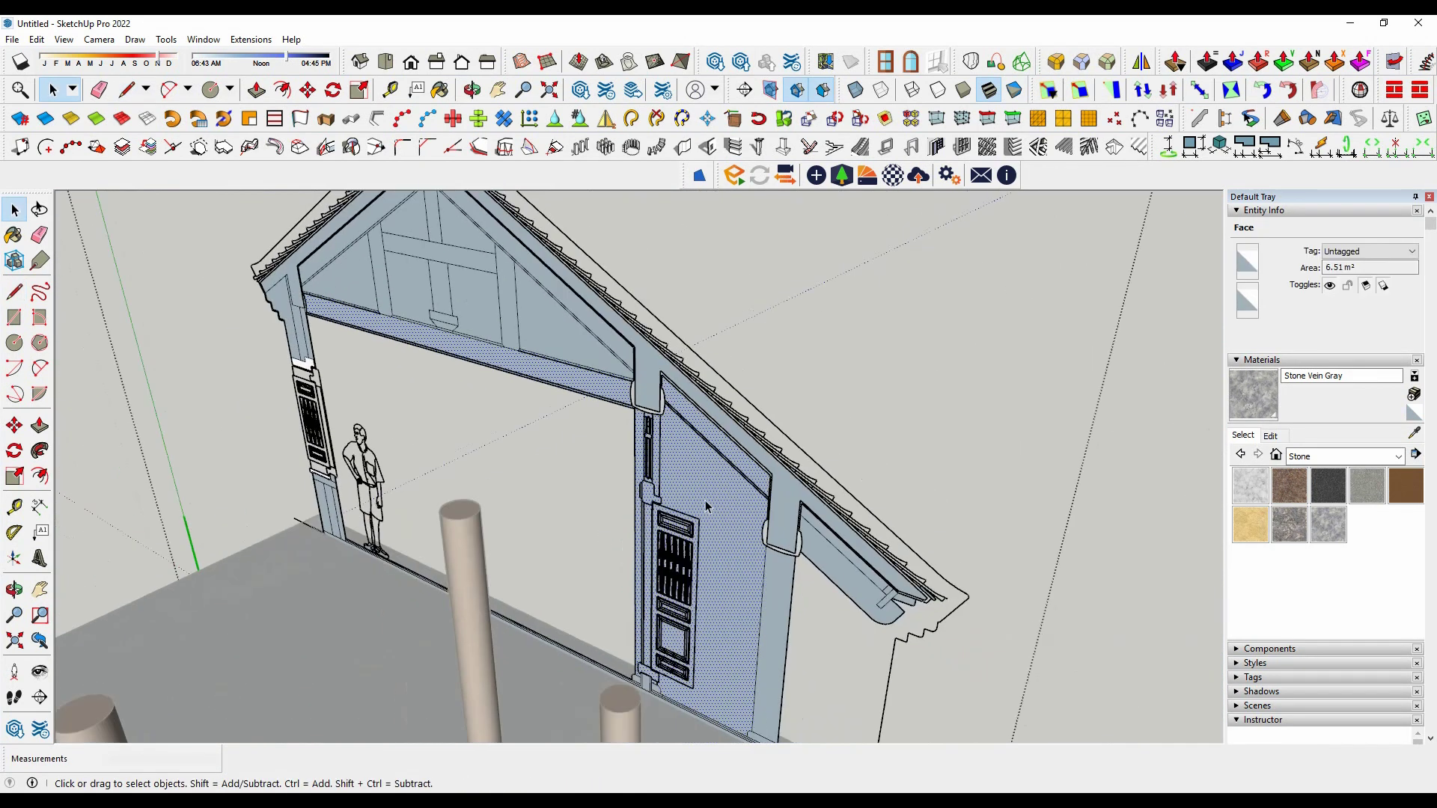
pyautogui.scroll(2, 846, 572)
pyautogui.click(846, 571)
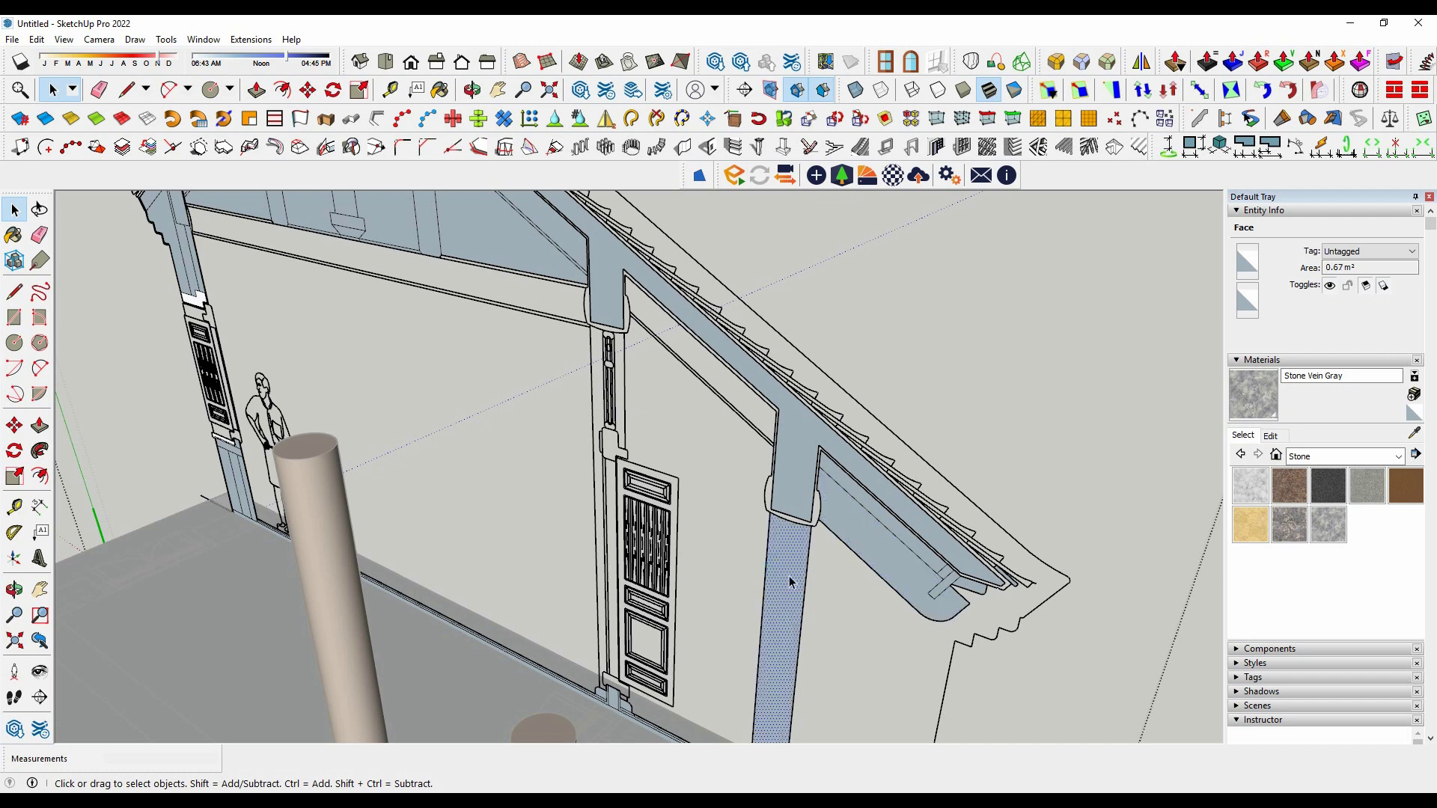
pyautogui.scroll(3, 798, 480)
pyautogui.click(774, 489)
pyautogui.moveTo(774, 490)
pyautogui.mouseDown(button='middle')
pyautogui.moveTo(822, 524)
pyautogui.moveTo(816, 431)
pyautogui.moveTo(812, 483)
pyautogui.mouseUp(button='middle')
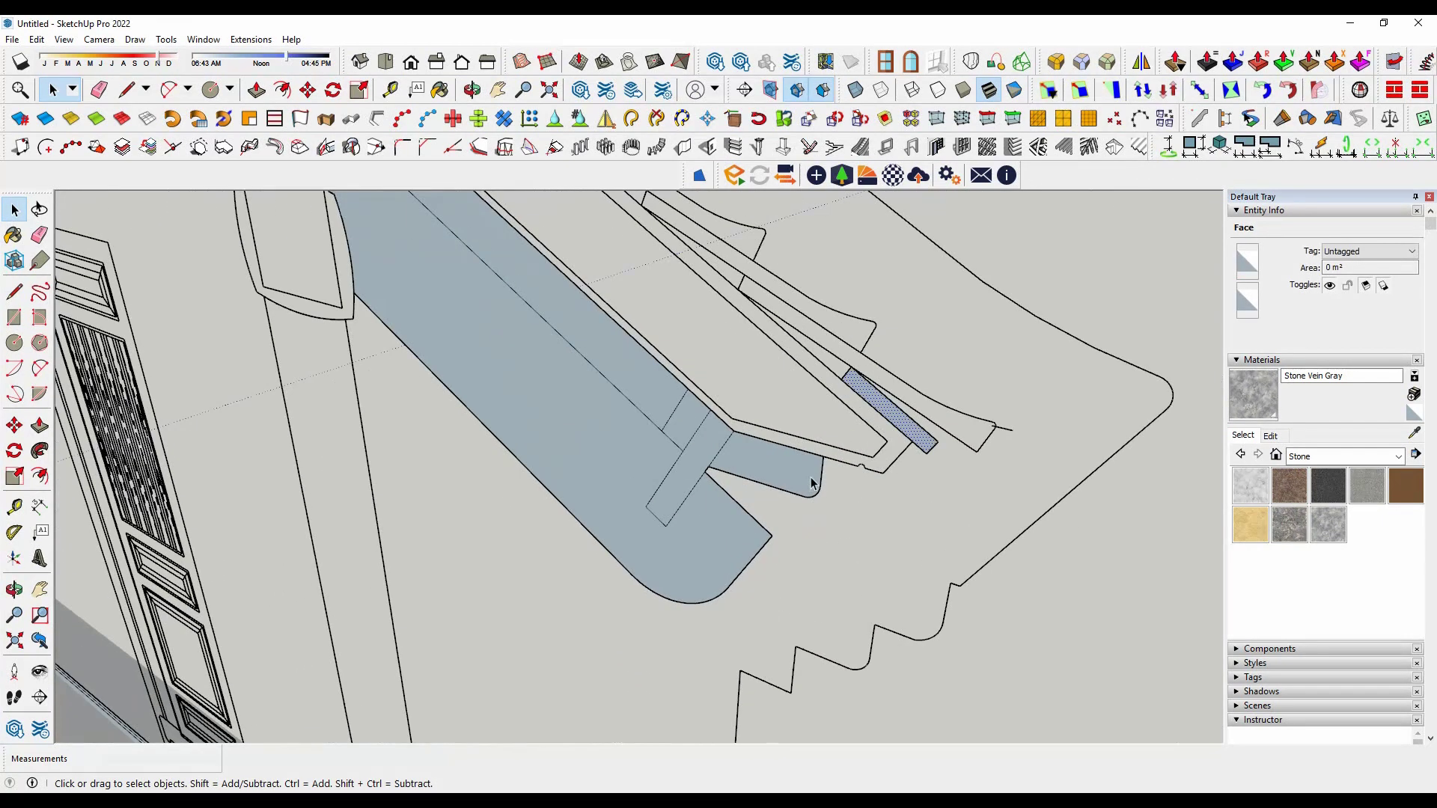
pyautogui.scroll(-2, 729, 535)
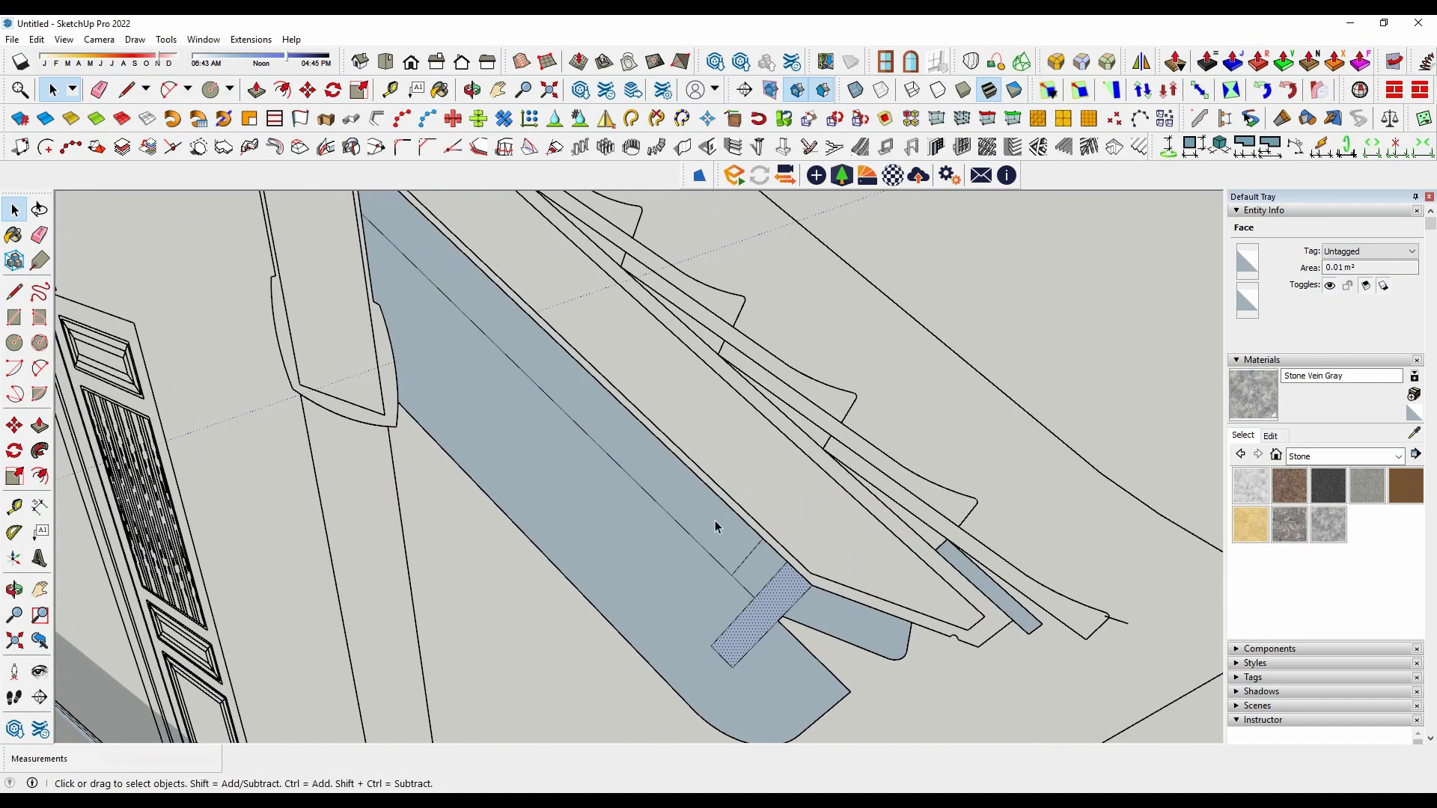
pyautogui.scroll(-2, 711, 524)
pyautogui.scroll(-2, 770, 561)
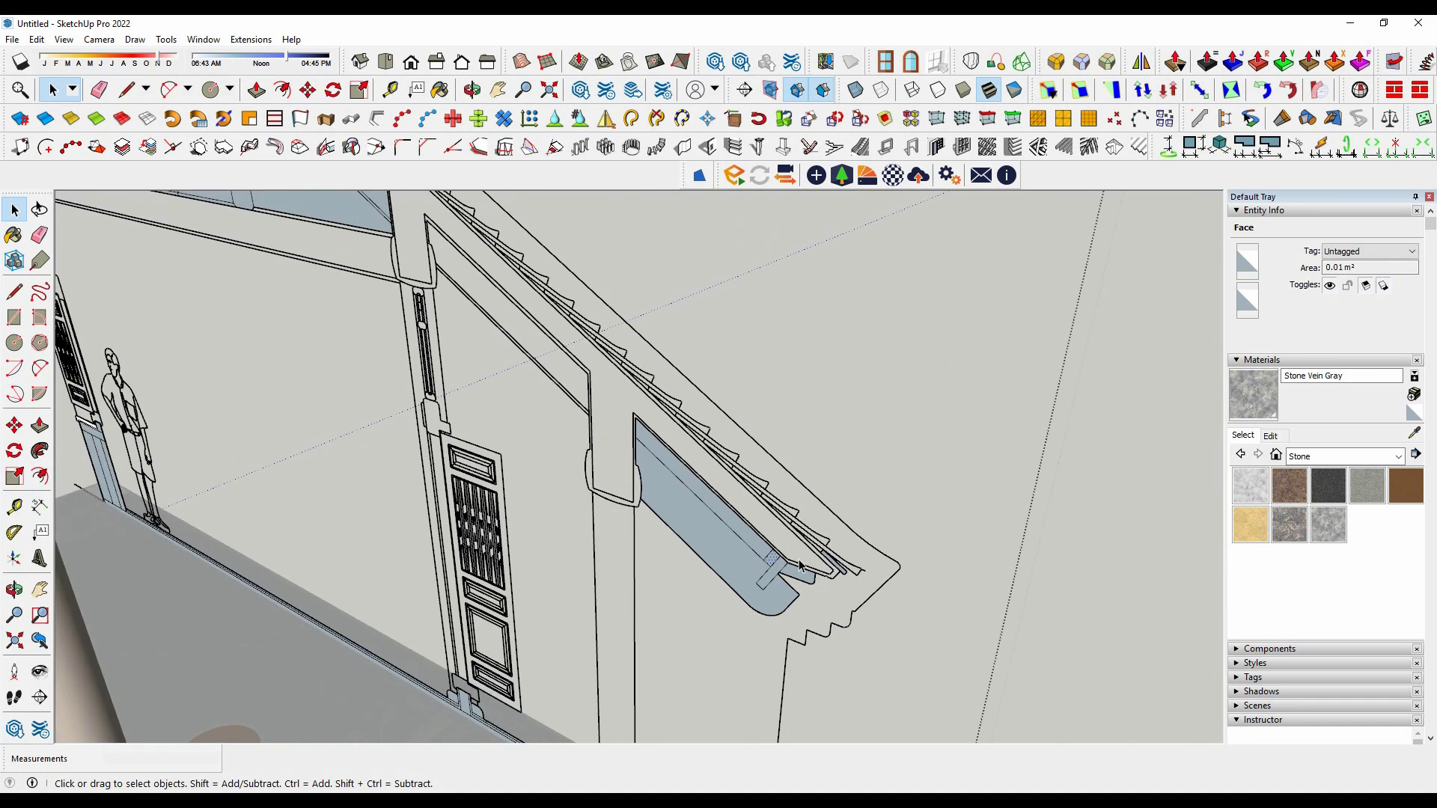
pyautogui.scroll(-2, 799, 565)
pyautogui.click(520, 372)
pyautogui.scroll(3, 522, 369)
pyautogui.scroll(-2, 606, 468)
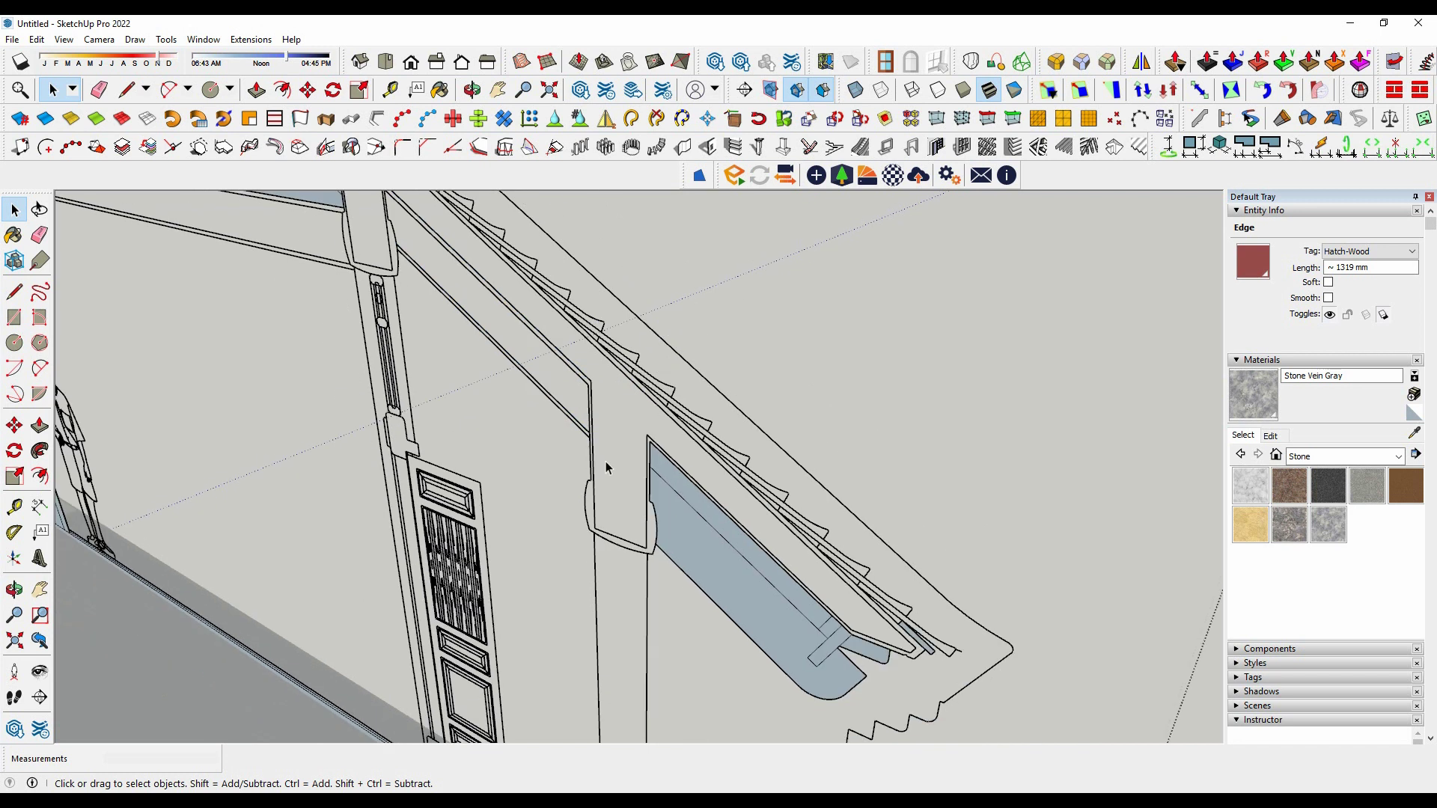
pyautogui.scroll(2, 769, 555)
pyautogui.click(770, 558)
pyautogui.scroll(2, 779, 539)
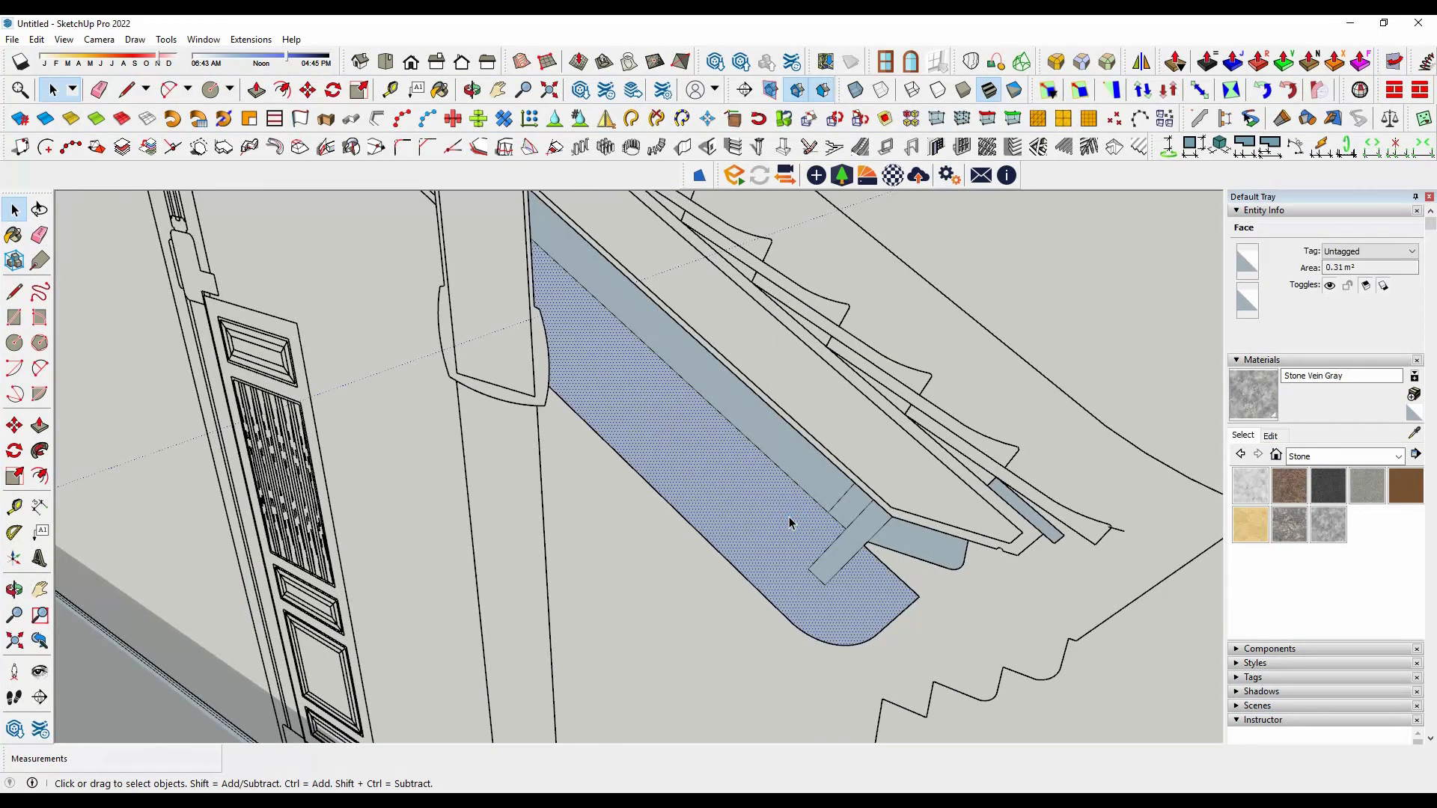
pyautogui.click(846, 546)
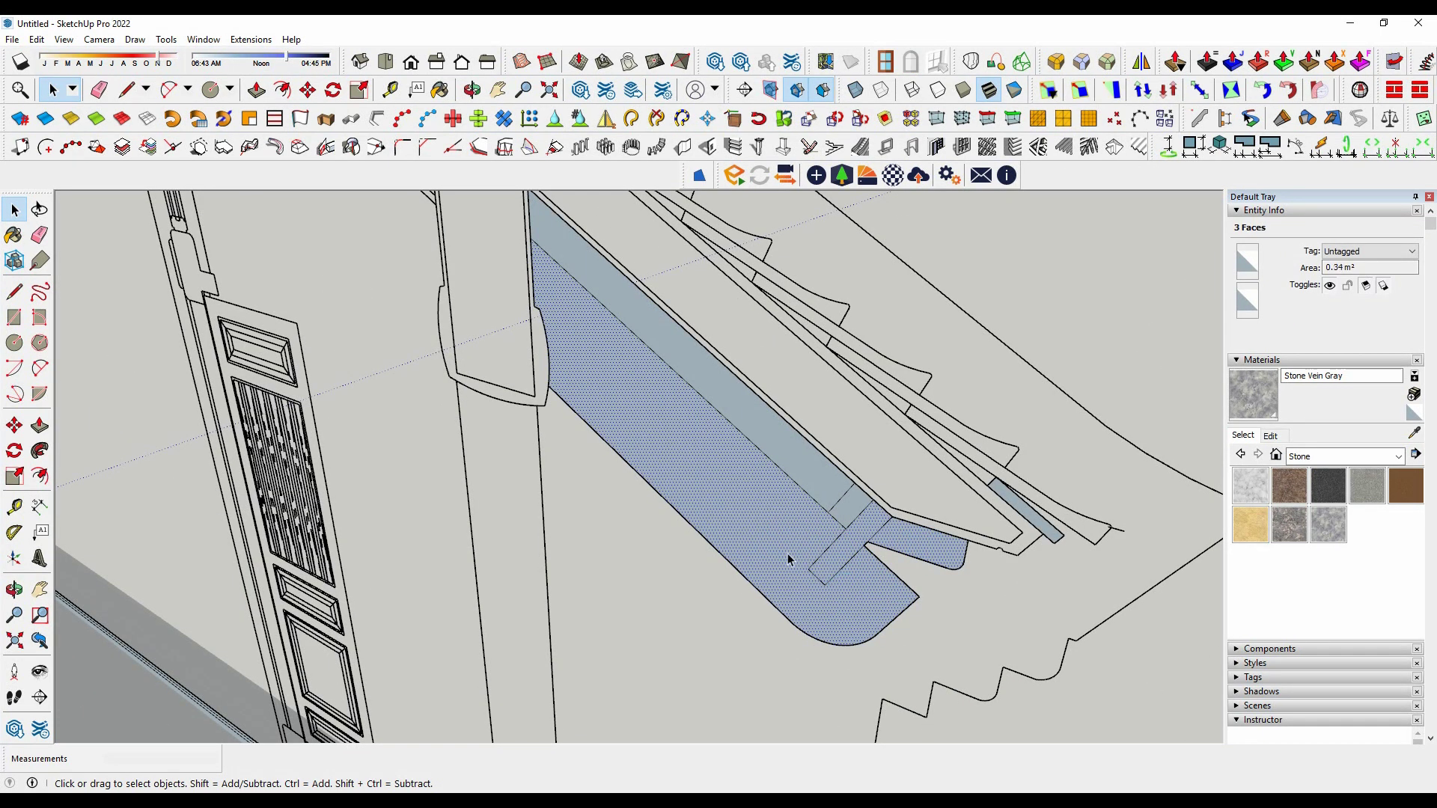
pyautogui.moveTo(790, 560); pyautogui.dragTo(970, 497, button='middle')
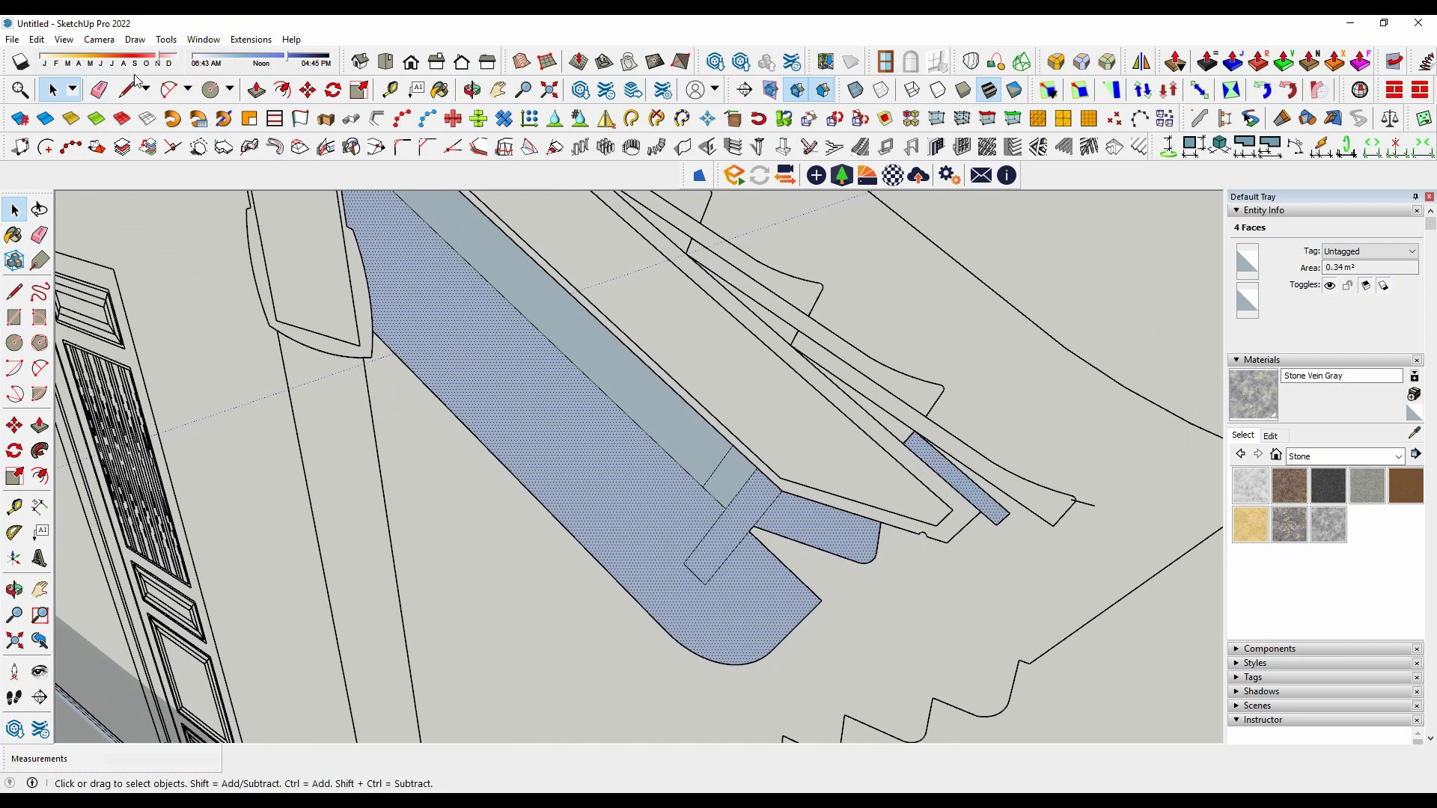
pyautogui.click(36, 38)
pyautogui.click(75, 224)
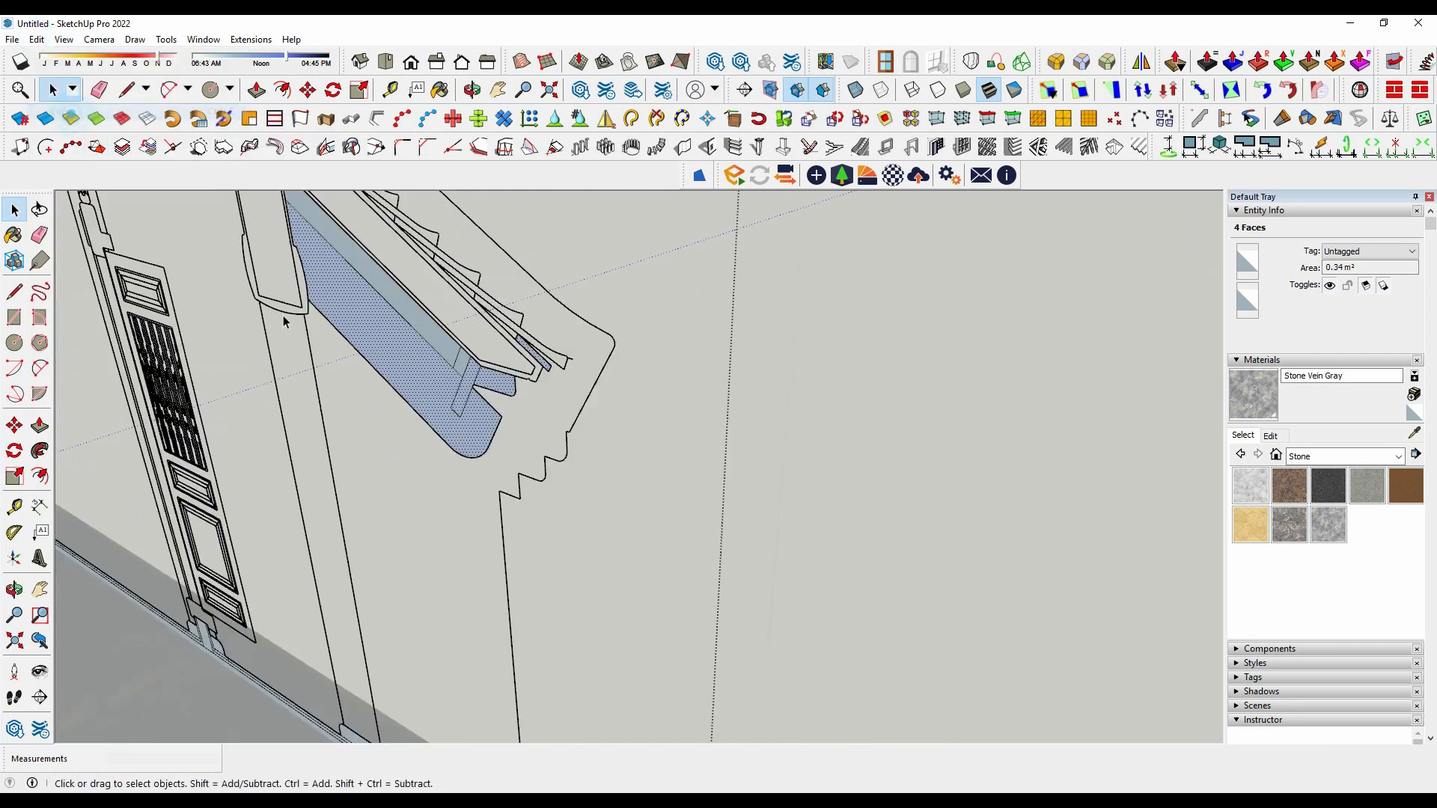
pyautogui.moveTo(843, 443)
pyautogui.mouseDown(button='middle')
pyautogui.moveTo(333, 292)
pyautogui.moveTo(212, 241)
pyautogui.mouseUp(button='middle')
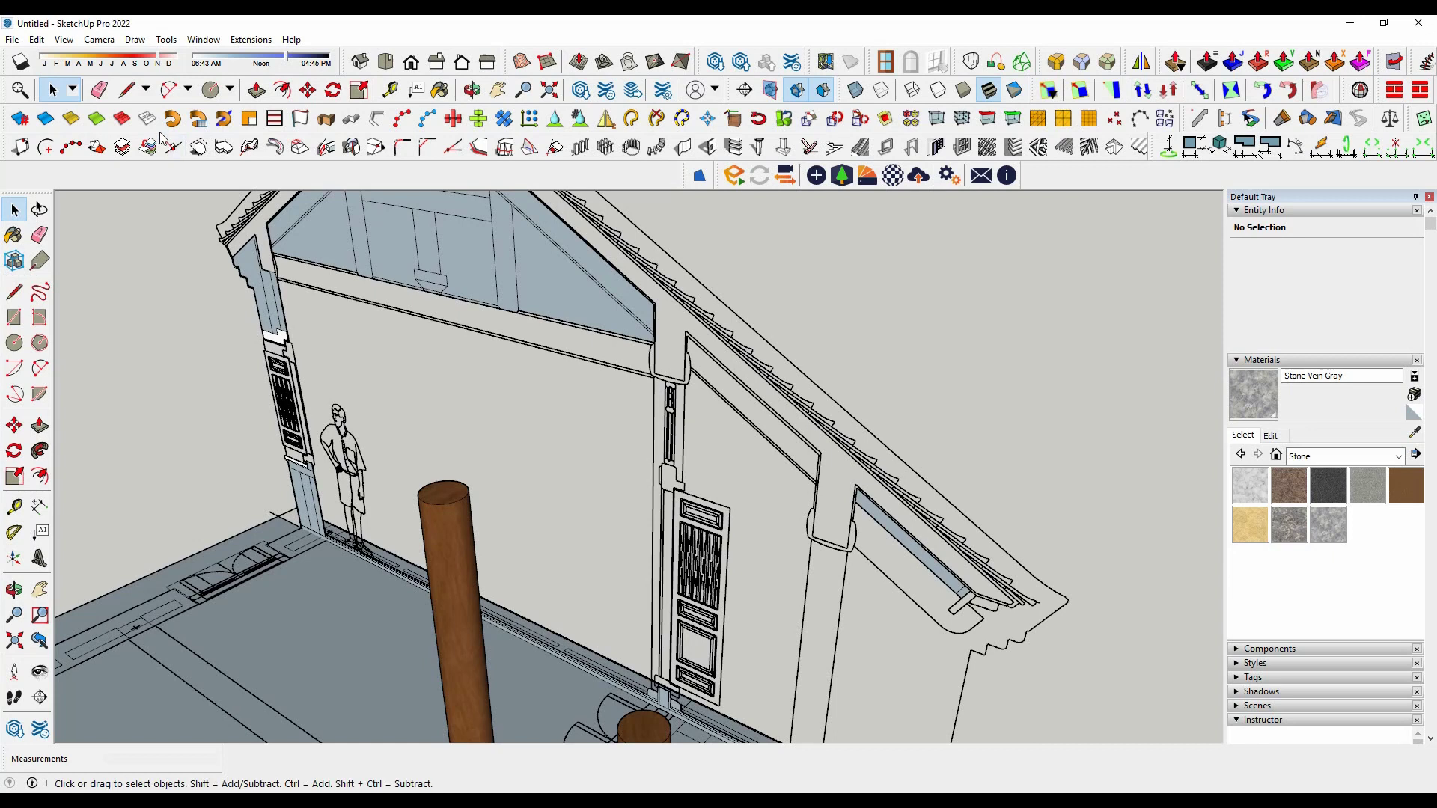
pyautogui.click(36, 40)
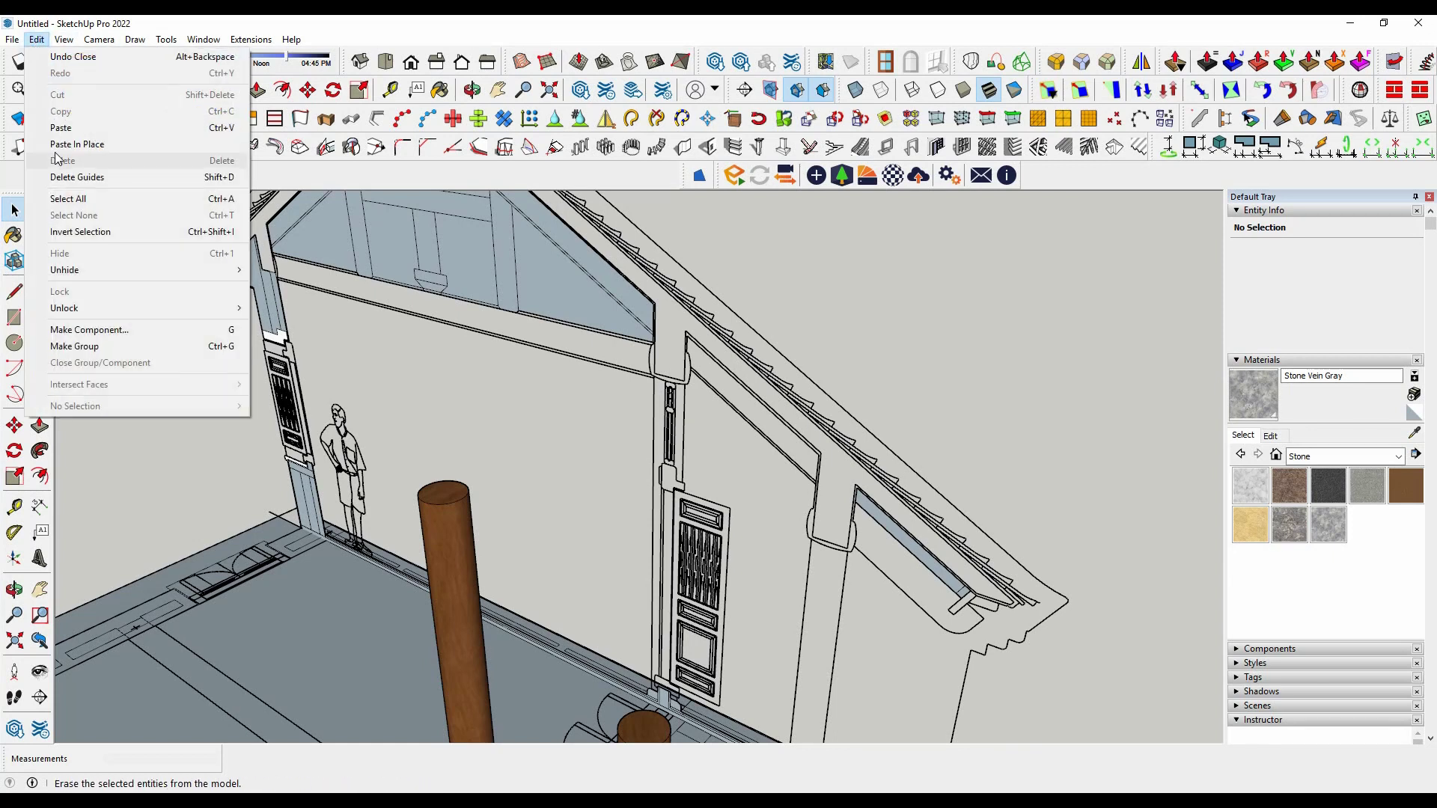
pyautogui.moveTo(900, 438); pyautogui.dragTo(792, 400, button='middle')
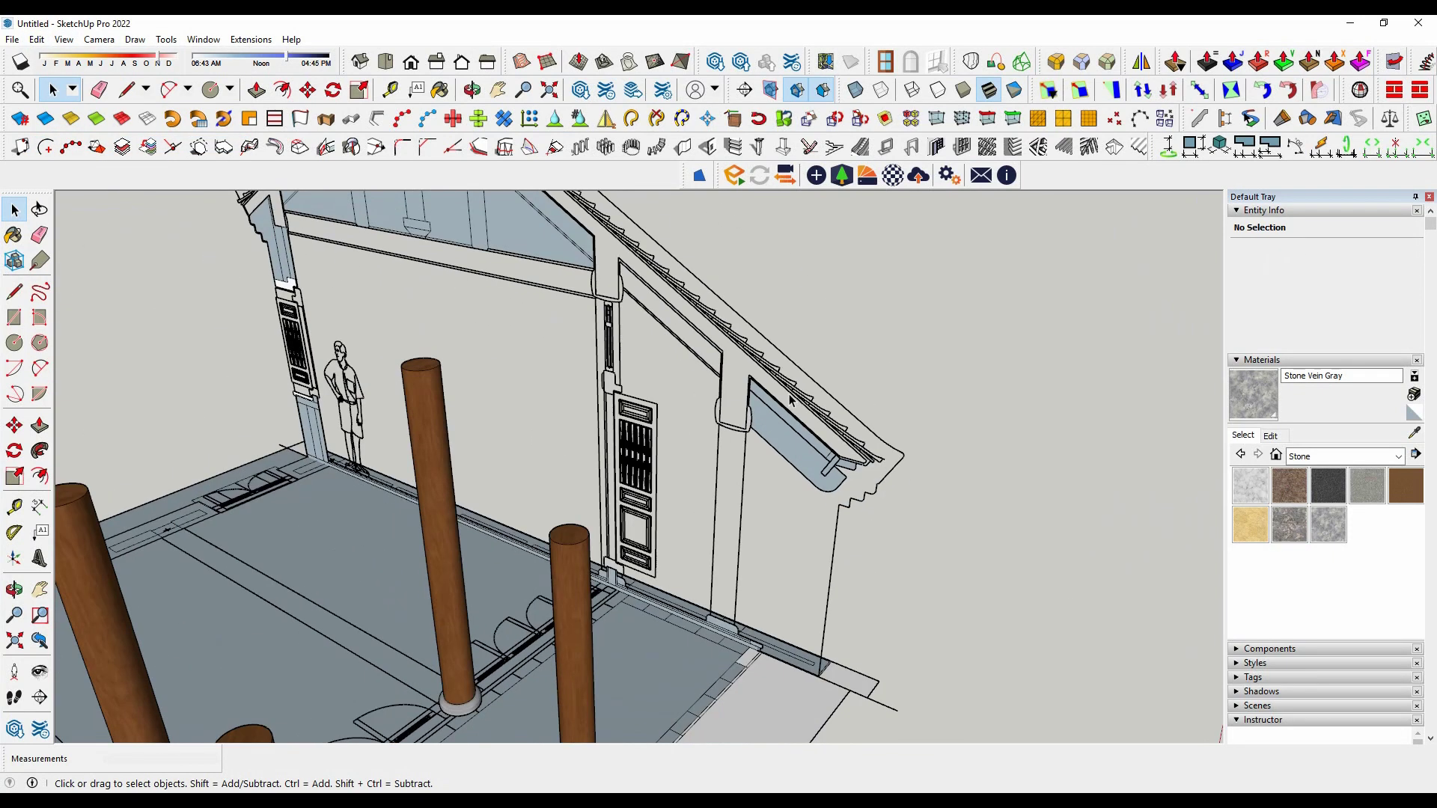
pyautogui.scroll(3, 791, 399)
pyautogui.scroll(3, 793, 604)
pyautogui.scroll(2, 818, 422)
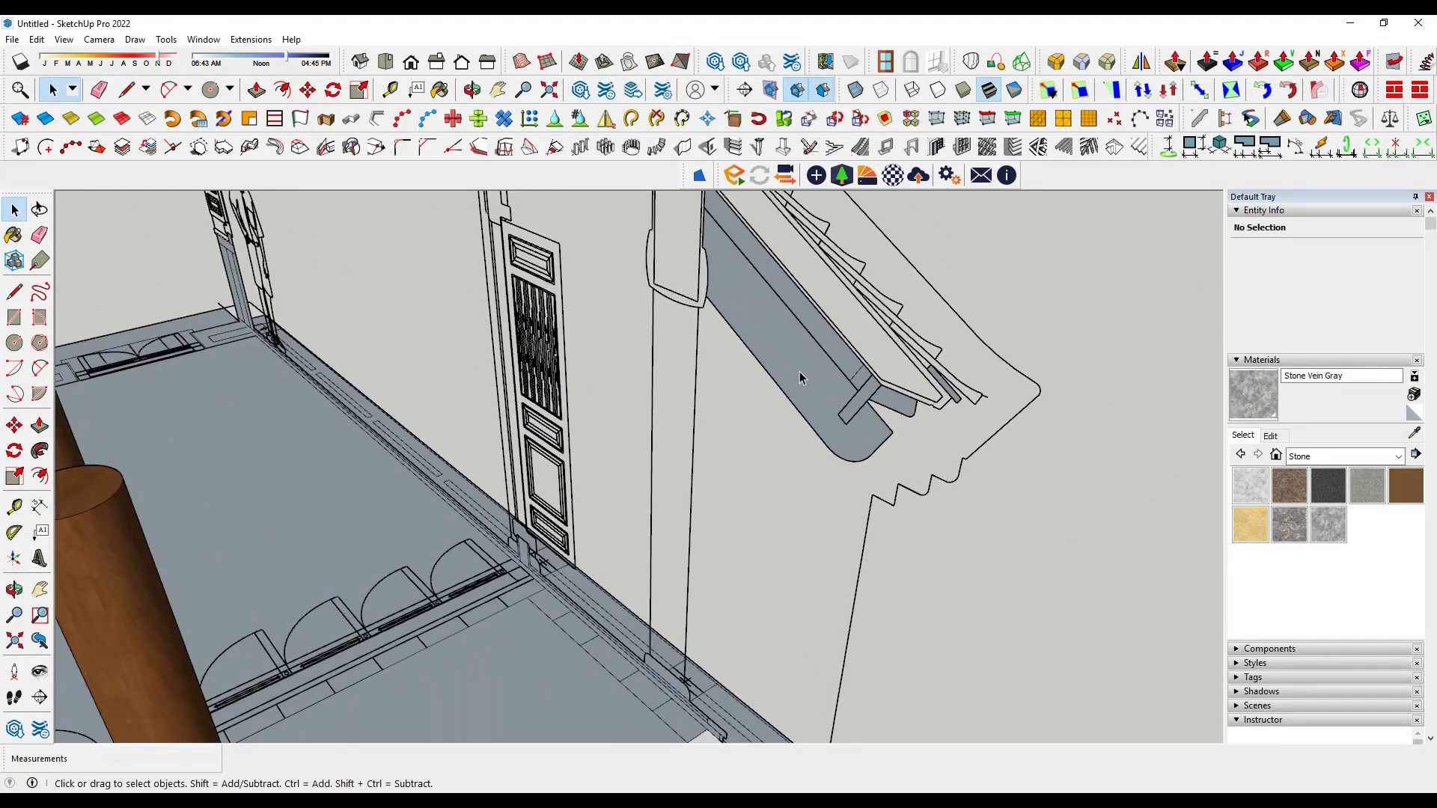
pyautogui.scroll(-5, 981, 465)
# Import MC2.dwg and place it to the right of the pavilion model.
pyautogui.click(12, 39)
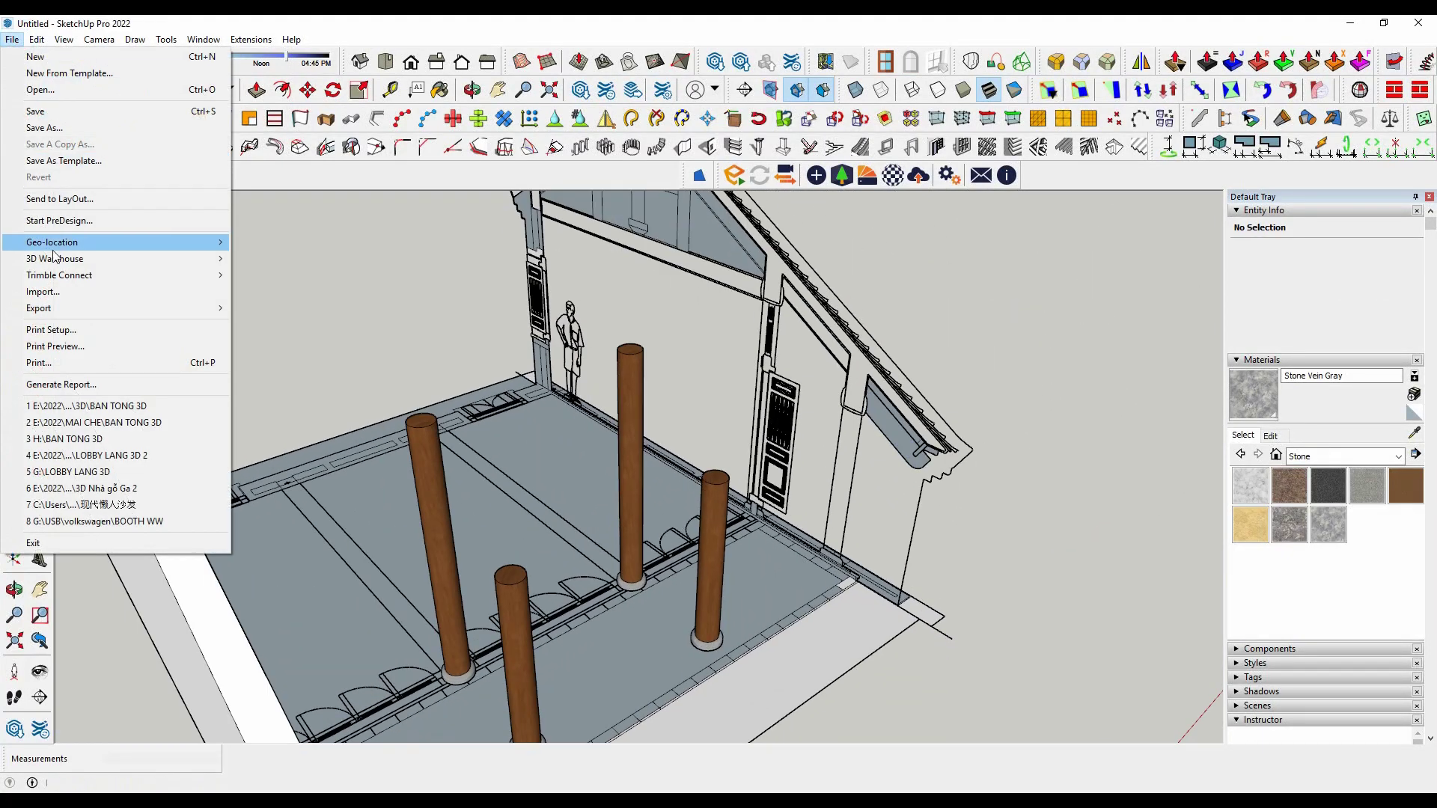
pyautogui.click(44, 240)
pyautogui.click(481, 269)
pyautogui.click(928, 636)
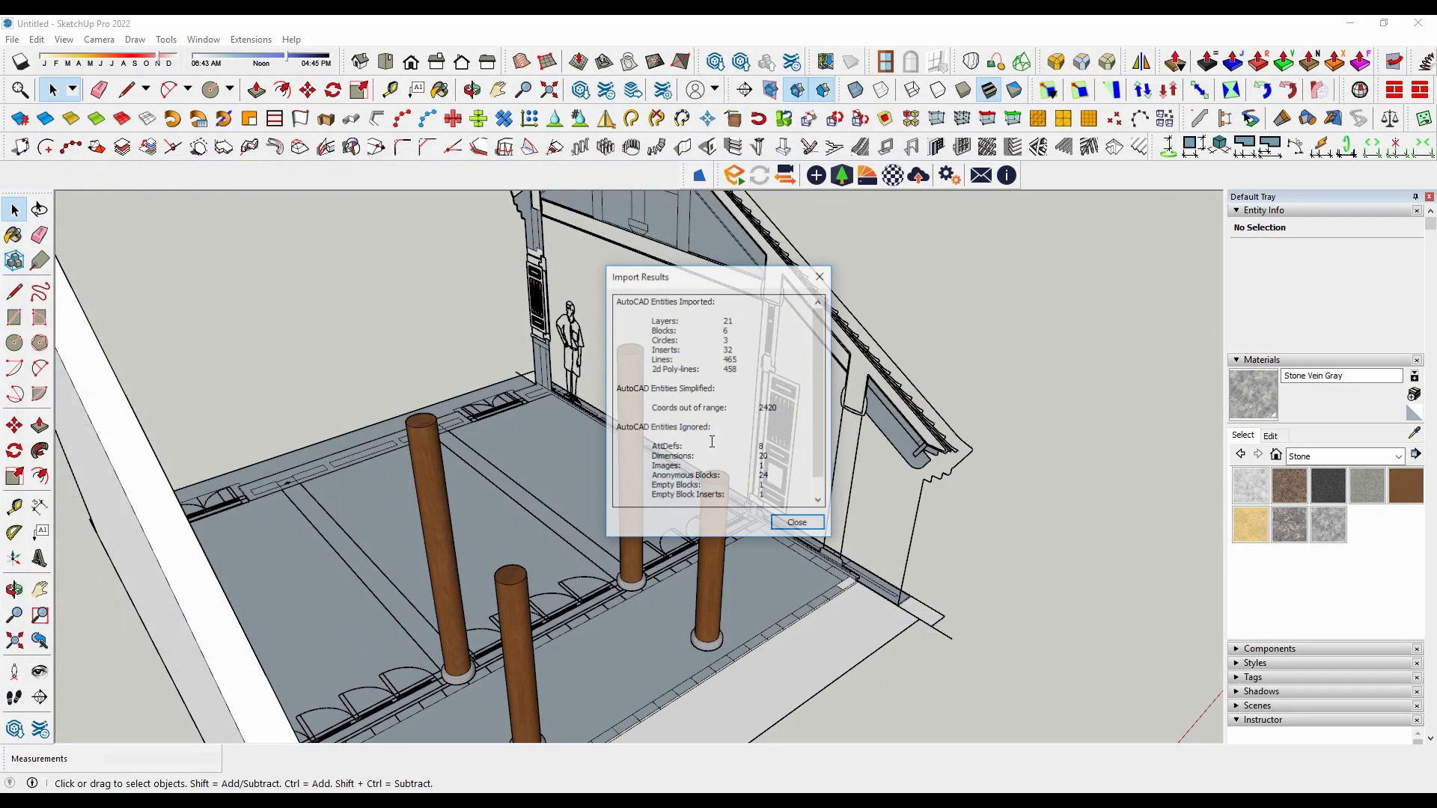
pyautogui.click(796, 523)
pyautogui.moveTo(644, 490); pyautogui.dragTo(642, 423, button='middle')
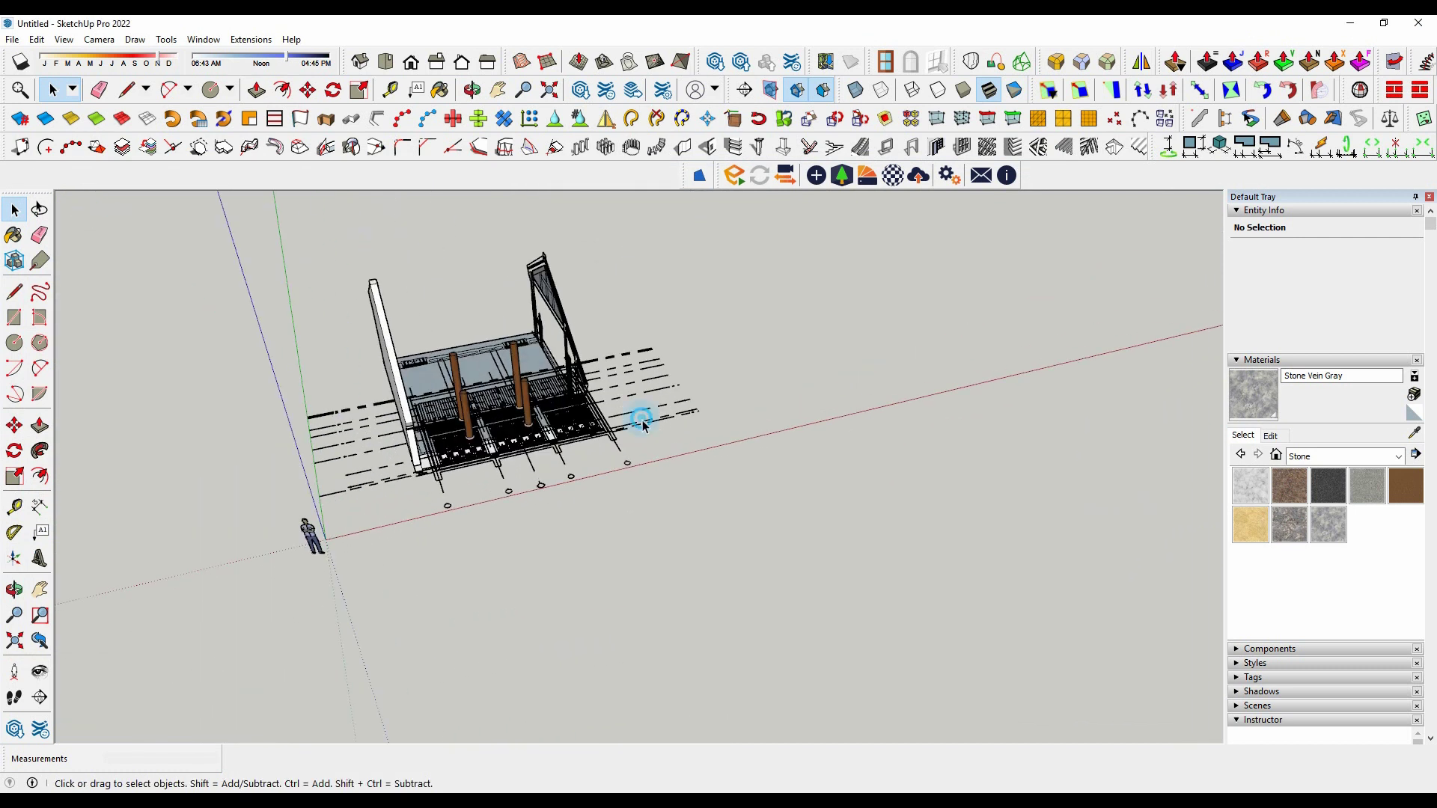
pyautogui.click(973, 346)
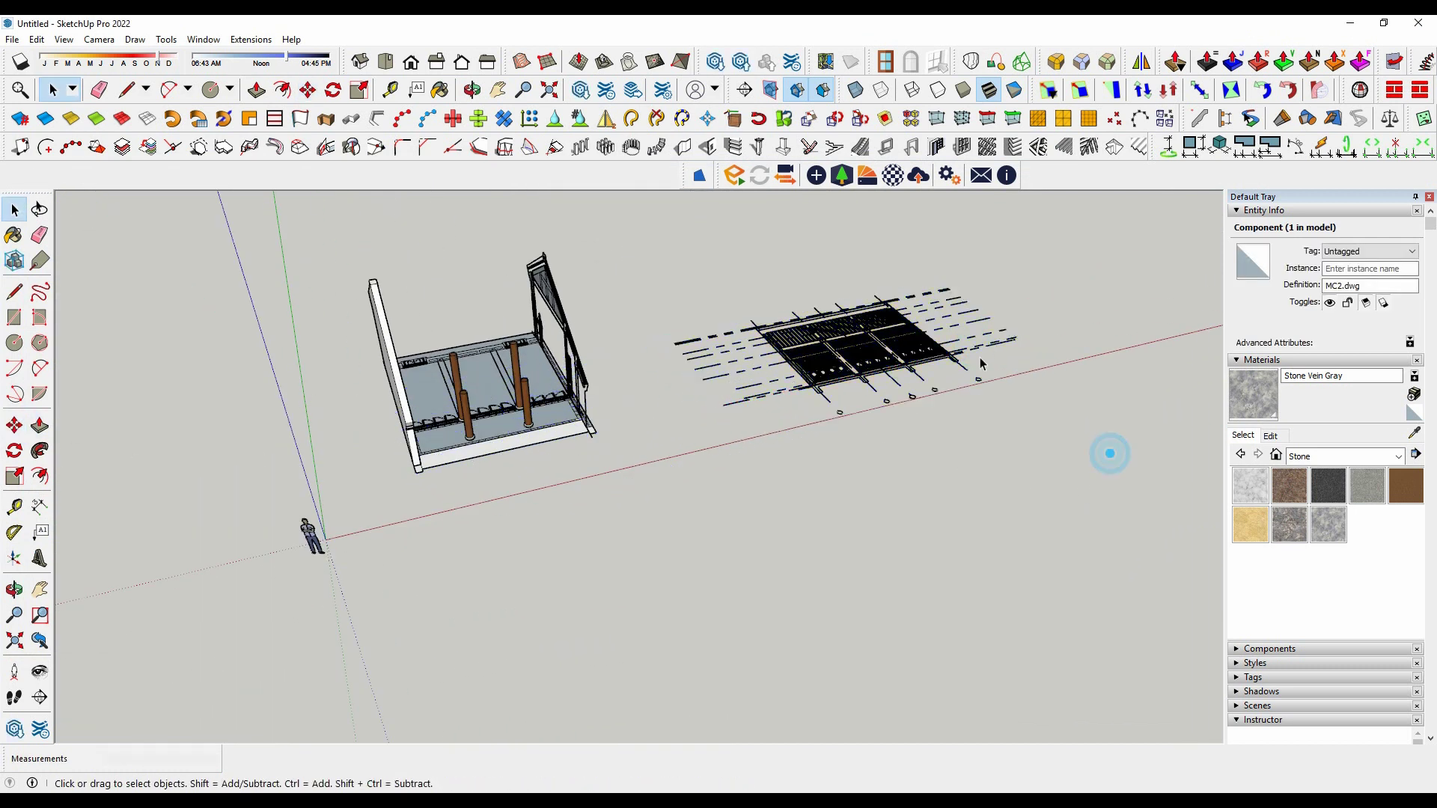
# Box-select the imported MC2 drawing's lines and orbit to view it beside the model.
pyautogui.scroll(5, 981, 364)
pyautogui.click(985, 465)
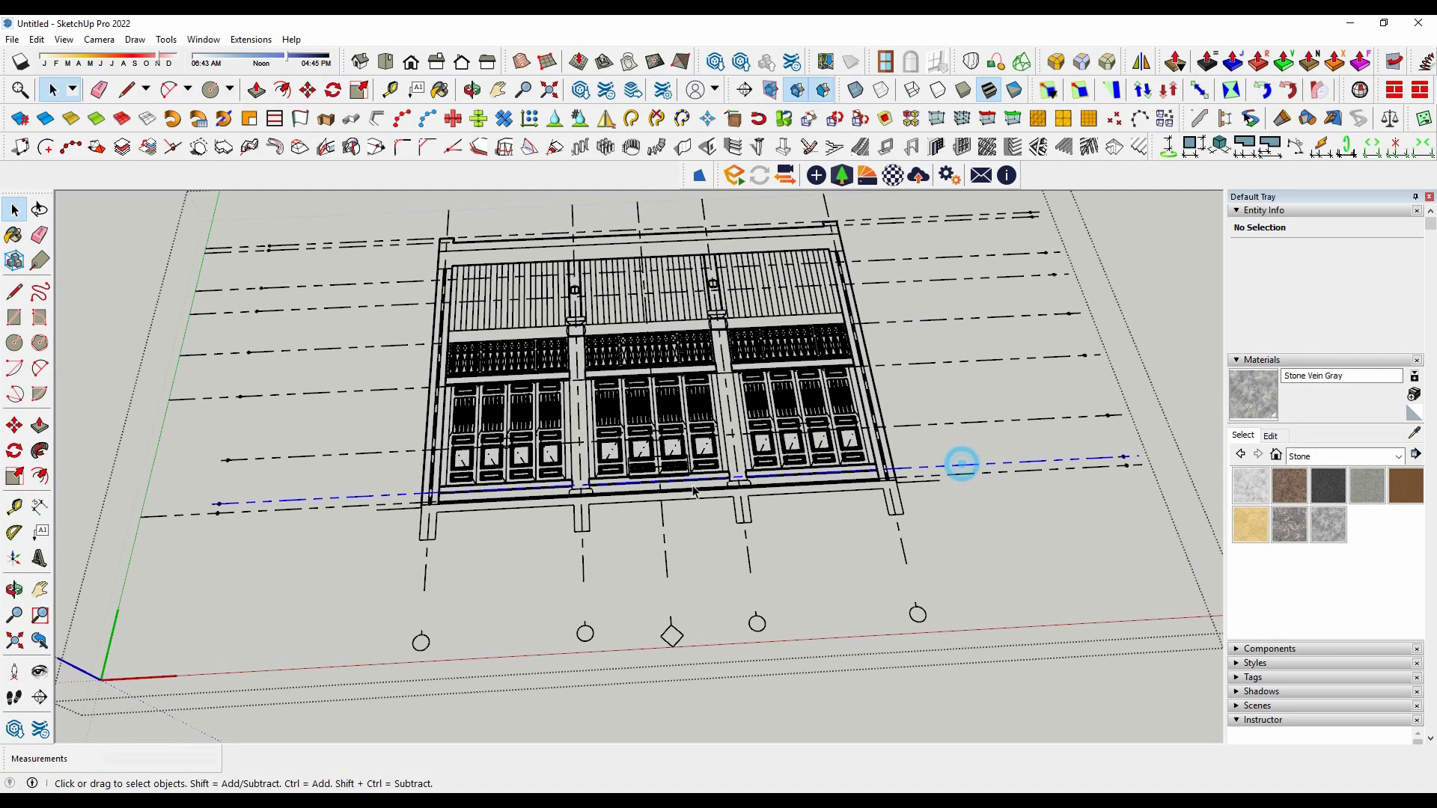
pyautogui.scroll(-3, 694, 491)
pyautogui.scroll(1, 823, 580)
pyautogui.moveTo(990, 665); pyautogui.dragTo(394, 542)
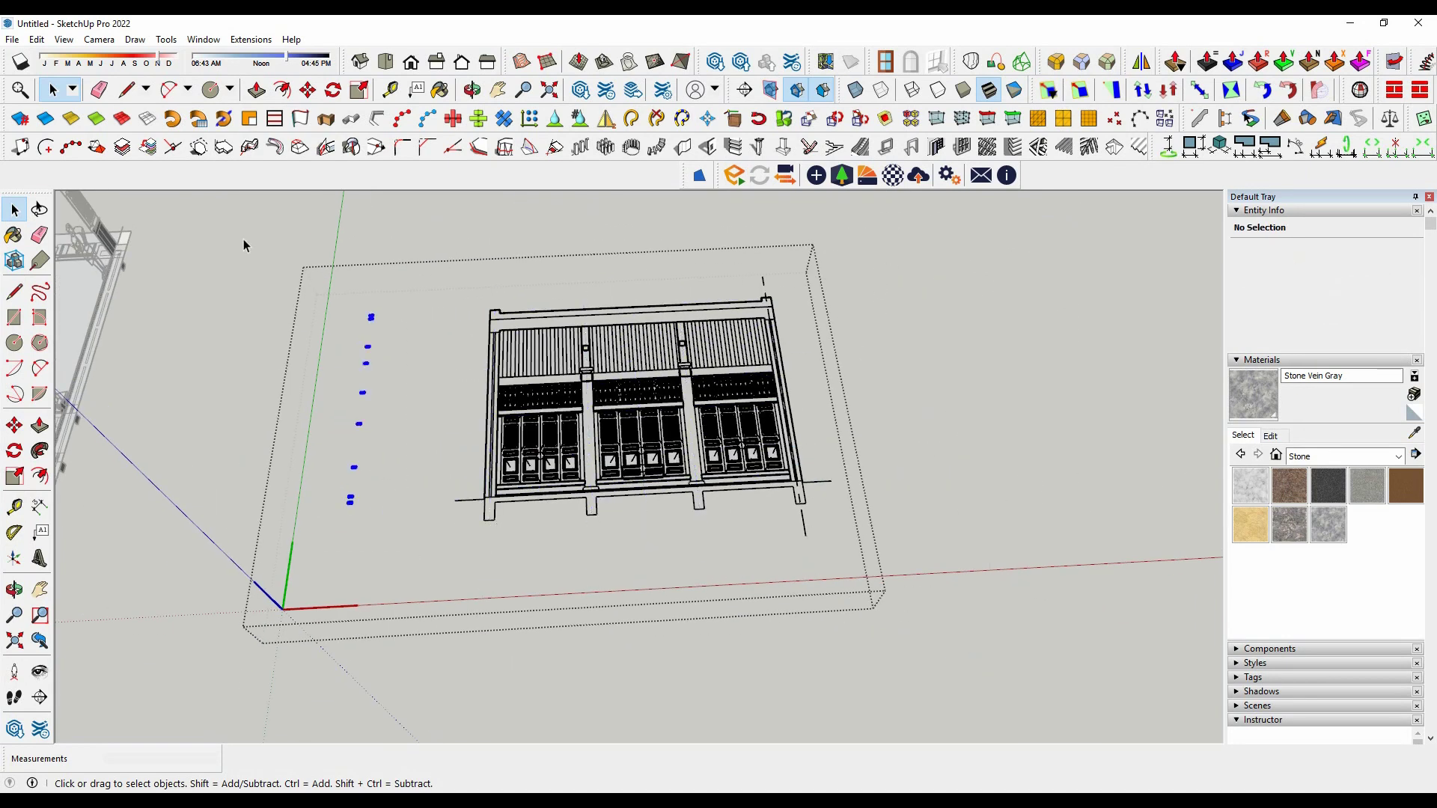
pyautogui.scroll(2, 981, 419)
pyautogui.scroll(2, 617, 416)
pyautogui.scroll(3, 638, 418)
pyautogui.scroll(2, 889, 459)
pyautogui.scroll(-5, 889, 459)
pyautogui.moveTo(889, 459)
pyautogui.mouseDown(button='middle')
pyautogui.moveTo(1052, 438)
pyautogui.moveTo(546, 374)
pyautogui.mouseUp(button='middle')
pyautogui.scroll(5, 609, 504)
# Push/Pull the eave bracket face out 150 mm.
pyautogui.scroll(2, 462, 410)
pyautogui.scroll(2, 484, 401)
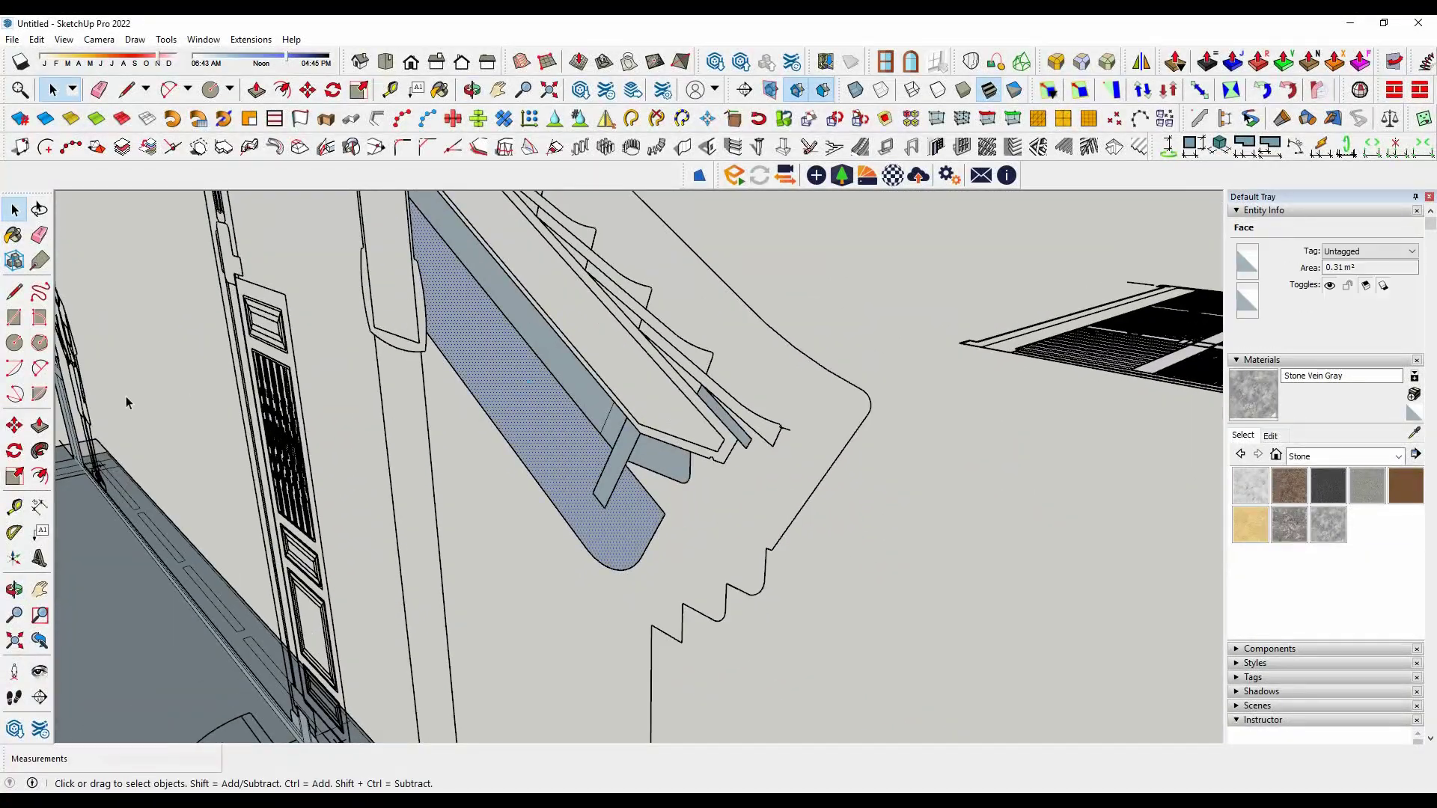
pyautogui.click(452, 449)
pyautogui.press('Return')
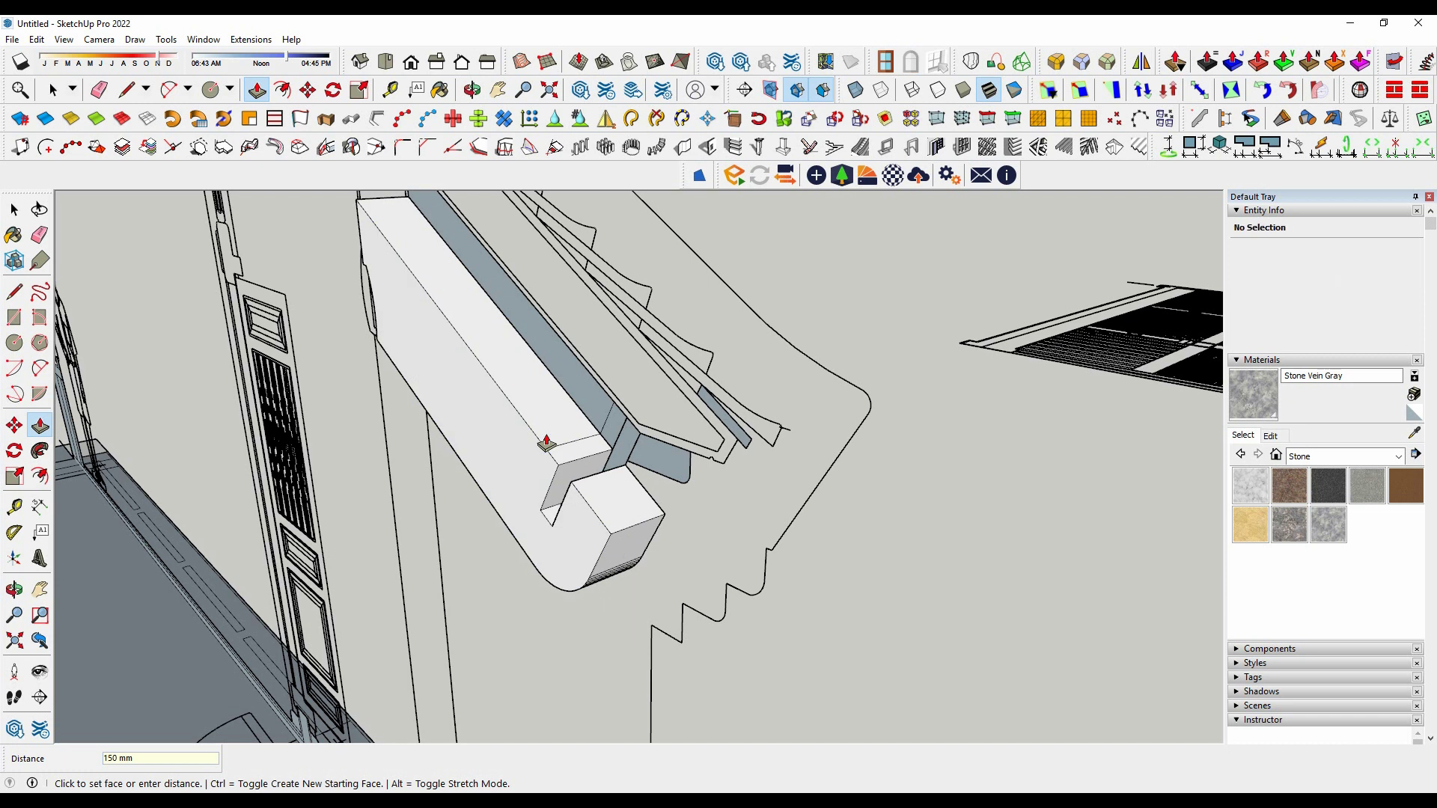
pyautogui.scroll(-3, 638, 497)
pyautogui.scroll(4, 641, 428)
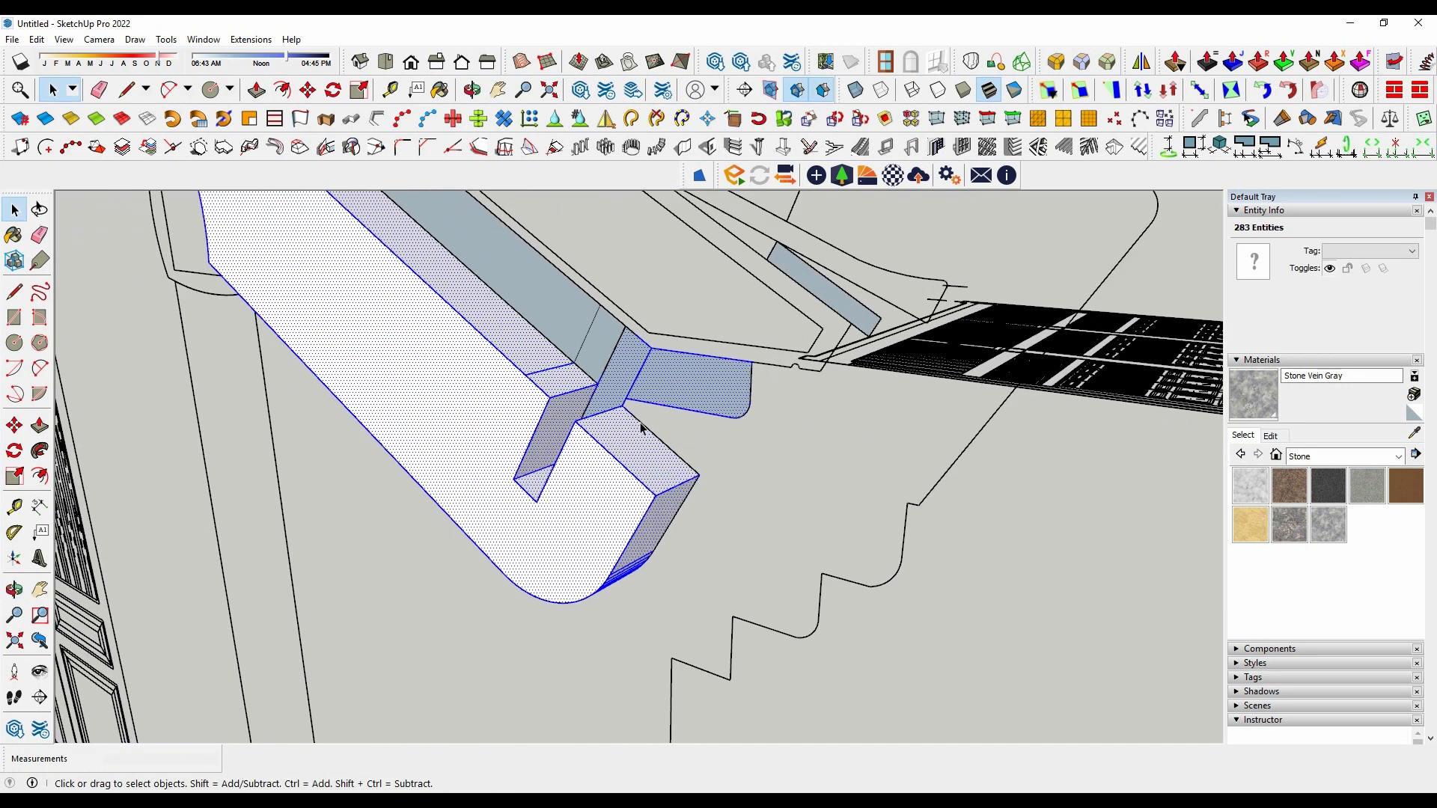
pyautogui.scroll(-3, 689, 386)
pyautogui.scroll(3, 563, 505)
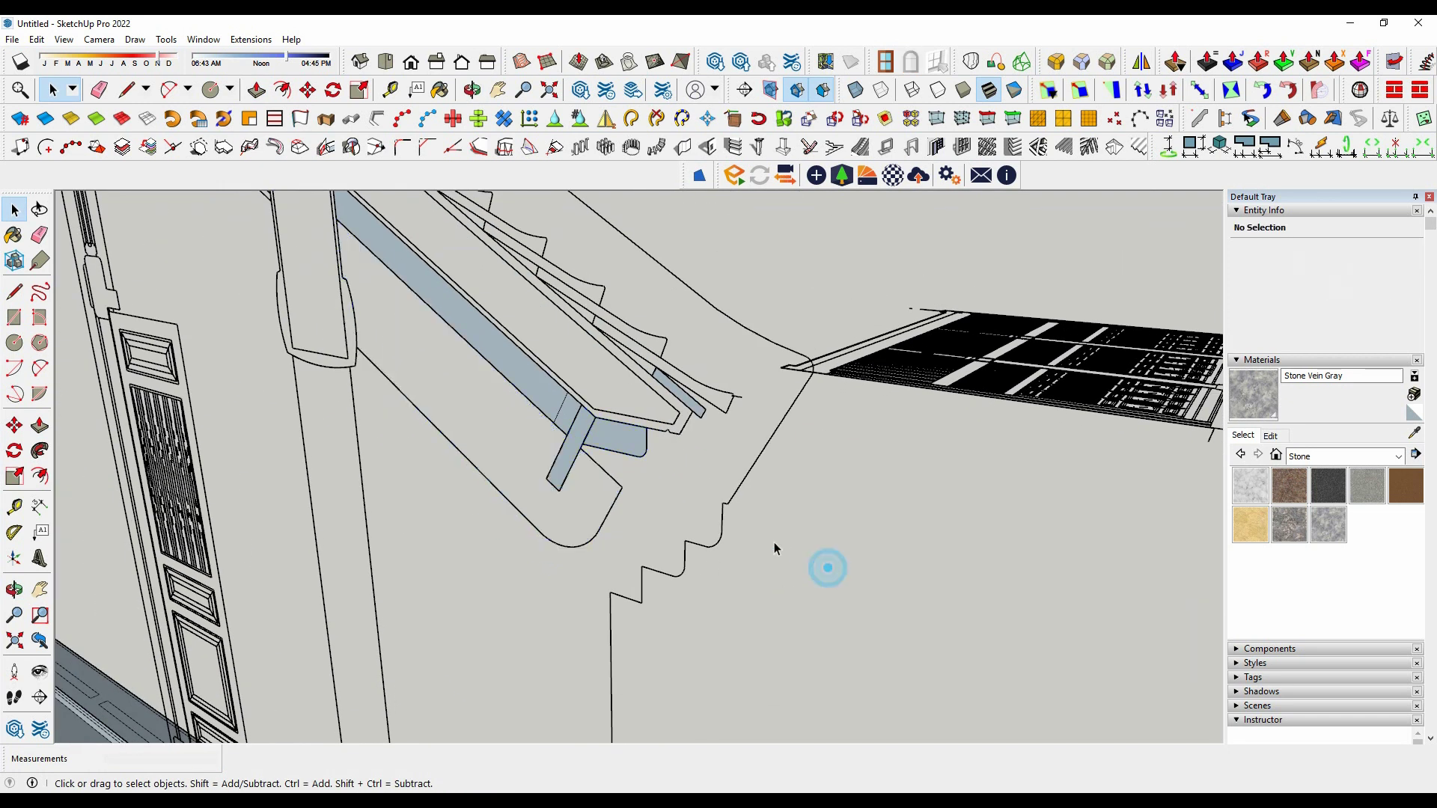
pyautogui.scroll(-5, 774, 548)
pyautogui.scroll(5, 757, 446)
pyautogui.scroll(-2, 757, 447)
pyautogui.scroll(2, 757, 447)
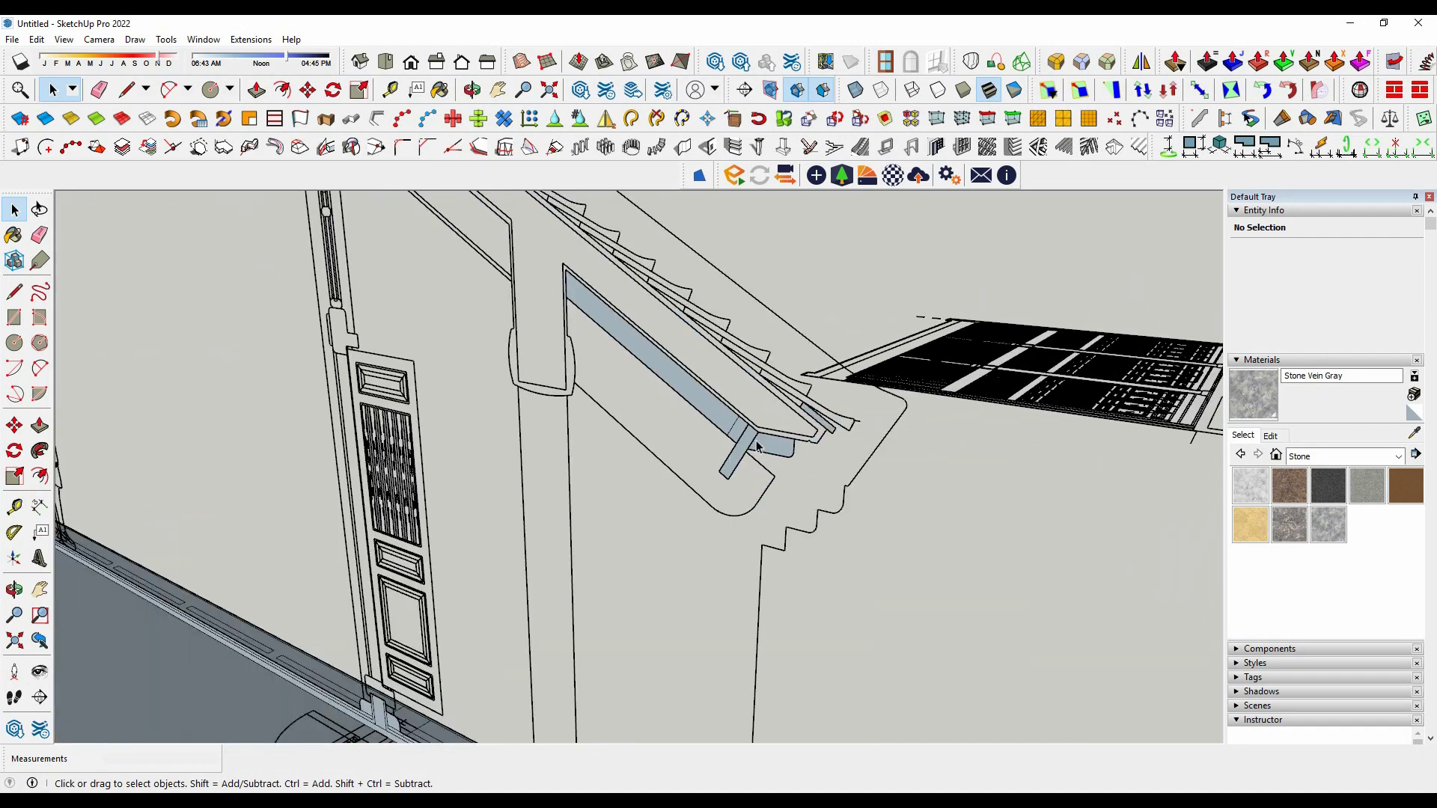
# Extrude the eave faces 7500 mm along the building with JointPushPull.
pyautogui.click(774, 450)
pyautogui.scroll(2, 774, 450)
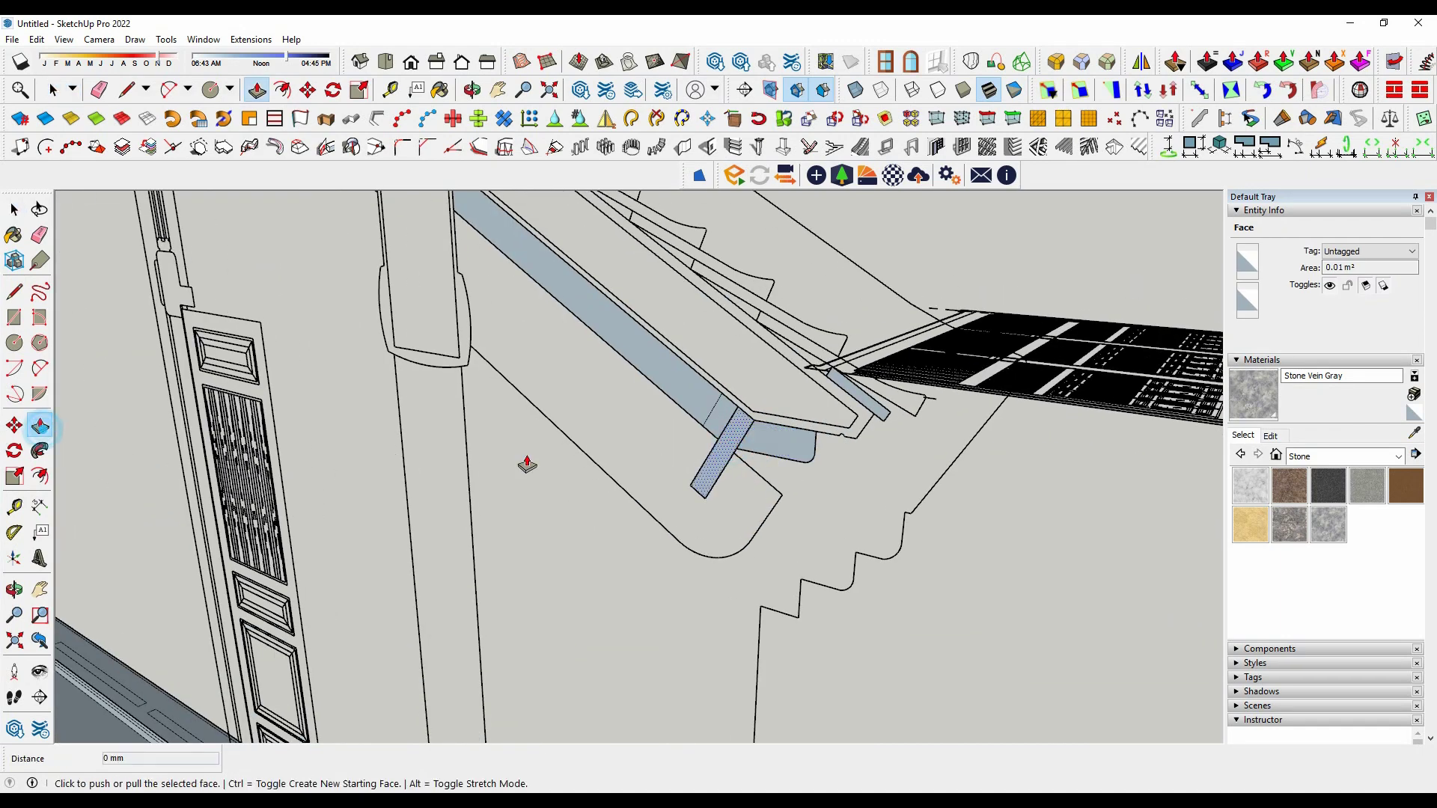
pyautogui.scroll(-5, 569, 504)
pyautogui.scroll(-3, 569, 504)
pyautogui.moveTo(569, 504)
pyautogui.mouseDown(button='middle')
pyautogui.moveTo(941, 454)
pyautogui.moveTo(888, 434)
pyautogui.mouseUp(button='middle')
pyautogui.scroll(10, 941, 455)
pyautogui.press('space')
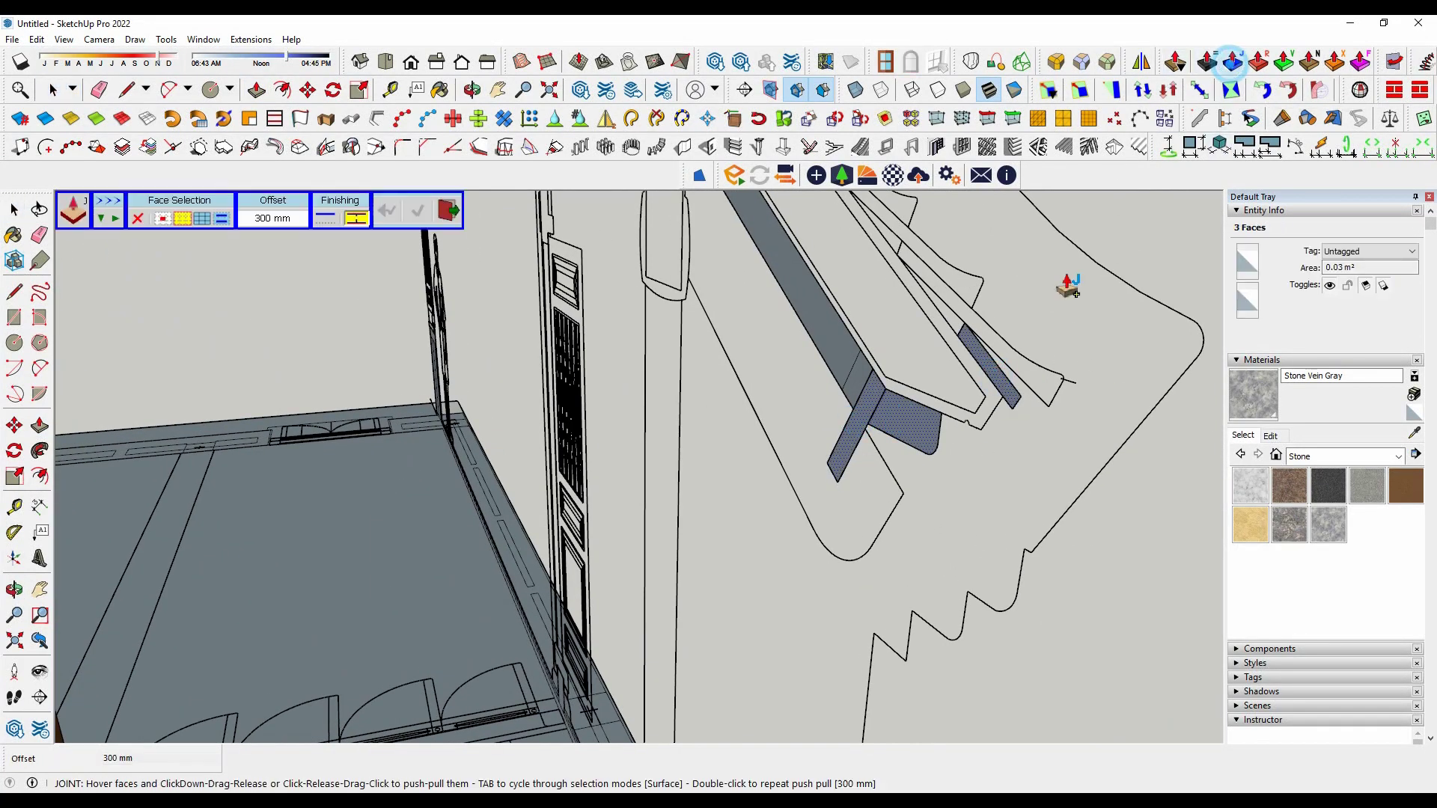
# Make the selected eave geometry into a group.
pyautogui.scroll(-5, 780, 473)
pyautogui.scroll(-5, 341, 494)
pyautogui.scroll(2, 153, 503)
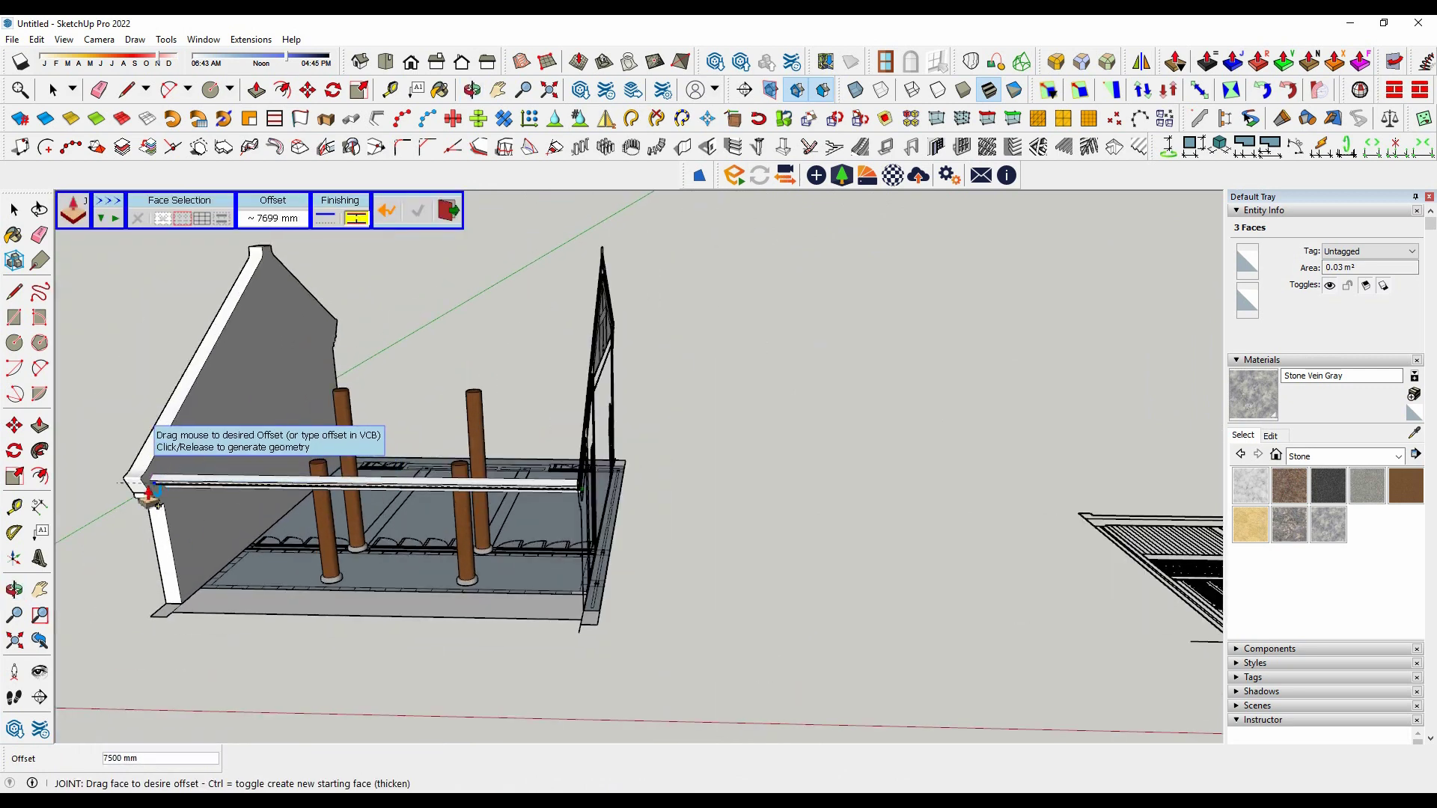
pyautogui.scroll(5, 271, 562)
pyautogui.moveTo(271, 561)
pyautogui.mouseDown(button='middle')
pyautogui.moveTo(738, 334)
pyautogui.moveTo(738, 482)
pyautogui.mouseUp(button='middle')
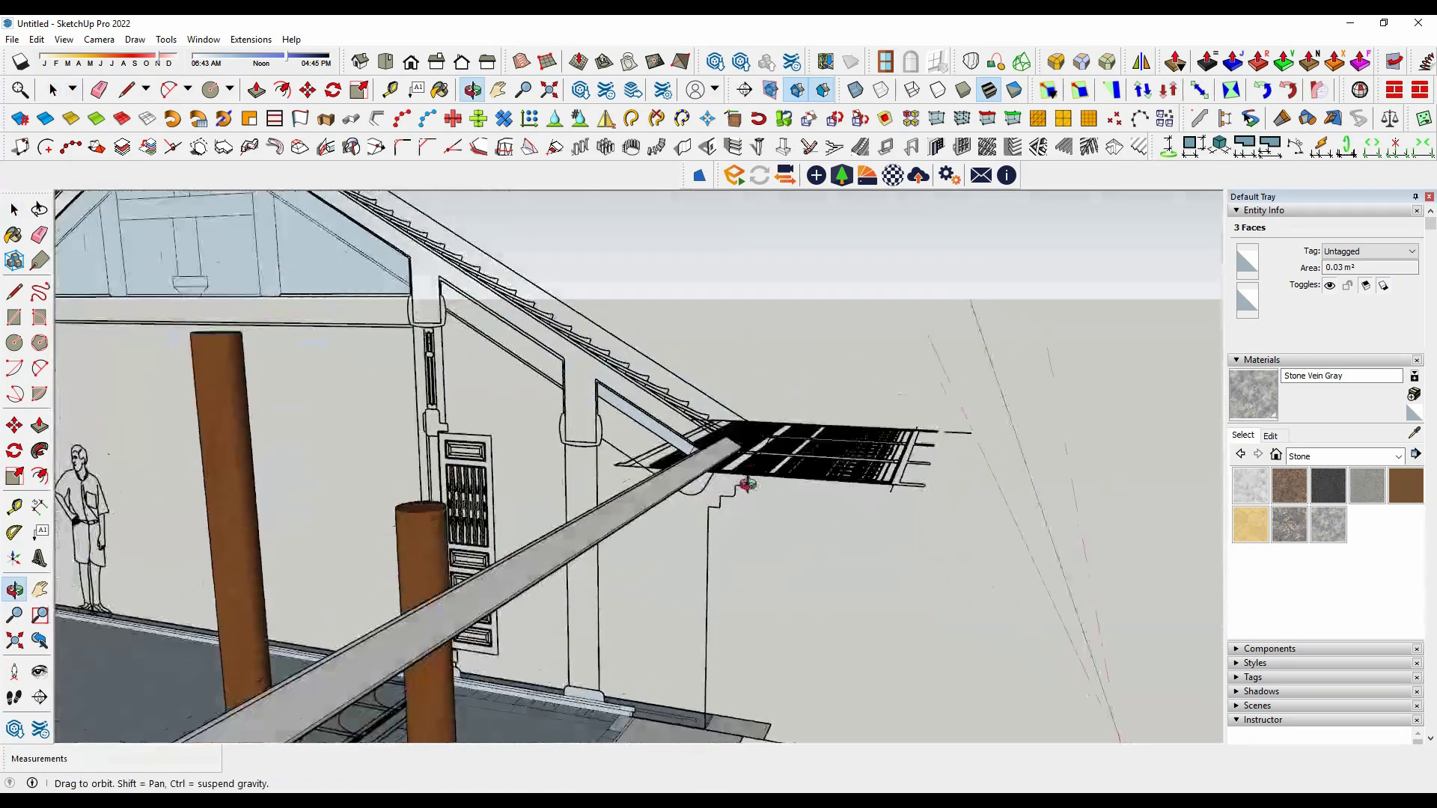
pyautogui.scroll(3, 733, 474)
pyautogui.scroll(-3, 732, 474)
pyautogui.rightClick(668, 465)
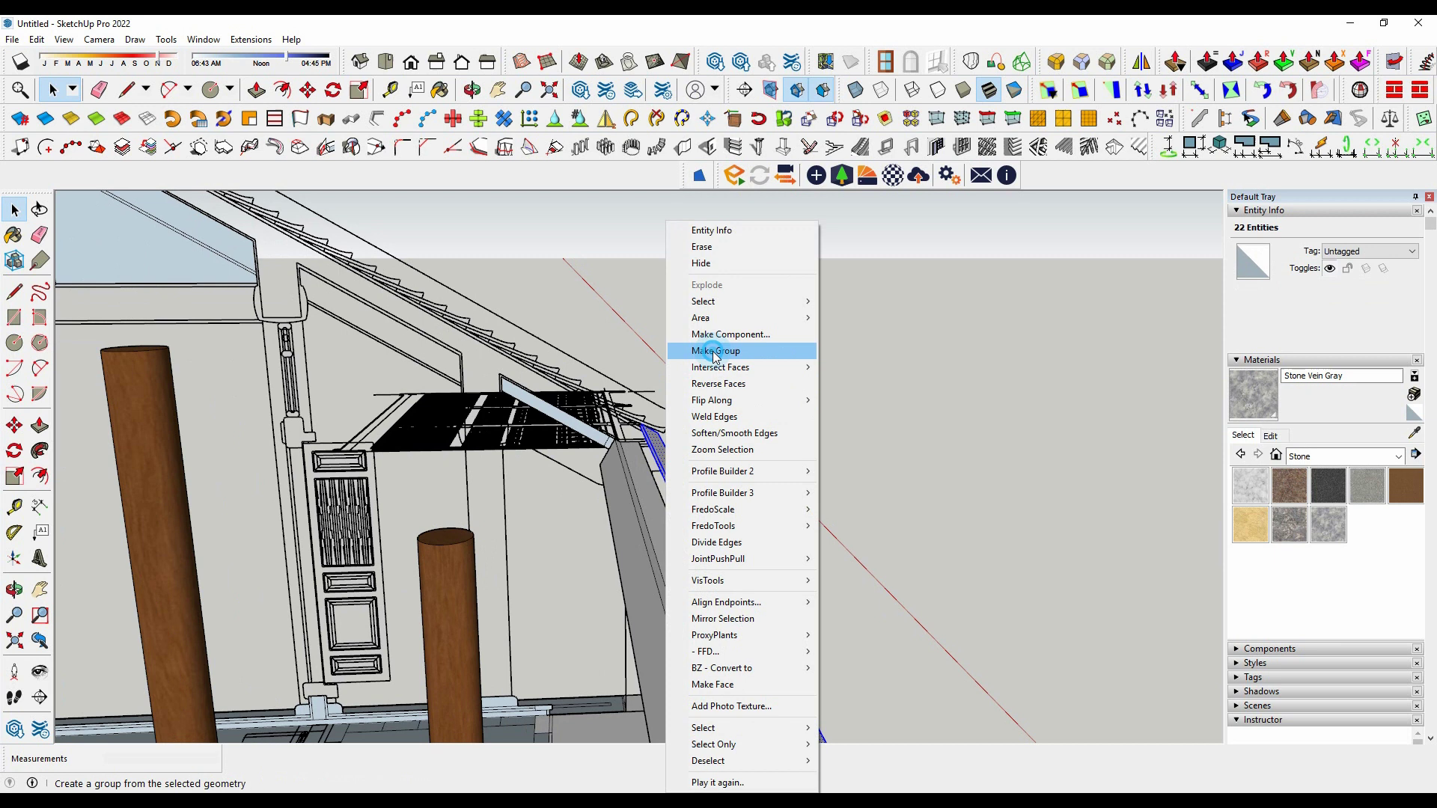
pyautogui.click(723, 349)
pyautogui.scroll(2, 653, 518)
# Select all of the eave beam's connected geometry and make it a component.
pyautogui.moveTo(653, 518)
pyautogui.mouseDown(button='middle')
pyautogui.moveTo(663, 461)
pyautogui.moveTo(532, 542)
pyautogui.moveTo(695, 536)
pyautogui.mouseUp(button='middle')
pyautogui.click(672, 459)
pyautogui.tripleClick(695, 536)
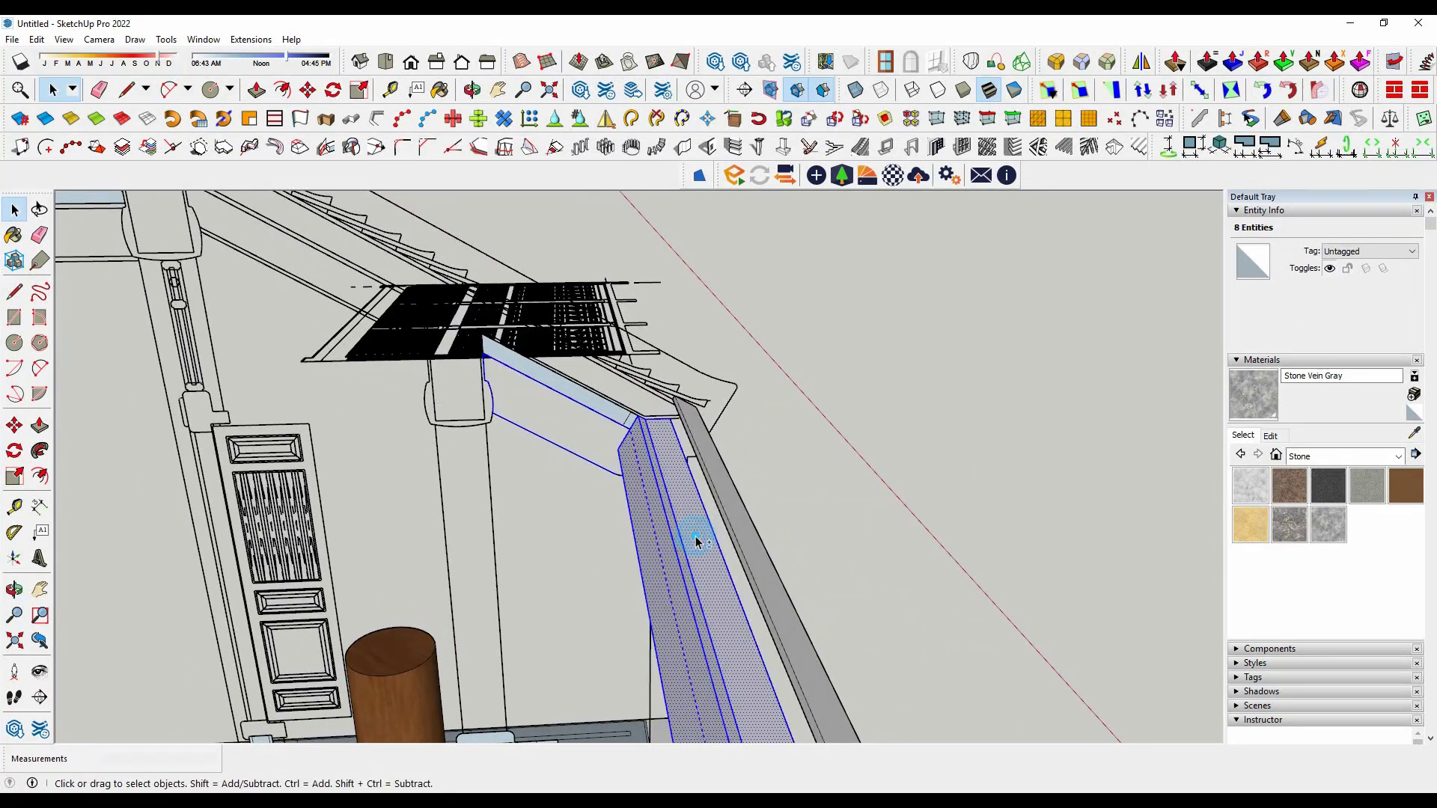
pyautogui.moveTo(658, 513)
pyautogui.mouseDown(button='middle')
pyautogui.moveTo(757, 343)
pyautogui.moveTo(674, 481)
pyautogui.moveTo(760, 470)
pyautogui.mouseUp(button='middle')
pyautogui.rightClick(760, 470)
pyautogui.click(828, 323)
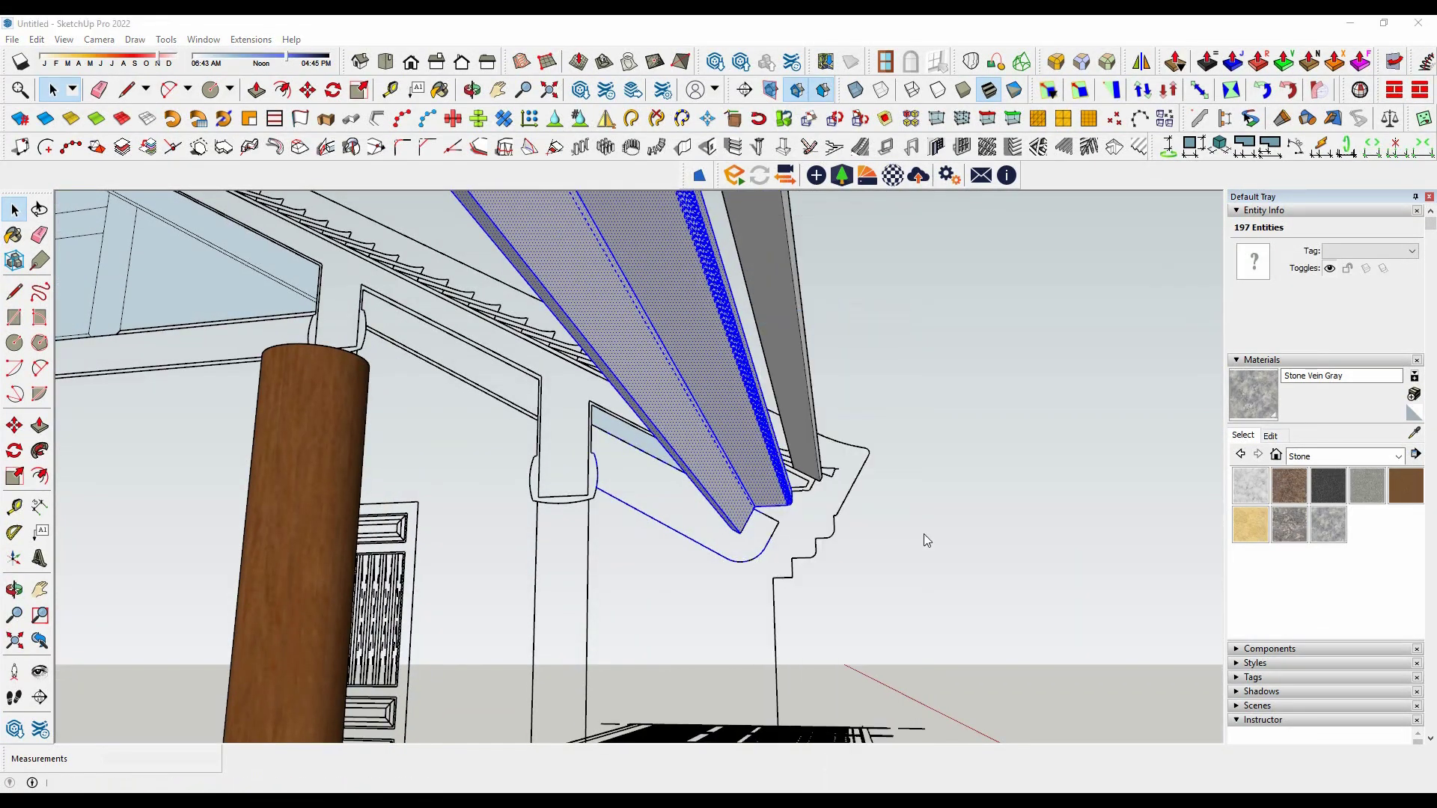
pyautogui.click(738, 564)
# Open the beam component for editing and inspect it from an isometric view.
pyautogui.moveTo(881, 477); pyautogui.dragTo(650, 453, button='middle')
pyautogui.doubleClick(650, 453)
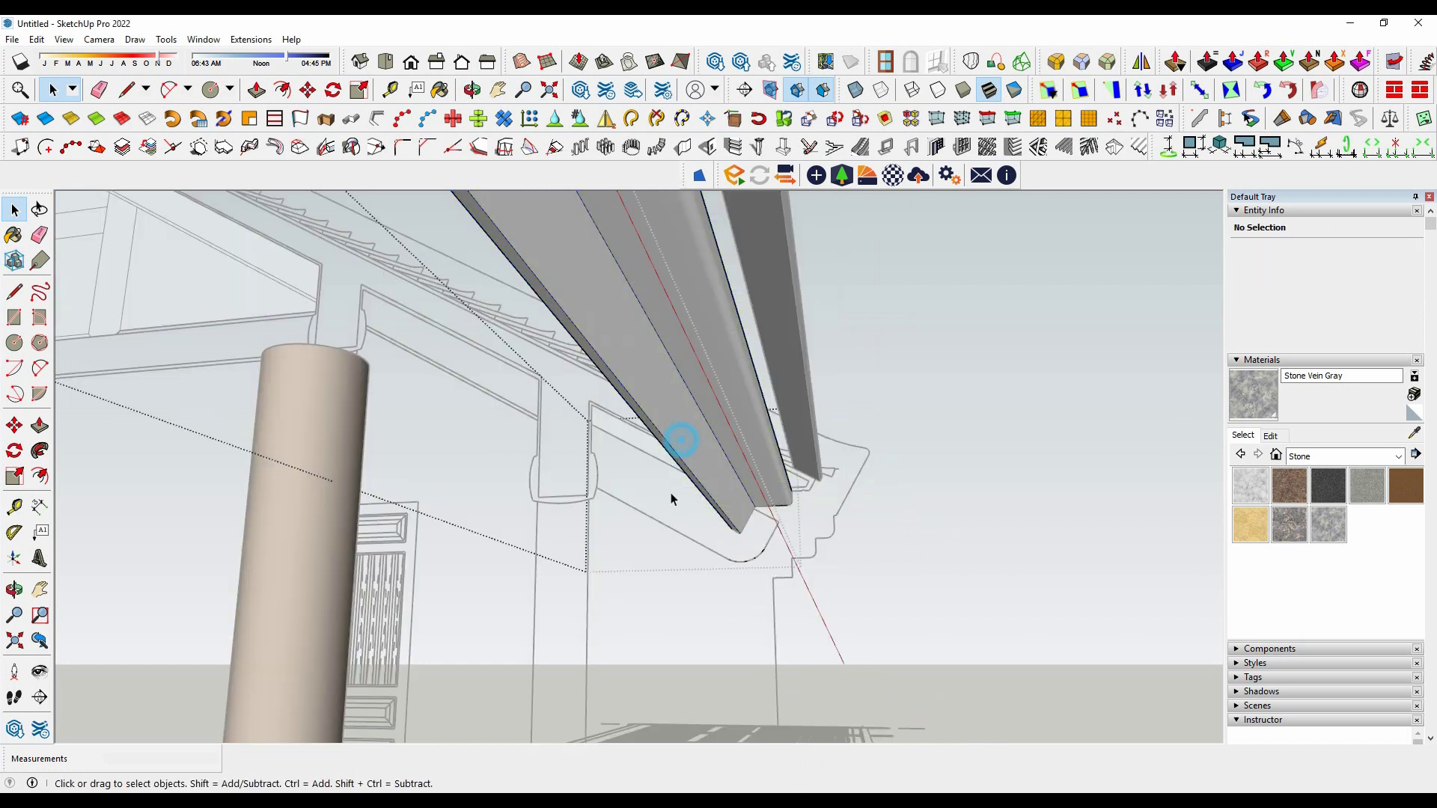
pyautogui.scroll(2, 767, 507)
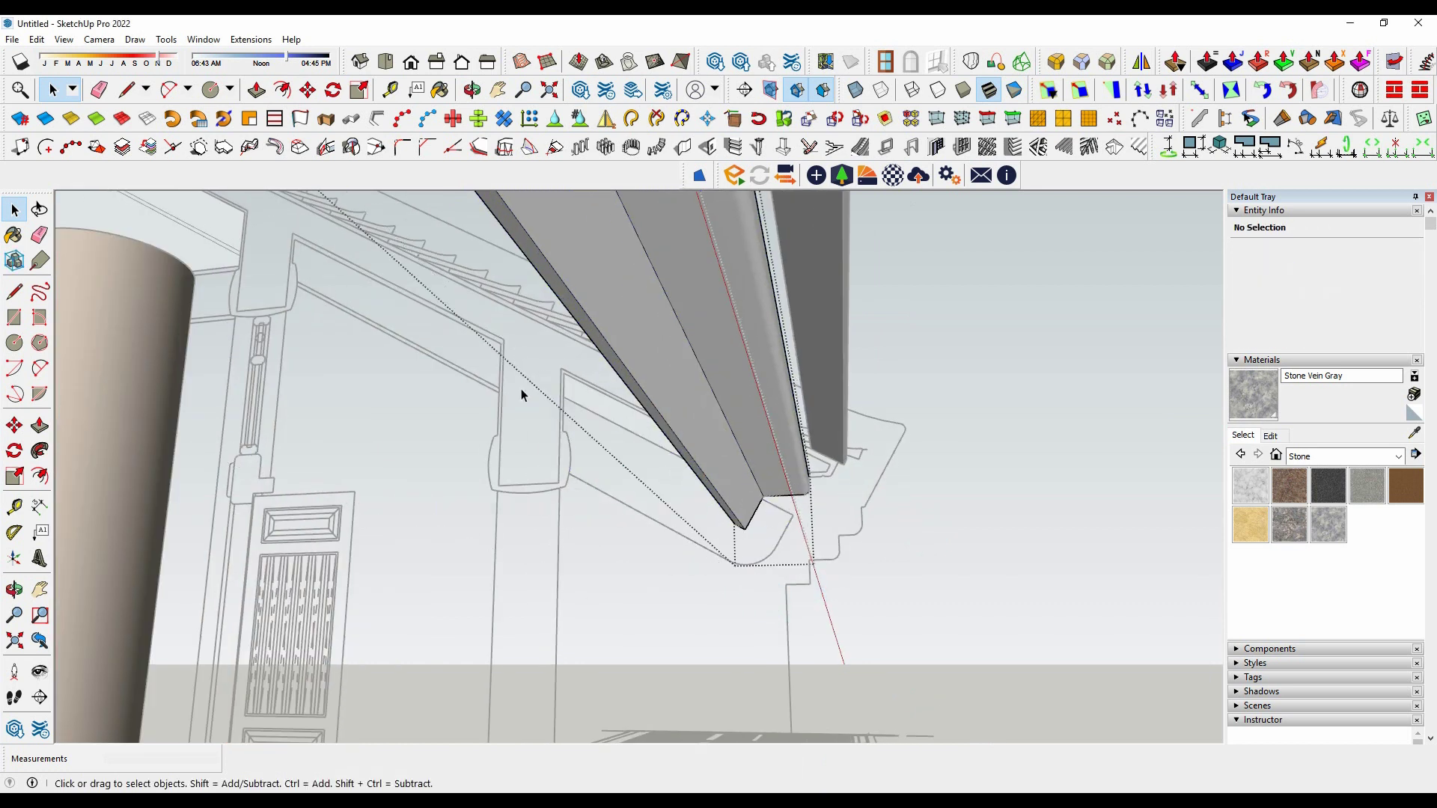
pyautogui.moveTo(521, 390); pyautogui.dragTo(901, 353, button='middle')
pyautogui.scroll(3, 557, 270)
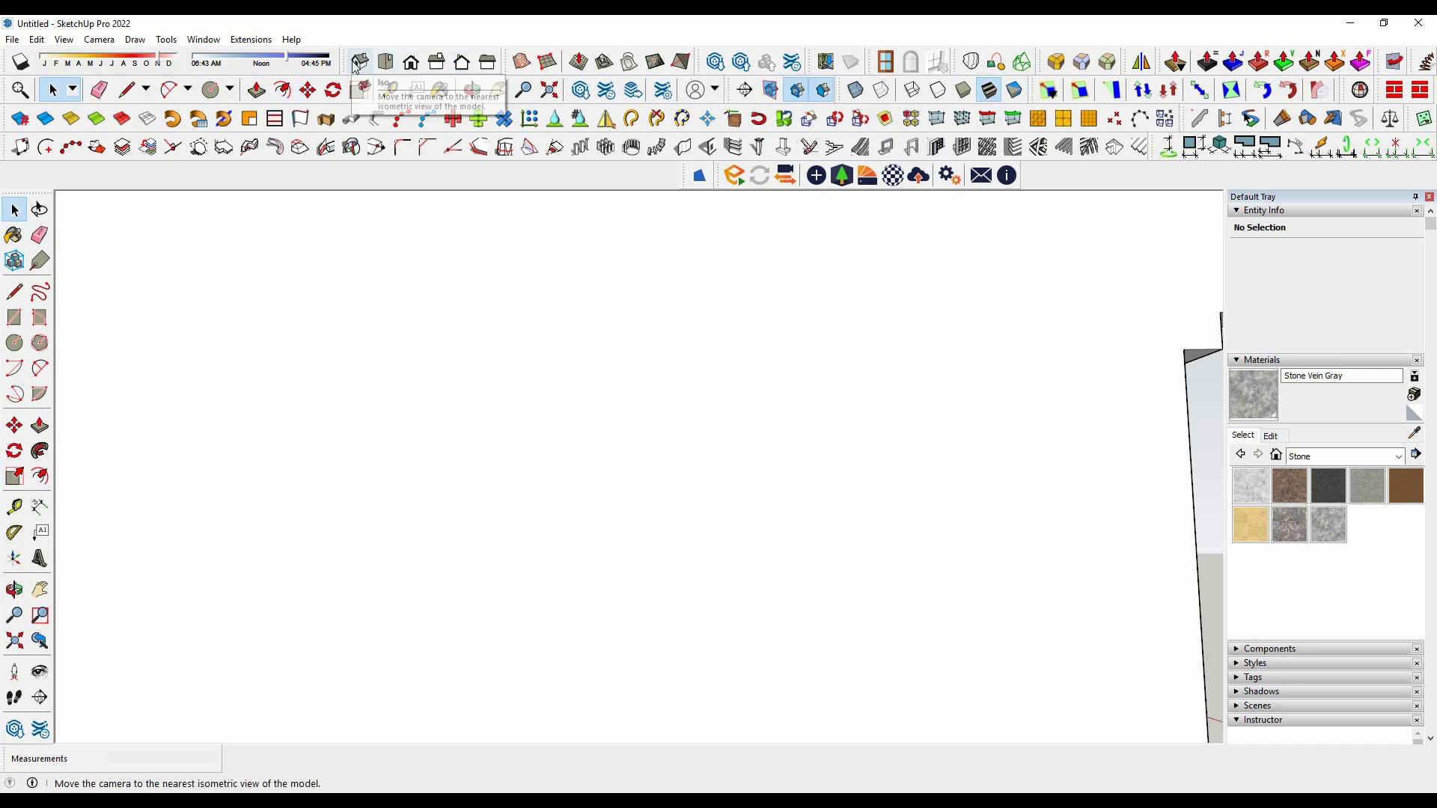
pyautogui.click(356, 67)
pyautogui.moveTo(596, 569)
pyautogui.mouseDown(button='middle')
pyautogui.moveTo(673, 464)
pyautogui.moveTo(931, 411)
pyautogui.moveTo(656, 454)
pyautogui.mouseUp(button='middle')
pyautogui.scroll(3, 711, 443)
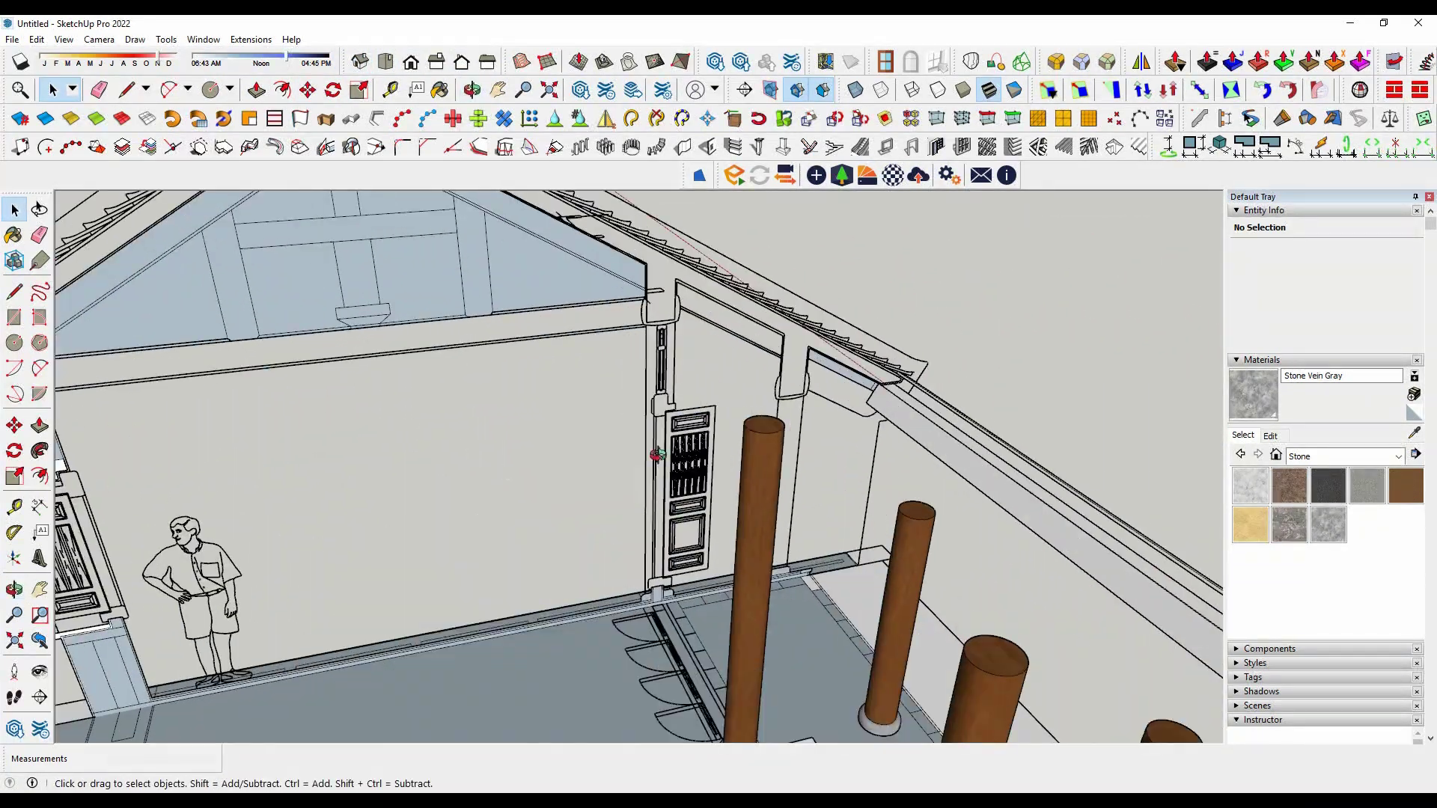
pyautogui.scroll(-5, 657, 454)
# Make the bracket piece under the beam into its own component.
pyautogui.click(36, 39)
pyautogui.scroll(5, 698, 432)
pyautogui.rightClick(698, 432)
pyautogui.click(762, 334)
pyautogui.click(753, 565)
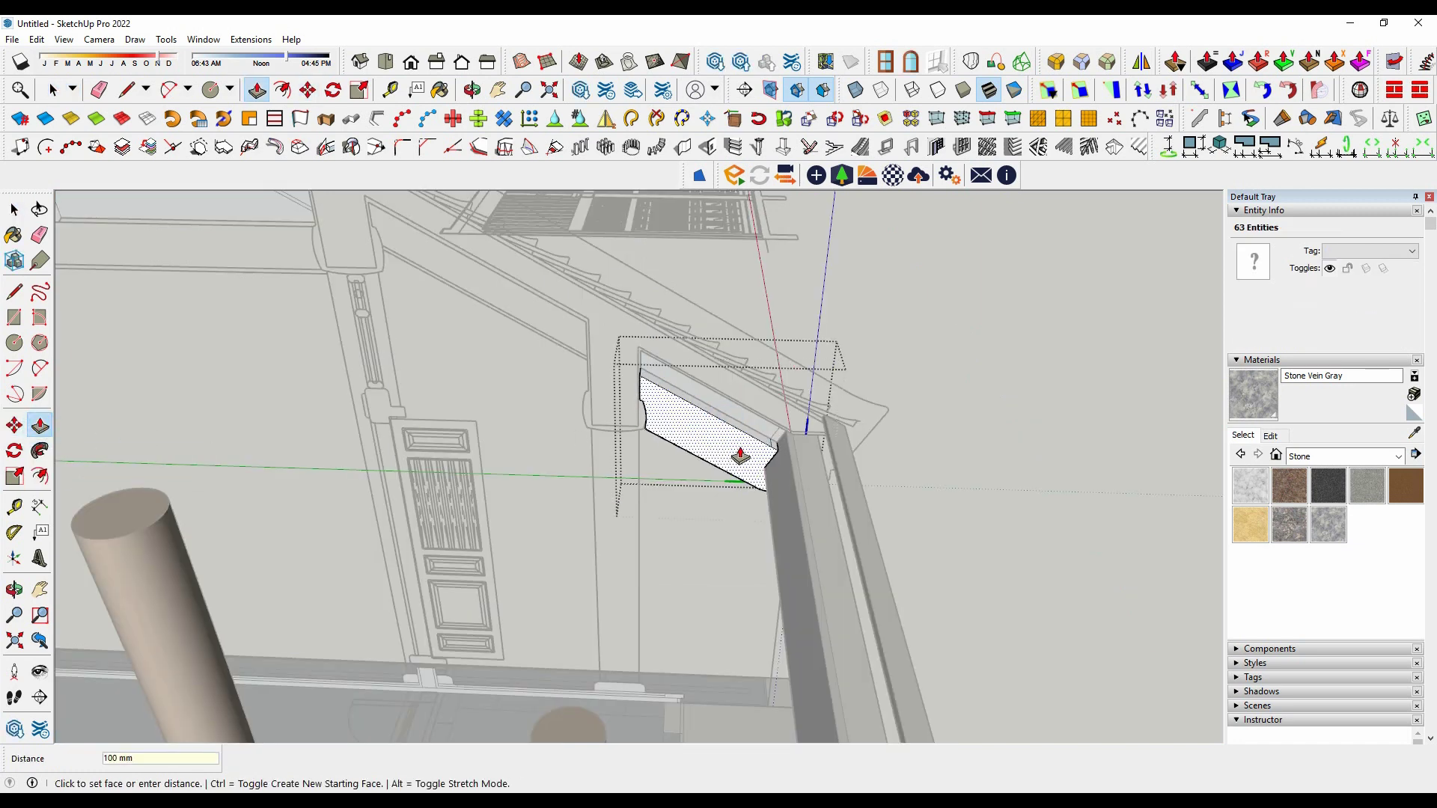
pyautogui.scroll(-10, 740, 455)
pyautogui.moveTo(851, 427)
pyautogui.mouseDown(button='middle')
pyautogui.moveTo(736, 539)
pyautogui.moveTo(823, 449)
pyautogui.mouseUp(button='middle')
# Move the bracket component 2541 mm along the red axis.
pyautogui.press('space')
pyautogui.click(943, 329)
pyautogui.moveTo(943, 329)
pyautogui.mouseDown(button='middle')
pyautogui.moveTo(903, 342)
pyautogui.moveTo(834, 427)
pyautogui.mouseUp(button='middle')
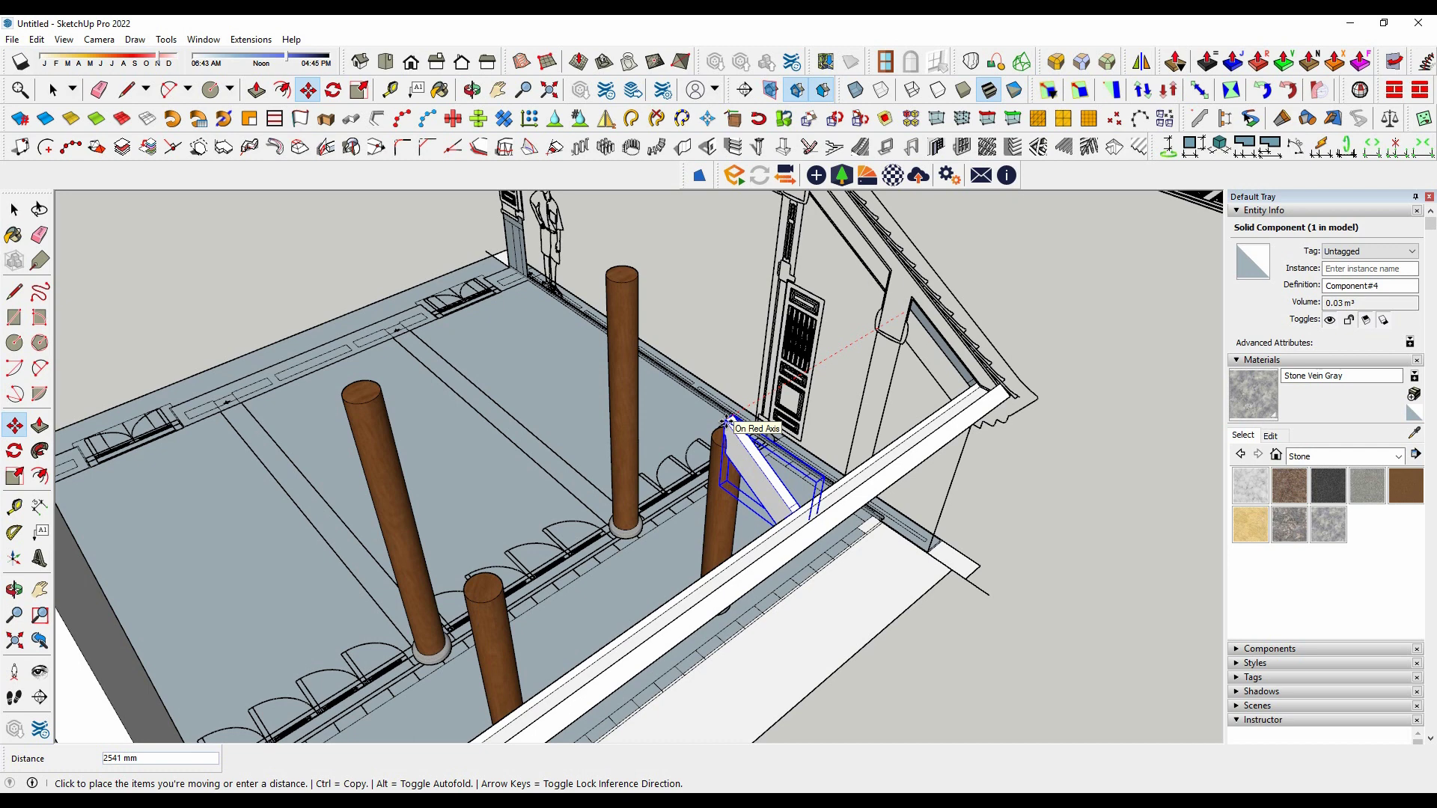
pyautogui.press('space')
pyautogui.moveTo(798, 488)
pyautogui.mouseDown(button='middle')
pyautogui.moveTo(706, 314)
pyautogui.moveTo(687, 473)
pyautogui.moveTo(962, 449)
pyautogui.moveTo(860, 405)
pyautogui.moveTo(423, 358)
pyautogui.mouseUp(button='middle')
pyautogui.click(424, 357)
pyautogui.scroll(2, 423, 358)
pyautogui.scroll(2, 424, 357)
pyautogui.scroll(-5, 449, 524)
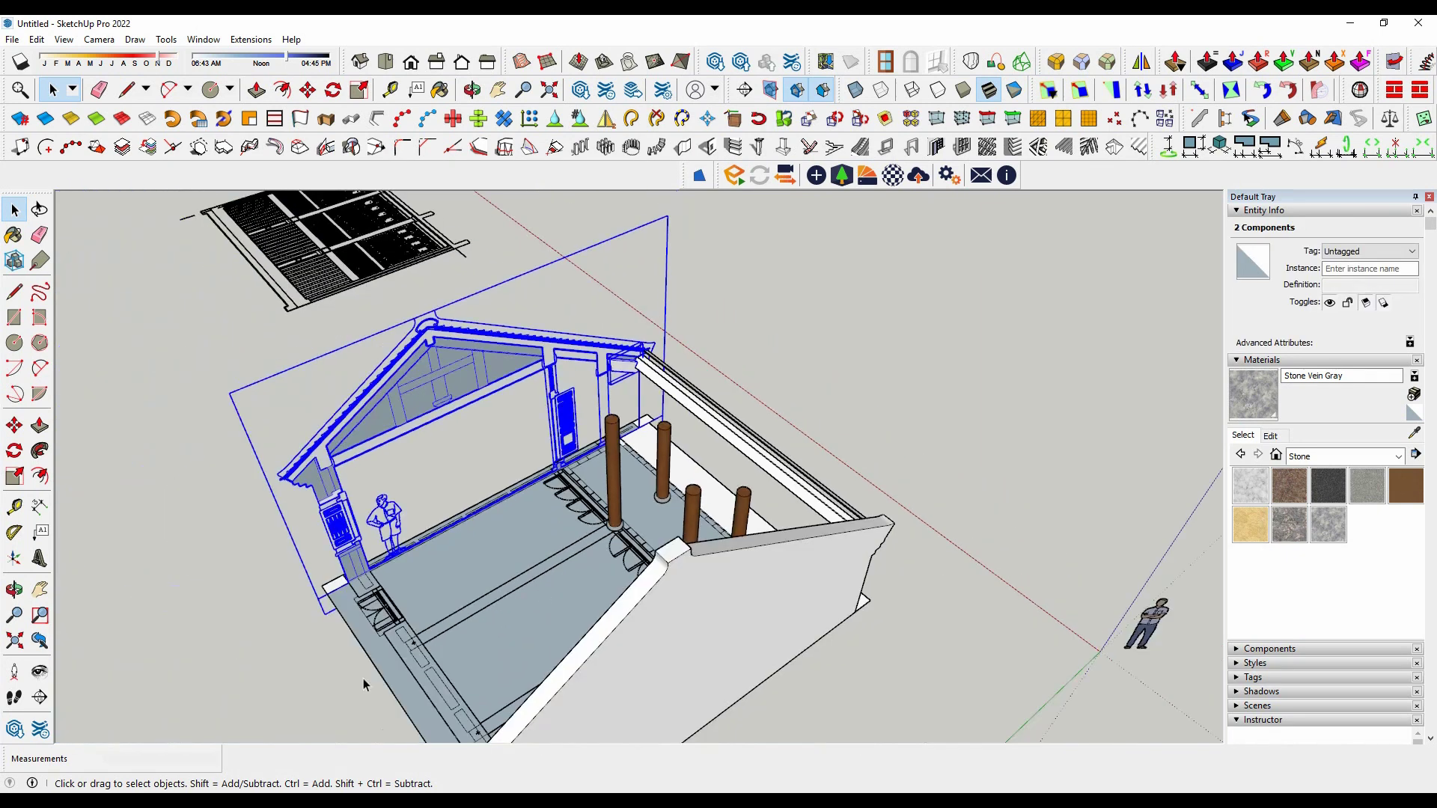
pyautogui.scroll(5, 478, 633)
pyautogui.scroll(3, 478, 633)
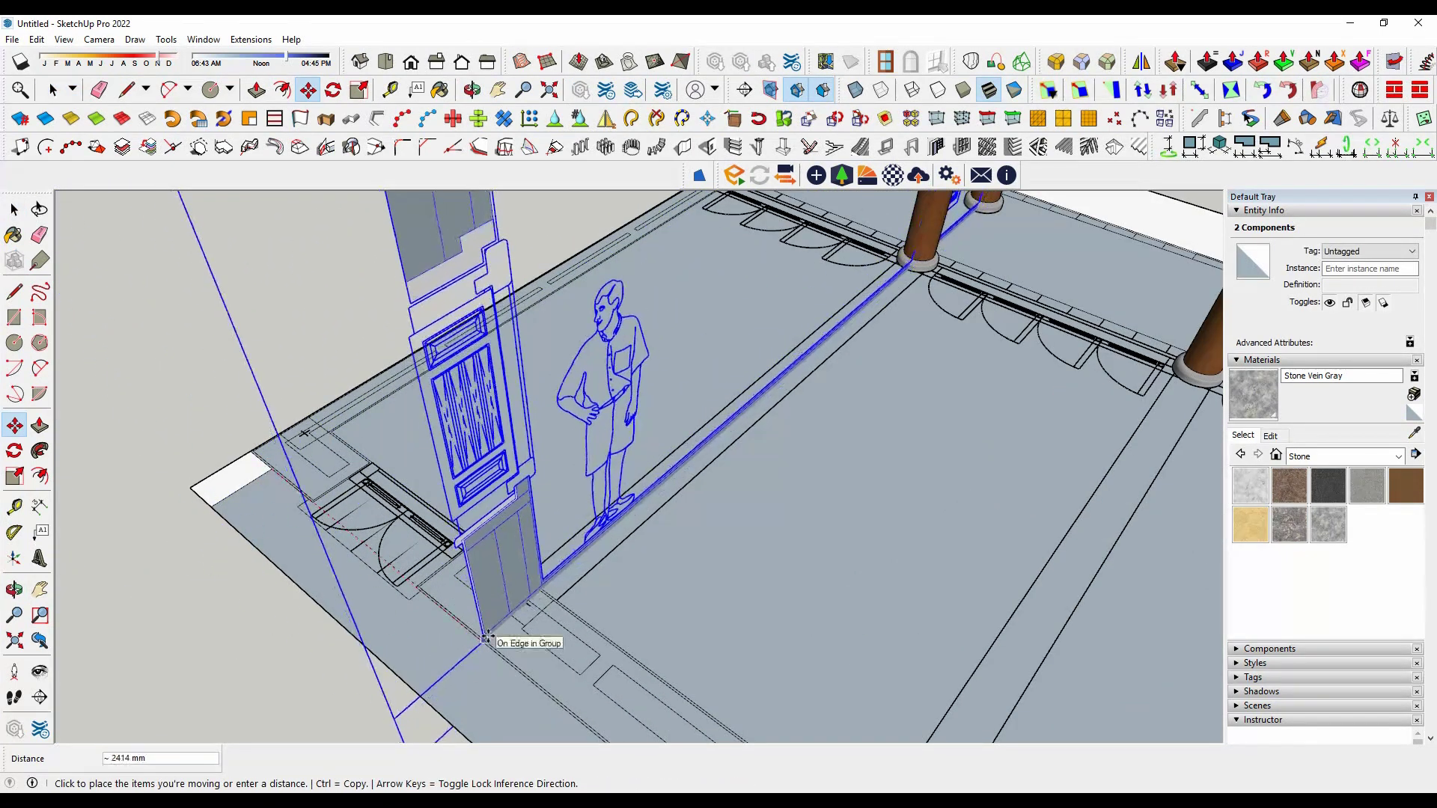
pyautogui.press('space')
pyautogui.scroll(-5, 414, 584)
pyautogui.moveTo(283, 495)
pyautogui.mouseDown(button='middle')
pyautogui.moveTo(764, 342)
pyautogui.moveTo(667, 405)
pyautogui.moveTo(739, 260)
pyautogui.moveTo(699, 362)
pyautogui.moveTo(972, 270)
pyautogui.mouseUp(button='middle')
pyautogui.scroll(3, 666, 405)
pyautogui.scroll(-2, 666, 405)
pyautogui.scroll(-5, 642, 385)
pyautogui.scroll(5, 674, 378)
pyautogui.scroll(5, 699, 362)
pyautogui.scroll(-5, 699, 363)
pyautogui.scroll(-3, 972, 271)
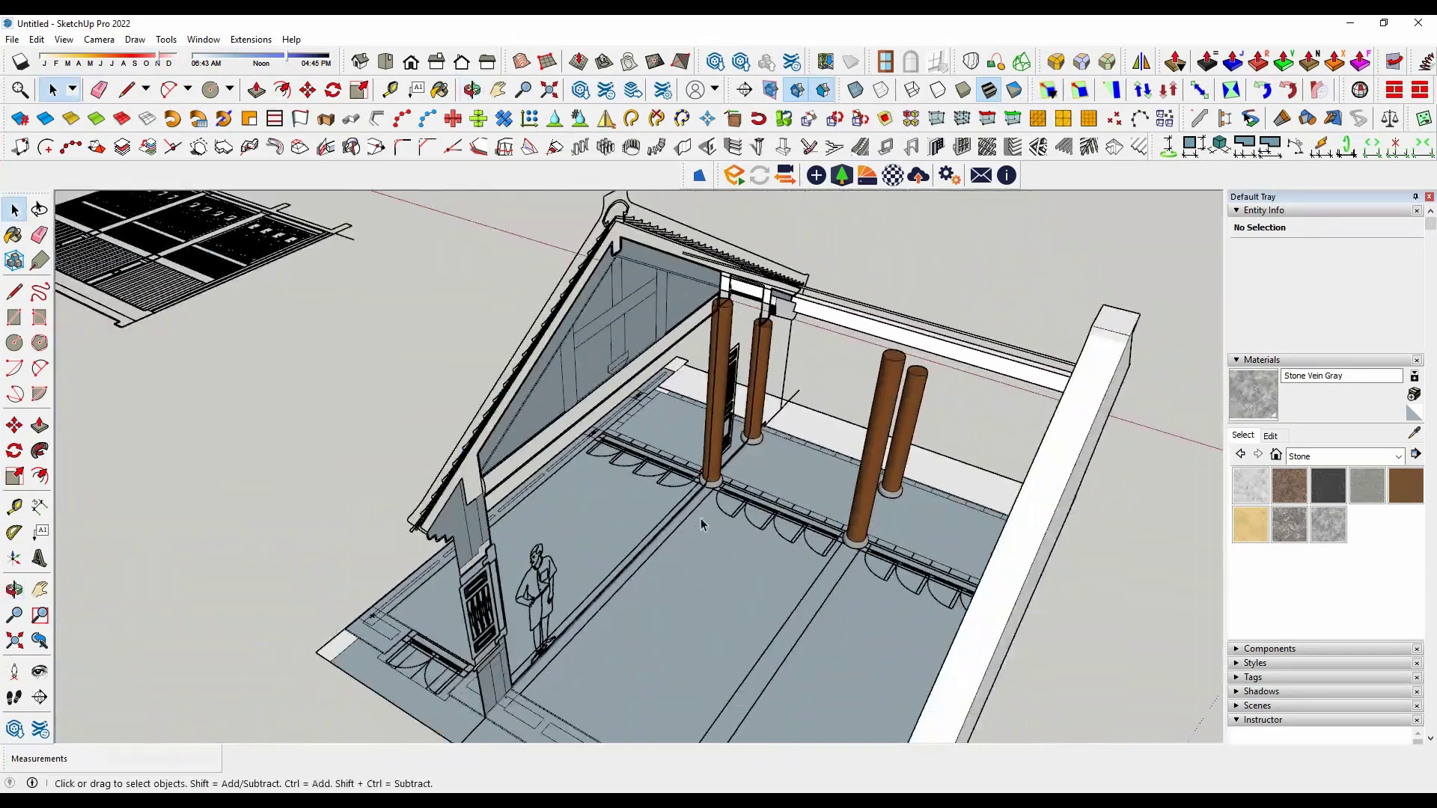
pyautogui.scroll(-3, 972, 271)
pyautogui.scroll(5, 718, 551)
pyautogui.moveTo(718, 552); pyautogui.dragTo(534, 608, button='middle')
pyautogui.click(534, 608)
pyautogui.scroll(3, 534, 608)
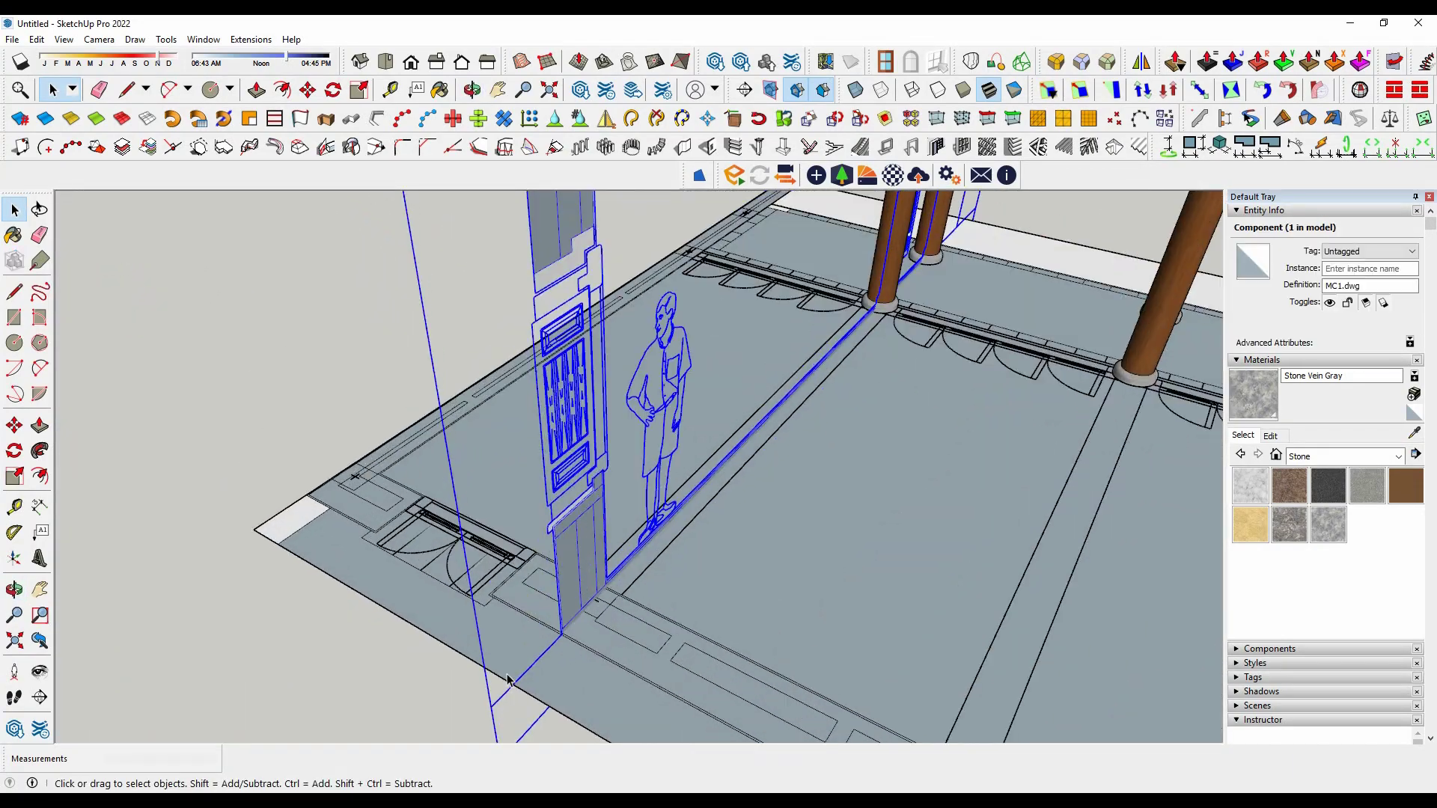
pyautogui.press('m')
pyautogui.click(559, 626)
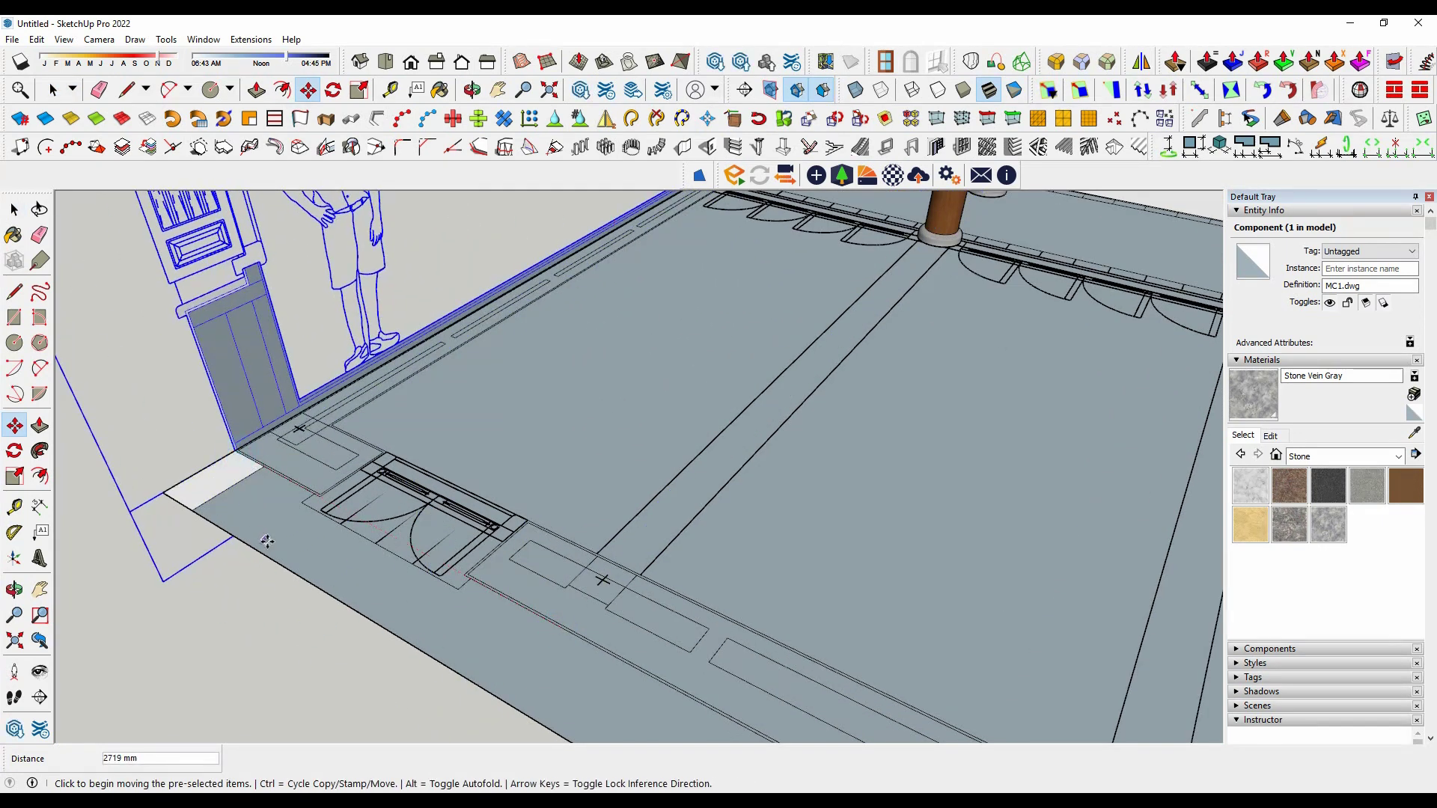
pyautogui.press('space')
pyautogui.scroll(-5, 266, 540)
pyautogui.click(950, 375)
pyautogui.moveTo(950, 375); pyautogui.dragTo(643, 419, button='middle')
pyautogui.scroll(5, 503, 421)
pyautogui.moveTo(503, 421)
pyautogui.mouseDown(button='middle')
pyautogui.moveTo(399, 356)
pyautogui.moveTo(417, 545)
pyautogui.moveTo(276, 495)
pyautogui.mouseUp(button='middle')
pyautogui.scroll(3, 417, 545)
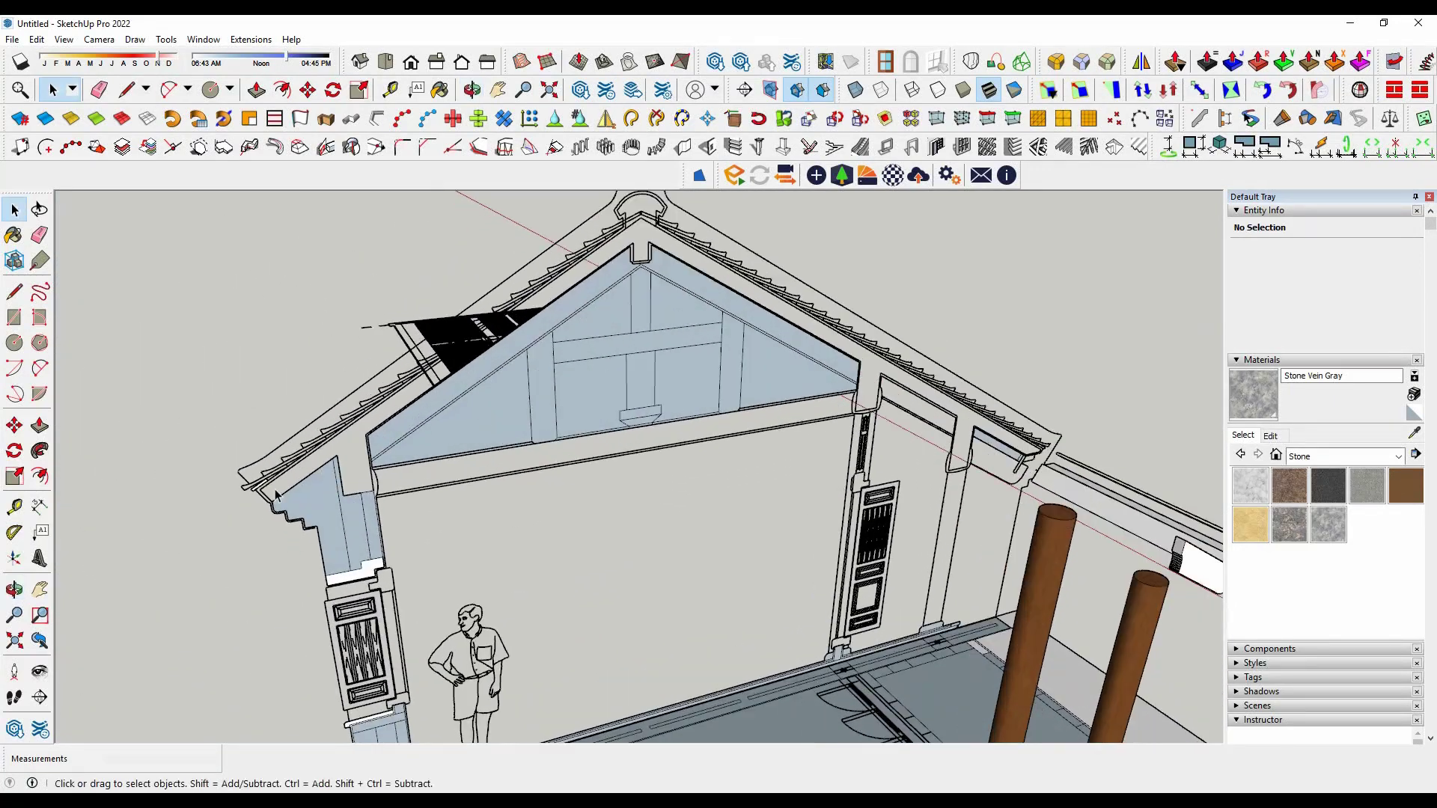
pyautogui.scroll(3, 276, 495)
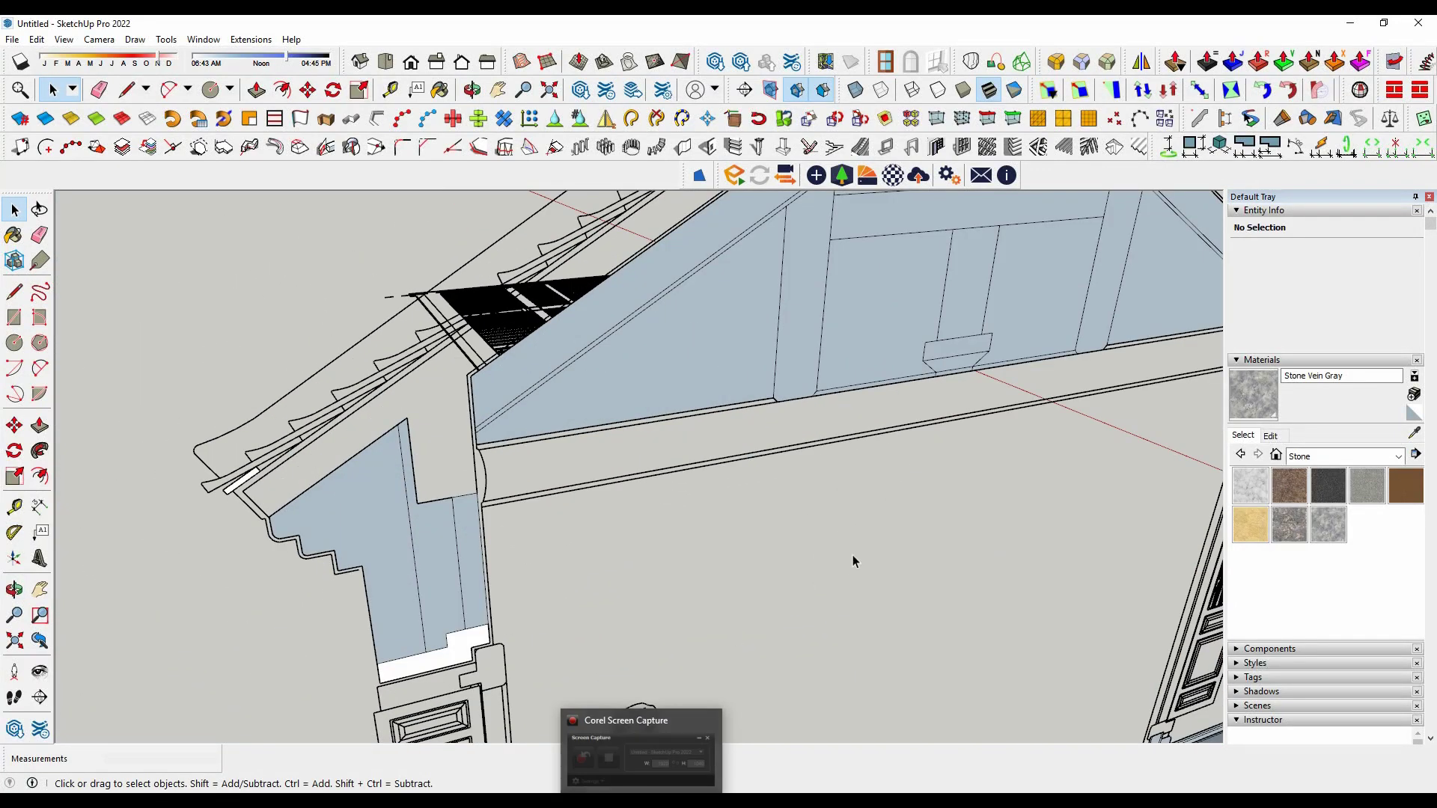
# Round the base's top circular edge with a 45 mm RoundCorner offset.
pyautogui.scroll(1, 720, 572)
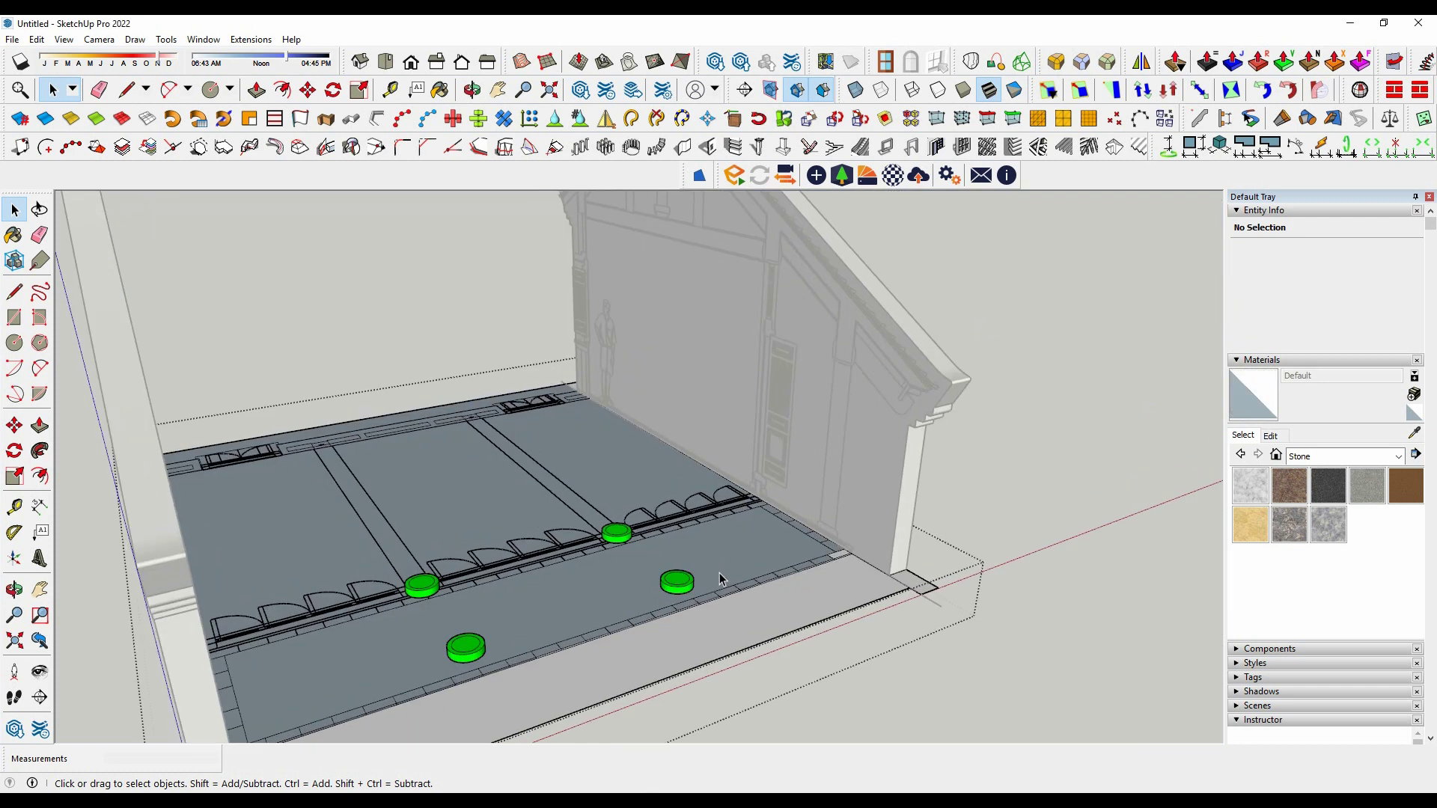
pyautogui.scroll(4, 678, 581)
pyautogui.scroll(2, 696, 554)
pyautogui.click(696, 554)
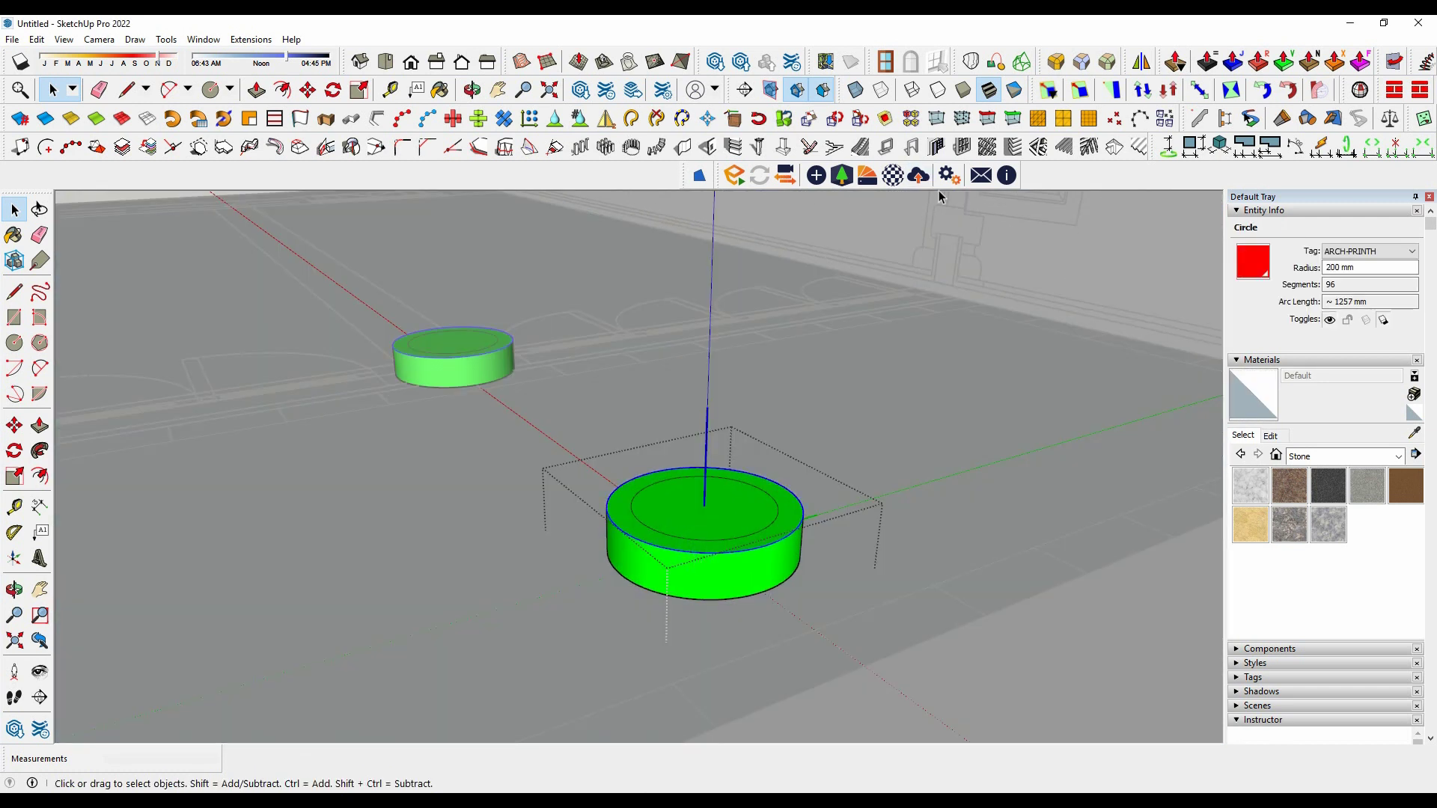
pyautogui.click(1050, 69)
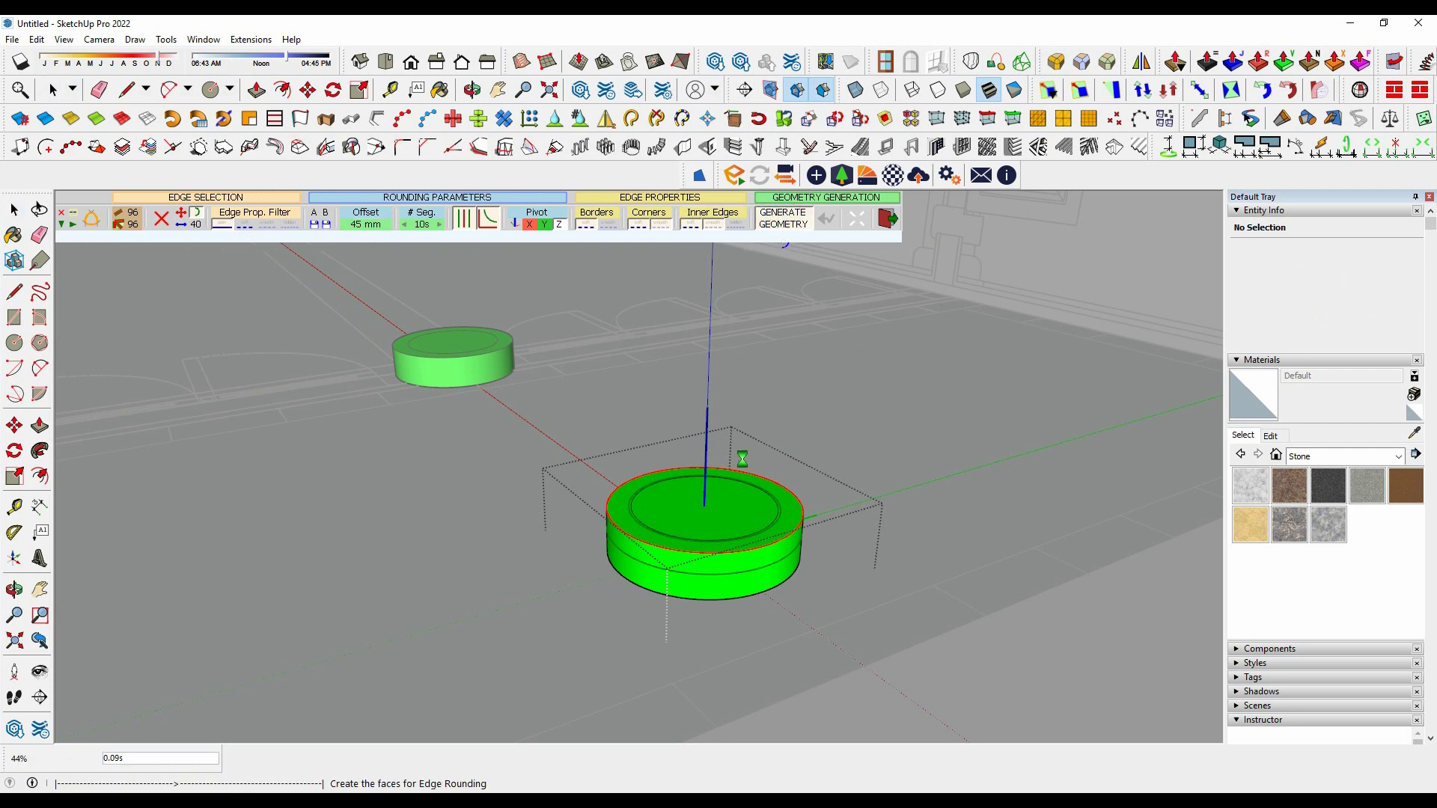
# Paint the base Stone Vein Gray and its top face Wood Veneer 01.
pyautogui.scroll(-3, 520, 569)
pyautogui.scroll(-2, 739, 563)
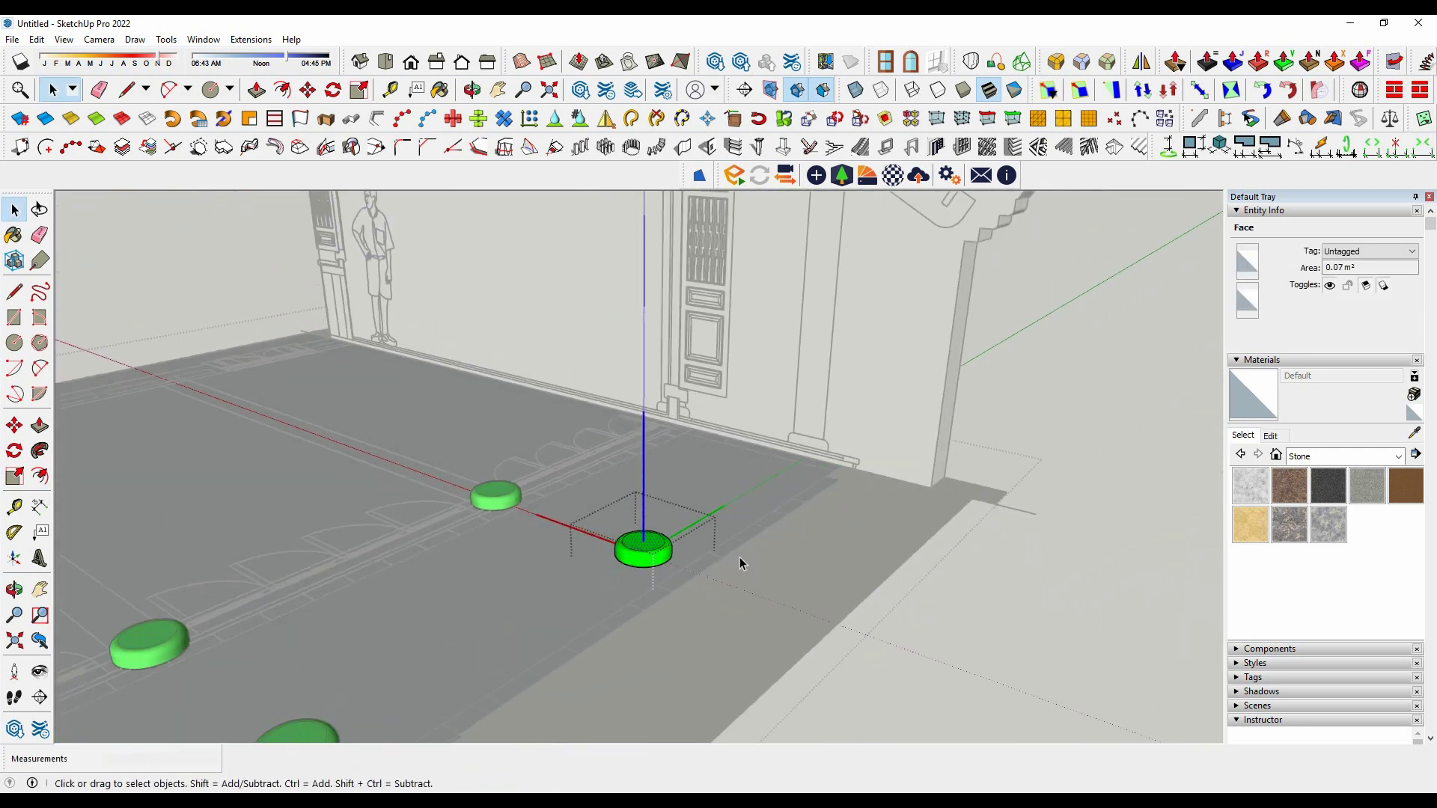
pyautogui.scroll(-3, 739, 563)
pyautogui.scroll(5, 625, 615)
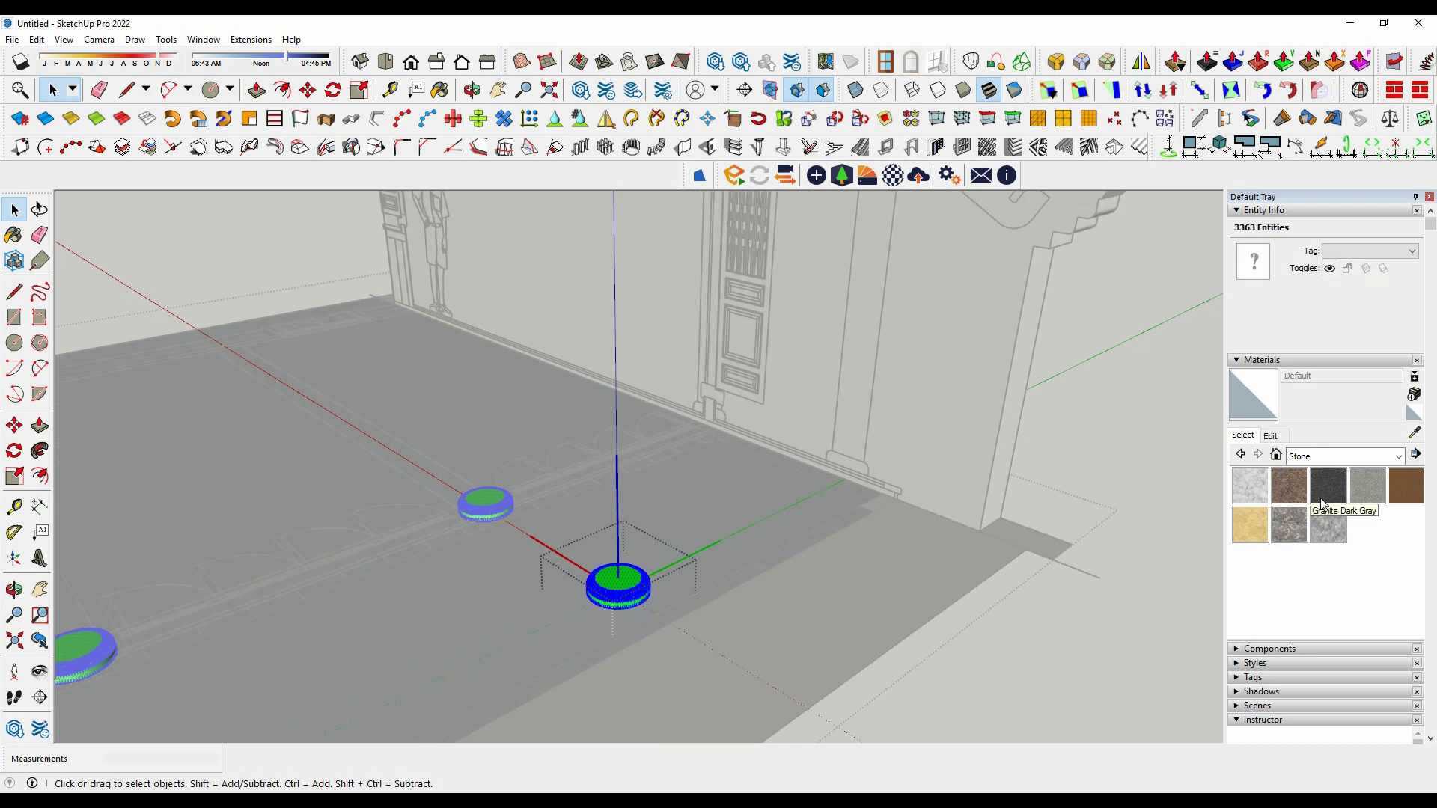
pyautogui.scroll(2, 673, 580)
pyautogui.click(598, 584)
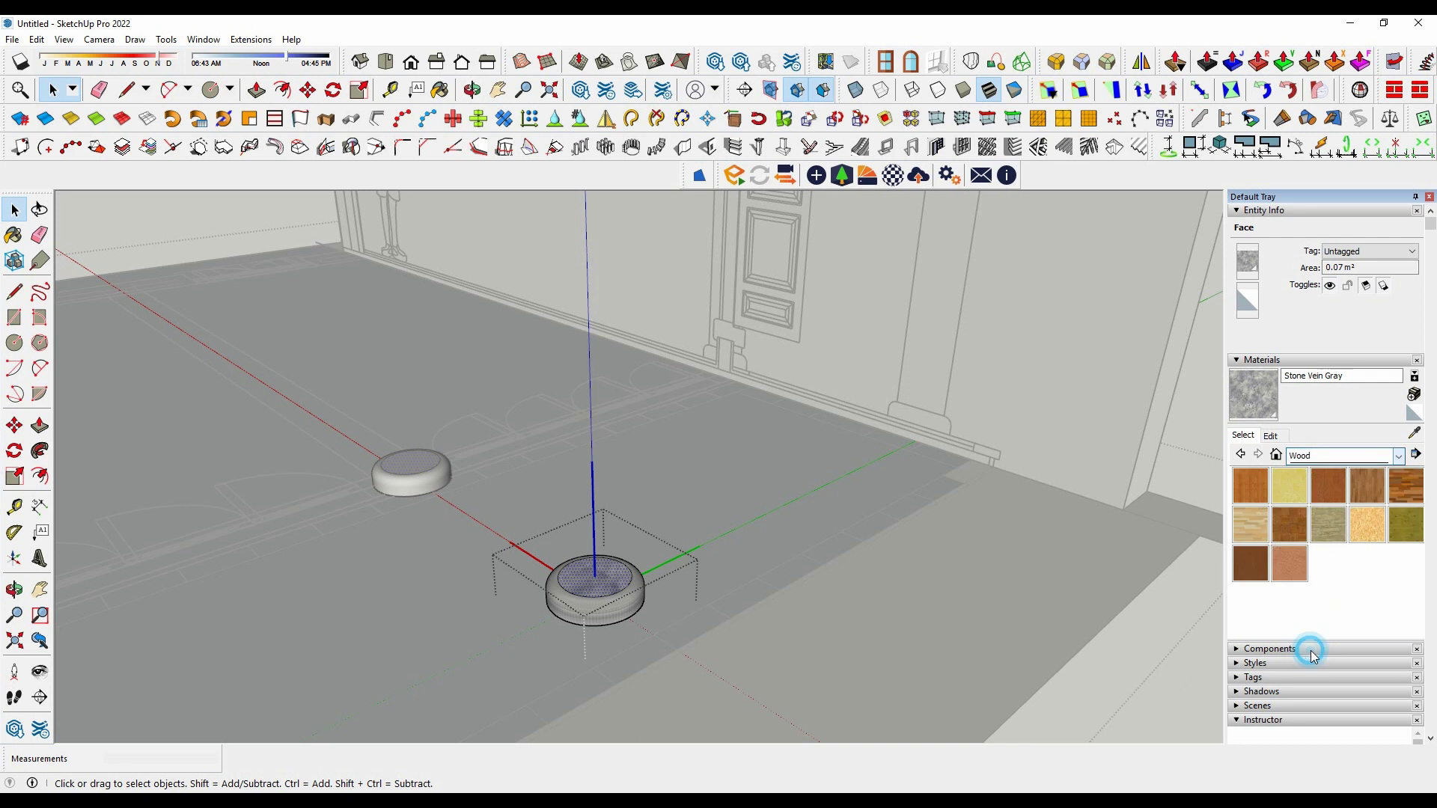
pyautogui.click(615, 579)
# Push/Pull the wood-veneer top faces up into tall columns.
pyautogui.moveTo(615, 579); pyautogui.dragTo(552, 596, button='middle')
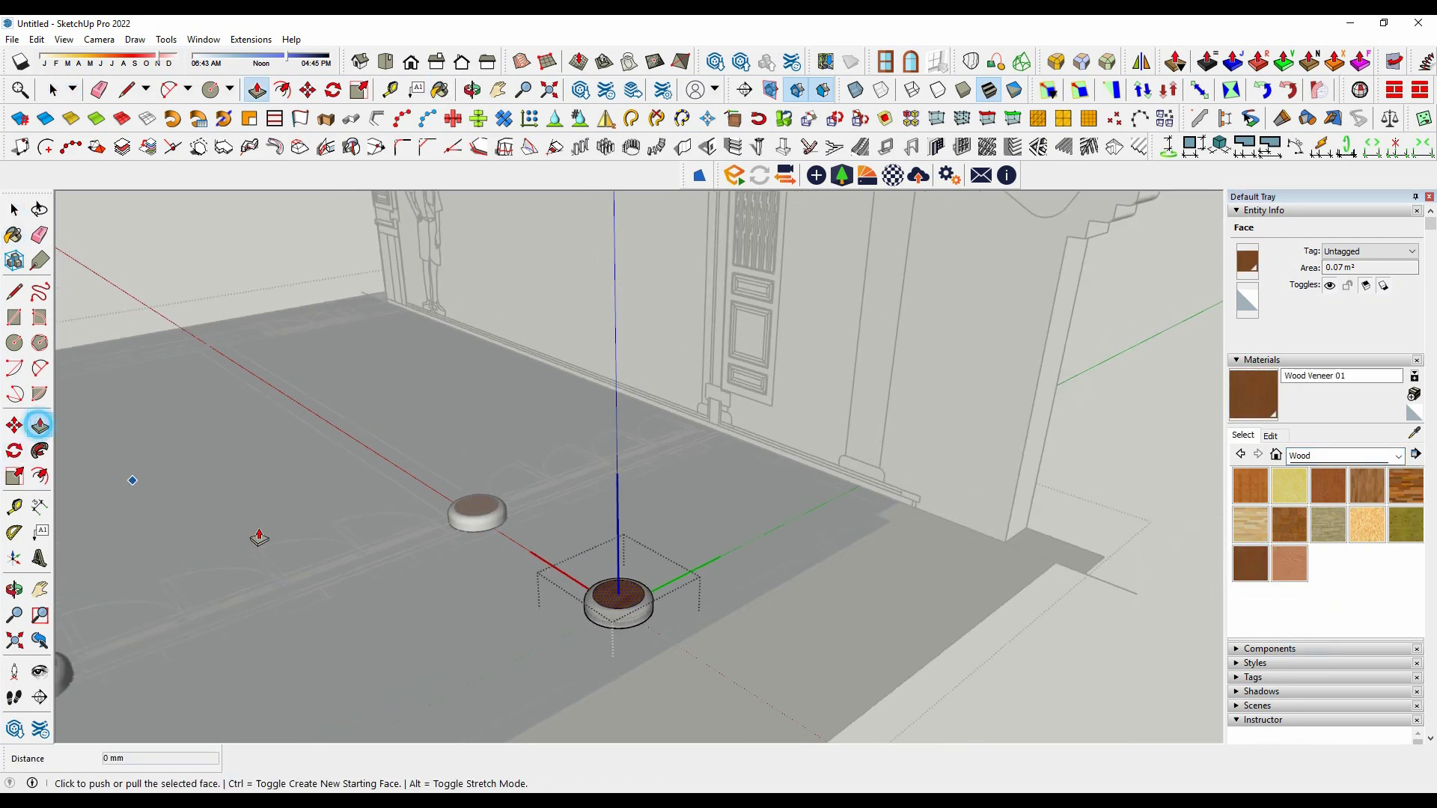
pyautogui.scroll(-2, 721, 513)
pyautogui.click(685, 487)
pyautogui.moveTo(684, 529)
pyautogui.mouseDown(button='middle')
pyautogui.moveTo(866, 234)
pyautogui.moveTo(815, 501)
pyautogui.moveTo(822, 544)
pyautogui.moveTo(743, 418)
pyautogui.mouseUp(button='middle')
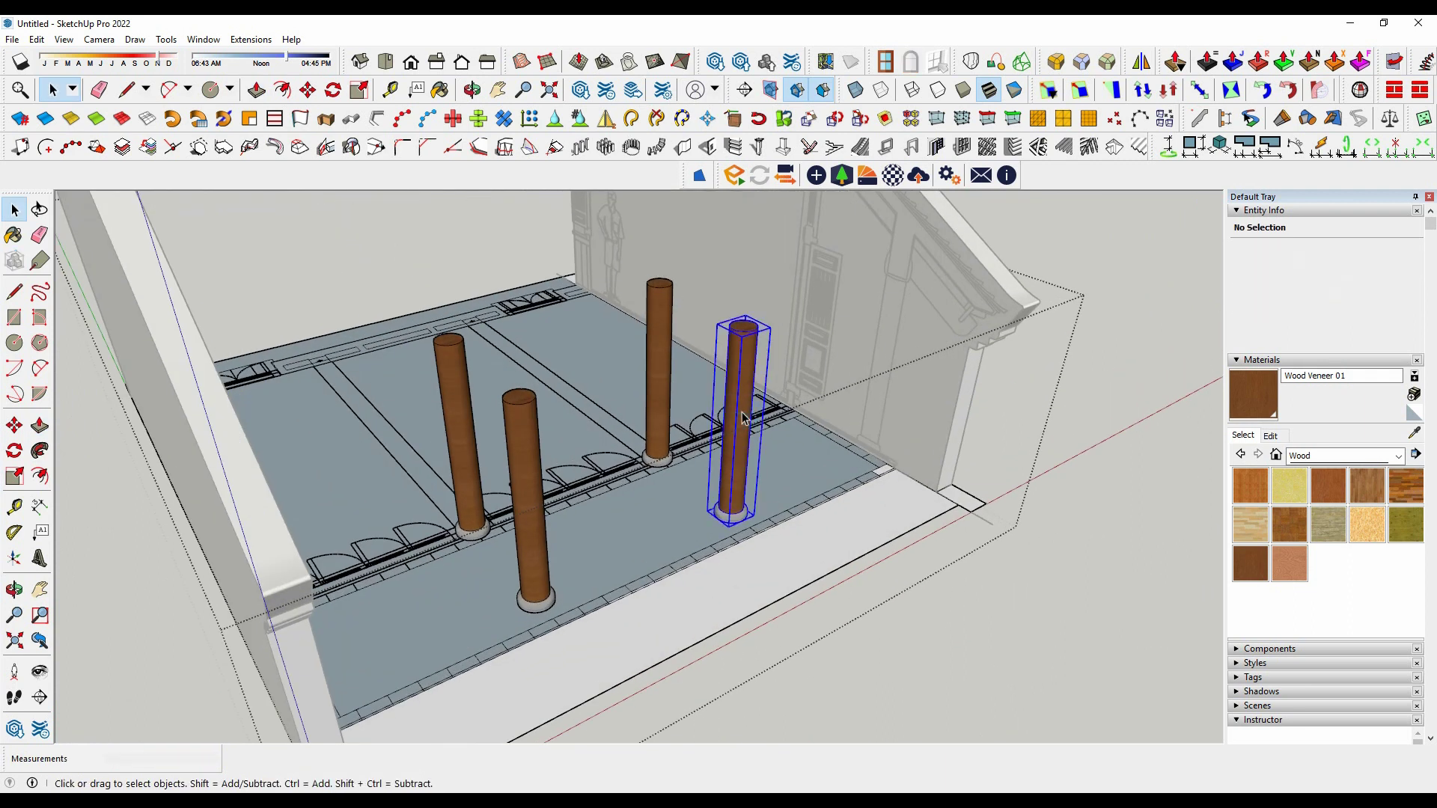
# Explode the column component and rebuild its geometry as a new component.
pyautogui.rightClick(661, 359)
pyautogui.click(713, 210)
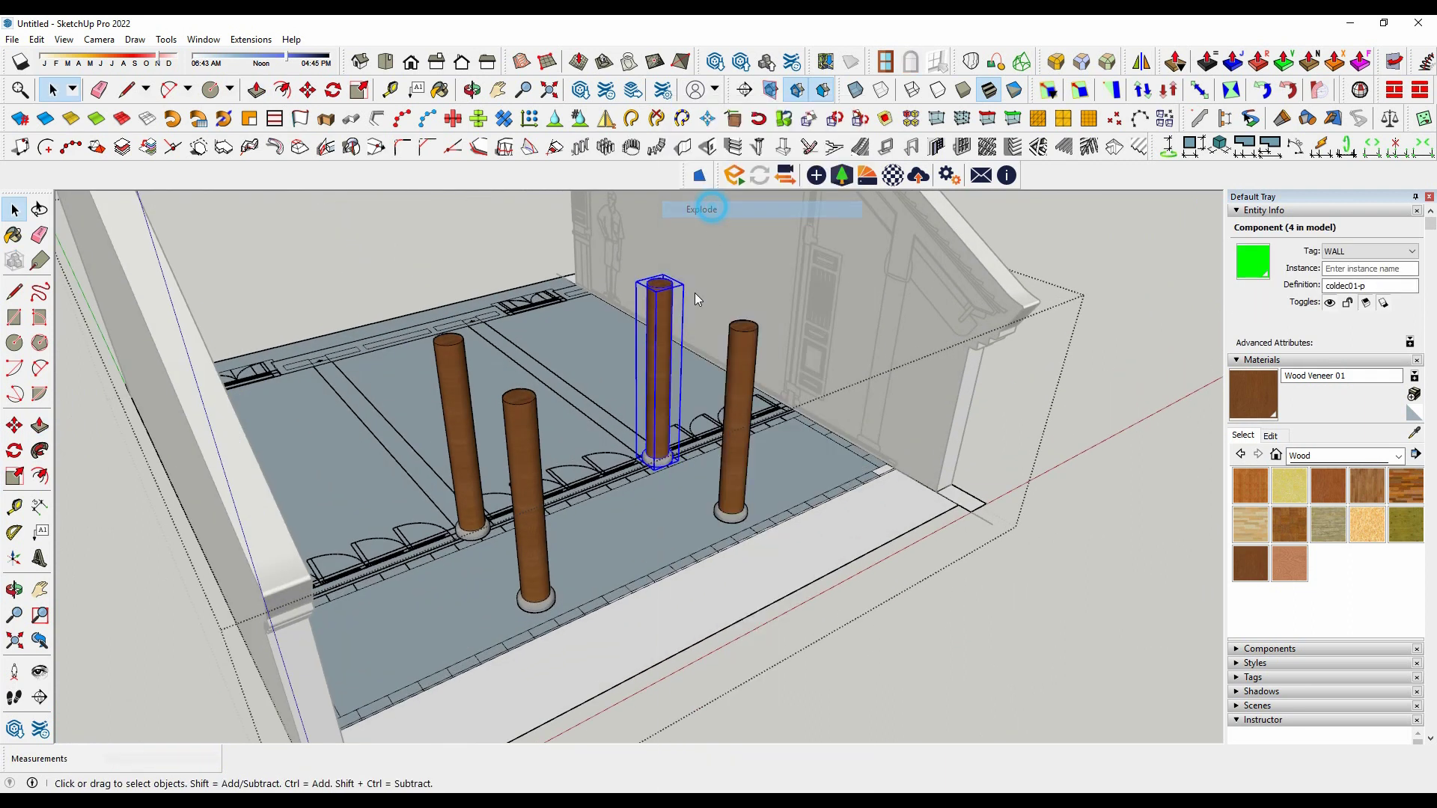
pyautogui.rightClick(659, 369)
pyautogui.click(720, 176)
pyautogui.click(746, 572)
pyautogui.moveTo(746, 571)
pyautogui.mouseDown(button='middle')
pyautogui.moveTo(821, 603)
pyautogui.moveTo(711, 472)
pyautogui.mouseUp(button='middle')
pyautogui.scroll(5, 711, 472)
pyautogui.scroll(3, 505, 353)
pyautogui.moveTo(505, 353); pyautogui.dragTo(330, 407, button='middle')
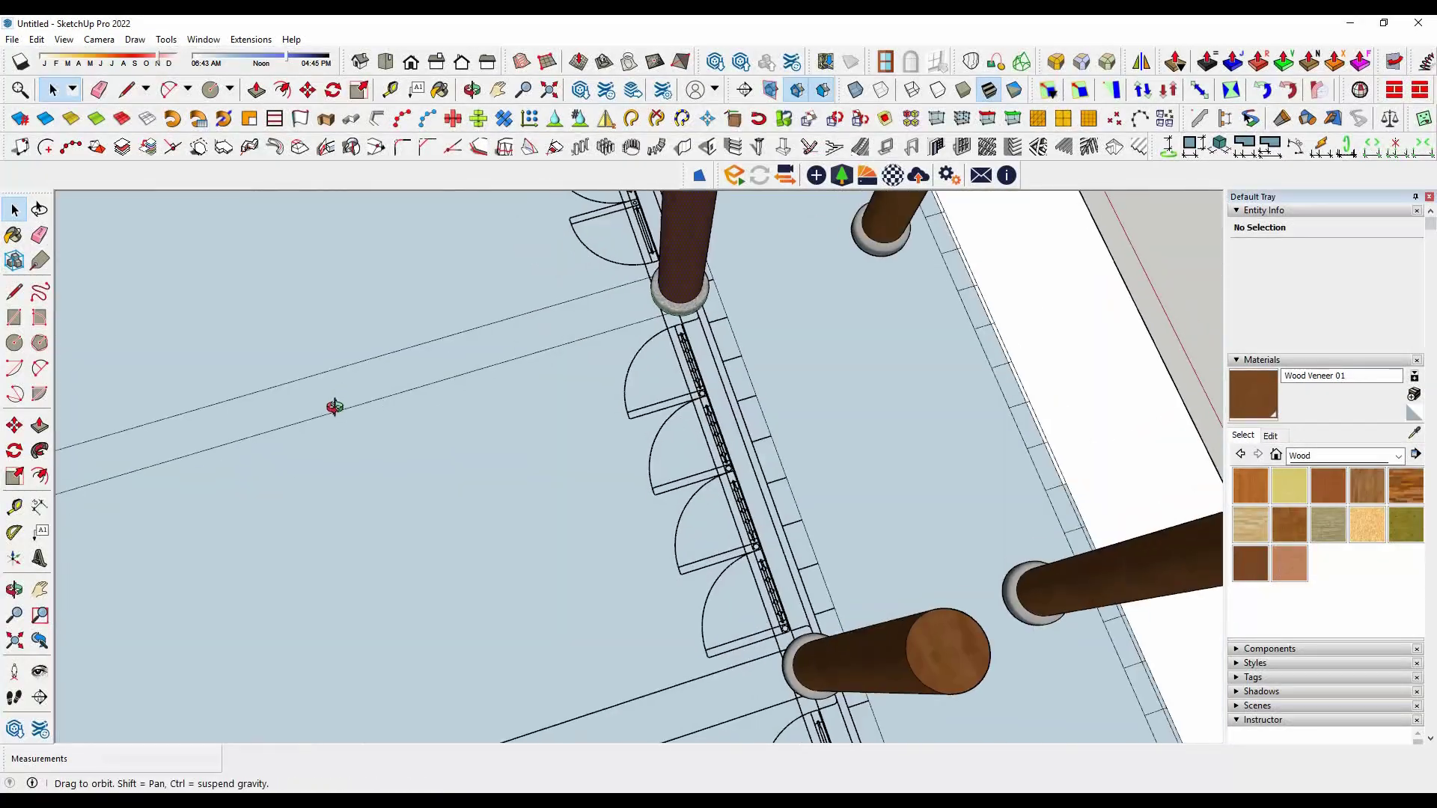
# Open the column for editing and select all of its connected geometry.
pyautogui.click(348, 345)
pyautogui.moveTo(348, 345)
pyautogui.mouseDown(button='middle')
pyautogui.moveTo(620, 359)
pyautogui.moveTo(587, 321)
pyautogui.mouseUp(button='middle')
pyautogui.tripleClick(618, 389)
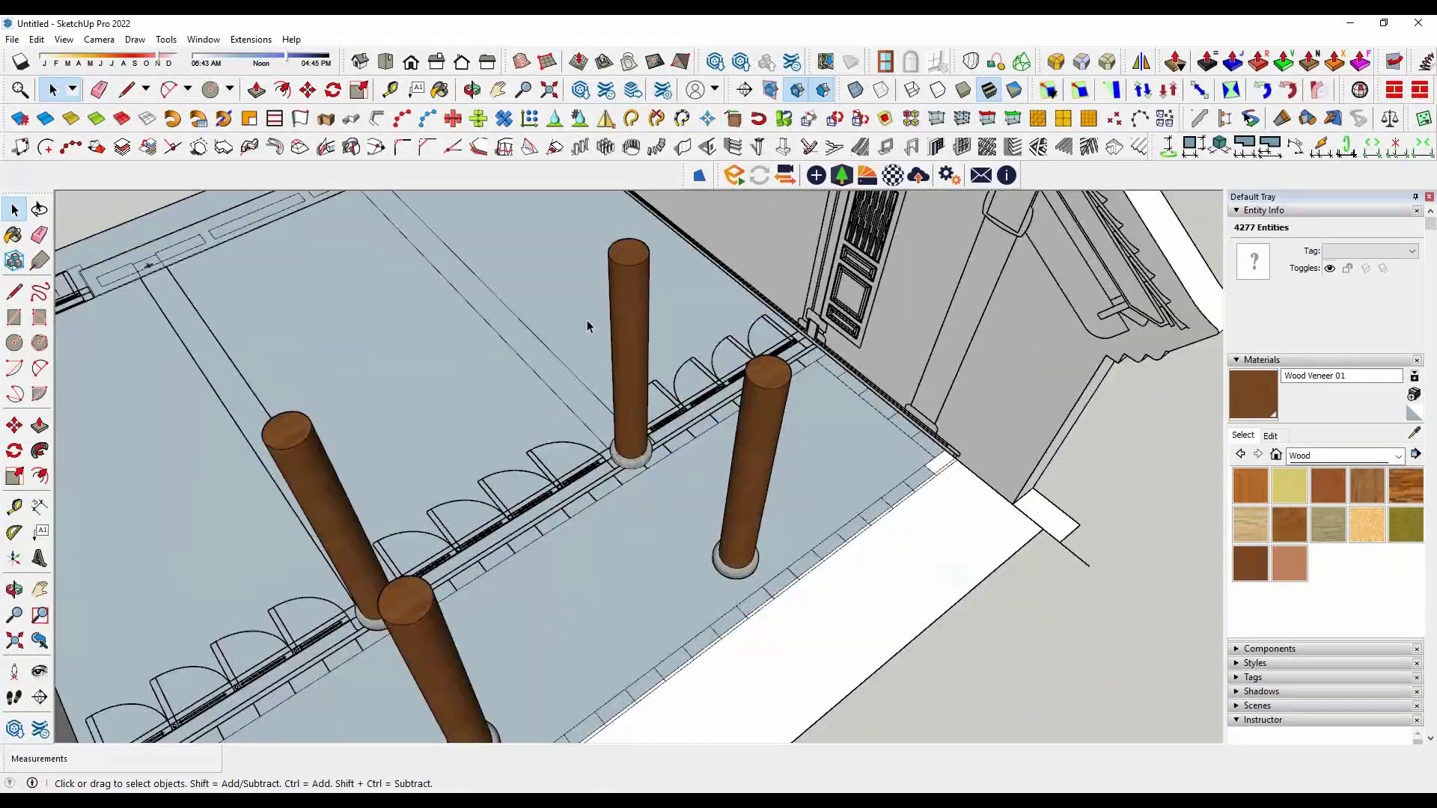
pyautogui.click(632, 324)
pyautogui.doubleClick(633, 330)
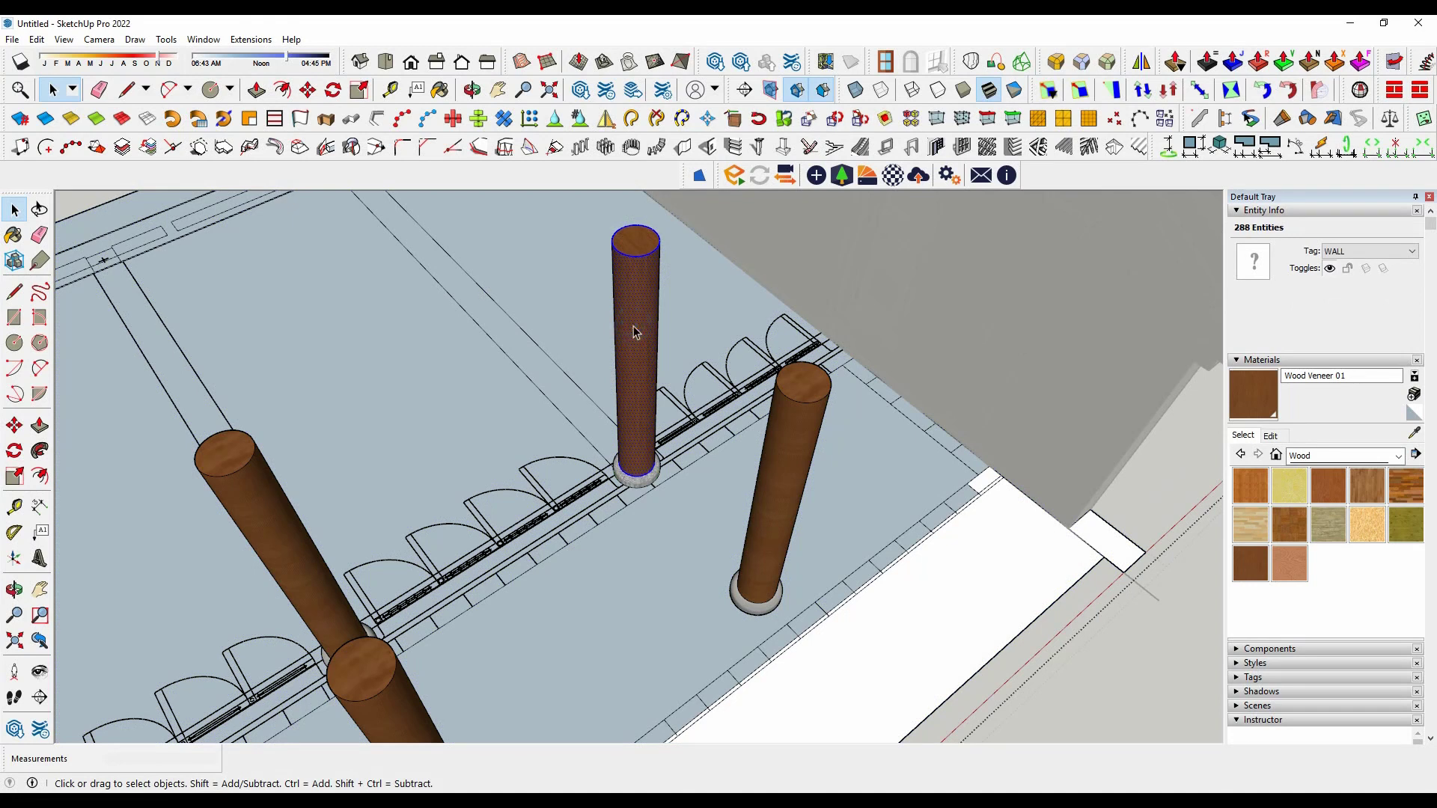
pyautogui.tripleClick(634, 331)
pyautogui.moveTo(634, 331); pyautogui.dragTo(738, 417, button='middle')
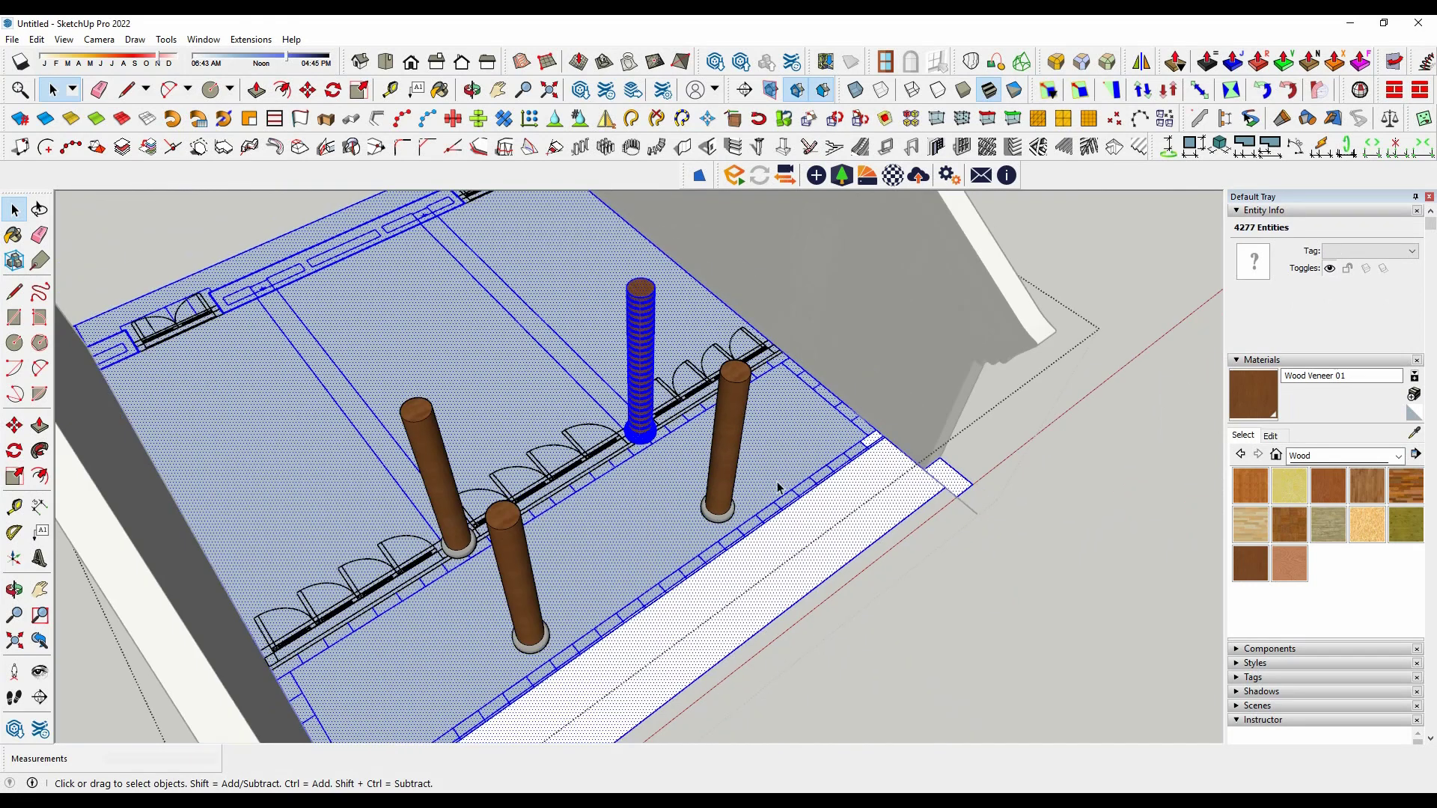
pyautogui.click(735, 433)
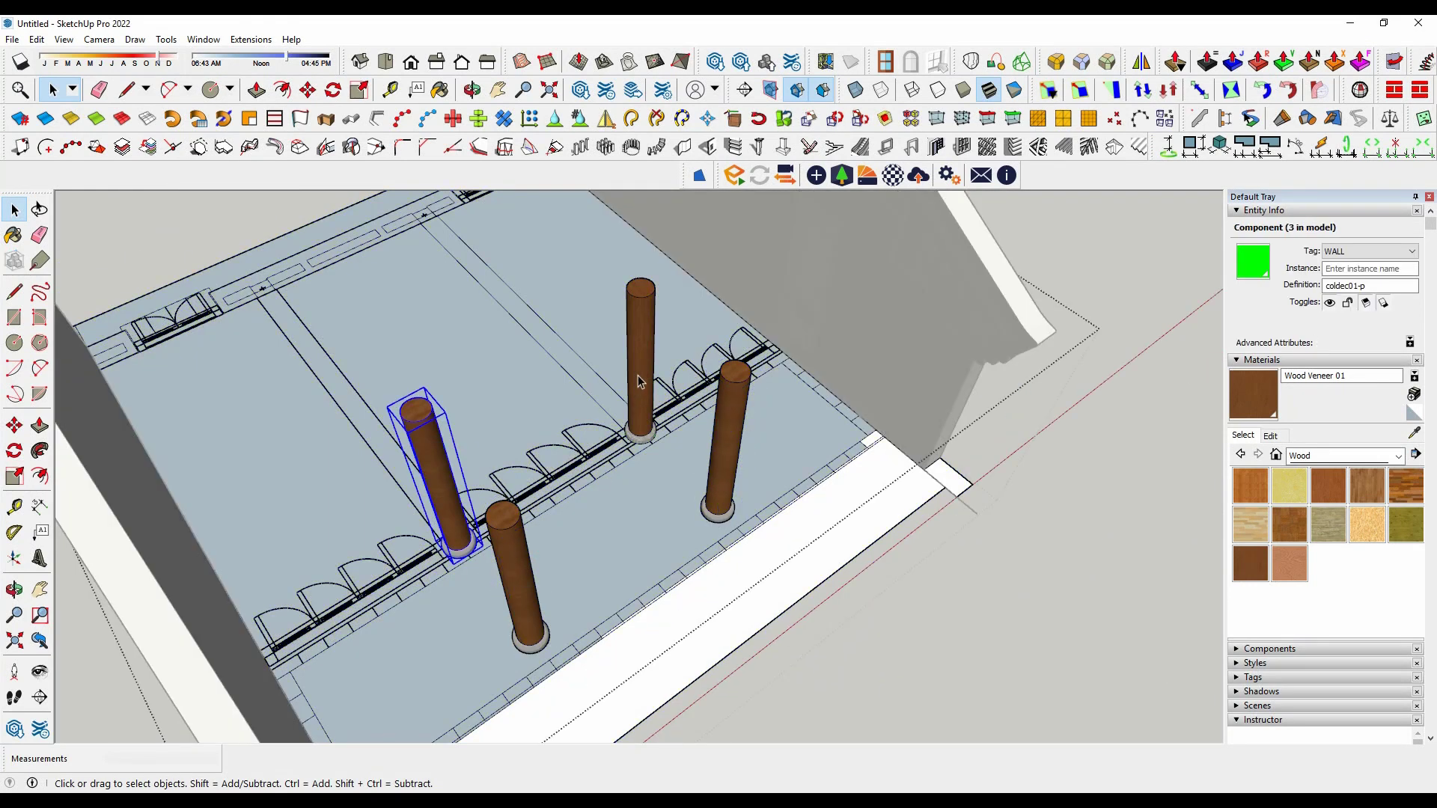
pyautogui.scroll(5, 652, 442)
# Make the column's stone base ring into its own component.
pyautogui.tripleClick(658, 459)
pyautogui.moveTo(671, 455)
pyautogui.mouseDown(button='middle')
pyautogui.moveTo(545, 472)
pyautogui.moveTo(795, 440)
pyautogui.mouseUp(button='middle')
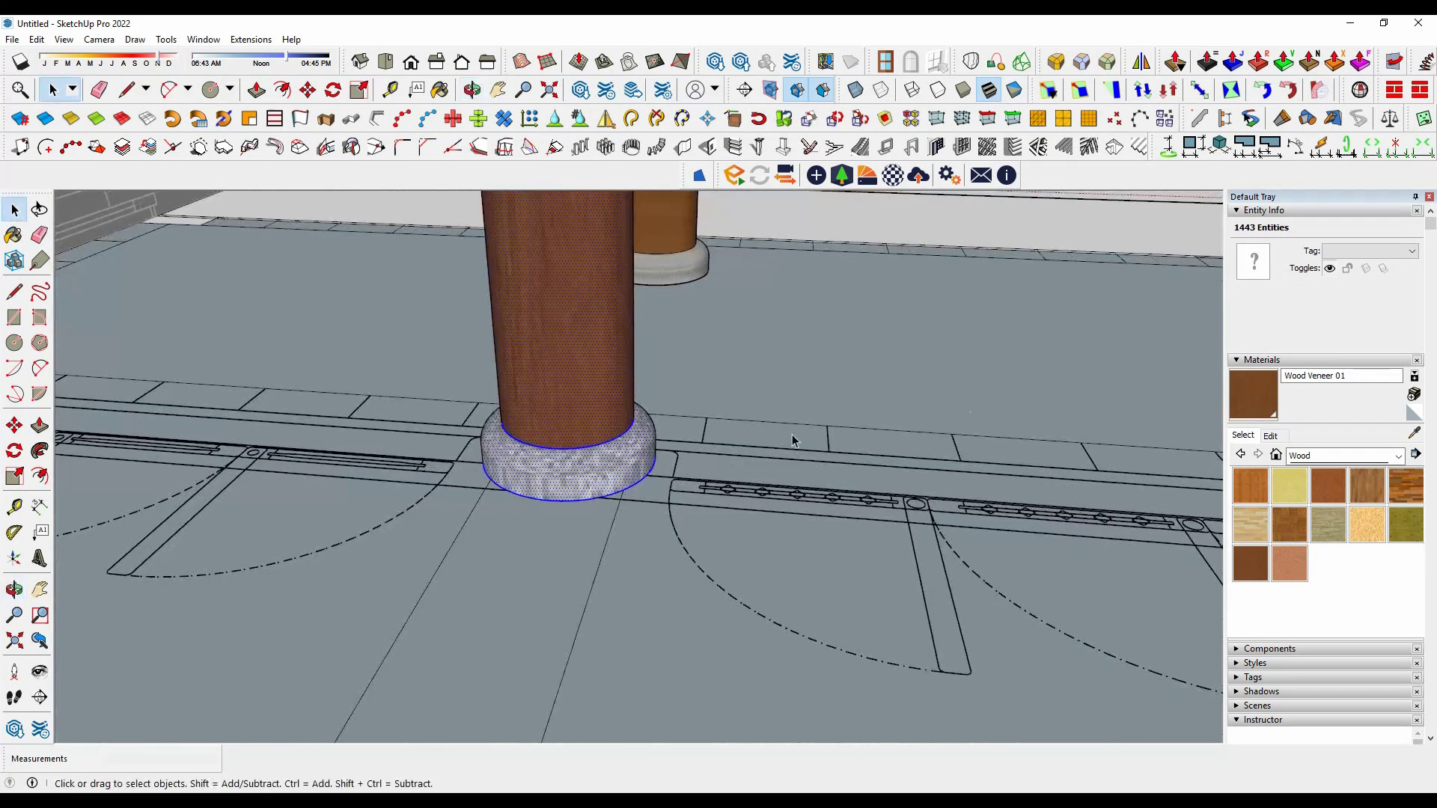
pyautogui.rightClick(571, 449)
pyautogui.click(621, 253)
pyautogui.click(710, 551)
pyautogui.scroll(-10, 609, 424)
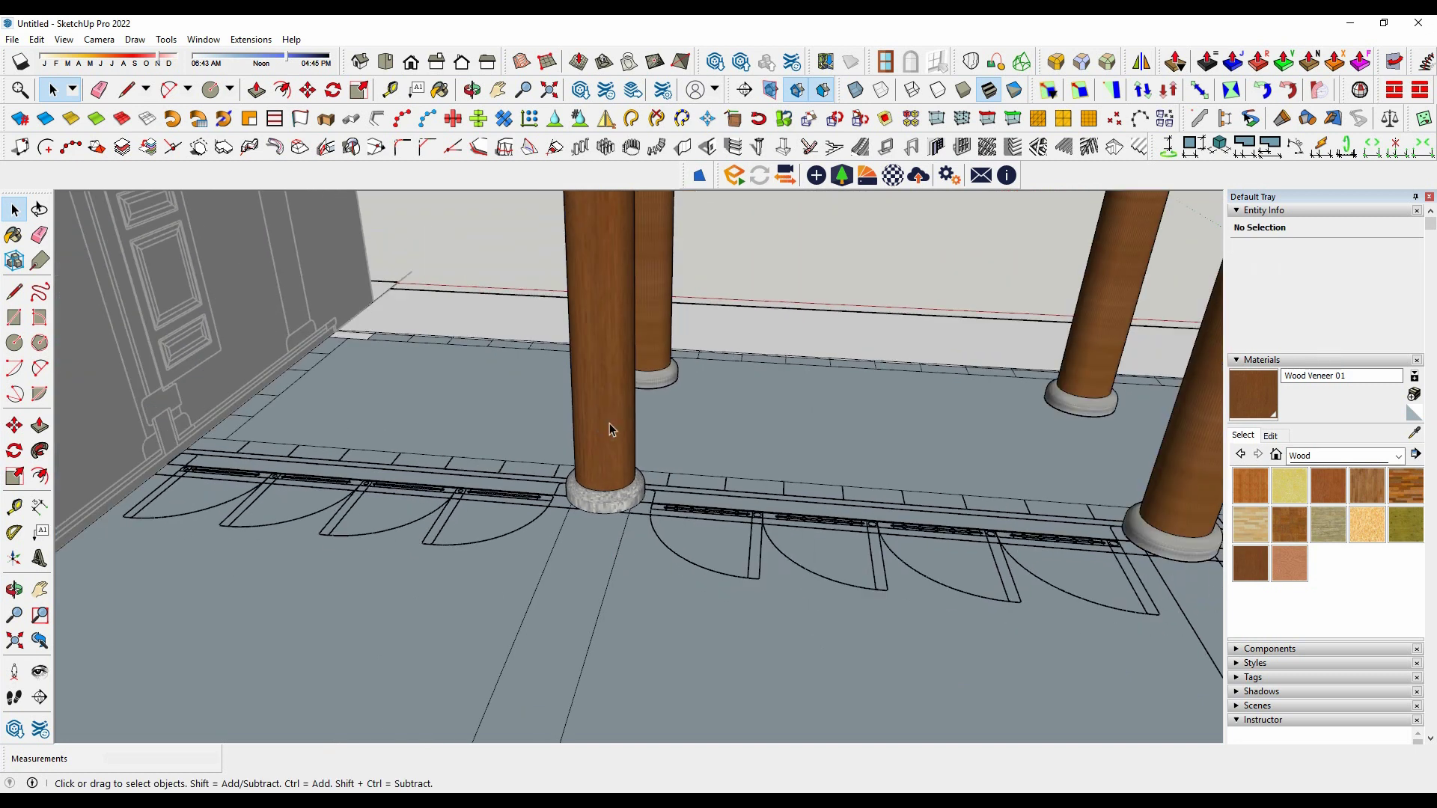
pyautogui.click(609, 419)
pyautogui.moveTo(609, 419)
pyautogui.mouseDown(button='middle')
pyautogui.moveTo(607, 517)
pyautogui.moveTo(552, 462)
pyautogui.mouseUp(button='middle')
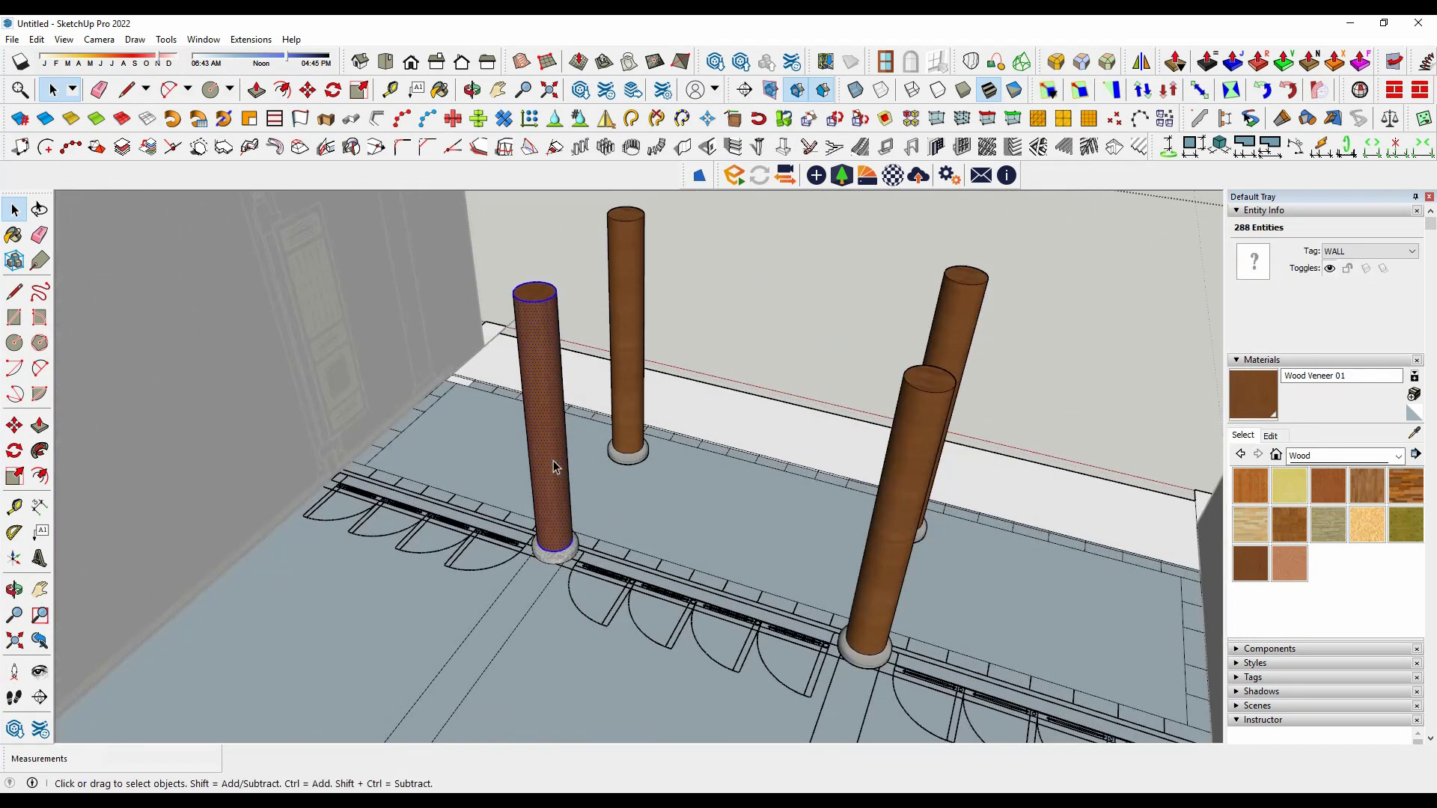
pyautogui.scroll(3, 552, 546)
# Paste the copied column back in its original place with Edit > Paste In Place.
pyautogui.click(552, 546)
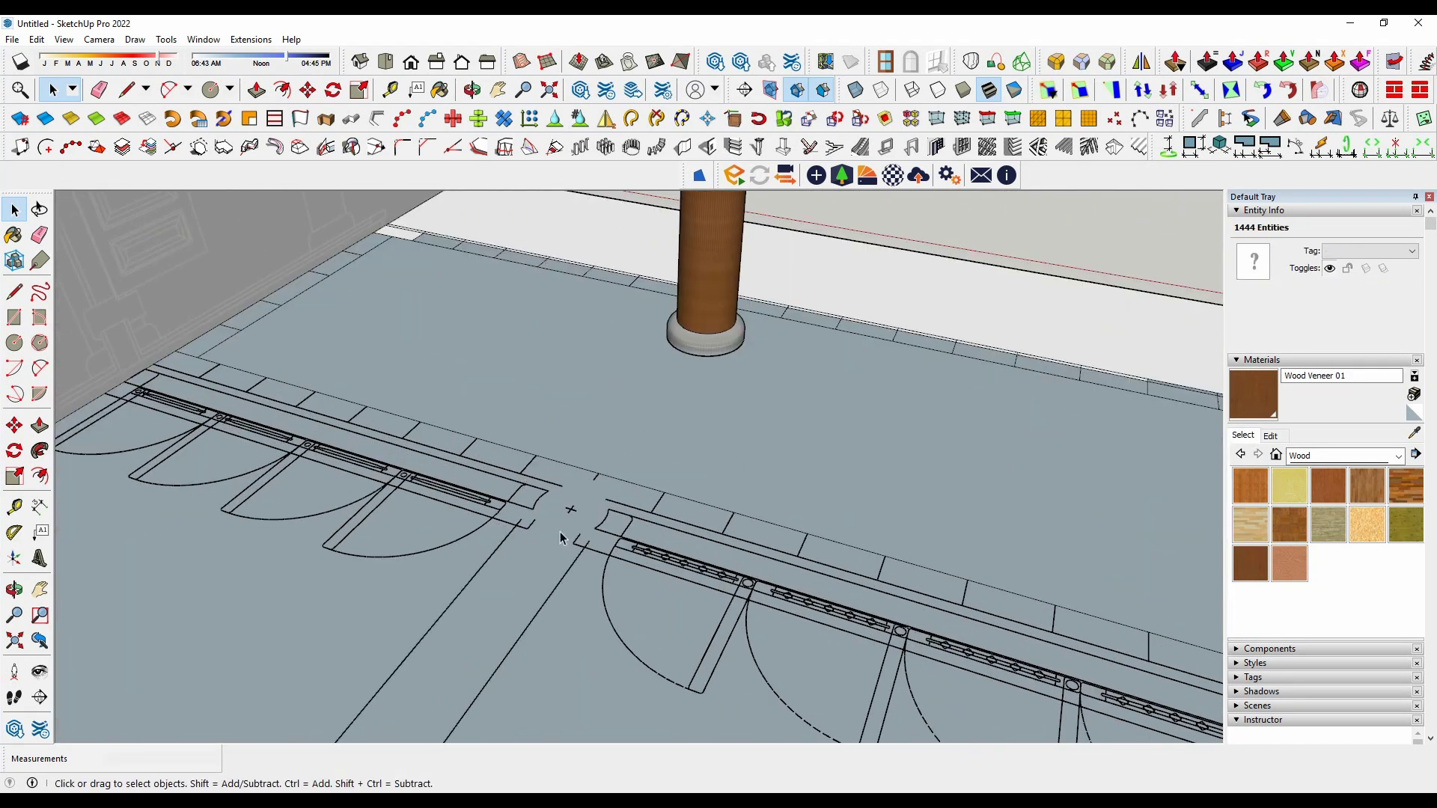
pyautogui.scroll(-8, 544, 560)
pyautogui.moveTo(544, 560); pyautogui.dragTo(946, 449, button='middle')
pyautogui.scroll(5, 523, 389)
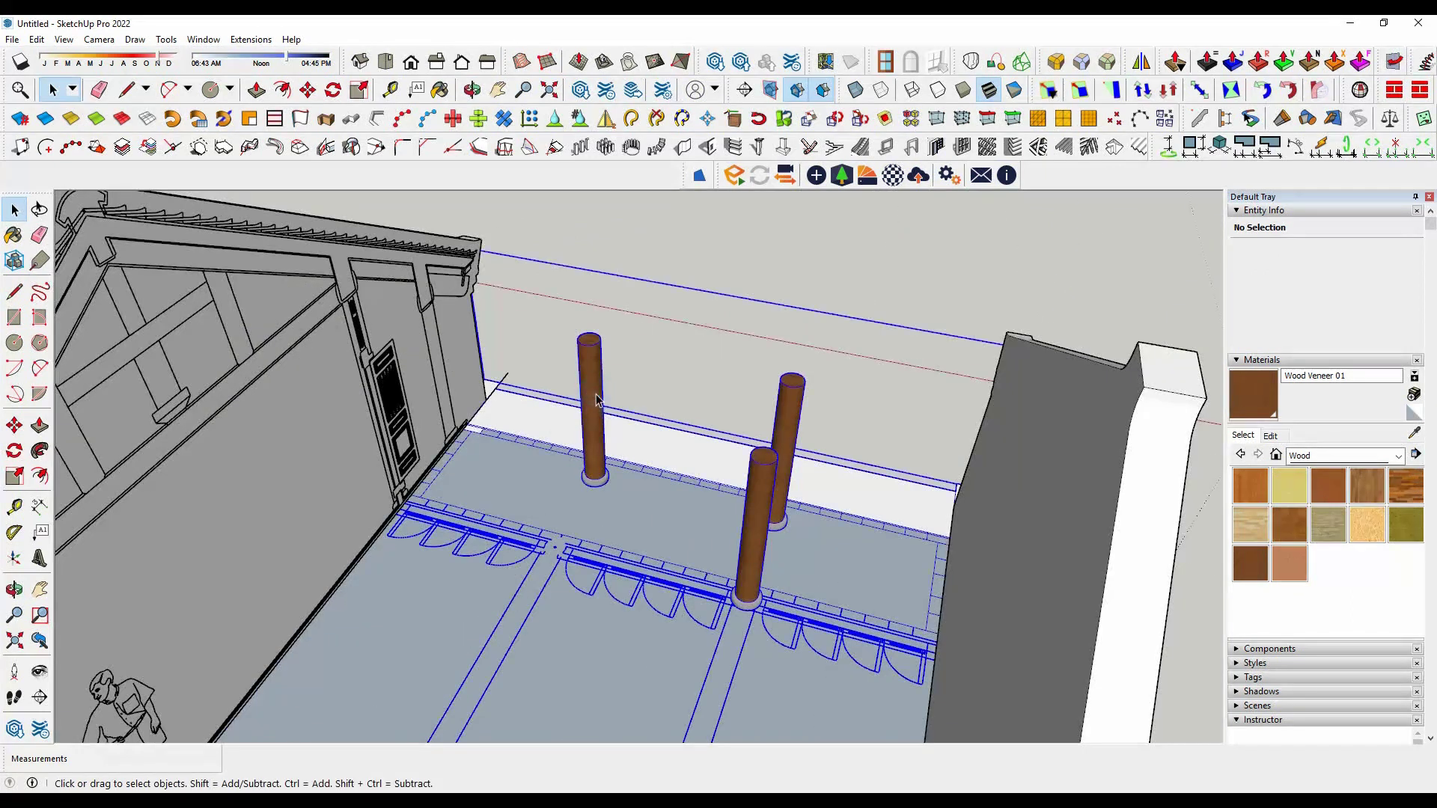
pyautogui.click(592, 408)
pyautogui.click(36, 39)
pyautogui.click(89, 140)
# Turn the pasted column into a component.
pyautogui.scroll(5, 554, 517)
pyautogui.rightClick(563, 507)
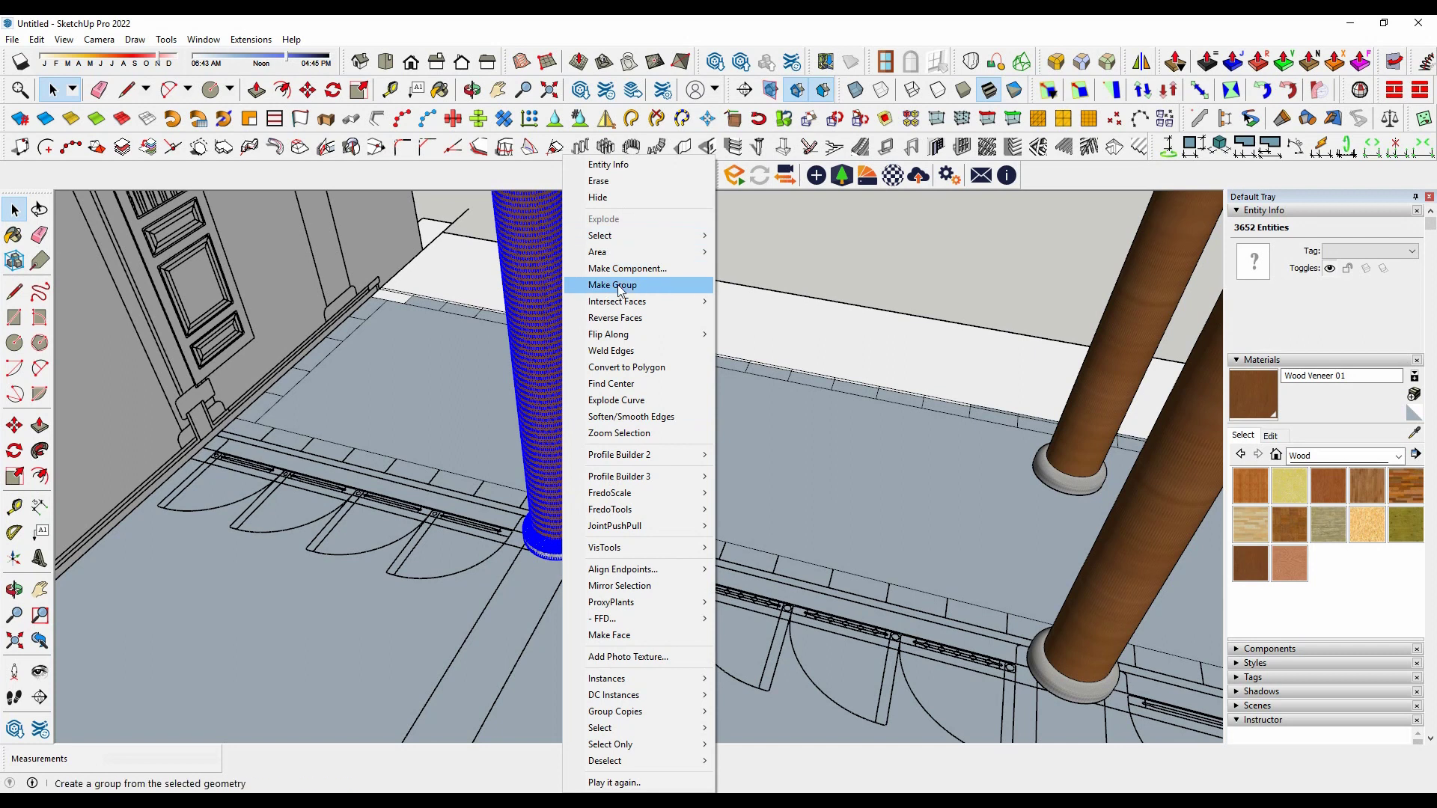
pyautogui.click(618, 268)
pyautogui.click(733, 559)
pyautogui.scroll(-5, 546, 449)
pyautogui.moveTo(805, 509); pyautogui.dragTo(899, 450, button='middle')
# Cut the front right columns and paste them back in place.
pyautogui.click(824, 488)
pyautogui.scroll(-3, 824, 491)
pyautogui.scroll(-3, 1048, 363)
pyautogui.moveTo(1002, 344); pyautogui.dragTo(687, 395, button='middle')
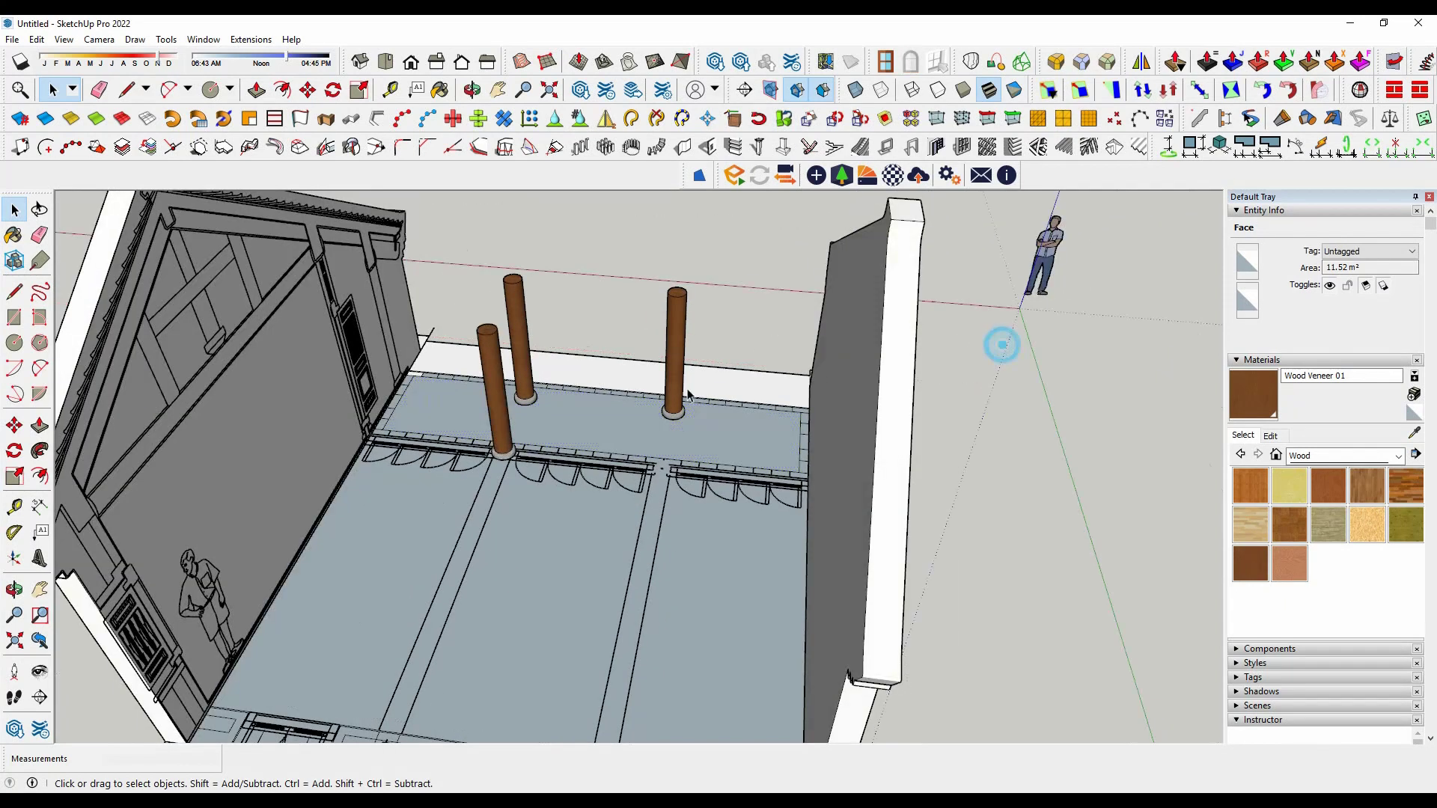
pyautogui.scroll(3, 684, 359)
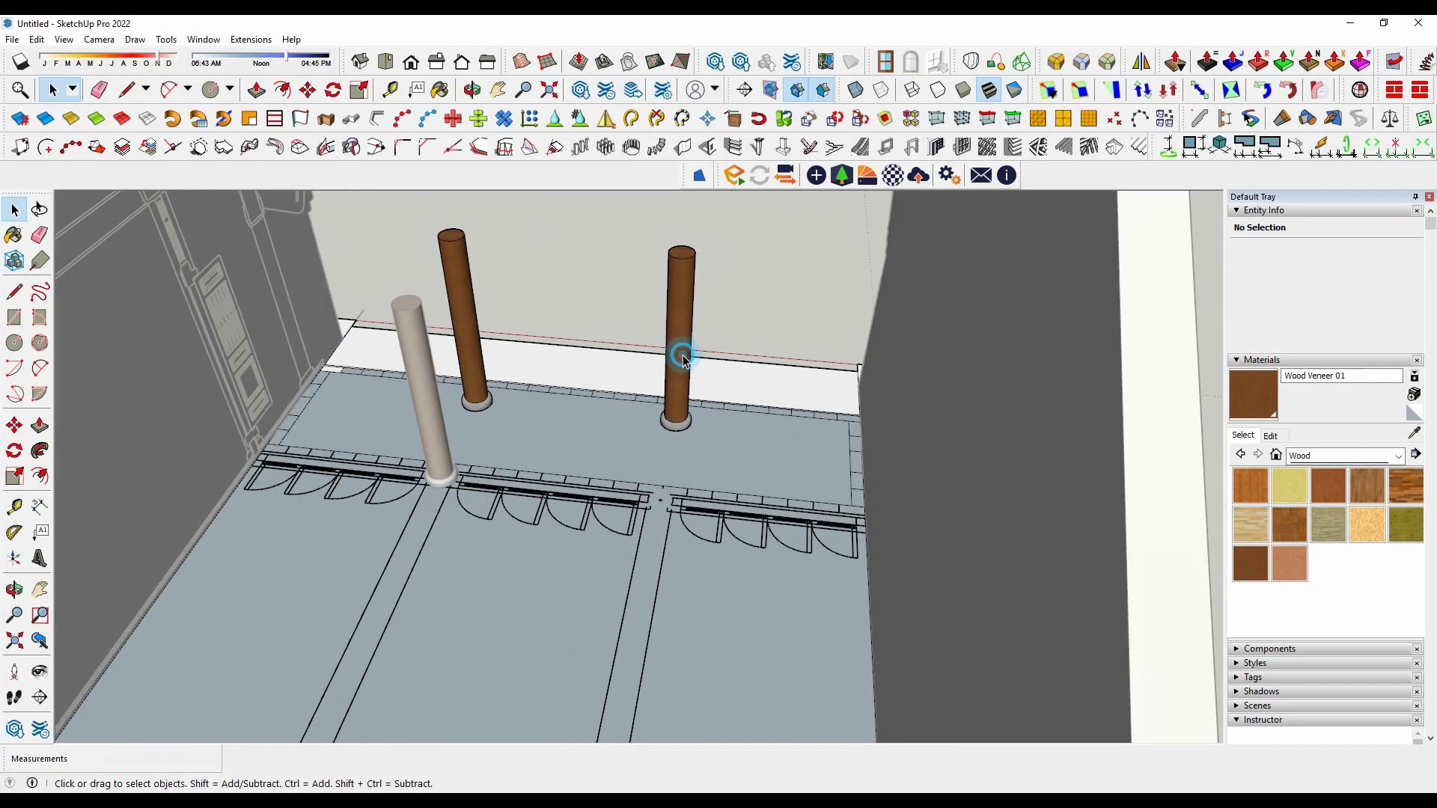
pyautogui.hotkey('ctrl', 'x')
pyautogui.scroll(-5, 476, 314)
pyautogui.click(36, 39)
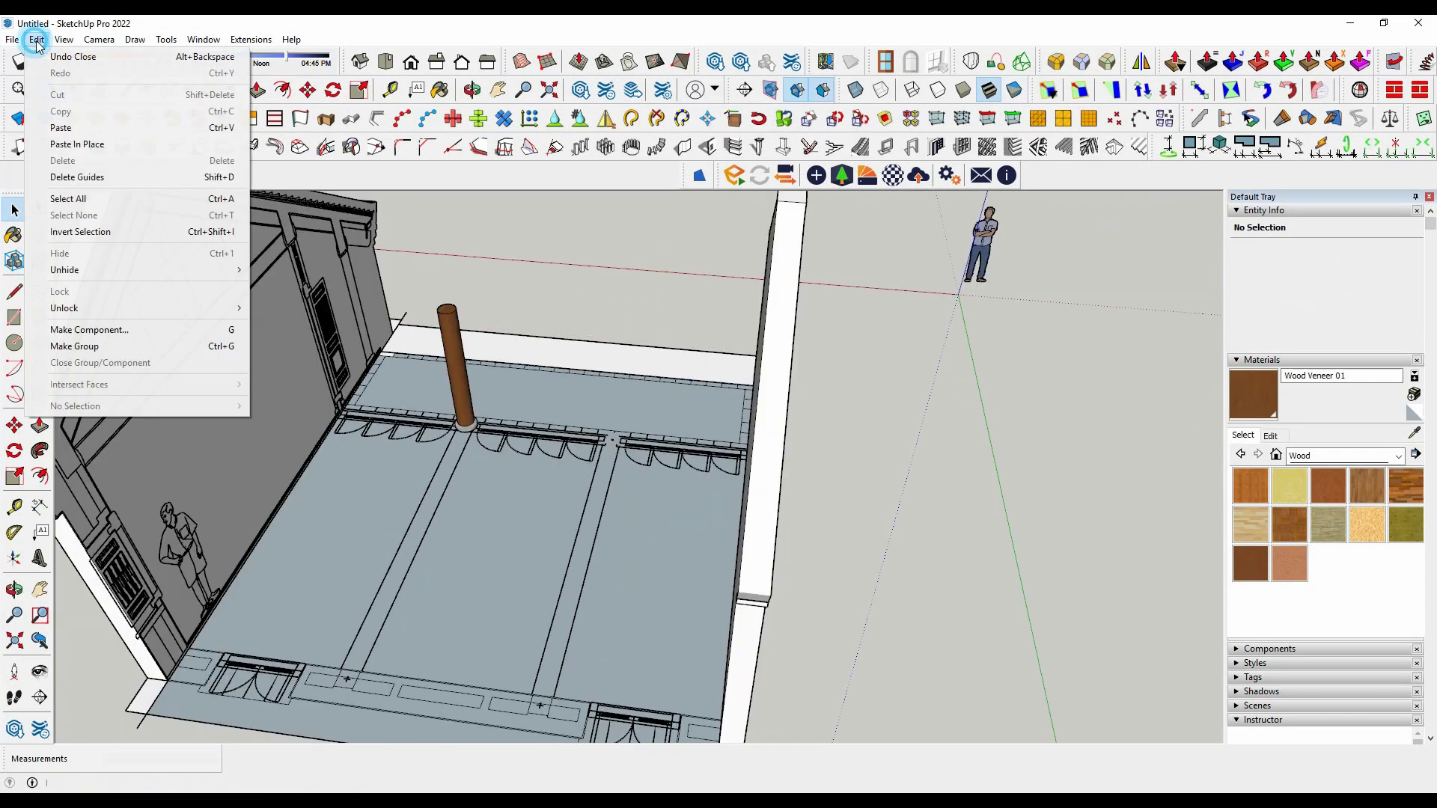
pyautogui.click(75, 147)
pyautogui.scroll(3, 621, 434)
# Move-copy the front column to a new spot across the floor.
pyautogui.click(345, 351)
pyautogui.scroll(4, 390, 414)
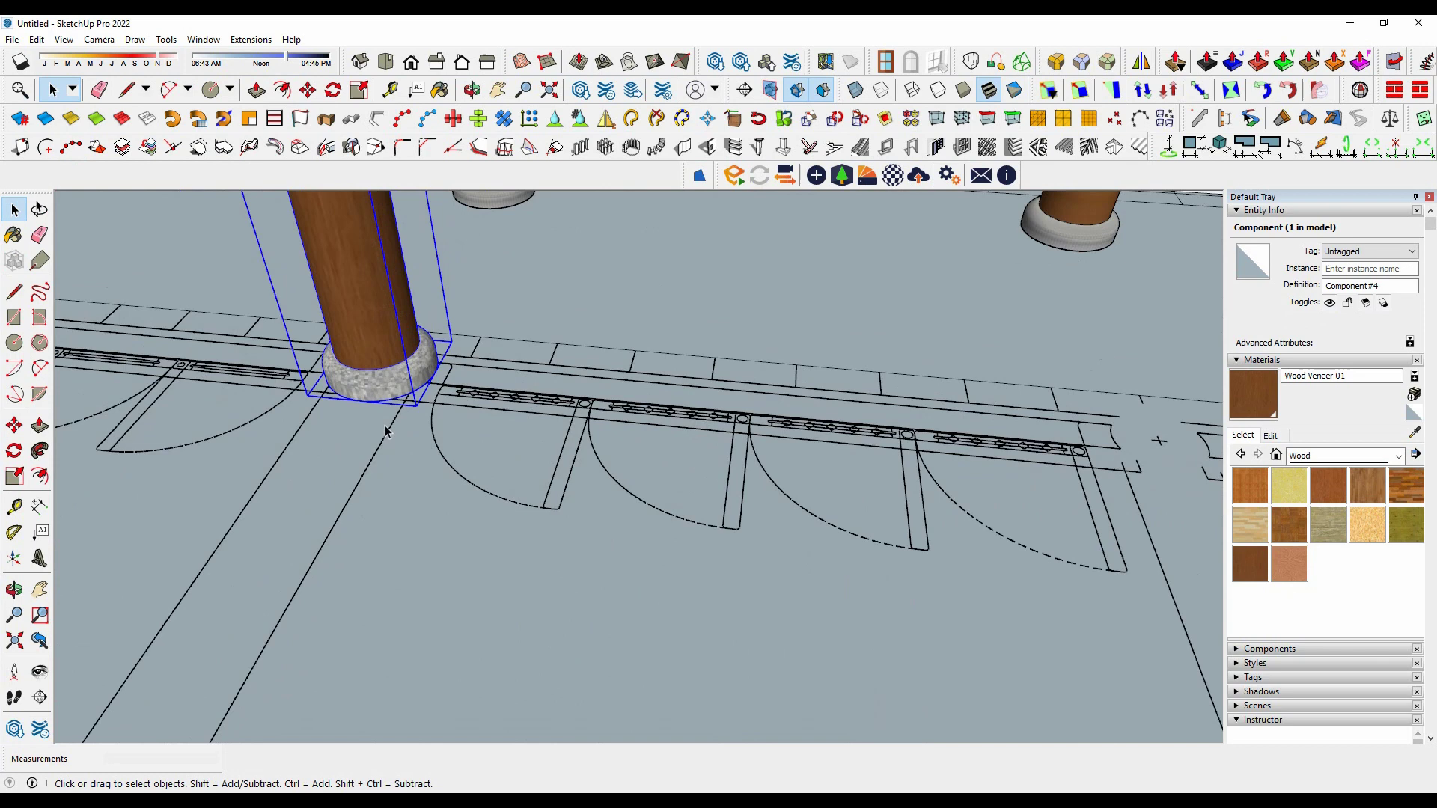
pyautogui.press('m')
pyautogui.scroll(-3, 486, 397)
pyautogui.scroll(2, 1048, 487)
pyautogui.click(1048, 487)
pyautogui.scroll(-2, 643, 517)
pyautogui.press('space')
pyautogui.scroll(-5, 642, 517)
pyautogui.click(985, 487)
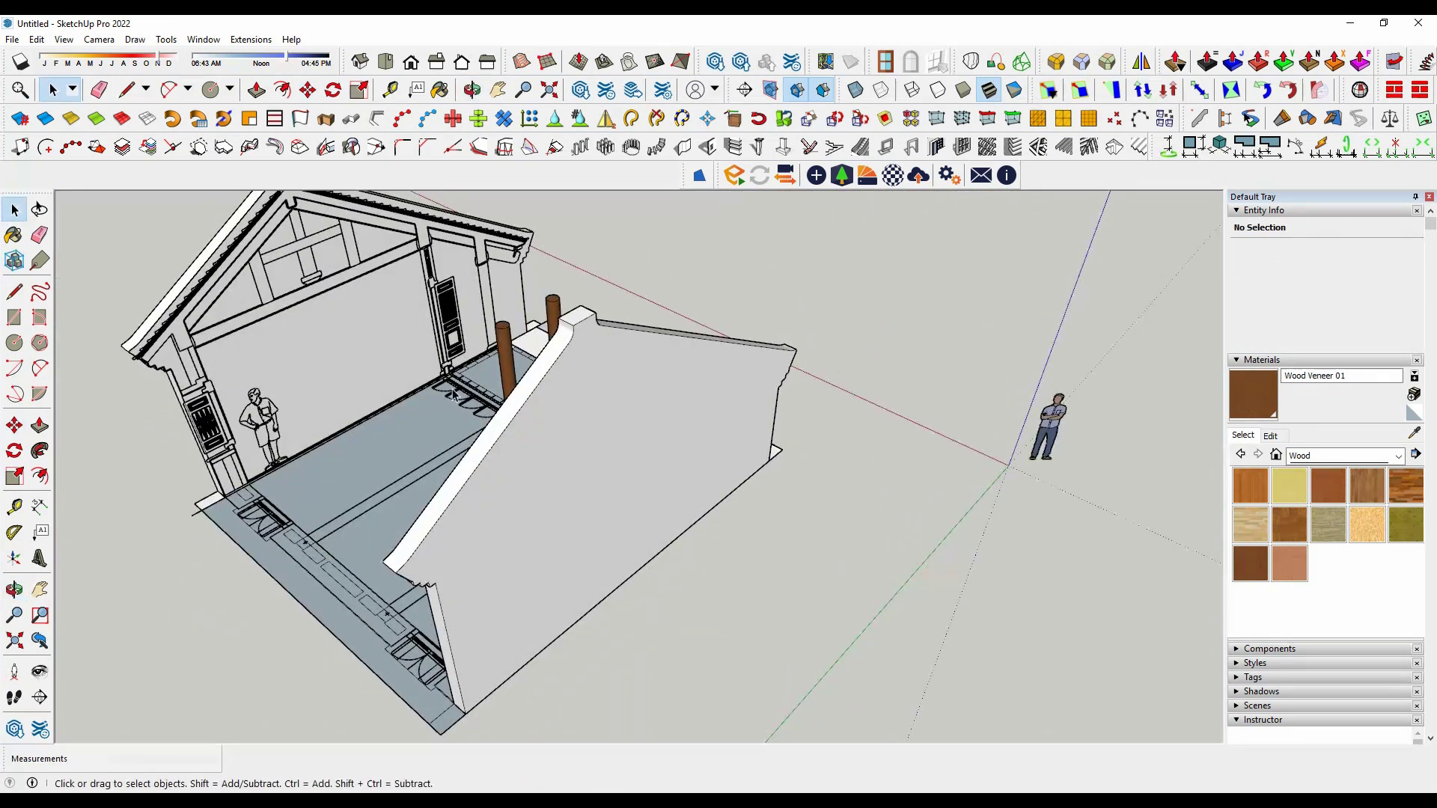
# Push/Pull the copied column's top up to full height, then hide the side wall.
pyautogui.moveTo(985, 487); pyautogui.dragTo(534, 346, button='middle')
pyautogui.scroll(2, 534, 345)
pyautogui.scroll(2, 823, 476)
pyautogui.moveTo(824, 475)
pyautogui.mouseDown(button='middle')
pyautogui.moveTo(514, 441)
pyautogui.moveTo(150, 474)
pyautogui.moveTo(567, 426)
pyautogui.mouseUp(button='middle')
pyautogui.scroll(3, 514, 440)
pyautogui.click(514, 439)
pyautogui.press('p')
pyautogui.click(663, 302)
pyautogui.press('space')
pyautogui.moveTo(667, 298)
pyautogui.mouseDown(button='middle')
pyautogui.moveTo(1014, 423)
pyautogui.moveTo(868, 428)
pyautogui.mouseUp(button='middle')
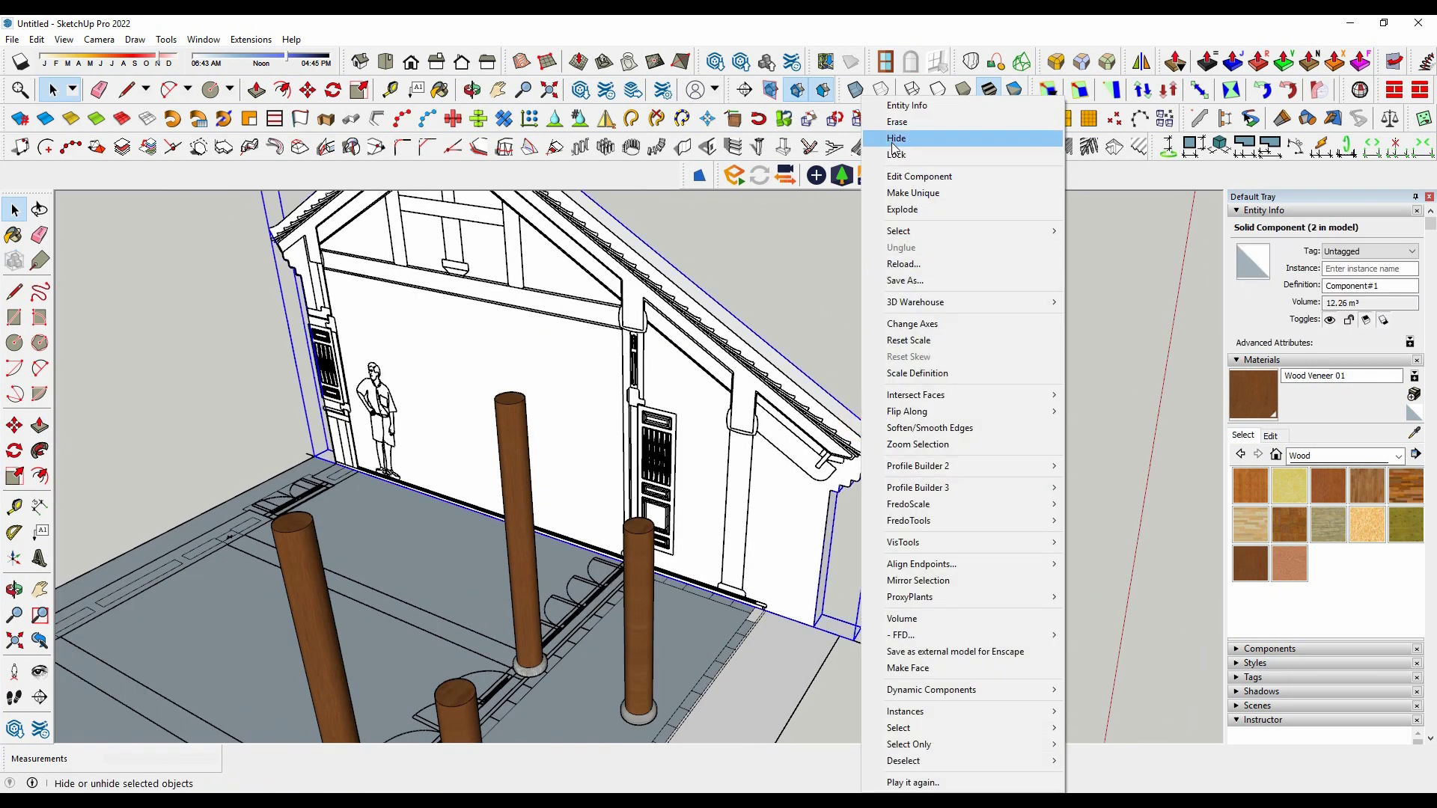
pyautogui.click(893, 140)
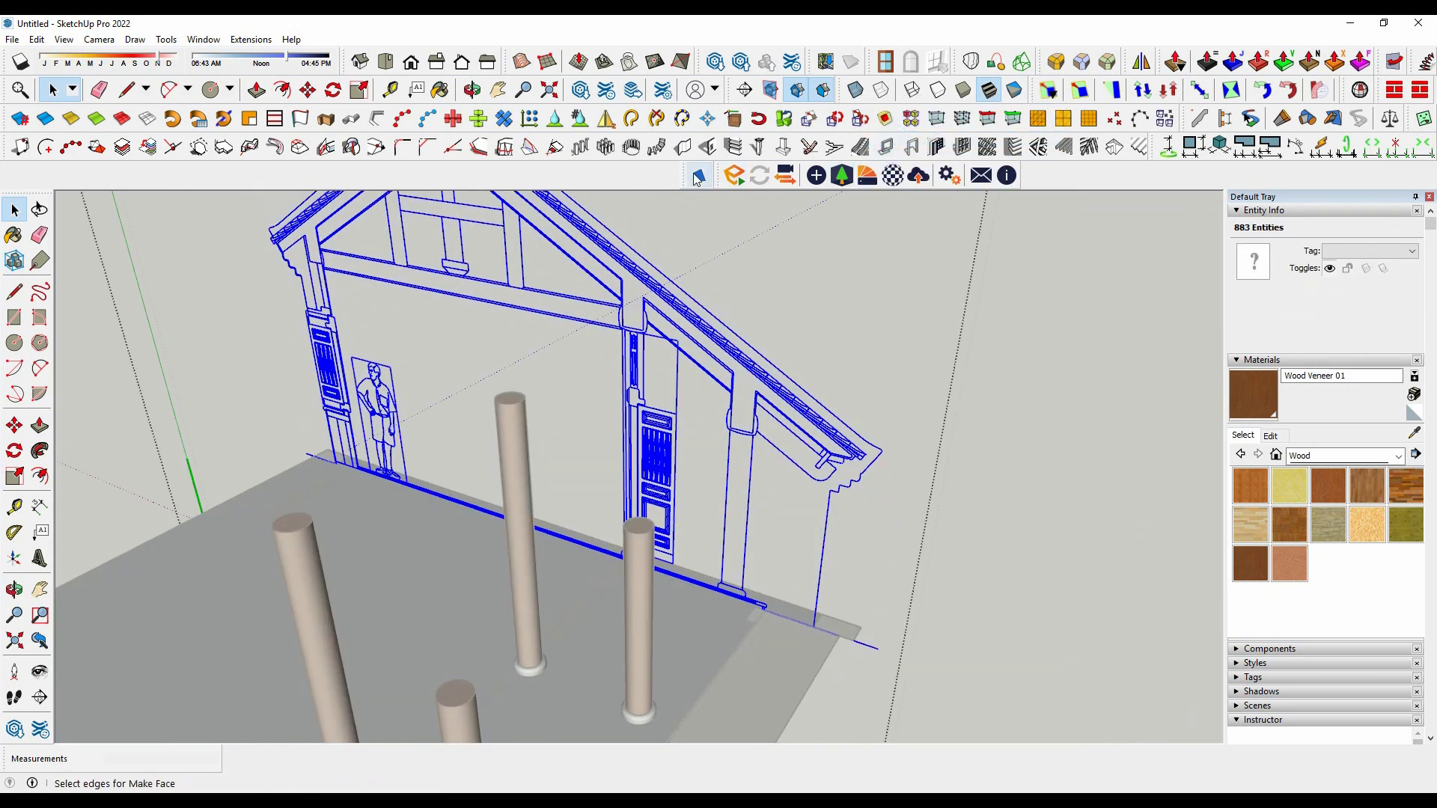
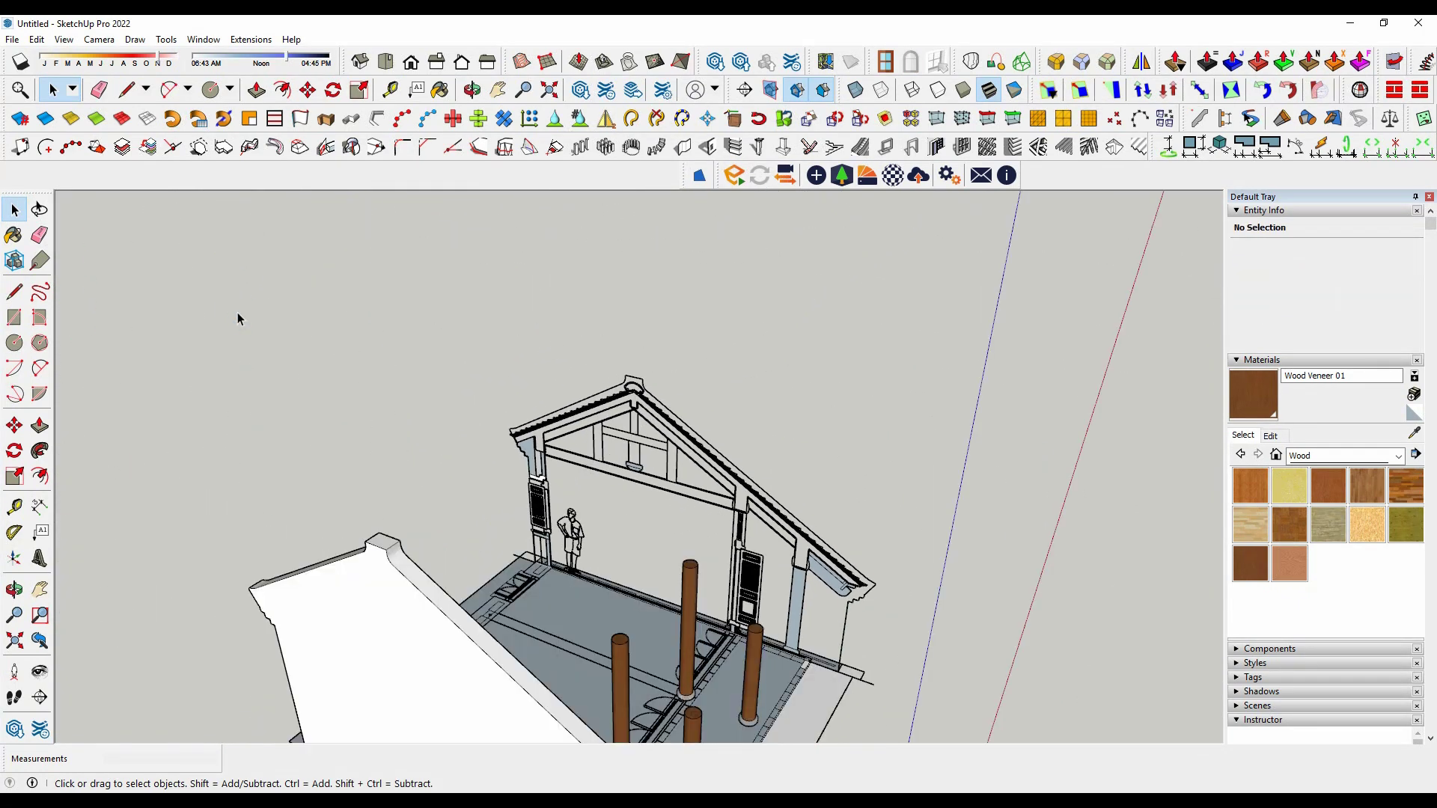
# Select the ridge cap profile and make it a group.
pyautogui.click(1056, 453)
pyautogui.click(36, 40)
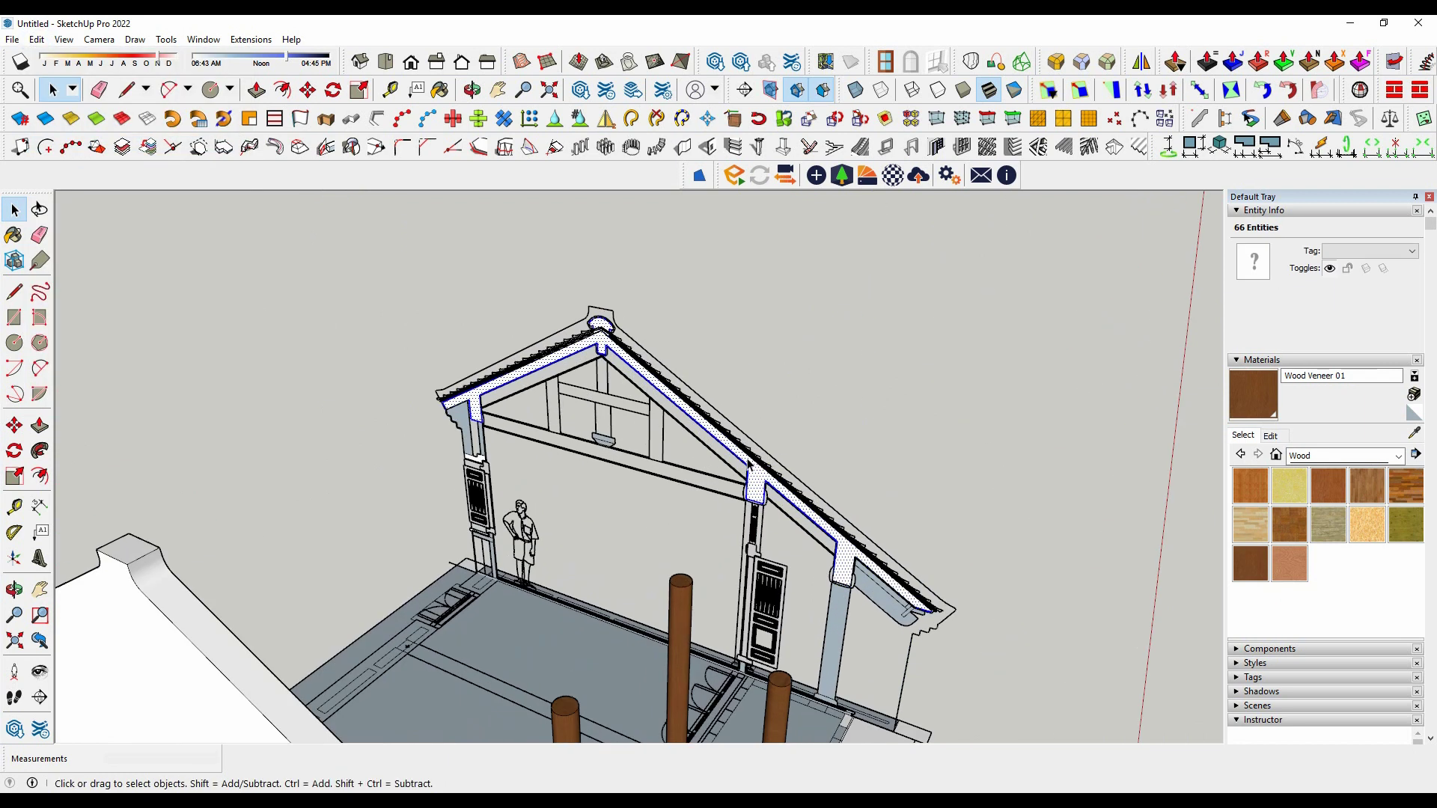
pyautogui.rightClick(754, 472)
pyautogui.click(805, 335)
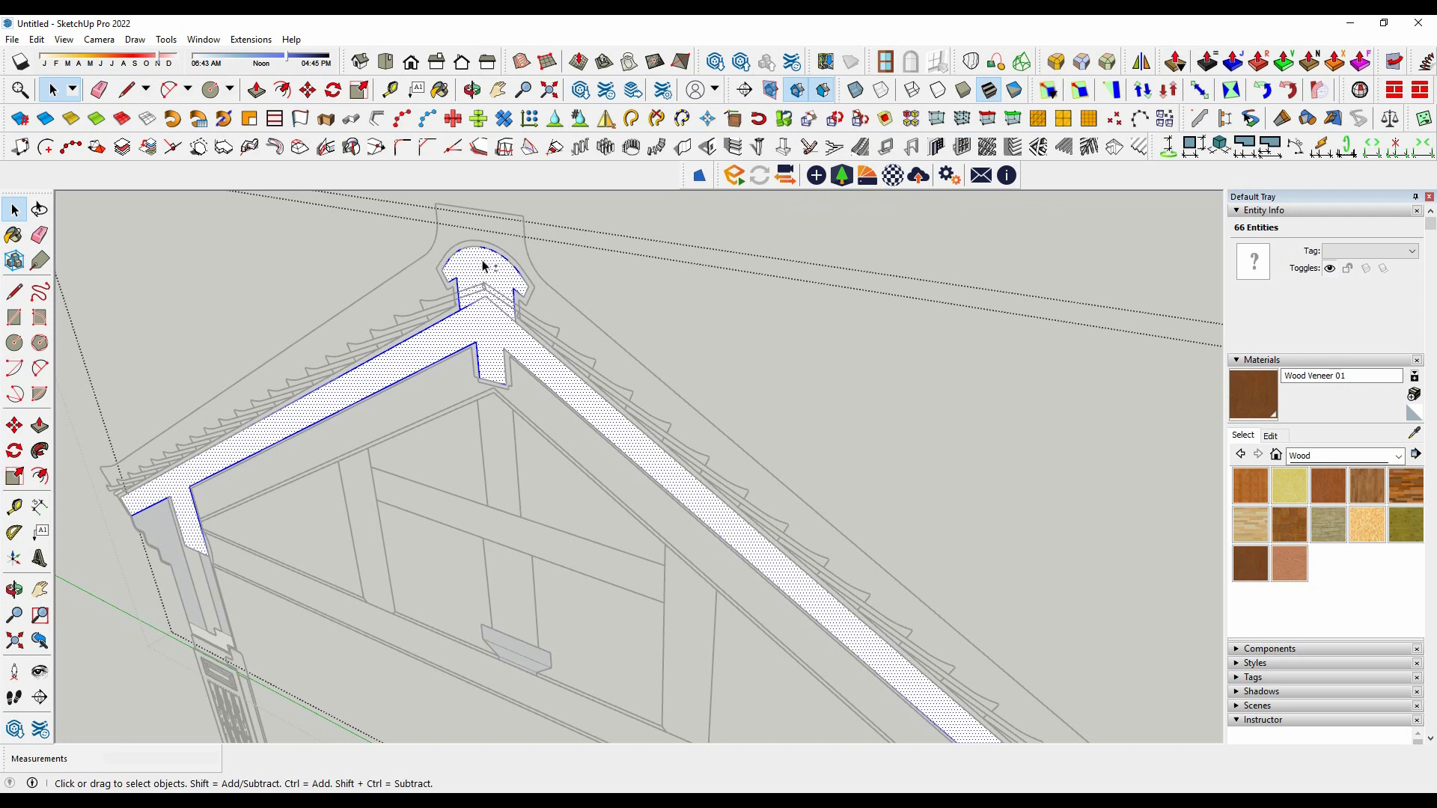
# Start a Joint Push Pull, cancel it, and orbit to view the roof.
pyautogui.click(537, 323)
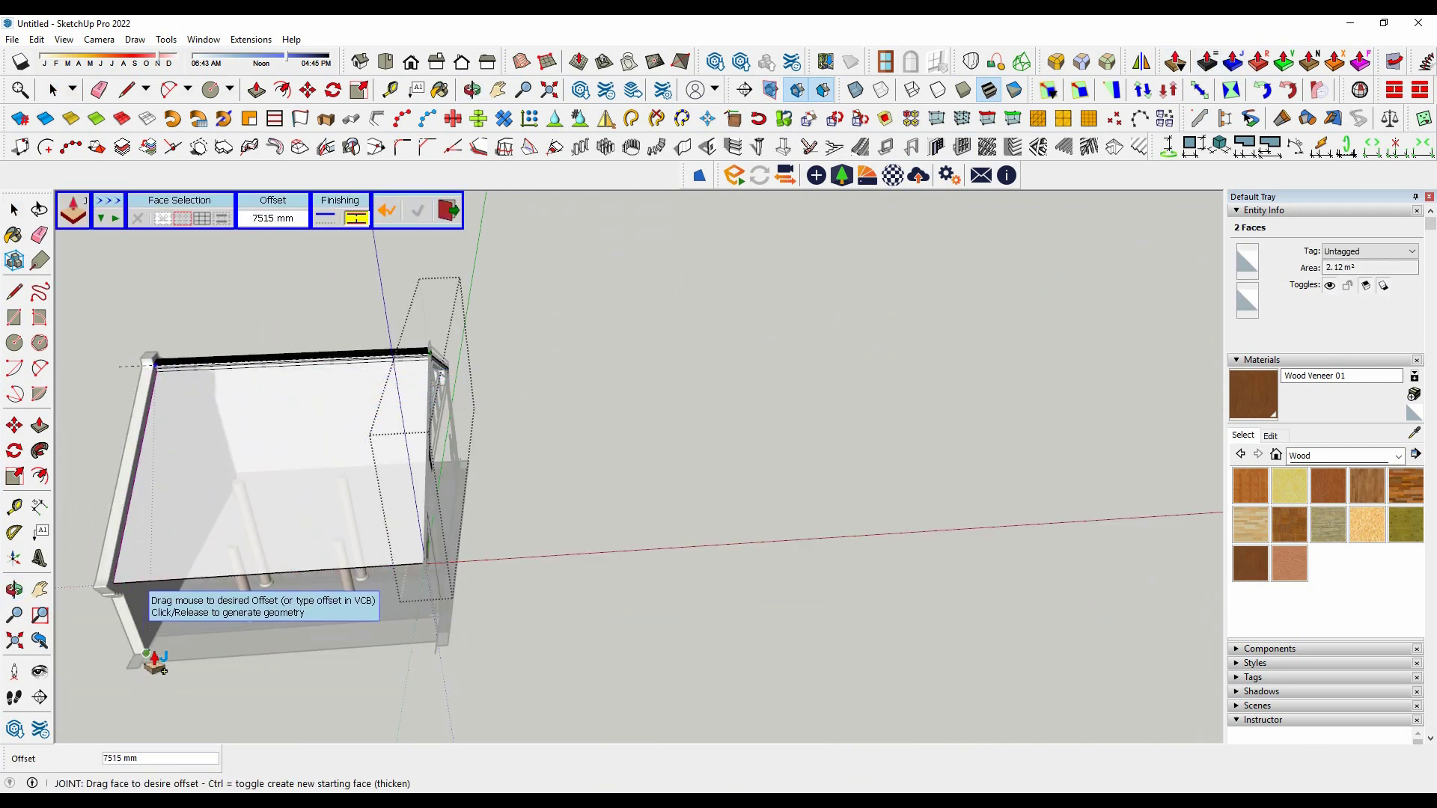
pyautogui.press('space')
pyautogui.moveTo(700, 539); pyautogui.dragTo(713, 411, button='middle')
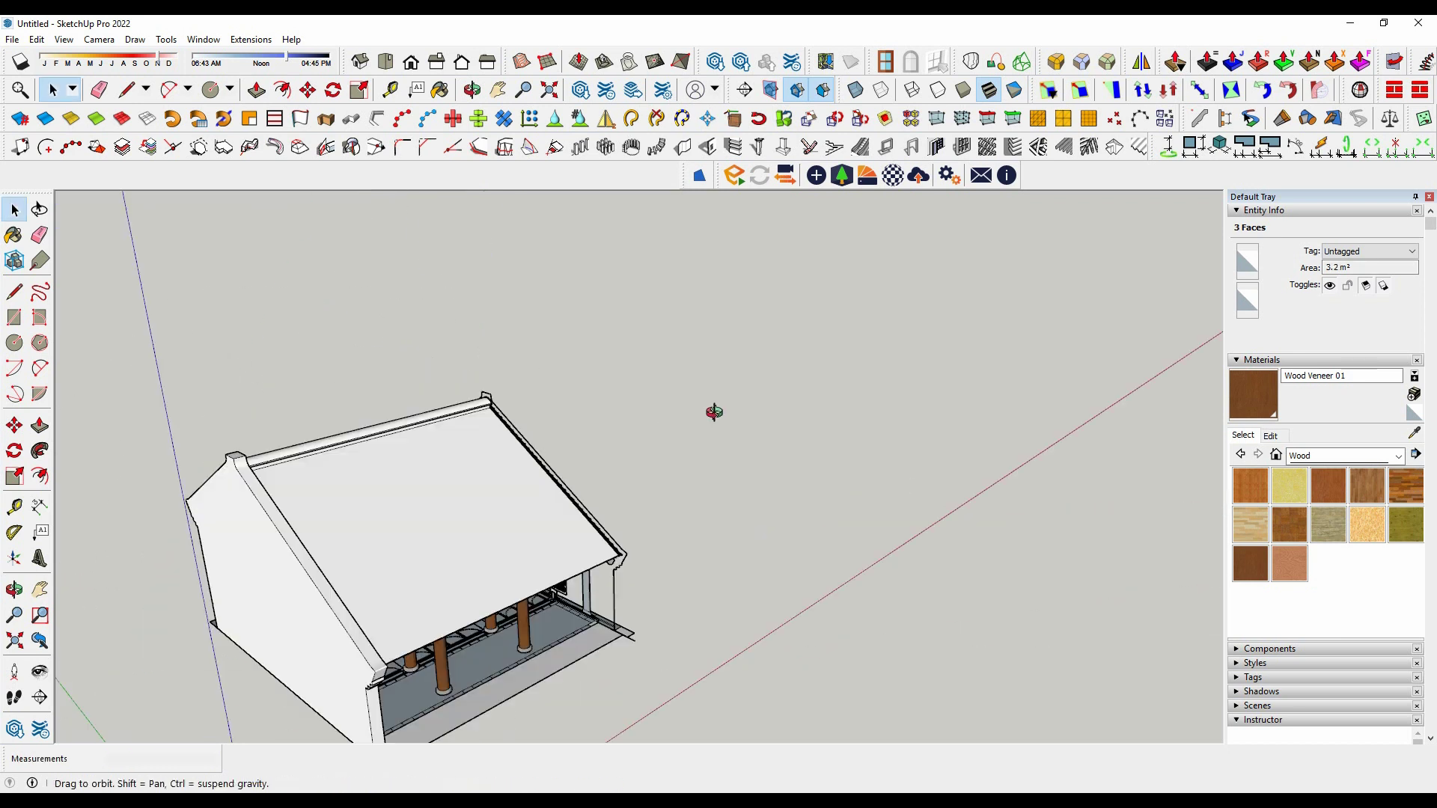
pyautogui.scroll(3, 627, 443)
pyautogui.rightClick(536, 479)
pyautogui.click(536, 479)
pyautogui.scroll(3, 506, 430)
pyautogui.scroll(2, 506, 429)
pyautogui.scroll(2, 506, 430)
# Select the gable bracket with its connected geometry and inspect it from another angle.
pyautogui.click(506, 430)
pyautogui.scroll(-2, 524, 449)
pyautogui.scroll(3, 503, 469)
pyautogui.tripleClick(504, 469)
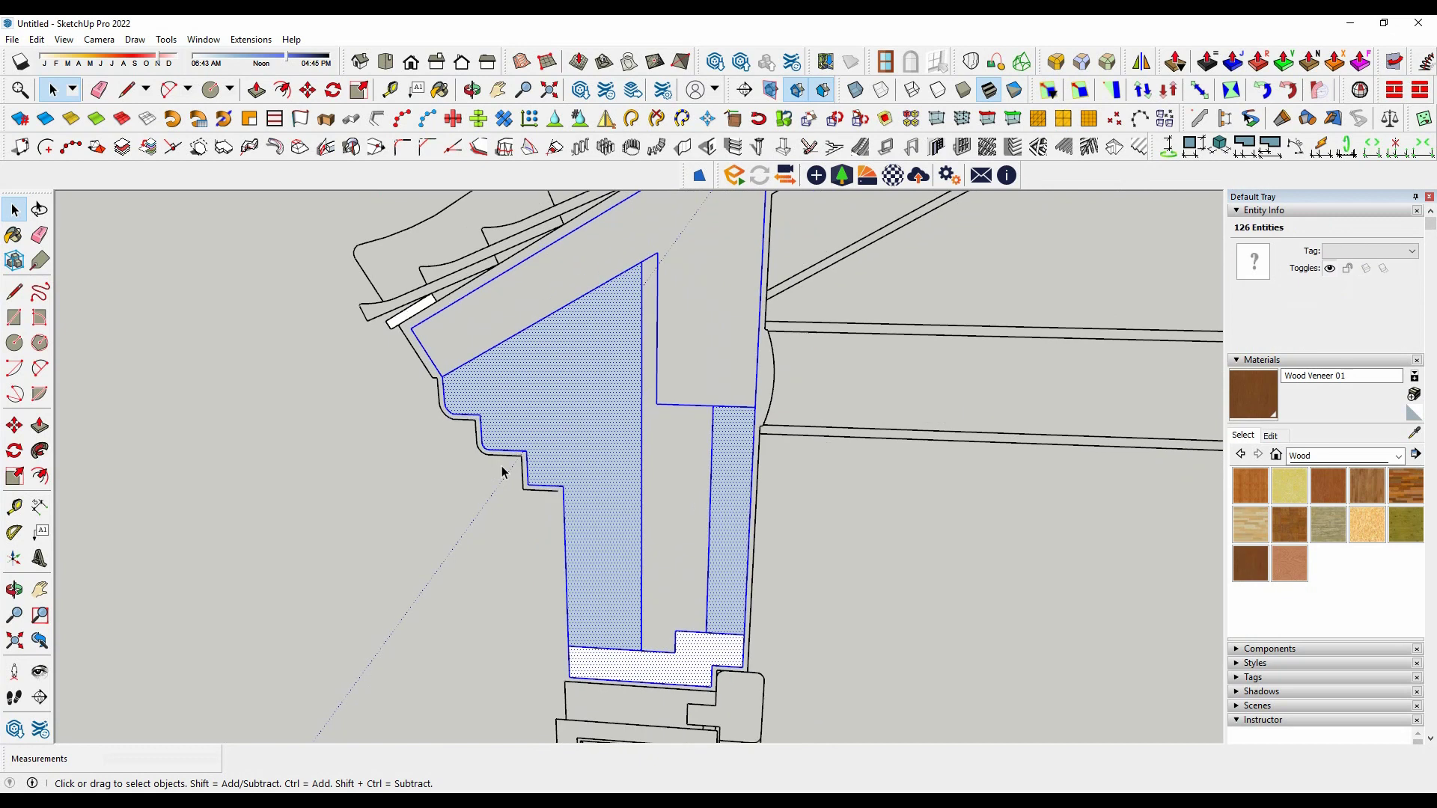
pyautogui.scroll(-2, 488, 470)
pyautogui.moveTo(488, 471)
pyautogui.mouseDown(button='middle')
pyautogui.moveTo(389, 494)
pyautogui.moveTo(793, 420)
pyautogui.mouseUp(button='middle')
pyautogui.scroll(-3, 793, 420)
pyautogui.scroll(3, 425, 513)
pyautogui.scroll(-3, 424, 512)
# Check the white face under the eave, then clear the selection and reorient the view.
pyautogui.click(404, 509)
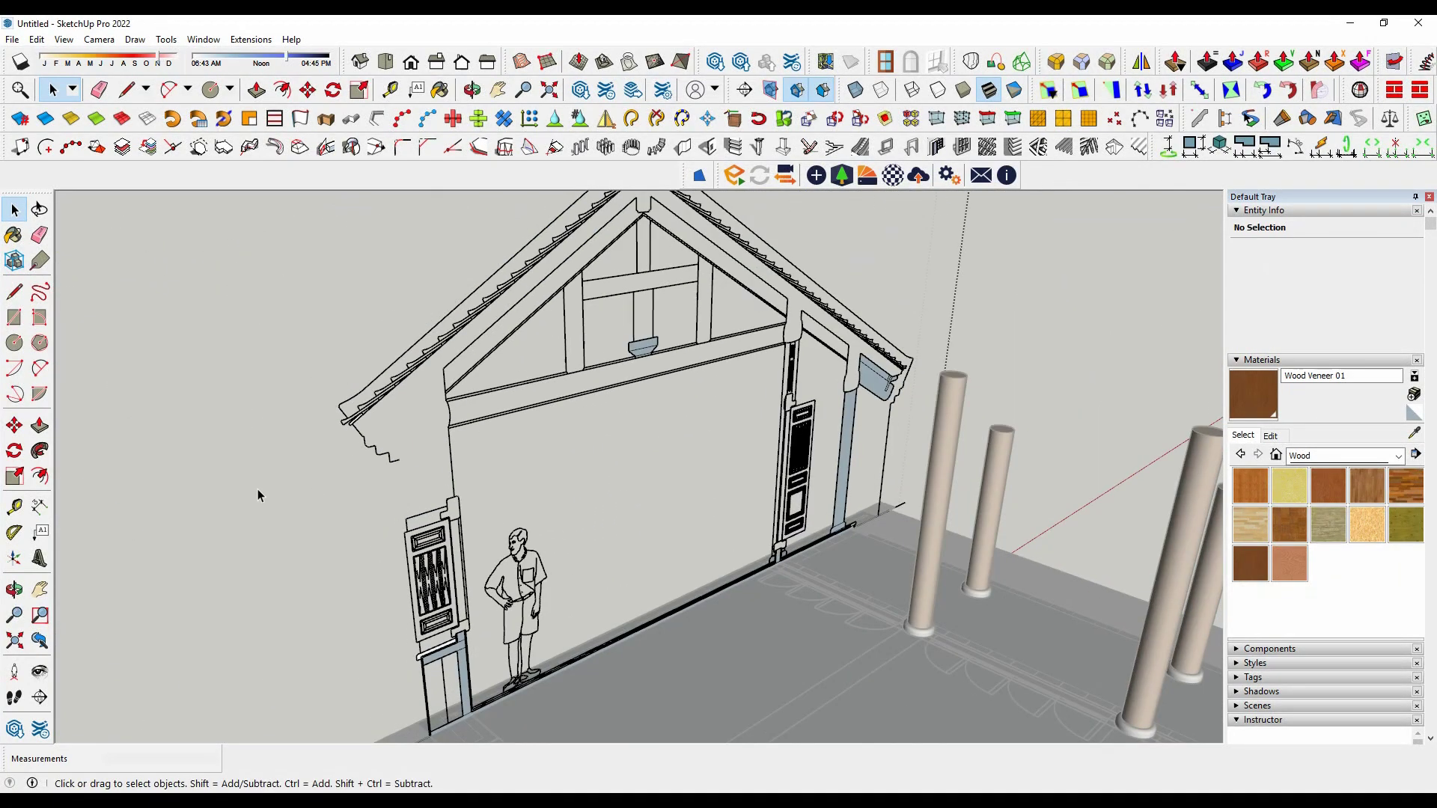
pyautogui.scroll(3, 382, 467)
pyautogui.click(469, 523)
pyautogui.scroll(2, 464, 525)
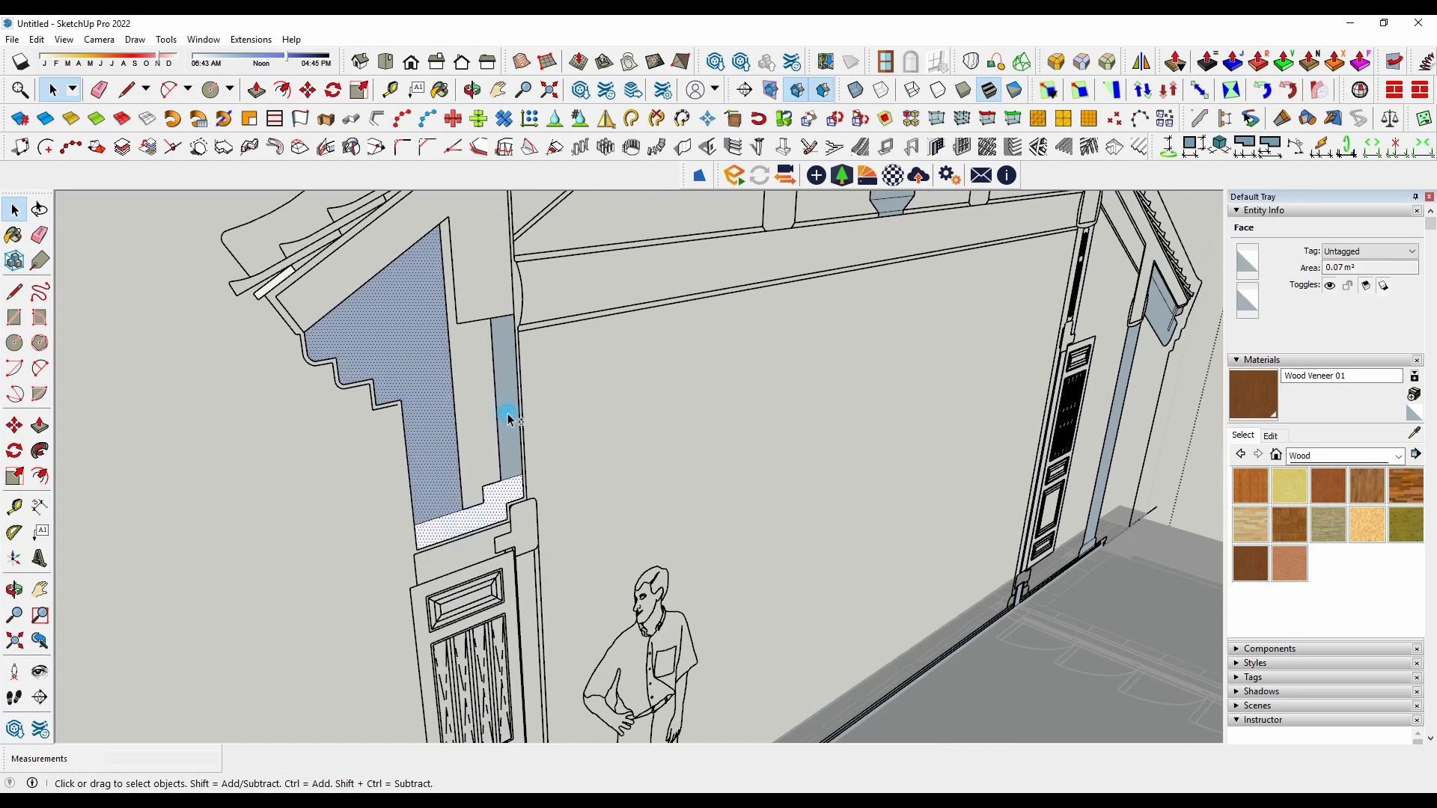
pyautogui.press('Escape')
pyautogui.scroll(-5, 508, 423)
pyautogui.moveTo(507, 423); pyautogui.dragTo(150, 318, button='middle')
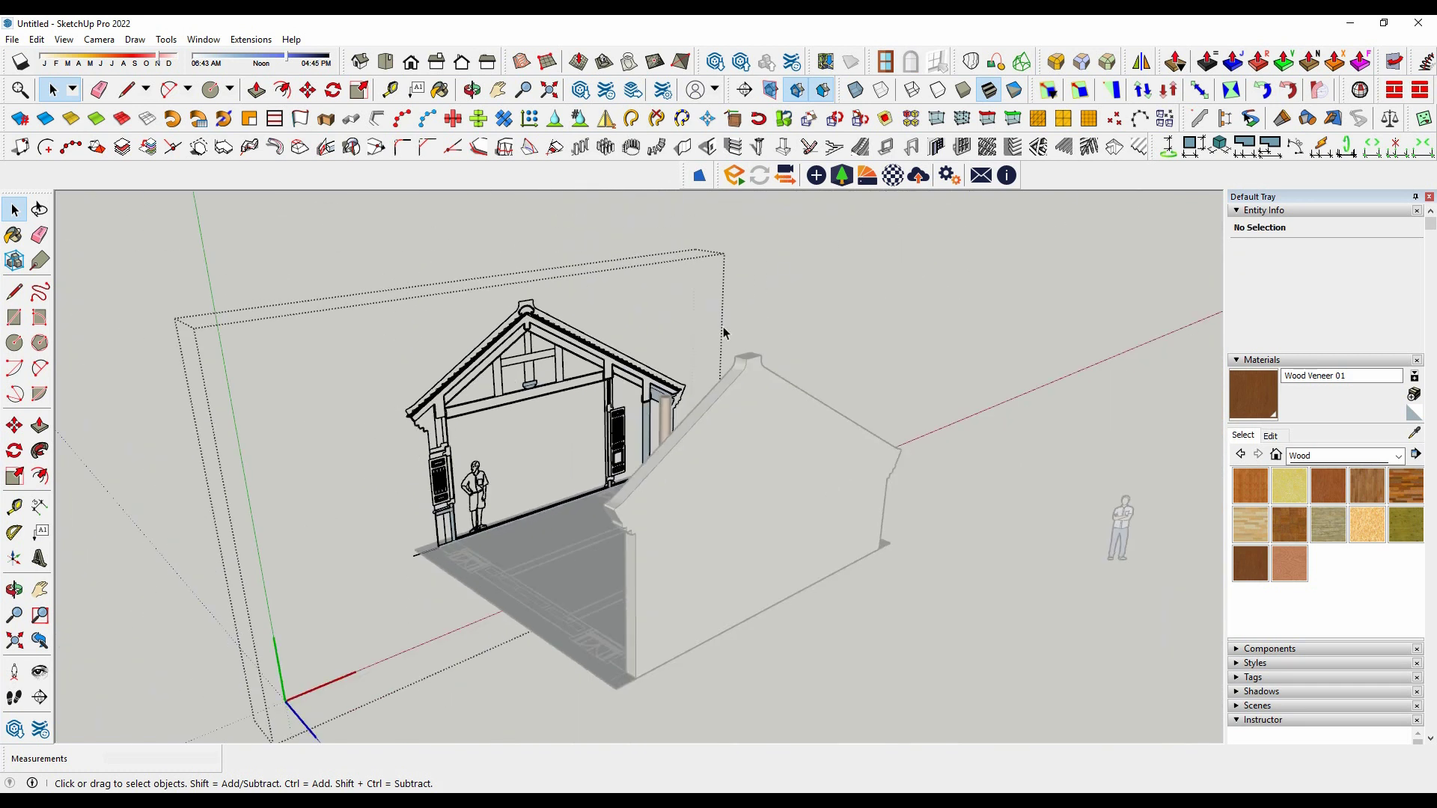
pyautogui.scroll(2, 169, 325)
pyautogui.click(37, 39)
# Make the left eave bracket profile a component.
pyautogui.click(75, 141)
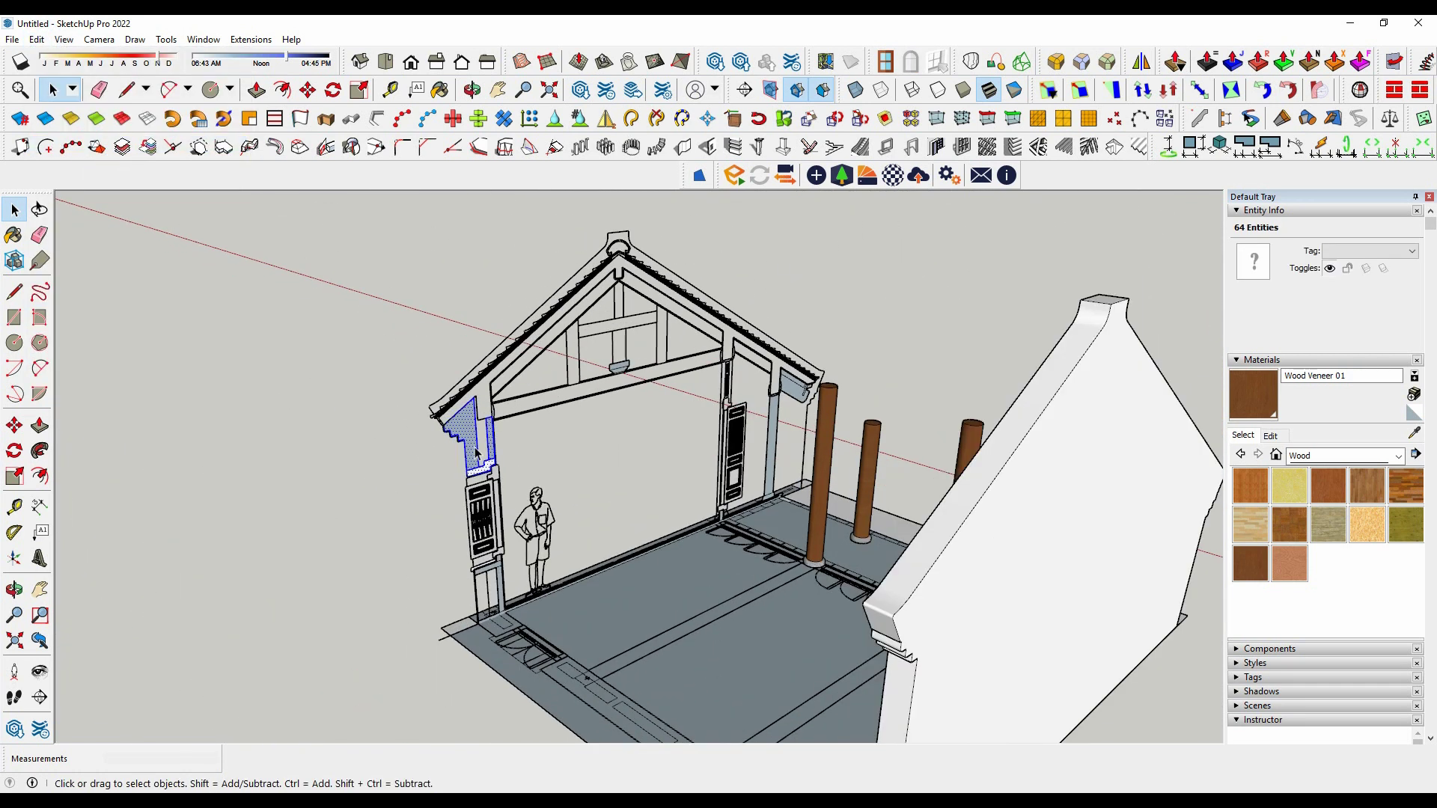
pyautogui.rightClick(450, 412)
pyautogui.click(515, 356)
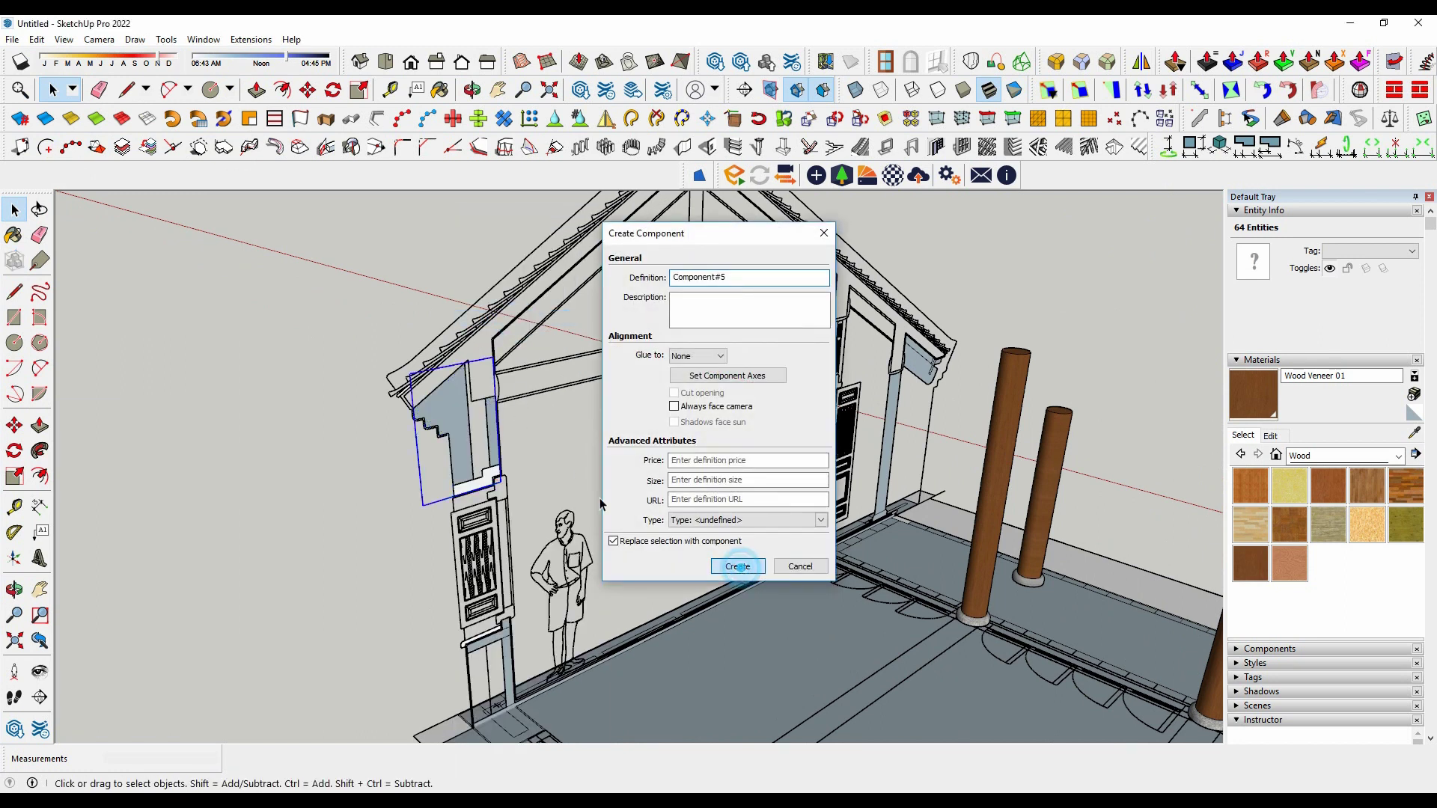
pyautogui.click(738, 567)
# Inside the component, extrude the bracket face 7515 mm along the wall.
pyautogui.doubleClick(454, 414)
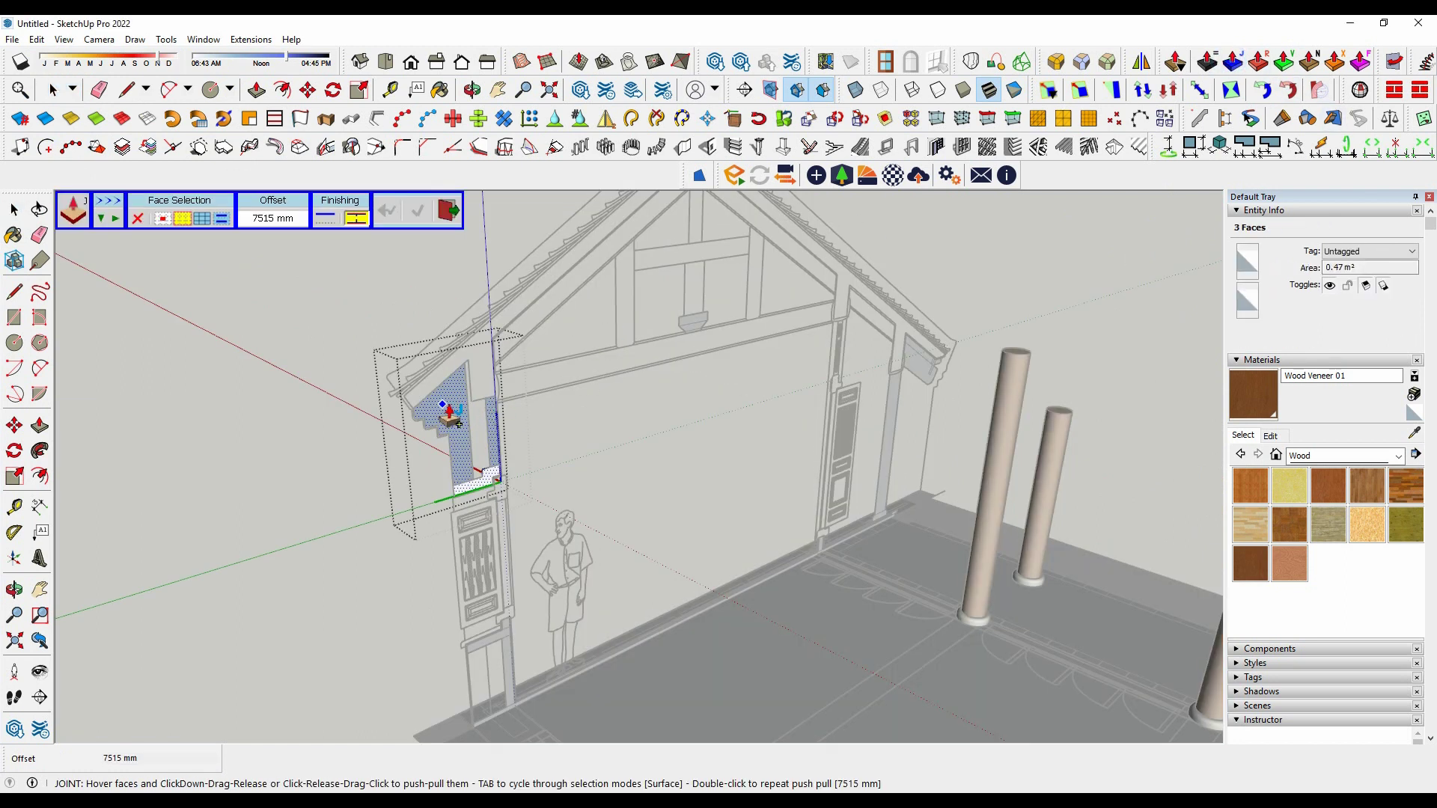
pyautogui.click(452, 418)
pyautogui.moveTo(593, 475); pyautogui.dragTo(995, 497, button='middle')
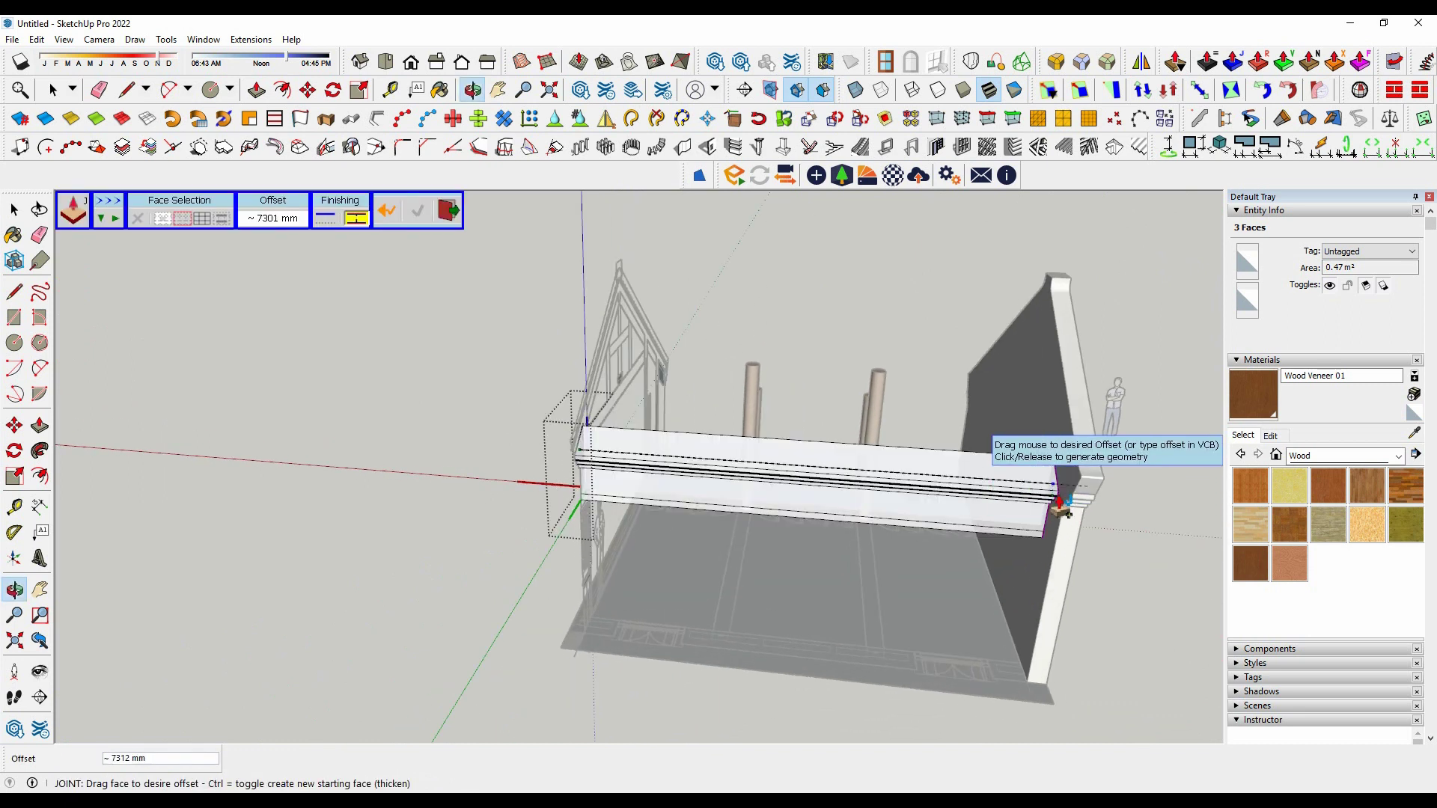
pyautogui.click(562, 537)
# Hide the new long beam and orbit around the gable wall.
pyautogui.scroll(-3, 561, 524)
pyautogui.click(584, 457)
pyautogui.rightClick(764, 457)
pyautogui.click(793, 131)
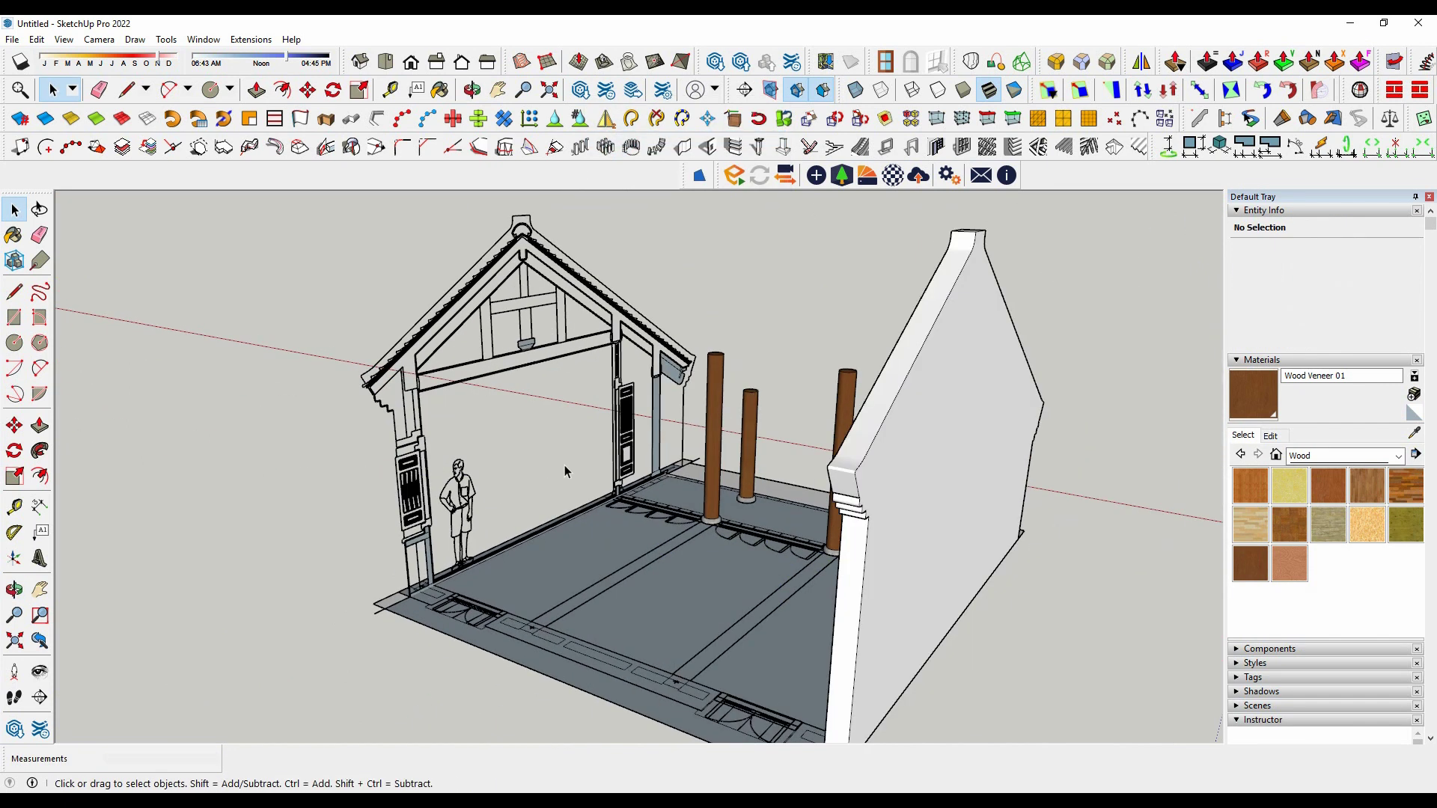
pyautogui.moveTo(565, 471); pyautogui.dragTo(973, 434, button='middle')
pyautogui.scroll(5, 999, 431)
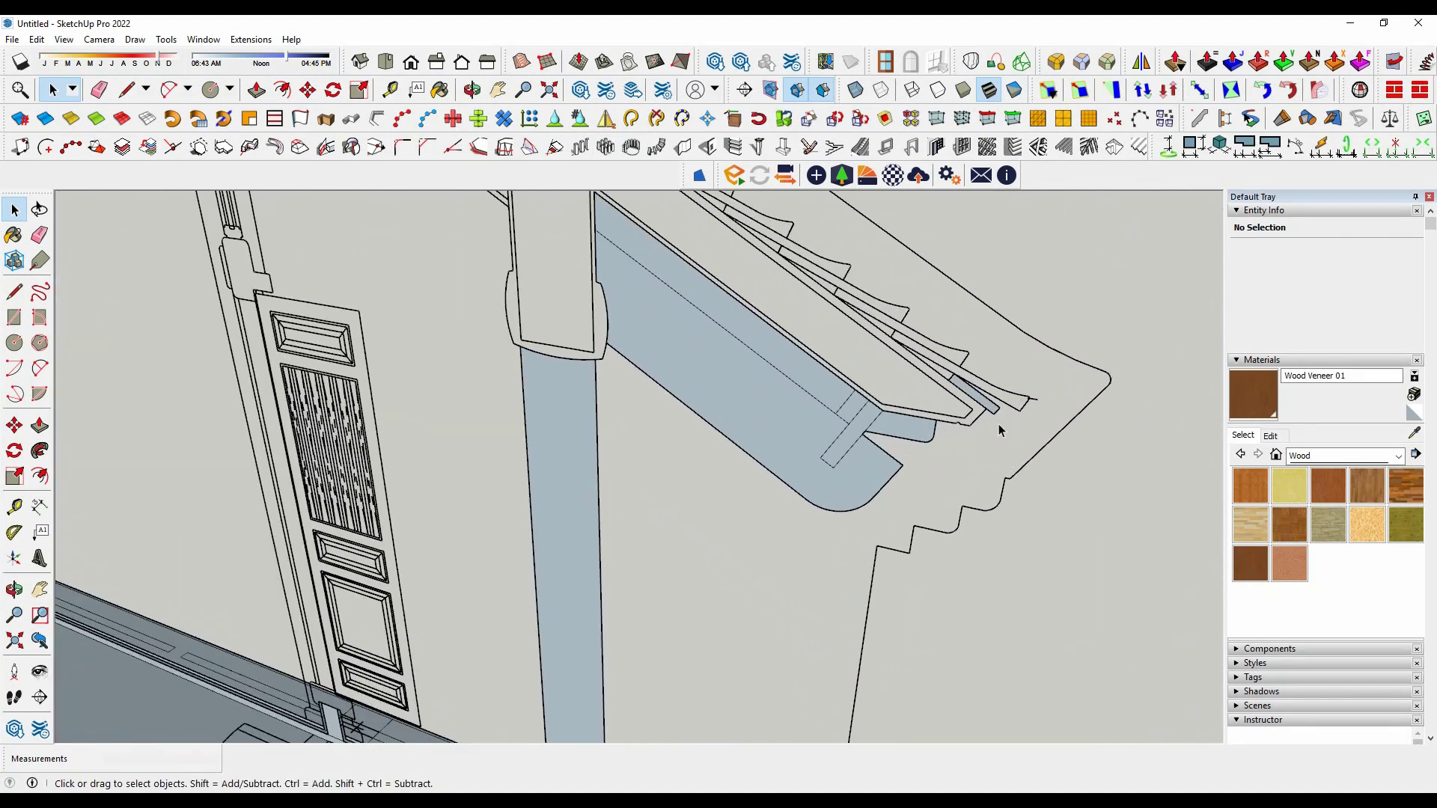
# Copy the right eave beam profile and paste it in place.
pyautogui.scroll(2, 1000, 430)
pyautogui.tripleClick(964, 381)
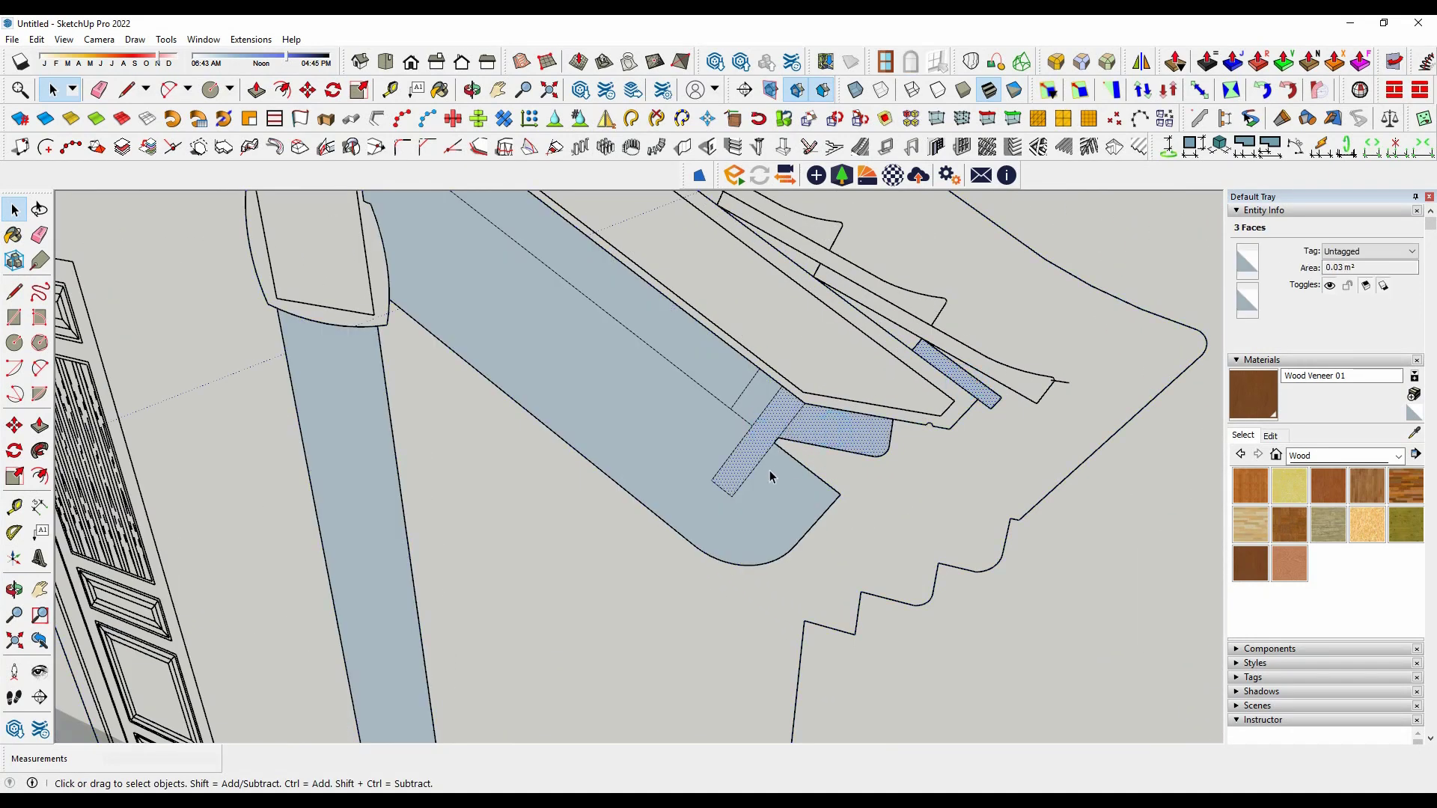
pyautogui.scroll(-5, 591, 472)
pyautogui.click(1023, 517)
pyautogui.scroll(-3, 1023, 516)
pyautogui.scroll(-3, 1136, 501)
pyautogui.click(36, 39)
pyautogui.click(97, 144)
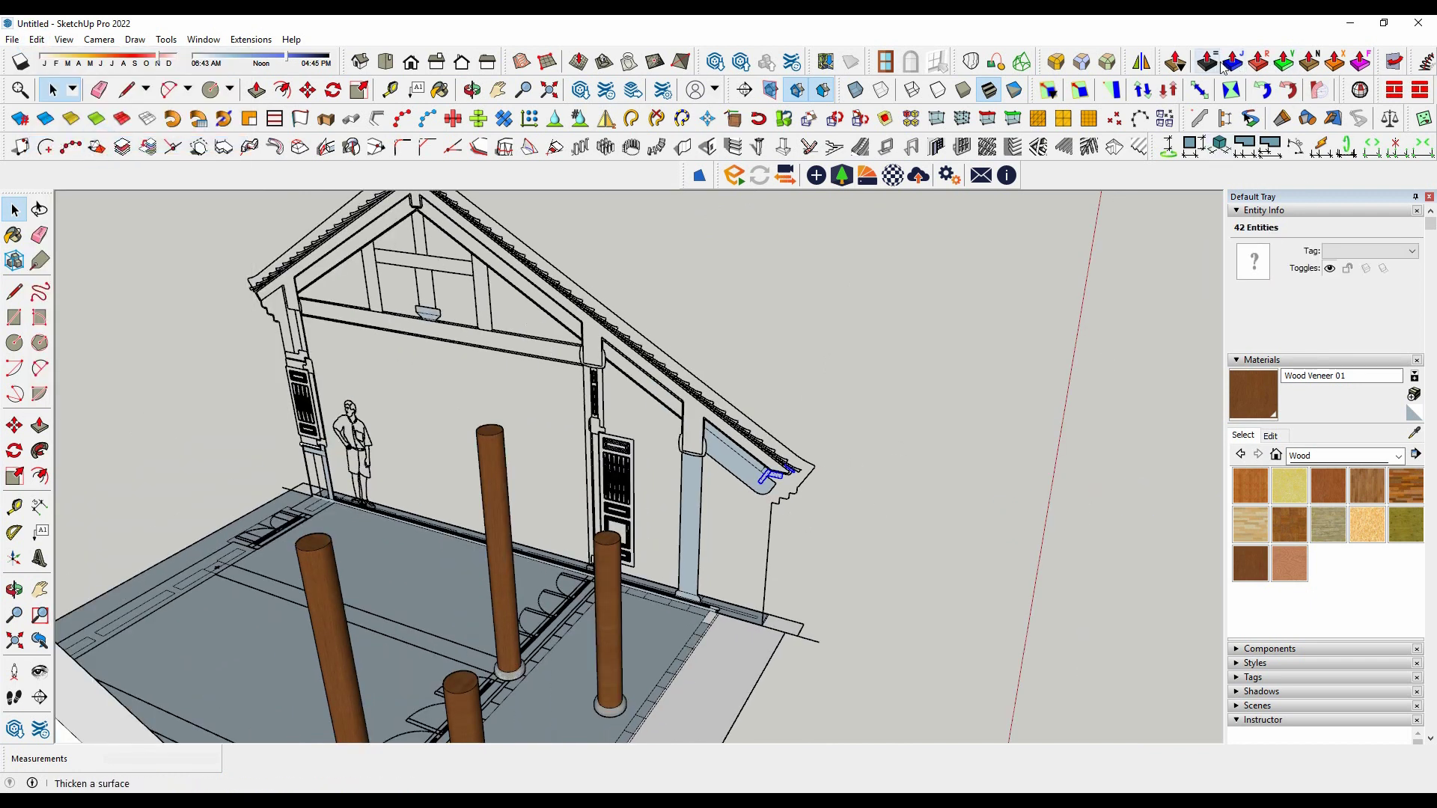
# Joint Push Pull the pasted eave profile 7500 mm along the house length.
pyautogui.click(1222, 64)
pyautogui.scroll(2, 756, 479)
pyautogui.scroll(3, 756, 480)
pyautogui.scroll(-5, 741, 509)
pyautogui.moveTo(674, 516); pyautogui.dragTo(479, 605, button='middle')
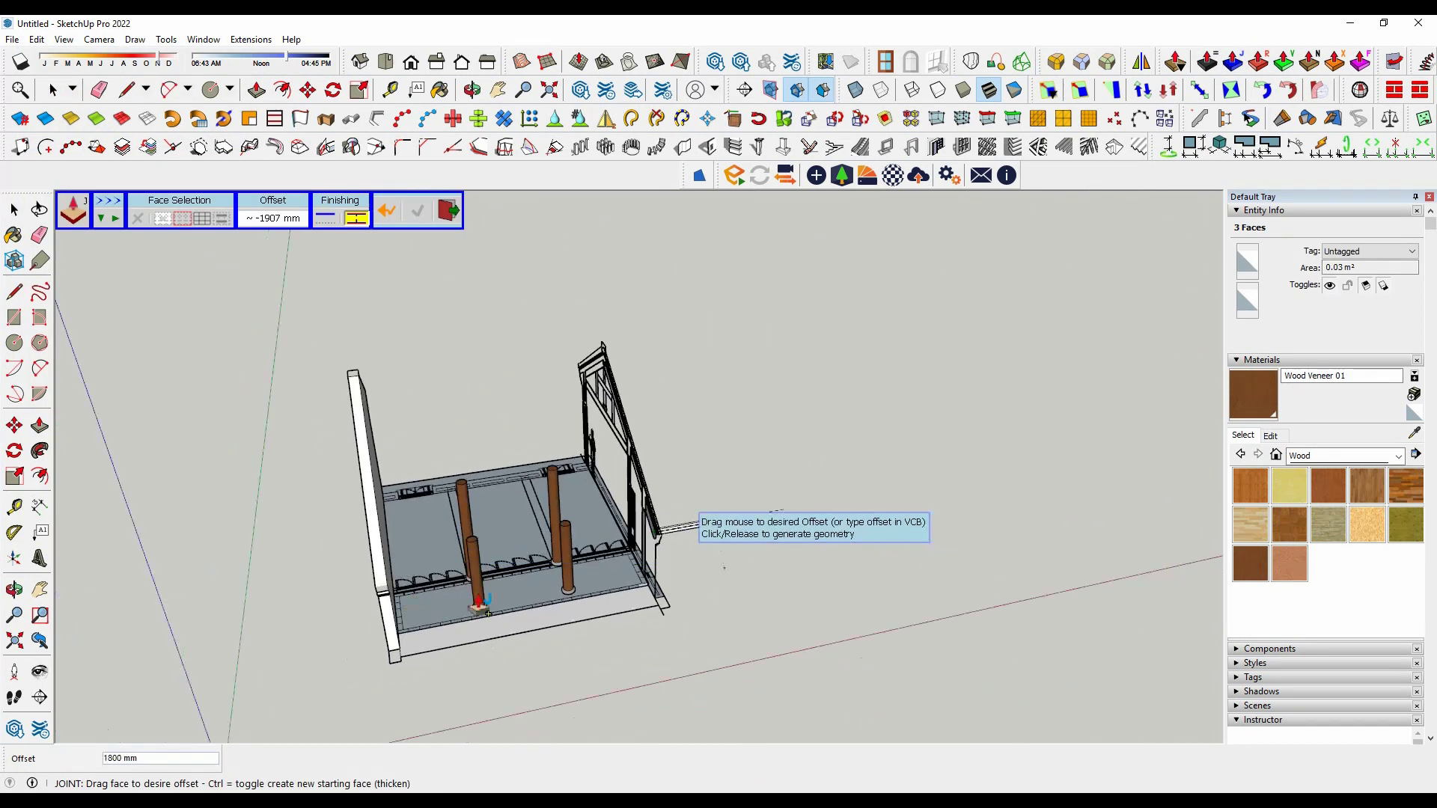
pyautogui.scroll(3, 488, 614)
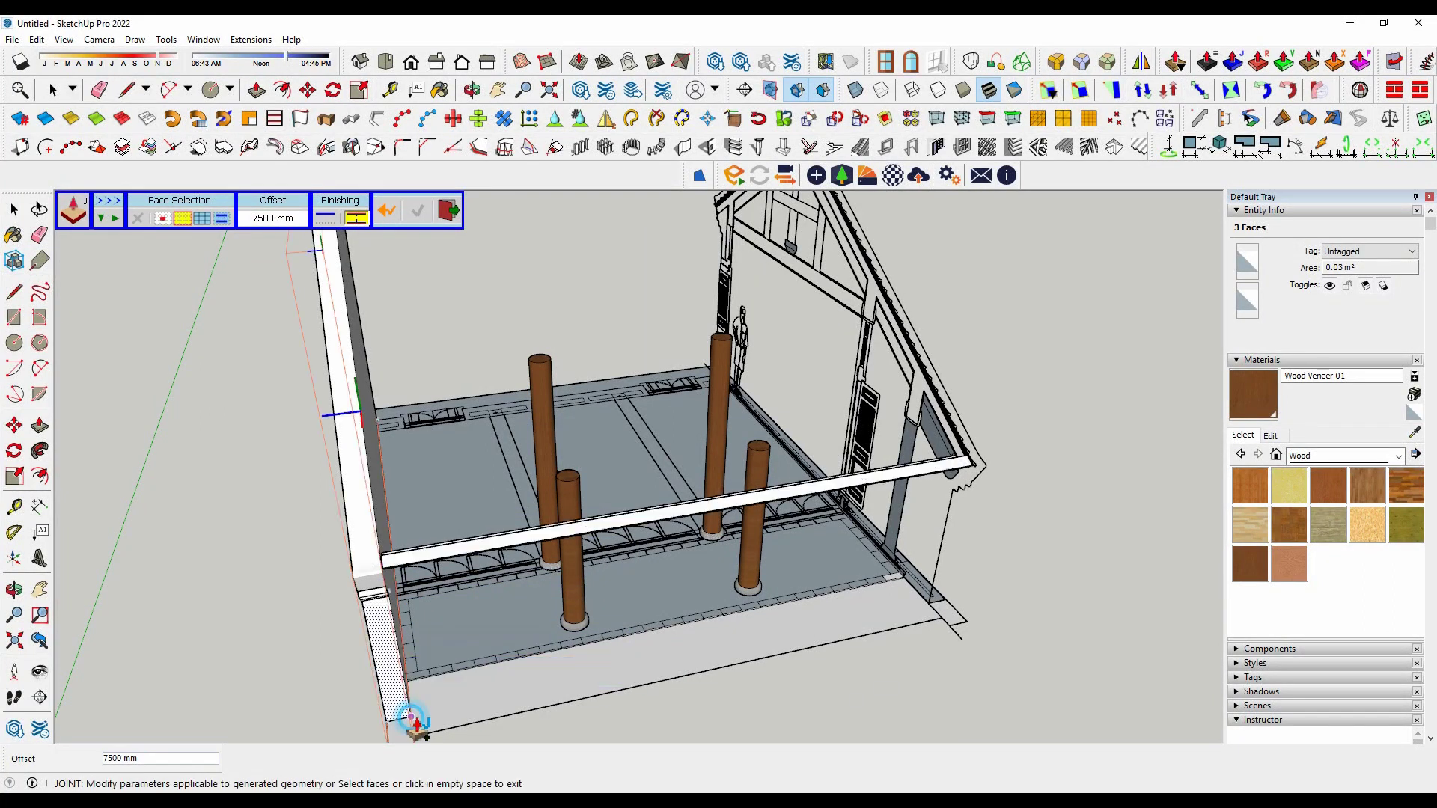
pyautogui.press('space')
pyautogui.moveTo(412, 723); pyautogui.dragTo(930, 514, button='middle')
pyautogui.scroll(3, 802, 362)
pyautogui.scroll(3, 801, 362)
# Make the new beam a component and paint it with Wood Veneer 01.
pyautogui.rightClick(792, 359)
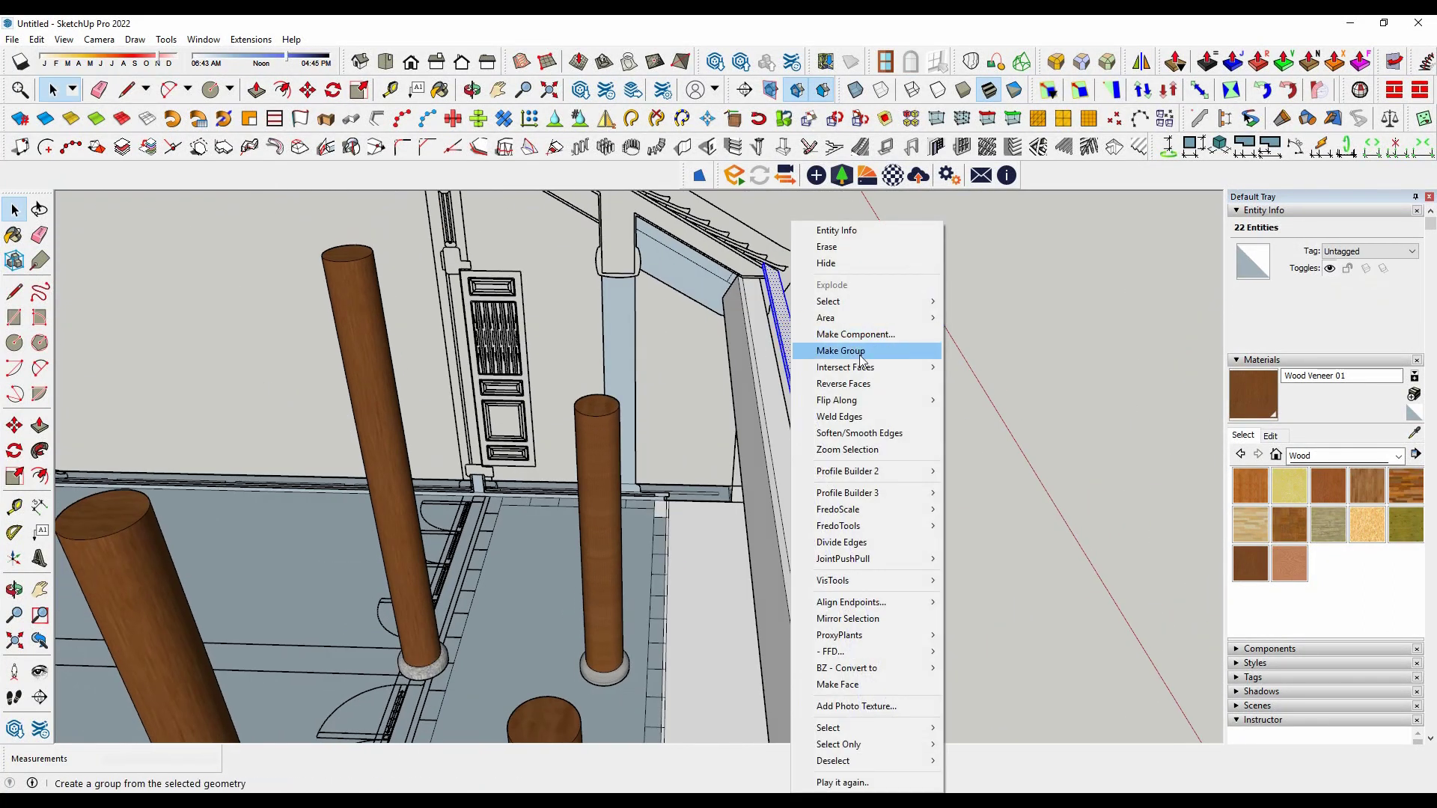
pyautogui.click(848, 343)
pyautogui.click(732, 564)
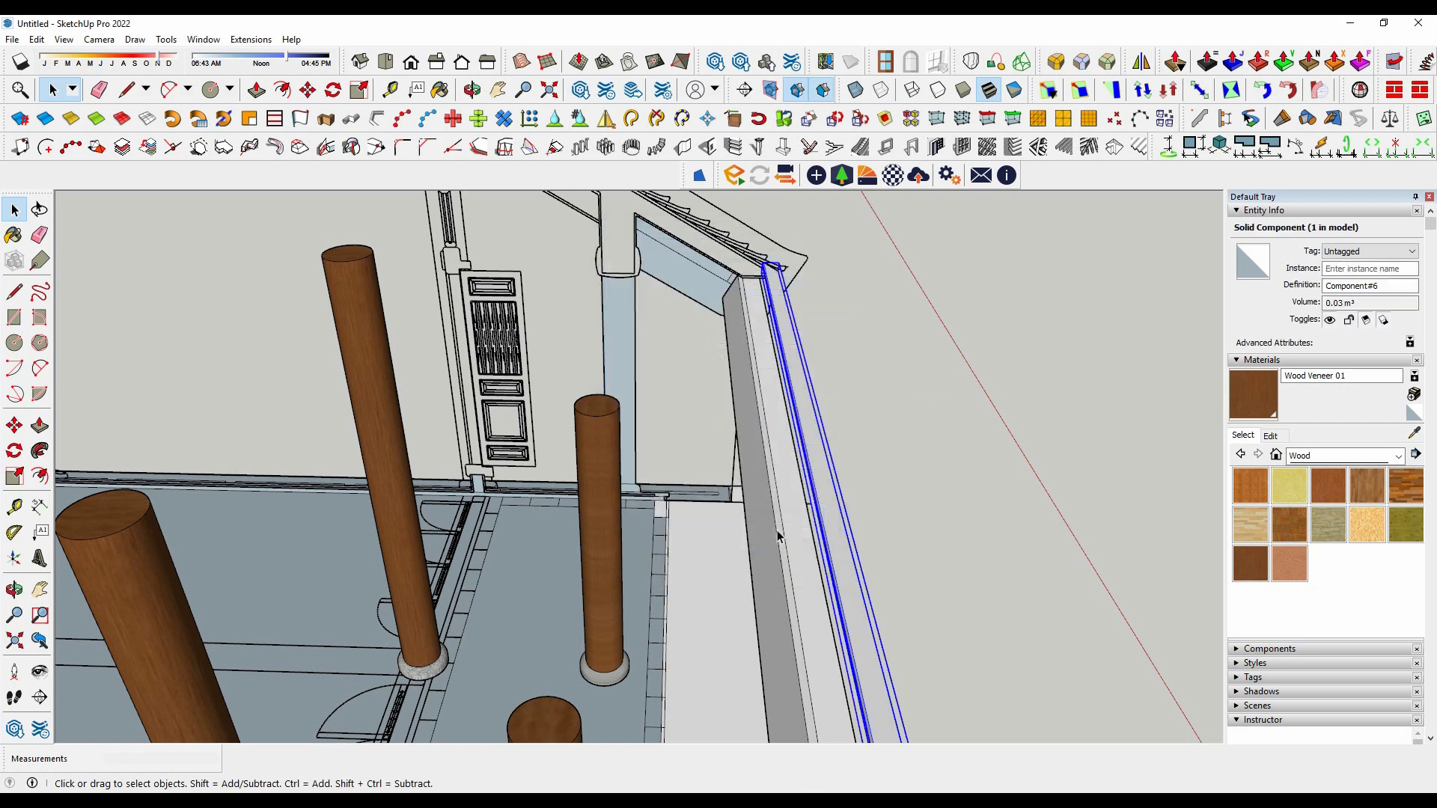
pyautogui.rightClick(788, 522)
pyautogui.click(846, 310)
pyautogui.click(734, 565)
pyautogui.click(946, 409)
pyautogui.moveTo(946, 409)
pyautogui.mouseDown(button='middle')
pyautogui.moveTo(837, 476)
pyautogui.moveTo(1091, 433)
pyautogui.moveTo(781, 426)
pyautogui.moveTo(869, 529)
pyautogui.mouseUp(button='middle')
pyautogui.press('b')
pyautogui.scroll(3, 781, 427)
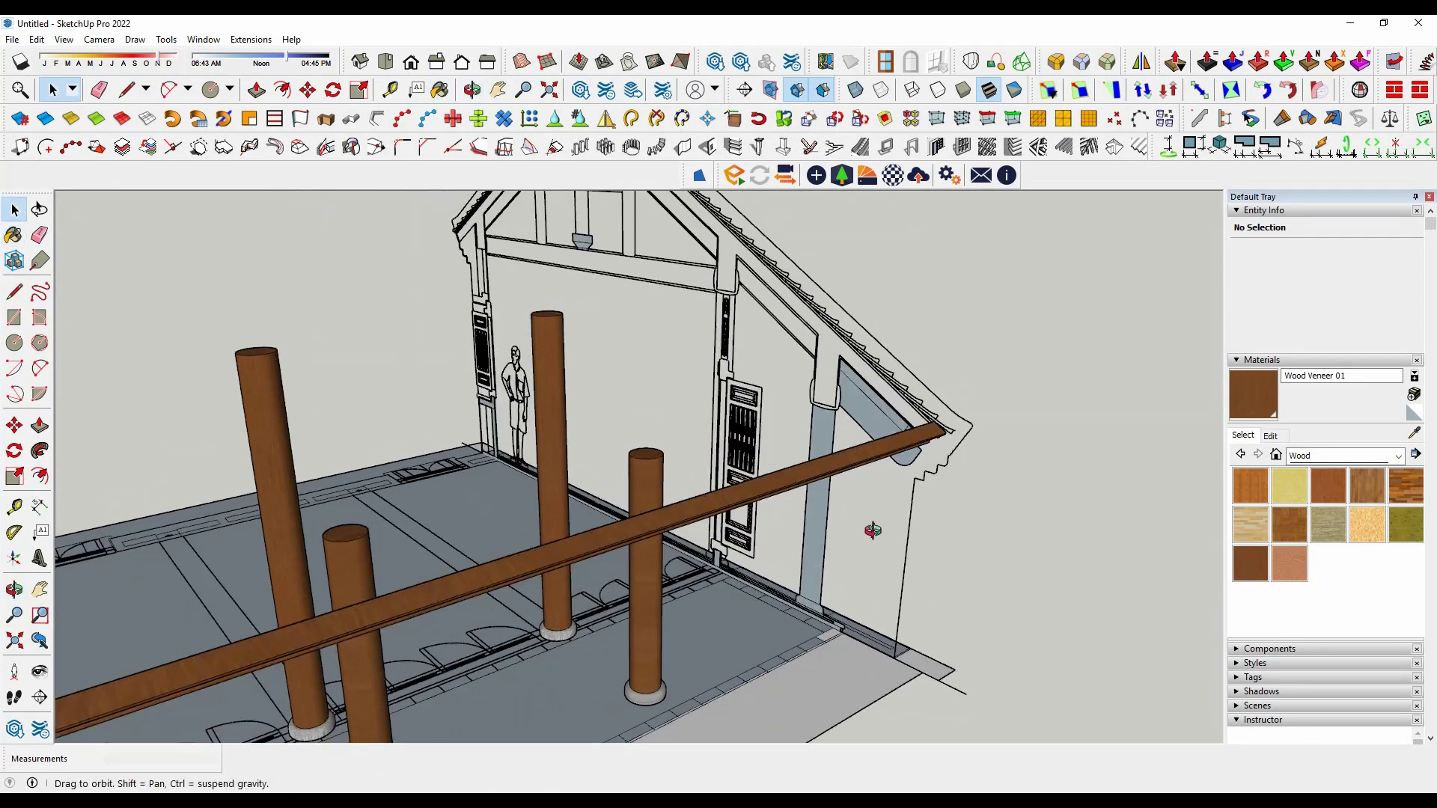
pyautogui.press('space')
# Cut the sloped bracket panel faces under the right eave and paste them in place.
pyautogui.scroll(-2, 810, 467)
pyautogui.moveTo(809, 468)
pyautogui.mouseDown(button='middle')
pyautogui.moveTo(712, 513)
pyautogui.moveTo(969, 491)
pyautogui.moveTo(994, 536)
pyautogui.mouseUp(button='middle')
pyautogui.scroll(3, 935, 429)
pyautogui.moveTo(936, 429); pyautogui.dragTo(912, 424, button='middle')
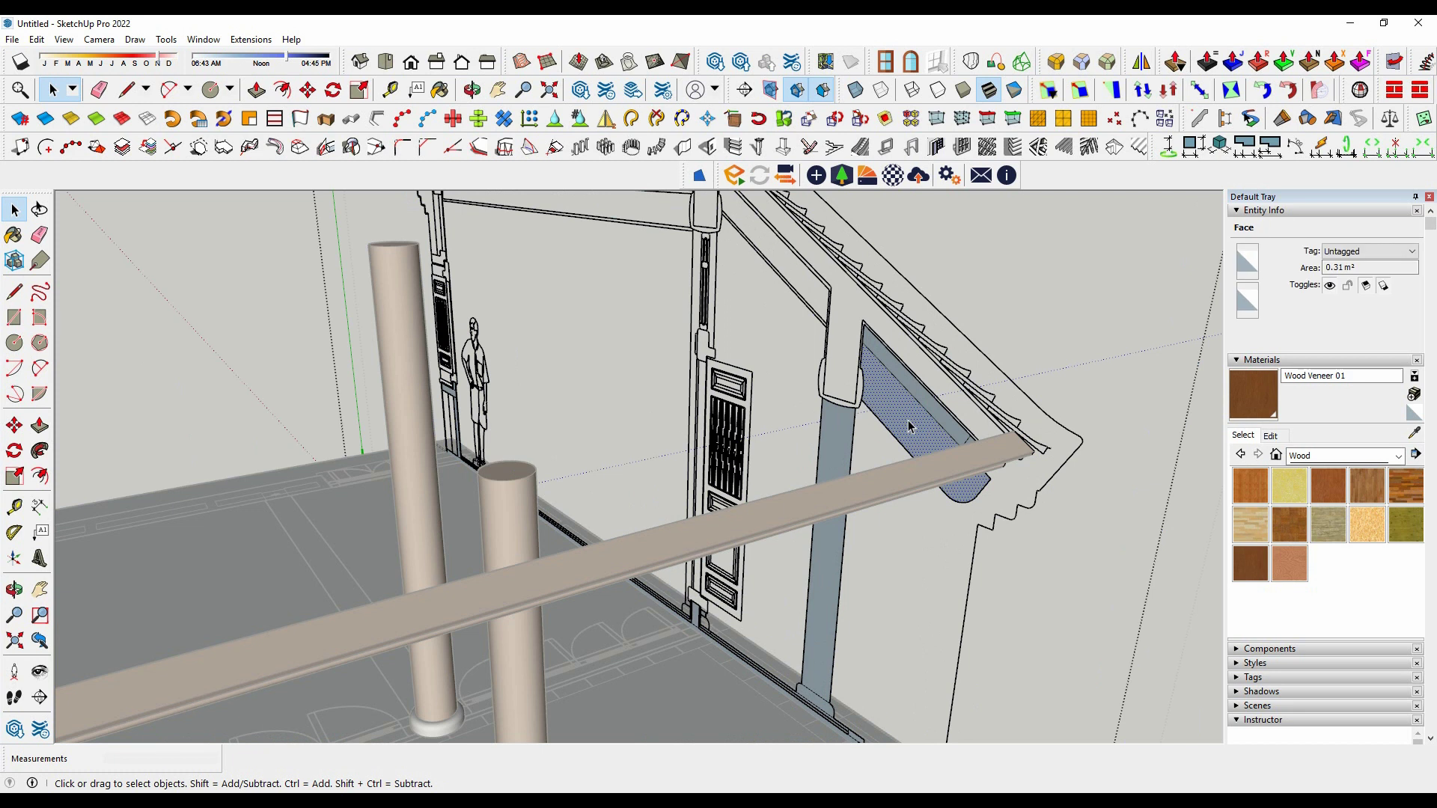
pyautogui.scroll(2, 910, 426)
pyautogui.scroll(3, 893, 399)
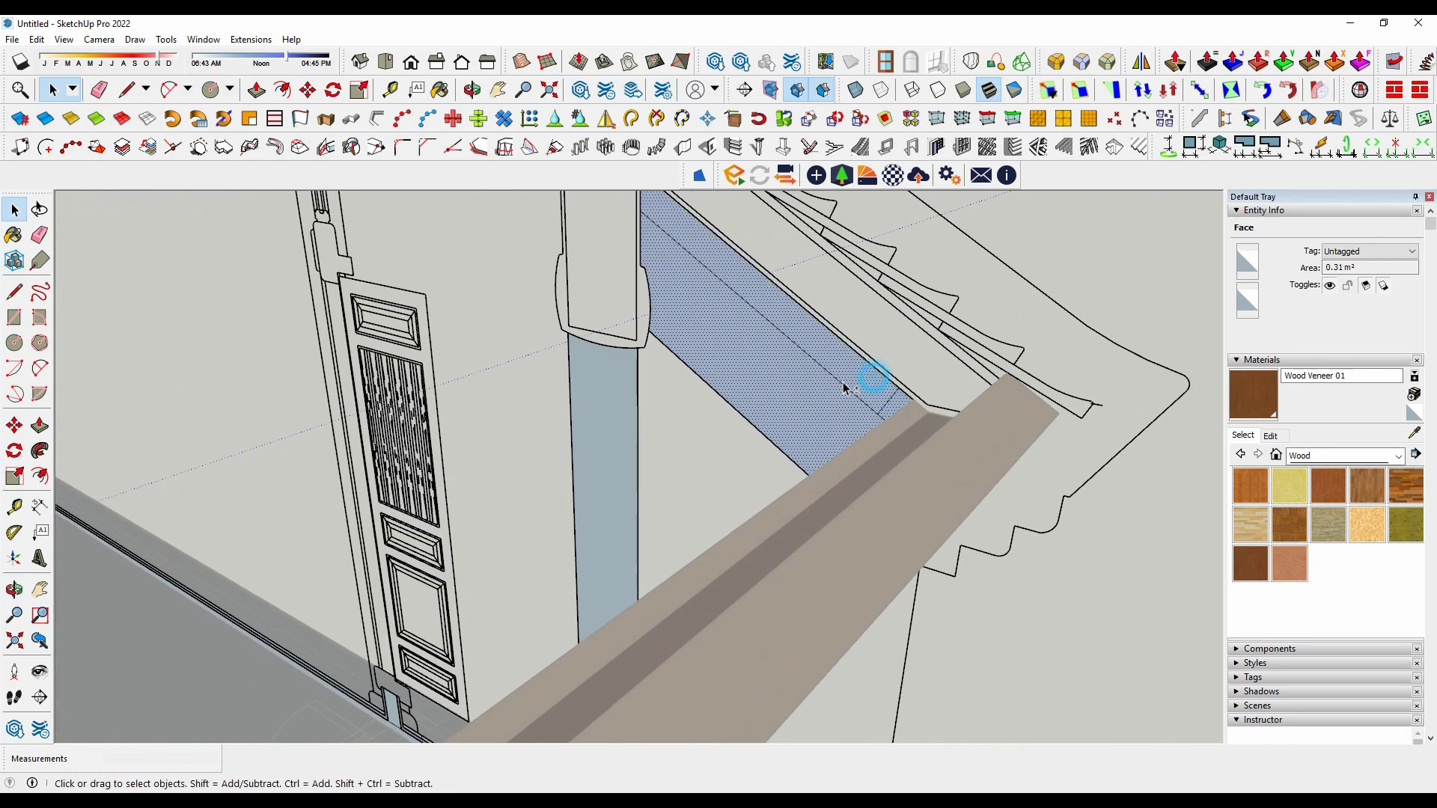
pyautogui.scroll(-5, 843, 382)
pyautogui.click(47, 43)
pyautogui.click(69, 114)
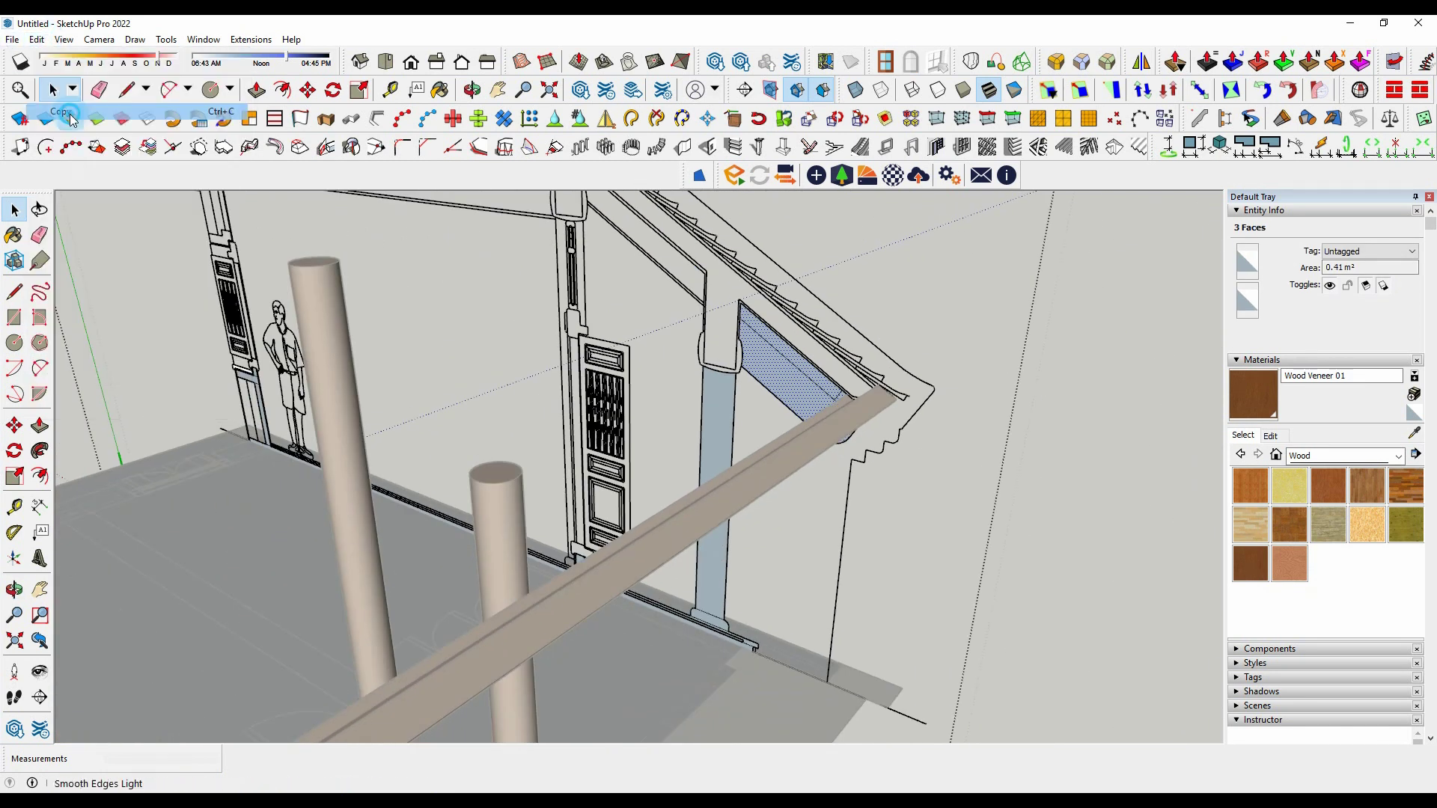
pyautogui.press('Delete')
pyautogui.click(39, 44)
pyautogui.click(60, 57)
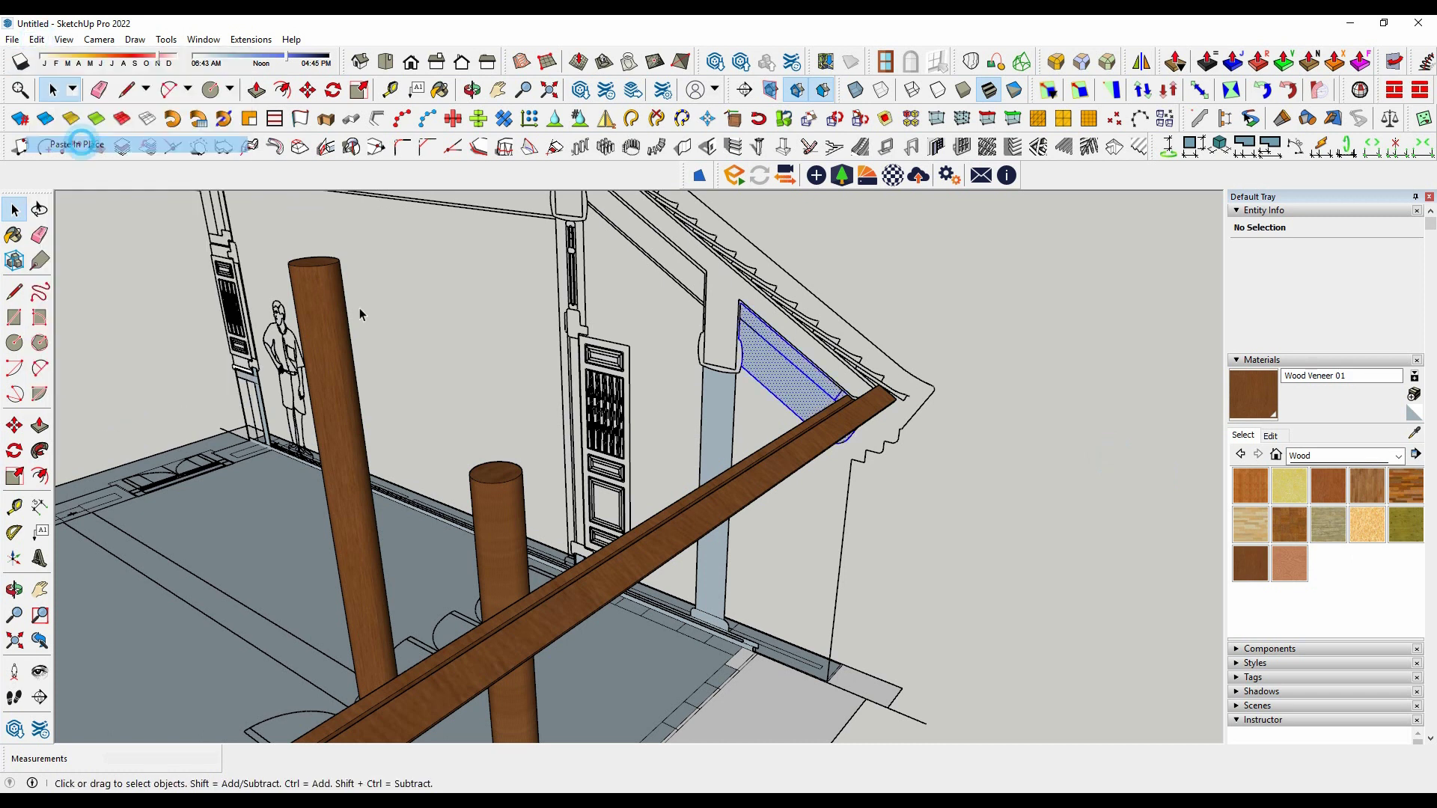
# Turn the pasted bracket faces into a new component, Component#8.
pyautogui.scroll(2, 788, 383)
pyautogui.rightClick(788, 383)
pyautogui.click(863, 319)
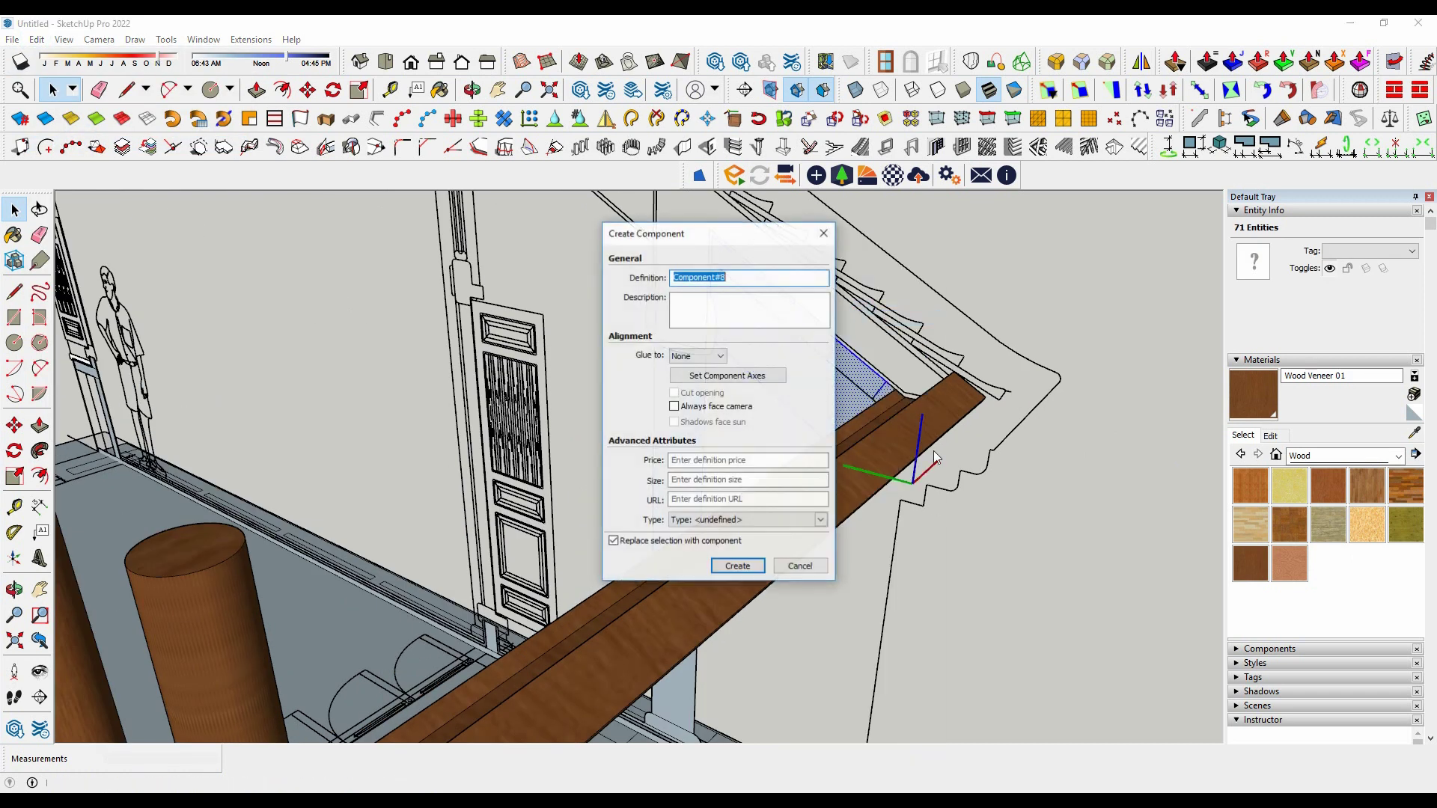
pyautogui.click(735, 562)
pyautogui.scroll(-5, 833, 456)
pyautogui.scroll(-3, 793, 501)
pyautogui.scroll(5, 792, 500)
pyautogui.scroll(-2, 801, 500)
pyautogui.scroll(2, 813, 497)
# Move the bracket component down near the floor beside the posts.
pyautogui.press('m')
pyautogui.scroll(2, 868, 490)
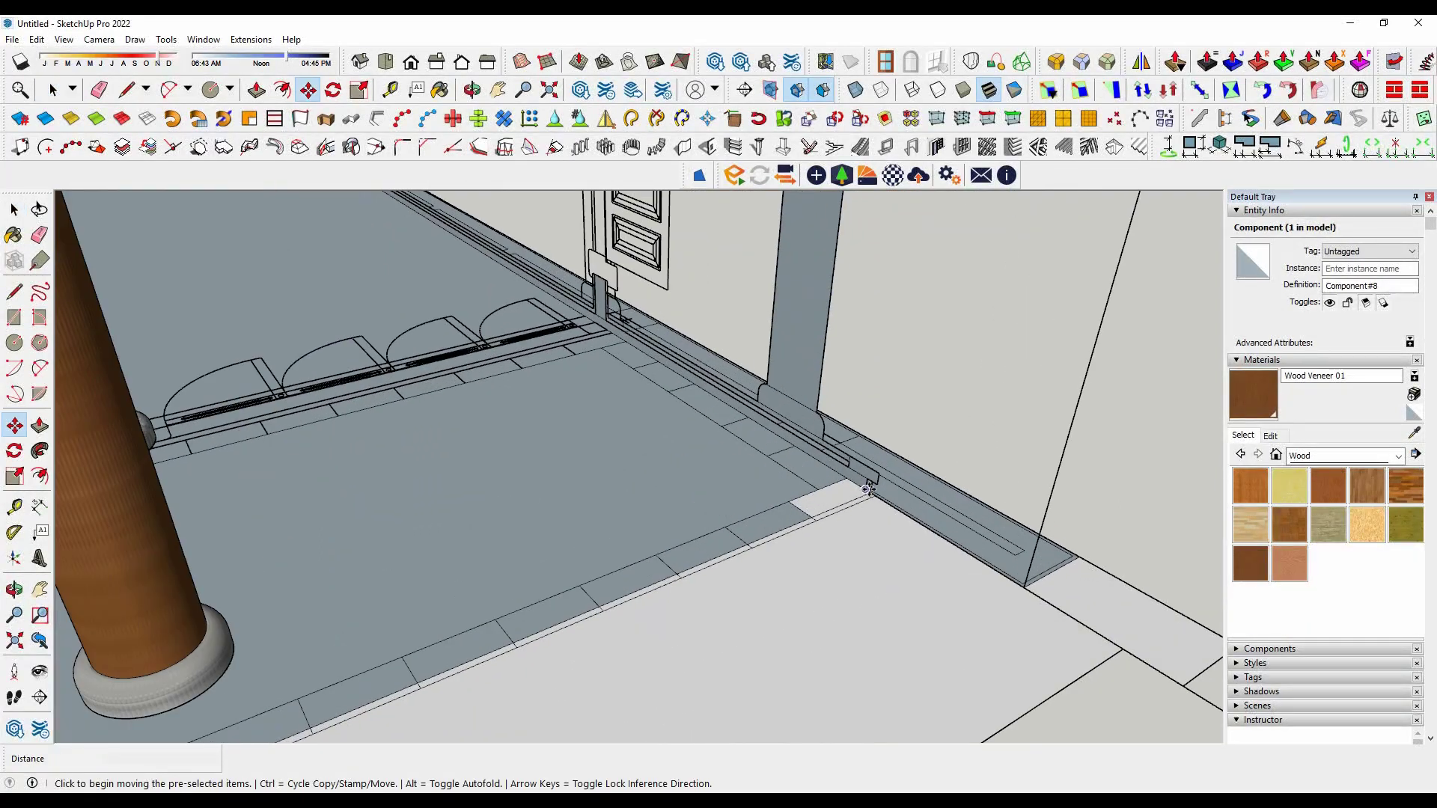
pyautogui.scroll(2, 876, 497)
pyautogui.click(820, 462)
pyautogui.scroll(-3, 615, 572)
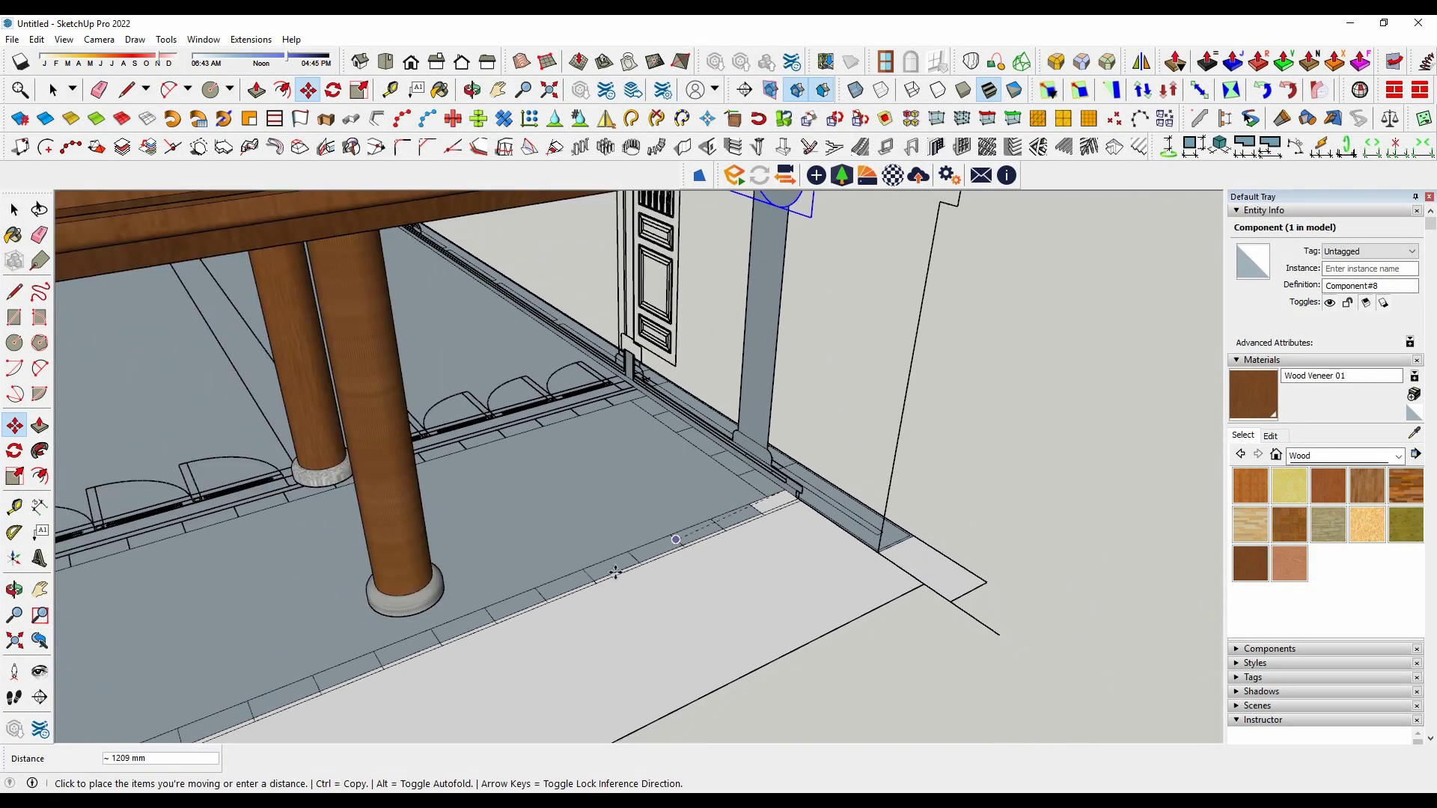
pyautogui.click(432, 629)
pyautogui.scroll(-2, 929, 583)
# Inside the bracket component, push a panel face out 50 mm.
pyautogui.moveTo(1005, 531); pyautogui.dragTo(771, 423, button='middle')
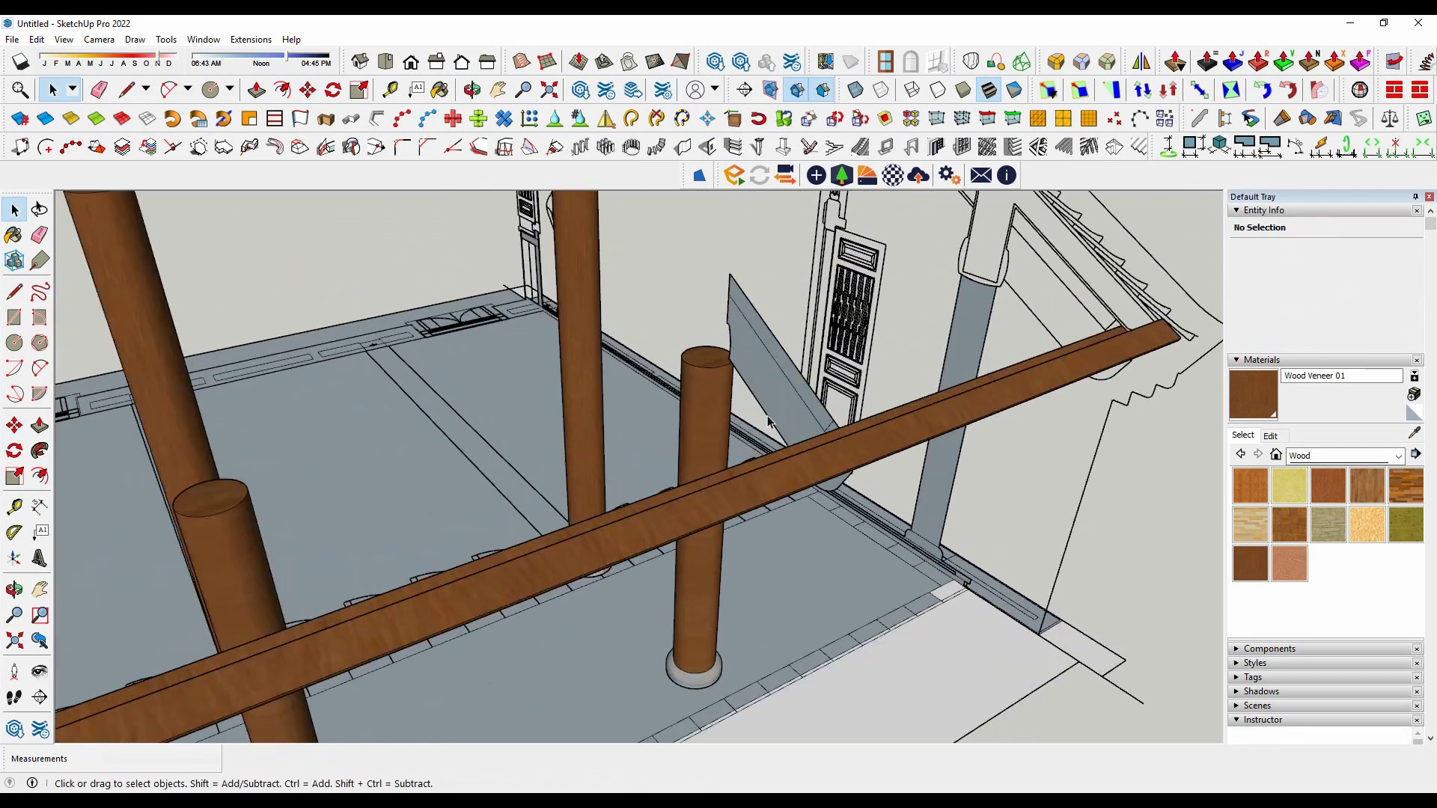
pyautogui.doubleClick(779, 408)
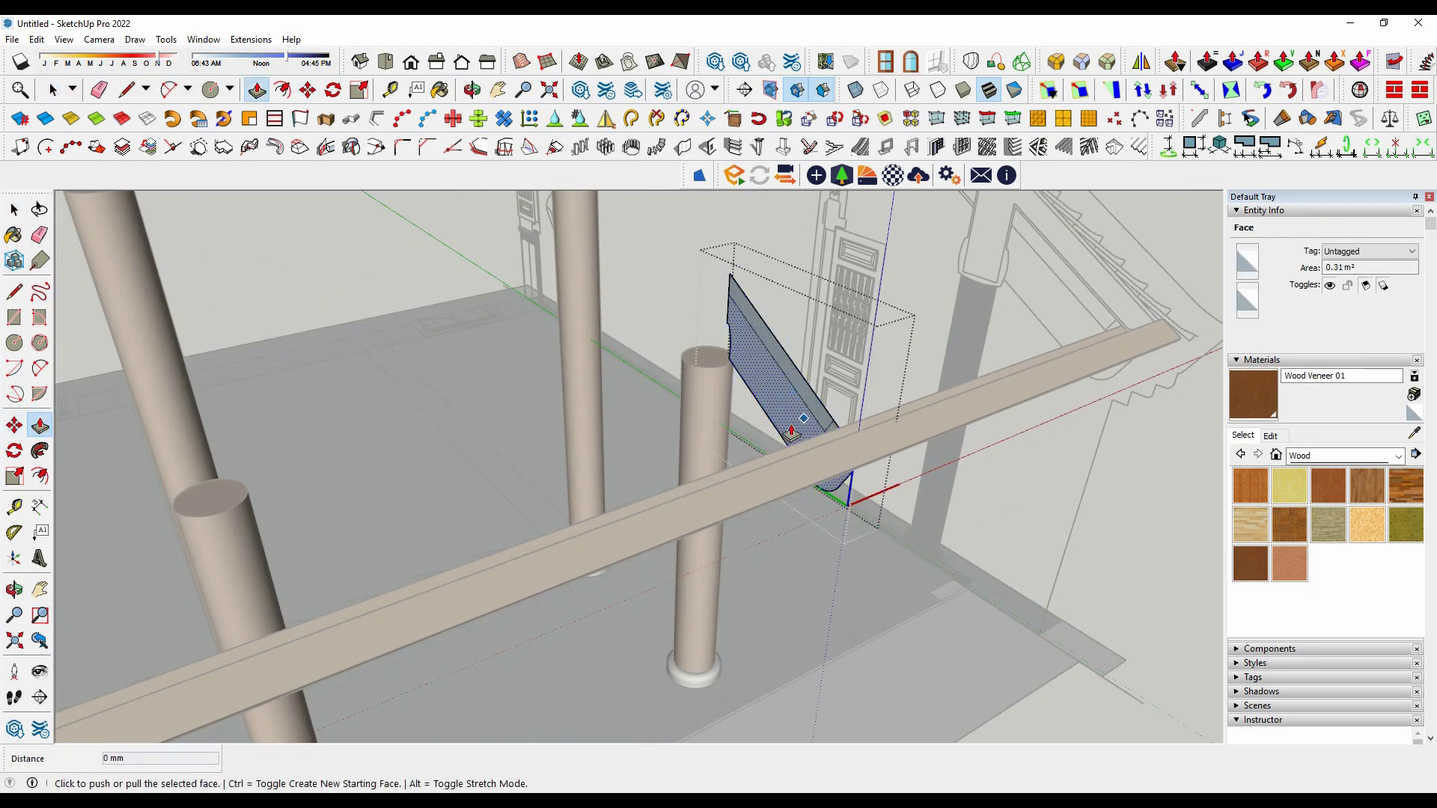
pyautogui.click(883, 459)
pyautogui.moveTo(883, 459)
pyautogui.mouseDown(button='middle')
pyautogui.moveTo(645, 434)
pyautogui.moveTo(850, 449)
pyautogui.mouseUp(button='middle')
pyautogui.write('0')
pyautogui.press('Return')
pyautogui.scroll(3, 783, 414)
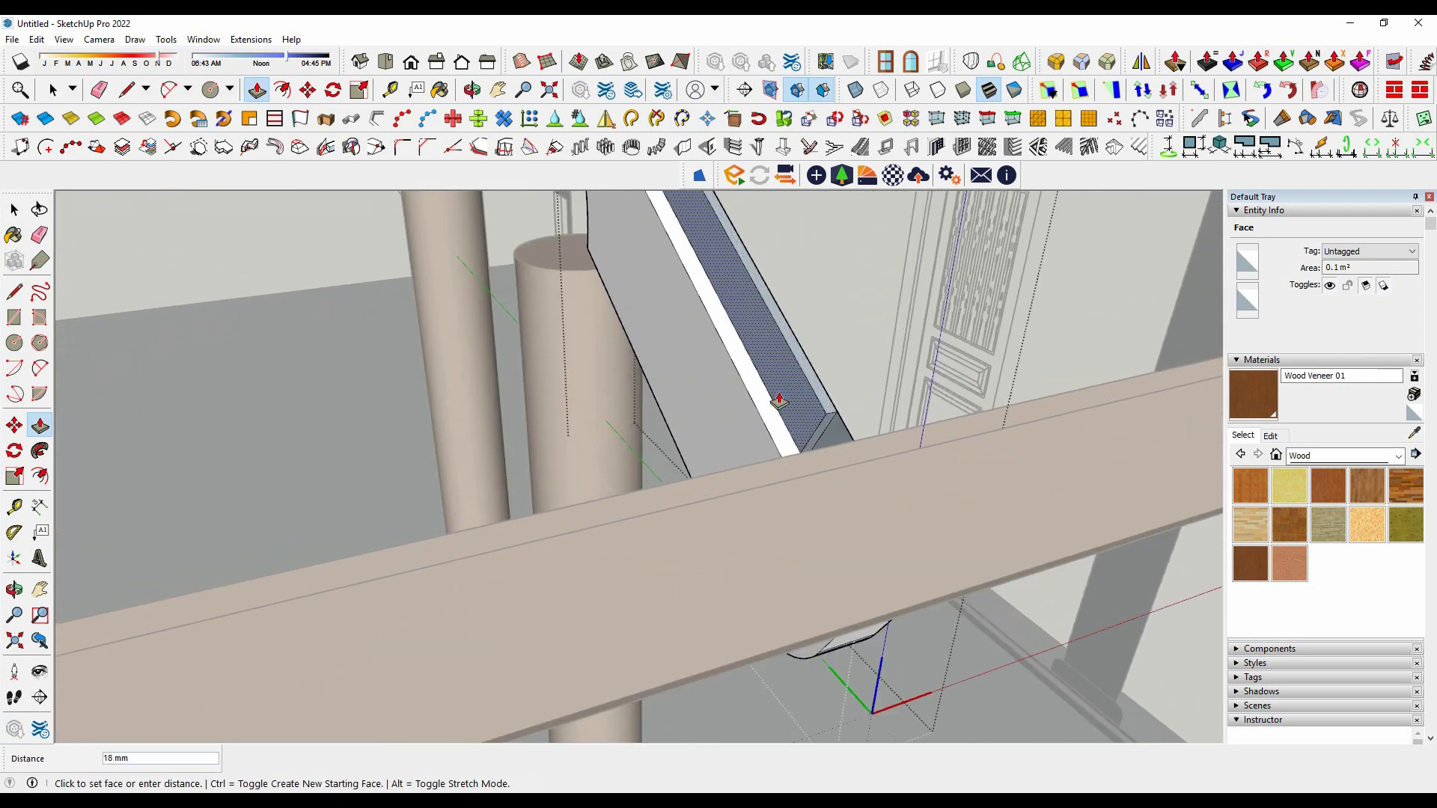
# Push the remaining bracket faces to 25 mm and 10 mm thickness.
pyautogui.click(951, 423)
pyautogui.moveTo(951, 423)
pyautogui.mouseDown(button='middle')
pyautogui.moveTo(509, 376)
pyautogui.moveTo(600, 478)
pyautogui.mouseUp(button='middle')
pyautogui.click(529, 379)
pyautogui.moveTo(549, 433)
pyautogui.mouseDown(button='middle')
pyautogui.moveTo(950, 503)
pyautogui.moveTo(869, 507)
pyautogui.moveTo(436, 442)
pyautogui.moveTo(567, 512)
pyautogui.mouseUp(button='middle')
pyautogui.click(885, 482)
pyautogui.press('space')
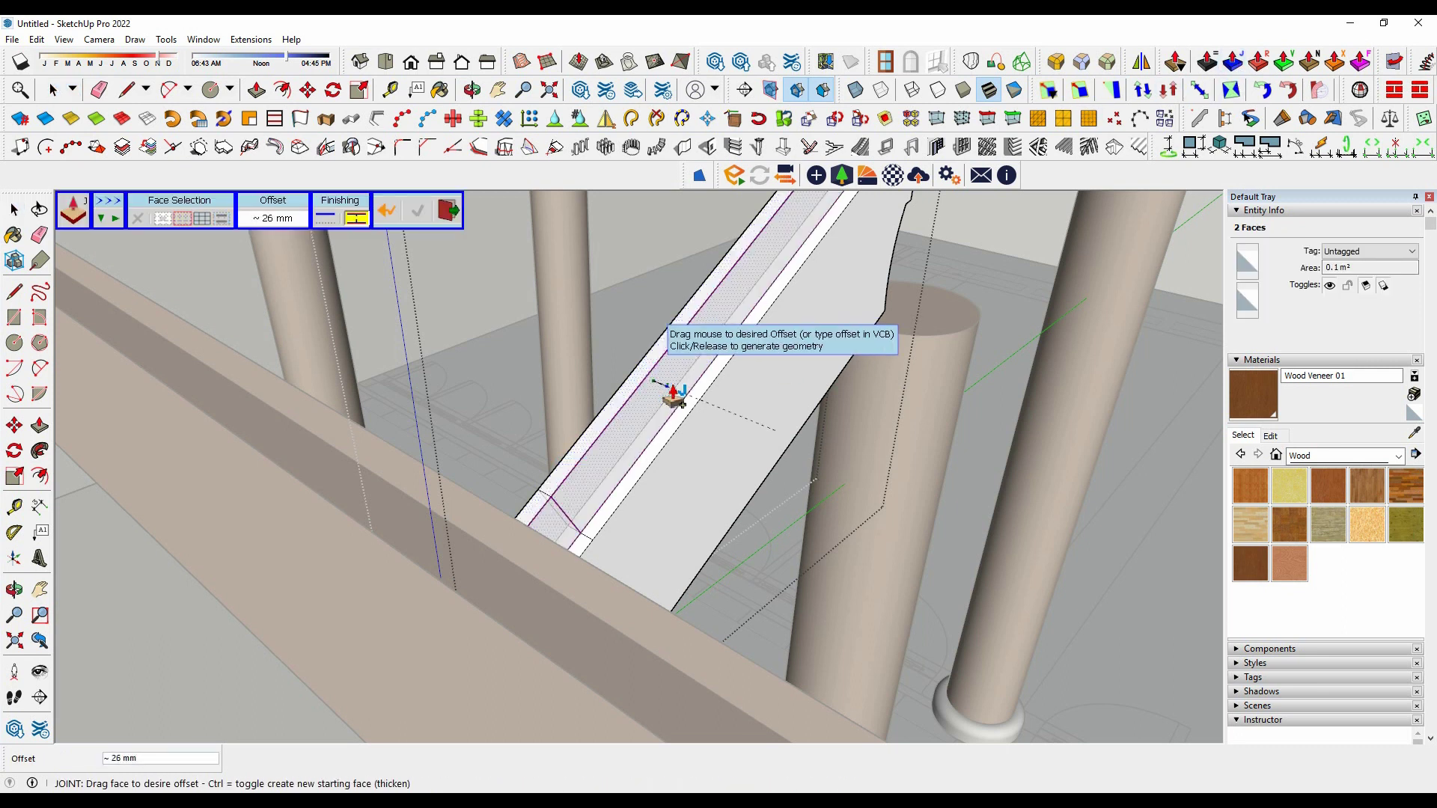
# Select a face at the beam end and draw extra 50 mm edges at the bracket end.
pyautogui.moveTo(677, 415)
pyautogui.mouseDown(button='middle')
pyautogui.moveTo(1091, 449)
pyautogui.moveTo(931, 378)
pyautogui.mouseUp(button='middle')
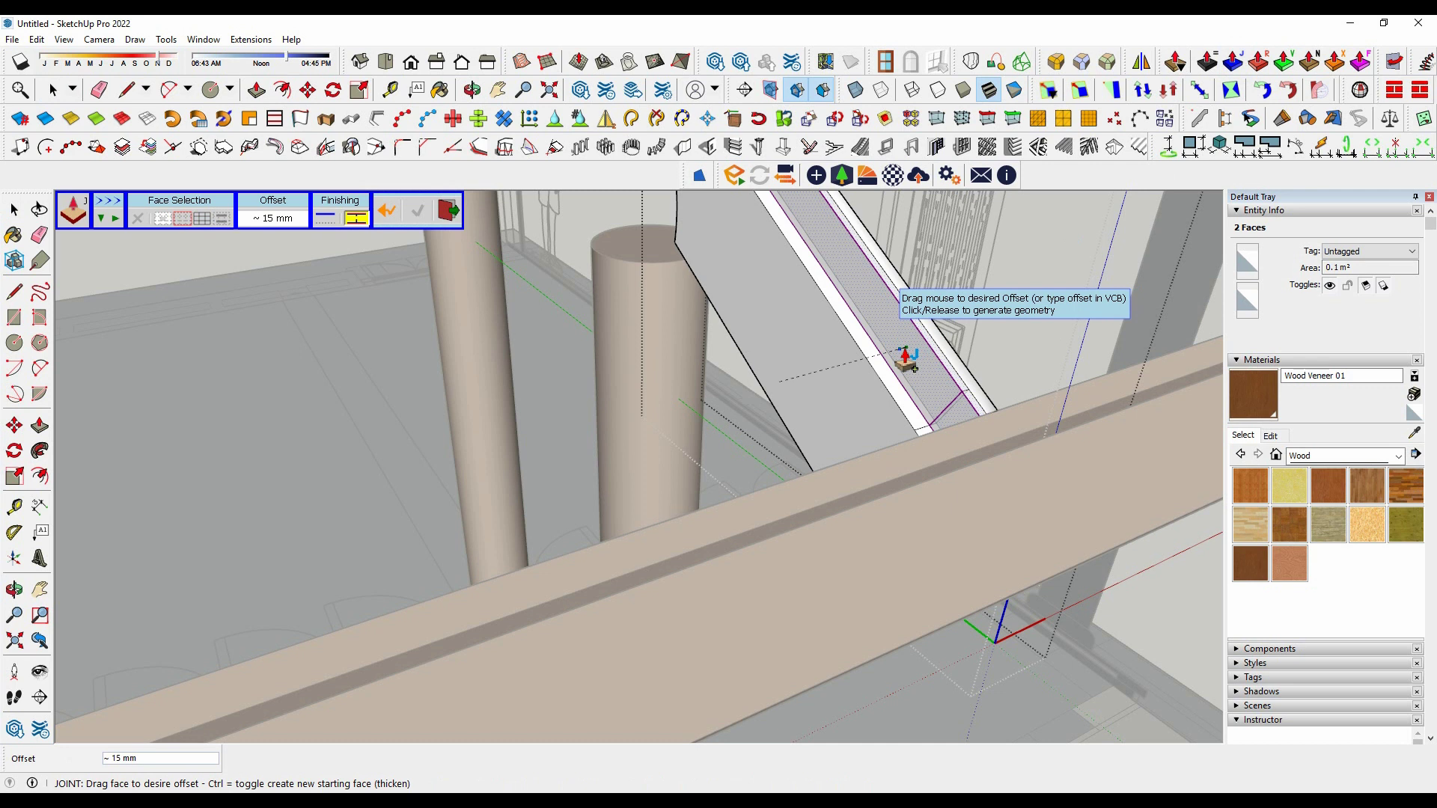
pyautogui.press('space')
pyautogui.moveTo(898, 363)
pyautogui.mouseDown(button='middle')
pyautogui.moveTo(972, 452)
pyautogui.moveTo(779, 375)
pyautogui.moveTo(1101, 442)
pyautogui.moveTo(756, 417)
pyautogui.moveTo(710, 395)
pyautogui.moveTo(702, 374)
pyautogui.moveTo(596, 440)
pyautogui.moveTo(212, 458)
pyautogui.mouseUp(button='middle')
pyautogui.rightClick(757, 417)
pyautogui.press('Escape')
pyautogui.rightClick(757, 417)
pyautogui.scroll(5, 689, 365)
pyautogui.click(670, 357)
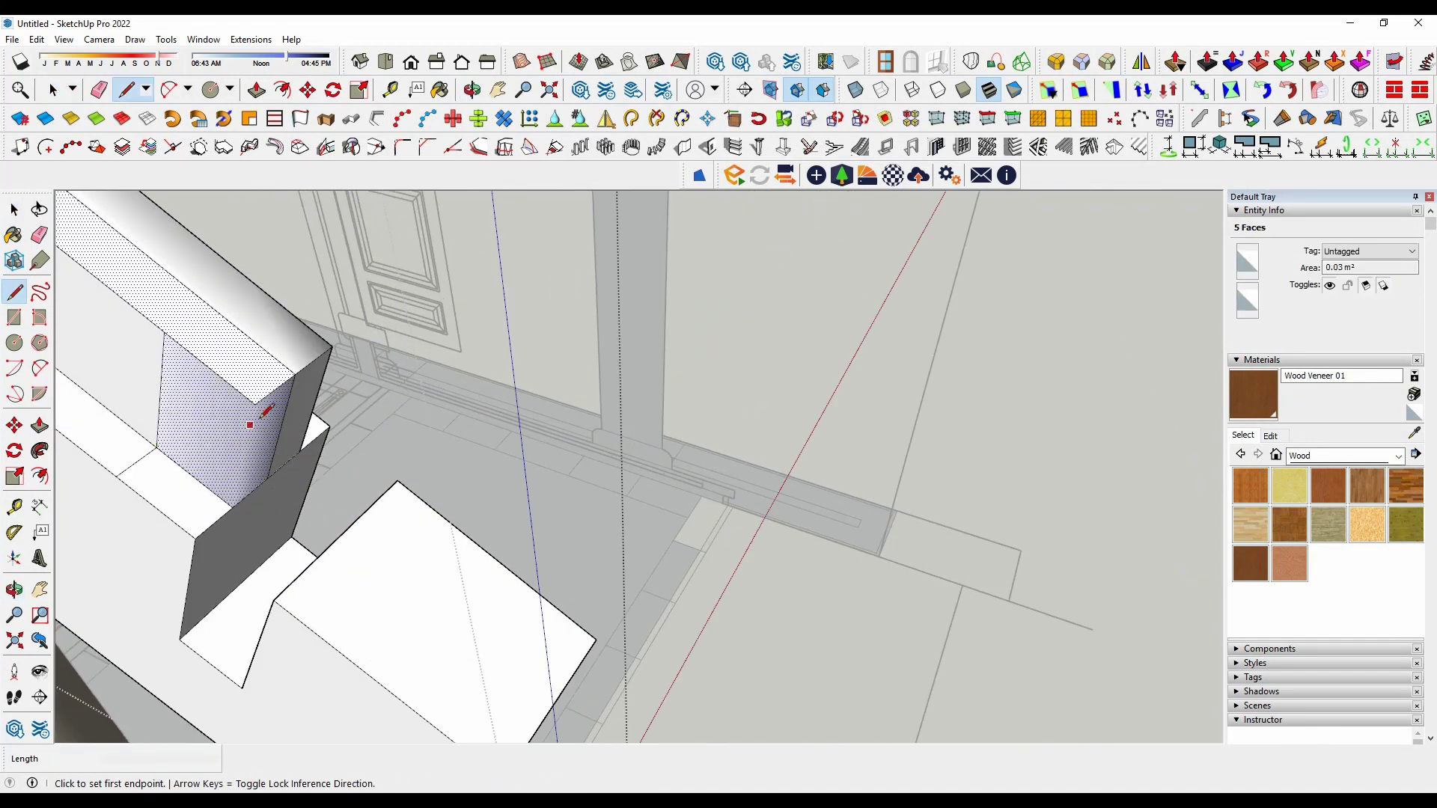
pyautogui.moveTo(233, 511)
pyautogui.mouseDown(button='middle')
pyautogui.moveTo(261, 482)
pyautogui.moveTo(374, 573)
pyautogui.mouseUp(button='middle')
pyautogui.scroll(-5, 381, 519)
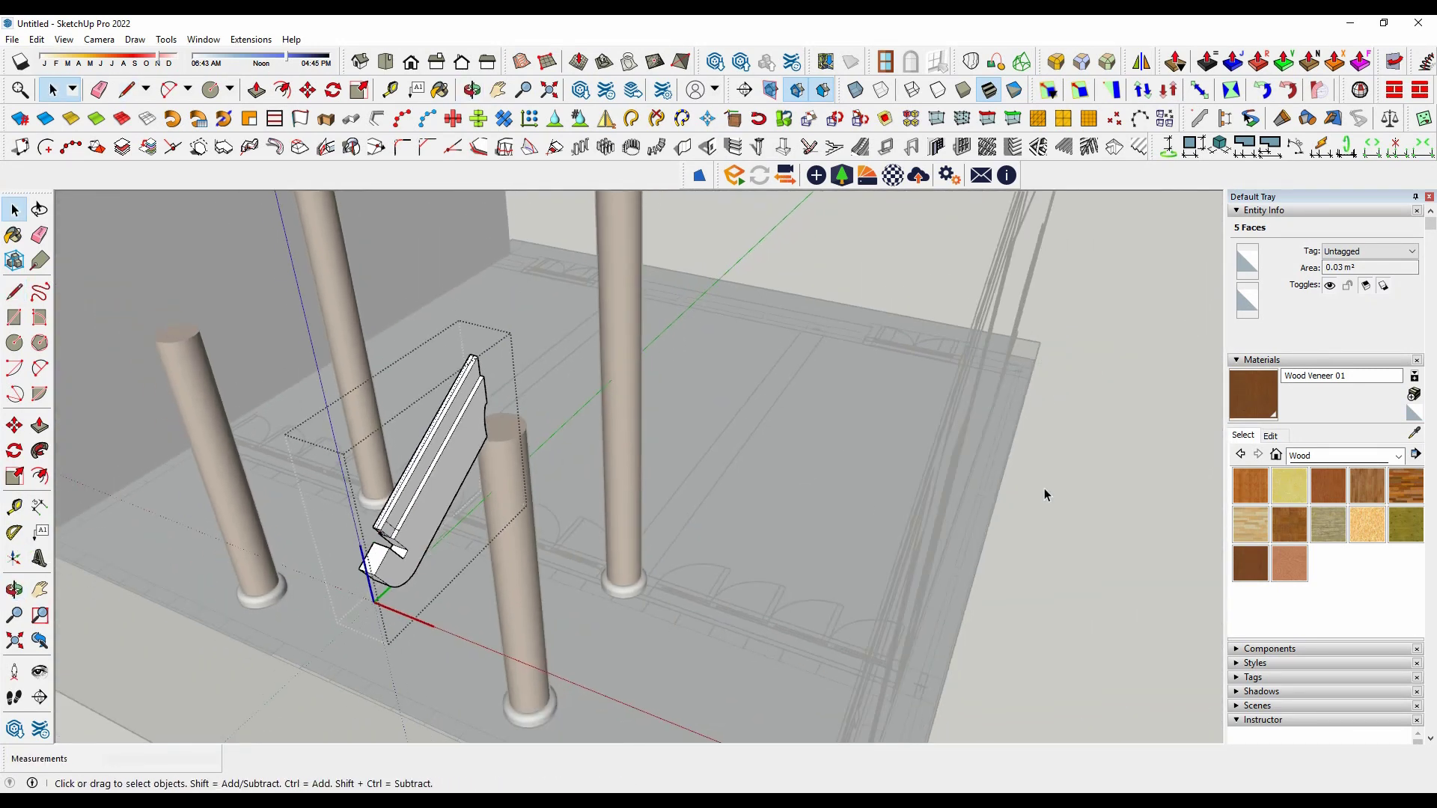
pyautogui.moveTo(382, 519); pyautogui.dragTo(844, 473, button='middle')
pyautogui.press('space')
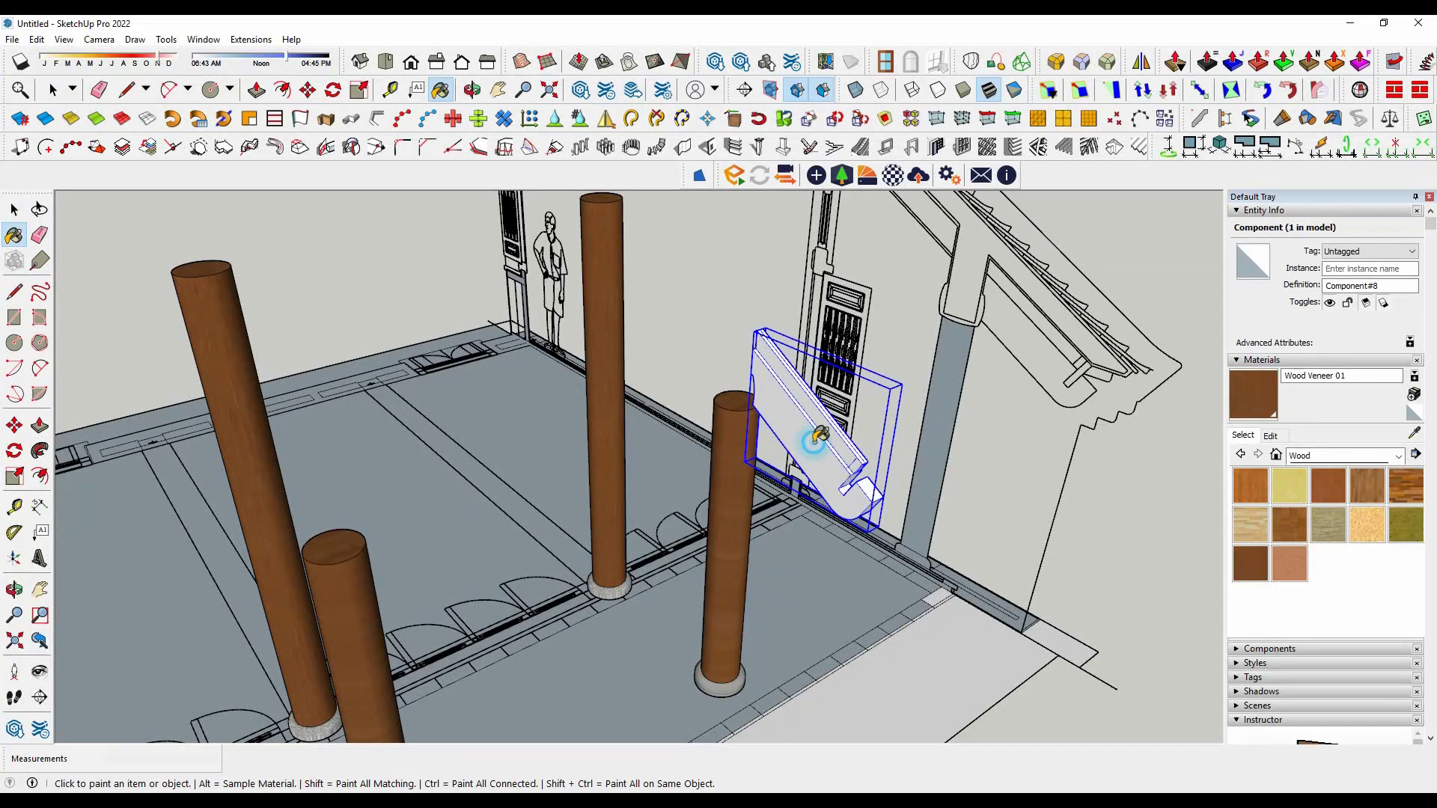
# Paint the angled bracket component with Wood Veneer 01 brown.
pyautogui.click(818, 437)
pyautogui.press('space')
pyautogui.scroll(-3, 849, 527)
pyautogui.scroll(5, 848, 527)
pyautogui.moveTo(849, 527); pyautogui.dragTo(821, 610, button='middle')
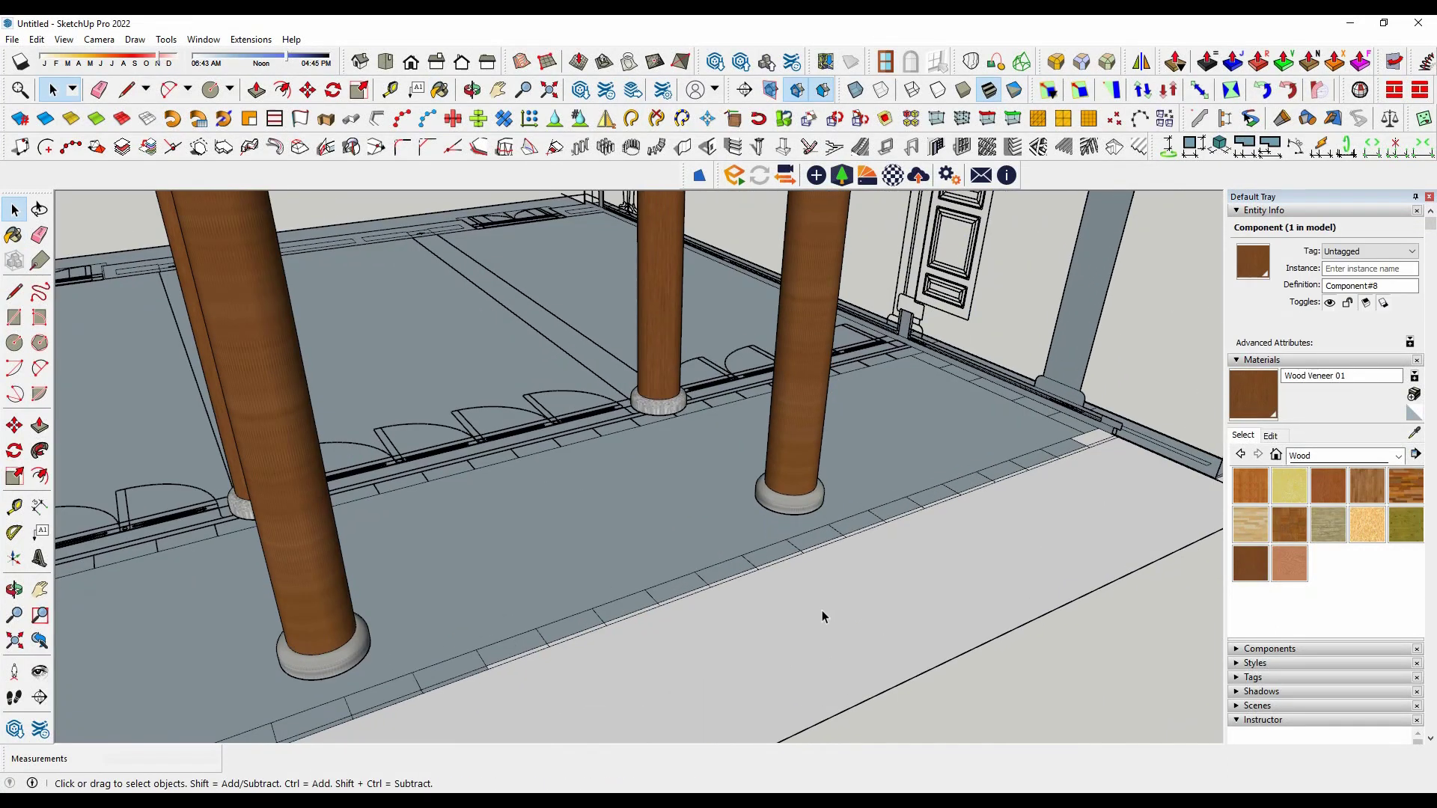
# Copy the bracket 2100 mm along to the next column.
pyautogui.press('m')
pyautogui.press('ctrl')
pyautogui.click(843, 535)
pyautogui.click(349, 716)
pyautogui.scroll(-5, 349, 717)
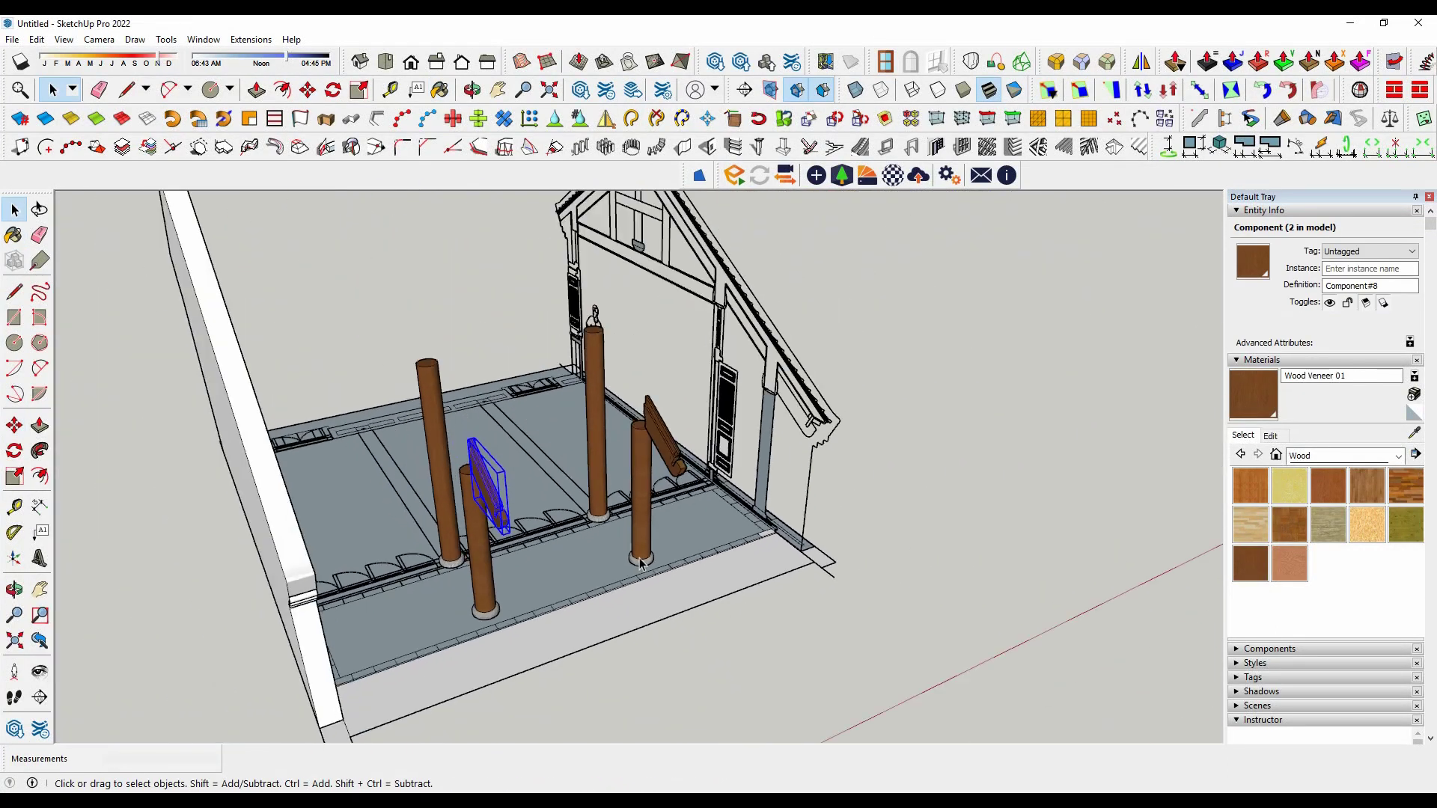
pyautogui.moveTo(349, 716); pyautogui.dragTo(582, 323, button='middle')
pyautogui.press('space')
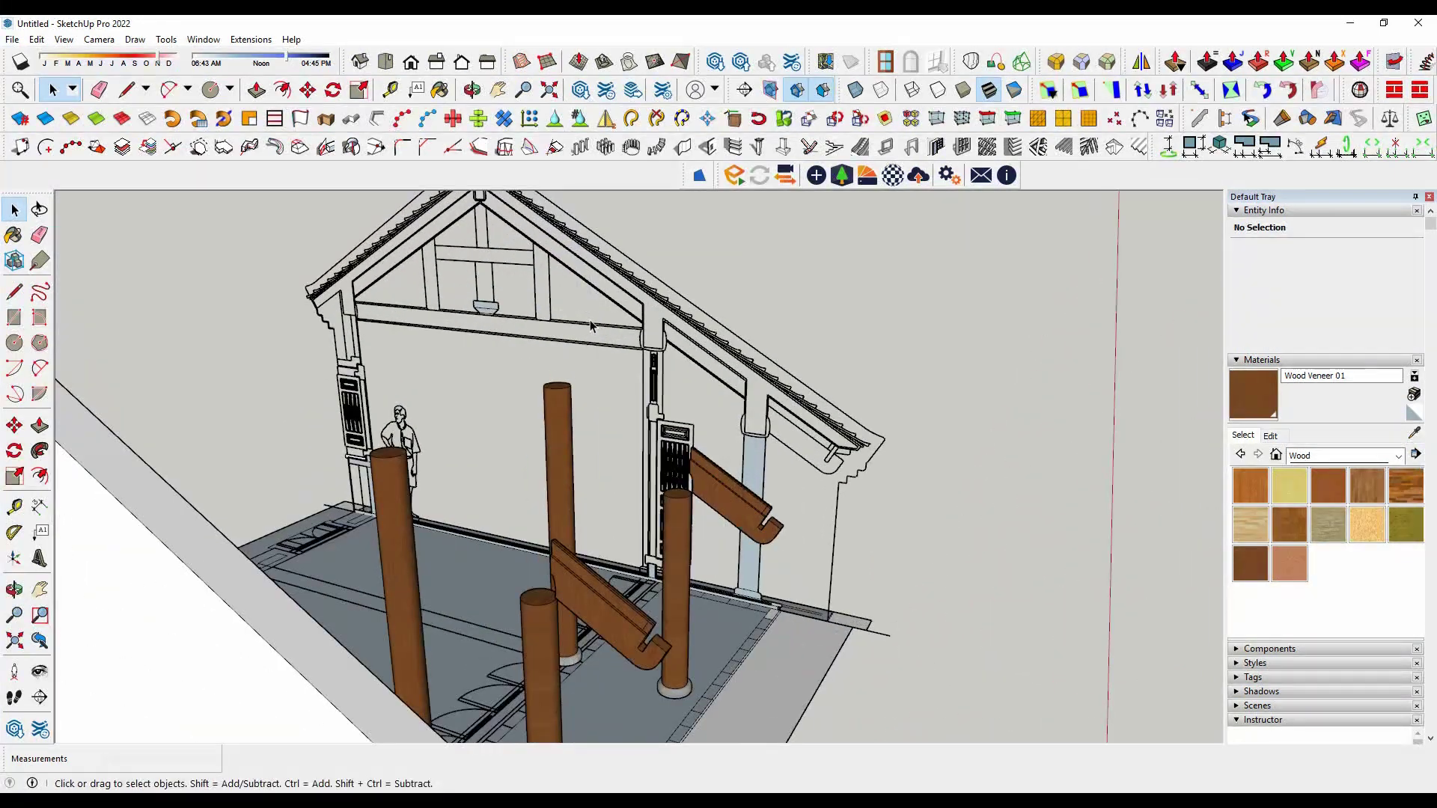
# Check a component and orbit to a side-on view of the building.
pyautogui.scroll(5, 631, 408)
pyautogui.scroll(3, 724, 432)
pyautogui.click(712, 443)
pyautogui.scroll(-3, 696, 389)
pyautogui.scroll(-2, 696, 389)
pyautogui.scroll(6, 672, 345)
pyautogui.scroll(-5, 671, 345)
pyautogui.scroll(-5, 712, 427)
pyautogui.scroll(-2, 953, 455)
pyautogui.moveTo(953, 456); pyautogui.dragTo(741, 522, button='middle')
pyautogui.scroll(2, 741, 522)
# Show hidden geometry, select everything, and orbit to a perspective view.
pyautogui.click(64, 39)
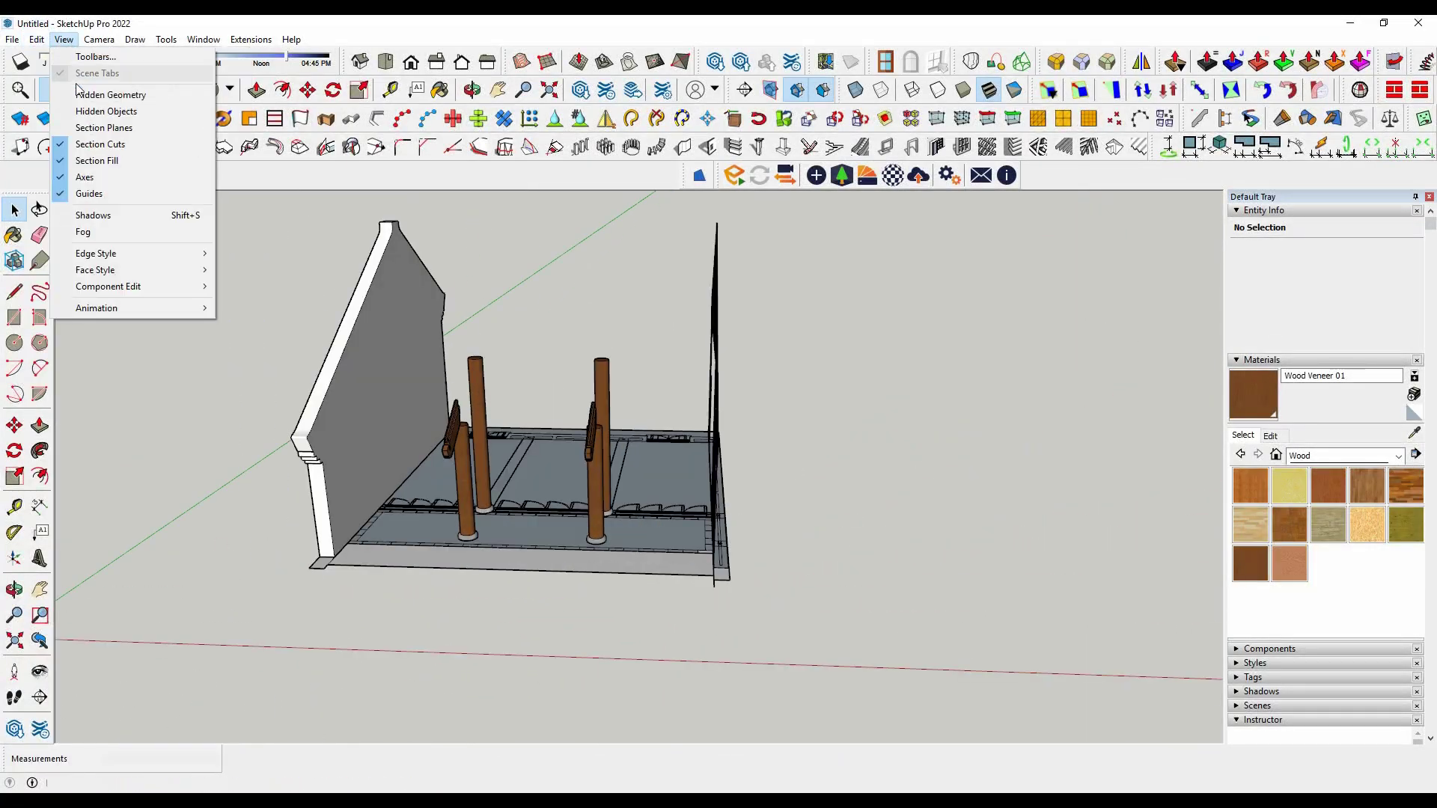
pyautogui.click(83, 94)
pyautogui.hotkey('ctrl', 'a')
pyautogui.rightClick(621, 450)
pyautogui.scroll(-3, 767, 420)
pyautogui.click(766, 420)
pyautogui.moveTo(766, 420)
pyautogui.mouseDown(button='middle')
pyautogui.moveTo(830, 411)
pyautogui.moveTo(704, 433)
pyautogui.moveTo(639, 496)
pyautogui.moveTo(545, 636)
pyautogui.moveTo(860, 594)
pyautogui.moveTo(885, 545)
pyautogui.mouseUp(button='middle')
# Clear the wall selection and orbit past the pillars to the floor's front edge.
pyautogui.press('space')
pyautogui.scroll(5, 397, 575)
pyautogui.moveTo(398, 574); pyautogui.dragTo(405, 452, button='middle')
pyautogui.scroll(3, 405, 452)
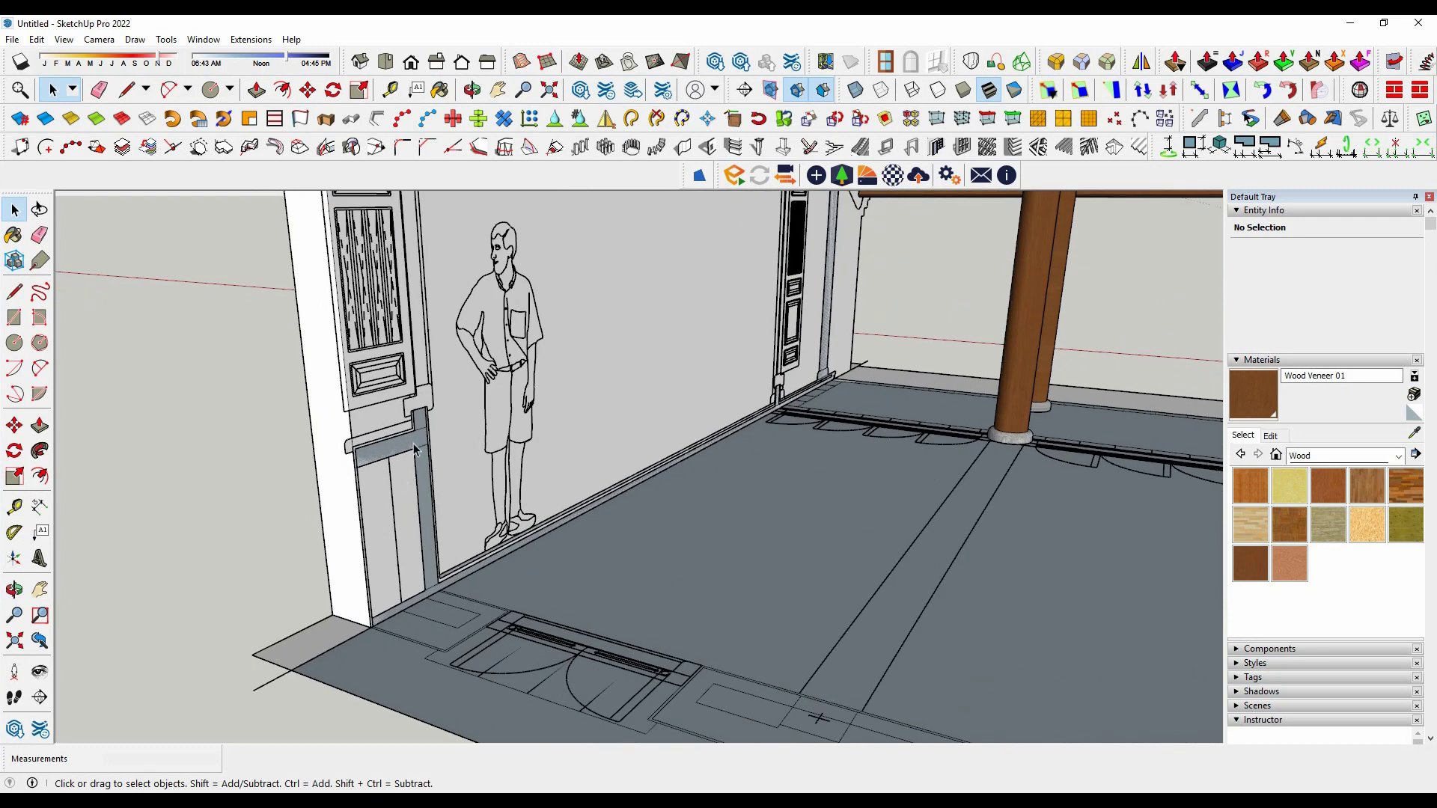
pyautogui.scroll(3, 405, 453)
pyautogui.click(96, 461)
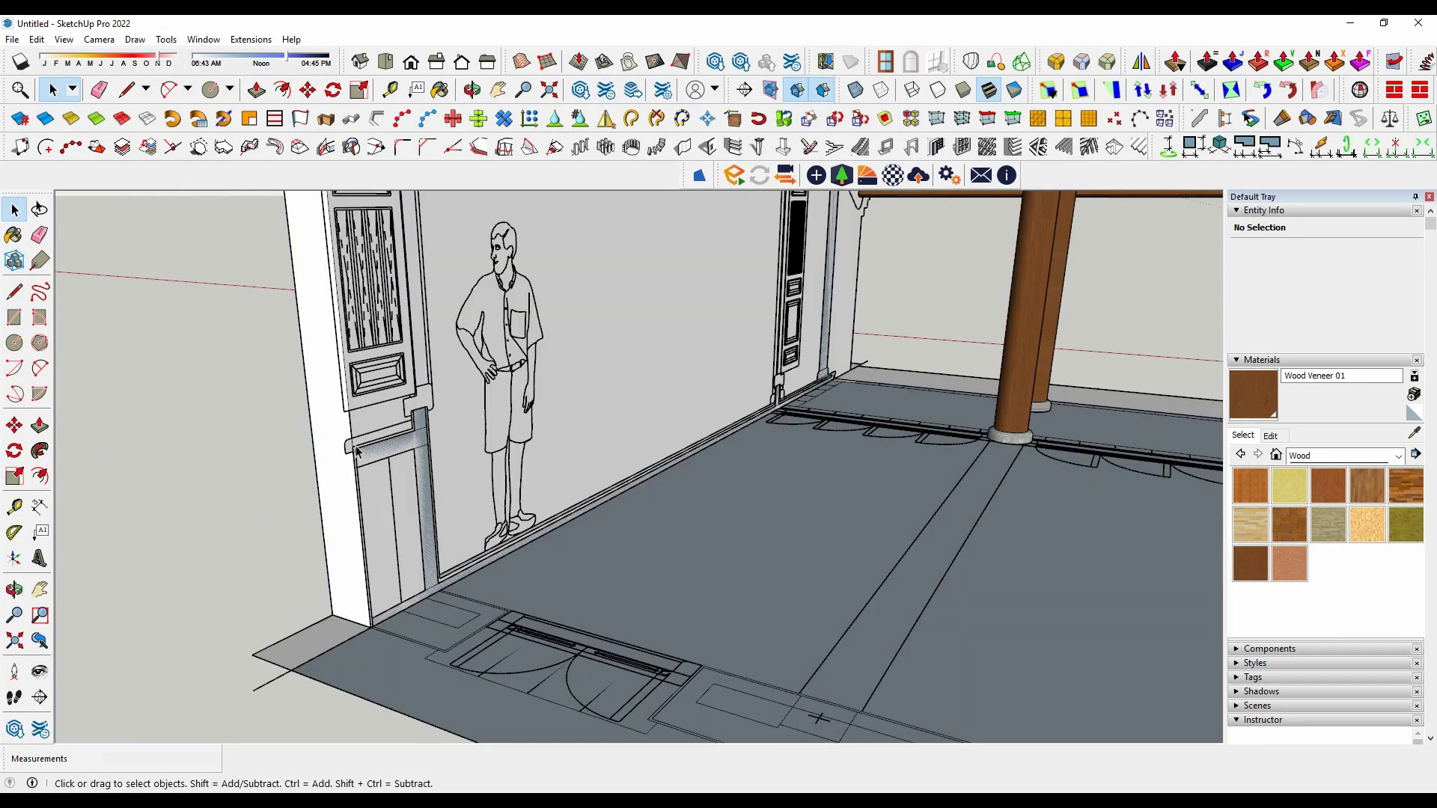
pyautogui.scroll(-3, 365, 439)
pyautogui.scroll(-3, 230, 546)
pyautogui.moveTo(150, 546); pyautogui.dragTo(692, 634, button='middle')
pyautogui.scroll(3, 420, 568)
pyautogui.moveTo(419, 568); pyautogui.dragTo(658, 541, button='middle')
pyautogui.scroll(2, 332, 461)
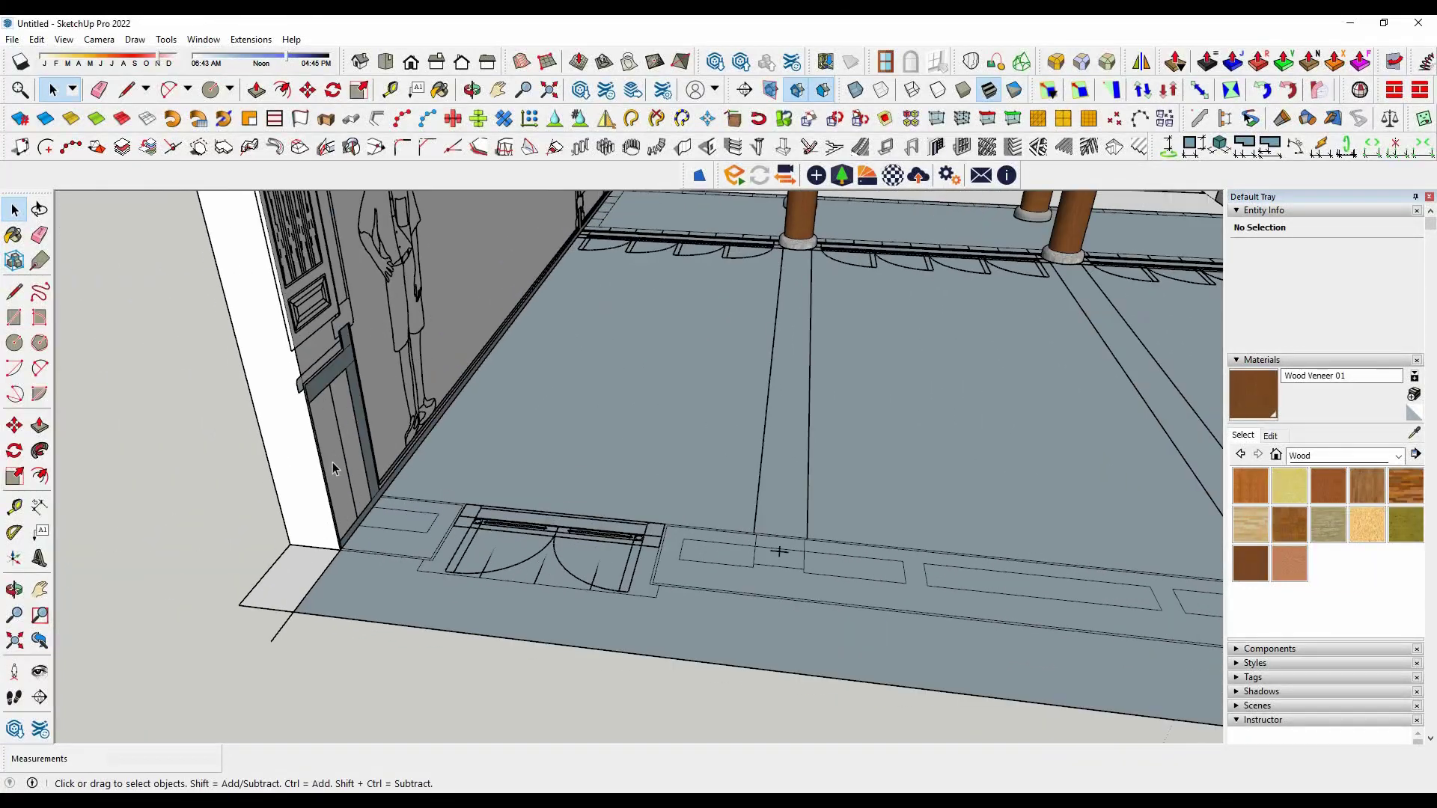
pyautogui.scroll(-3, 333, 461)
pyautogui.moveTo(333, 461); pyautogui.dragTo(614, 472, button='middle')
pyautogui.scroll(3, 452, 544)
# Open the floor group and select its front border faces and long border strip.
pyautogui.click(449, 552)
pyautogui.scroll(2, 449, 551)
pyautogui.doubleClick(450, 554)
pyautogui.scroll(2, 448, 555)
pyautogui.click(448, 555)
pyautogui.scroll(-2, 443, 537)
pyautogui.keyDown('shift'); pyautogui.click(722, 600); pyautogui.keyUp('shift')
pyautogui.scroll(-3, 722, 600)
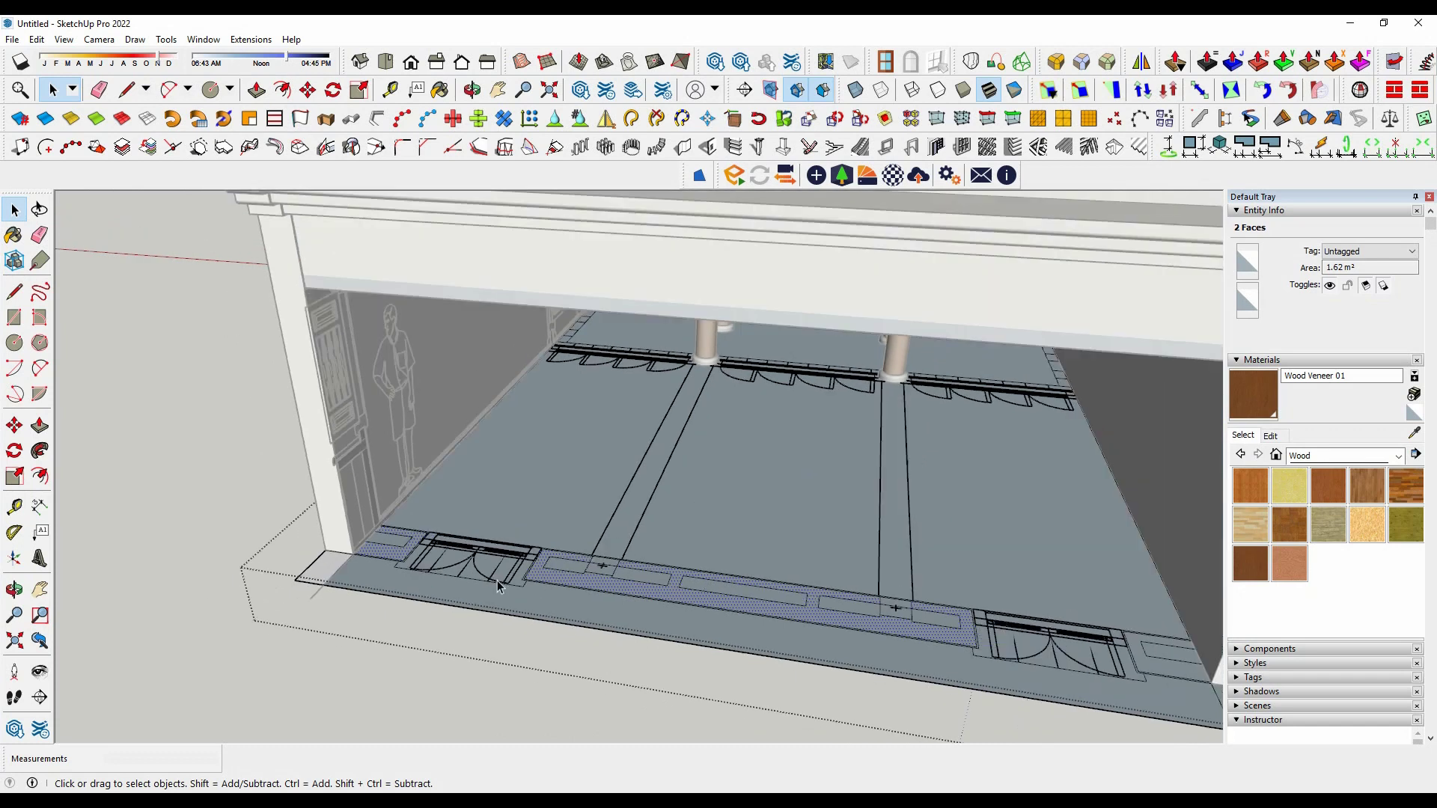
pyautogui.scroll(3, 1070, 666)
pyautogui.keyDown('shift'); pyautogui.click(1063, 658); pyautogui.keyUp('shift')
pyautogui.scroll(-3, 630, 644)
pyautogui.moveTo(631, 643); pyautogui.dragTo(938, 567, button='middle')
pyautogui.scroll(2, 937, 567)
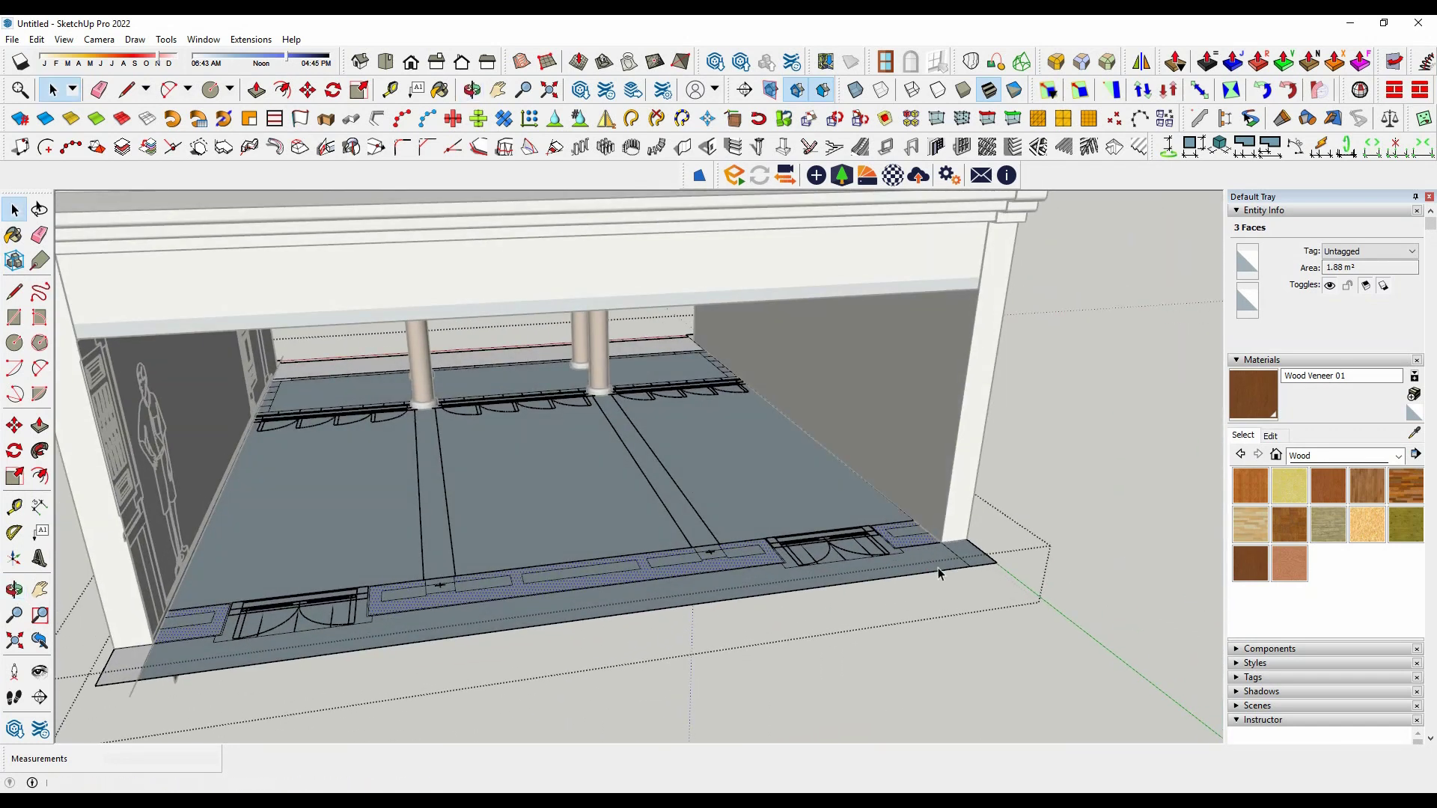
pyautogui.moveTo(1042, 568); pyautogui.dragTo(1120, 520, button='middle')
# Paste in place and turn the border faces into Component#9, opened for editing.
pyautogui.click(37, 39)
pyautogui.click(99, 144)
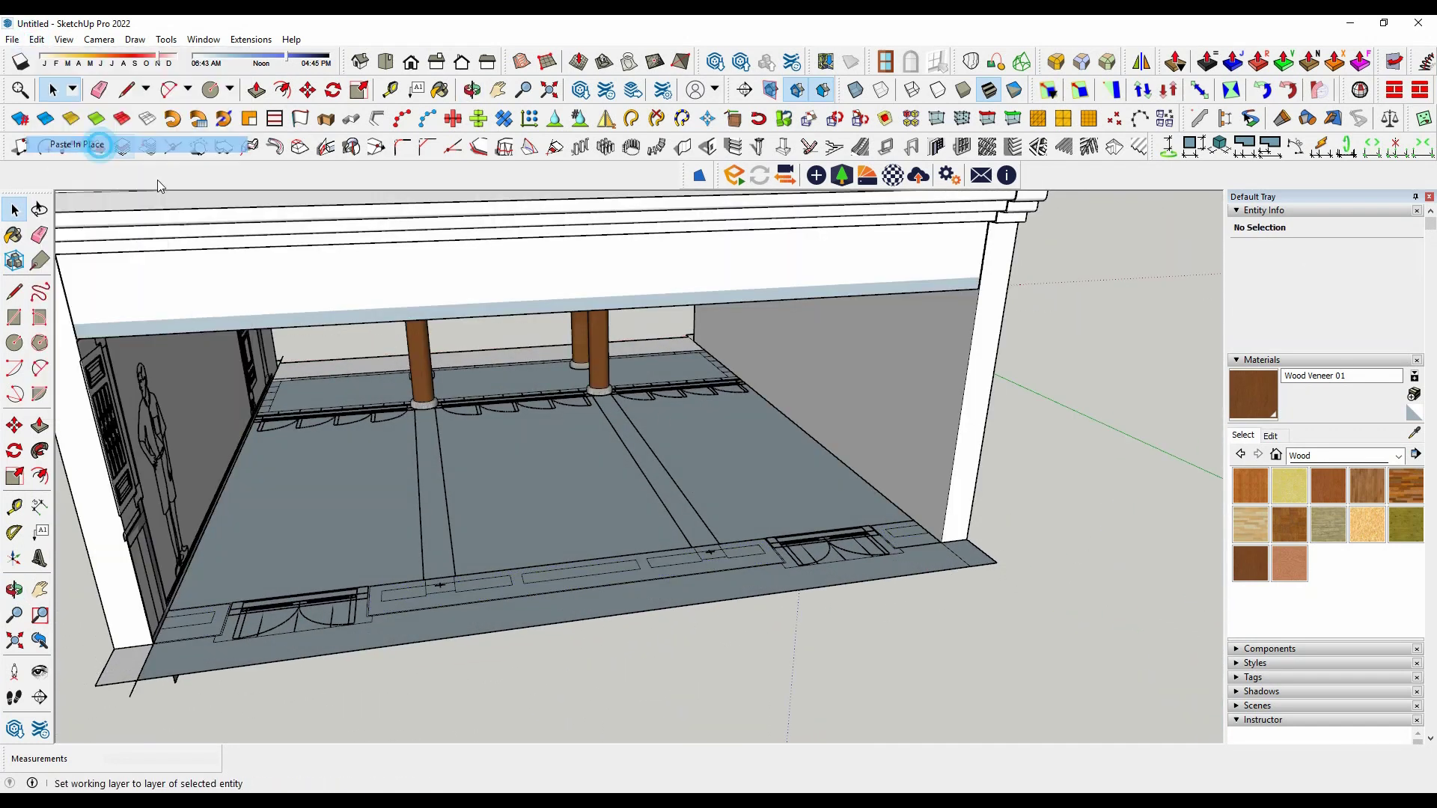
pyautogui.rightClick(912, 544)
pyautogui.click(985, 371)
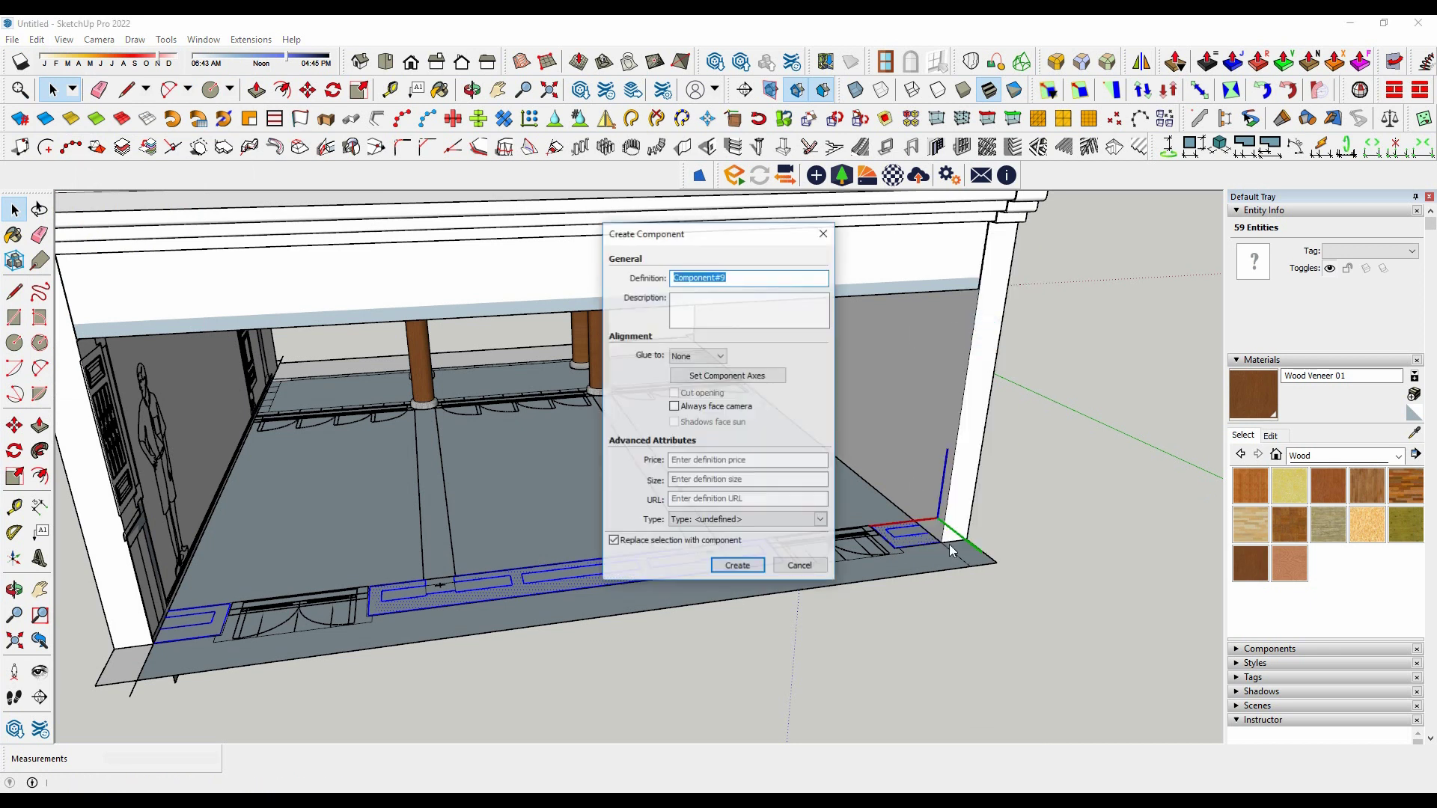
pyautogui.click(727, 567)
pyautogui.doubleClick(631, 579)
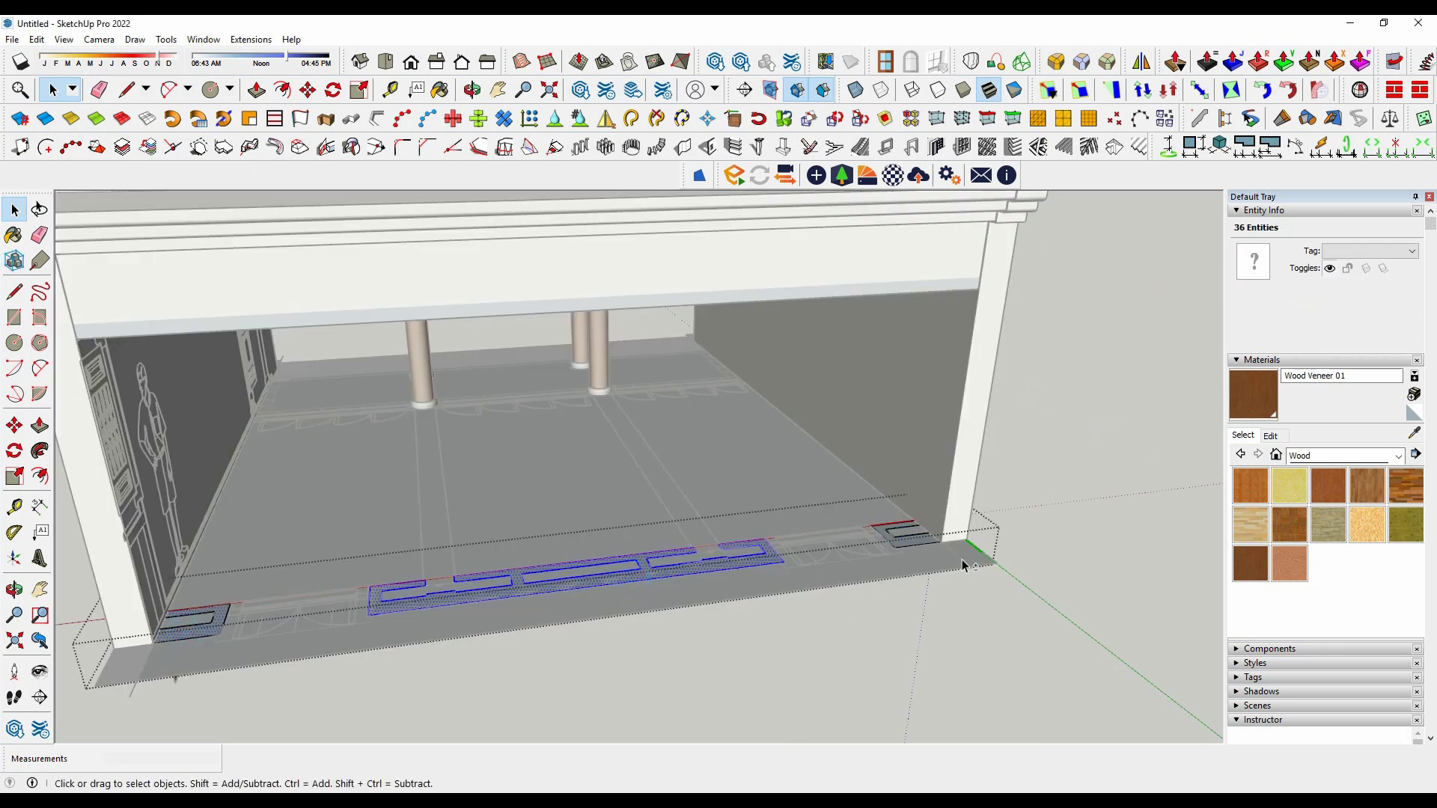
# Push/pull the border strips into tall blocks about 2640 mm deep.
pyautogui.moveTo(944, 529); pyautogui.dragTo(982, 298)
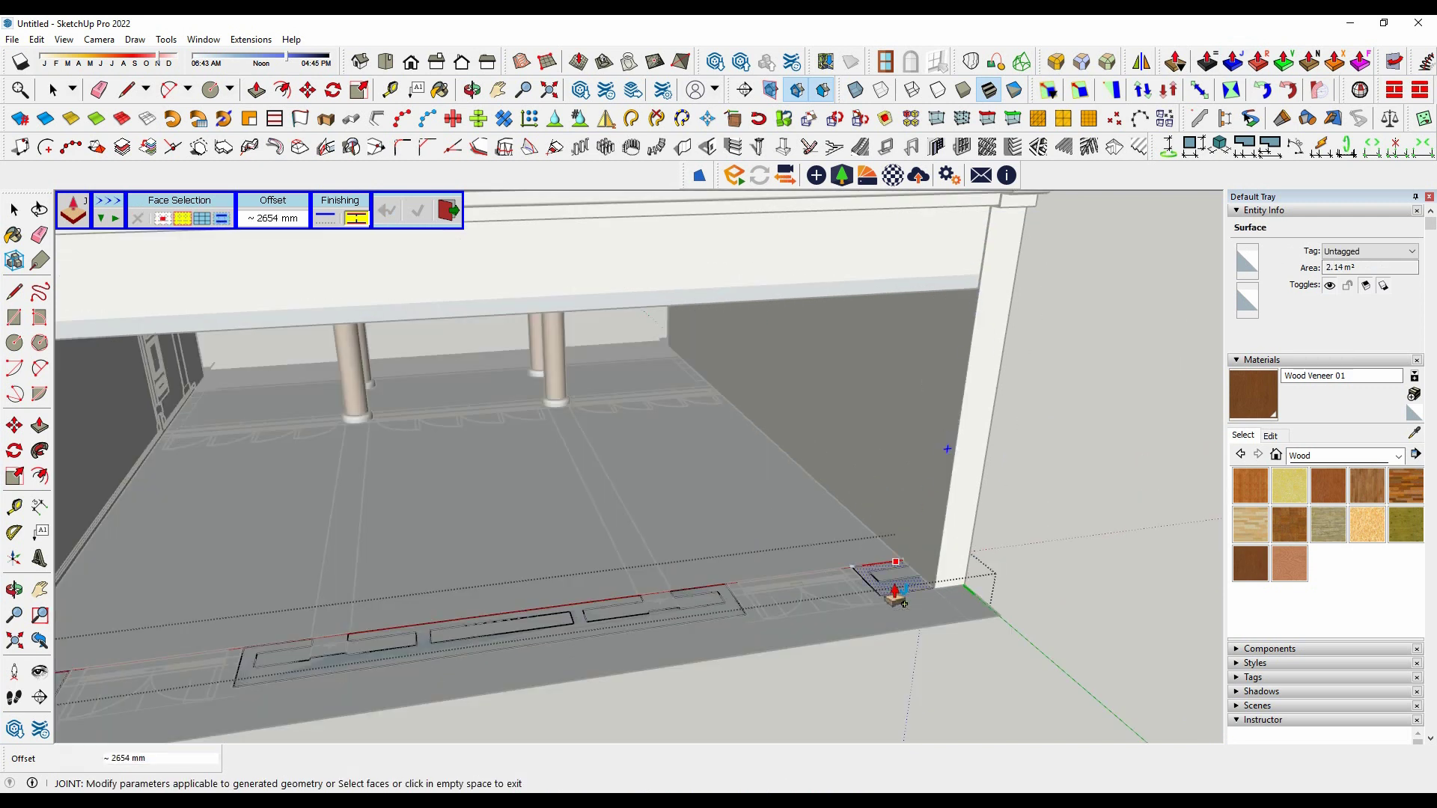
pyautogui.moveTo(896, 574); pyautogui.dragTo(975, 305)
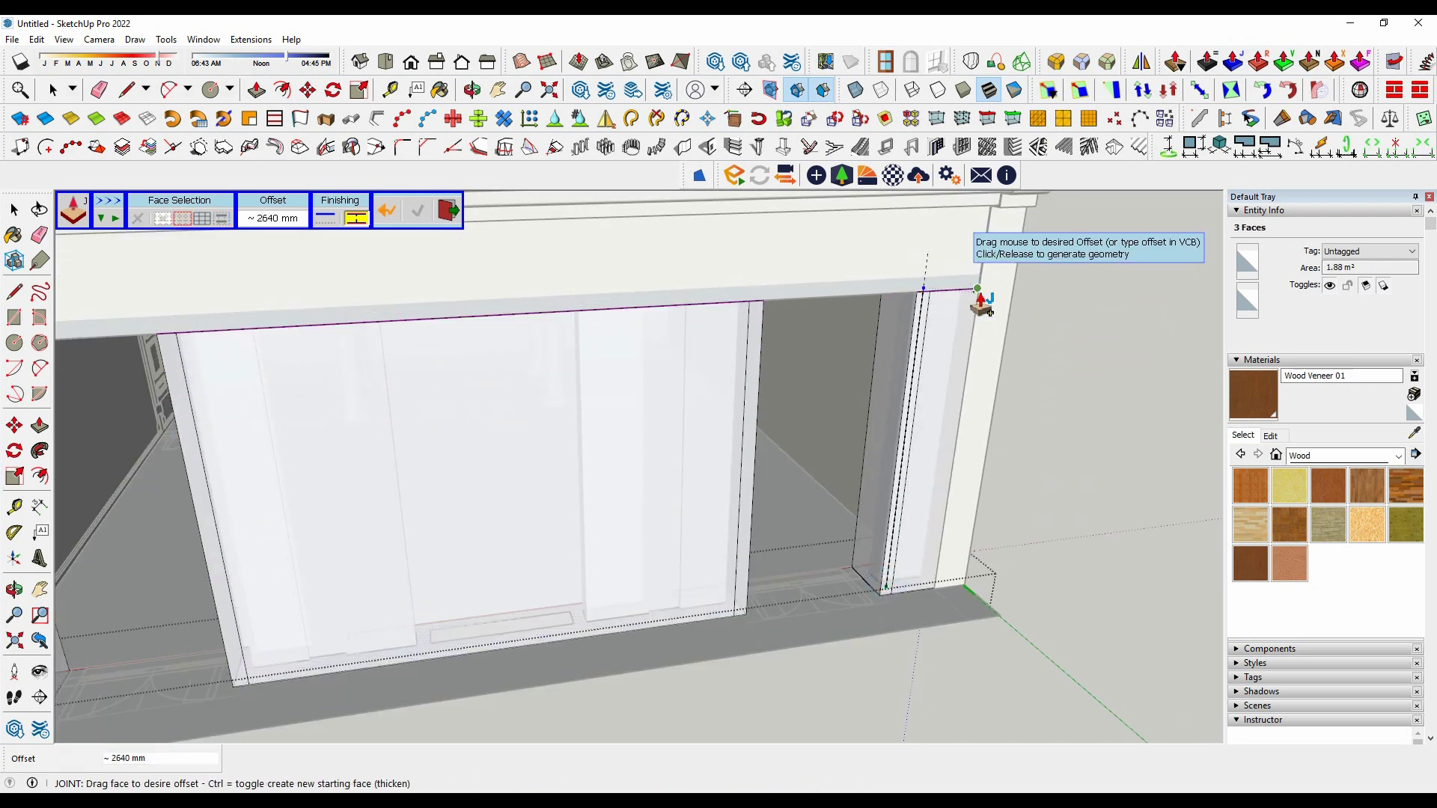
pyautogui.click(982, 303)
pyautogui.scroll(-5, 996, 498)
pyautogui.moveTo(828, 498); pyautogui.dragTo(755, 289, button='middle')
# Inspect the beam and column up close, then orbit out to the whole building.
pyautogui.scroll(10, 995, 290)
pyautogui.moveTo(996, 290)
pyautogui.mouseDown(button='middle')
pyautogui.moveTo(603, 359)
pyautogui.moveTo(825, 301)
pyautogui.mouseUp(button='middle')
pyautogui.scroll(3, 603, 360)
pyautogui.scroll(3, 681, 411)
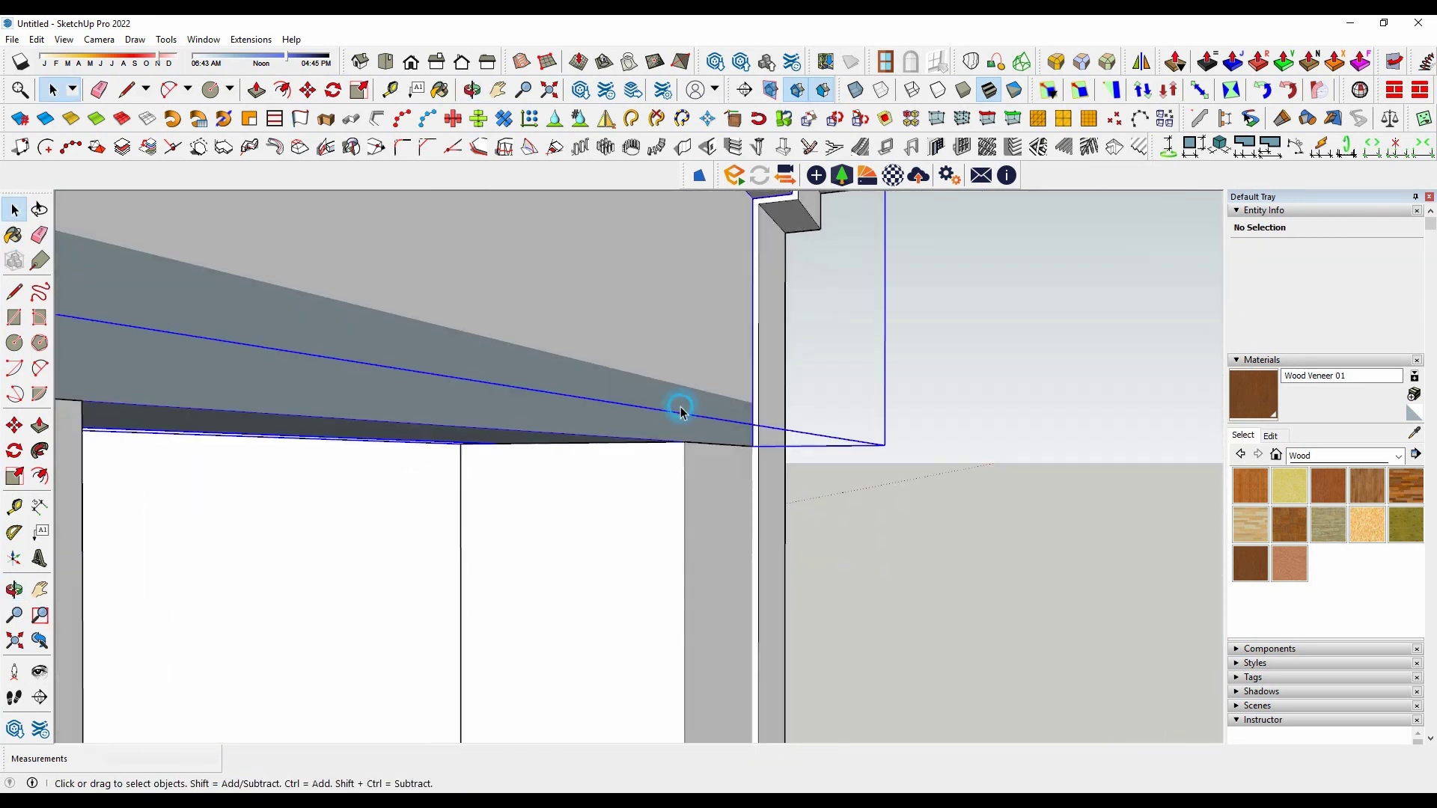
pyautogui.tripleClick(681, 411)
pyautogui.click(1010, 457)
pyautogui.scroll(-3, 998, 456)
pyautogui.moveTo(999, 456)
pyautogui.mouseDown(button='middle')
pyautogui.moveTo(331, 443)
pyautogui.moveTo(395, 643)
pyautogui.moveTo(571, 642)
pyautogui.moveTo(504, 571)
pyautogui.moveTo(228, 533)
pyautogui.moveTo(719, 553)
pyautogui.moveTo(818, 504)
pyautogui.moveTo(995, 483)
pyautogui.moveTo(981, 378)
pyautogui.moveTo(879, 514)
pyautogui.mouseUp(button='middle')
pyautogui.scroll(1, 415, 621)
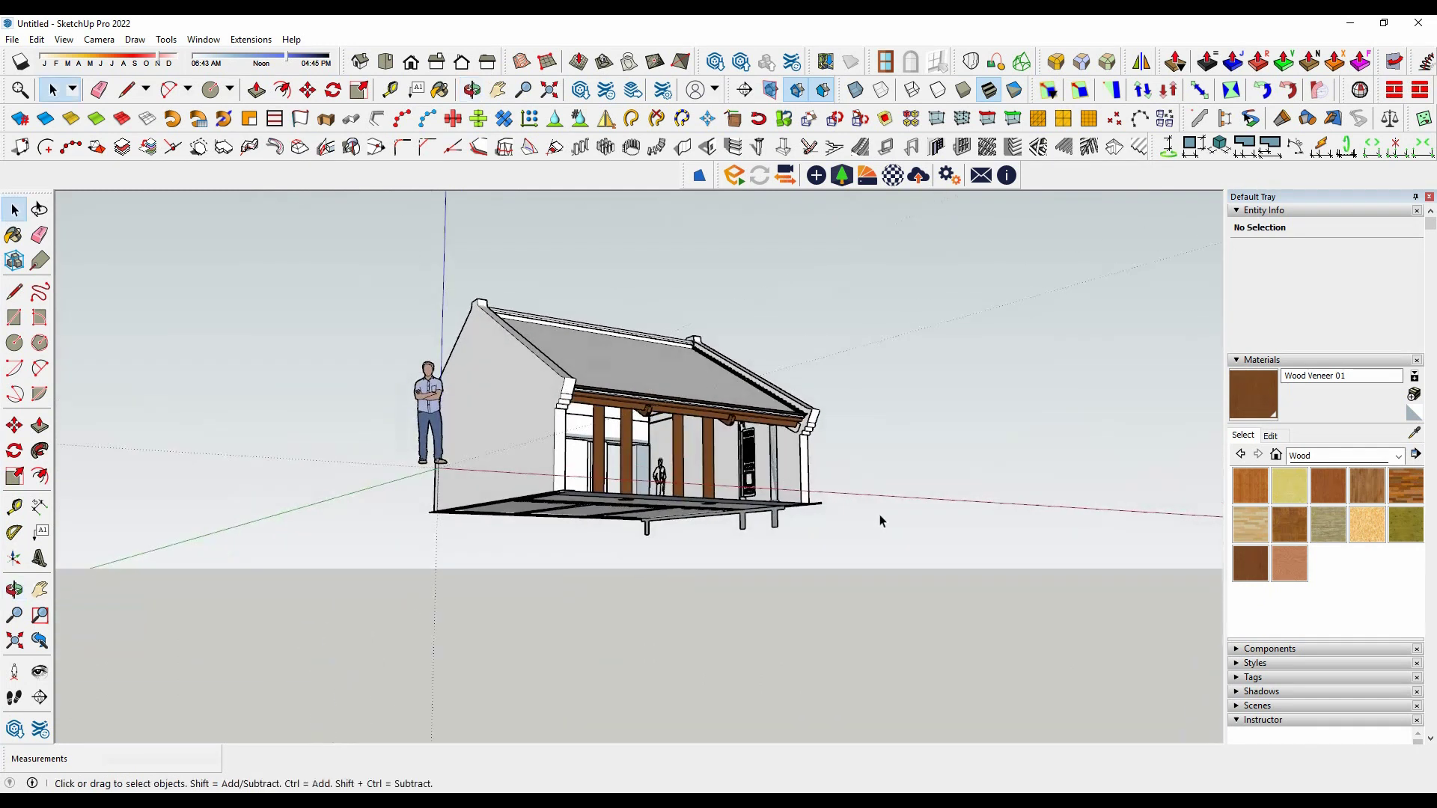
# Paste the porch supports in place and make them Component#10, opened for editing.
pyautogui.scroll(5, 879, 515)
pyautogui.scroll(3, 759, 511)
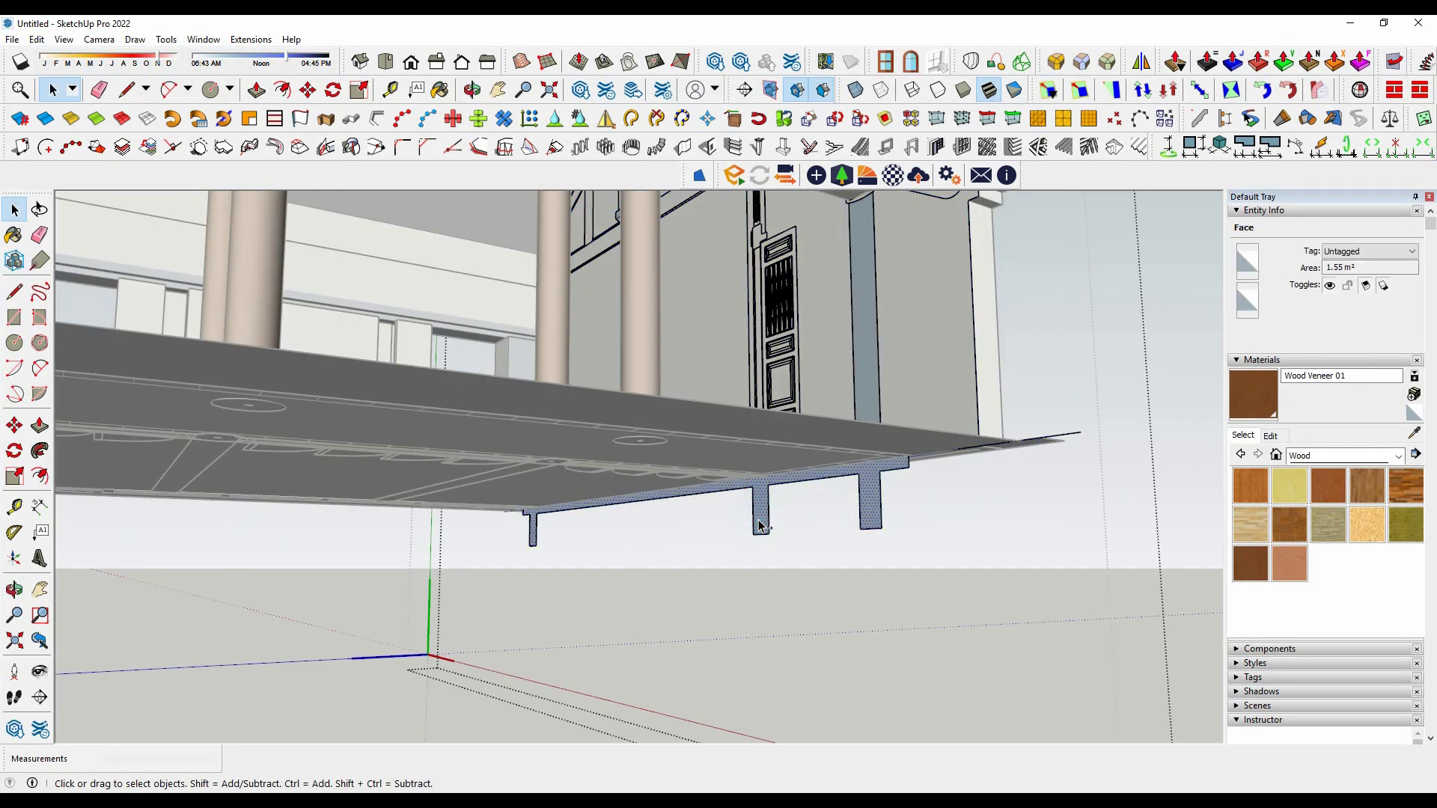
pyautogui.scroll(-5, 702, 533)
pyautogui.click(36, 42)
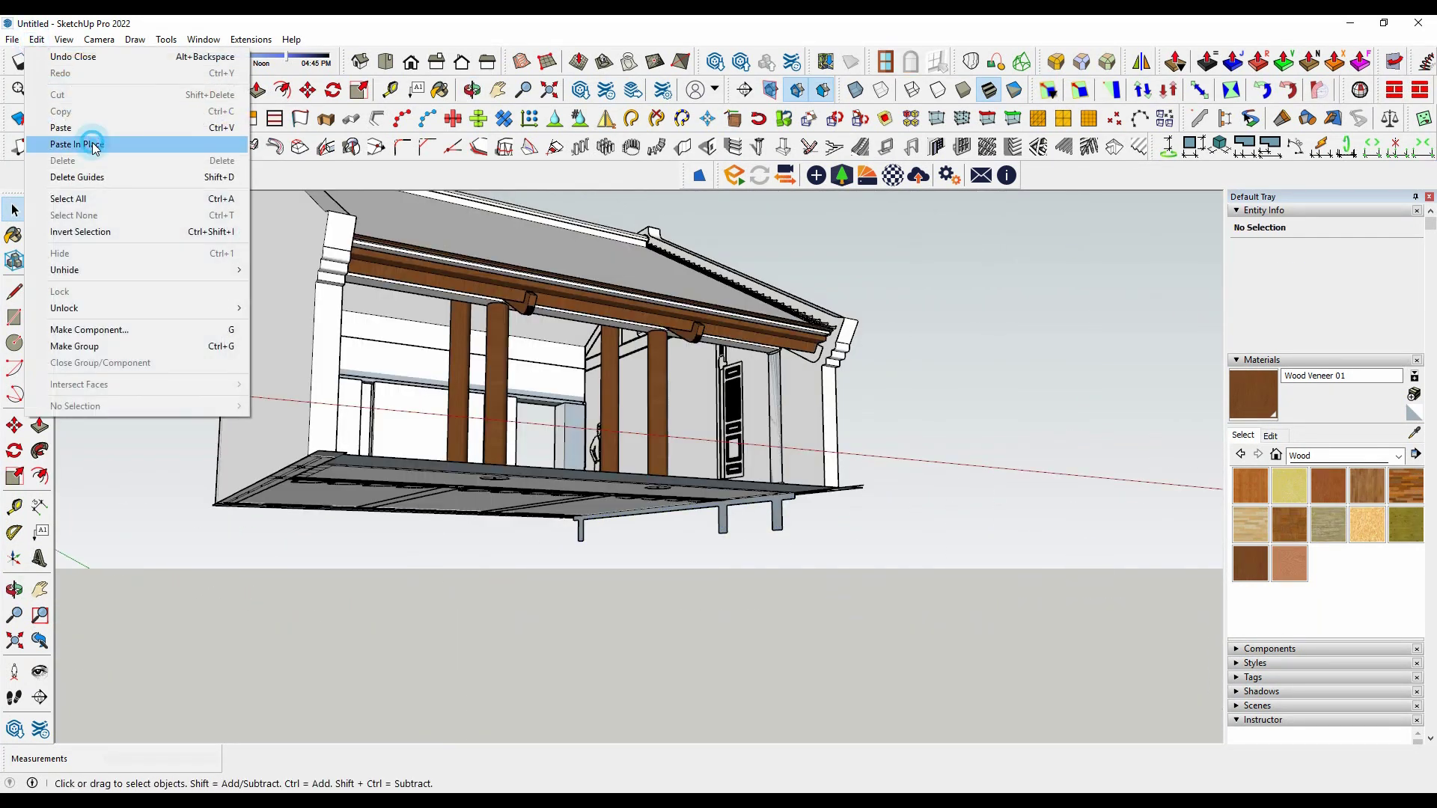
pyautogui.click(90, 141)
pyautogui.scroll(2, 792, 512)
pyautogui.click(846, 334)
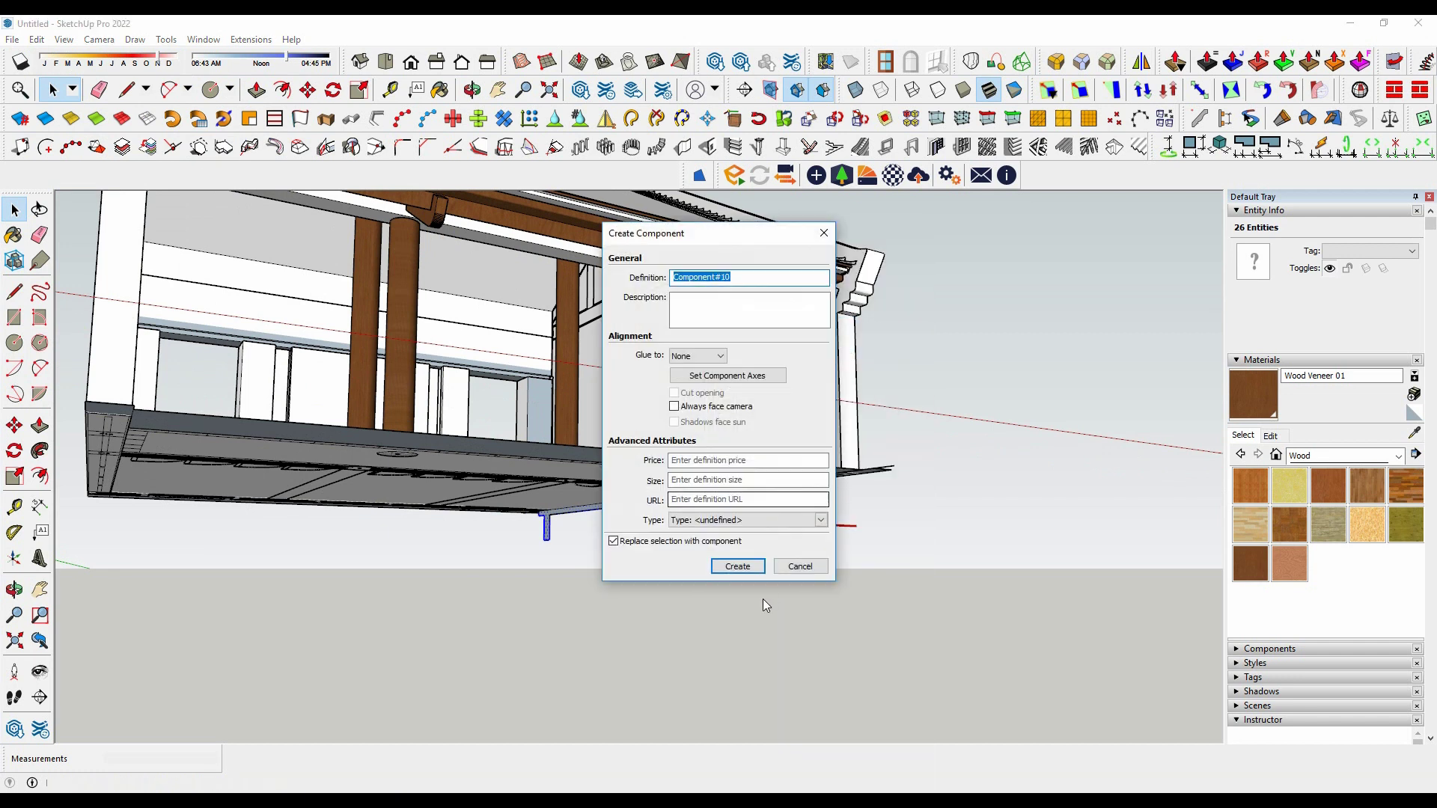
pyautogui.scroll(3, 773, 493)
pyautogui.doubleClick(784, 485)
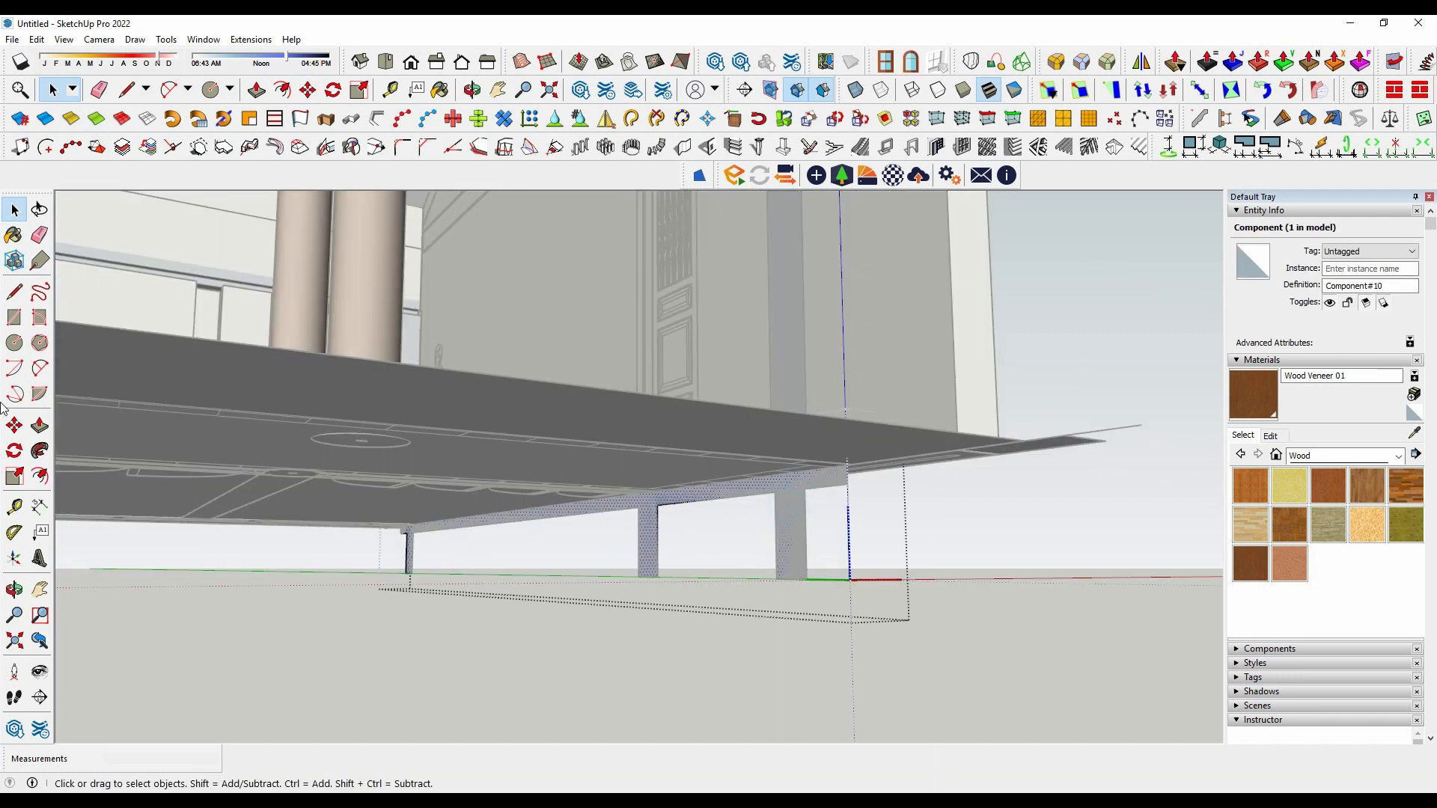
# Extend the white base platform under the porch to 7800 mm.
pyautogui.scroll(-5, 788, 502)
pyautogui.moveTo(394, 578); pyautogui.dragTo(337, 625, button='middle')
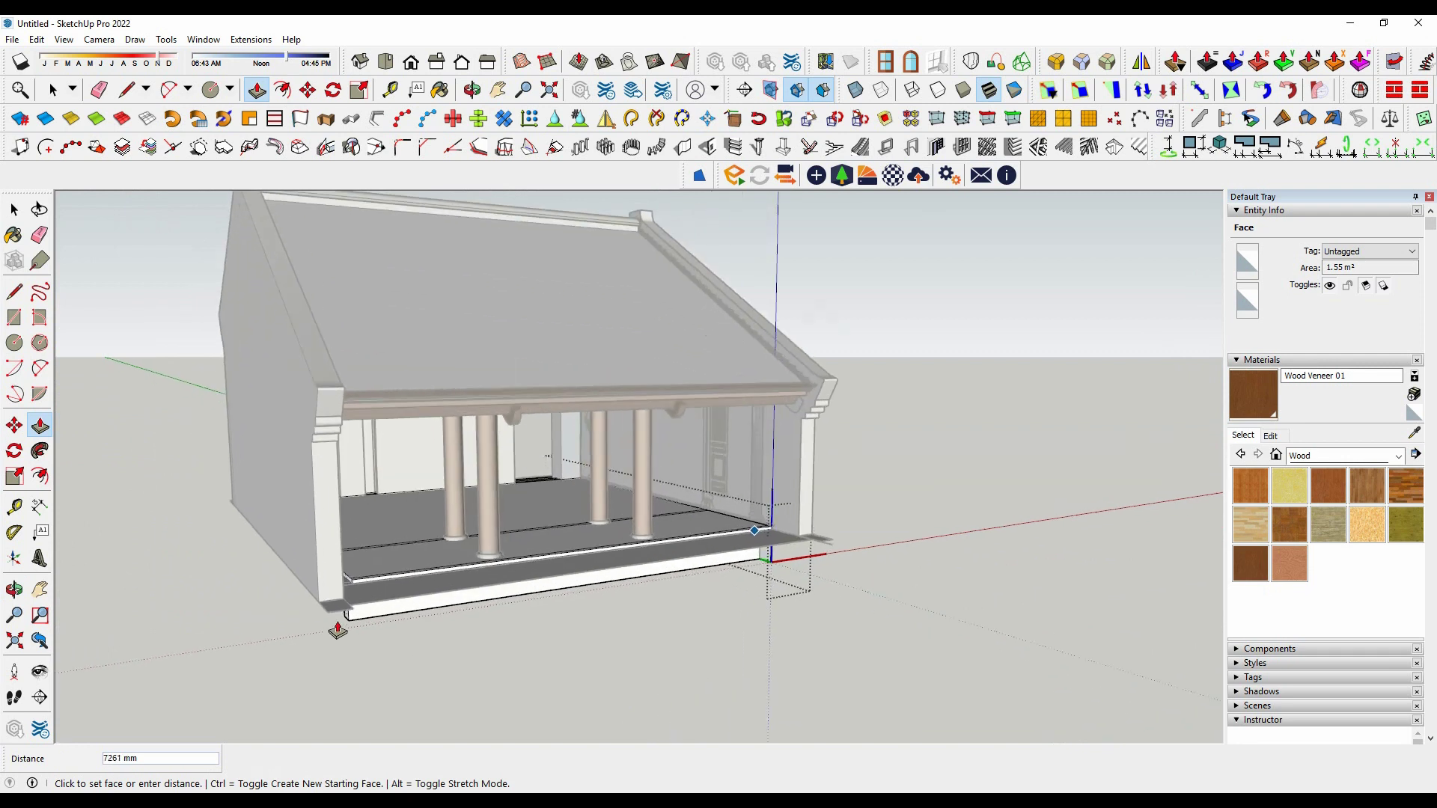
pyautogui.scroll(3, 423, 583)
pyautogui.moveTo(434, 539); pyautogui.dragTo(329, 587, button='middle')
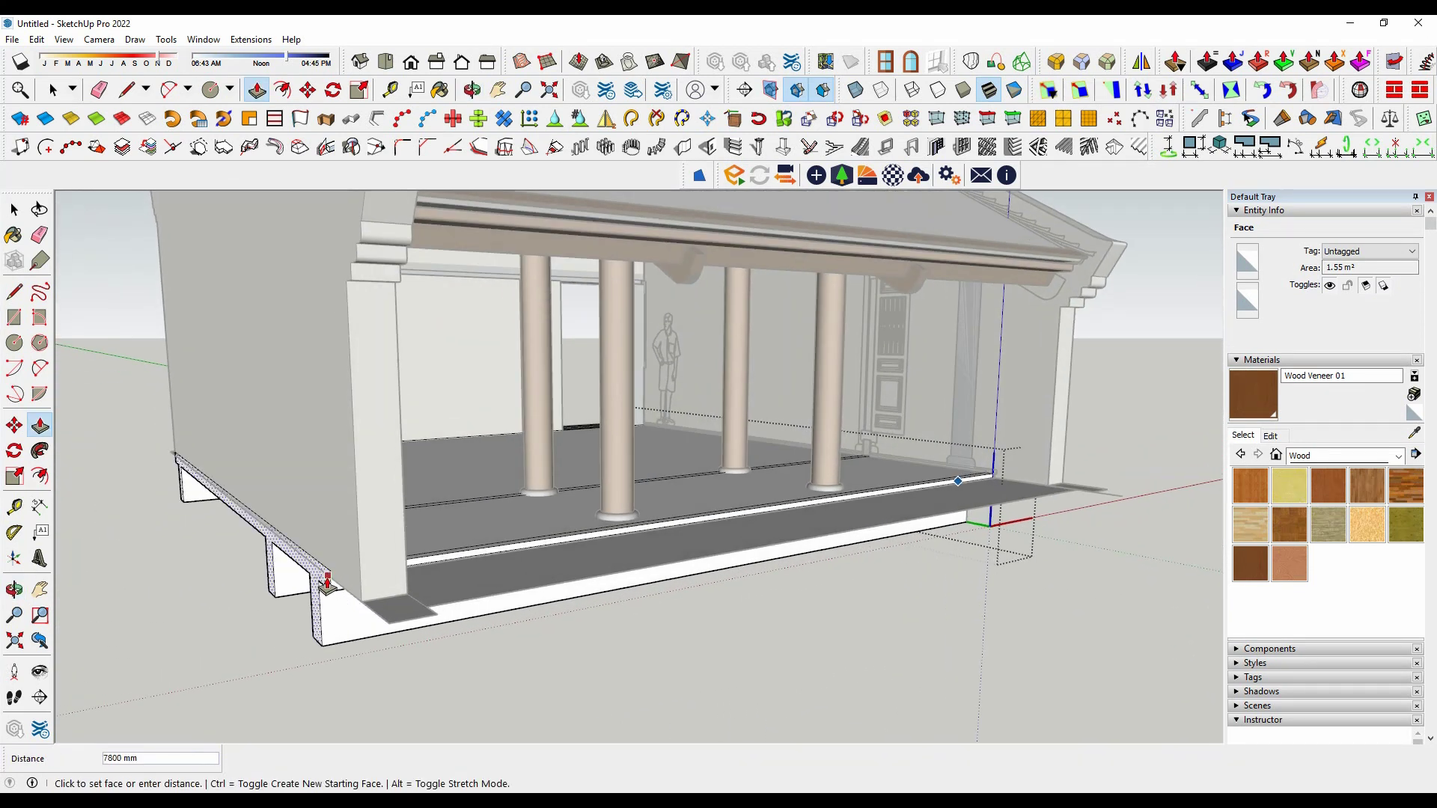
# Hide the floor group and orbit to a lower view of the porch.
pyautogui.press('space')
pyautogui.scroll(3, 786, 609)
pyautogui.rightClick(826, 582)
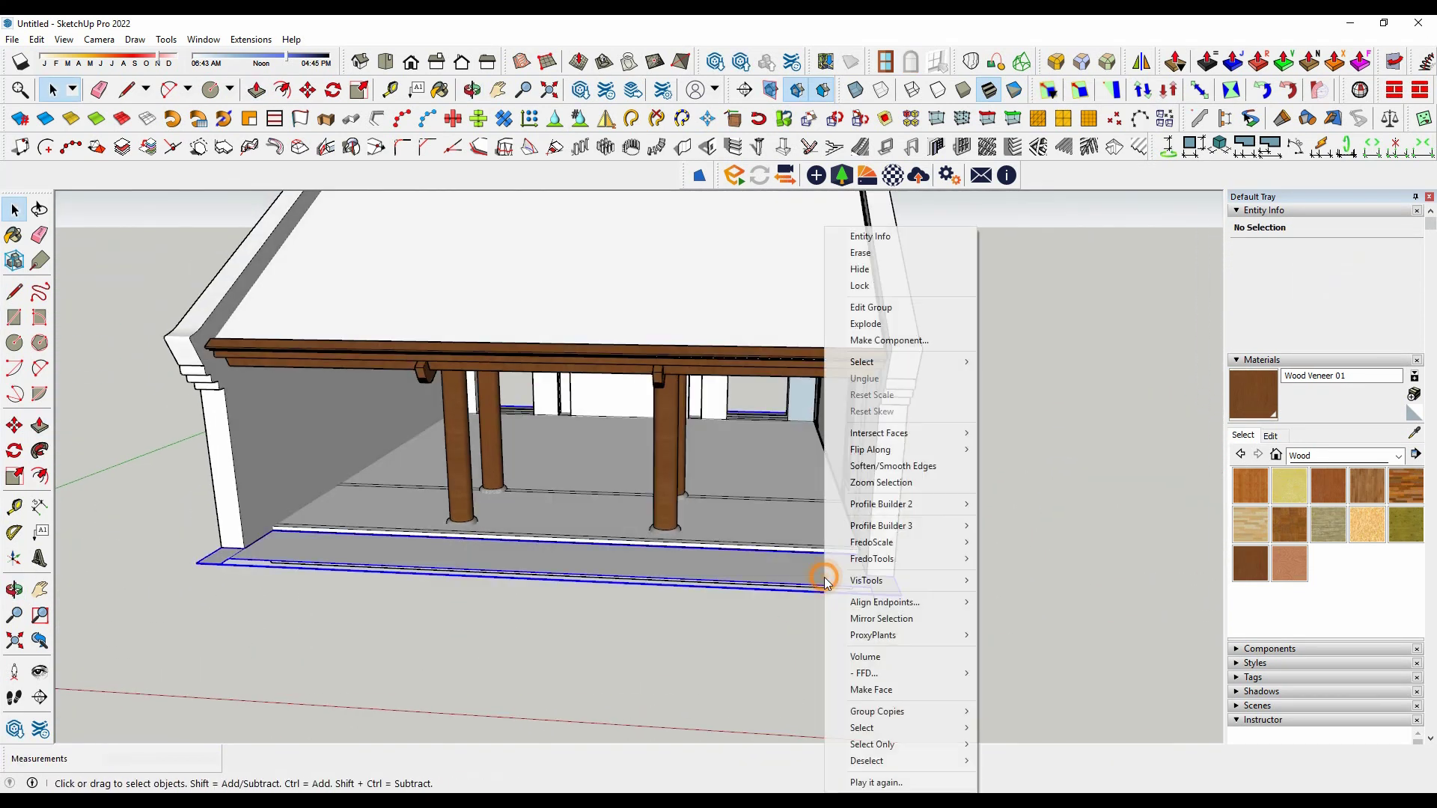
pyautogui.click(859, 269)
pyautogui.click(37, 39)
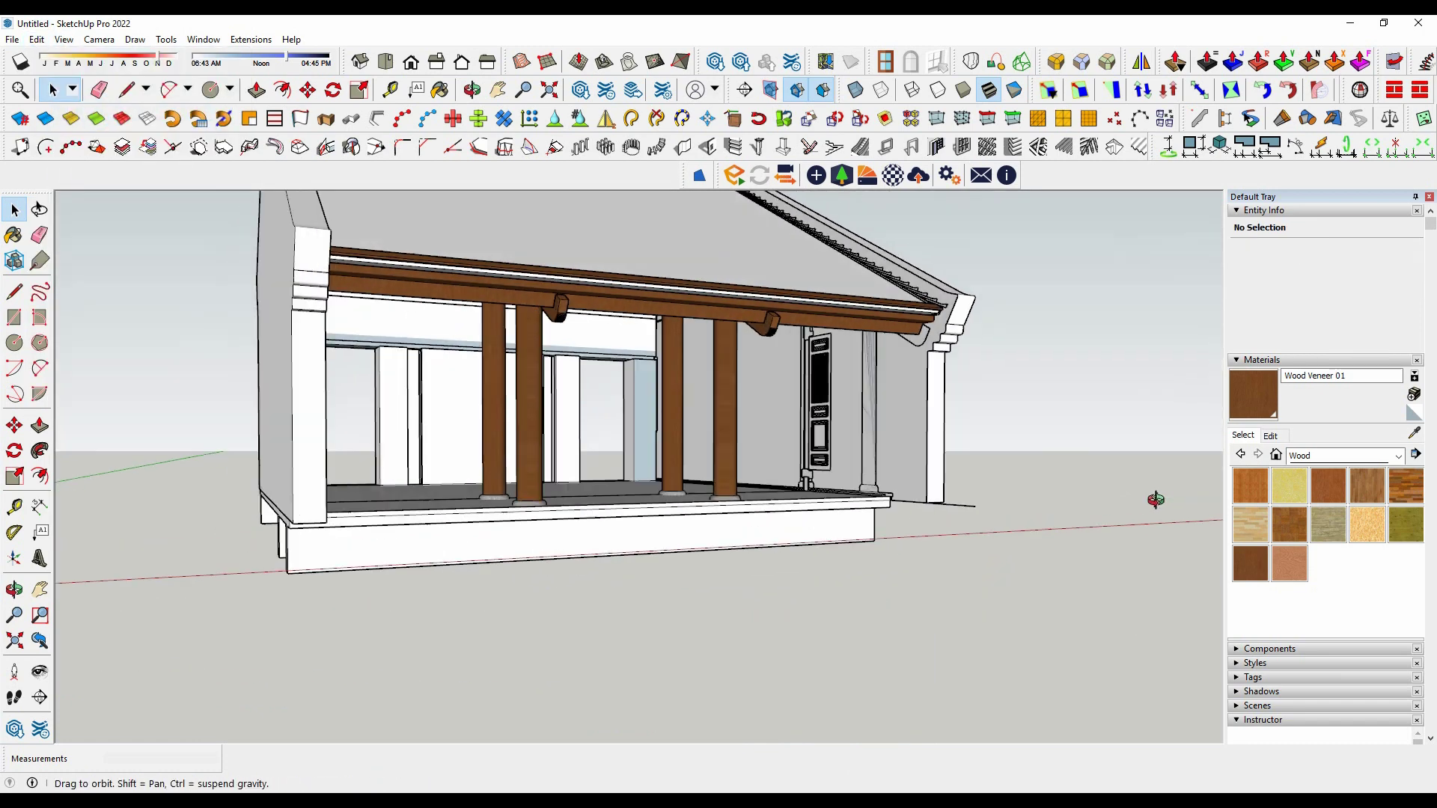
pyautogui.moveTo(994, 589)
pyautogui.mouseDown(button='middle')
pyautogui.moveTo(1009, 551)
pyautogui.moveTo(848, 513)
pyautogui.moveTo(187, 449)
pyautogui.moveTo(754, 471)
pyautogui.mouseUp(button='middle')
# Inside the base group, try pulling the ledge face outward, then abandon it.
pyautogui.doubleClick(667, 397)
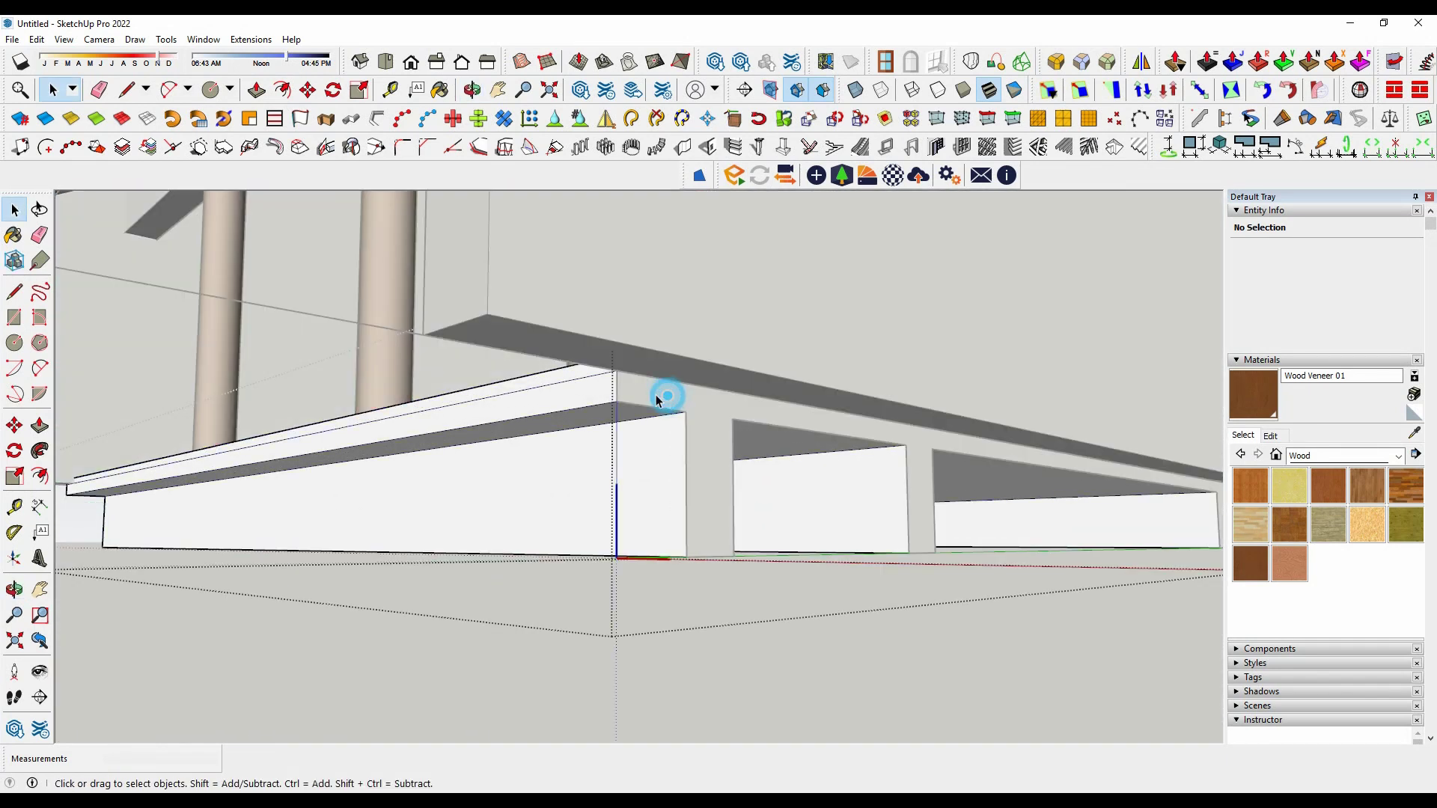
pyautogui.scroll(-5, 708, 458)
pyautogui.scroll(5, 146, 378)
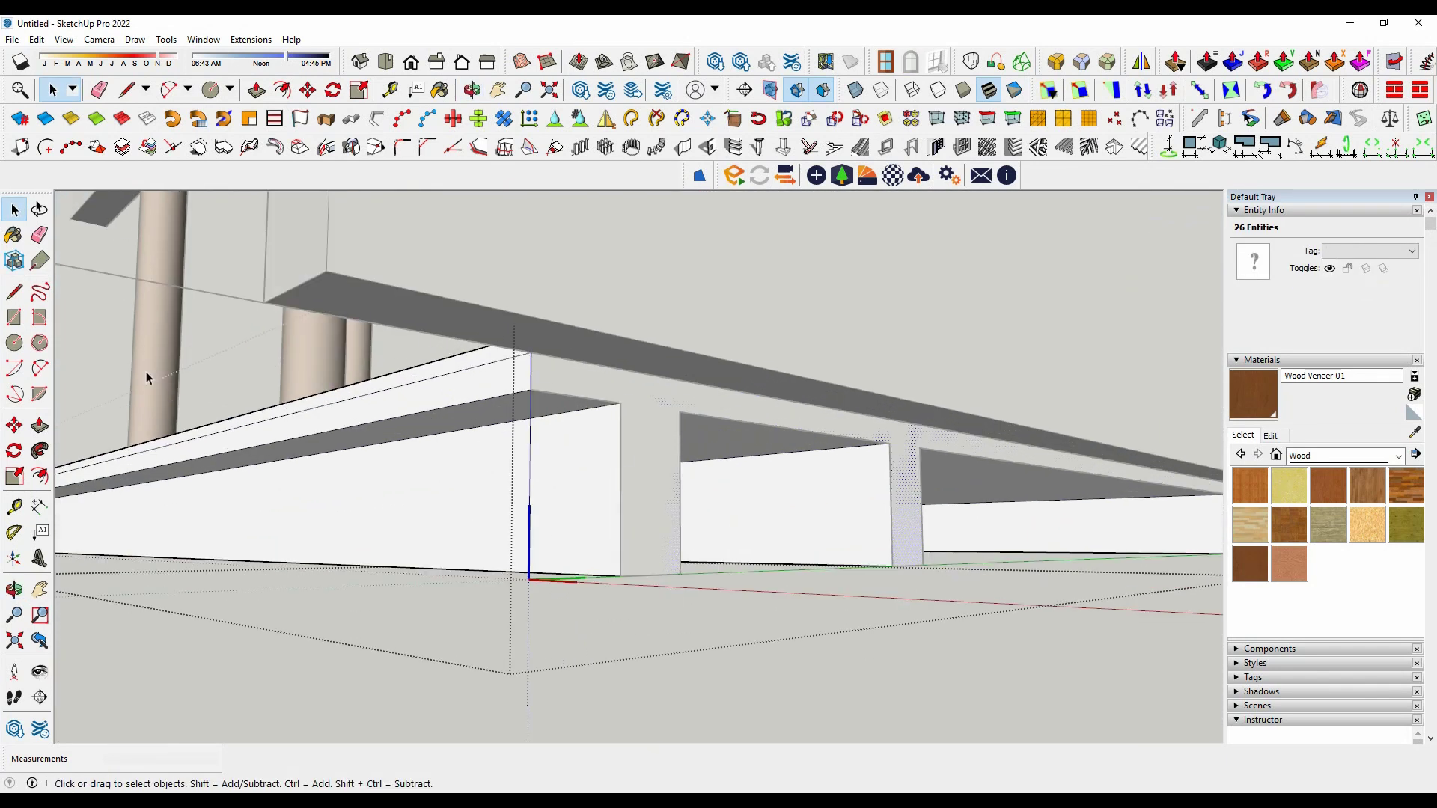
pyautogui.click(43, 428)
pyautogui.click(663, 385)
pyautogui.moveTo(442, 312)
pyautogui.mouseDown(button='middle')
pyautogui.moveTo(587, 419)
pyautogui.moveTo(525, 392)
pyautogui.mouseUp(button='middle')
pyautogui.scroll(-3, 526, 393)
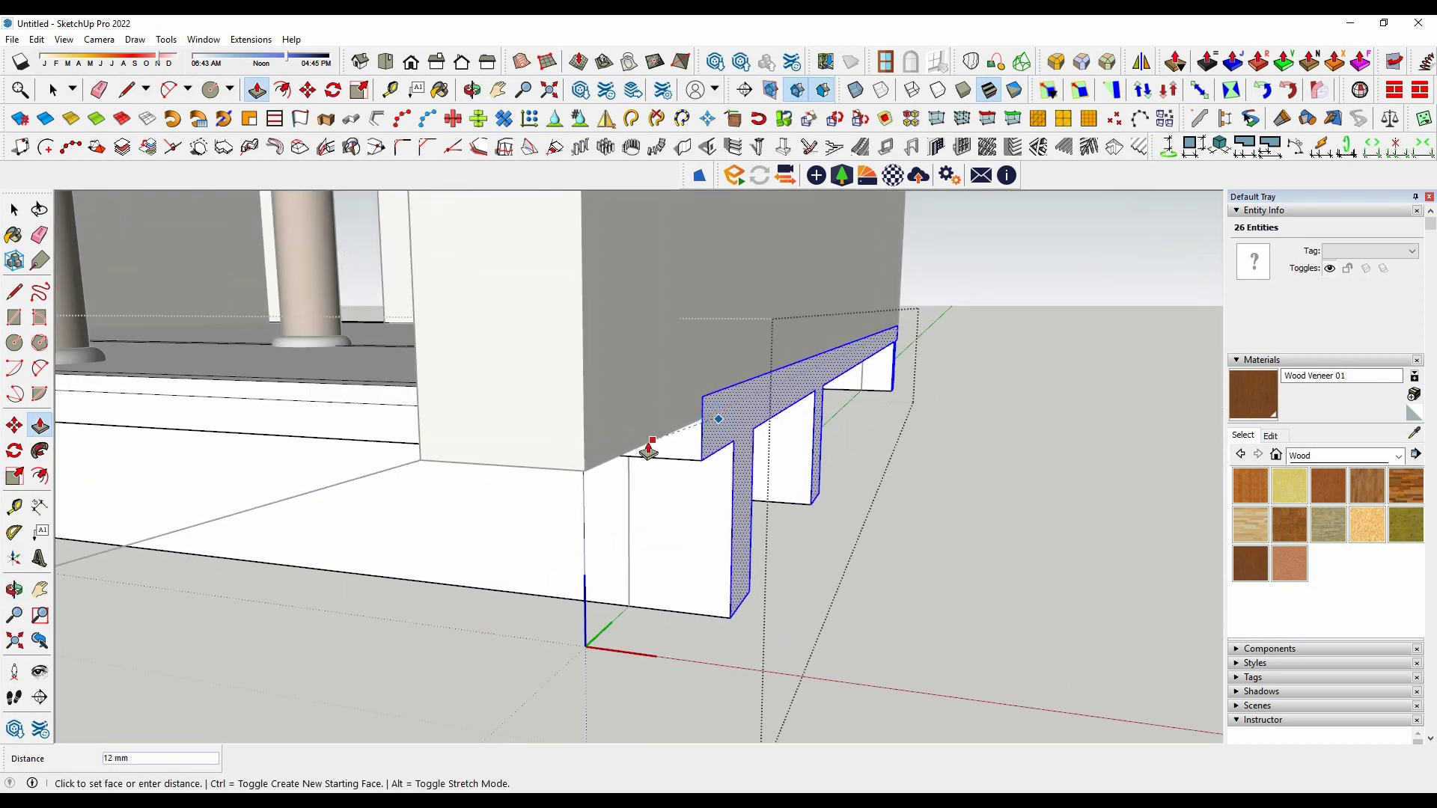
pyautogui.press('space')
pyautogui.moveTo(1008, 536); pyautogui.dragTo(1049, 585, button='middle')
pyautogui.scroll(3, 1050, 585)
# Hide the white wall piece beside the ledge and orbit around the porch.
pyautogui.press('space')
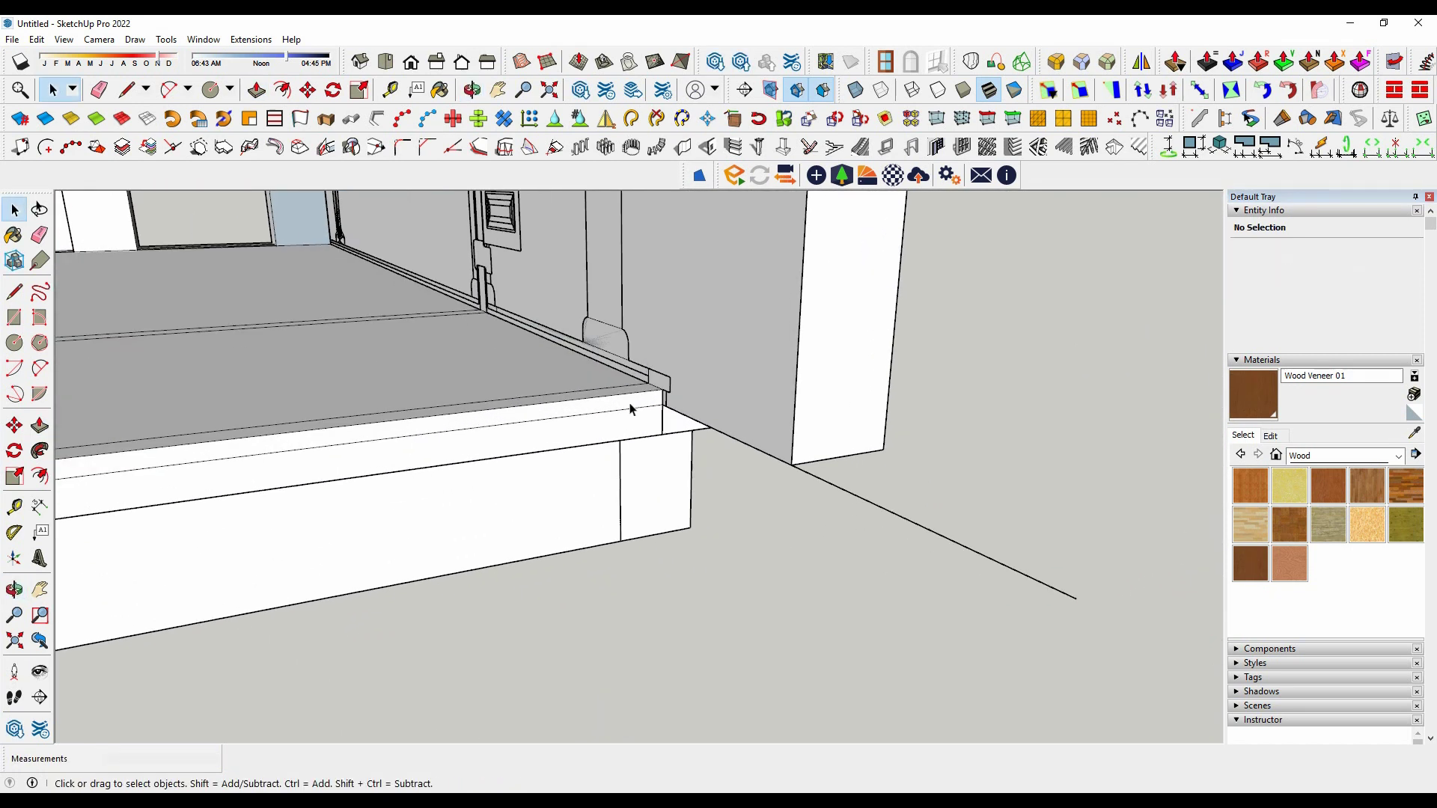
pyautogui.scroll(3, 632, 407)
pyautogui.click(685, 381)
pyautogui.scroll(-3, 684, 380)
pyautogui.moveTo(616, 491)
pyautogui.mouseDown(button='middle')
pyautogui.moveTo(968, 552)
pyautogui.moveTo(856, 427)
pyautogui.mouseUp(button='middle')
pyautogui.rightClick(861, 426)
pyautogui.click(897, 138)
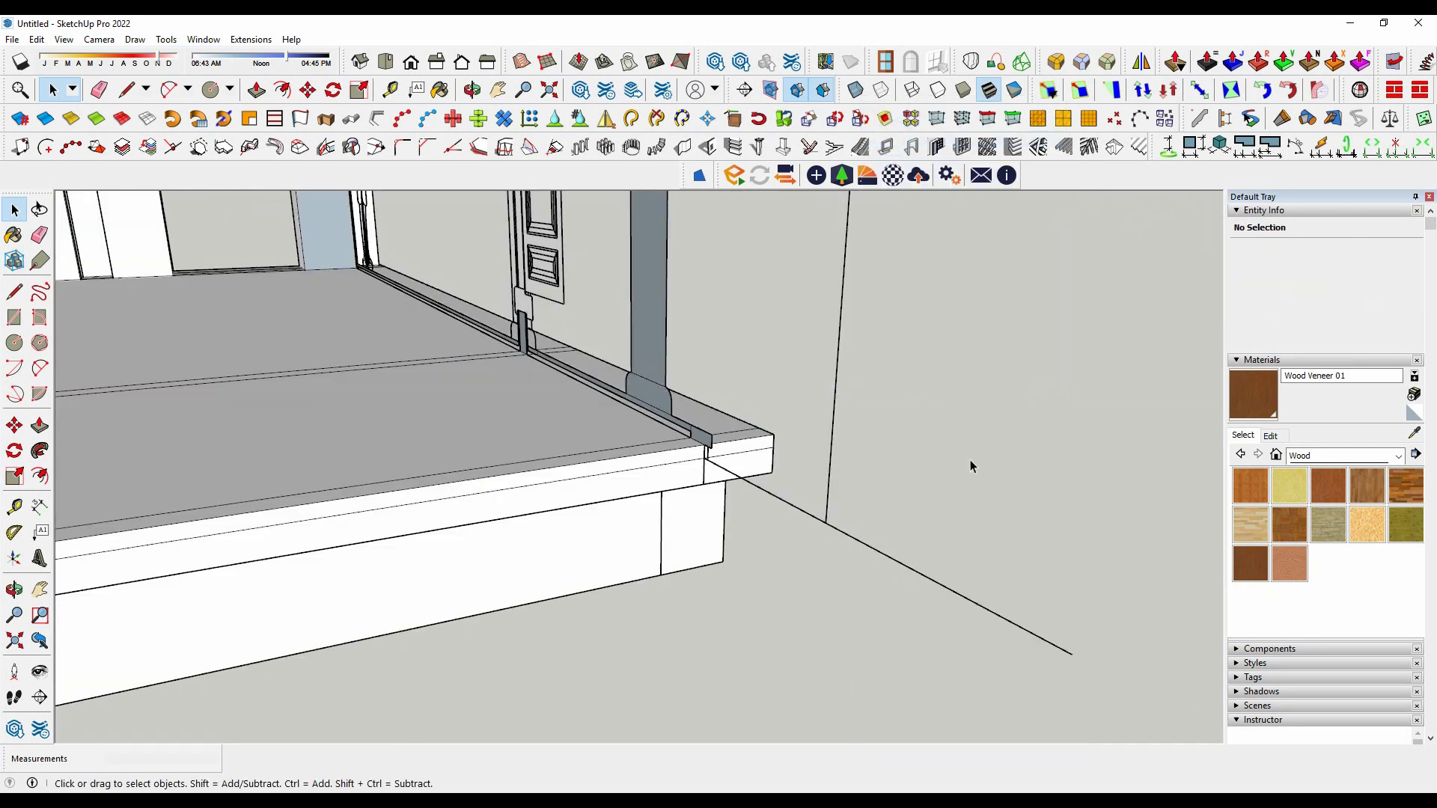
pyautogui.scroll(-5, 970, 460)
pyautogui.moveTo(970, 459)
pyautogui.mouseDown(button='middle')
pyautogui.moveTo(385, 468)
pyautogui.moveTo(434, 254)
pyautogui.mouseUp(button='middle')
pyautogui.scroll(2, 435, 255)
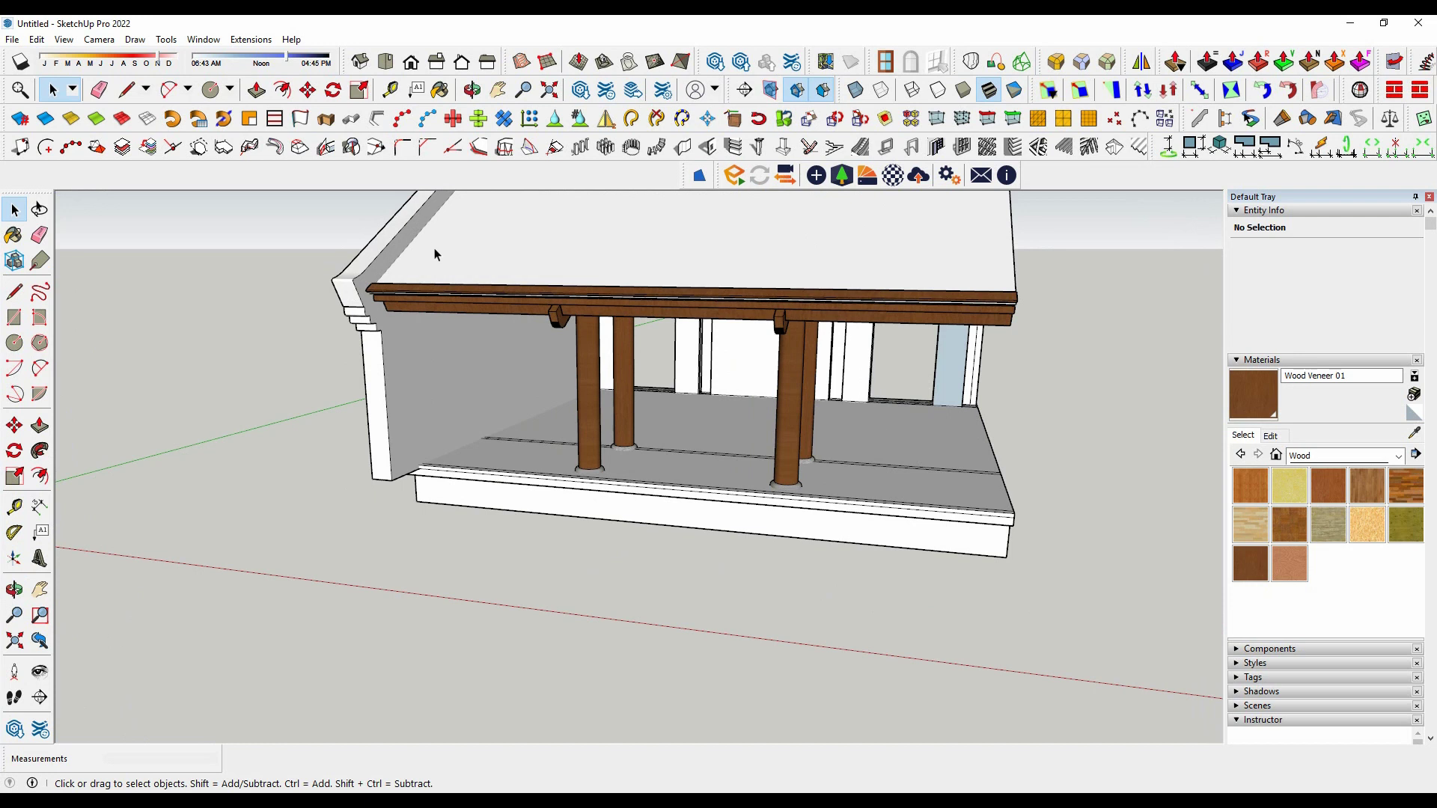
# Unhide the long wall strip and make it a component.
pyautogui.click(37, 39)
pyautogui.click(285, 159)
pyautogui.scroll(5, 1065, 474)
pyautogui.scroll(3, 988, 442)
pyautogui.rightClick(987, 442)
pyautogui.click(1058, 314)
pyautogui.click(741, 565)
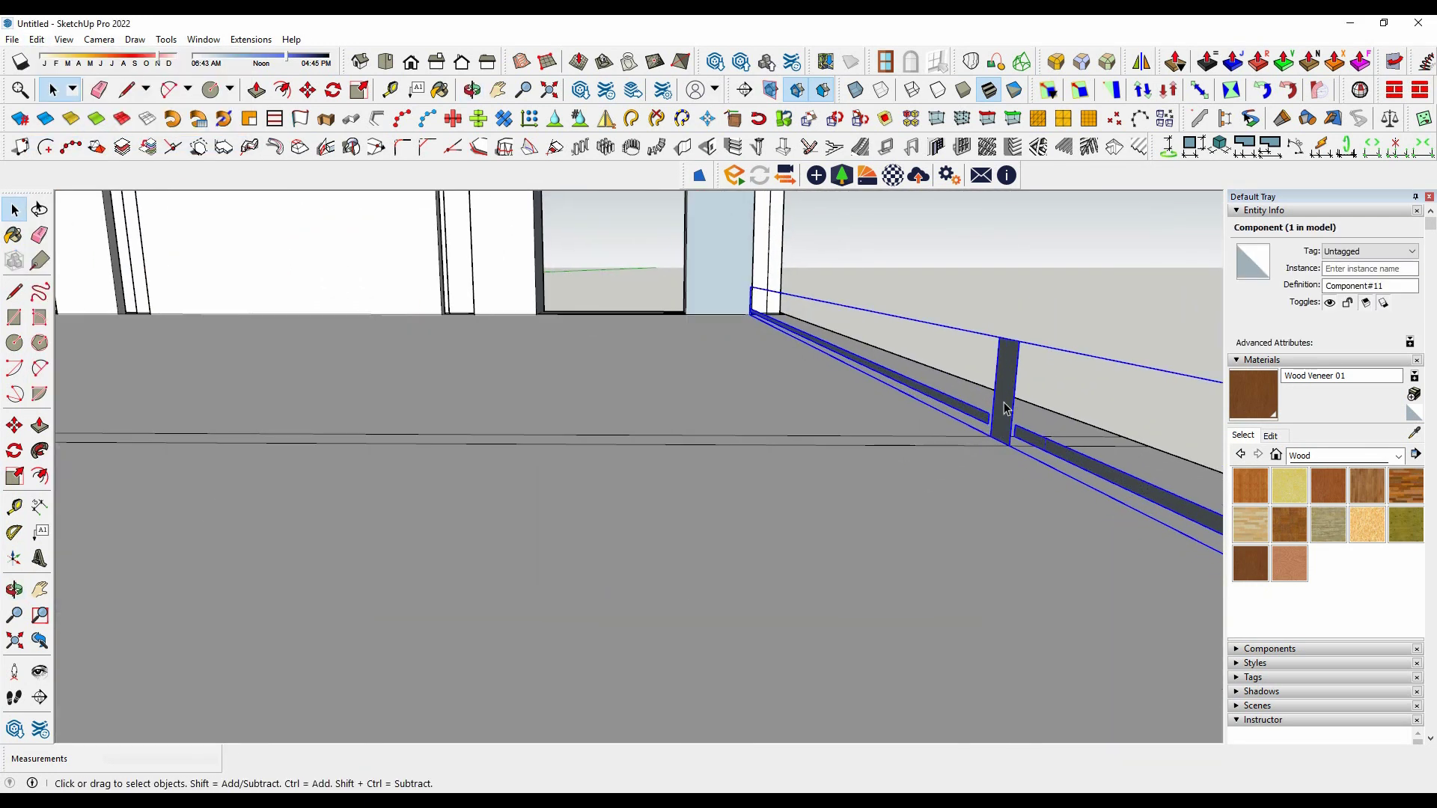
# Offset the strip's face out along the porch floor to form the sill beam.
pyautogui.doubleClick(1006, 408)
pyautogui.moveTo(997, 438)
pyautogui.mouseDown(button='middle')
pyautogui.moveTo(722, 552)
pyautogui.moveTo(407, 581)
pyautogui.moveTo(134, 569)
pyautogui.moveTo(132, 610)
pyautogui.mouseUp(button='middle')
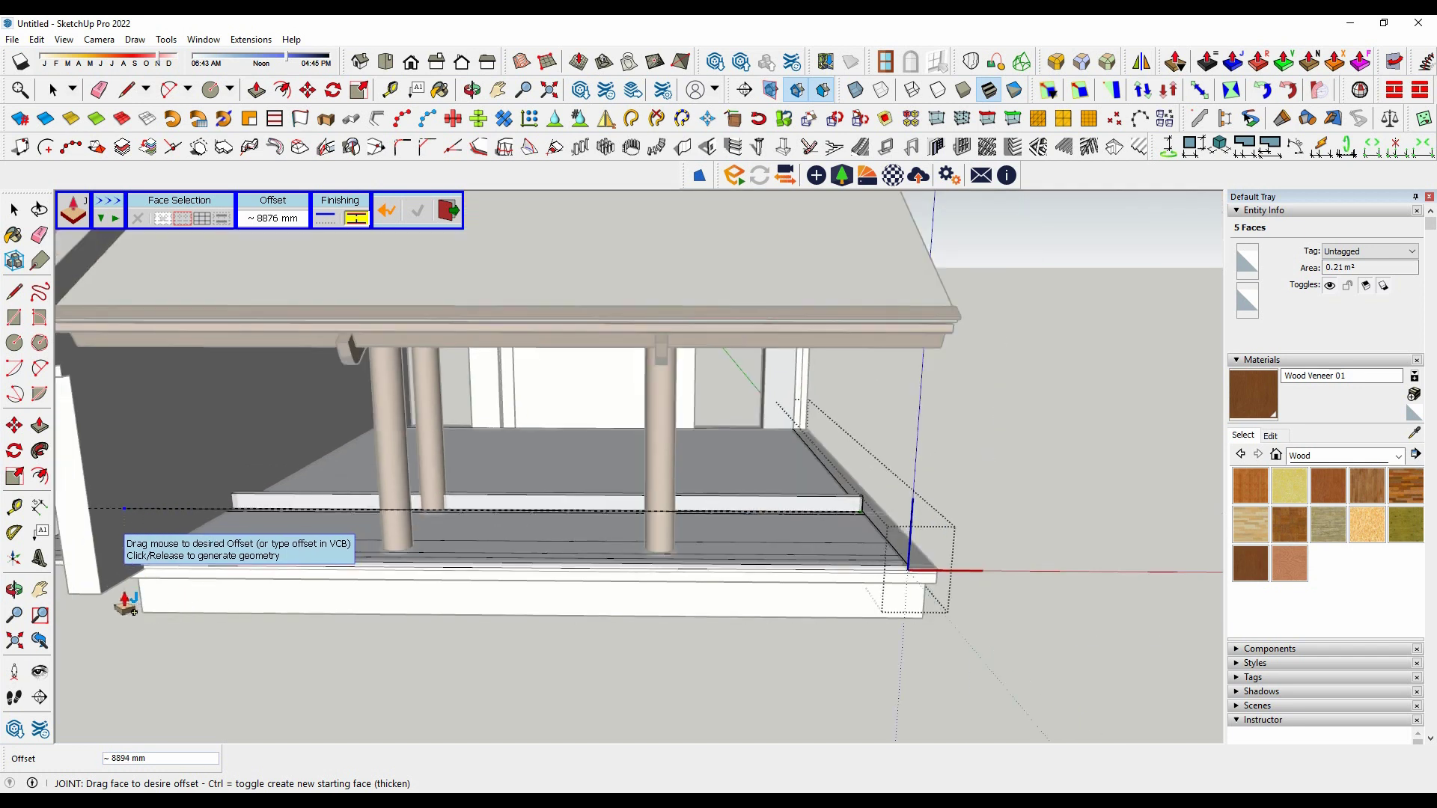
pyautogui.click(102, 599)
pyautogui.press('o')
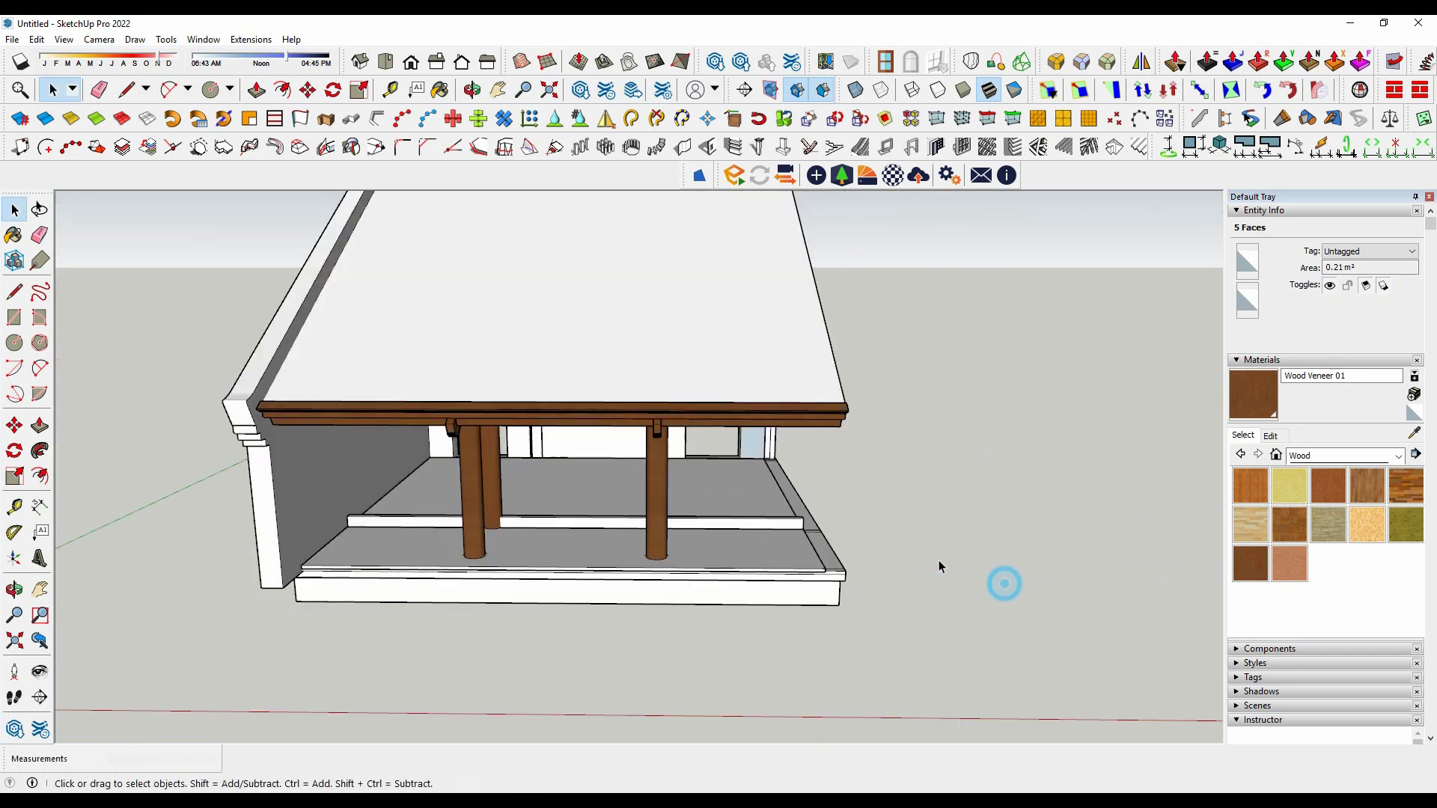
pyautogui.scroll(5, 938, 560)
pyautogui.moveTo(939, 559); pyautogui.dragTo(658, 560)
pyautogui.press('space')
pyautogui.moveTo(658, 560)
pyautogui.mouseDown(button='middle')
pyautogui.moveTo(568, 524)
pyautogui.moveTo(709, 504)
pyautogui.mouseUp(button='middle')
# Make the new beam a component and paint it Wood Veneer 01.
pyautogui.doubleClick(722, 496)
pyautogui.moveTo(546, 499)
pyautogui.mouseDown(button='middle')
pyautogui.moveTo(824, 529)
pyautogui.moveTo(930, 571)
pyautogui.mouseUp(button='middle')
pyautogui.scroll(2, 930, 571)
pyautogui.rightClick(958, 569)
pyautogui.click(1015, 318)
pyautogui.click(729, 572)
pyautogui.press('b')
pyautogui.click(953, 559)
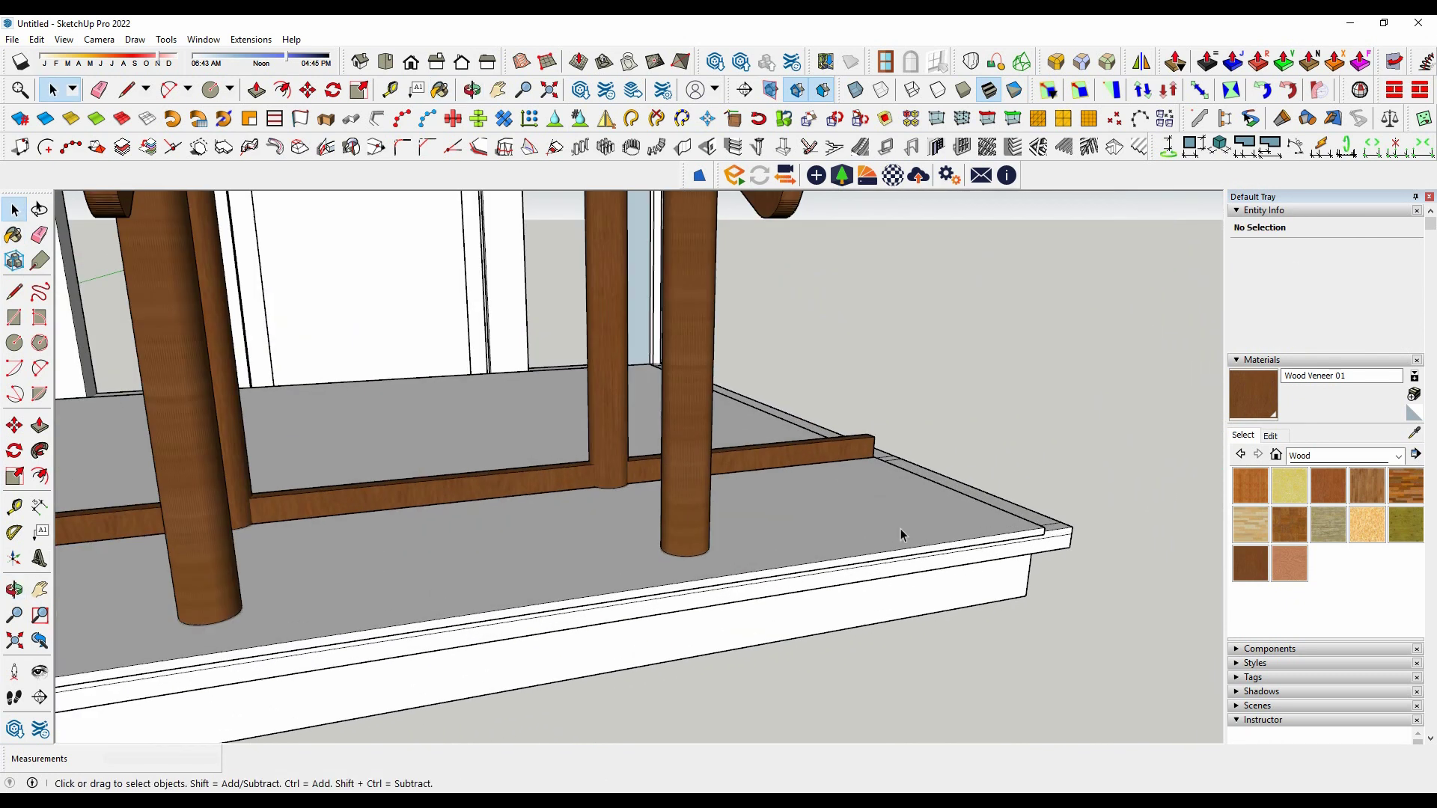
# Paint the gable end wall with Polished Concrete Old.
pyautogui.click(758, 594)
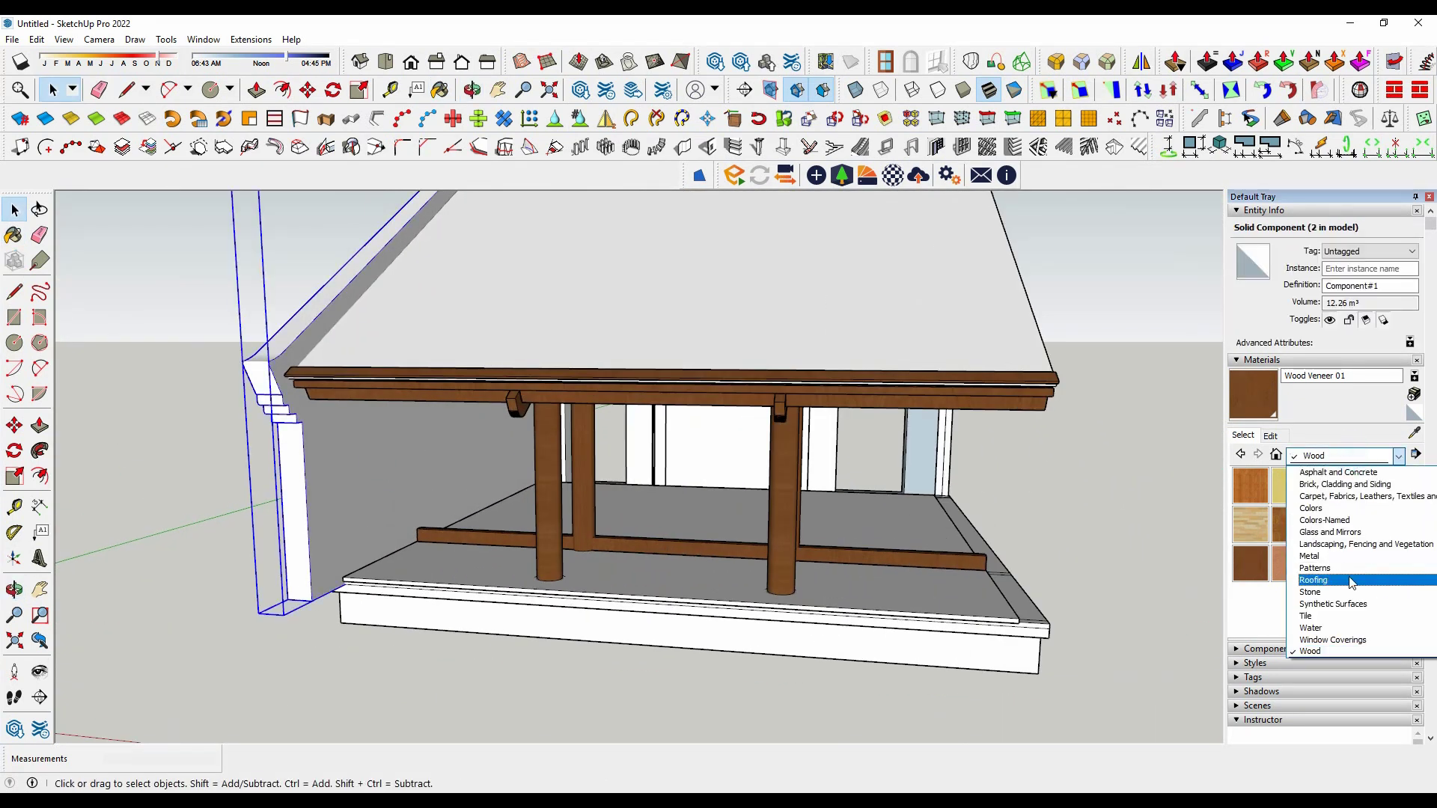
pyautogui.click(1352, 583)
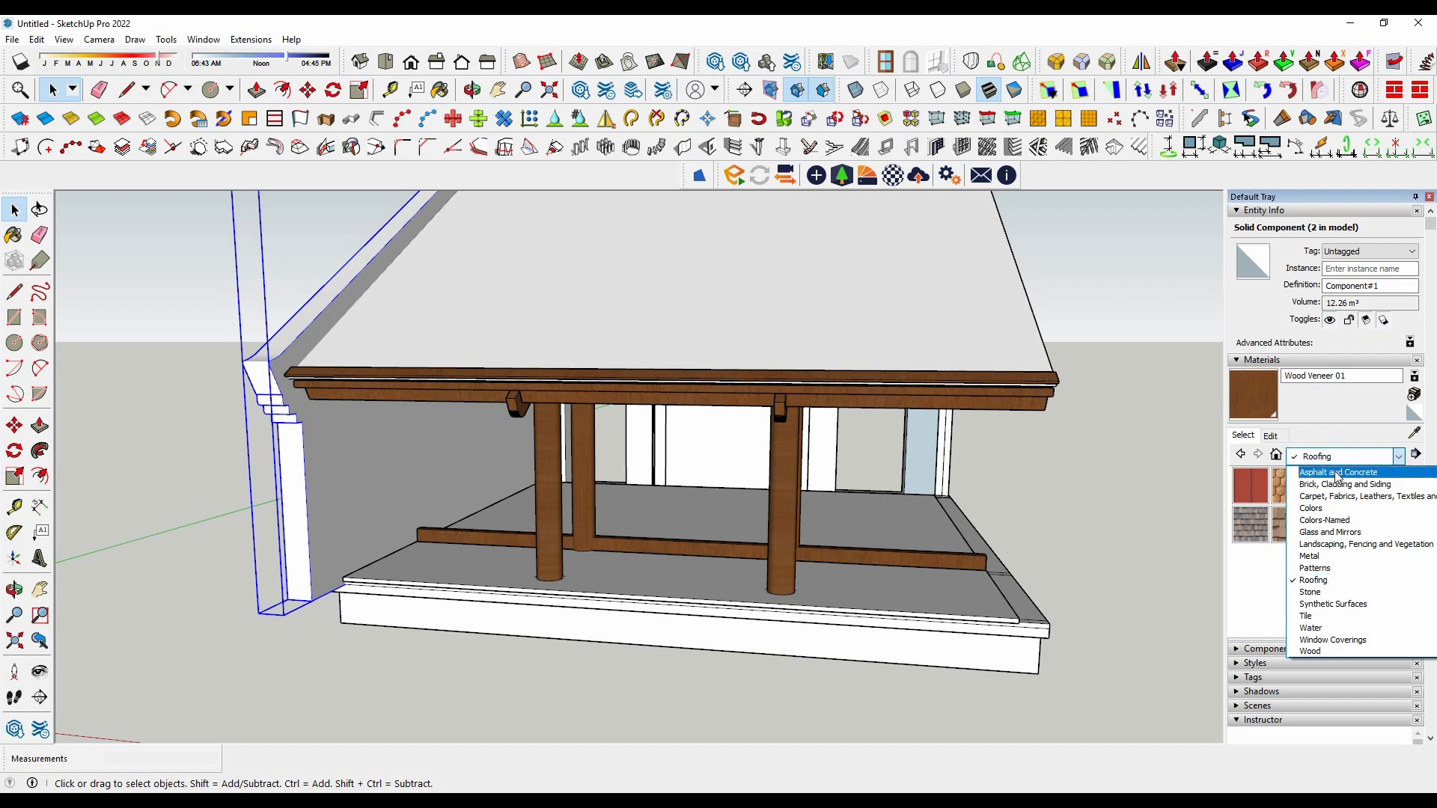
pyautogui.click(1331, 497)
pyautogui.click(1316, 475)
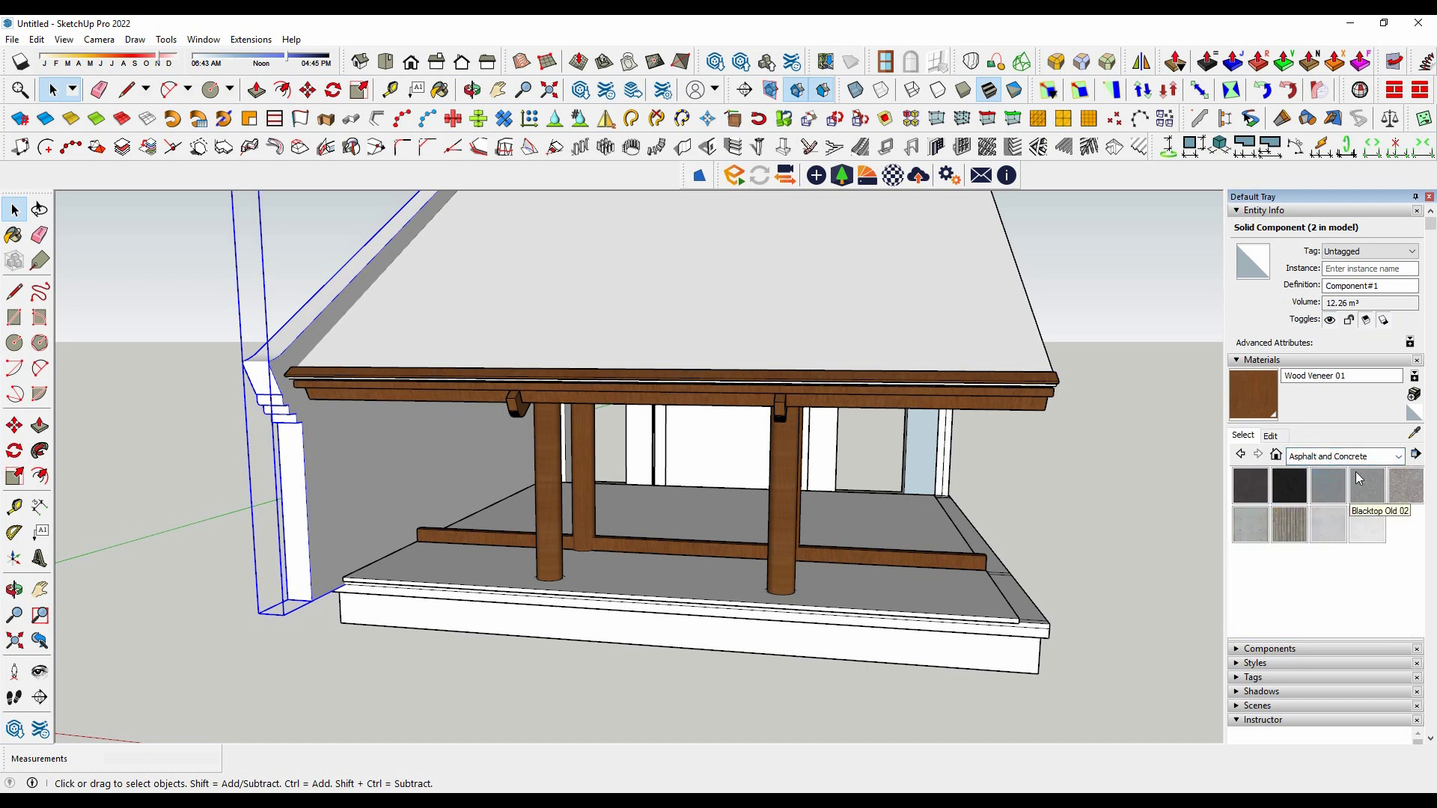
pyautogui.click(350, 470)
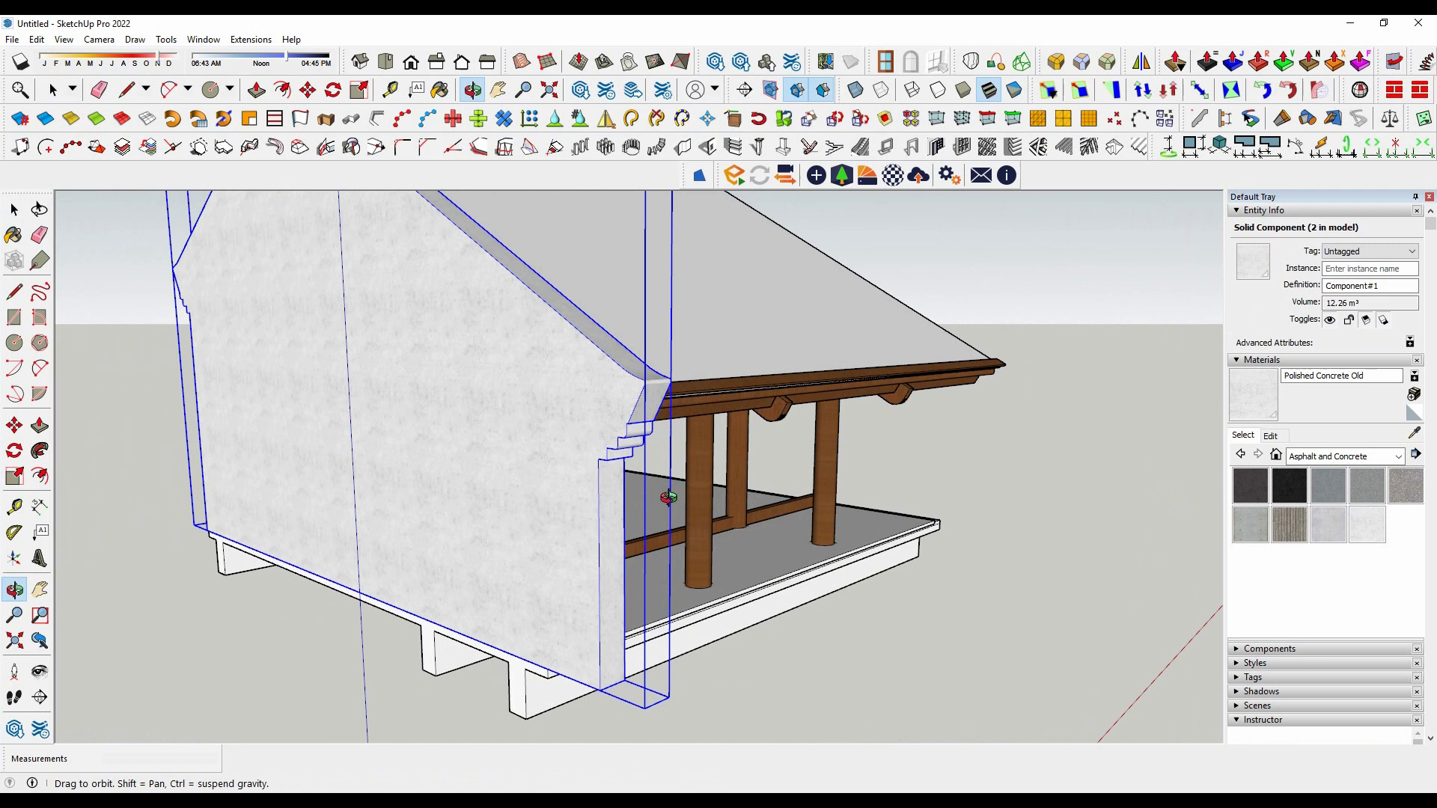
pyautogui.moveTo(309, 488); pyautogui.dragTo(741, 514, button='middle')
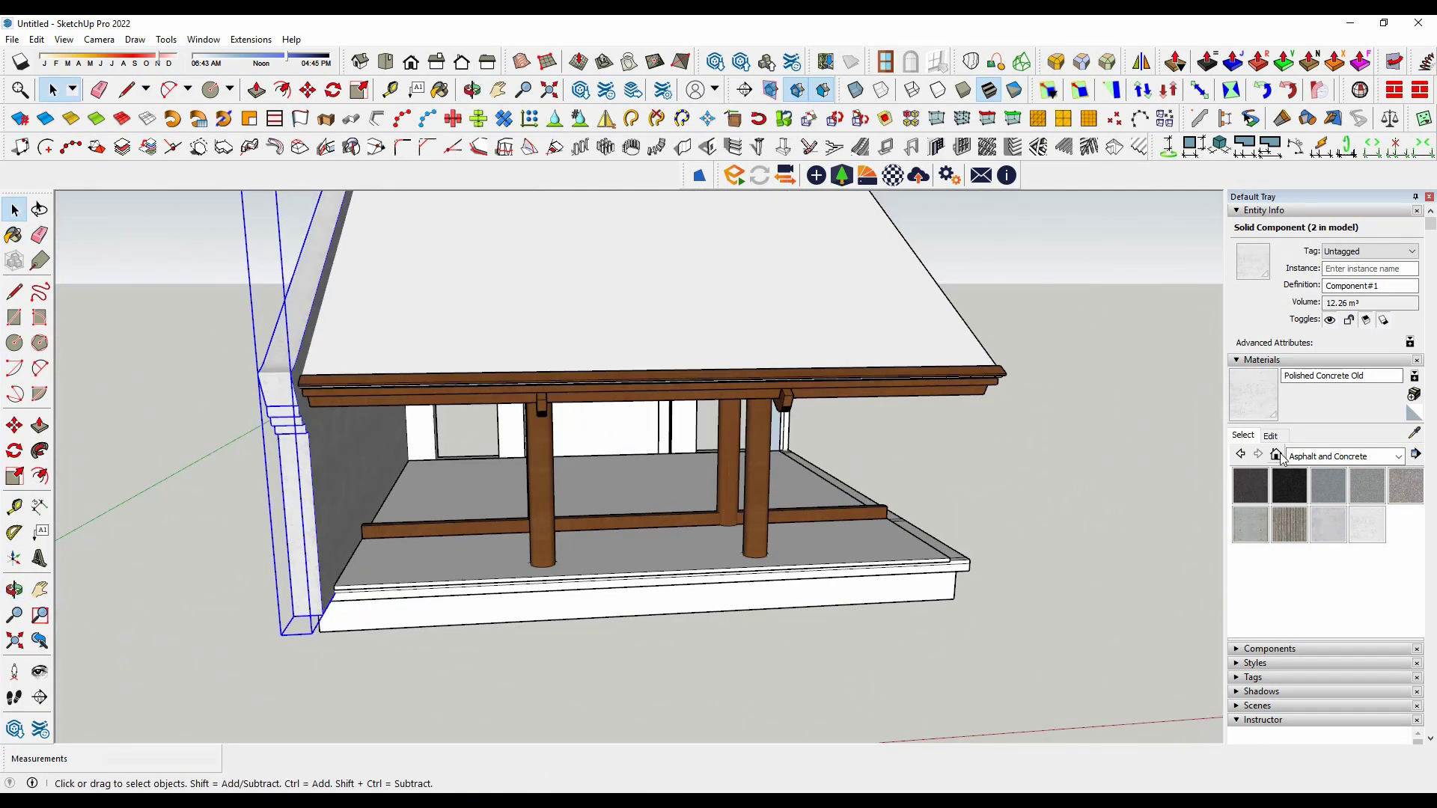
# Replace the wall material's texture with the map tuong.jpg image.
pyautogui.click(1270, 435)
pyautogui.click(1362, 586)
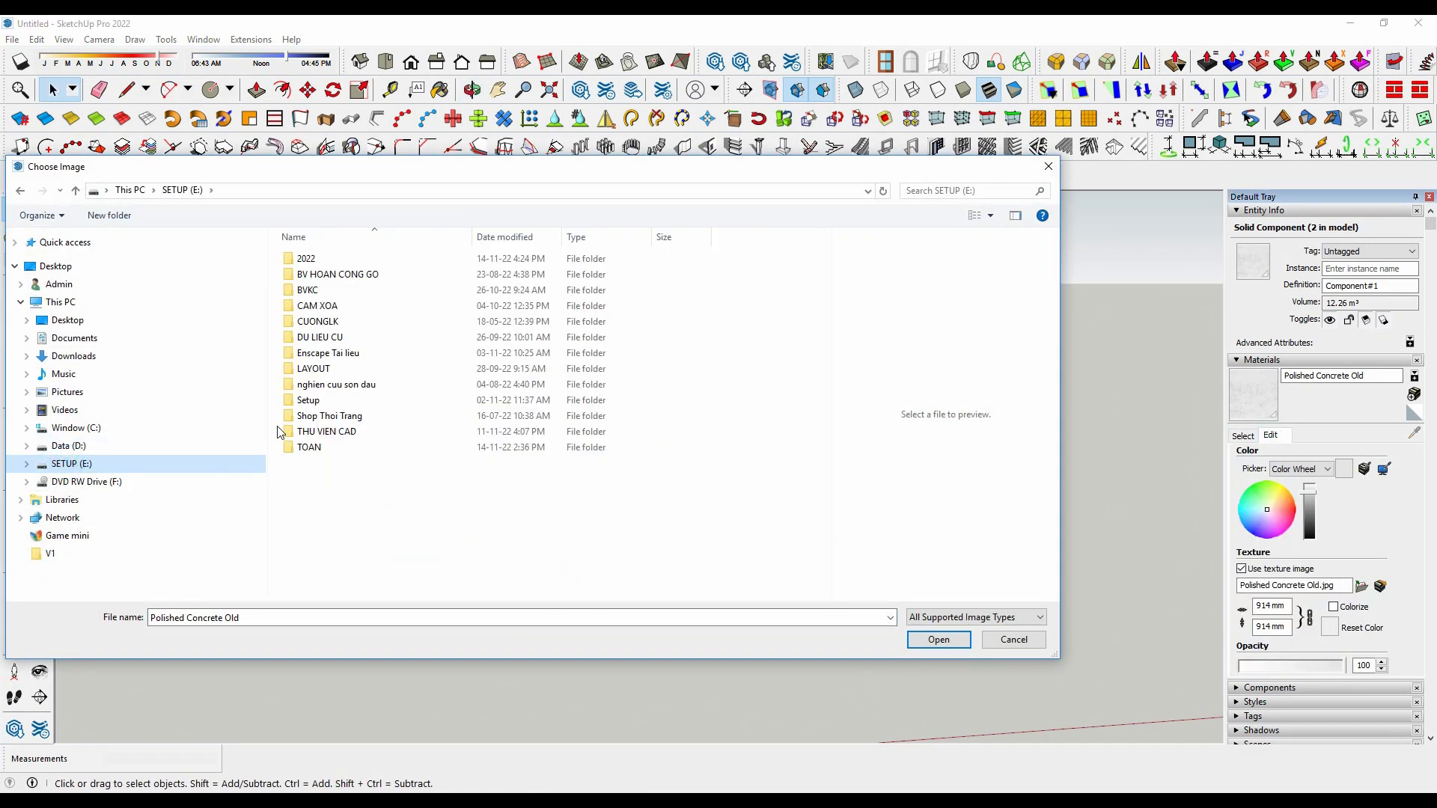
pyautogui.doubleClick(313, 338)
pyautogui.doubleClick(322, 498)
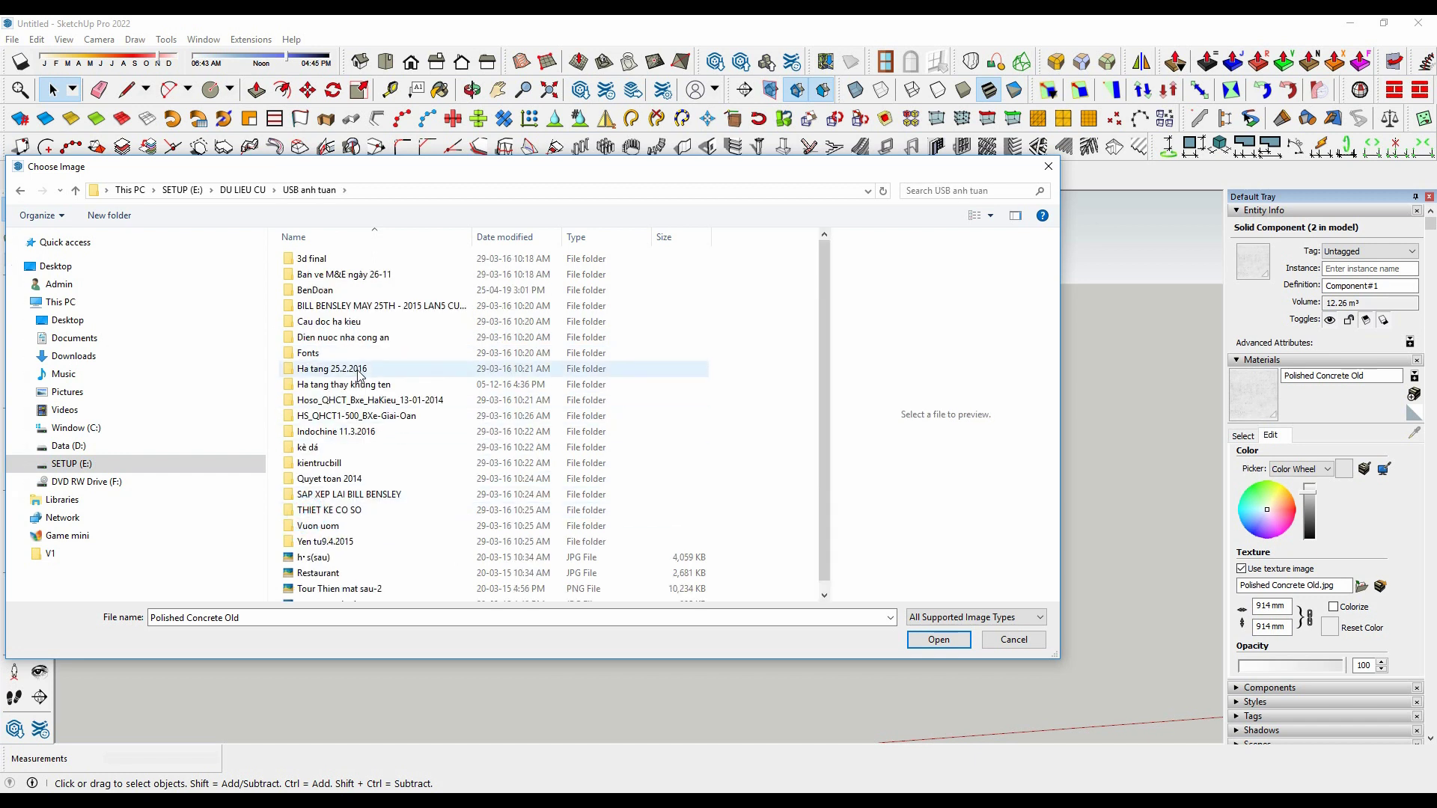
pyautogui.doubleClick(319, 462)
pyautogui.doubleClick(322, 274)
pyautogui.doubleClick(374, 269)
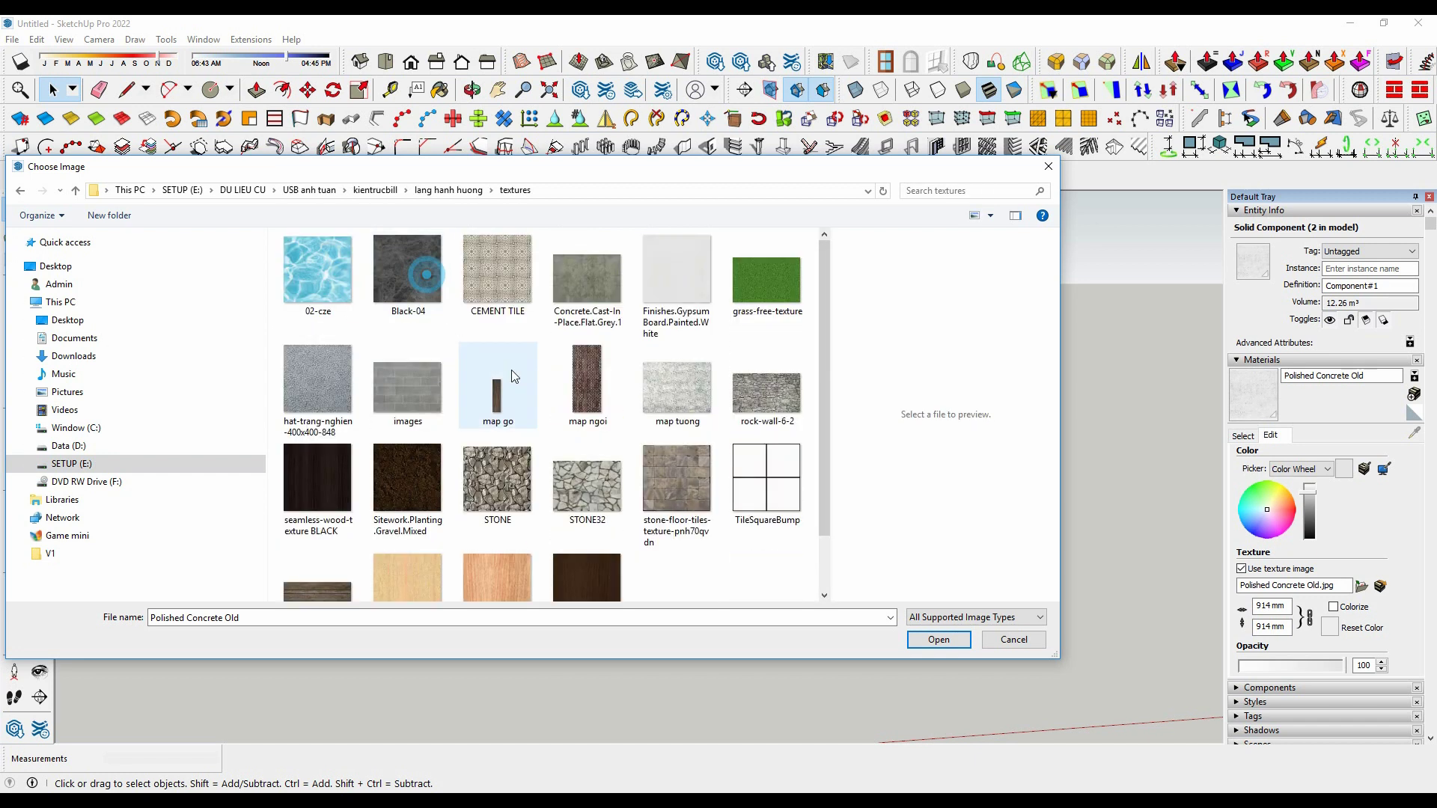
pyautogui.click(677, 385)
pyautogui.click(939, 640)
# Scale the wall texture to 5200 mm wide.
pyautogui.moveTo(619, 487); pyautogui.dragTo(609, 523, button='middle')
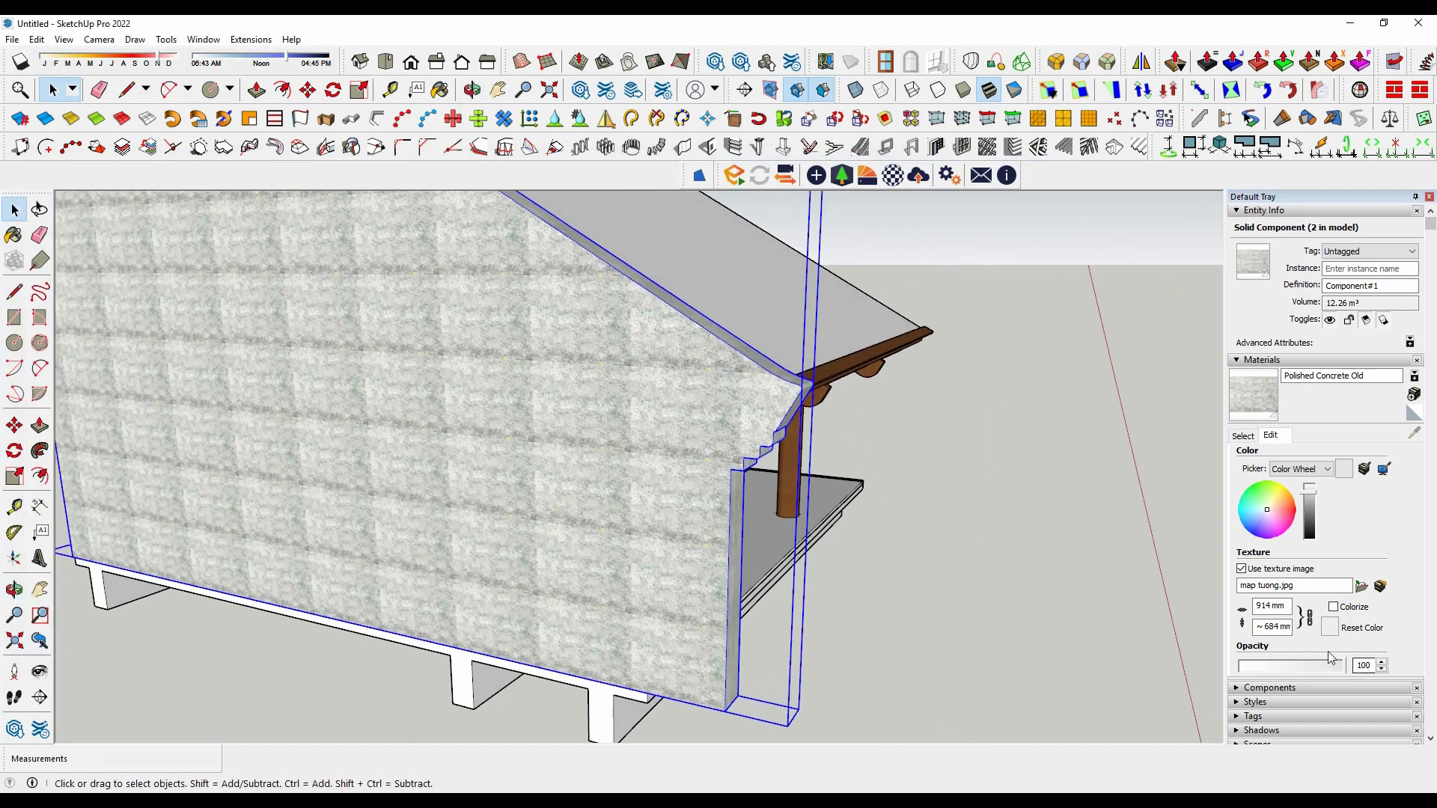
pyautogui.write('1200')
pyautogui.press('Return')
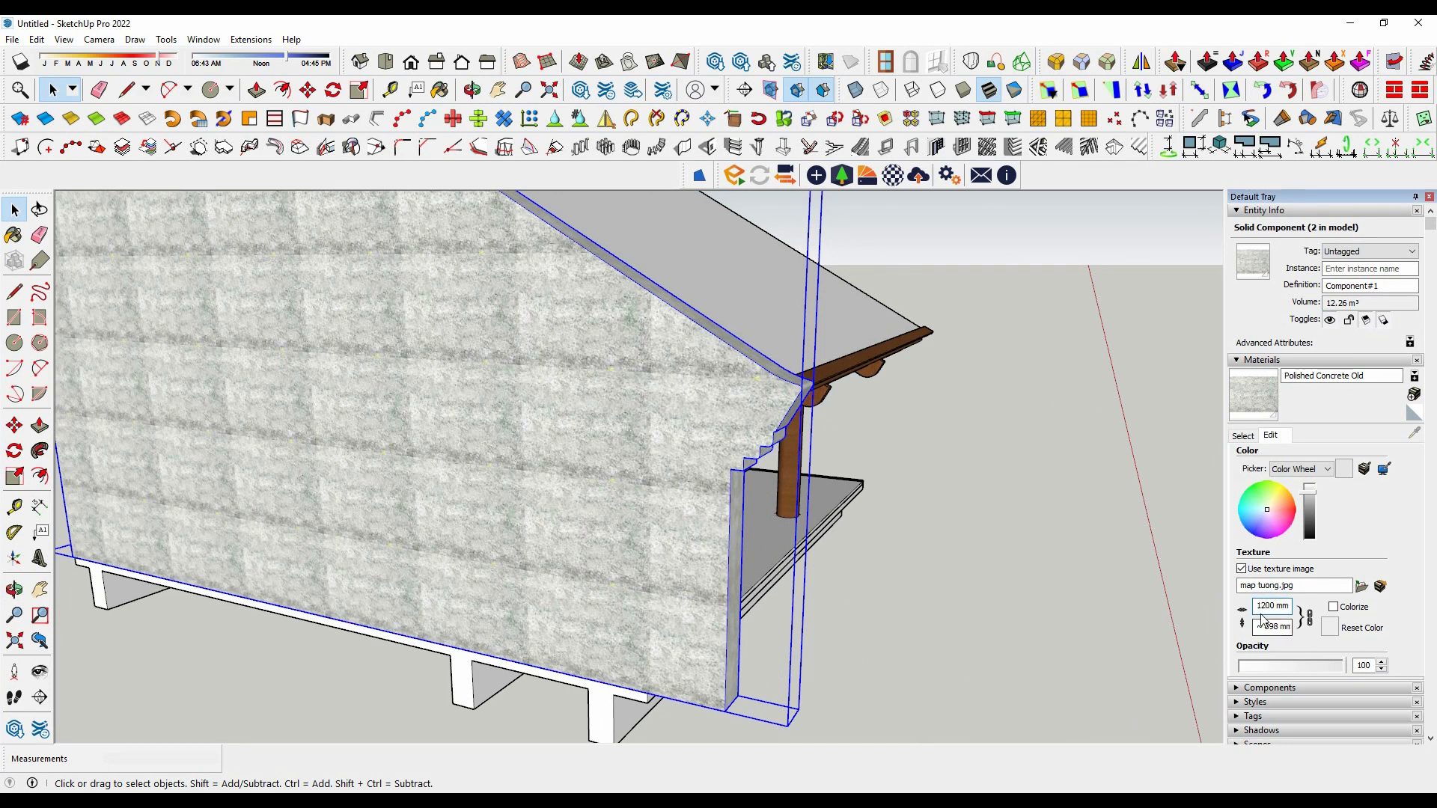
pyautogui.write('3')
pyautogui.press('Return')
pyautogui.write('5')
pyautogui.press('Return')
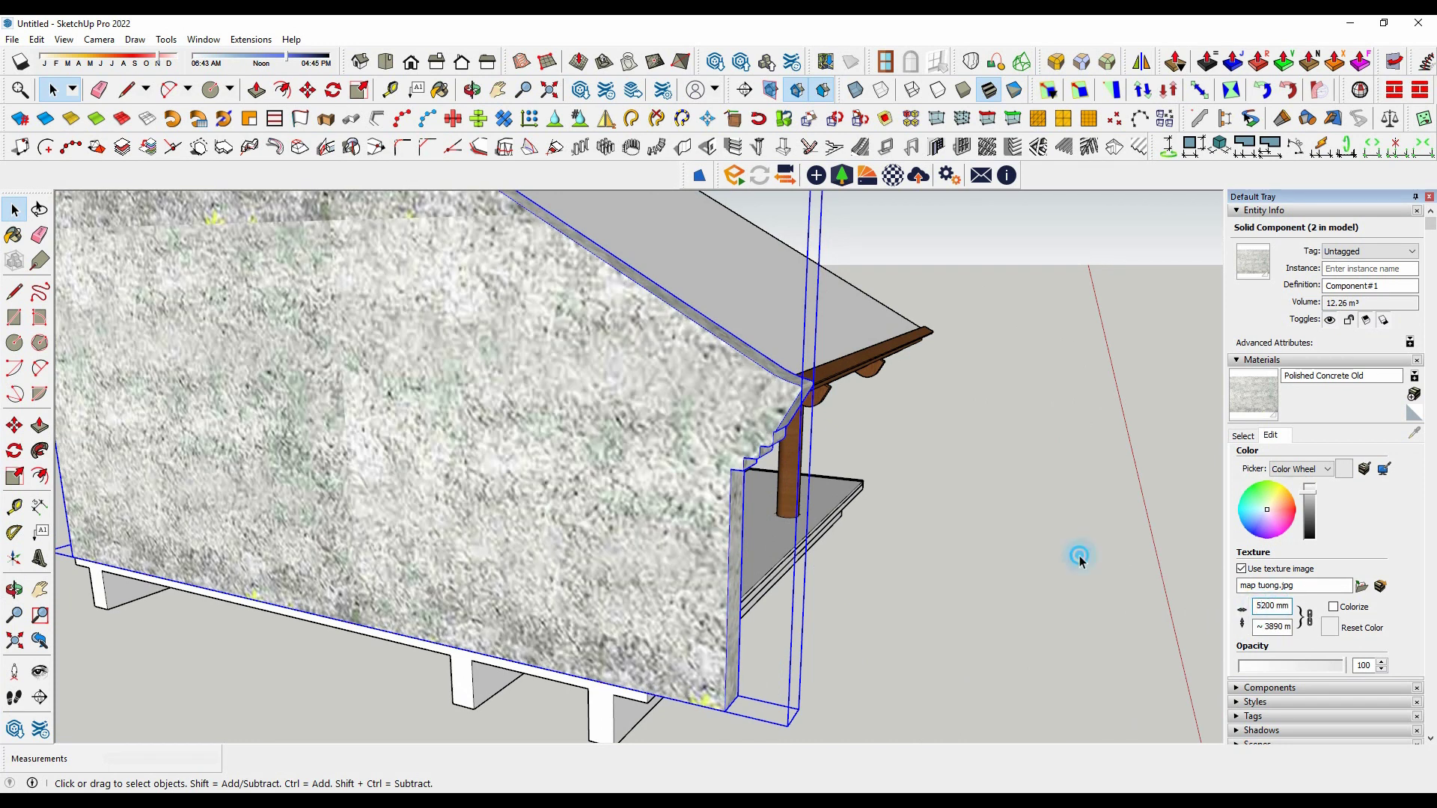
pyautogui.click(1244, 436)
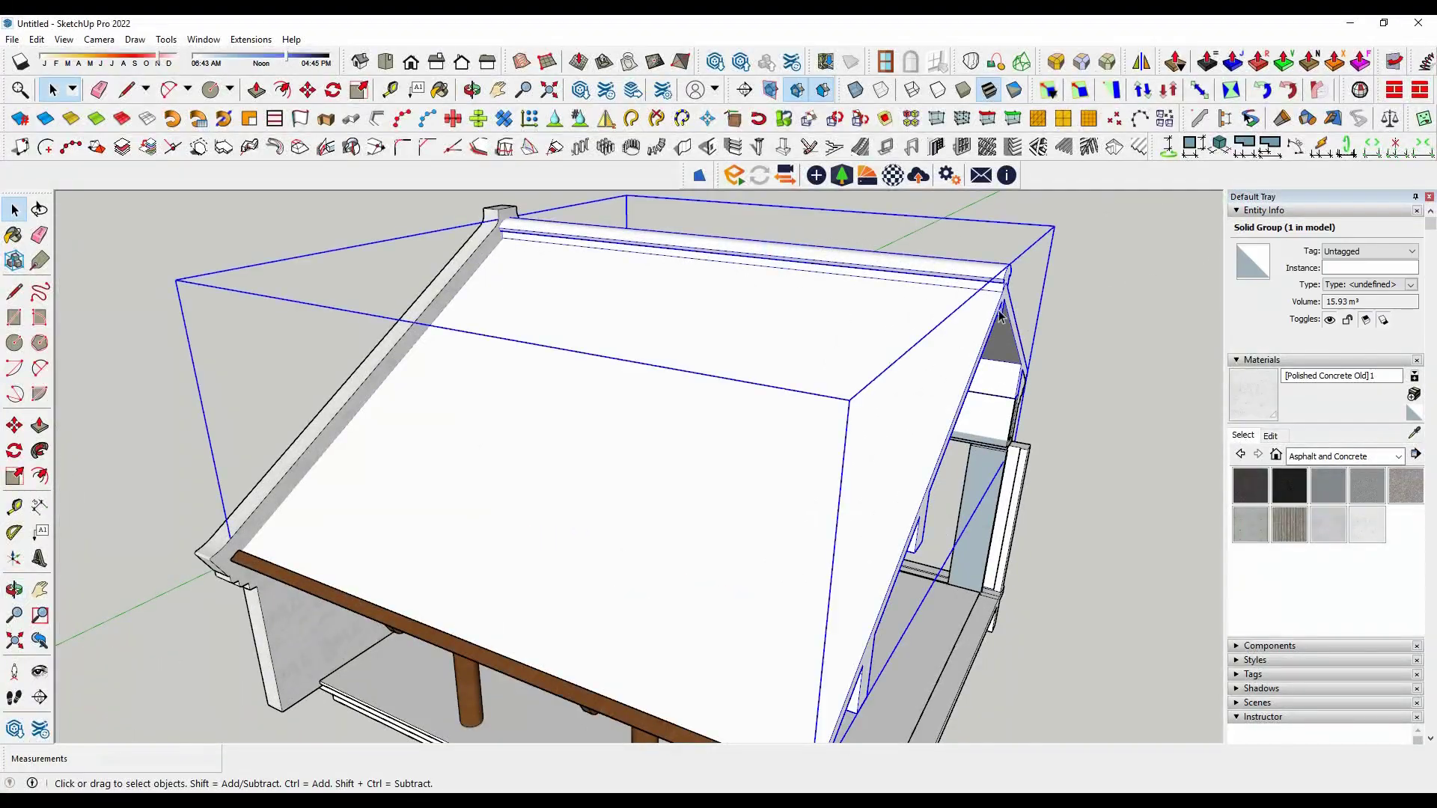
# Select the ridge cap's faces and edges on the roof.
pyautogui.tripleClick(1000, 316)
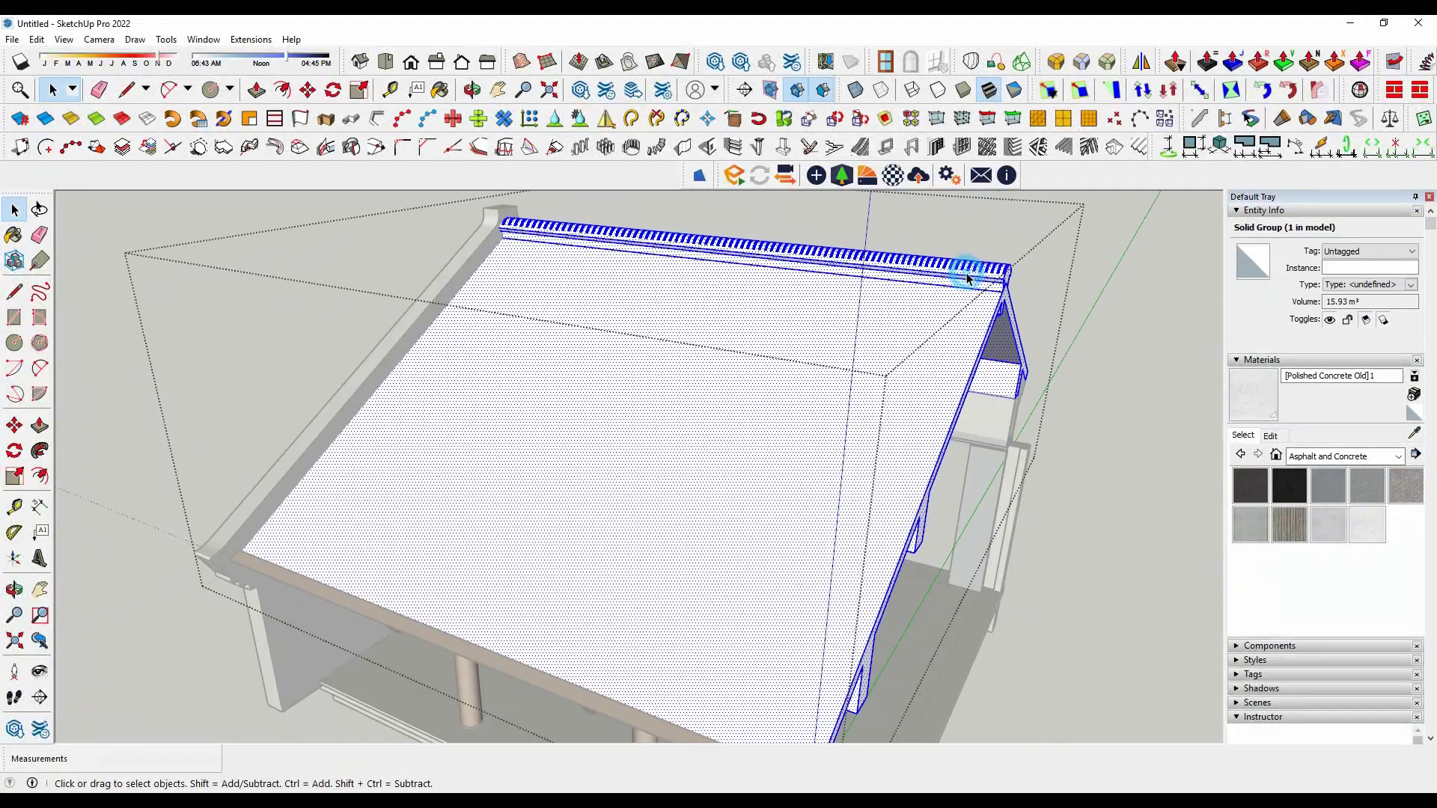
pyautogui.scroll(3, 973, 284)
pyautogui.tripleClick(920, 264)
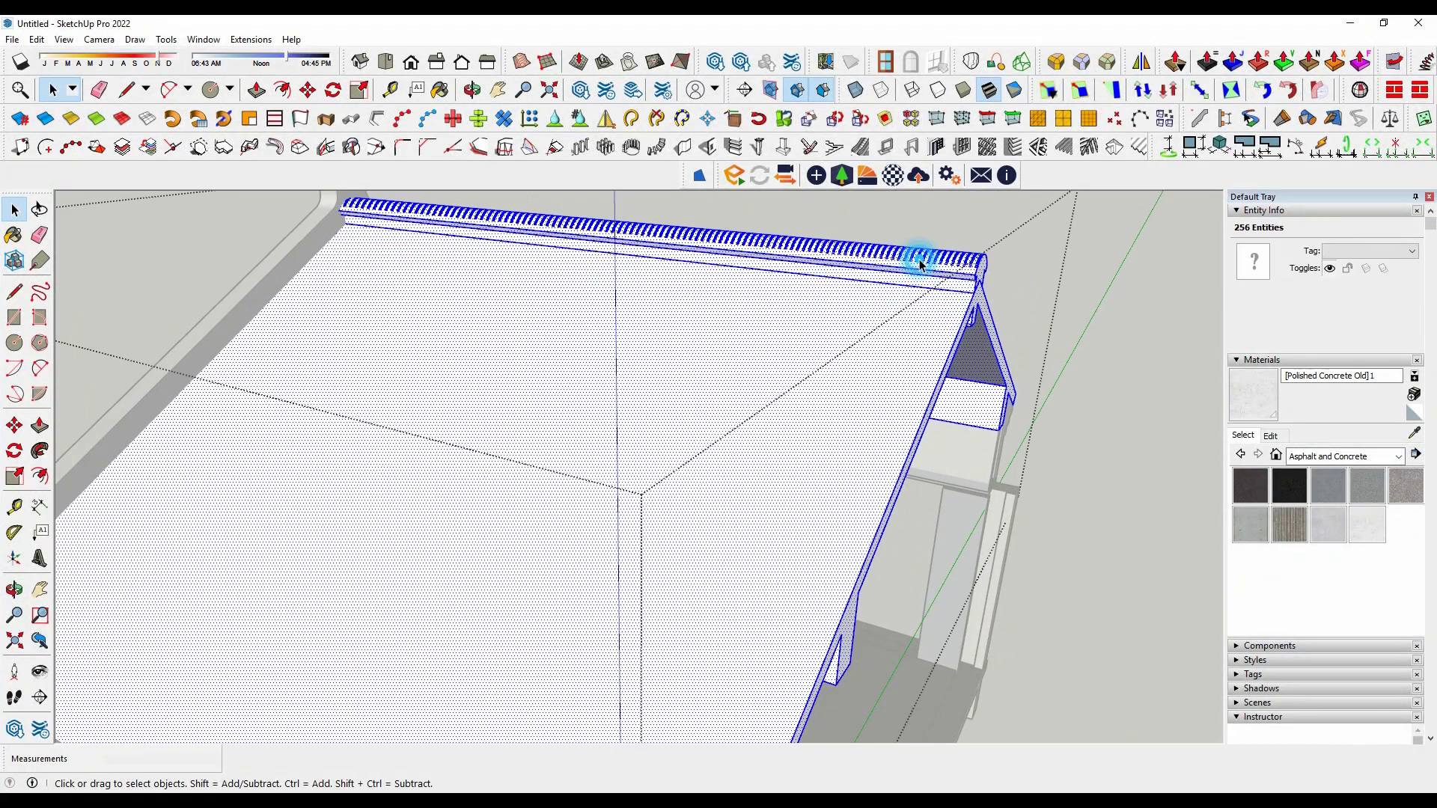
pyautogui.tripleClick(920, 263)
pyautogui.scroll(-5, 920, 285)
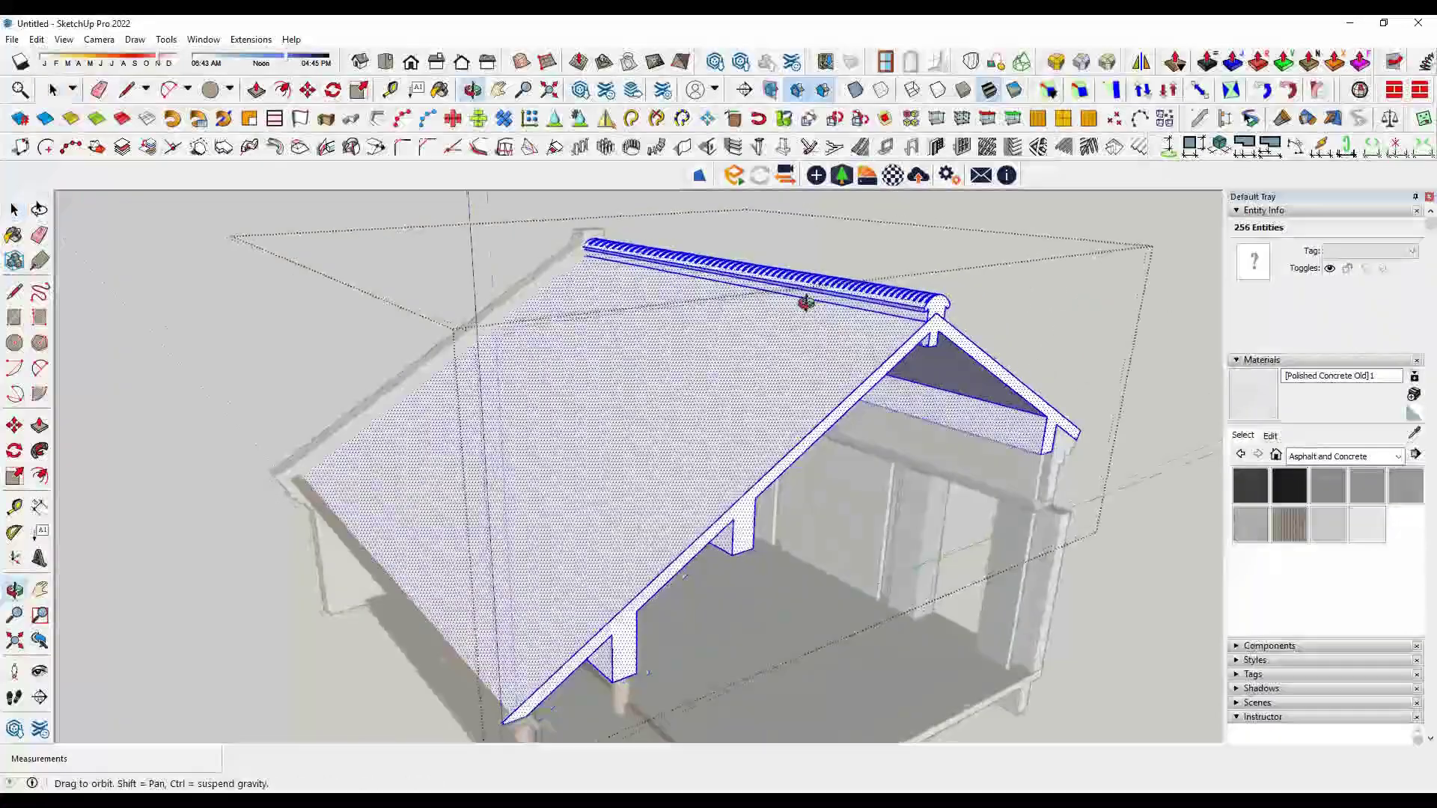
pyautogui.scroll(5, 805, 302)
pyautogui.tripleClick(940, 298)
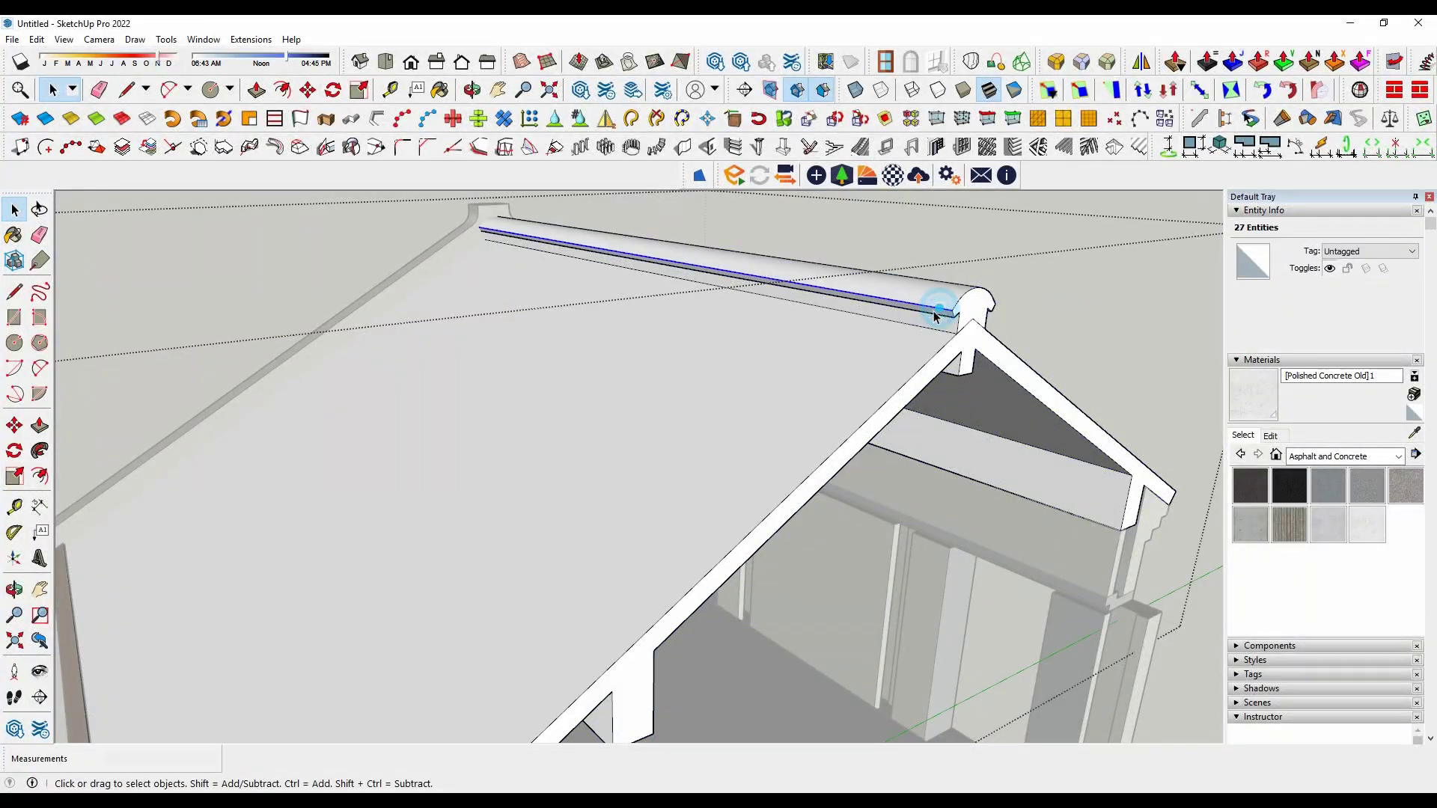
pyautogui.doubleClick(927, 295)
# Orbit around the ridge cap to inspect its end and side.
pyautogui.moveTo(927, 295)
pyautogui.mouseDown(button='middle')
pyautogui.moveTo(710, 207)
pyautogui.moveTo(264, 398)
pyautogui.mouseUp(button='middle')
pyautogui.scroll(-3, 284, 400)
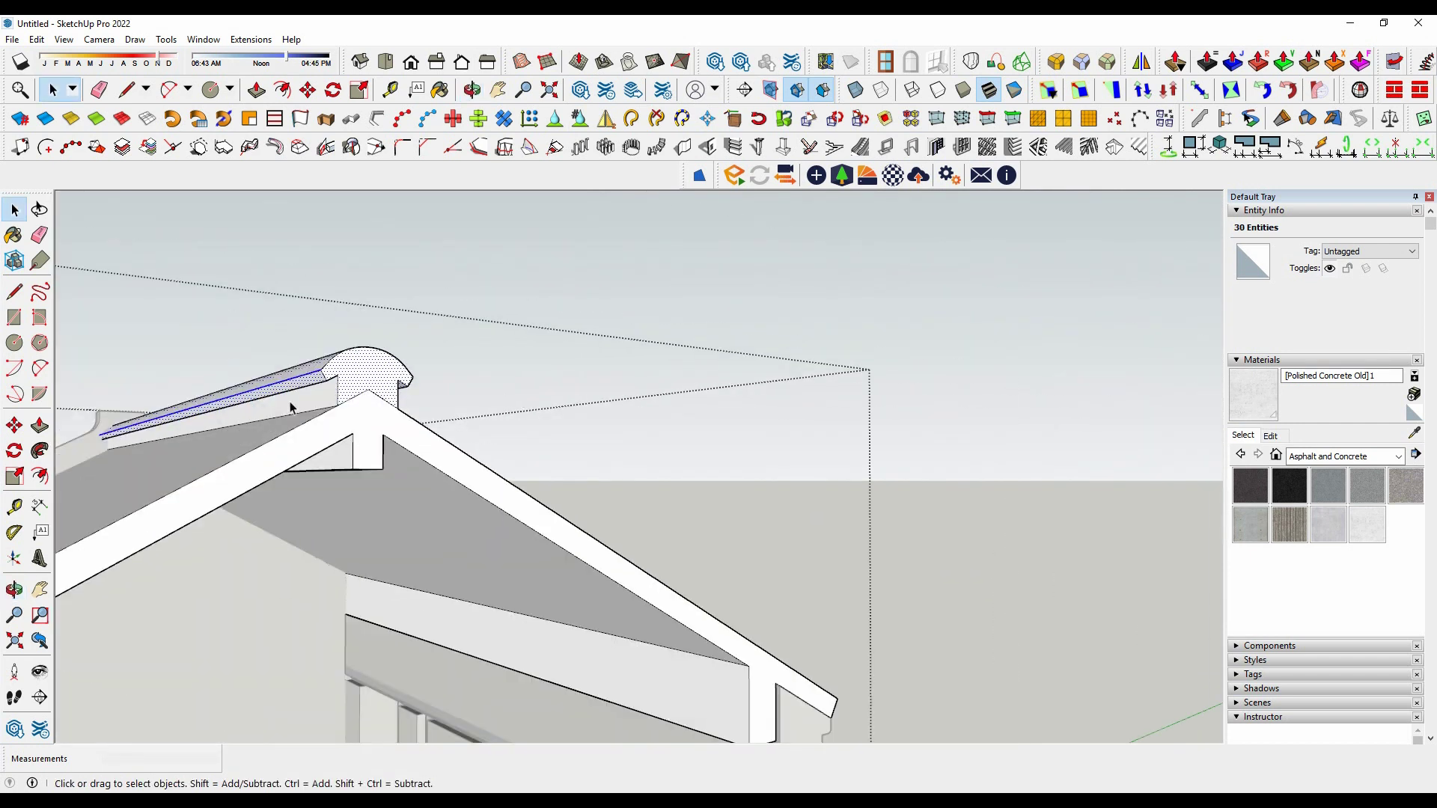
pyautogui.scroll(3, 300, 337)
pyautogui.press('space')
pyautogui.moveTo(250, 324); pyautogui.dragTo(292, 421, button='middle')
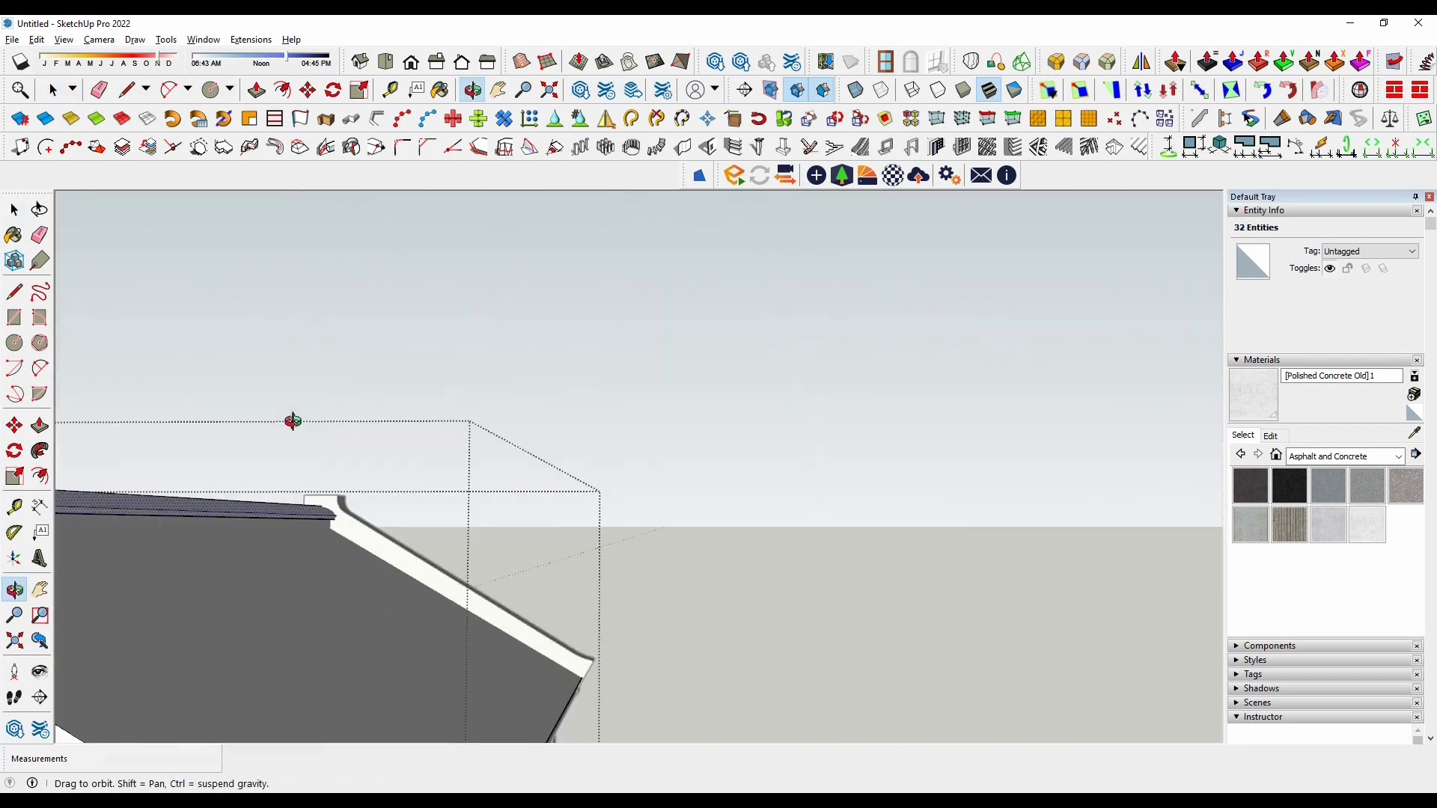
pyautogui.scroll(-5, 355, 479)
pyautogui.scroll(5, 419, 472)
pyautogui.moveTo(419, 473)
pyautogui.mouseDown(button='middle')
pyautogui.moveTo(497, 343)
pyautogui.moveTo(321, 488)
pyautogui.moveTo(497, 523)
pyautogui.moveTo(449, 513)
pyautogui.moveTo(690, 536)
pyautogui.mouseUp(button='middle')
pyautogui.scroll(2, 416, 553)
pyautogui.press('space')
# Select the roof component and its edge and face from a wider view.
pyautogui.click(482, 497)
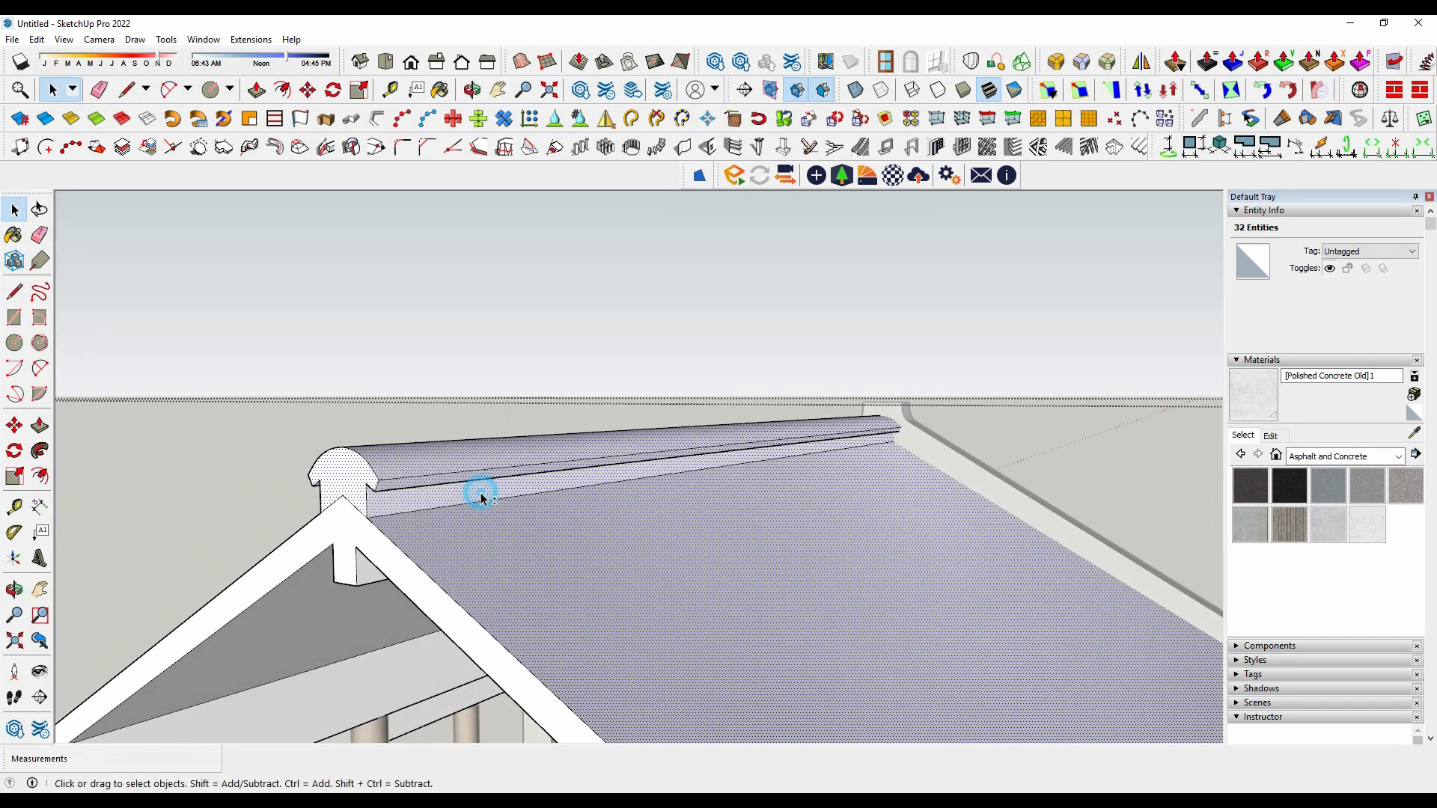
pyautogui.moveTo(444, 522)
pyautogui.mouseDown(button='middle')
pyautogui.moveTo(411, 577)
pyautogui.moveTo(699, 537)
pyautogui.mouseUp(button='middle')
pyautogui.rightClick(577, 482)
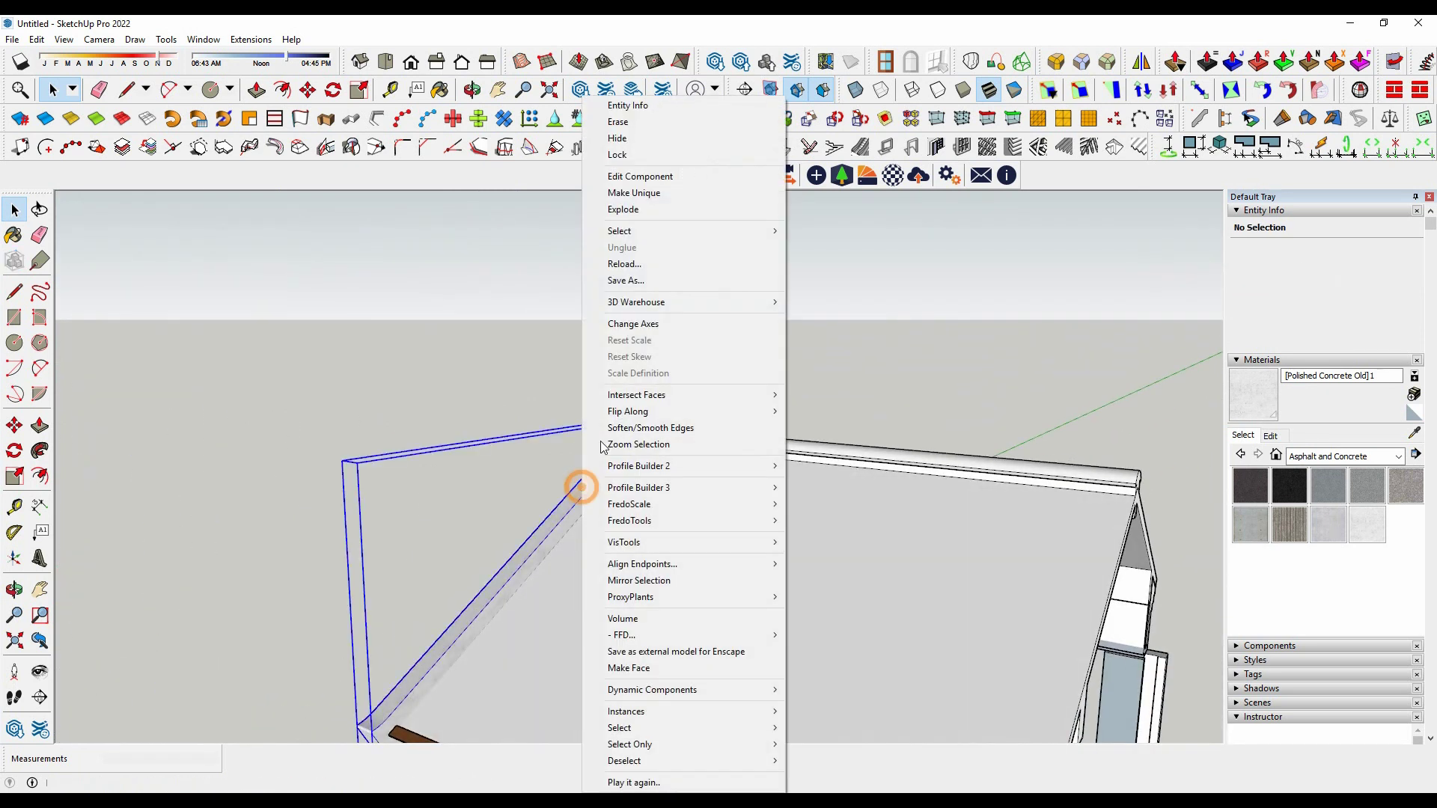
pyautogui.click(608, 142)
pyautogui.moveTo(612, 412); pyautogui.dragTo(979, 546, button='middle')
pyautogui.scroll(-3, 898, 359)
pyautogui.click(771, 389)
pyautogui.scroll(3, 770, 389)
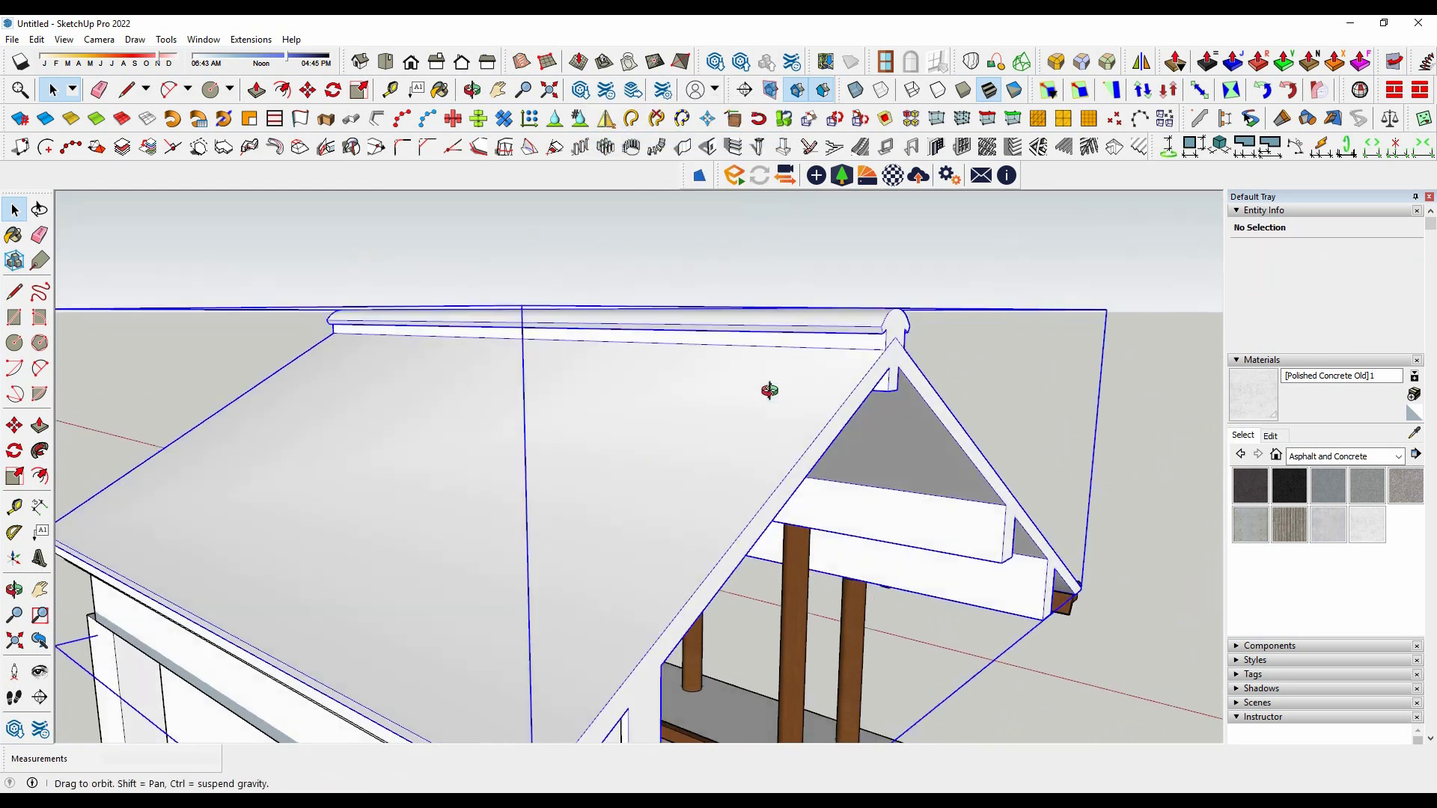
pyautogui.moveTo(770, 389); pyautogui.dragTo(753, 377, button='middle')
pyautogui.doubleClick(775, 361)
# Draw the 7500 mm edge below the ridge cap and select the ridge cap.
pyautogui.press('Escape')
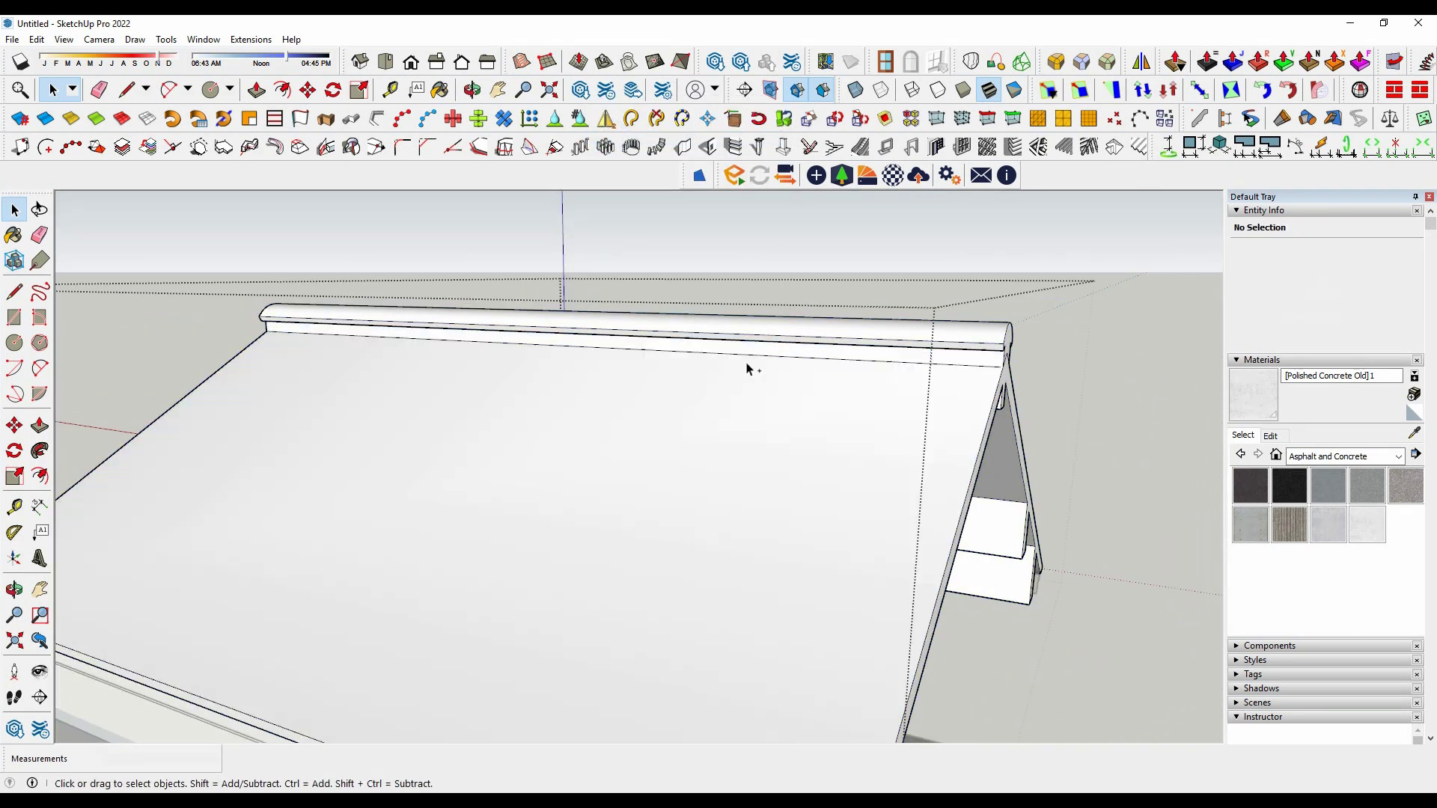
pyautogui.press('l')
pyautogui.click(966, 361)
pyautogui.press('space')
pyautogui.tripleClick(967, 356)
pyautogui.moveTo(968, 356); pyautogui.dragTo(690, 346, button='middle')
pyautogui.click(690, 346)
pyautogui.moveTo(1026, 408); pyautogui.dragTo(596, 407, button='middle')
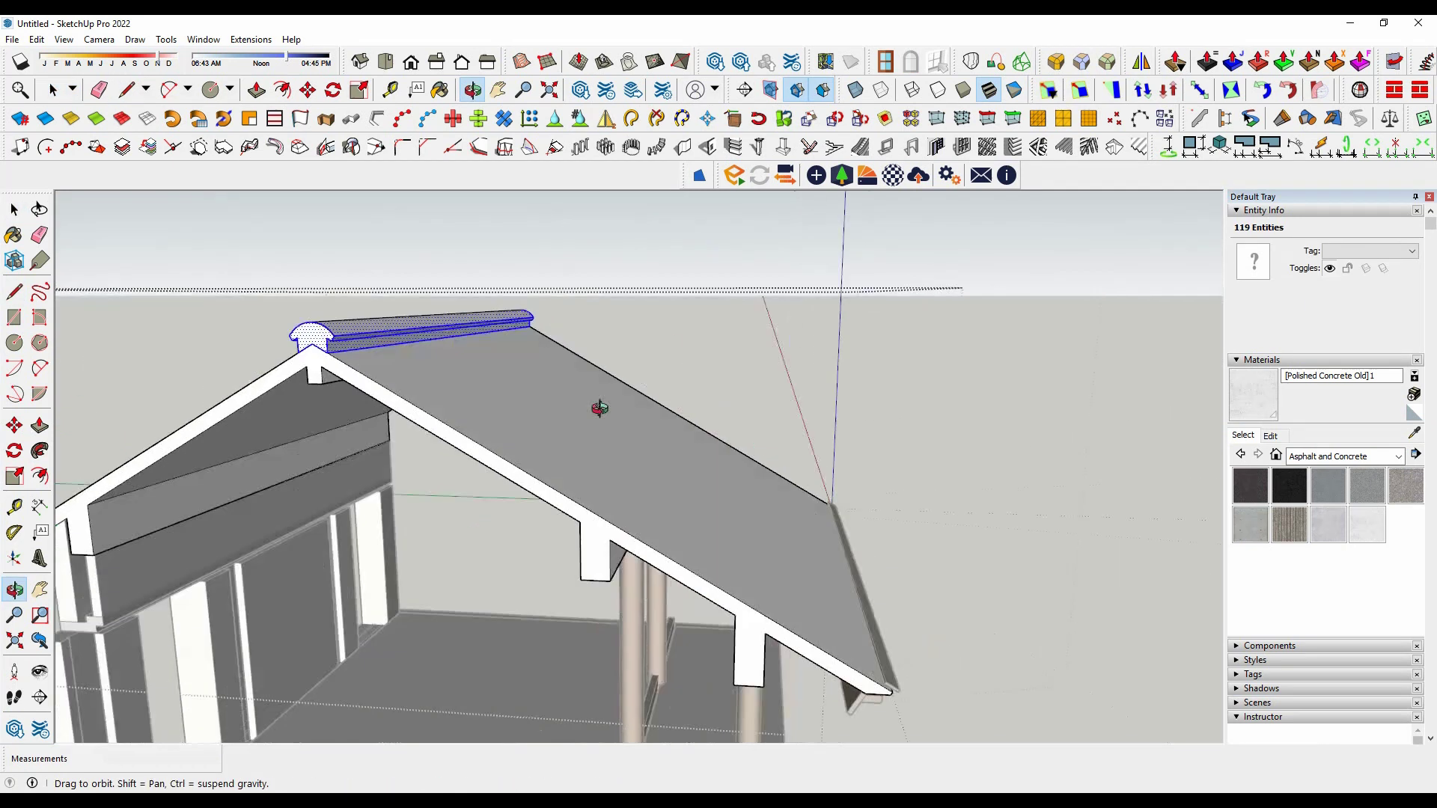
pyautogui.scroll(3, 337, 363)
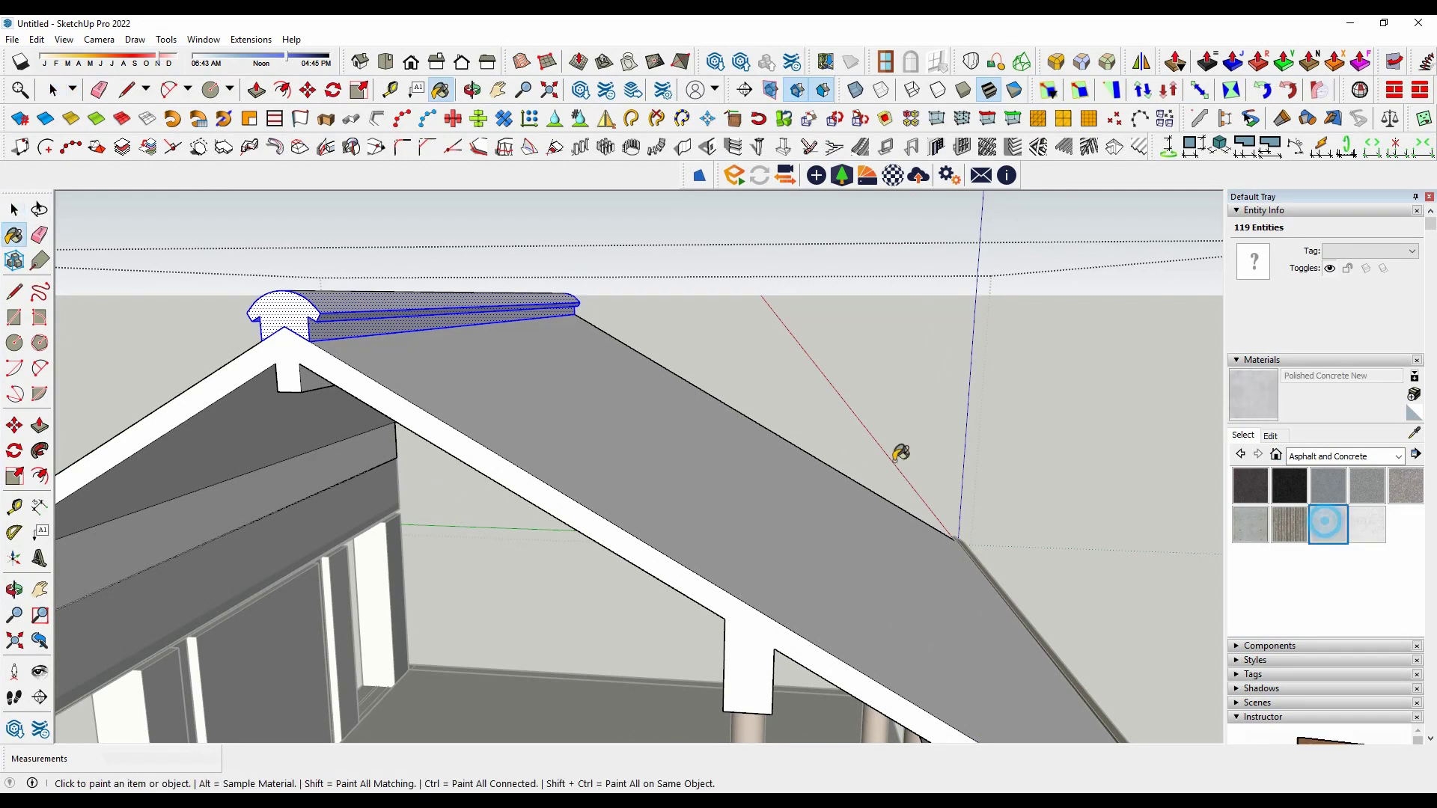
# Make the rounded ridge cap a component.
pyautogui.rightClick(324, 309)
pyautogui.click(404, 314)
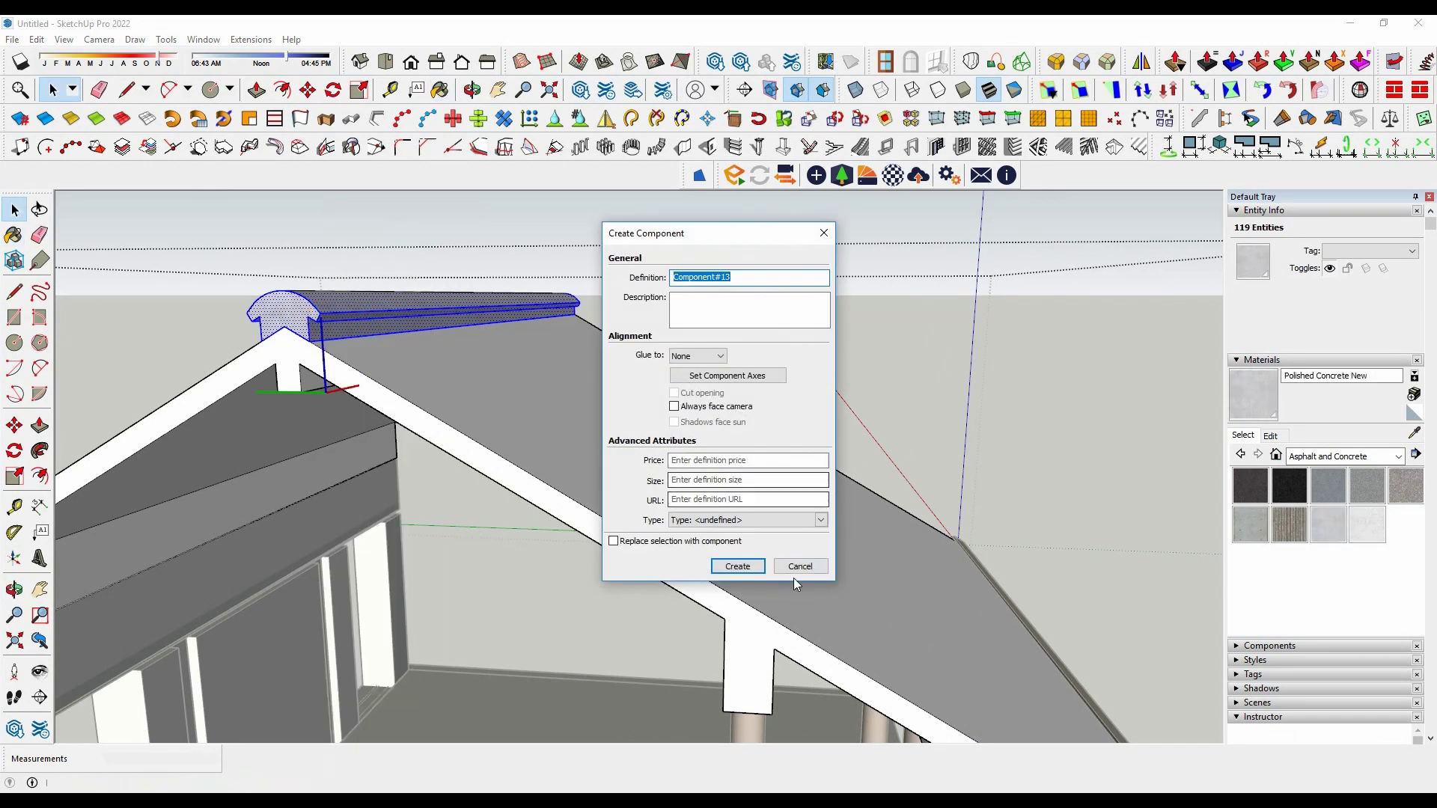
pyautogui.press('Return')
pyautogui.scroll(-3, 744, 480)
pyautogui.moveTo(217, 416)
pyautogui.mouseDown(button='middle')
pyautogui.moveTo(346, 417)
pyautogui.moveTo(567, 524)
pyautogui.moveTo(927, 513)
pyautogui.moveTo(539, 517)
pyautogui.moveTo(924, 563)
pyautogui.moveTo(681, 519)
pyautogui.mouseUp(button='middle')
# Unhide all hidden geometry and select the MC1.dwg gable wall component.
pyautogui.click(37, 39)
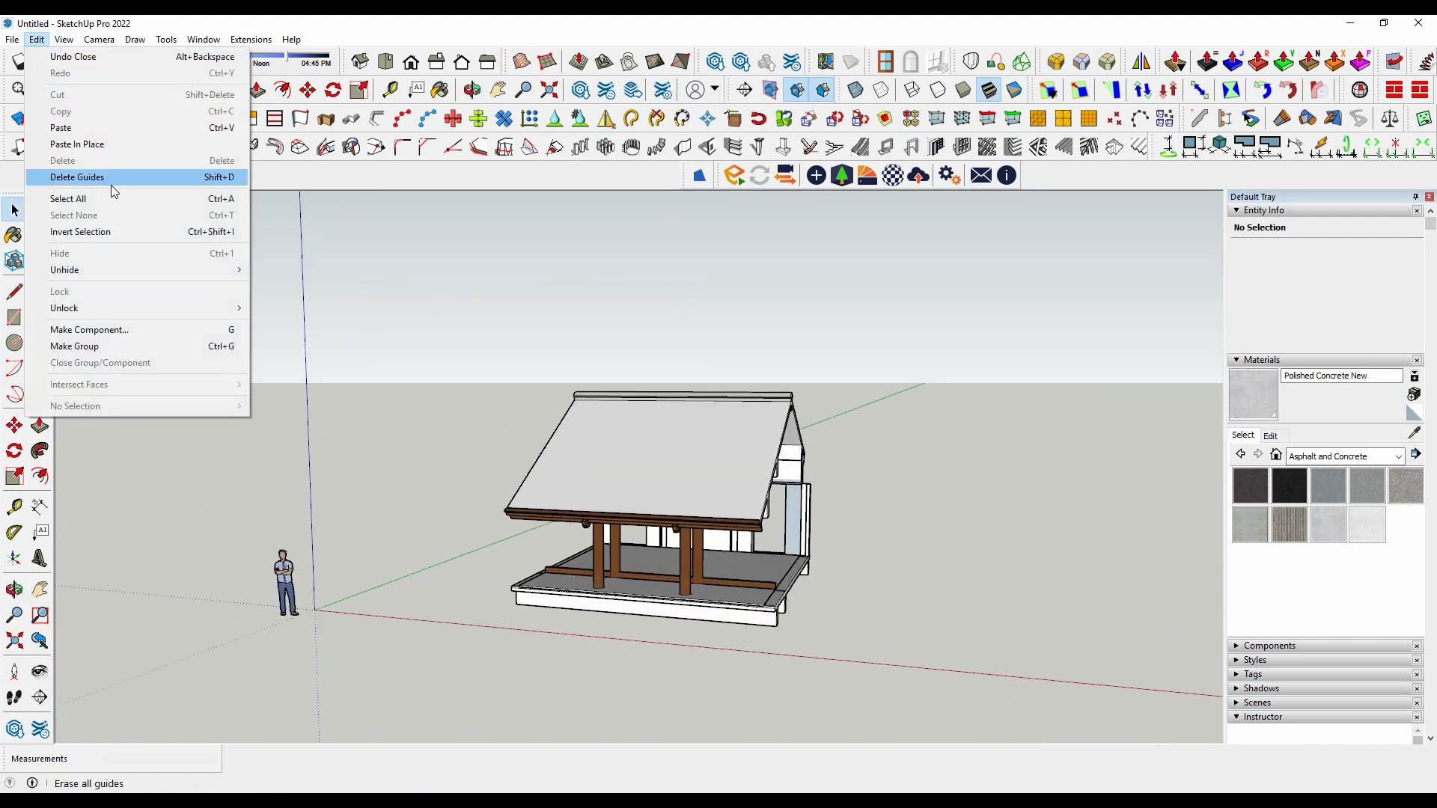
pyautogui.click(98, 122)
pyautogui.rightClick(800, 488)
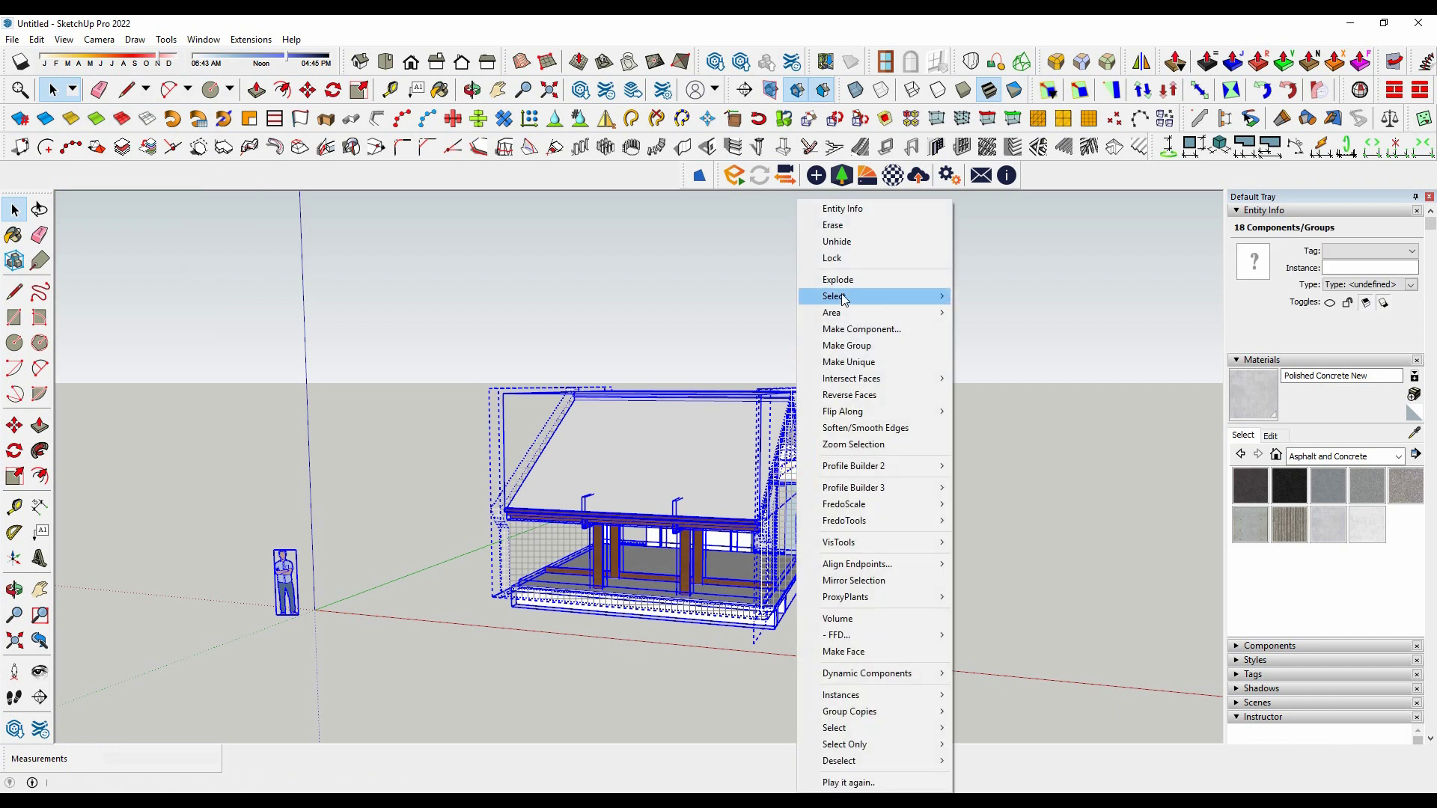
pyautogui.click(840, 242)
pyautogui.moveTo(828, 626); pyautogui.dragTo(846, 599, button='middle')
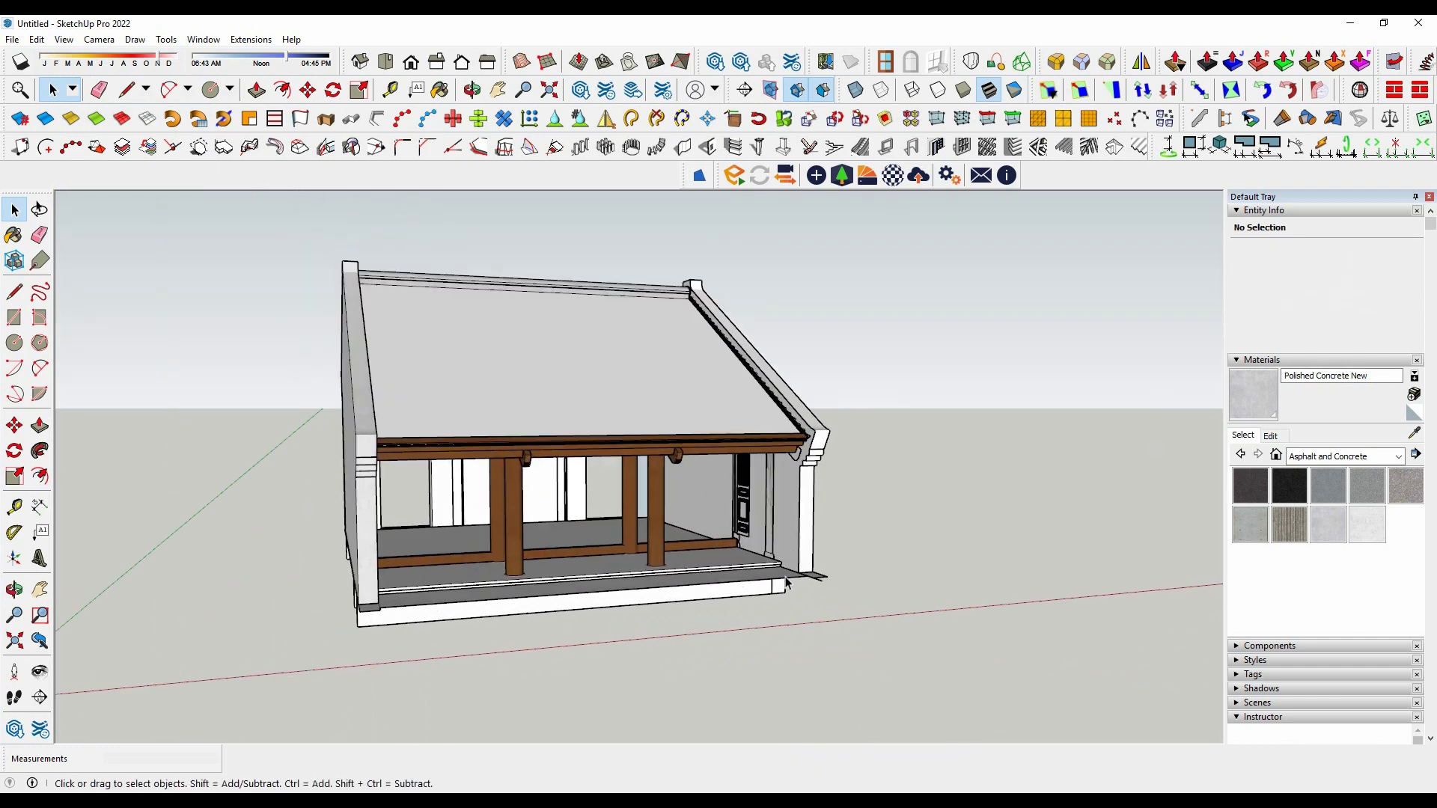
pyautogui.scroll(5, 866, 591)
pyautogui.click(902, 635)
pyautogui.scroll(-3, 906, 484)
# Open the roof component near the eave corner and select an RF Shingle1 tile.
pyautogui.scroll(-2, 906, 483)
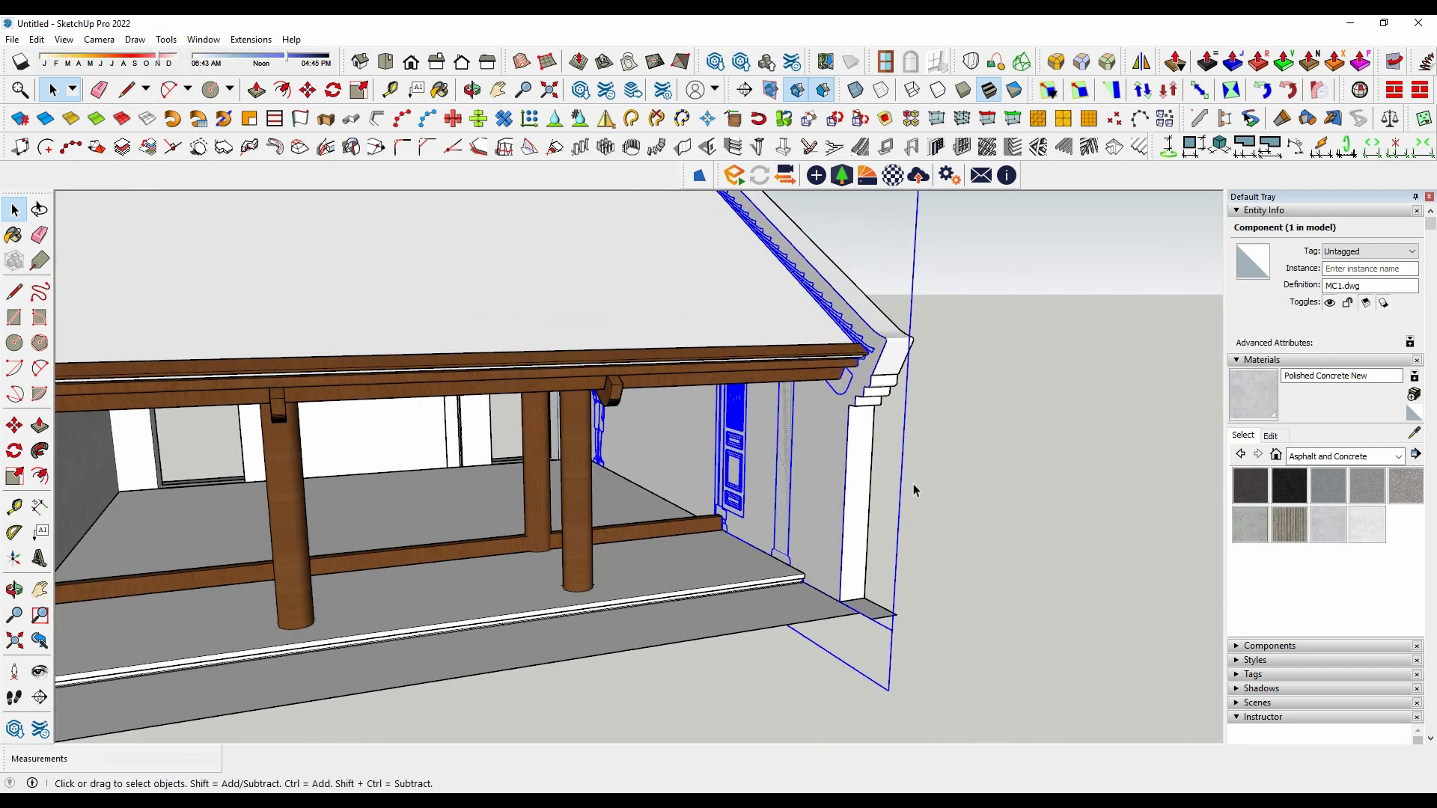
pyautogui.scroll(-3, 913, 484)
pyautogui.scroll(-2, 1089, 513)
pyautogui.scroll(5, 842, 402)
pyautogui.moveTo(894, 397); pyautogui.dragTo(887, 383, button='middle')
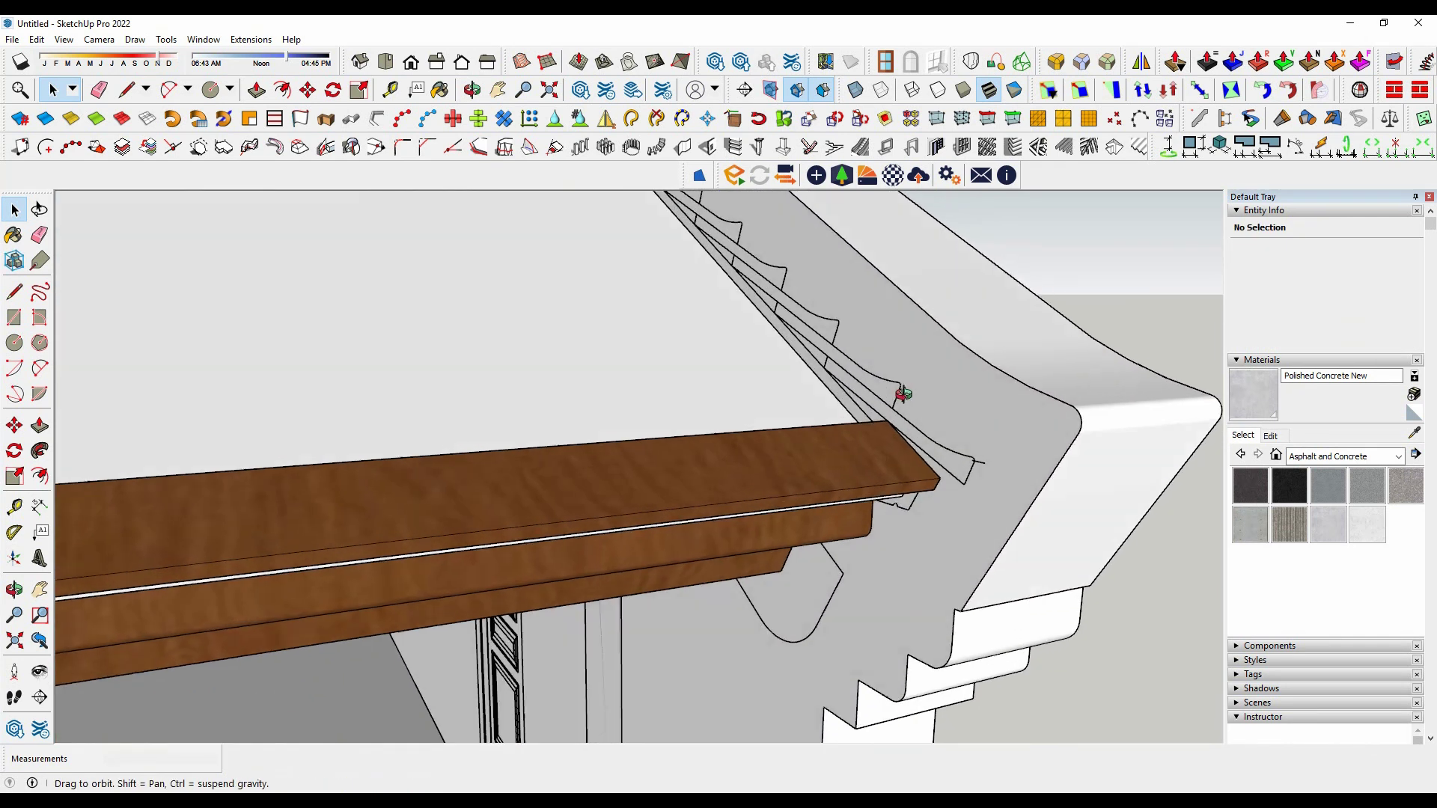
pyautogui.click(887, 378)
pyautogui.scroll(-3, 973, 449)
pyautogui.moveTo(1159, 470); pyautogui.dragTo(1135, 480, button='middle')
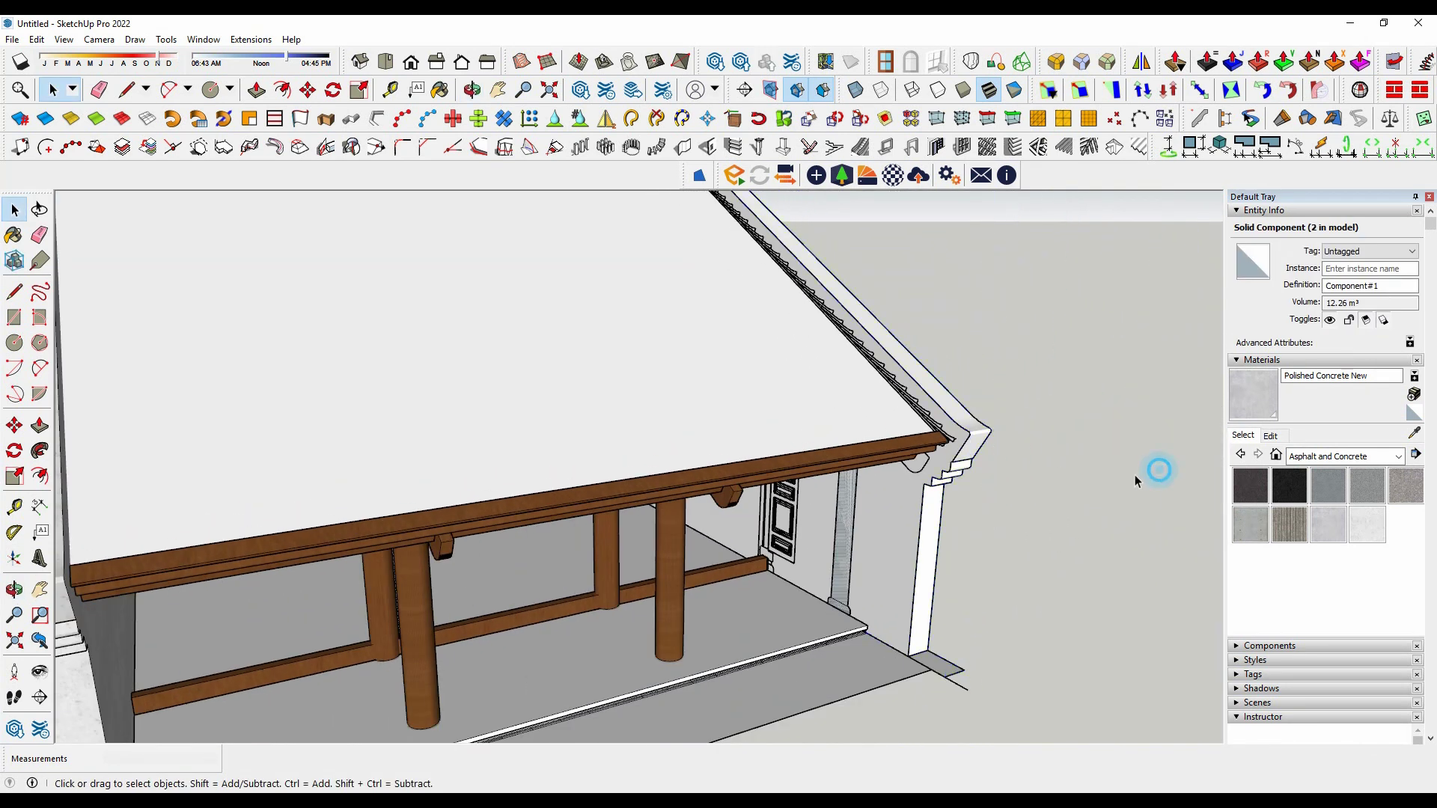
pyautogui.tripleClick(958, 690)
pyautogui.scroll(3, 949, 377)
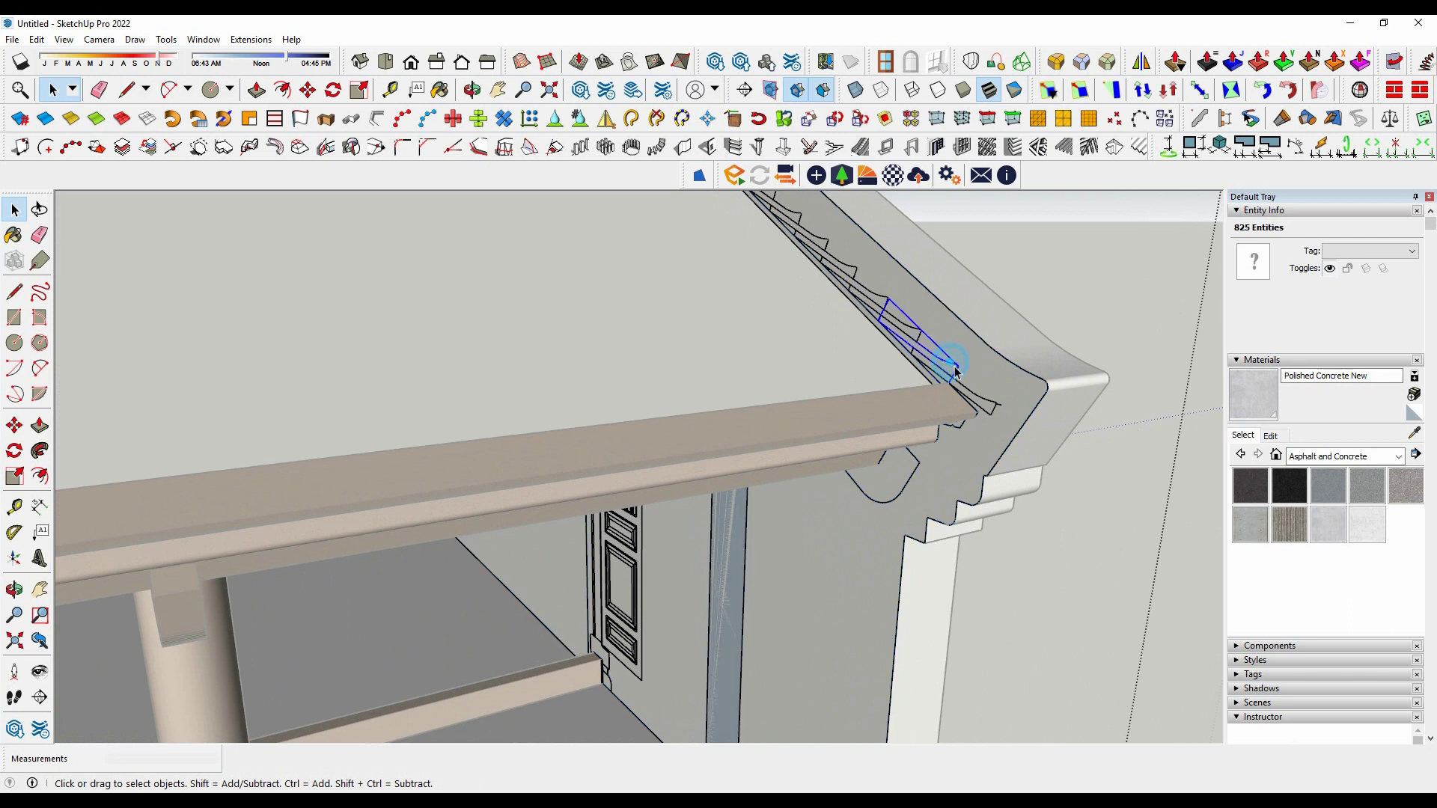
pyautogui.click(955, 371)
pyautogui.scroll(2, 952, 367)
pyautogui.scroll(3, 947, 358)
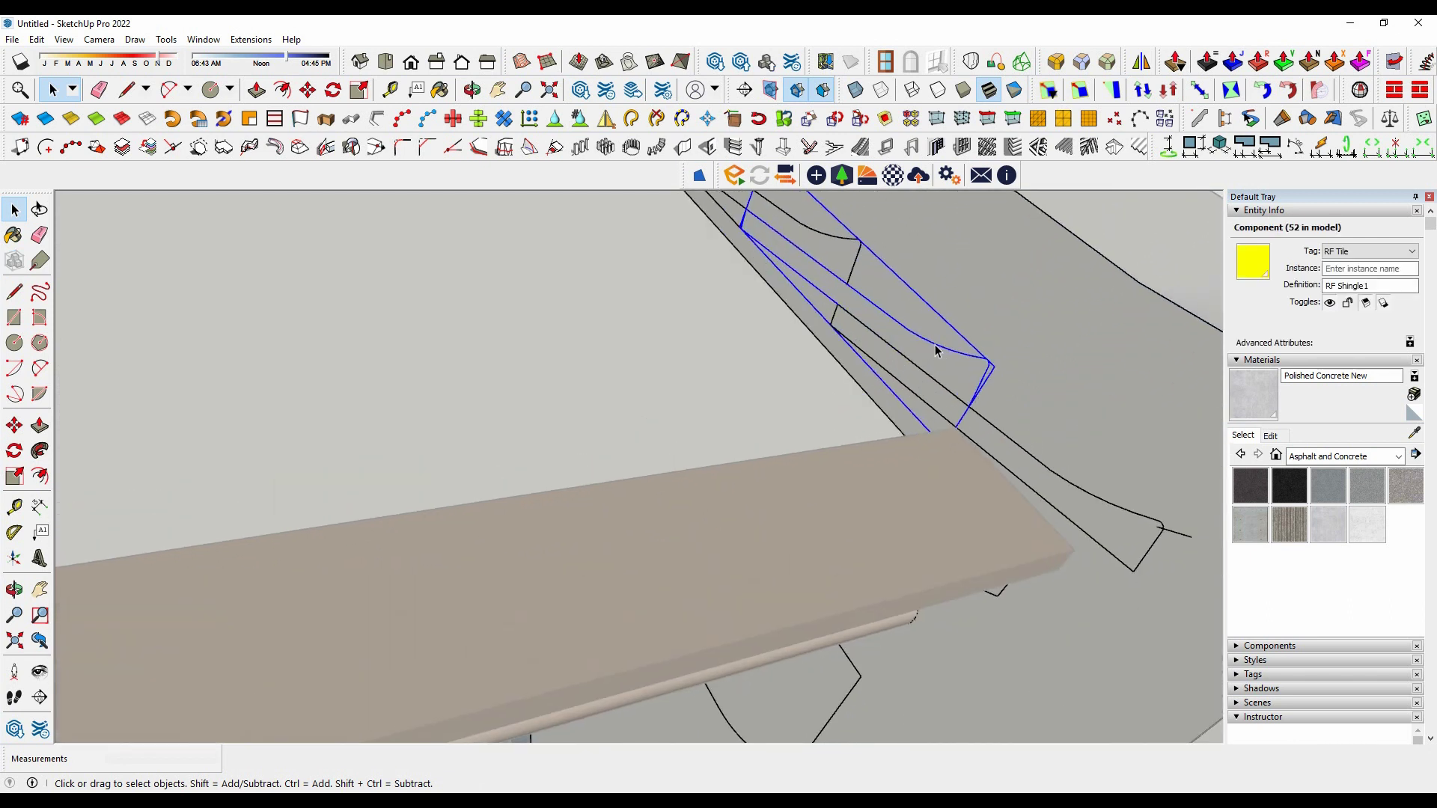
# Draw lines on the end tile of the gable-edge row with the Line tool.
pyautogui.click(934, 349)
pyautogui.press('l')
pyautogui.scroll(2, 841, 311)
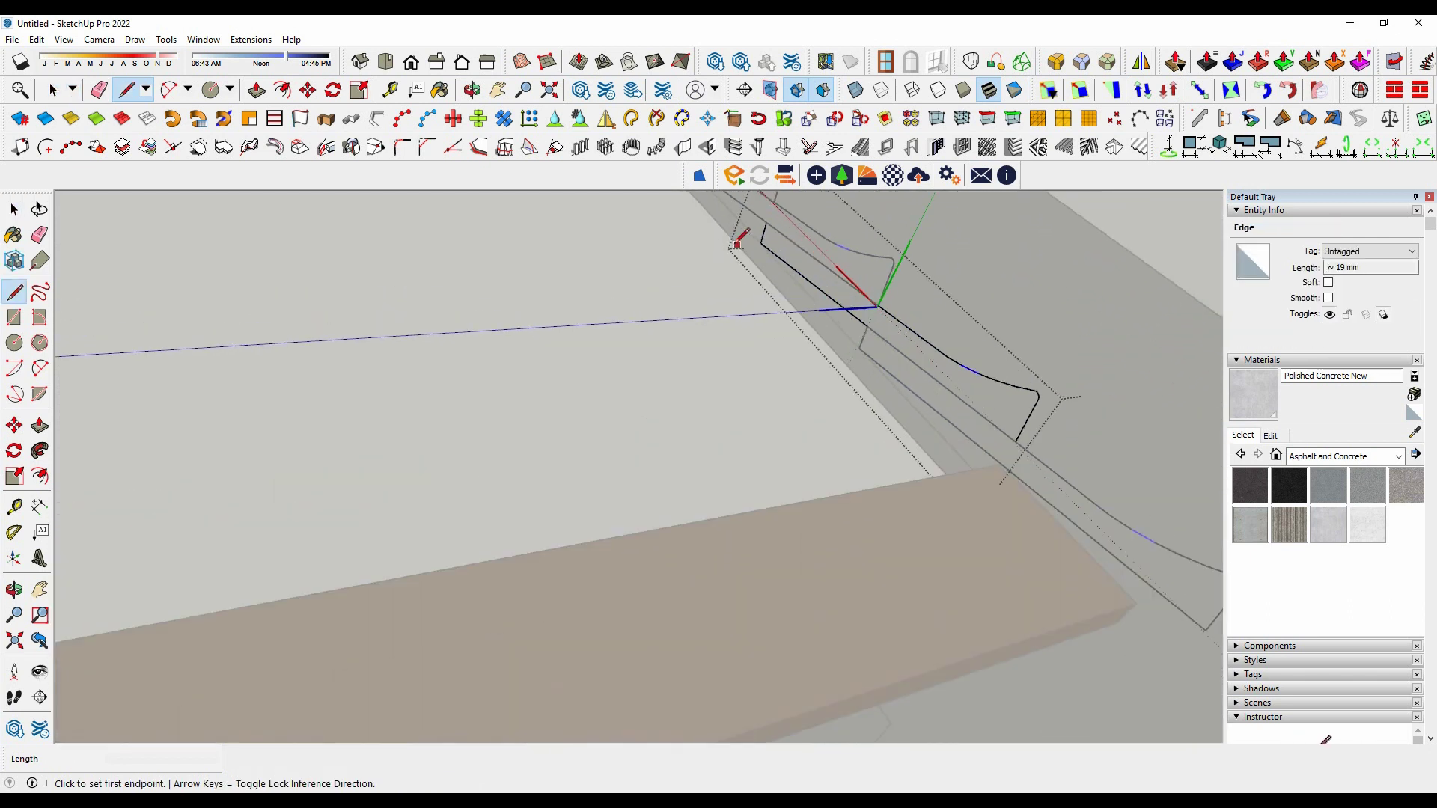
pyautogui.scroll(2, 771, 232)
pyautogui.click(771, 232)
pyautogui.scroll(2, 774, 224)
pyautogui.scroll(2, 783, 210)
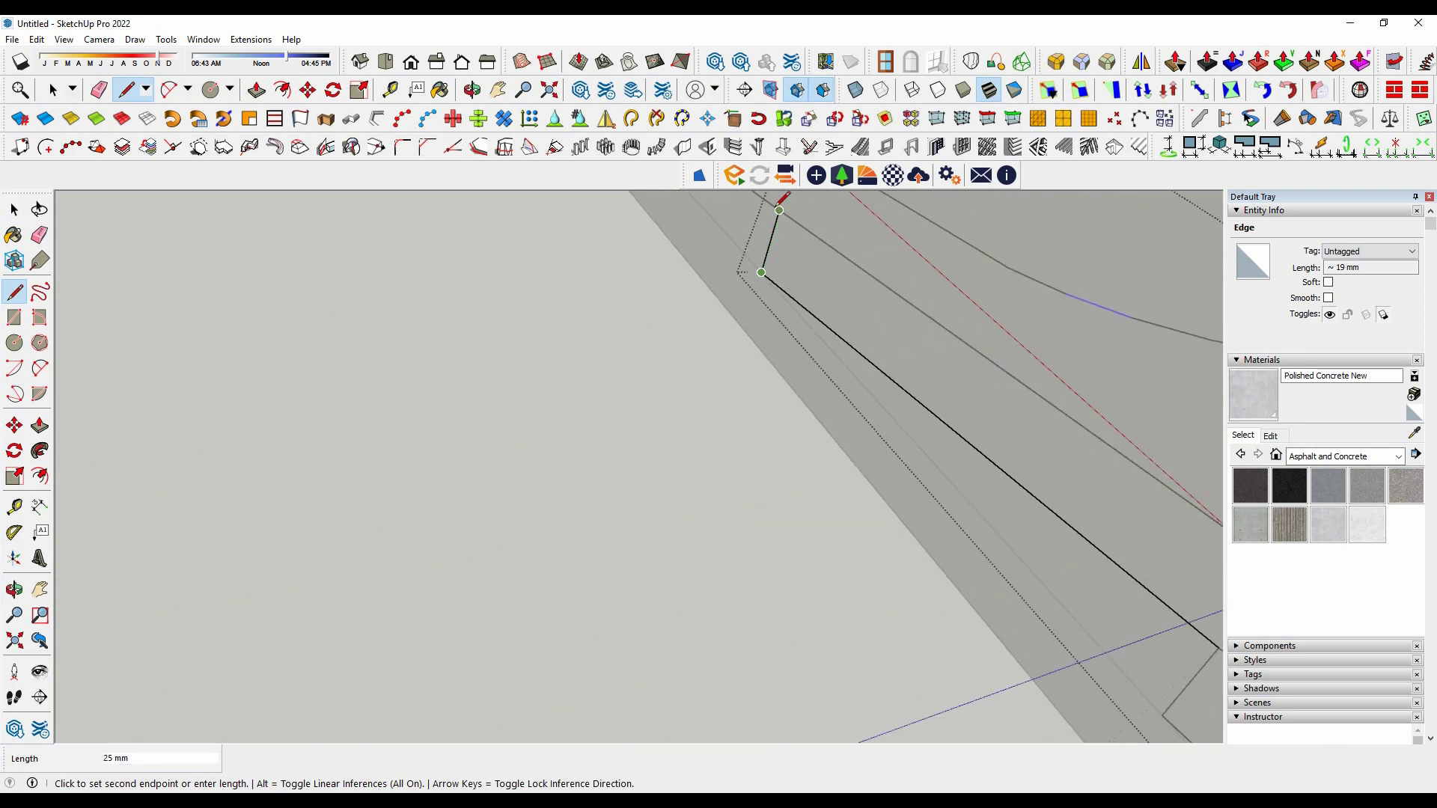
pyautogui.scroll(-3, 673, 262)
pyautogui.scroll(-2, 684, 401)
# Select the end tile's face for Push/Pull and inspect the roof corner.
pyautogui.press('space')
pyautogui.click(841, 503)
pyautogui.moveTo(842, 503)
pyautogui.mouseDown(button='middle')
pyautogui.moveTo(857, 523)
pyautogui.moveTo(859, 508)
pyautogui.mouseUp(button='middle')
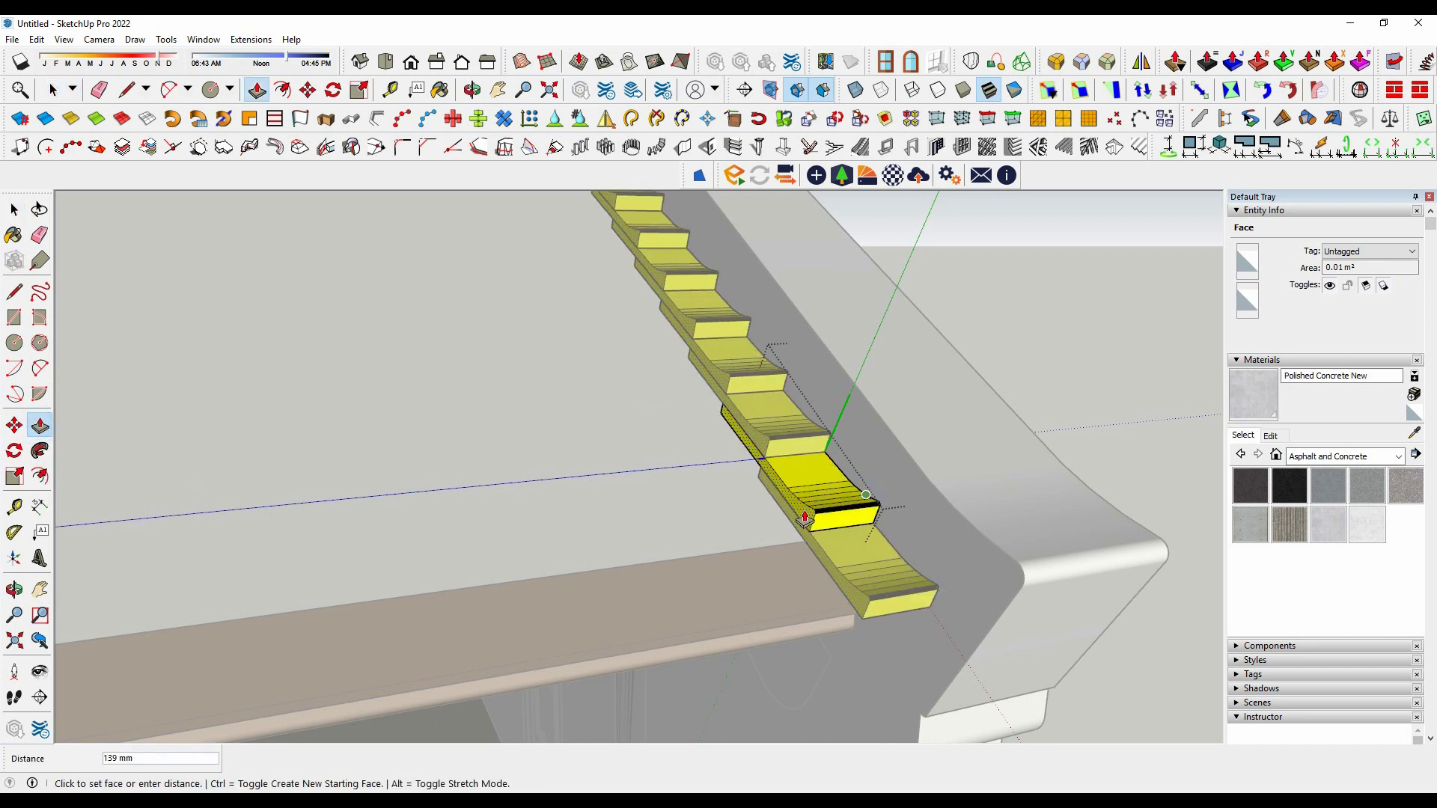
pyautogui.scroll(-2, 804, 516)
pyautogui.press('space')
pyautogui.scroll(3, 842, 523)
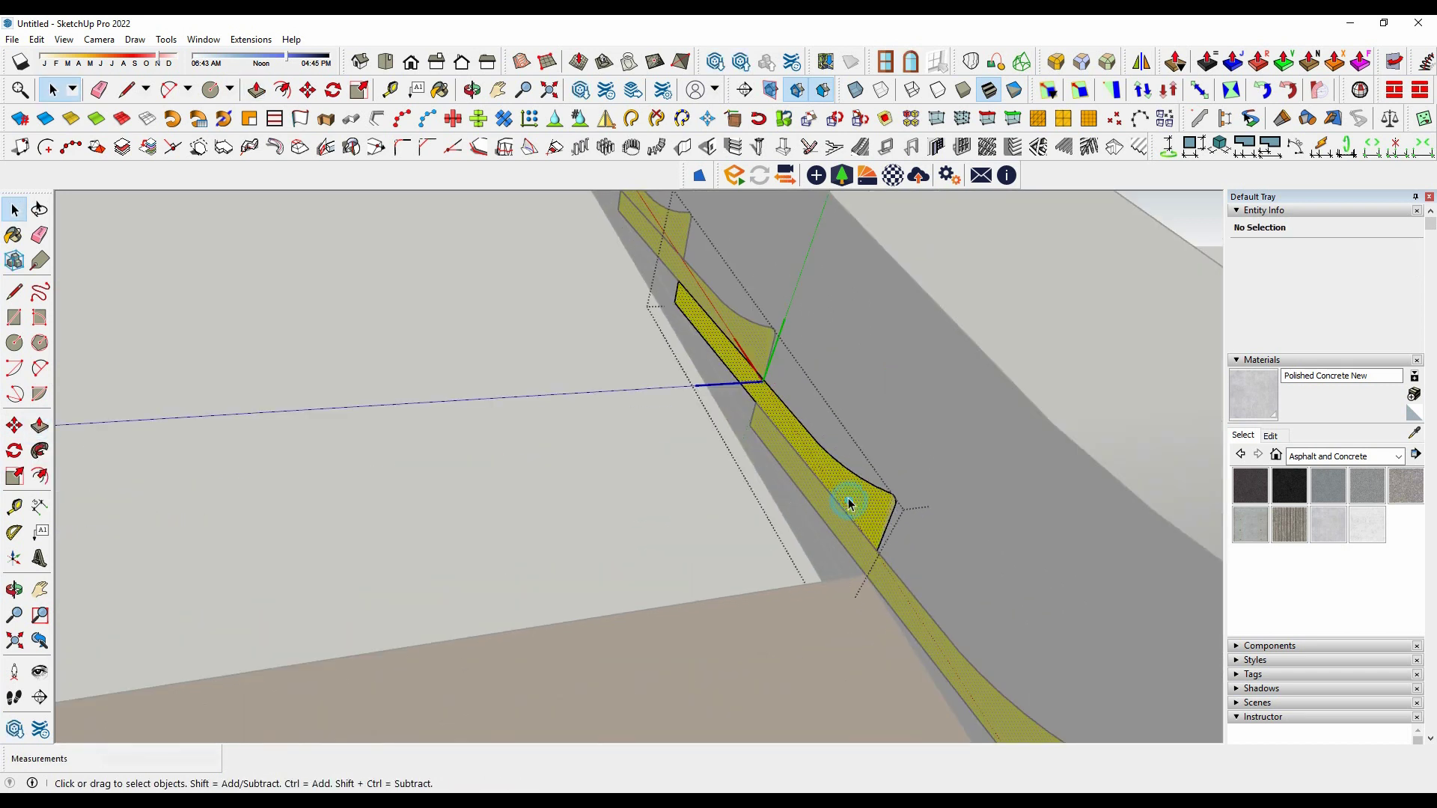
pyautogui.scroll(-3, 850, 502)
pyautogui.scroll(4, 931, 515)
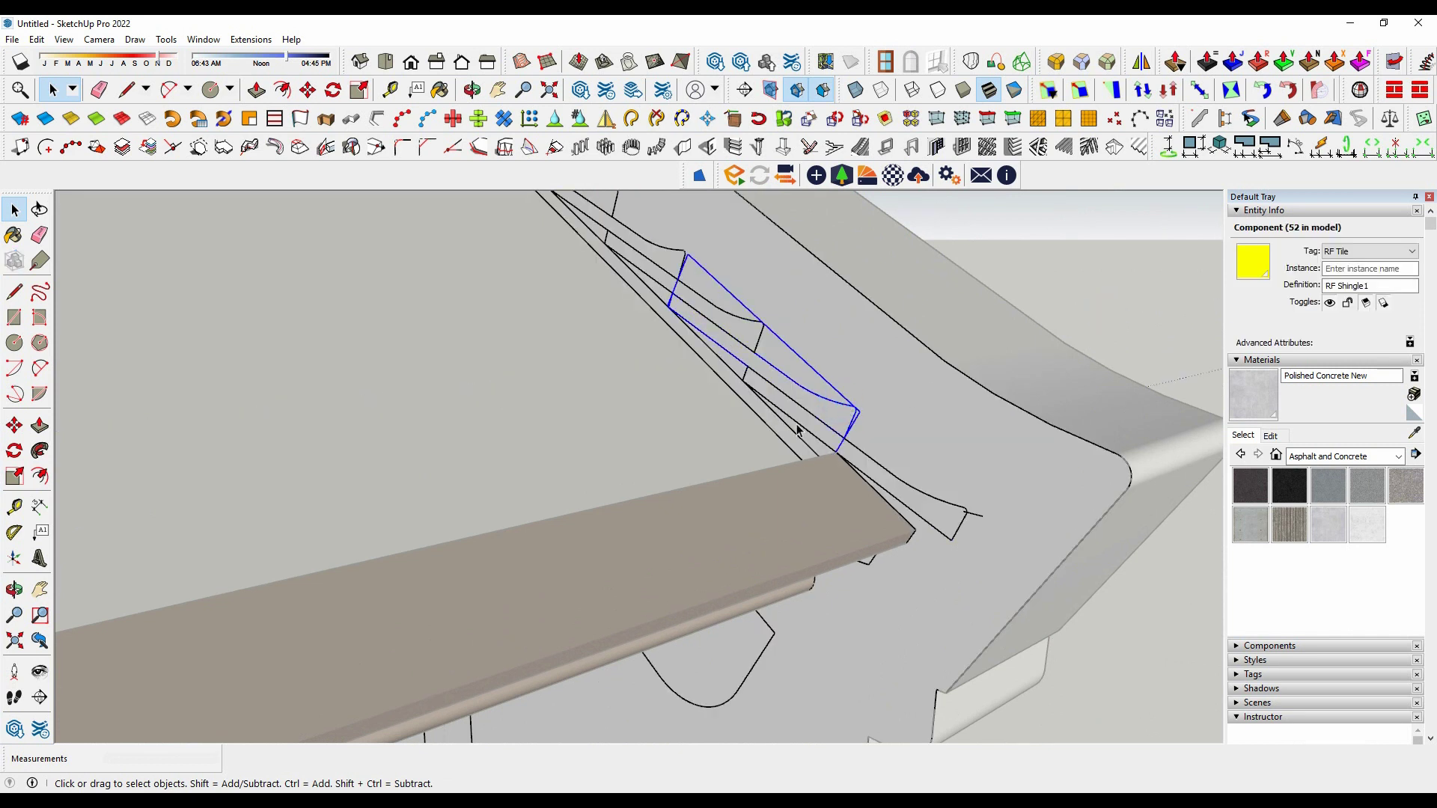
pyautogui.scroll(-3, 796, 424)
pyautogui.click(1089, 511)
pyautogui.scroll(2, 850, 505)
pyautogui.scroll(2, 866, 515)
pyautogui.scroll(1, 869, 462)
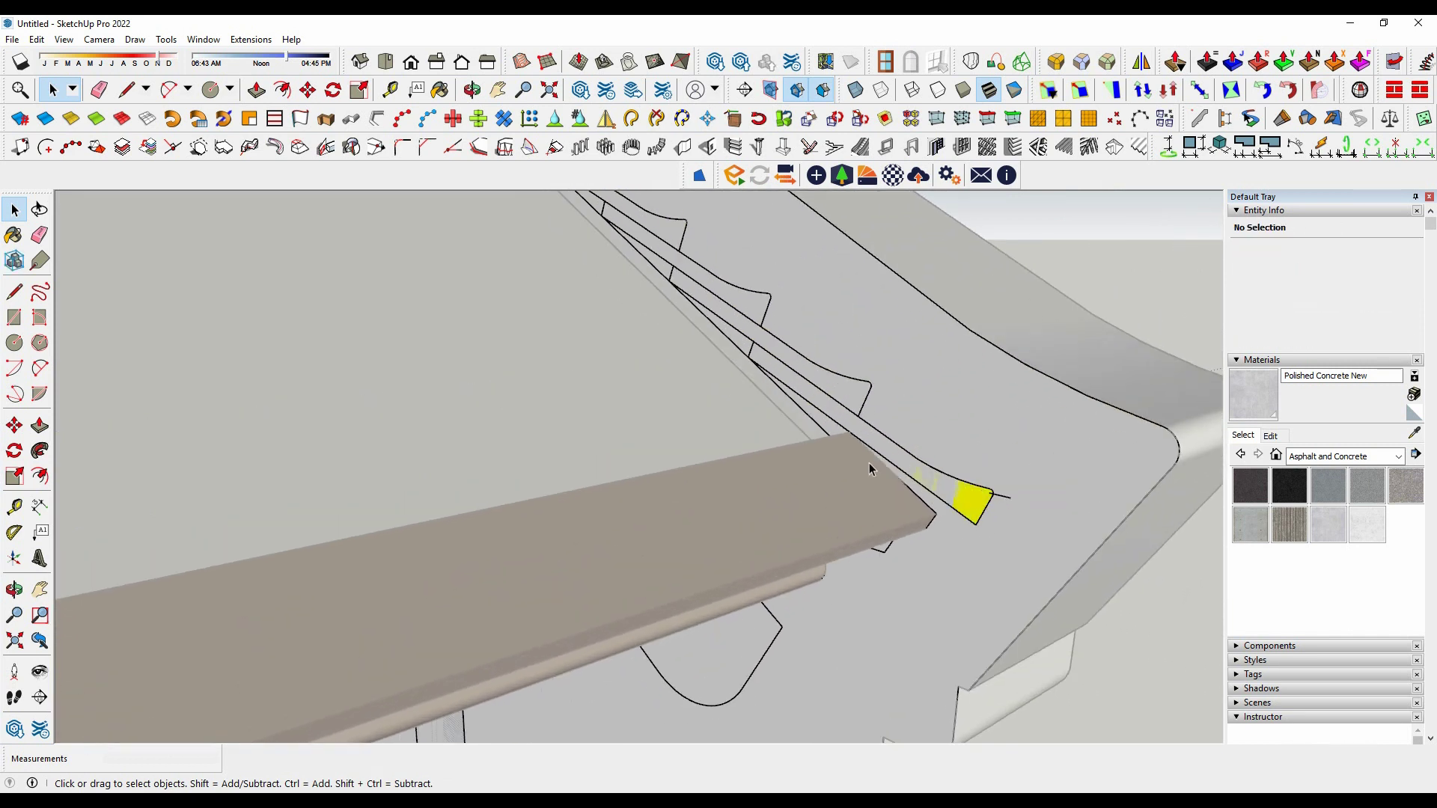
pyautogui.scroll(-3, 869, 463)
pyautogui.scroll(4, 848, 426)
# Push/Pull the last yellow tile's face 202 mm toward the eave.
pyautogui.click(851, 411)
pyautogui.click(861, 424)
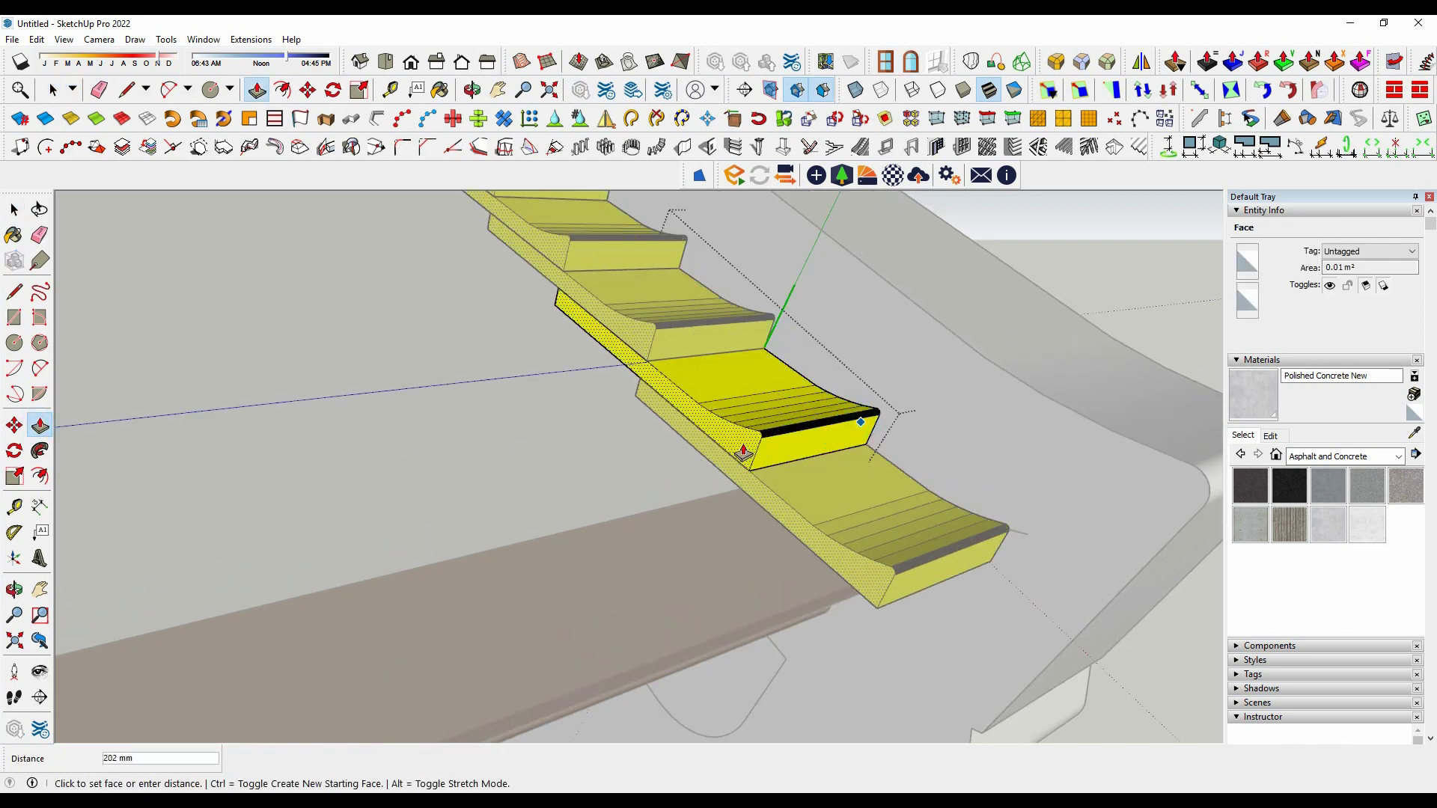
pyautogui.click(744, 453)
pyautogui.scroll(-5, 743, 453)
pyautogui.moveTo(699, 551); pyautogui.dragTo(901, 561, button='middle')
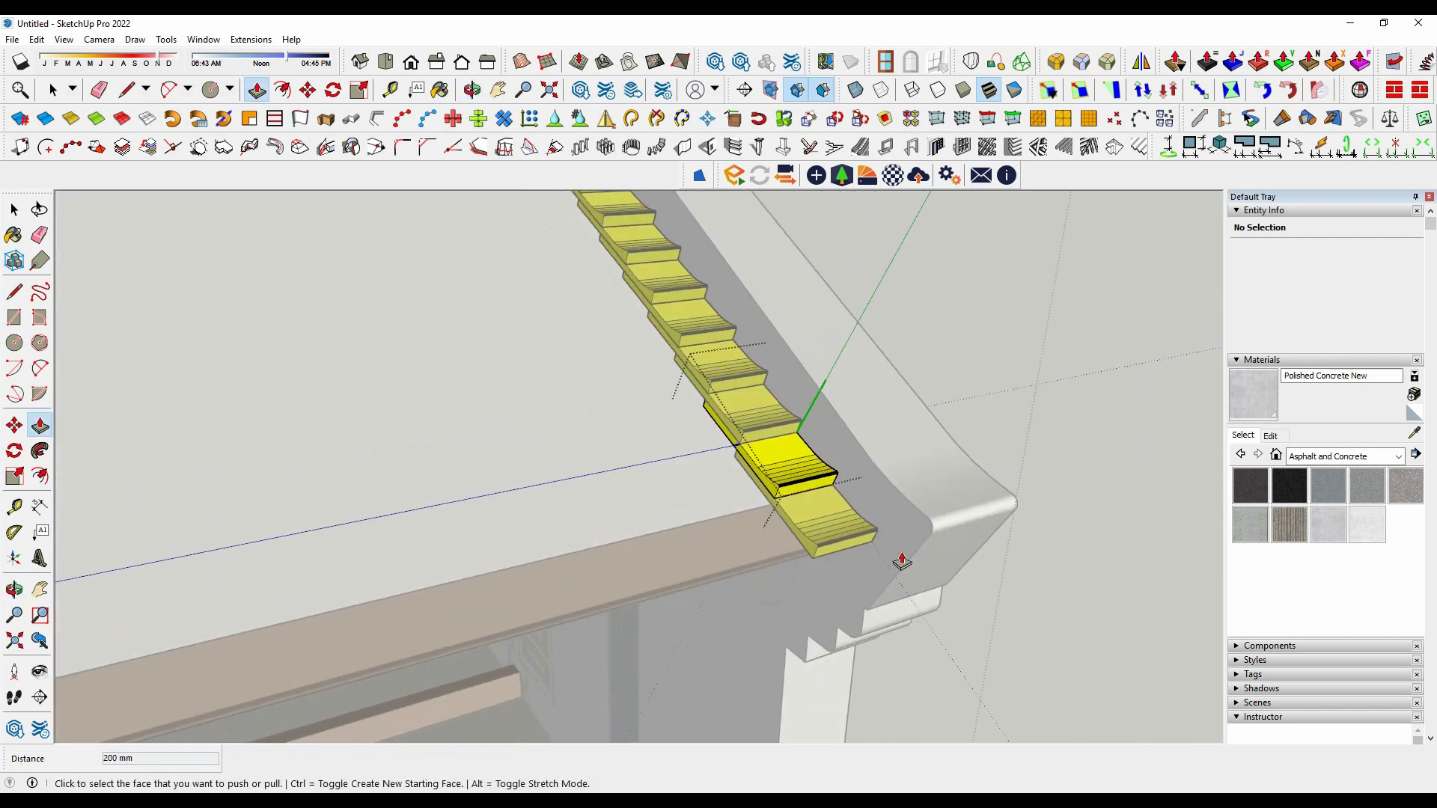
pyautogui.scroll(3, 896, 509)
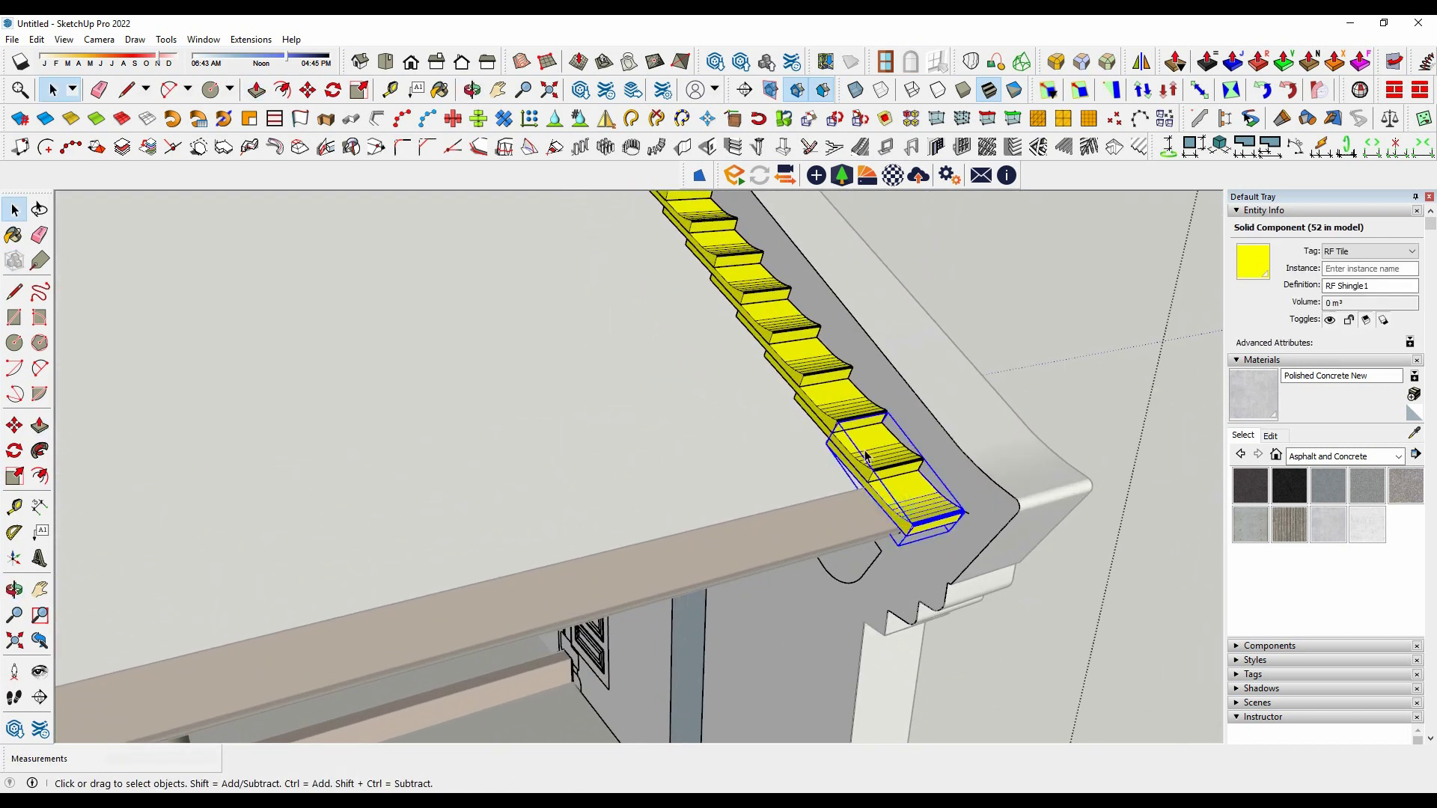
pyautogui.moveTo(866, 456); pyautogui.dragTo(795, 513, button='middle')
pyautogui.scroll(3, 890, 495)
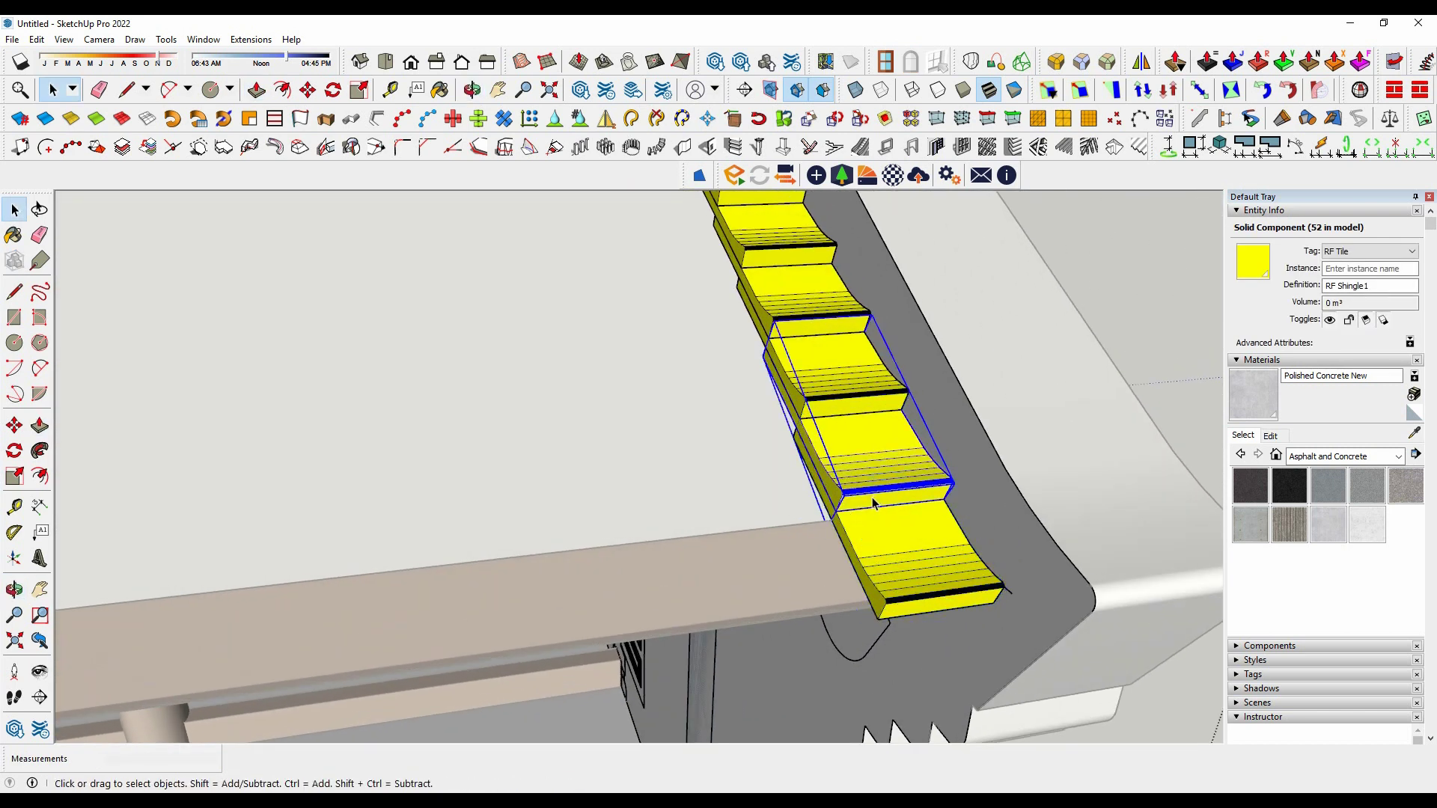
pyautogui.scroll(-5, 875, 507)
pyautogui.scroll(5, 879, 512)
# Move the end tile into place and extend it a further 50 mm.
pyautogui.press('m')
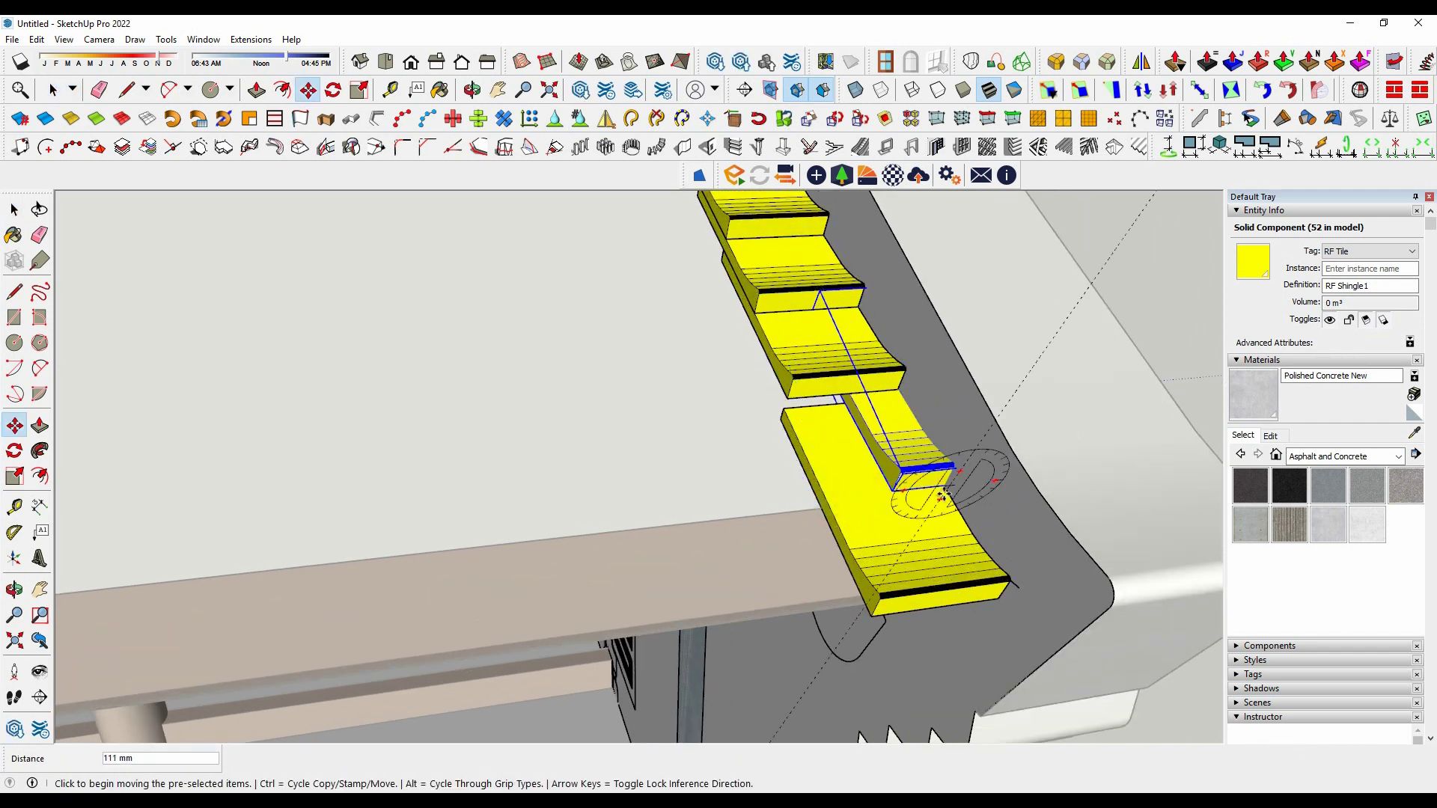
pyautogui.moveTo(941, 496); pyautogui.dragTo(915, 536, button='middle')
pyautogui.press('space')
pyautogui.doubleClick(893, 533)
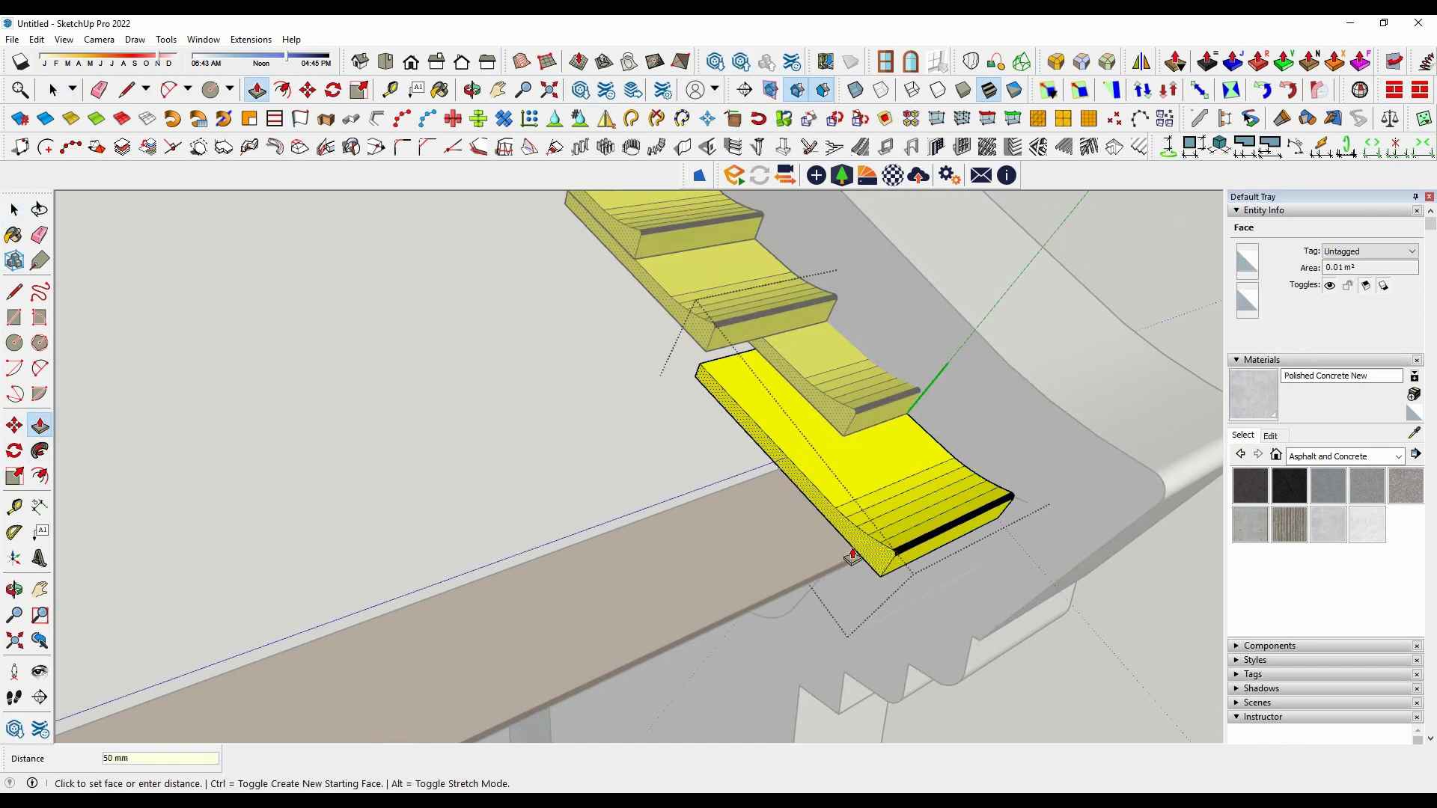
pyautogui.press('space')
pyautogui.click(788, 473)
pyautogui.moveTo(789, 473)
pyautogui.mouseDown(button='middle')
pyautogui.moveTo(723, 436)
pyautogui.moveTo(770, 465)
pyautogui.moveTo(891, 382)
pyautogui.moveTo(1093, 529)
pyautogui.mouseUp(button='middle')
pyautogui.scroll(-5, 770, 465)
pyautogui.scroll(2, 974, 578)
pyautogui.click(974, 578)
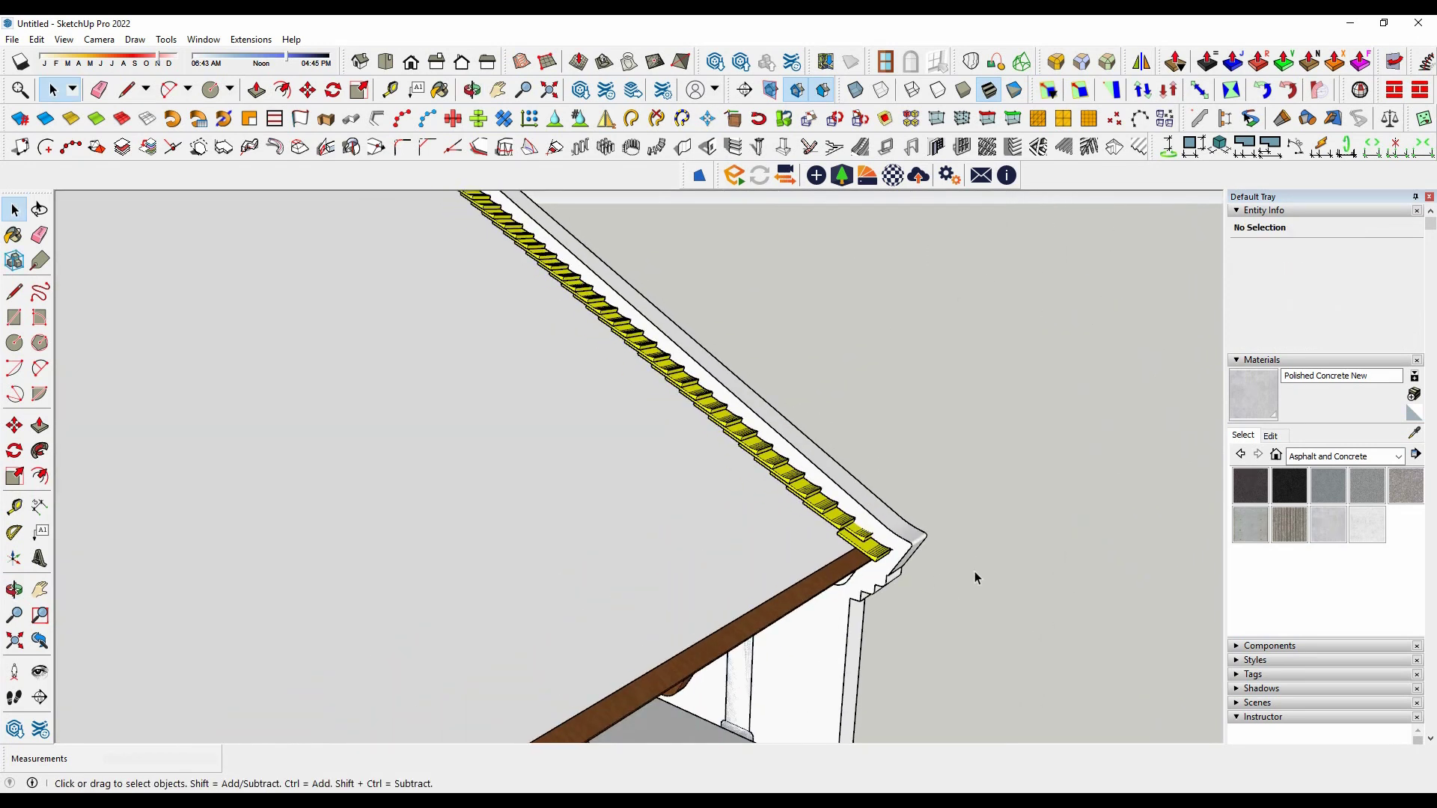
pyautogui.scroll(3, 760, 539)
# Open the bottom tile and paint it with brown Color C07 from the Colors library.
pyautogui.scroll(3, 756, 539)
pyautogui.doubleClick(738, 537)
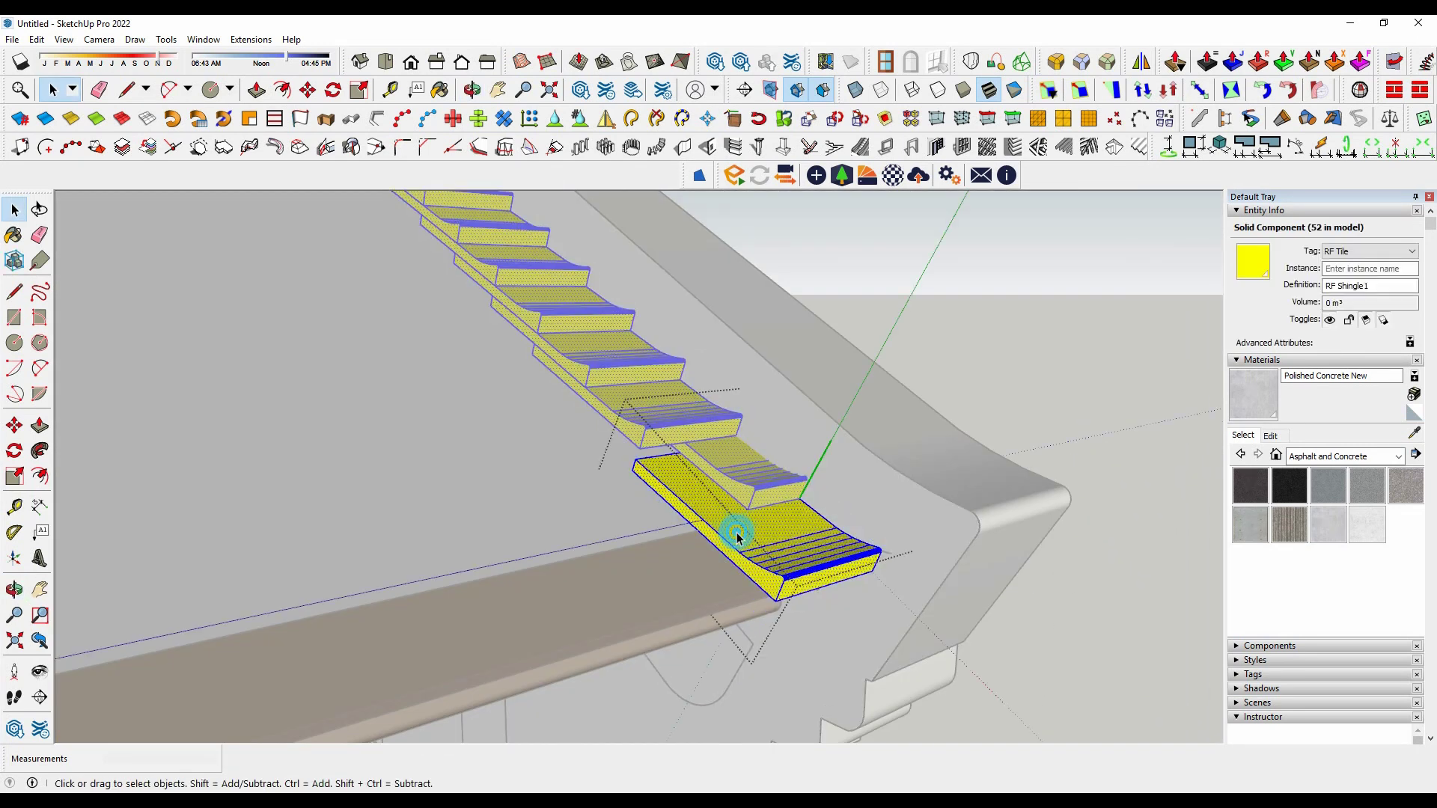
pyautogui.click(1270, 436)
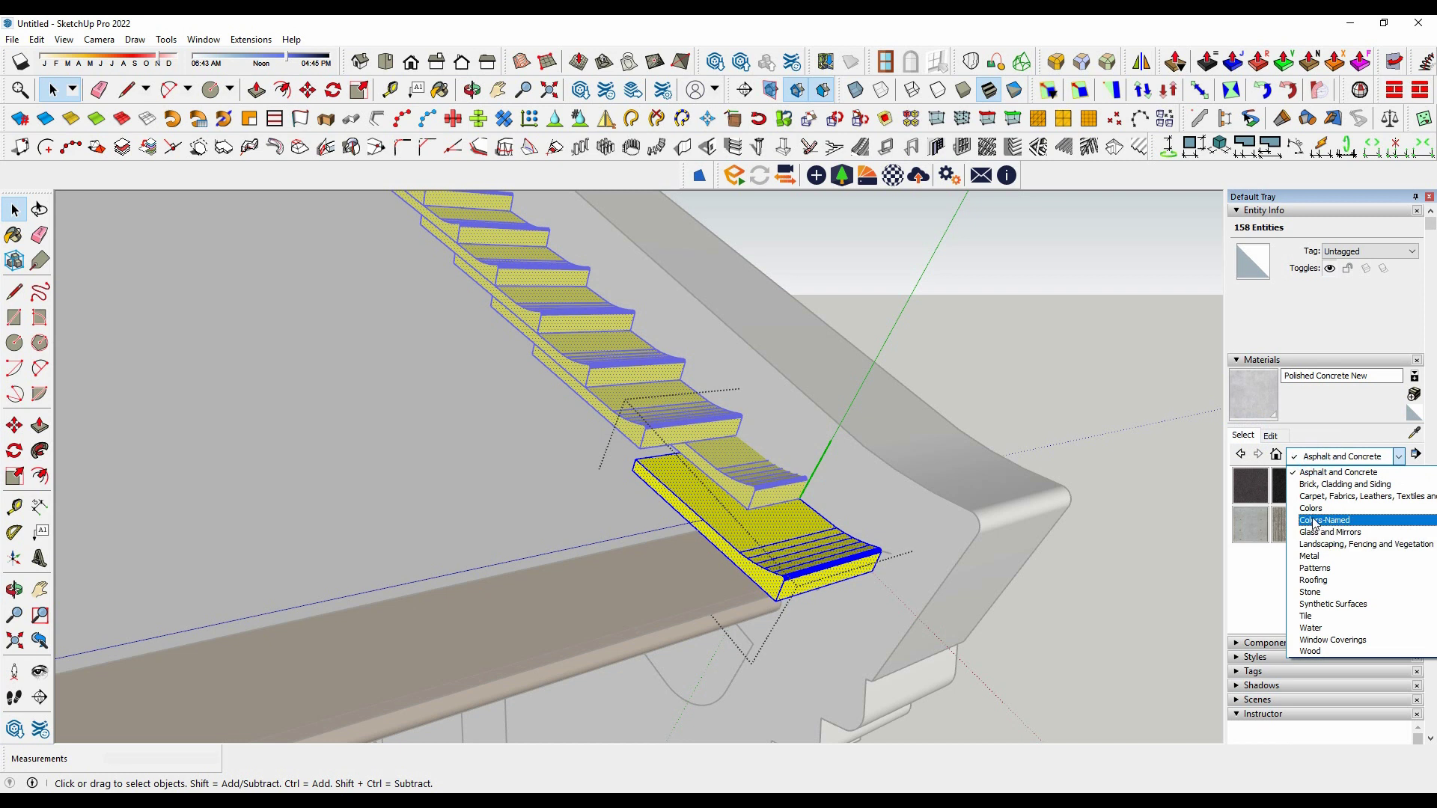
pyautogui.click(1311, 509)
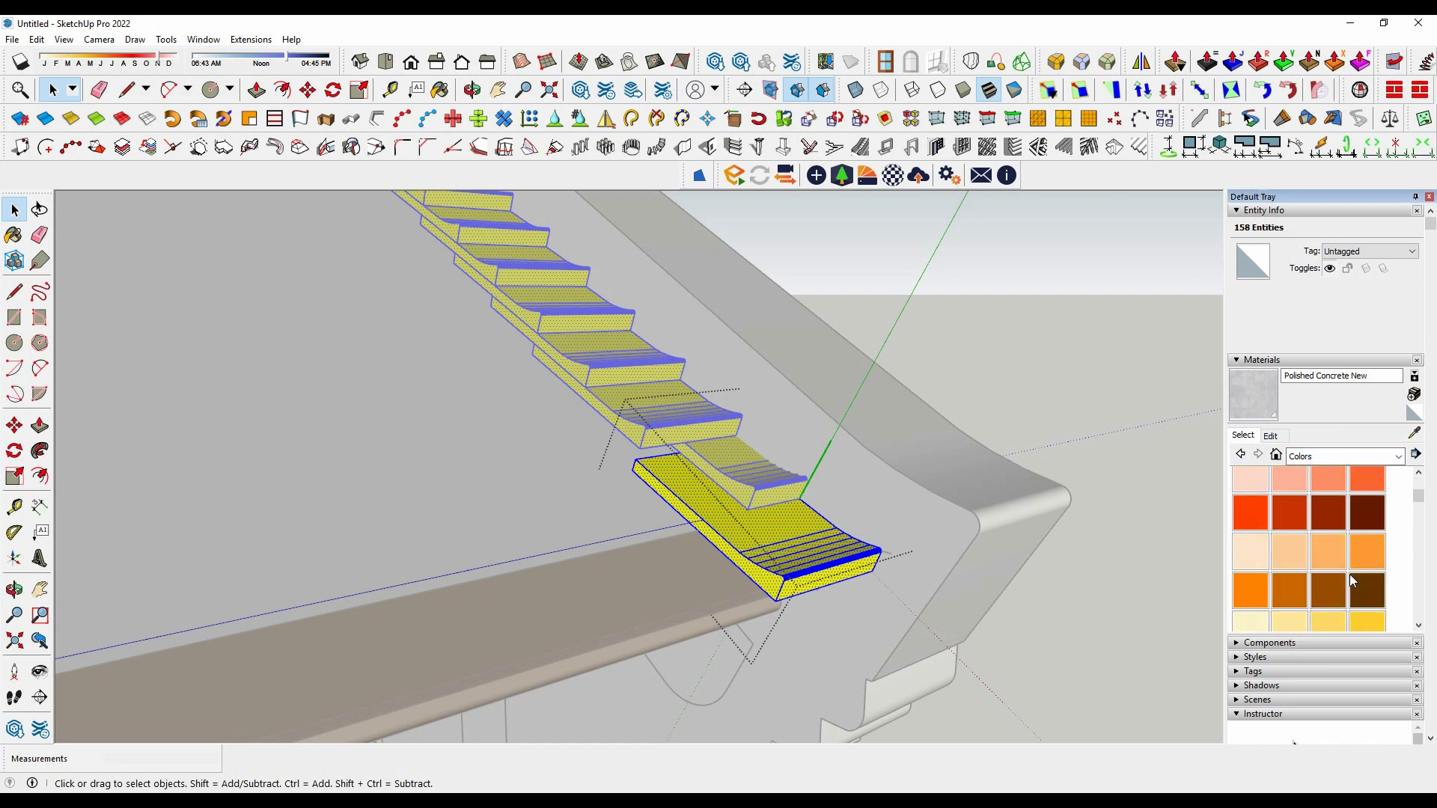
pyautogui.click(712, 523)
pyautogui.press('space')
pyautogui.click(1130, 568)
pyautogui.moveTo(1129, 568)
pyautogui.mouseDown(button='middle')
pyautogui.moveTo(680, 581)
pyautogui.moveTo(877, 533)
pyautogui.moveTo(674, 577)
pyautogui.mouseUp(button='middle')
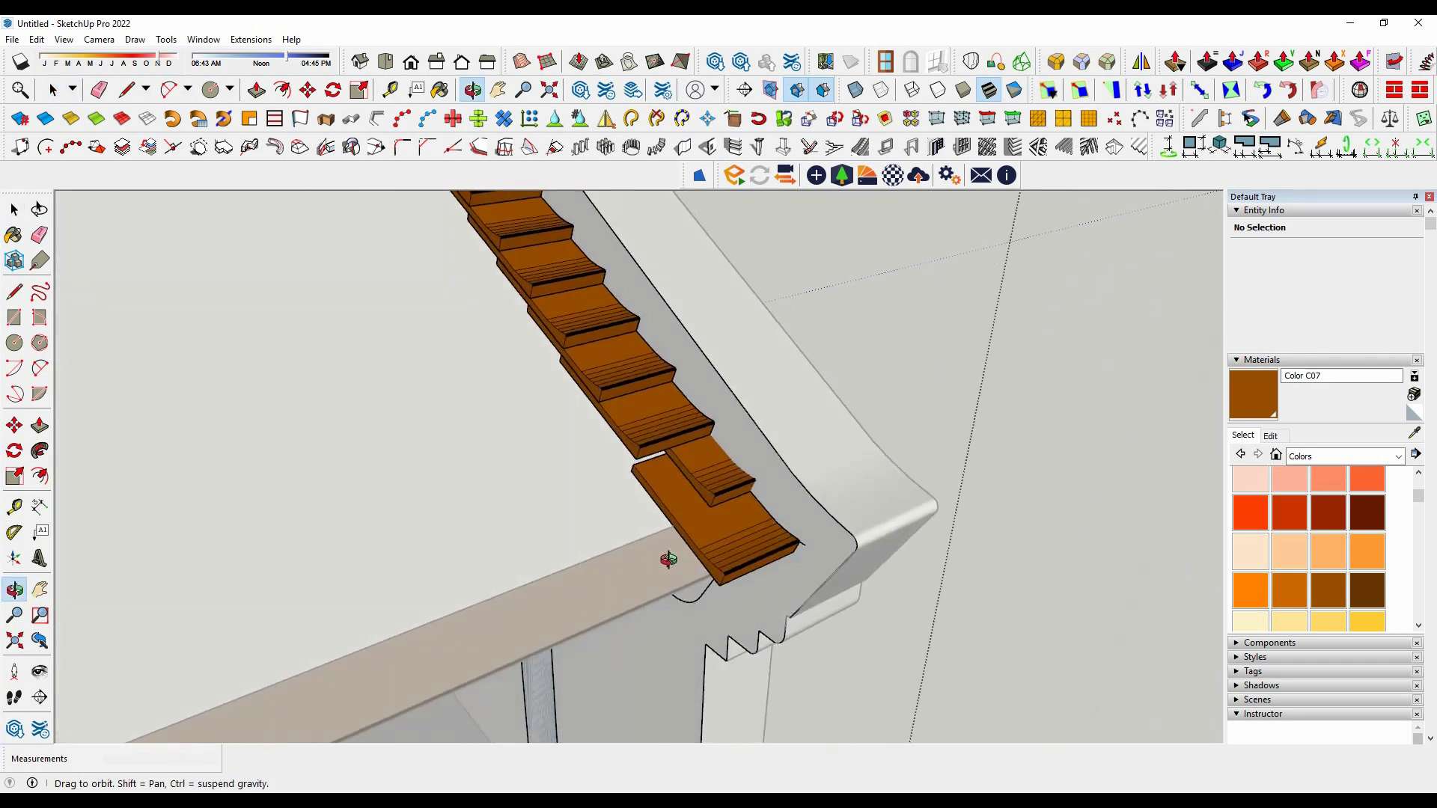
# Orbit along the tile row to check the brown gable and eave tiles.
pyautogui.scroll(3, 652, 474)
pyautogui.scroll(-2, 651, 473)
pyautogui.scroll(-2, 643, 451)
pyautogui.scroll(-3, 643, 452)
pyautogui.moveTo(642, 451)
pyautogui.mouseDown(button='middle')
pyautogui.moveTo(843, 504)
pyautogui.moveTo(882, 569)
pyautogui.mouseUp(button='middle')
pyautogui.scroll(-3, 882, 569)
pyautogui.scroll(-2, 751, 524)
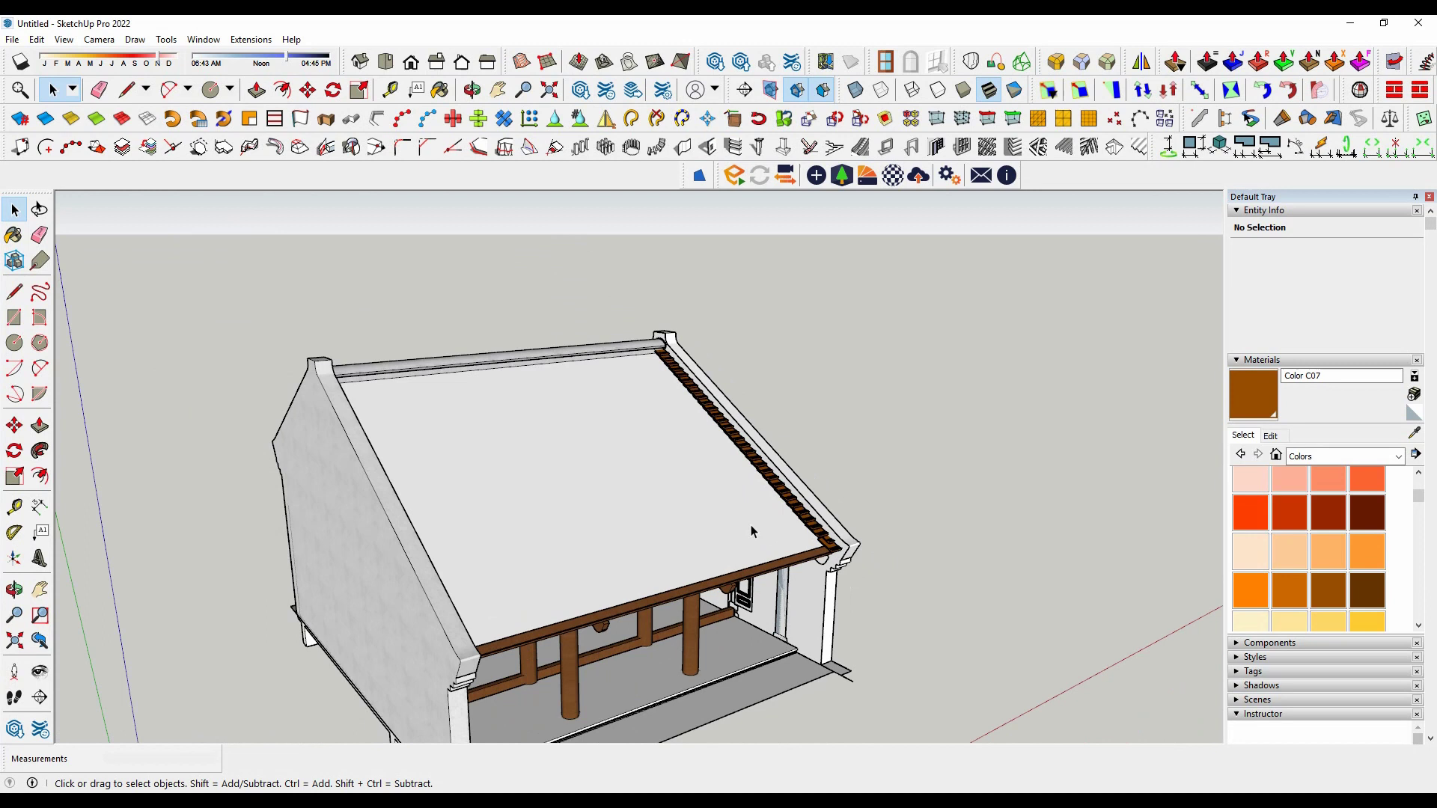
pyautogui.scroll(4, 723, 515)
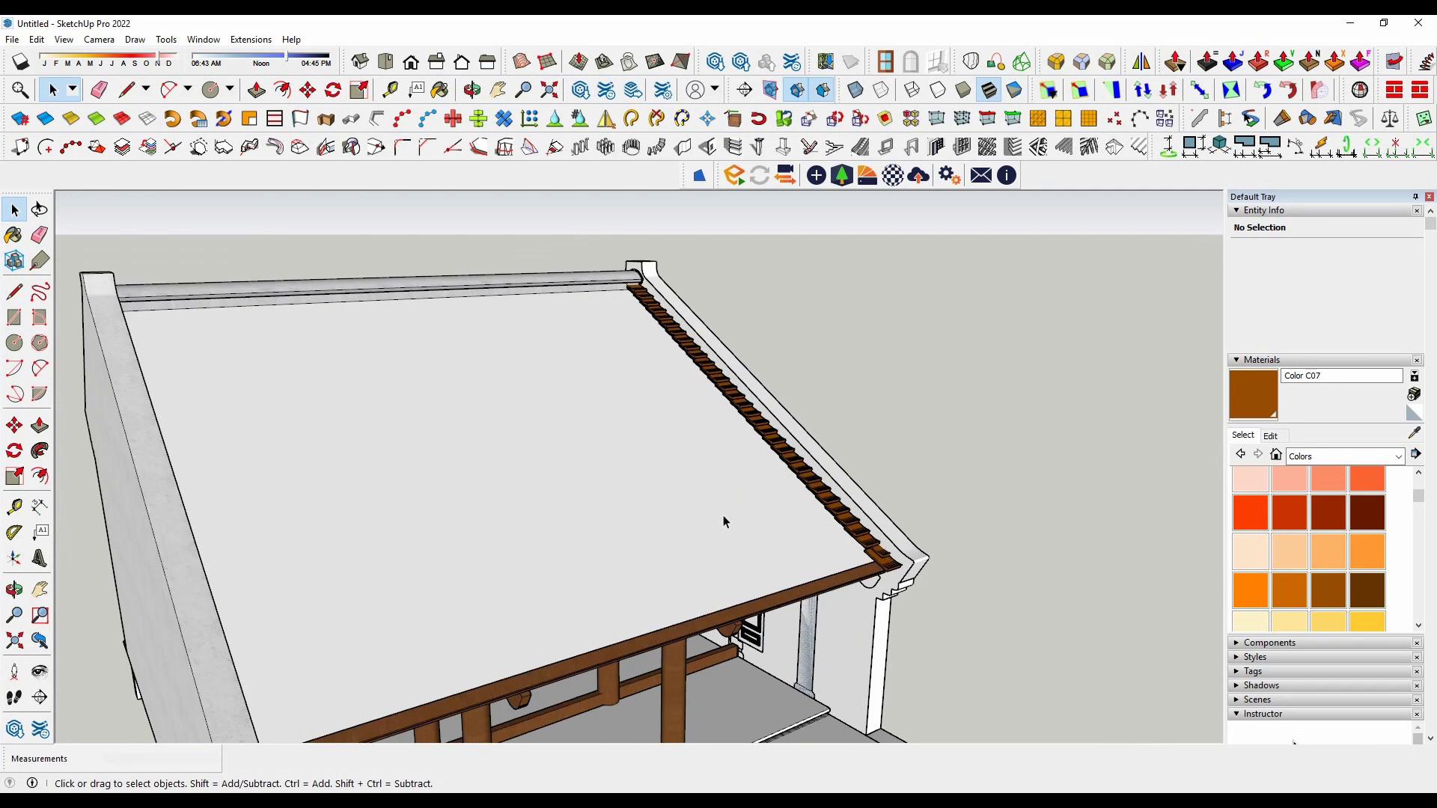
pyautogui.scroll(-3, 724, 517)
pyautogui.scroll(4, 940, 494)
pyautogui.moveTo(1016, 356)
pyautogui.mouseDown(button='middle')
pyautogui.moveTo(758, 491)
pyautogui.moveTo(786, 497)
pyautogui.moveTo(734, 526)
pyautogui.moveTo(1162, 521)
pyautogui.mouseUp(button='middle')
pyautogui.scroll(3, 786, 497)
# Open the eave tile group and select all 30 brown scalloped tiles.
pyautogui.doubleClick(711, 511)
pyautogui.moveTo(711, 511); pyautogui.dragTo(828, 577, button='middle')
pyautogui.scroll(2, 1045, 503)
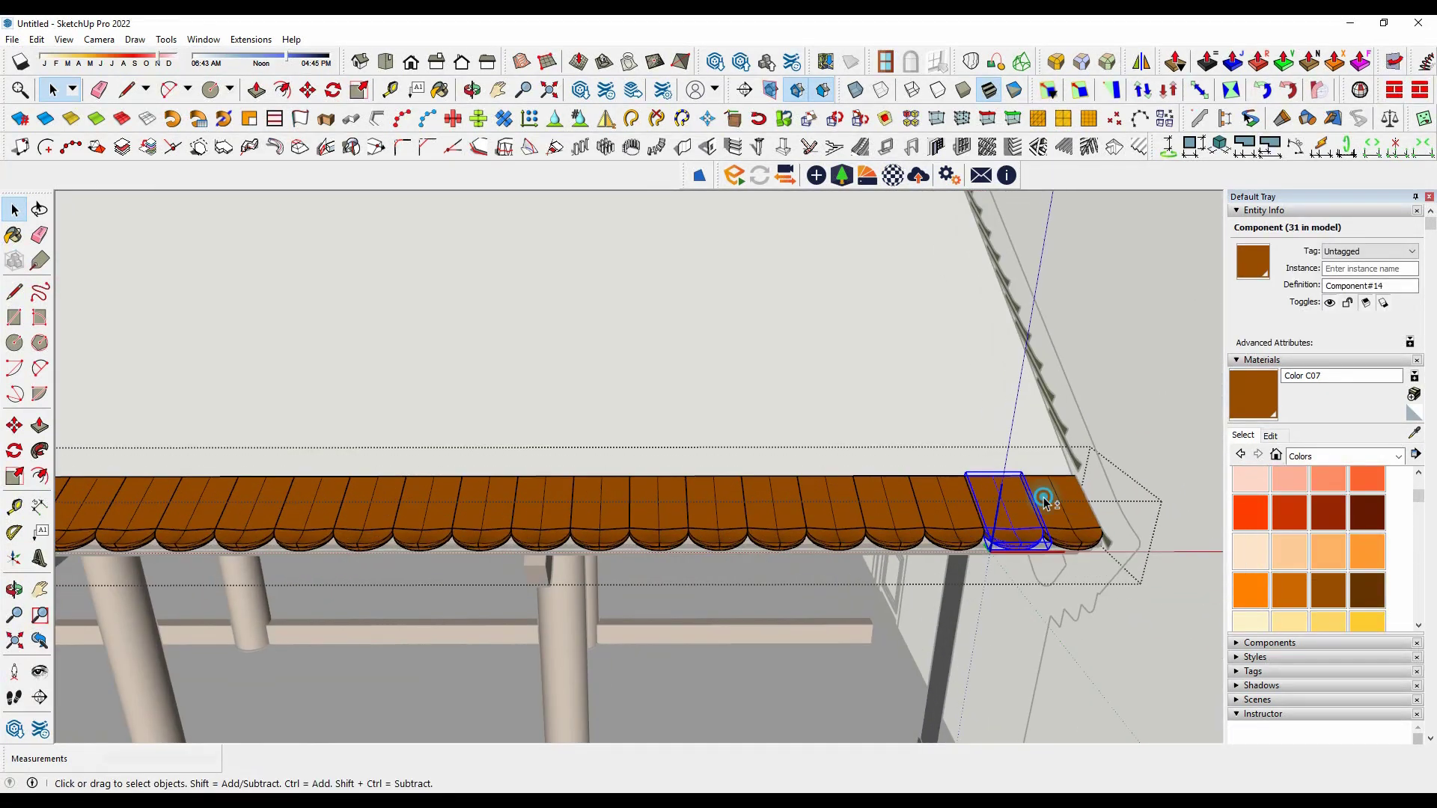
pyautogui.scroll(-2, 838, 505)
pyautogui.scroll(-3, 626, 568)
pyautogui.scroll(-2, 625, 568)
pyautogui.moveTo(963, 655); pyautogui.dragTo(966, 653)
pyautogui.moveTo(968, 613)
pyautogui.mouseDown(button='middle')
pyautogui.moveTo(1042, 360)
pyautogui.moveTo(798, 404)
pyautogui.mouseUp(button='middle')
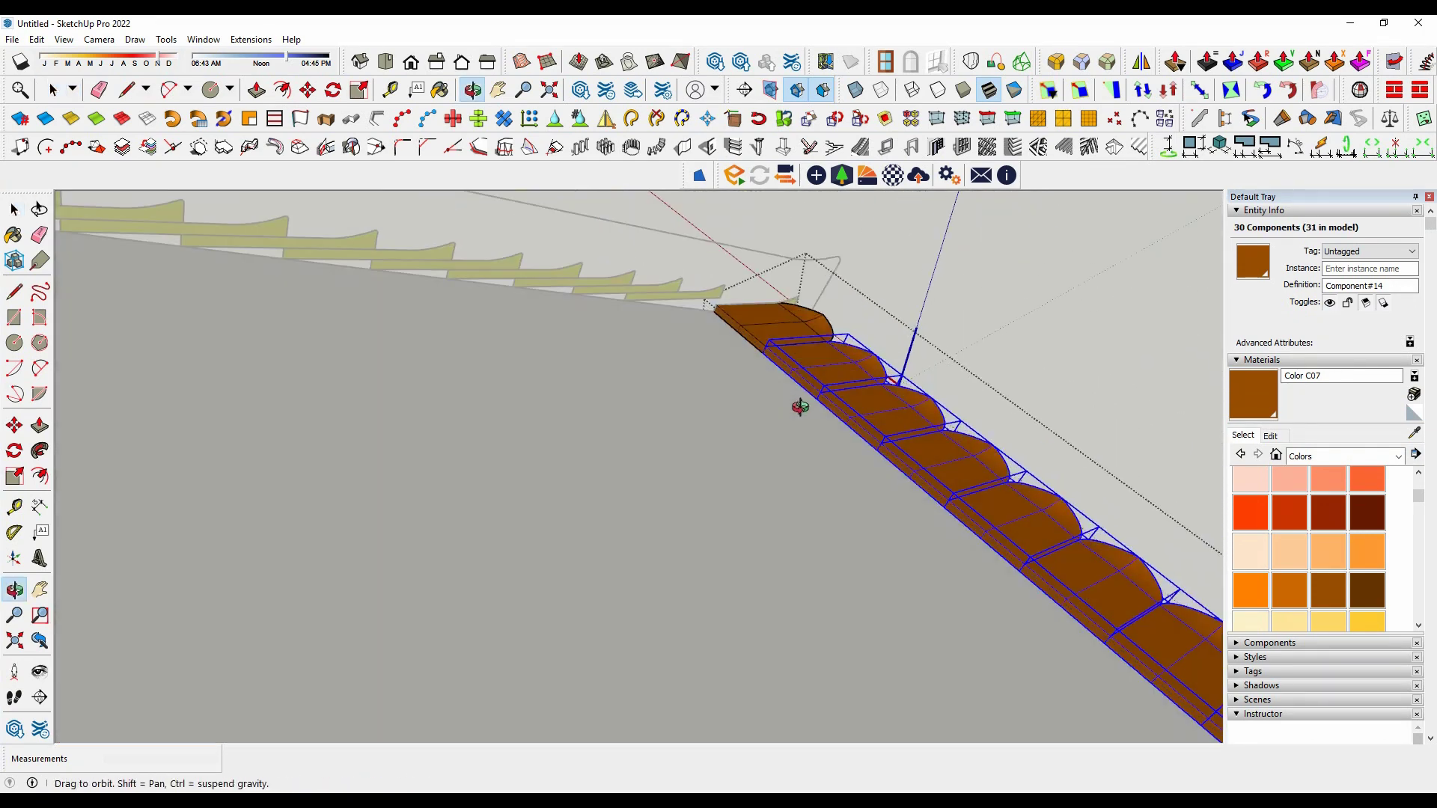
pyautogui.scroll(1, 743, 369)
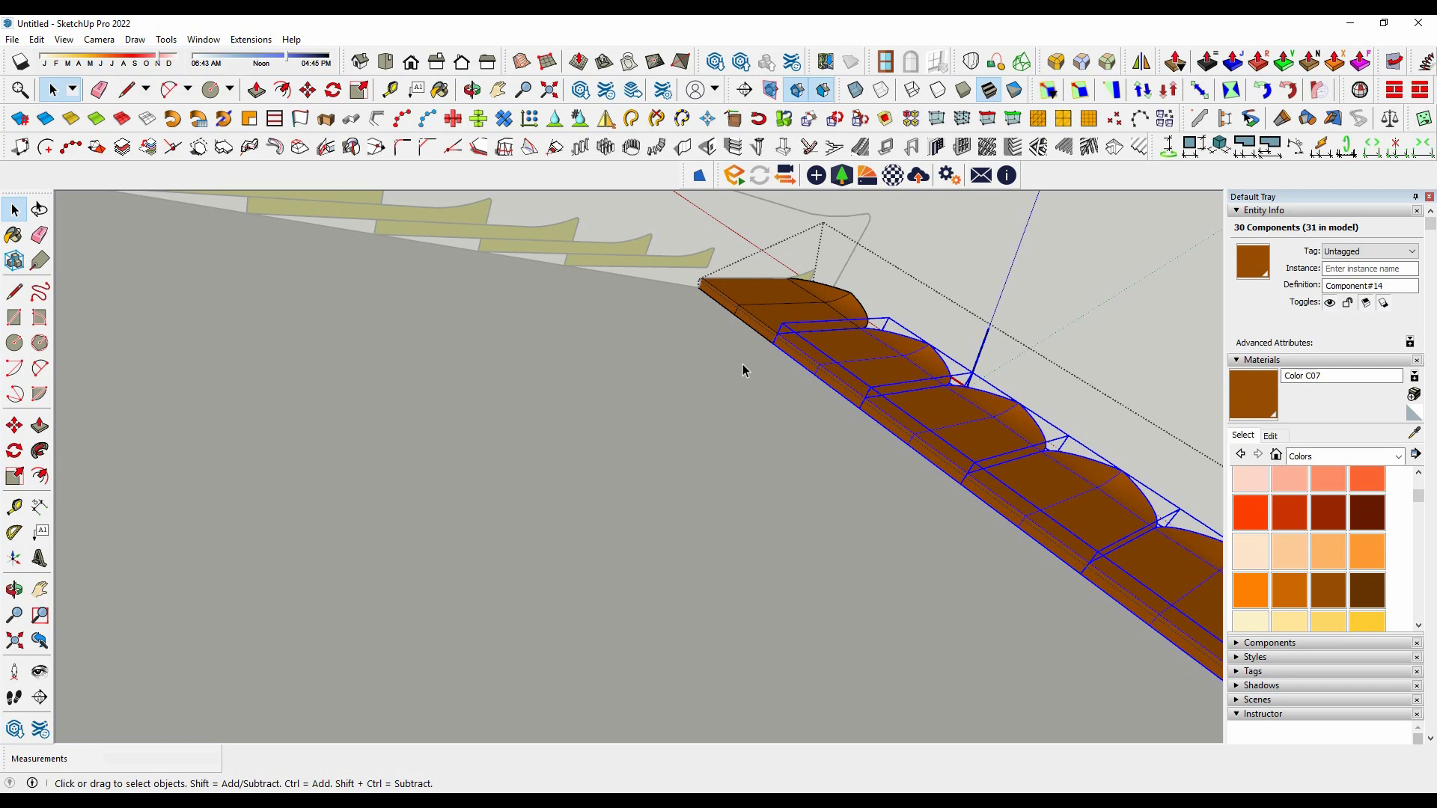
# Copy the 30 tiles with Move plus Ctrl and place the copy along the eave.
pyautogui.press('m')
pyautogui.press('ctrl')
pyautogui.click(772, 344)
pyautogui.moveTo(565, 270); pyautogui.dragTo(434, 299, button='middle')
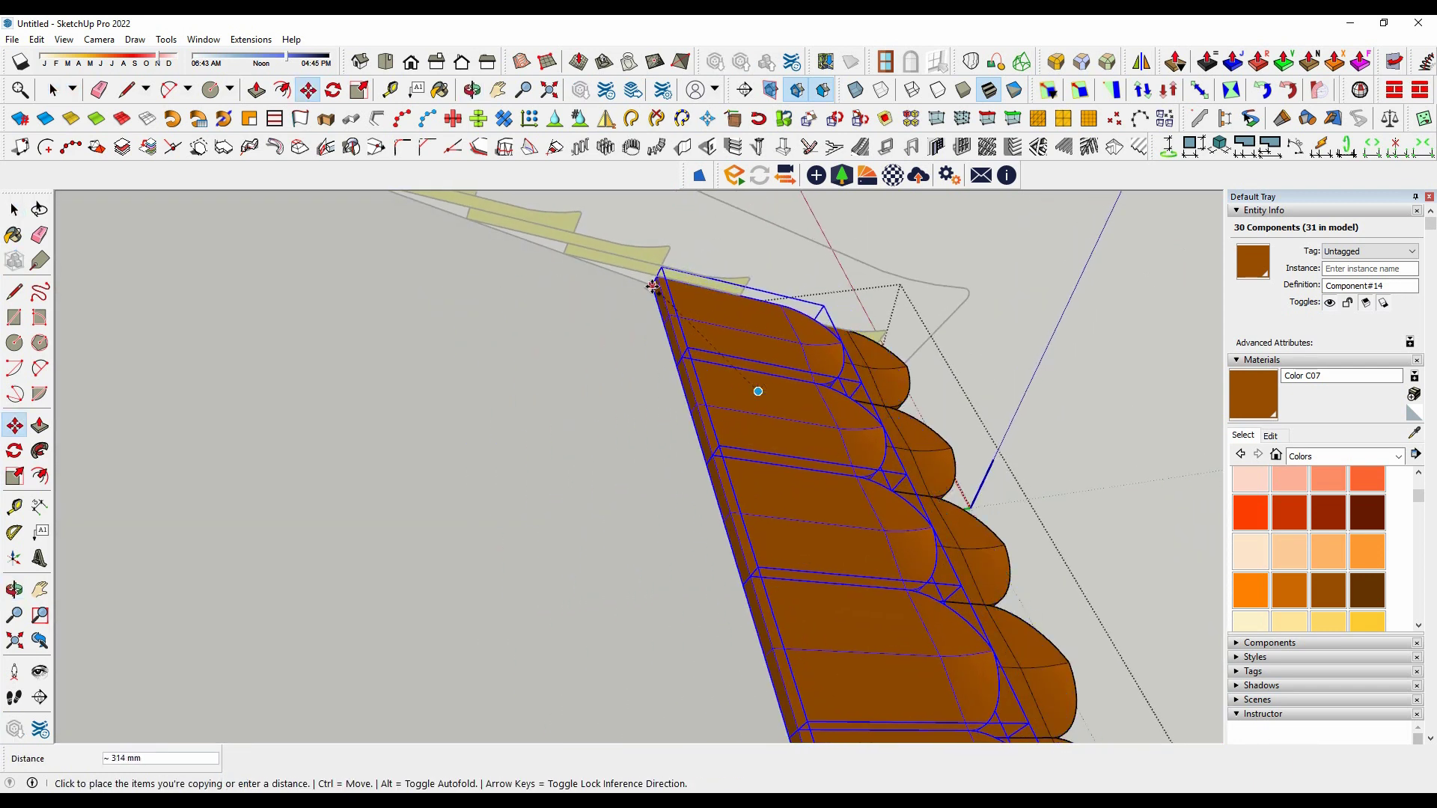
pyautogui.moveTo(667, 257)
pyautogui.mouseDown(button='middle')
pyautogui.moveTo(555, 237)
pyautogui.moveTo(656, 352)
pyautogui.moveTo(618, 310)
pyautogui.mouseUp(button='middle')
pyautogui.click(617, 311)
# Move the copied tile row into line with the original eave row.
pyautogui.click(608, 296)
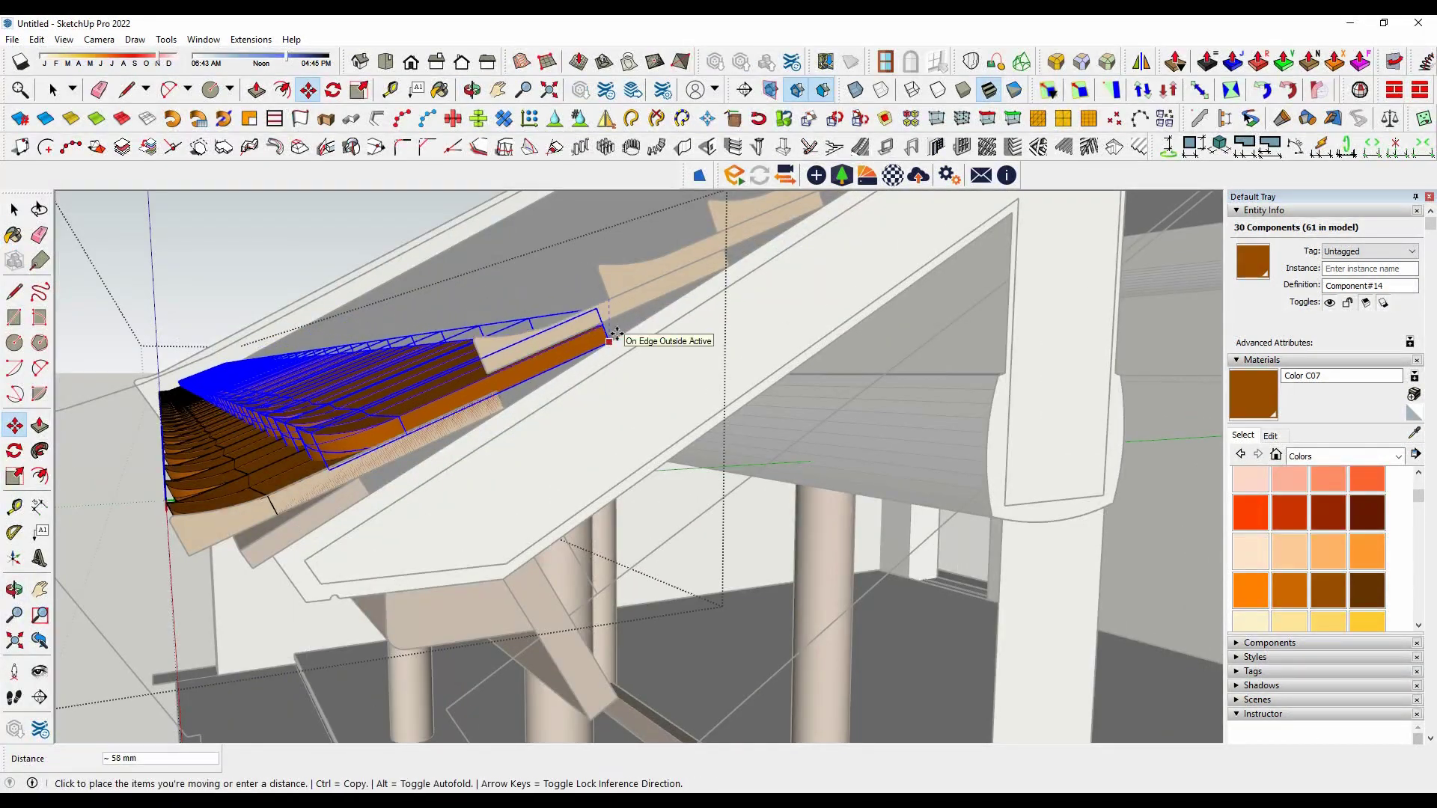
pyautogui.moveTo(591, 375)
pyautogui.mouseDown(button='middle')
pyautogui.moveTo(764, 369)
pyautogui.moveTo(383, 510)
pyautogui.mouseUp(button='middle')
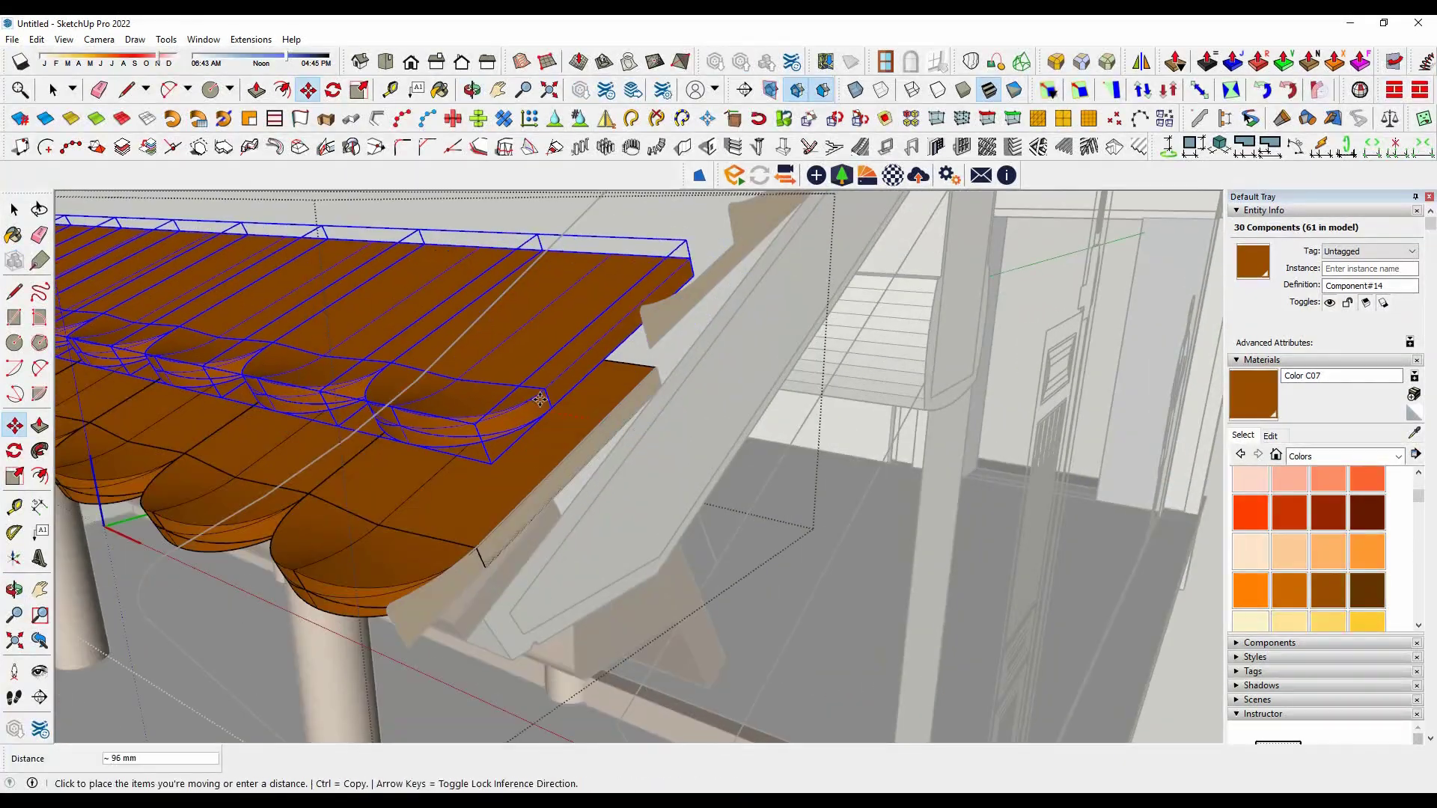
pyautogui.click(498, 422)
pyautogui.scroll(-5, 498, 421)
pyautogui.moveTo(498, 421)
pyautogui.mouseDown(button='middle')
pyautogui.moveTo(1120, 459)
pyautogui.moveTo(1116, 414)
pyautogui.moveTo(893, 450)
pyautogui.moveTo(829, 525)
pyautogui.mouseUp(button='middle')
pyautogui.scroll(-5, 830, 525)
# Clear the selection and zoom in on the right end of the tile row.
pyautogui.moveTo(1039, 565); pyautogui.dragTo(330, 520, button='middle')
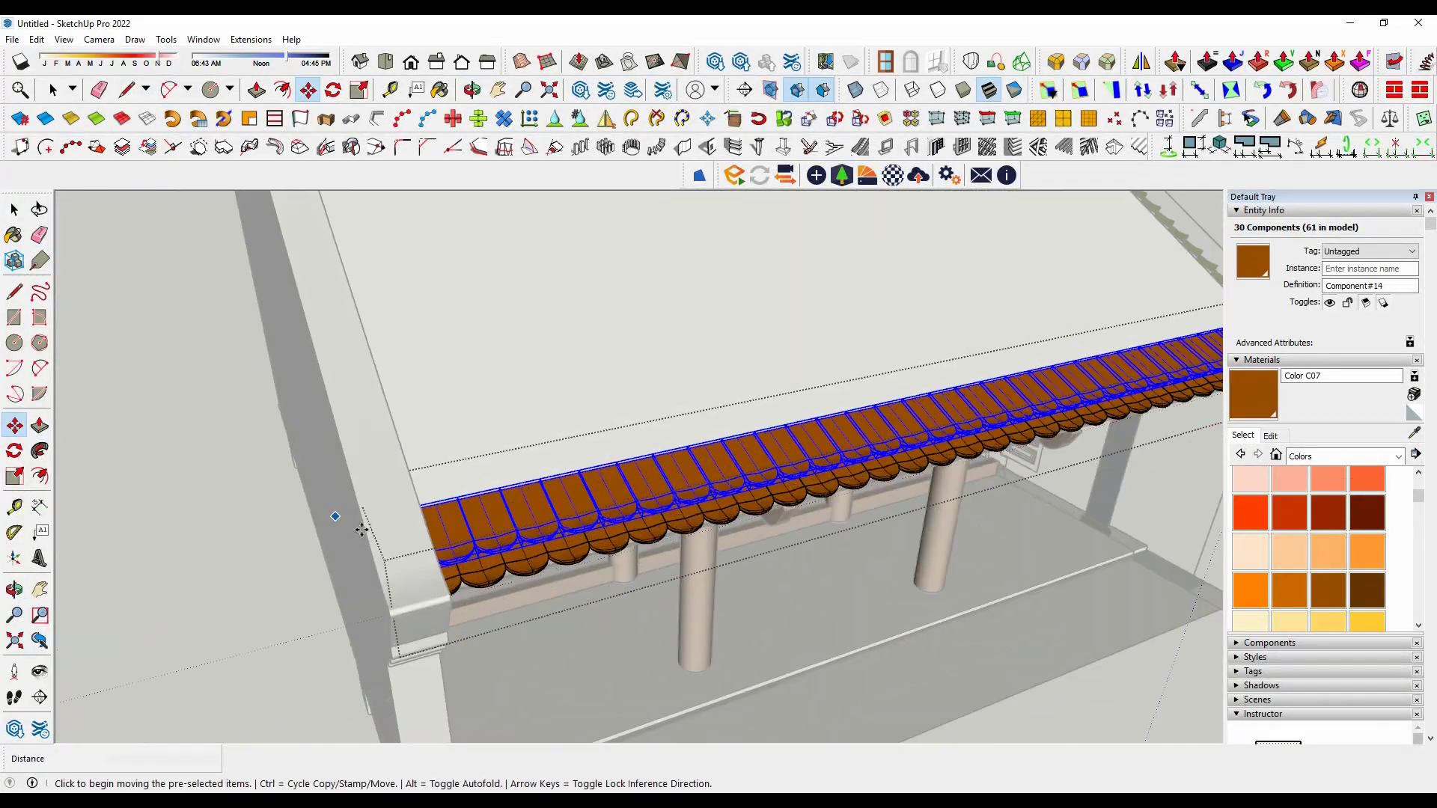
pyautogui.scroll(5, 330, 519)
pyautogui.press('space')
pyautogui.moveTo(173, 315); pyautogui.dragTo(335, 521)
pyautogui.scroll(-2, 203, 367)
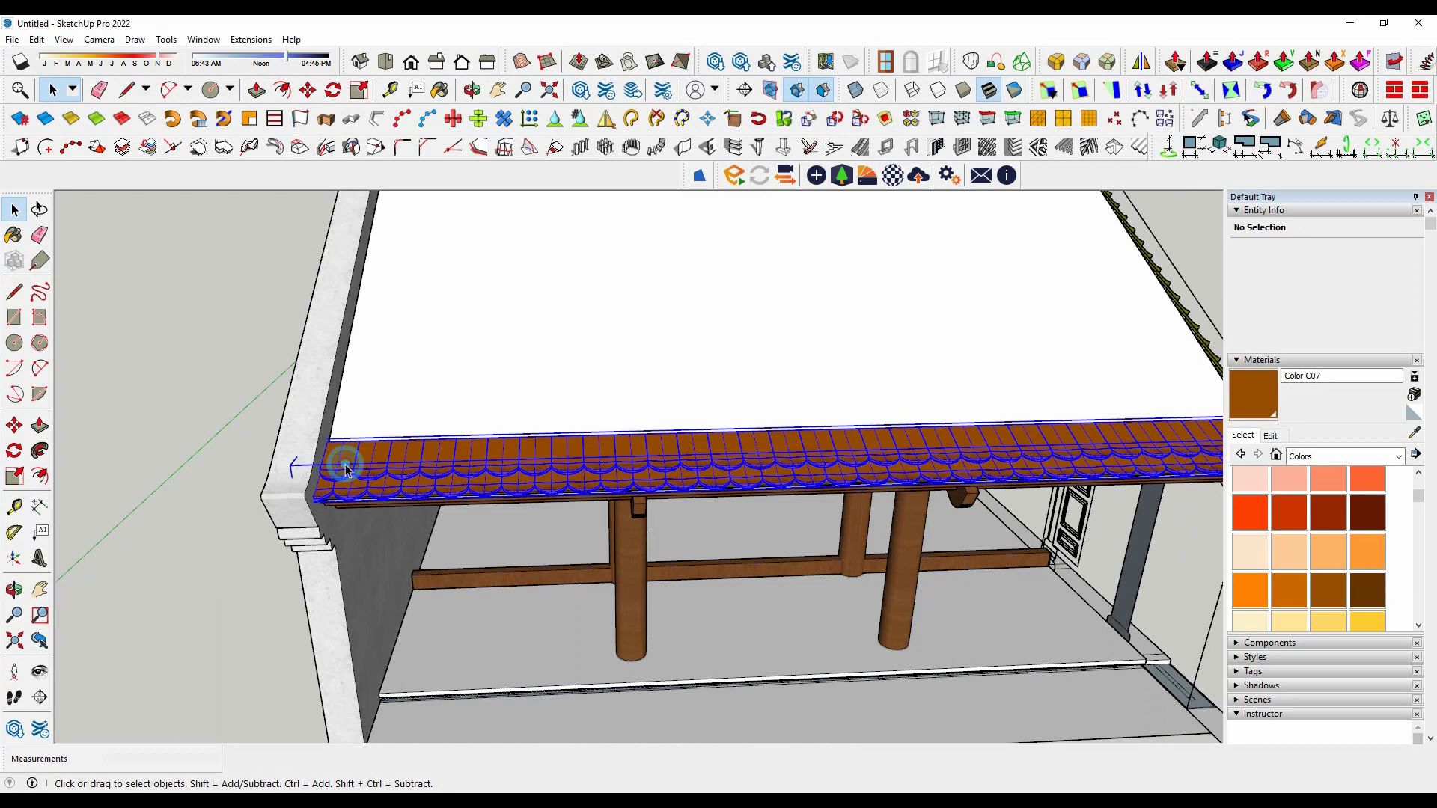
pyautogui.scroll(-3, 346, 470)
pyautogui.moveTo(186, 375)
pyautogui.mouseDown(button='middle')
pyautogui.moveTo(861, 441)
pyautogui.moveTo(796, 554)
pyautogui.moveTo(770, 537)
pyautogui.mouseUp(button='middle')
pyautogui.scroll(3, 860, 441)
# Copy the end tile to add one extra tile at the row's end.
pyautogui.click(860, 437)
pyautogui.press('m')
pyautogui.click(625, 416)
pyautogui.scroll(-3, 404, 524)
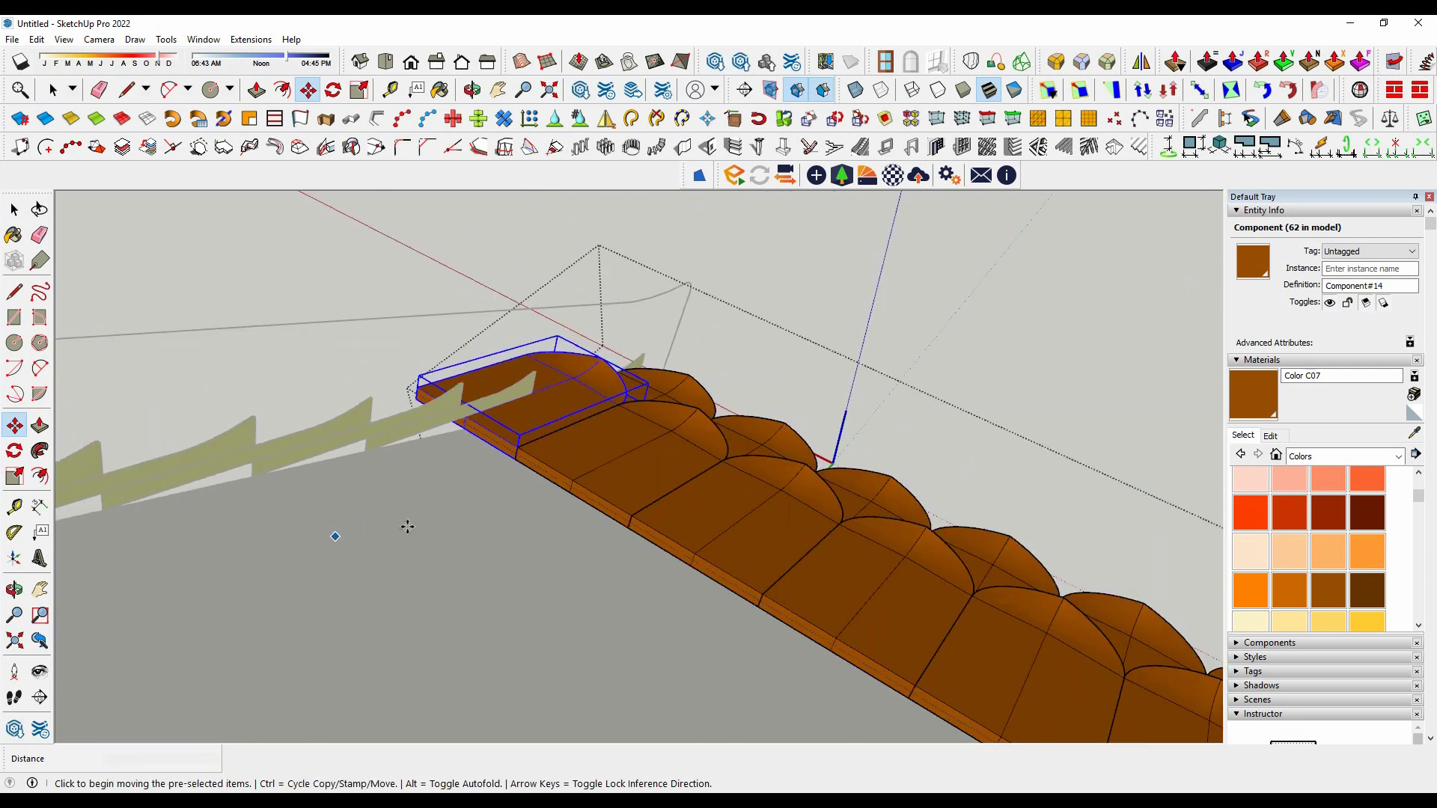
pyautogui.press('space')
pyautogui.click(858, 280)
pyautogui.moveTo(857, 279); pyautogui.dragTo(583, 479, button='middle')
pyautogui.scroll(-5, 574, 473)
# Select all 62 tiles and place a copy above as a second overlapping course.
pyautogui.click(583, 479)
pyautogui.scroll(3, 592, 437)
pyautogui.doubleClick(593, 437)
pyautogui.moveTo(912, 500)
pyautogui.mouseDown(button='middle')
pyautogui.moveTo(594, 431)
pyautogui.moveTo(868, 387)
pyautogui.moveTo(790, 354)
pyautogui.moveTo(437, 365)
pyautogui.moveTo(718, 426)
pyautogui.moveTo(958, 581)
pyautogui.moveTo(578, 531)
pyautogui.moveTo(485, 482)
pyautogui.moveTo(498, 453)
pyautogui.moveTo(553, 417)
pyautogui.moveTo(584, 446)
pyautogui.moveTo(546, 459)
pyautogui.moveTo(644, 487)
pyautogui.moveTo(611, 473)
pyautogui.mouseUp(button='middle')
pyautogui.scroll(-3, 578, 532)
pyautogui.scroll(3, 578, 532)
pyautogui.scroll(2, 552, 416)
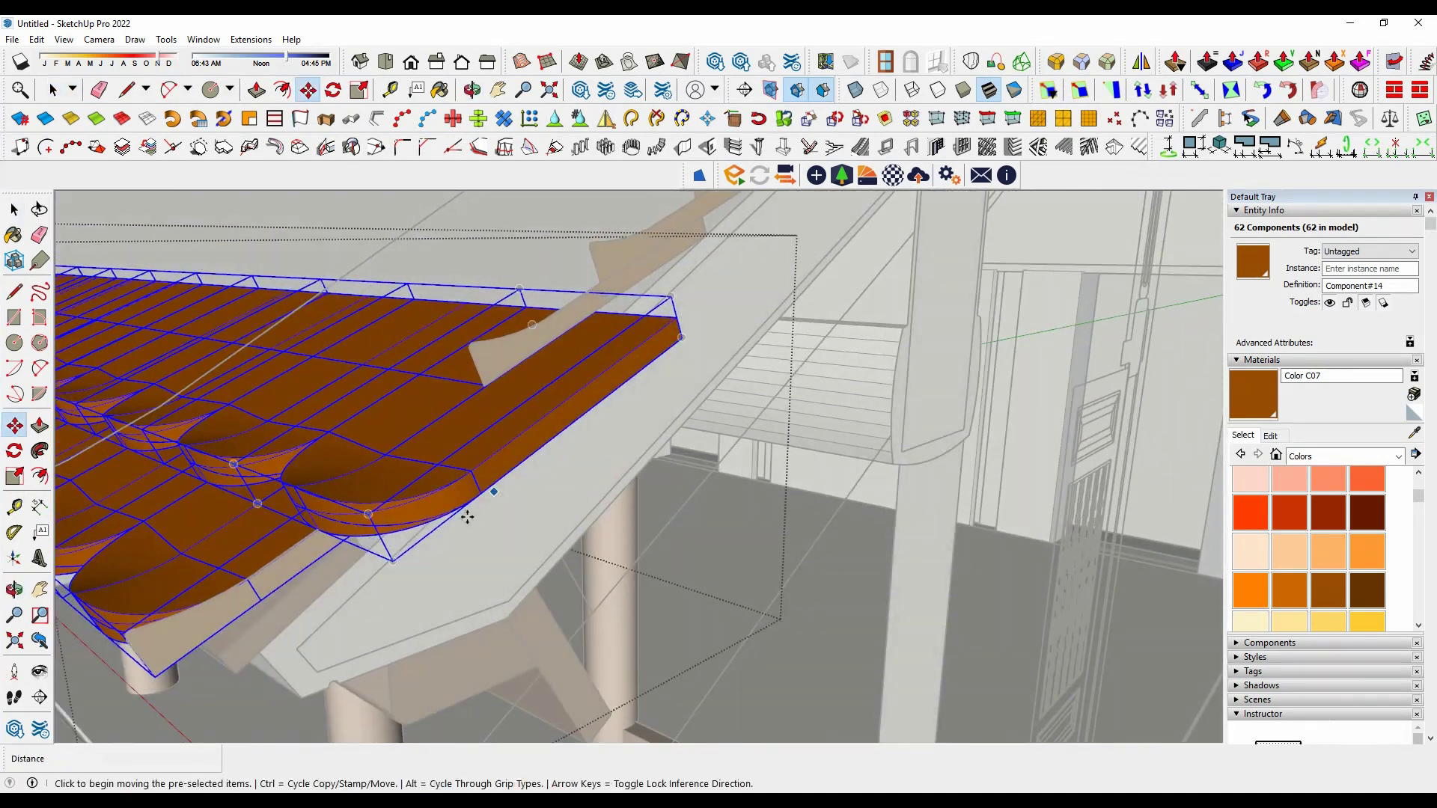
pyautogui.moveTo(475, 482); pyautogui.dragTo(531, 476, button='middle')
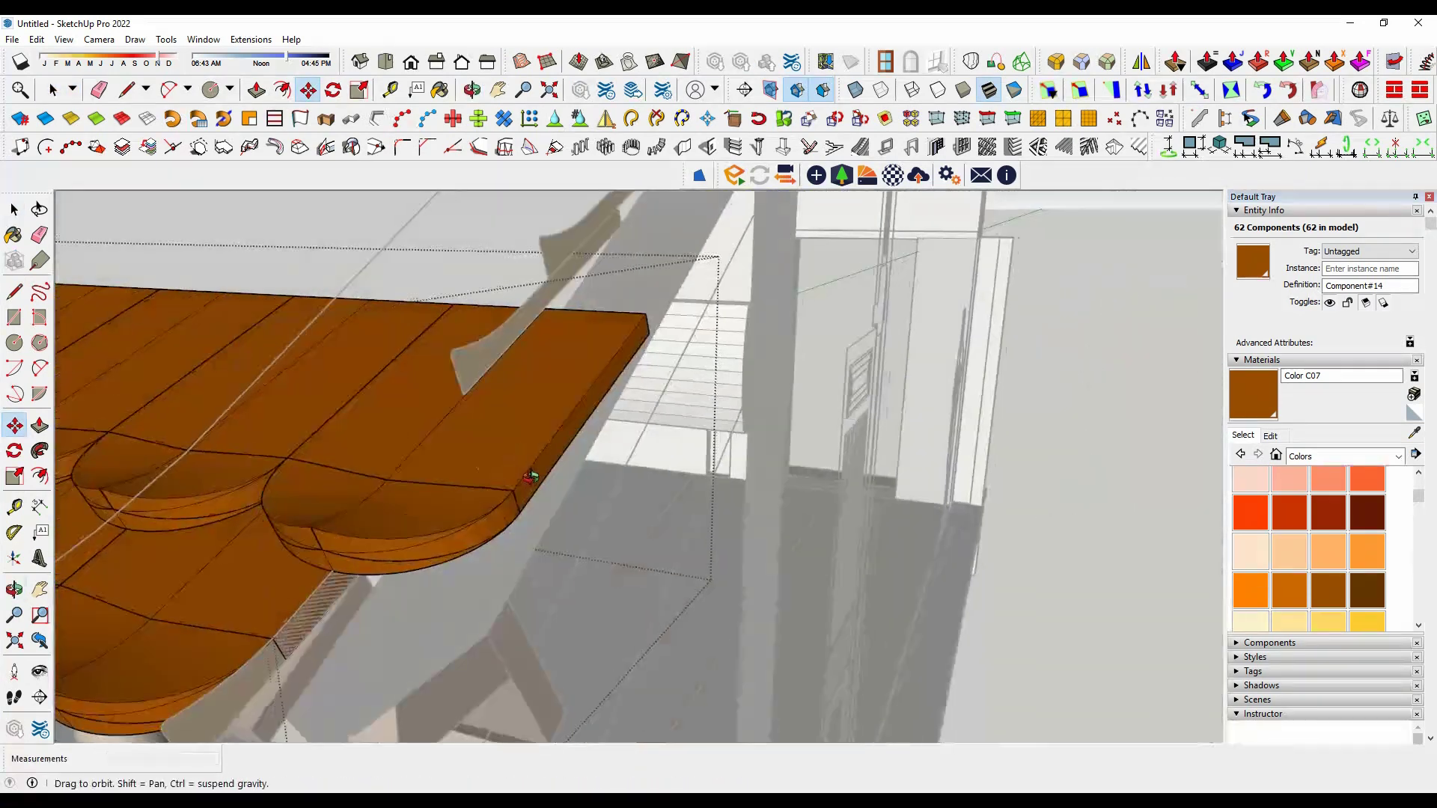
pyautogui.moveTo(661, 497); pyautogui.dragTo(524, 449, button='middle')
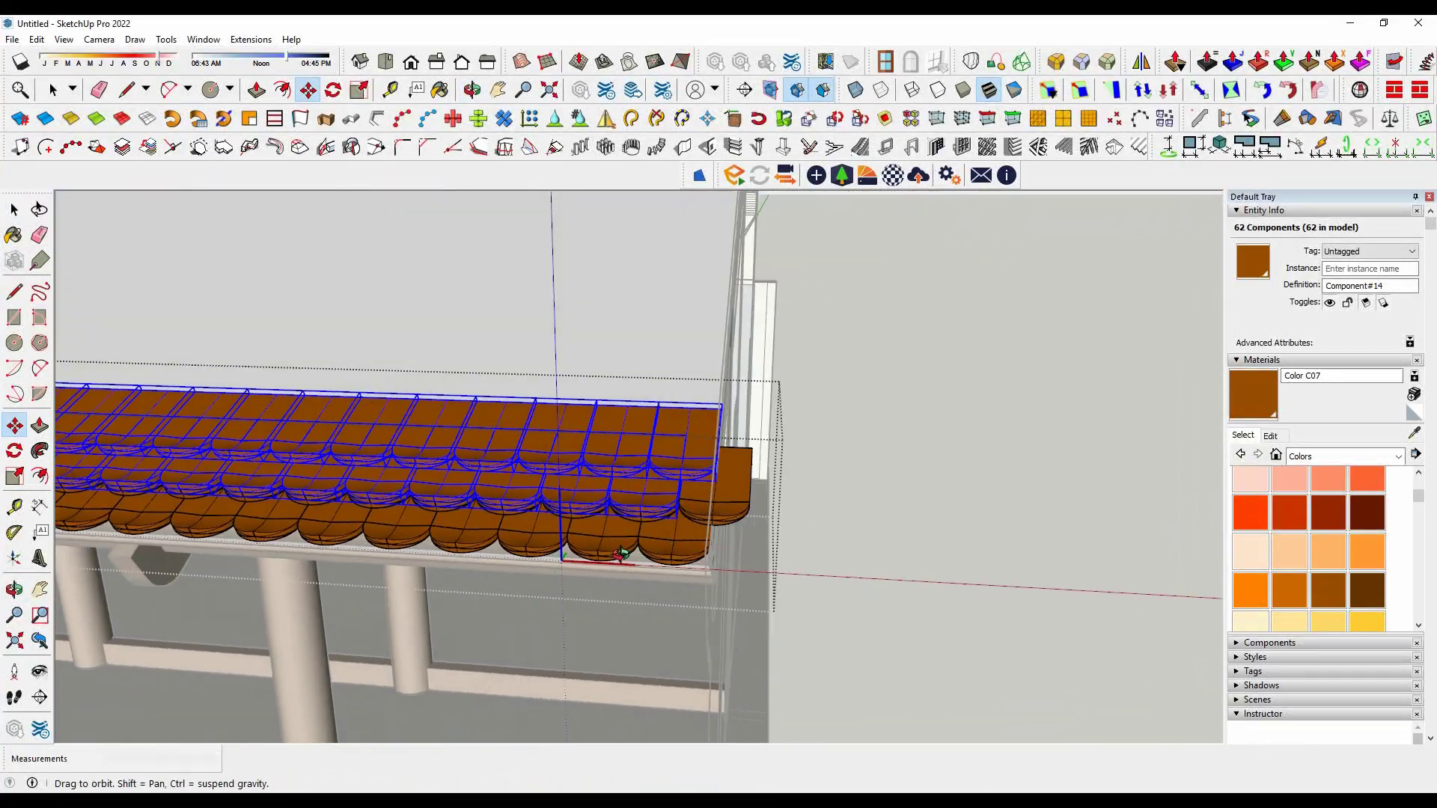
pyautogui.keyDown('ctrl'); pyautogui.moveTo(524, 449); pyautogui.dragTo(479, 426); pyautogui.keyUp('ctrl')
pyautogui.moveTo(479, 427)
pyautogui.mouseDown(button='middle')
pyautogui.moveTo(463, 418)
pyautogui.moveTo(602, 467)
pyautogui.mouseUp(button='middle')
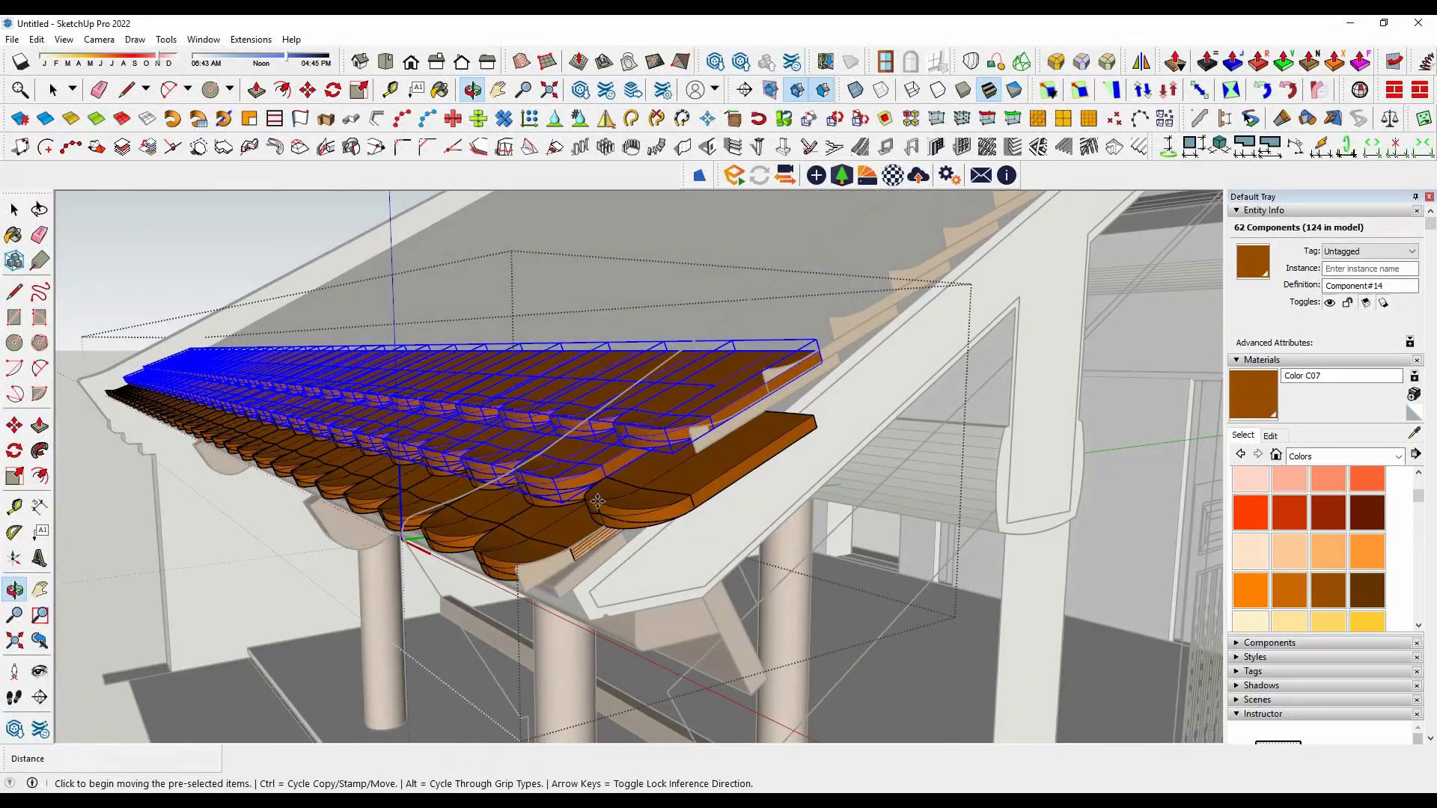
# Orbit around the two tile courses and inspect a single tile's geometry.
pyautogui.moveTo(732, 429)
pyautogui.mouseDown(button='middle')
pyautogui.moveTo(812, 545)
pyautogui.moveTo(928, 597)
pyautogui.moveTo(747, 619)
pyautogui.moveTo(757, 460)
pyautogui.moveTo(717, 363)
pyautogui.moveTo(487, 385)
pyautogui.moveTo(950, 475)
pyautogui.moveTo(657, 401)
pyautogui.mouseUp(button='middle')
pyautogui.scroll(2, 565, 423)
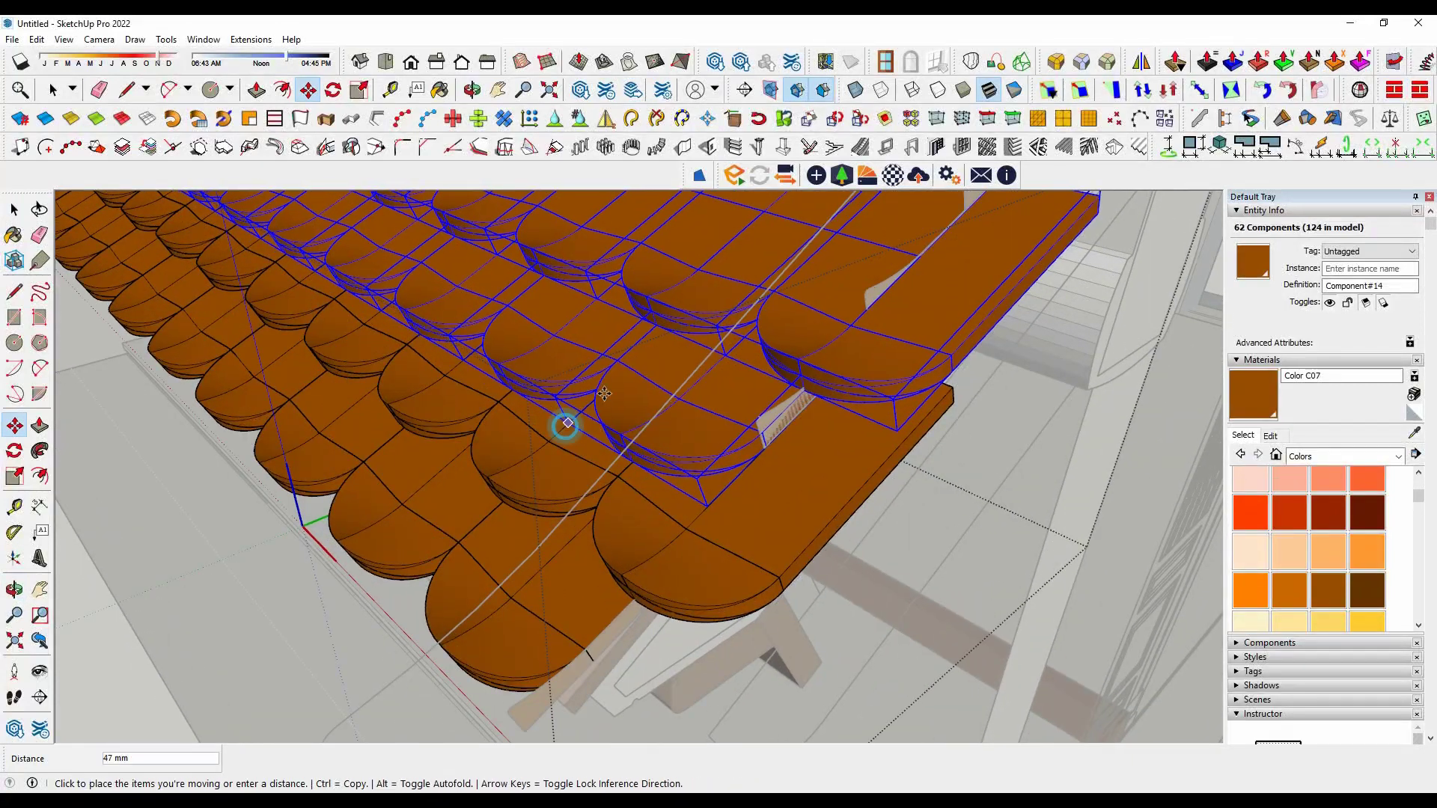
pyautogui.moveTo(599, 460)
pyautogui.mouseDown(button='middle')
pyautogui.moveTo(818, 529)
pyautogui.moveTo(856, 596)
pyautogui.mouseUp(button='middle')
pyautogui.press('space')
pyautogui.doubleClick(567, 469)
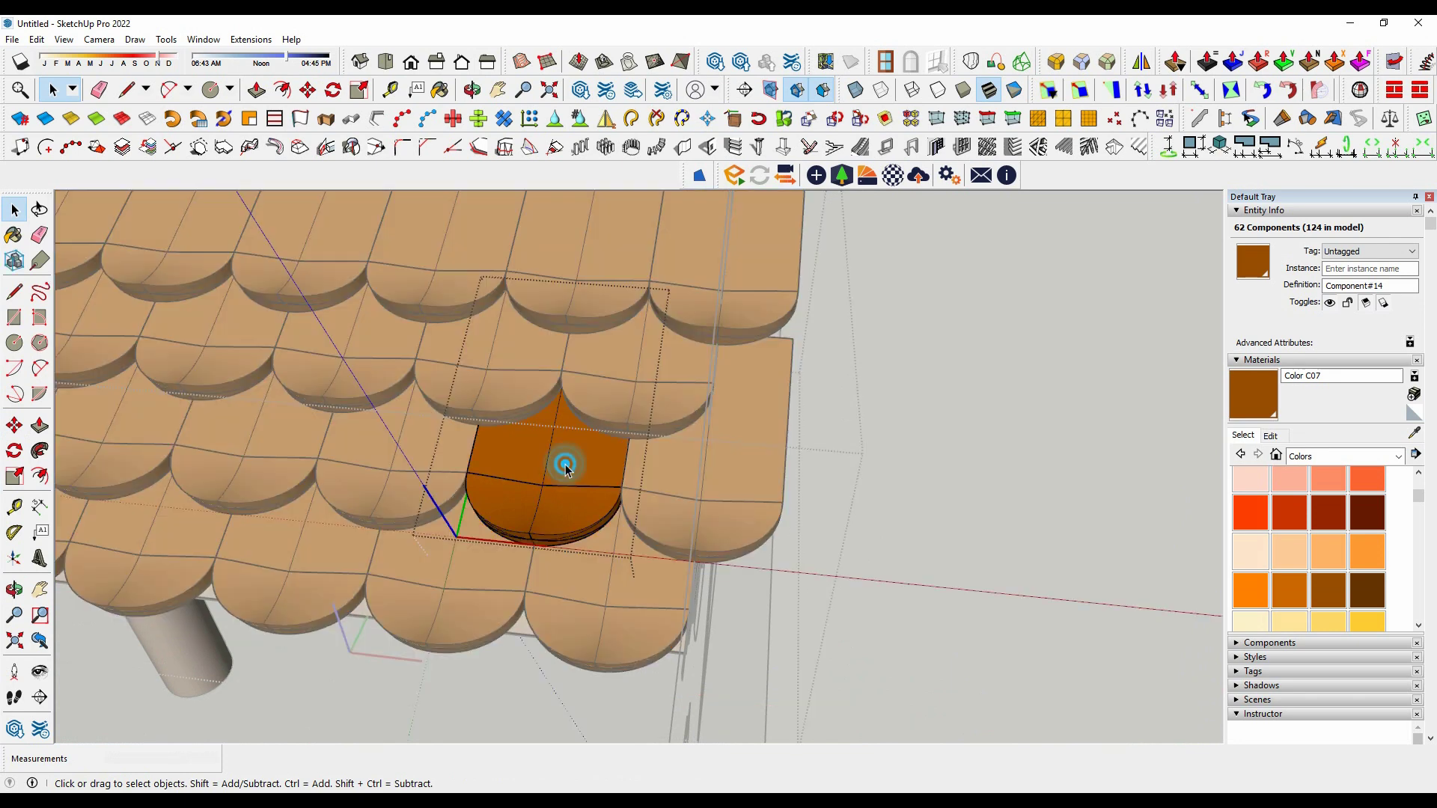
pyautogui.click(567, 469)
pyautogui.scroll(1, 567, 470)
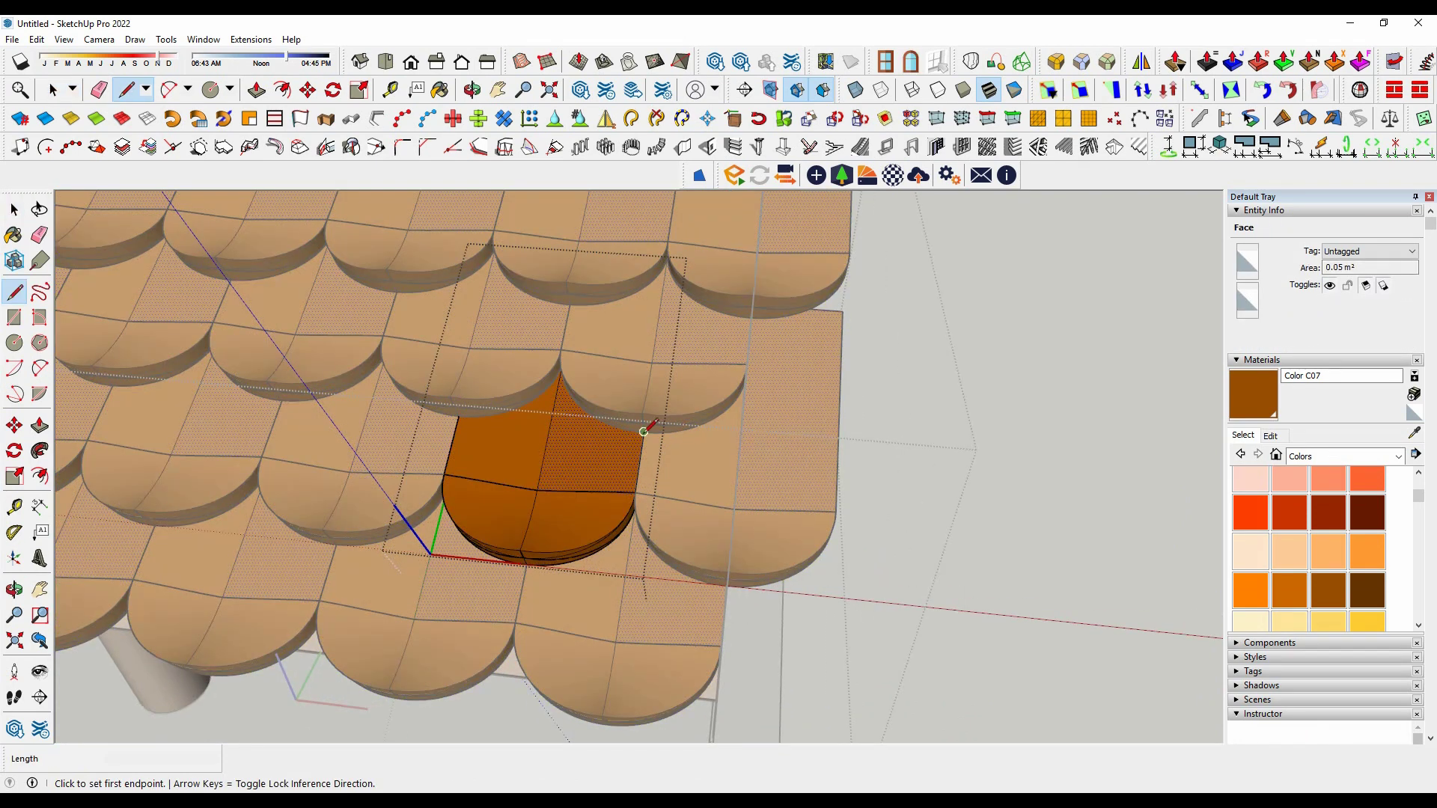
pyautogui.press('Escape')
pyautogui.scroll(-3, 946, 474)
pyautogui.moveTo(946, 474); pyautogui.dragTo(774, 398, button='middle')
# Select several tiles of the upper course by clicking them one after another.
pyautogui.scroll(-4, 780, 453)
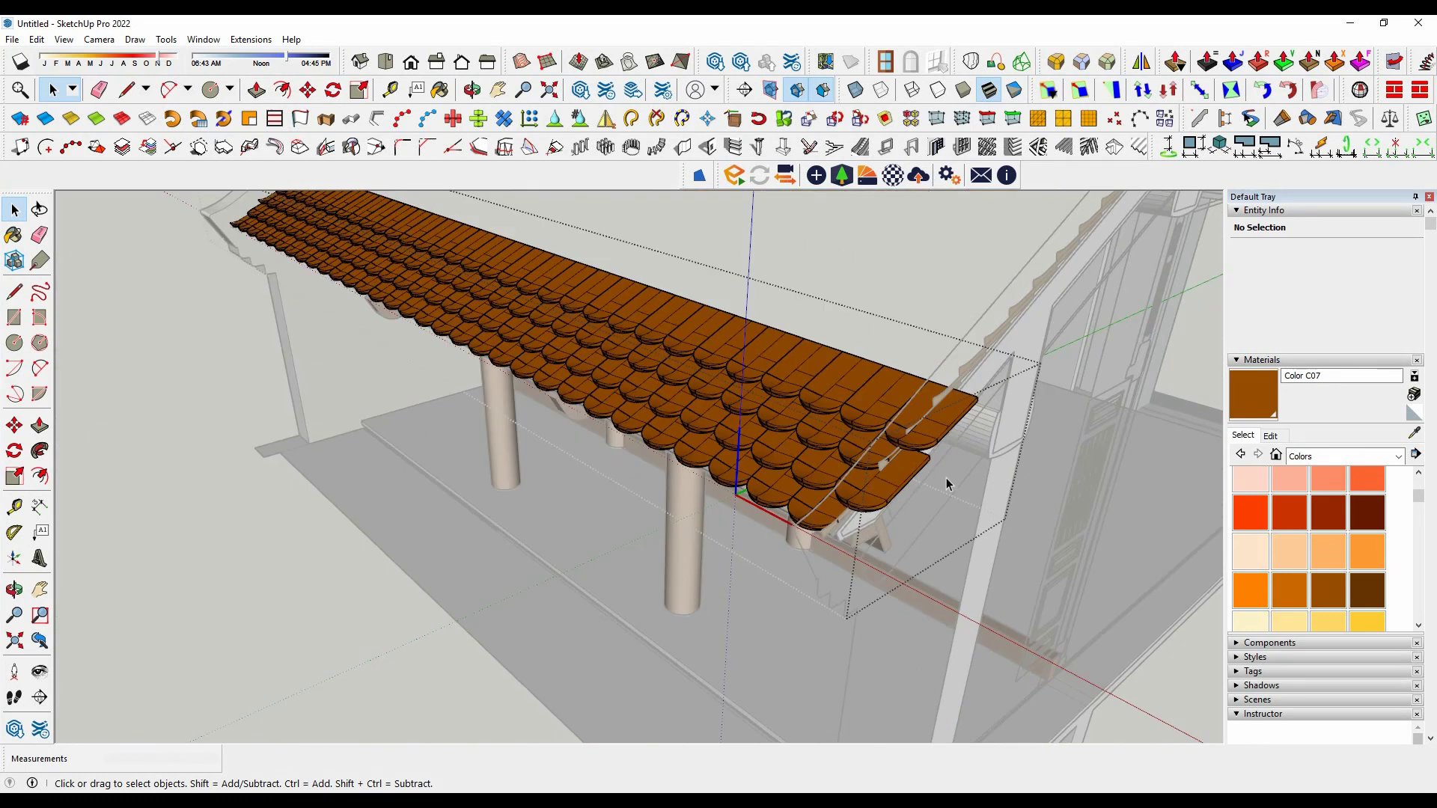
pyautogui.scroll(3, 894, 470)
pyautogui.click(779, 423)
pyautogui.moveTo(778, 422); pyautogui.dragTo(799, 494, button='middle')
pyautogui.scroll(1, 799, 494)
pyautogui.keyDown('shift'); pyautogui.click(606, 363); pyautogui.keyUp('shift')
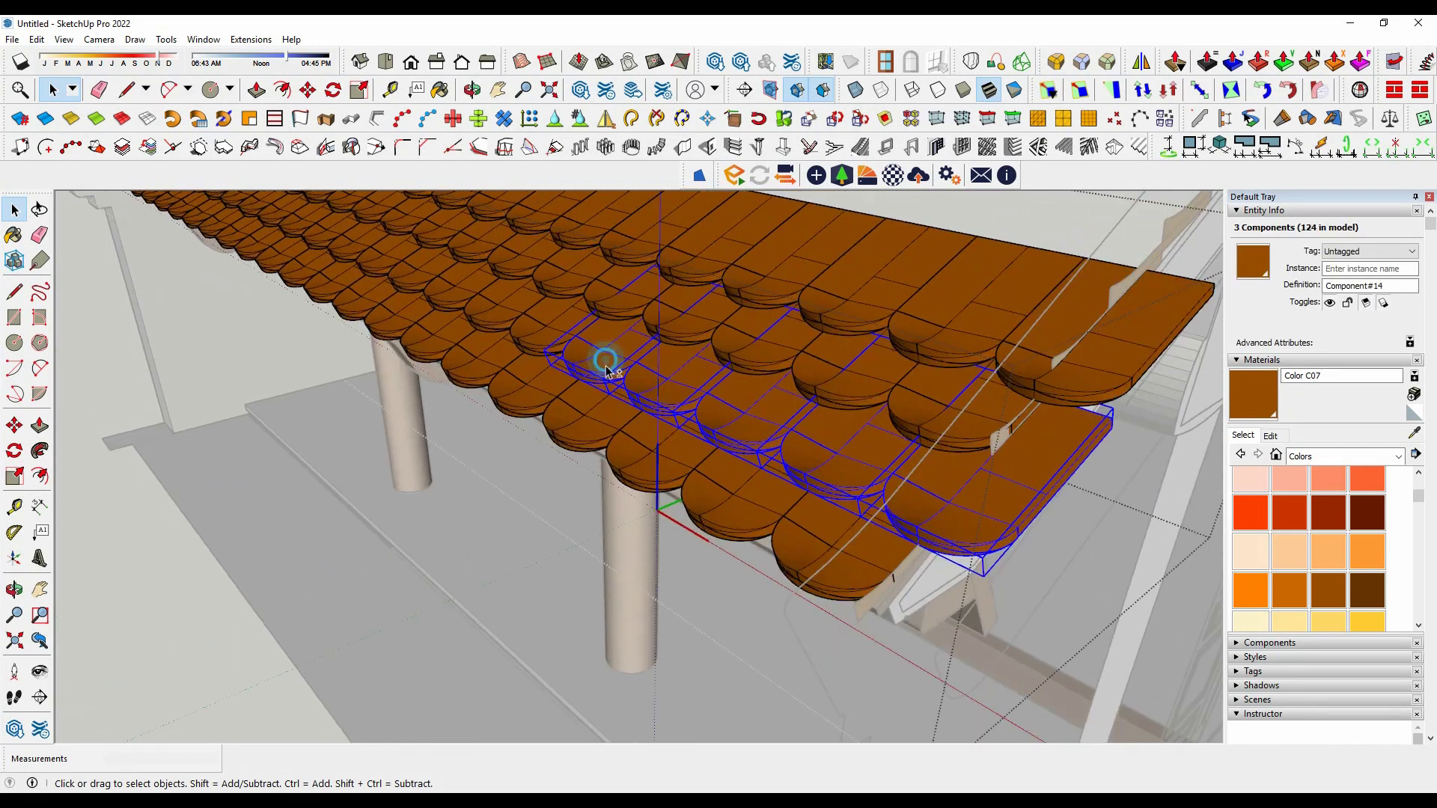
pyautogui.keyDown('shift'); pyautogui.click(499, 322); pyautogui.keyUp('shift')
pyautogui.scroll(-3, 499, 322)
pyautogui.scroll(3, 515, 336)
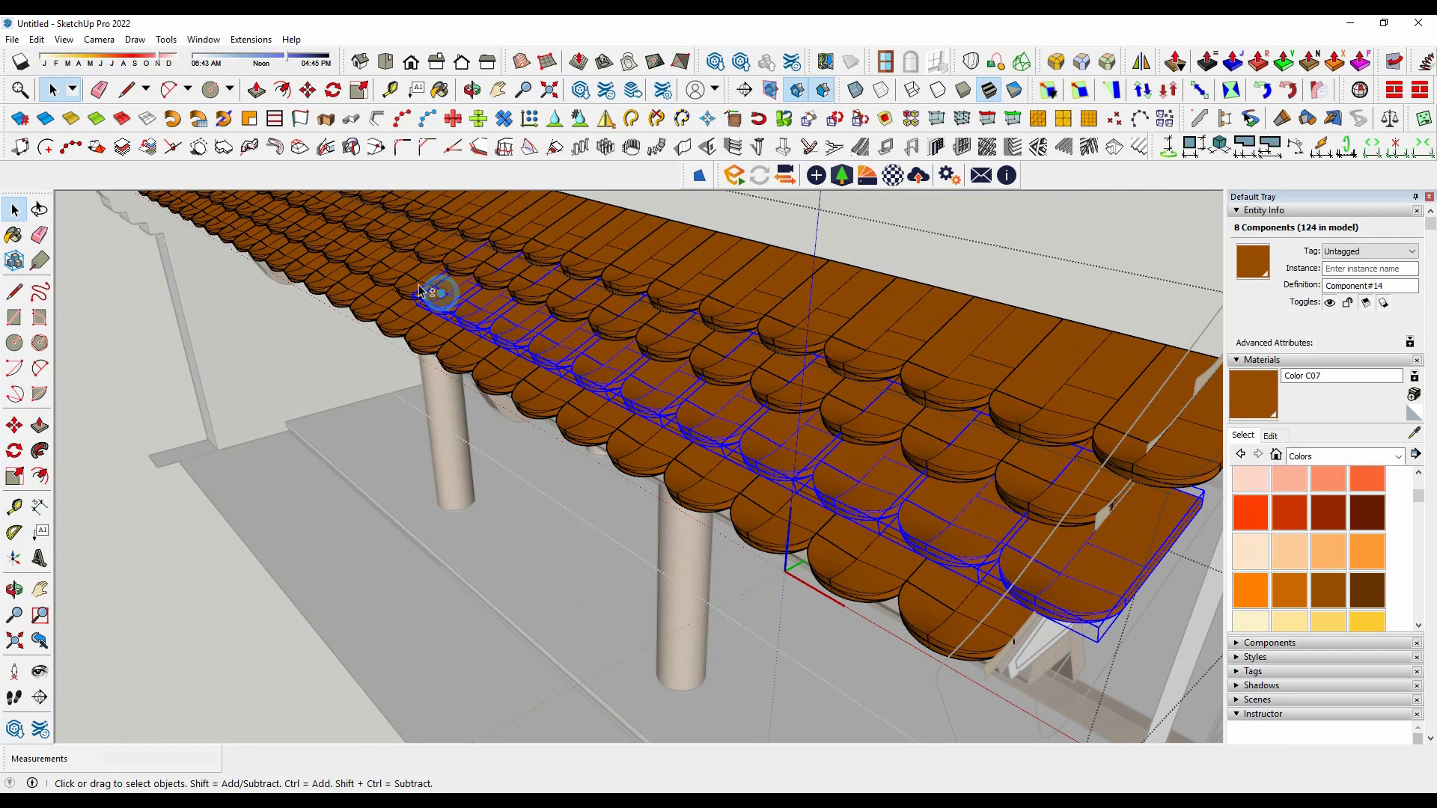
pyautogui.keyDown('shift'); pyautogui.click(523, 380); pyautogui.keyUp('shift')
pyautogui.scroll(-5, 524, 379)
pyautogui.moveTo(913, 497); pyautogui.dragTo(524, 428, button='middle')
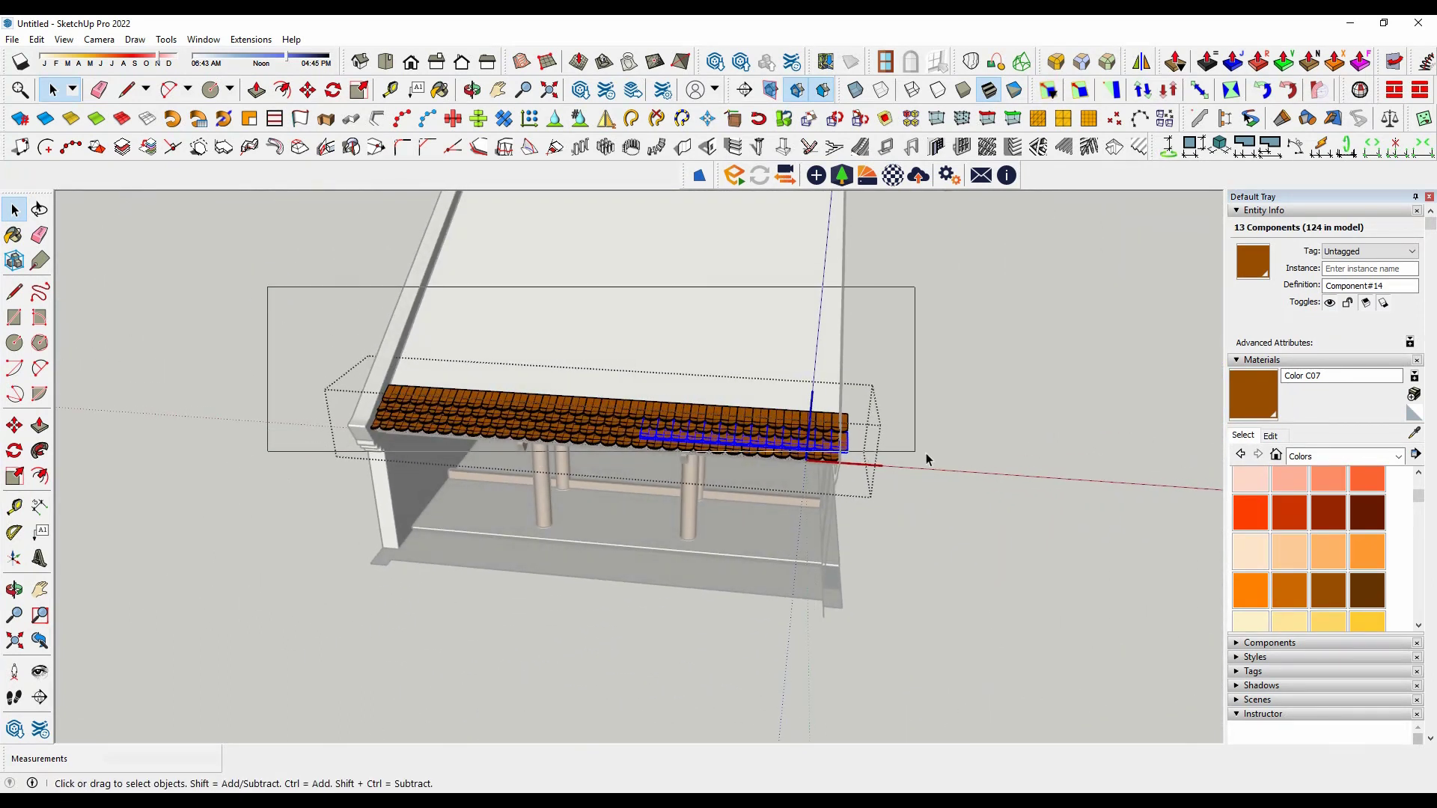
# Refine the tile selection with a selection box in the straight-on Front view.
pyautogui.click(411, 65)
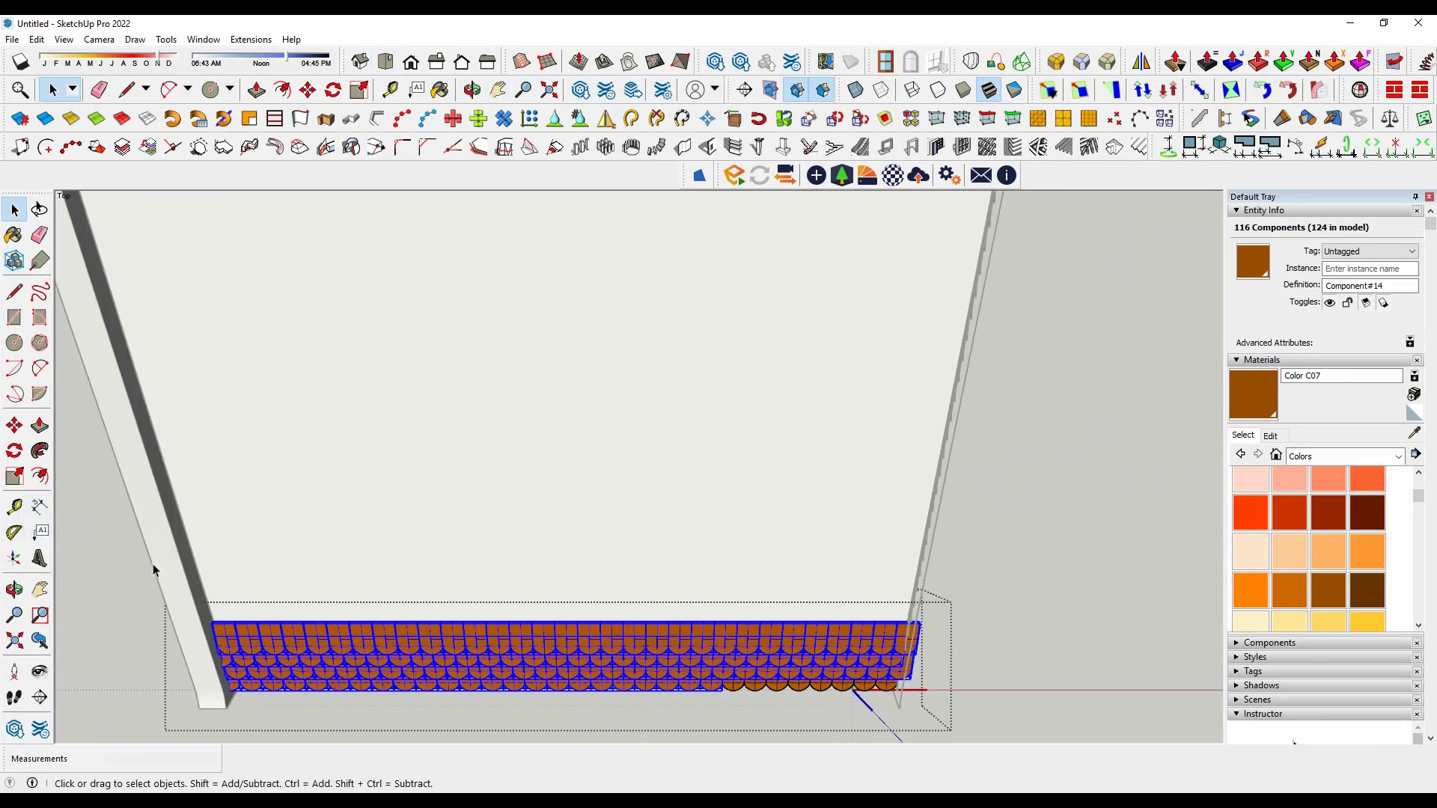
pyautogui.moveTo(1013, 687); pyautogui.dragTo(1012, 690)
pyautogui.scroll(5, 947, 733)
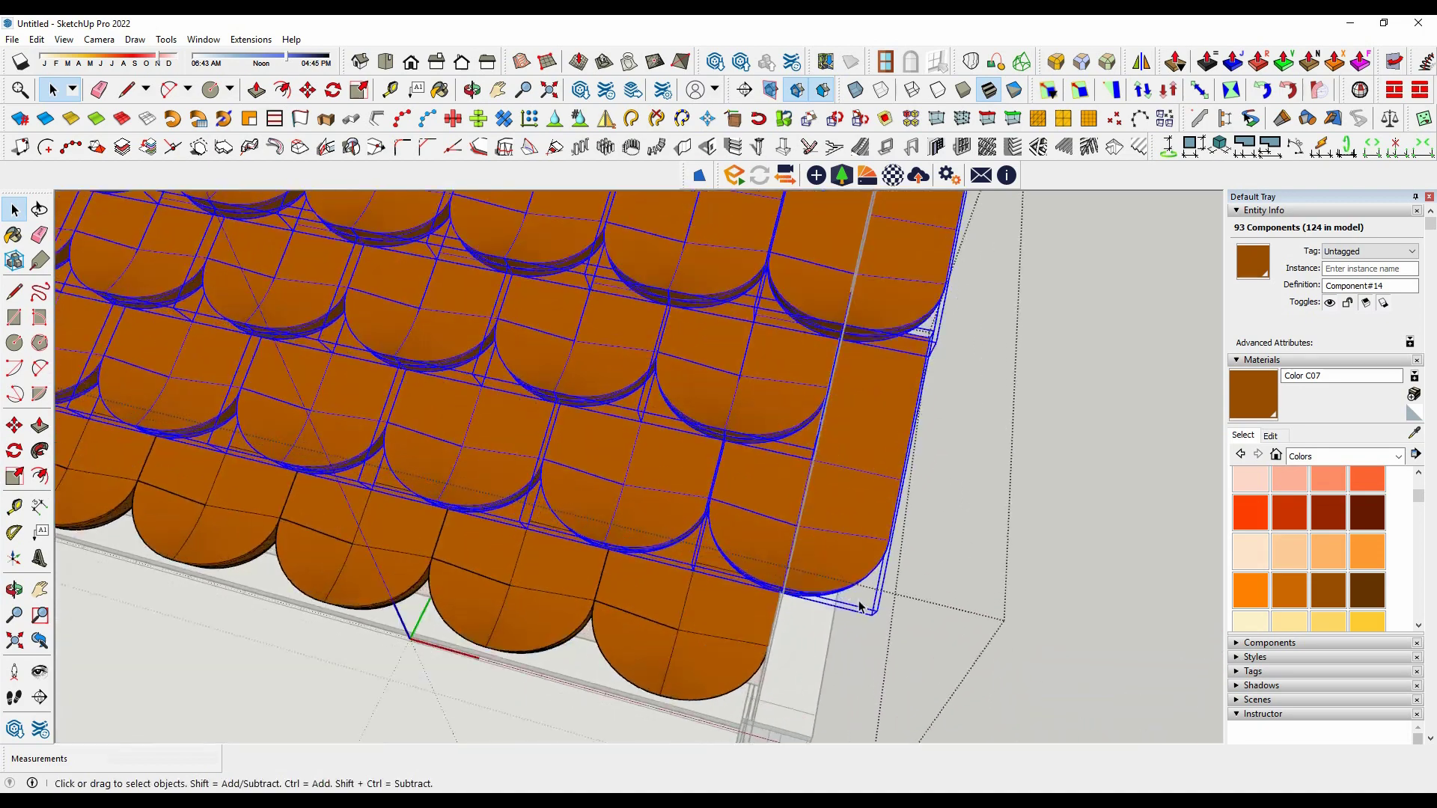
pyautogui.moveTo(864, 676); pyautogui.dragTo(790, 505, button='middle')
pyautogui.scroll(3, 589, 536)
pyautogui.scroll(-3, 595, 507)
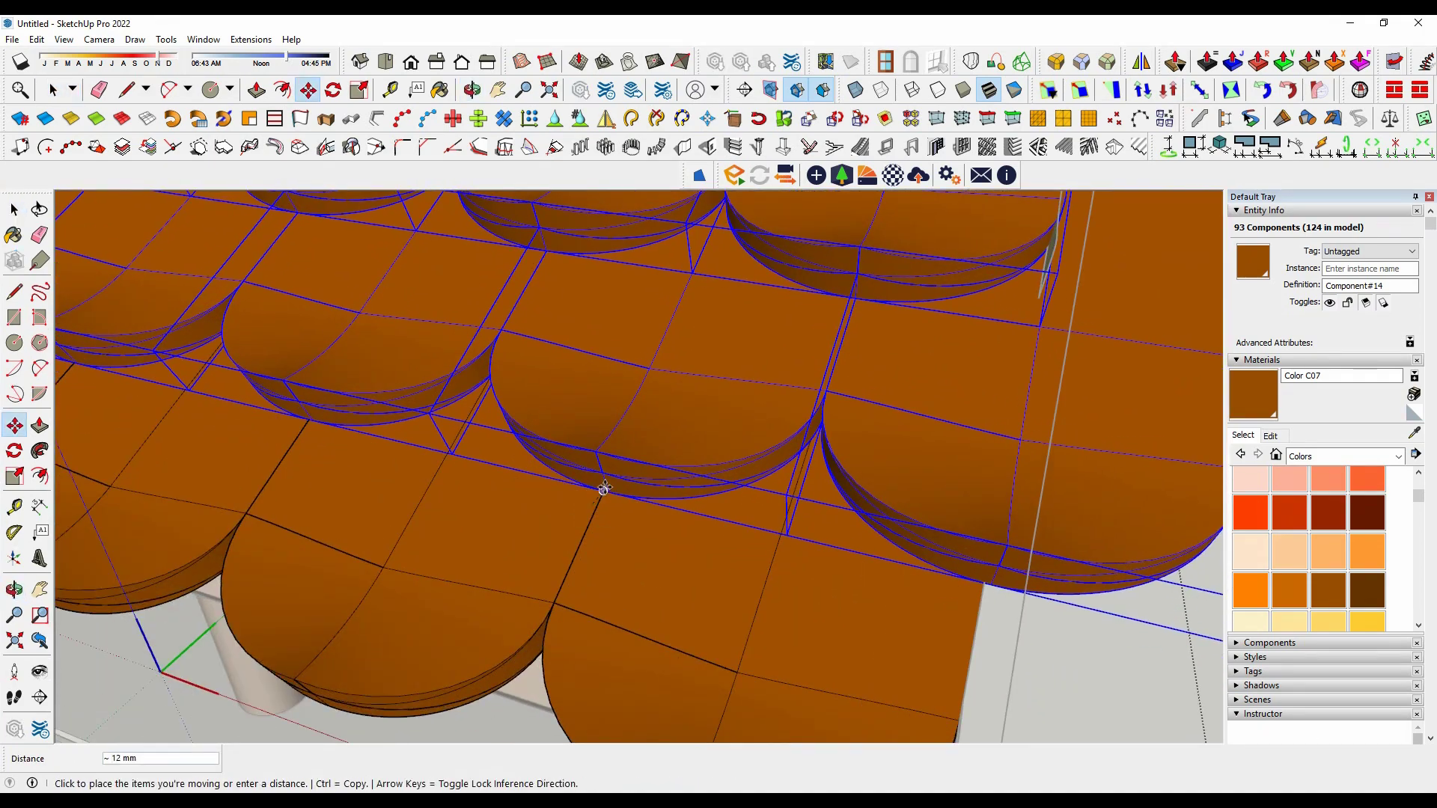
pyautogui.scroll(-4, 598, 487)
pyautogui.press('space')
pyautogui.scroll(-4, 587, 555)
pyautogui.scroll(-4, 586, 554)
# In Top view, box-select the 31 tiles at the row's end and nudge them into alignment.
pyautogui.click(385, 62)
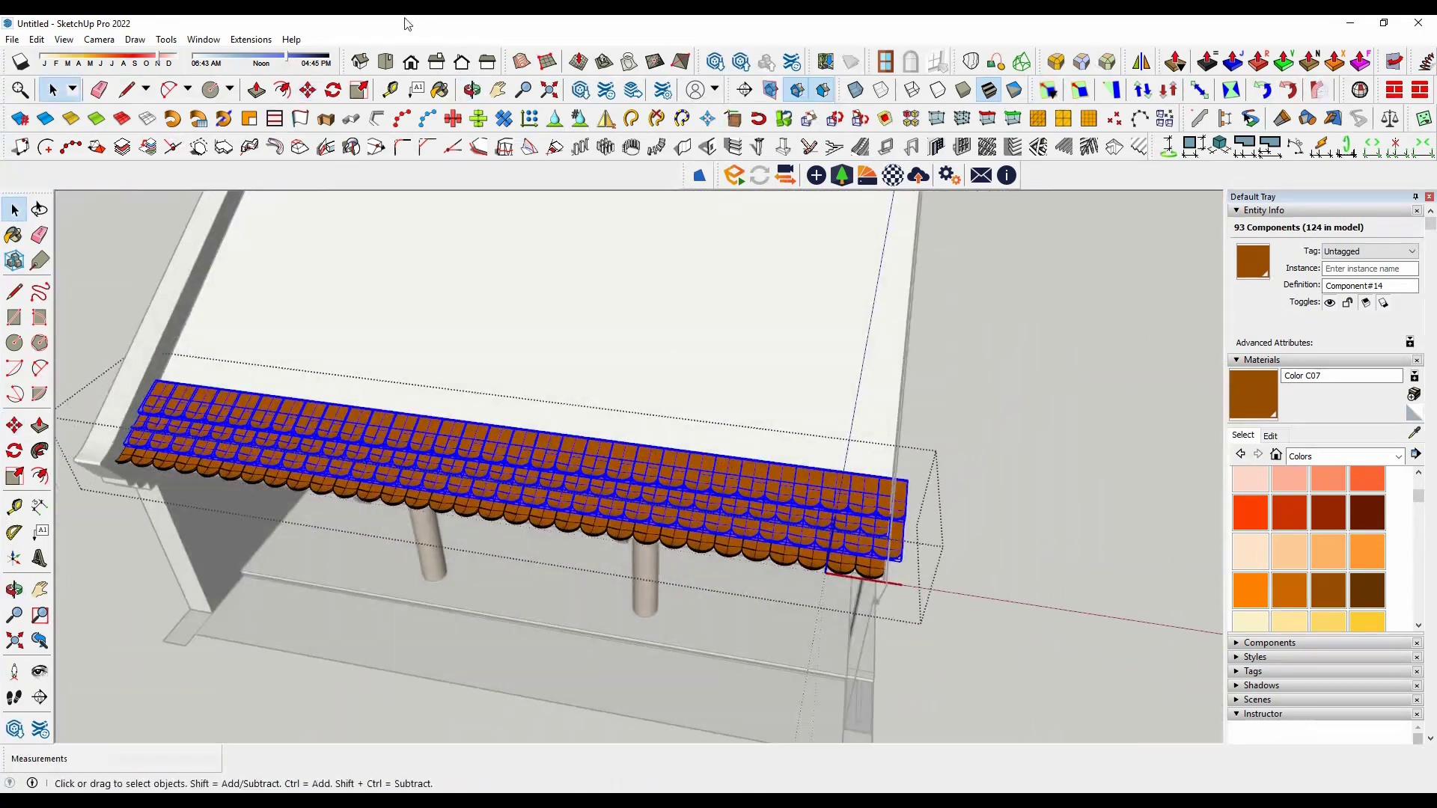
pyautogui.moveTo(950, 649); pyautogui.dragTo(901, 677)
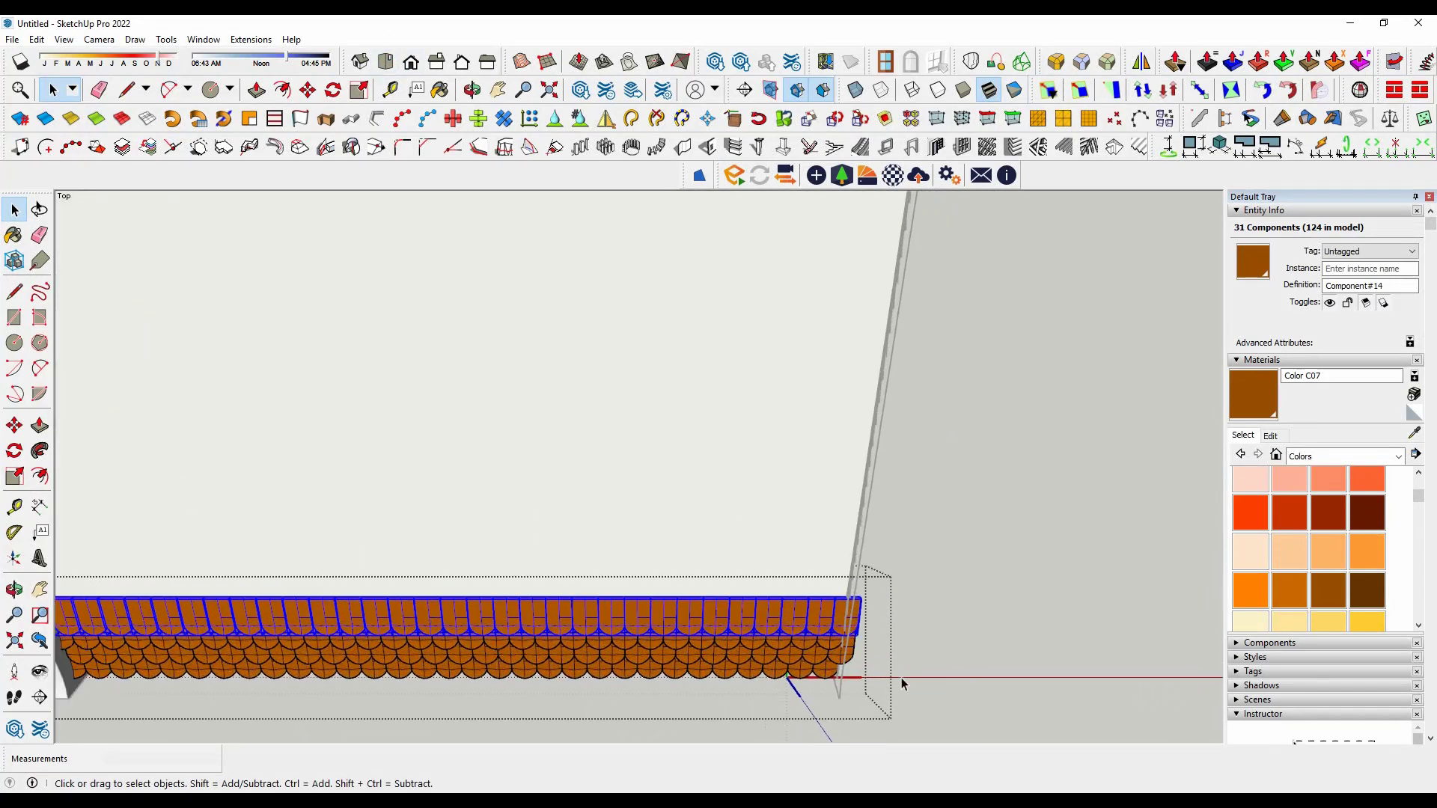
pyautogui.scroll(3, 901, 676)
pyautogui.scroll(3, 727, 645)
pyautogui.scroll(3, 812, 515)
pyautogui.moveTo(811, 515)
pyautogui.mouseDown(button='middle')
pyautogui.moveTo(729, 417)
pyautogui.moveTo(732, 453)
pyautogui.mouseUp(button='middle')
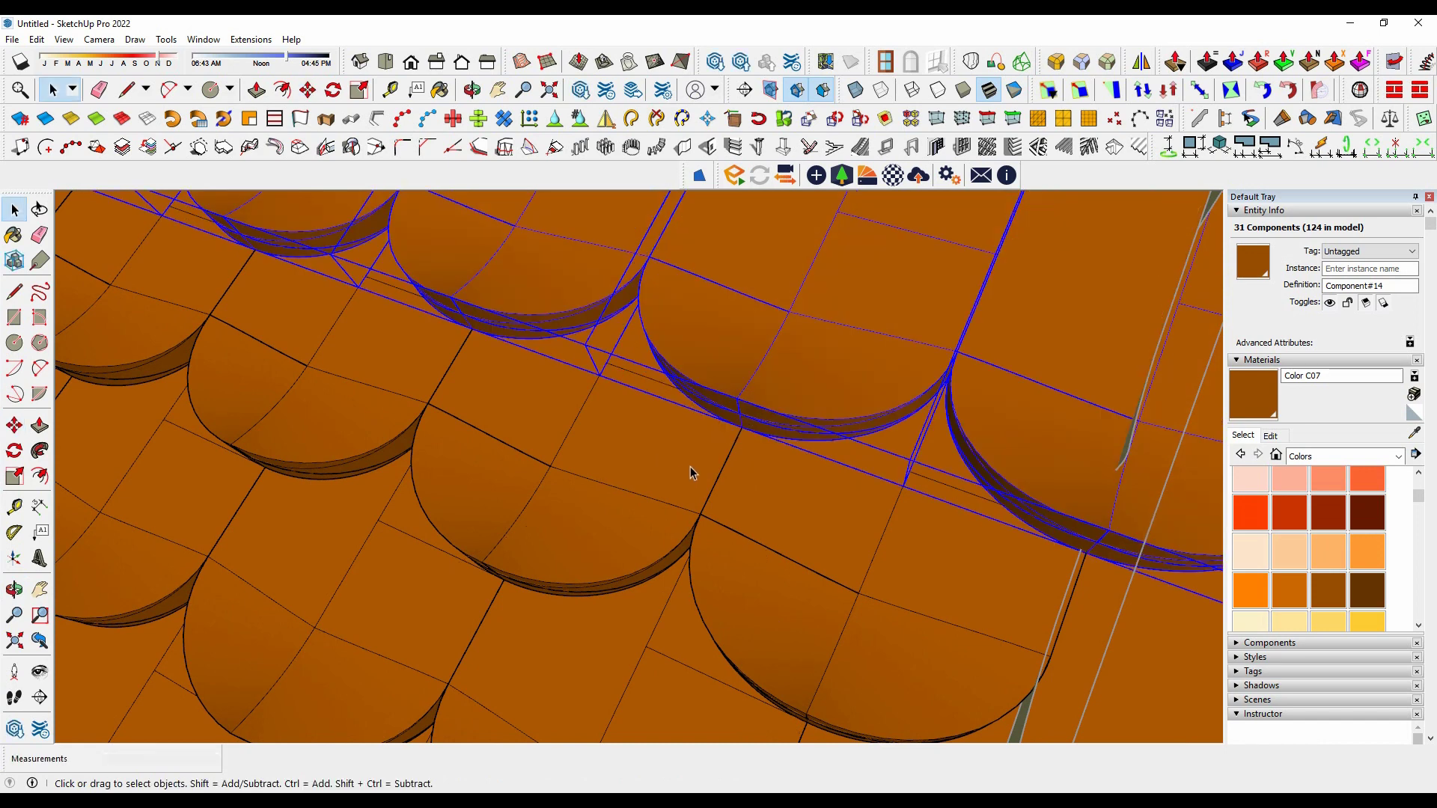
pyautogui.click(748, 409)
# Clear the selection and box-select all 124 roof tiles.
pyautogui.scroll(-5, 626, 481)
pyautogui.scroll(-5, 921, 530)
pyautogui.press('space')
pyautogui.moveTo(921, 530)
pyautogui.mouseDown(button='middle')
pyautogui.moveTo(999, 571)
pyautogui.moveTo(929, 547)
pyautogui.mouseUp(button='middle')
pyautogui.click(940, 560)
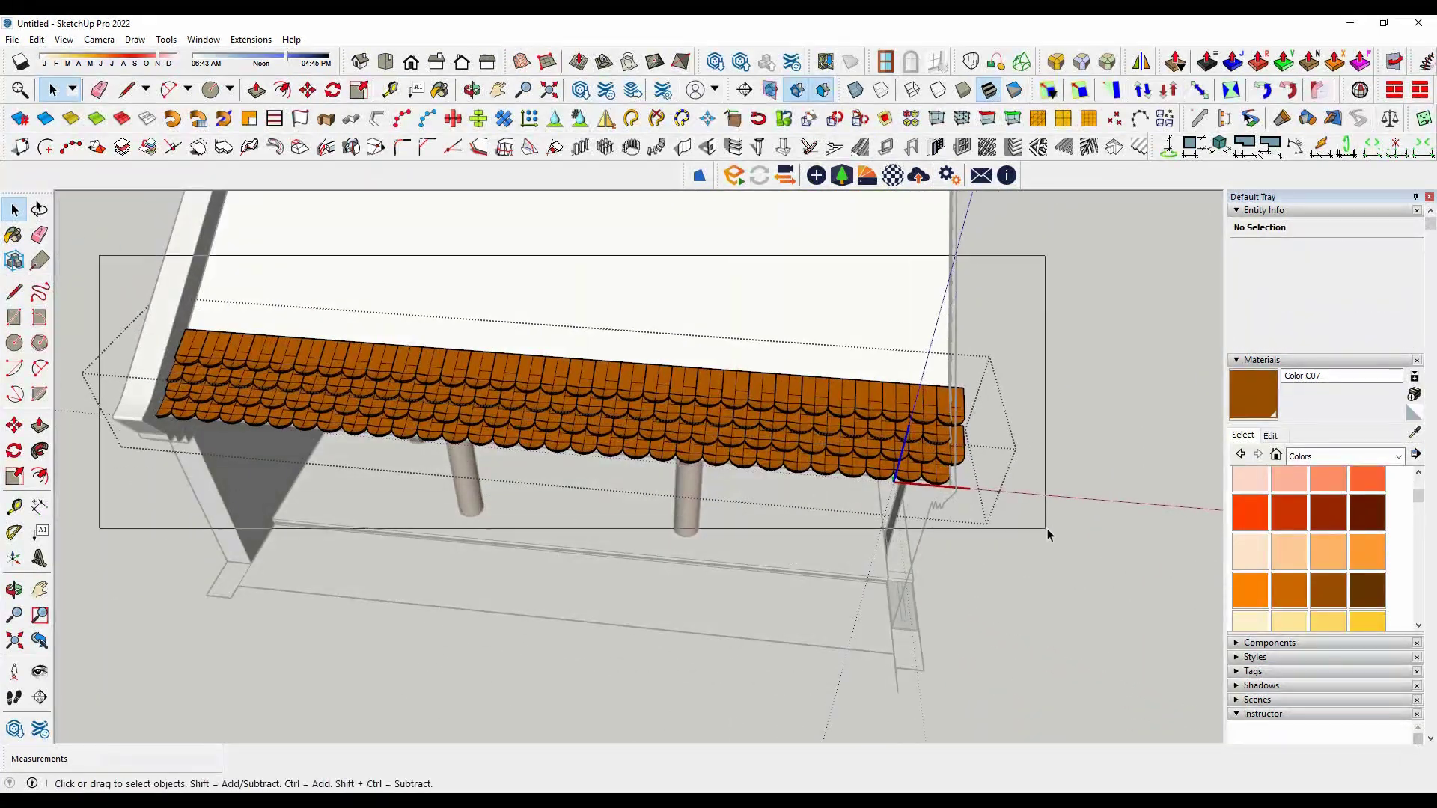
pyautogui.moveTo(932, 495); pyautogui.dragTo(873, 485, button='middle')
pyautogui.scroll(3, 873, 485)
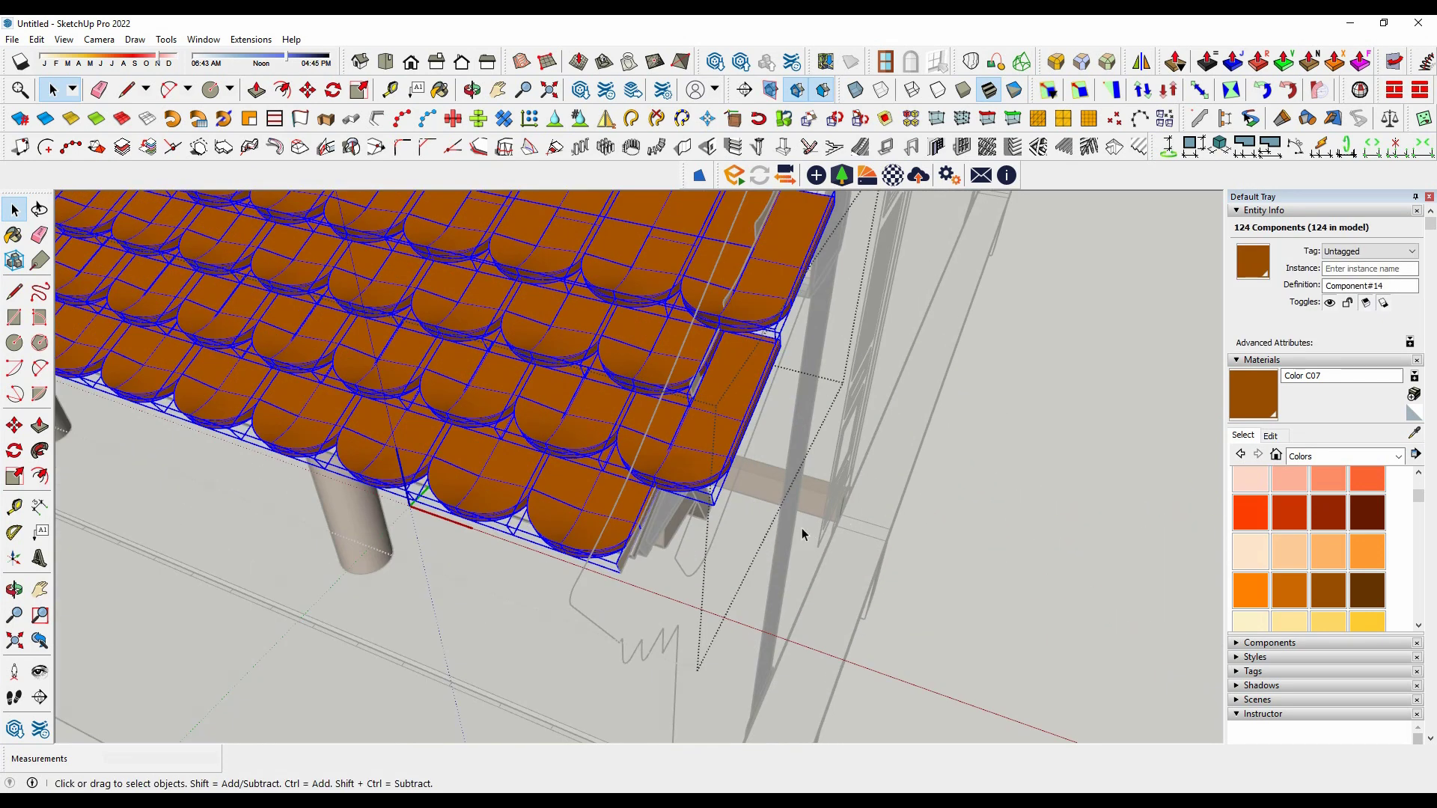
# Copy the whole tile layer and place it as another course up the slope.
pyautogui.moveTo(802, 528); pyautogui.dragTo(434, 479, button='middle')
pyautogui.click(536, 432)
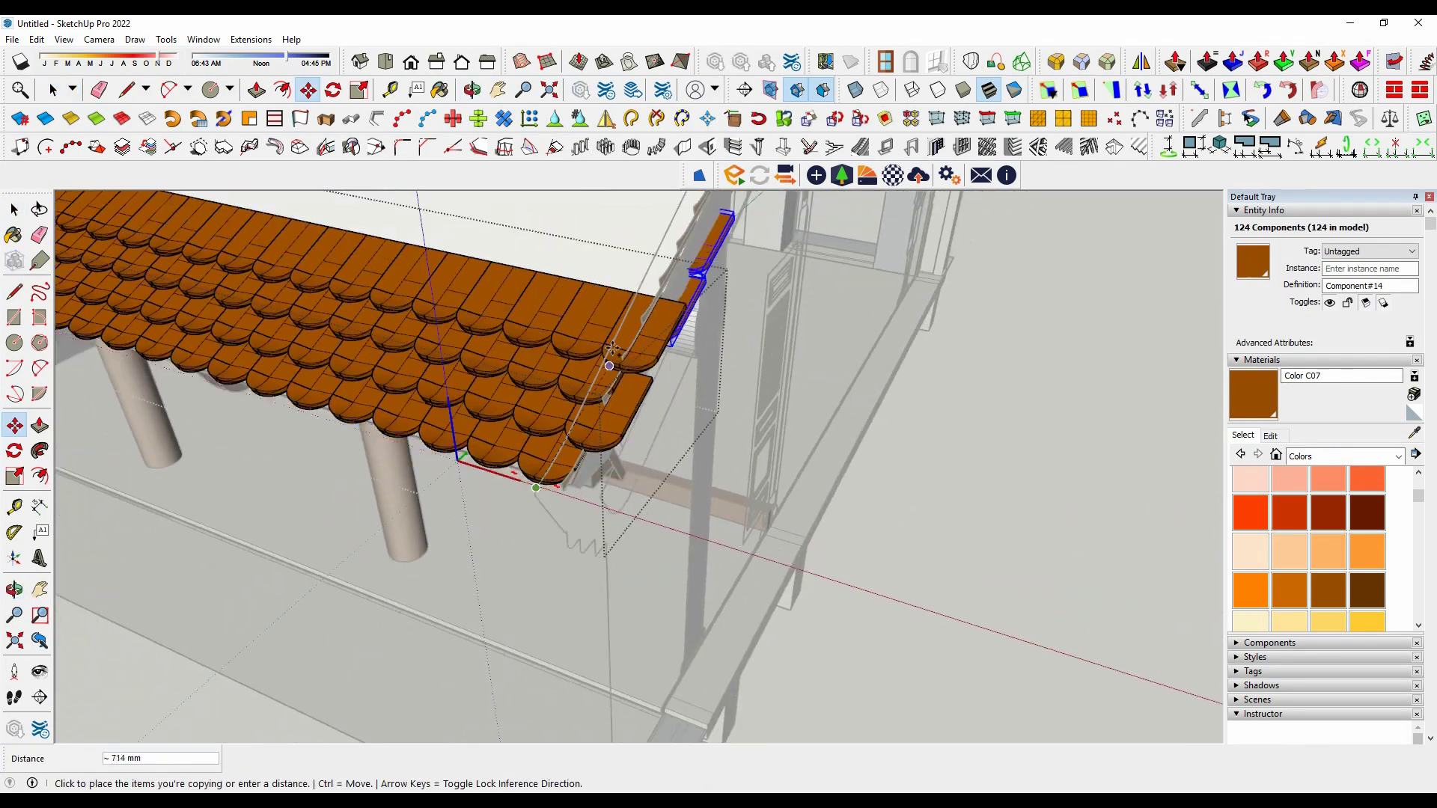
pyautogui.moveTo(613, 327); pyautogui.dragTo(566, 295, button='middle')
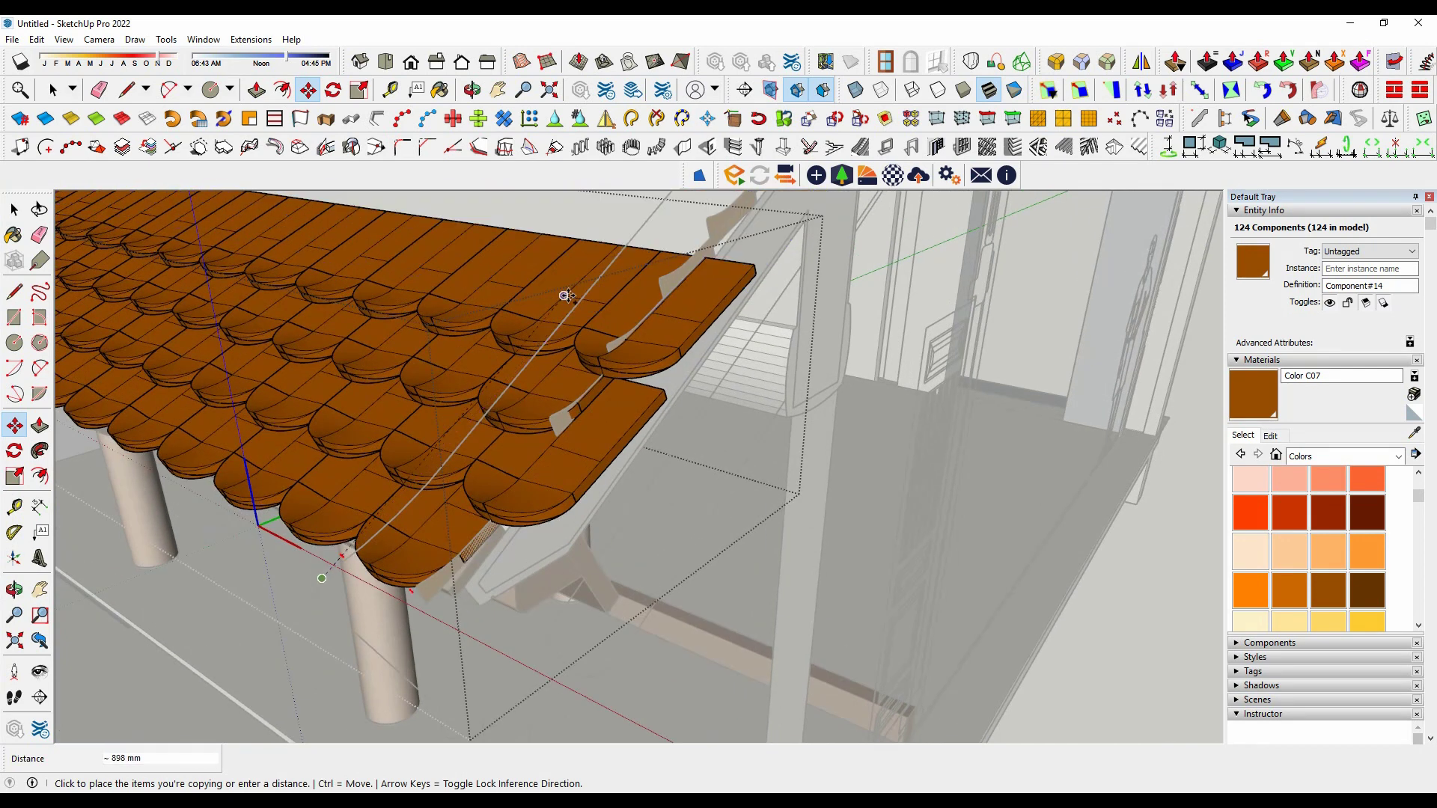
pyautogui.scroll(3, 627, 300)
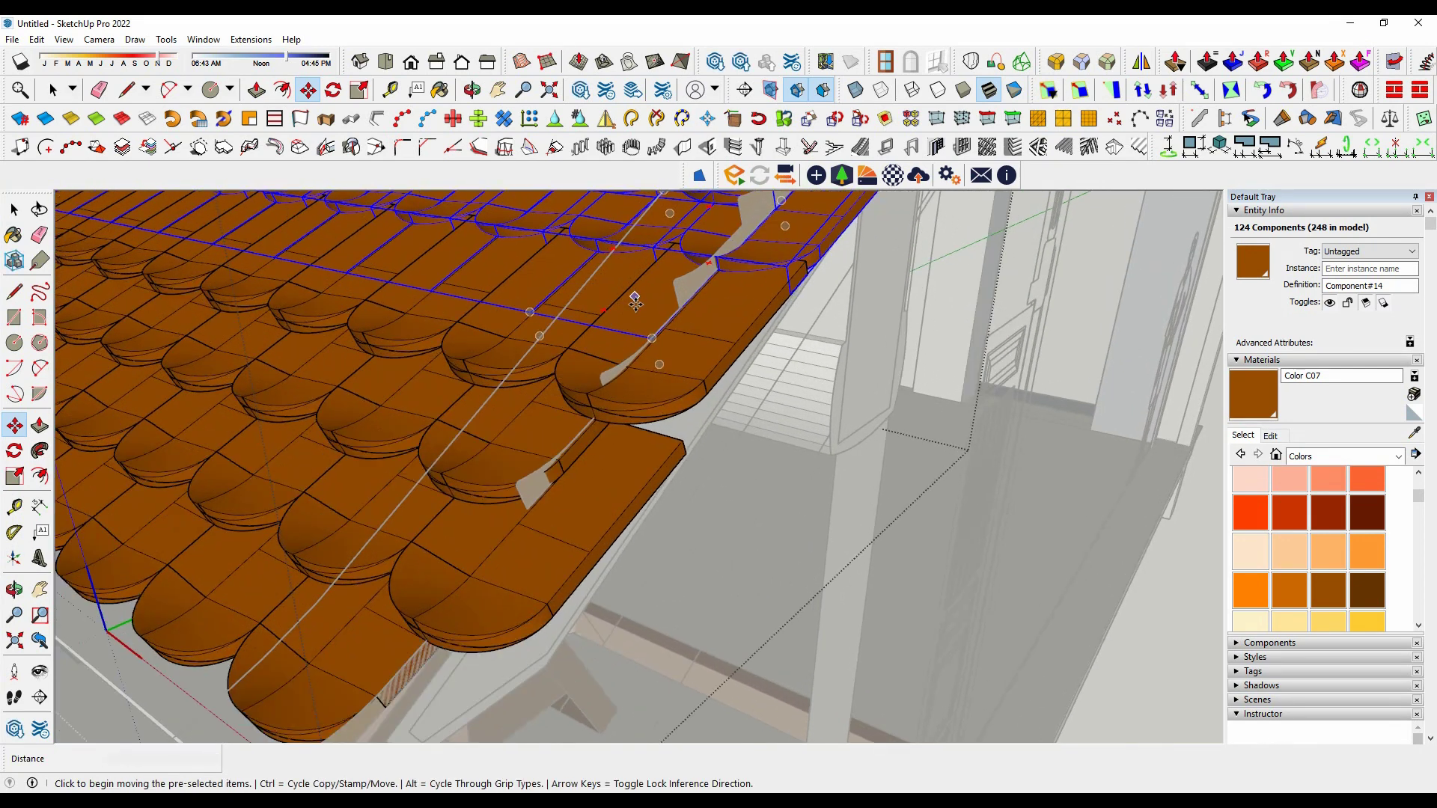
pyautogui.click(580, 256)
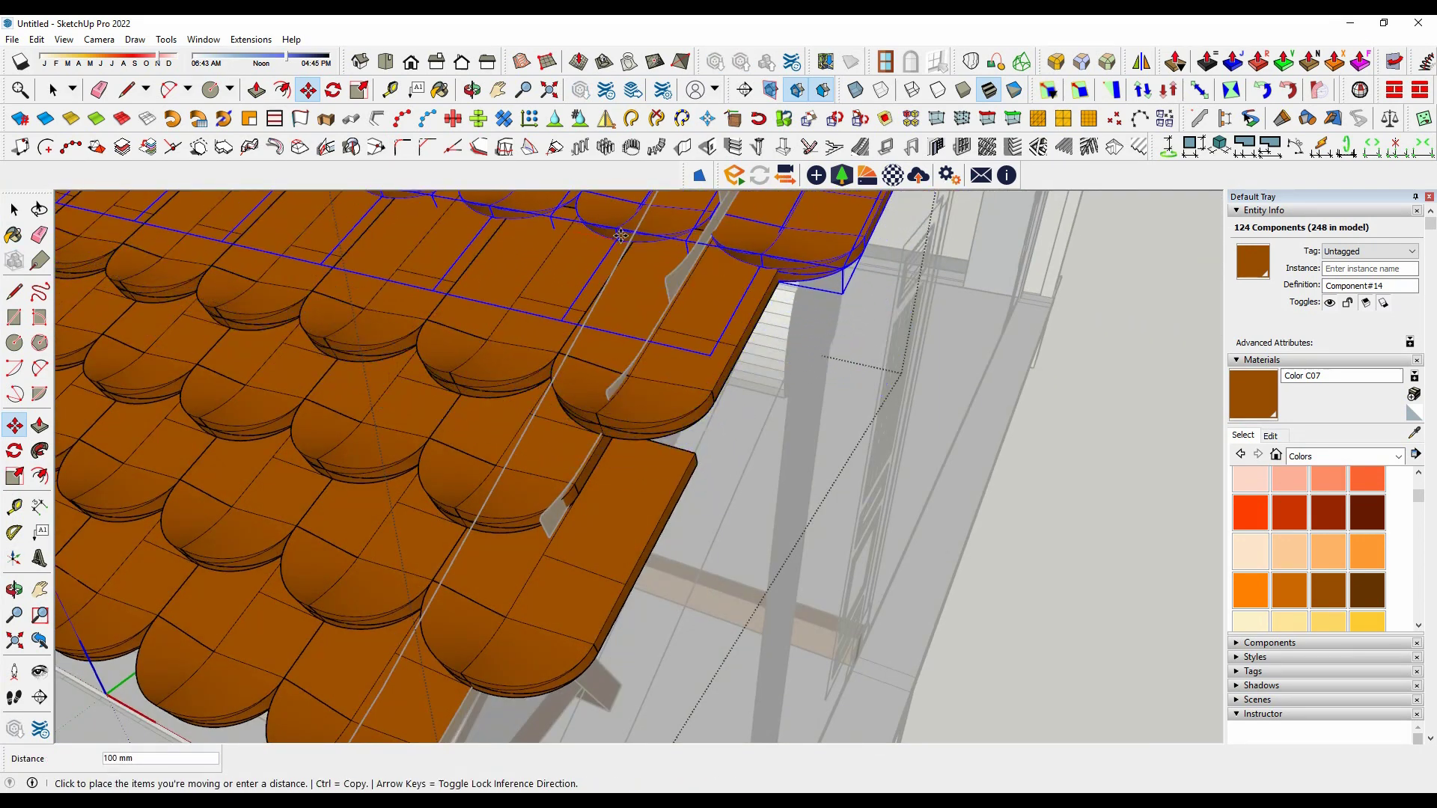
pyautogui.scroll(-2, 592, 299)
pyautogui.scroll(-3, 606, 345)
pyautogui.scroll(-3, 623, 396)
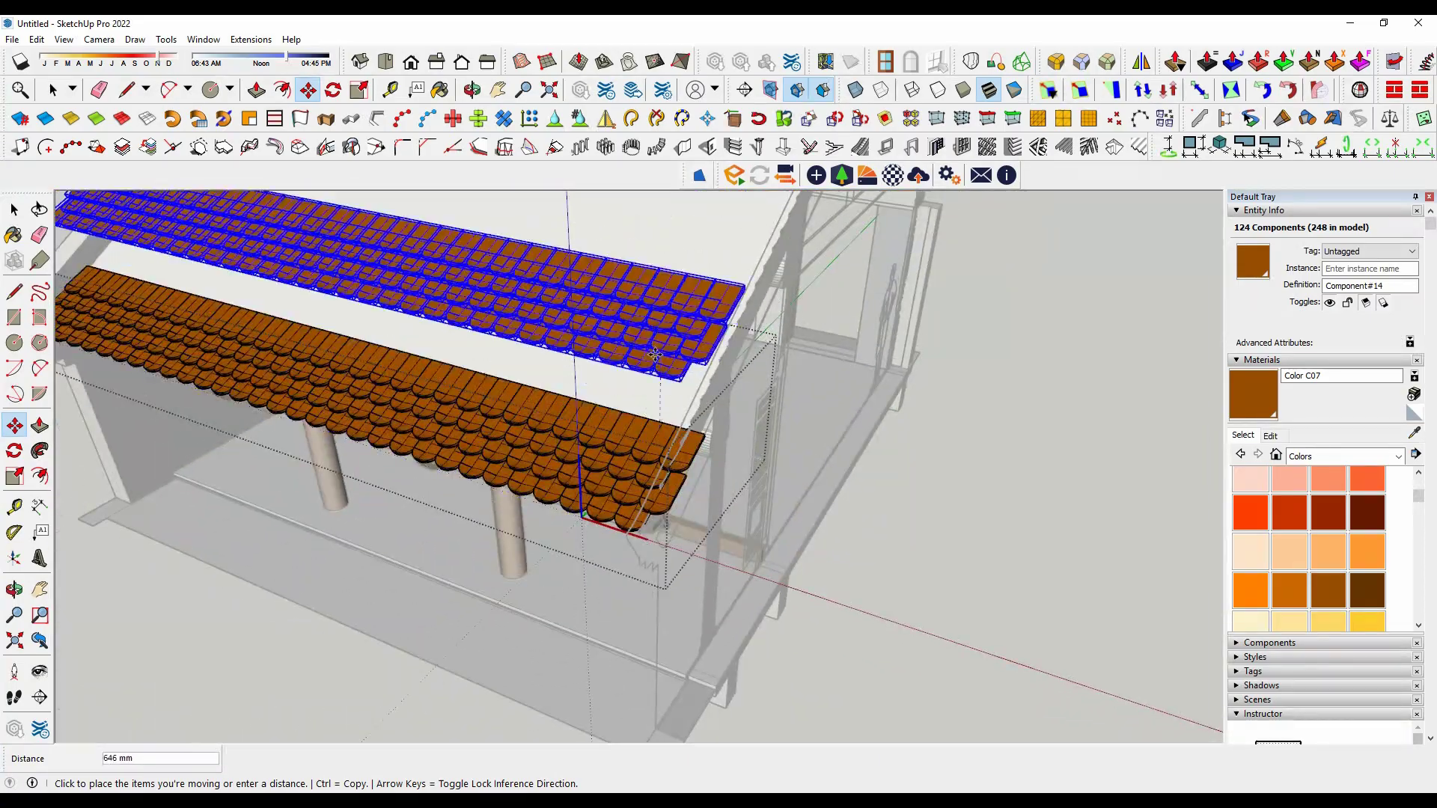
pyautogui.scroll(-2, 626, 411)
pyautogui.scroll(3, 620, 466)
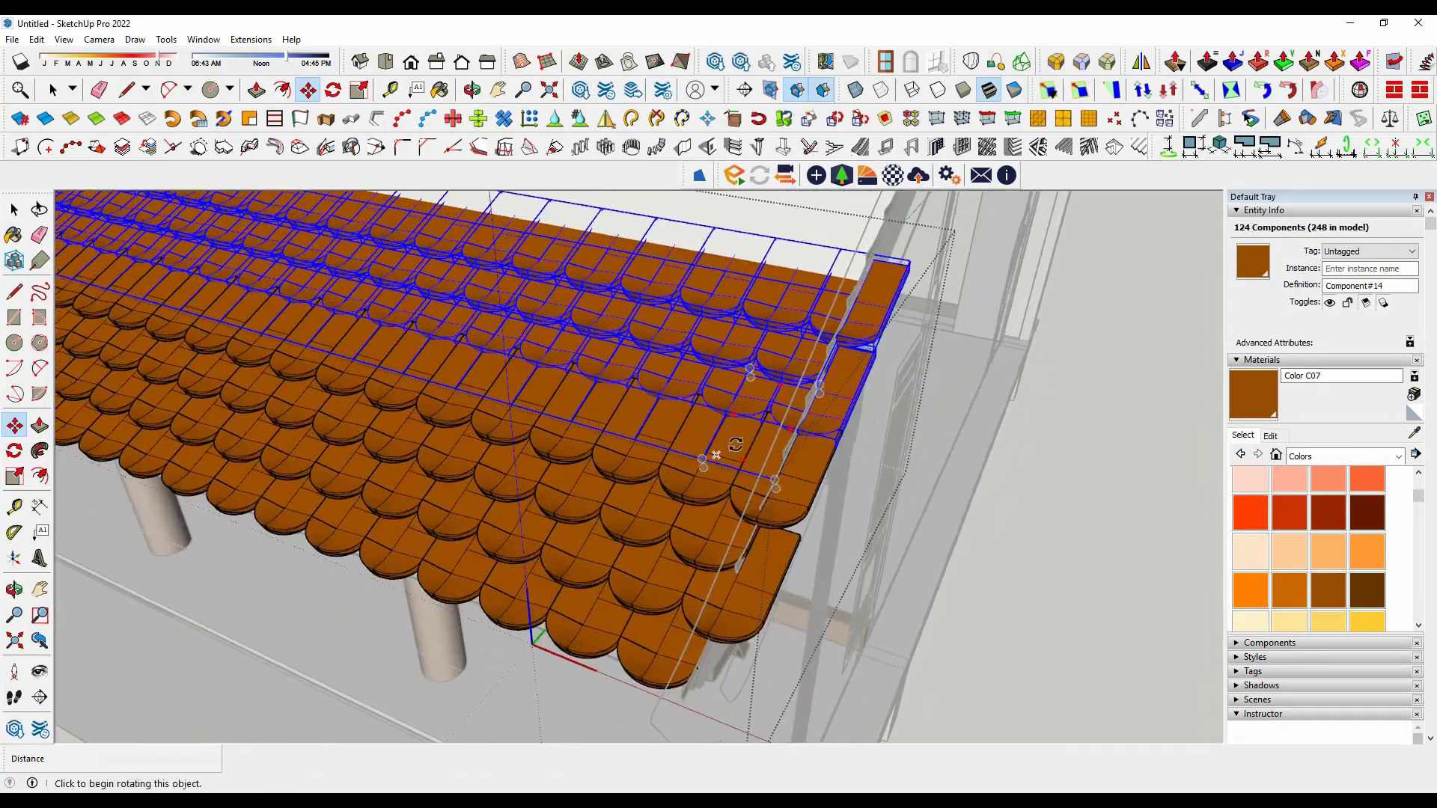
pyautogui.scroll(2, 654, 354)
pyautogui.scroll(3, 653, 355)
# Move the tile rows down into position along the porch roof.
pyautogui.click(711, 316)
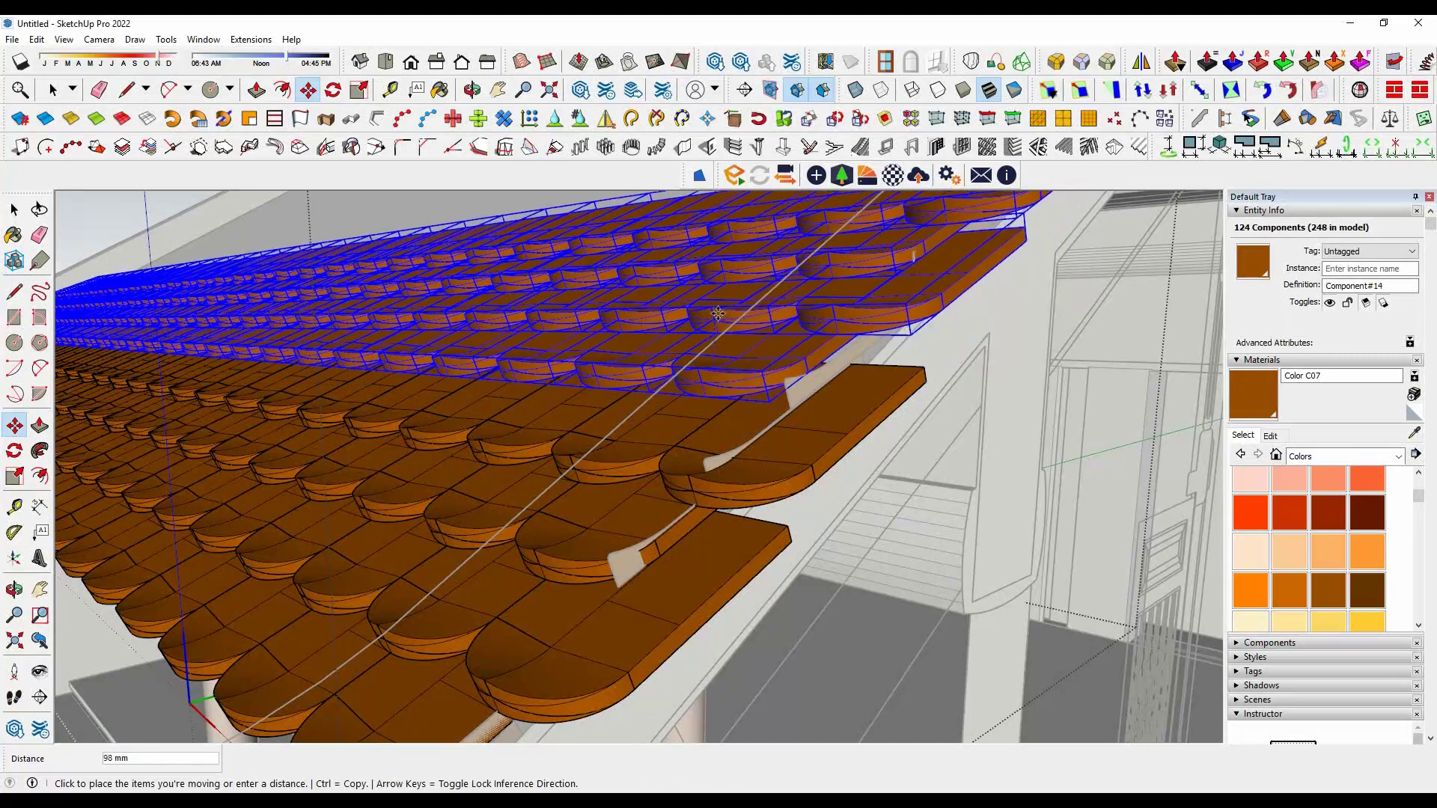
pyautogui.click(709, 421)
pyautogui.scroll(2, 703, 417)
pyautogui.scroll(3, 688, 408)
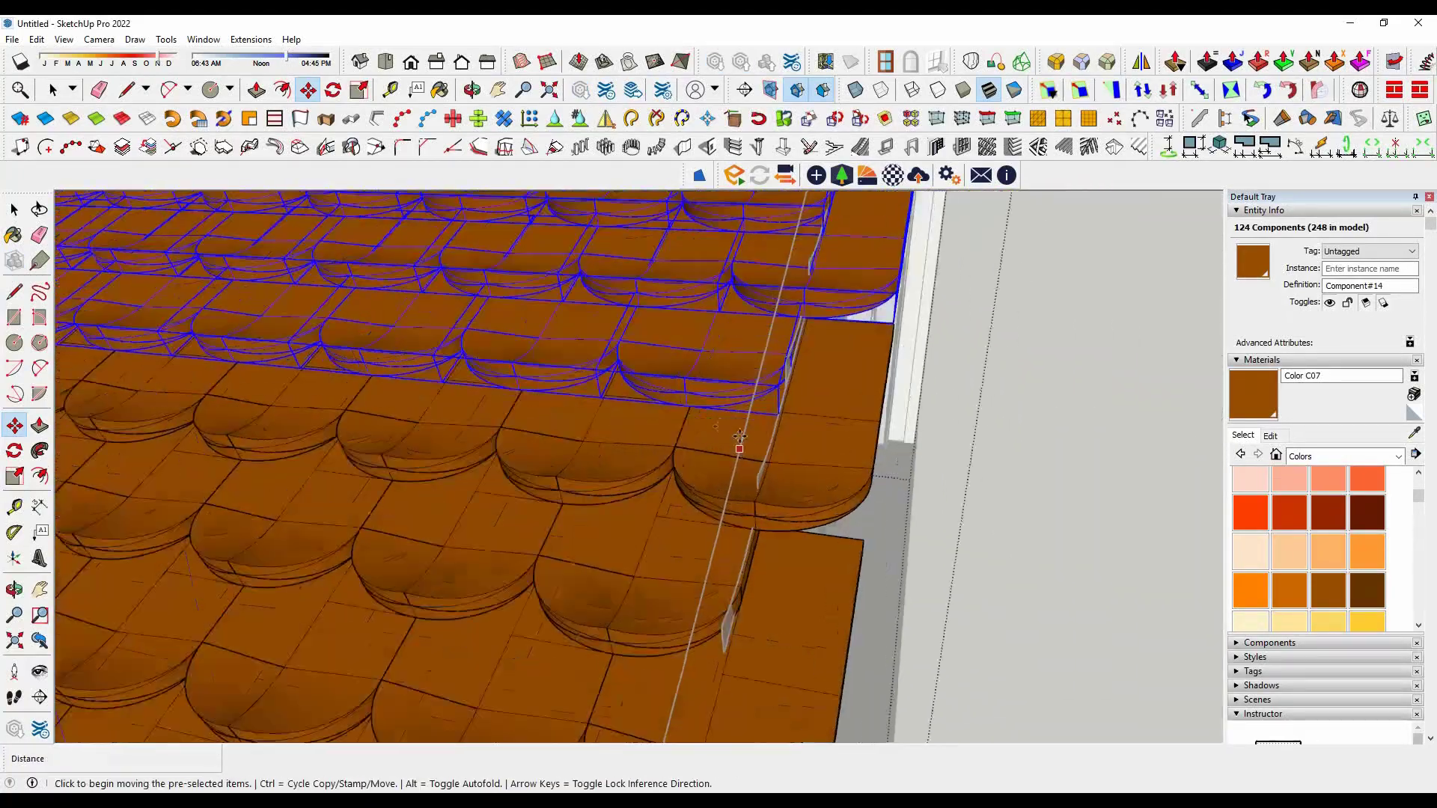
pyautogui.scroll(2, 677, 402)
pyautogui.scroll(-2, 685, 405)
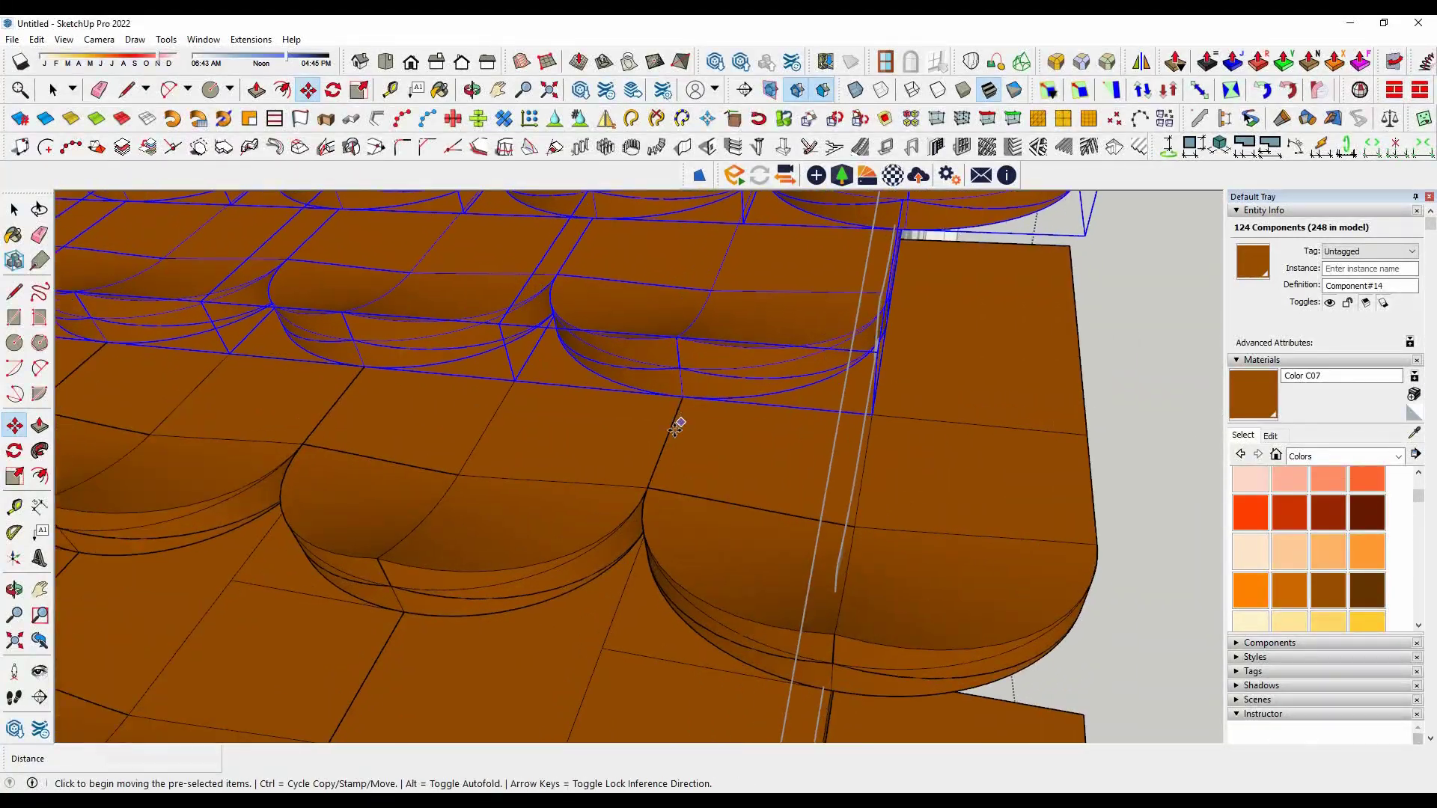
pyautogui.scroll(-3, 690, 440)
pyautogui.scroll(-3, 696, 449)
pyautogui.moveTo(696, 457); pyautogui.dragTo(722, 518, button='middle')
pyautogui.scroll(3, 719, 515)
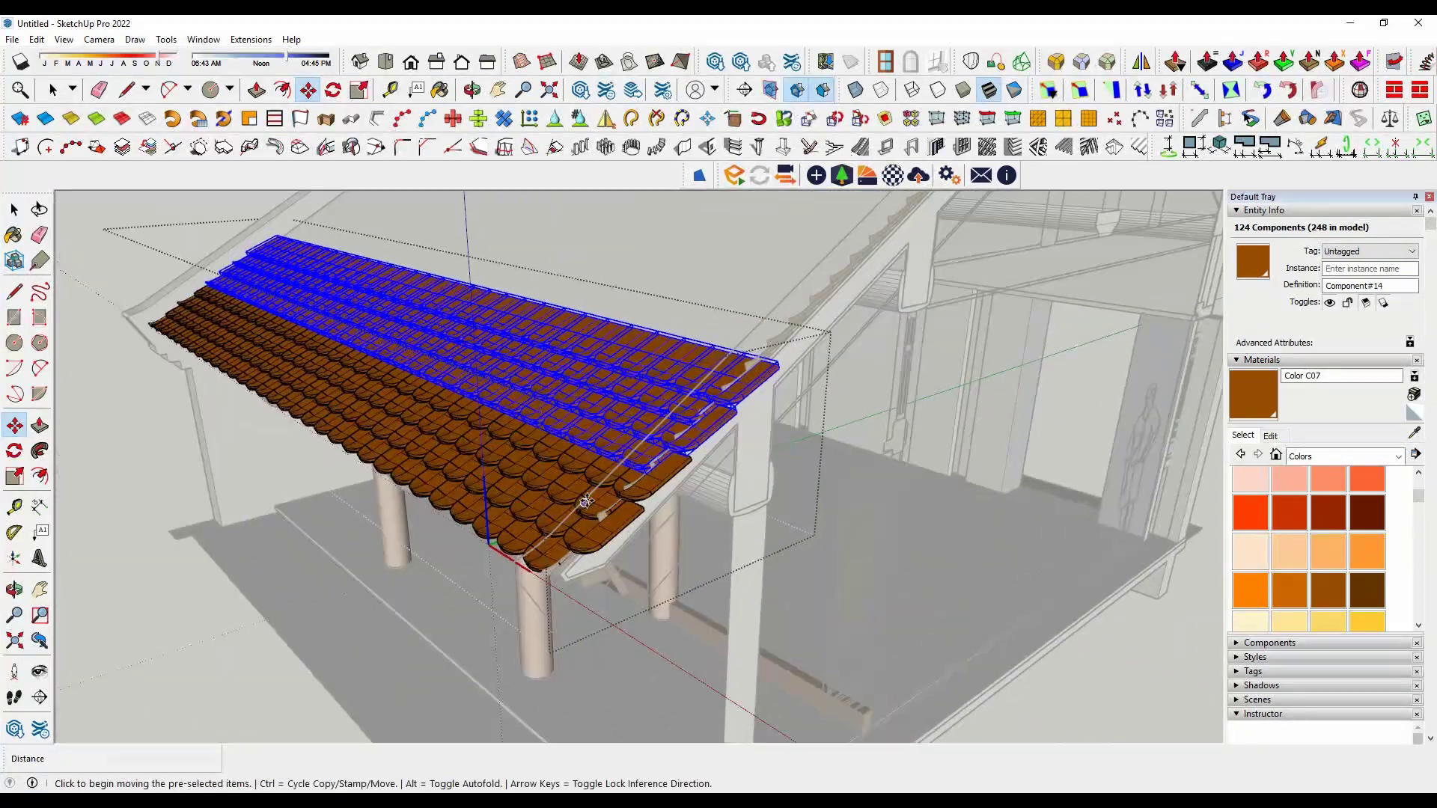
pyautogui.scroll(3, 711, 509)
# Ctrl-copy the tile rows further up the slope as a x6 array toward the ridge.
pyautogui.press('space')
pyautogui.scroll(2, 699, 500)
pyautogui.scroll(2, 687, 491)
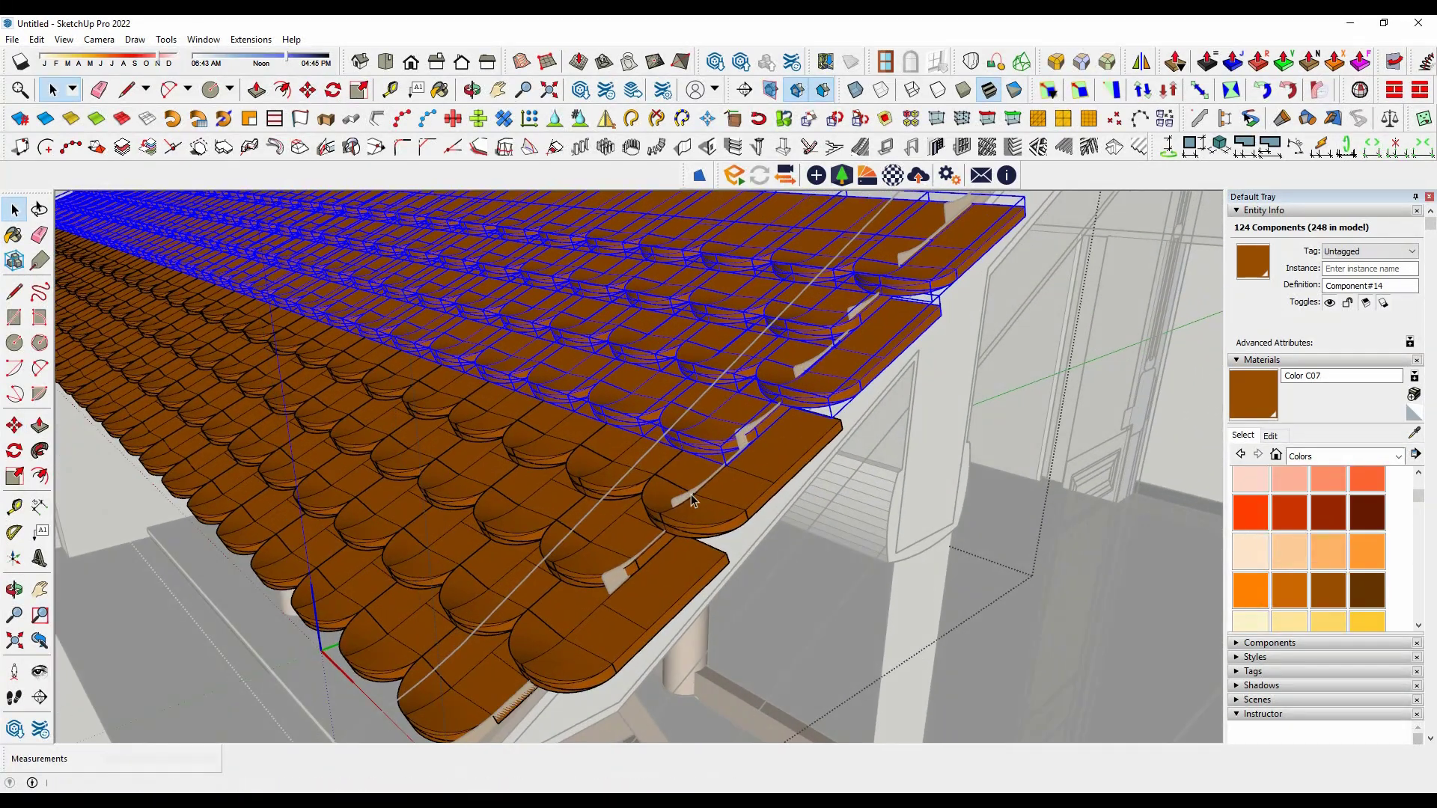
pyautogui.press('m')
pyautogui.press('ctrl')
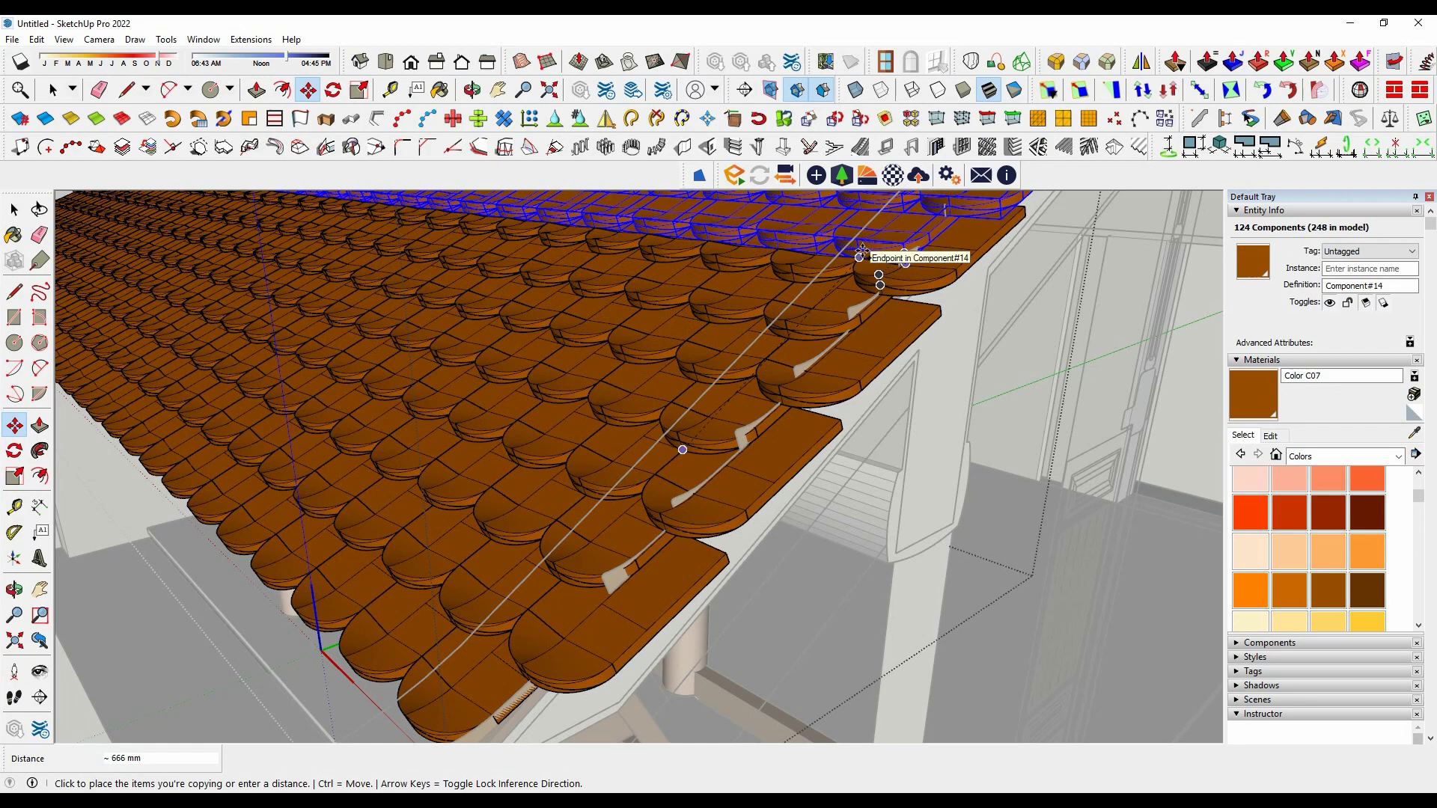
pyautogui.scroll(2, 883, 238)
pyautogui.click(851, 276)
pyautogui.scroll(-2, 851, 276)
pyautogui.scroll(-3, 823, 449)
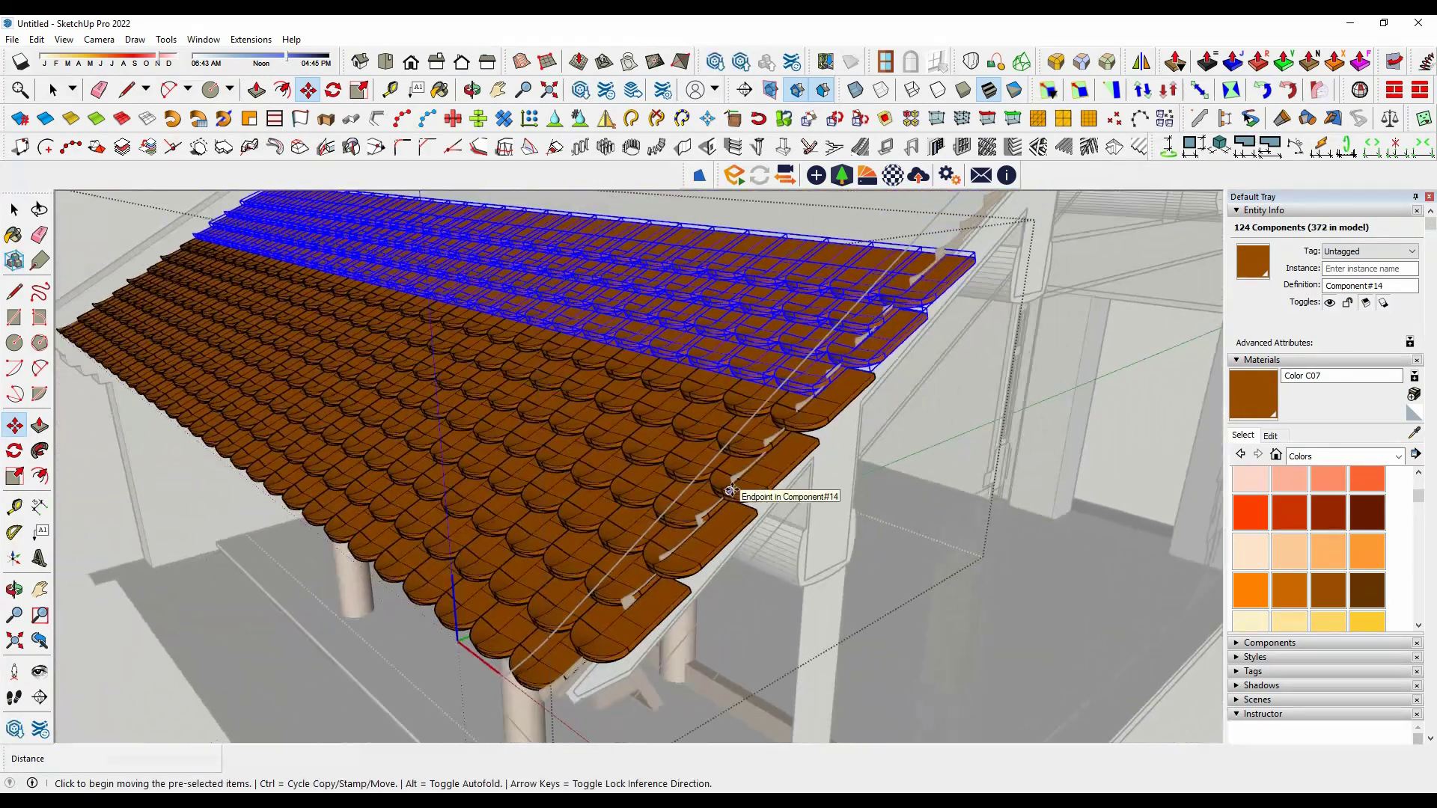
pyautogui.scroll(-3, 794, 561)
pyautogui.scroll(-2, 786, 588)
pyautogui.scroll(-3, 771, 599)
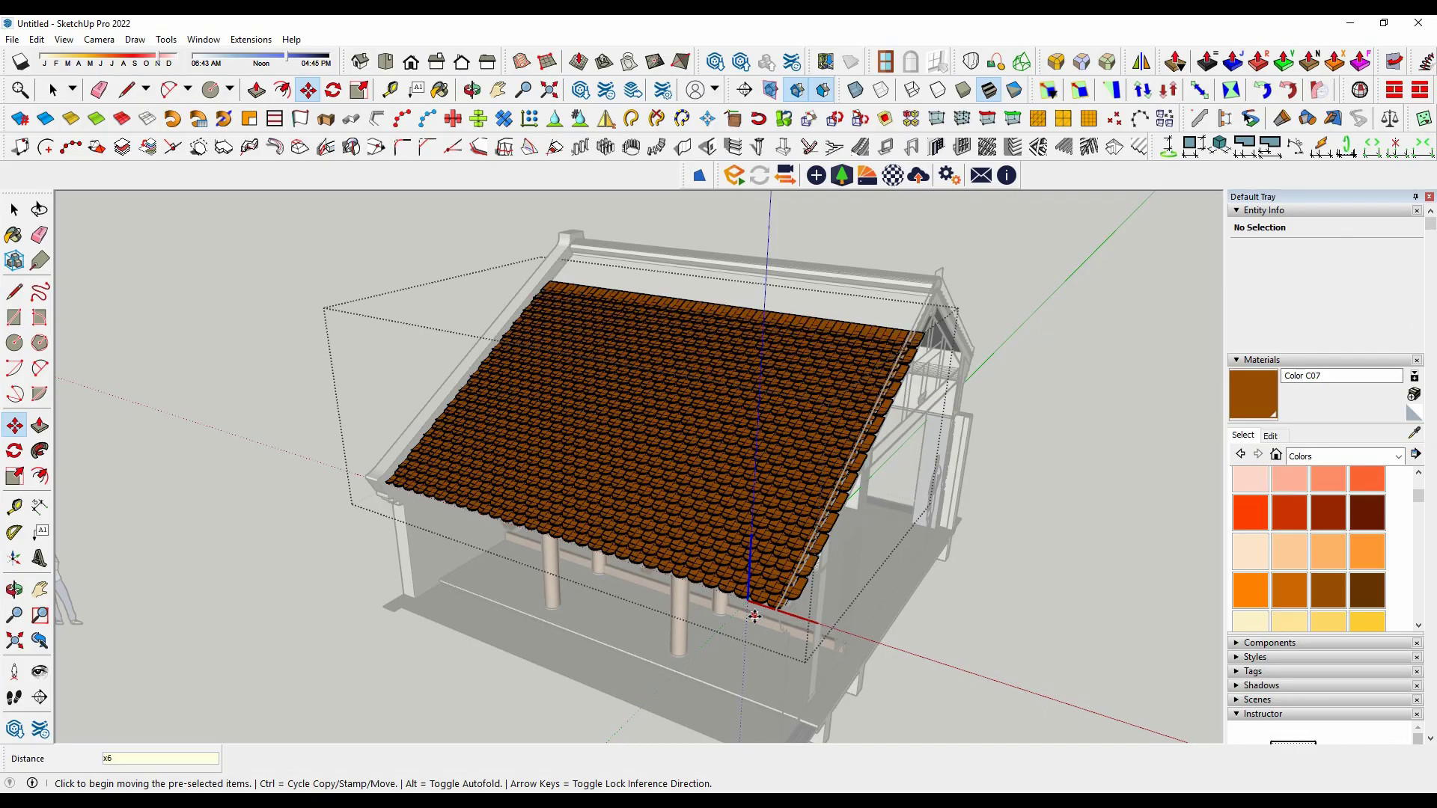
pyautogui.scroll(3, 1090, 557)
pyautogui.moveTo(1063, 524)
pyautogui.mouseDown(button='middle')
pyautogui.moveTo(988, 423)
pyautogui.moveTo(976, 382)
pyautogui.mouseUp(button='middle')
pyautogui.scroll(5, 977, 379)
pyautogui.scroll(-3, 977, 379)
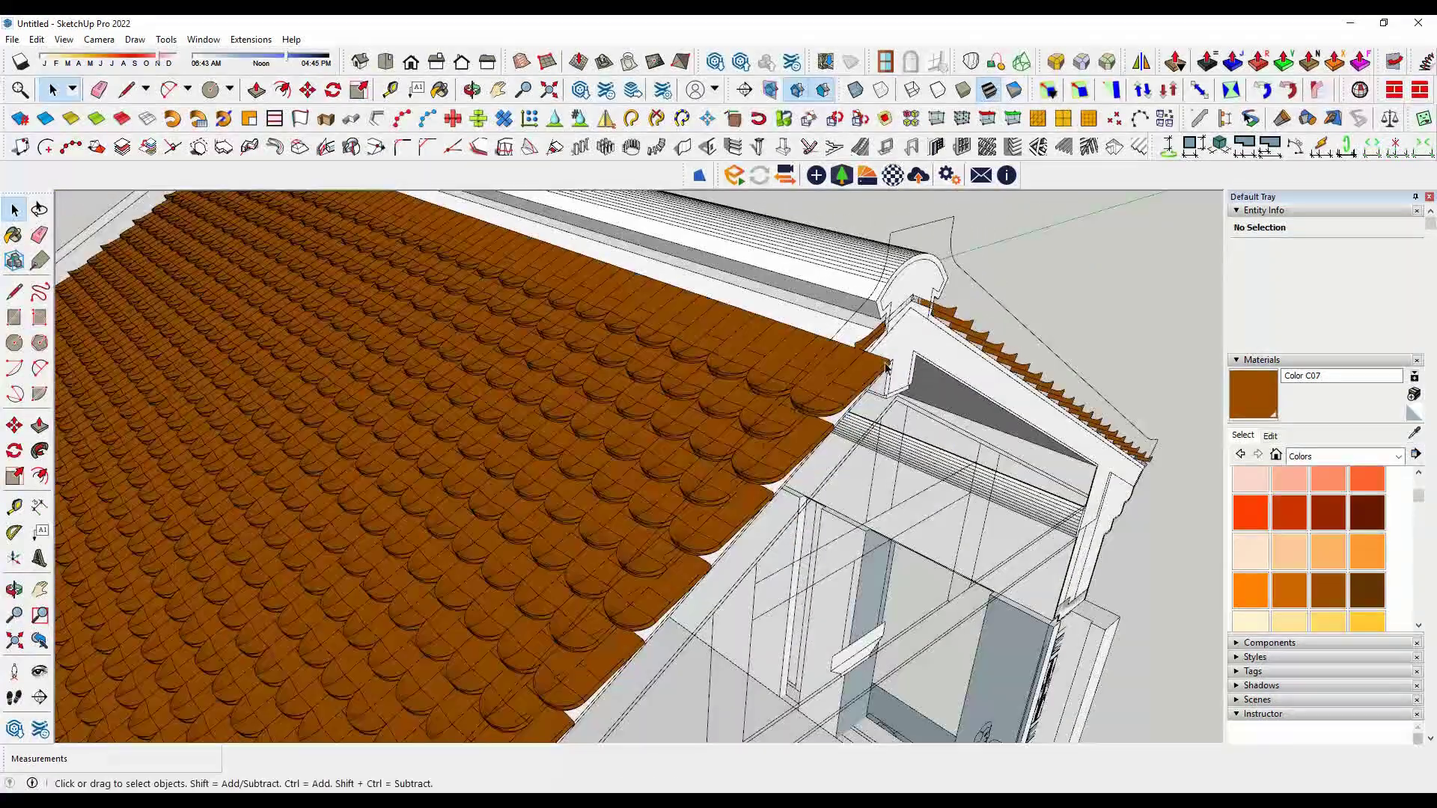
# Open the roof tile component for editing and view its gable edge.
pyautogui.rightClick(953, 229)
pyautogui.click(992, 410)
pyautogui.scroll(-3, 991, 411)
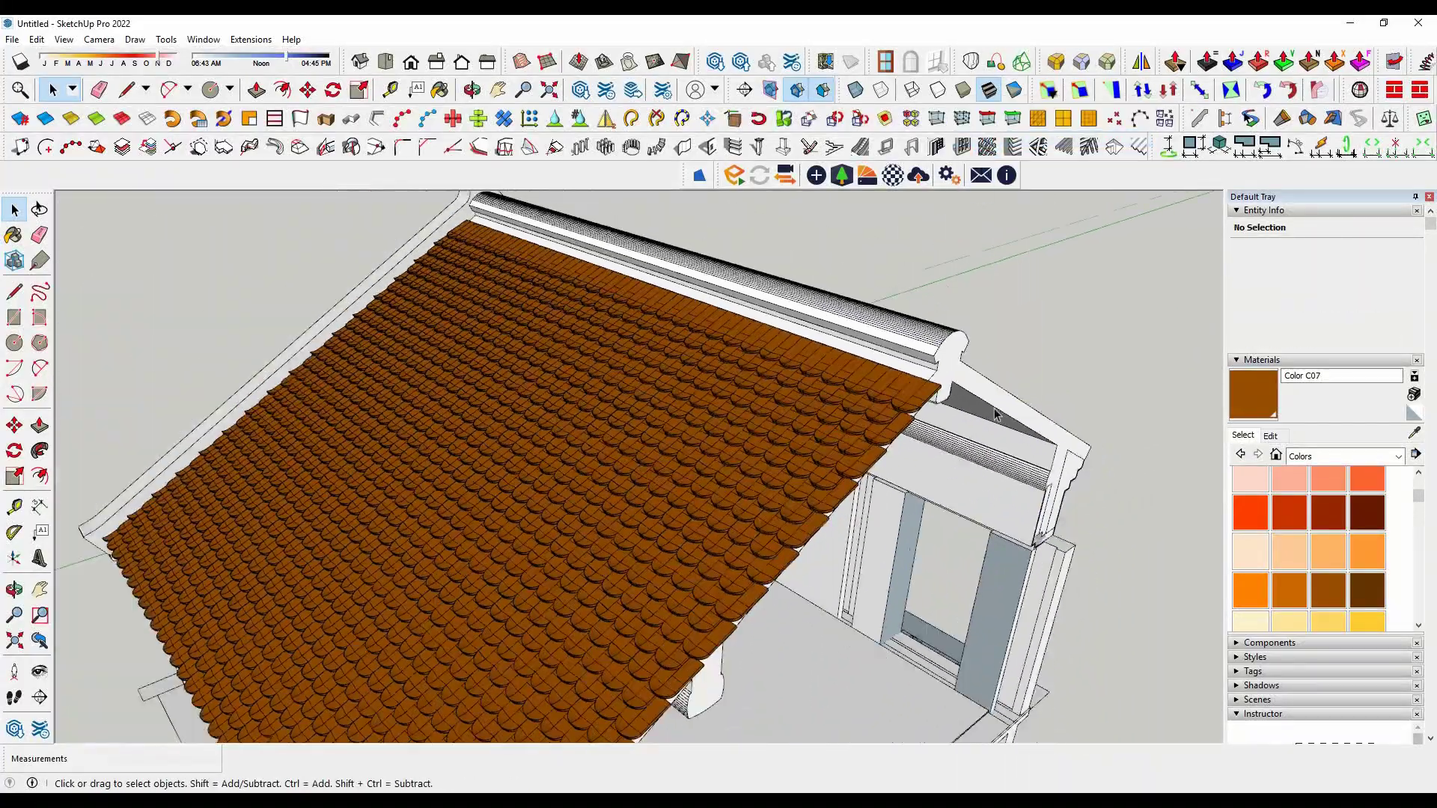
pyautogui.scroll(4, 937, 427)
pyautogui.scroll(2, 617, 462)
pyautogui.click(618, 462)
pyautogui.doubleClick(648, 483)
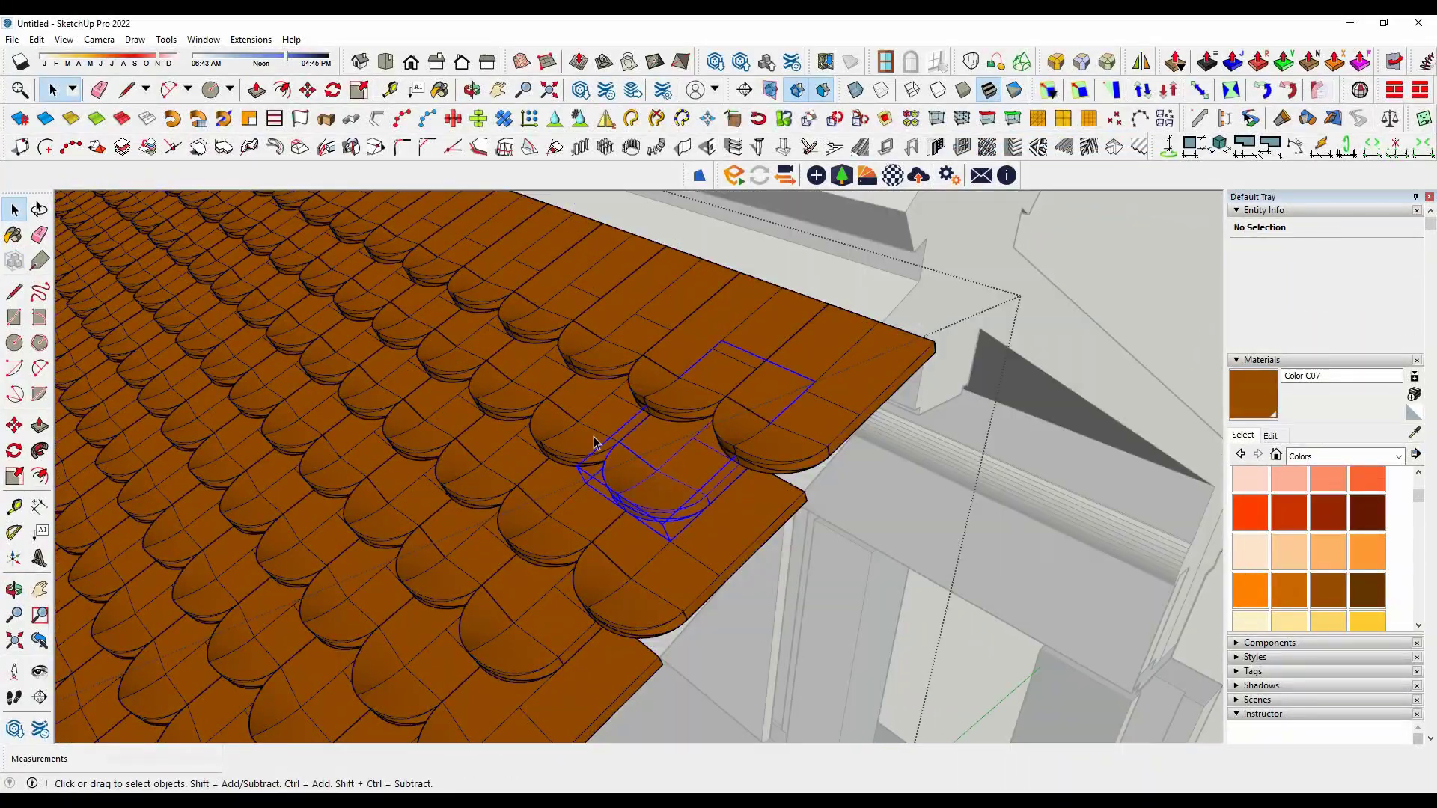
pyautogui.scroll(-3, 491, 386)
pyautogui.moveTo(490, 385); pyautogui.dragTo(872, 429, button='middle')
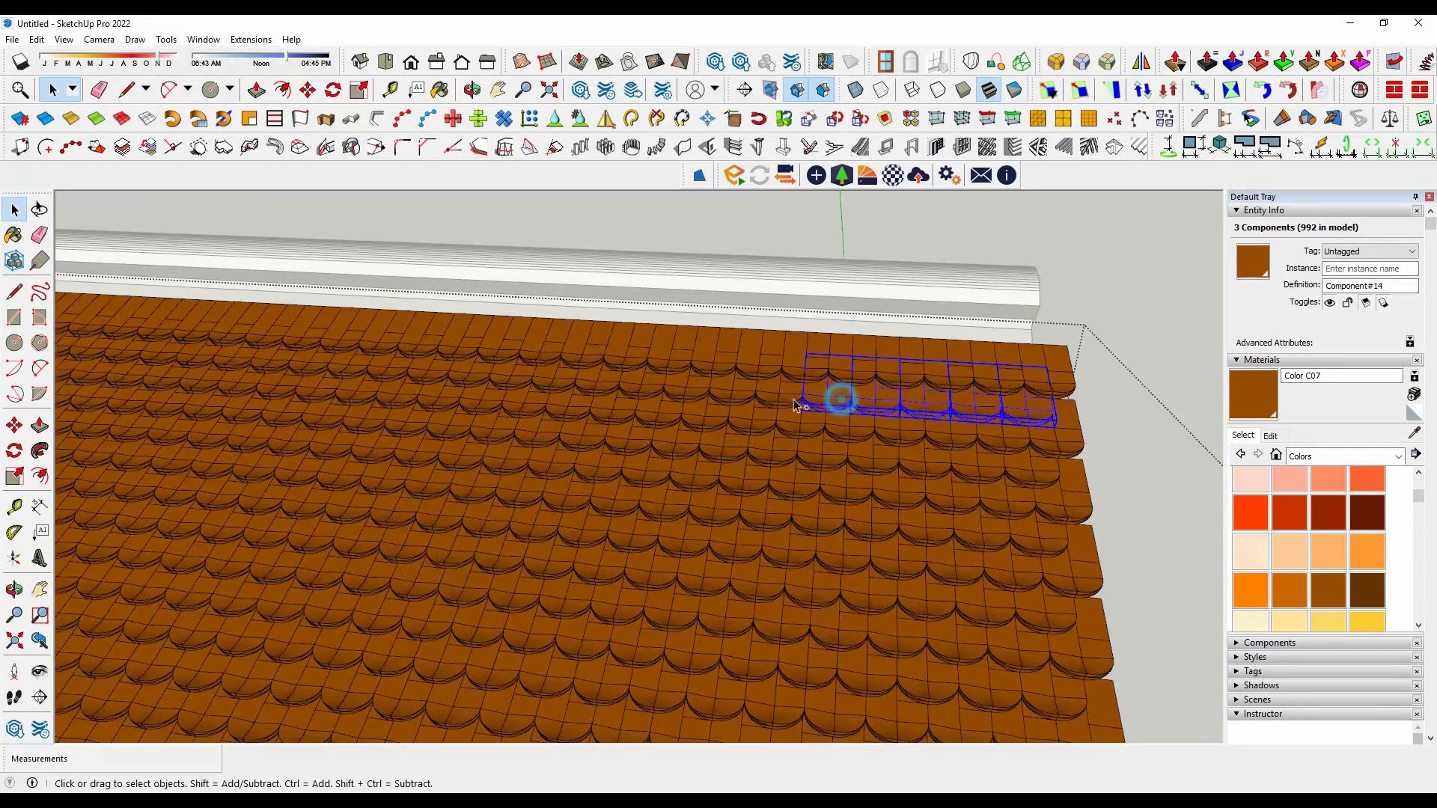
pyautogui.moveTo(541, 413); pyautogui.dragTo(471, 425, button='middle')
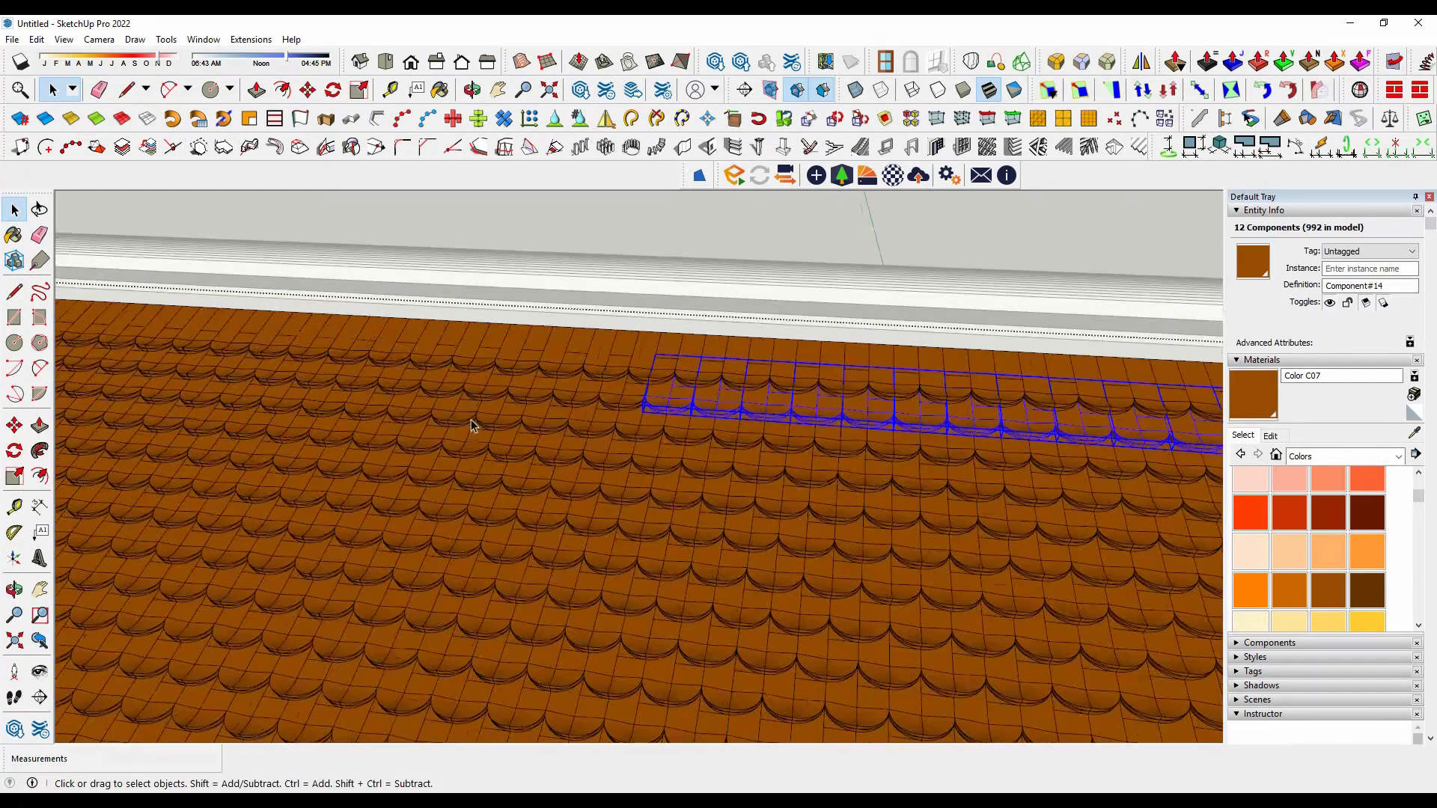
pyautogui.moveTo(653, 485); pyautogui.dragTo(358, 410, button='middle')
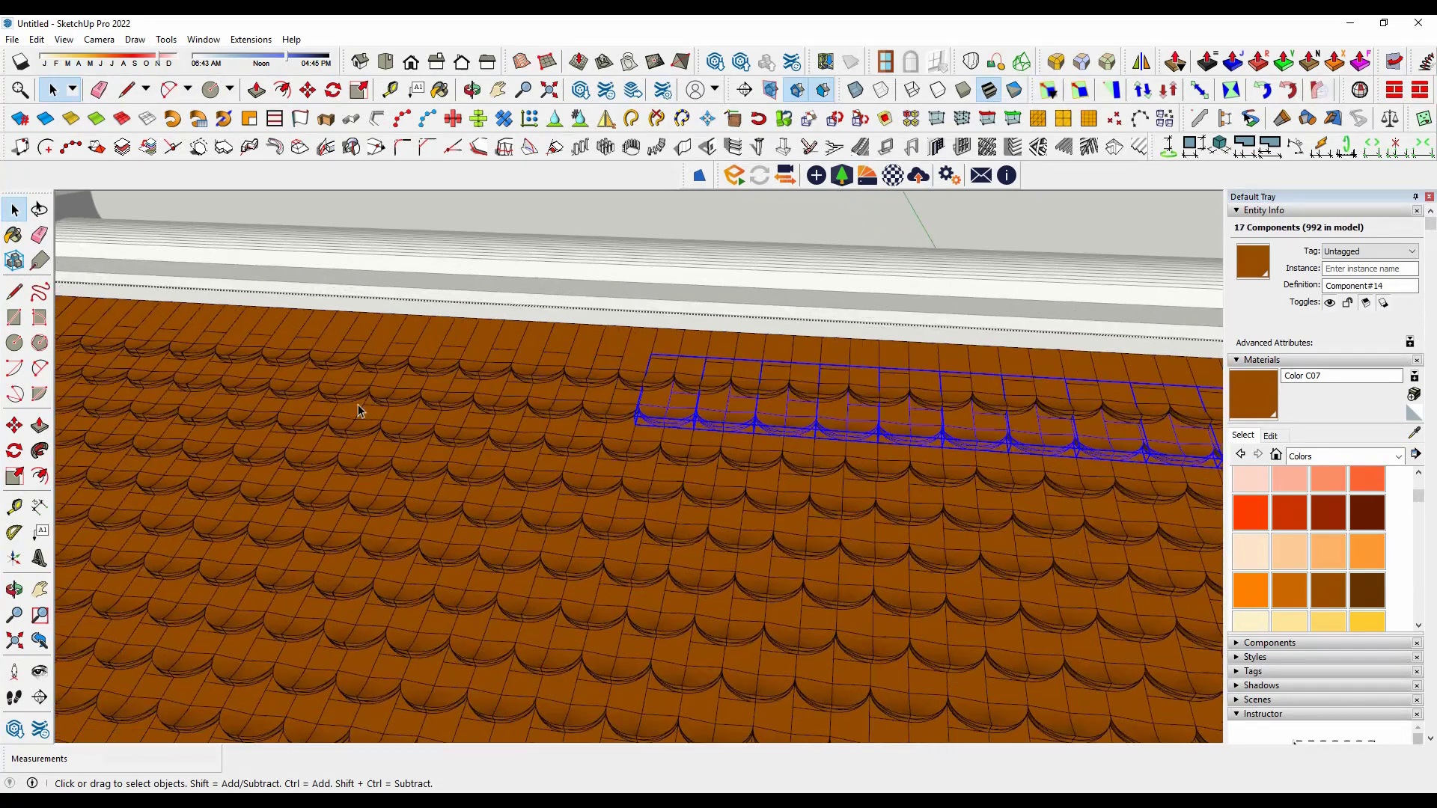
pyautogui.scroll(-3, 289, 384)
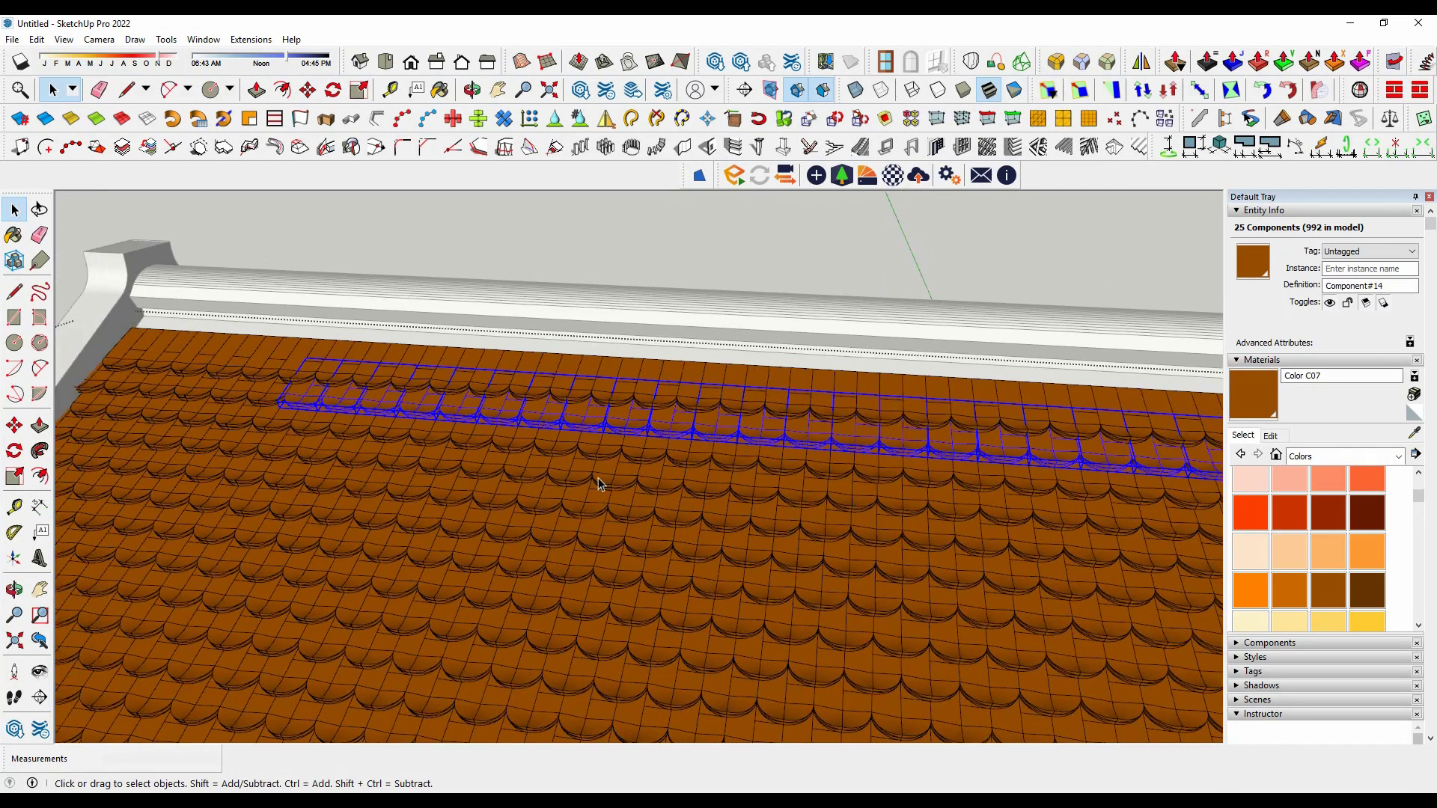
pyautogui.scroll(3, 289, 396)
pyautogui.moveTo(92, 378)
pyautogui.mouseDown(button='middle')
pyautogui.moveTo(476, 471)
pyautogui.moveTo(513, 495)
pyautogui.mouseUp(button='middle')
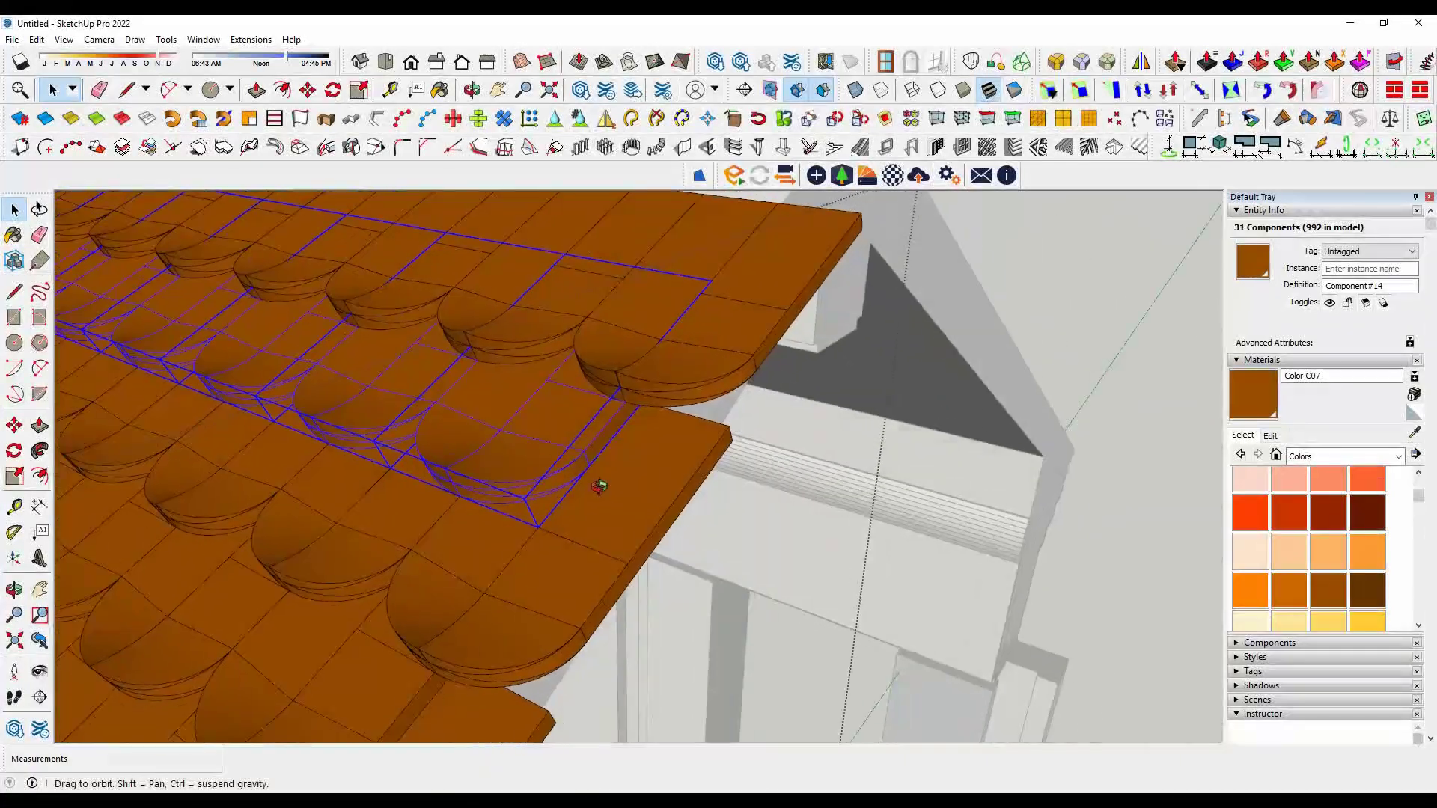
# Copy an edge row of tiles into the gap along the gable edge.
pyautogui.press('m')
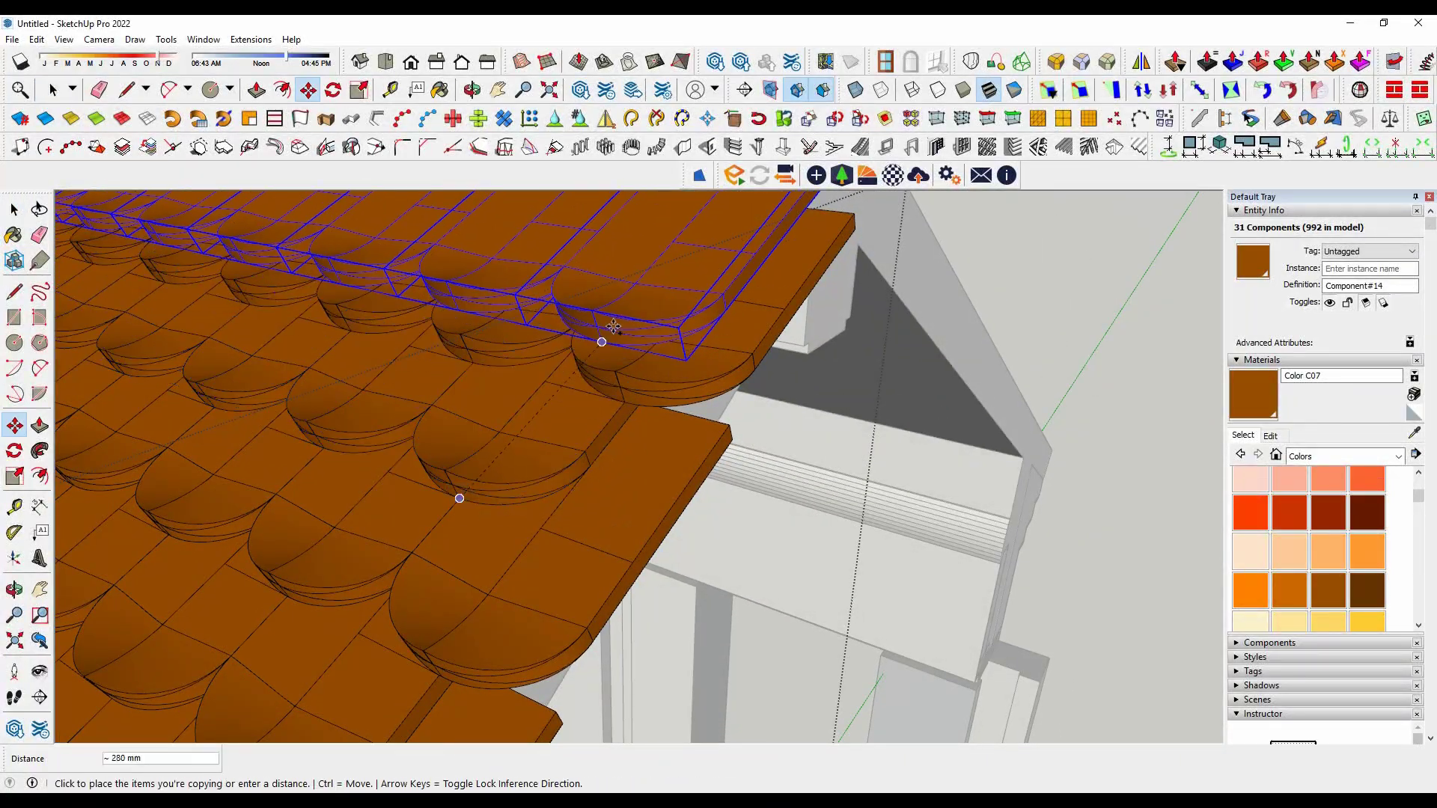
pyautogui.click(619, 280)
pyautogui.moveTo(625, 475)
pyautogui.mouseDown(button='middle')
pyautogui.moveTo(1043, 397)
pyautogui.moveTo(640, 485)
pyautogui.moveTo(648, 494)
pyautogui.mouseUp(button='middle')
pyautogui.press('space')
pyautogui.hotkey('ctrl', 't')
pyautogui.moveTo(757, 544)
pyautogui.mouseDown(button='middle')
pyautogui.moveTo(798, 514)
pyautogui.moveTo(965, 549)
pyautogui.mouseUp(button='middle')
# Mirror the tiled roof component across the ridge onto the opposite slope.
pyautogui.scroll(3, 865, 492)
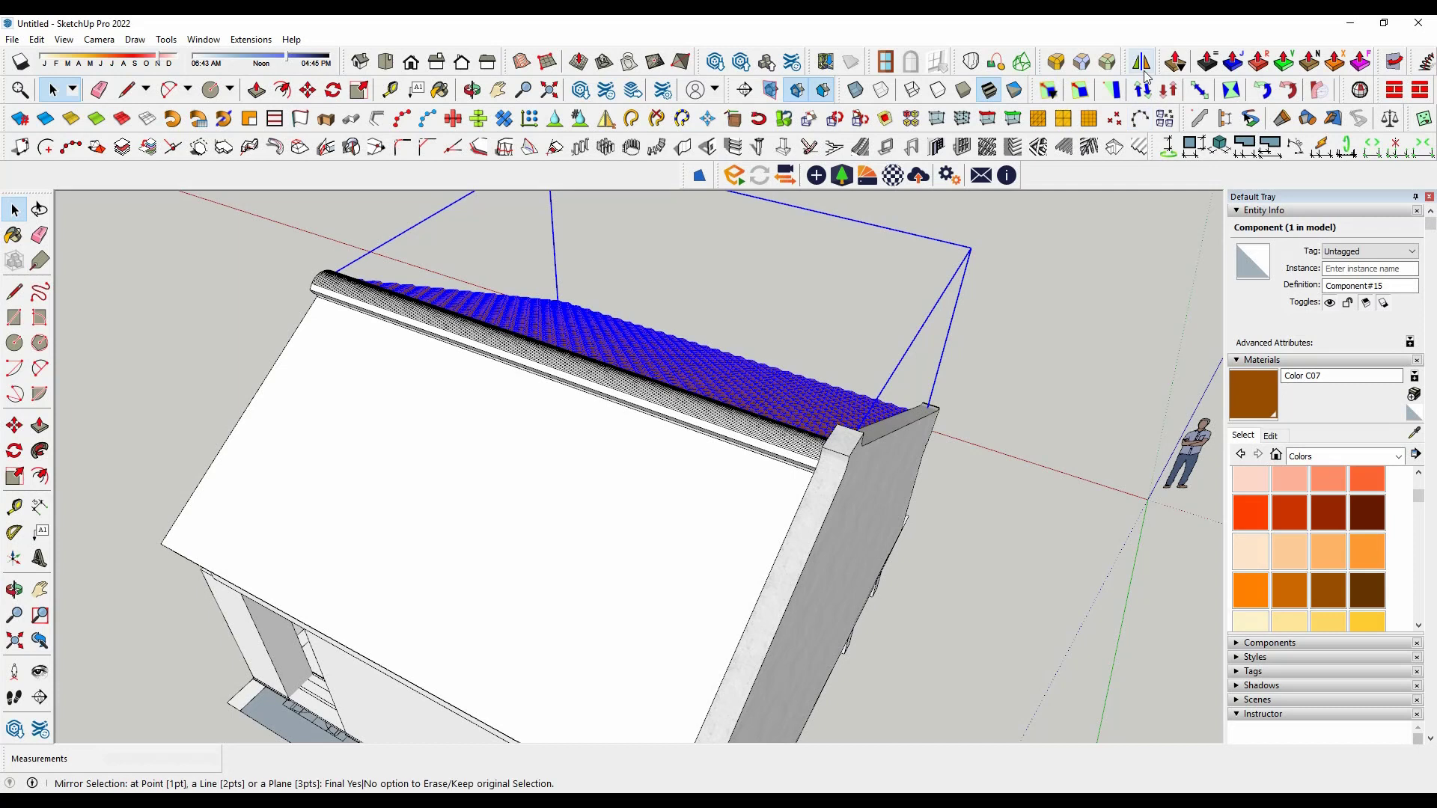
pyautogui.scroll(1, 849, 449)
pyautogui.scroll(2, 831, 446)
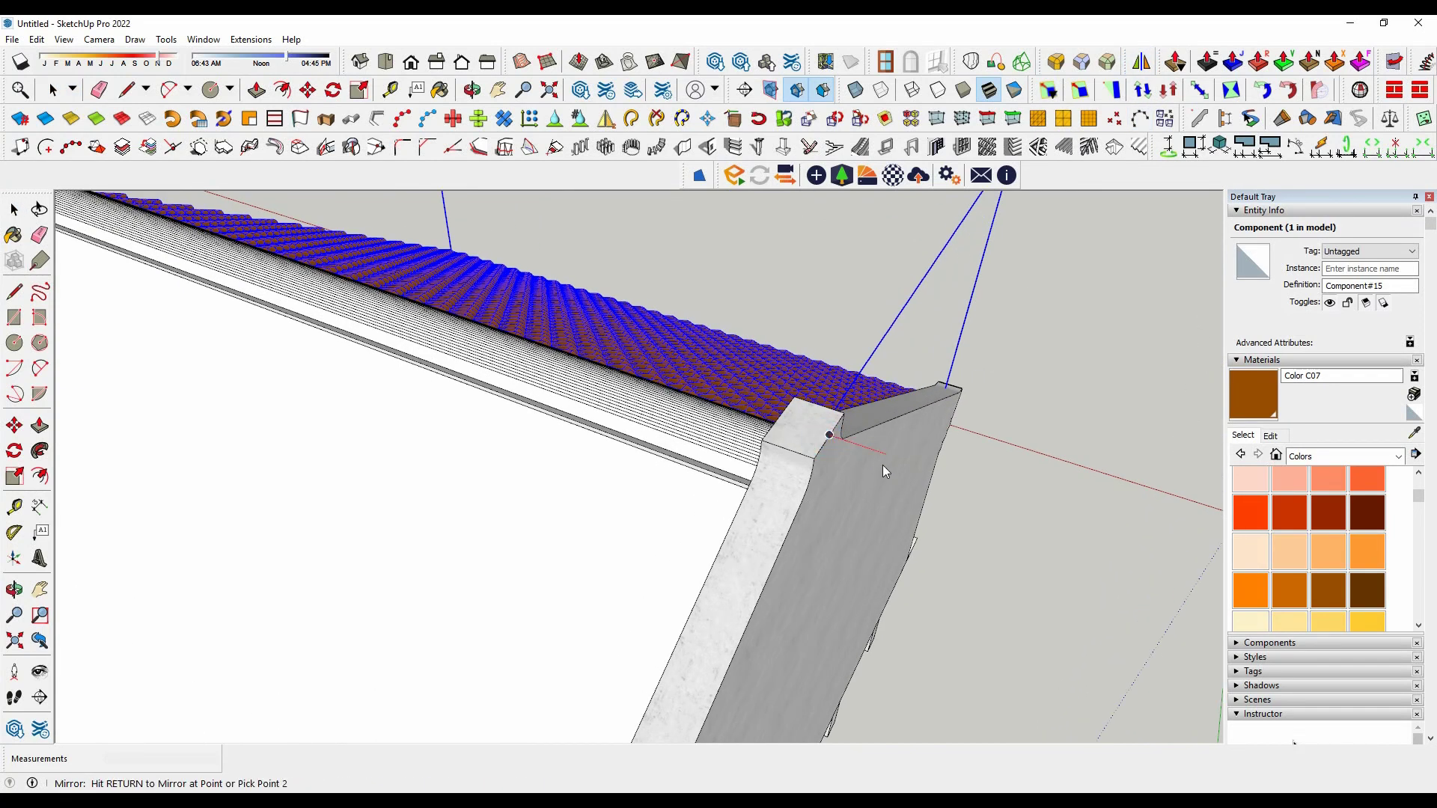
pyautogui.moveTo(898, 408); pyautogui.dragTo(741, 298, button='middle')
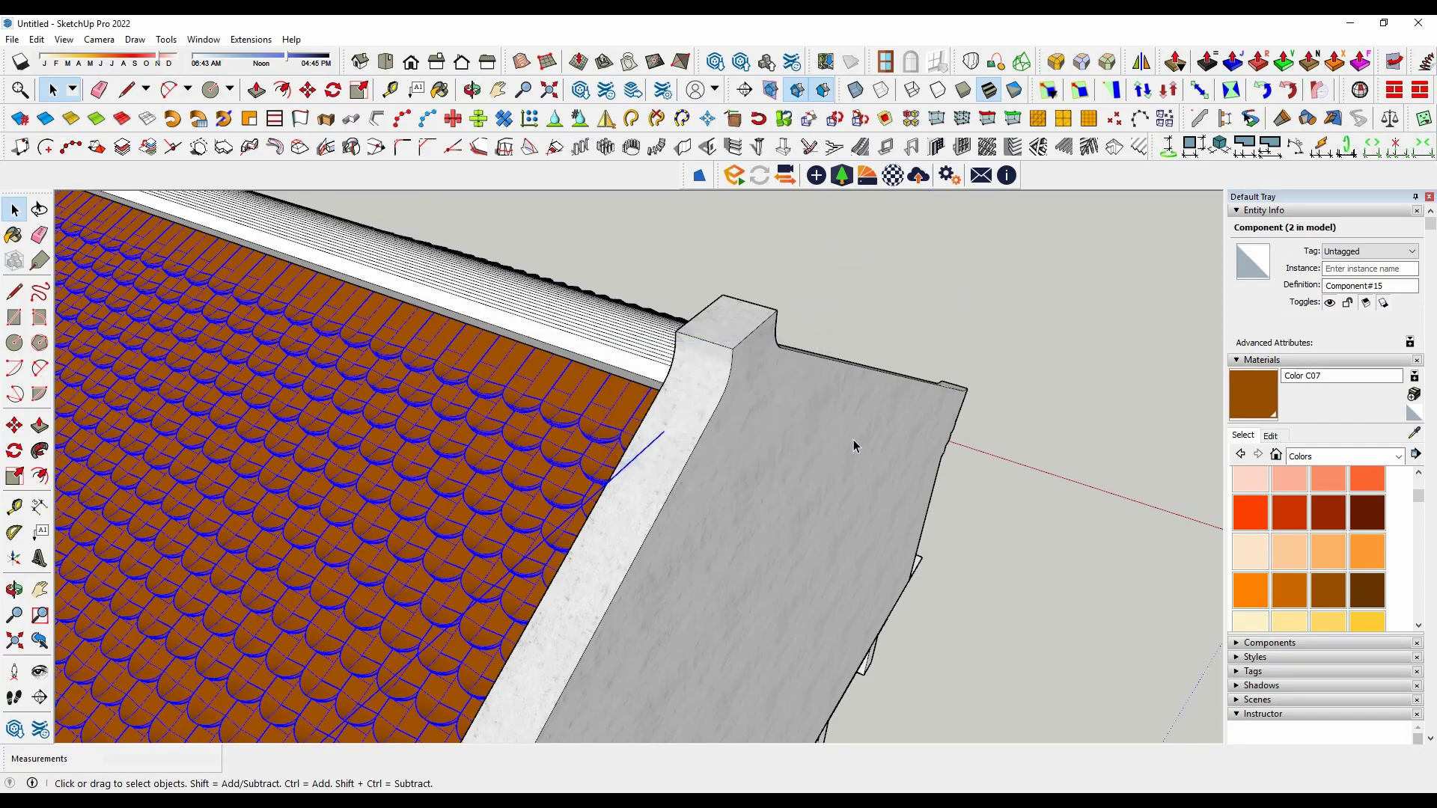
pyautogui.scroll(-3, 853, 439)
pyautogui.scroll(-3, 1025, 518)
pyautogui.click(1025, 518)
pyautogui.moveTo(1026, 518)
pyautogui.mouseDown(button='middle')
pyautogui.moveTo(1030, 416)
pyautogui.moveTo(1137, 411)
pyautogui.moveTo(1025, 540)
pyautogui.mouseUp(button='middle')
# Explode the mirrored roof, regroup its tiles as Component#16, and open it for editing.
pyautogui.click(936, 434)
pyautogui.scroll(5, 868, 404)
pyautogui.rightClick(868, 404)
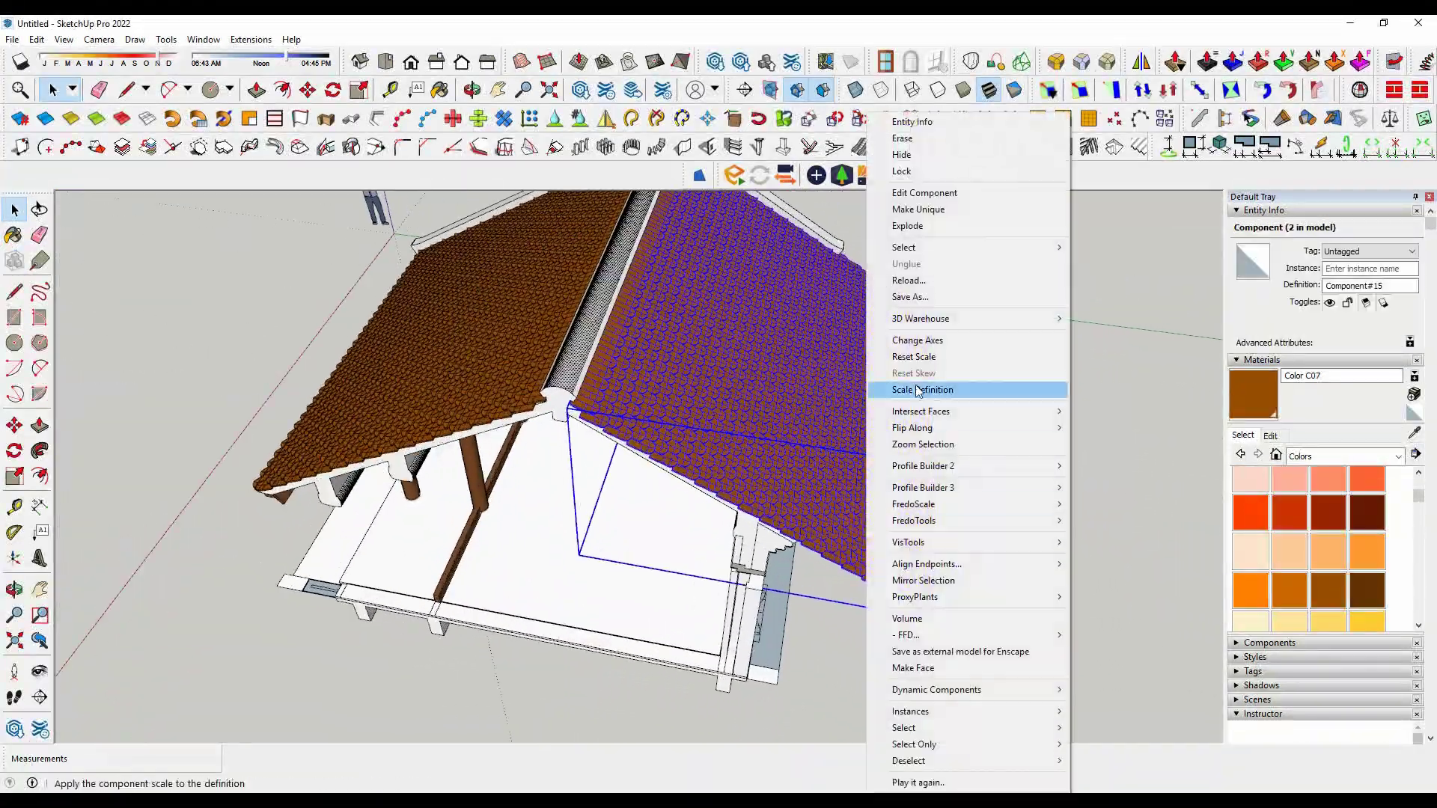
pyautogui.click(907, 226)
pyautogui.rightClick(877, 206)
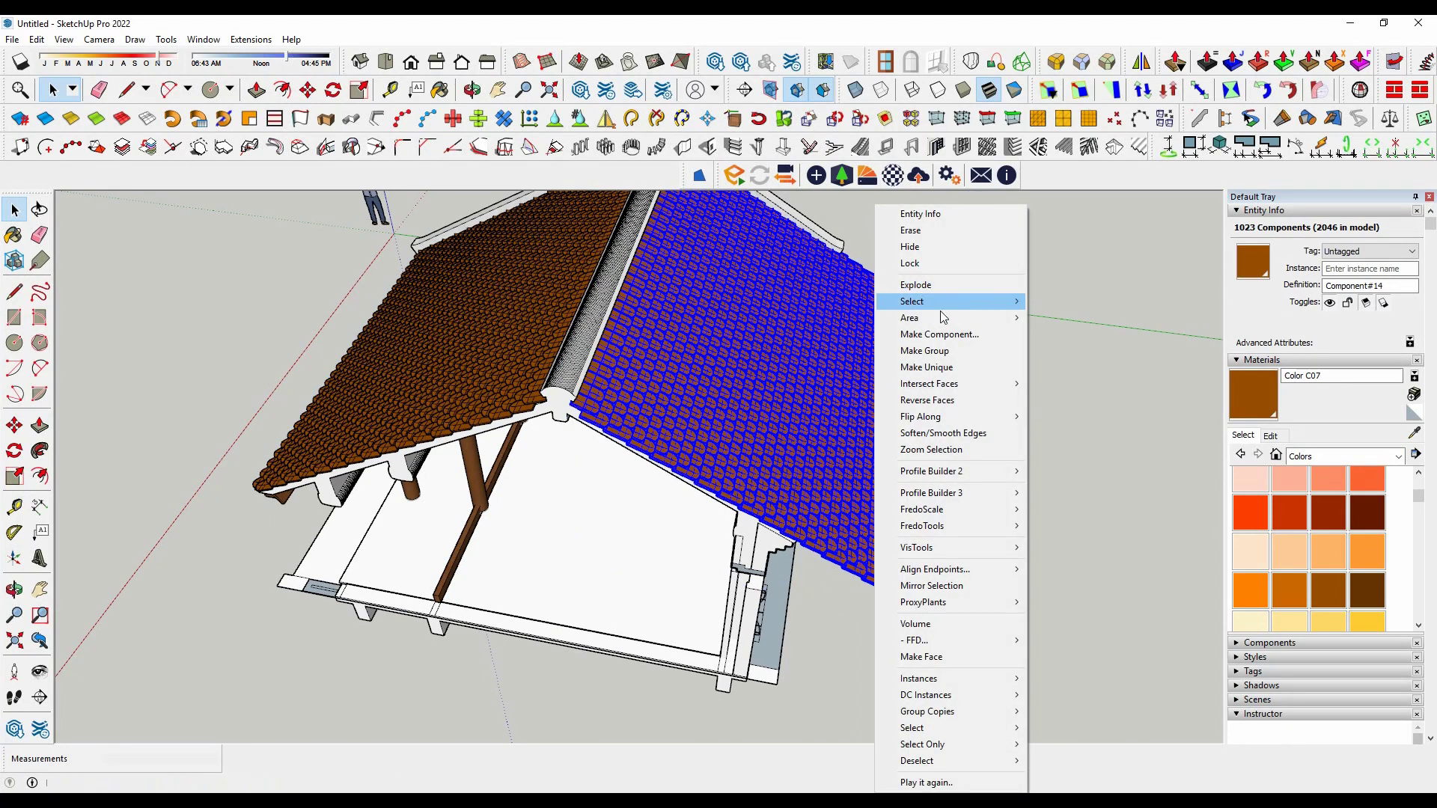
pyautogui.click(940, 334)
pyautogui.press('Return')
pyautogui.click(883, 578)
pyautogui.doubleClick(884, 575)
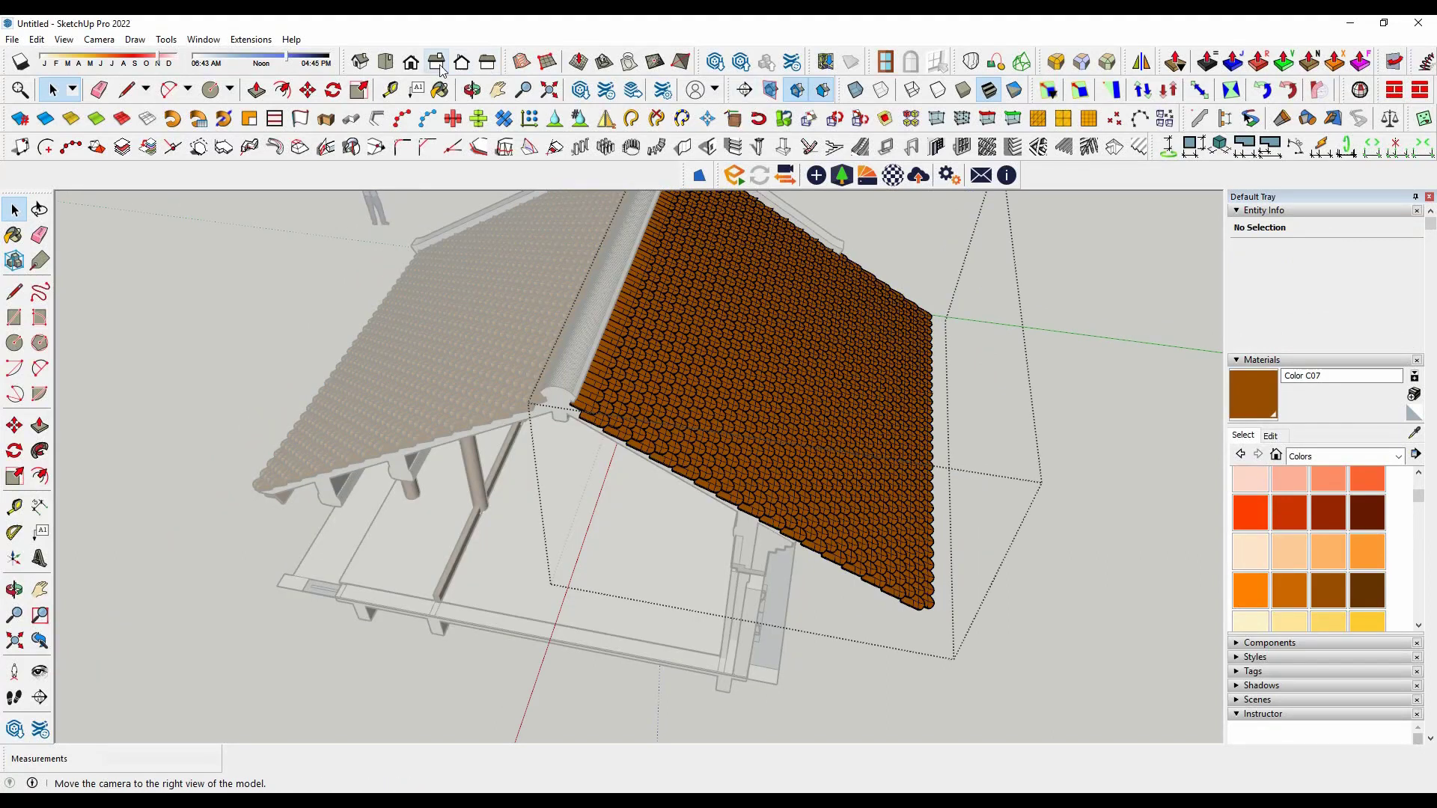
# View the house from the Right side in Parallel Projection.
pyautogui.click(440, 68)
pyautogui.click(99, 39)
pyautogui.click(145, 106)
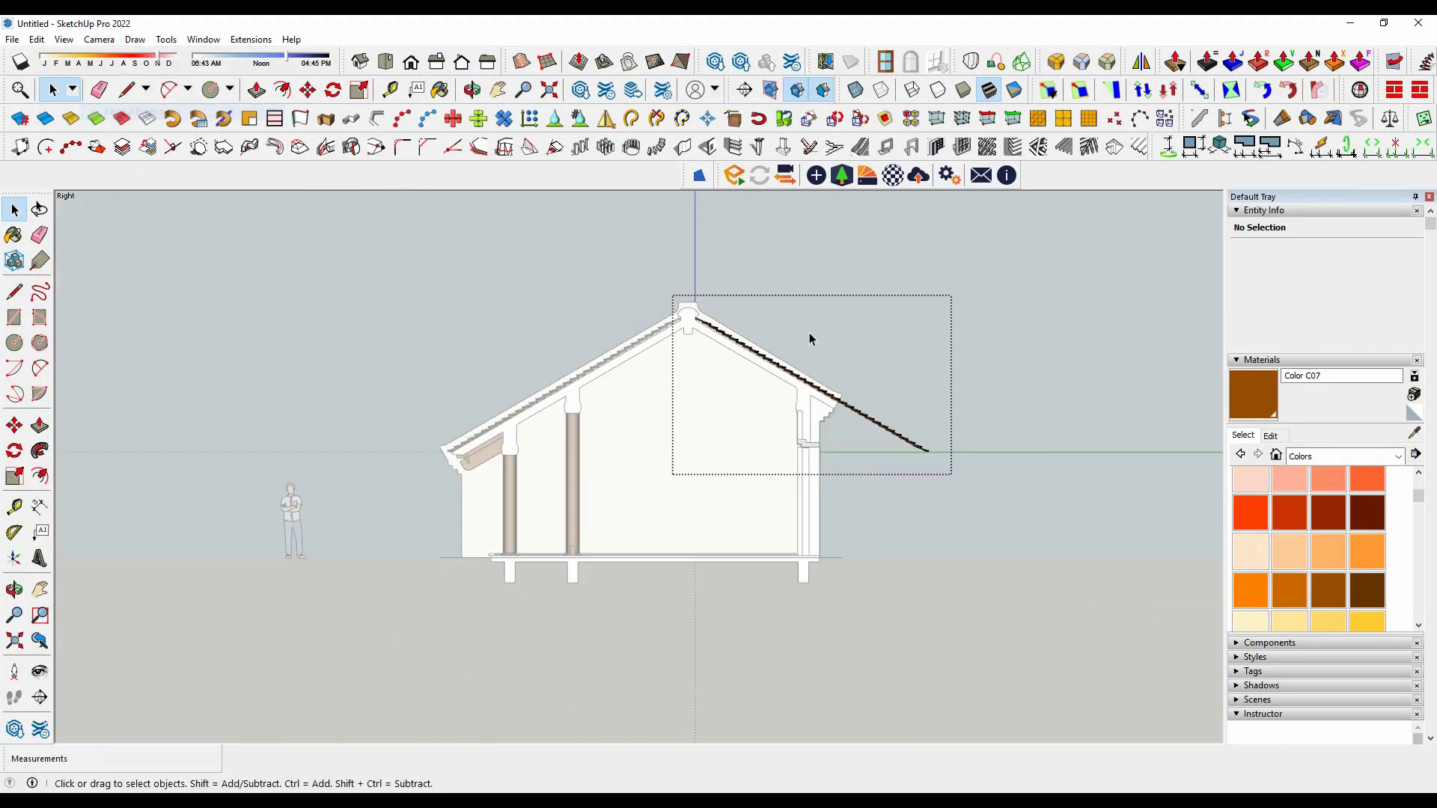
pyautogui.scroll(3, 861, 397)
pyautogui.scroll(3, 973, 524)
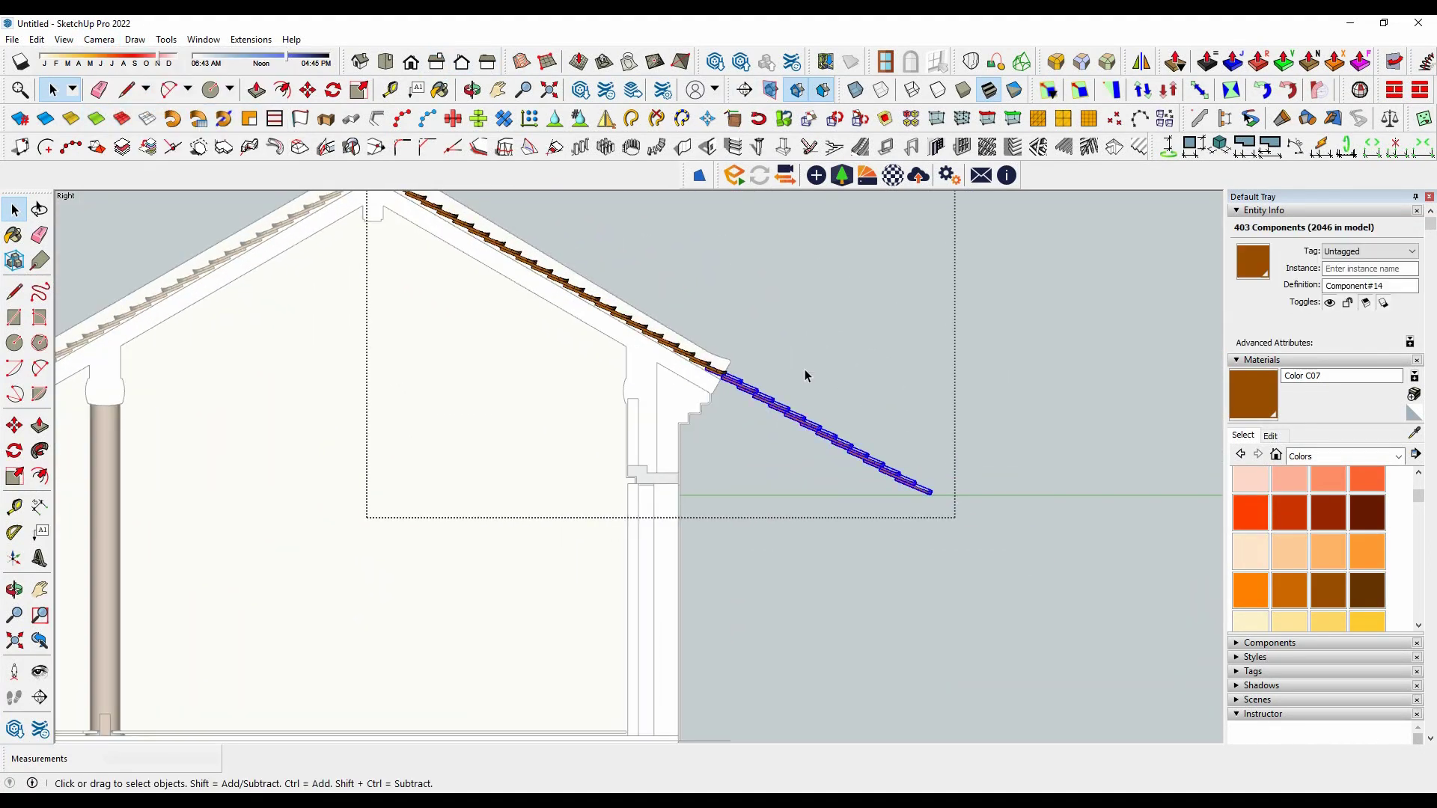
pyautogui.moveTo(776, 347)
pyautogui.mouseDown(button='middle')
pyautogui.moveTo(679, 446)
pyautogui.moveTo(950, 389)
pyautogui.mouseUp(button='middle')
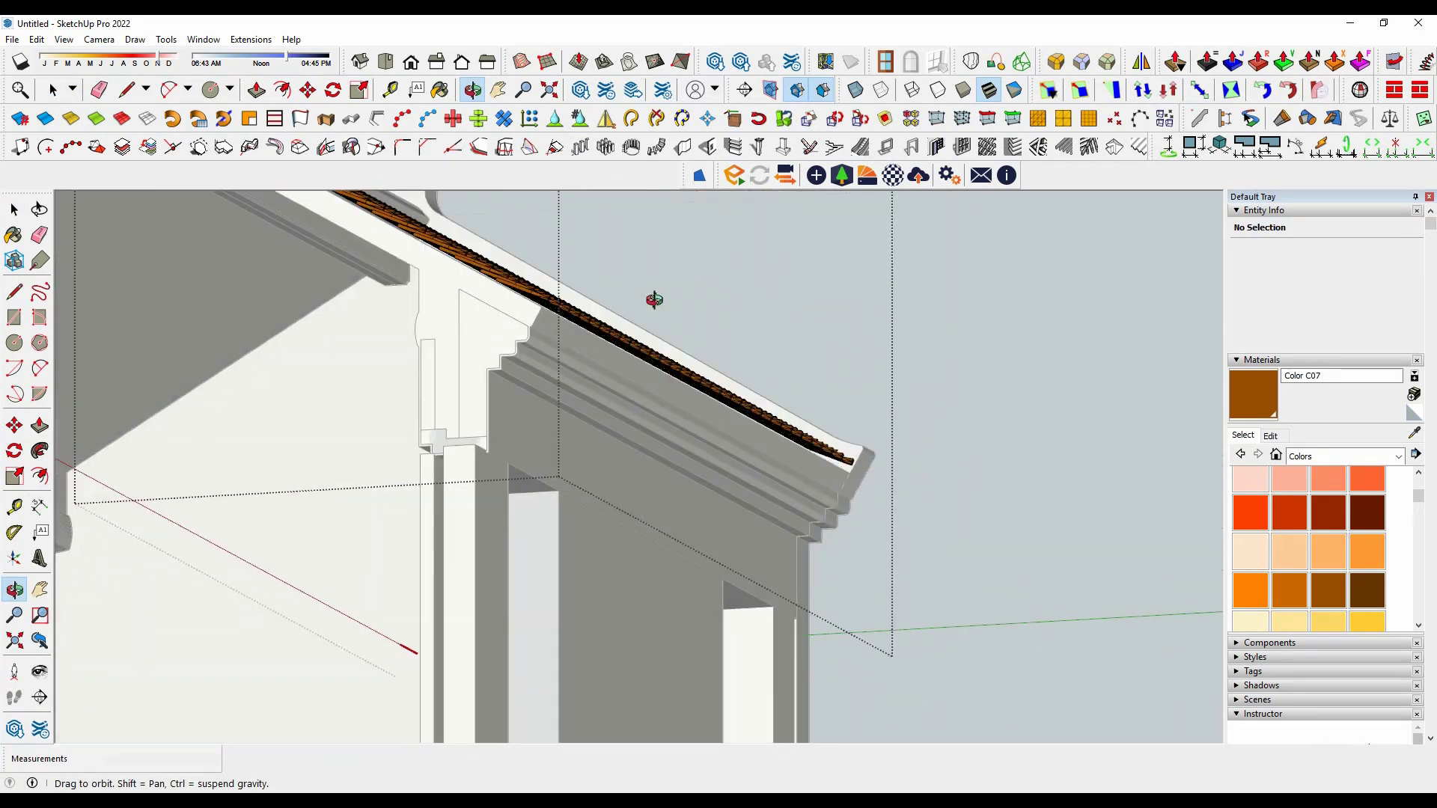
# Select both the left and right roof tile components.
pyautogui.click(1024, 390)
pyautogui.scroll(-5, 1024, 391)
pyautogui.moveTo(1003, 452); pyautogui.dragTo(771, 520, button='middle')
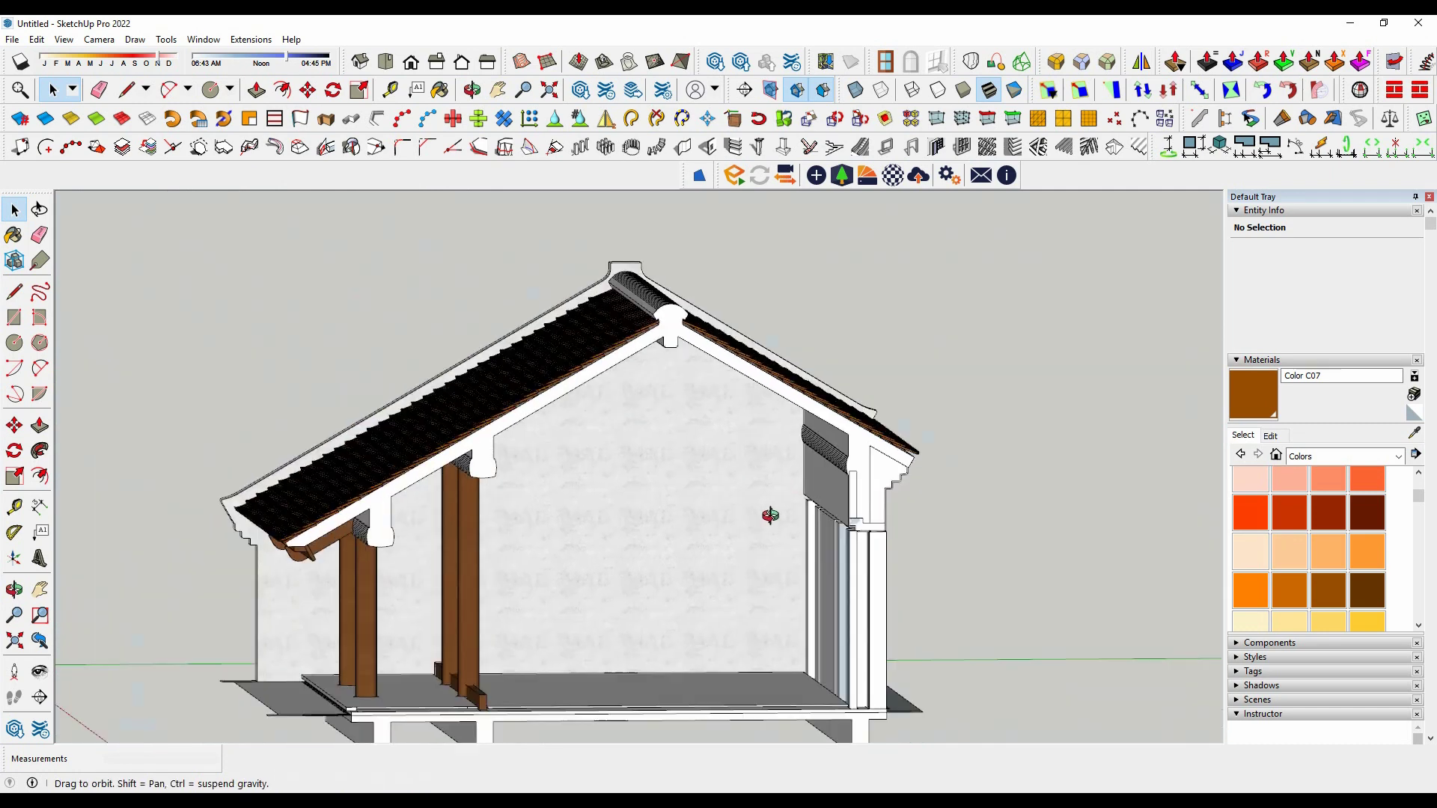
pyautogui.scroll(4, 770, 519)
pyautogui.click(667, 383)
pyautogui.keyDown('shift'); pyautogui.click(820, 382); pyautogui.keyUp('shift')
pyautogui.rightClick(839, 384)
pyautogui.press('Escape')
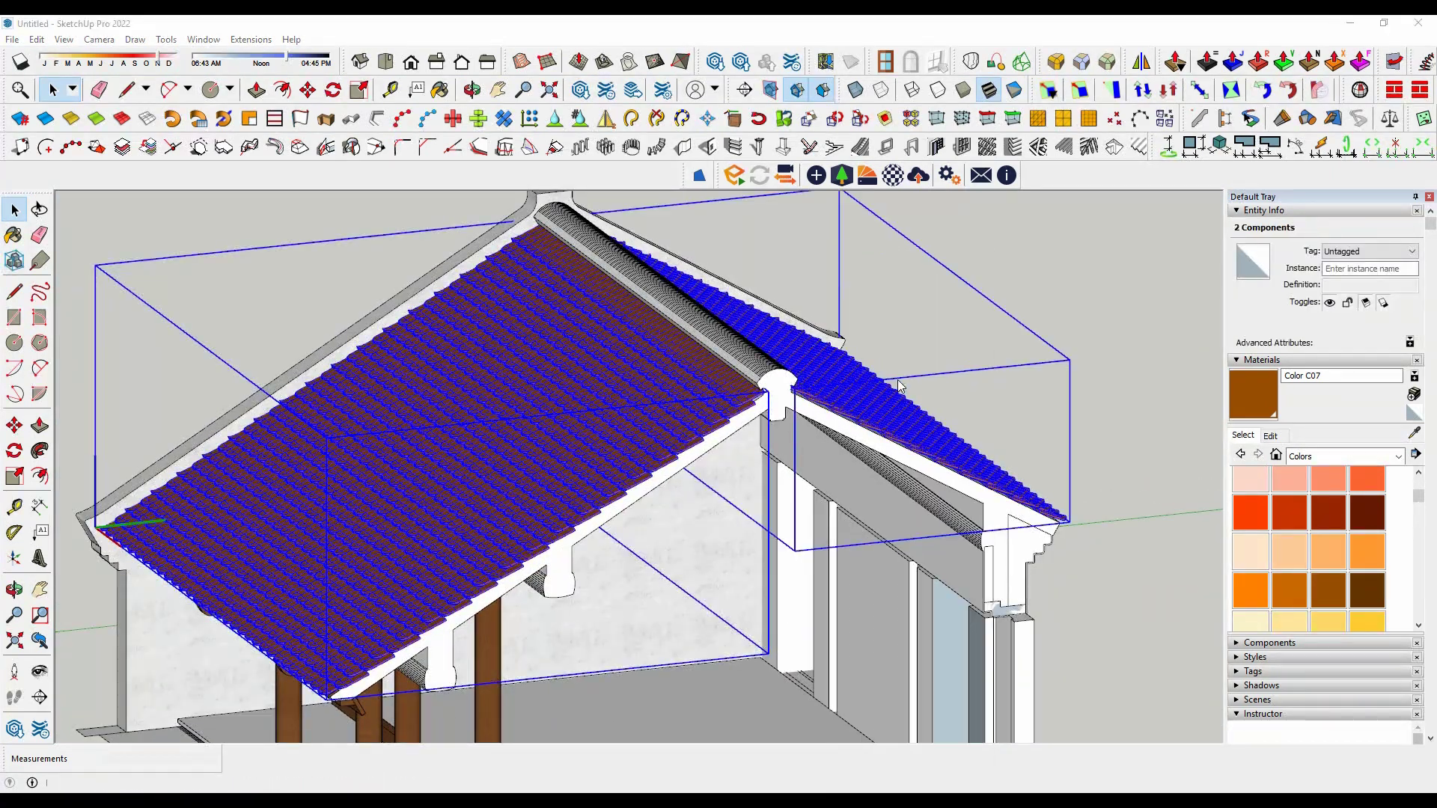
pyautogui.click(148, 119)
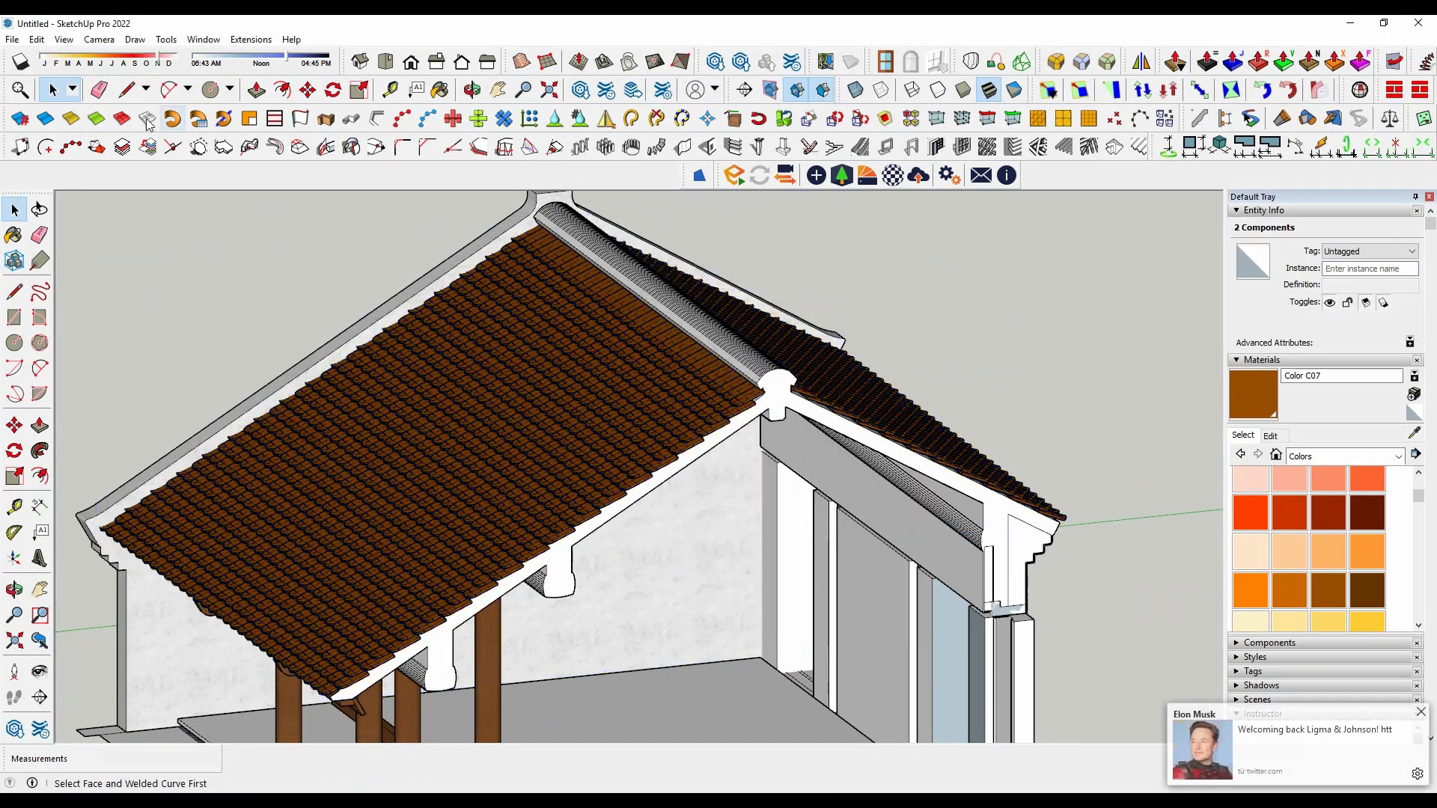
# Show hidden geometry, select everything, and Unhide All parts of the house.
pyautogui.click(100, 117)
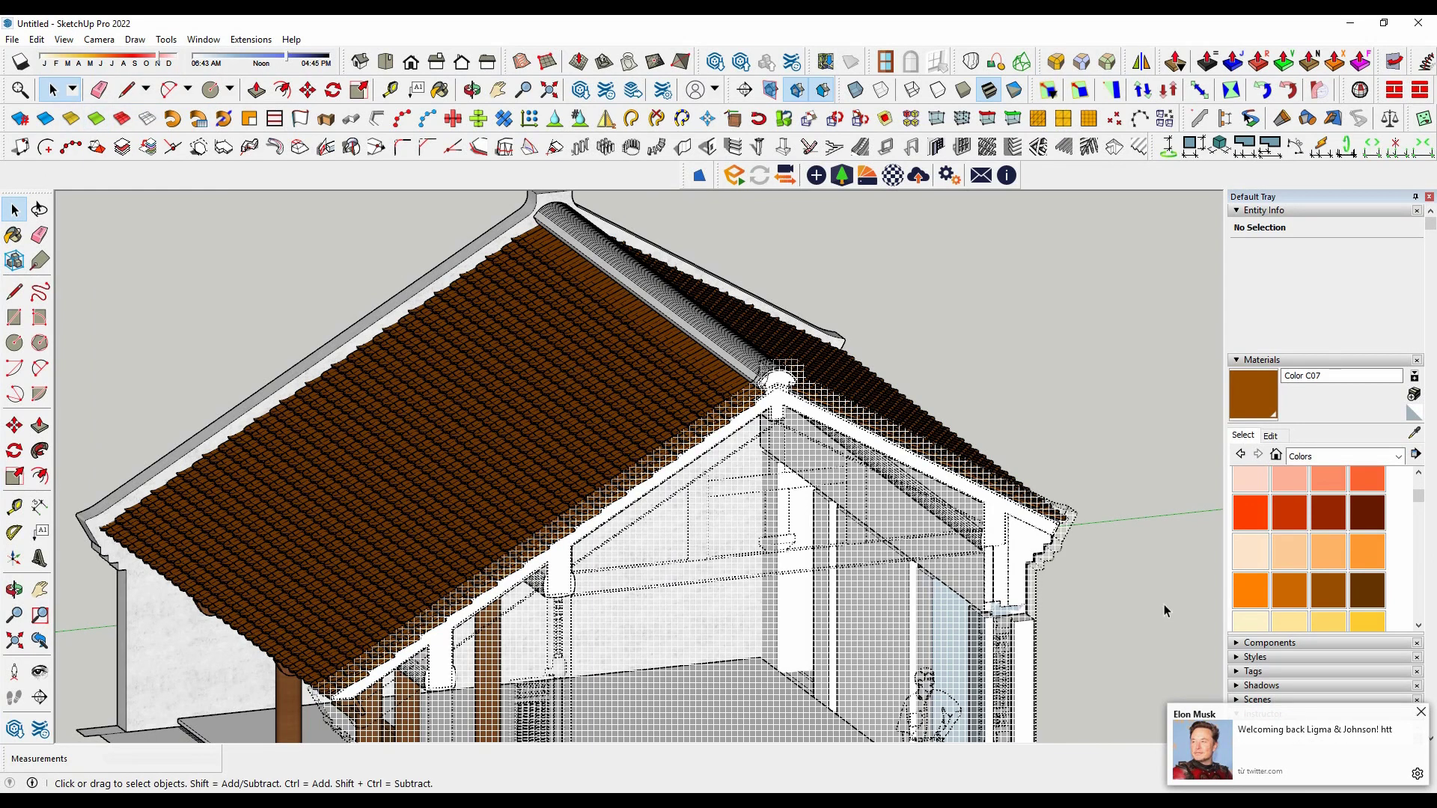
pyautogui.hotkey('ctrl', 'a')
pyautogui.rightClick(689, 300)
pyautogui.click(729, 295)
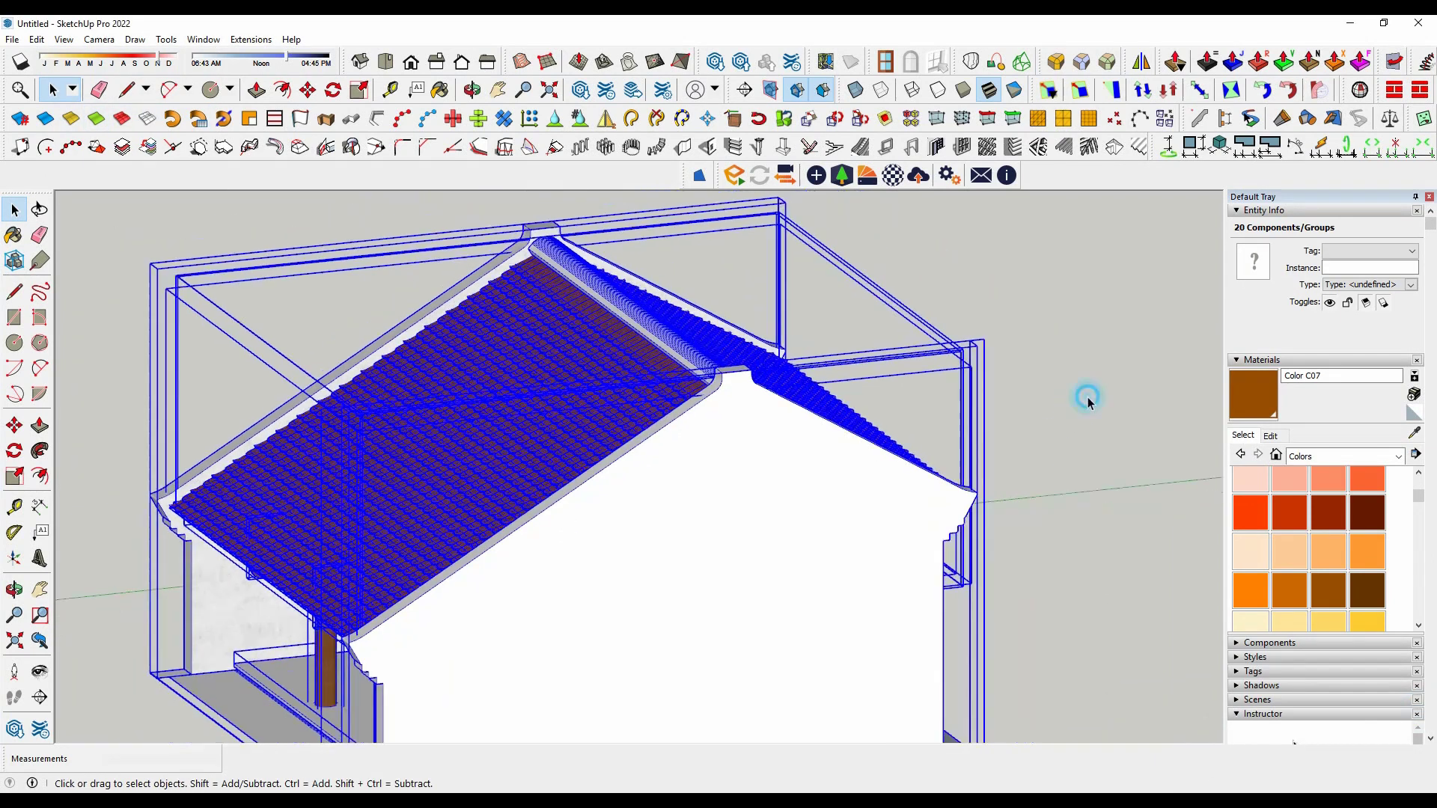
# Switch to an isometric Perspective view and orbit to the house front.
pyautogui.click(342, 60)
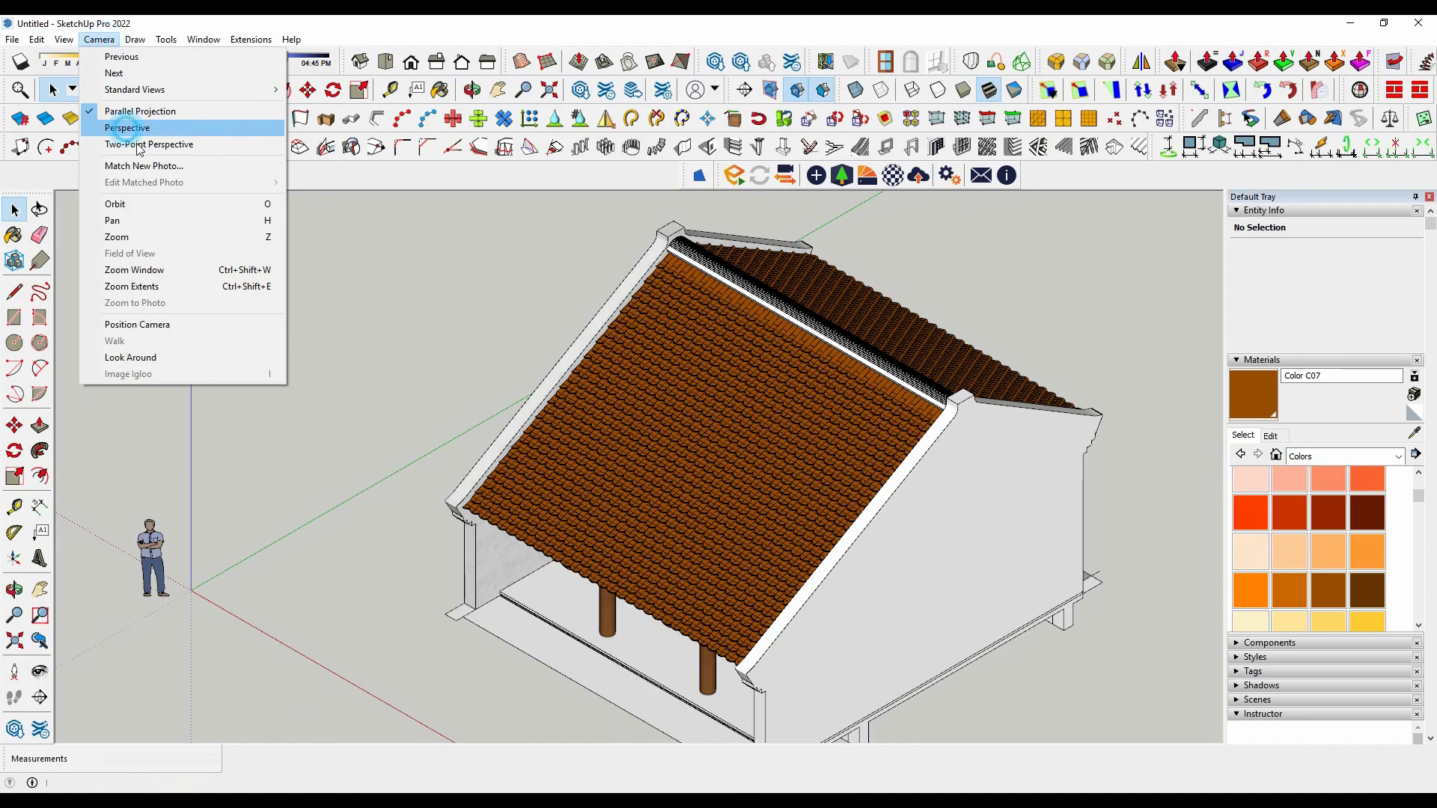
pyautogui.click(128, 128)
pyautogui.moveTo(654, 465)
pyautogui.mouseDown(button='middle')
pyautogui.moveTo(829, 500)
pyautogui.moveTo(524, 449)
pyautogui.moveTo(269, 382)
pyautogui.moveTo(367, 387)
pyautogui.moveTo(331, 438)
pyautogui.mouseUp(button='middle')
pyautogui.scroll(3, 269, 381)
pyautogui.scroll(3, 269, 381)
# Exit the cornice edit and select the small filler piece at the eave end.
pyautogui.click(331, 438)
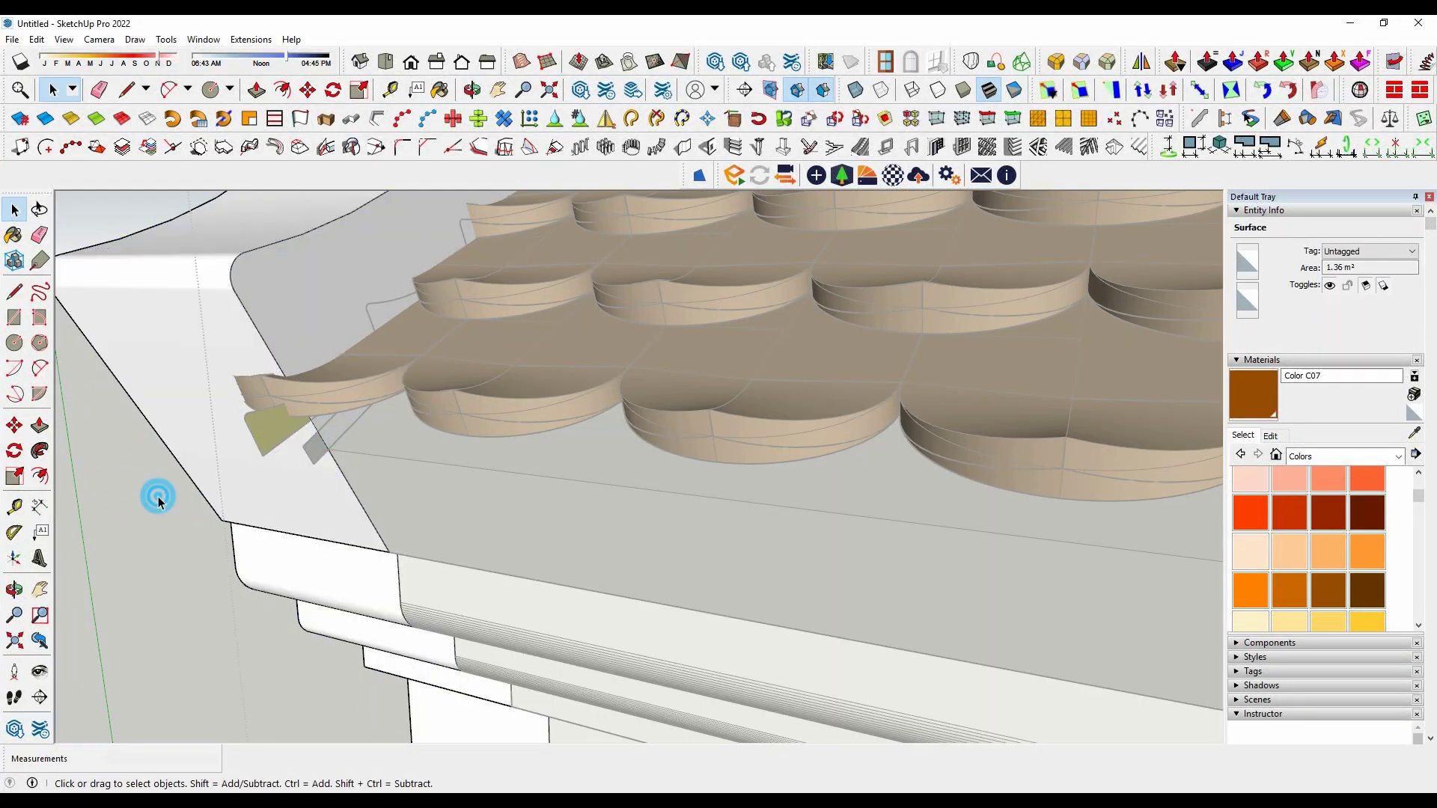
pyautogui.click(307, 454)
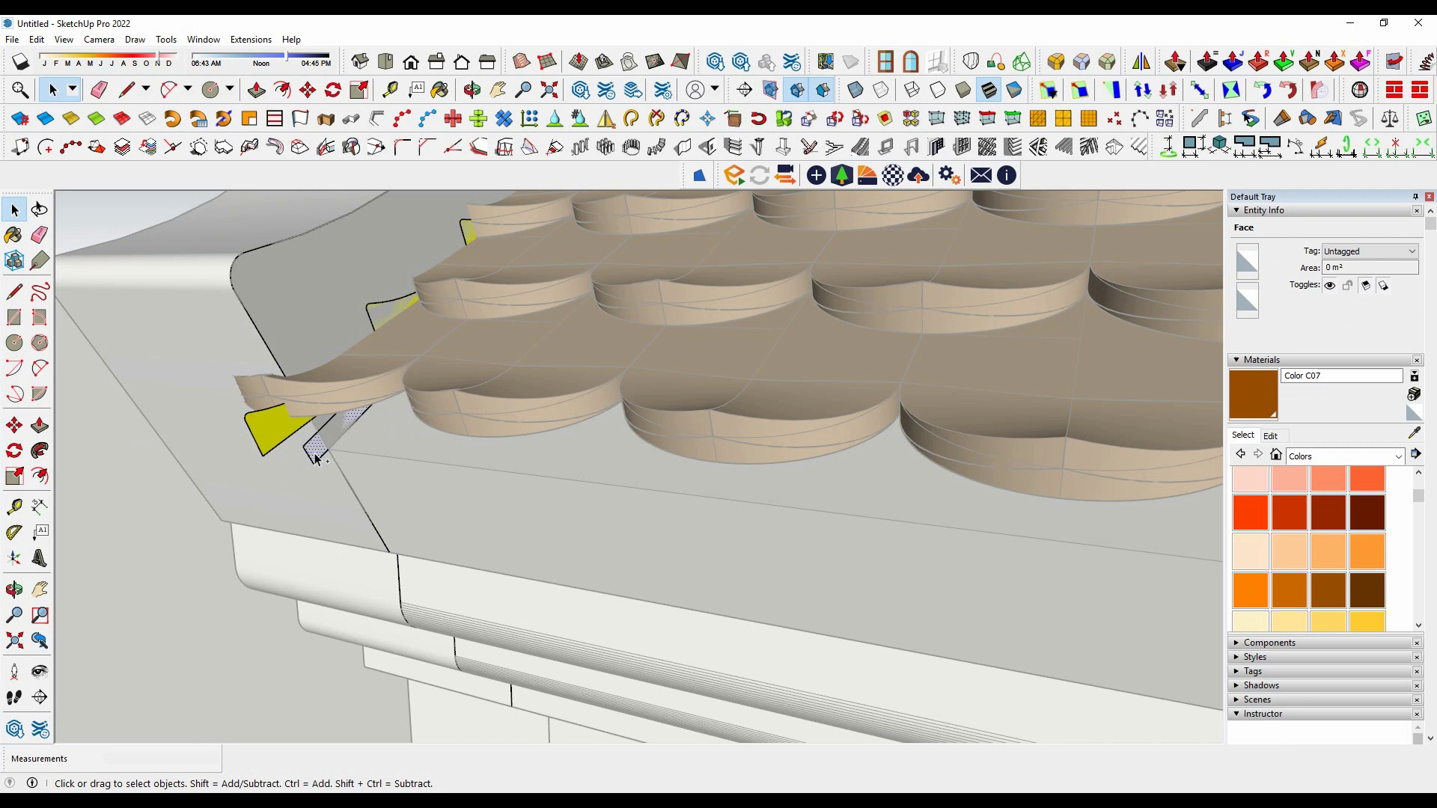
pyautogui.scroll(-3, 380, 470)
pyautogui.click(149, 278)
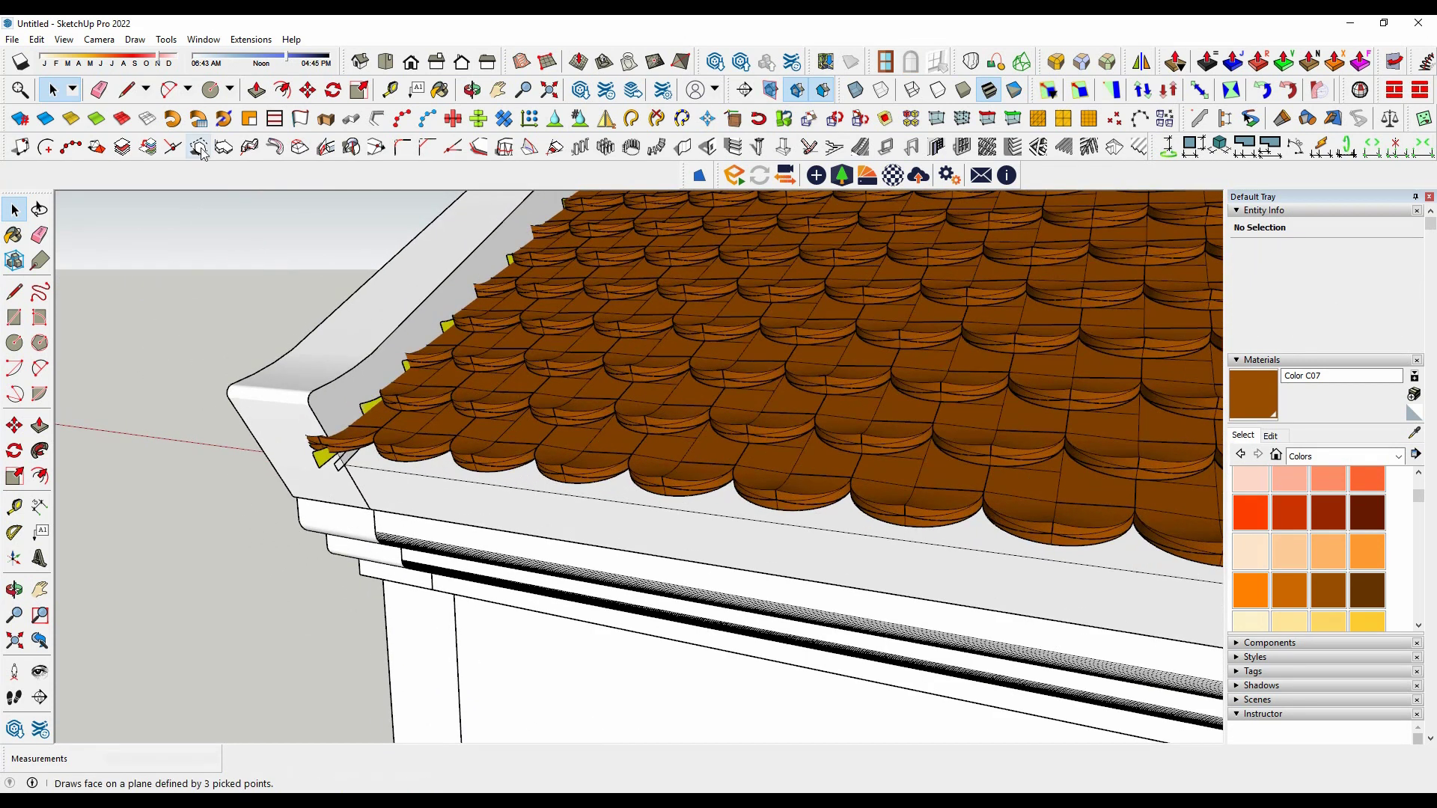
pyautogui.click(34, 39)
pyautogui.scroll(3, 334, 468)
pyautogui.click(334, 467)
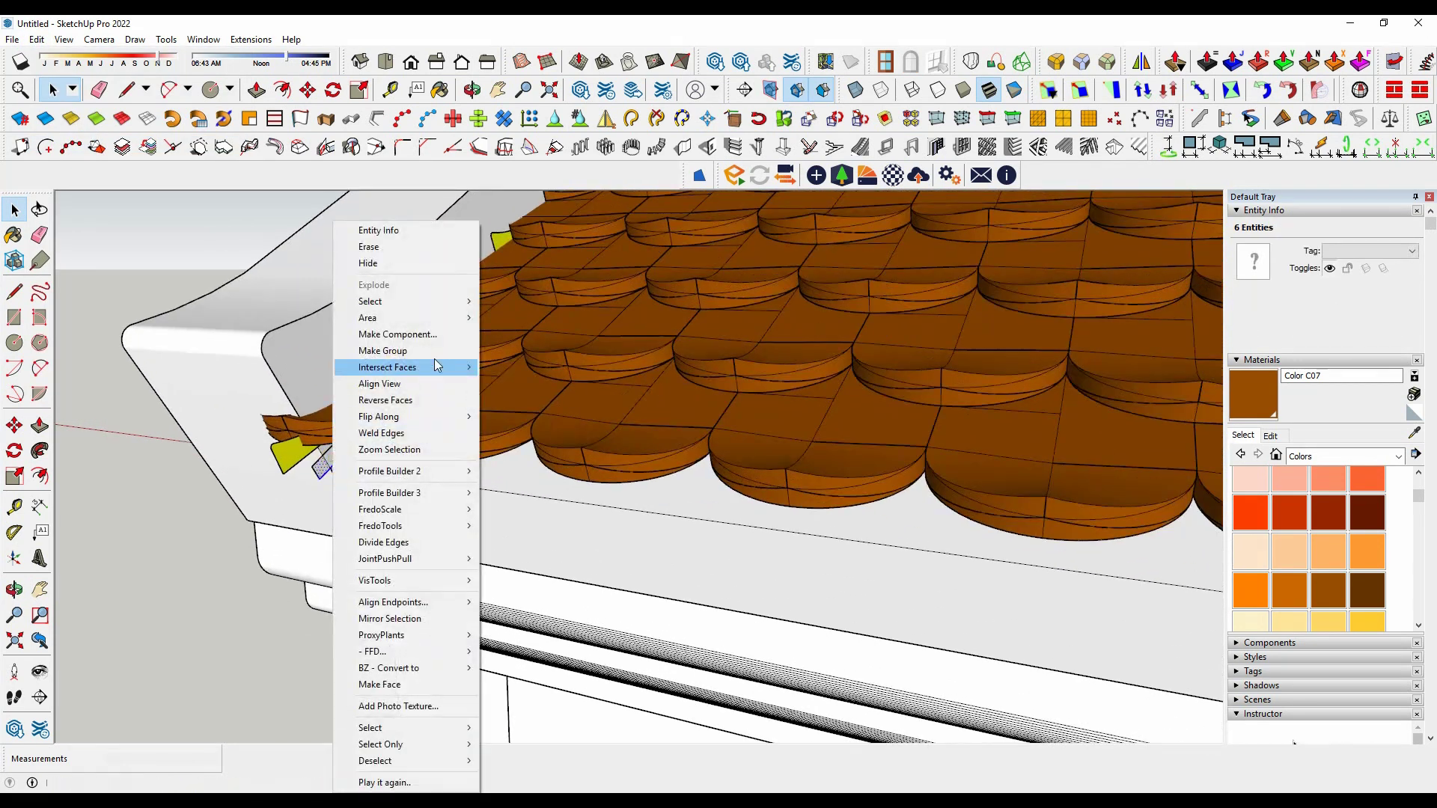
# Inside the filler component, push/pull its face about 7405 mm along the tile edge.
pyautogui.doubleClick(337, 458)
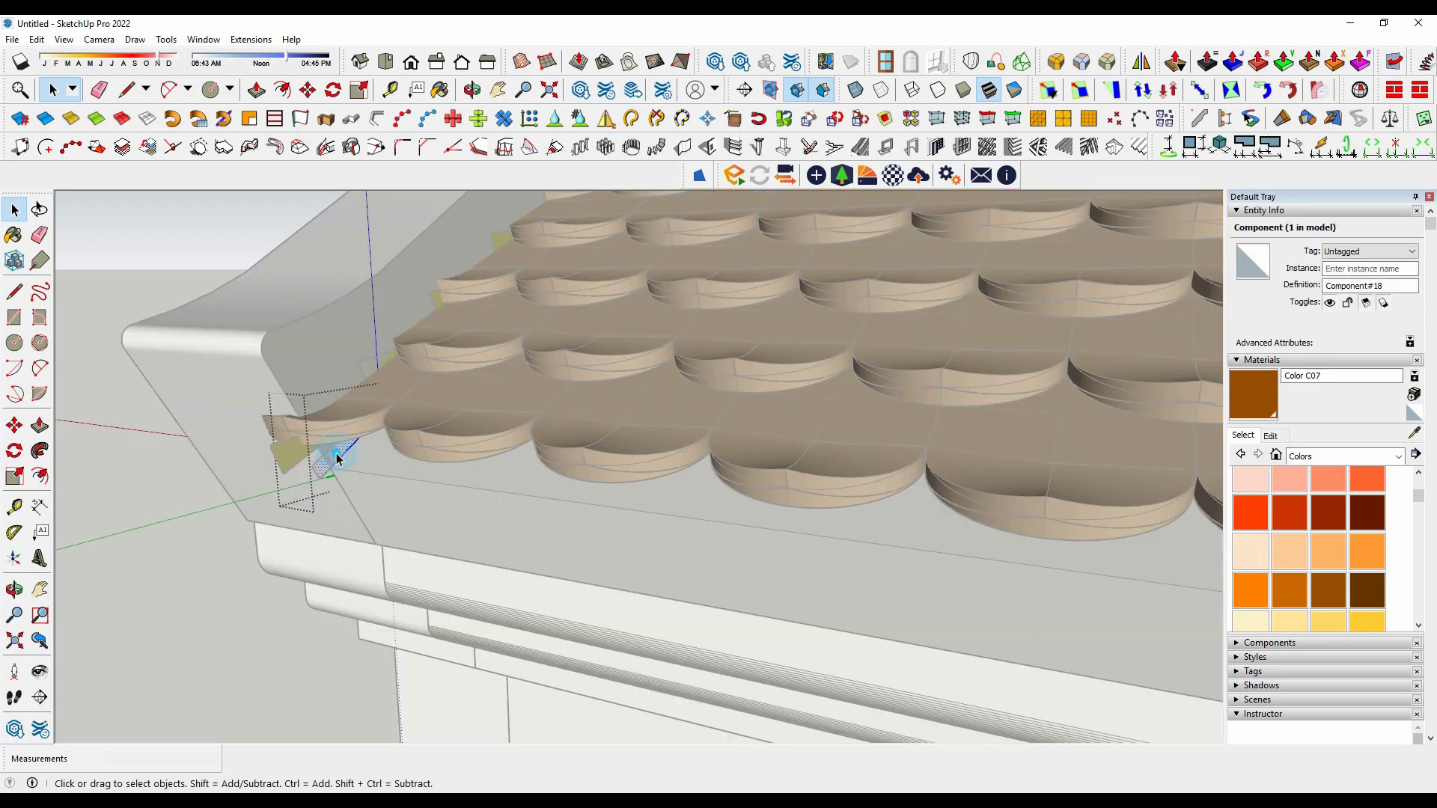
pyautogui.scroll(-3, 455, 494)
pyautogui.scroll(-2, 344, 491)
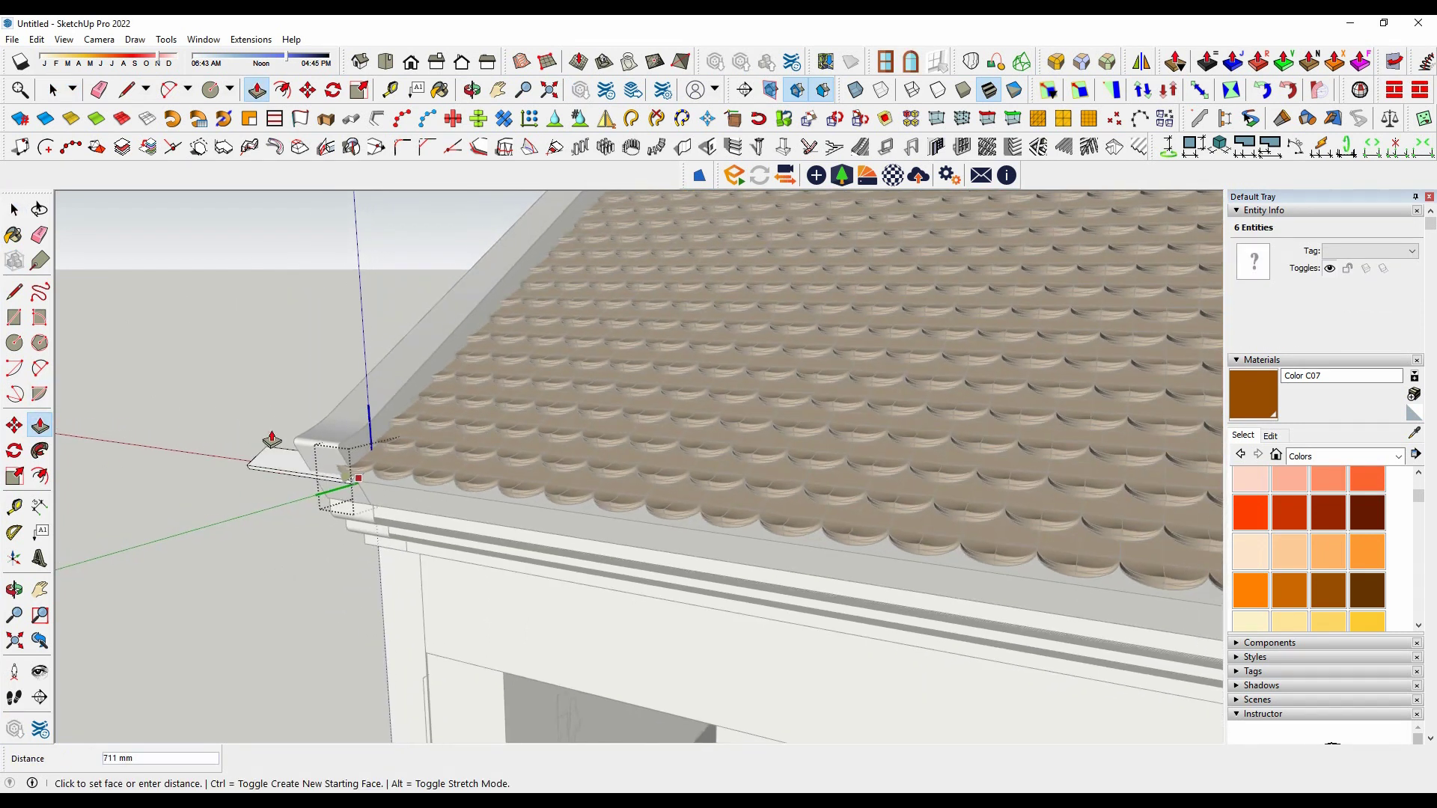
pyautogui.scroll(-2, 336, 480)
pyautogui.scroll(-3, 367, 513)
pyautogui.scroll(3, 879, 580)
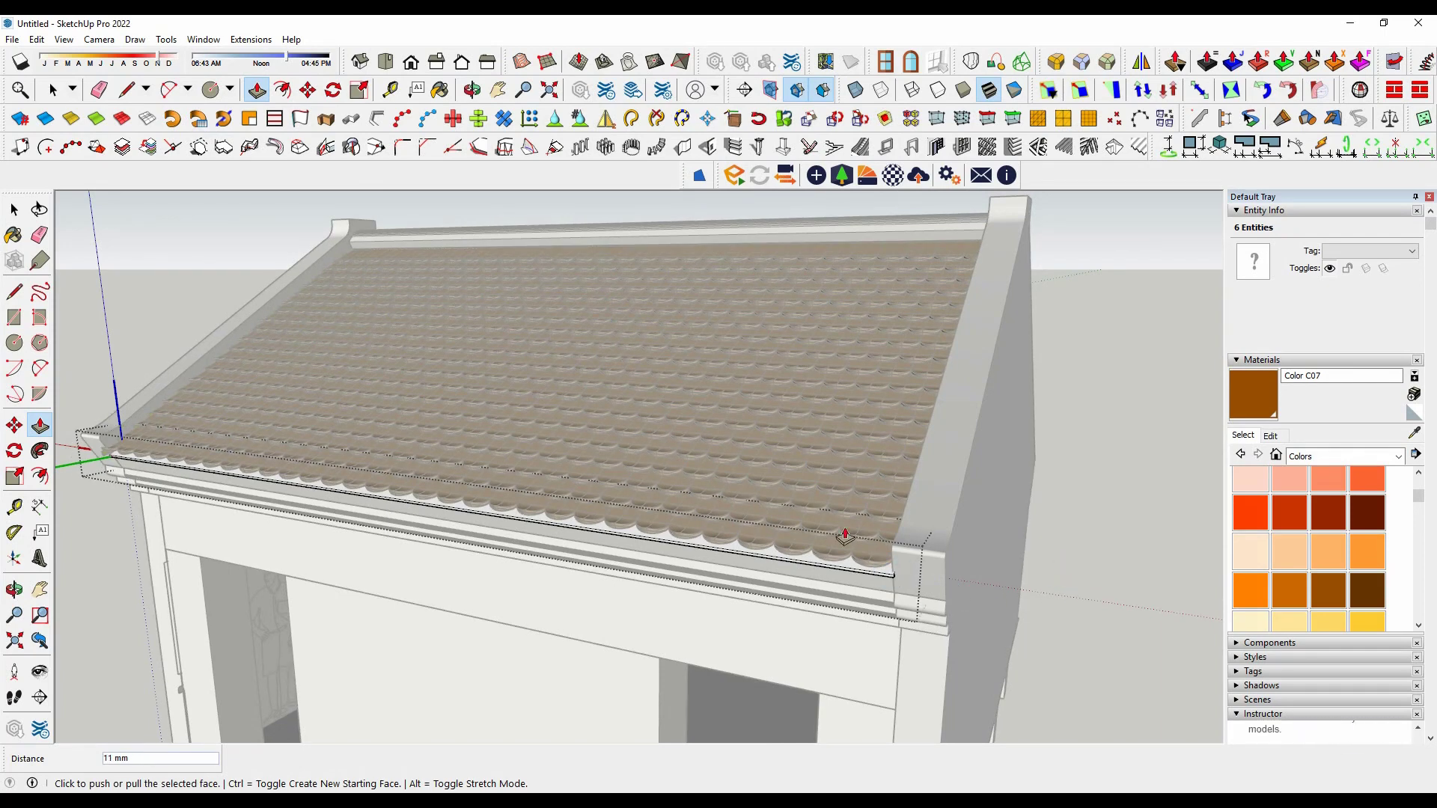
pyautogui.click(1035, 530)
pyautogui.moveTo(1036, 530)
pyautogui.mouseDown(button='middle')
pyautogui.moveTo(783, 456)
pyautogui.moveTo(182, 493)
pyautogui.moveTo(218, 411)
pyautogui.moveTo(439, 468)
pyautogui.moveTo(686, 507)
pyautogui.moveTo(509, 511)
pyautogui.mouseUp(button='middle')
pyautogui.scroll(-2, 410, 558)
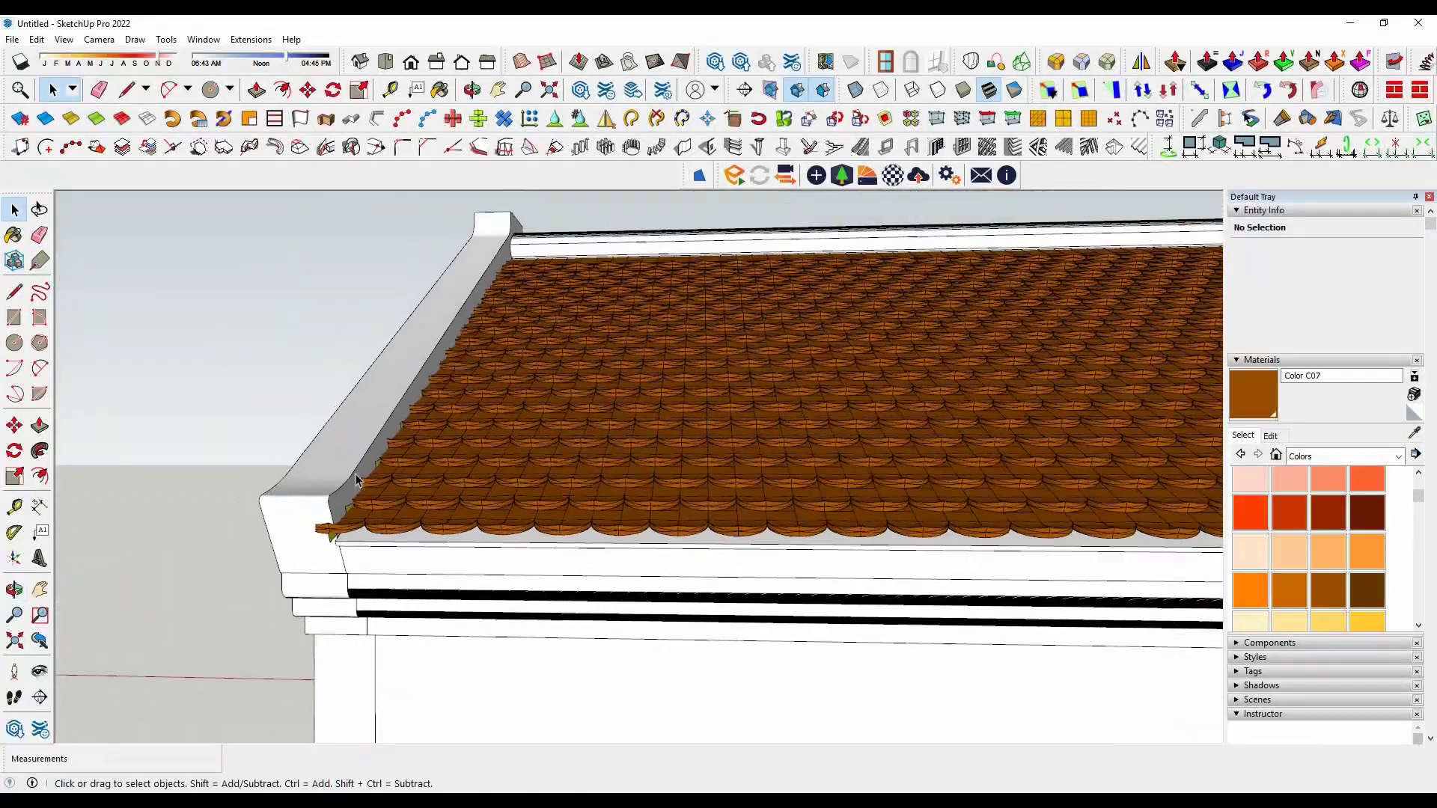
pyautogui.scroll(-2, 410, 558)
pyautogui.scroll(-3, 410, 558)
pyautogui.moveTo(410, 558)
pyautogui.mouseDown(button='middle')
pyautogui.moveTo(316, 567)
pyautogui.moveTo(869, 666)
pyautogui.mouseUp(button='middle')
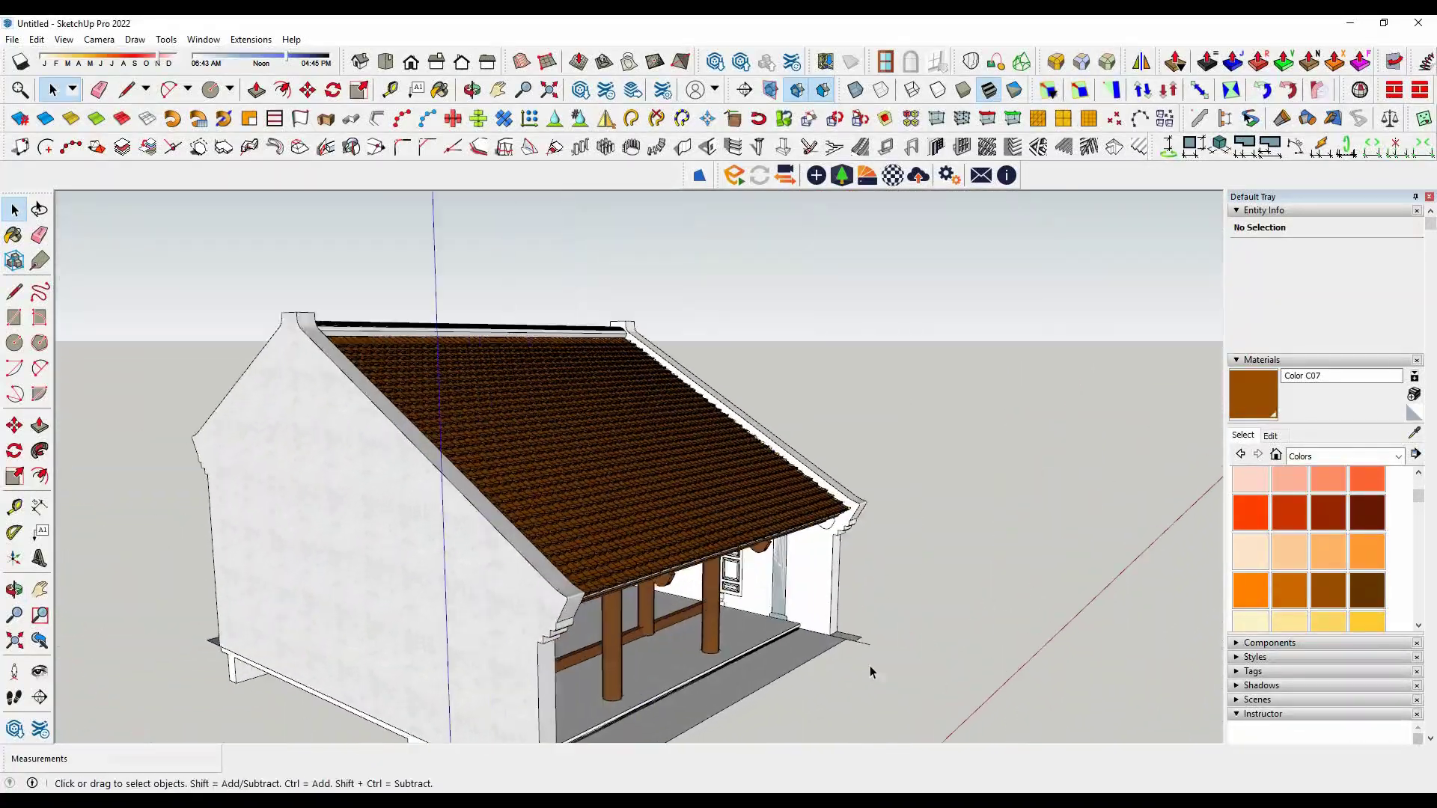
# Turn toward the porch and open the eave bracket for editing from beneath.
pyautogui.scroll(2, 878, 643)
pyautogui.click(873, 640)
pyautogui.click(954, 642)
pyautogui.moveTo(878, 520)
pyautogui.mouseDown(button='middle')
pyautogui.moveTo(765, 509)
pyautogui.moveTo(940, 420)
pyautogui.mouseUp(button='middle')
pyautogui.scroll(2, 940, 420)
pyautogui.scroll(3, 735, 425)
pyautogui.scroll(2, 735, 425)
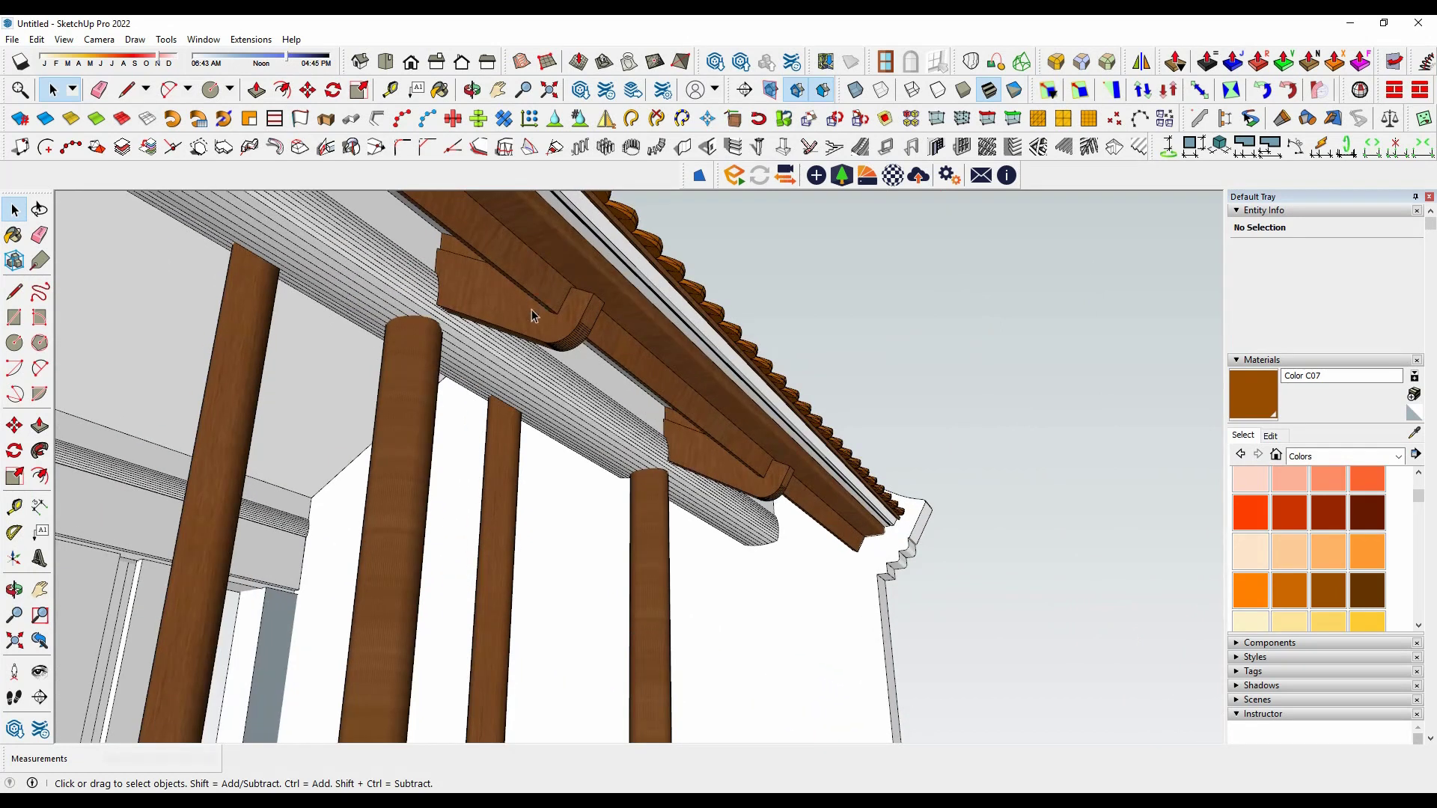
pyautogui.doubleClick(520, 325)
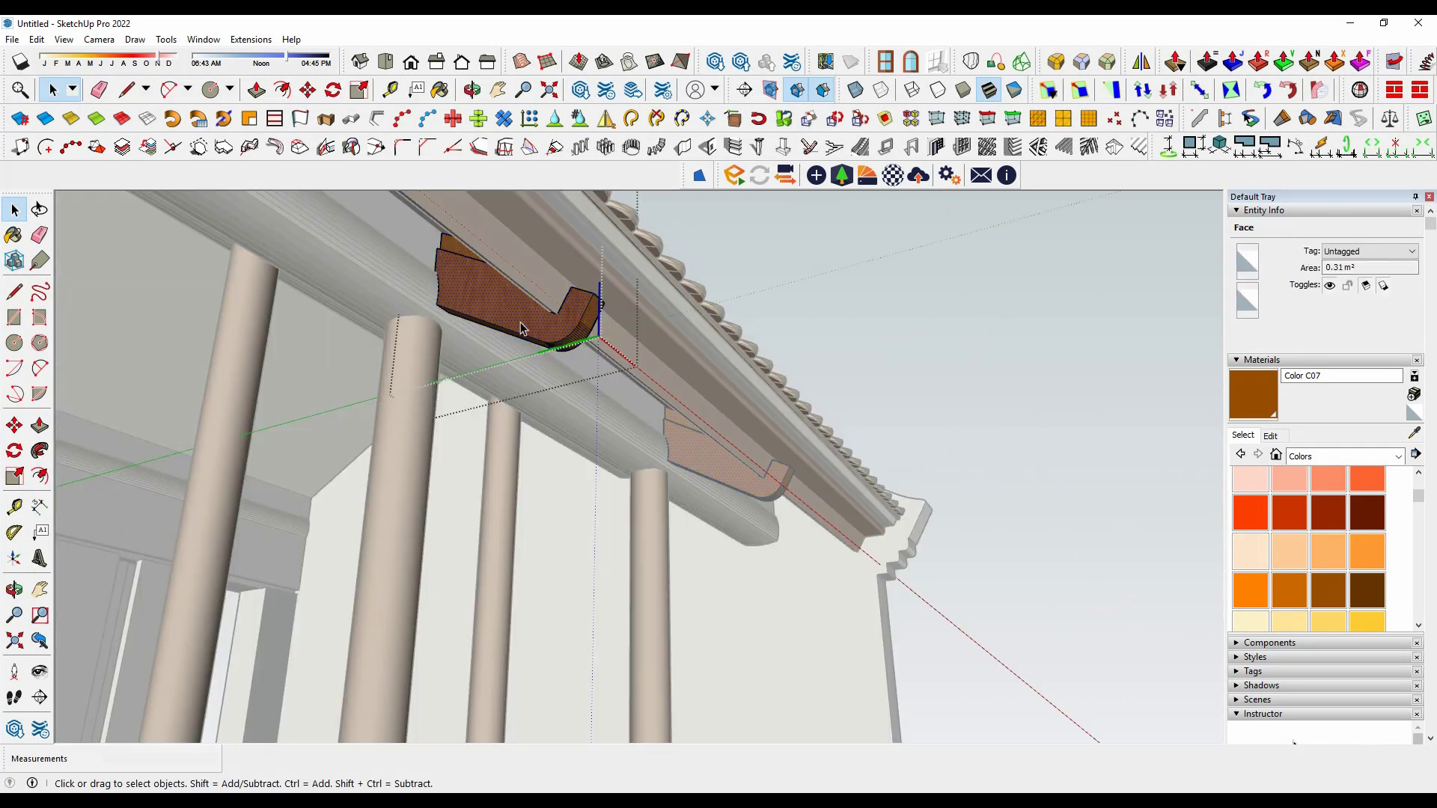
pyautogui.moveTo(389, 299); pyautogui.dragTo(552, 286, button='middle')
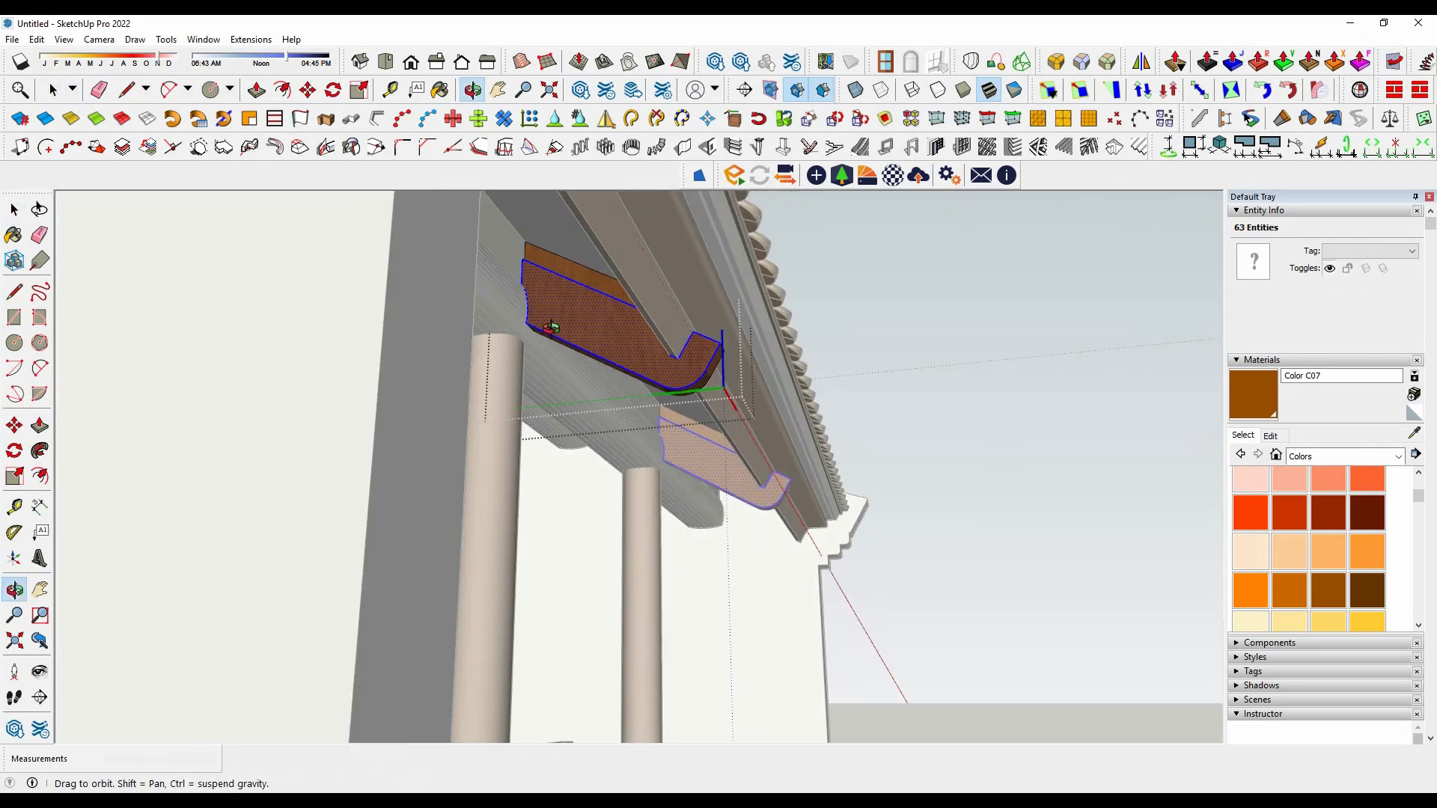
pyautogui.scroll(1, 552, 286)
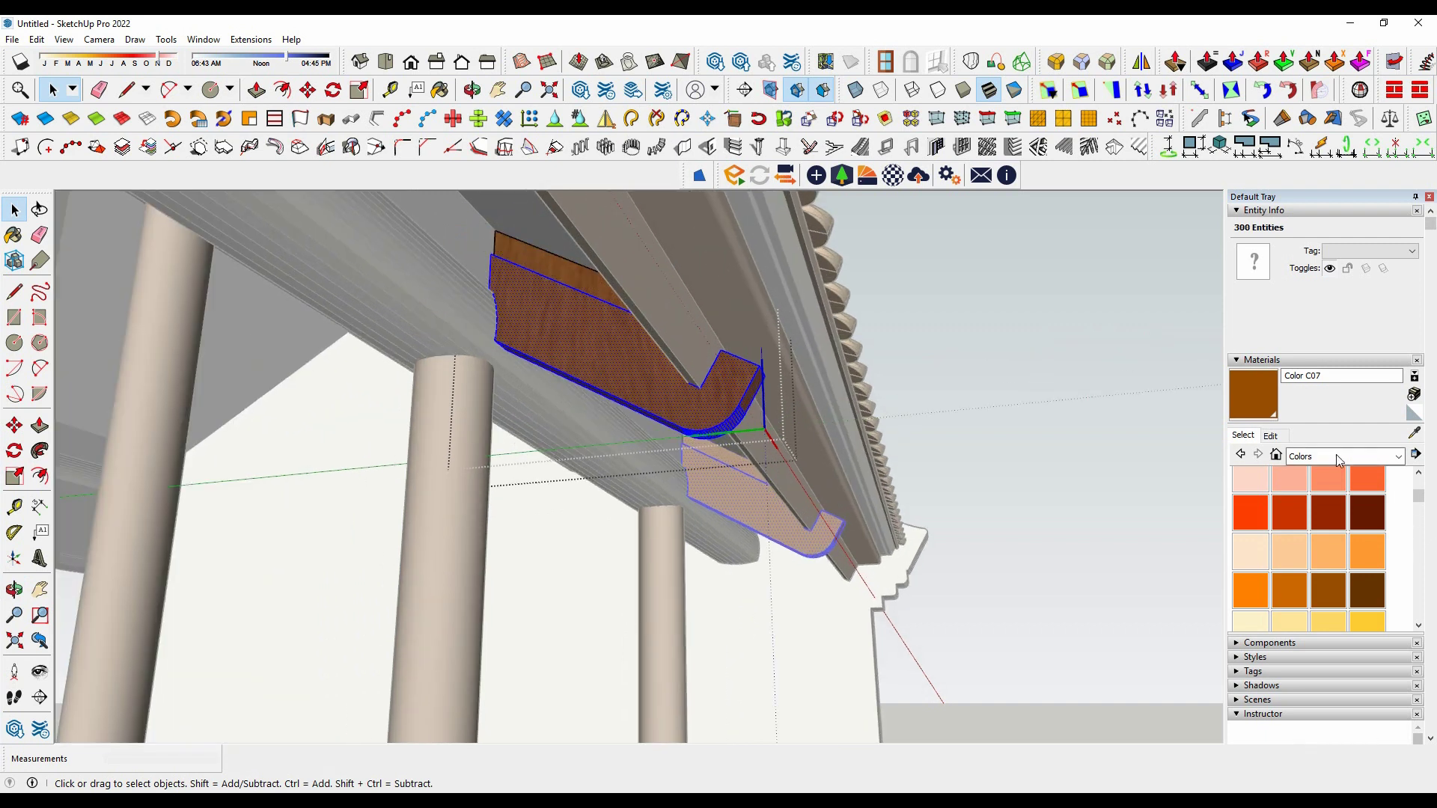
# Paint the bracket faces an orange-brown colour from the Colors library.
pyautogui.click(1339, 460)
pyautogui.click(1326, 472)
pyautogui.click(1368, 528)
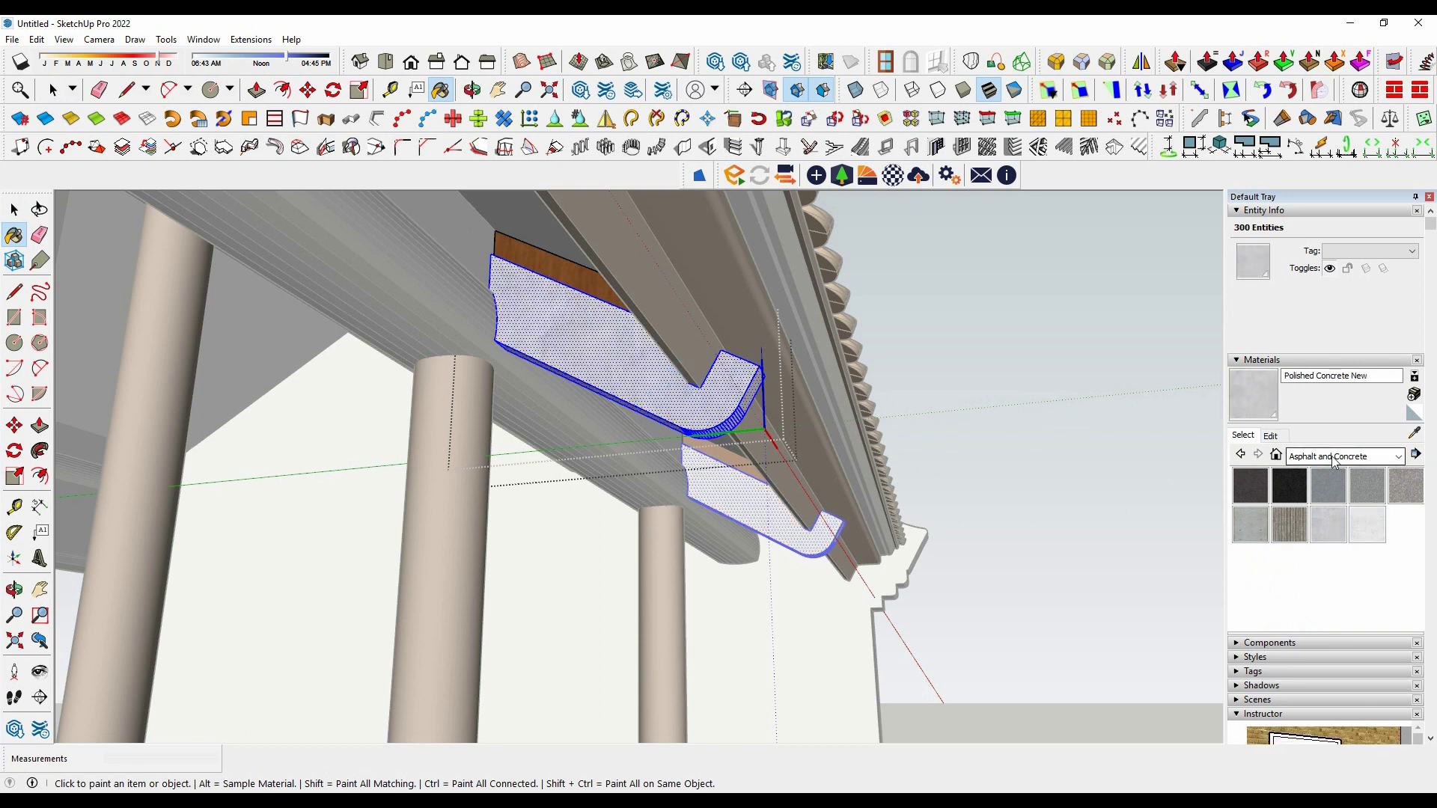
pyautogui.click(1333, 487)
pyautogui.click(1363, 456)
pyautogui.click(1313, 509)
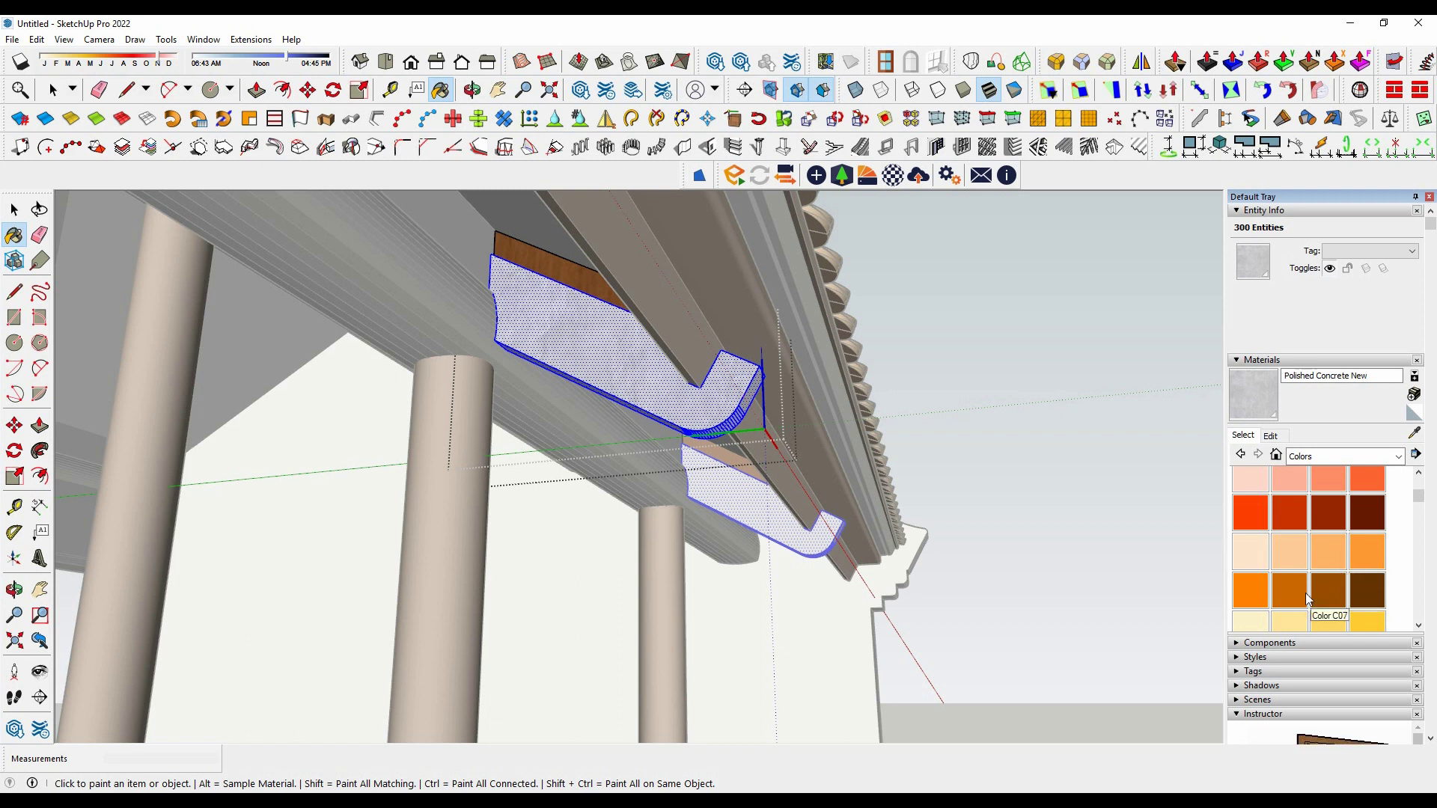
pyautogui.click(684, 388)
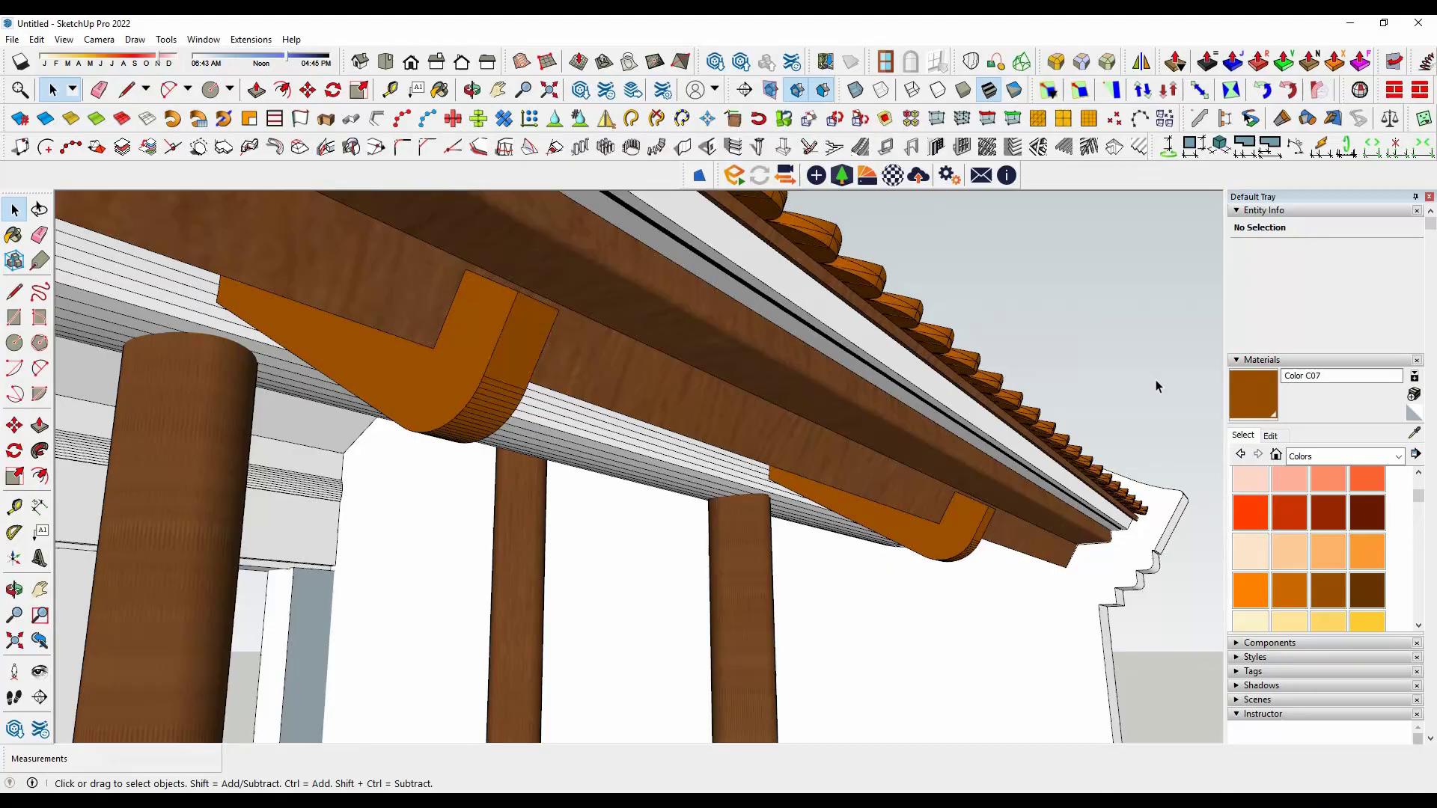
# Paint the long eave beam under the roof brown Color C07.
pyautogui.moveTo(1156, 380)
pyautogui.mouseDown(button='middle')
pyautogui.moveTo(613, 455)
pyautogui.moveTo(615, 477)
pyautogui.moveTo(827, 593)
pyautogui.moveTo(951, 586)
pyautogui.moveTo(1046, 604)
pyautogui.moveTo(843, 401)
pyautogui.mouseUp(button='middle')
pyautogui.click(786, 408)
pyautogui.scroll(3, 1196, 483)
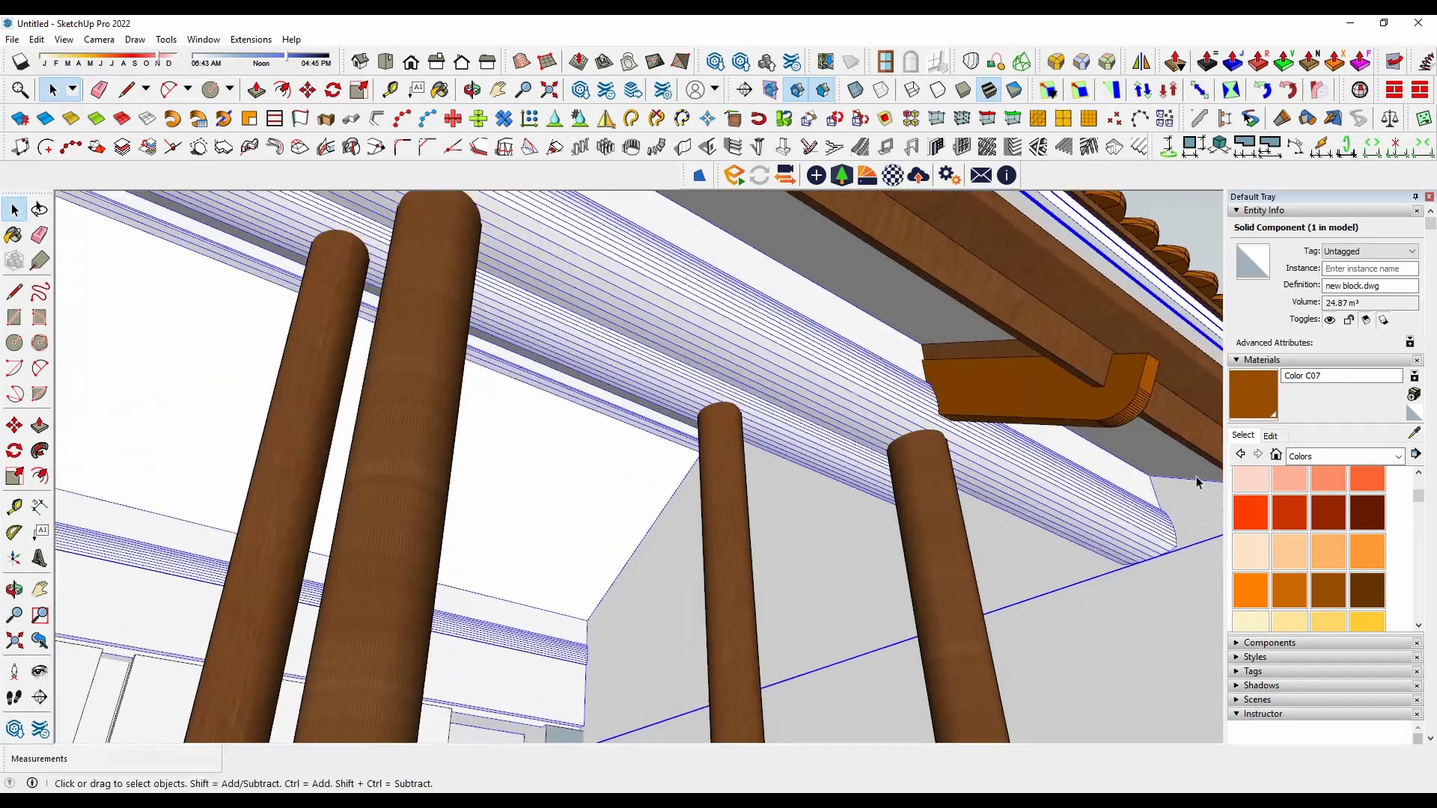
pyautogui.click(777, 369)
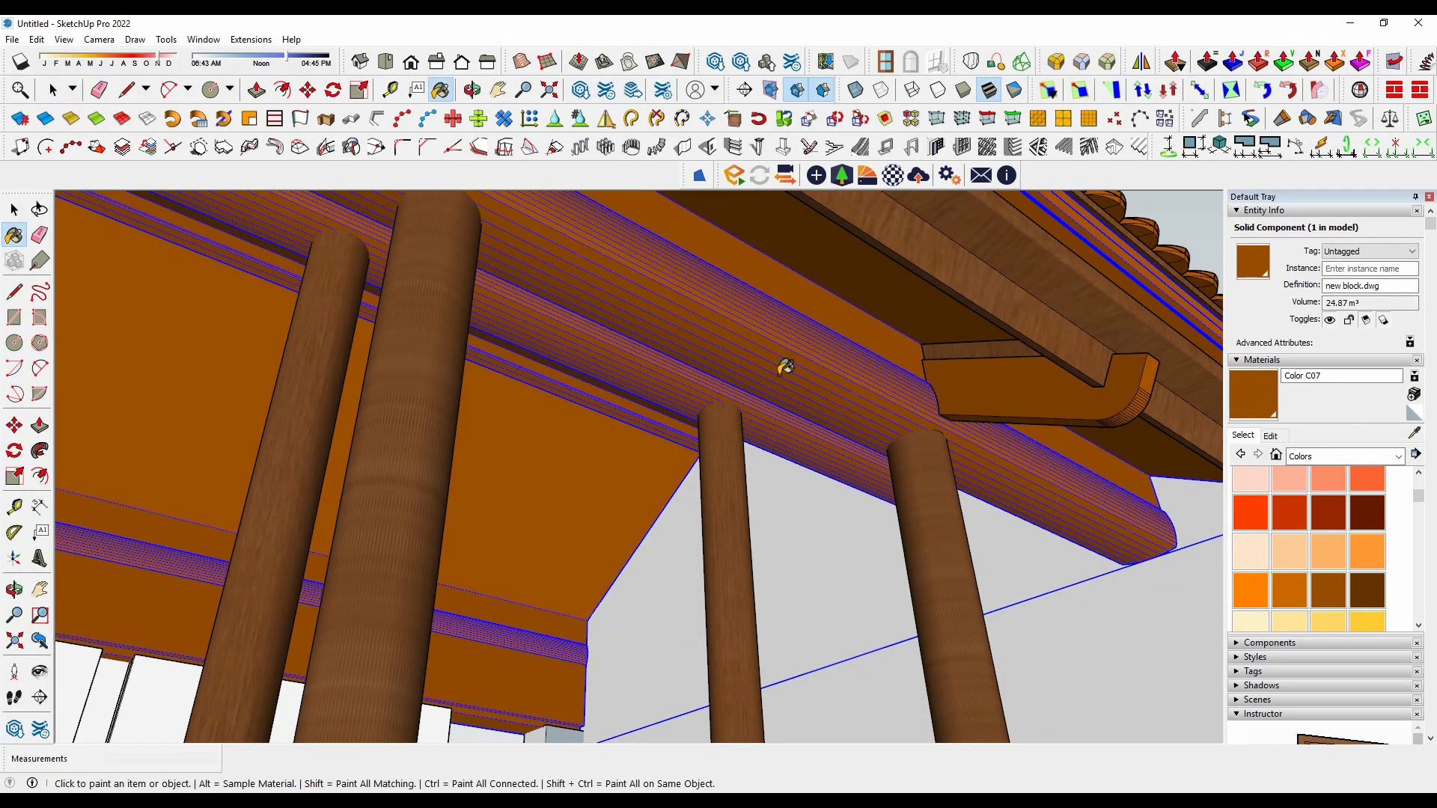
pyautogui.hotkey('ctrl', 'z')
pyautogui.hotkey('ctrl', 'z')
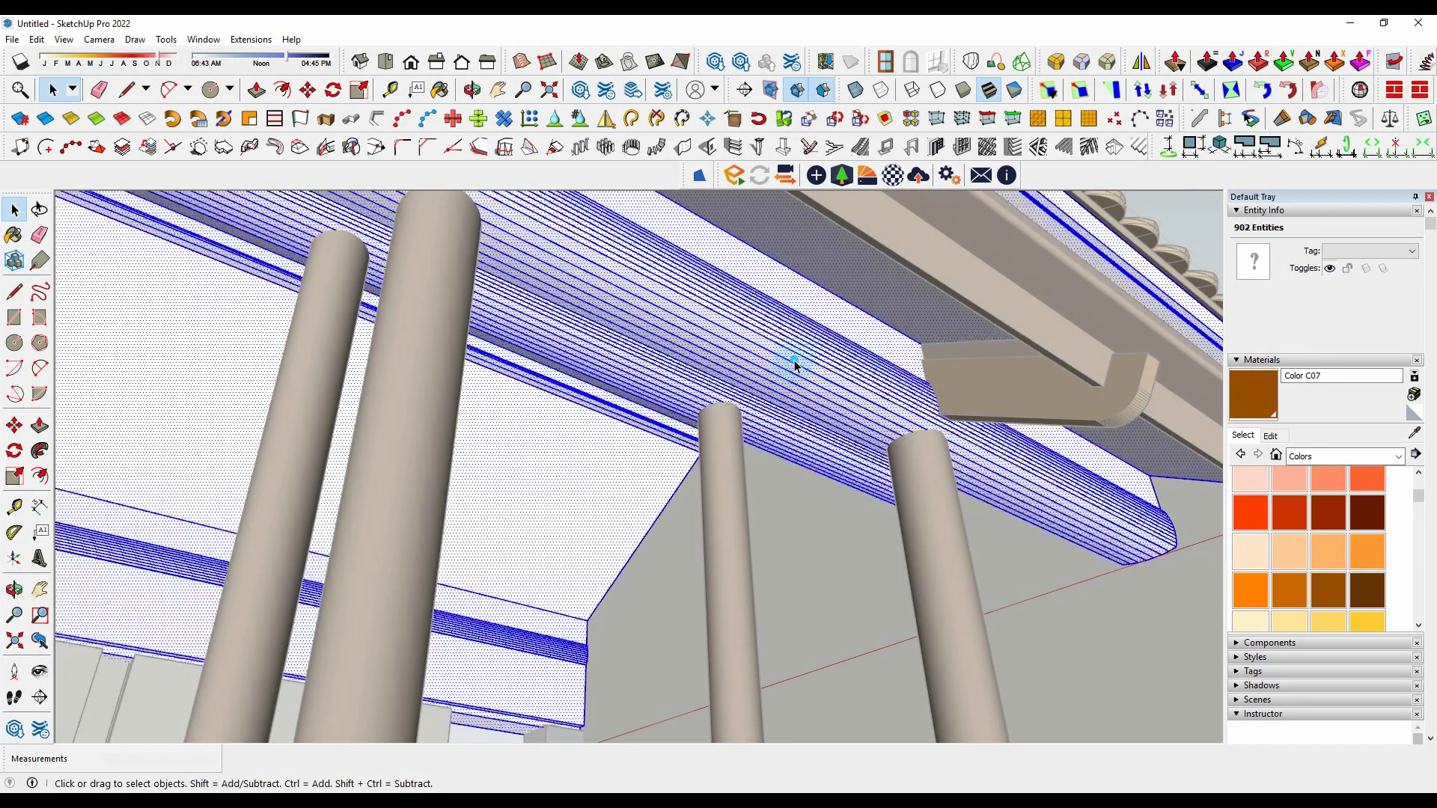
pyautogui.click(778, 371)
pyautogui.press('space')
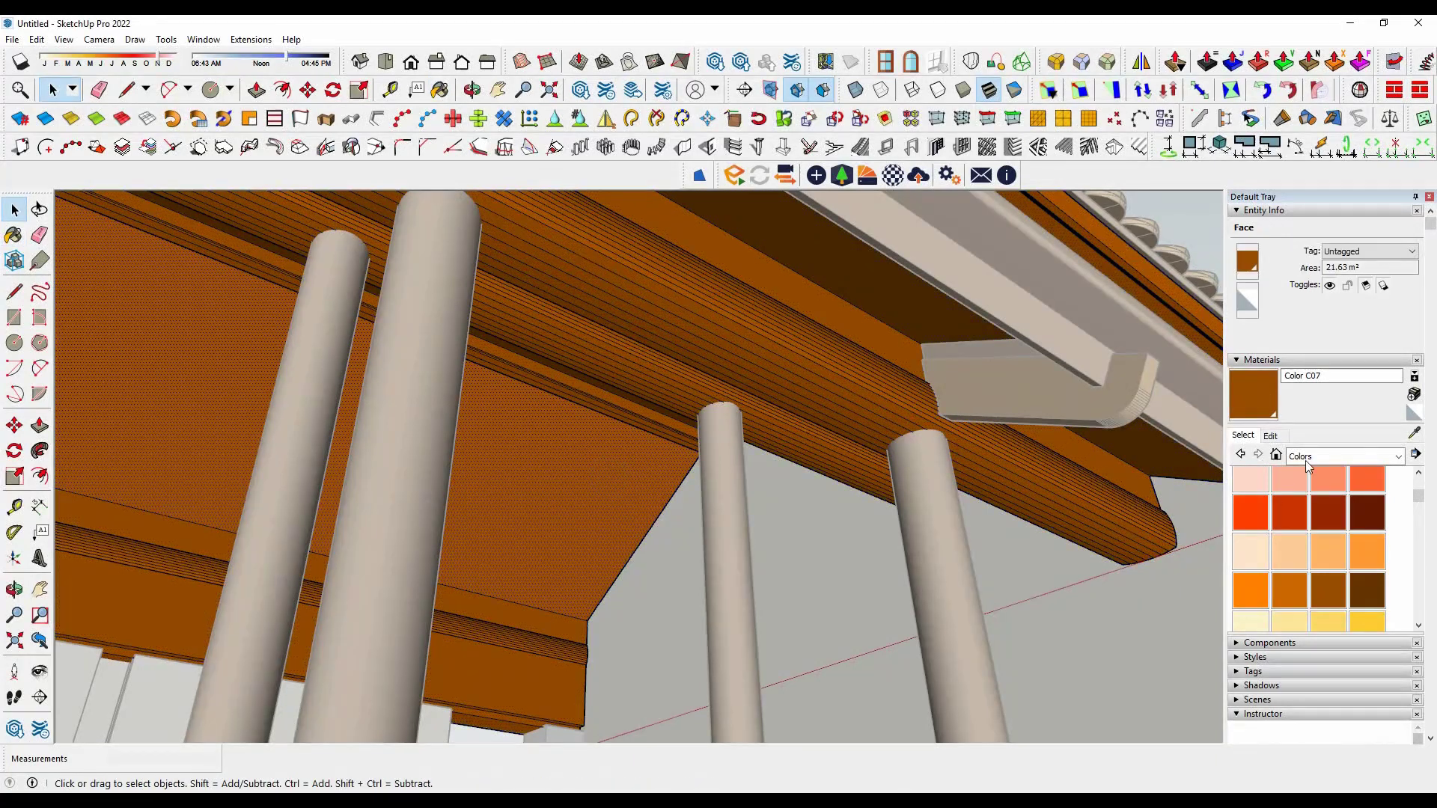
pyautogui.click(544, 497)
pyautogui.moveTo(545, 497)
pyautogui.mouseDown(button='middle')
pyautogui.moveTo(616, 587)
pyautogui.moveTo(670, 549)
pyautogui.moveTo(619, 571)
pyautogui.moveTo(834, 337)
pyautogui.moveTo(936, 374)
pyautogui.moveTo(751, 433)
pyautogui.moveTo(523, 465)
pyautogui.moveTo(828, 337)
pyautogui.moveTo(833, 263)
pyautogui.moveTo(330, 312)
pyautogui.moveTo(252, 303)
pyautogui.moveTo(523, 362)
pyautogui.moveTo(471, 401)
pyautogui.moveTo(484, 437)
pyautogui.mouseUp(button='middle')
# Leave group editing and view the whole house from top and isometric angles.
pyautogui.click(385, 65)
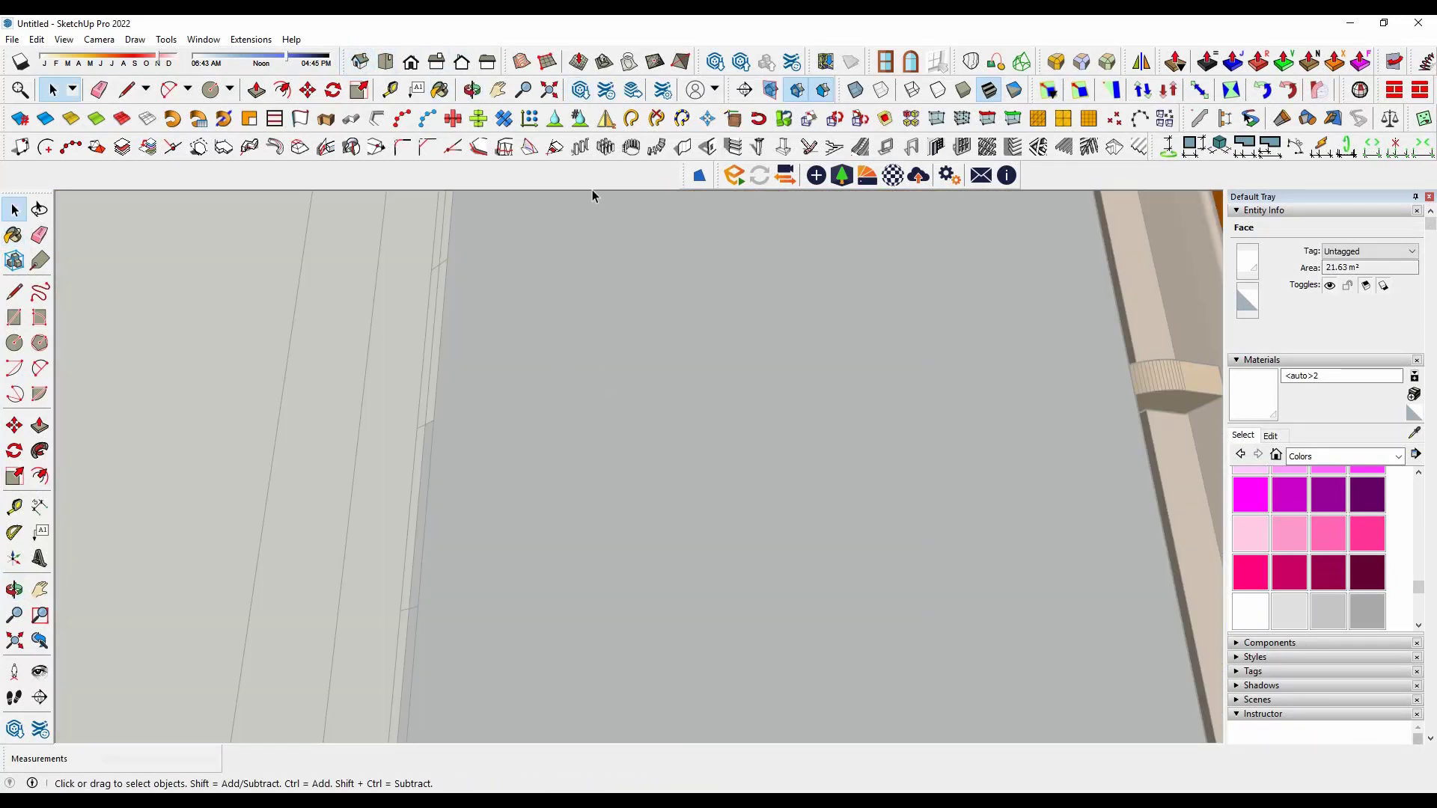
pyautogui.moveTo(622, 376); pyautogui.dragTo(607, 453)
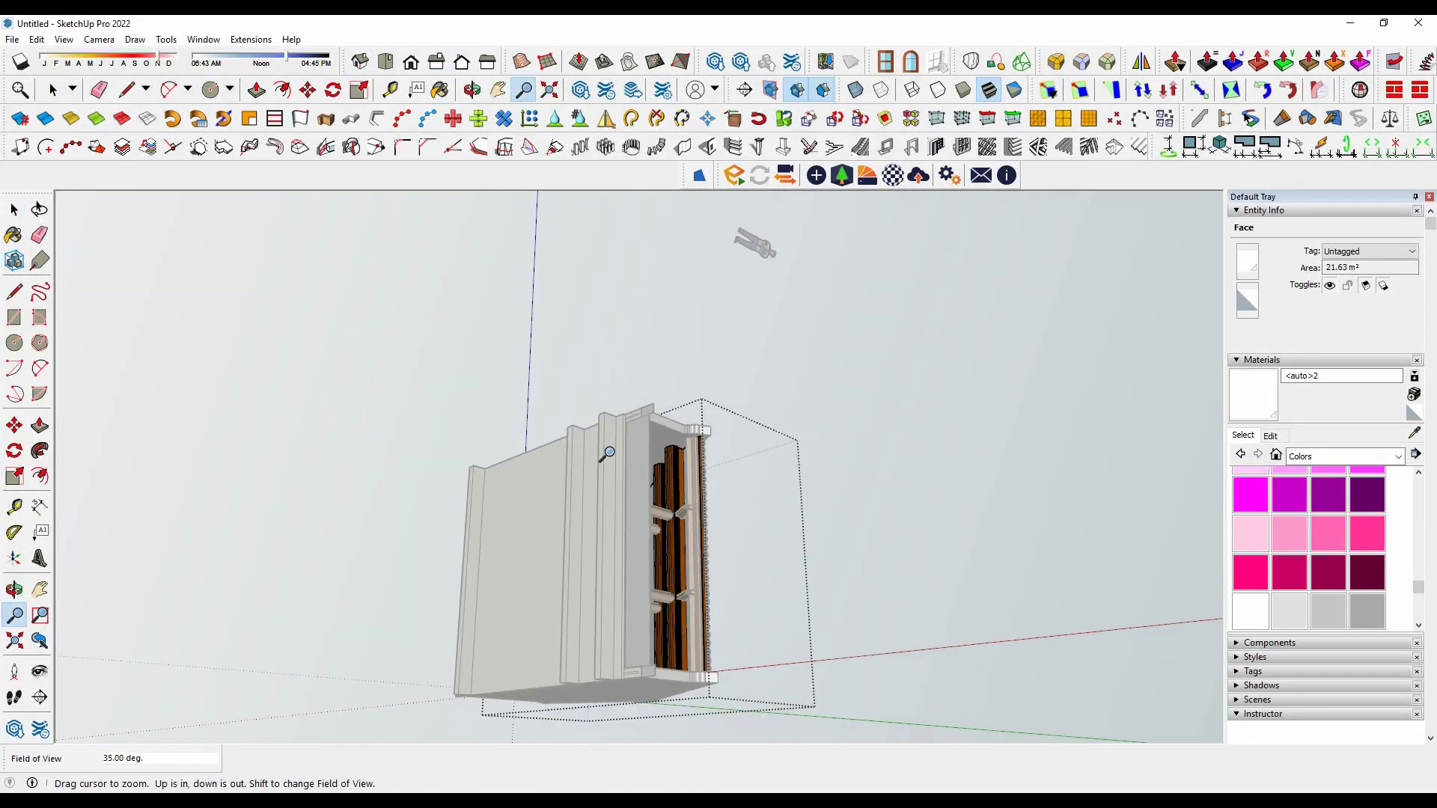
pyautogui.click(904, 458)
pyautogui.moveTo(904, 458); pyautogui.dragTo(954, 557, button='middle')
pyautogui.click(360, 63)
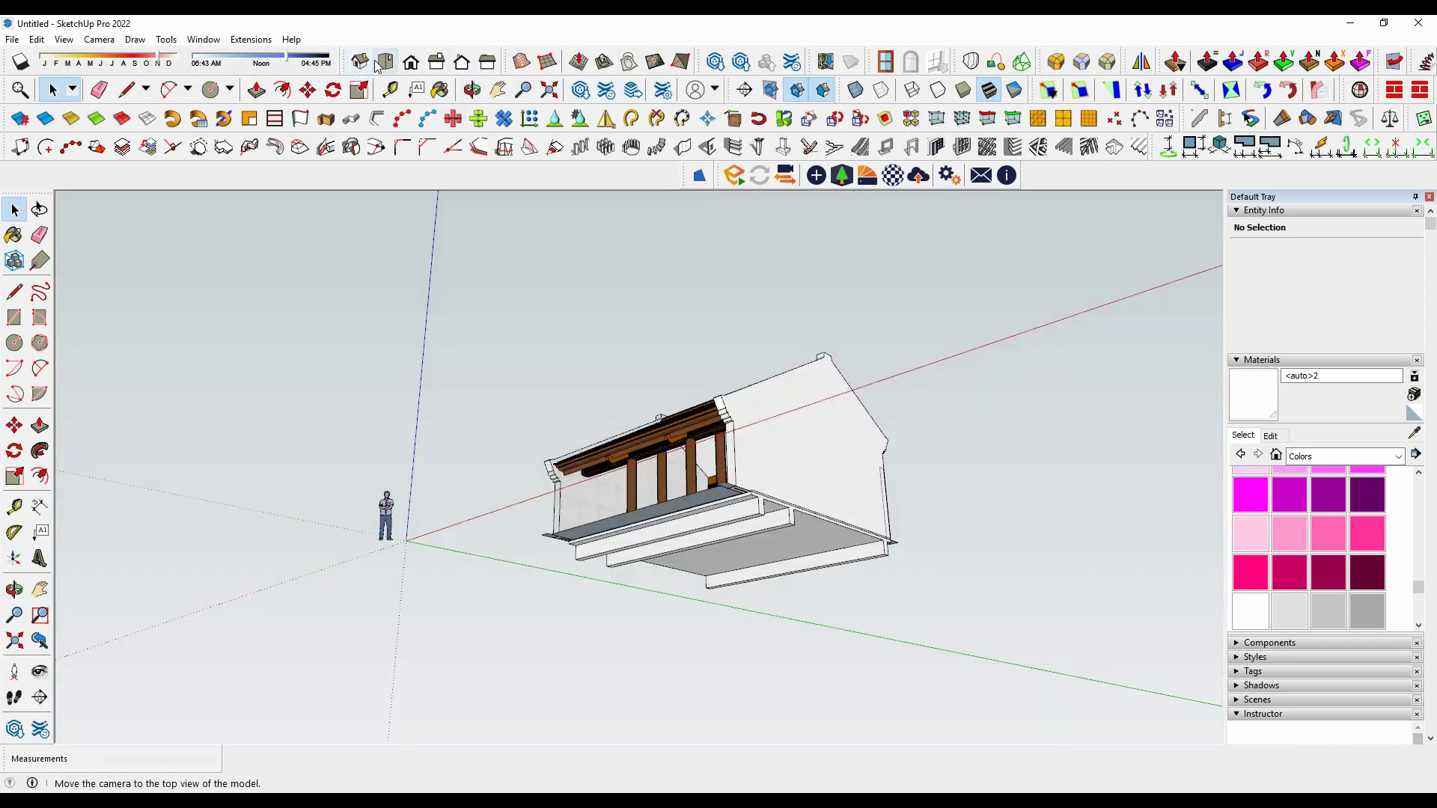
pyautogui.moveTo(951, 381)
pyautogui.mouseDown(button='middle')
pyautogui.moveTo(722, 426)
pyautogui.moveTo(798, 566)
pyautogui.mouseUp(button='middle')
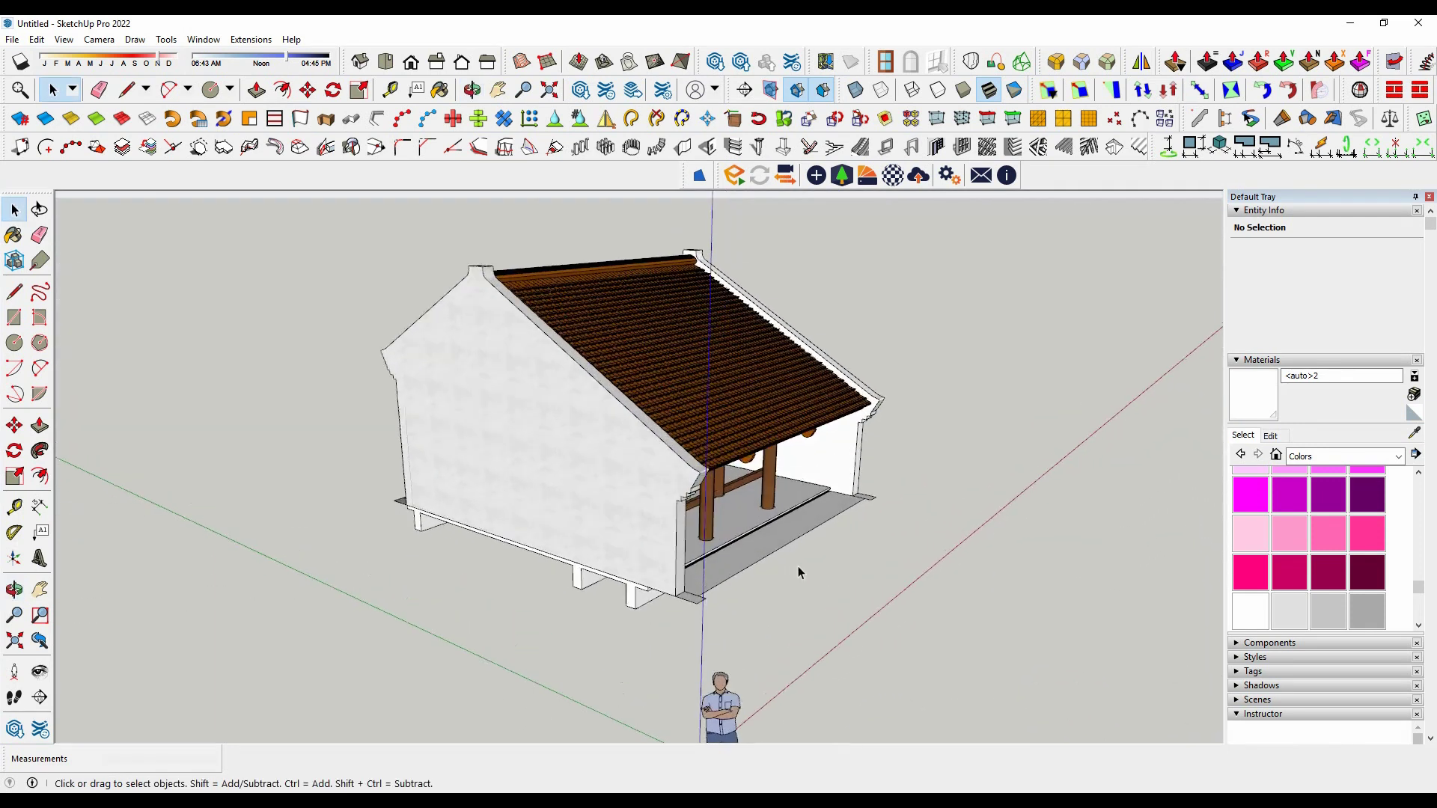
pyautogui.scroll(3, 604, 591)
# Hide the base platform and turn off the hidden-geometry outline.
pyautogui.click(550, 573)
pyautogui.rightClick(545, 571)
pyautogui.click(584, 153)
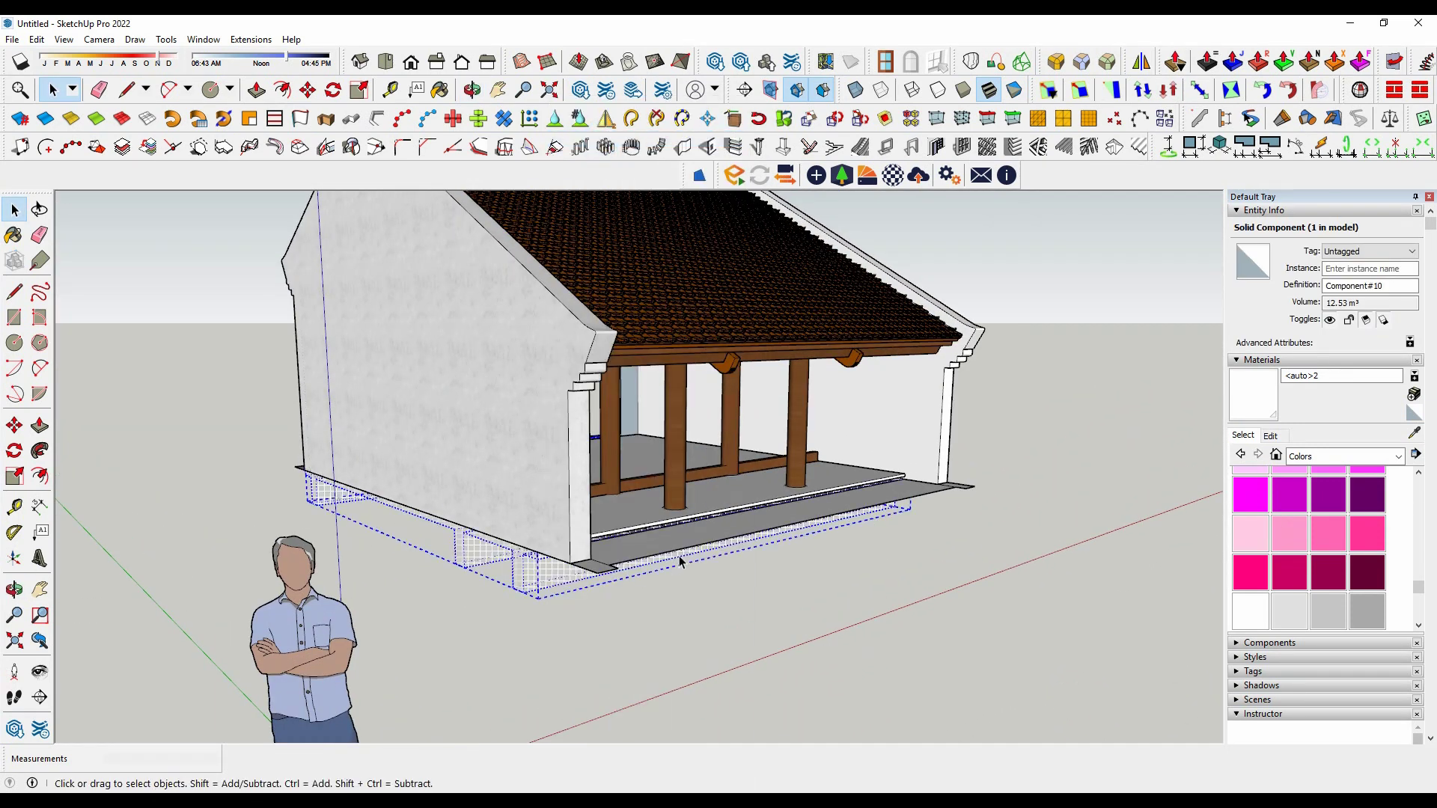
pyautogui.scroll(2, 673, 557)
pyautogui.click(106, 110)
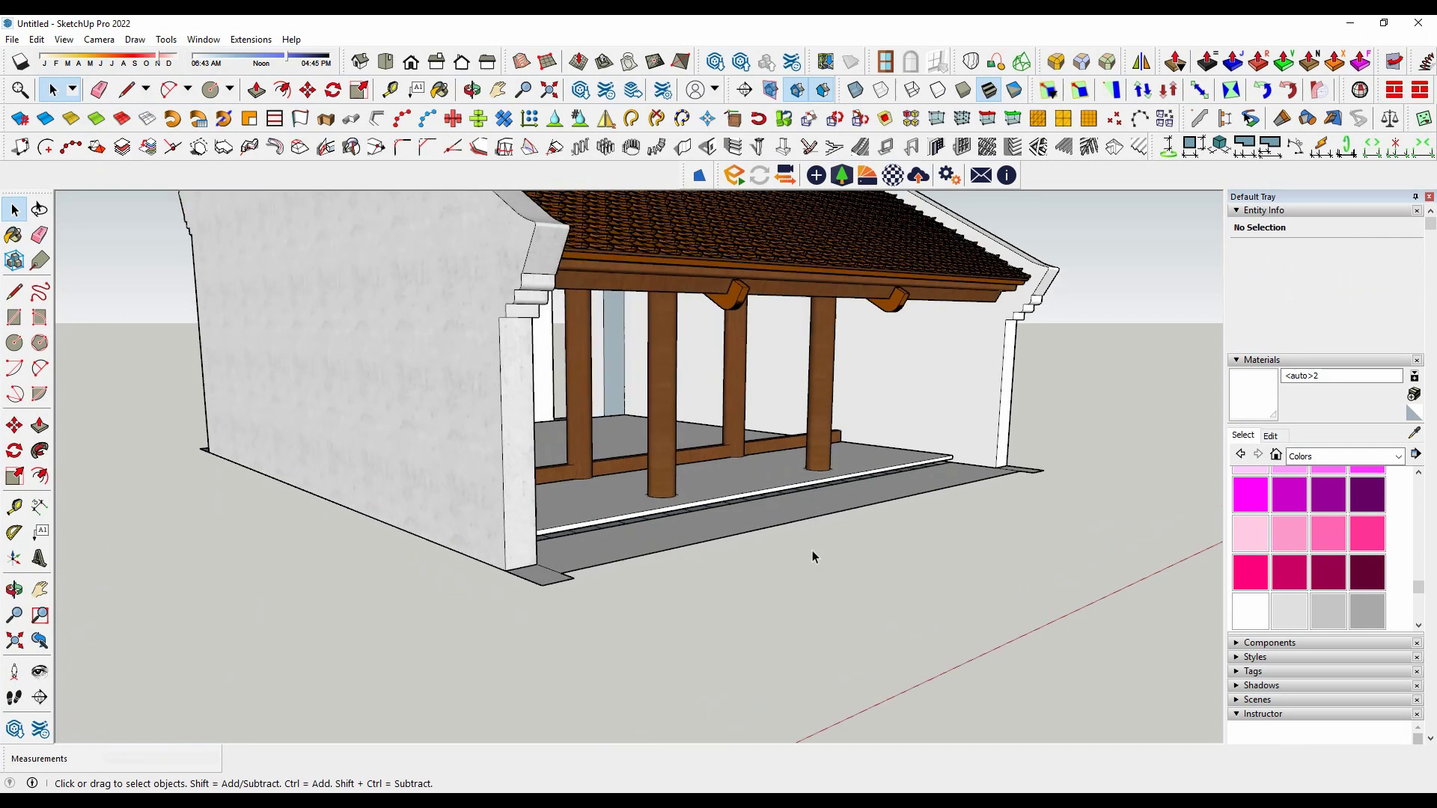
# Orbit and pan along the front of the porch floor edge.
pyautogui.moveTo(812, 550); pyautogui.dragTo(554, 586, button='middle')
pyautogui.scroll(5, 553, 586)
pyautogui.moveTo(449, 569)
pyautogui.mouseDown(button='middle')
pyautogui.moveTo(326, 551)
pyautogui.moveTo(292, 529)
pyautogui.mouseUp(button='middle')
pyautogui.scroll(-5, 326, 550)
pyautogui.scroll(5, 291, 528)
pyautogui.moveTo(430, 488)
pyautogui.mouseDown(button='middle')
pyautogui.moveTo(292, 450)
pyautogui.moveTo(474, 504)
pyautogui.mouseUp(button='middle')
pyautogui.scroll(-2, 407, 514)
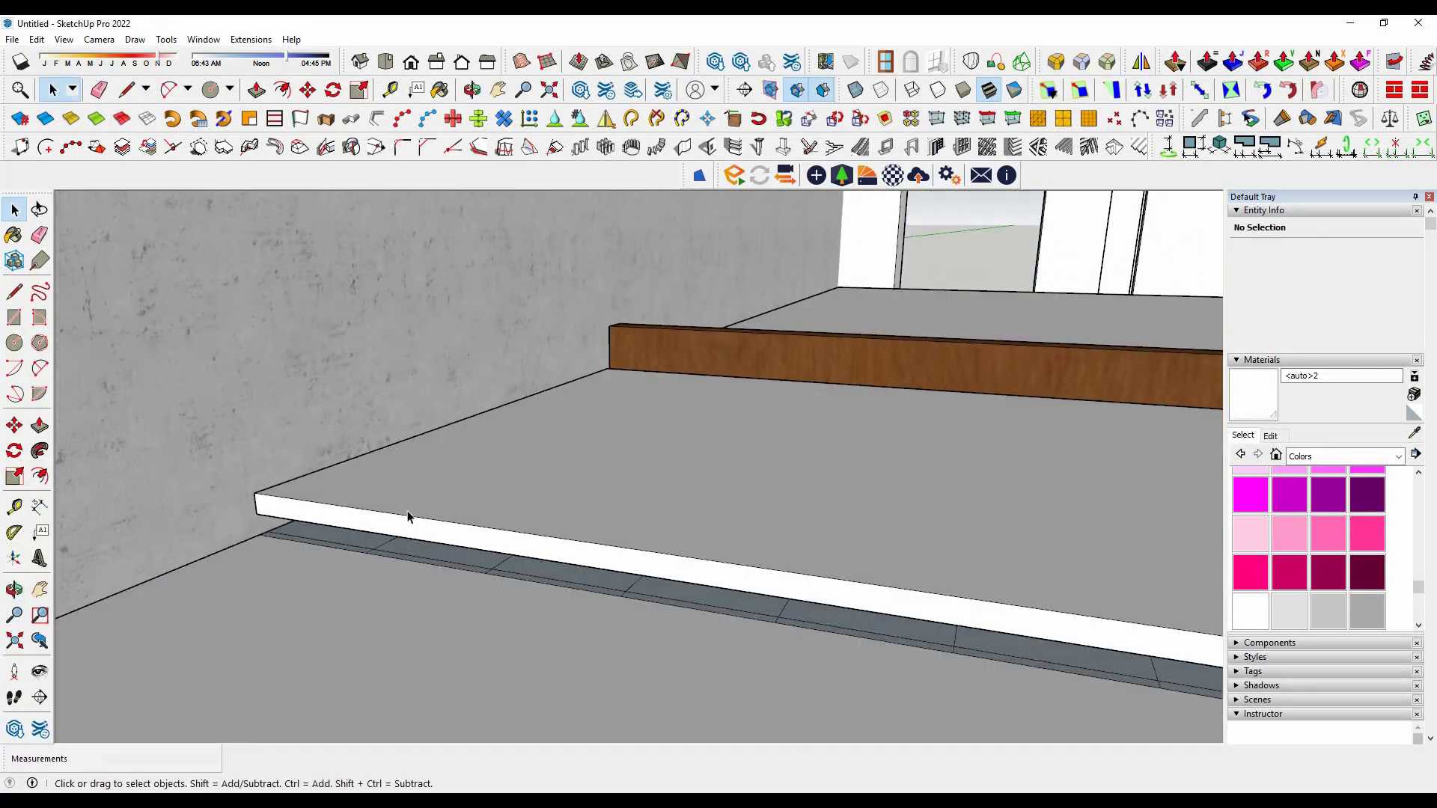
pyautogui.scroll(-4, 407, 514)
pyautogui.scroll(5, 358, 526)
# Select the porch slab and orbit to the outer side wall.
pyautogui.click(359, 526)
pyautogui.scroll(-2, 394, 482)
pyautogui.scroll(-3, 467, 615)
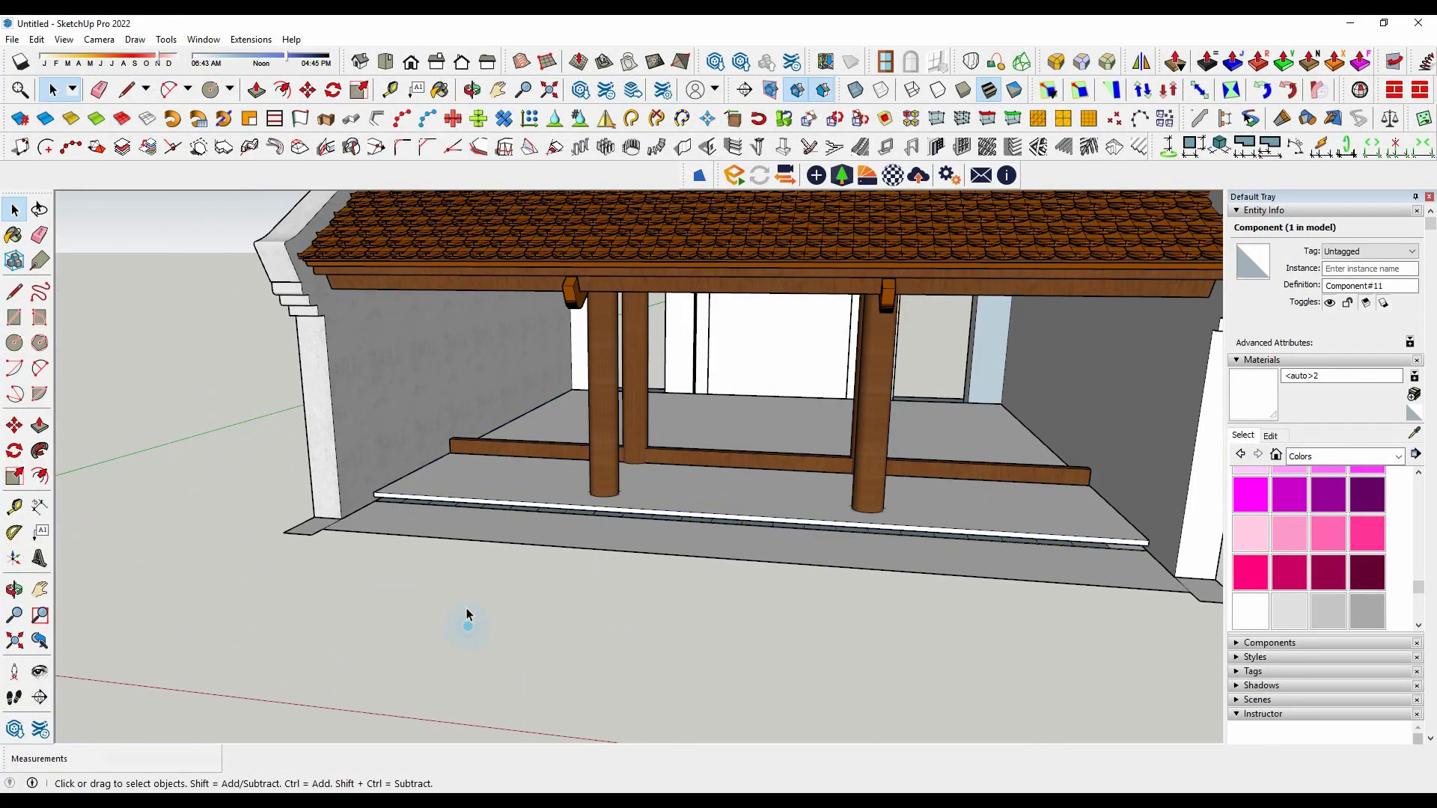
pyautogui.moveTo(467, 615); pyautogui.dragTo(488, 582, button='middle')
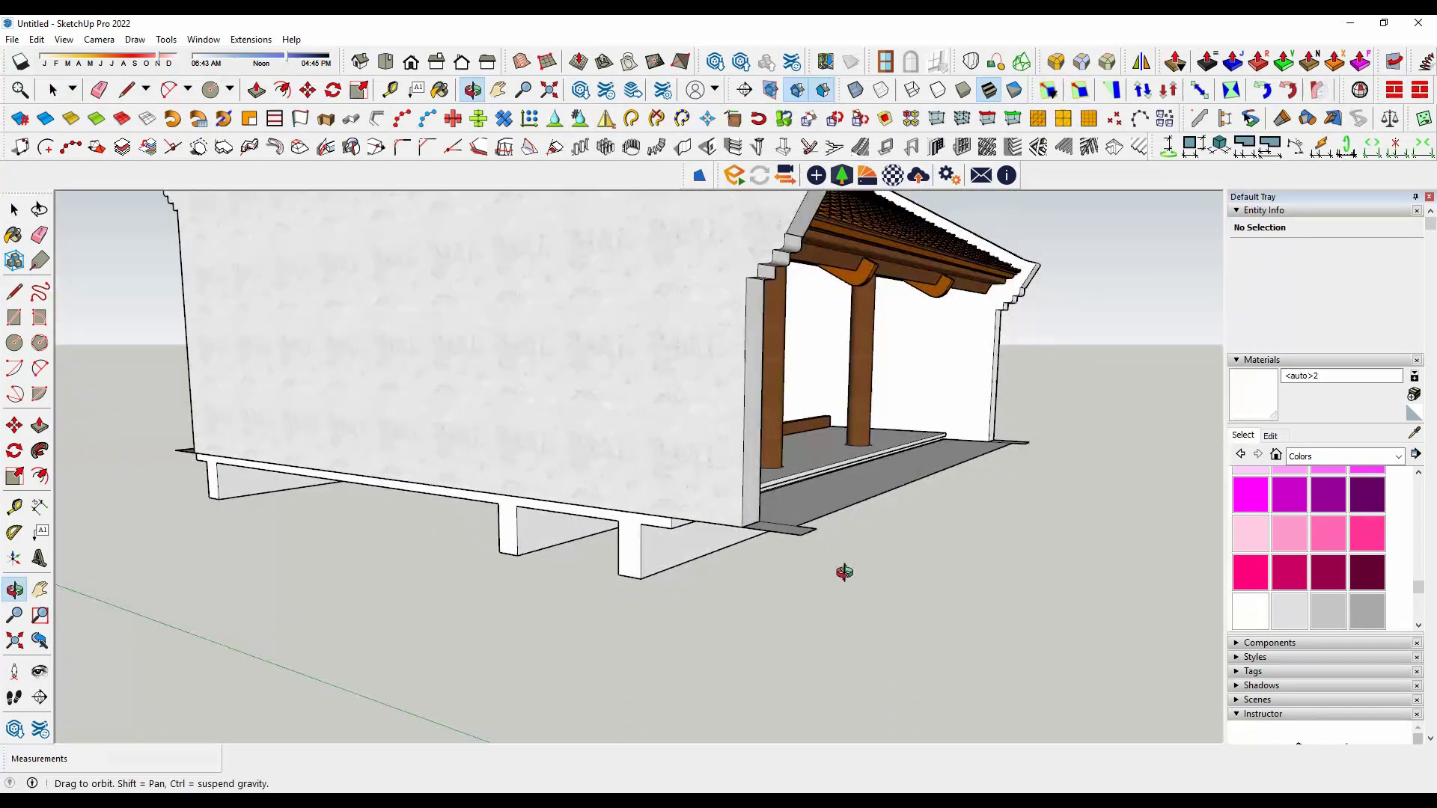
# Leave the Line tool and bring the slab corner near the porch into view.
pyautogui.scroll(3, 154, 499)
pyautogui.click(153, 499)
pyautogui.scroll(1, 159, 503)
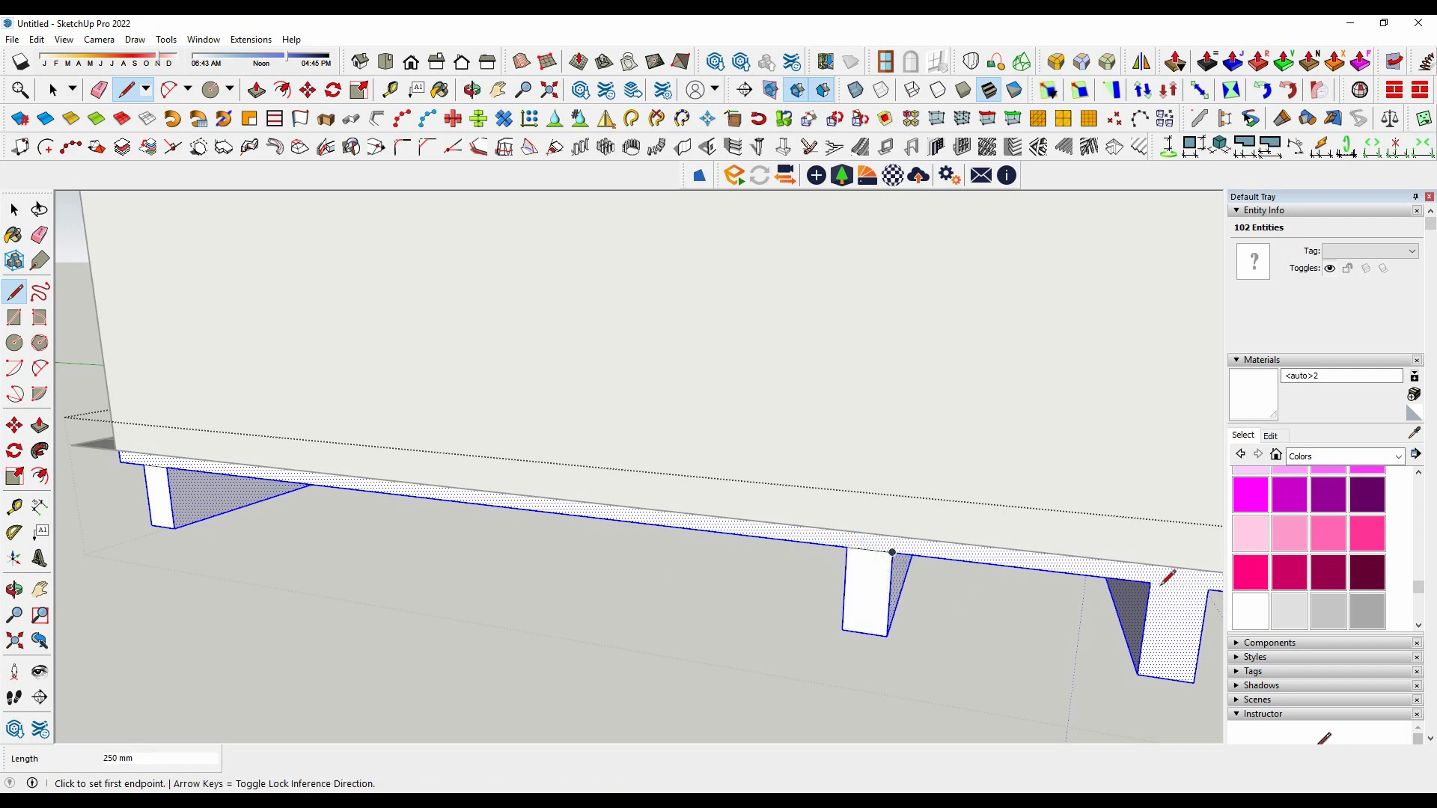
pyautogui.press('space')
pyautogui.scroll(-3, 624, 641)
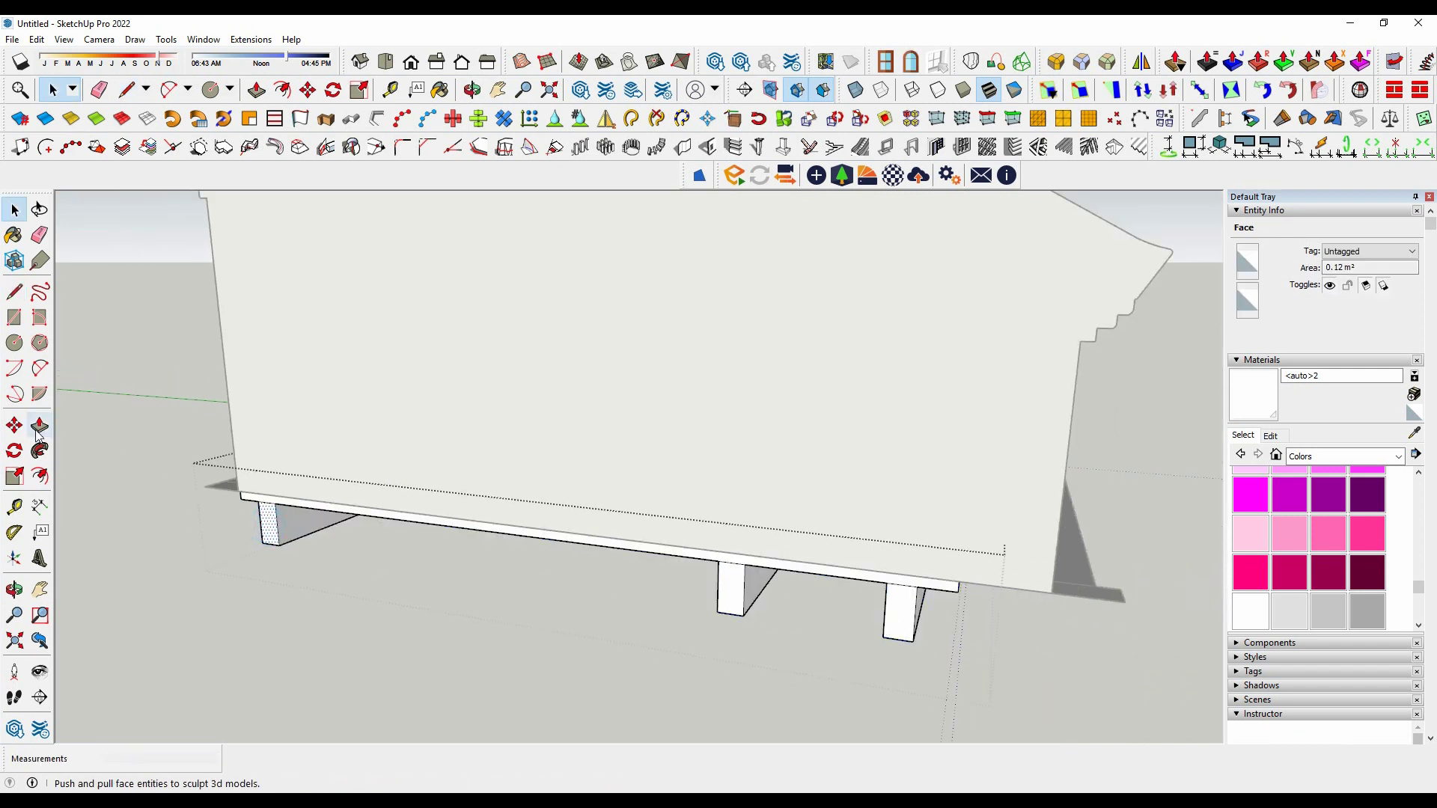
pyautogui.moveTo(388, 531); pyautogui.dragTo(648, 595, button='middle')
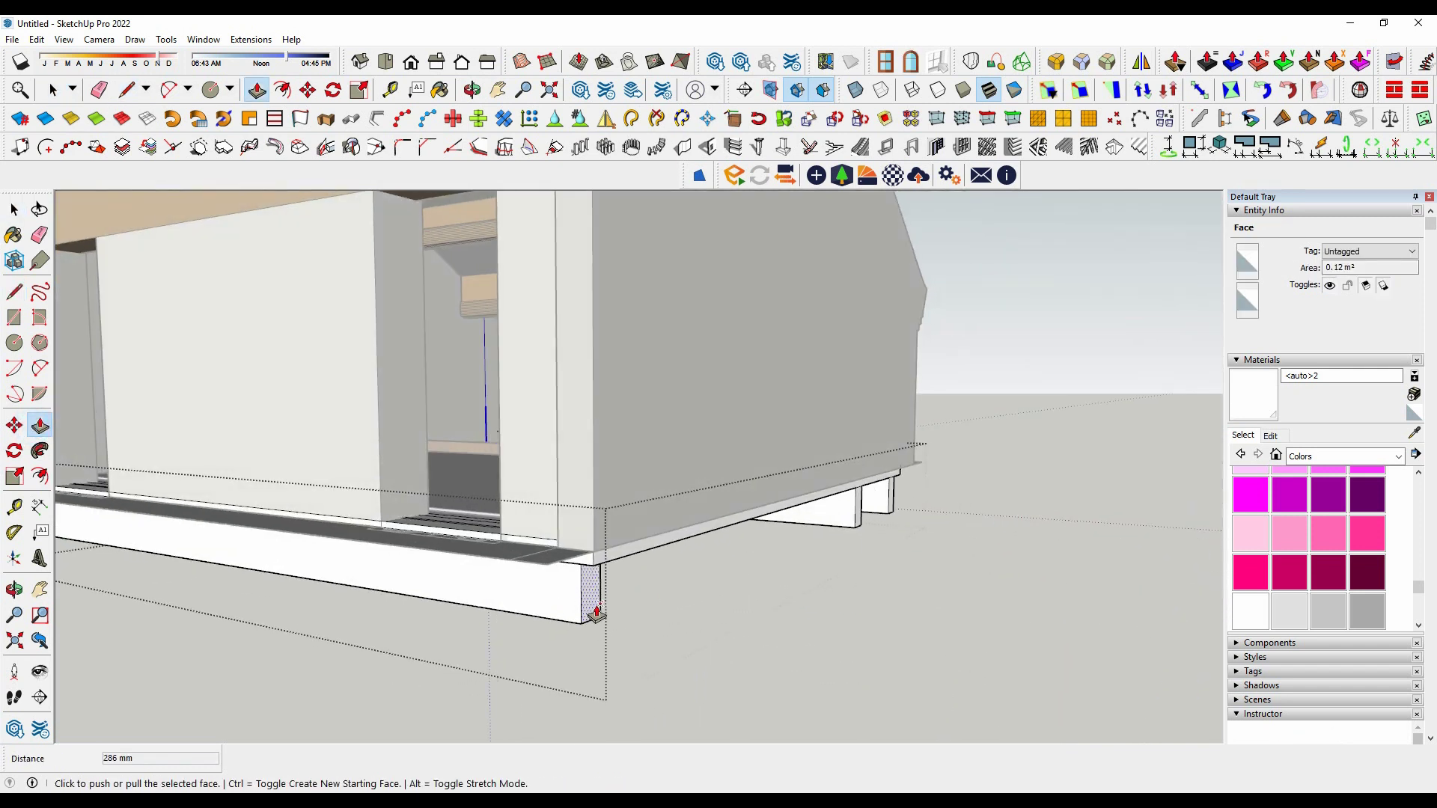
# Push/pull the slab's end face out about 8 m to line up with the porch floor.
pyautogui.click(597, 614)
pyautogui.scroll(-3, 597, 614)
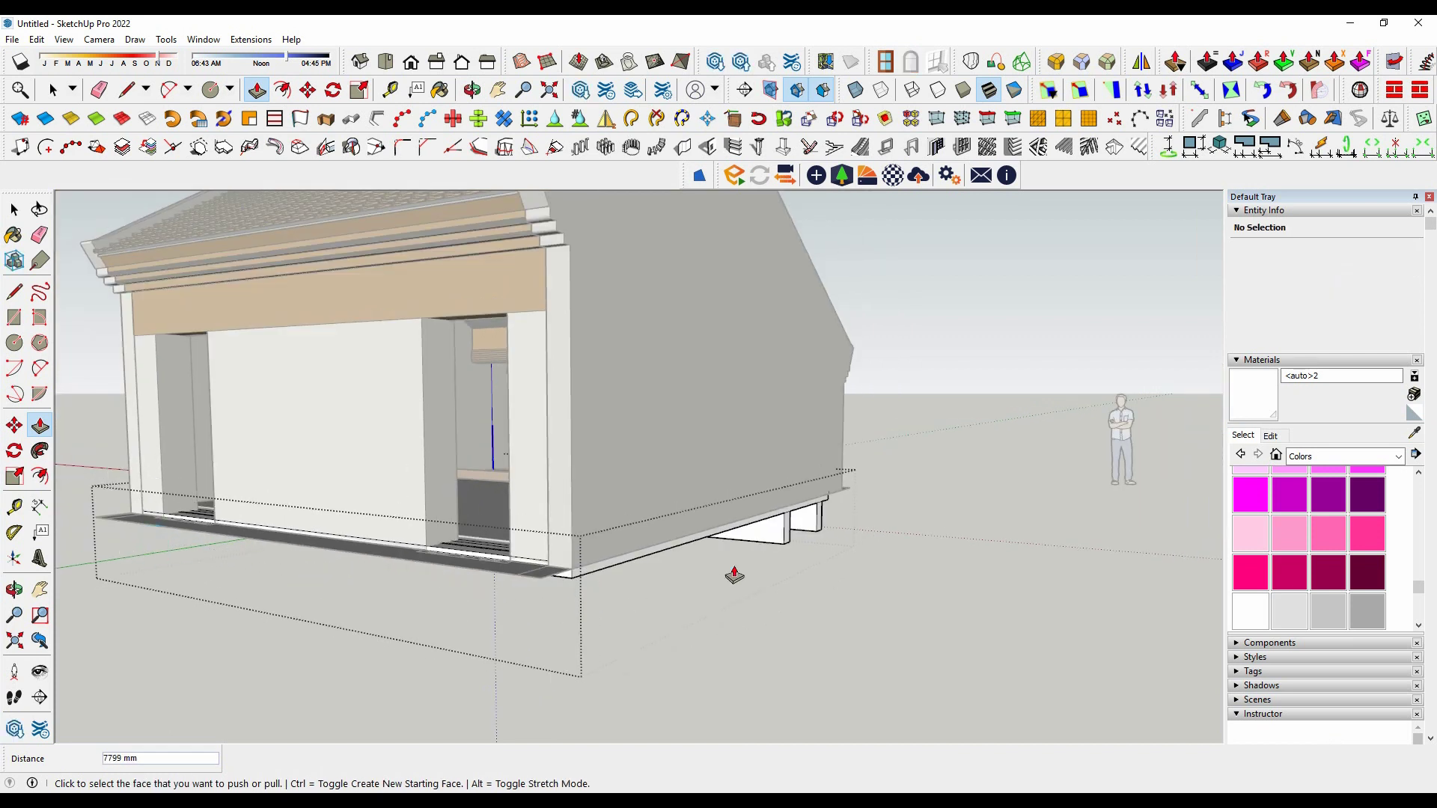
pyautogui.moveTo(287, 584); pyautogui.dragTo(409, 489, button='middle')
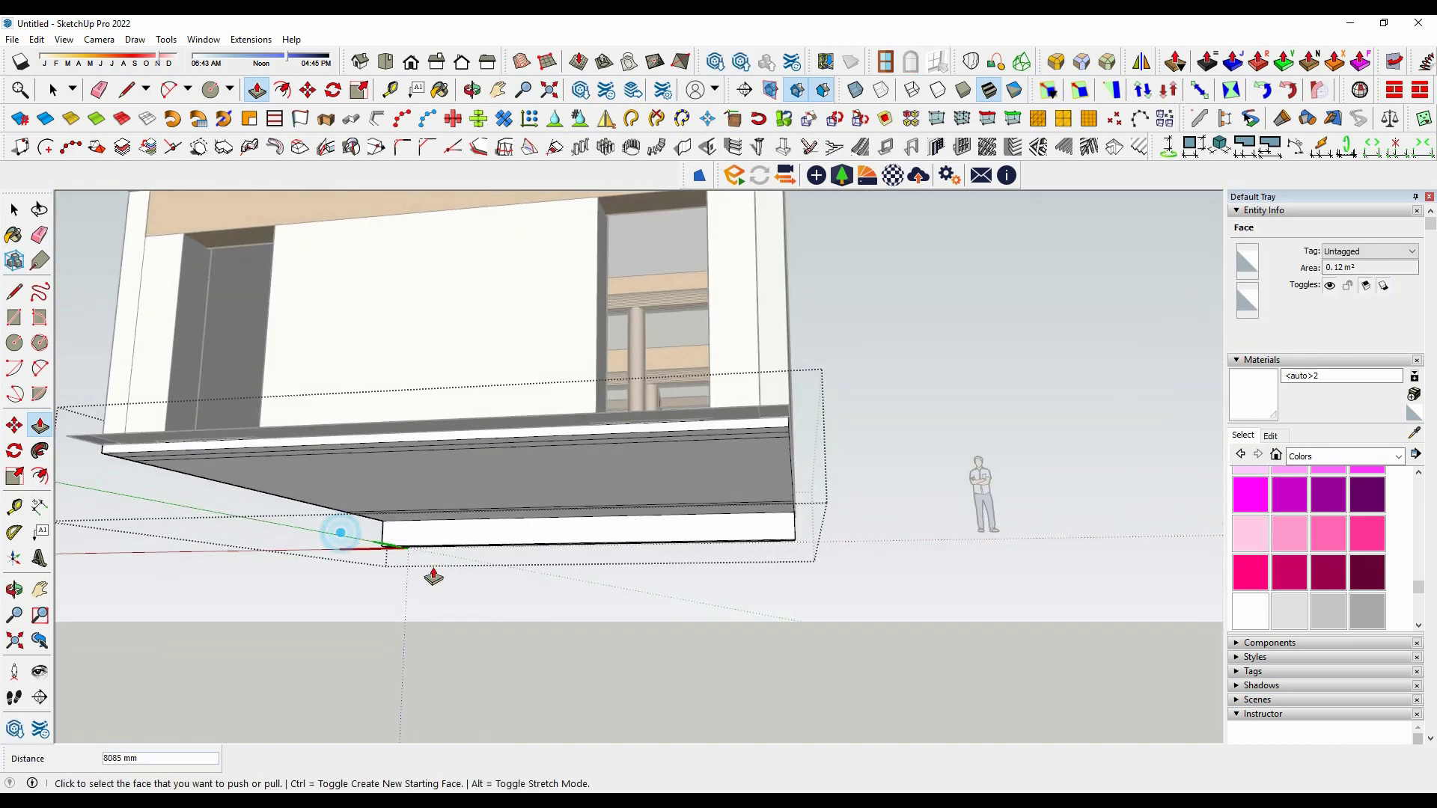
pyautogui.moveTo(434, 576); pyautogui.dragTo(551, 595, button='middle')
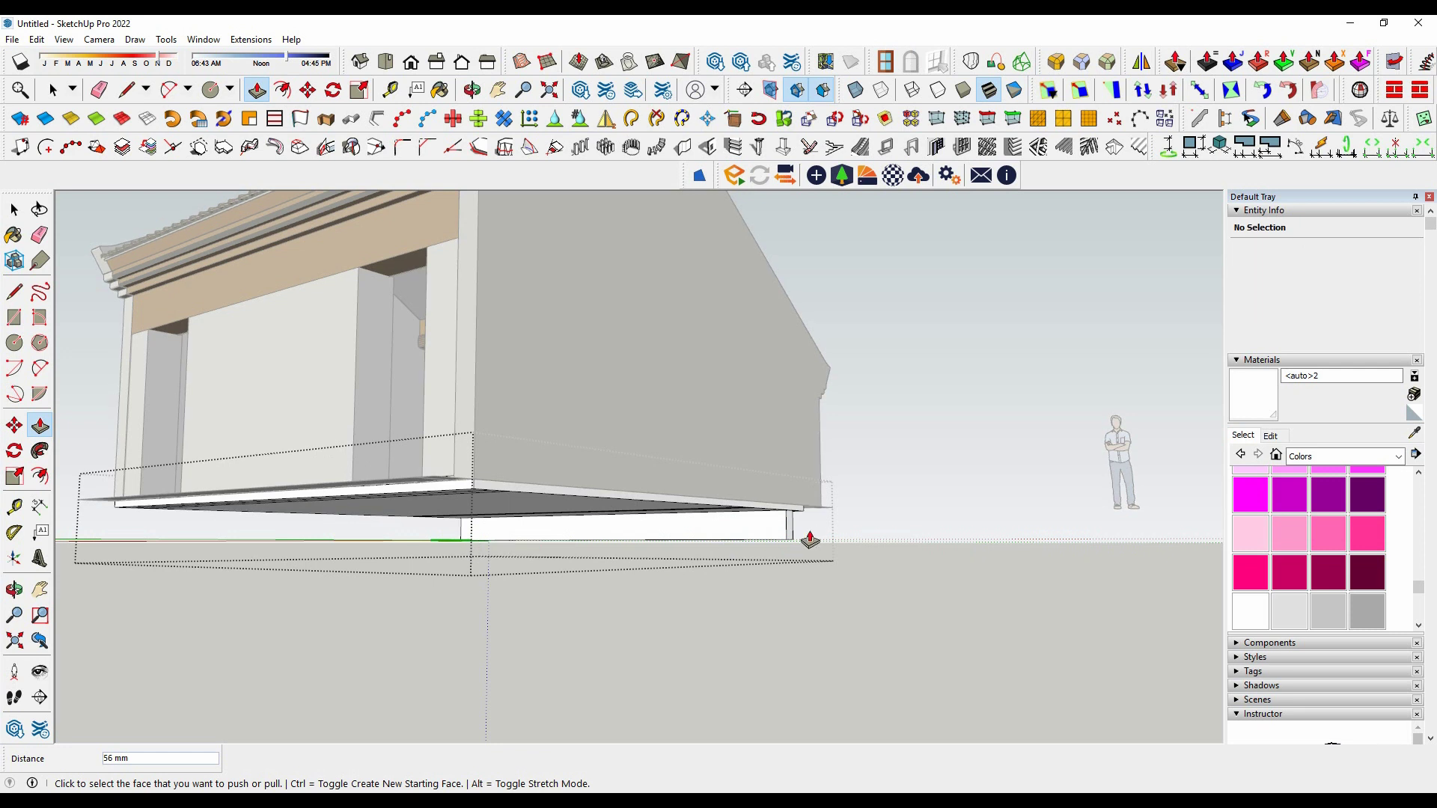
pyautogui.scroll(3, 462, 537)
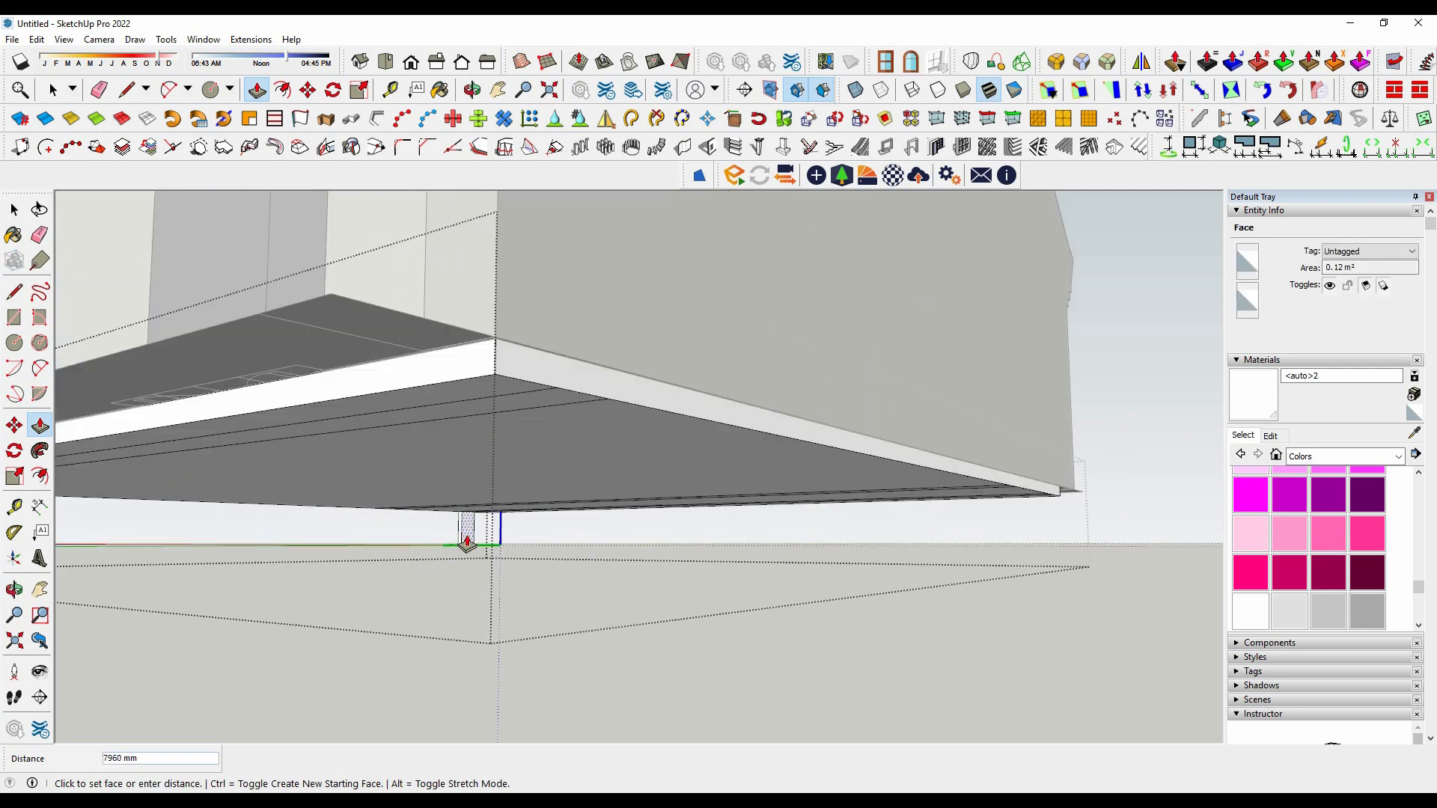
pyautogui.moveTo(465, 536)
pyautogui.mouseDown(button='middle')
pyautogui.moveTo(468, 523)
pyautogui.moveTo(420, 514)
pyautogui.mouseUp(button='middle')
pyautogui.click(452, 570)
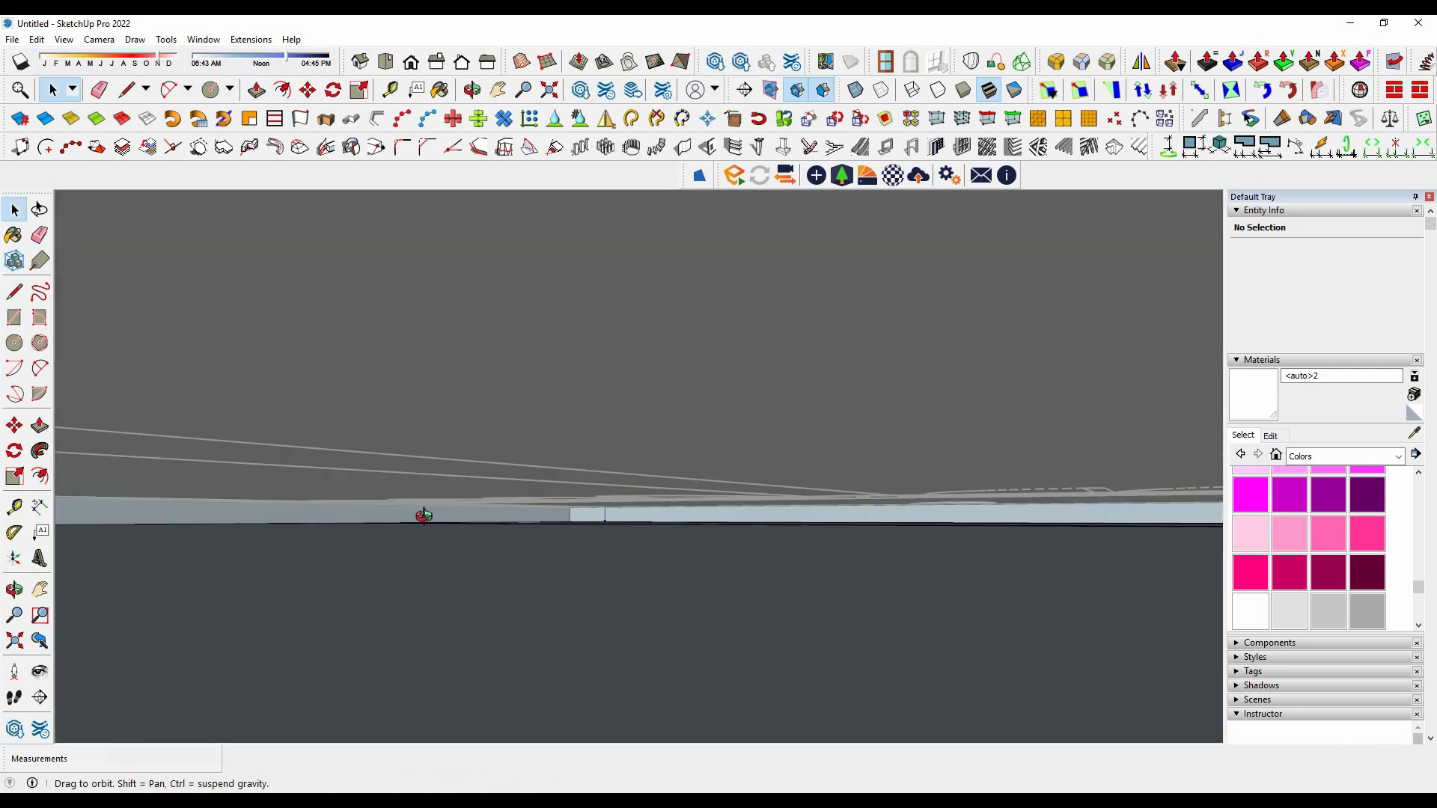
pyautogui.press('space')
pyautogui.moveTo(621, 658); pyautogui.dragTo(513, 619)
pyautogui.moveTo(567, 645); pyautogui.dragTo(482, 544, button='middle')
pyautogui.click(482, 544)
# Apply Polished Concrete Old to the front wall, Component#9.
pyautogui.moveTo(396, 499)
pyautogui.mouseDown(button='middle')
pyautogui.moveTo(731, 552)
pyautogui.moveTo(372, 654)
pyautogui.moveTo(1049, 424)
pyautogui.mouseUp(button='middle')
pyautogui.scroll(2, 871, 520)
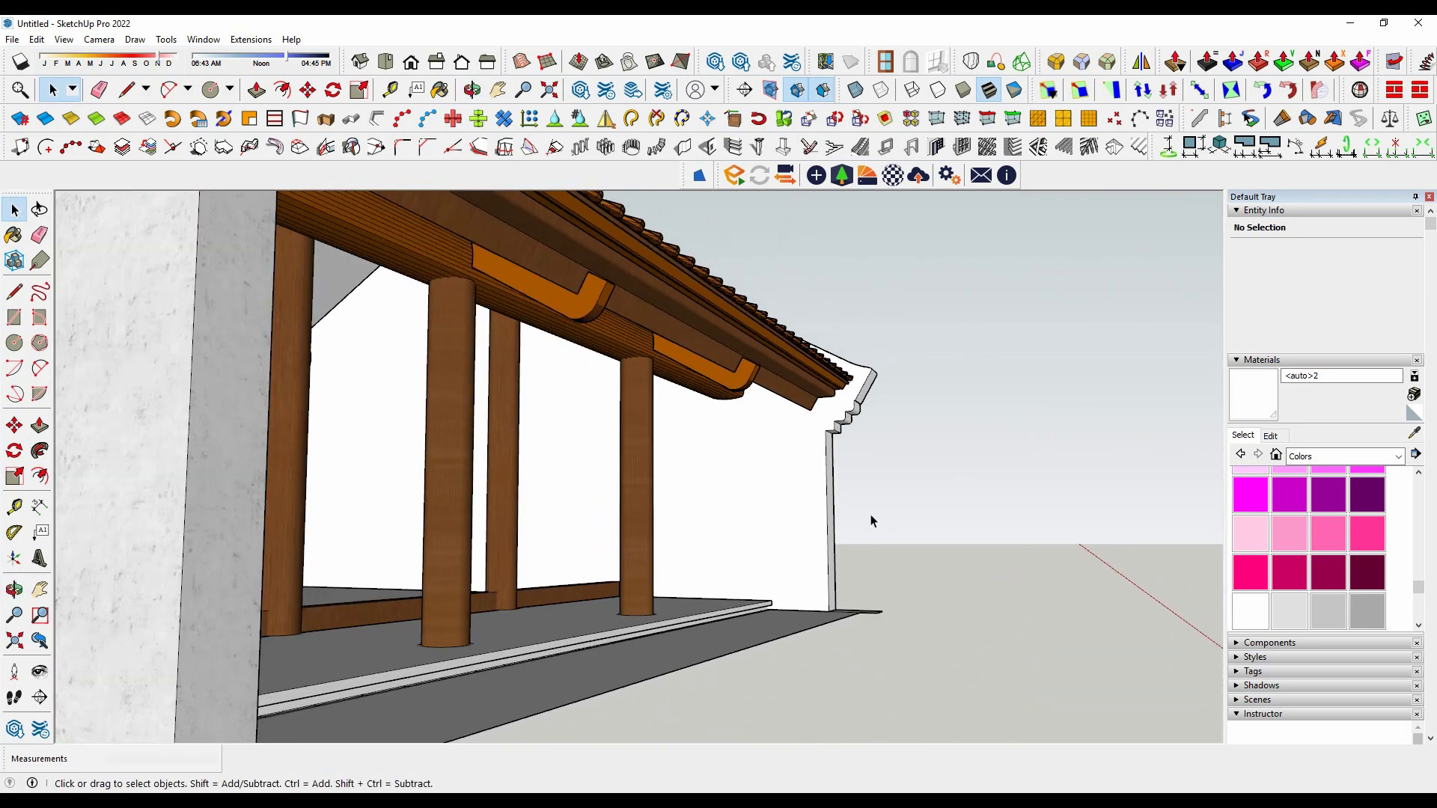
pyautogui.moveTo(871, 520); pyautogui.dragTo(816, 479, button='middle')
pyautogui.scroll(-4, 816, 479)
pyautogui.scroll(-3, 749, 524)
pyautogui.moveTo(673, 524)
pyautogui.mouseDown(button='middle')
pyautogui.moveTo(610, 533)
pyautogui.moveTo(443, 500)
pyautogui.moveTo(877, 523)
pyautogui.moveTo(783, 564)
pyautogui.moveTo(550, 551)
pyautogui.mouseUp(button='middle')
pyautogui.scroll(-2, 487, 516)
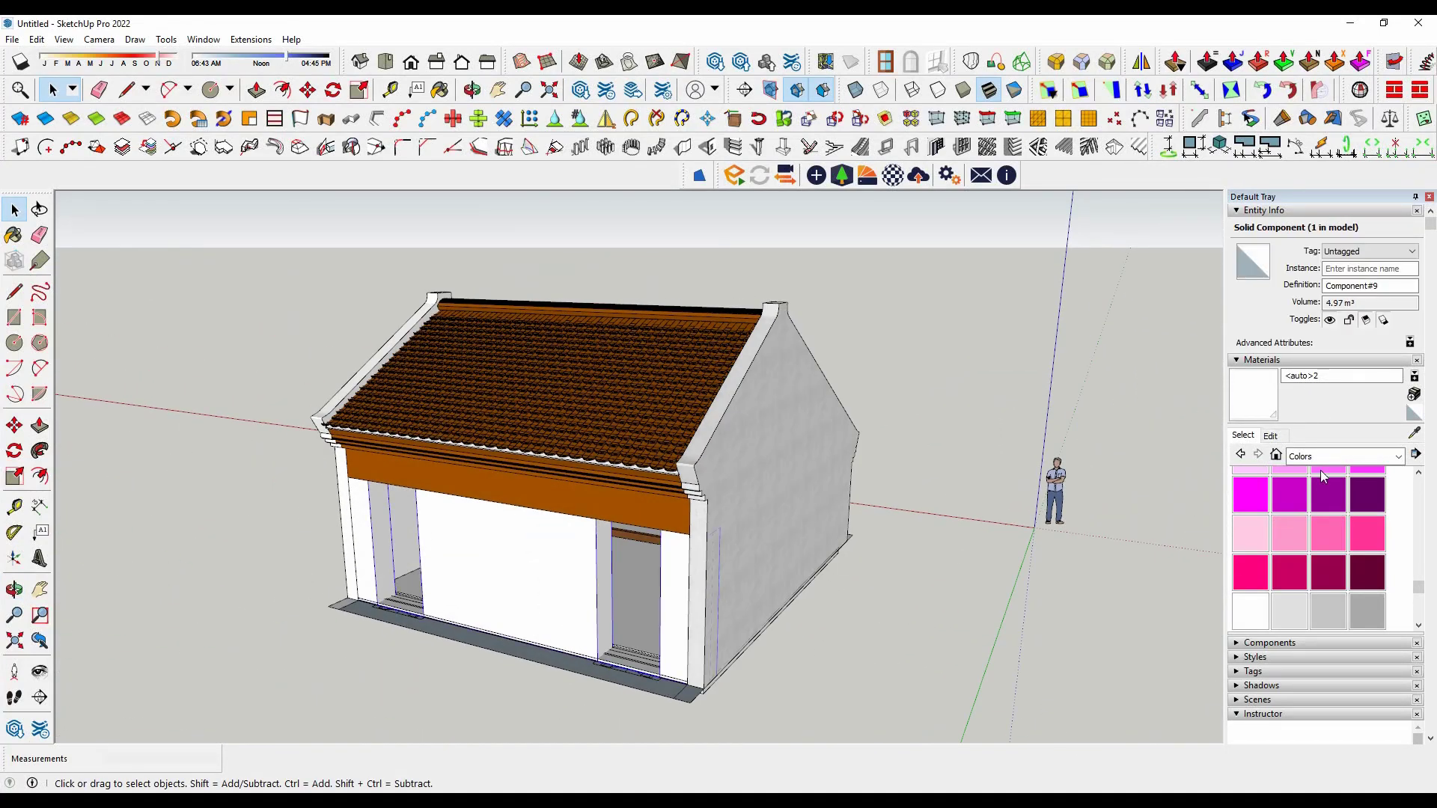
pyautogui.click(536, 565)
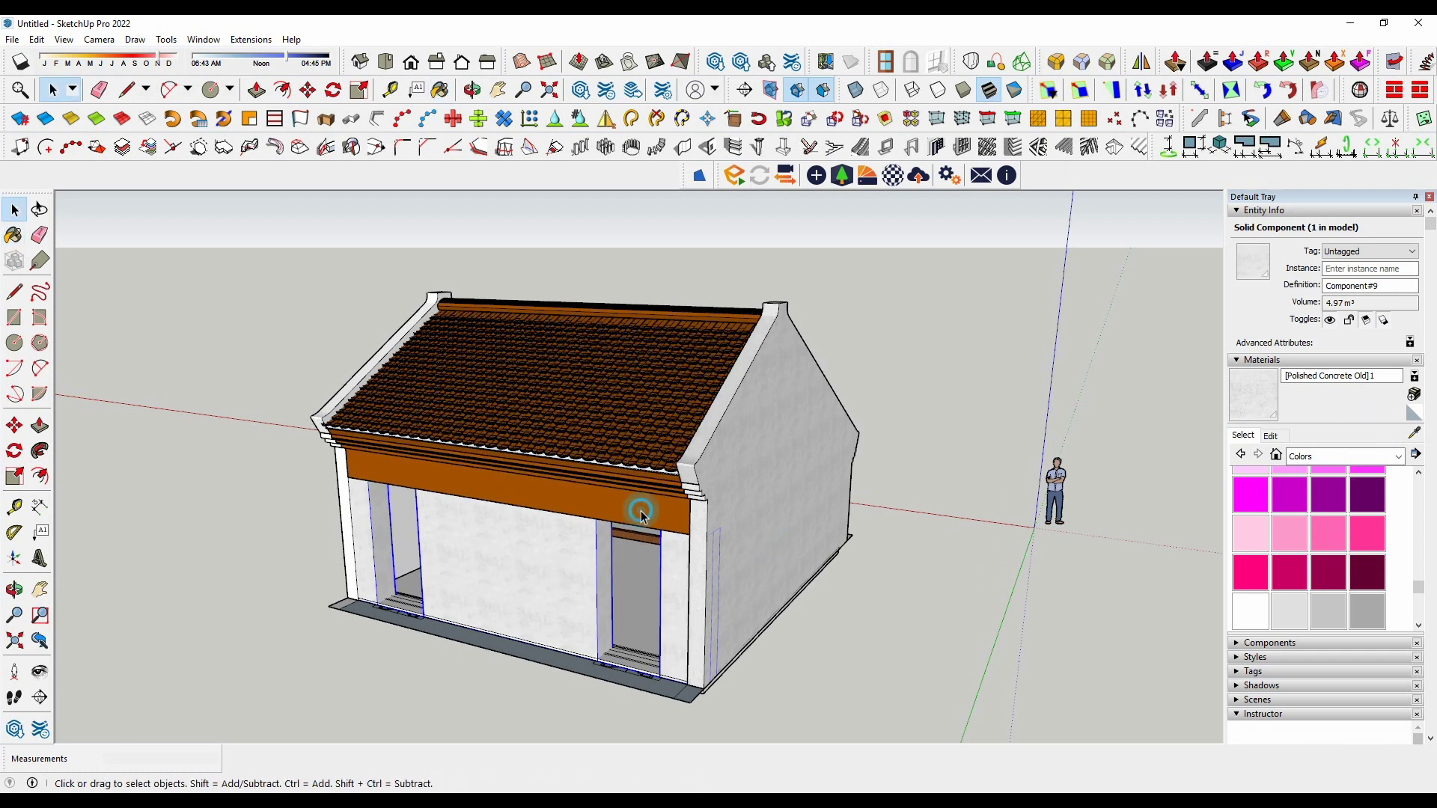
# Open the eave beam component, sample an existing material, and close the component.
pyautogui.click(642, 516)
pyautogui.scroll(2, 572, 519)
pyautogui.press('b')
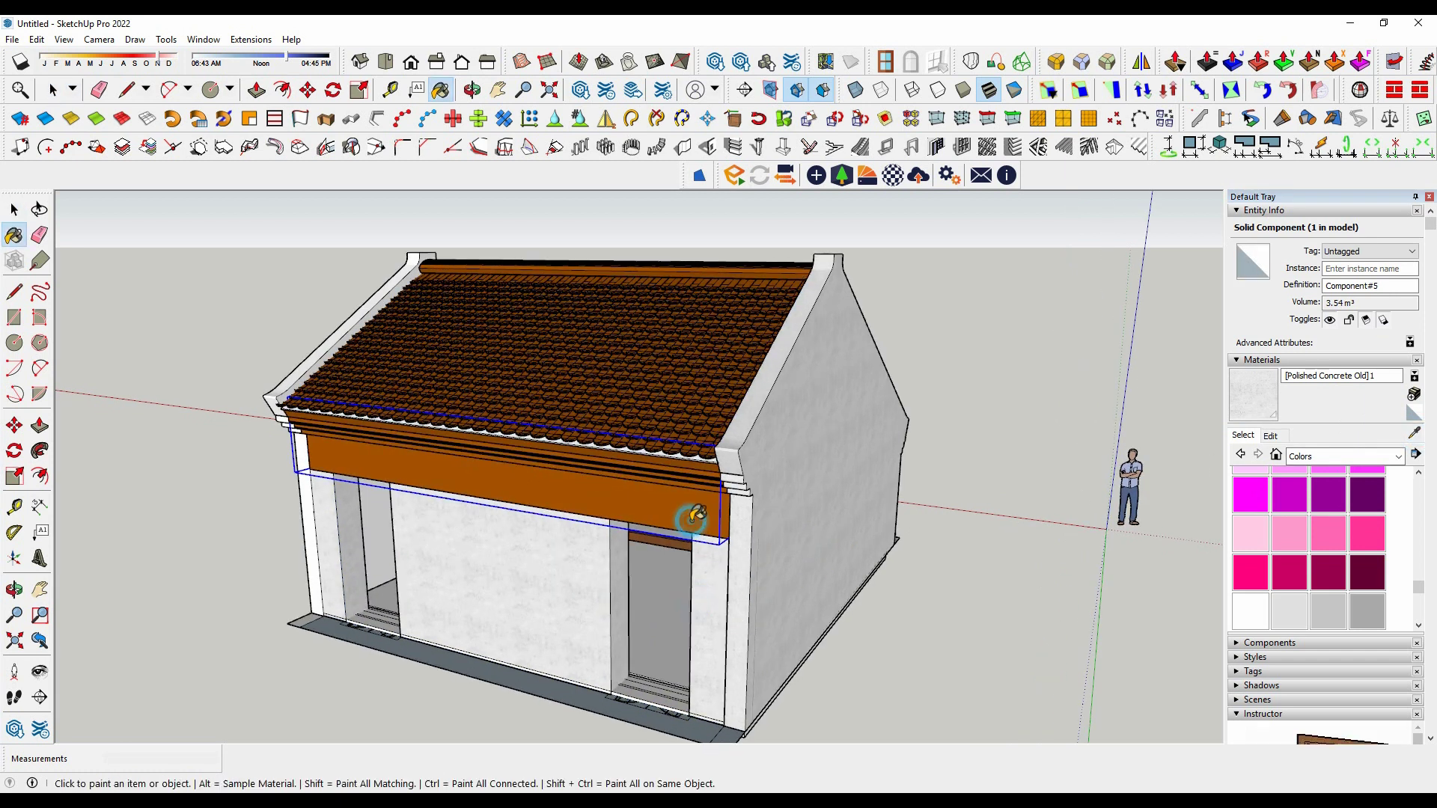
pyautogui.click(645, 512)
pyautogui.doubleClick(647, 514)
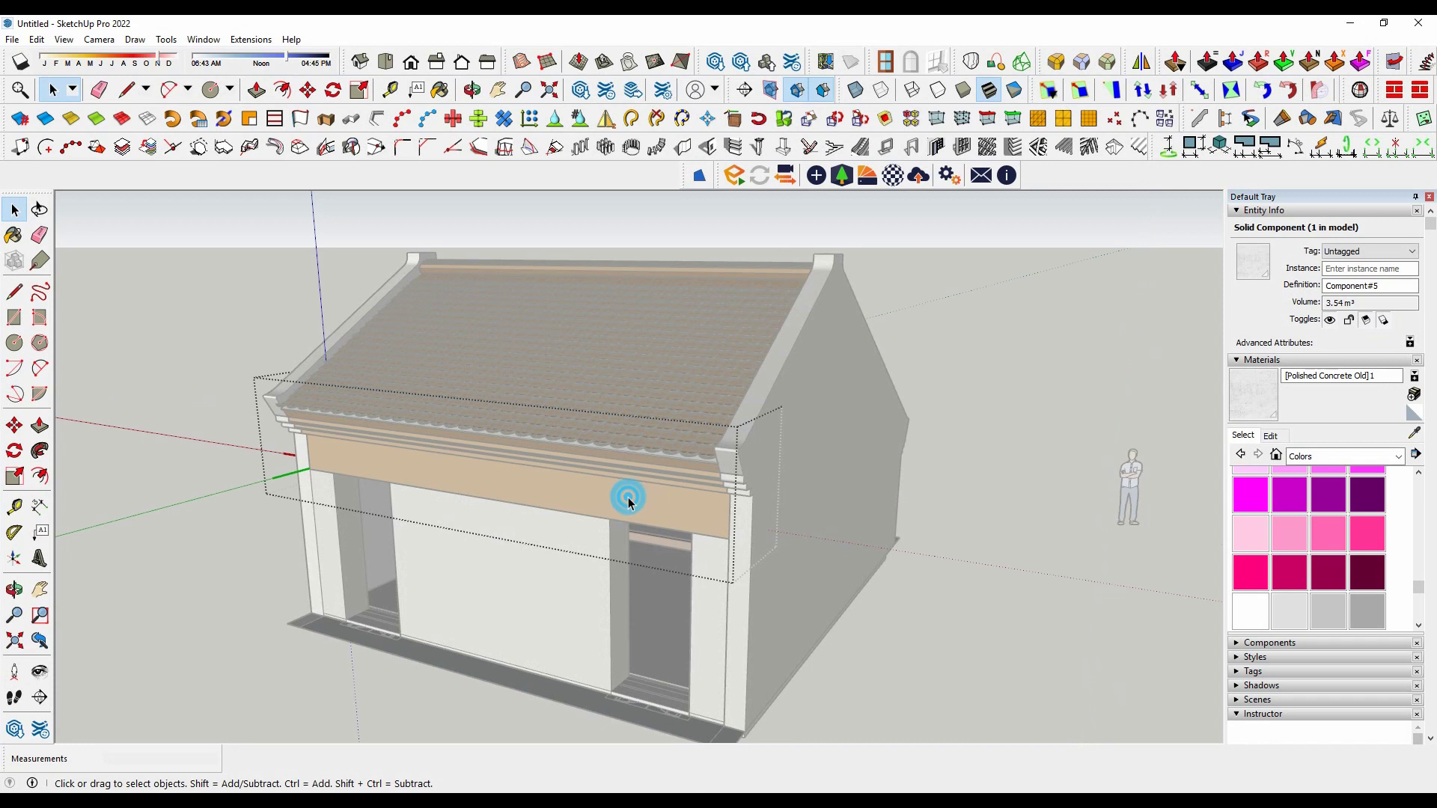
pyautogui.tripleClick(647, 514)
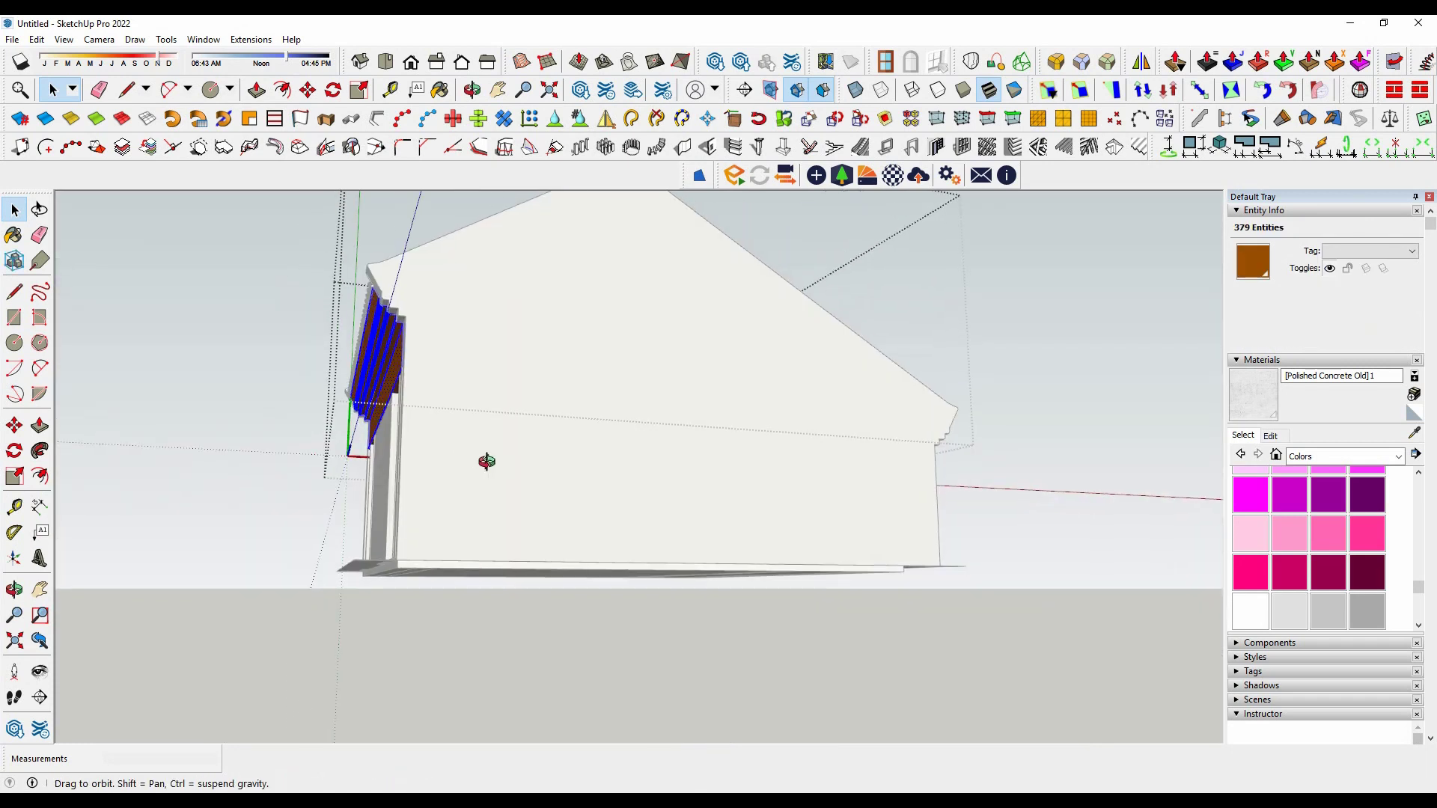
pyautogui.moveTo(592, 445); pyautogui.dragTo(551, 552, button='middle')
pyautogui.click(1415, 433)
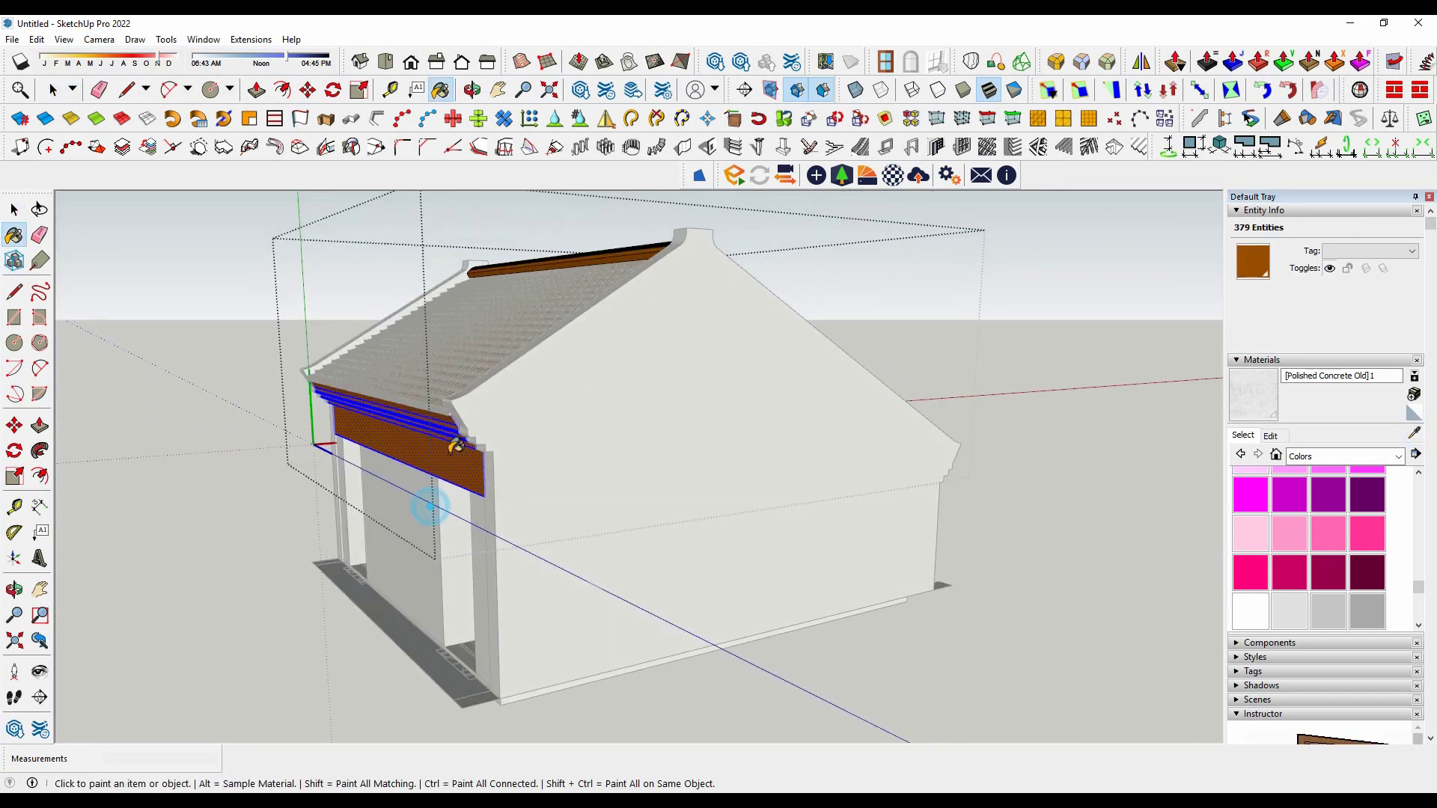
pyautogui.click(225, 432)
pyautogui.moveTo(559, 510)
pyautogui.mouseDown(button='middle')
pyautogui.moveTo(240, 407)
pyautogui.moveTo(233, 553)
pyautogui.mouseUp(button='middle')
# Orbit around the tiled roof and select the entire model.
pyautogui.press('space')
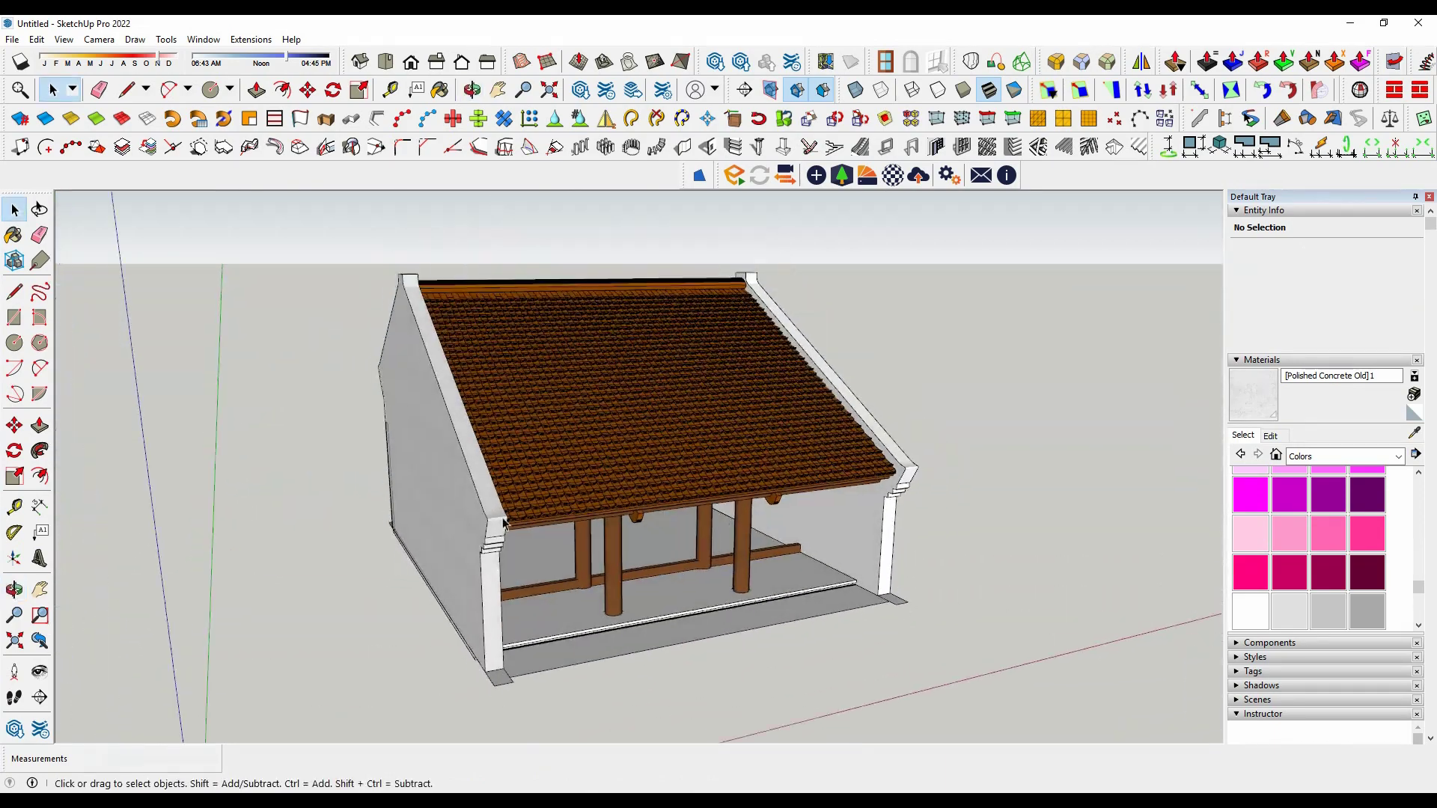
pyautogui.scroll(5, 609, 395)
pyautogui.moveTo(733, 374)
pyautogui.mouseDown(button='middle')
pyautogui.moveTo(803, 410)
pyautogui.moveTo(794, 419)
pyautogui.mouseUp(button='middle')
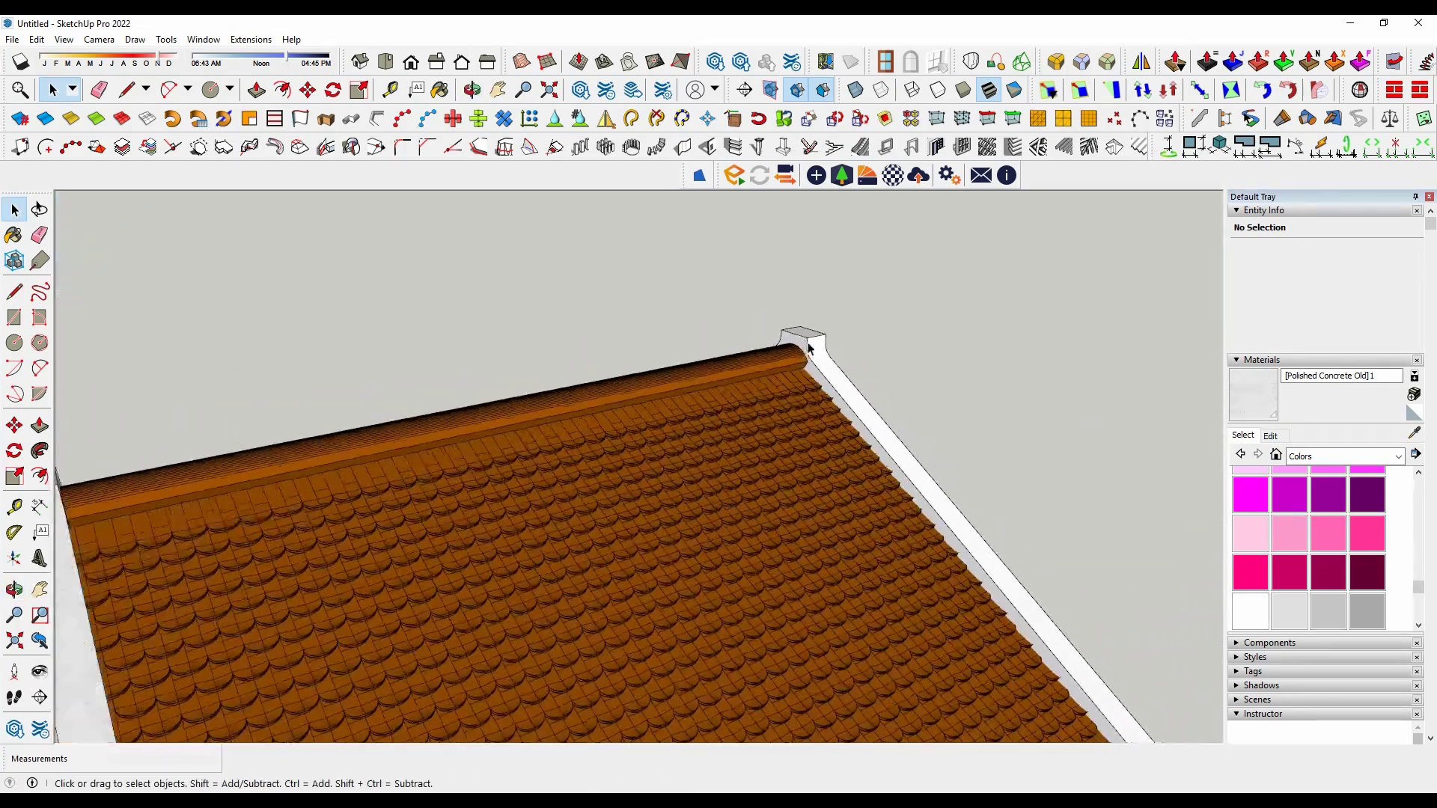
pyautogui.scroll(-10, 719, 496)
pyautogui.moveTo(719, 496)
pyautogui.mouseDown(button='middle')
pyautogui.moveTo(738, 392)
pyautogui.moveTo(824, 545)
pyautogui.moveTo(725, 465)
pyautogui.moveTo(610, 491)
pyautogui.moveTo(489, 323)
pyautogui.mouseUp(button='middle')
pyautogui.scroll(-3, 725, 465)
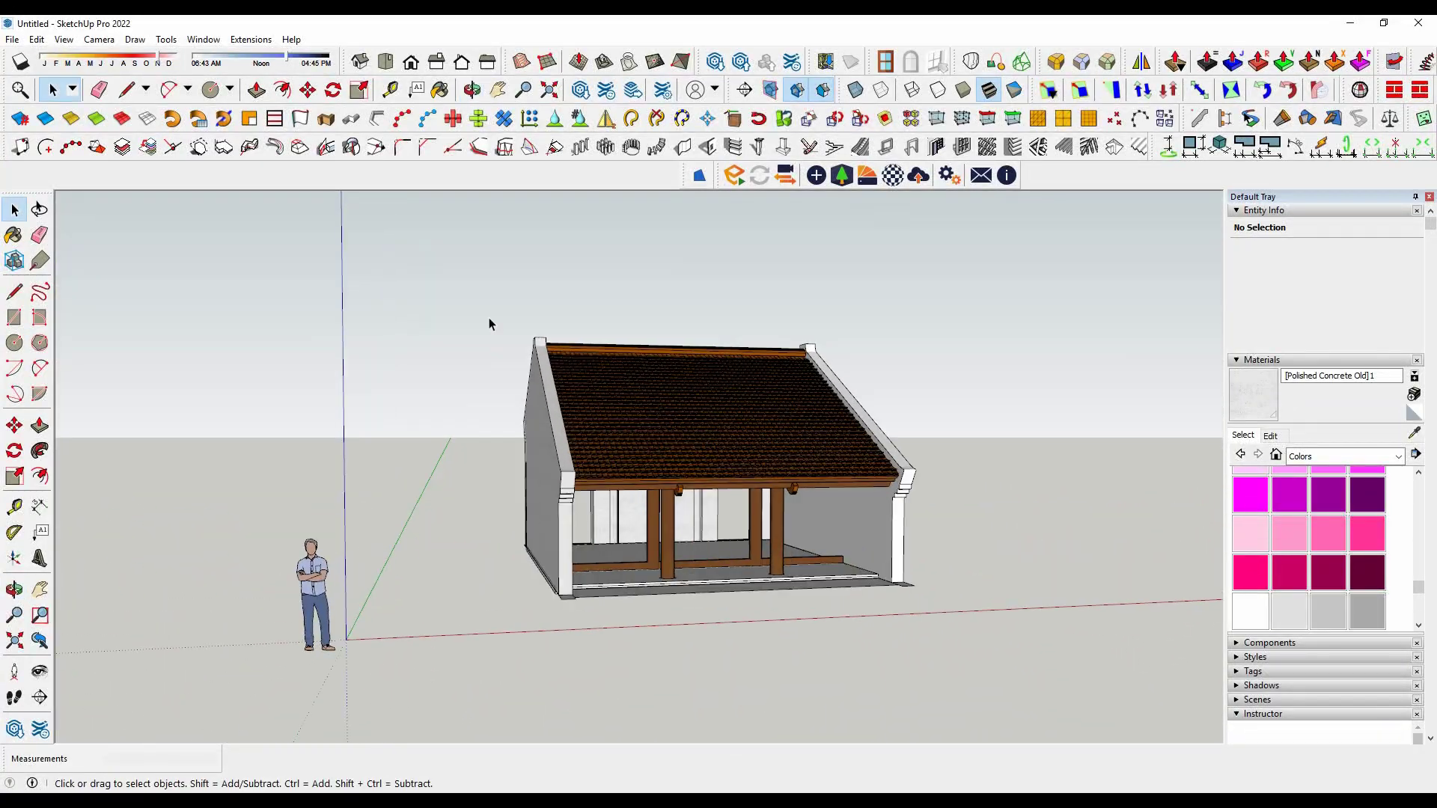
pyautogui.hotkey('ctrl', 'a')
# Cancel the trial push/pull on the wall-base component and clear the selection.
pyautogui.moveTo(797, 620)
pyautogui.mouseDown(button='middle')
pyautogui.moveTo(642, 658)
pyautogui.moveTo(696, 608)
pyautogui.moveTo(664, 551)
pyautogui.mouseUp(button='middle')
pyautogui.scroll(3, 664, 552)
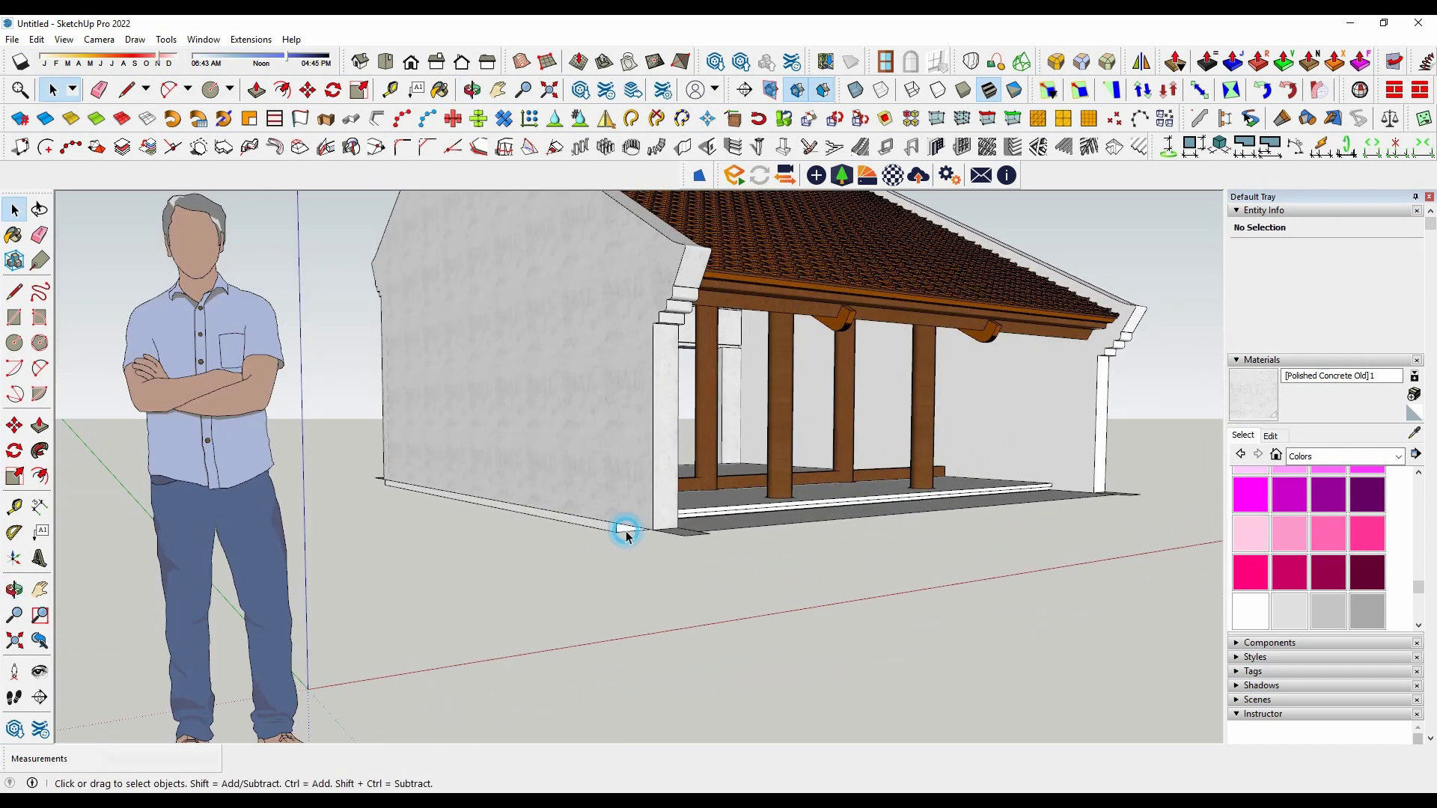
pyautogui.scroll(2, 627, 531)
pyautogui.click(627, 531)
pyautogui.moveTo(640, 536)
pyautogui.mouseDown(button='middle')
pyautogui.moveTo(658, 610)
pyautogui.moveTo(607, 634)
pyautogui.mouseUp(button='middle')
pyautogui.press('Escape')
pyautogui.scroll(-4, 524, 599)
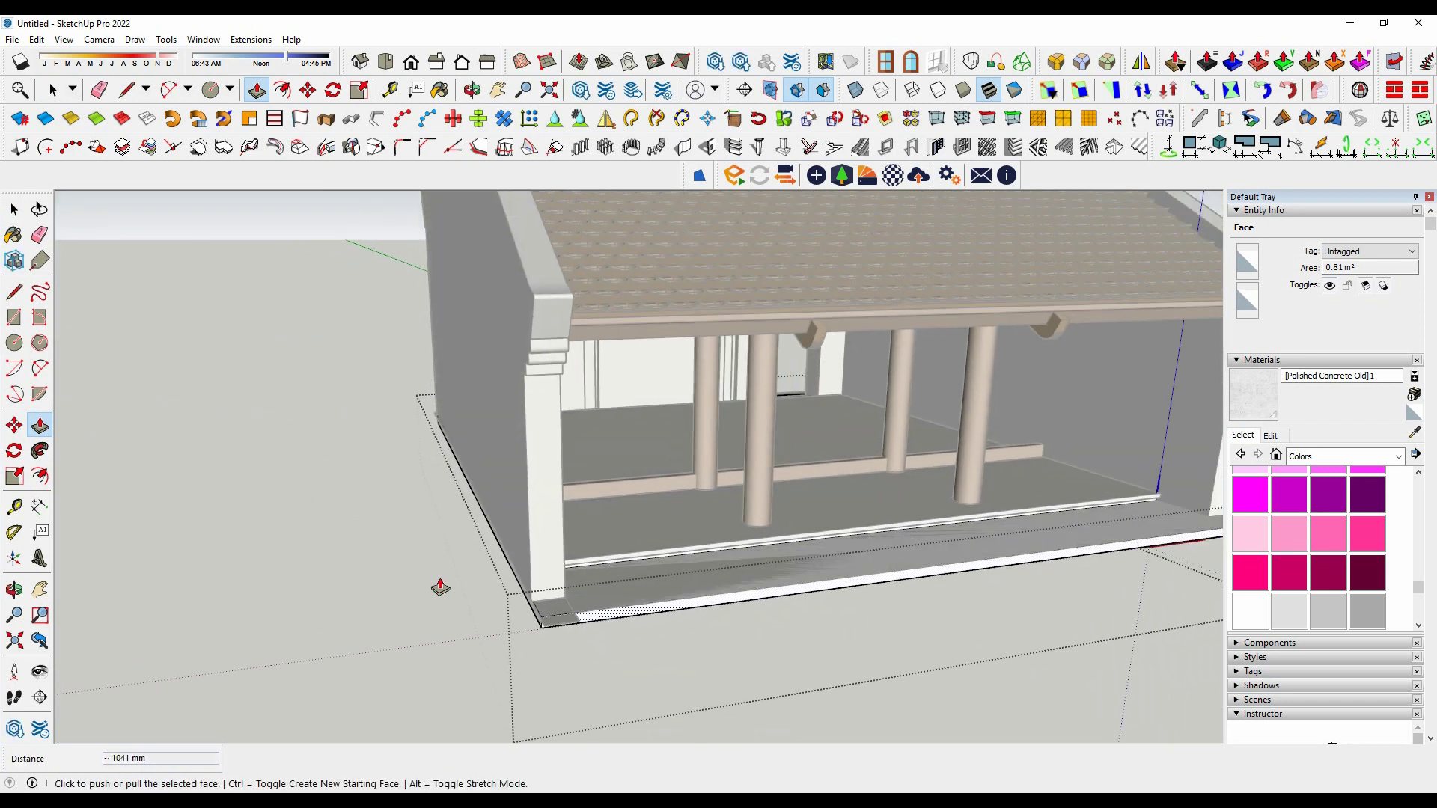
pyautogui.press('space')
pyautogui.click(1216, 533)
# Select the whole house, start a move, then cancel it.
pyautogui.scroll(-5, 817, 595)
pyautogui.moveTo(995, 584)
pyautogui.mouseDown()
pyautogui.moveTo(426, 199)
pyautogui.moveTo(945, 533)
pyautogui.mouseUp()
pyautogui.rightClick(723, 400)
pyautogui.click(773, 345)
pyautogui.moveTo(932, 614); pyautogui.dragTo(933, 616)
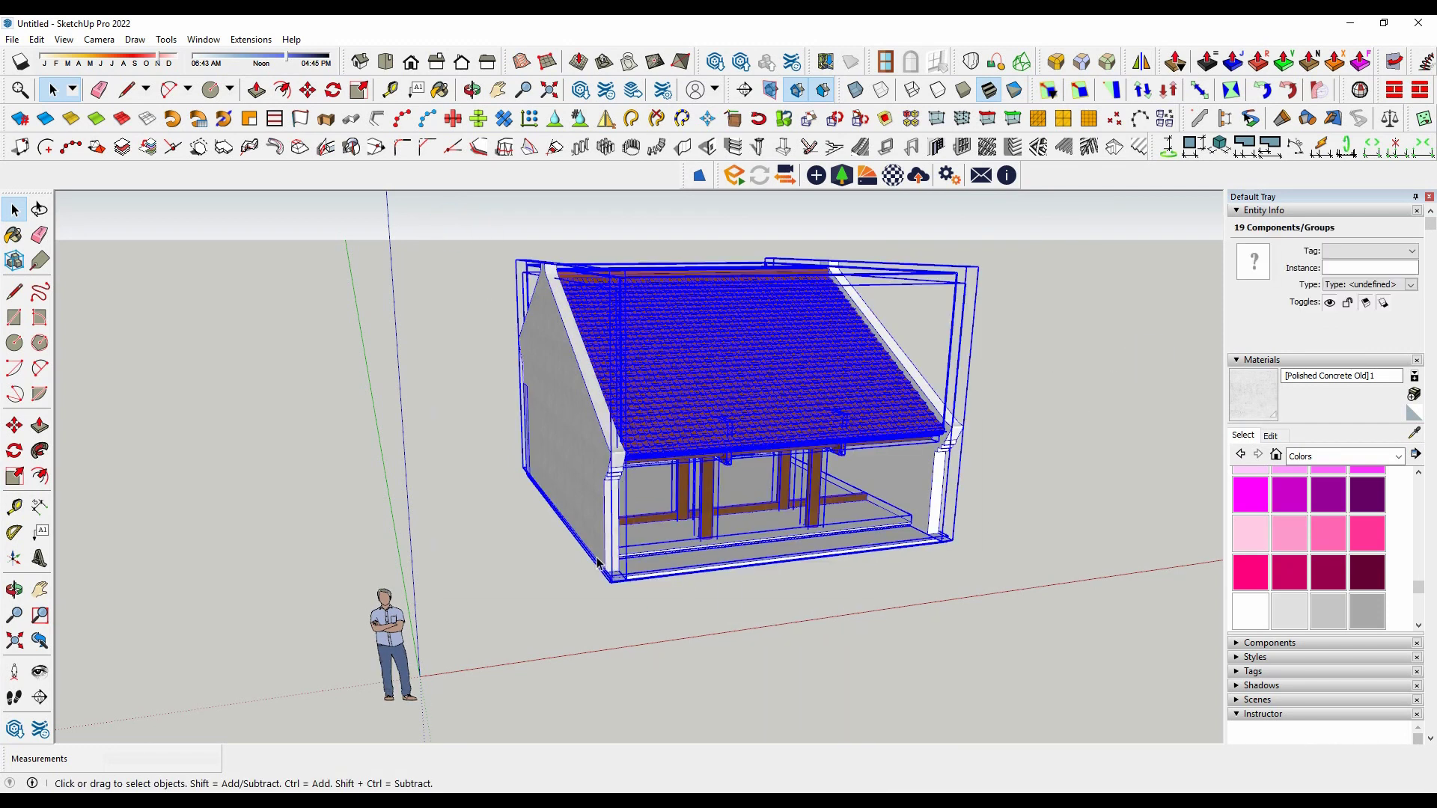
pyautogui.click(525, 468)
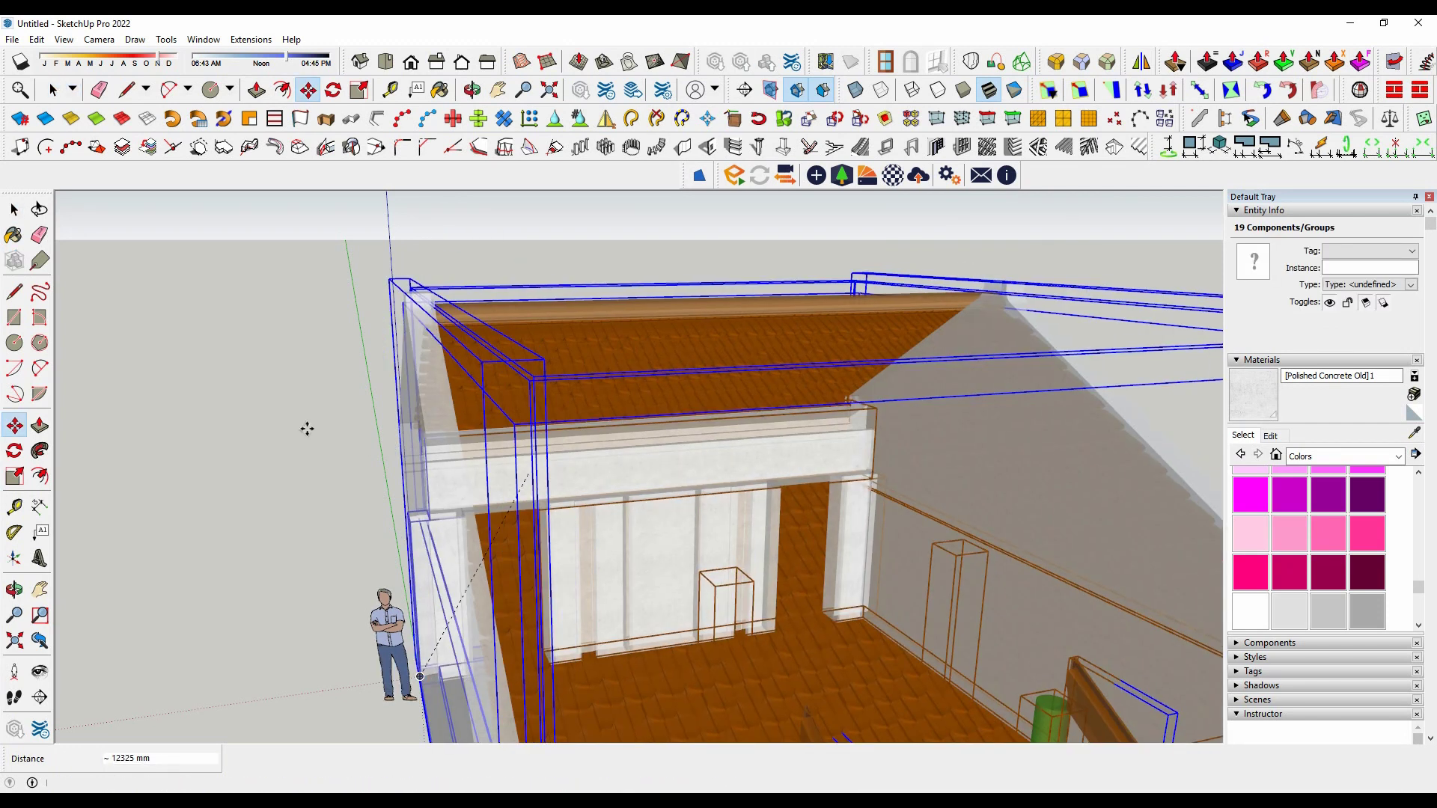
pyautogui.press('Escape')
pyautogui.press('space')
pyautogui.click(307, 432)
# Select the person scale figure beside the whole house.
pyautogui.scroll(-5, 516, 414)
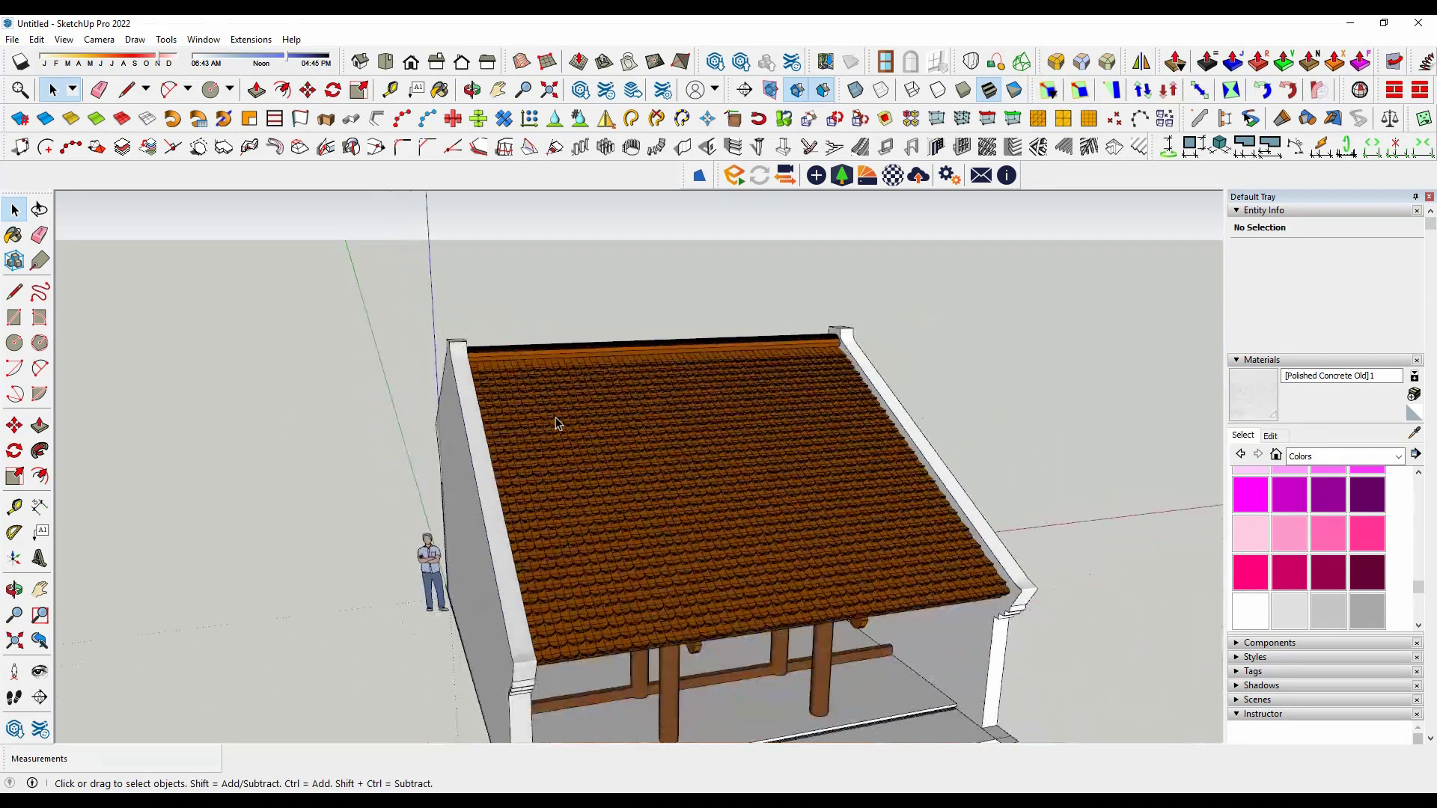
pyautogui.moveTo(517, 415)
pyautogui.mouseDown(button='middle')
pyautogui.moveTo(819, 516)
pyautogui.moveTo(841, 427)
pyautogui.moveTo(433, 562)
pyautogui.moveTo(846, 592)
pyautogui.moveTo(663, 622)
pyautogui.moveTo(513, 551)
pyautogui.moveTo(715, 603)
pyautogui.mouseUp(button='middle')
pyautogui.press('space')
pyautogui.click(513, 550)
pyautogui.scroll(2, 715, 603)
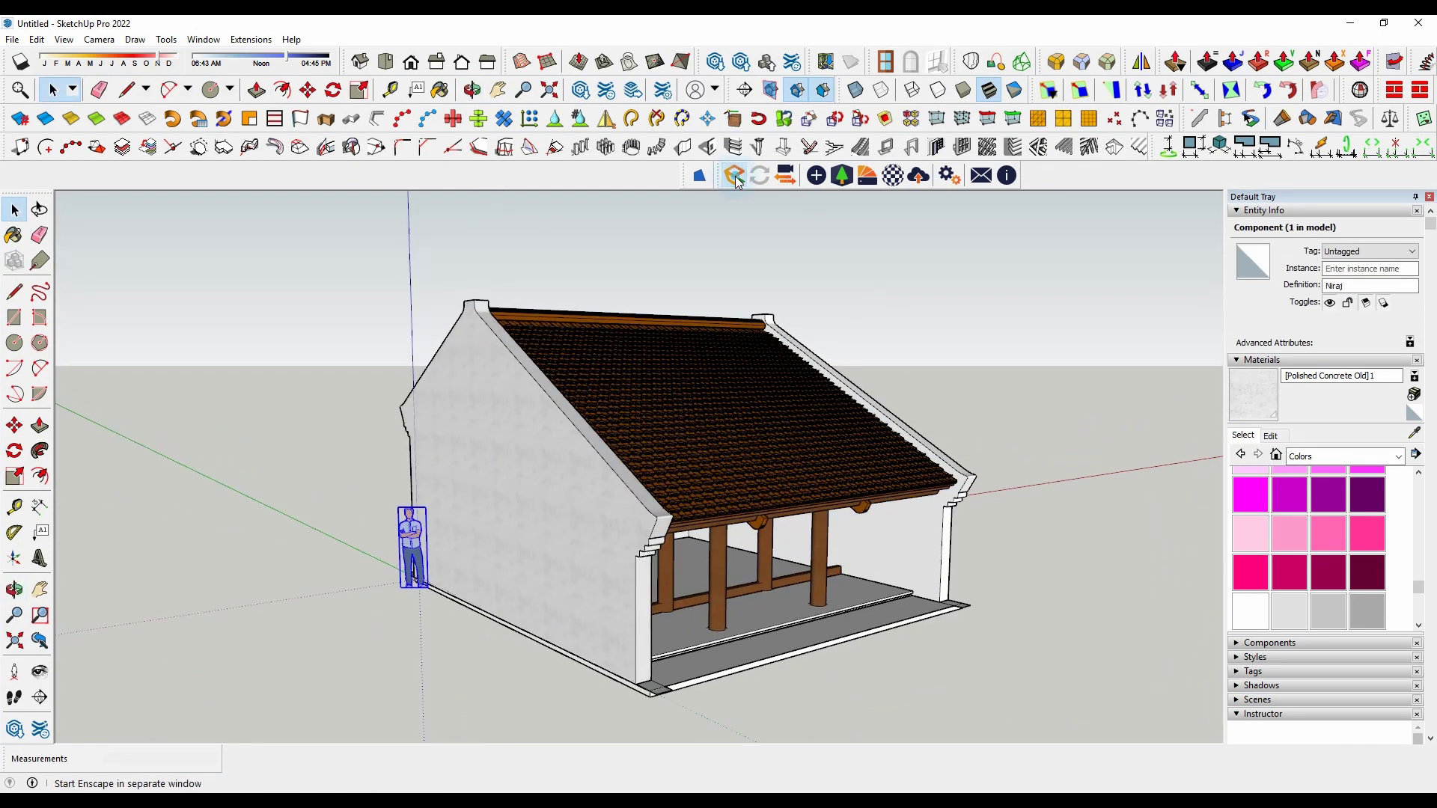
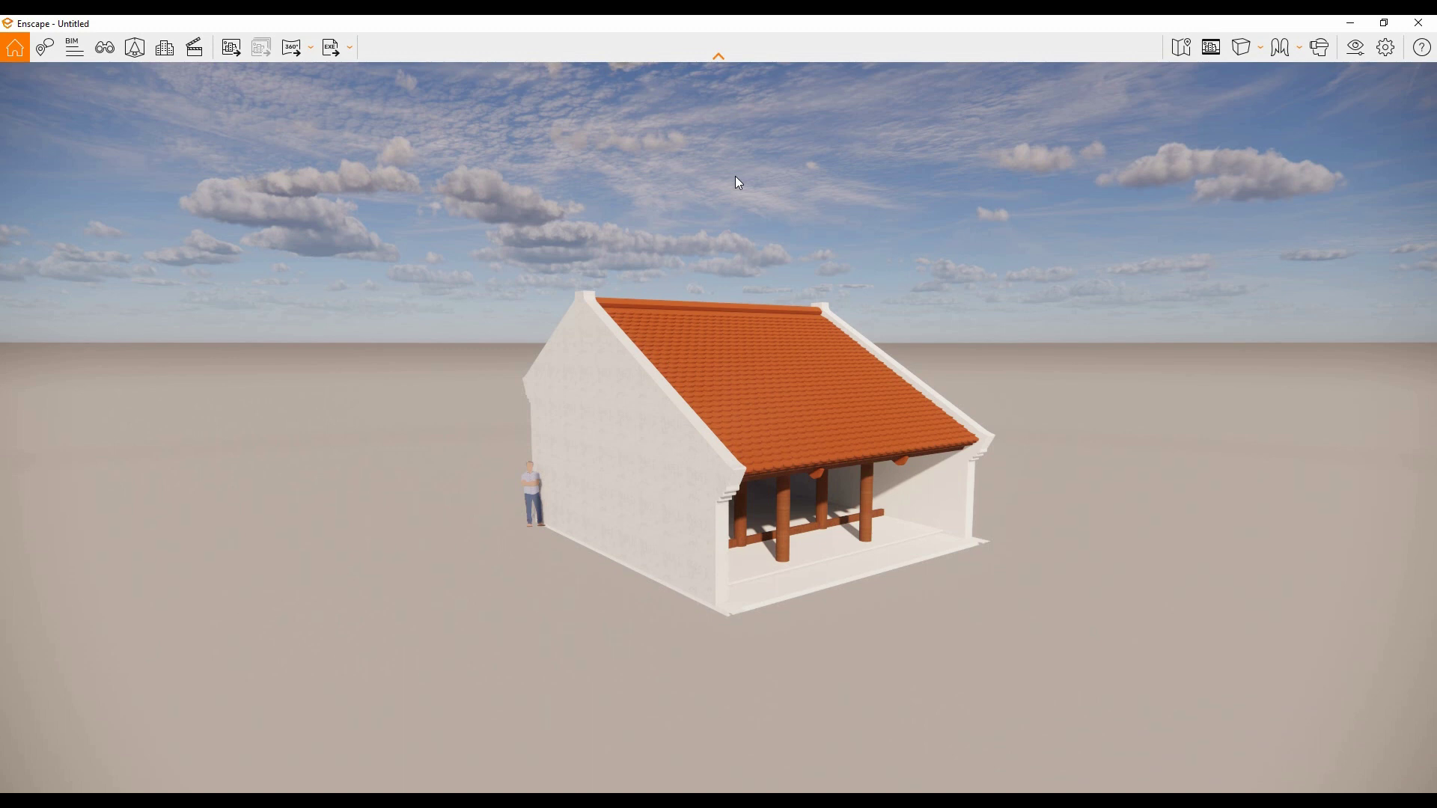
# Review the Enscape render from the front and right gable, then close Enscape.
pyautogui.scroll(2, 783, 431)
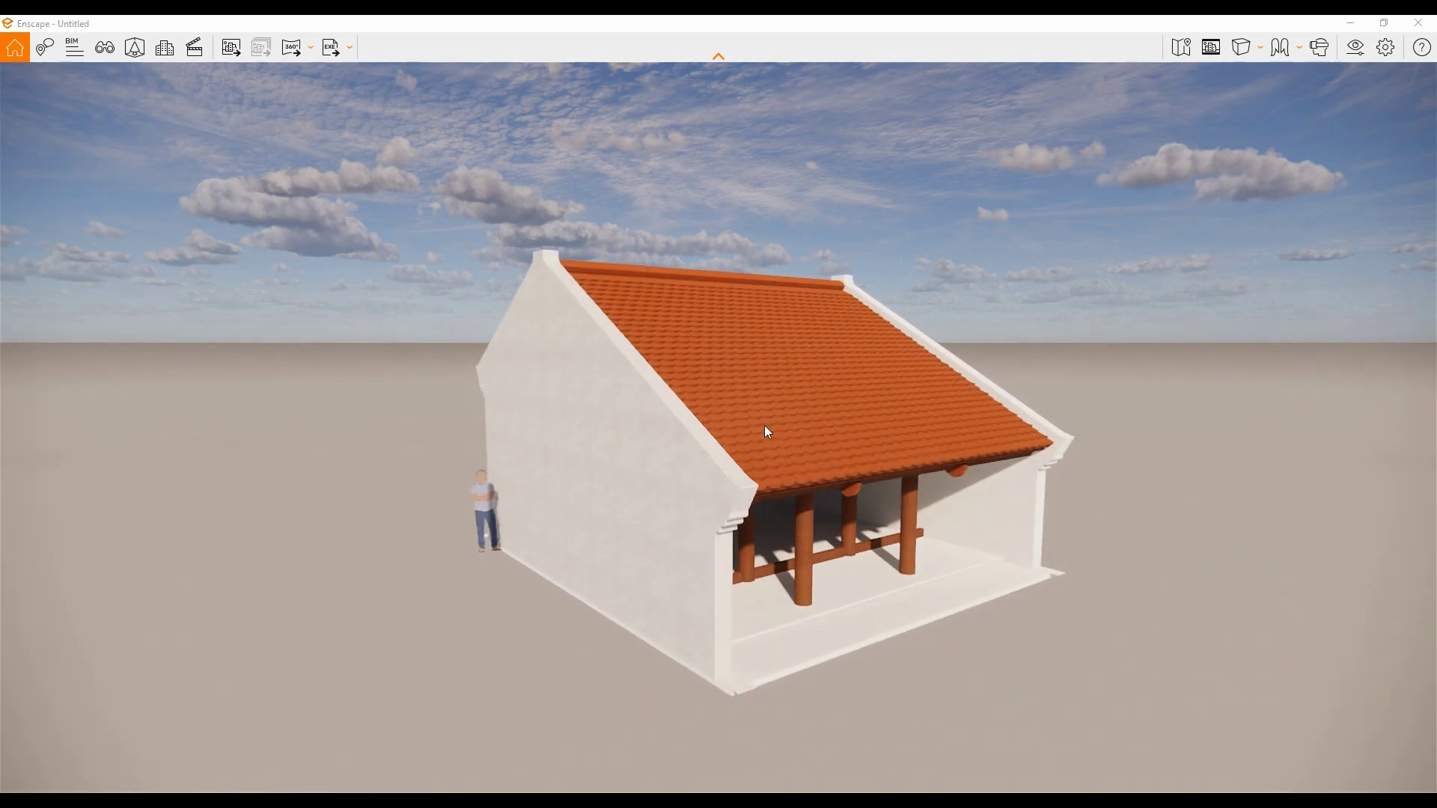
pyautogui.scroll(2, 825, 410)
pyautogui.moveTo(825, 410); pyautogui.dragTo(1048, 419, button='right')
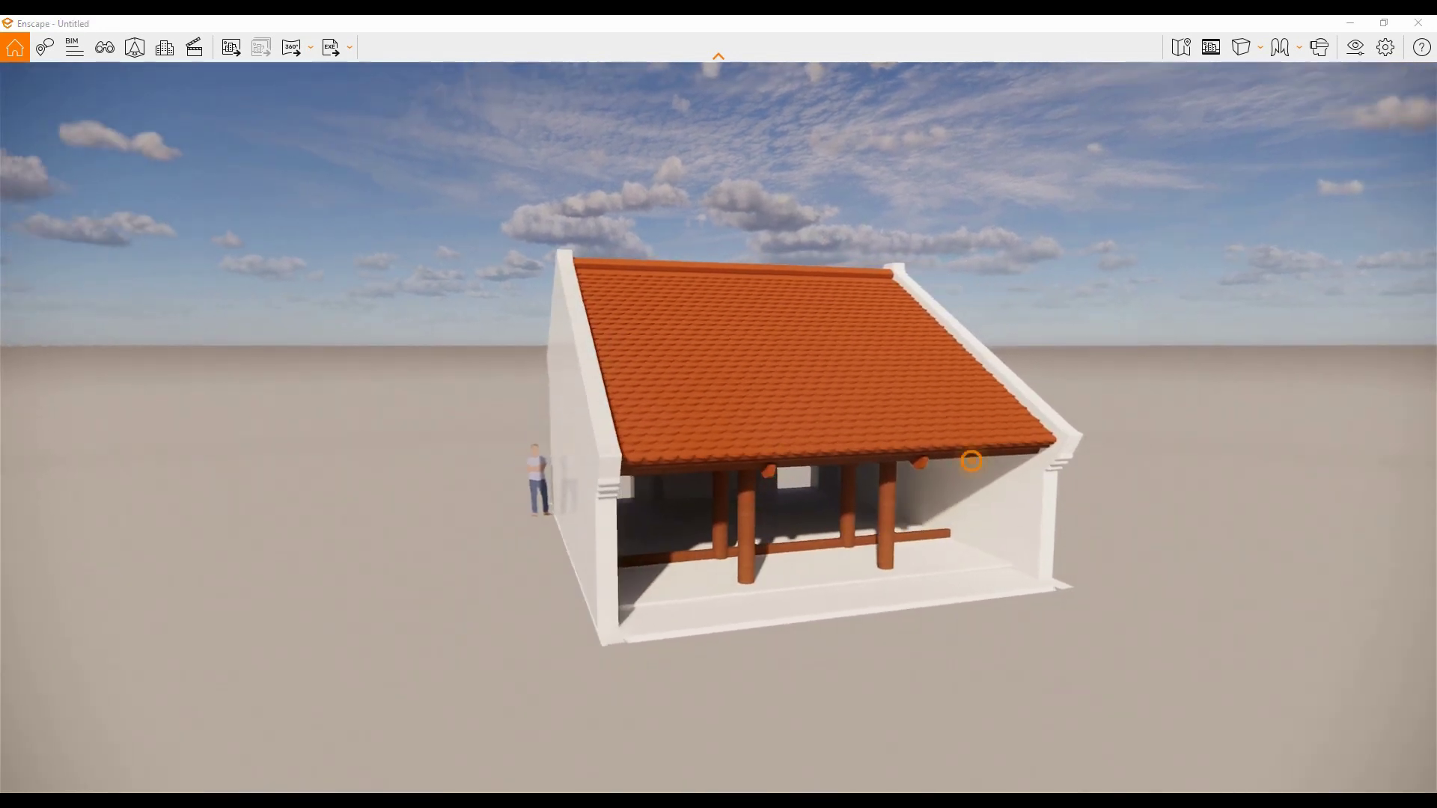
pyautogui.moveTo(887, 433)
pyautogui.mouseDown(button='right')
pyautogui.moveTo(997, 460)
pyautogui.moveTo(1067, 397)
pyautogui.moveTo(274, 350)
pyautogui.moveTo(598, 380)
pyautogui.mouseUp(button='right')
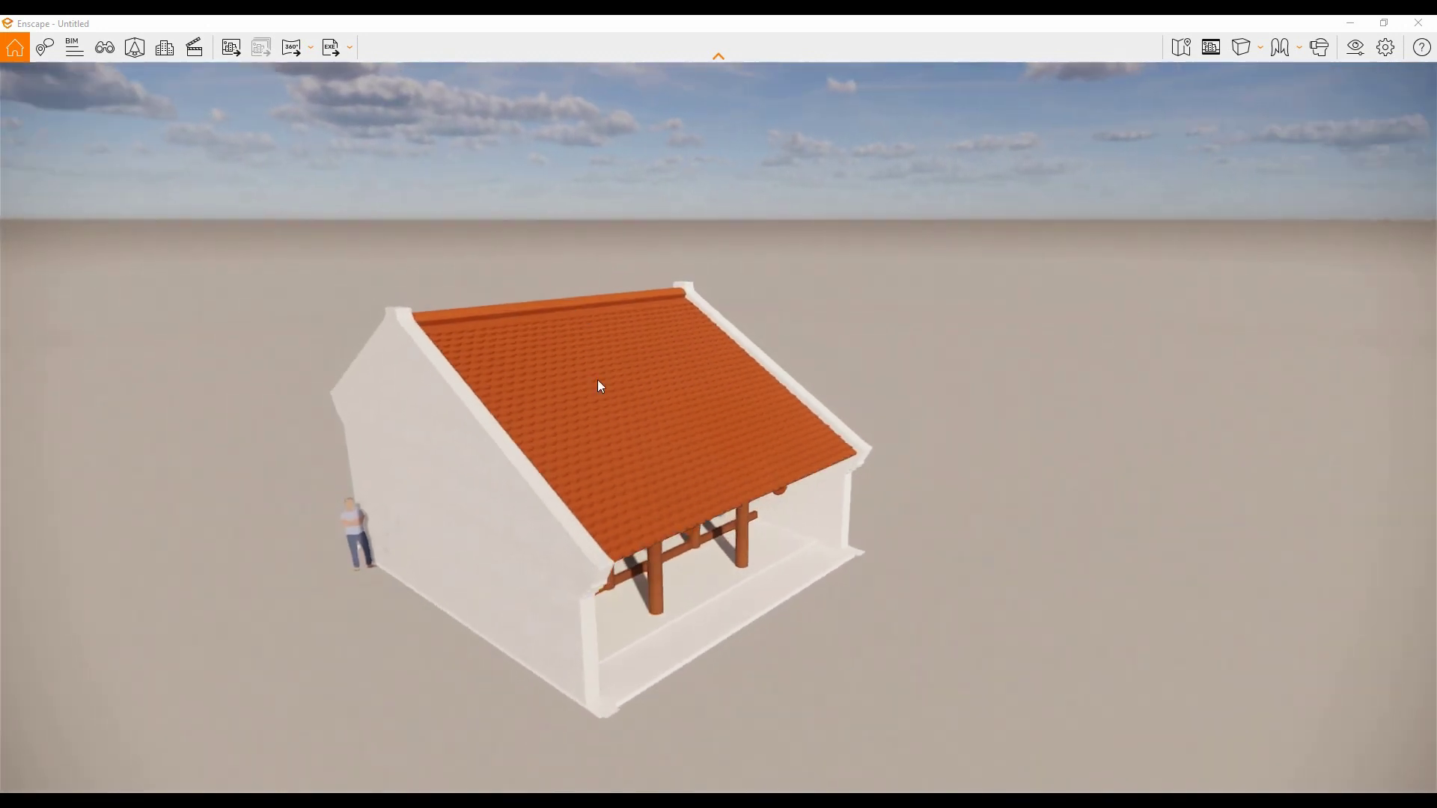
pyautogui.click(1433, 25)
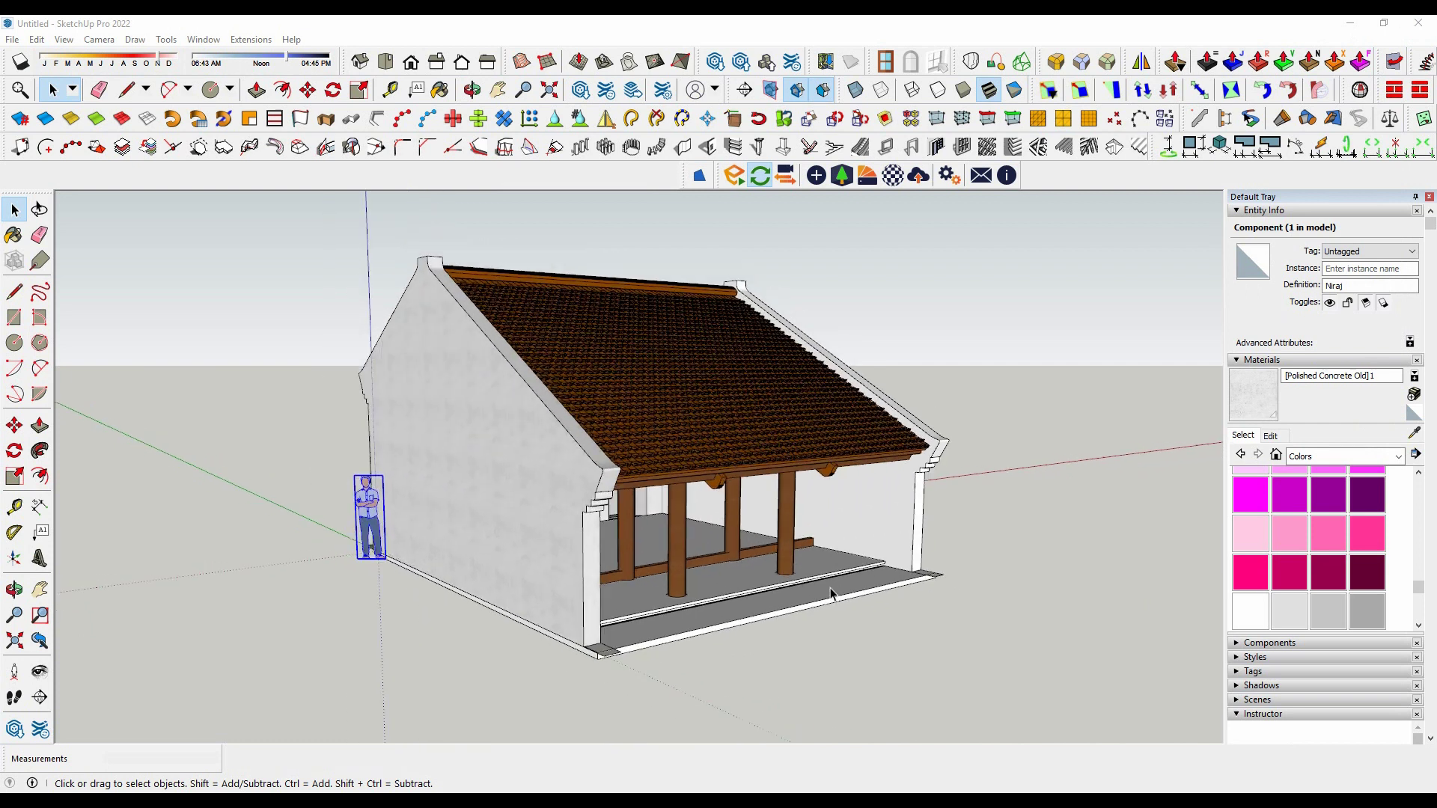
# Import the MD1 DWG drawing into the model.
pyautogui.click(12, 39)
pyautogui.click(57, 160)
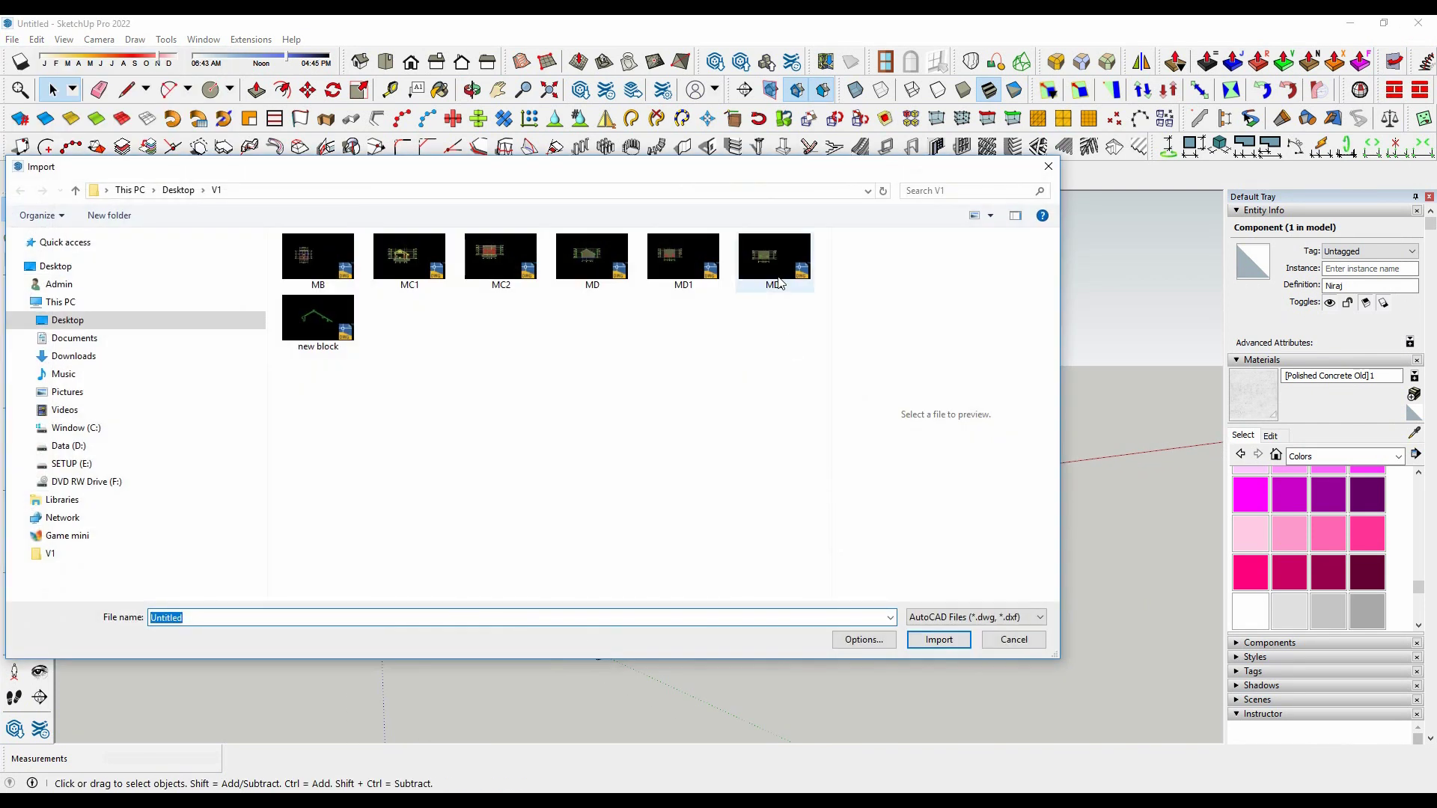
pyautogui.click(938, 639)
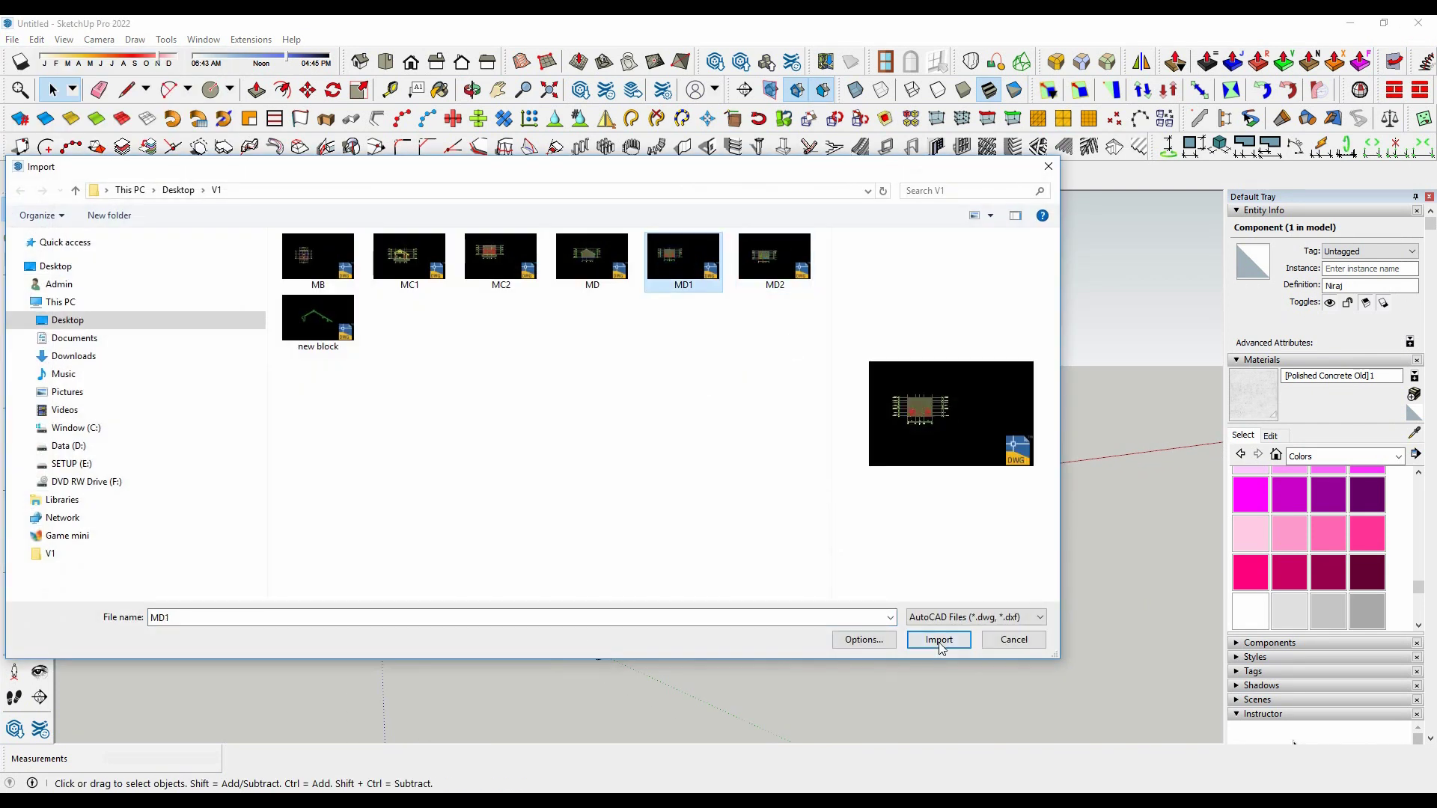
pyautogui.click(802, 528)
# Inspect the imported MD1 linework and delete it.
pyautogui.scroll(2, 811, 532)
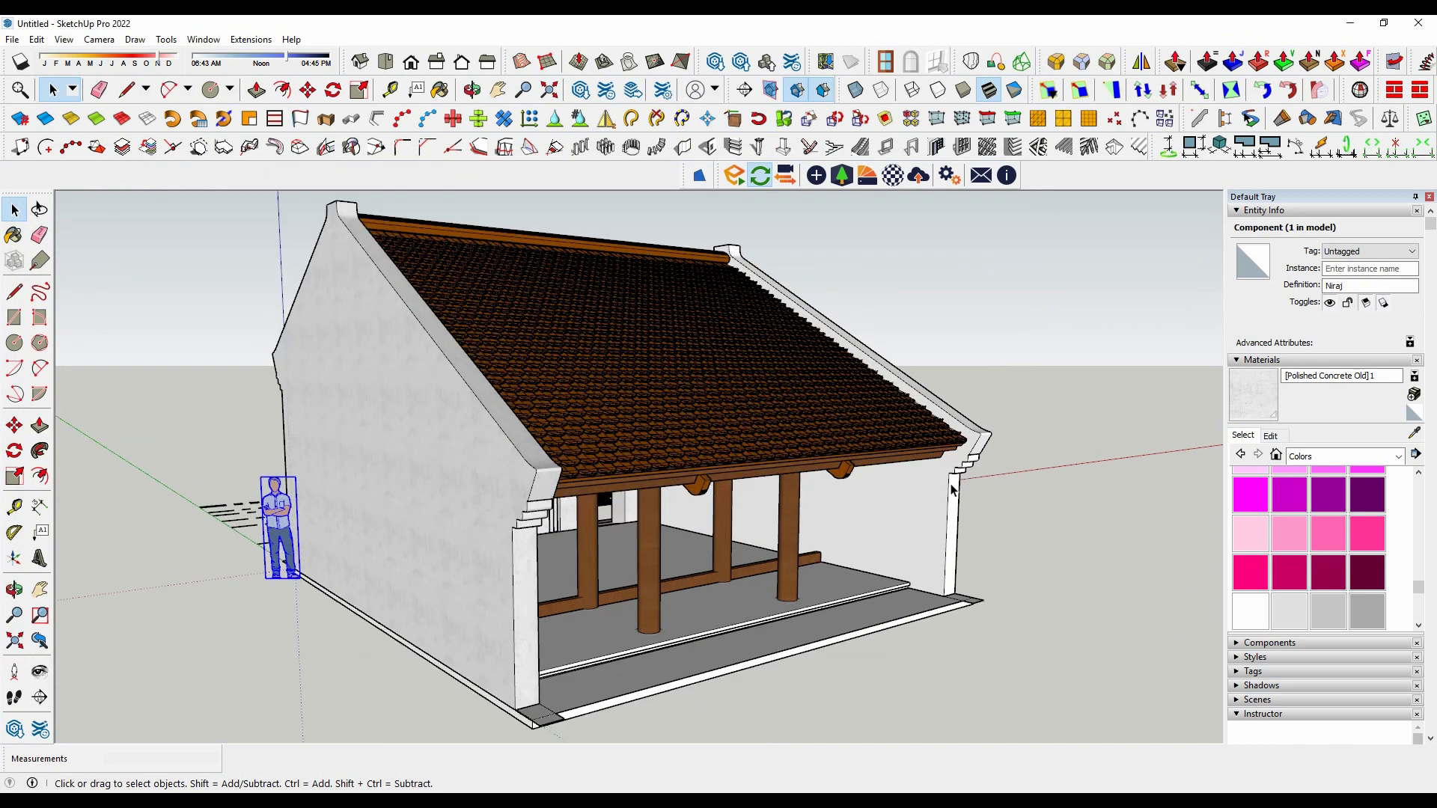
pyautogui.scroll(-3, 936, 474)
pyautogui.scroll(-2, 330, 539)
pyautogui.moveTo(330, 539)
pyautogui.mouseDown(button='middle')
pyautogui.moveTo(1033, 475)
pyautogui.moveTo(599, 473)
pyautogui.mouseUp(button='middle')
pyautogui.moveTo(697, 684); pyautogui.dragTo(801, 639, button='middle')
pyautogui.scroll(3, 654, 549)
pyautogui.click(569, 531)
pyautogui.scroll(-3, 569, 531)
pyautogui.moveTo(569, 532)
pyautogui.mouseDown(button='middle')
pyautogui.moveTo(876, 529)
pyautogui.moveTo(699, 577)
pyautogui.moveTo(889, 616)
pyautogui.moveTo(552, 539)
pyautogui.mouseUp(button='middle')
pyautogui.click(699, 577)
pyautogui.scroll(-3, 552, 539)
pyautogui.press('Delete')
pyautogui.moveTo(590, 491)
pyautogui.mouseDown(button='middle')
pyautogui.moveTo(667, 568)
pyautogui.moveTo(523, 449)
pyautogui.mouseUp(button='middle')
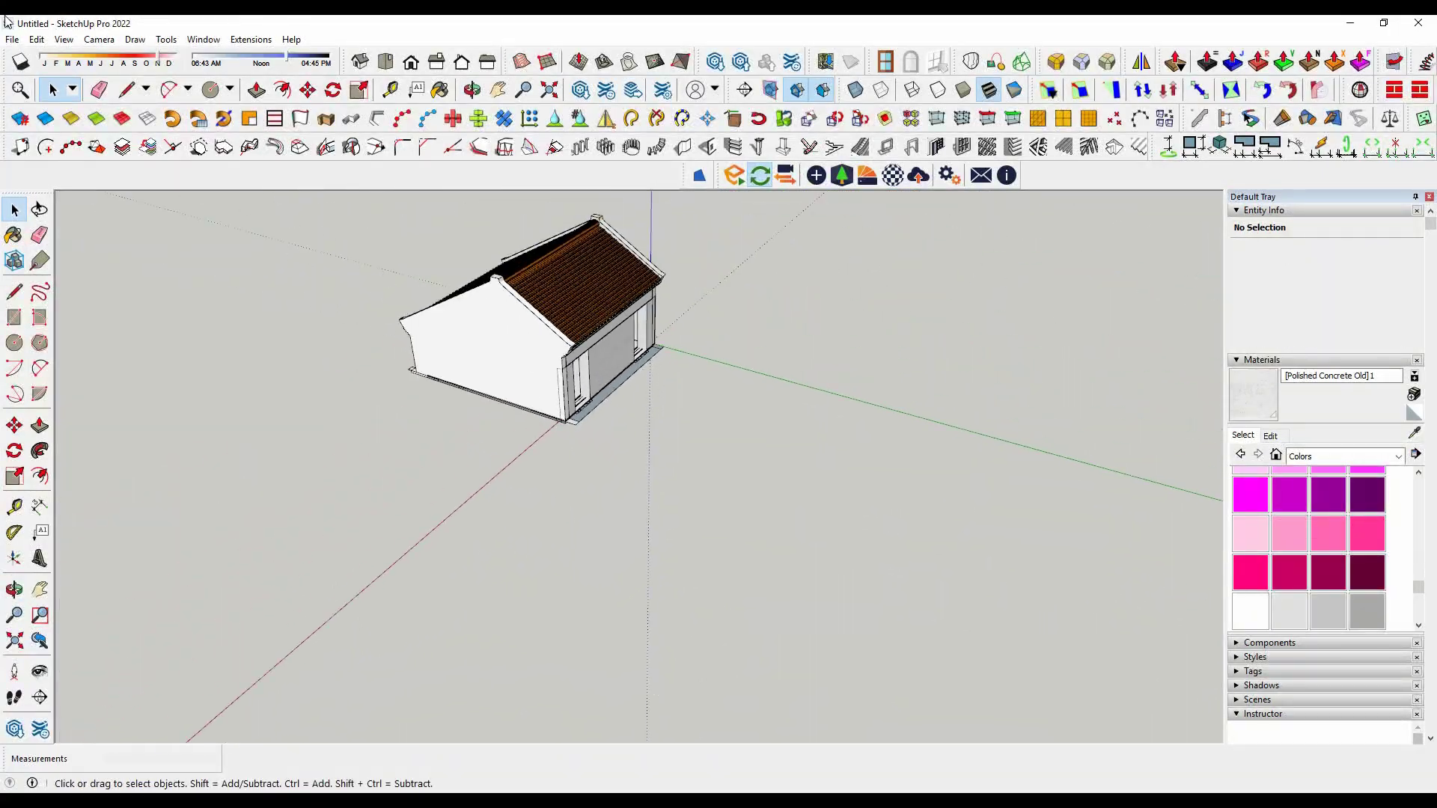
# Import MD2.dwg from Desktop\V1 and place it beside the house.
pyautogui.click(12, 39)
pyautogui.click(66, 292)
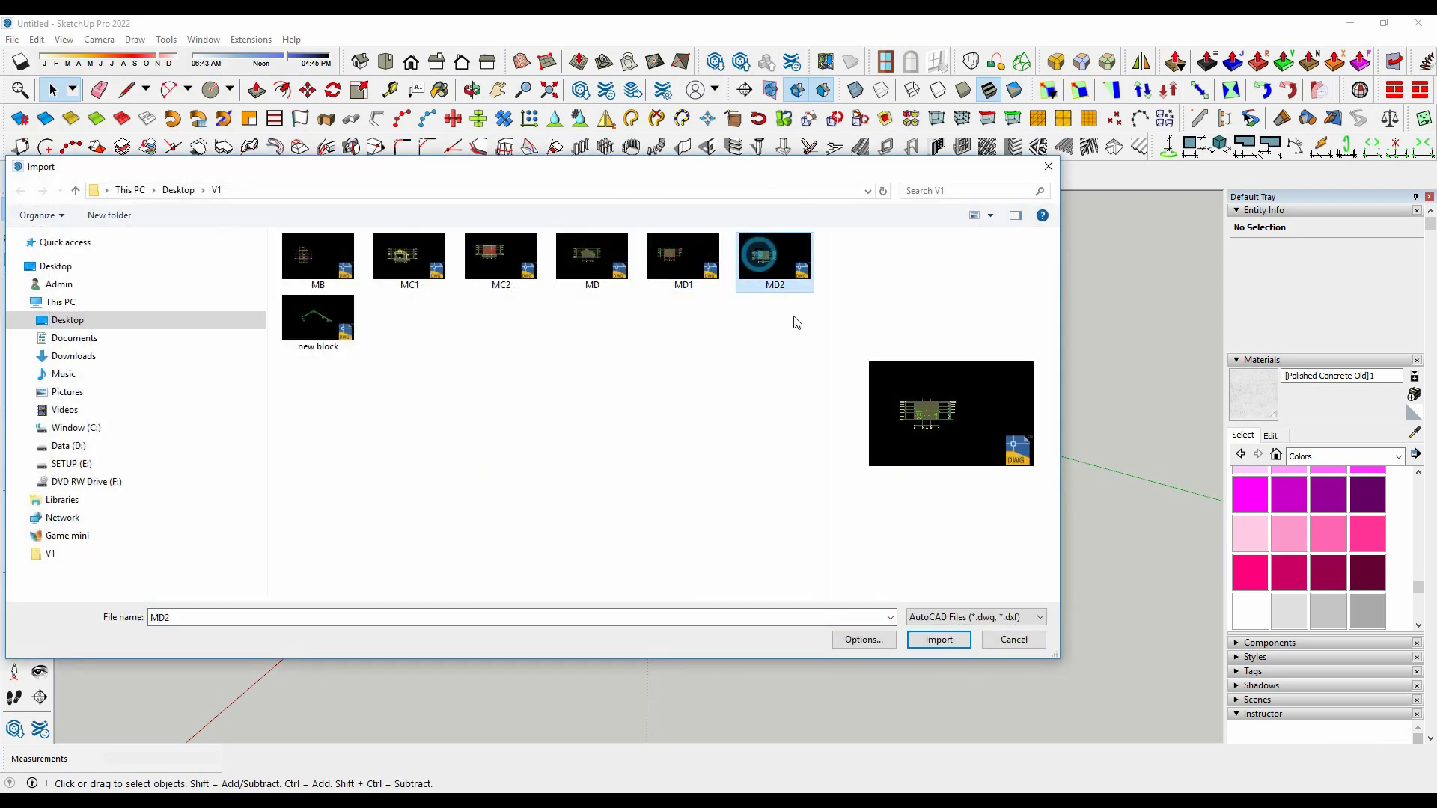
pyautogui.click(957, 647)
pyautogui.click(787, 524)
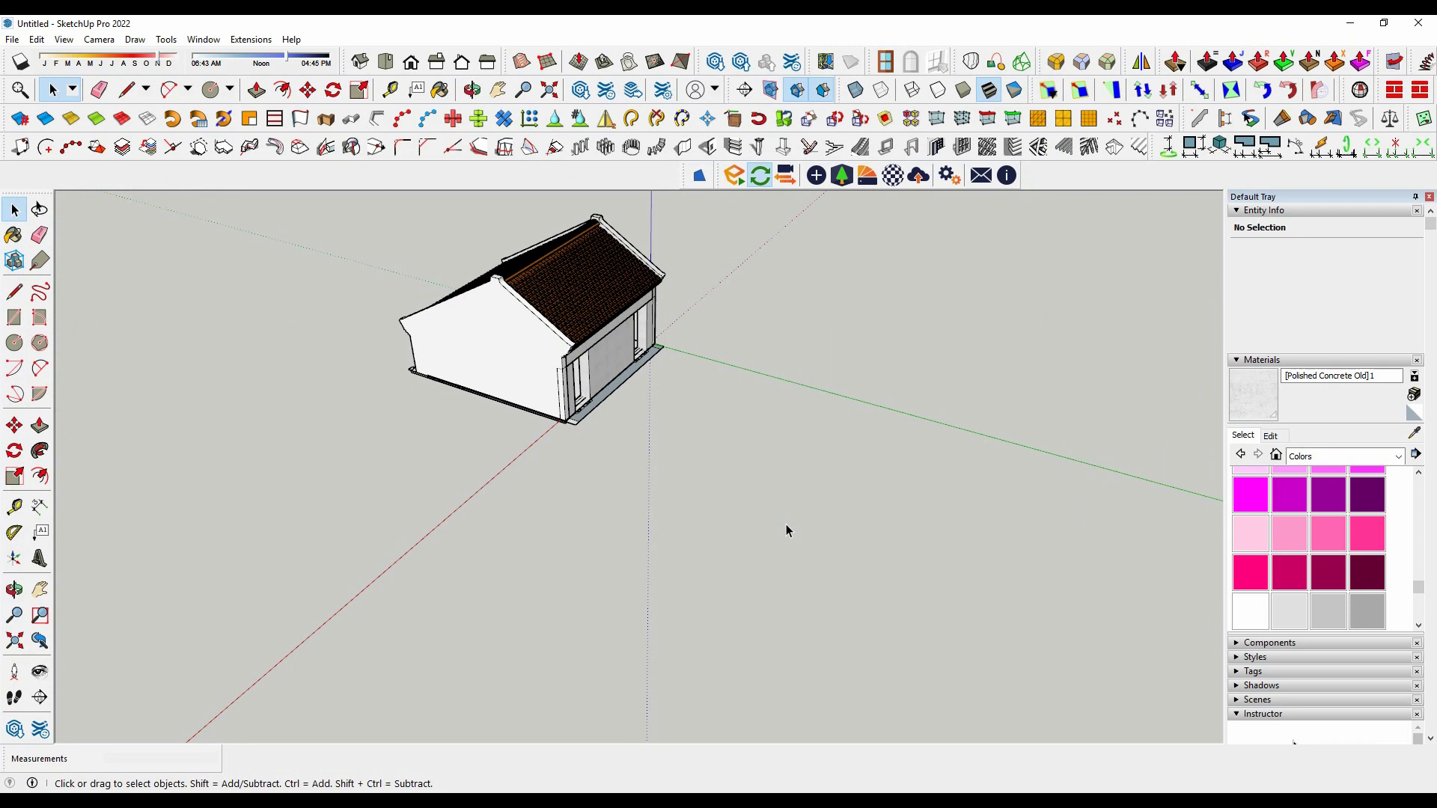
pyautogui.click(692, 573)
pyautogui.scroll(2, 760, 615)
pyautogui.moveTo(721, 609); pyautogui.dragTo(606, 294, button='middle')
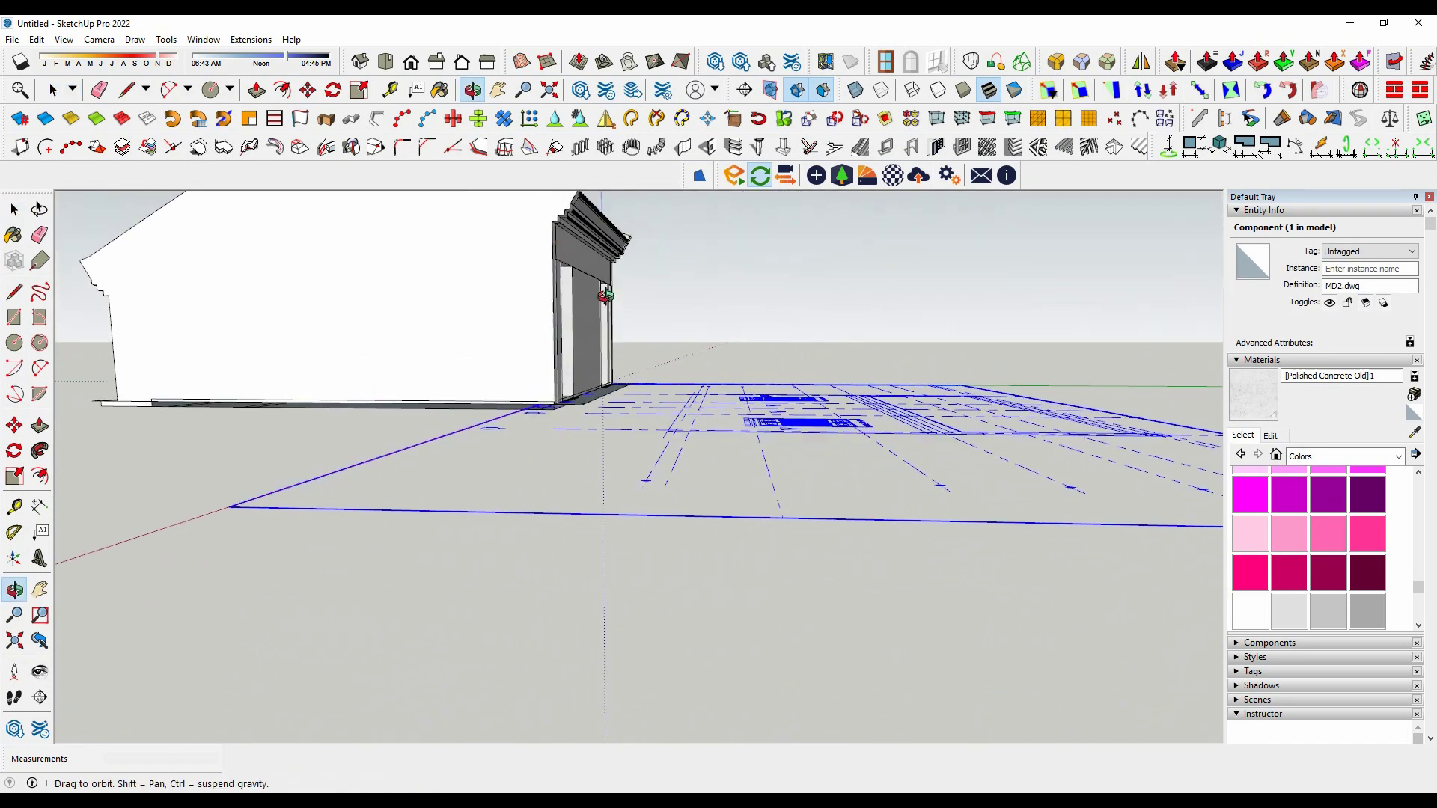
# Orbit to face the house front and select the MD2 drawing component.
pyautogui.click(16, 456)
pyautogui.moveTo(744, 401)
pyautogui.mouseDown(button='middle')
pyautogui.moveTo(674, 424)
pyautogui.moveTo(705, 390)
pyautogui.mouseUp(button='middle')
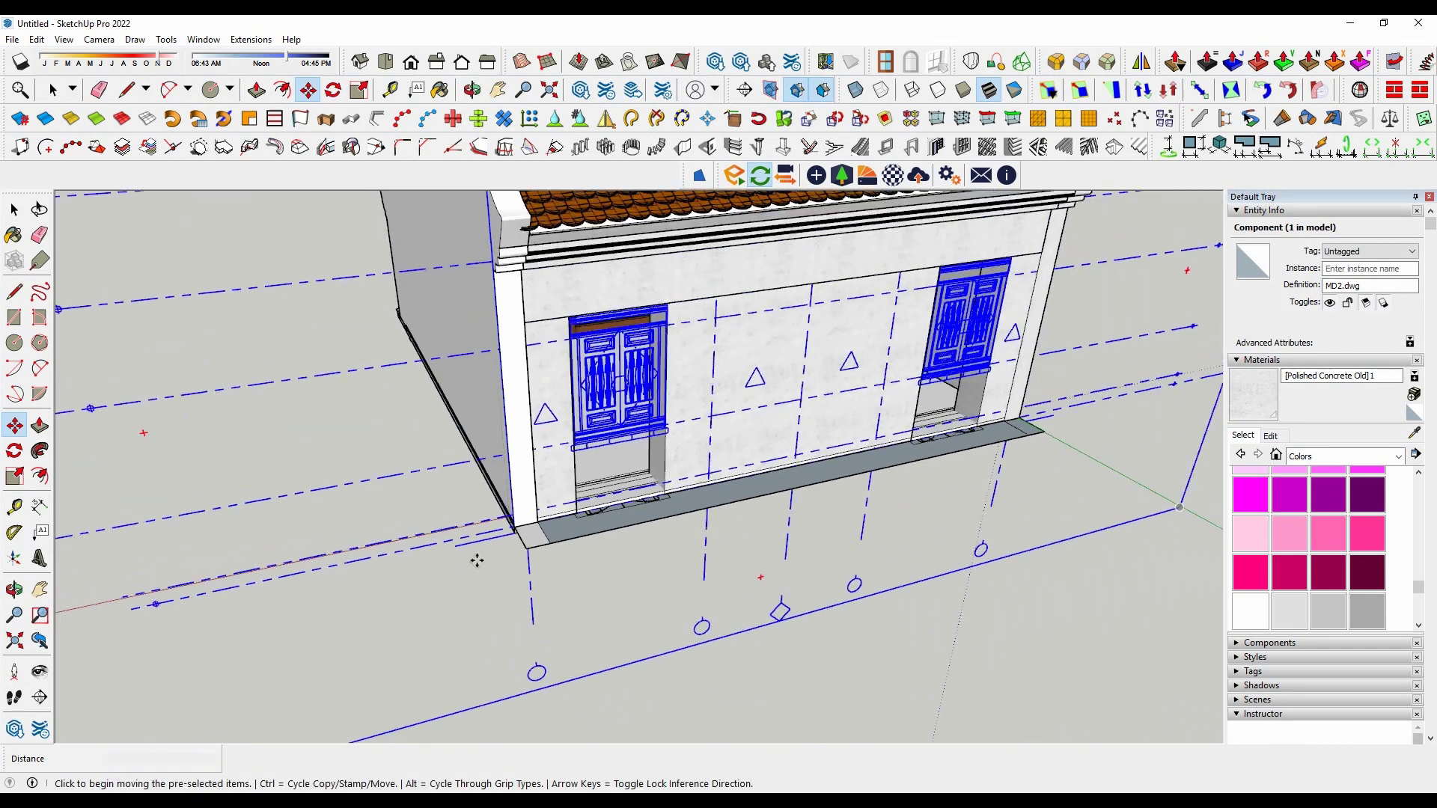
pyautogui.click(1089, 530)
pyautogui.moveTo(1089, 530); pyautogui.dragTo(948, 429, button='middle')
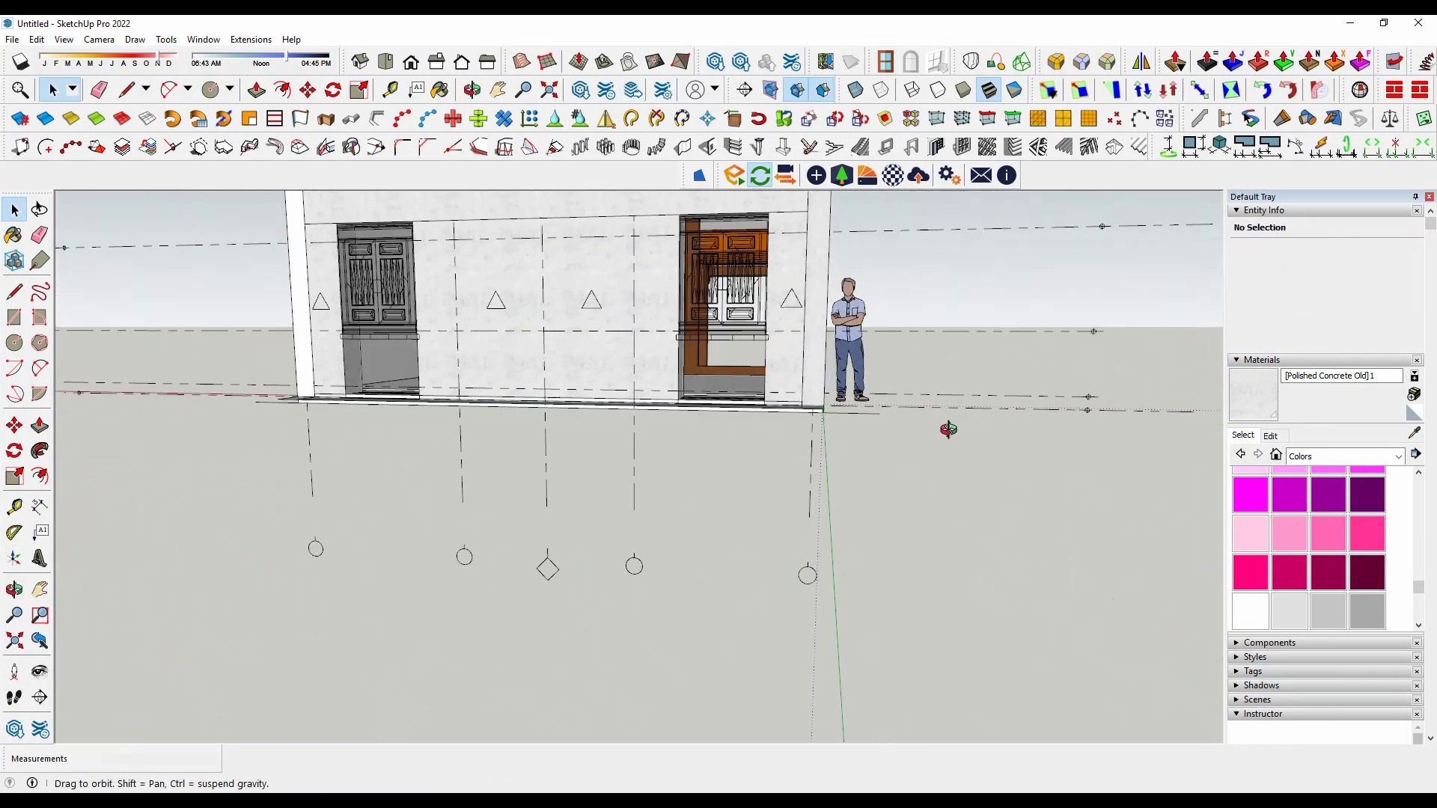
pyautogui.moveTo(690, 430); pyautogui.dragTo(471, 377, button='middle')
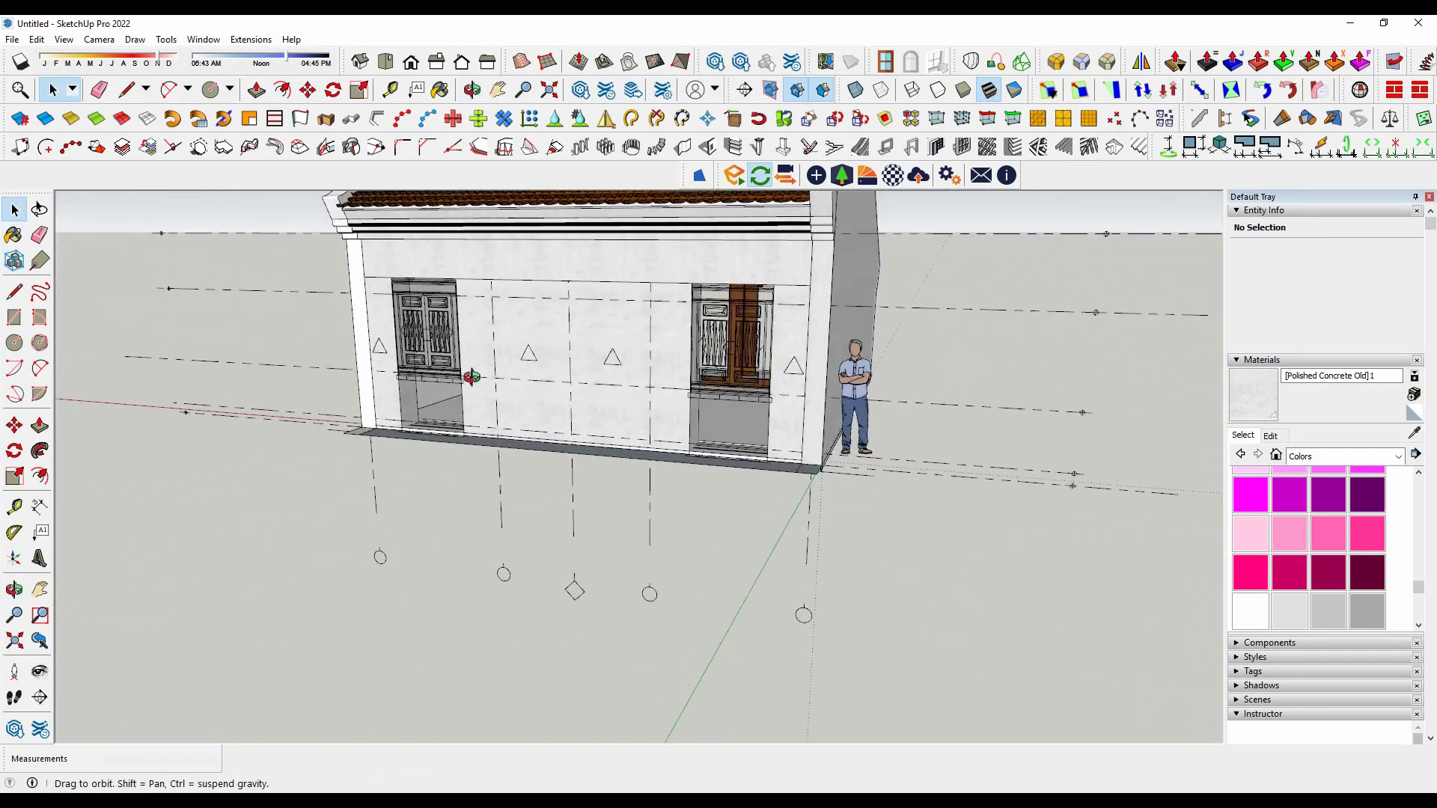
pyautogui.click(353, 416)
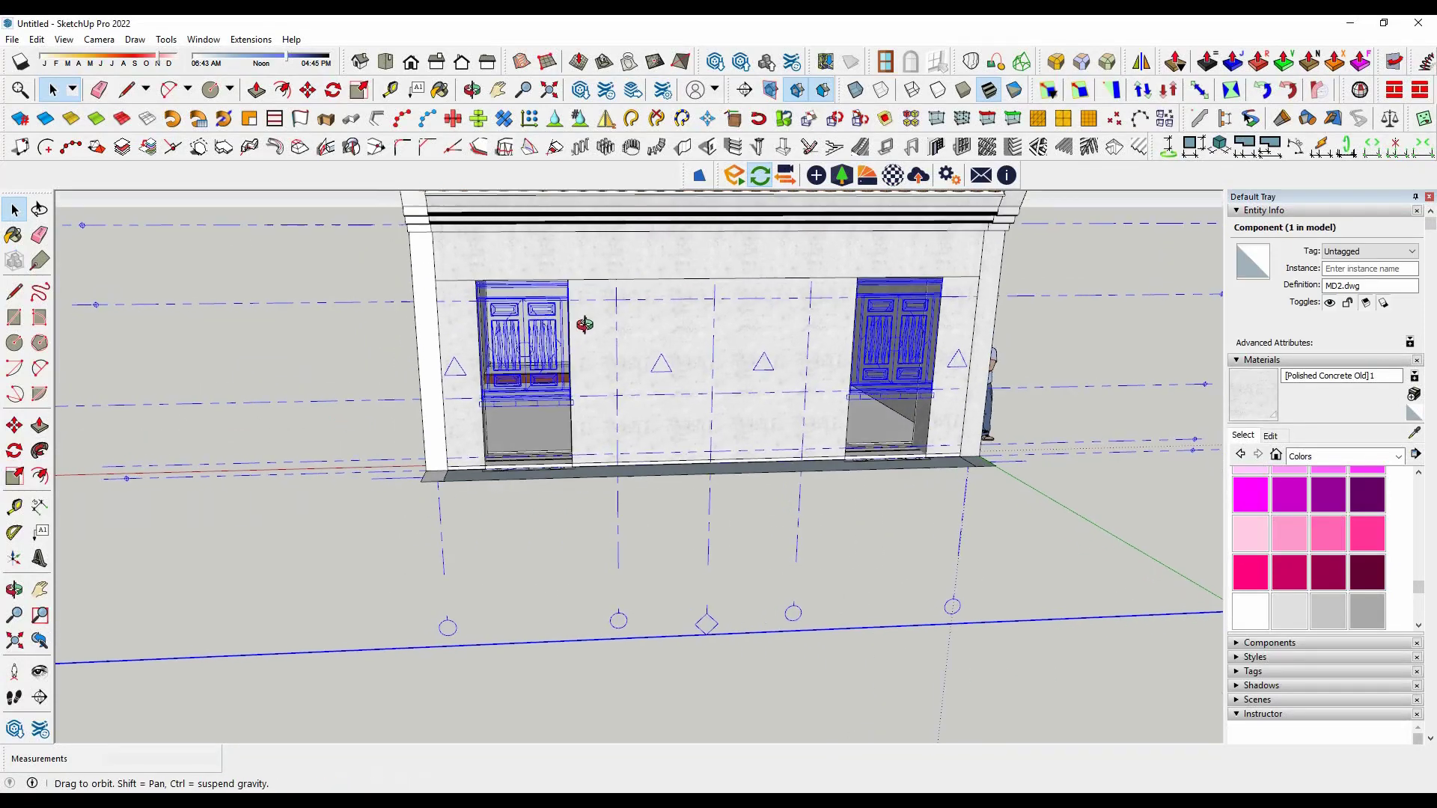
# Zoom and orbit around the house to inspect the left door and right side.
pyautogui.scroll(10, 613, 273)
pyautogui.moveTo(586, 245); pyautogui.dragTo(459, 280, button='middle')
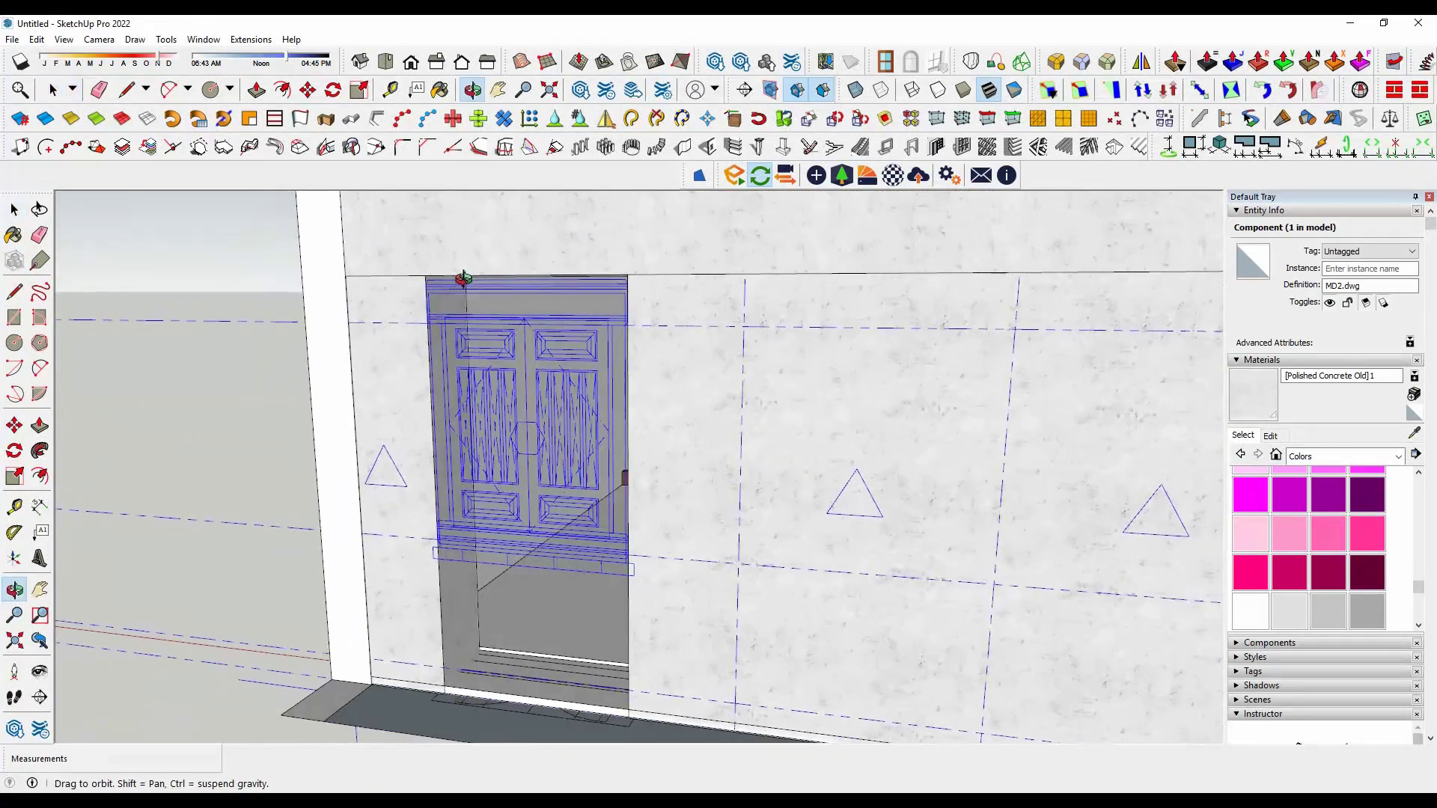
pyautogui.scroll(5, 593, 571)
pyautogui.scroll(3, 698, 589)
pyautogui.scroll(-3, 698, 590)
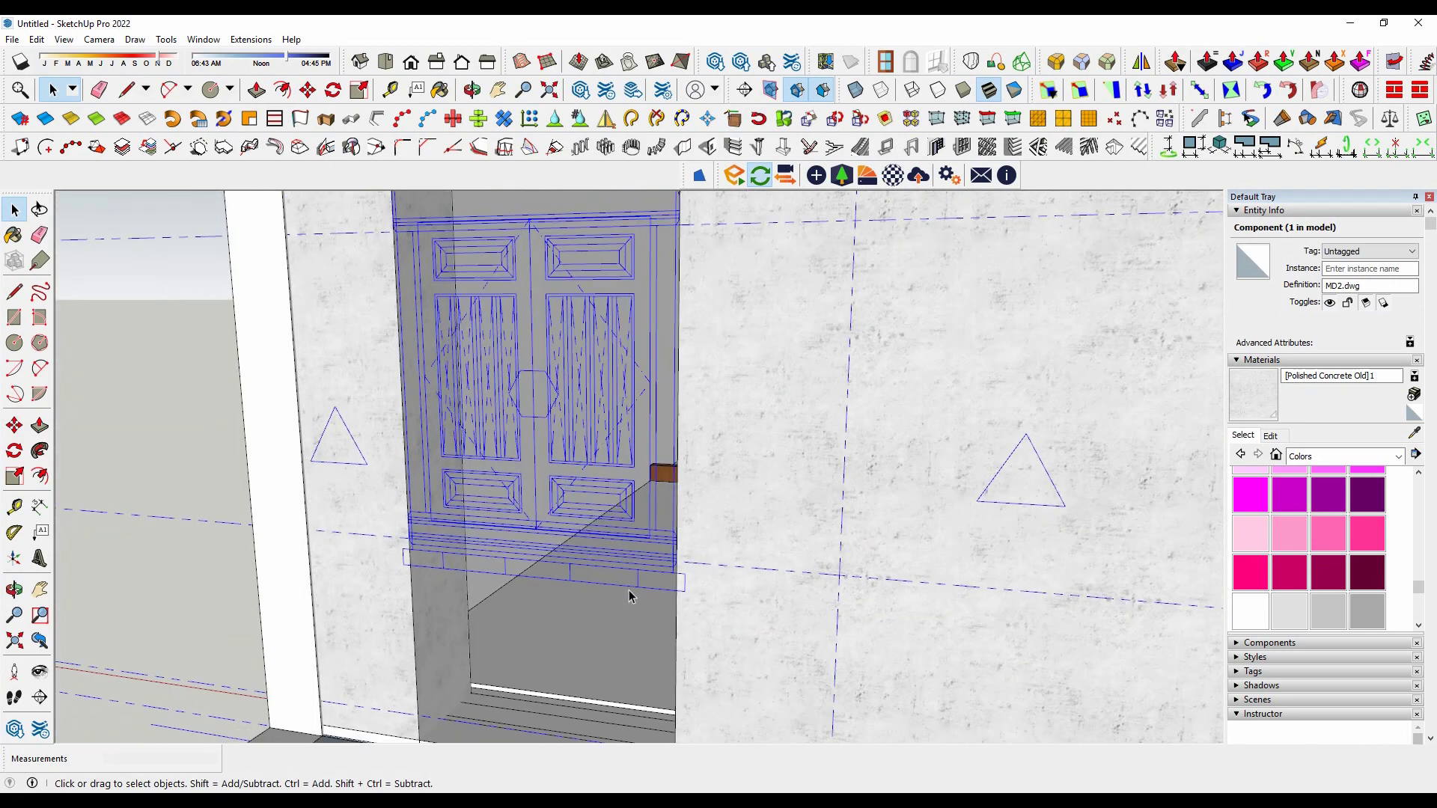
pyautogui.scroll(-2, 625, 593)
pyautogui.scroll(3, 665, 381)
pyautogui.scroll(2, 657, 349)
pyautogui.scroll(-3, 621, 374)
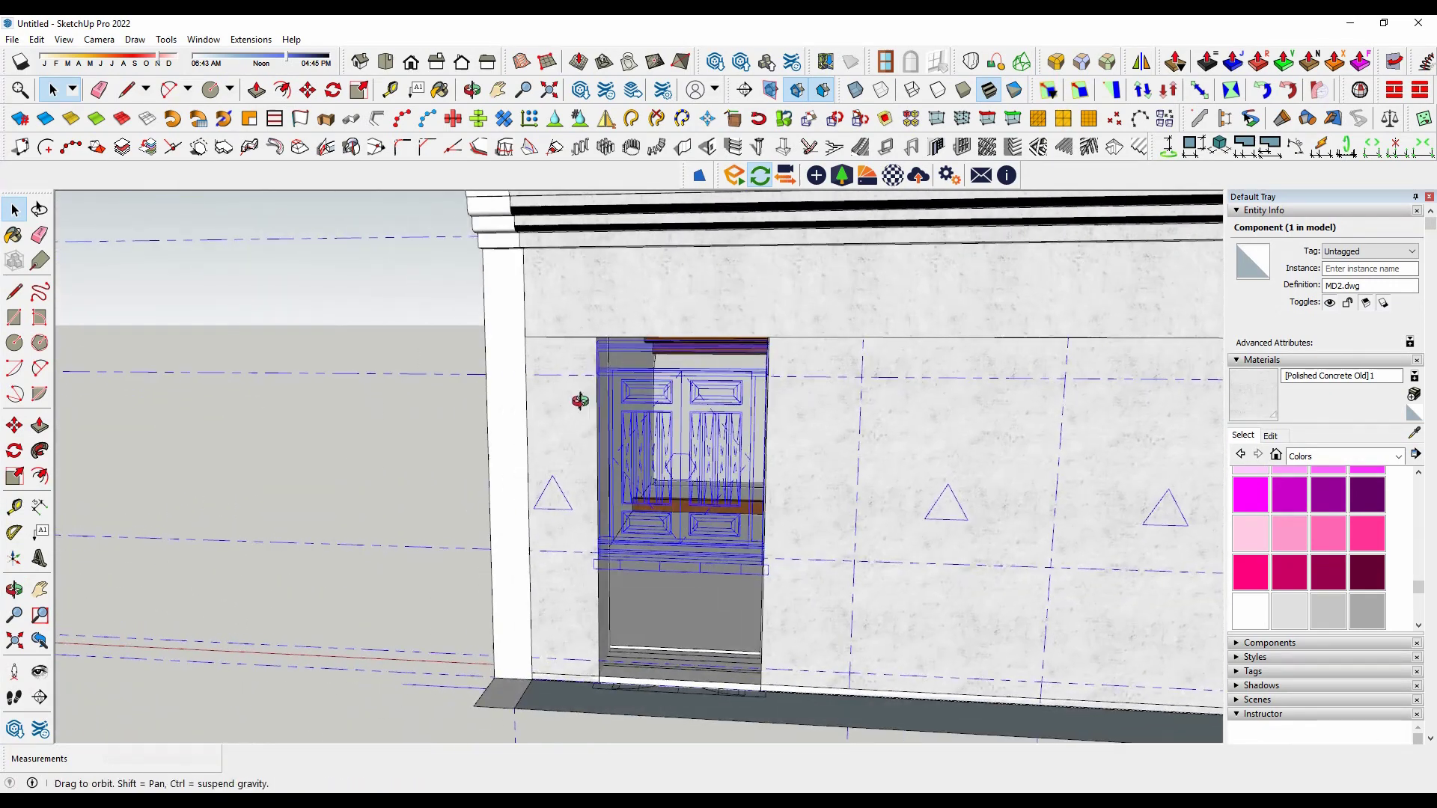
pyautogui.moveTo(577, 401); pyautogui.dragTo(677, 432, button='middle')
pyautogui.scroll(-4, 764, 425)
pyautogui.moveTo(850, 417)
pyautogui.mouseDown(button='middle')
pyautogui.moveTo(916, 428)
pyautogui.moveTo(933, 459)
pyautogui.mouseUp(button='middle')
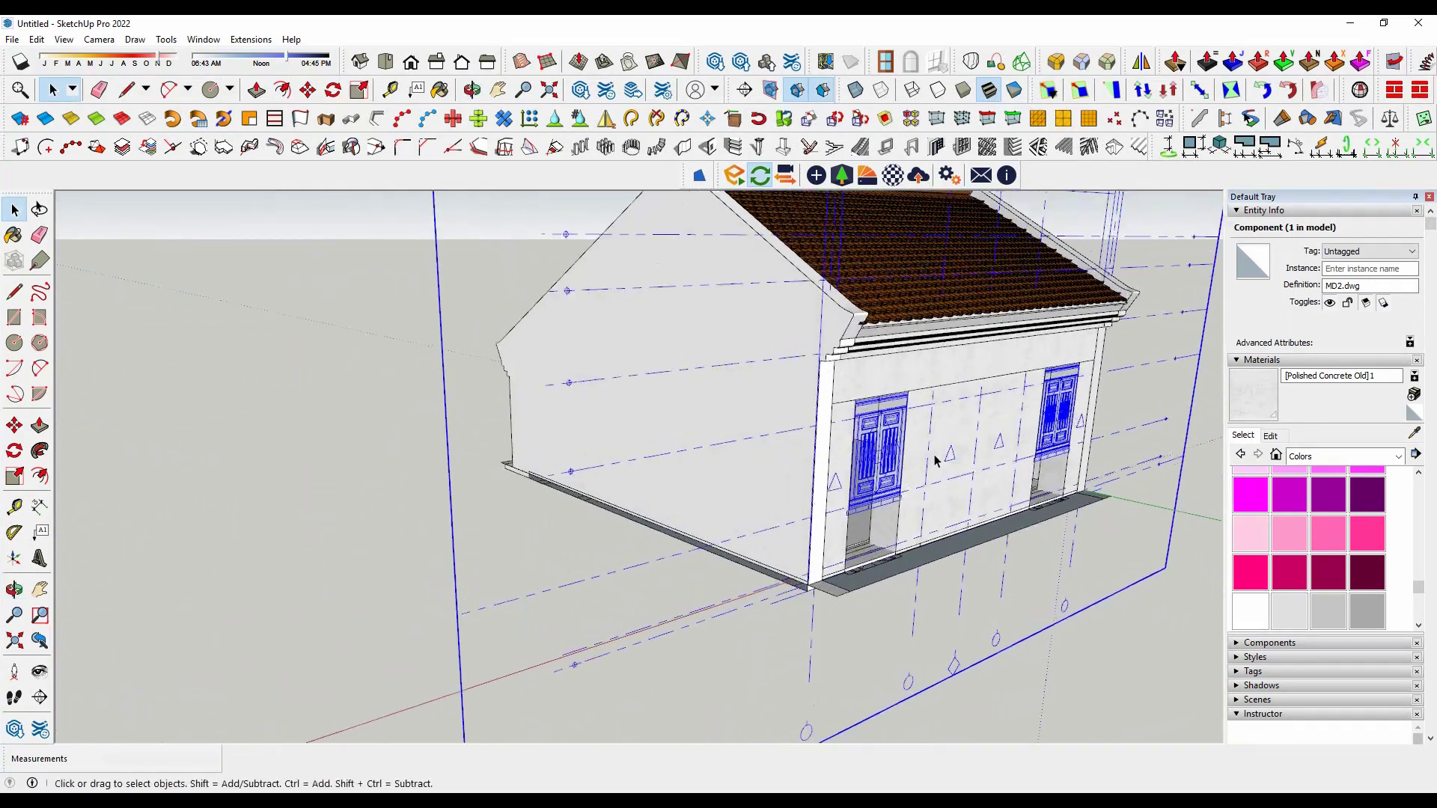
pyautogui.scroll(4, 861, 524)
pyautogui.scroll(3, 745, 603)
pyautogui.scroll(-4, 670, 487)
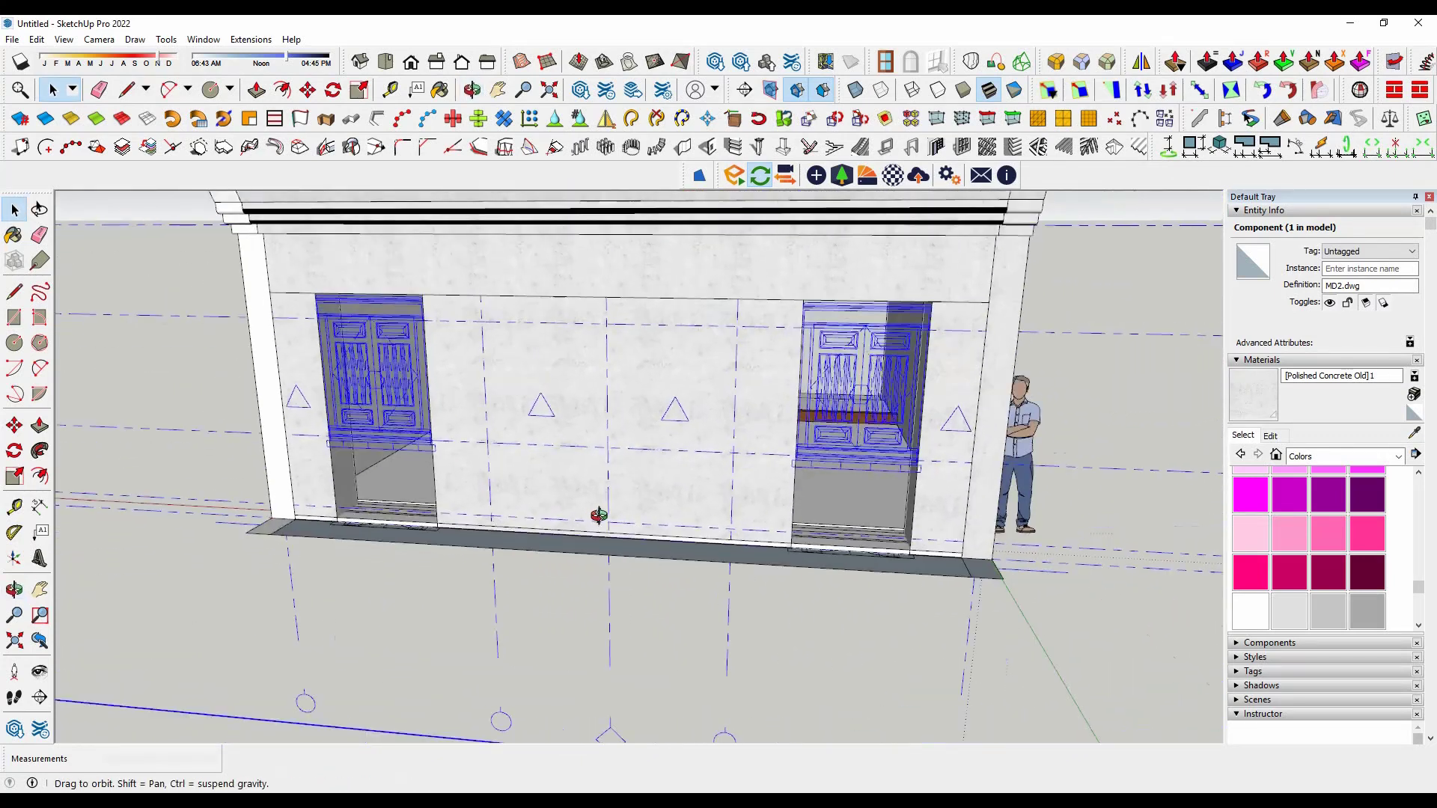
pyautogui.moveTo(594, 513); pyautogui.dragTo(497, 519, button='middle')
pyautogui.scroll(-3, 1116, 417)
# Reselect the MD2 drawing component near the house corner.
pyautogui.click(1116, 417)
pyautogui.scroll(5, 681, 515)
pyautogui.scroll(-3, 679, 515)
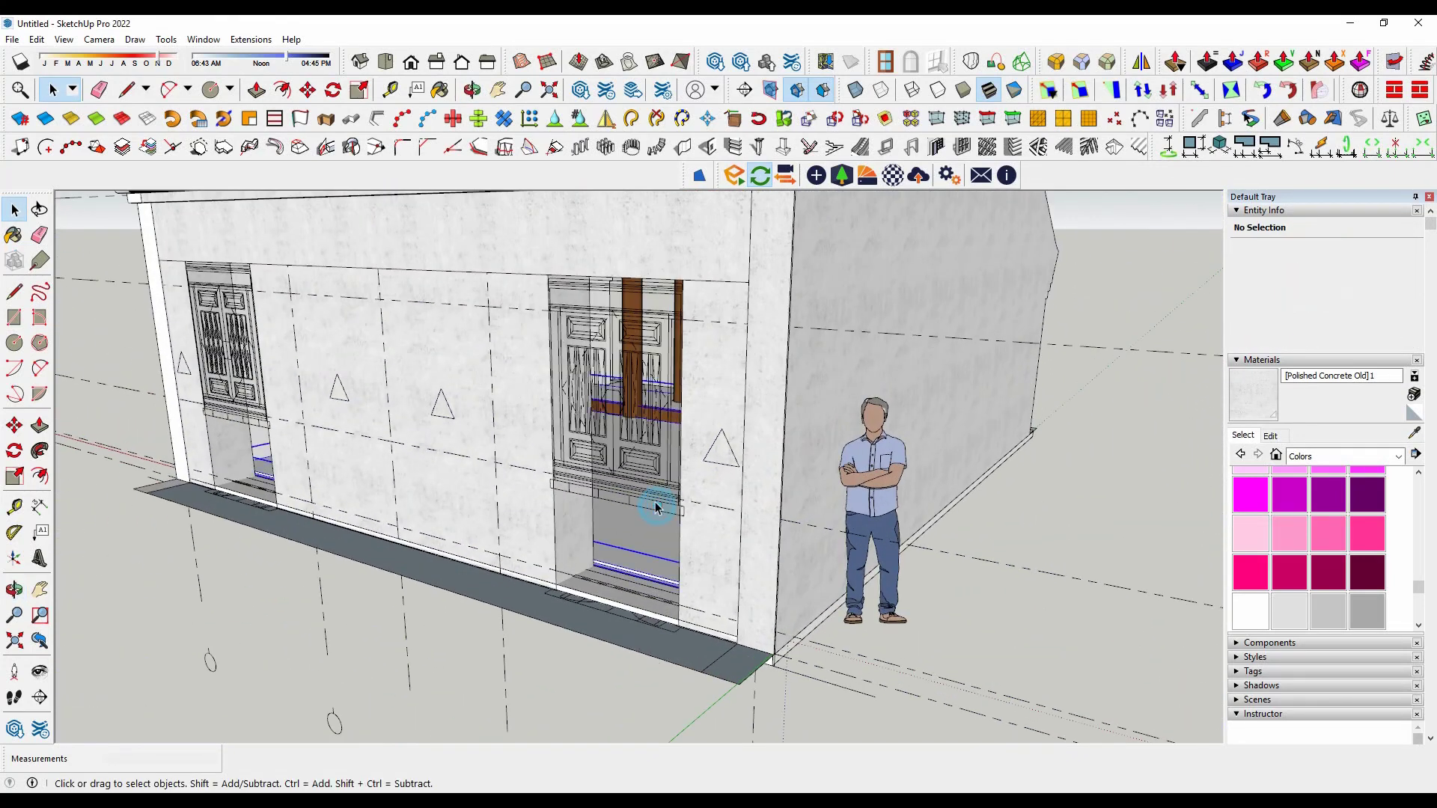
pyautogui.click(866, 629)
pyautogui.scroll(2, 836, 636)
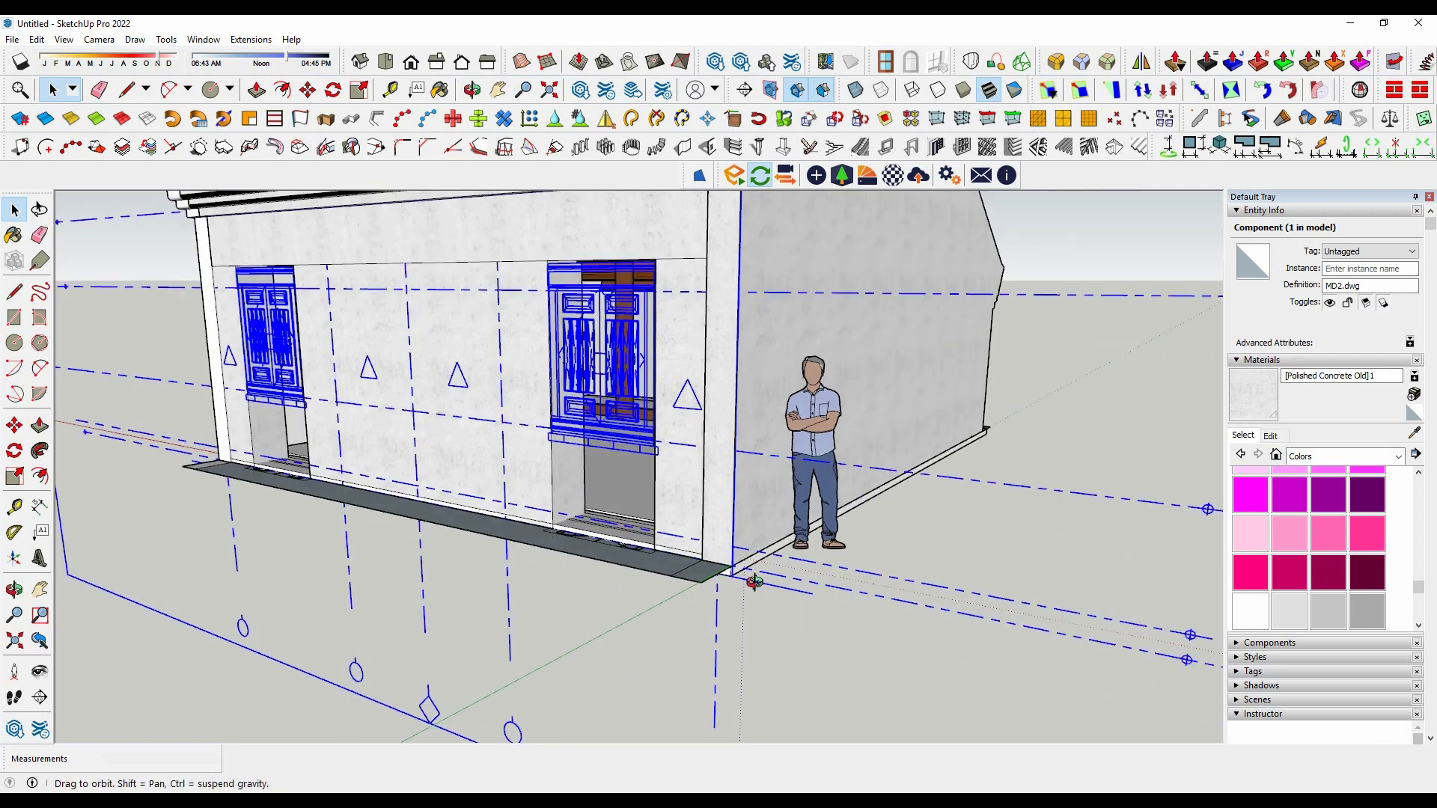
pyautogui.moveTo(747, 577); pyautogui.dragTo(722, 577, button='middle')
# Move the MD2 drawing so it lines up with the house wall.
pyautogui.press('m')
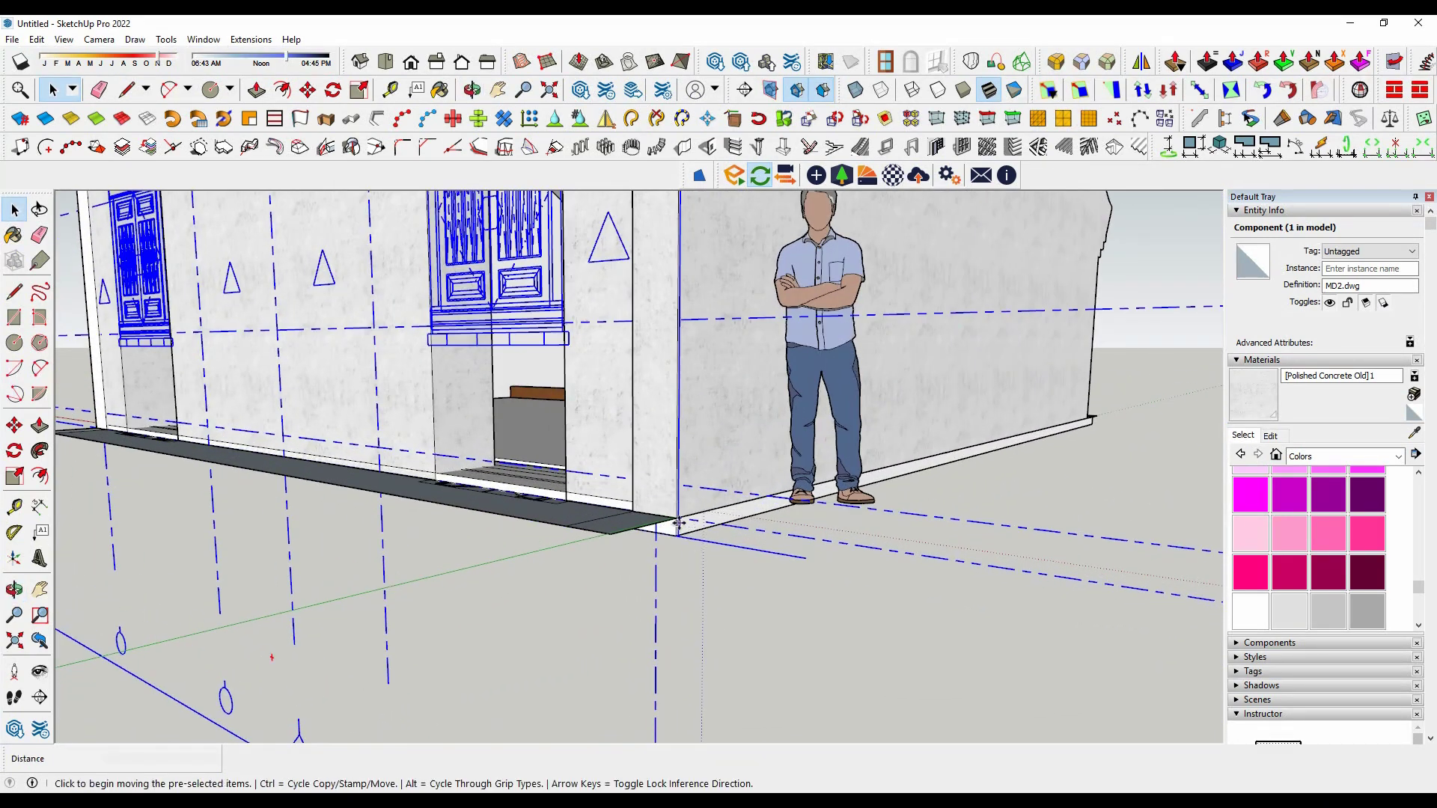
pyautogui.click(686, 545)
pyautogui.press('space')
pyautogui.scroll(-2, 593, 577)
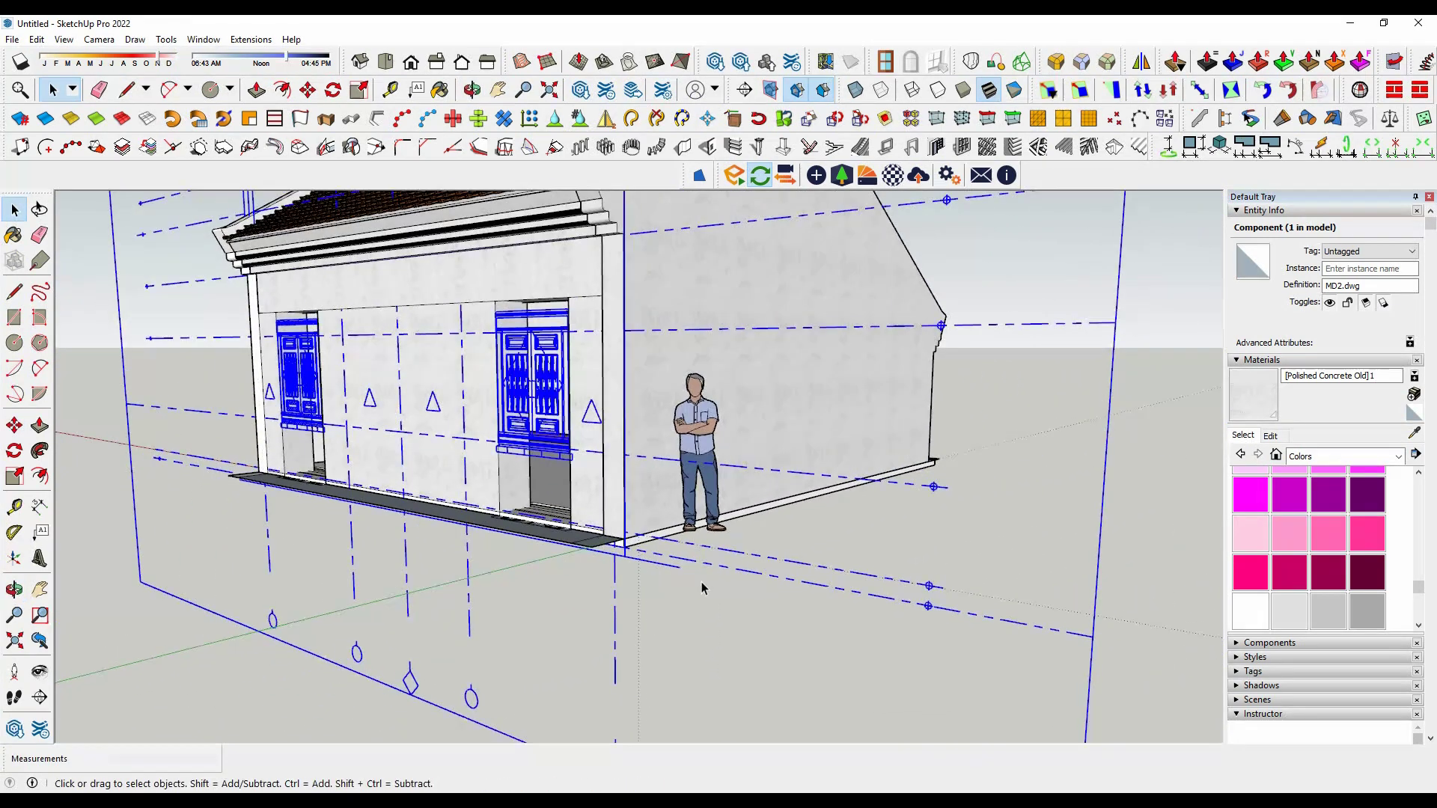
pyautogui.moveTo(601, 546)
pyautogui.mouseDown(button='middle')
pyautogui.moveTo(637, 518)
pyautogui.moveTo(245, 79)
pyautogui.mouseUp(button='middle')
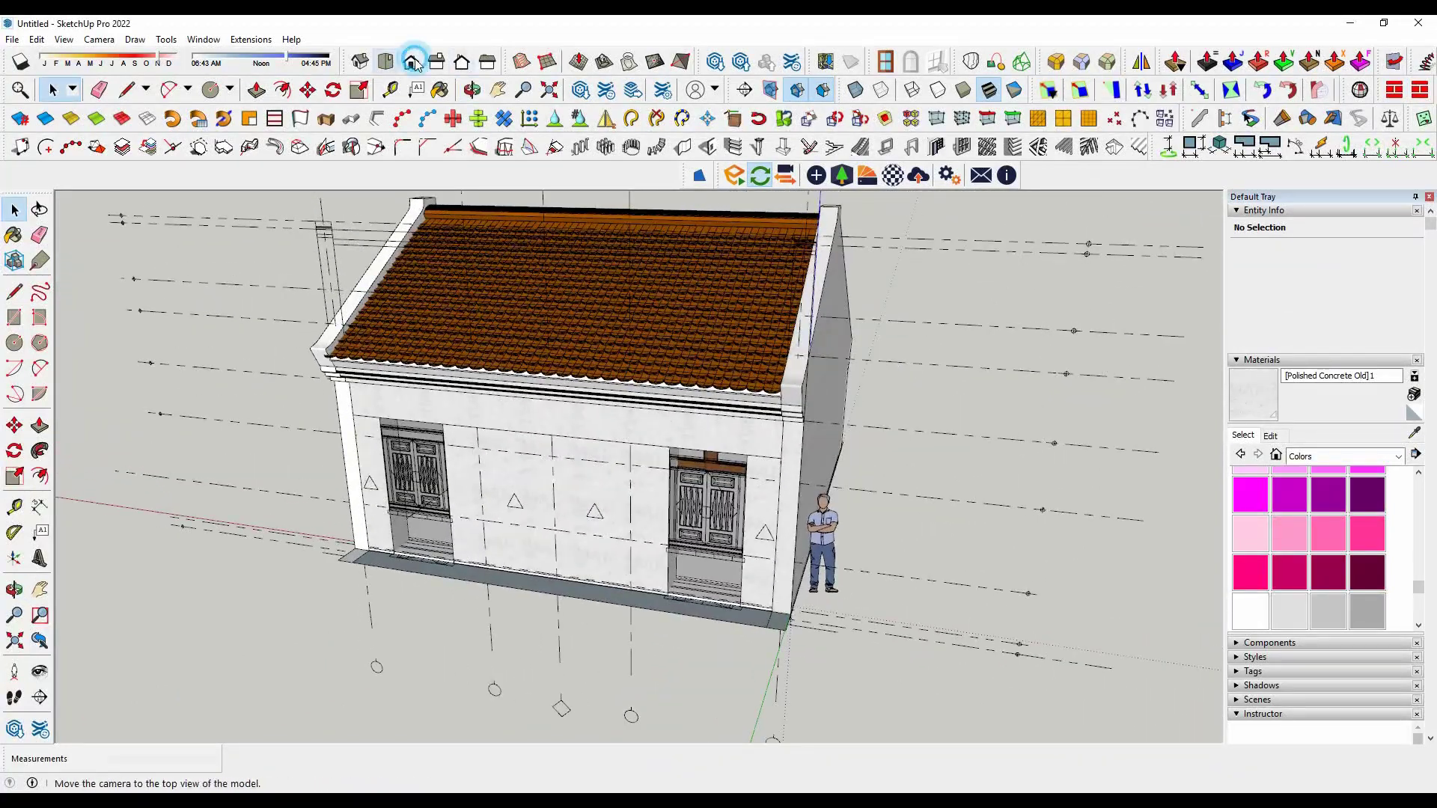
# Switch to the standard Back view in parallel projection and zoom in.
pyautogui.click(463, 64)
pyautogui.click(92, 41)
pyautogui.click(123, 109)
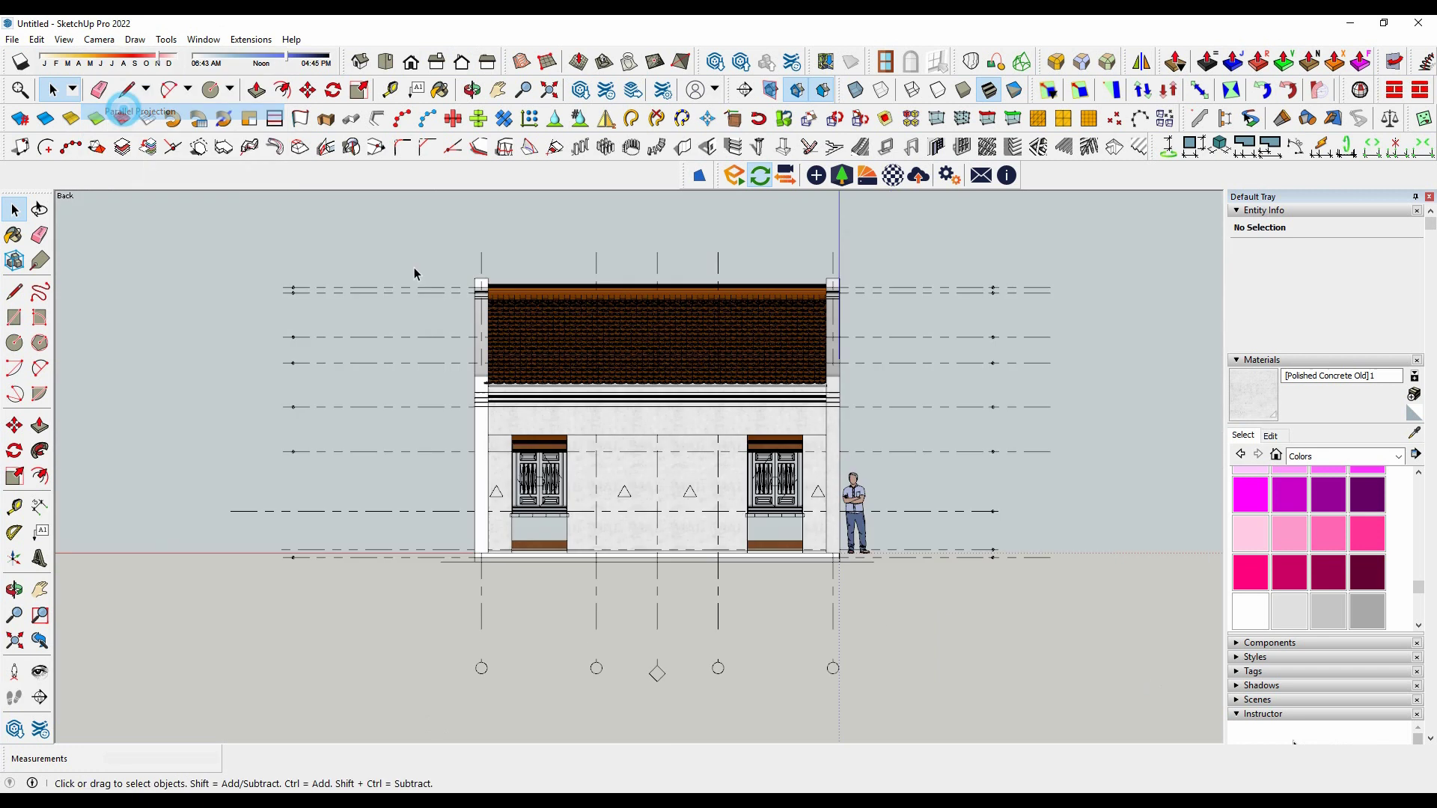
pyautogui.scroll(2, 898, 396)
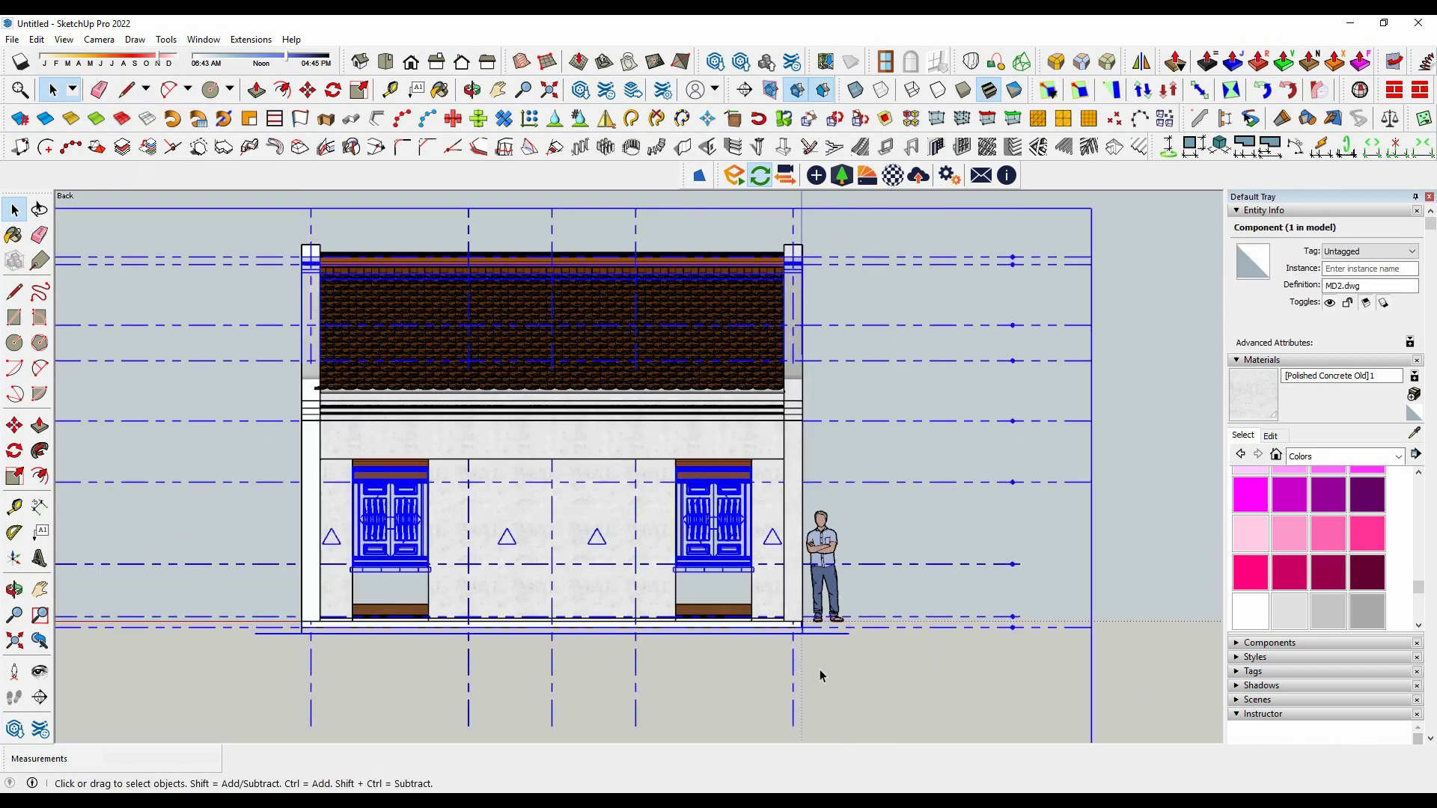
pyautogui.scroll(2, 406, 633)
pyautogui.scroll(2, 96, 643)
# Move the MD2 drawing to align with the rear wall edge.
pyautogui.press('m')
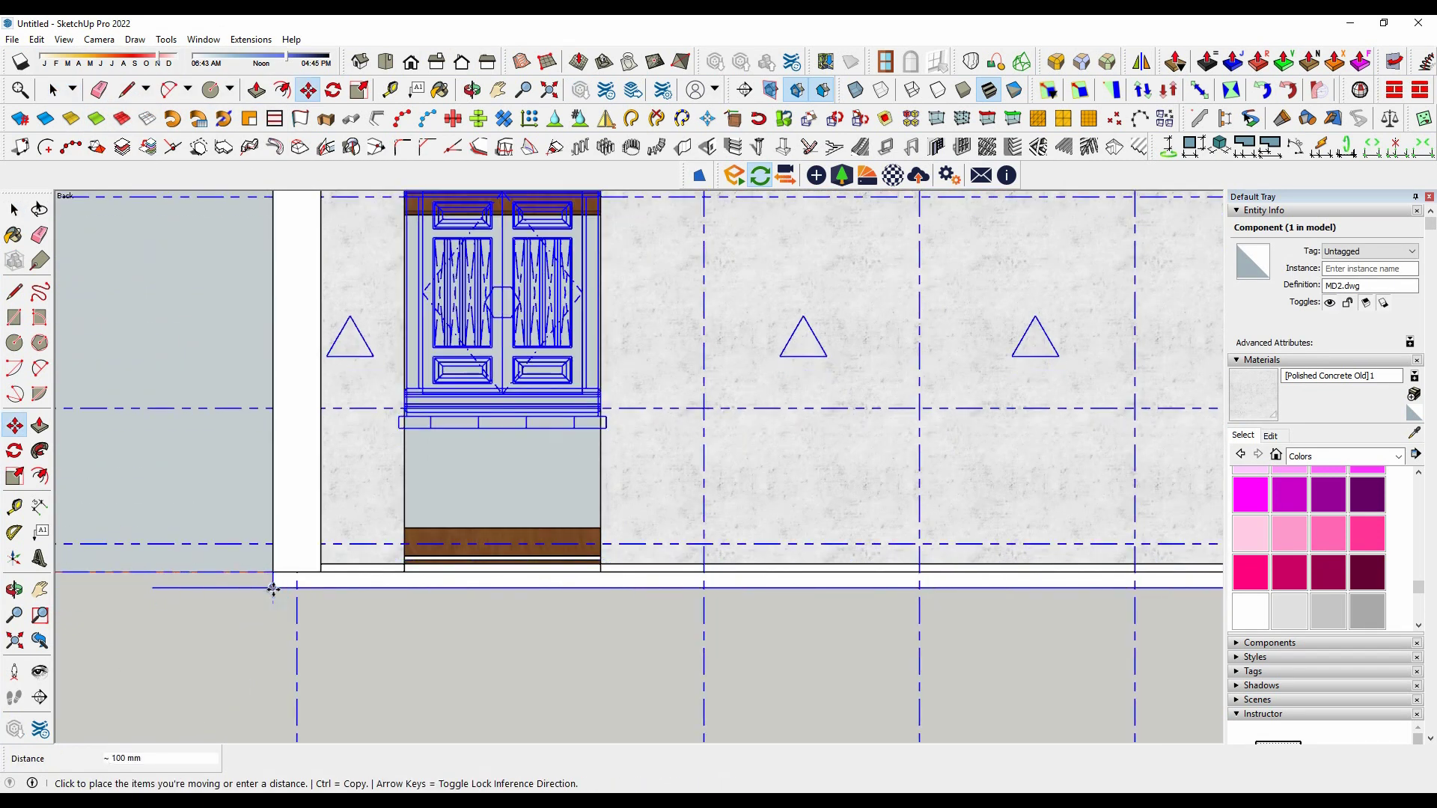
pyautogui.scroll(-5, 300, 599)
pyautogui.press('space')
pyautogui.click(1049, 664)
# Pan across the rear elevation toward the scale figure, then orbit into perspective.
pyautogui.scroll(-1, 1049, 664)
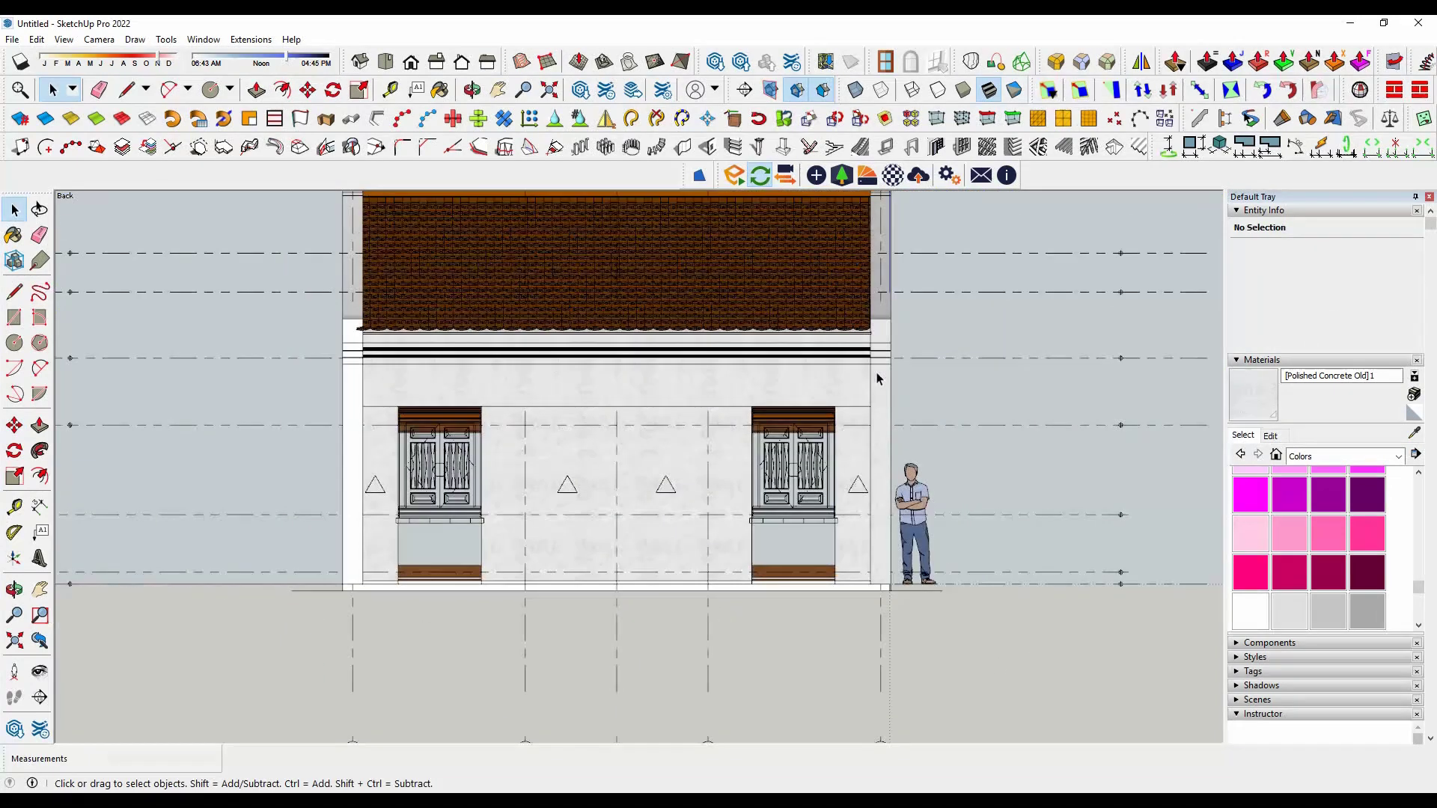
pyautogui.scroll(-1, 1061, 251)
pyautogui.click(769, 655)
pyautogui.scroll(2, 411, 537)
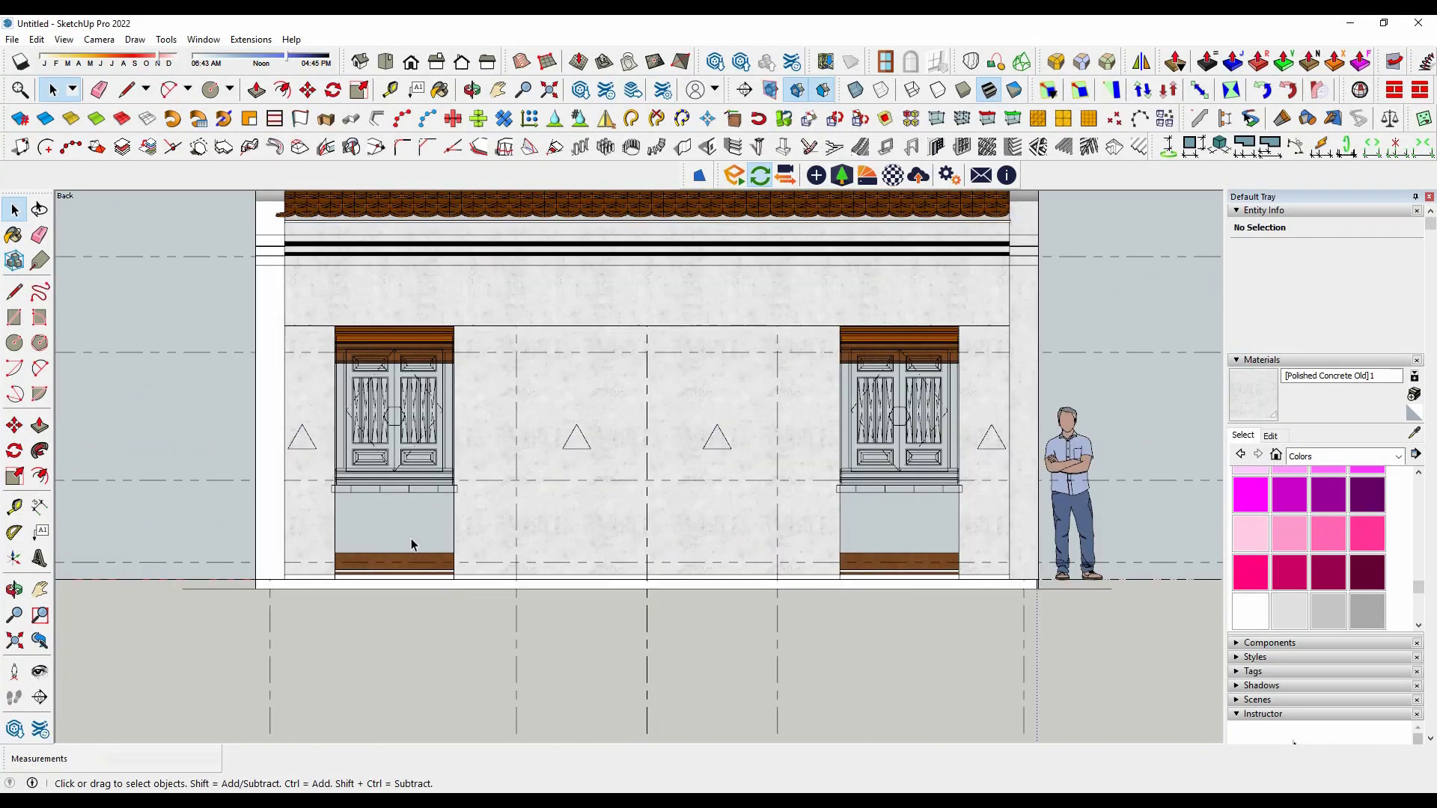
pyautogui.scroll(2, 386, 536)
pyautogui.keyDown('shift'); pyautogui.moveTo(386, 536); pyautogui.dragTo(748, 584, button='middle'); pyautogui.keyUp('shift')
pyautogui.scroll(-1, 701, 596)
pyautogui.scroll(-1, 701, 596)
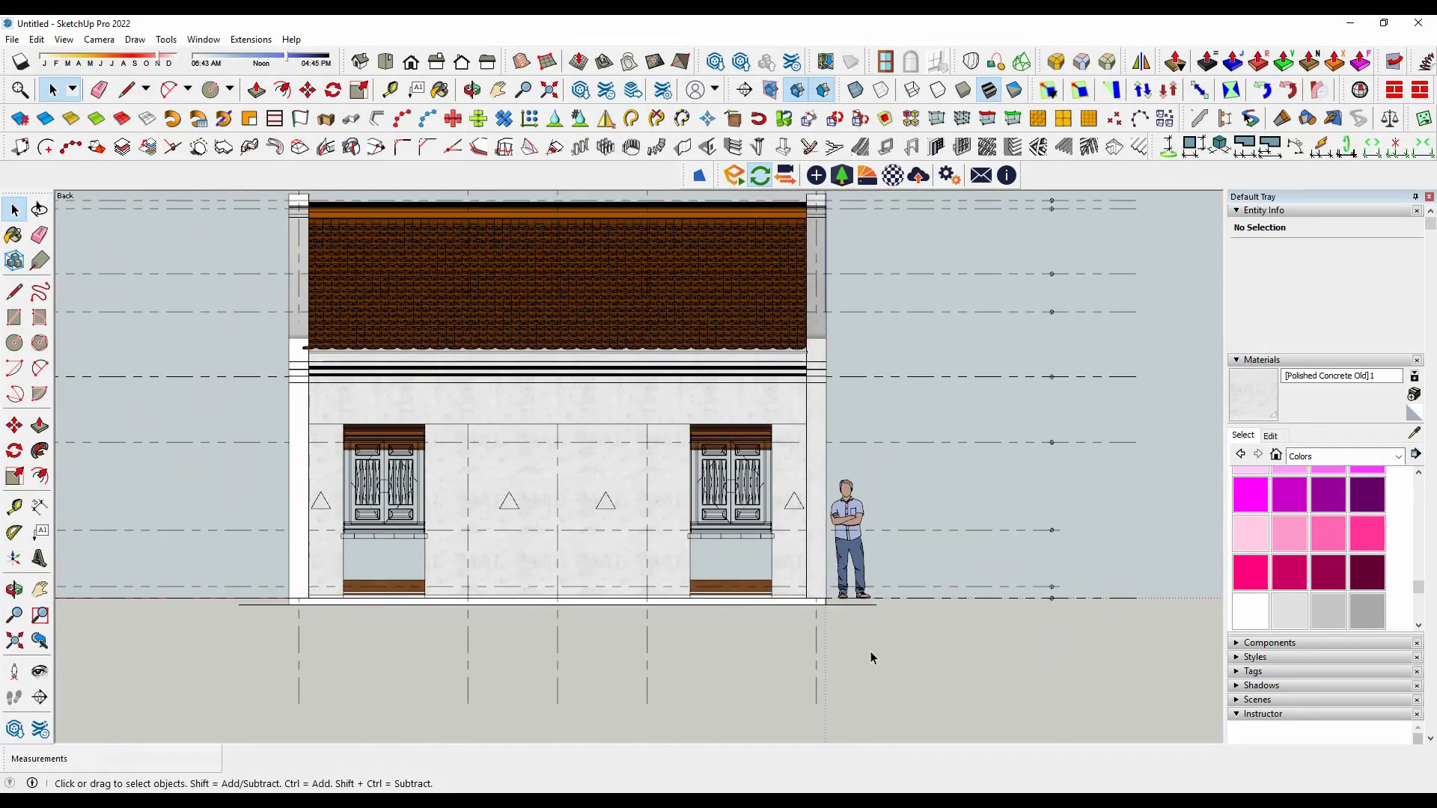
pyautogui.keyDown('shift'); pyautogui.moveTo(870, 651); pyautogui.dragTo(973, 651, button='middle'); pyautogui.keyUp('shift')
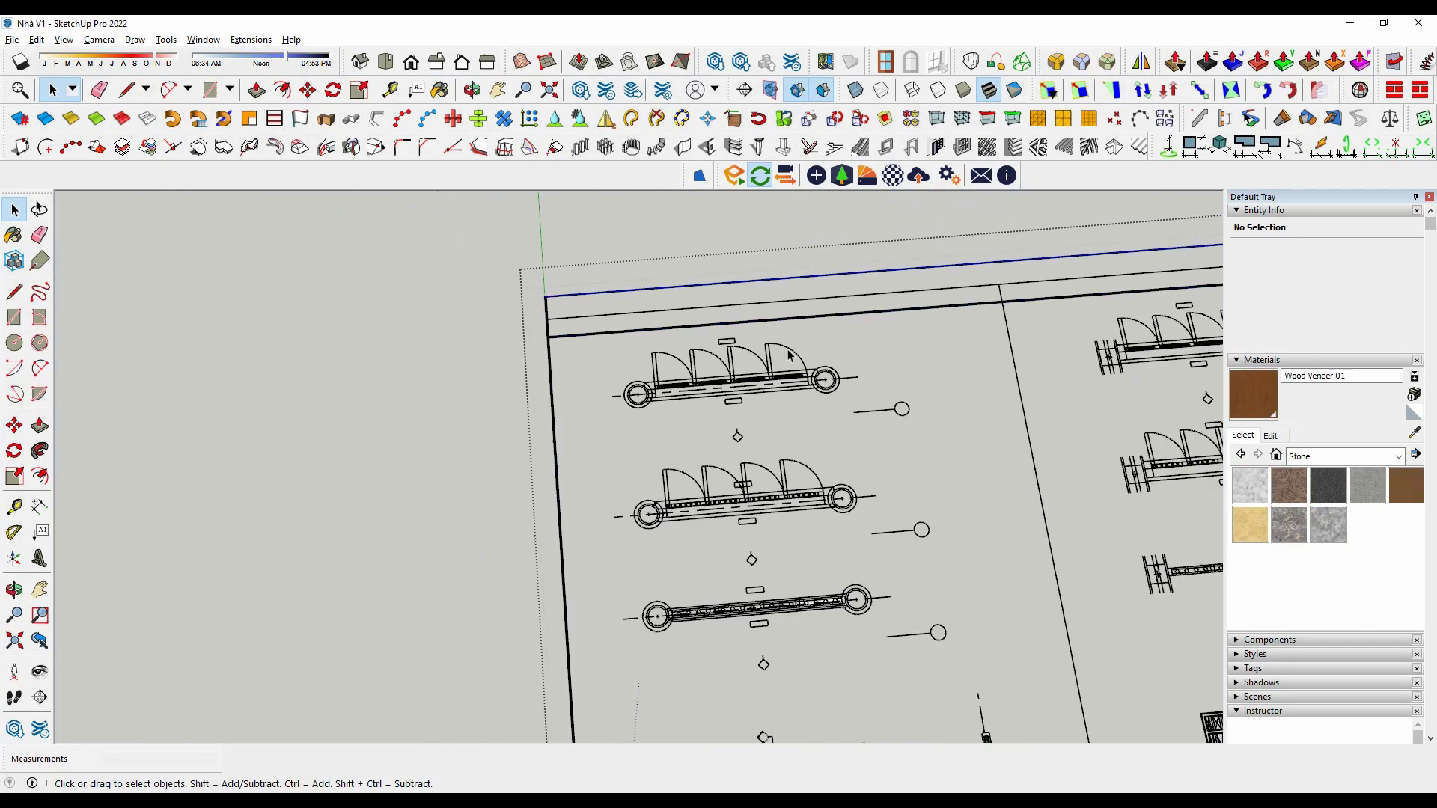
pyautogui.scroll(-5, 510, 379)
pyautogui.moveTo(510, 379); pyautogui.dragTo(514, 474, button='middle')
# Orbit and zoom around the veranda door and scale figures, ending in a top-down view of the plans.
pyautogui.scroll(3, 513, 474)
pyautogui.scroll(3, 223, 637)
pyautogui.moveTo(222, 637); pyautogui.dragTo(385, 377, button='middle')
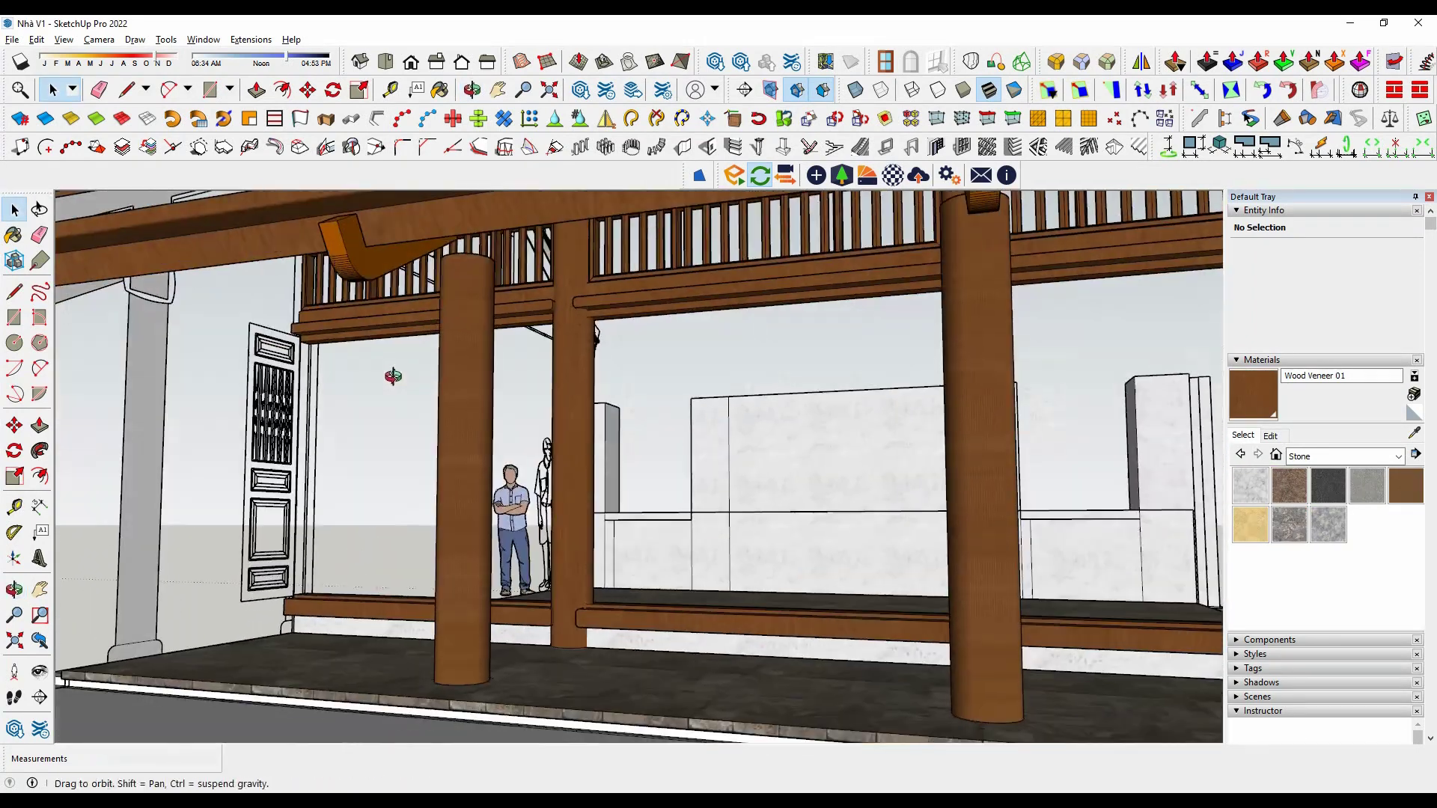
pyautogui.scroll(3, 271, 473)
pyautogui.scroll(-5, 301, 459)
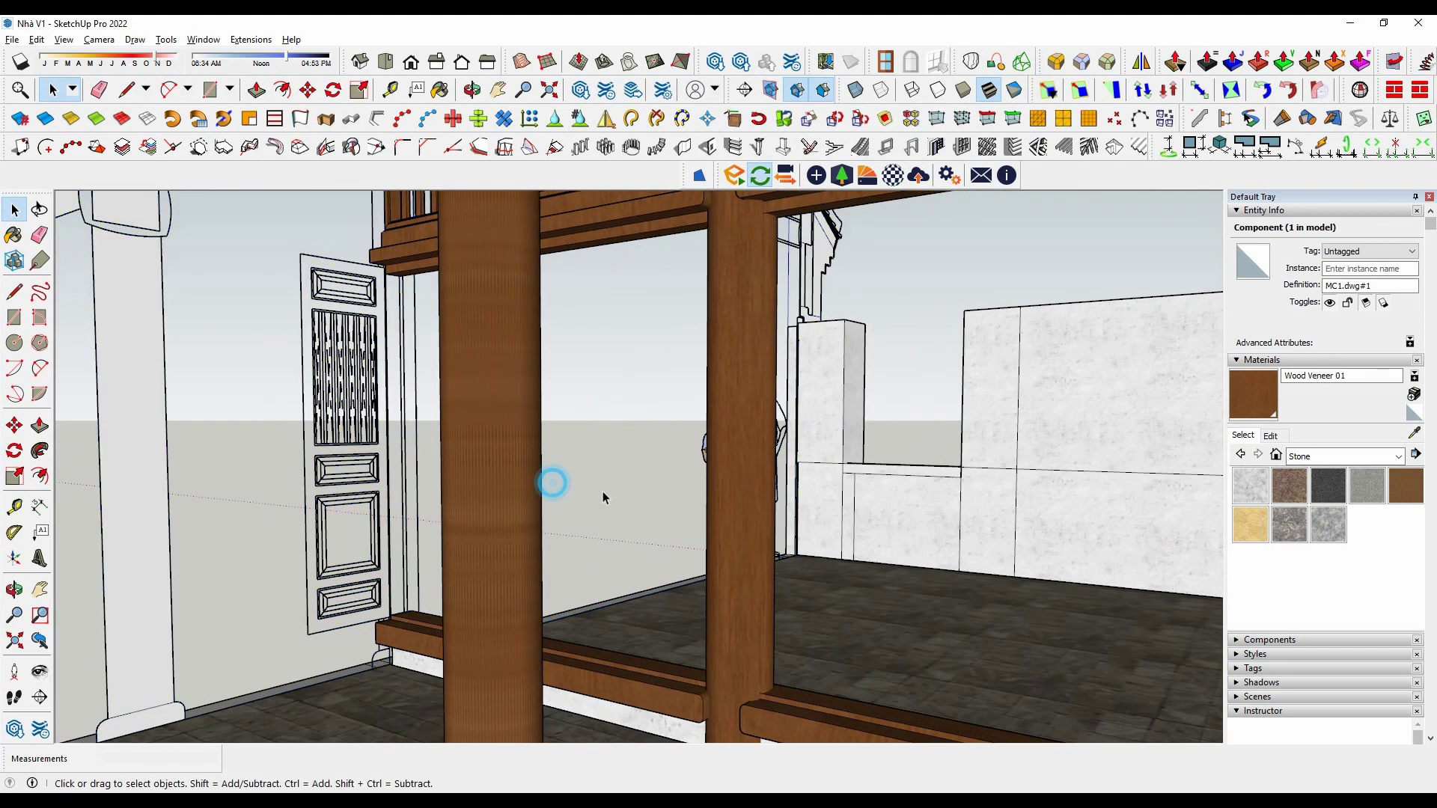
pyautogui.scroll(5, 604, 491)
pyautogui.scroll(-3, 453, 340)
pyautogui.scroll(2, 449, 363)
pyautogui.moveTo(492, 526)
pyautogui.mouseDown(button='middle')
pyautogui.moveTo(458, 653)
pyautogui.moveTo(599, 599)
pyautogui.mouseUp(button='middle')
pyautogui.scroll(-3, 748, 569)
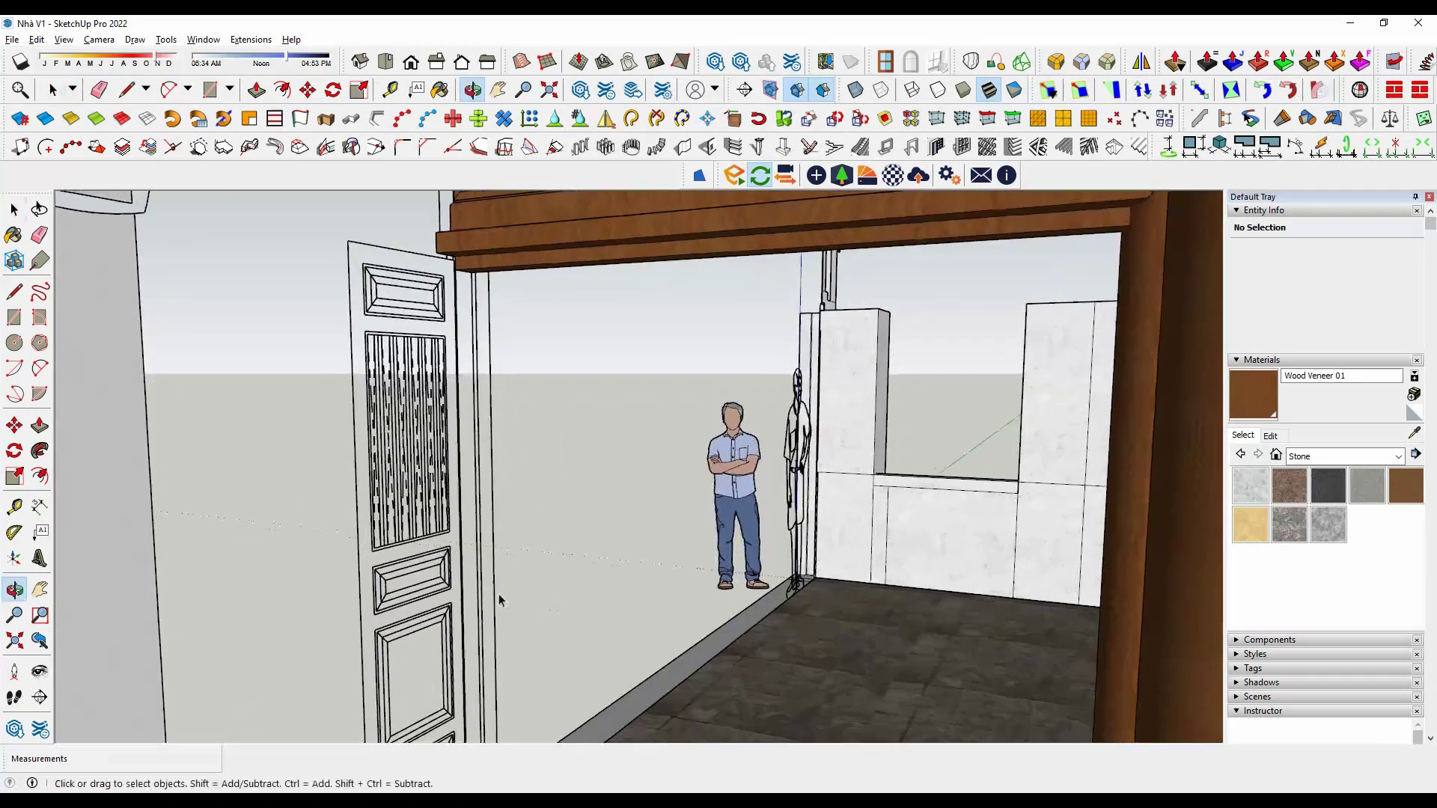
pyautogui.scroll(-3, 824, 558)
pyautogui.scroll(-3, 874, 552)
pyautogui.scroll(3, 874, 552)
pyautogui.scroll(3, 481, 465)
pyautogui.scroll(3, 598, 524)
pyautogui.scroll(-3, 644, 591)
pyautogui.moveTo(643, 591); pyautogui.dragTo(524, 479, button='middle')
pyautogui.scroll(3, 449, 404)
pyautogui.scroll(-1, 439, 396)
pyautogui.scroll(5, 440, 395)
pyautogui.scroll(3, 419, 420)
pyautogui.scroll(-3, 362, 507)
pyautogui.scroll(2, 371, 464)
pyautogui.scroll(2, 367, 458)
# Select a door assembly in the plan and switch to Top view (F2).
pyautogui.click(334, 470)
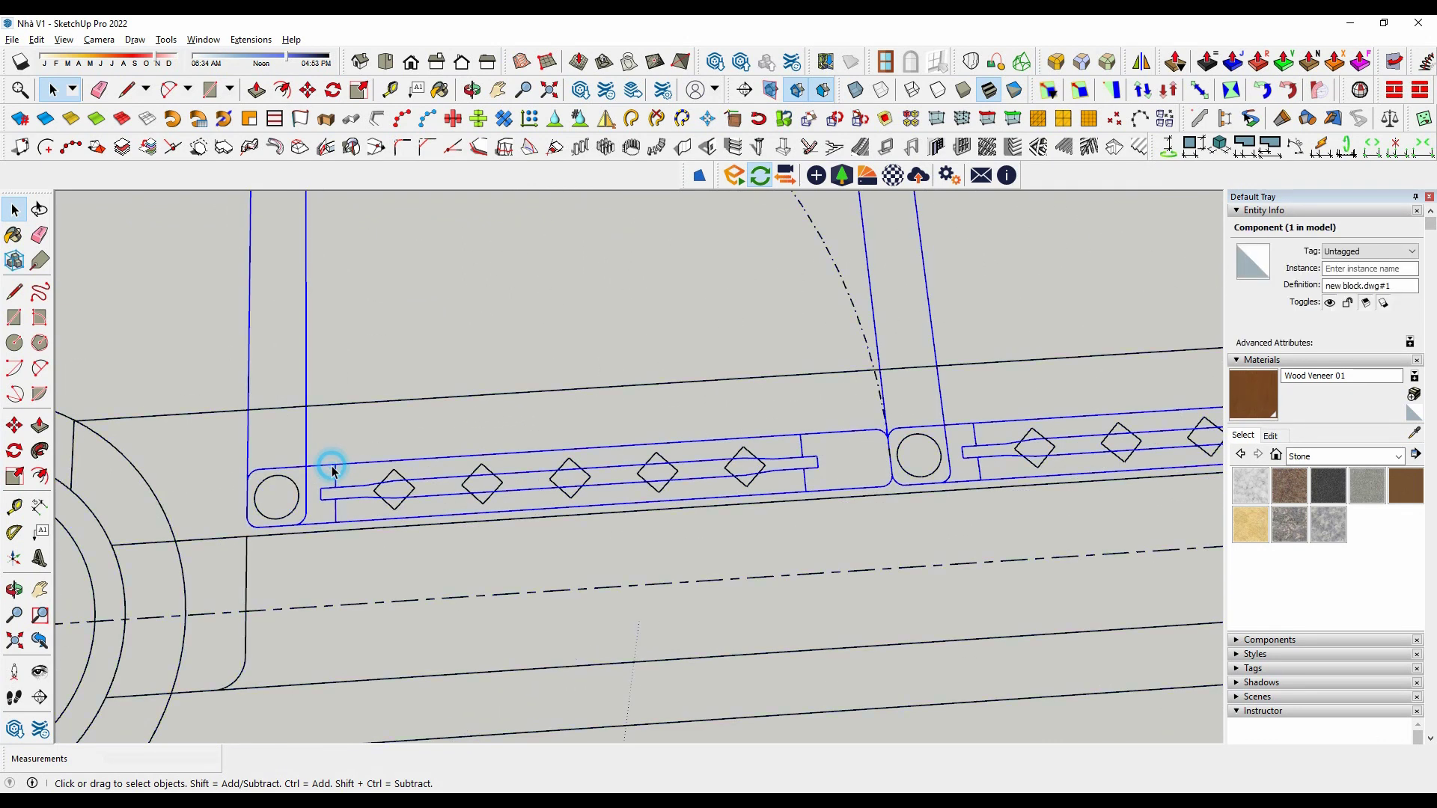
pyautogui.click(334, 470)
pyautogui.scroll(2, 333, 472)
pyautogui.scroll(-5, 343, 464)
pyautogui.scroll(-2, 300, 419)
pyautogui.moveTo(848, 581); pyautogui.dragTo(848, 581)
pyautogui.press('F2')
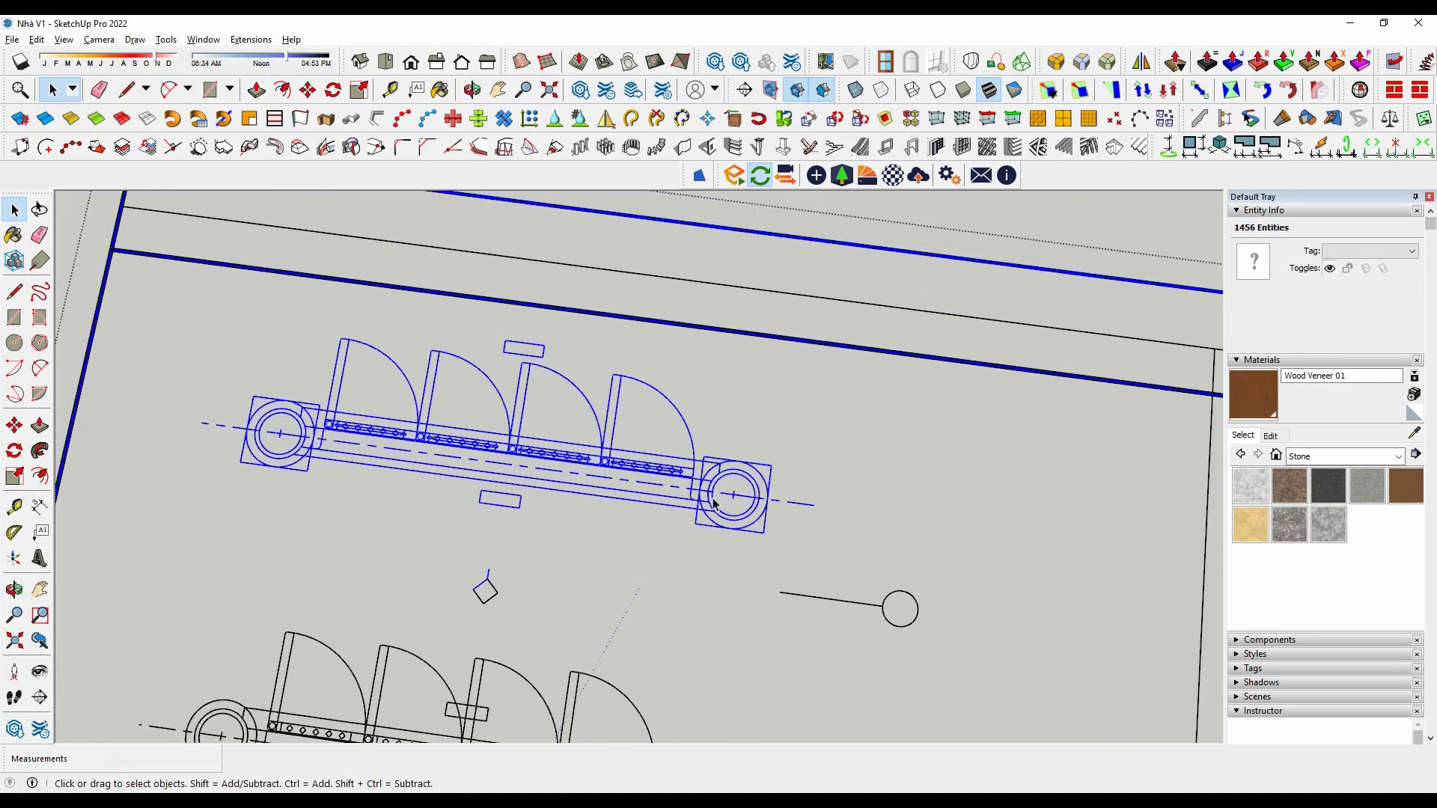
pyautogui.scroll(-3, 438, 393)
pyautogui.scroll(3, 365, 469)
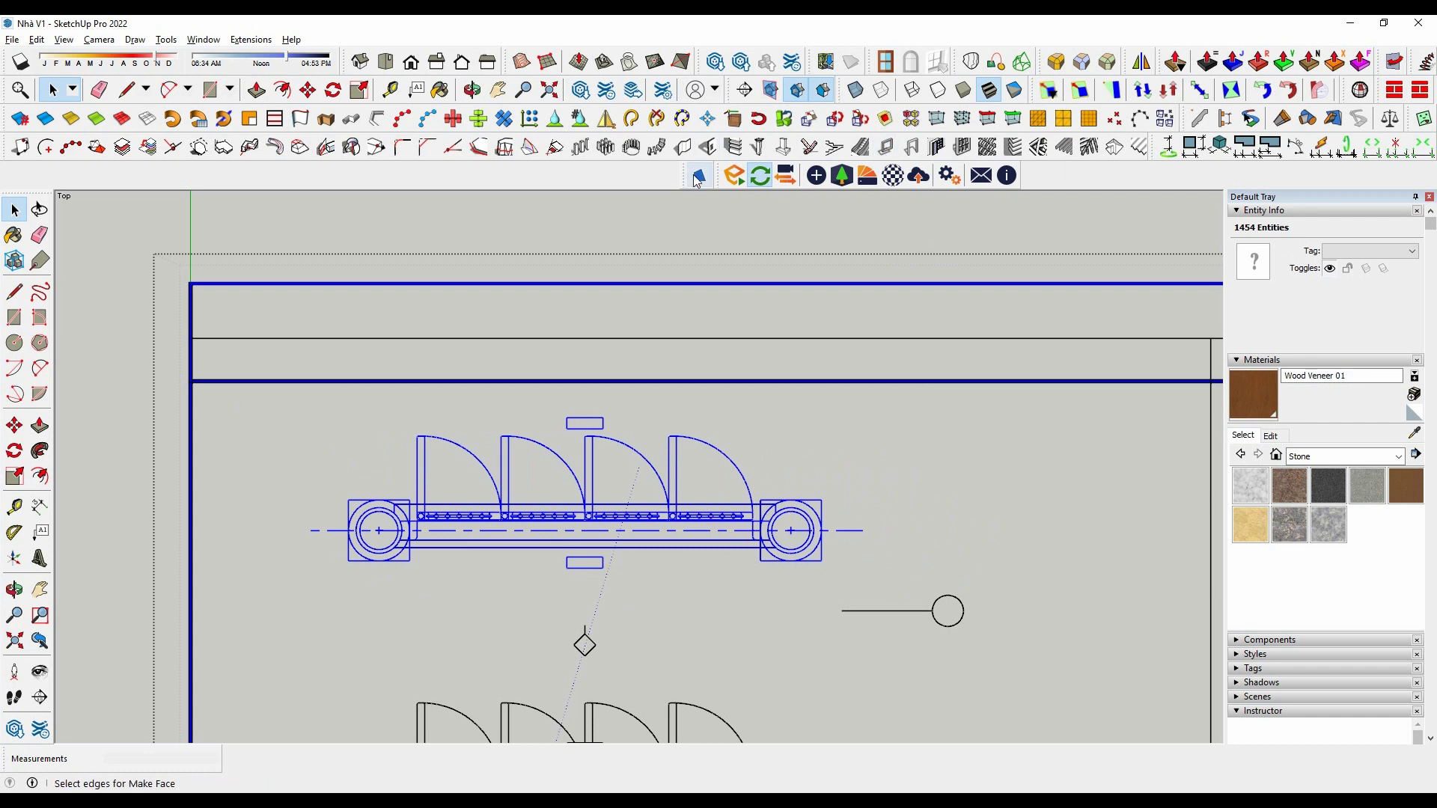
pyautogui.scroll(2, 449, 577)
pyautogui.scroll(3, 423, 524)
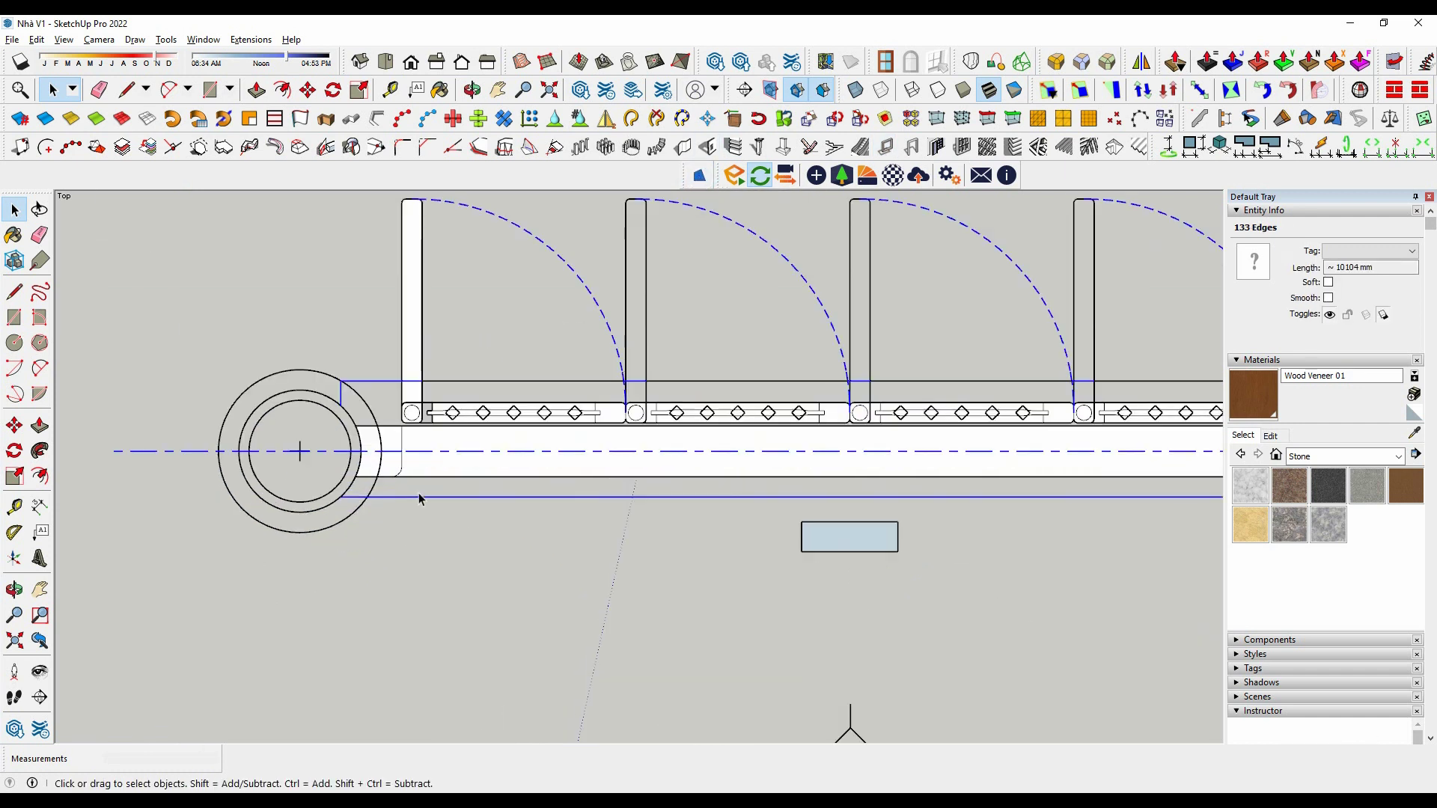
pyautogui.scroll(2, 397, 464)
pyautogui.scroll(-1, 344, 473)
# Select the end faces and bar face of one leaf's diamond-patterned rail.
pyautogui.click(344, 473)
pyautogui.scroll(-2, 440, 487)
pyautogui.scroll(-1, 392, 506)
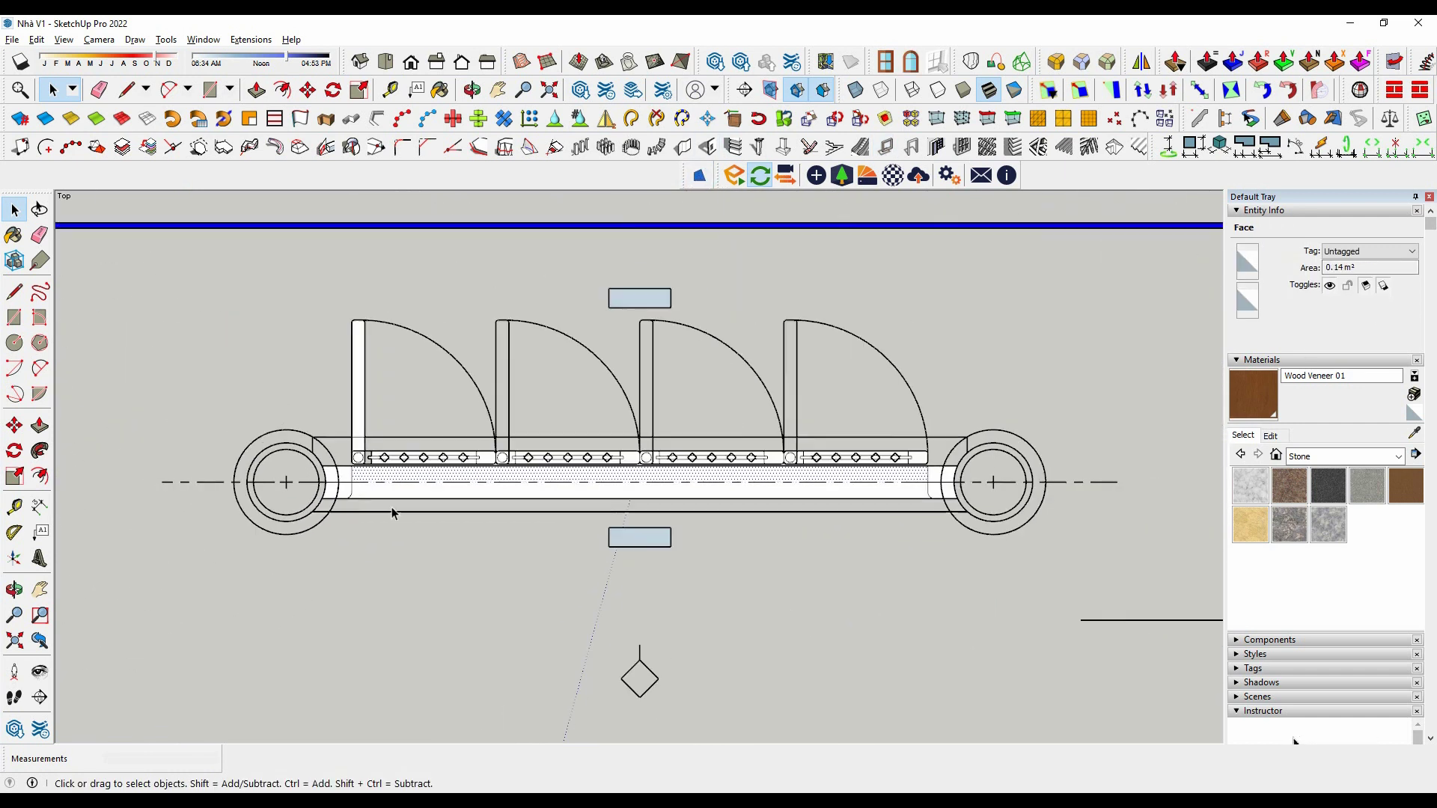
pyautogui.scroll(4, 337, 479)
pyautogui.scroll(2, 268, 463)
pyautogui.scroll(-2, 315, 494)
pyautogui.scroll(-1, 321, 513)
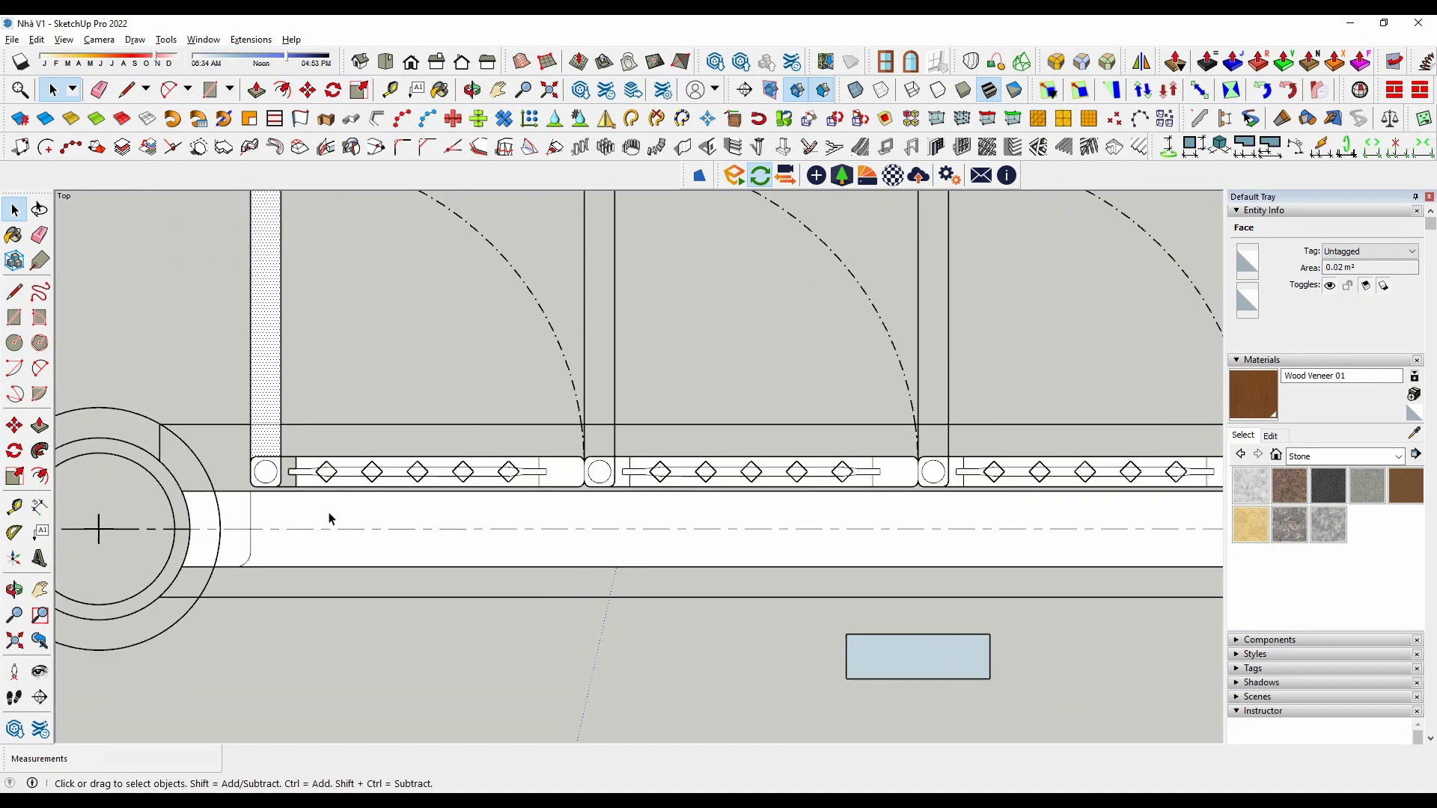
pyautogui.scroll(3, 749, 464)
pyautogui.click(806, 453)
pyautogui.scroll(1, 790, 457)
pyautogui.scroll(1, 748, 442)
pyautogui.click(705, 420)
pyautogui.scroll(-2, 733, 467)
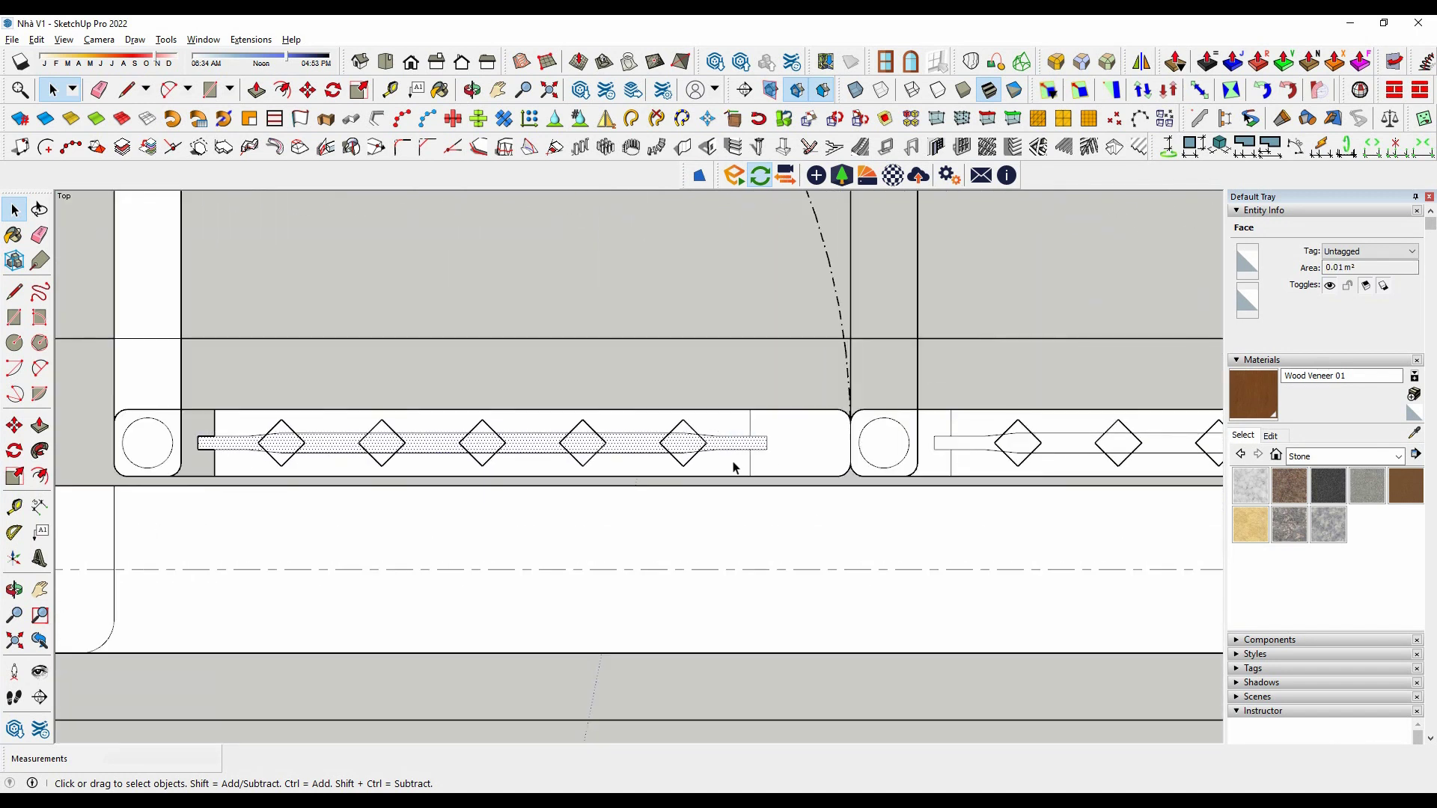
pyautogui.keyDown('ctrl'); pyautogui.click(781, 467); pyautogui.keyUp('ctrl')
pyautogui.scroll(-2, 749, 476)
pyautogui.scroll(-2, 734, 490)
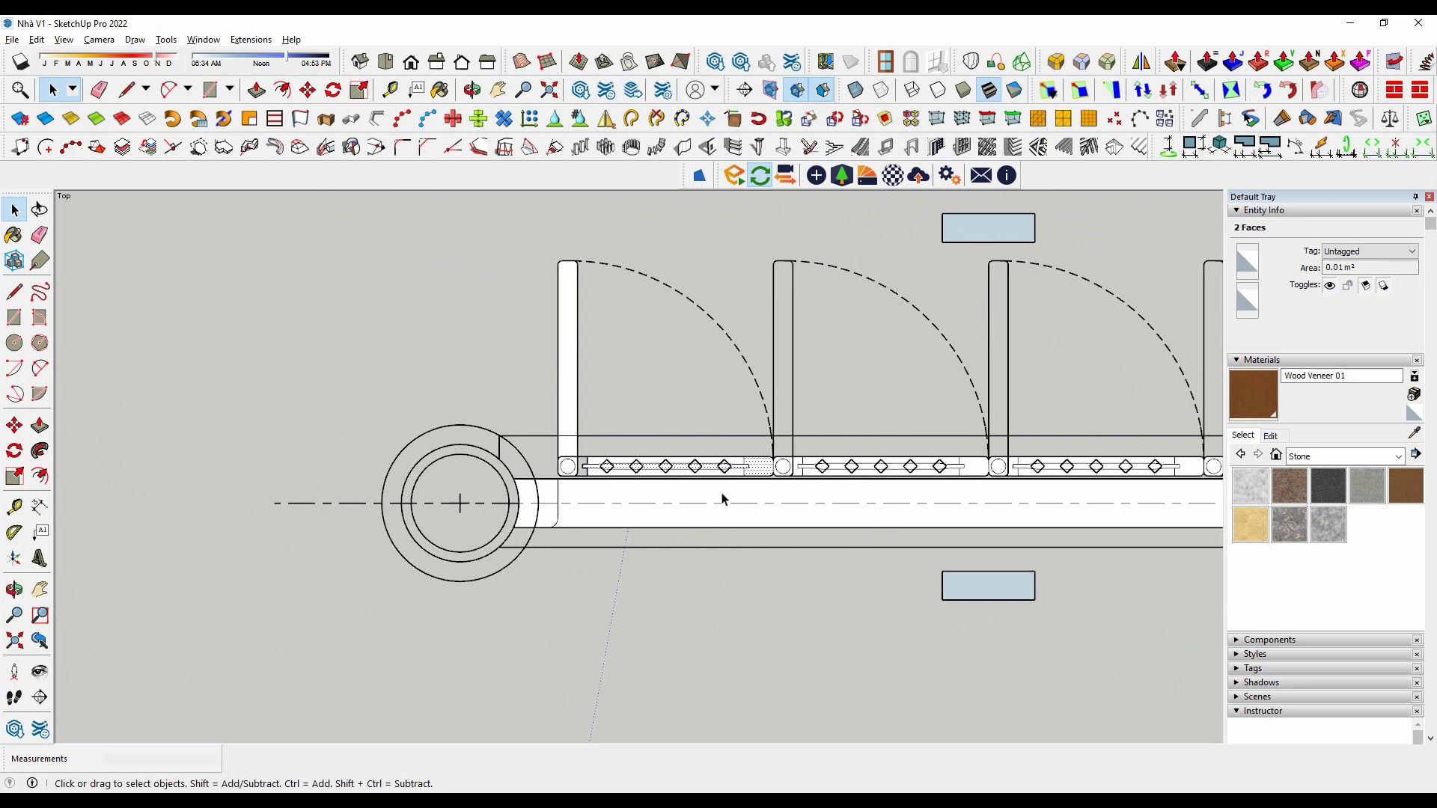
pyautogui.scroll(4, 704, 479)
pyautogui.scroll(1, 671, 432)
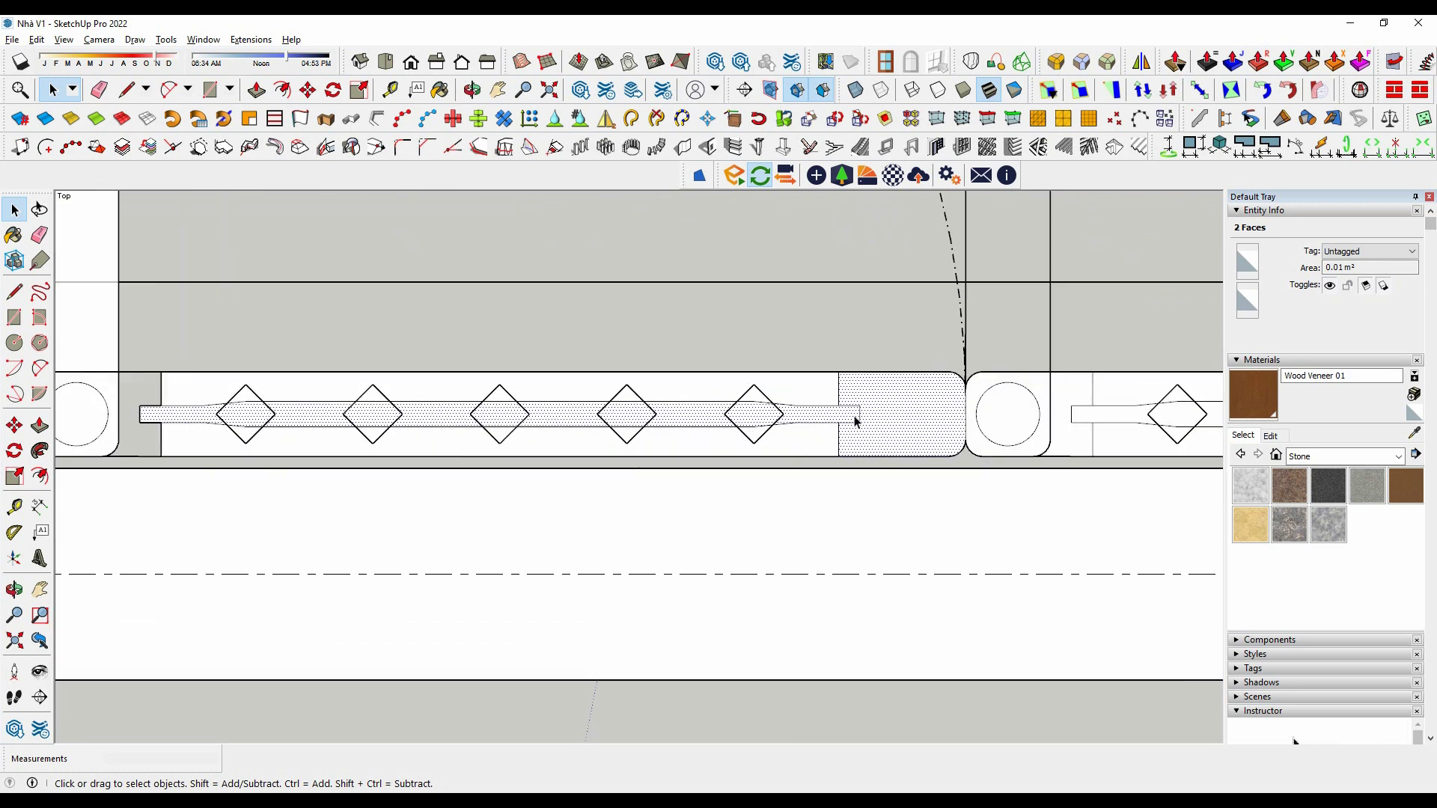
pyautogui.scroll(1, 725, 394)
pyautogui.scroll(-2, 790, 454)
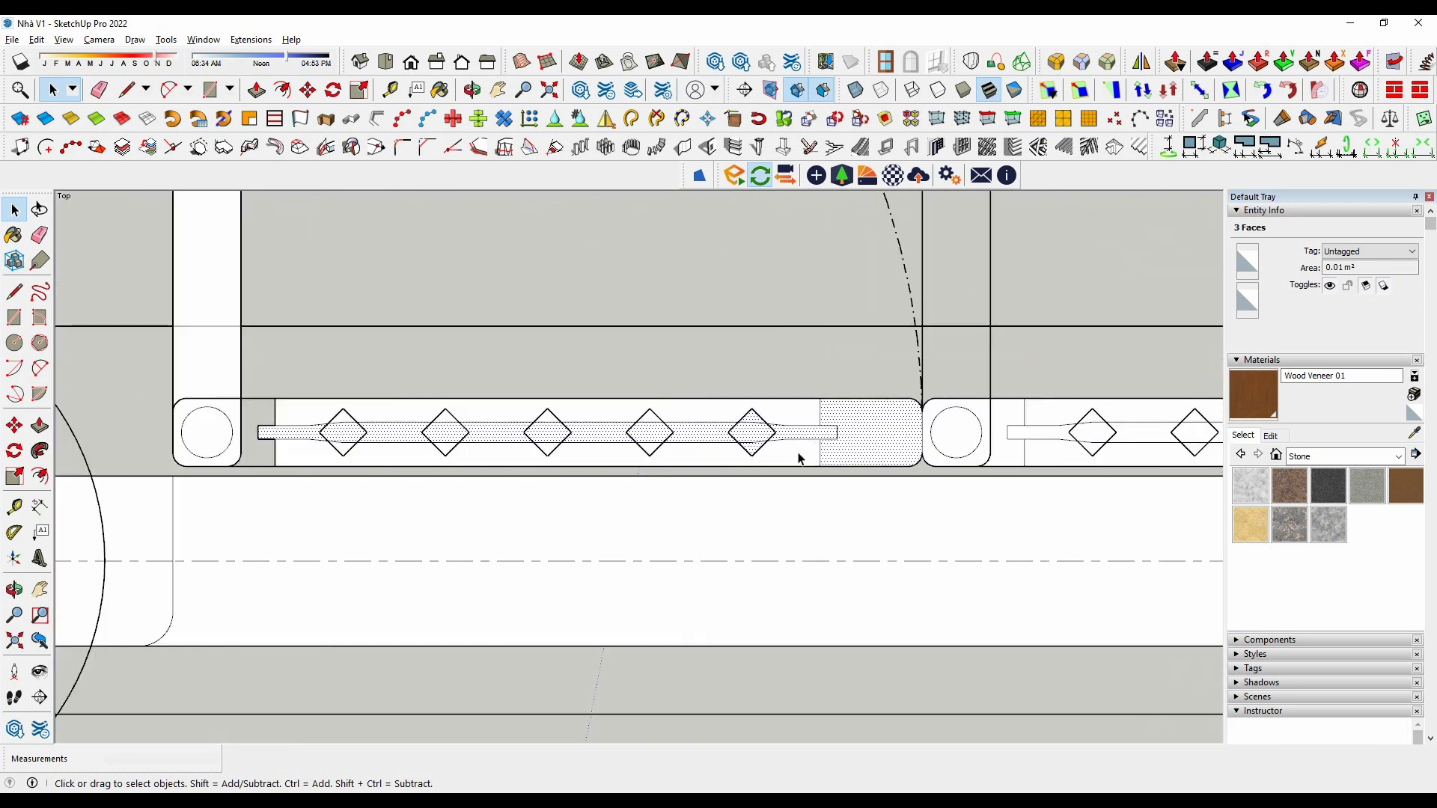
pyautogui.scroll(-3, 800, 459)
pyautogui.scroll(-2, 292, 378)
pyautogui.scroll(1, 432, 512)
pyautogui.scroll(5, 499, 459)
pyautogui.scroll(-2, 503, 497)
pyautogui.scroll(2, 621, 440)
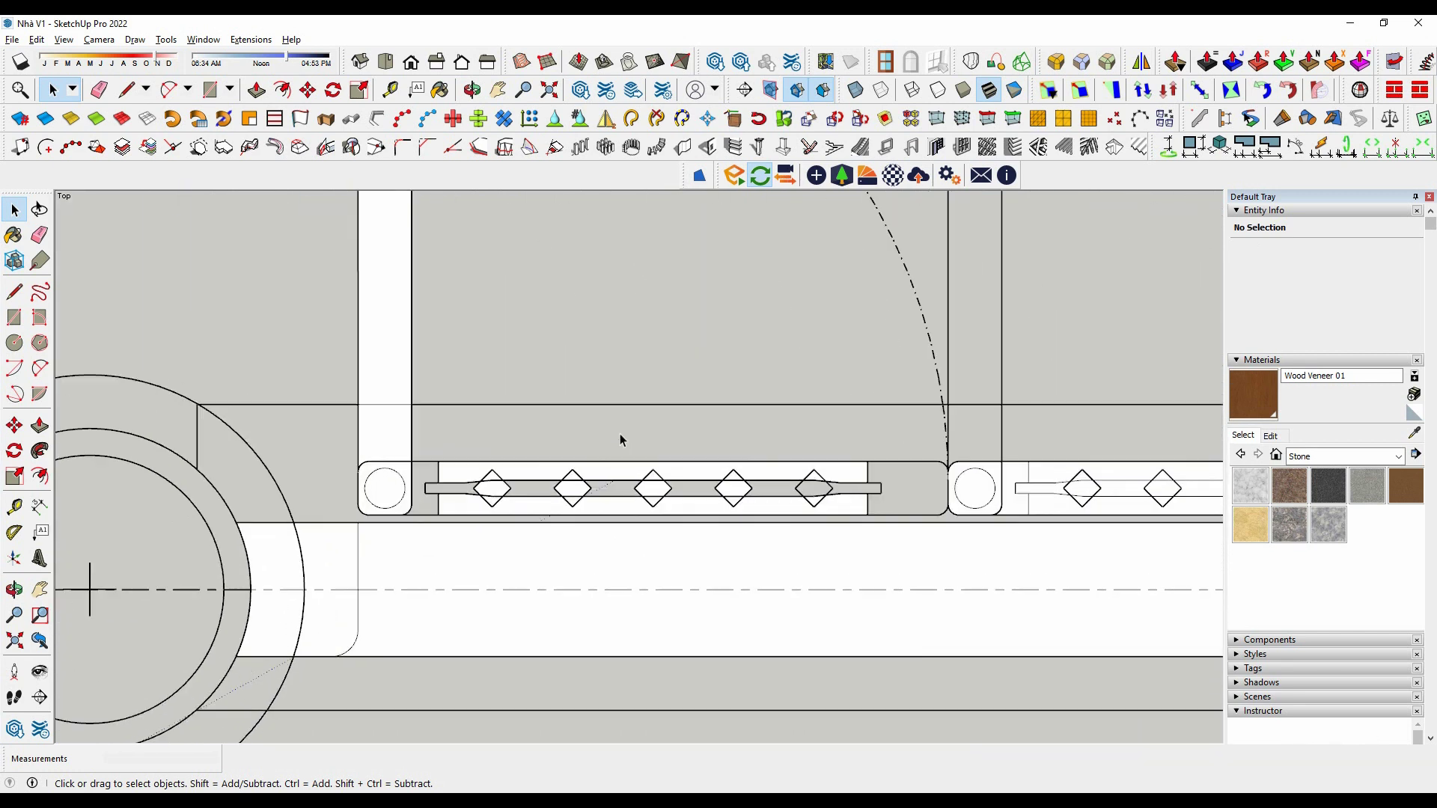
pyautogui.click(37, 41)
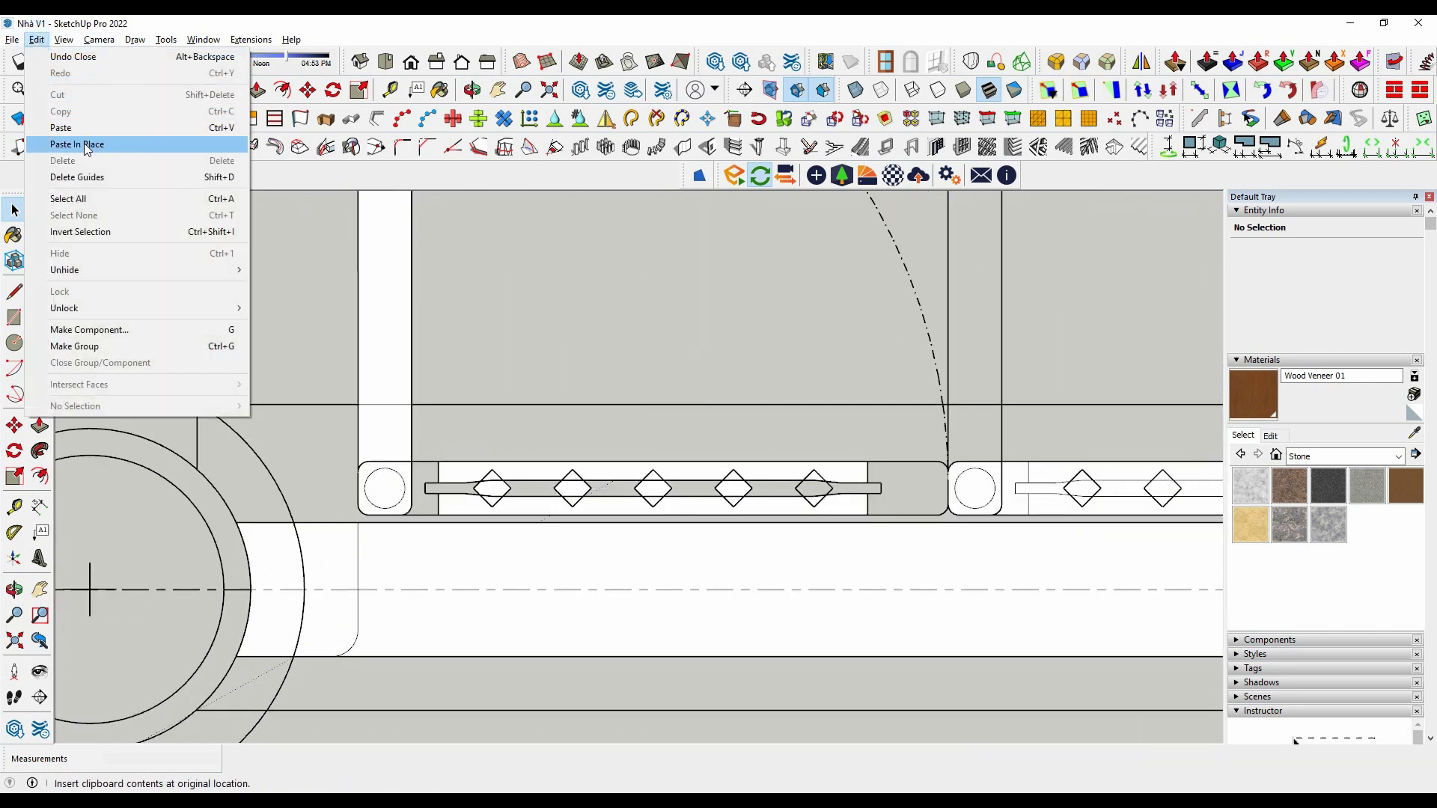
# Paste the copied rail geometry in place and make it a component.
pyautogui.click(88, 147)
pyautogui.scroll(2, 958, 535)
pyautogui.rightClick(1024, 402)
pyautogui.click(981, 318)
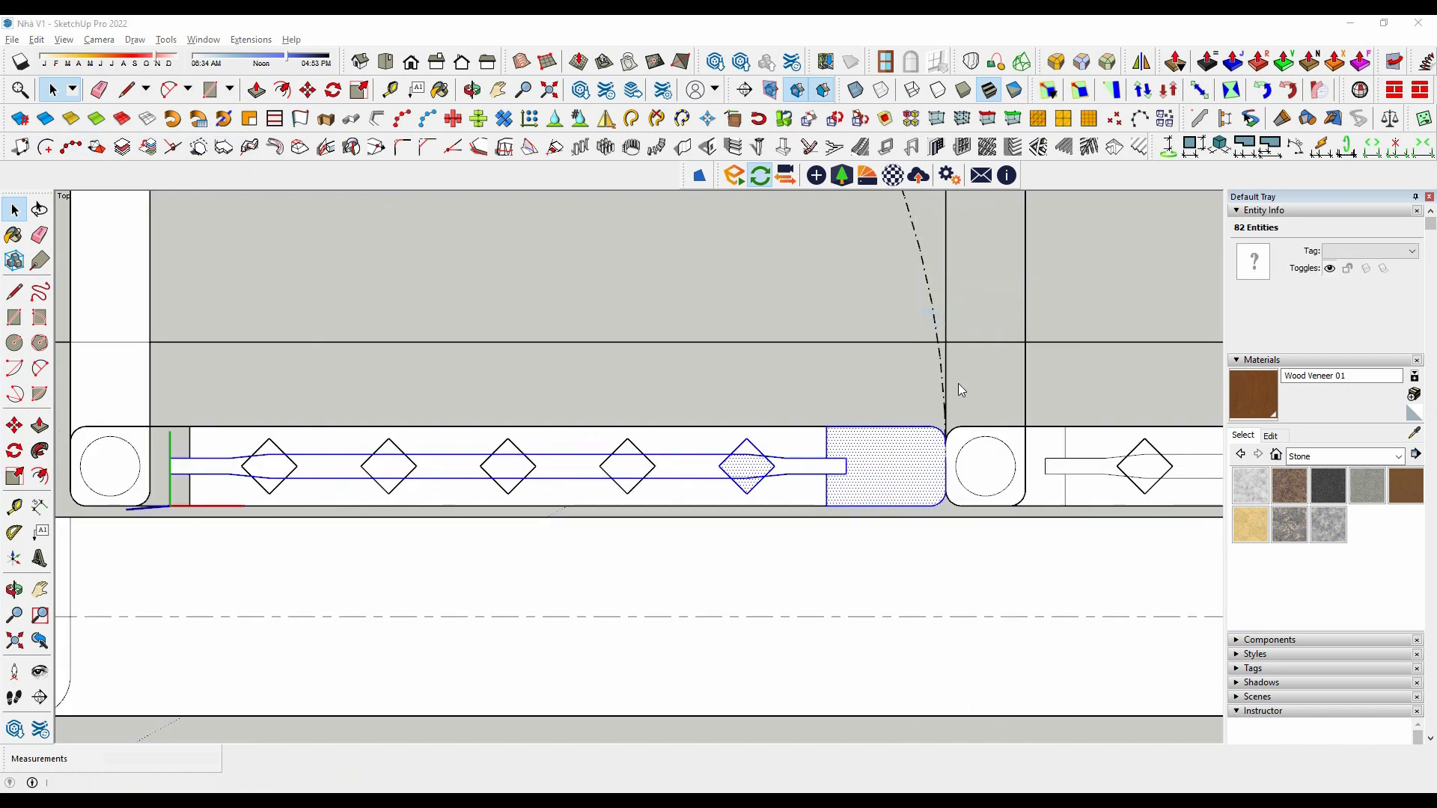
pyautogui.click(738, 569)
pyautogui.scroll(1, 729, 462)
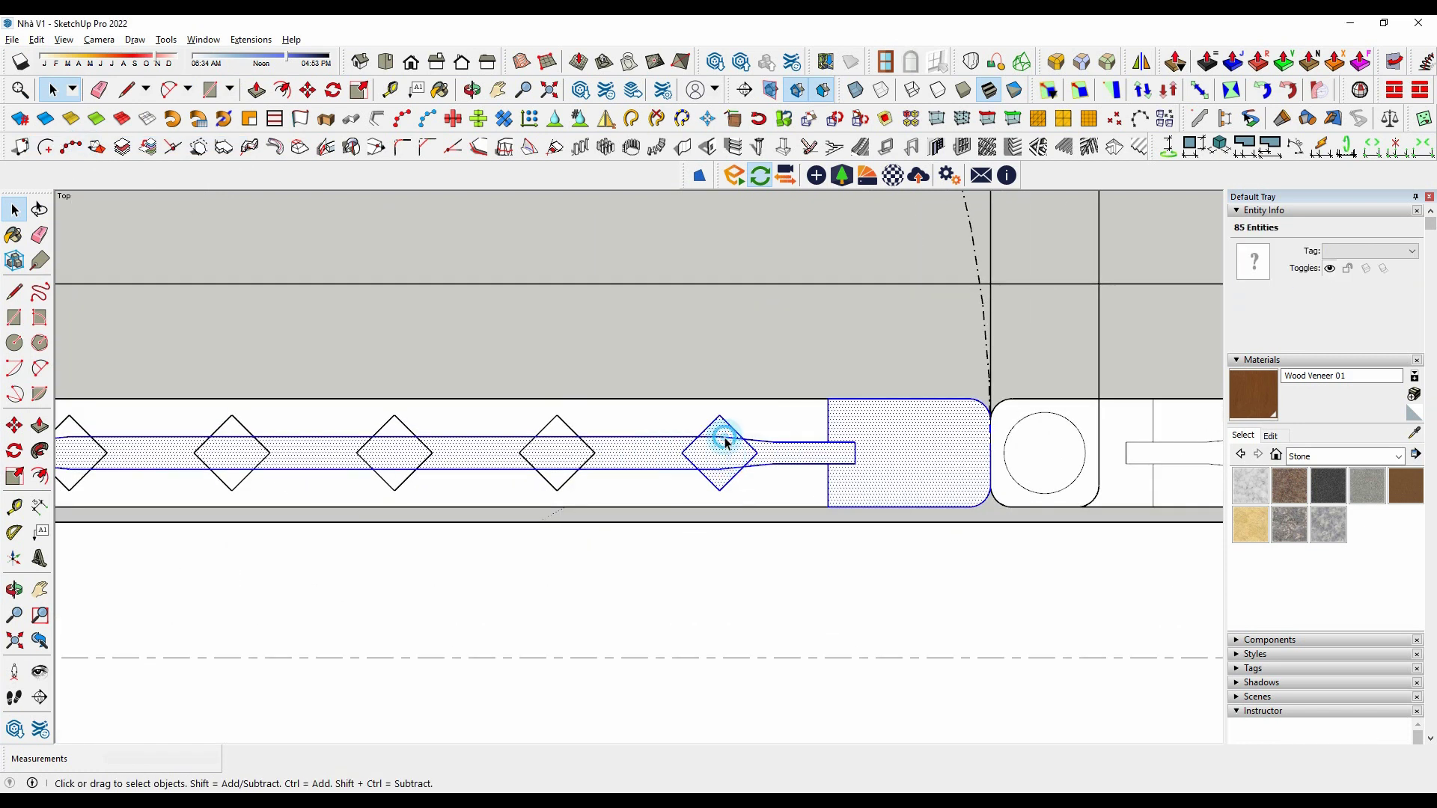
# Select several rail faces, then clear the selection.
pyautogui.click(725, 442)
pyautogui.scroll(2, 725, 449)
pyautogui.scroll(-1, 748, 460)
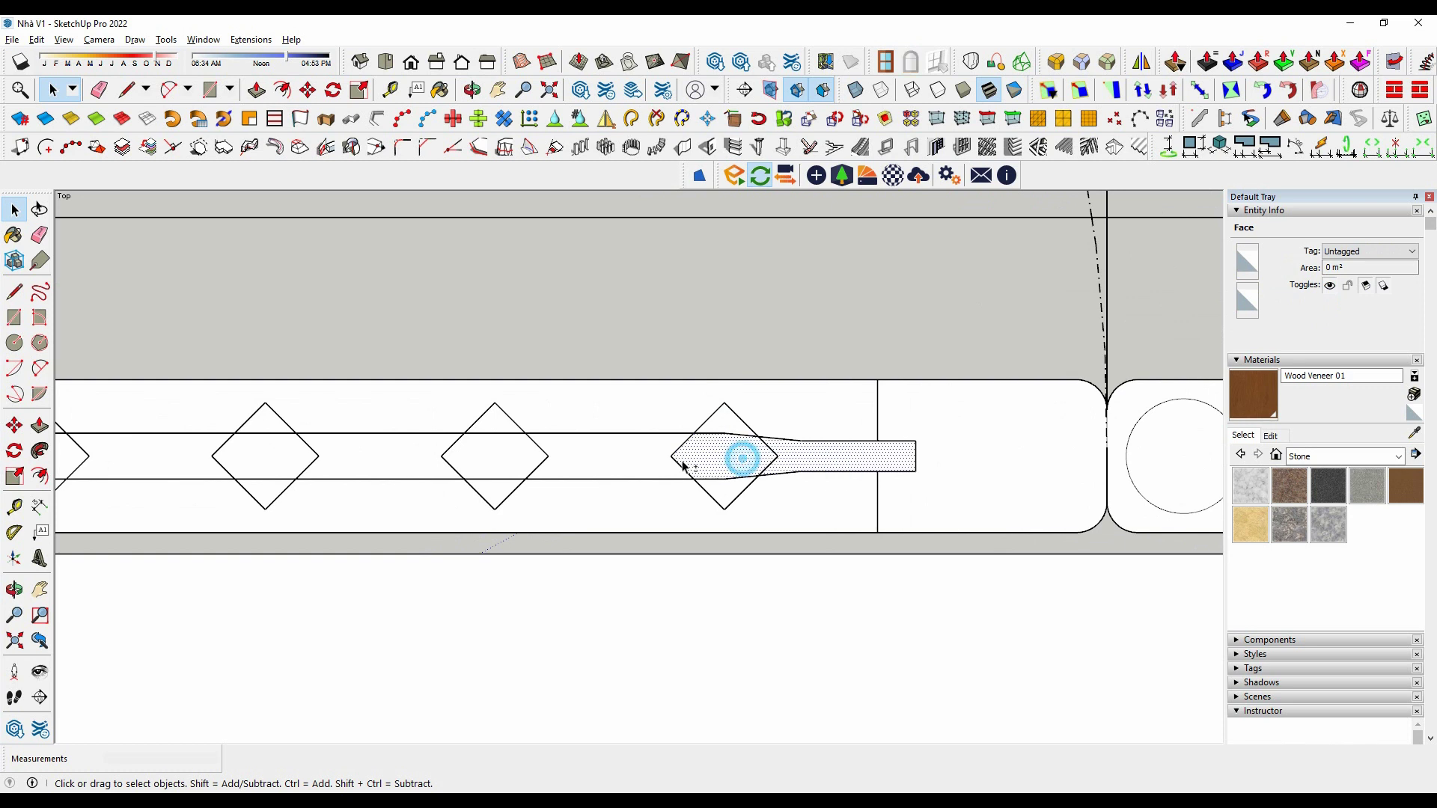
pyautogui.keyDown('shift'); pyautogui.click(683, 465); pyautogui.keyUp('shift')
pyautogui.scroll(-3, 840, 561)
pyautogui.scroll(1, 423, 514)
pyautogui.scroll(2, 644, 529)
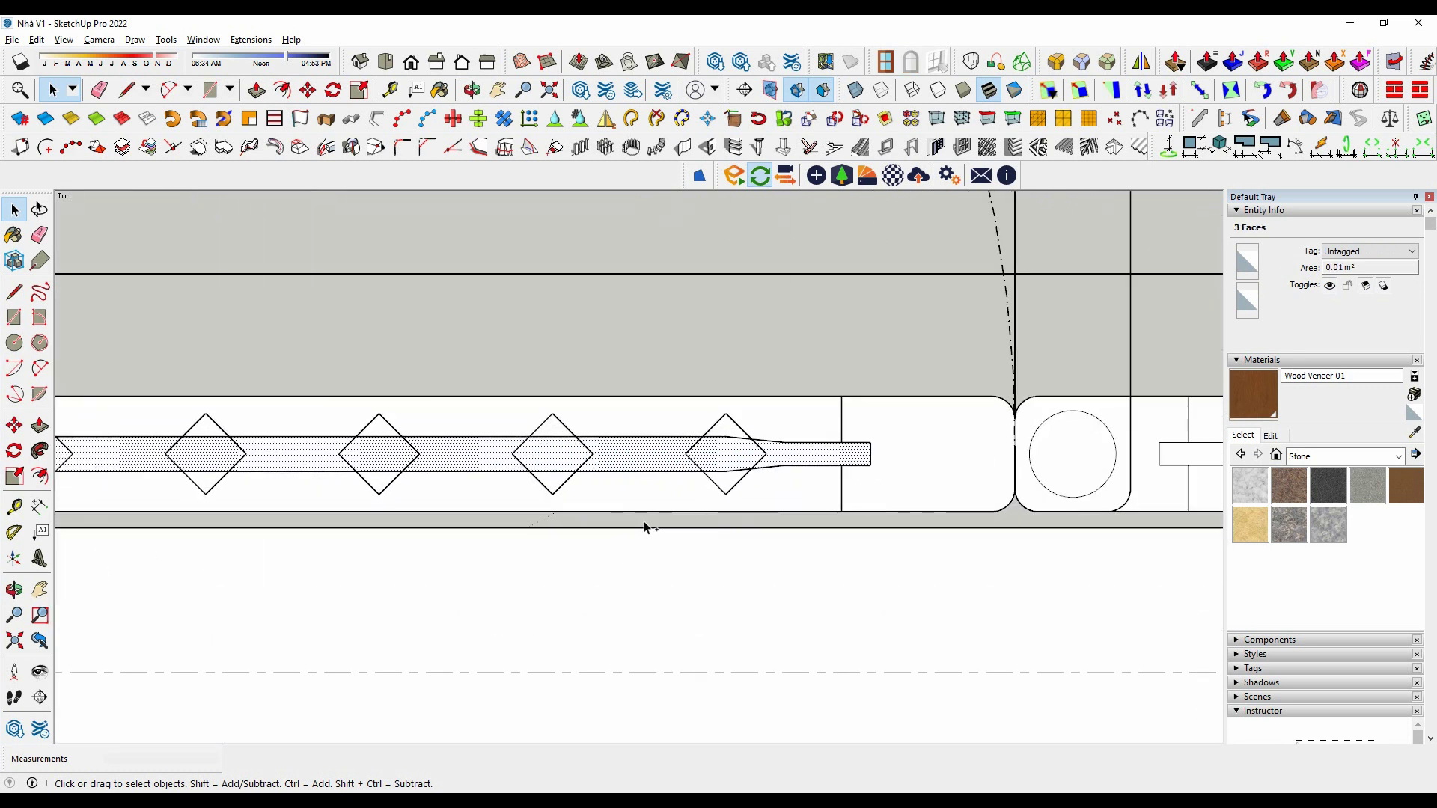
pyautogui.click(644, 527)
pyautogui.scroll(-3, 674, 539)
pyautogui.scroll(-2, 262, 408)
pyautogui.scroll(-2, 225, 434)
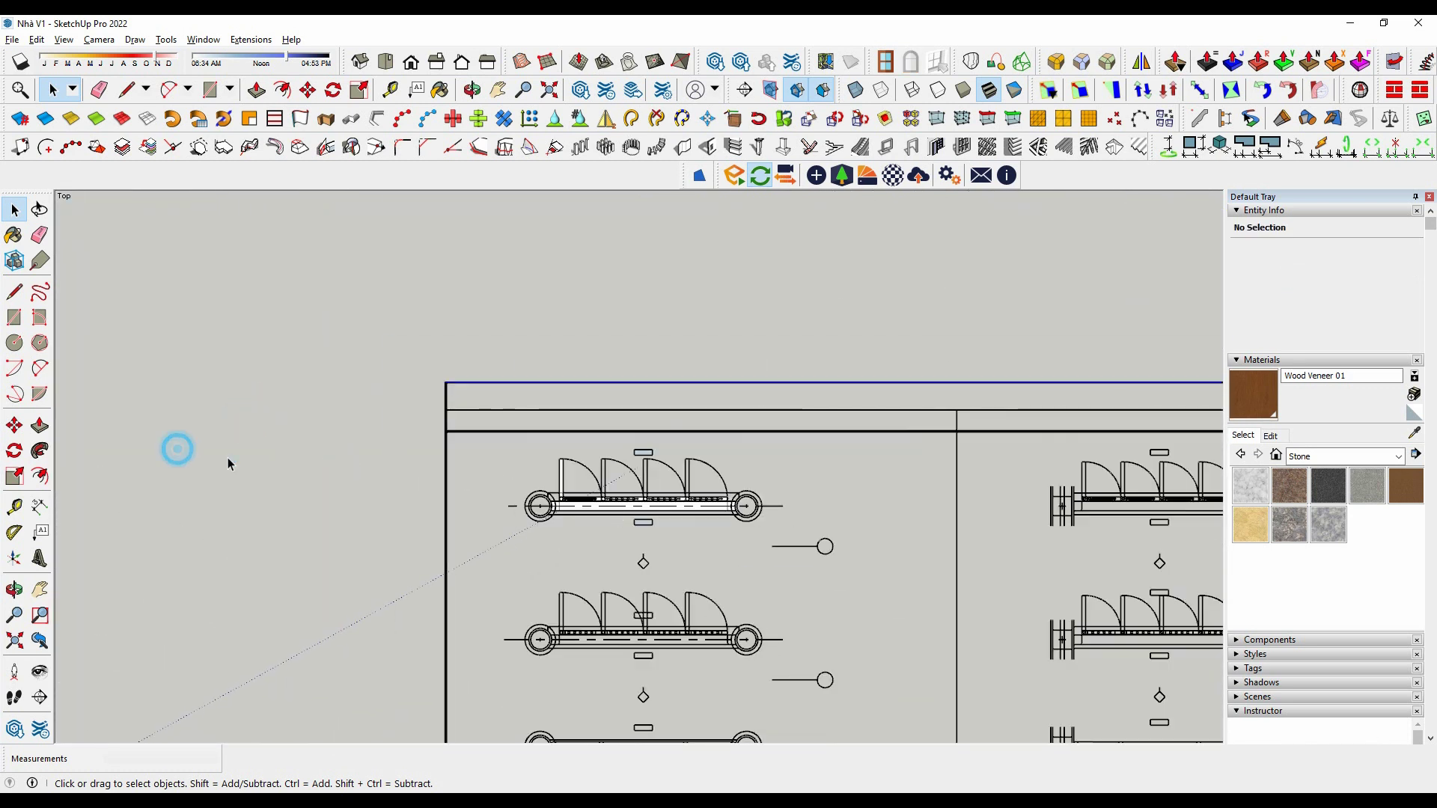
pyautogui.scroll(4, 587, 487)
pyautogui.scroll(1, 565, 507)
# Select all connected geometry of the rail piece and make it a component.
pyautogui.click(718, 479)
pyautogui.scroll(2, 792, 520)
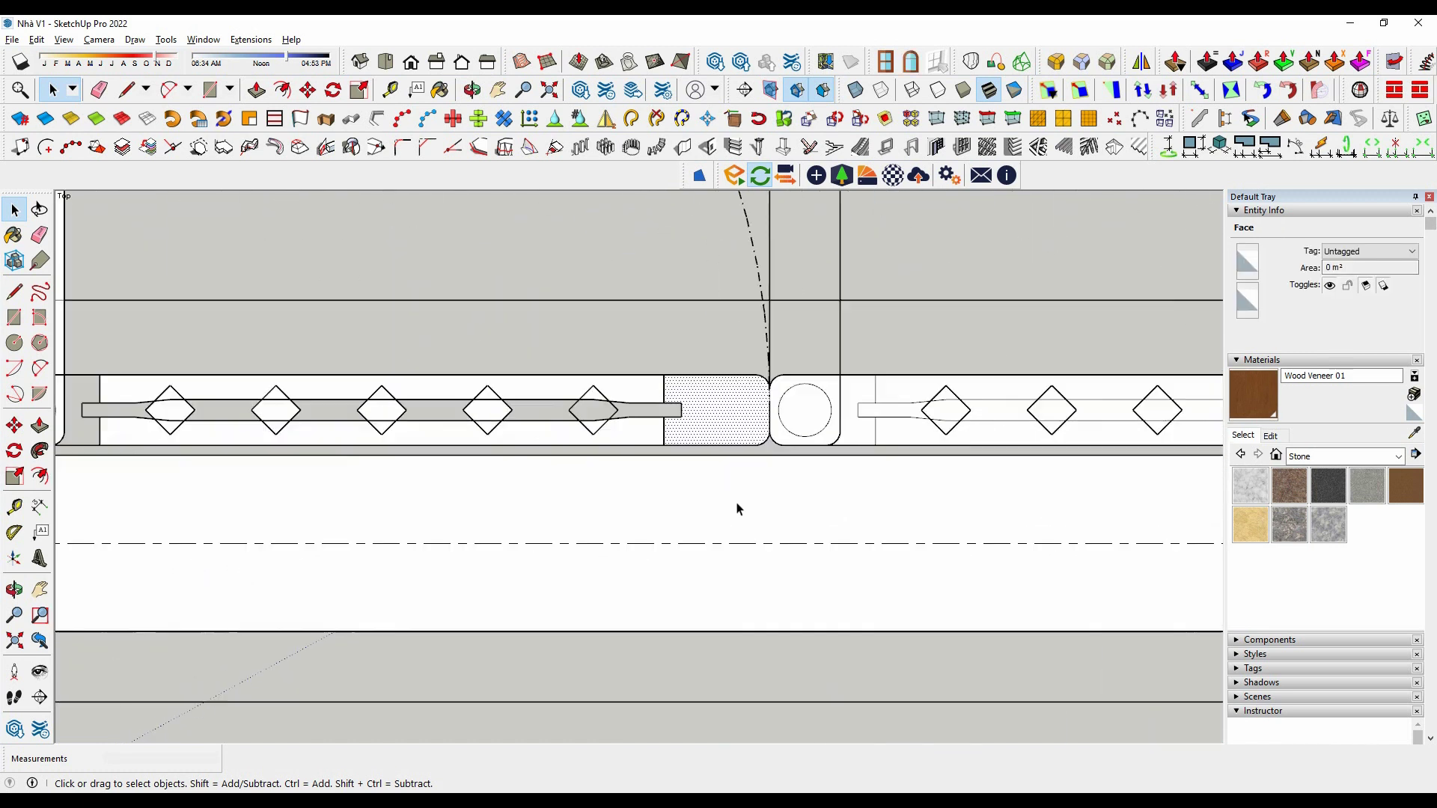
pyautogui.scroll(2, 749, 449)
pyautogui.tripleClick(738, 382)
pyautogui.rightClick(741, 382)
pyautogui.click(779, 334)
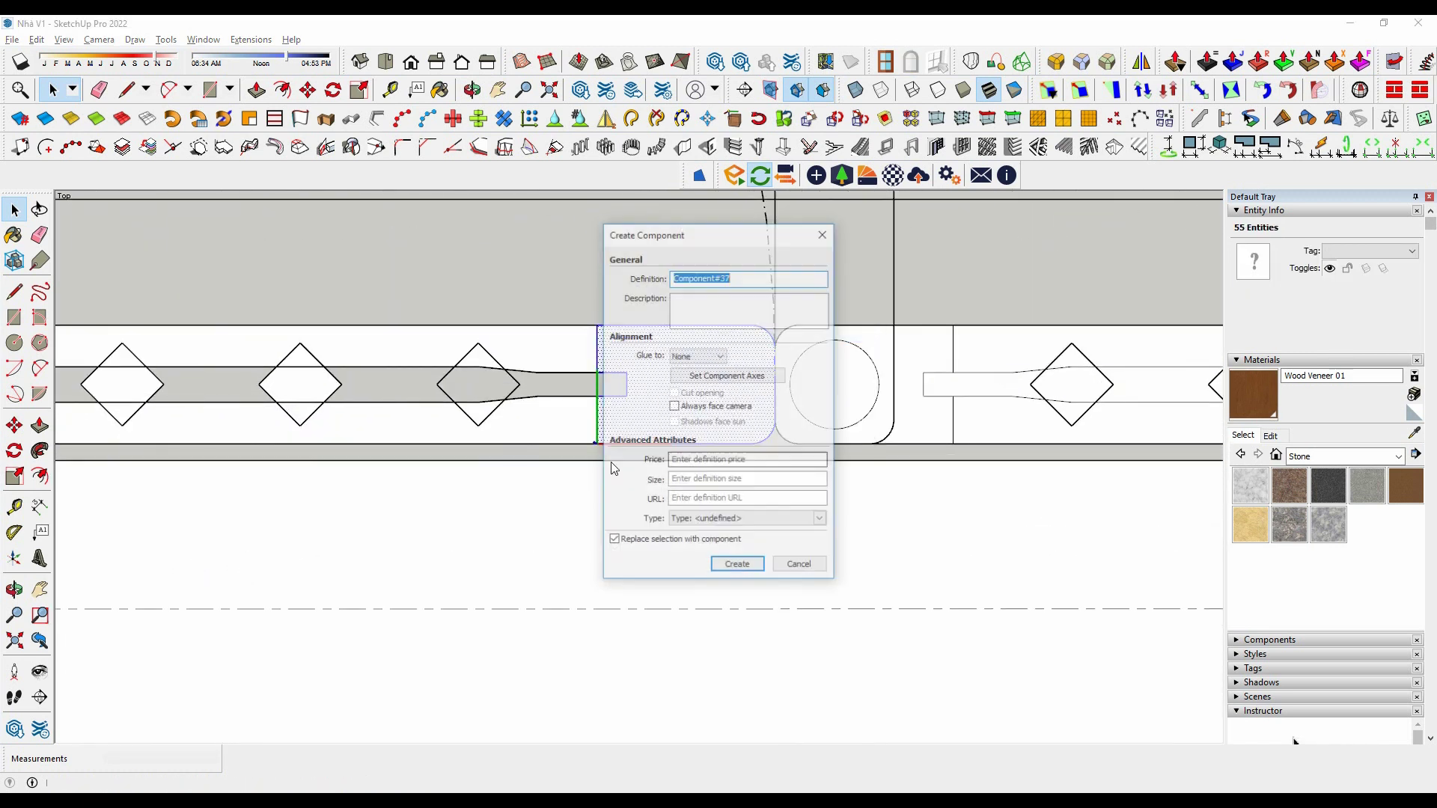
pyautogui.click(723, 569)
pyautogui.scroll(-3, 546, 423)
pyautogui.scroll(-3, 713, 475)
pyautogui.click(311, 359)
pyautogui.scroll(-3, 369, 446)
pyautogui.scroll(1, 584, 497)
pyautogui.scroll(3, 933, 467)
pyautogui.scroll(3, 651, 509)
# Undo that, then make the selected rail into a component instead.
pyautogui.click(36, 39)
pyautogui.scroll(3, 317, 378)
pyautogui.rightClick(279, 433)
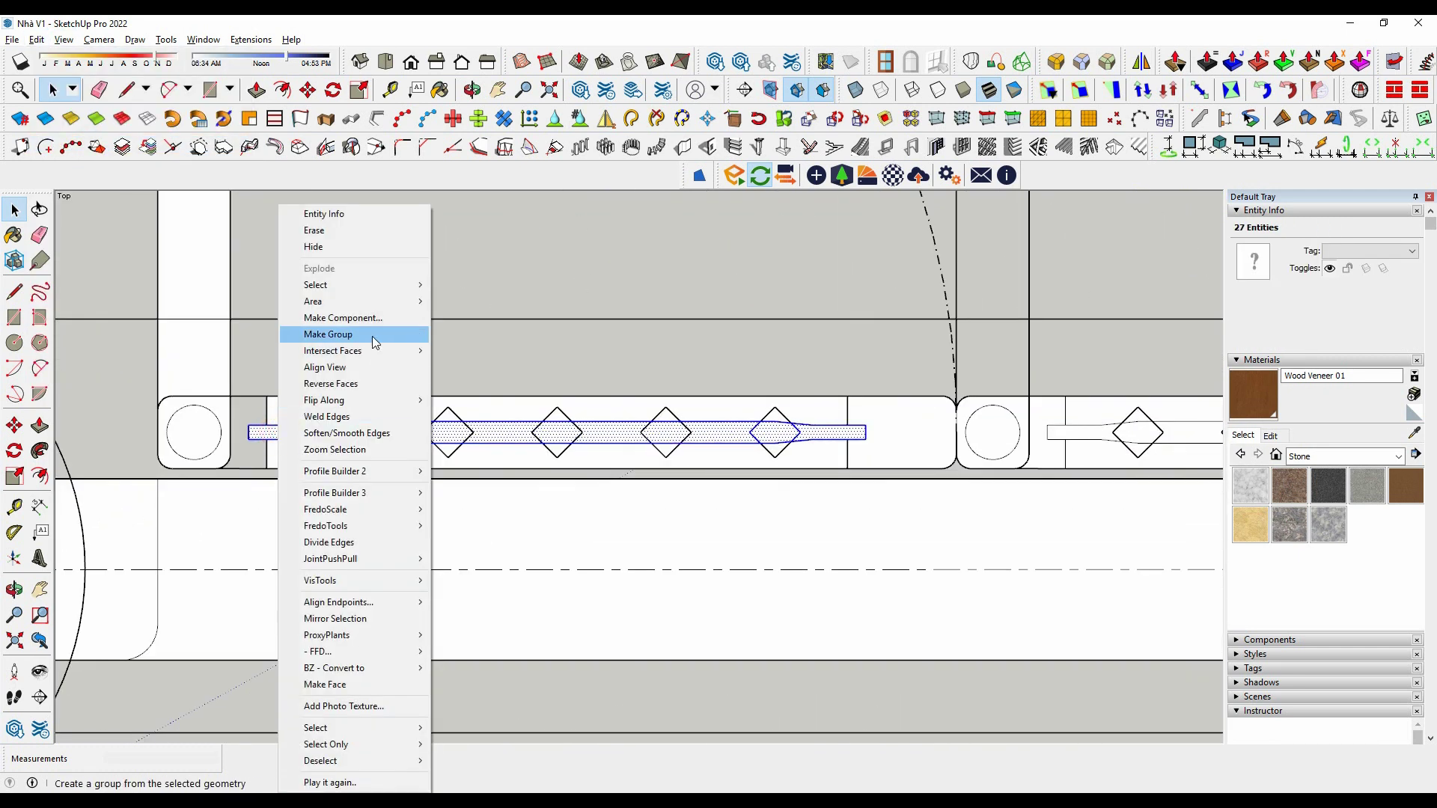
pyautogui.click(332, 318)
pyautogui.click(738, 572)
pyautogui.scroll(1, 773, 417)
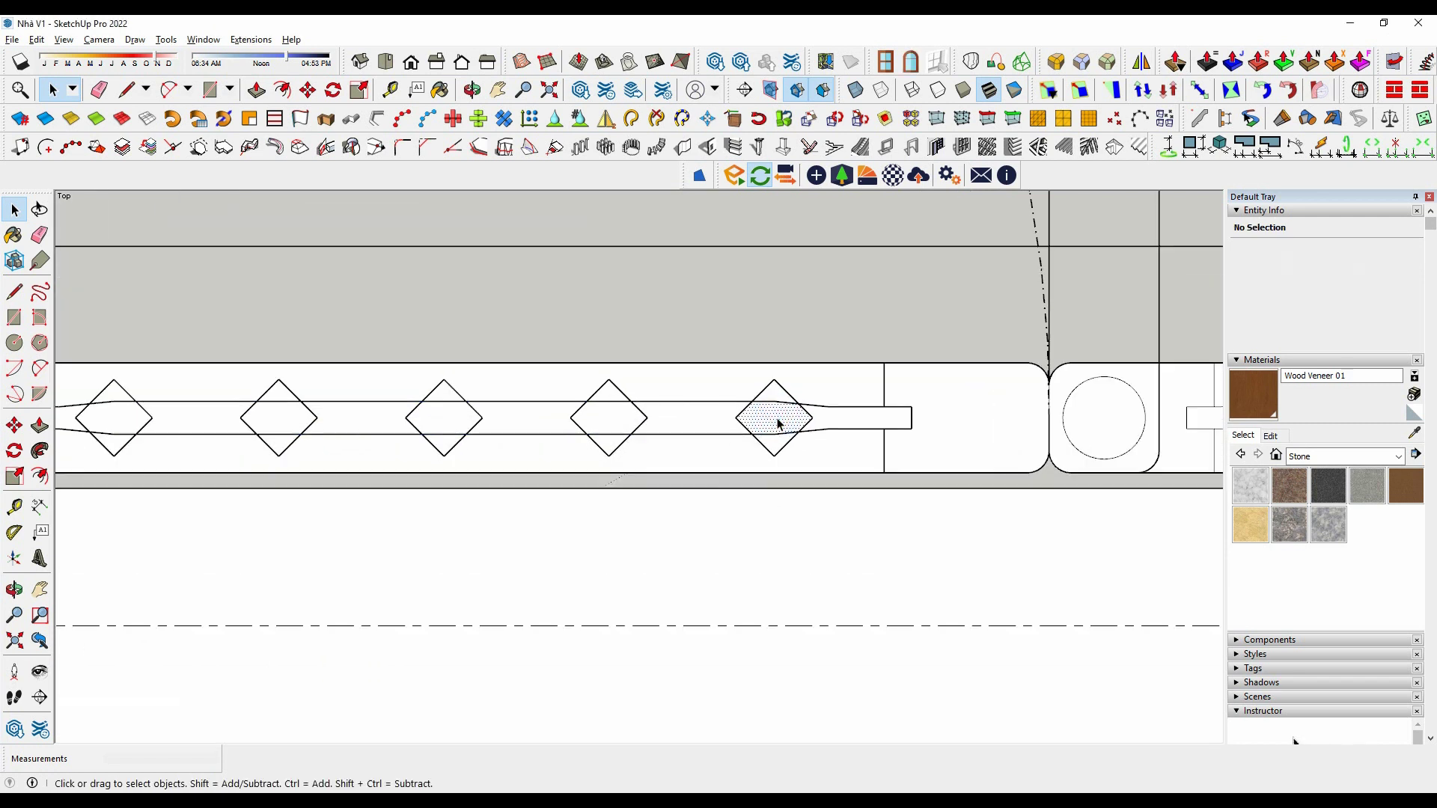
pyautogui.scroll(1, 774, 417)
# Select the whole connected rail, then the end block at its right end.
pyautogui.click(775, 387)
pyautogui.scroll(-3, 693, 421)
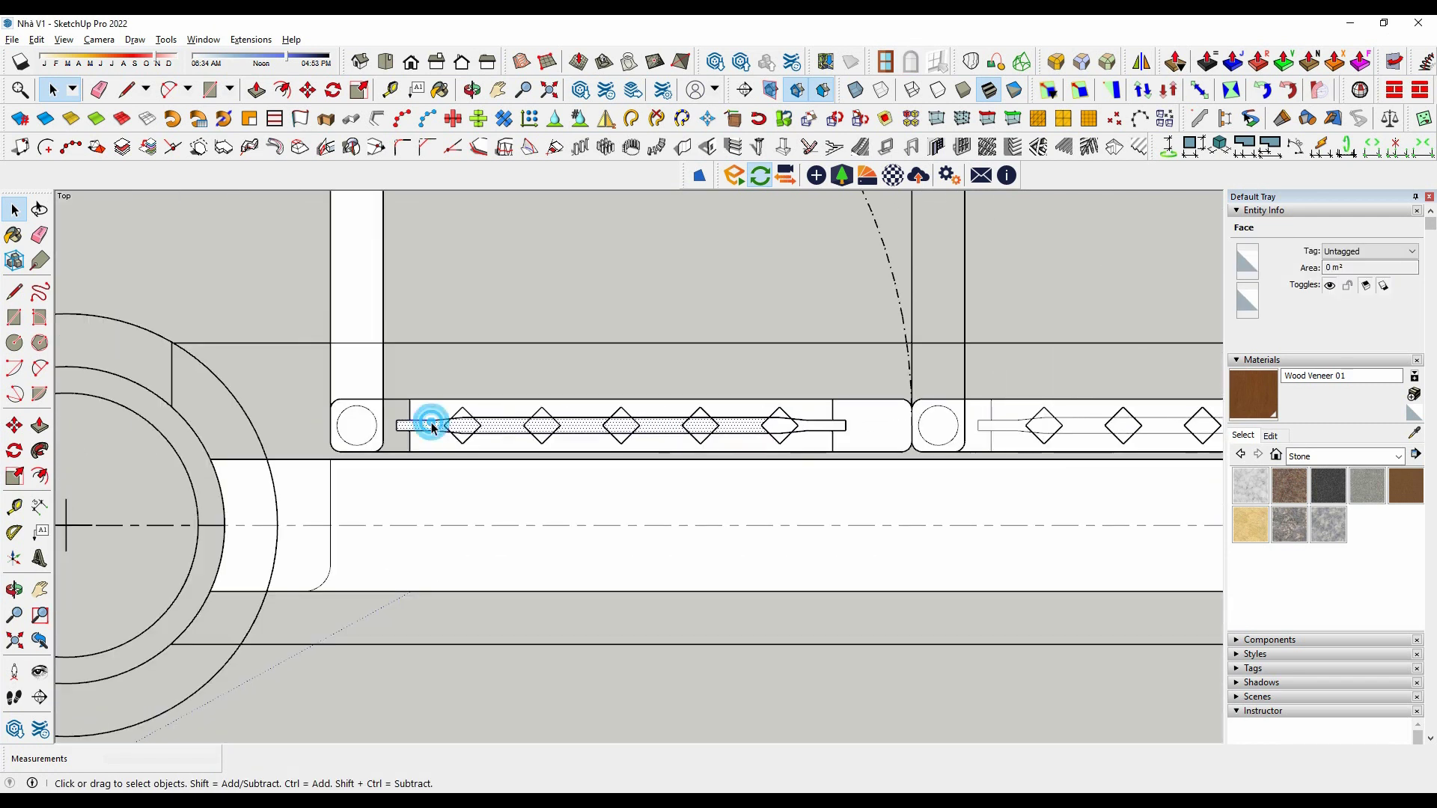
pyautogui.tripleClick(432, 428)
pyautogui.scroll(2, 779, 431)
pyautogui.scroll(-4, 785, 437)
pyautogui.scroll(4, 791, 436)
pyautogui.scroll(2, 800, 419)
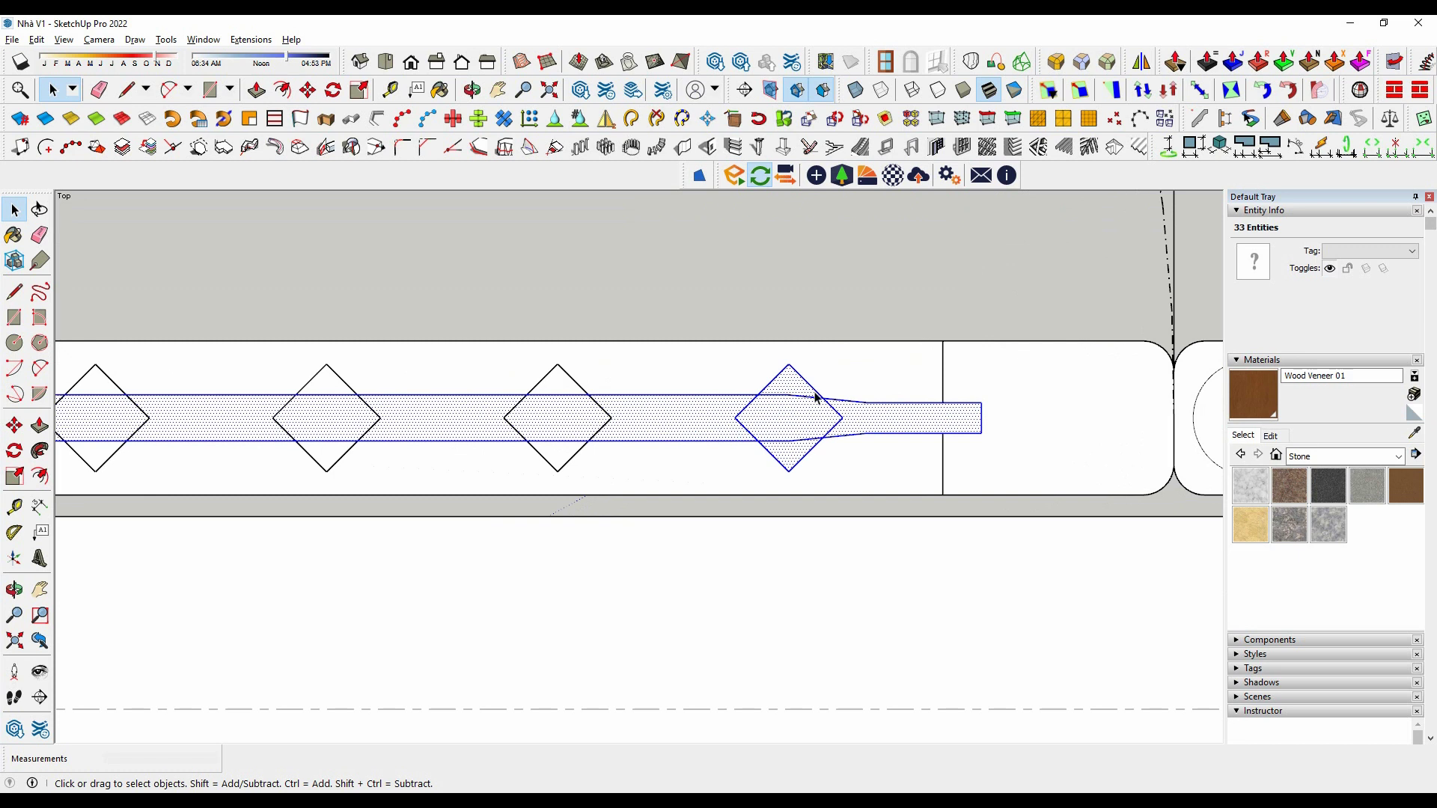
pyautogui.scroll(-1, 790, 514)
pyautogui.scroll(-1, 792, 513)
pyautogui.hotkey('ctrl', 'a')
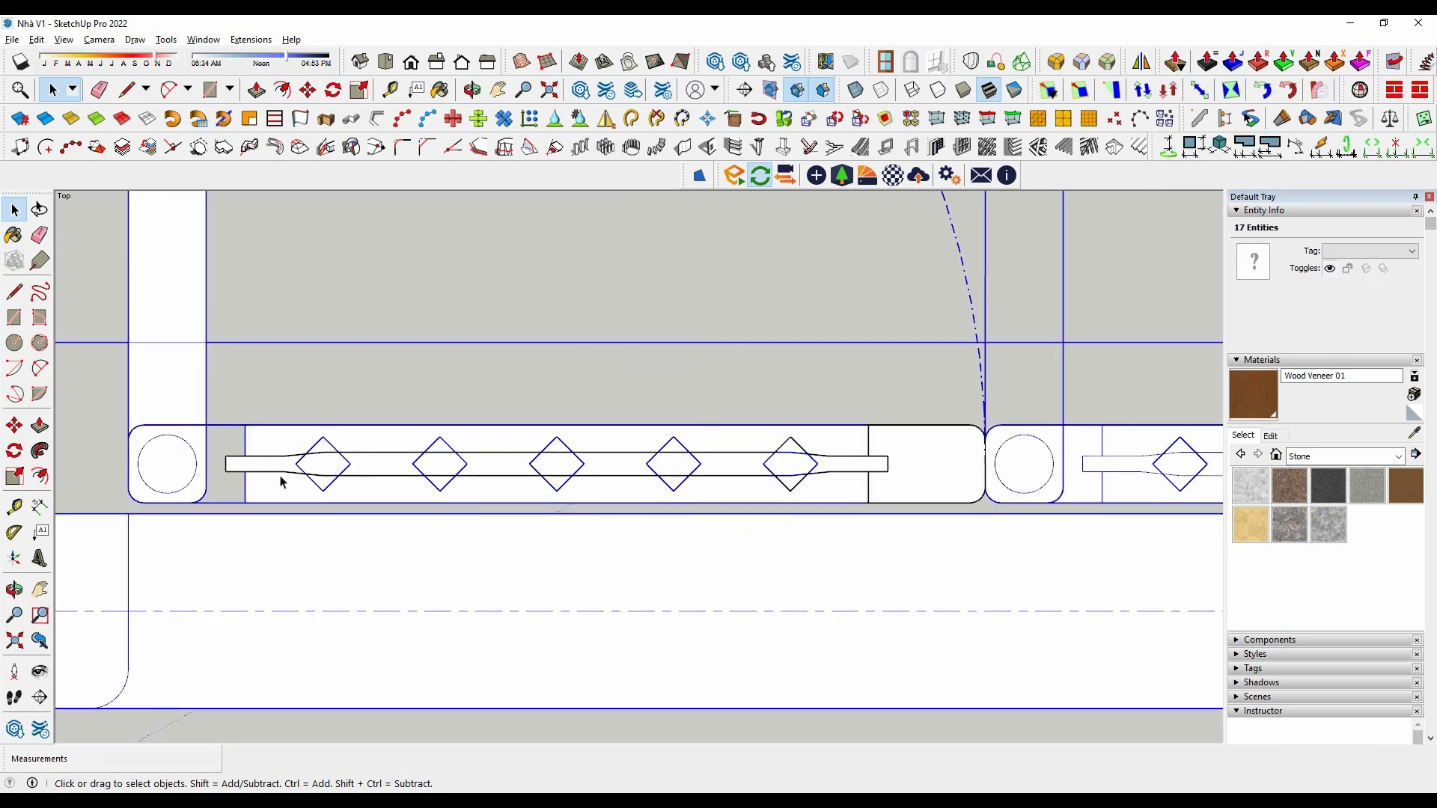
pyautogui.scroll(1, 728, 480)
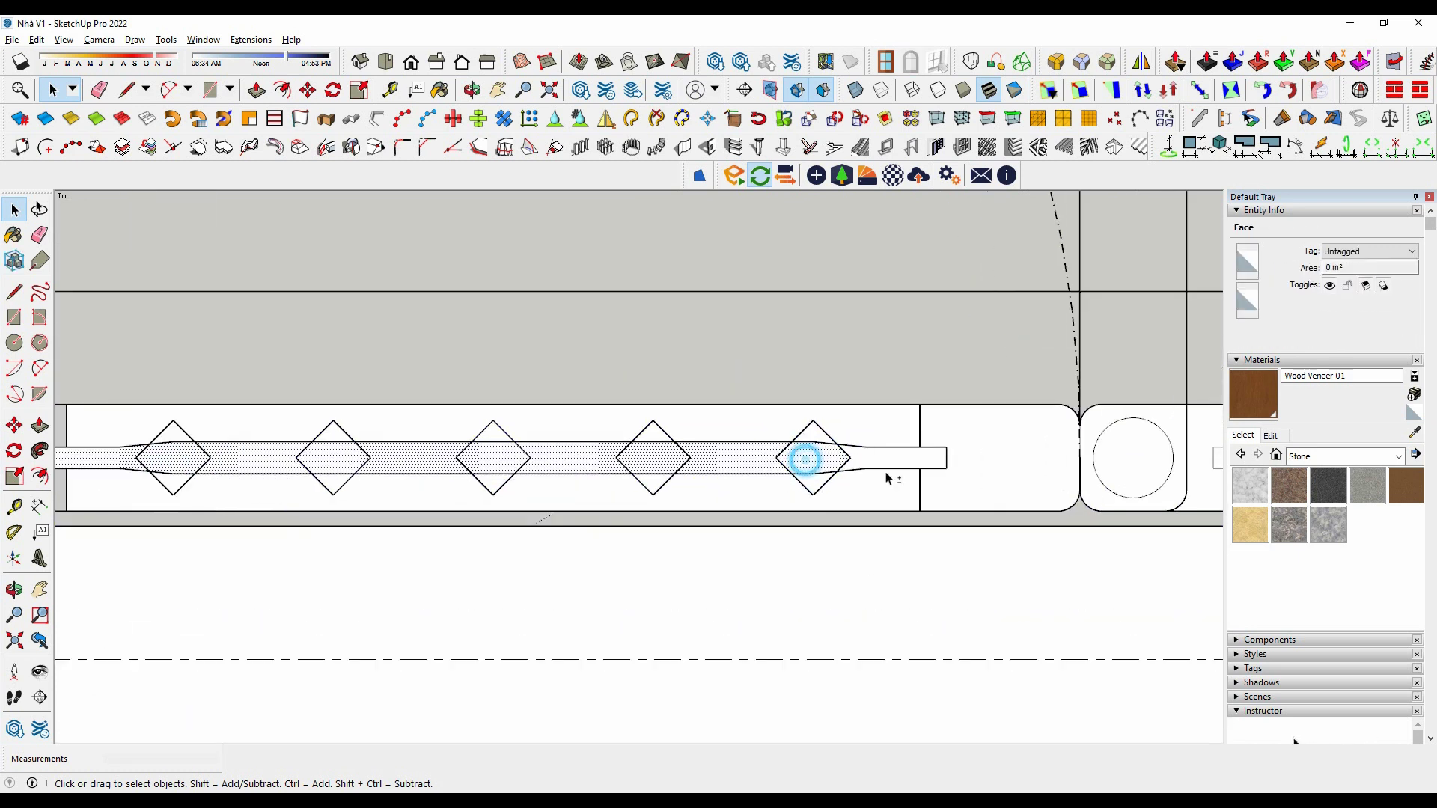
pyautogui.scroll(-2, 861, 472)
pyautogui.scroll(-2, 771, 494)
pyautogui.scroll(-1, 771, 494)
pyautogui.scroll(4, 782, 482)
pyautogui.click(783, 482)
pyautogui.scroll(2, 782, 482)
pyautogui.scroll(1, 778, 419)
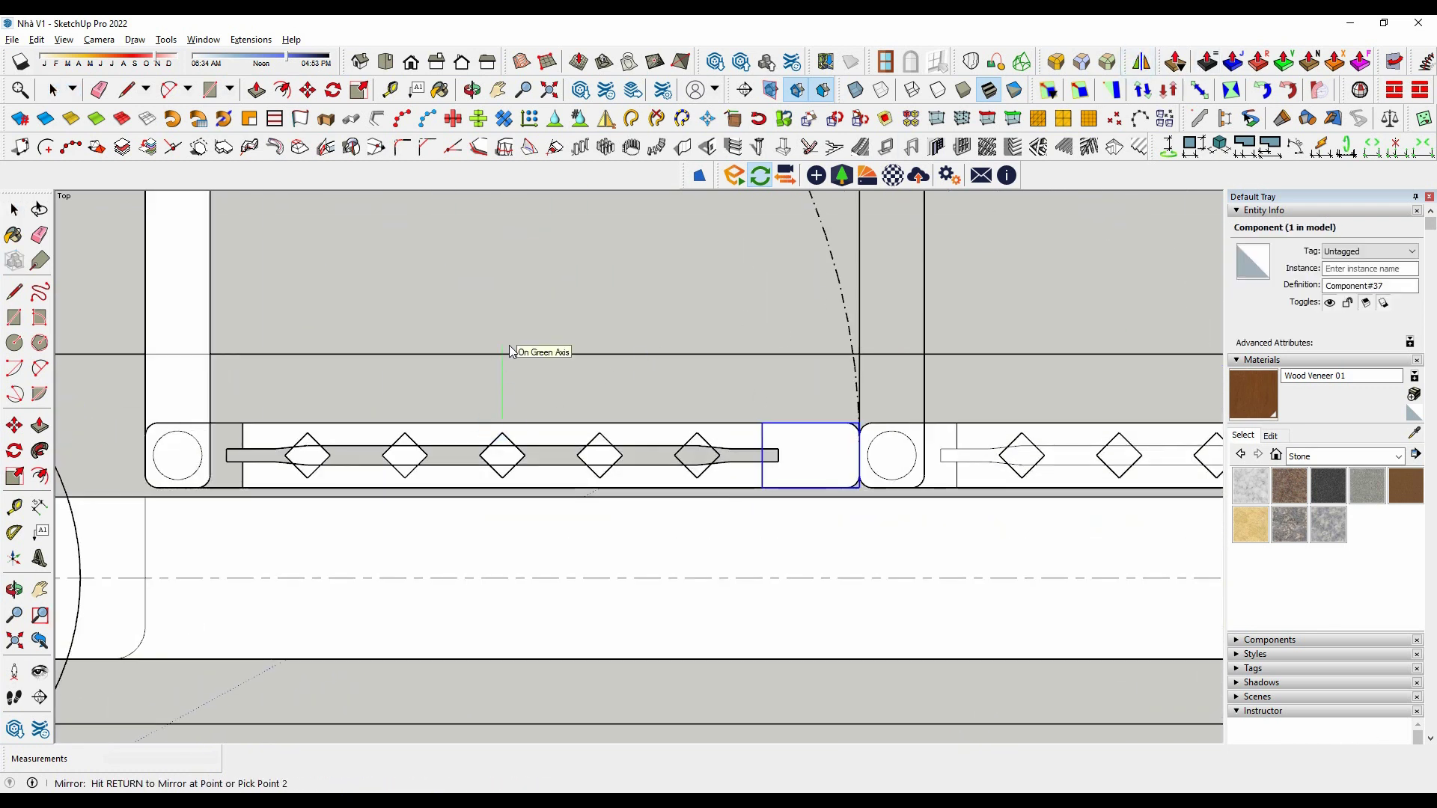
# Complete the mirror of the rail end piece, keeping the original.
pyautogui.scroll(-3, 511, 352)
pyautogui.moveTo(511, 352); pyautogui.dragTo(434, 513, button='middle')
pyautogui.click(434, 514)
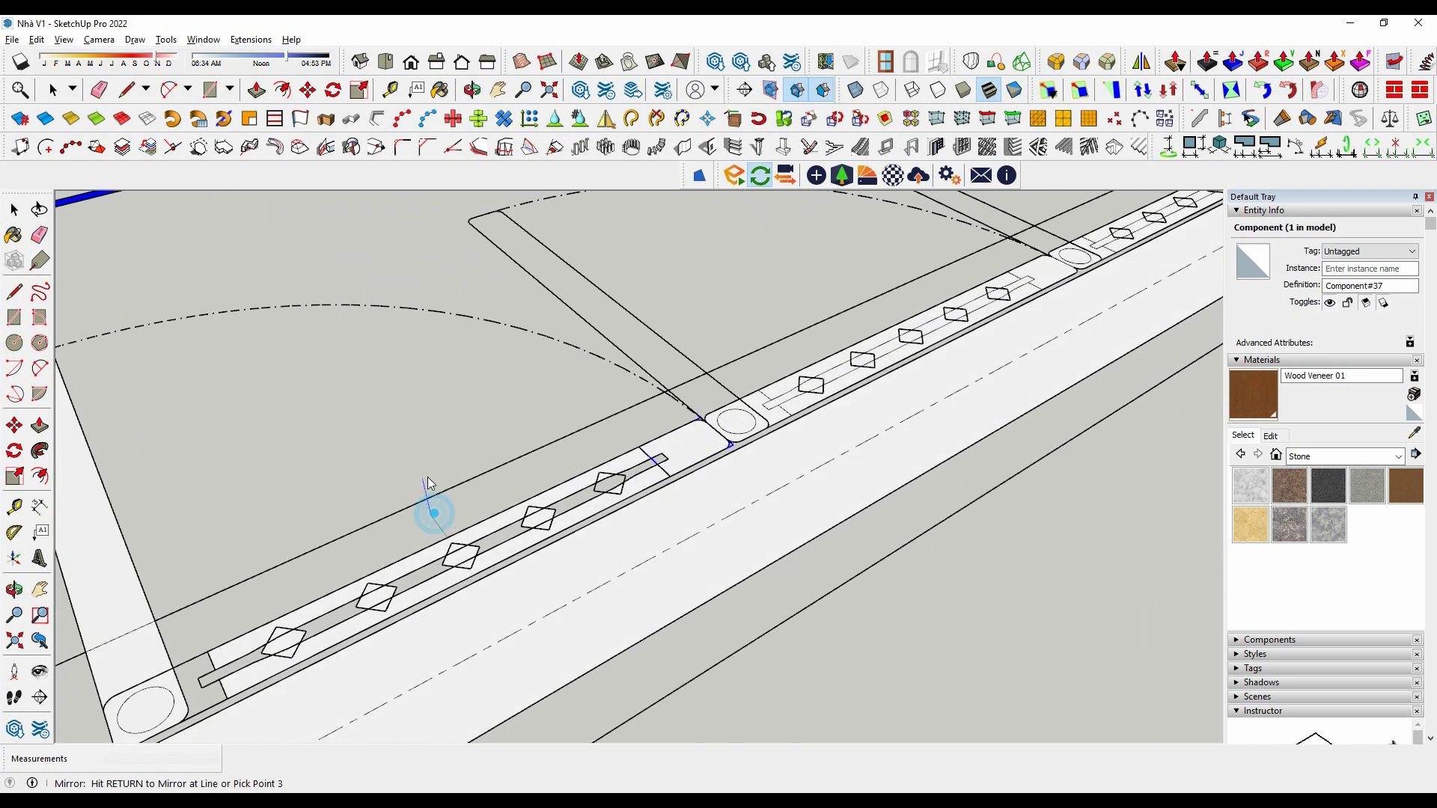
pyautogui.press('Return')
pyautogui.click(775, 444)
# Zoom in closer on the balustrade rail and clear the stray selection.
pyautogui.moveTo(775, 448); pyautogui.dragTo(625, 503, button='middle')
pyautogui.scroll(3, 625, 504)
pyautogui.scroll(-2, 594, 475)
pyautogui.scroll(2, 775, 473)
pyautogui.click(775, 473)
pyautogui.moveTo(775, 473); pyautogui.dragTo(744, 561, button='middle')
pyautogui.scroll(3, 743, 432)
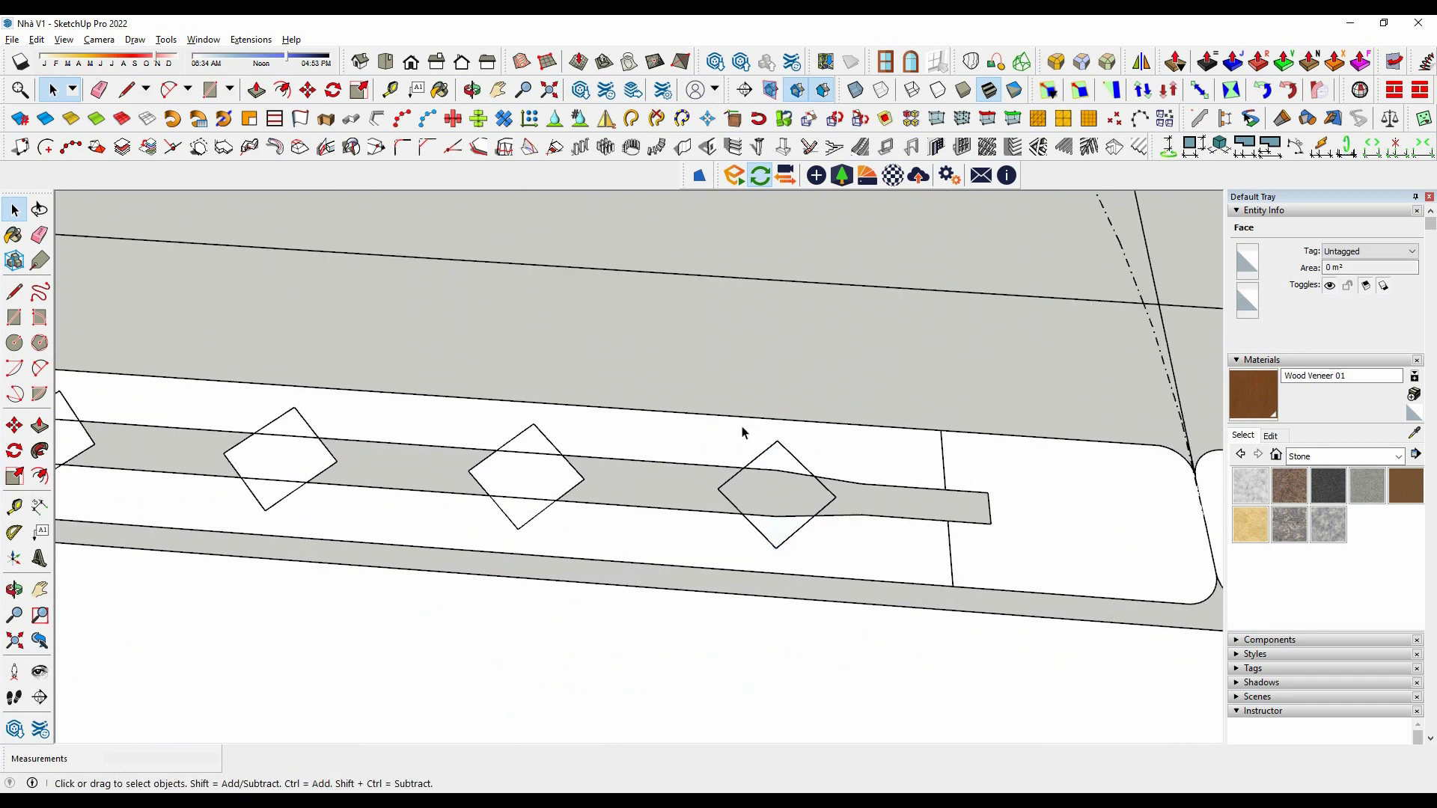
pyautogui.scroll(-3, 836, 525)
pyautogui.scroll(2, 440, 450)
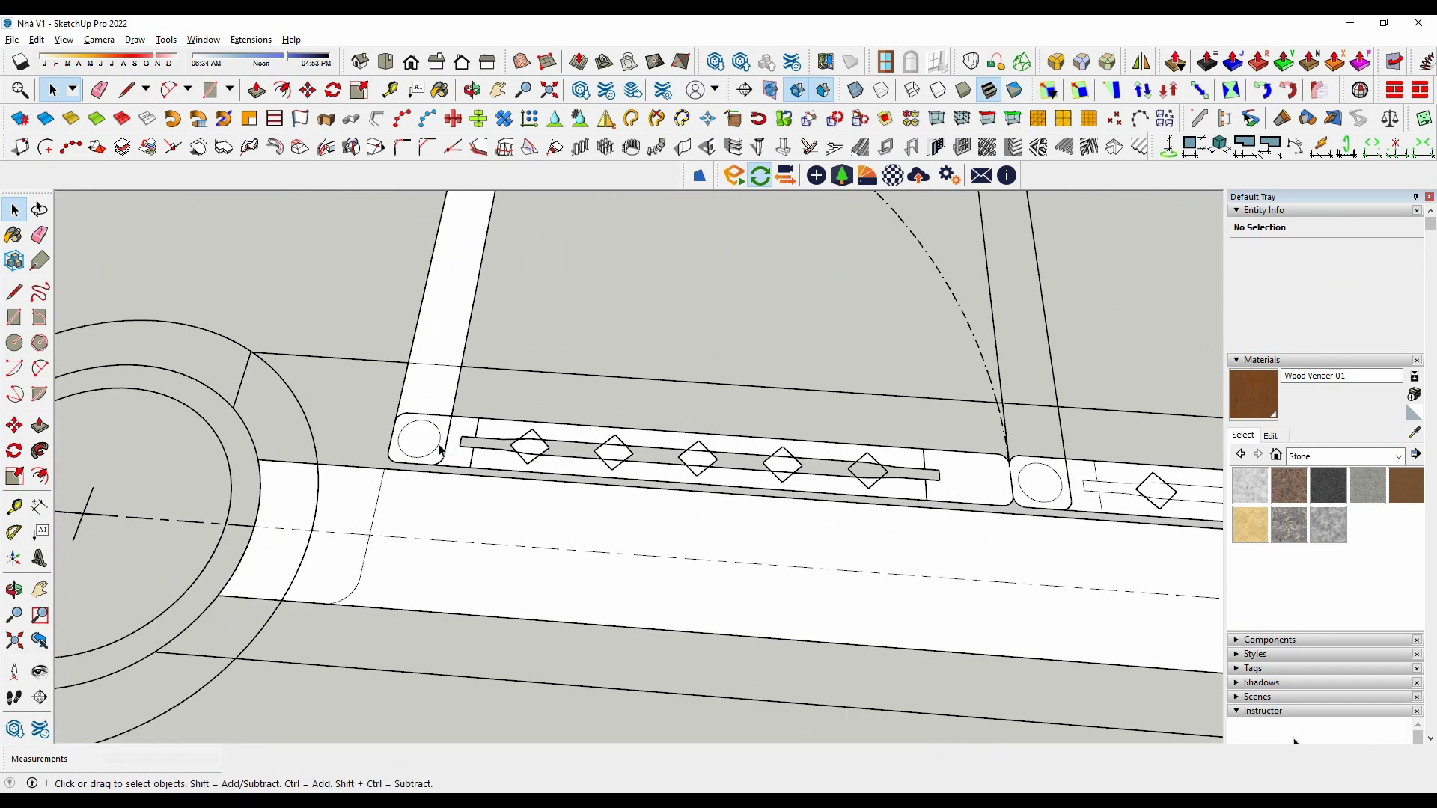
pyautogui.scroll(-5, 1001, 500)
pyautogui.click(770, 604)
pyautogui.click(36, 39)
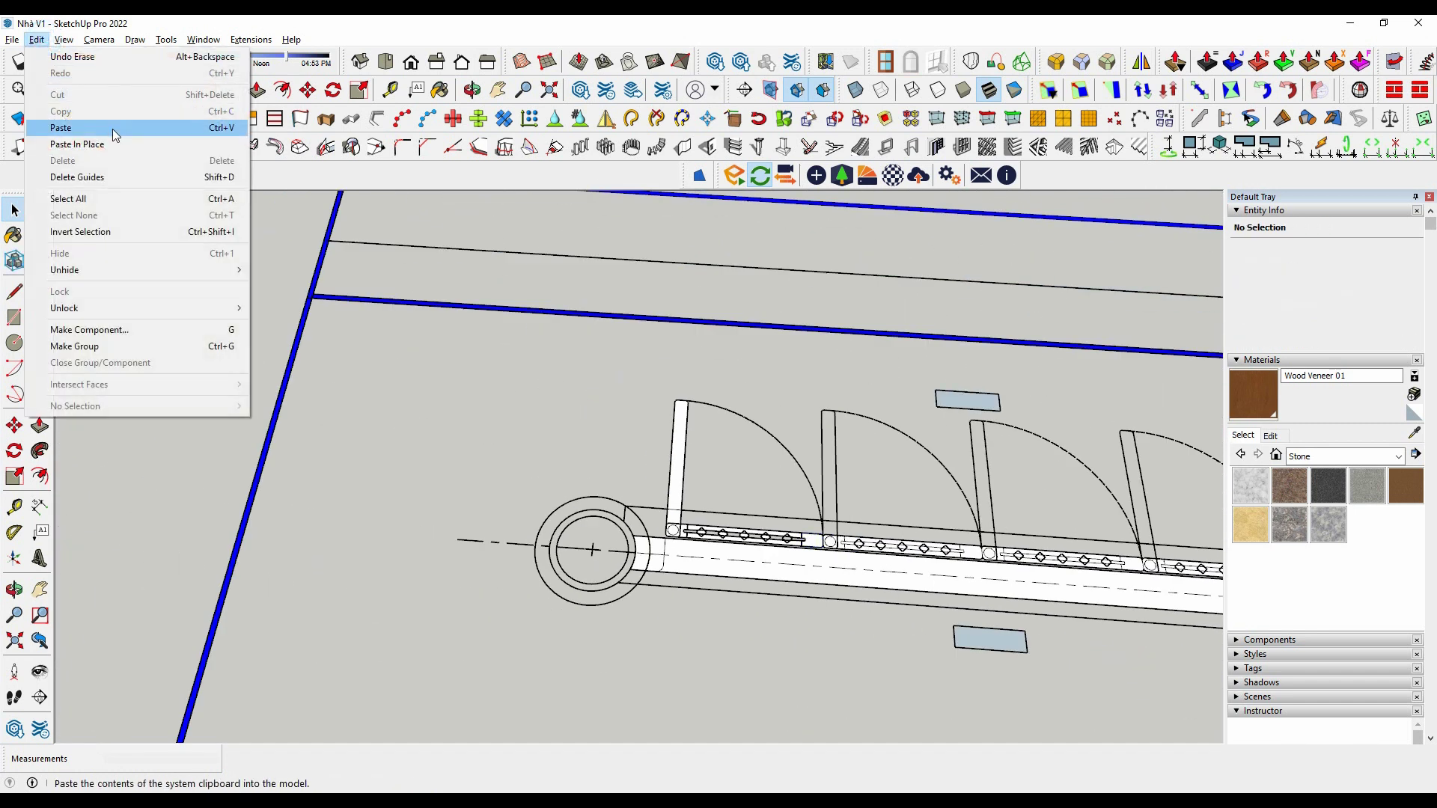
pyautogui.press('Escape')
# Turn the whole connected balustrade rail into a component.
pyautogui.tripleClick(791, 538)
pyautogui.scroll(5, 757, 555)
pyautogui.rightClick(717, 513)
pyautogui.click(756, 304)
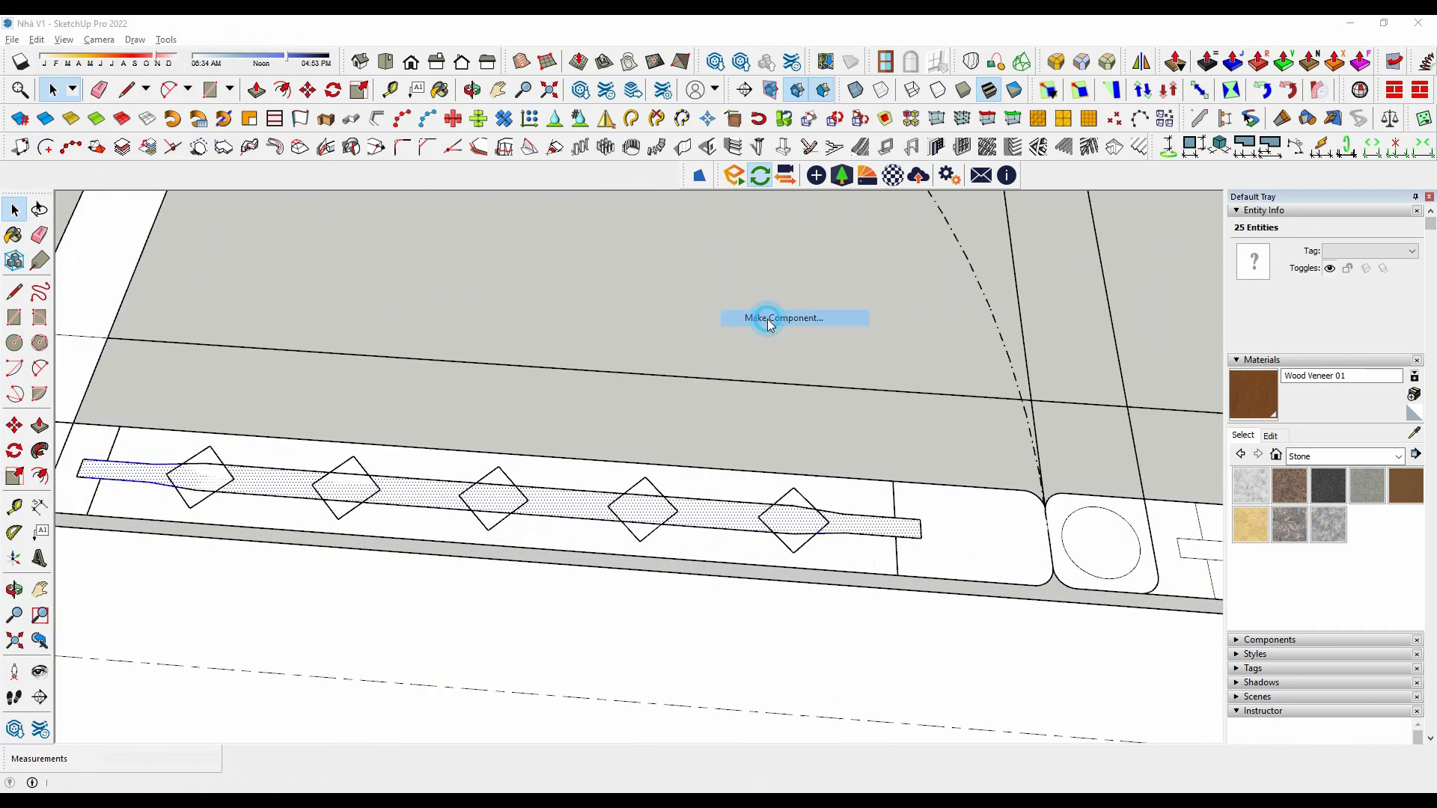
pyautogui.press('Return')
# Zoom in on a diamond baluster on the rail with nothing selected.
pyautogui.scroll(-3, 738, 523)
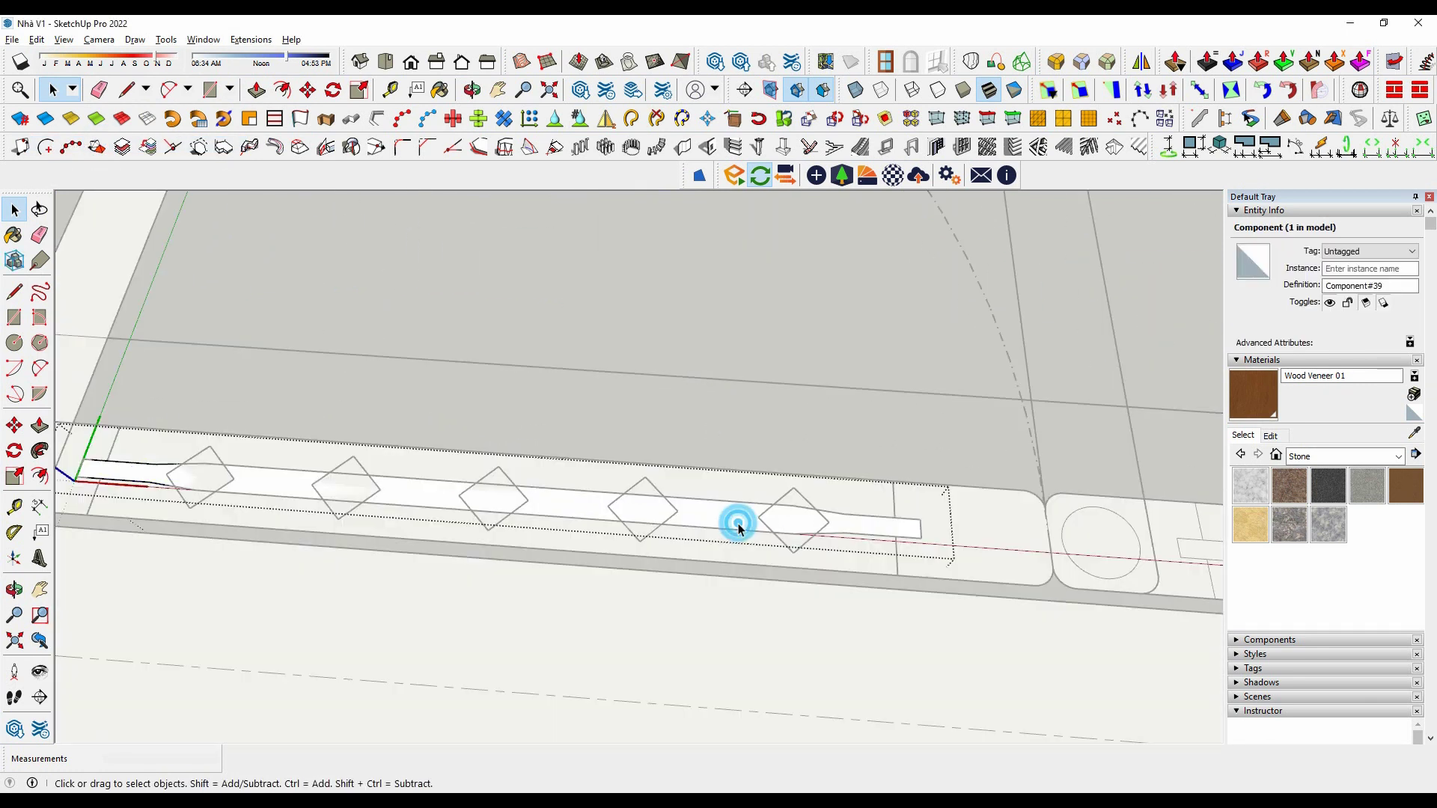
pyautogui.scroll(-3, 748, 521)
pyautogui.scroll(-3, 437, 405)
pyautogui.click(437, 405)
pyautogui.scroll(3, 439, 504)
pyautogui.scroll(3, 536, 345)
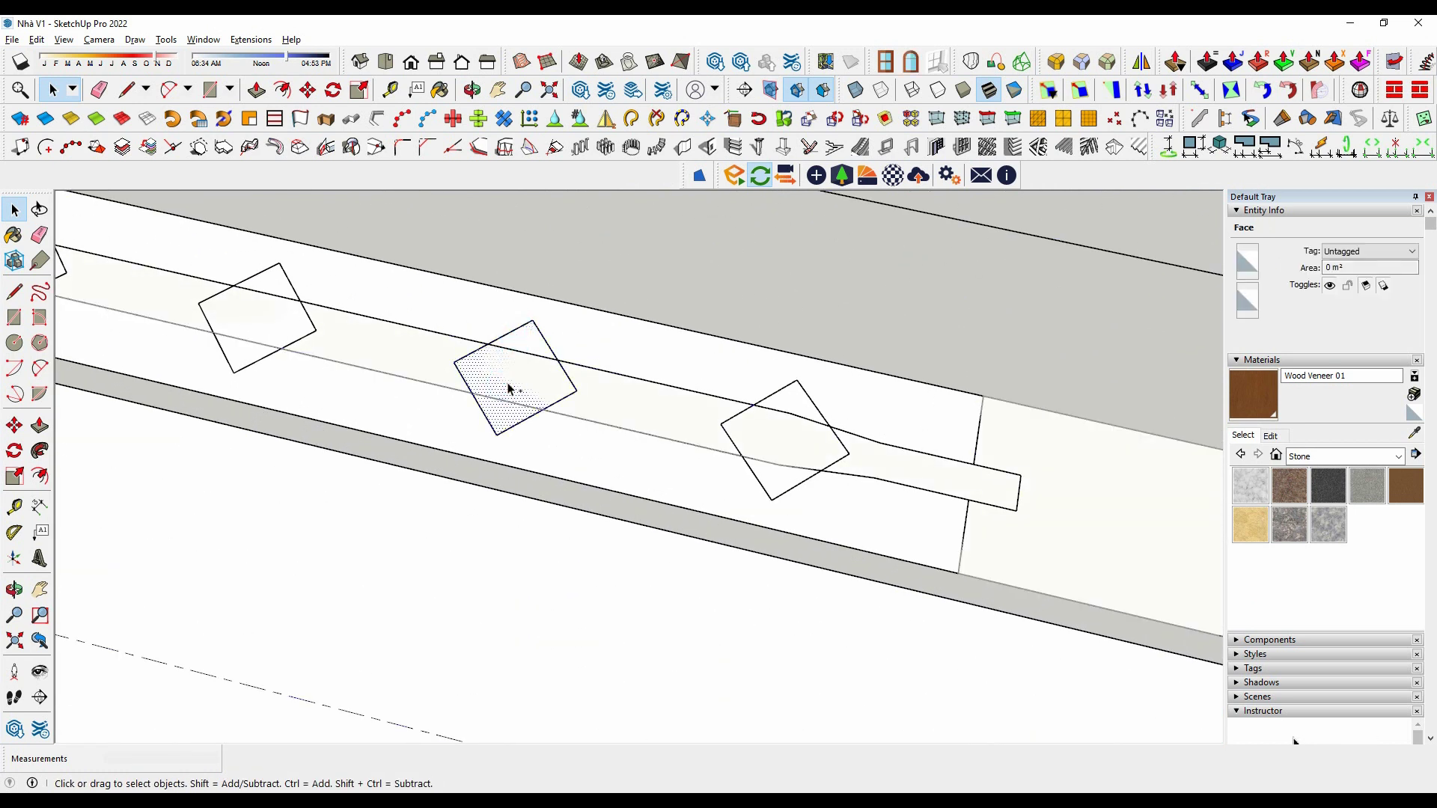
pyautogui.scroll(-5, 508, 388)
pyautogui.scroll(-3, 696, 504)
pyautogui.scroll(3, 451, 401)
pyautogui.click(35, 39)
pyautogui.press('Escape')
pyautogui.scroll(3, 786, 557)
# Make a diamond baluster into Component#40 and copy it along the rail.
pyautogui.doubleClick(779, 558)
pyautogui.rightClick(800, 558)
pyautogui.click(860, 335)
pyautogui.click(743, 569)
pyautogui.scroll(3, 702, 492)
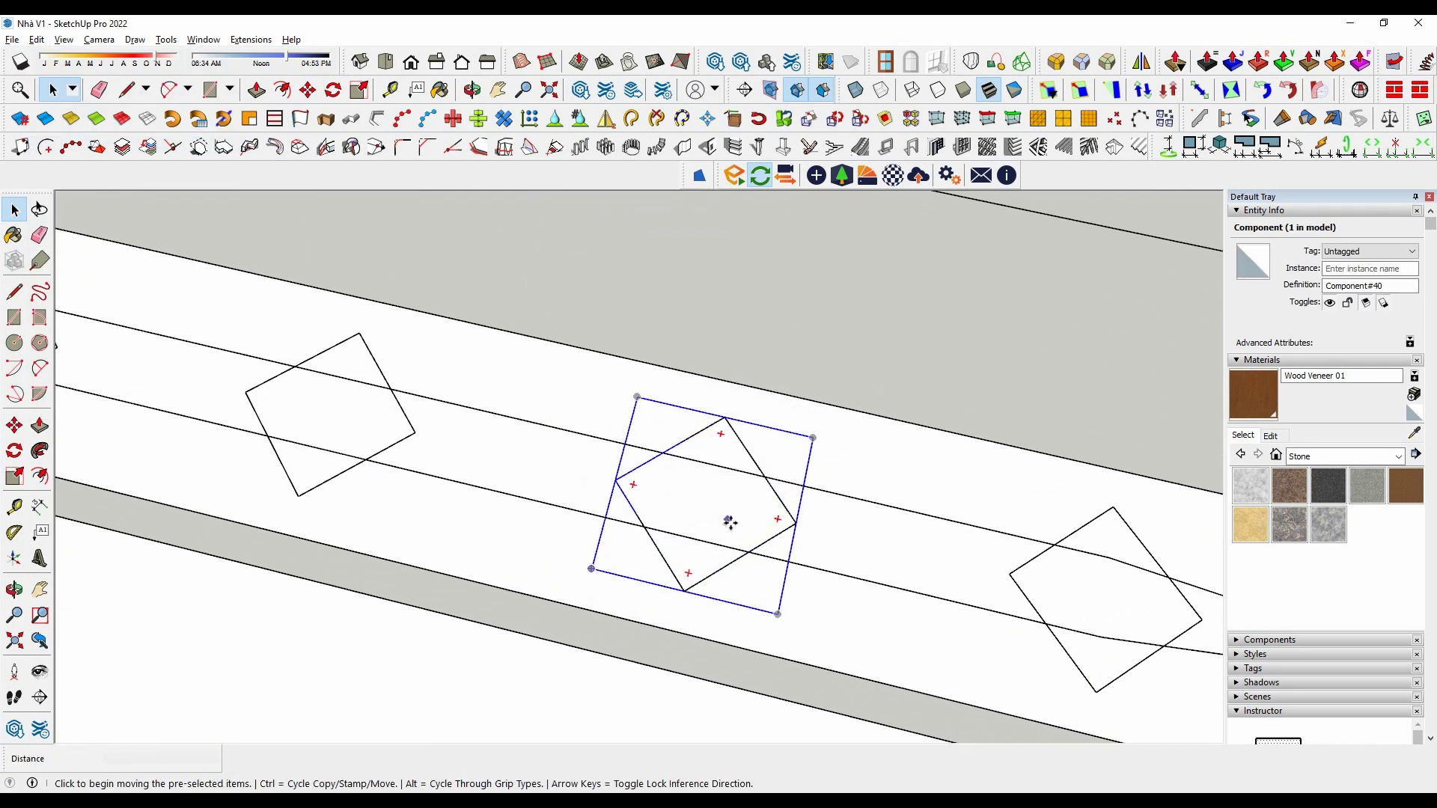
pyautogui.click(1009, 574)
pyautogui.scroll(-5, 949, 596)
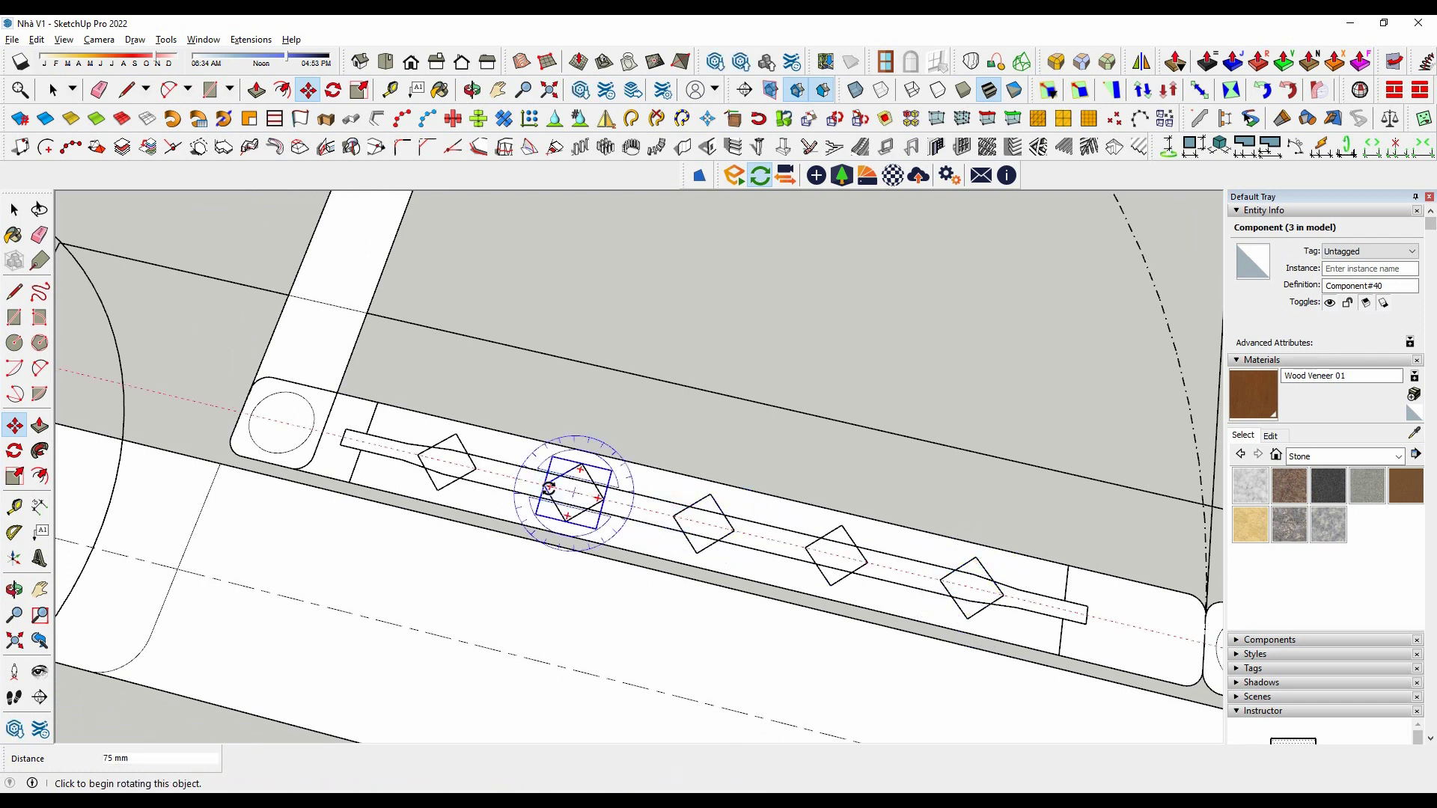
pyautogui.press('space')
# Orbit and zoom around to view the door set elevation.
pyautogui.scroll(-2, 430, 460)
pyautogui.scroll(-3, 413, 348)
pyautogui.scroll(-3, 500, 321)
pyautogui.scroll(-3, 326, 383)
pyautogui.scroll(3, 326, 383)
pyautogui.scroll(3, 374, 449)
pyautogui.scroll(3, 449, 524)
pyautogui.moveTo(497, 603)
pyautogui.mouseDown(button='middle')
pyautogui.moveTo(437, 517)
pyautogui.moveTo(440, 552)
pyautogui.mouseUp(button='middle')
pyautogui.scroll(-3, 438, 516)
pyautogui.scroll(3, 439, 552)
# Zoom around the door drawing and switch to a straight top-down view of the door plan.
pyautogui.scroll(-3, 430, 535)
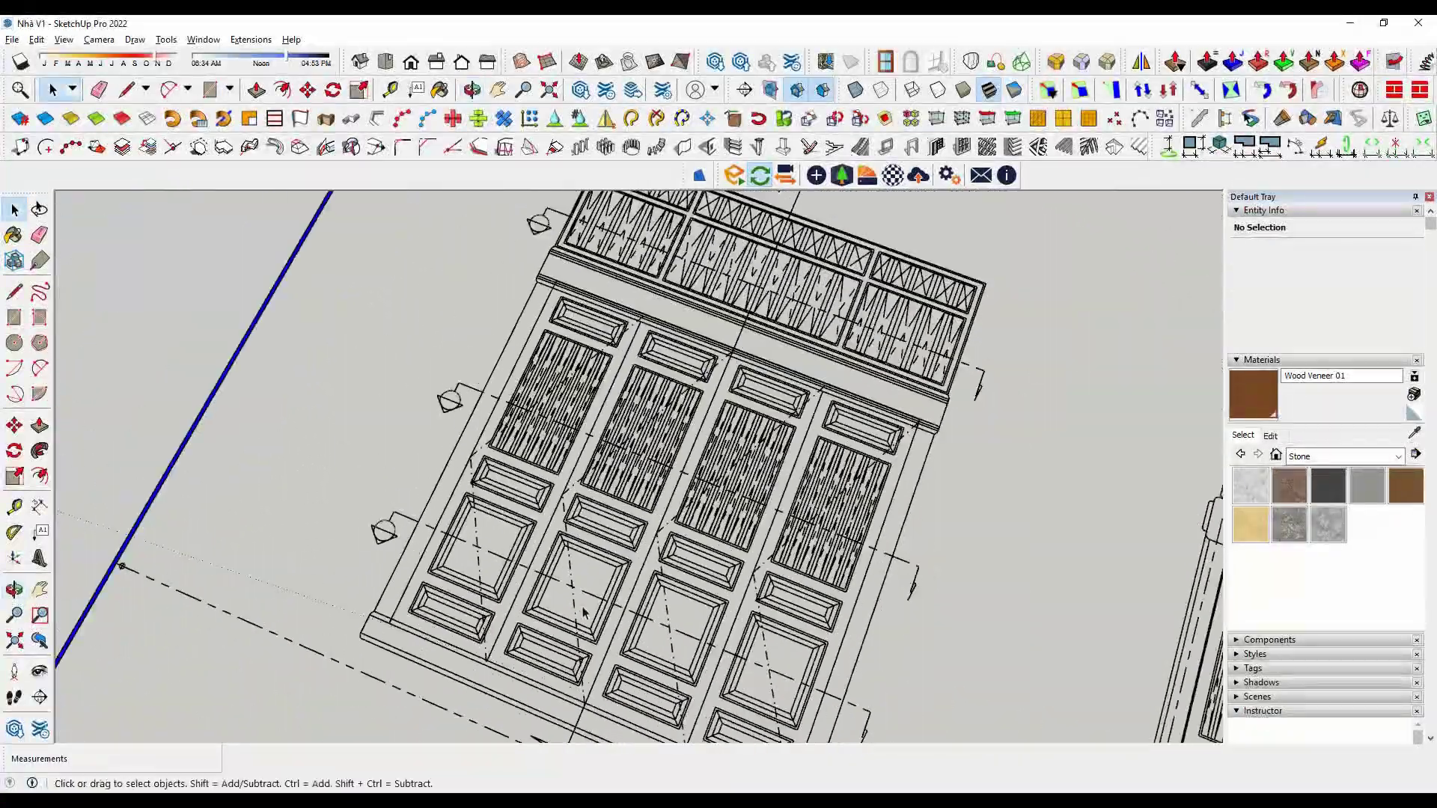
pyautogui.scroll(3, 421, 522)
pyautogui.scroll(-3, 386, 425)
pyautogui.scroll(3, 385, 425)
pyautogui.scroll(3, 385, 425)
pyautogui.scroll(-3, 385, 426)
pyautogui.scroll(2, 491, 562)
pyautogui.scroll(3, 562, 487)
pyautogui.scroll(3, 618, 451)
pyautogui.scroll(1, 618, 450)
pyautogui.scroll(-2, 618, 451)
pyautogui.scroll(-2, 659, 471)
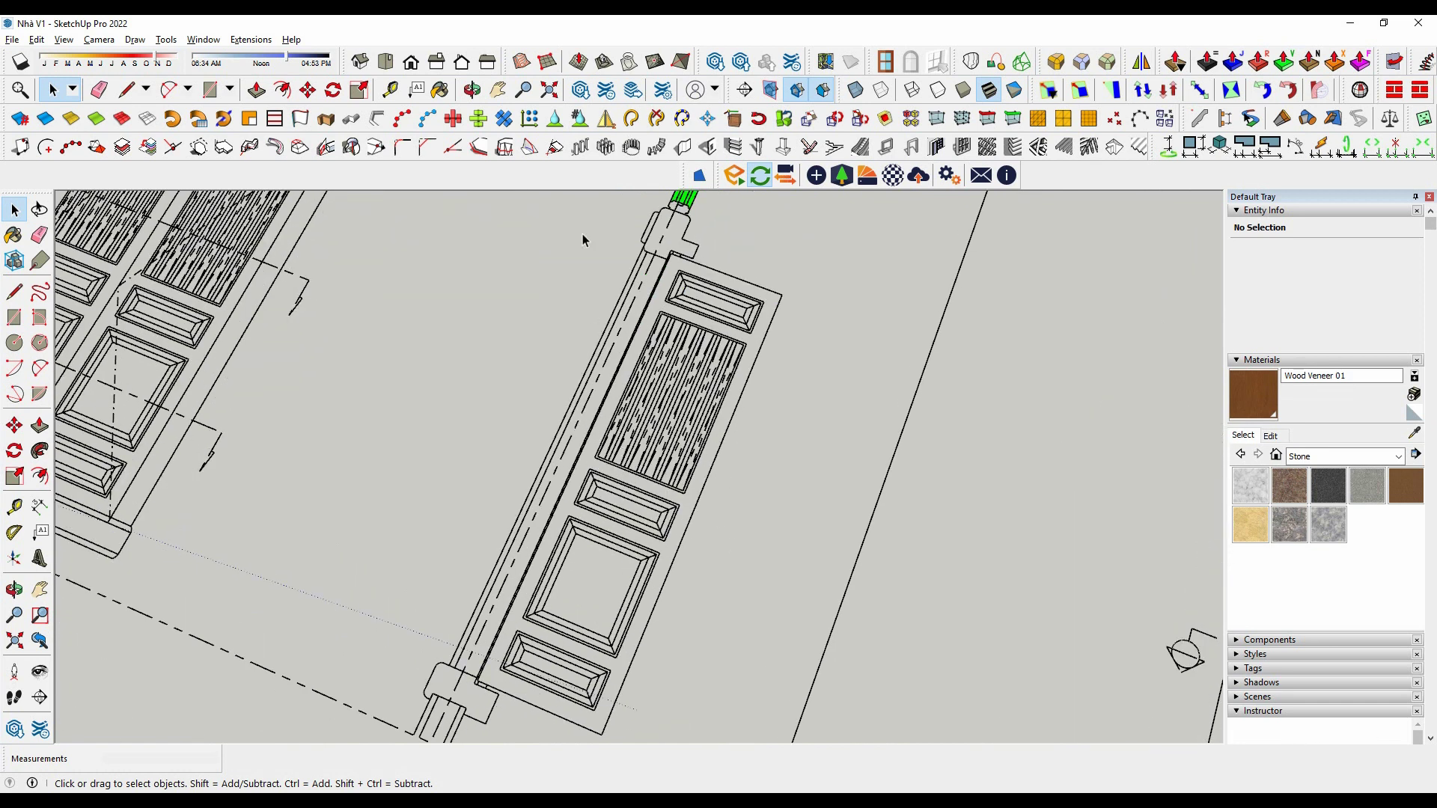
pyautogui.click(382, 65)
pyautogui.scroll(-3, 334, 261)
pyautogui.scroll(3, 334, 261)
pyautogui.scroll(2, 416, 251)
pyautogui.scroll(-2, 622, 405)
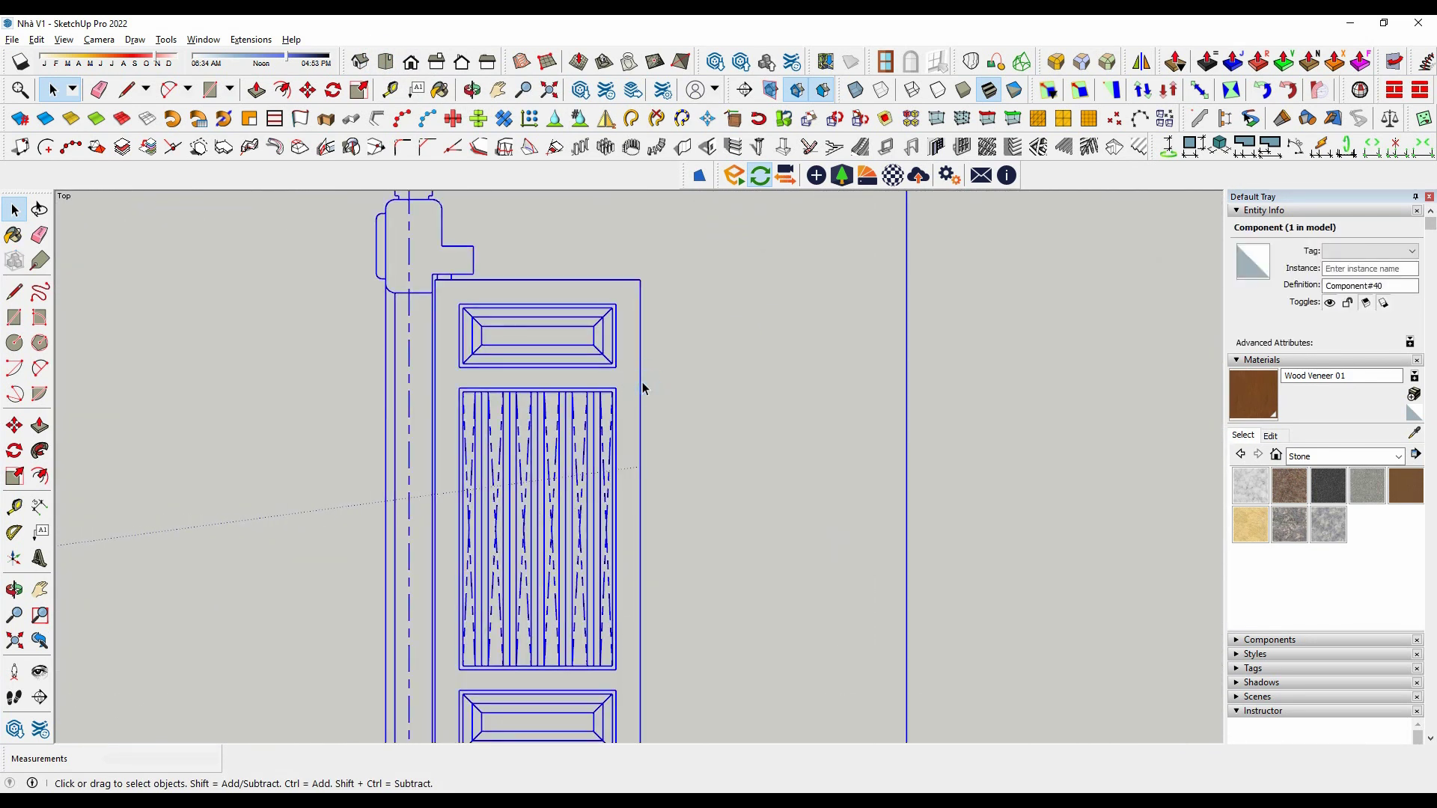
# Select the door drawing's outline edges and fill them with faces.
pyautogui.click(642, 384)
pyautogui.scroll(-1, 648, 362)
pyautogui.scroll(-1, 649, 509)
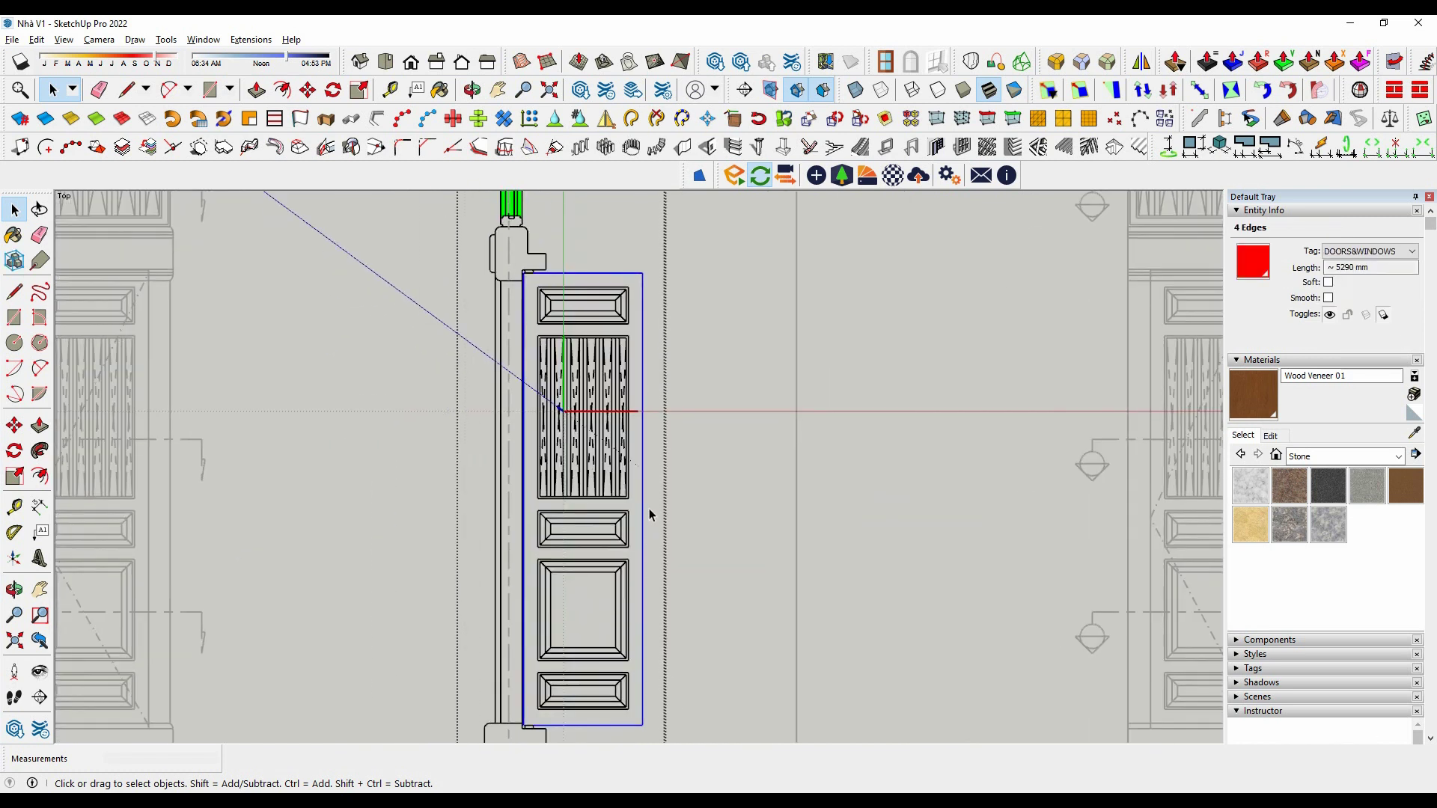
pyautogui.scroll(-1, 626, 651)
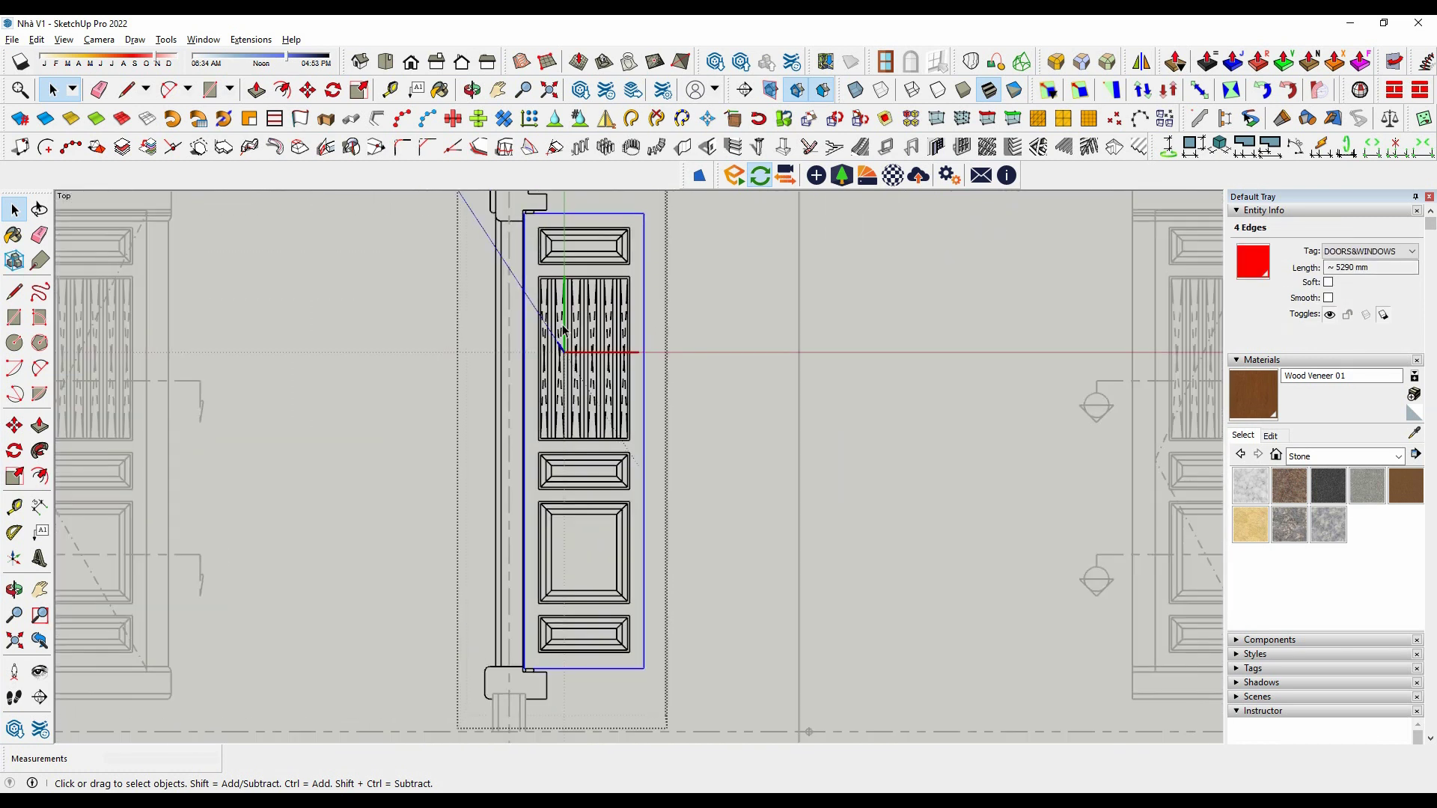
pyautogui.scroll(1, 524, 232)
pyautogui.scroll(1, 533, 251)
pyautogui.scroll(-2, 643, 458)
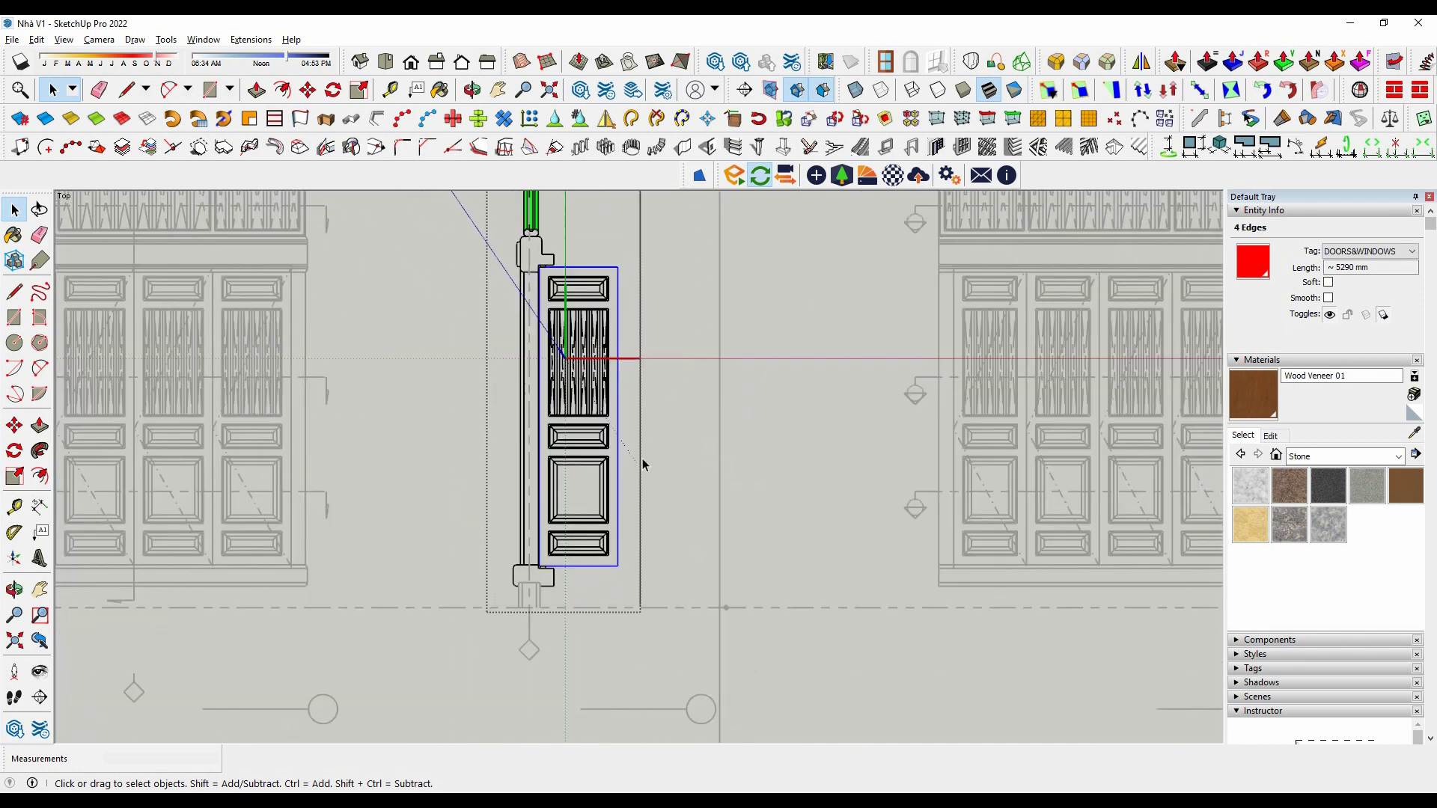
pyautogui.scroll(1, 644, 489)
pyautogui.scroll(-1, 643, 486)
pyautogui.scroll(1, 725, 457)
pyautogui.scroll(1, 603, 262)
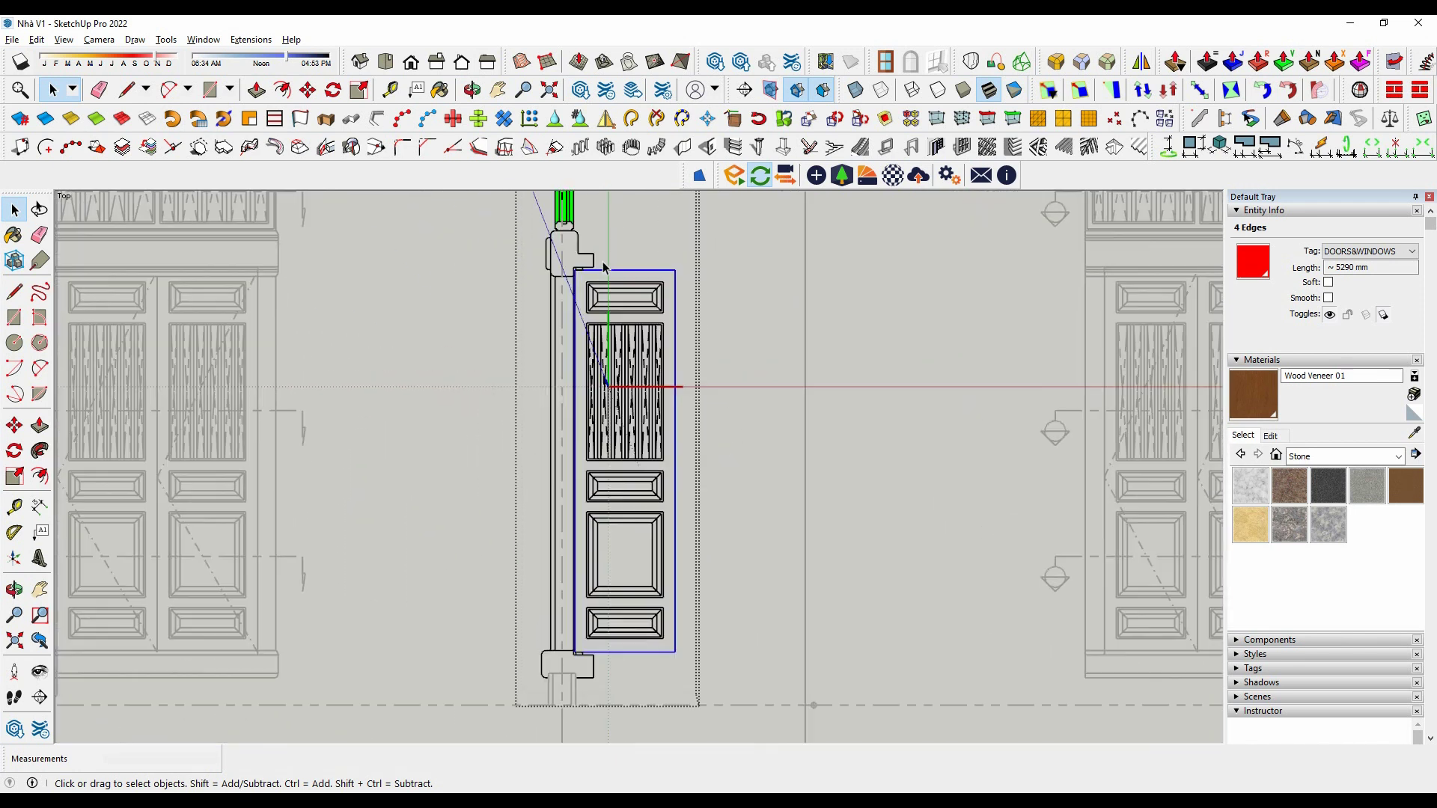
pyautogui.scroll(1, 700, 438)
pyautogui.moveTo(783, 734); pyautogui.dragTo(785, 731)
pyautogui.scroll(-1, 748, 599)
pyautogui.scroll(1, 730, 491)
pyautogui.scroll(3, 674, 568)
pyautogui.scroll(1, 569, 659)
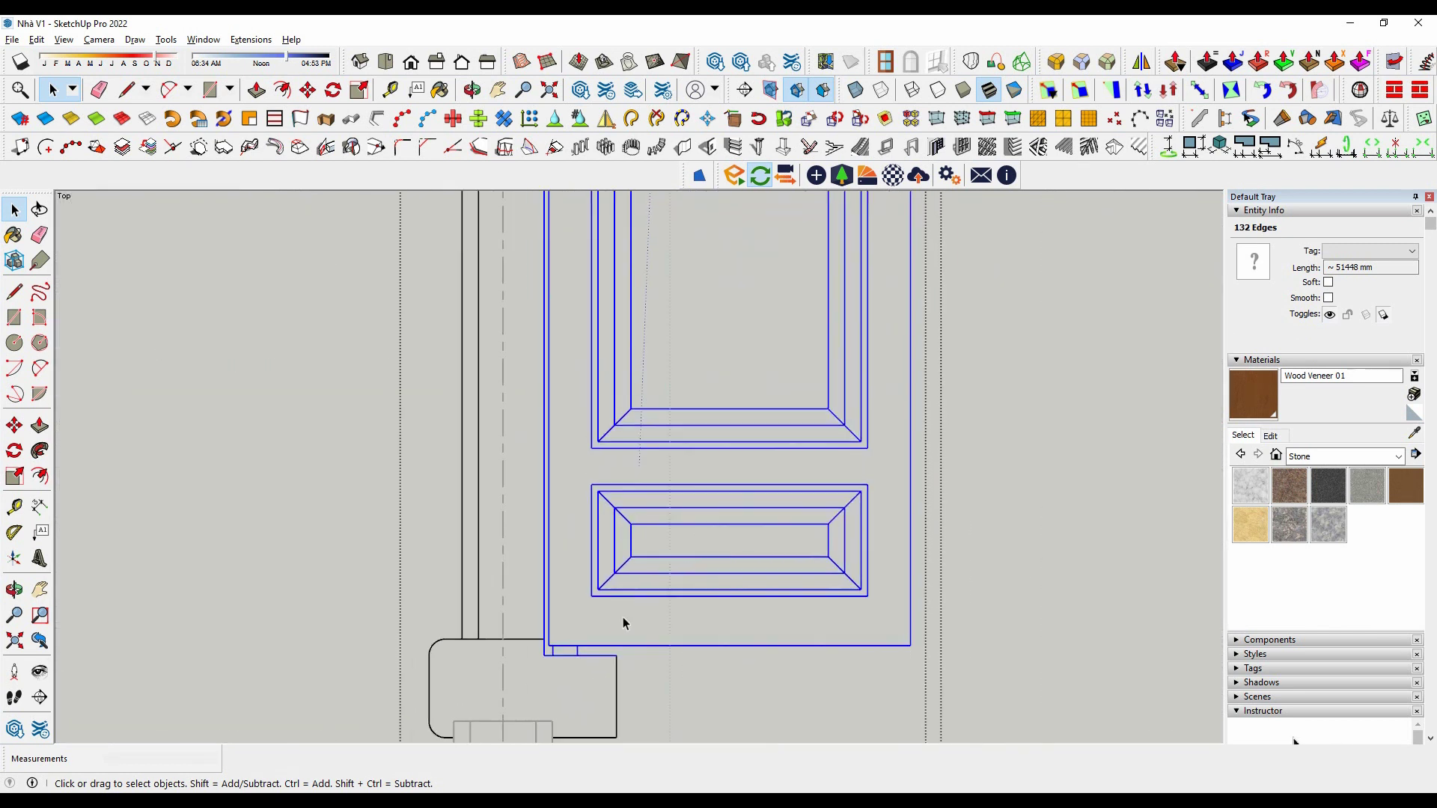
pyautogui.scroll(-3, 623, 617)
pyautogui.click(703, 181)
pyautogui.scroll(2, 808, 575)
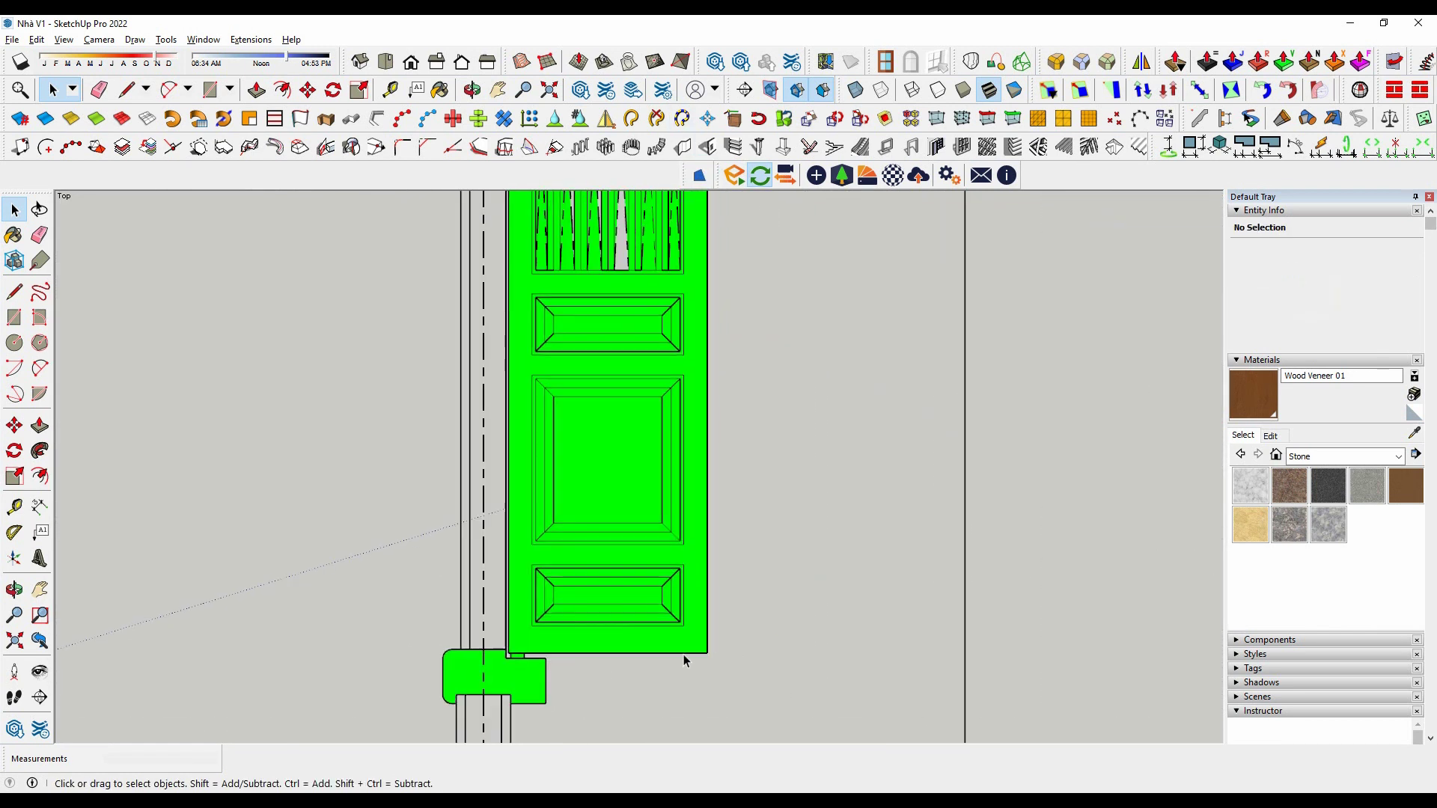
pyautogui.scroll(2, 689, 637)
pyautogui.scroll(-3, 749, 479)
pyautogui.scroll(4, 719, 419)
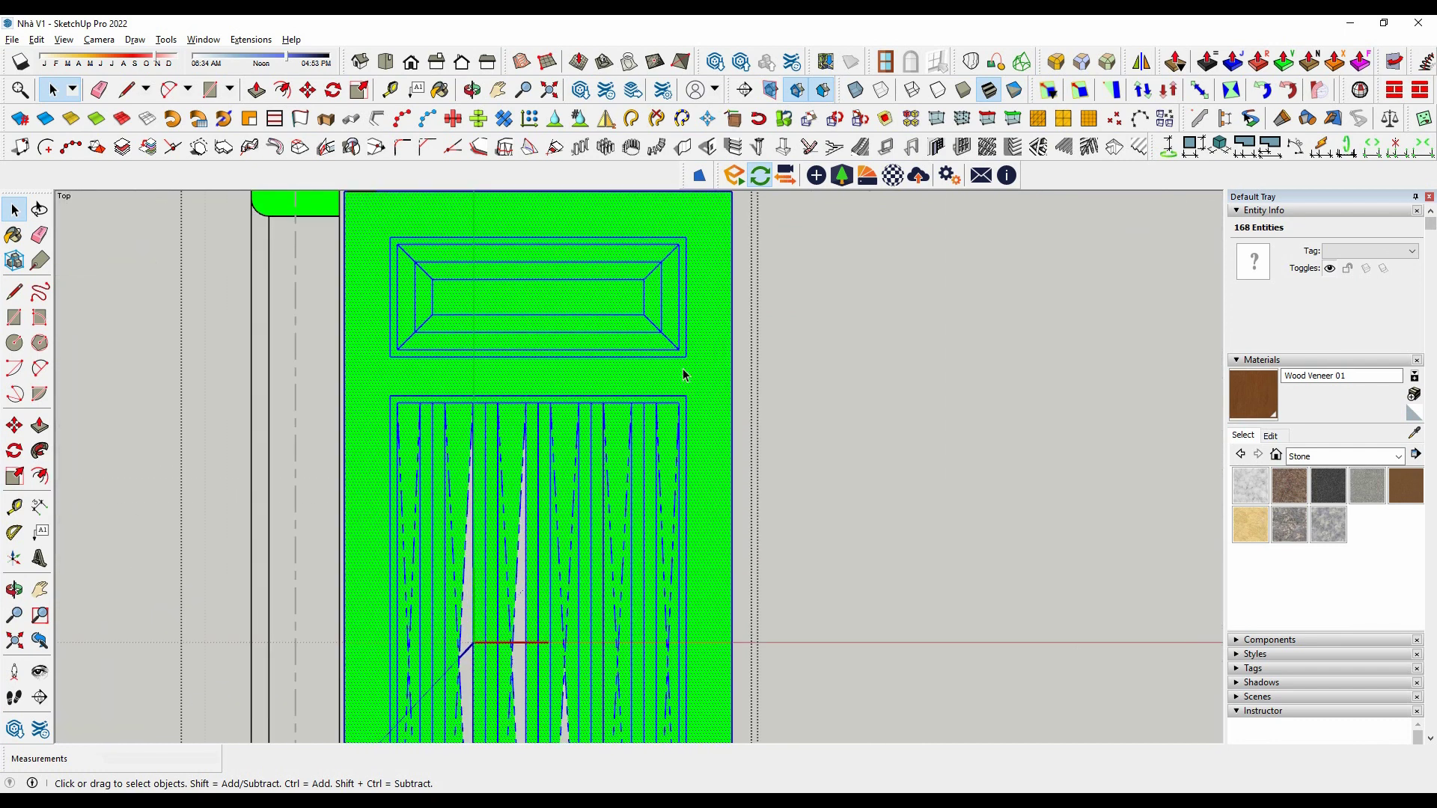
# Select the door's main face, then clear the selection and return to selecting.
pyautogui.click(720, 382)
pyautogui.scroll(-2, 677, 384)
pyautogui.scroll(-3, 693, 397)
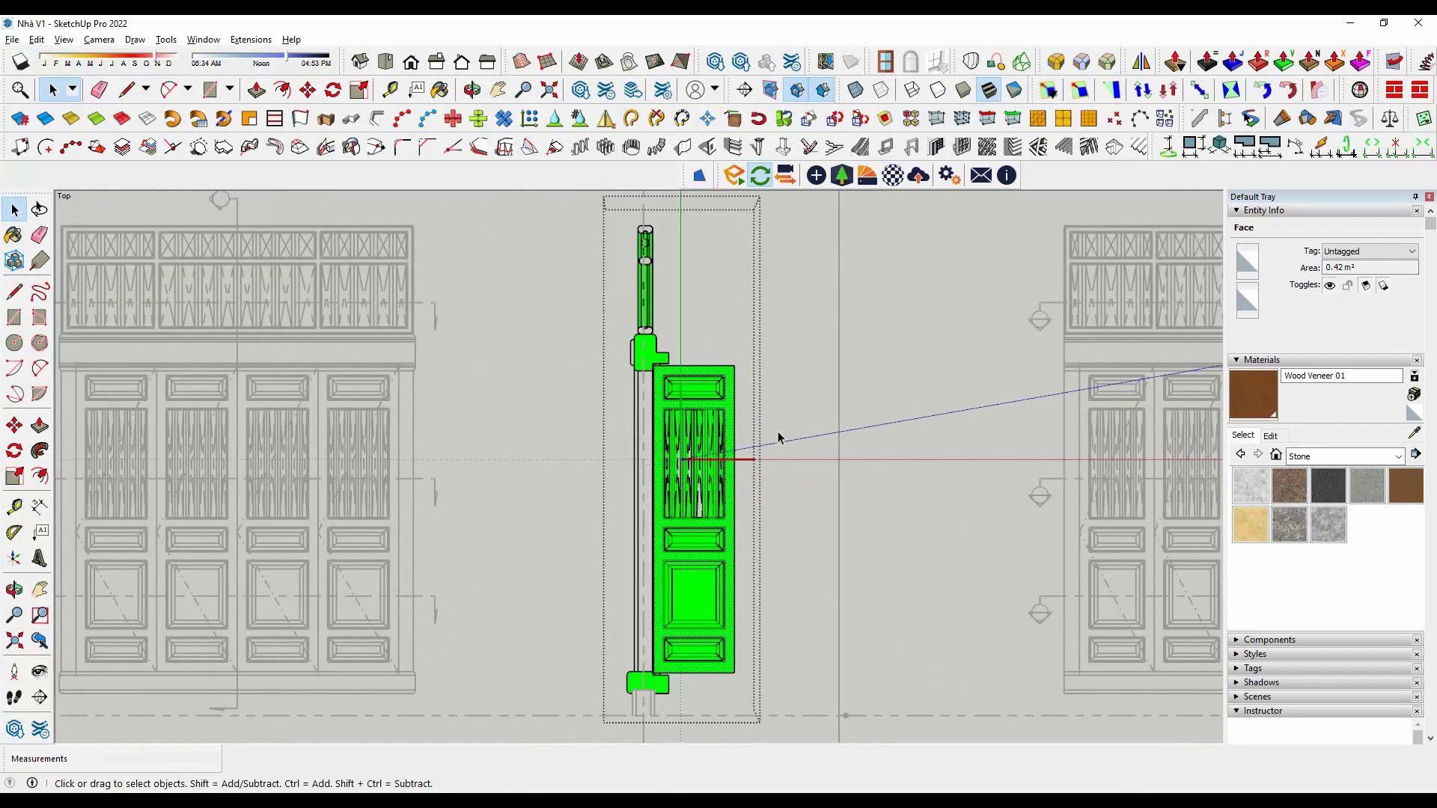
pyautogui.scroll(-1, 749, 449)
pyautogui.scroll(-1, 777, 485)
pyautogui.scroll(2, 534, 422)
pyautogui.scroll(2, 519, 330)
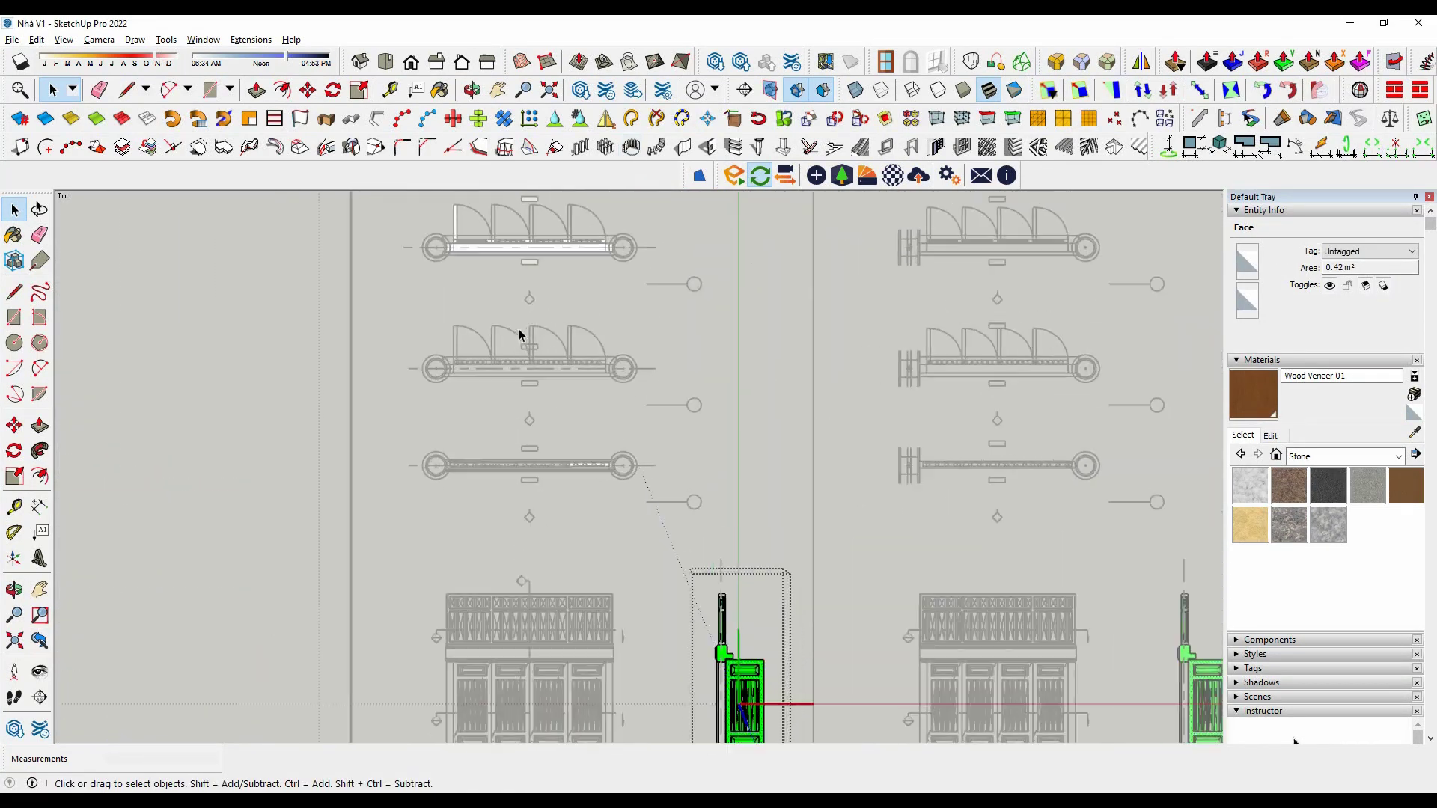
pyautogui.scroll(2, 496, 344)
pyautogui.scroll(2, 318, 322)
pyautogui.click(318, 322)
pyautogui.scroll(2, 383, 388)
pyautogui.scroll(1, 383, 389)
pyautogui.scroll(1, 384, 388)
pyautogui.scroll(-2, 402, 410)
pyautogui.scroll(3, 450, 447)
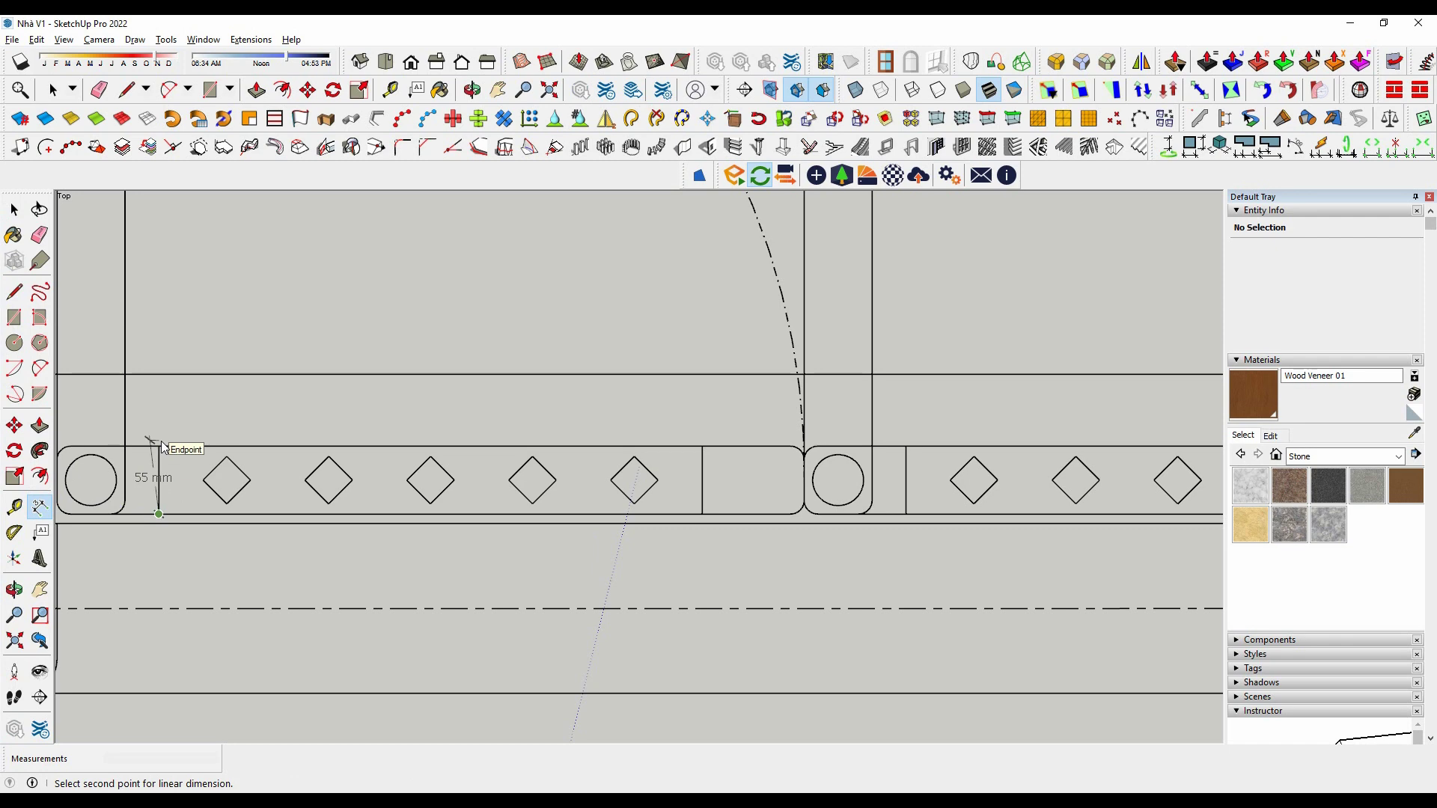
pyautogui.press('space')
pyautogui.scroll(-3, 277, 358)
pyautogui.scroll(-3, 322, 308)
pyautogui.scroll(-5, 753, 446)
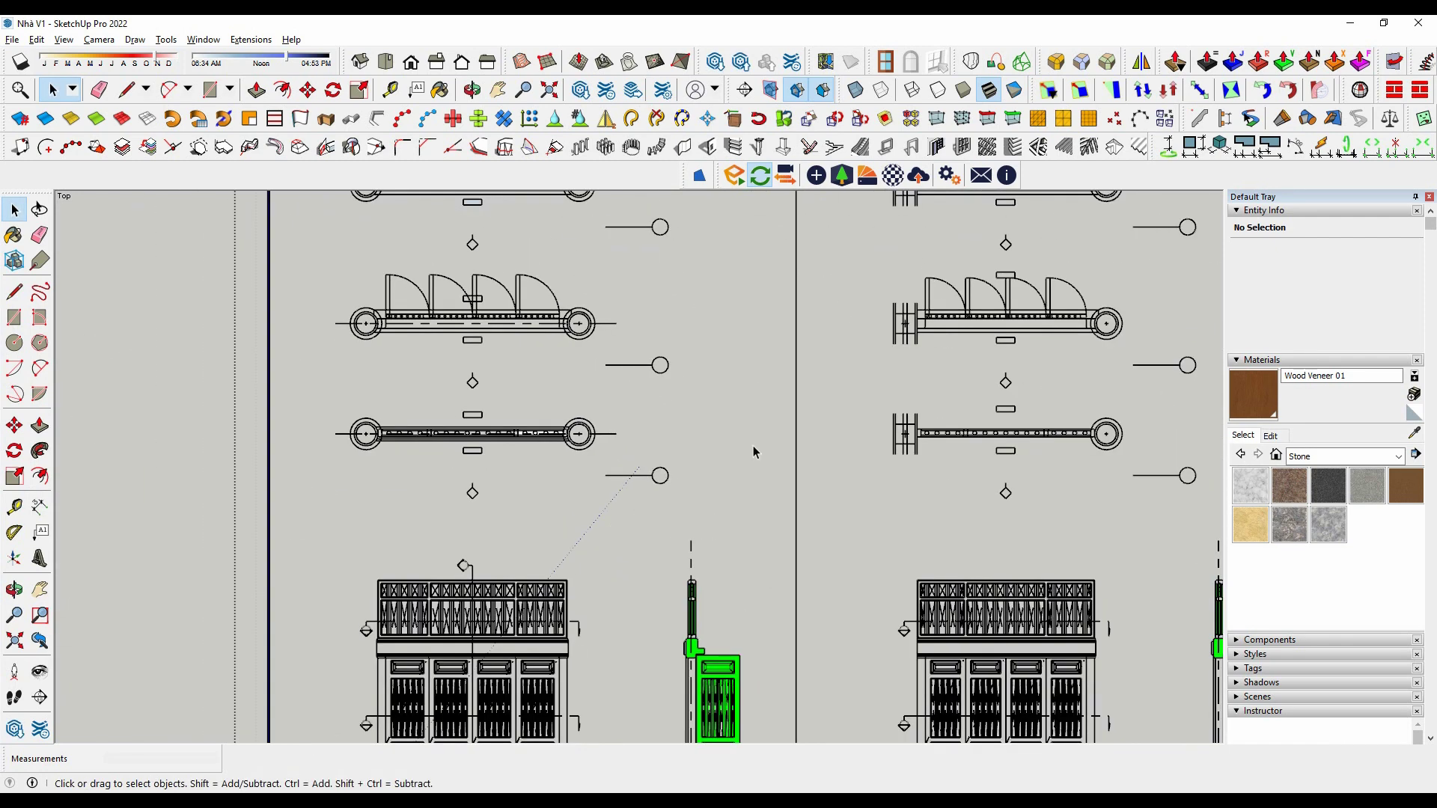
pyautogui.scroll(6, 753, 446)
# Tilt into perspective, open the green door for editing and paste the copied door in place.
pyautogui.moveTo(701, 475); pyautogui.dragTo(474, 523, button='middle')
pyautogui.scroll(5, 608, 620)
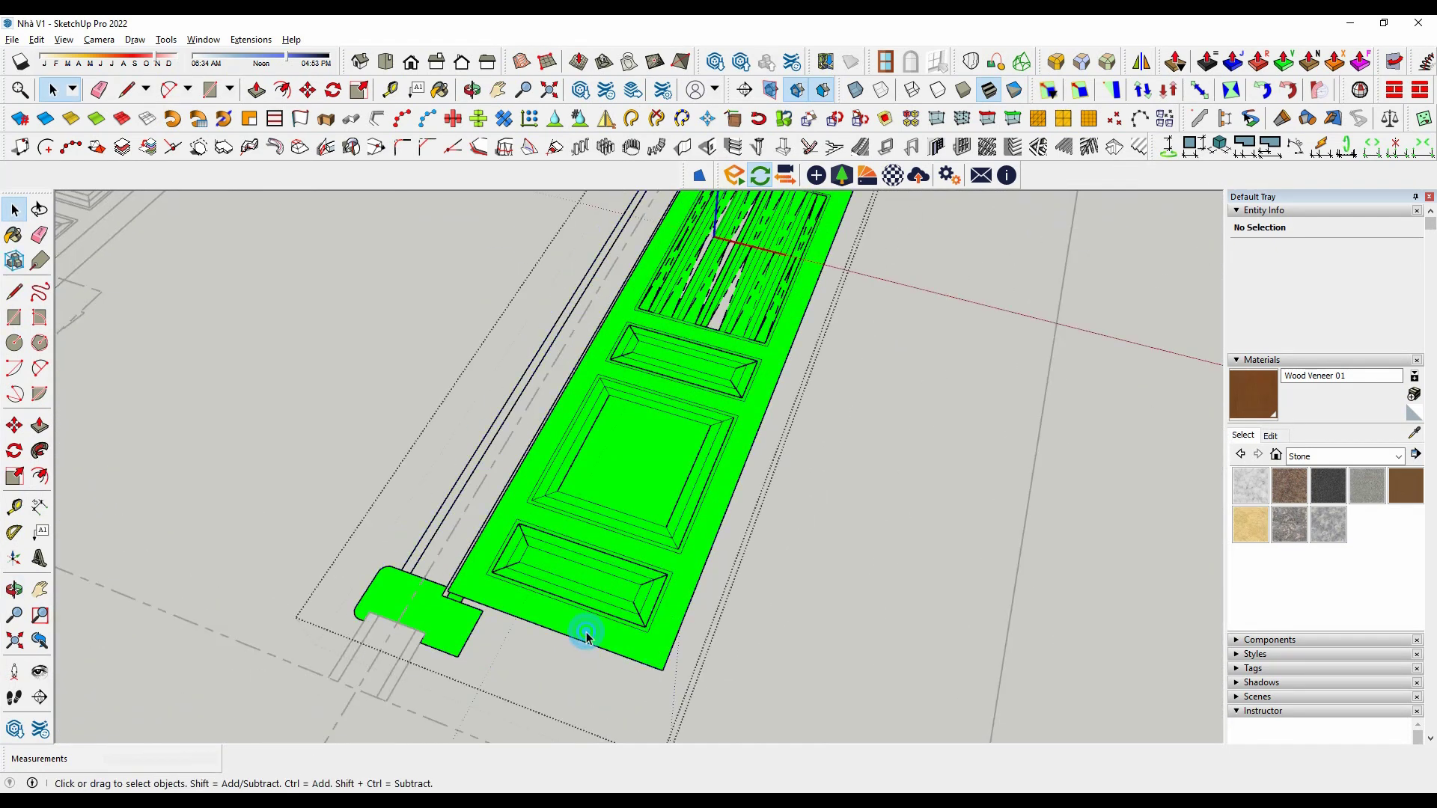
pyautogui.click(587, 636)
pyautogui.scroll(-3, 587, 636)
pyautogui.scroll(3, 536, 642)
pyautogui.doubleClick(583, 648)
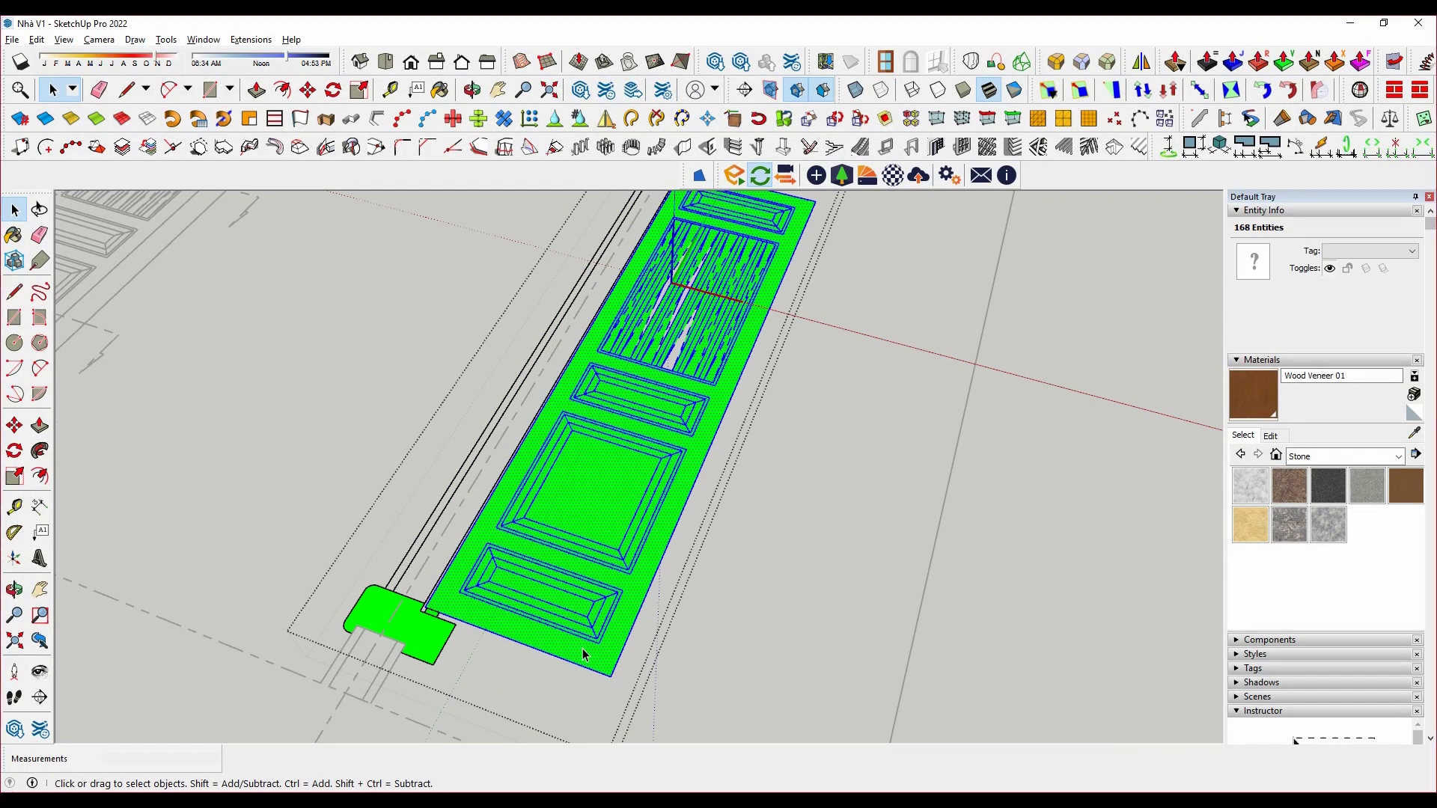
pyautogui.scroll(-2, 554, 559)
pyautogui.scroll(-3, 749, 569)
pyautogui.scroll(-3, 832, 561)
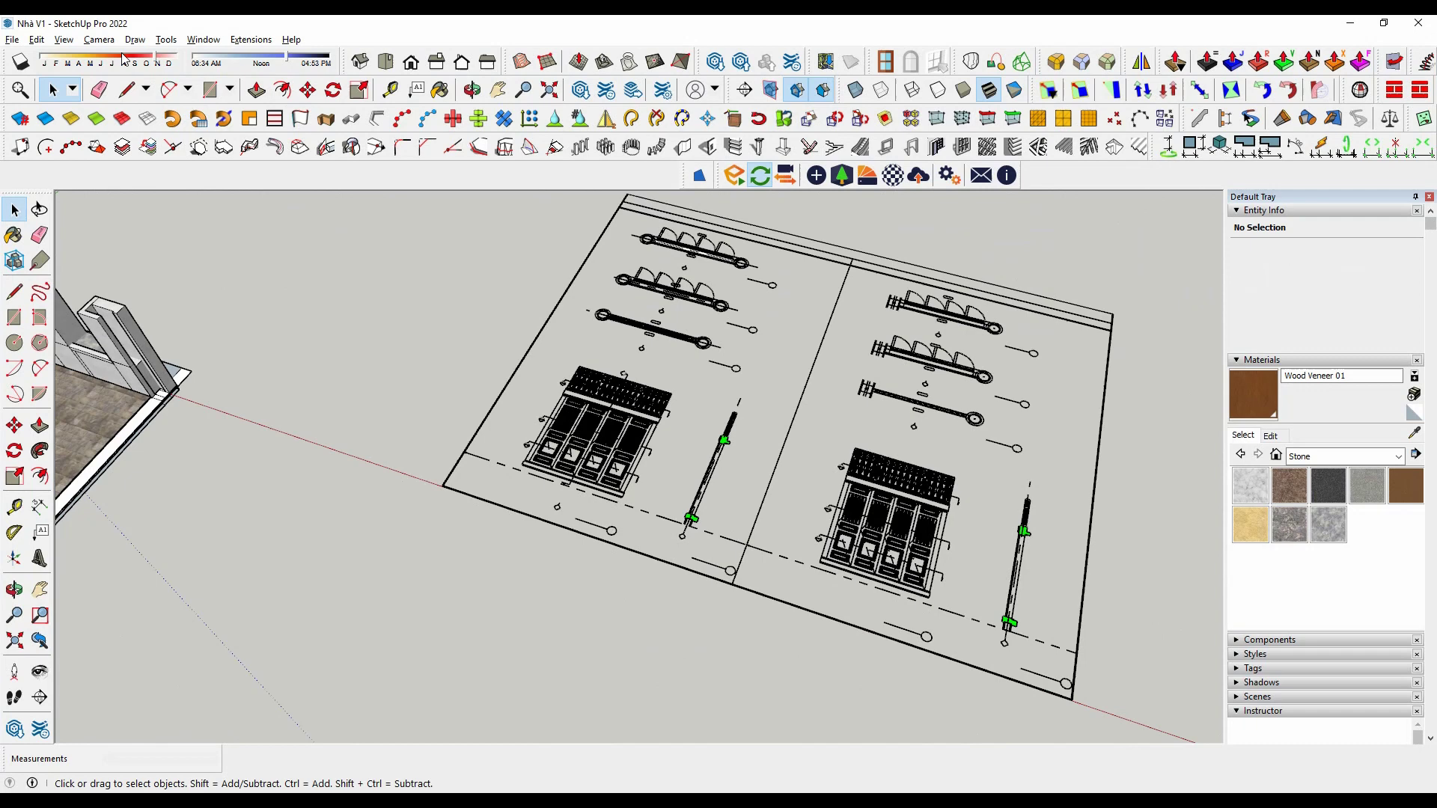
pyautogui.click(36, 39)
pyautogui.click(75, 145)
pyautogui.scroll(5, 654, 537)
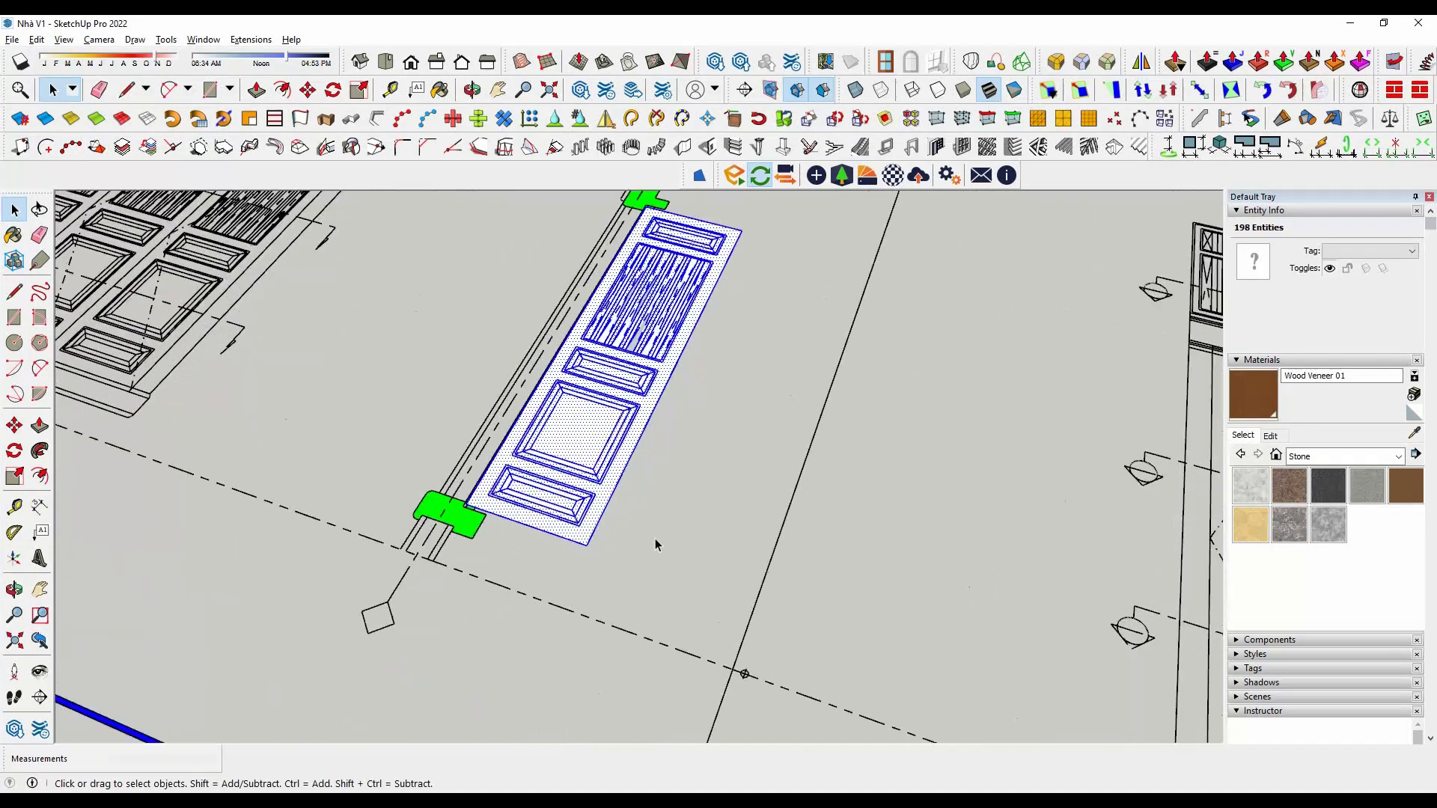
pyautogui.scroll(3, 658, 516)
pyautogui.scroll(2, 549, 520)
pyautogui.click(549, 519)
pyautogui.scroll(-2, 464, 513)
pyautogui.scroll(3, 464, 513)
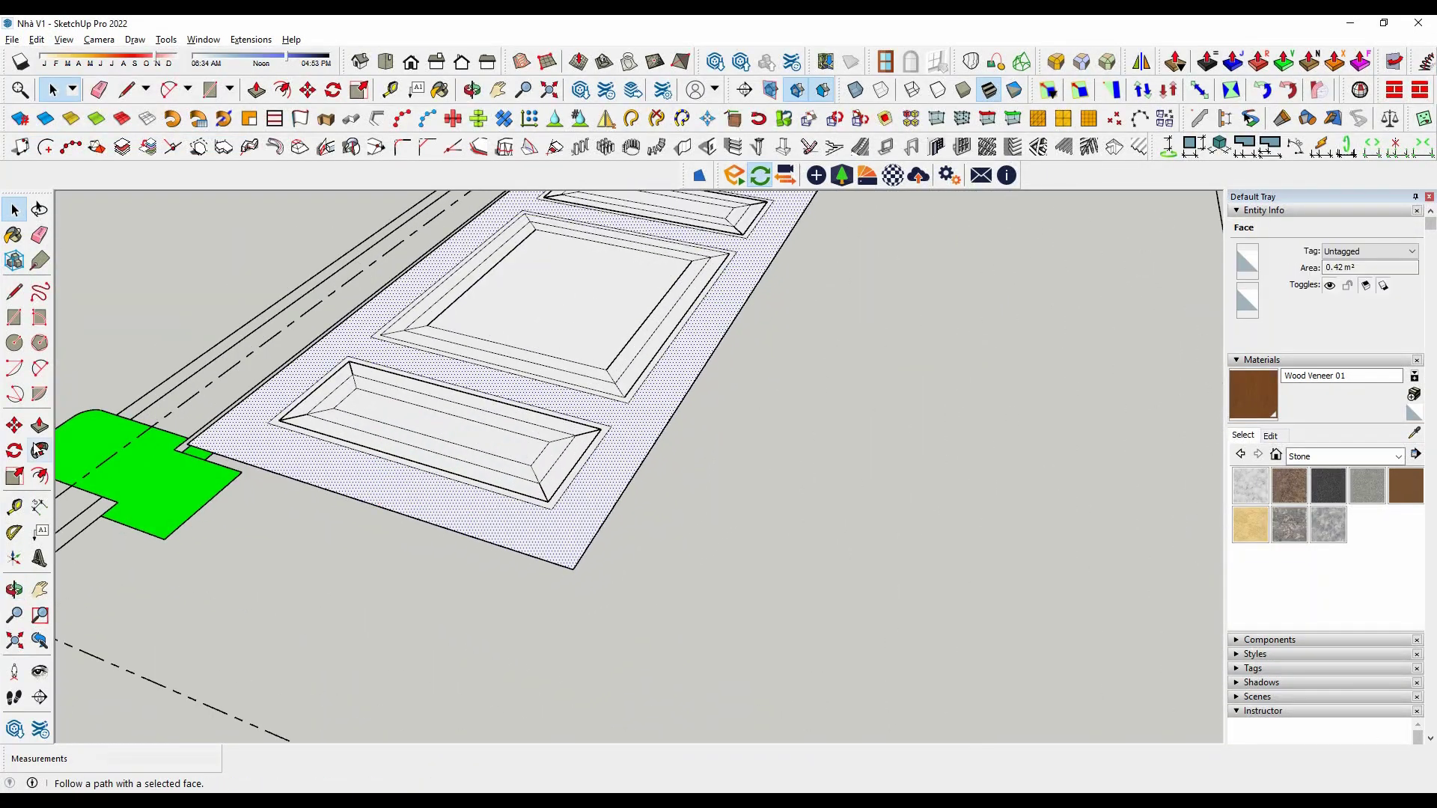
# Inspect the 25 mm recessed door panel and its frame faces from several angles.
pyautogui.moveTo(551, 522)
pyautogui.mouseDown(button='middle')
pyautogui.moveTo(385, 234)
pyautogui.moveTo(643, 504)
pyautogui.mouseUp(button='middle')
pyautogui.scroll(5, 299, 474)
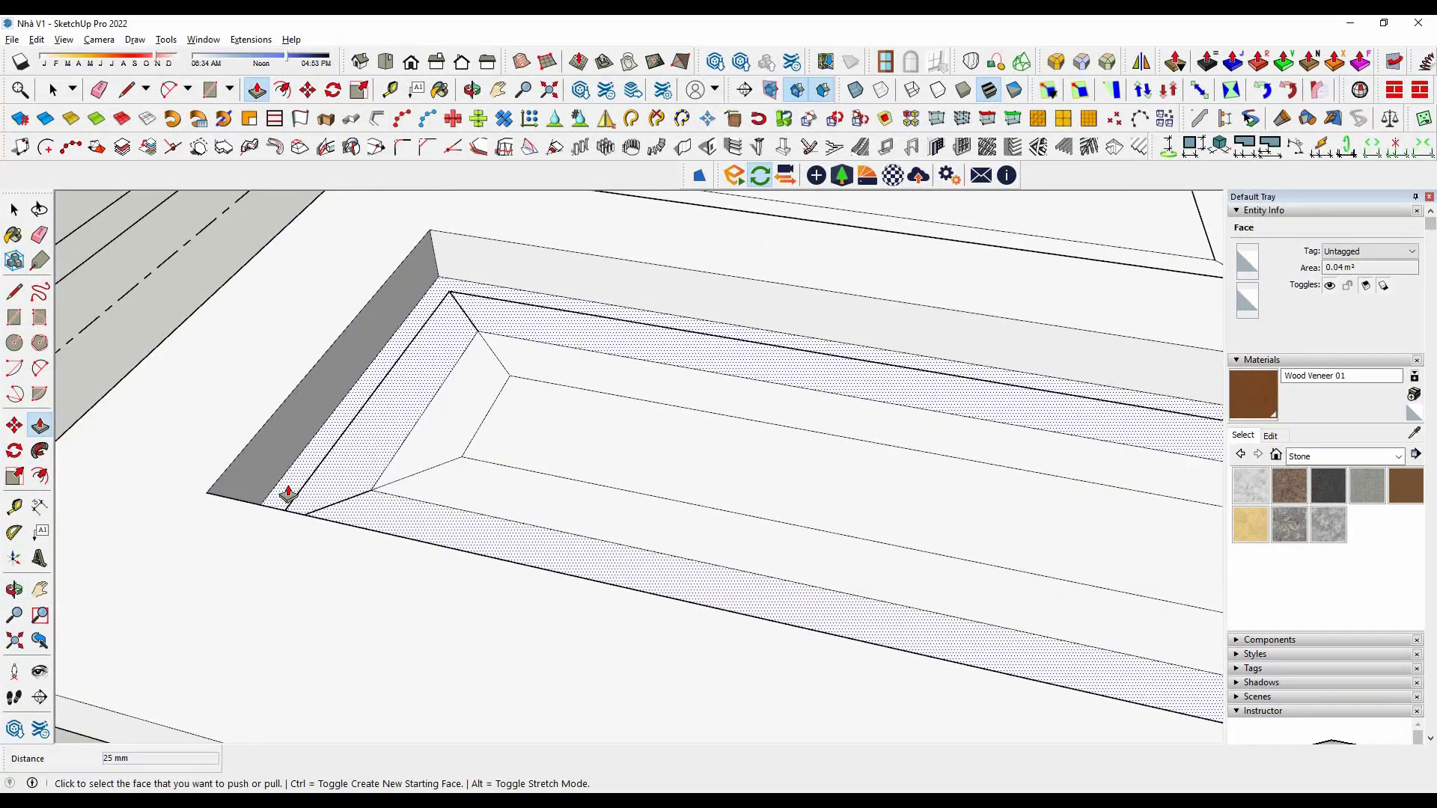
pyautogui.press('space')
pyautogui.scroll(-3, 434, 497)
pyautogui.scroll(3, 340, 474)
pyautogui.click(397, 503)
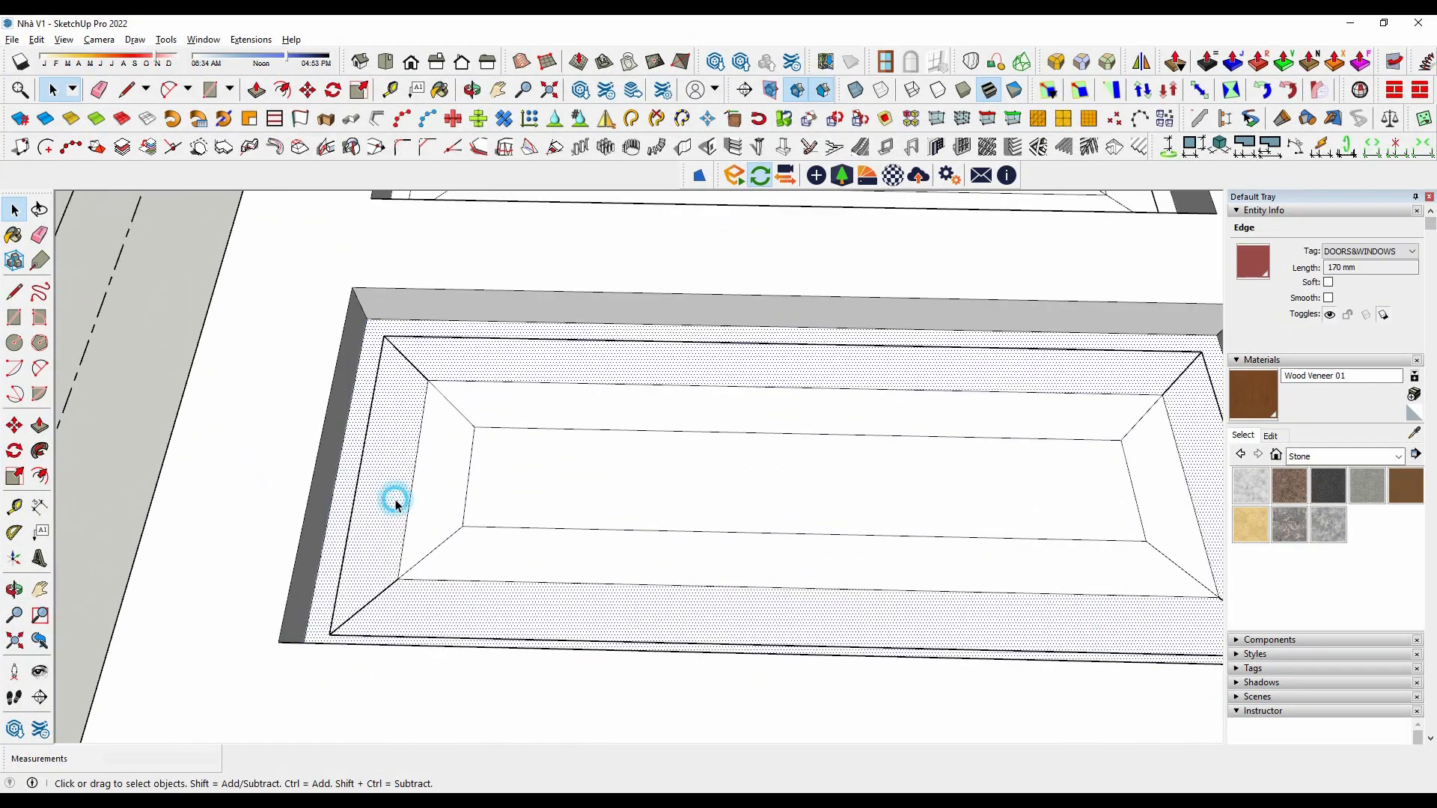
pyautogui.click(397, 503)
pyautogui.scroll(-5, 824, 475)
pyautogui.scroll(-3, 619, 539)
pyautogui.moveTo(619, 539)
pyautogui.mouseDown(button='middle')
pyautogui.moveTo(827, 567)
pyautogui.moveTo(490, 596)
pyautogui.moveTo(521, 416)
pyautogui.mouseUp(button='middle')
pyautogui.click(490, 595)
pyautogui.scroll(4, 521, 416)
pyautogui.scroll(-4, 521, 416)
pyautogui.scroll(5, 449, 509)
# Orbit away from the door panels to a near top-down view showing the hinge row.
pyautogui.moveTo(450, 509)
pyautogui.mouseDown(button='middle')
pyautogui.moveTo(436, 528)
pyautogui.moveTo(481, 442)
pyautogui.mouseUp(button='middle')
pyautogui.scroll(2, 411, 497)
pyautogui.scroll(-5, 731, 570)
pyautogui.scroll(2, 585, 497)
pyautogui.scroll(-5, 585, 497)
pyautogui.scroll(5, 497, 362)
pyautogui.scroll(-2, 496, 362)
pyautogui.scroll(2, 553, 563)
pyautogui.moveTo(552, 562); pyautogui.dragTo(764, 458, button='middle')
pyautogui.scroll(-2, 764, 458)
pyautogui.scroll(3, 619, 356)
# Copy the selected hinge set and place the copy beside the door.
pyautogui.scroll(3, 213, 324)
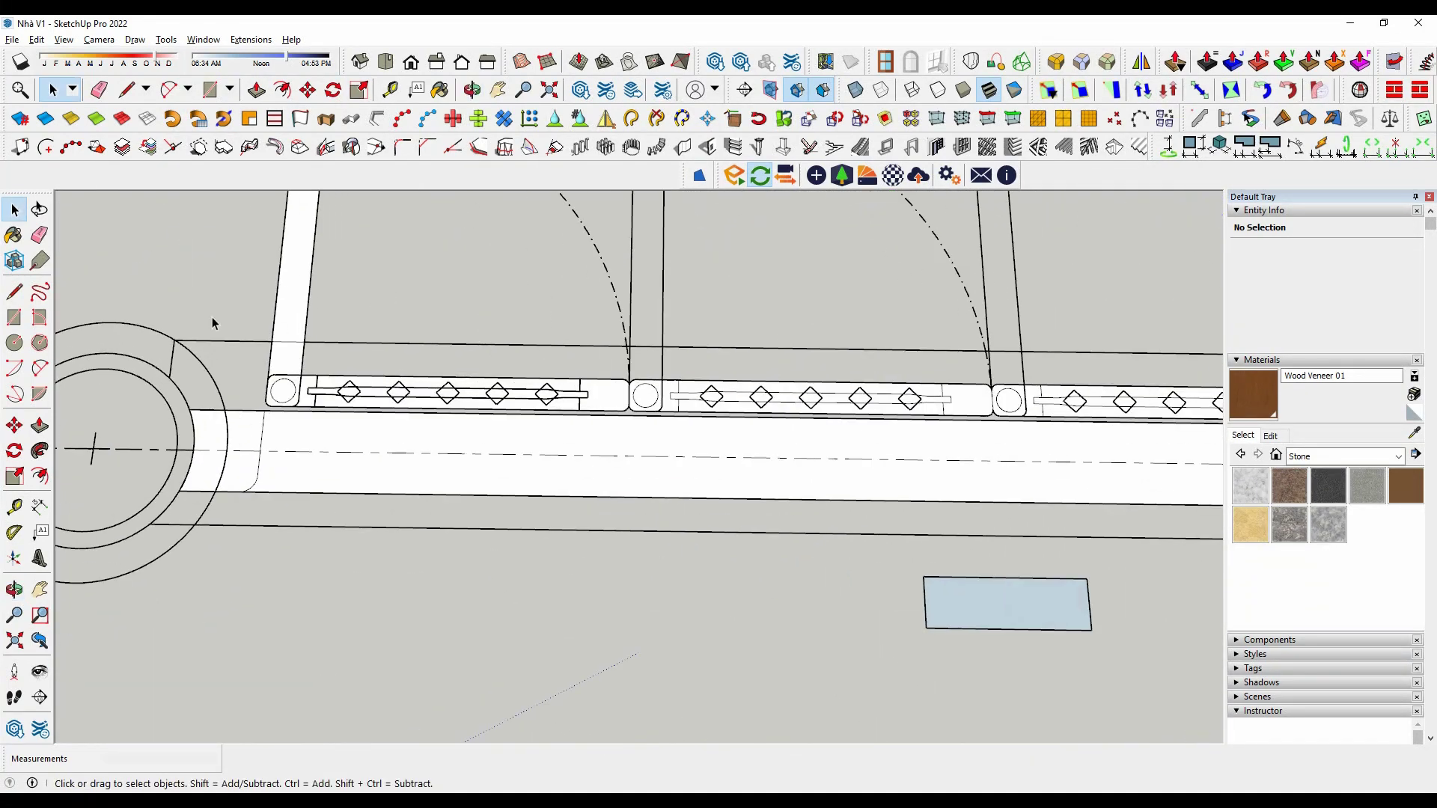
pyautogui.scroll(1, 554, 431)
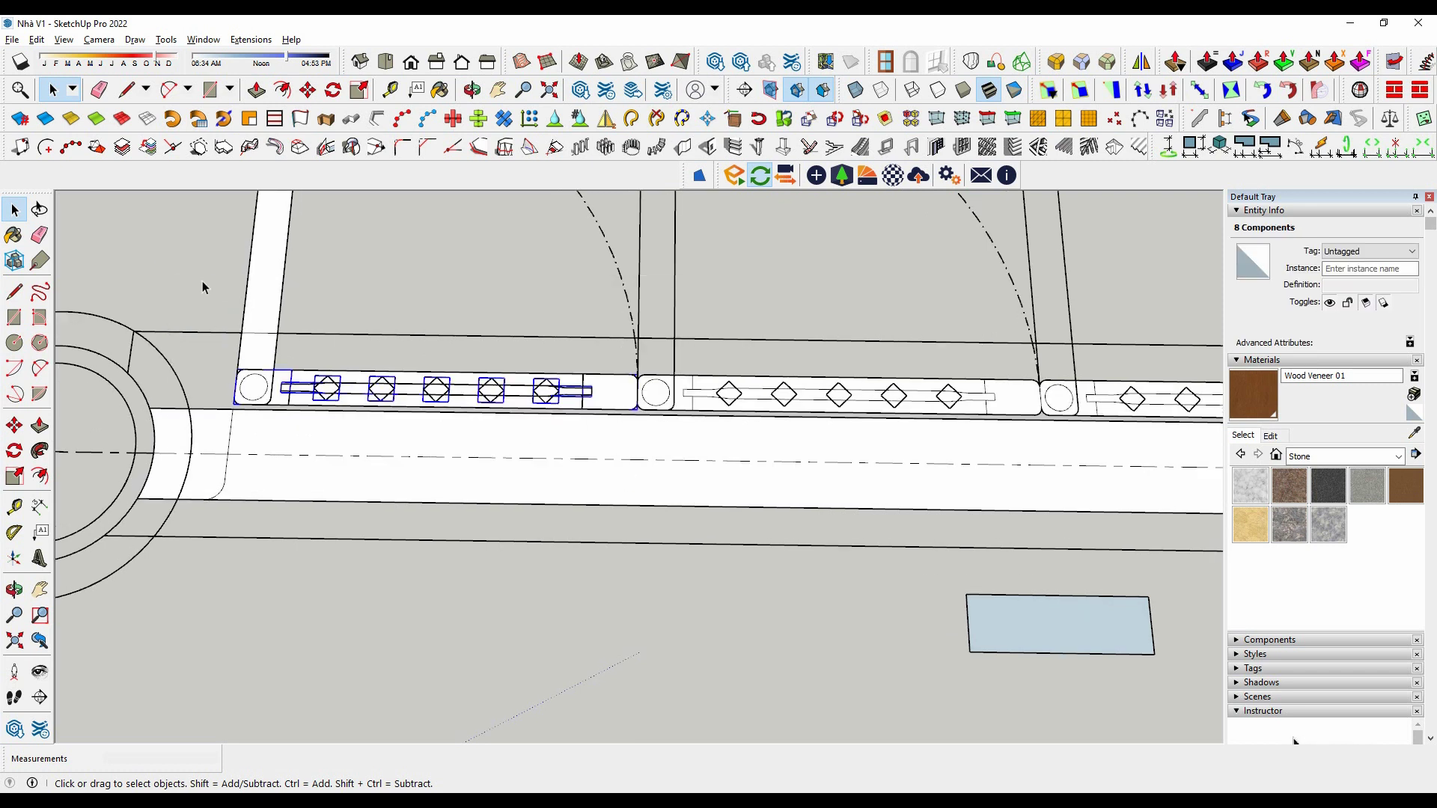
pyautogui.scroll(-1, 349, 374)
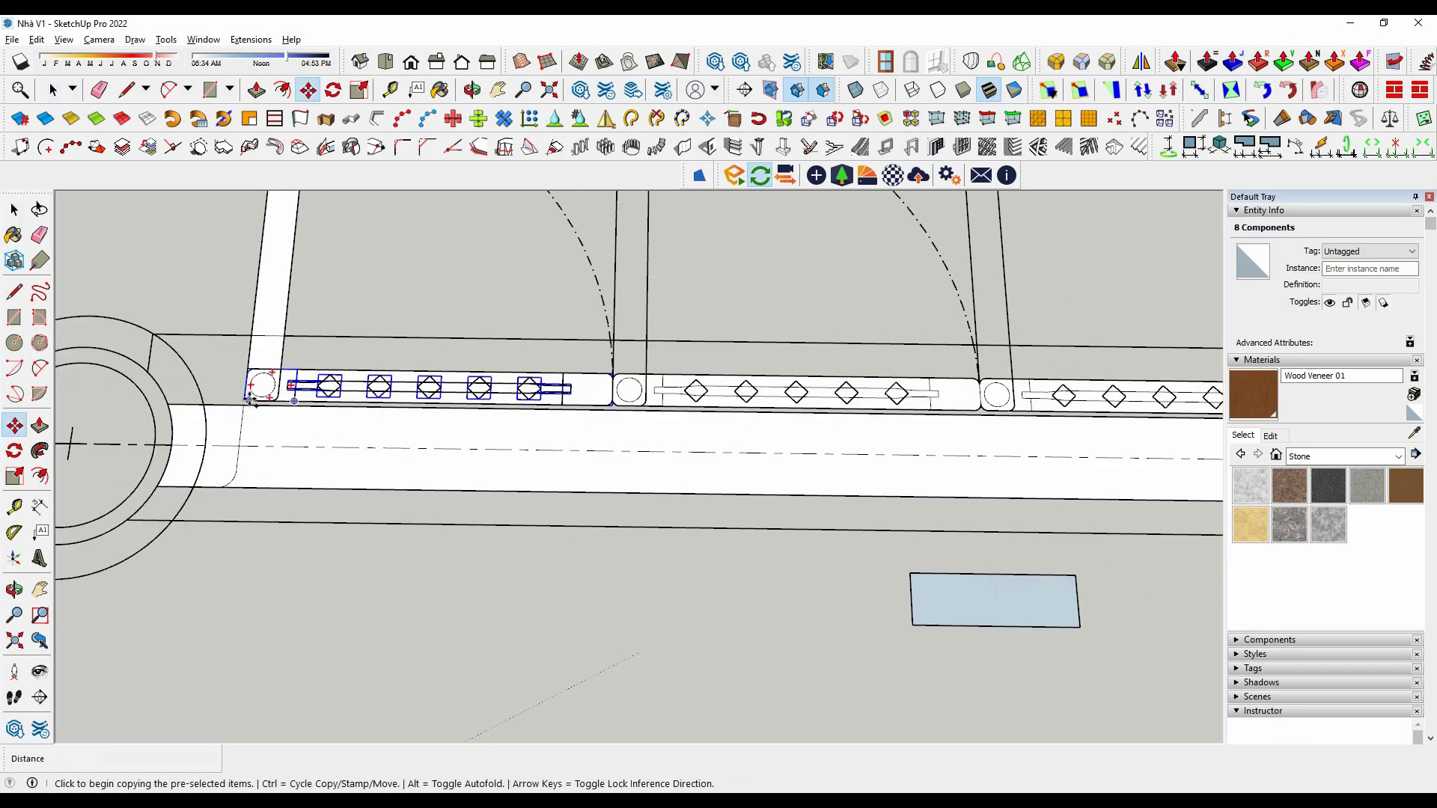
pyautogui.click(251, 401)
pyautogui.scroll(-3, 314, 337)
pyautogui.scroll(2, 464, 311)
pyautogui.scroll(2, 530, 562)
pyautogui.scroll(2, 529, 583)
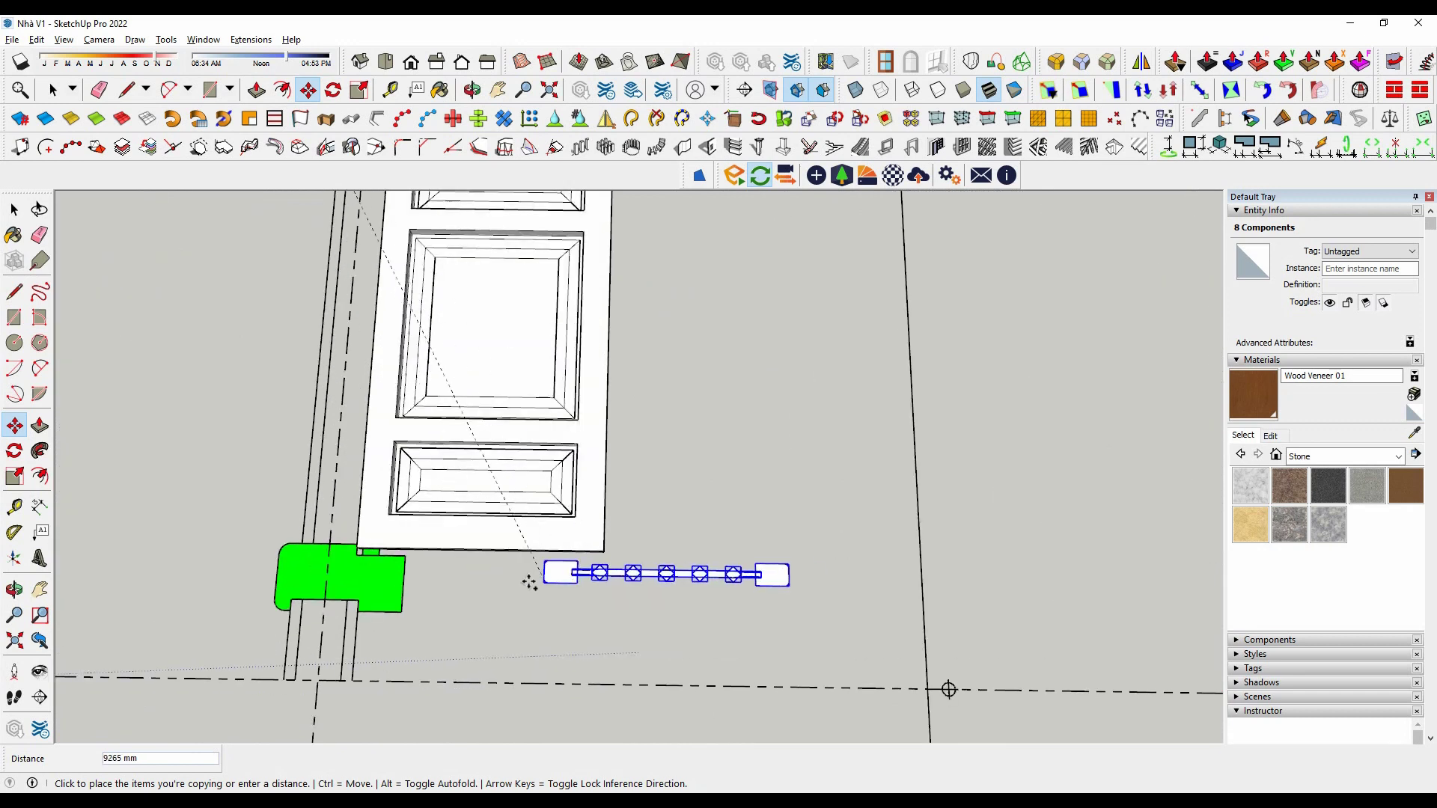
pyautogui.click(499, 622)
pyautogui.moveTo(499, 623); pyautogui.dragTo(462, 501, button='middle')
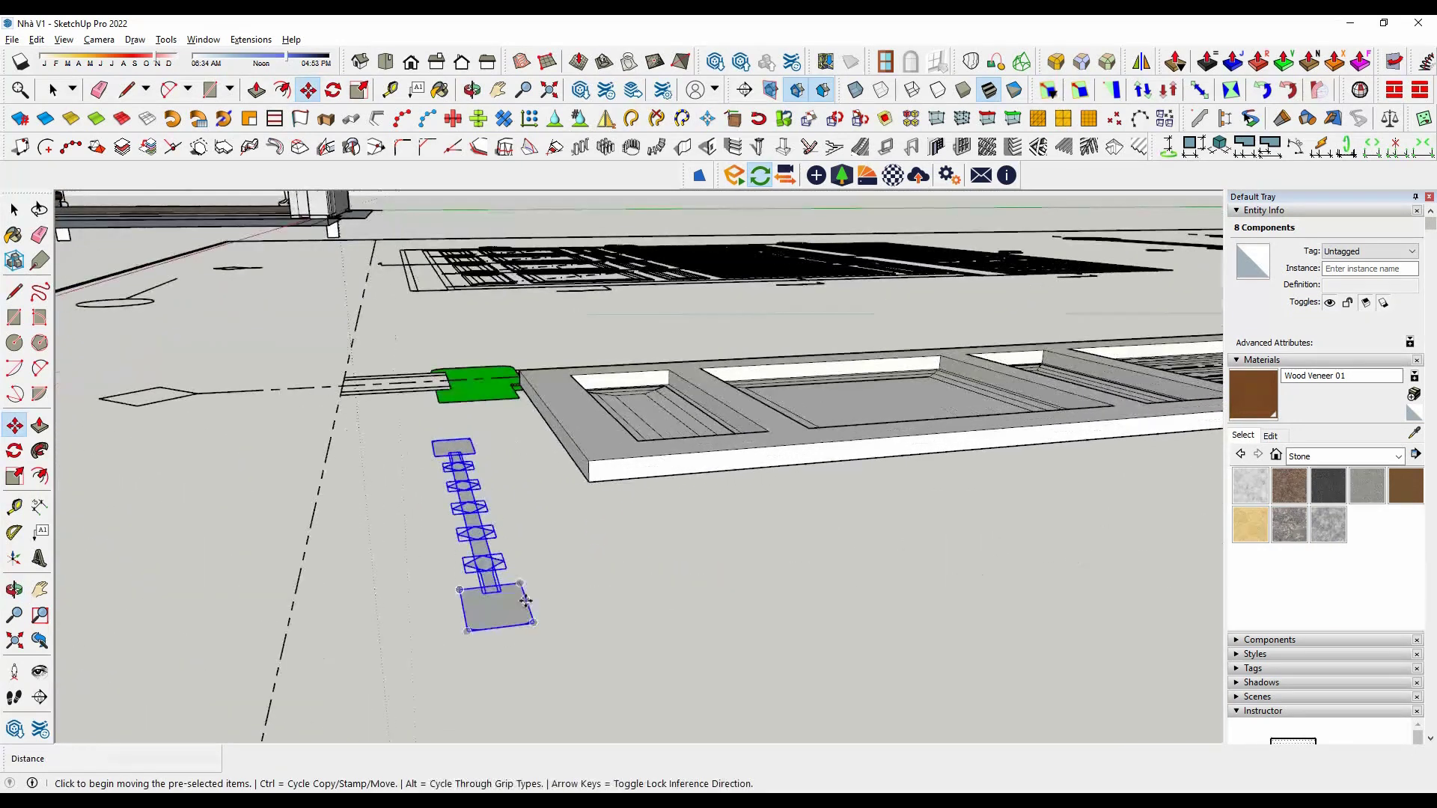
# Rotate the hinge copy 90° to lie along the door's edge and check it from above.
pyautogui.click(20, 454)
pyautogui.moveTo(466, 475)
pyautogui.mouseDown(button='middle')
pyautogui.moveTo(594, 536)
pyautogui.moveTo(609, 487)
pyautogui.moveTo(571, 477)
pyautogui.mouseUp(button='middle')
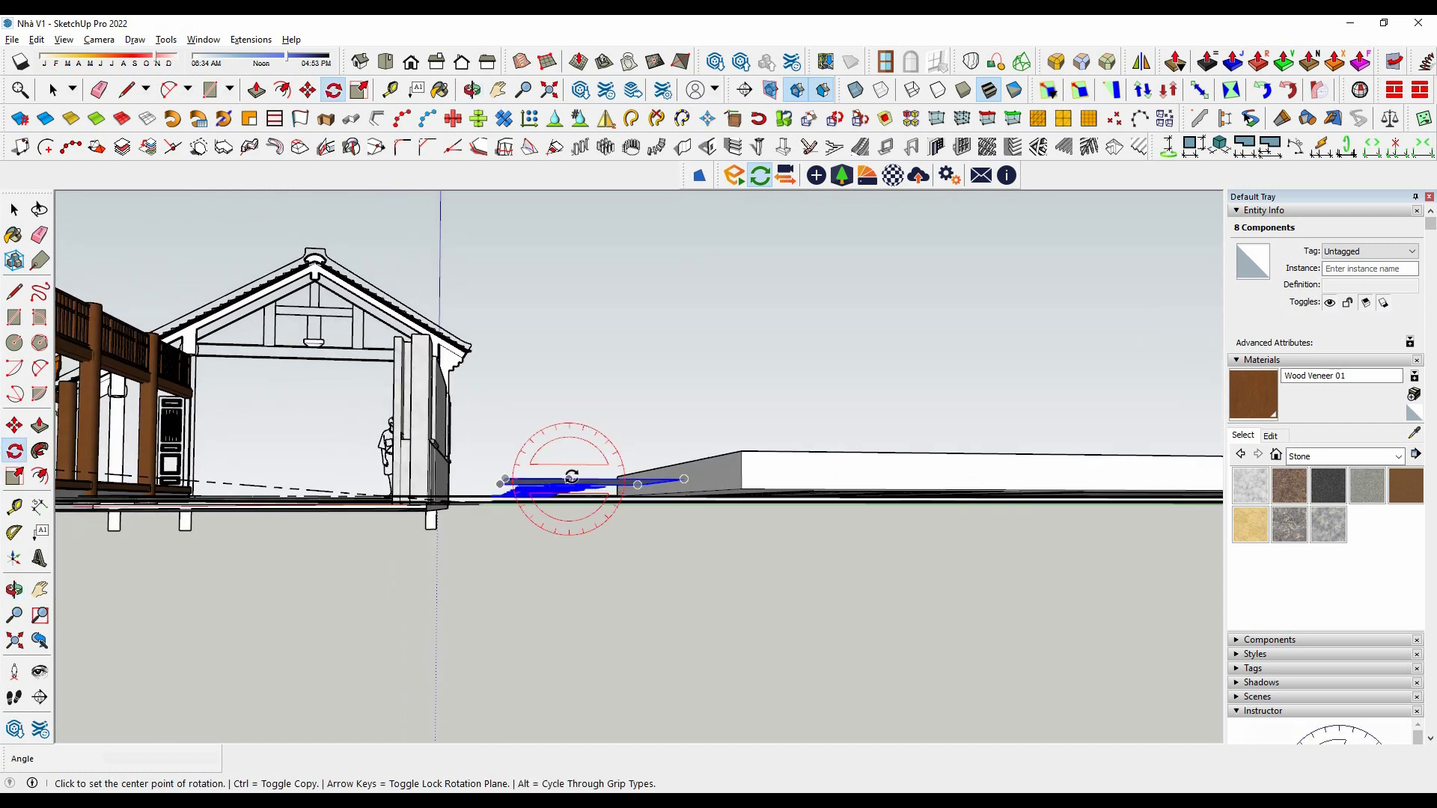
pyautogui.moveTo(625, 533)
pyautogui.mouseDown(button='middle')
pyautogui.moveTo(449, 690)
pyautogui.moveTo(594, 603)
pyautogui.moveTo(479, 449)
pyautogui.mouseUp(button='middle')
pyautogui.click(386, 61)
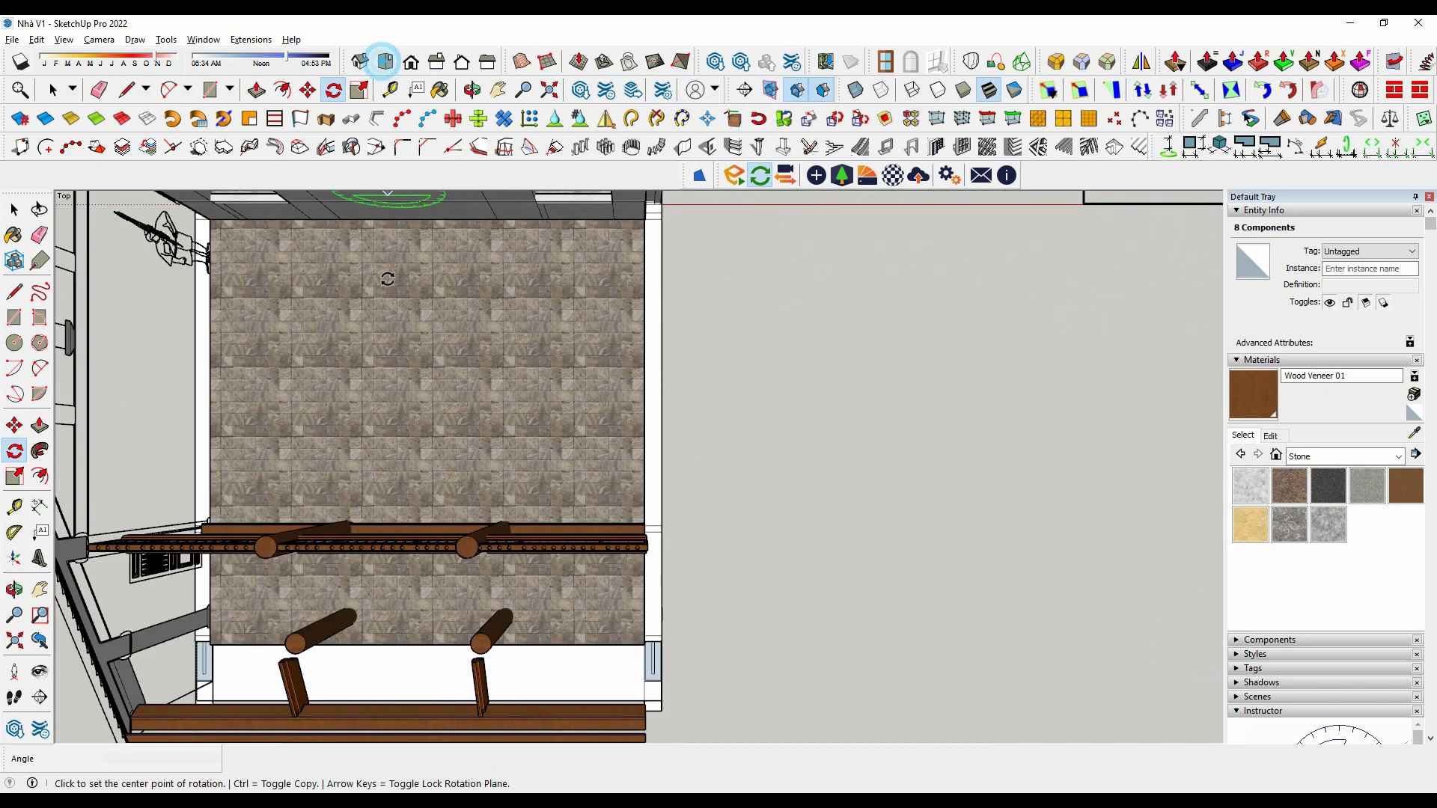
pyautogui.scroll(-5, 387, 410)
pyautogui.press('space')
# Reselect the copied hinge set and orbit around the door elevations to check its position.
pyautogui.click(474, 241)
pyautogui.scroll(5, 524, 315)
pyautogui.scroll(4, 563, 431)
pyautogui.moveTo(564, 432)
pyautogui.mouseDown(button='middle')
pyautogui.moveTo(358, 352)
pyautogui.moveTo(353, 407)
pyautogui.moveTo(587, 285)
pyautogui.moveTo(295, 233)
pyautogui.mouseUp(button='middle')
pyautogui.moveTo(682, 547); pyautogui.dragTo(683, 547)
pyautogui.moveTo(683, 547); pyautogui.dragTo(543, 401, button='middle')
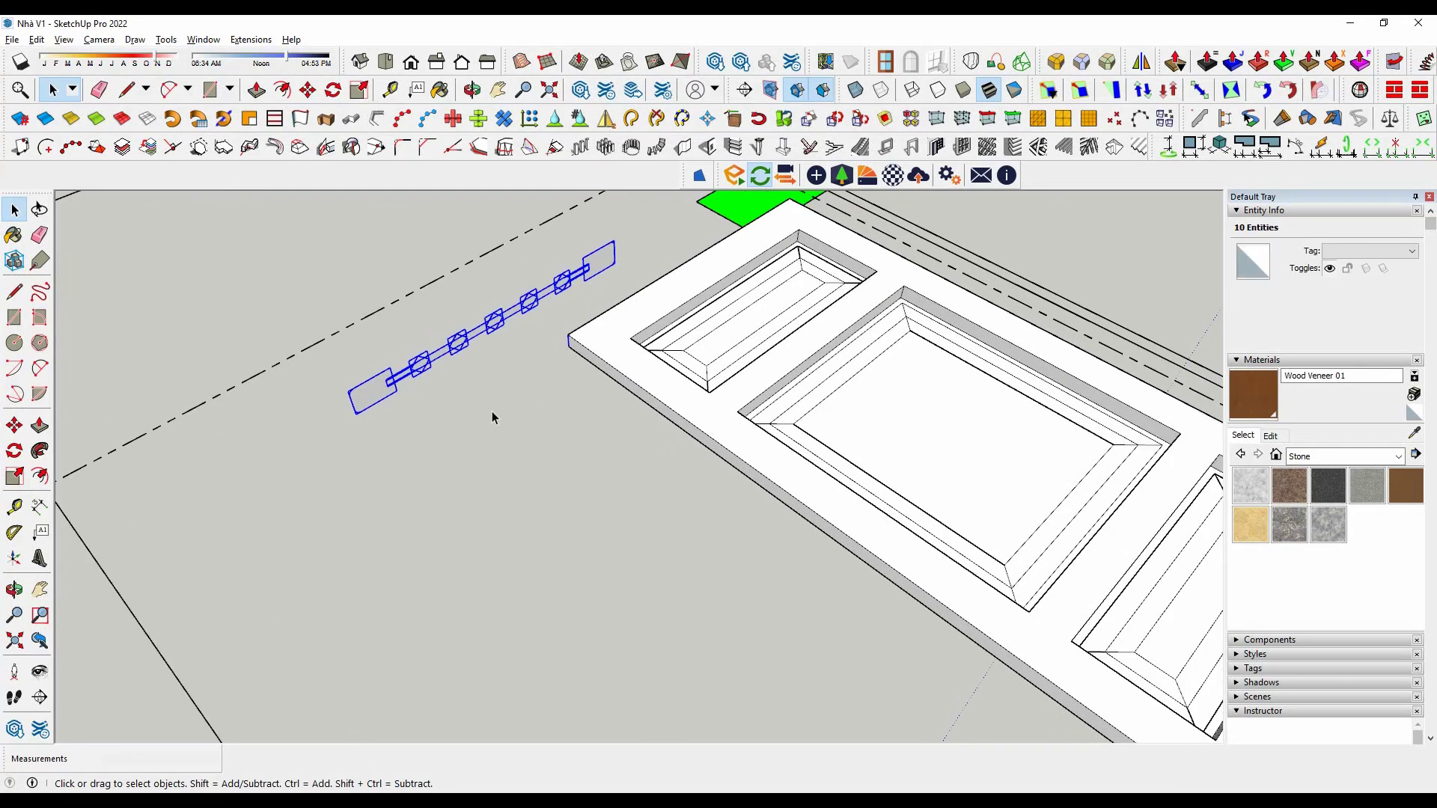
# Turn the panelled door geometry into a component.
pyautogui.tripleClick(610, 353)
pyautogui.rightClick(611, 352)
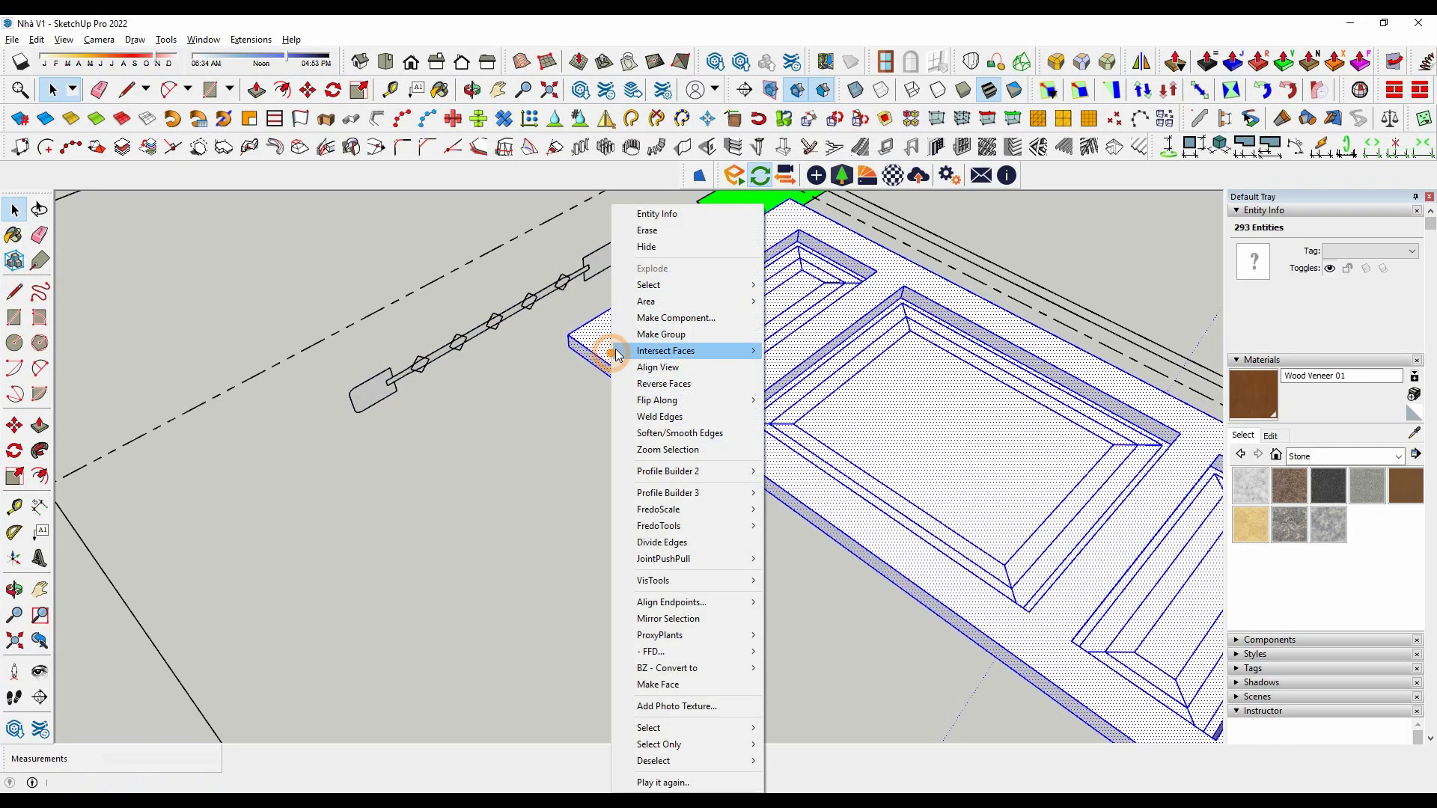
pyautogui.click(667, 321)
pyautogui.press('Return')
# Select all eight parts of the hinge set.
pyautogui.click(389, 392)
pyautogui.moveTo(390, 392); pyautogui.dragTo(344, 340, button='middle')
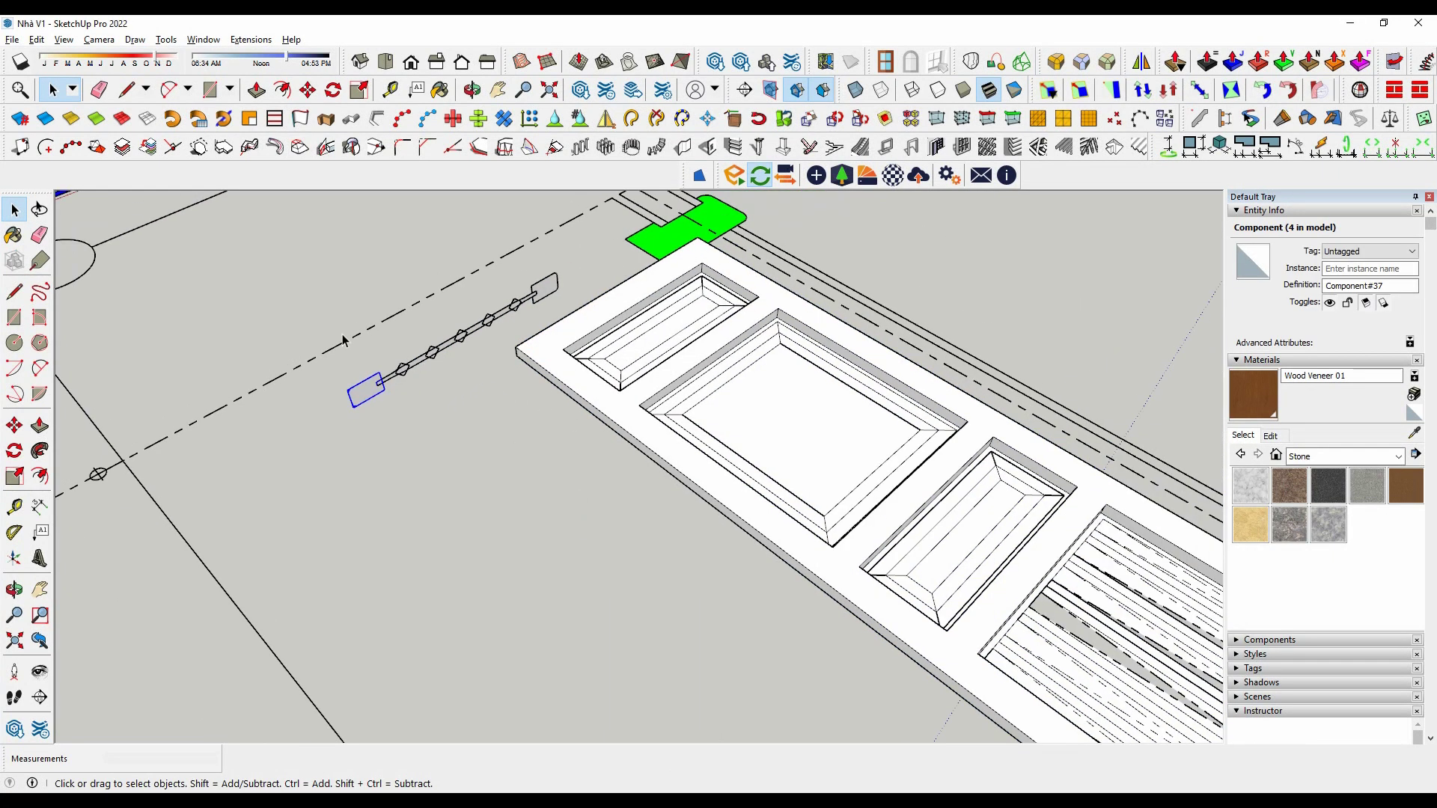
pyautogui.moveTo(604, 590); pyautogui.dragTo(604, 590)
pyautogui.scroll(2, 312, 412)
pyautogui.scroll(2, 453, 397)
pyautogui.scroll(2, 452, 398)
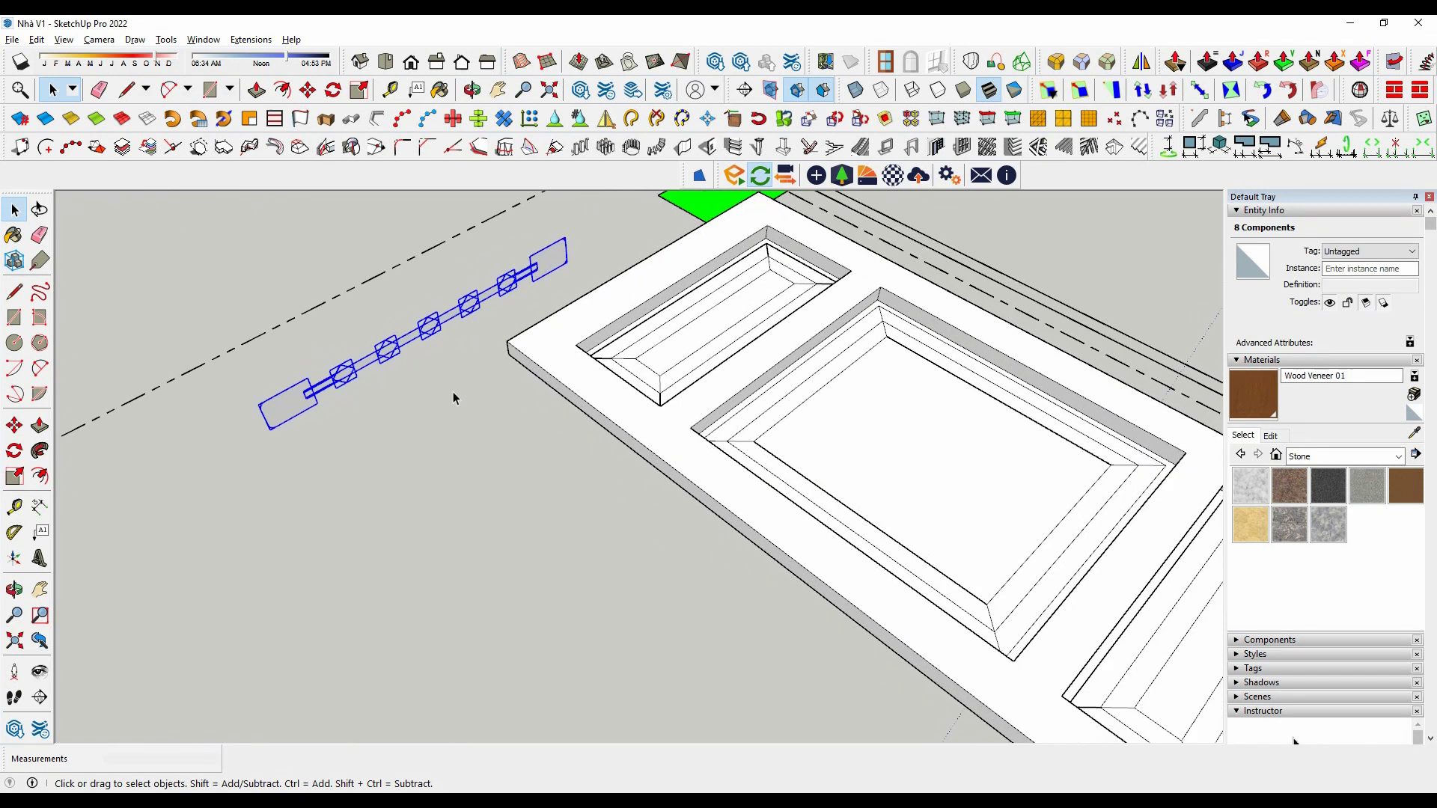
# Move the hinge set onto the door's end edge.
pyautogui.press('m')
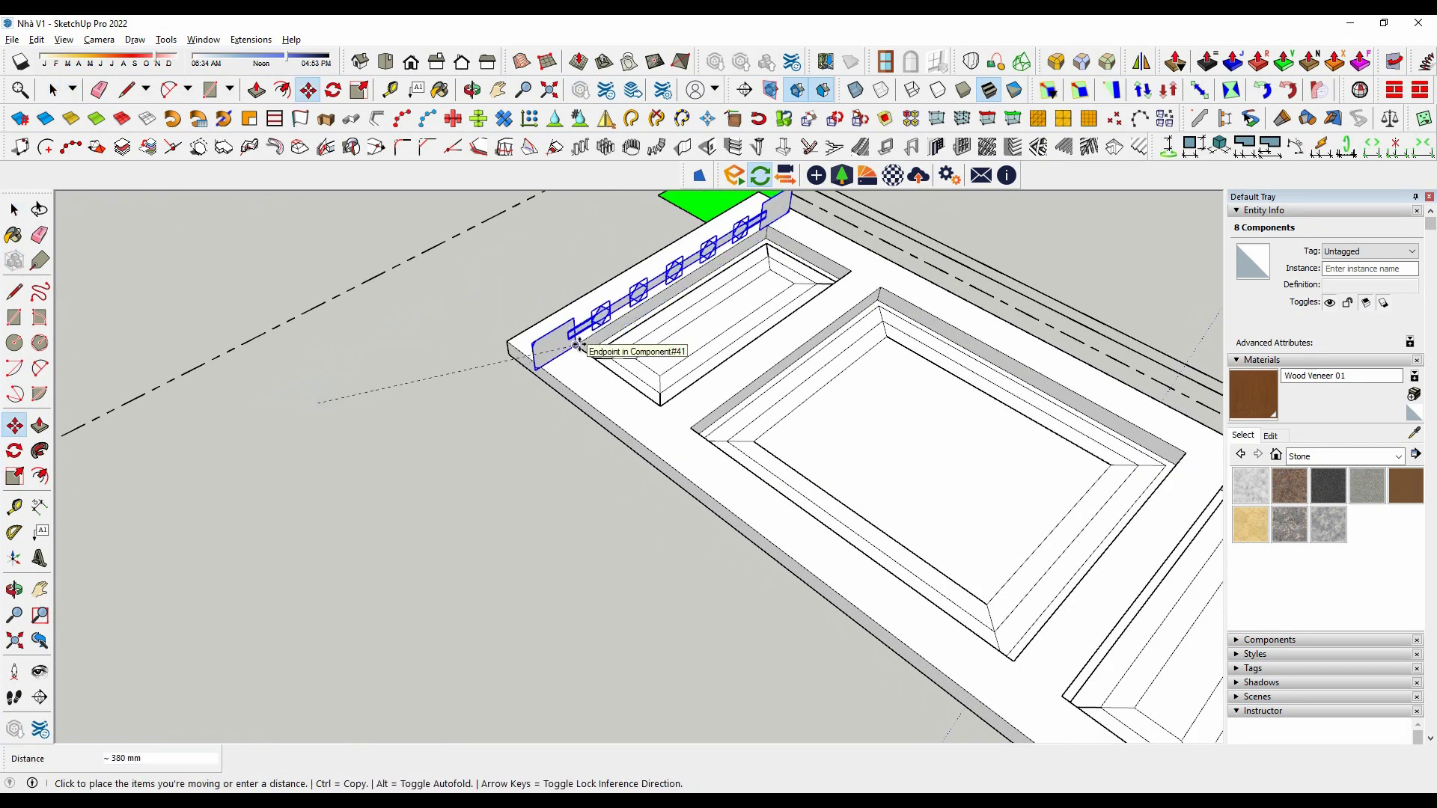
pyautogui.moveTo(833, 338); pyautogui.dragTo(809, 333, button='middle')
pyautogui.scroll(3, 803, 330)
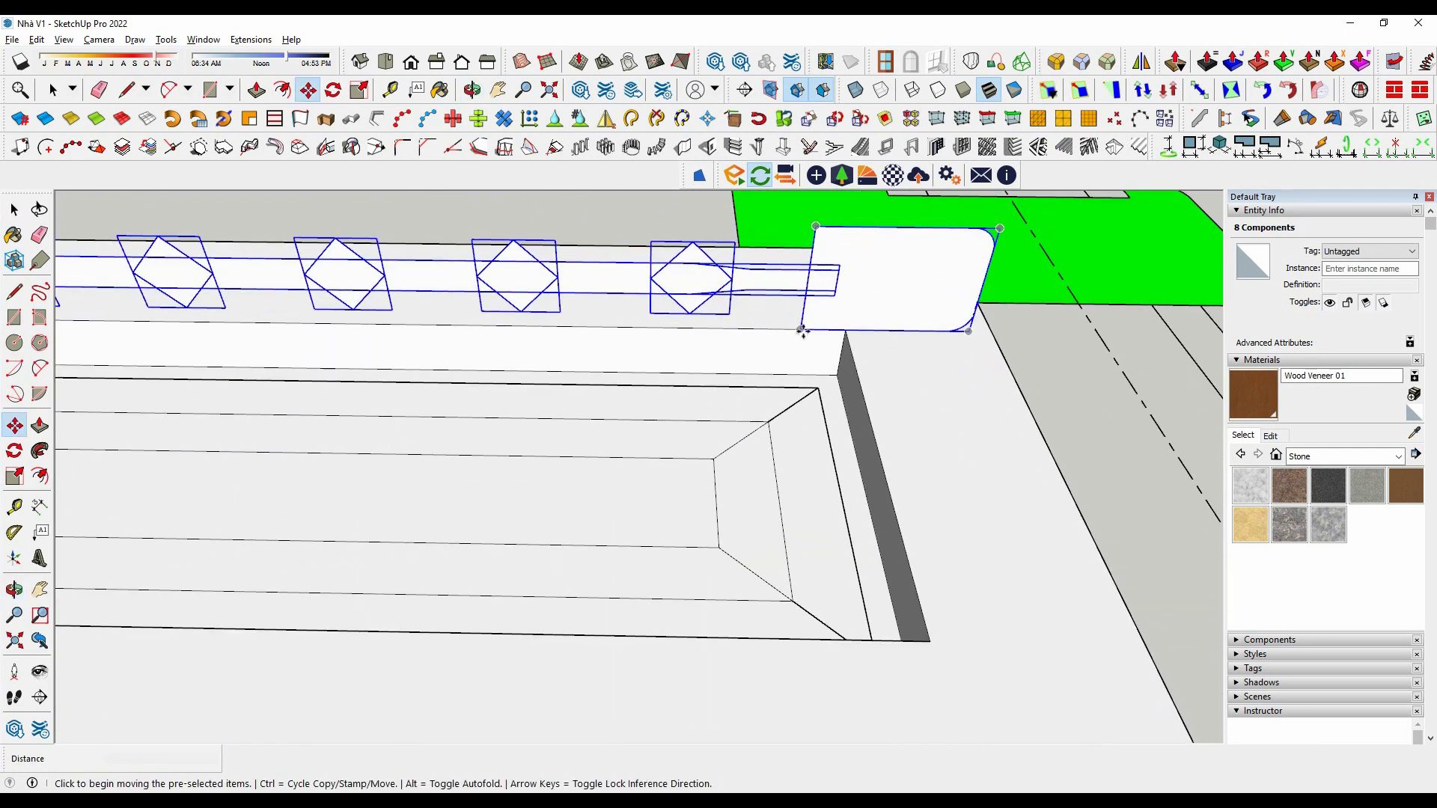
pyautogui.click(861, 330)
pyautogui.scroll(-5, 759, 385)
pyautogui.moveTo(759, 385)
pyautogui.mouseDown(button='middle')
pyautogui.moveTo(386, 376)
pyautogui.moveTo(419, 449)
pyautogui.mouseUp(button='middle')
pyautogui.scroll(-2, 386, 376)
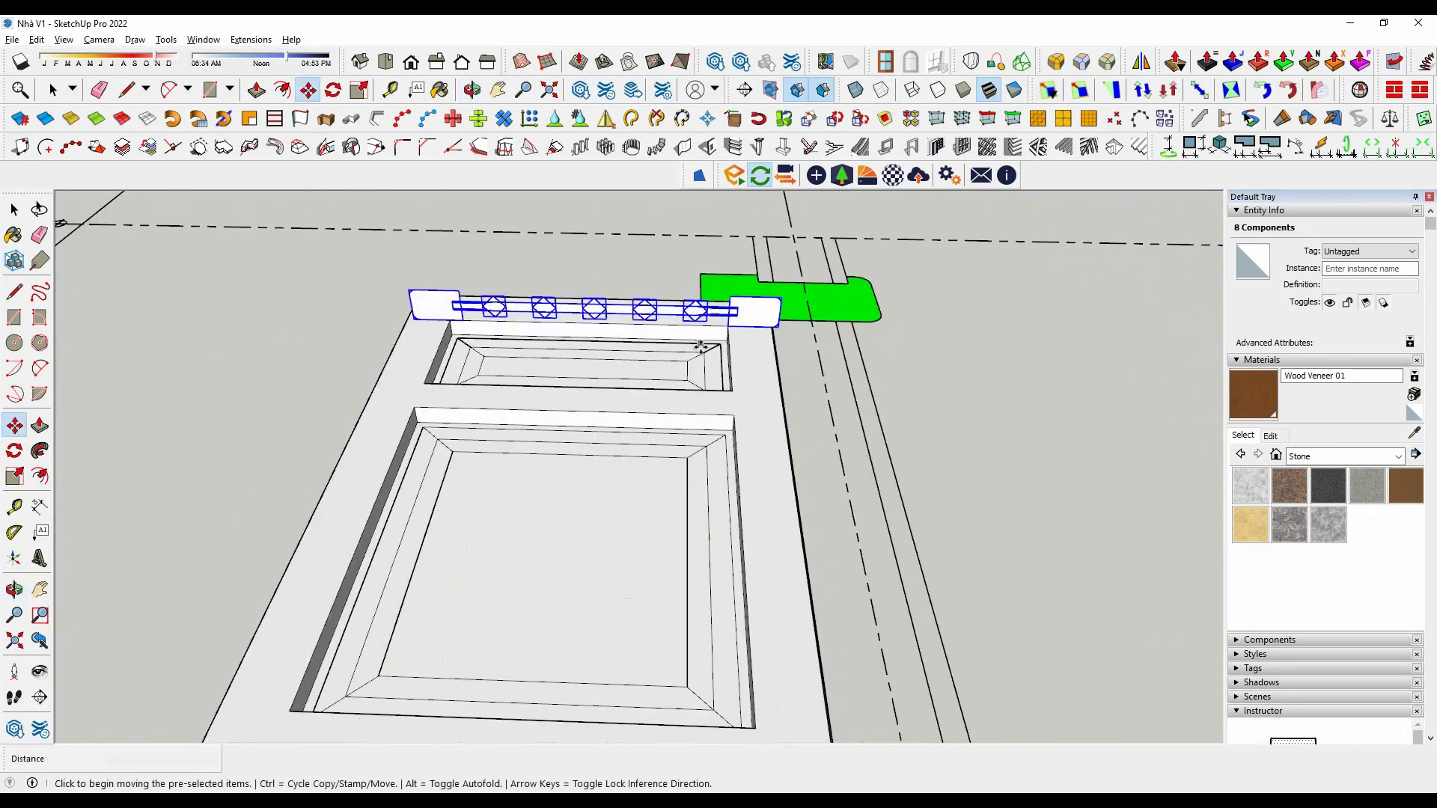
pyautogui.scroll(3, 428, 454)
pyautogui.press('space')
# Inspect the hinge placement around the door end and select the door component.
pyautogui.scroll(-2, 581, 424)
pyautogui.moveTo(581, 424)
pyautogui.mouseDown(button='middle')
pyautogui.moveTo(407, 398)
pyautogui.moveTo(594, 469)
pyautogui.mouseUp(button='middle')
pyautogui.scroll(3, 633, 470)
pyautogui.scroll(-2, 632, 469)
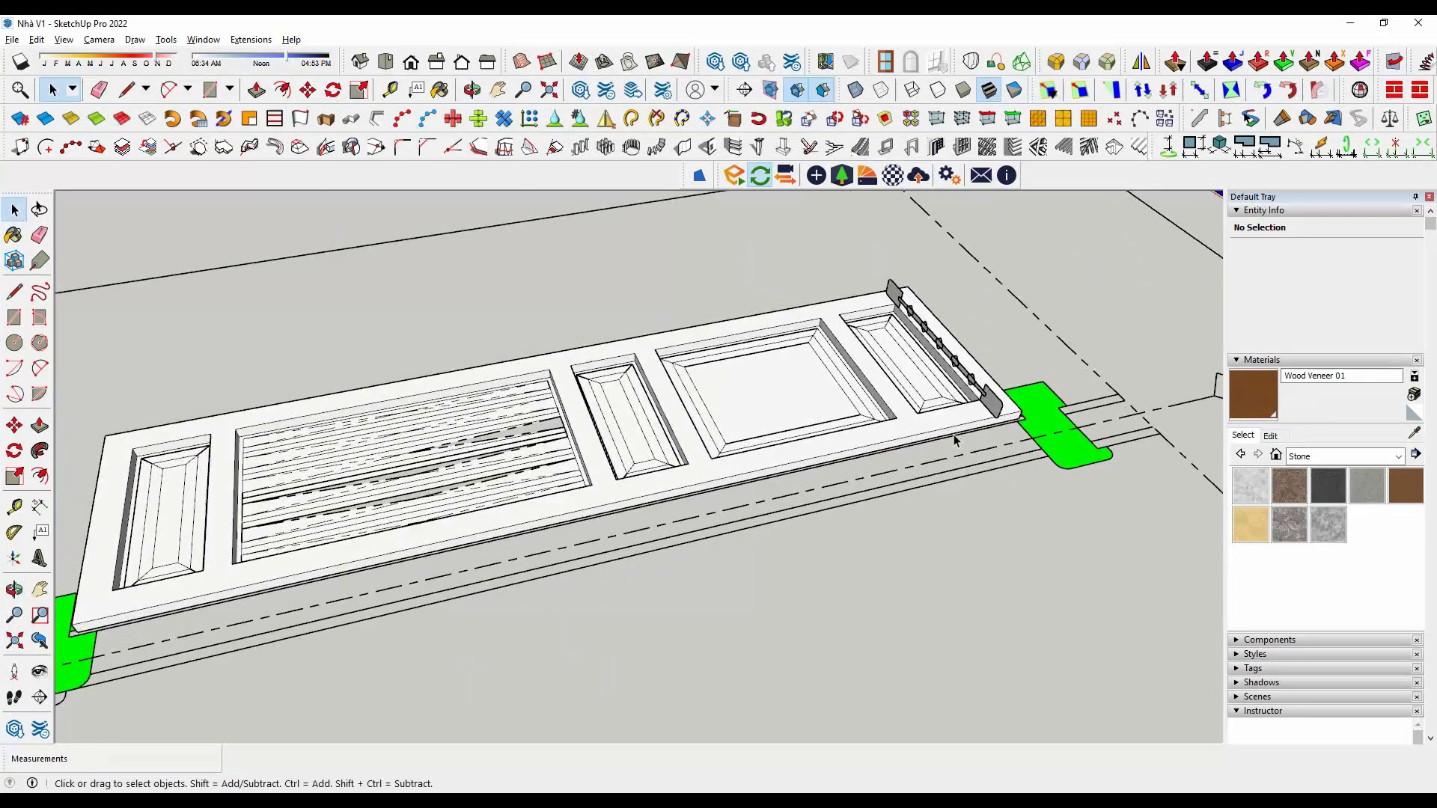
pyautogui.scroll(3, 958, 442)
pyautogui.moveTo(961, 451)
pyautogui.mouseDown(button='middle')
pyautogui.moveTo(1218, 455)
pyautogui.moveTo(738, 294)
pyautogui.mouseUp(button='middle')
pyautogui.scroll(-2, 1219, 455)
pyautogui.scroll(2, 1151, 377)
pyautogui.click(1090, 368)
pyautogui.scroll(-2, 1090, 368)
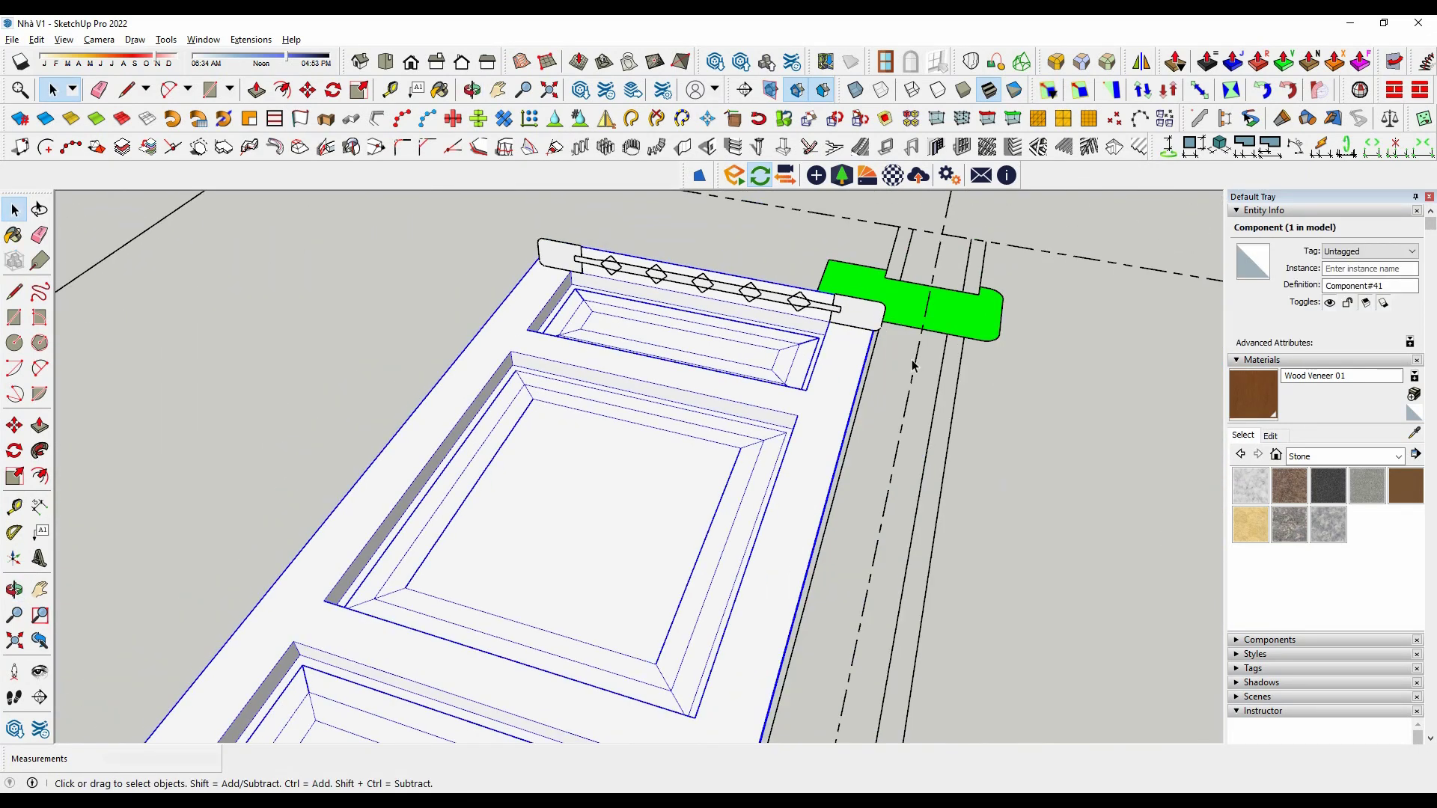
pyautogui.scroll(-2, 704, 398)
pyautogui.moveTo(704, 398); pyautogui.dragTo(757, 295, button='middle')
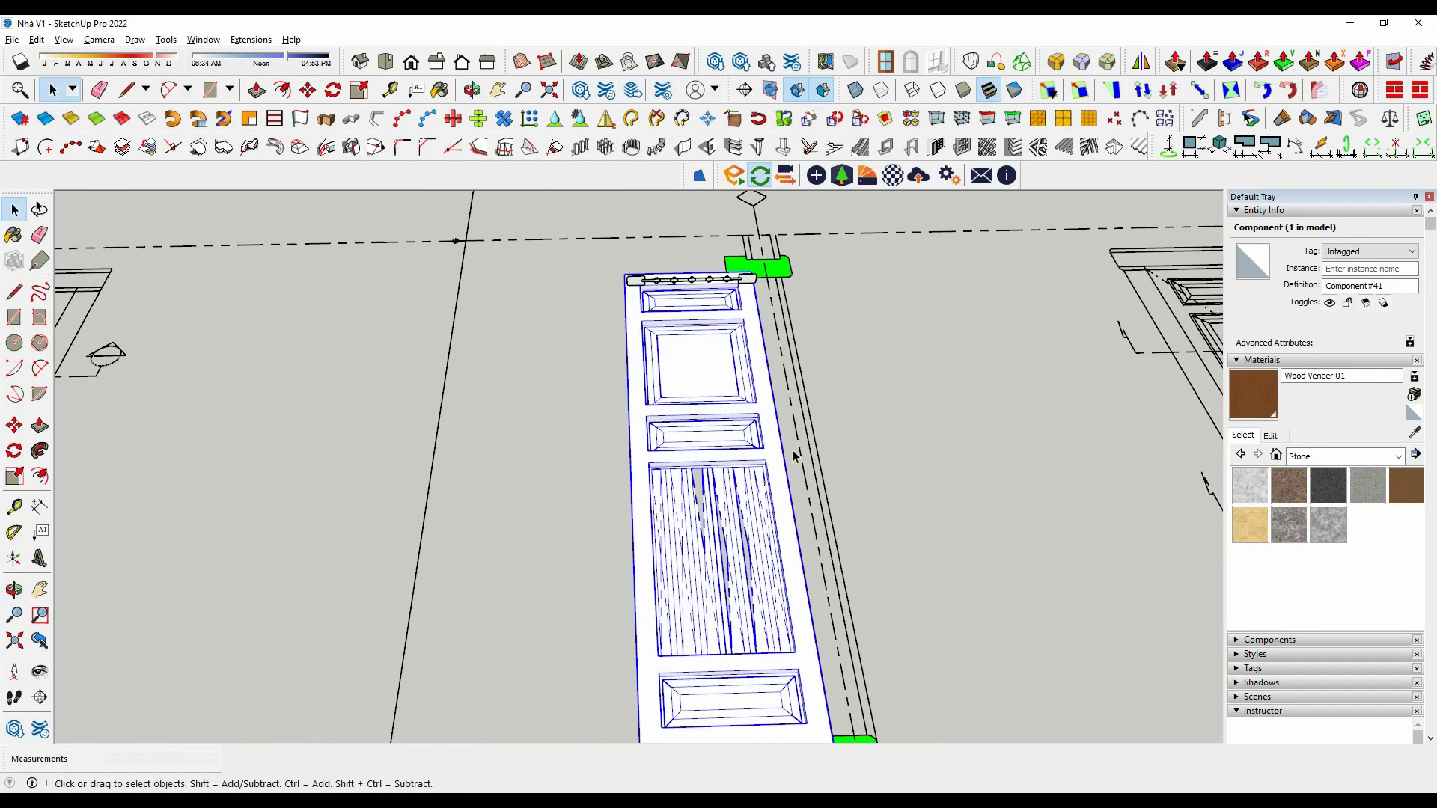
pyautogui.scroll(3, 758, 295)
# Reselect the eight hinge parts and reposition them upright against the door edge.
pyautogui.moveTo(182, 212); pyautogui.dragTo(695, 318)
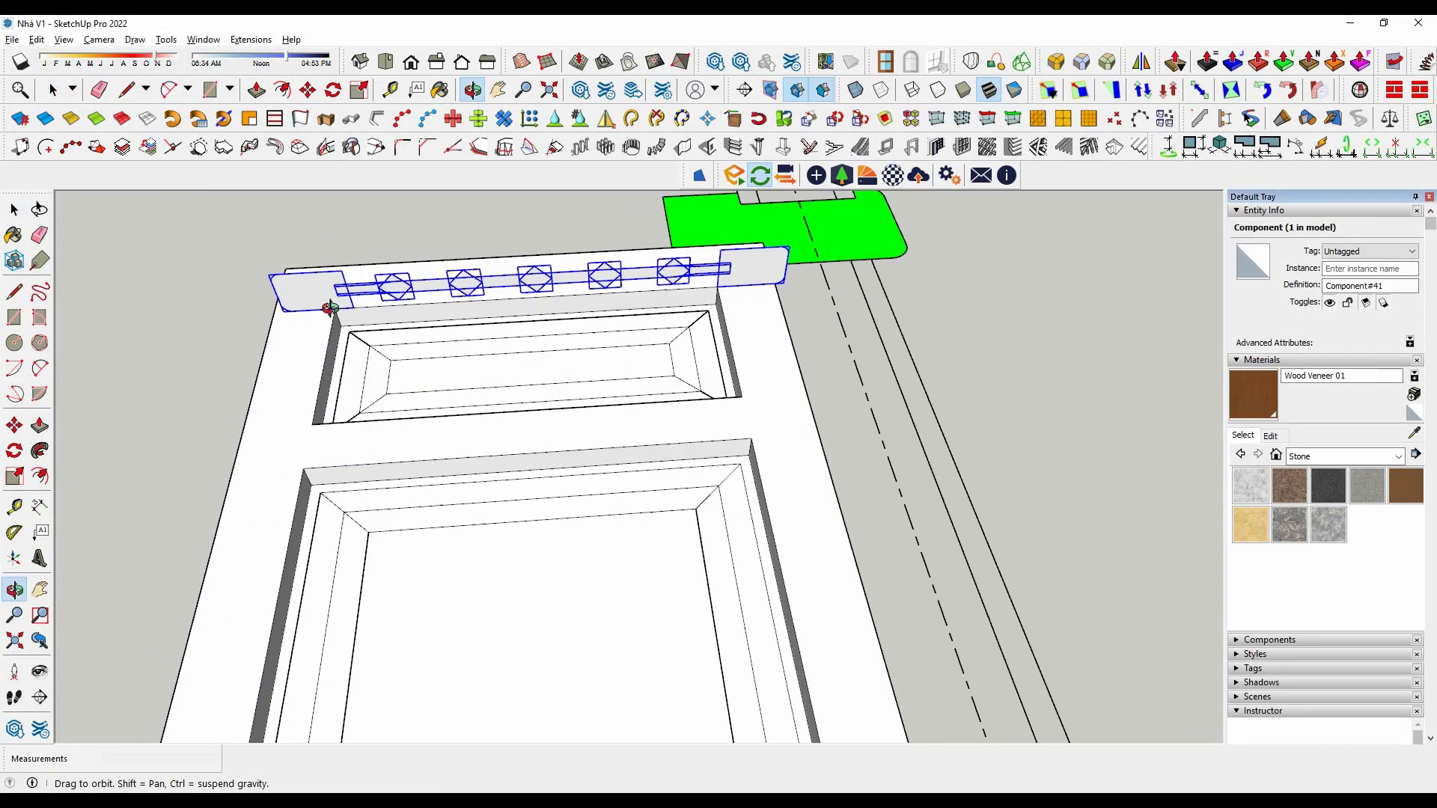
pyautogui.scroll(3, 240, 330)
pyautogui.scroll(2, 347, 317)
pyautogui.scroll(2, 341, 464)
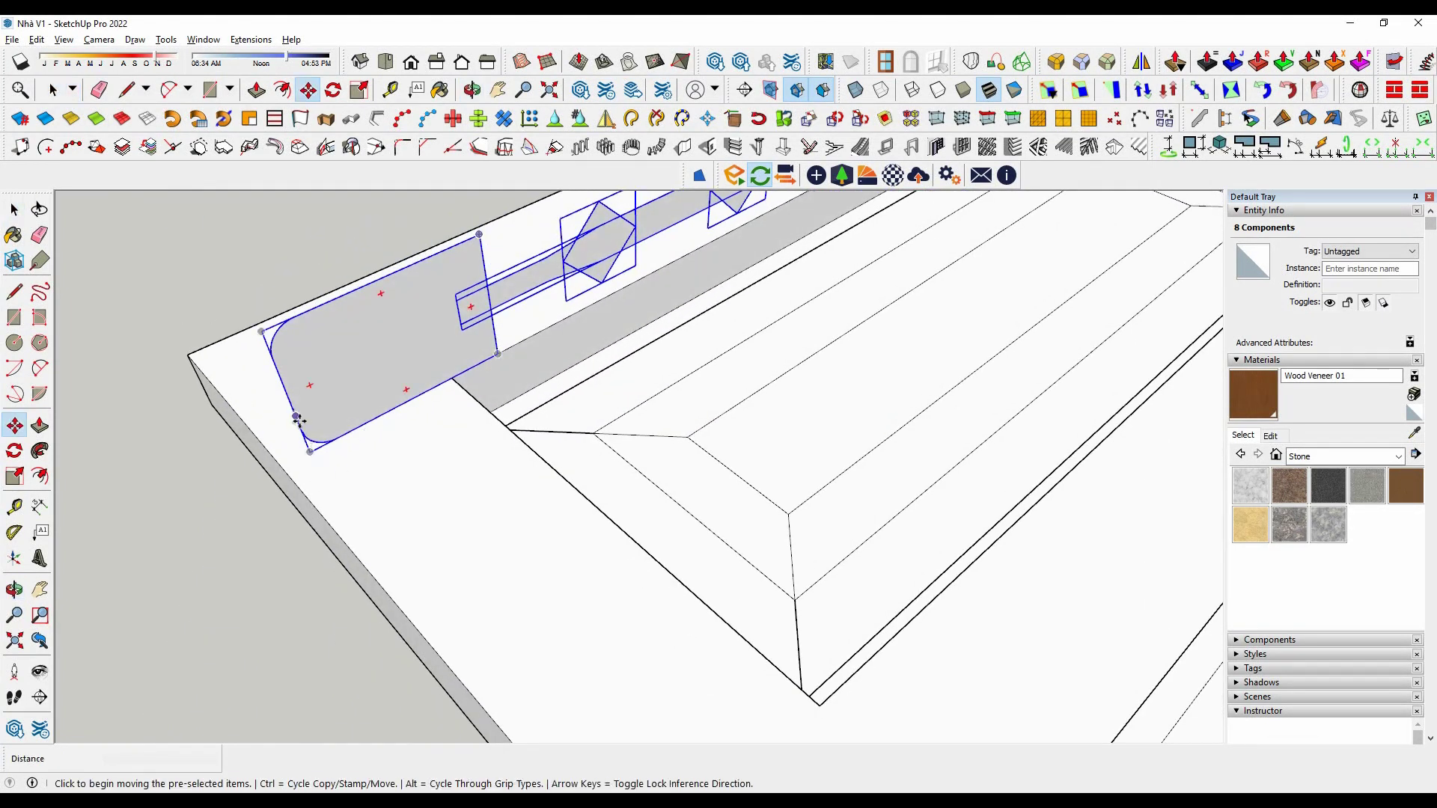
pyautogui.moveTo(261, 435); pyautogui.dragTo(339, 571, button='middle')
pyautogui.click(272, 477)
pyautogui.moveTo(330, 506)
pyautogui.mouseDown(button='middle')
pyautogui.moveTo(379, 549)
pyautogui.moveTo(629, 536)
pyautogui.moveTo(526, 547)
pyautogui.moveTo(394, 533)
pyautogui.moveTo(464, 524)
pyautogui.moveTo(497, 539)
pyautogui.mouseUp(button='middle')
pyautogui.scroll(2, 395, 533)
pyautogui.scroll(3, 479, 530)
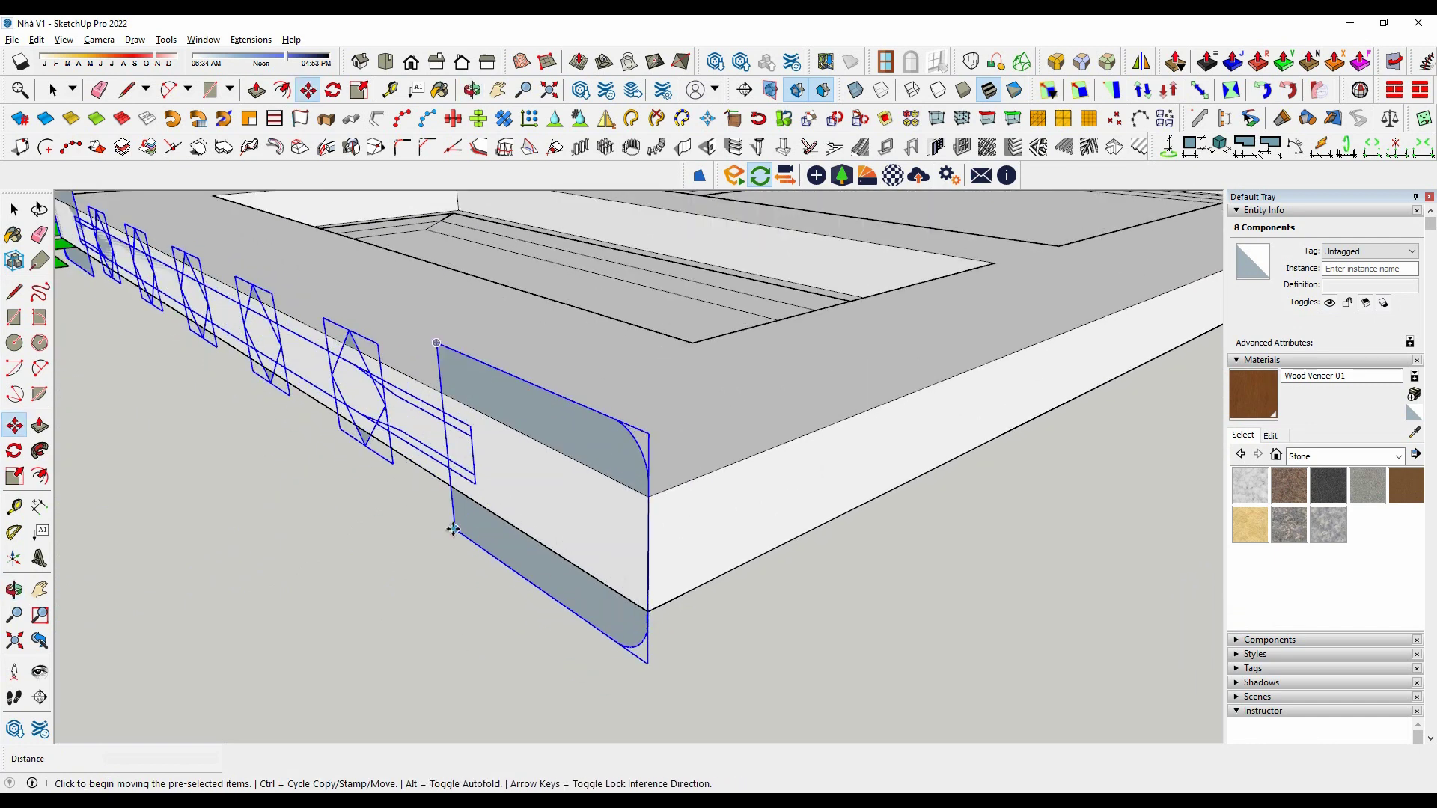
pyautogui.scroll(-2, 667, 587)
pyautogui.press('space')
pyautogui.click(430, 628)
# View the door from above and select the door component.
pyautogui.moveTo(667, 587)
pyautogui.mouseDown(button='middle')
pyautogui.moveTo(430, 628)
pyautogui.moveTo(282, 472)
pyautogui.moveTo(360, 440)
pyautogui.moveTo(167, 475)
pyautogui.moveTo(536, 452)
pyautogui.moveTo(600, 506)
pyautogui.moveTo(677, 507)
pyautogui.moveTo(804, 378)
pyautogui.moveTo(822, 427)
pyautogui.mouseUp(button='middle')
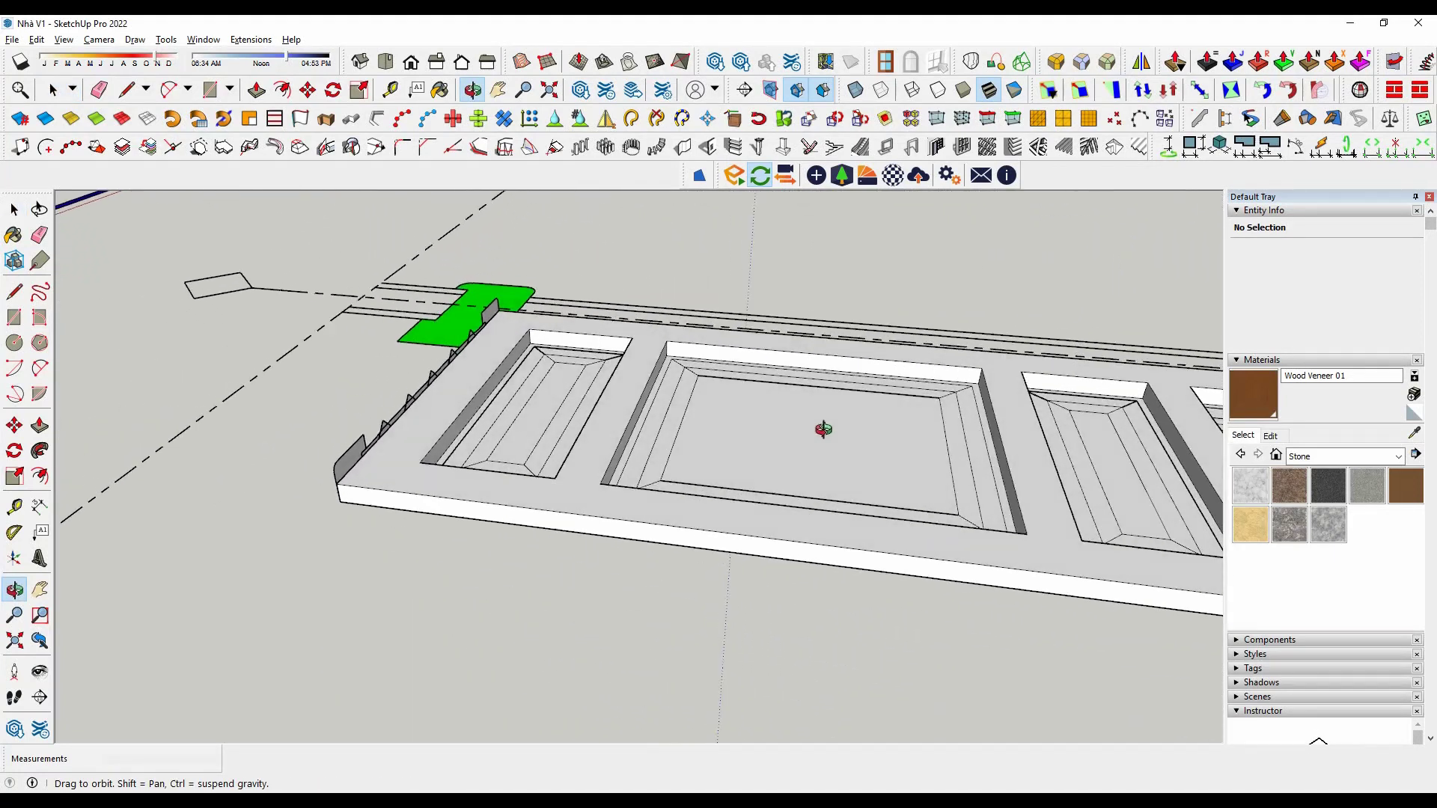
pyautogui.scroll(3, 449, 464)
pyautogui.click(390, 474)
pyautogui.scroll(2, 324, 480)
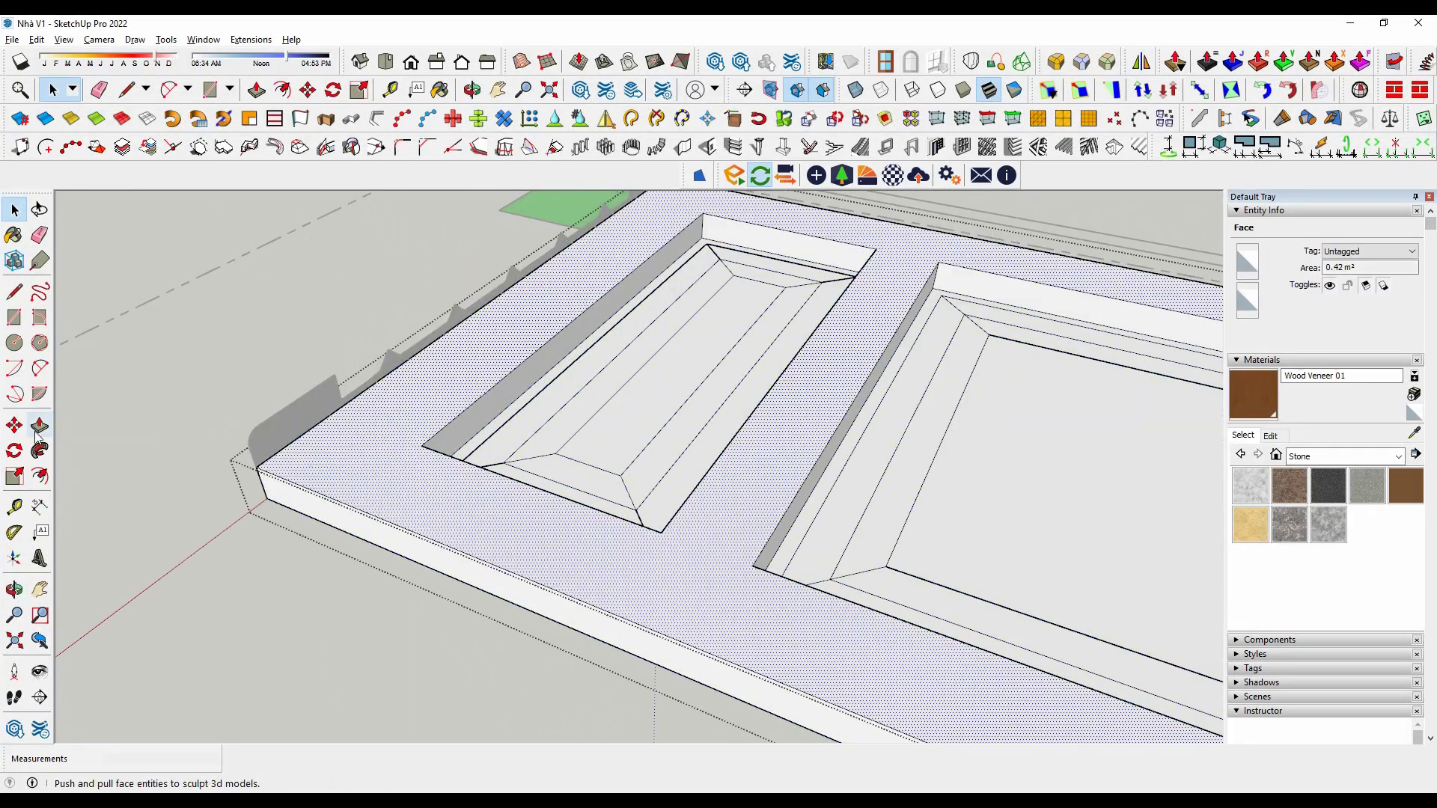
# Select the recessed panel frame and draw a mitre edge from its inner corner.
pyautogui.press('space')
pyautogui.moveTo(572, 603)
pyautogui.mouseDown(button='middle')
pyautogui.moveTo(488, 476)
pyautogui.moveTo(401, 508)
pyautogui.mouseUp(button='middle')
pyautogui.scroll(3, 397, 390)
pyautogui.scroll(1, 397, 391)
pyautogui.click(395, 386)
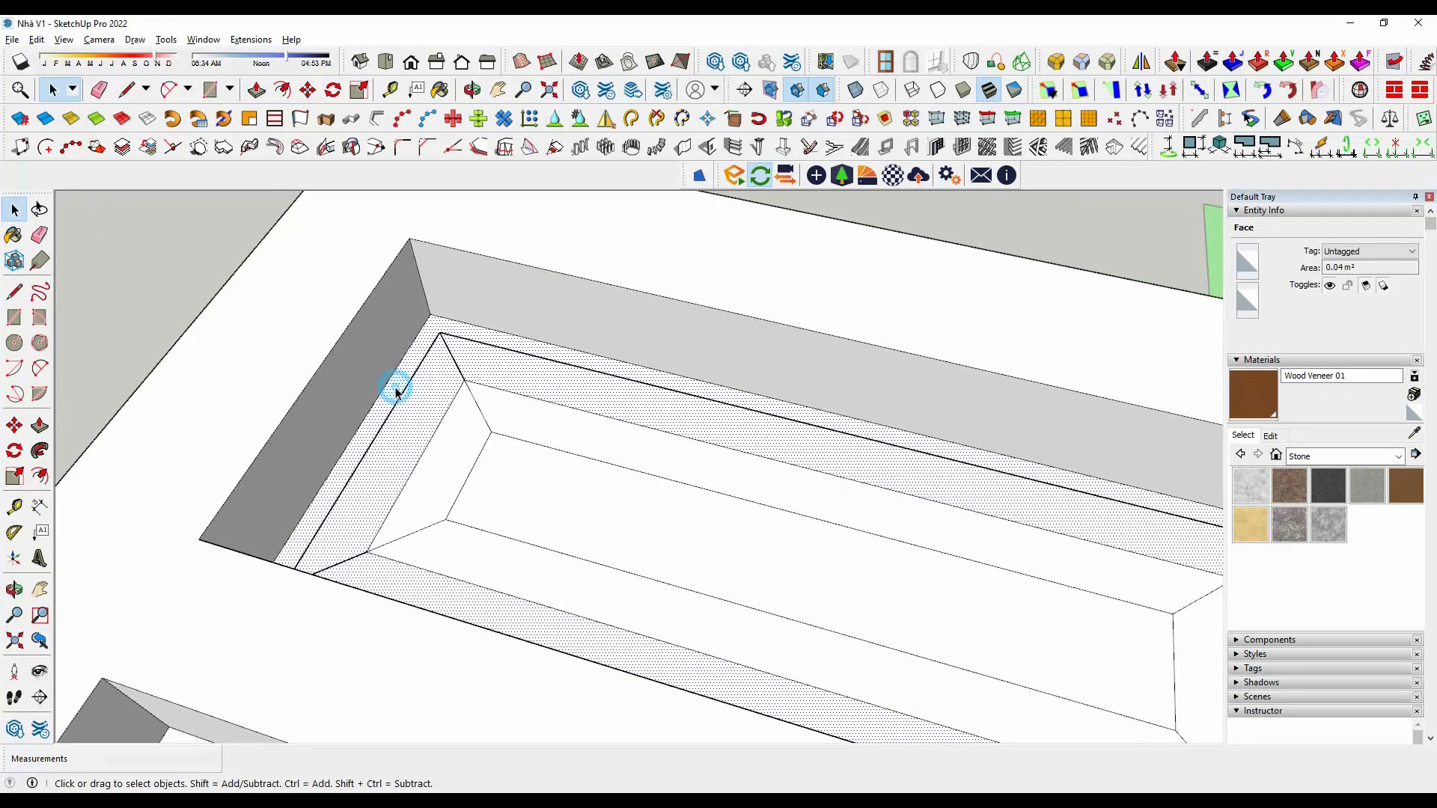
pyautogui.scroll(2, 404, 378)
pyautogui.click(458, 336)
pyautogui.scroll(-3, 635, 472)
pyautogui.scroll(2, 857, 488)
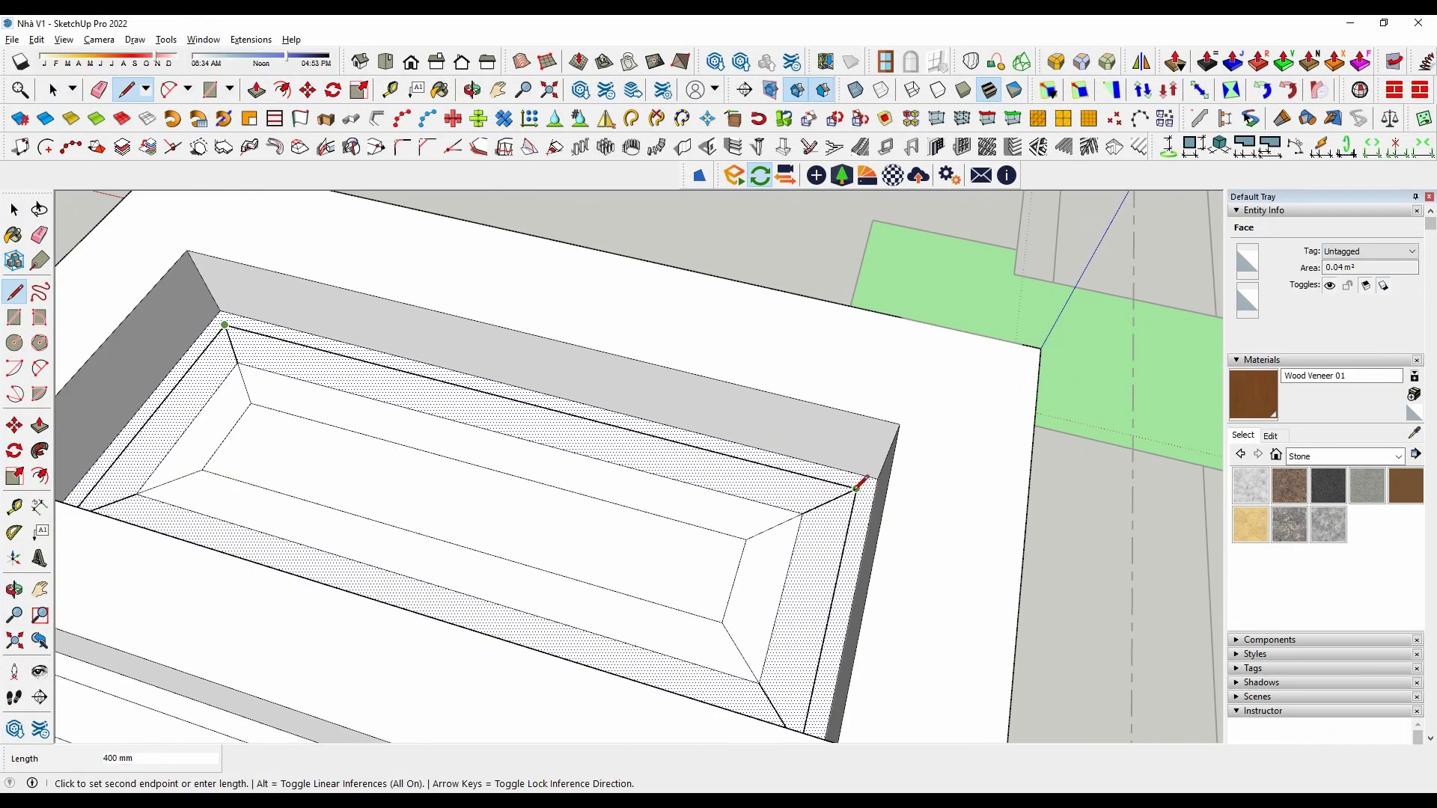
# Draw a diagonal edge from the bevel's frame corner to its lower corner.
pyautogui.moveTo(733, 533)
pyautogui.mouseDown(button='middle')
pyautogui.moveTo(564, 468)
pyautogui.moveTo(214, 394)
pyautogui.moveTo(398, 497)
pyautogui.moveTo(460, 417)
pyautogui.mouseUp(button='middle')
pyautogui.scroll(3, 455, 381)
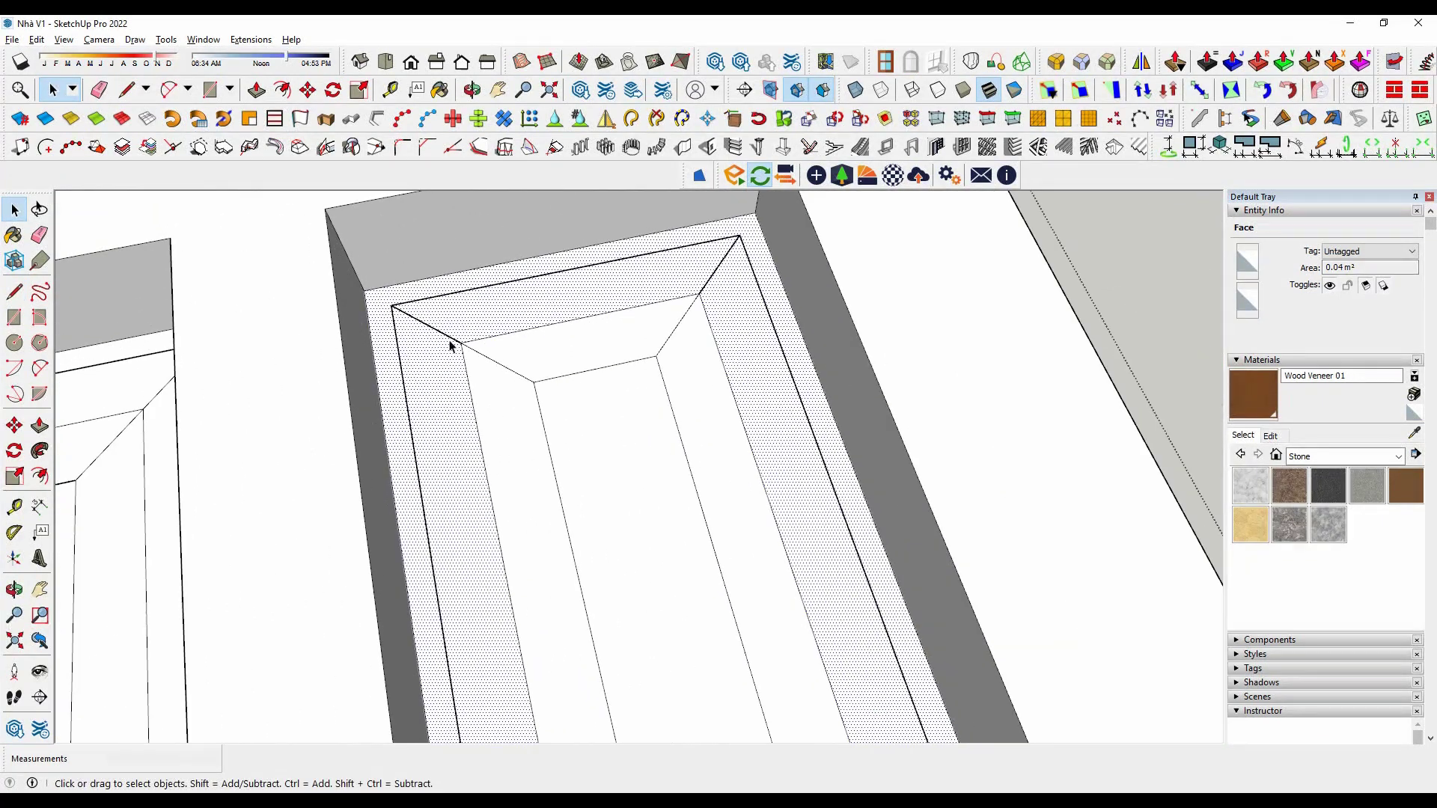
pyautogui.click(390, 303)
pyautogui.scroll(-3, 497, 295)
pyautogui.moveTo(497, 295)
pyautogui.mouseDown(button='middle')
pyautogui.moveTo(507, 539)
pyautogui.moveTo(706, 626)
pyautogui.mouseUp(button='middle')
pyautogui.scroll(3, 567, 659)
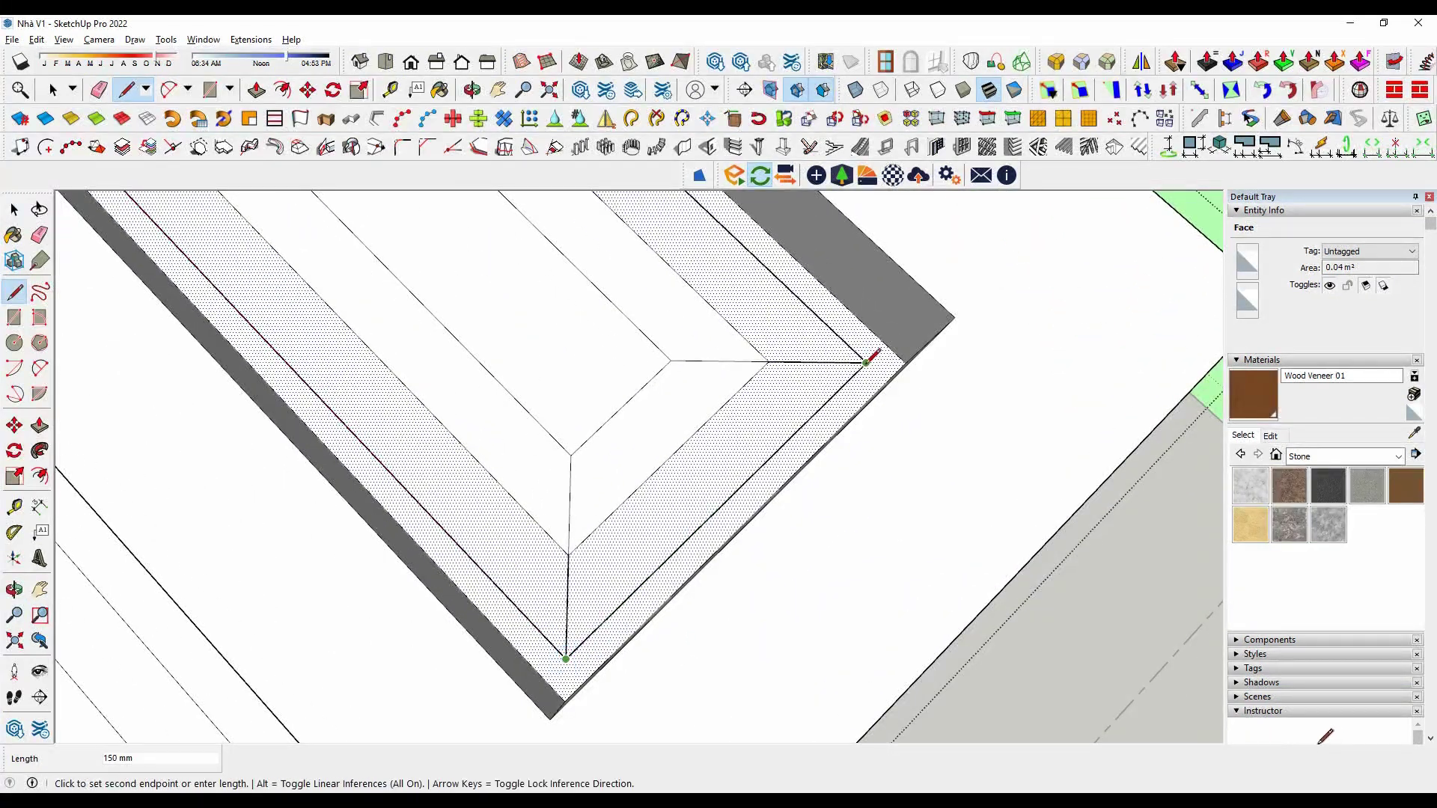
pyautogui.scroll(-3, 789, 426)
pyautogui.moveTo(735, 482)
pyautogui.mouseDown(button='middle')
pyautogui.moveTo(753, 215)
pyautogui.moveTo(667, 295)
pyautogui.mouseUp(button='middle')
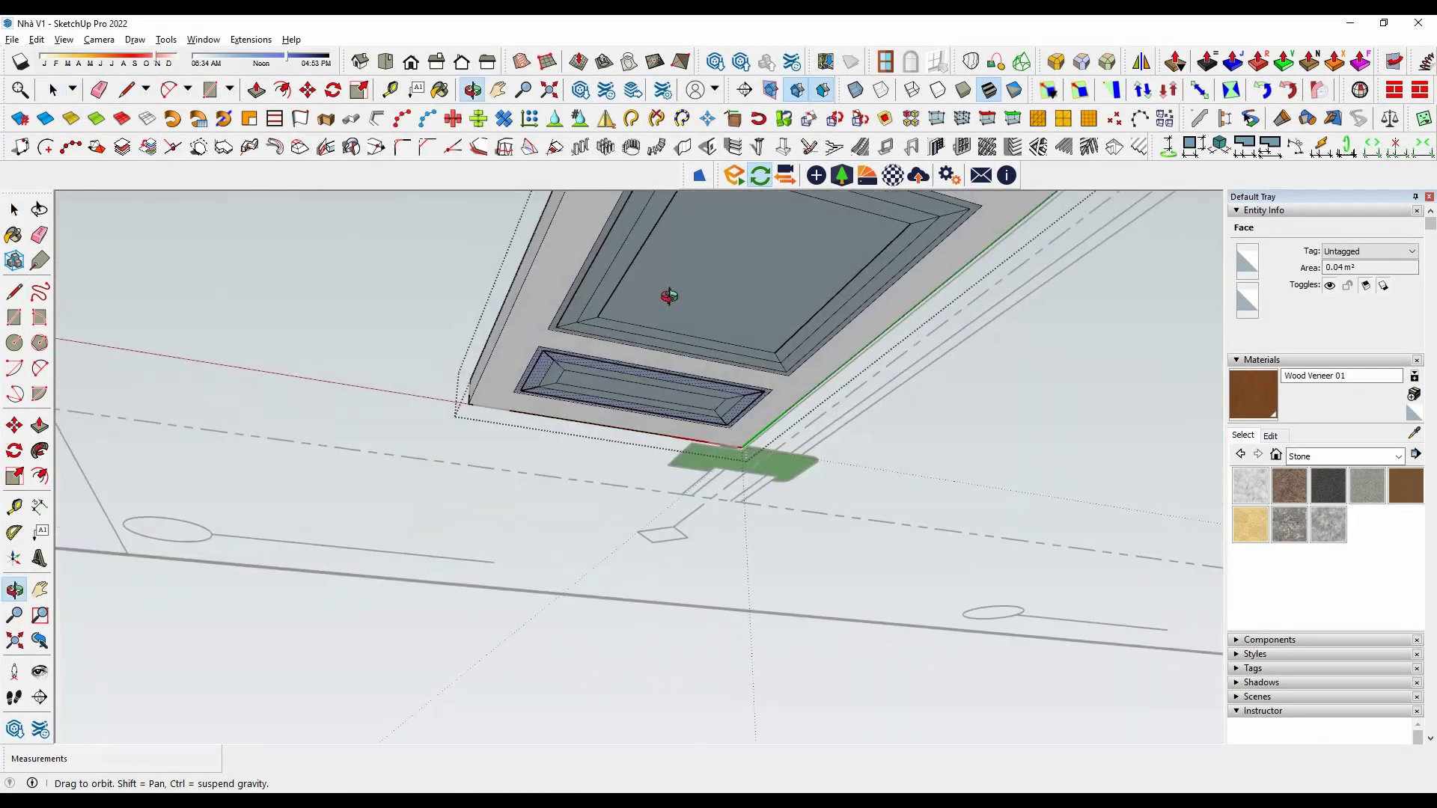
pyautogui.scroll(3, 533, 351)
pyautogui.scroll(2, 533, 352)
pyautogui.scroll(1, 512, 367)
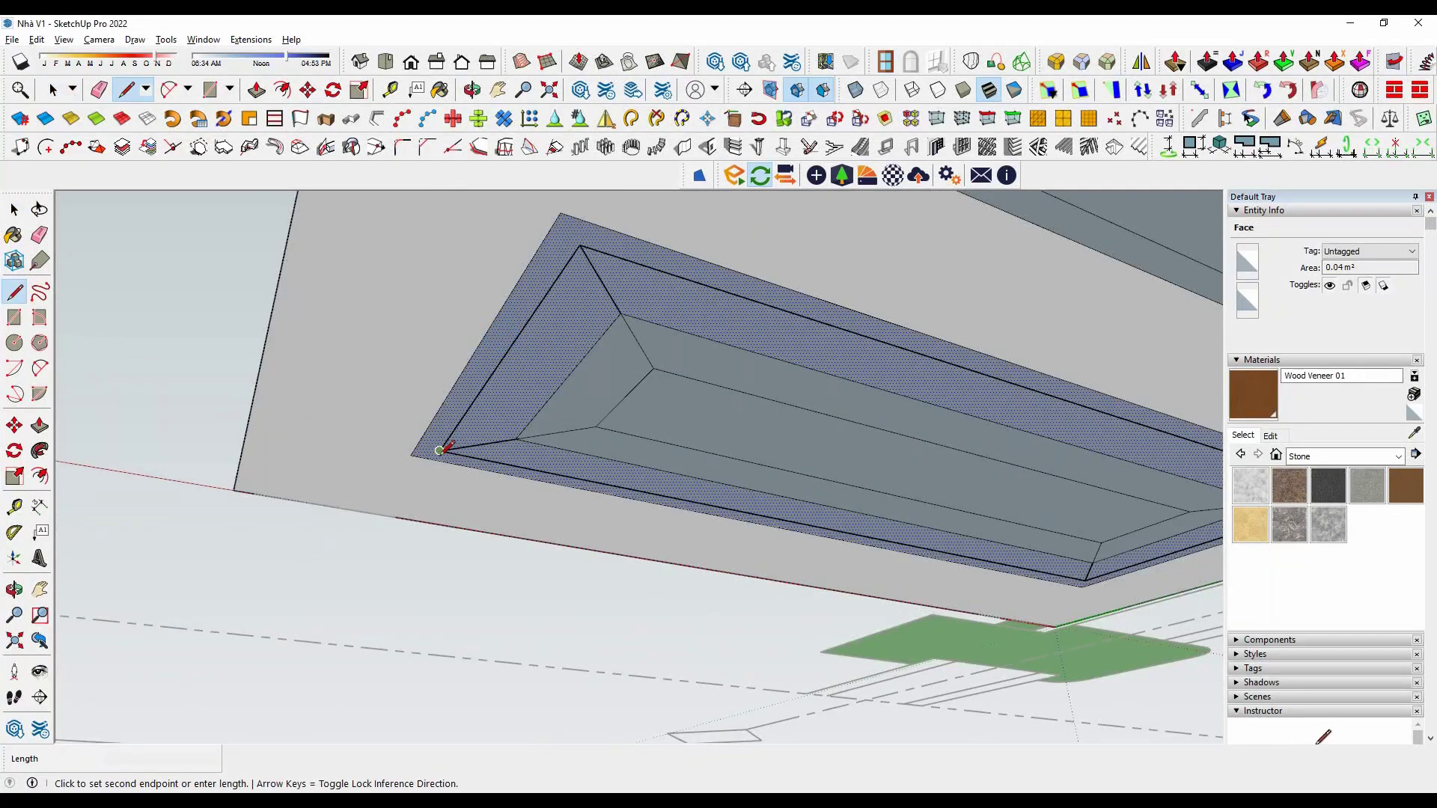
pyautogui.press('space')
pyautogui.scroll(-3, 494, 374)
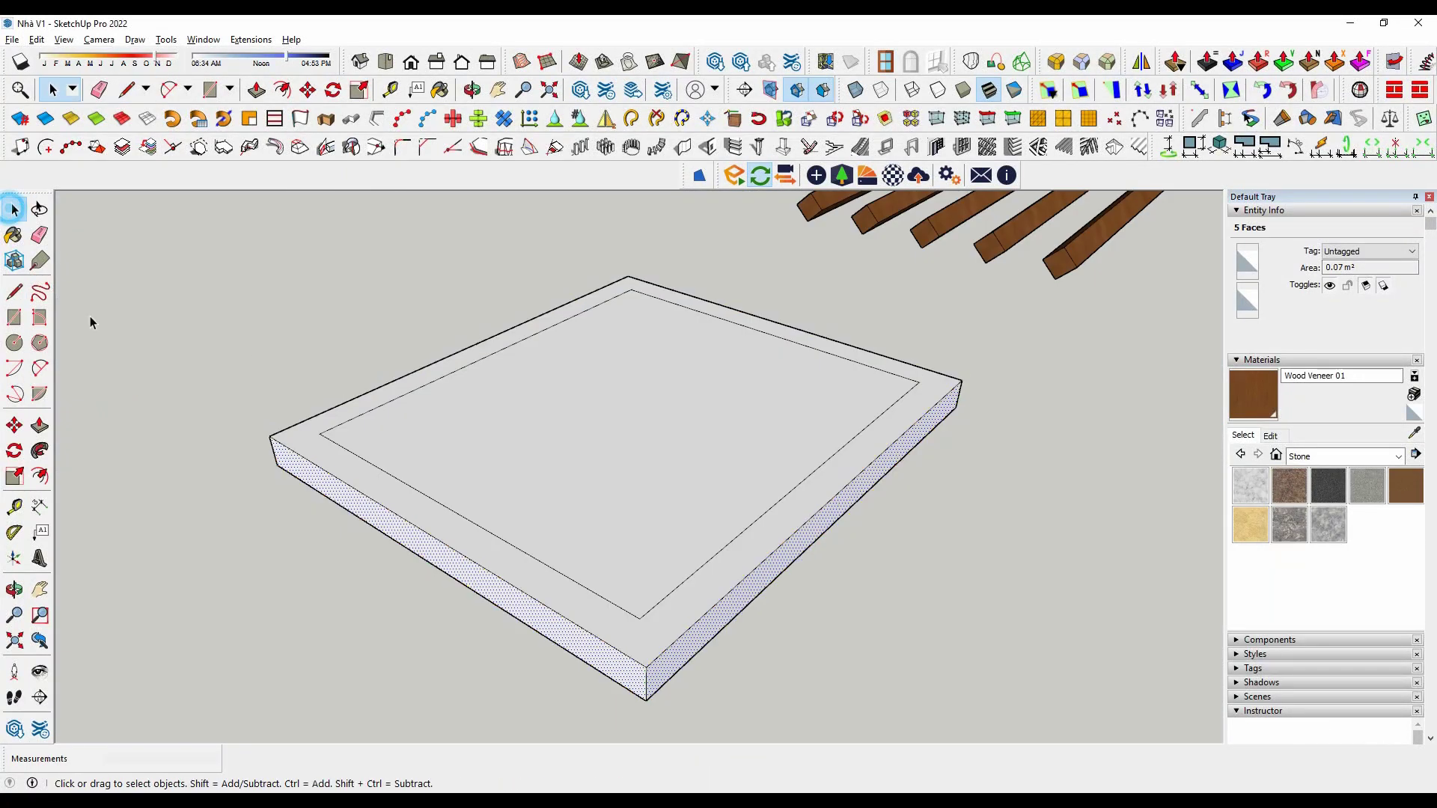
# Select the slab and begin squashing its height, then cancel the scaling.
pyautogui.keyDown('shift'); pyautogui.click(572, 636); pyautogui.keyUp('shift')
pyautogui.moveTo(572, 637)
pyautogui.mouseDown(button='middle')
pyautogui.moveTo(950, 546)
pyautogui.moveTo(594, 571)
pyautogui.moveTo(581, 524)
pyautogui.moveTo(1048, 493)
pyautogui.moveTo(391, 597)
pyautogui.mouseUp(button='middle')
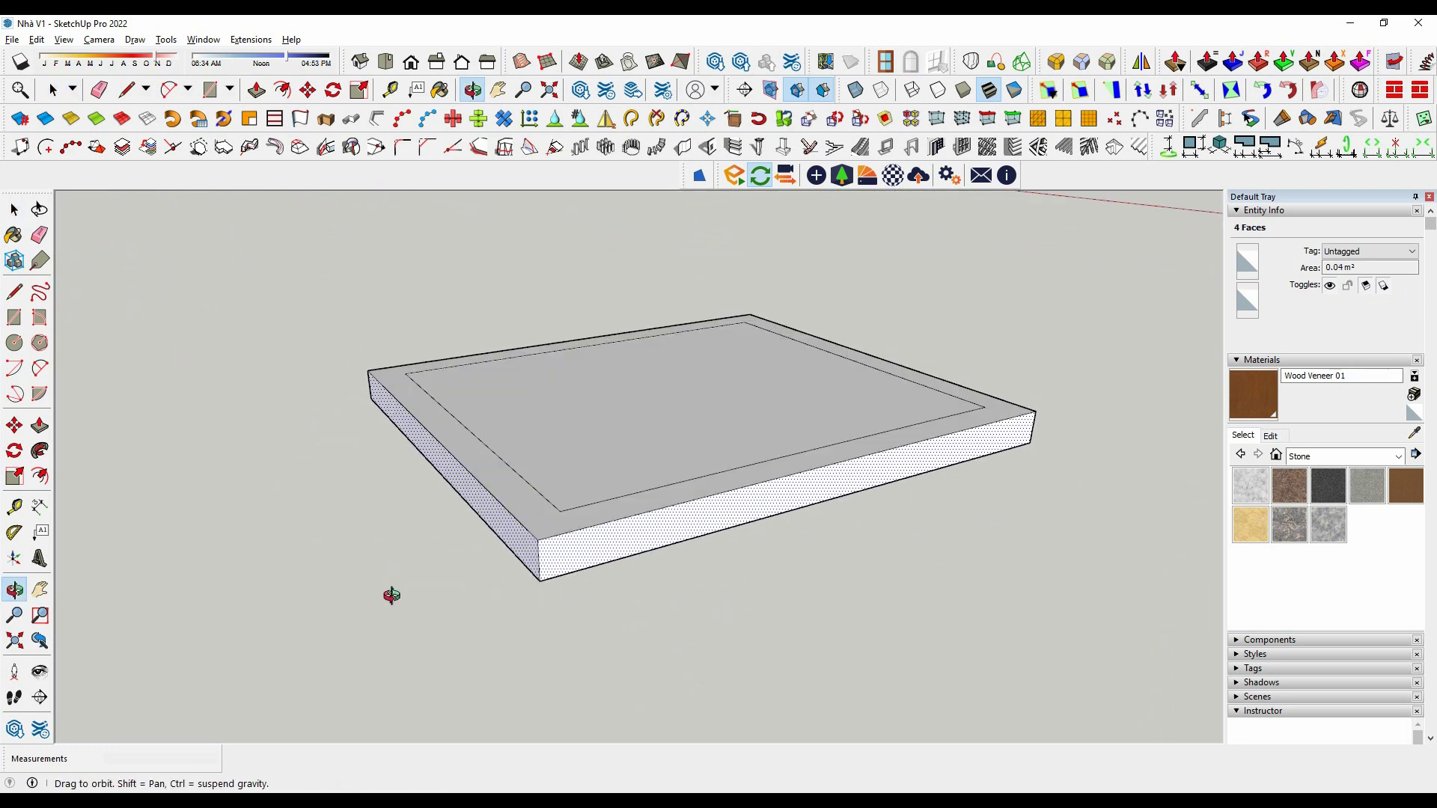
pyautogui.scroll(2, 843, 536)
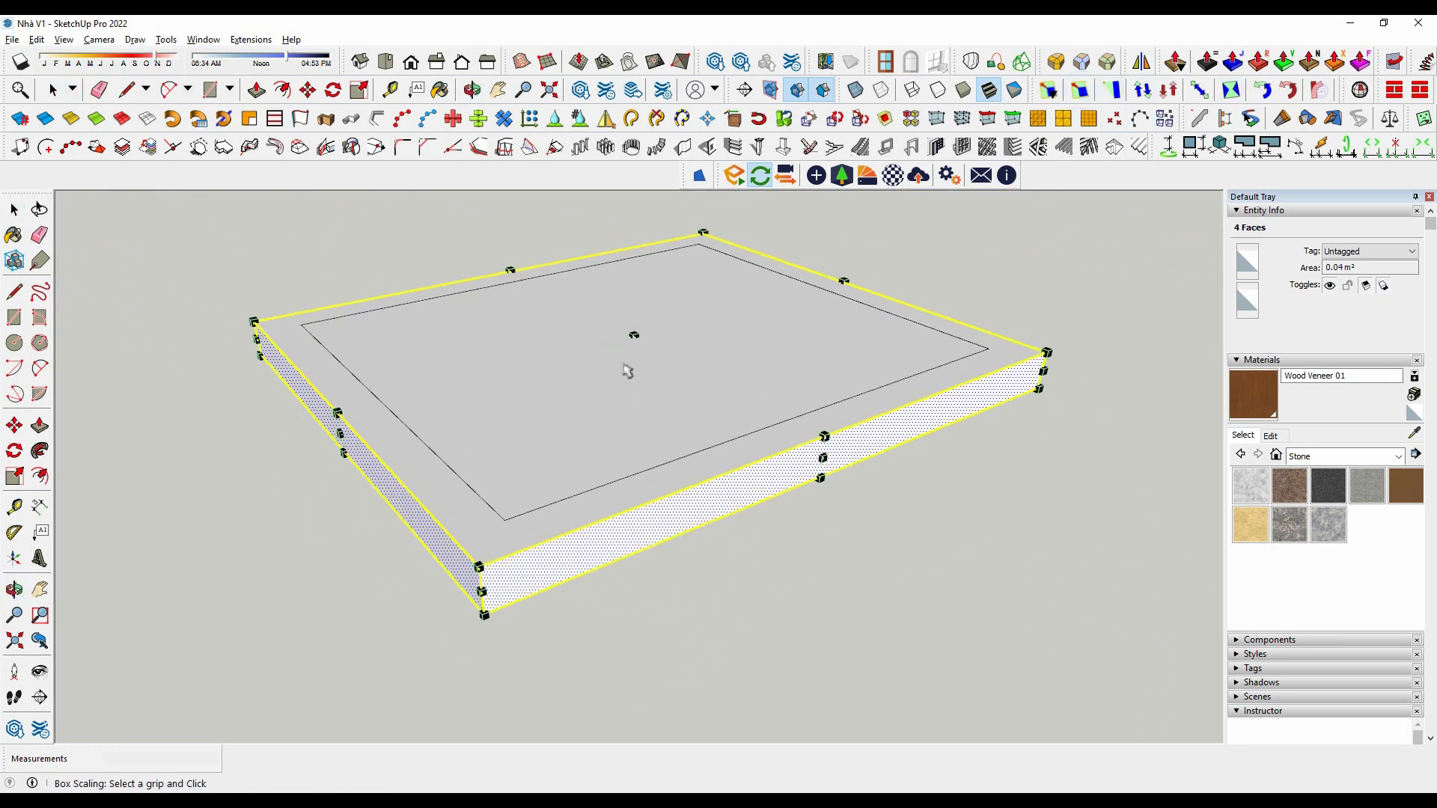
pyautogui.moveTo(634, 335); pyautogui.dragTo(634, 348)
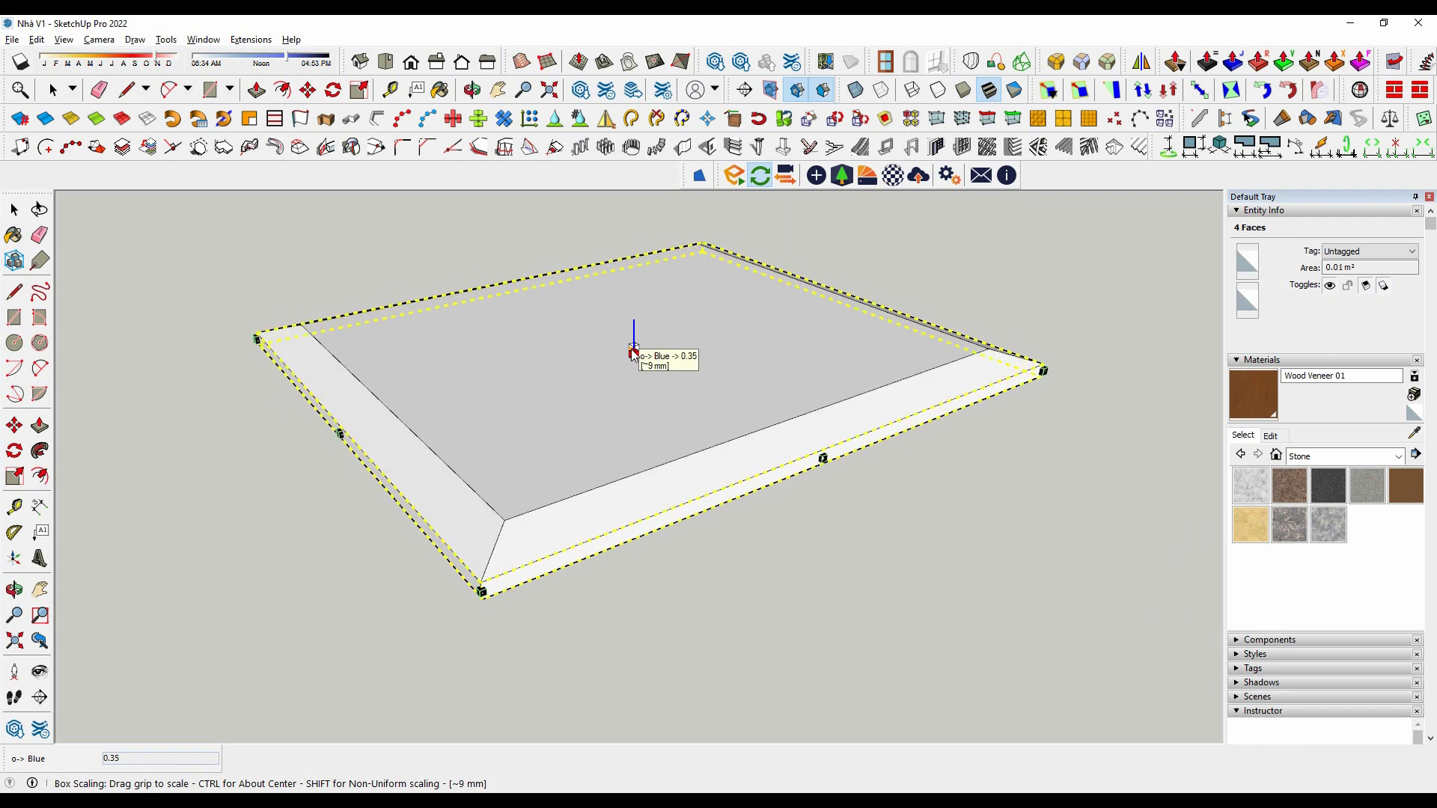
pyautogui.press('Escape')
pyautogui.moveTo(634, 352)
pyautogui.mouseDown(button='middle')
pyautogui.moveTo(546, 455)
pyautogui.moveTo(625, 417)
pyautogui.moveTo(403, 565)
pyautogui.mouseUp(button='middle')
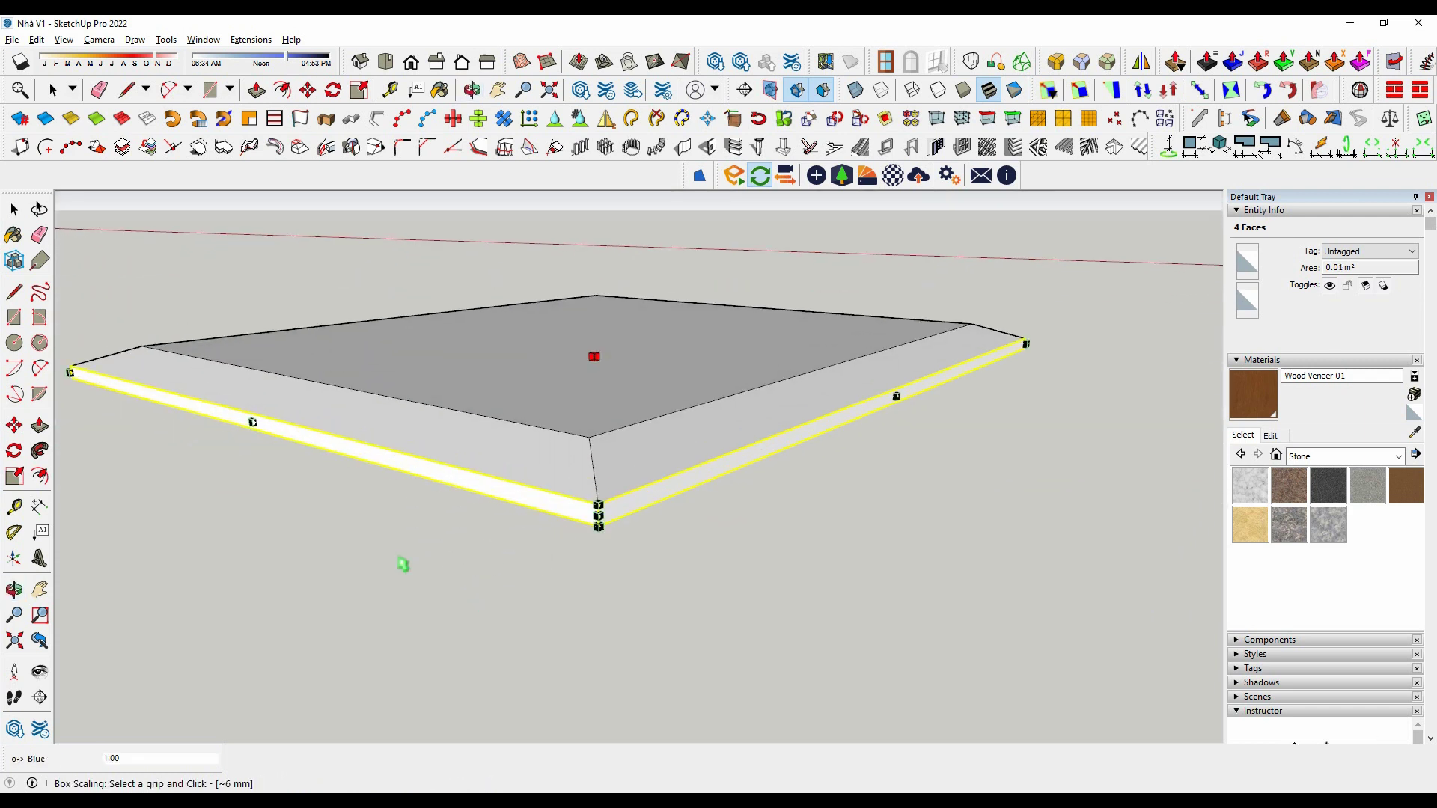
# Start measuring the slab's edge, cancel, and orbit to see the whole slab.
pyautogui.click(35, 509)
pyautogui.scroll(3, 277, 417)
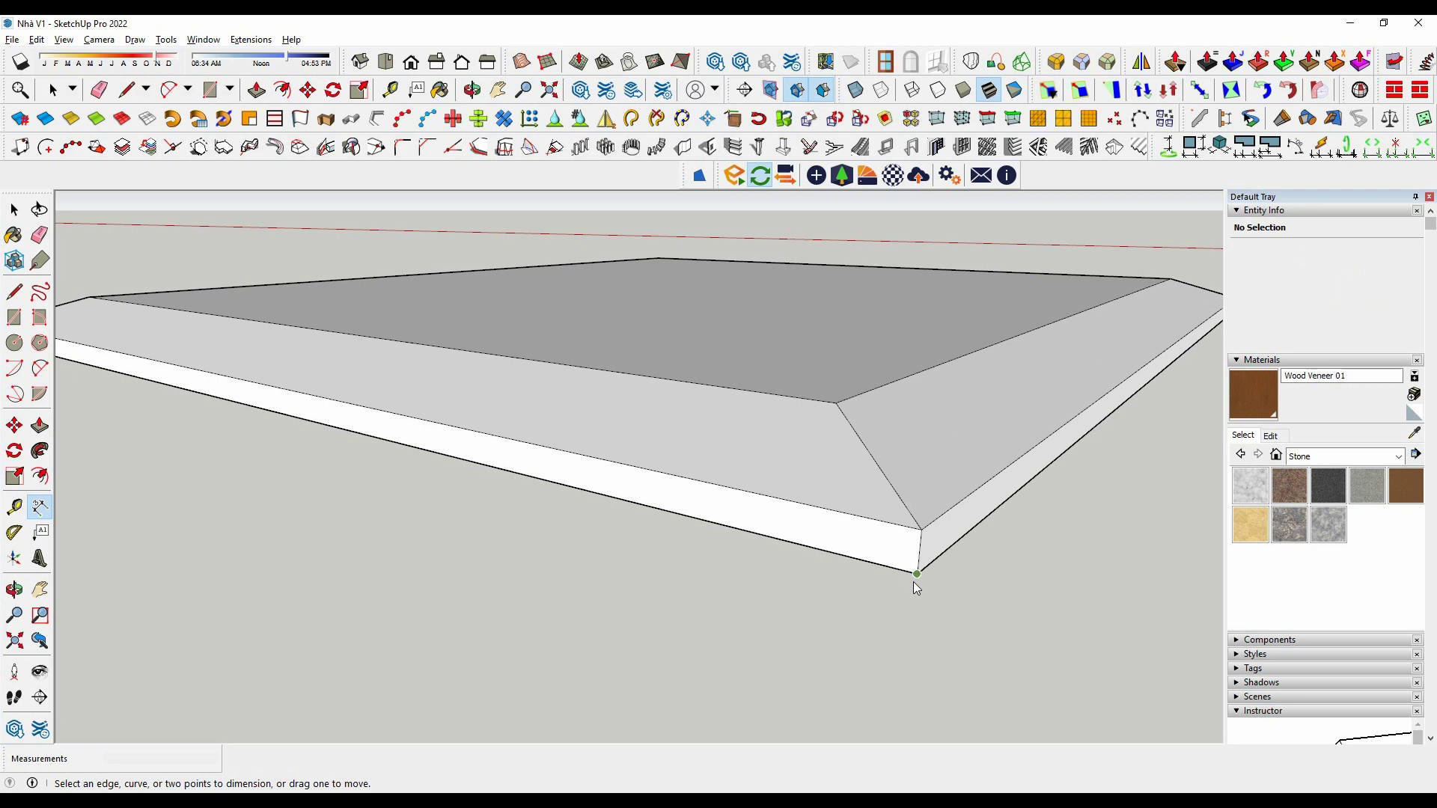
pyautogui.press('space')
pyautogui.scroll(-3, 841, 585)
pyautogui.scroll(-2, 749, 561)
pyautogui.moveTo(749, 561)
pyautogui.mouseDown(button='middle')
pyautogui.moveTo(690, 546)
pyautogui.moveTo(717, 573)
pyautogui.moveTo(680, 481)
pyautogui.moveTo(658, 504)
pyautogui.moveTo(699, 536)
pyautogui.moveTo(695, 590)
pyautogui.mouseUp(button='middle')
pyautogui.moveTo(879, 577)
pyautogui.mouseDown(button='middle')
pyautogui.moveTo(618, 630)
pyautogui.moveTo(354, 599)
pyautogui.mouseUp(button='middle')
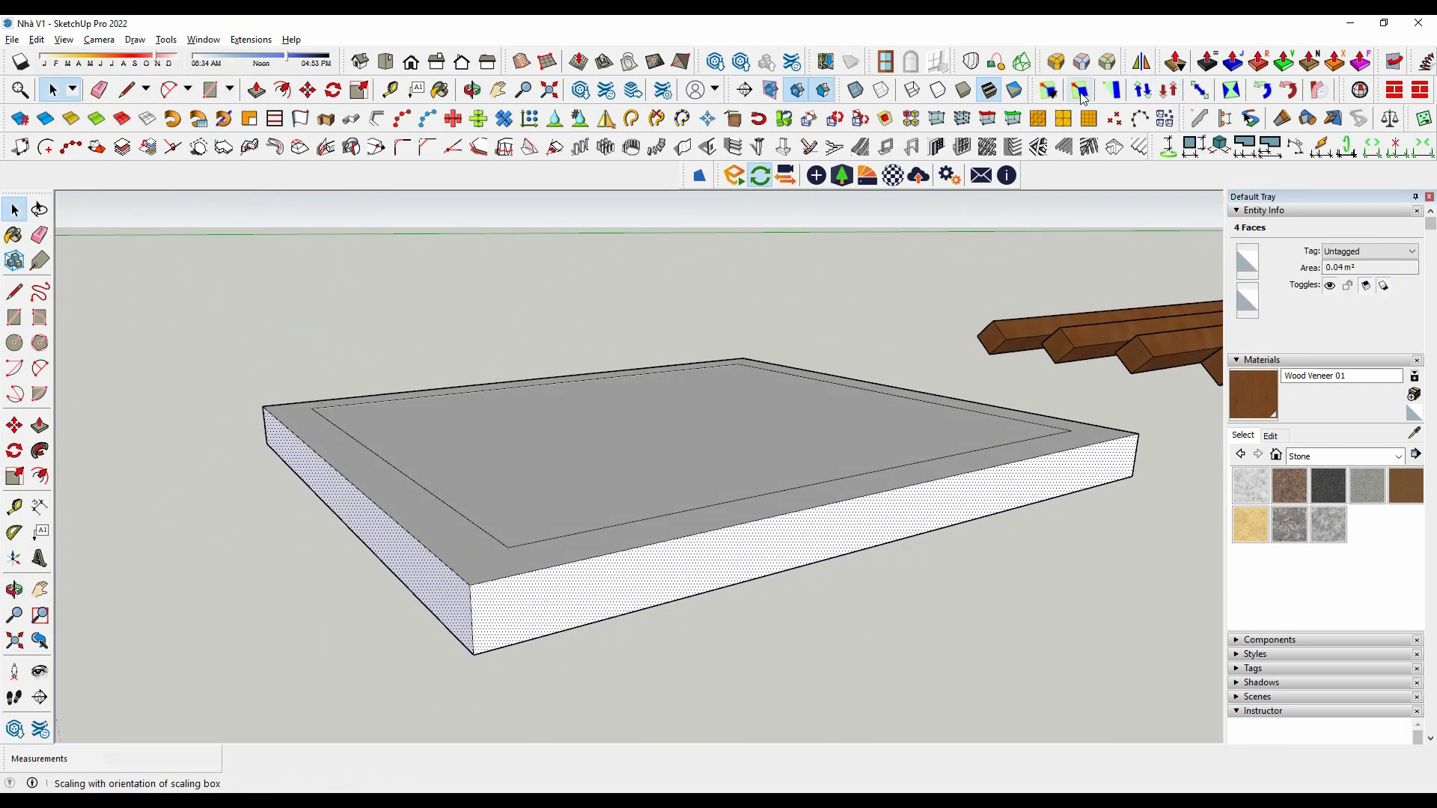
# Scale the slab thinner along the blue axis from its top grip.
pyautogui.click(669, 459)
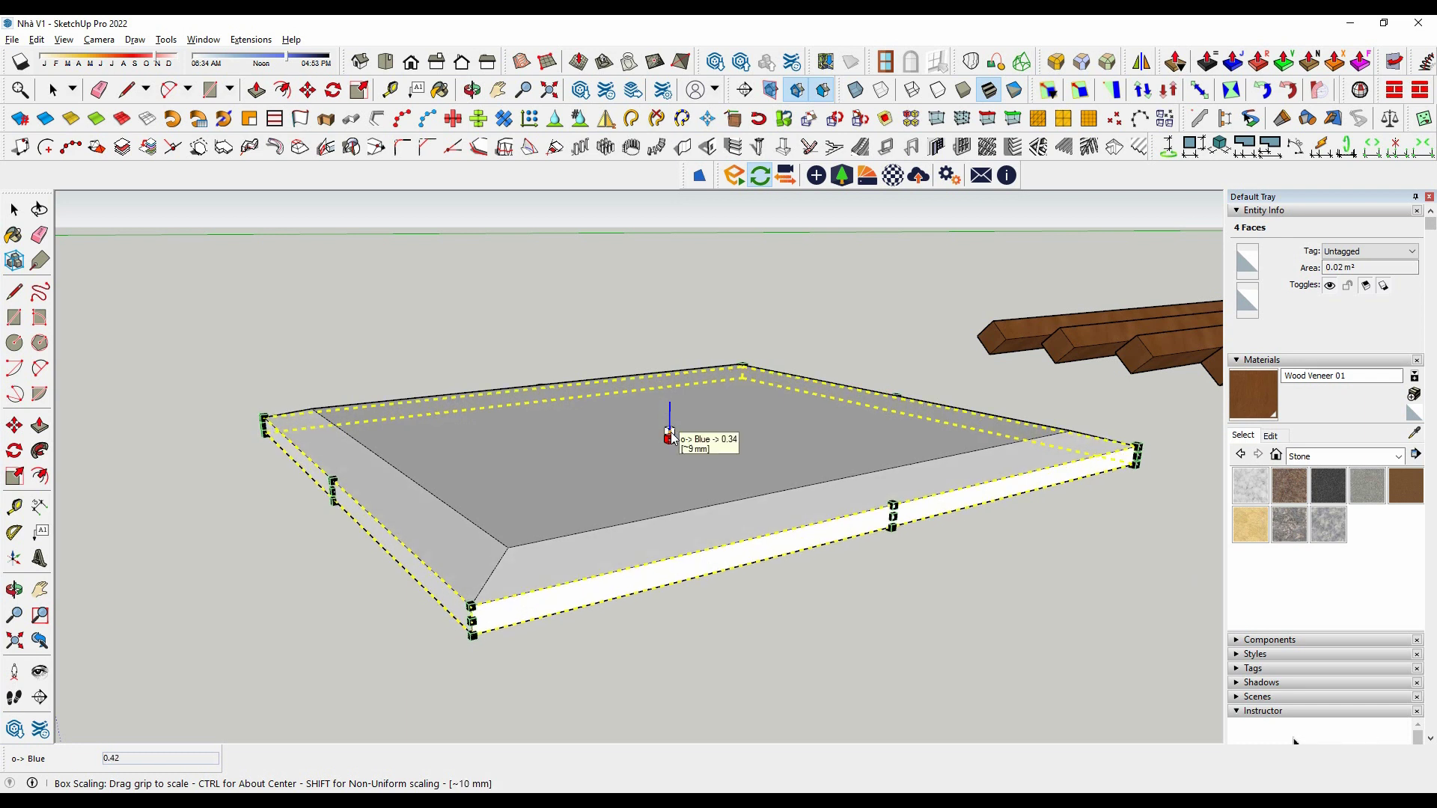
pyautogui.click(672, 440)
pyautogui.moveTo(672, 441); pyautogui.dragTo(604, 475, button='middle')
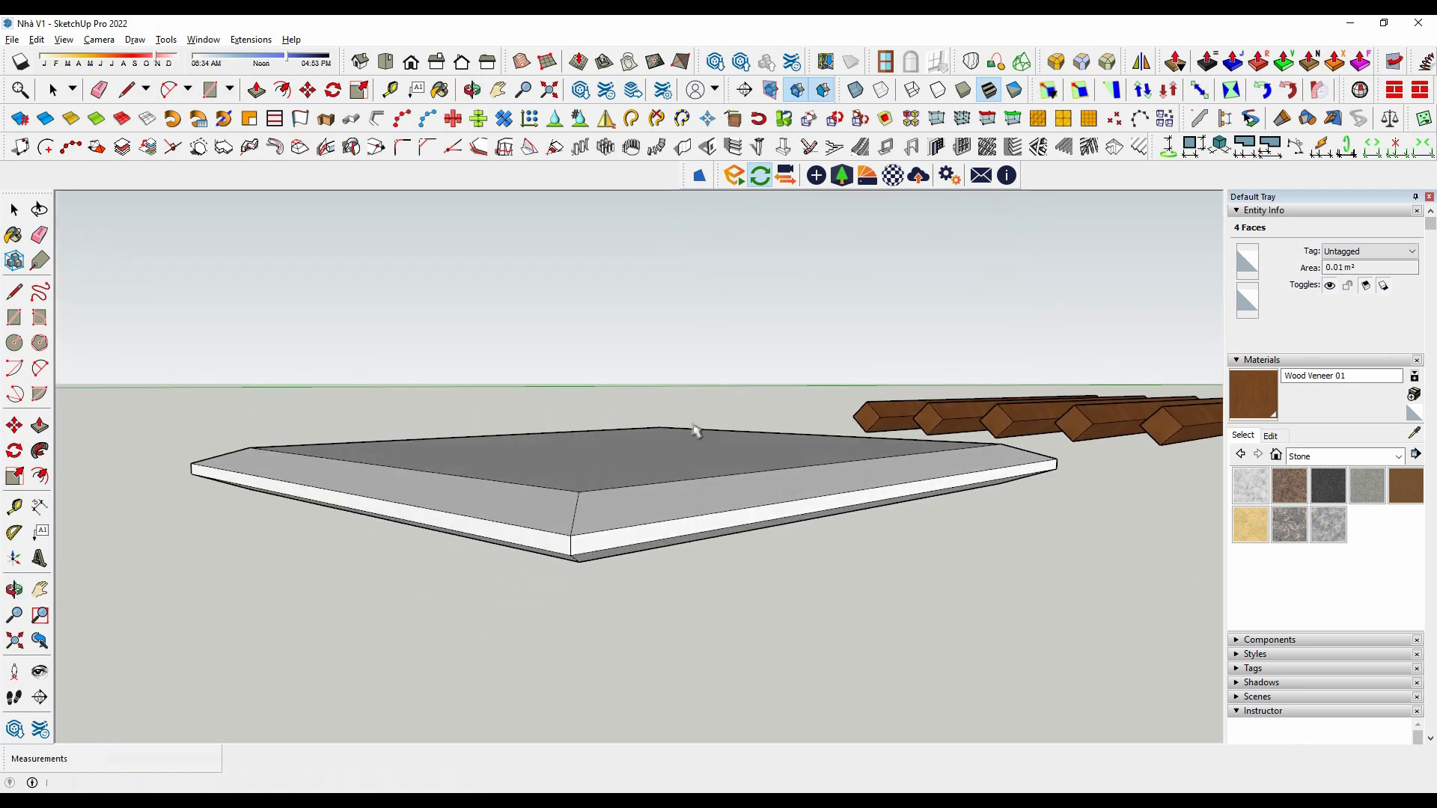
pyautogui.moveTo(724, 470)
pyautogui.mouseDown(button='middle')
pyautogui.moveTo(771, 412)
pyautogui.moveTo(667, 408)
pyautogui.mouseUp(button='middle')
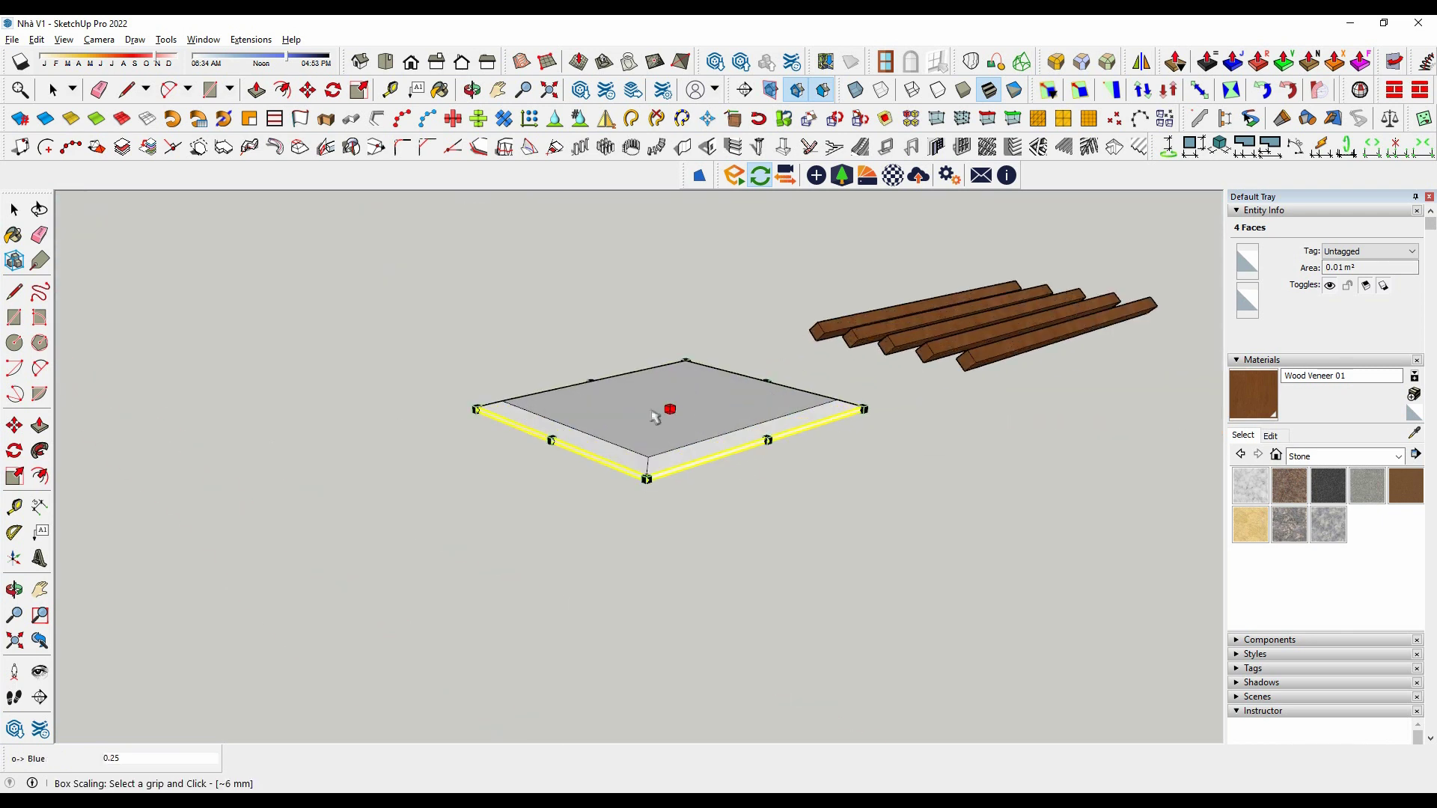
pyautogui.scroll(3, 681, 399)
pyautogui.click(683, 397)
pyautogui.moveTo(617, 563)
pyautogui.mouseDown(button='middle')
pyautogui.moveTo(738, 417)
pyautogui.moveTo(718, 596)
pyautogui.moveTo(449, 619)
pyautogui.moveTo(879, 580)
pyautogui.moveTo(833, 442)
pyautogui.moveTo(696, 497)
pyautogui.mouseUp(button='middle')
pyautogui.press('space')
pyautogui.scroll(-5, 698, 419)
pyautogui.scroll(5, 1045, 249)
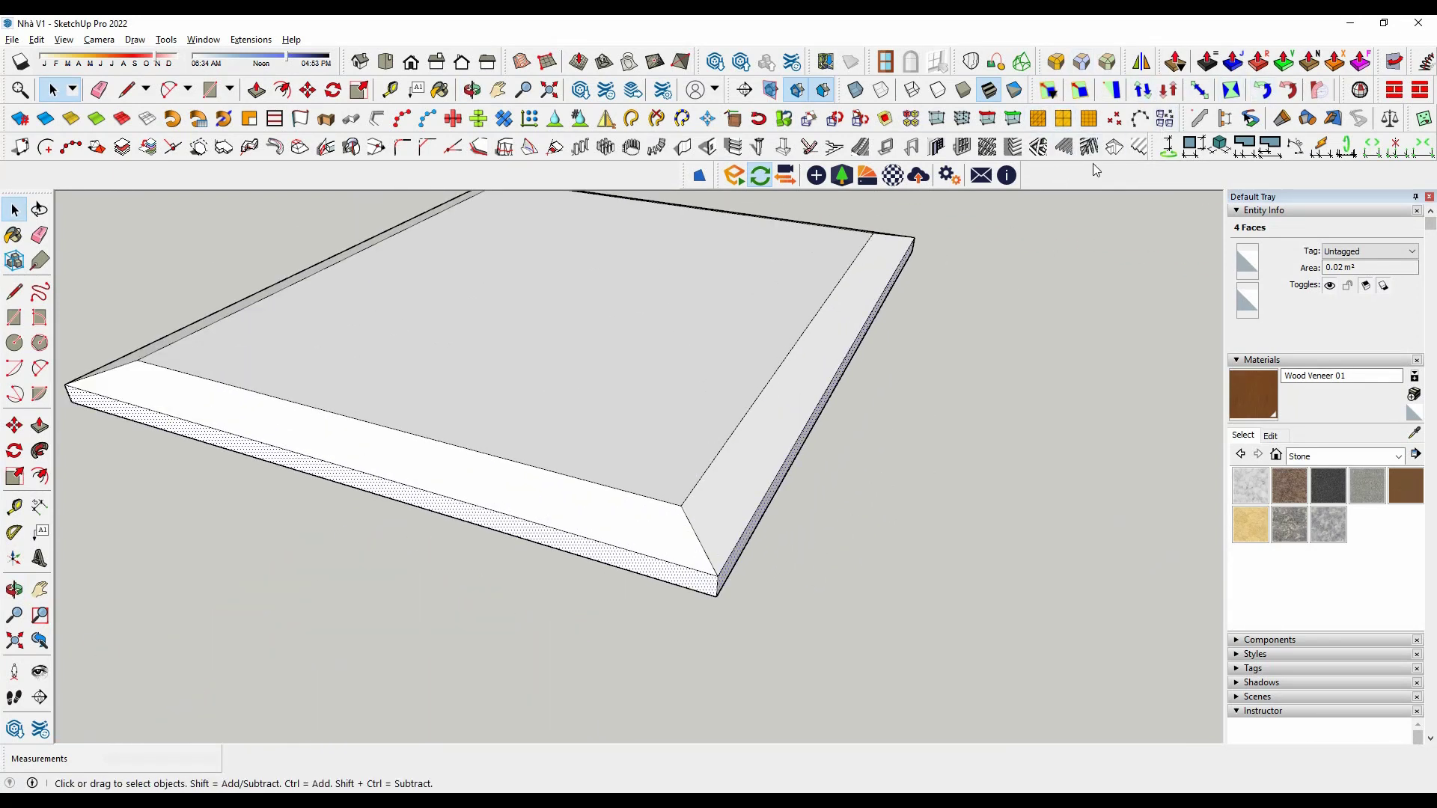
# Offset the panel faces with JointPushPull to form a 24 mm bevelled border.
pyautogui.moveTo(727, 576); pyautogui.dragTo(790, 618)
pyautogui.scroll(-3, 771, 584)
pyautogui.moveTo(761, 565)
pyautogui.mouseDown(button='middle')
pyautogui.moveTo(547, 401)
pyautogui.moveTo(792, 547)
pyautogui.mouseUp(button='middle')
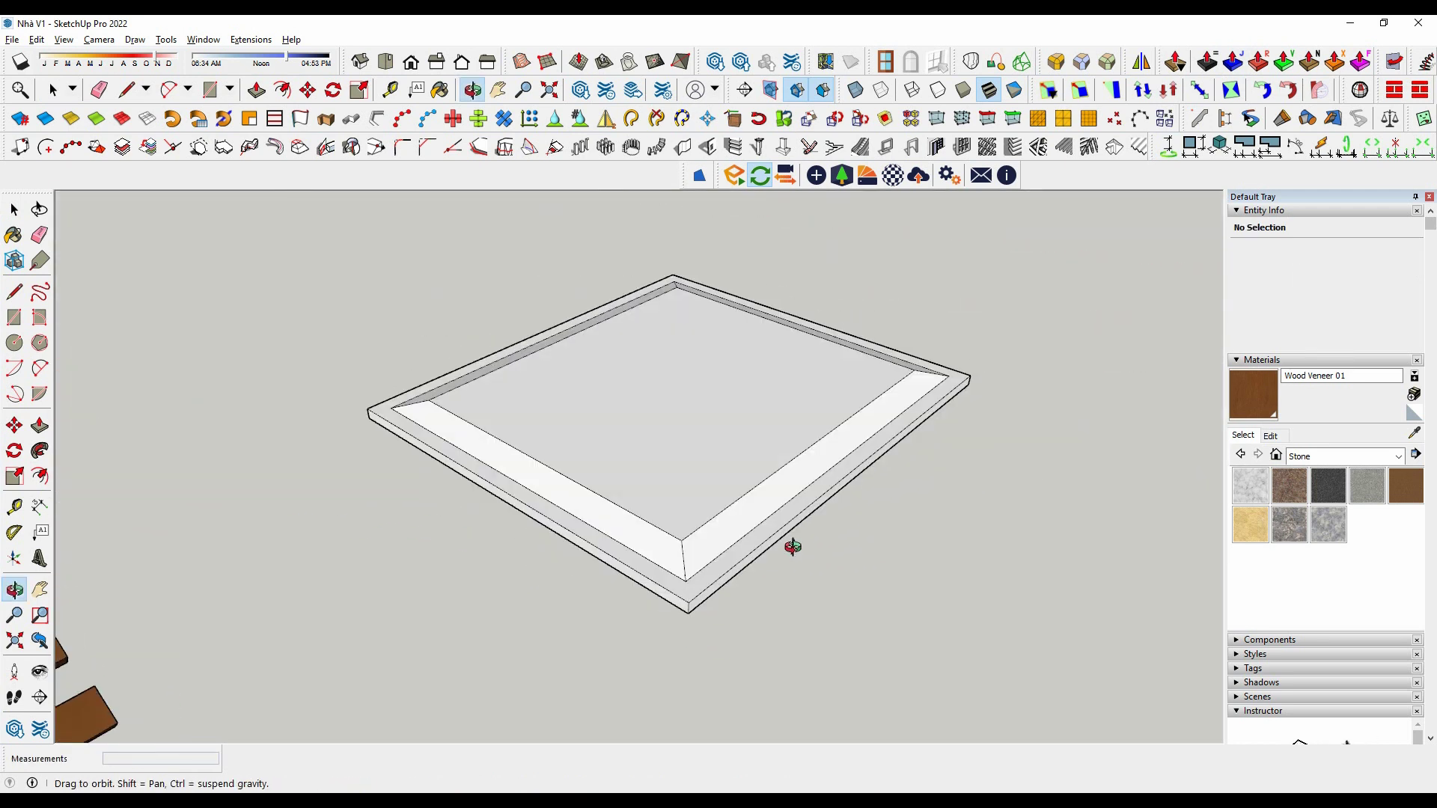
pyautogui.press('space')
pyautogui.scroll(-3, 770, 584)
pyautogui.scroll(3, 474, 442)
pyautogui.moveTo(327, 404)
pyautogui.mouseDown(button='middle')
pyautogui.moveTo(651, 309)
pyautogui.moveTo(549, 398)
pyautogui.mouseUp(button='middle')
# Select the whole raised panel and paint it with Wood Veneer 01.
pyautogui.tripleClick(635, 411)
pyautogui.press('b')
pyautogui.click(841, 404)
pyautogui.moveTo(842, 405); pyautogui.dragTo(764, 479, button='middle')
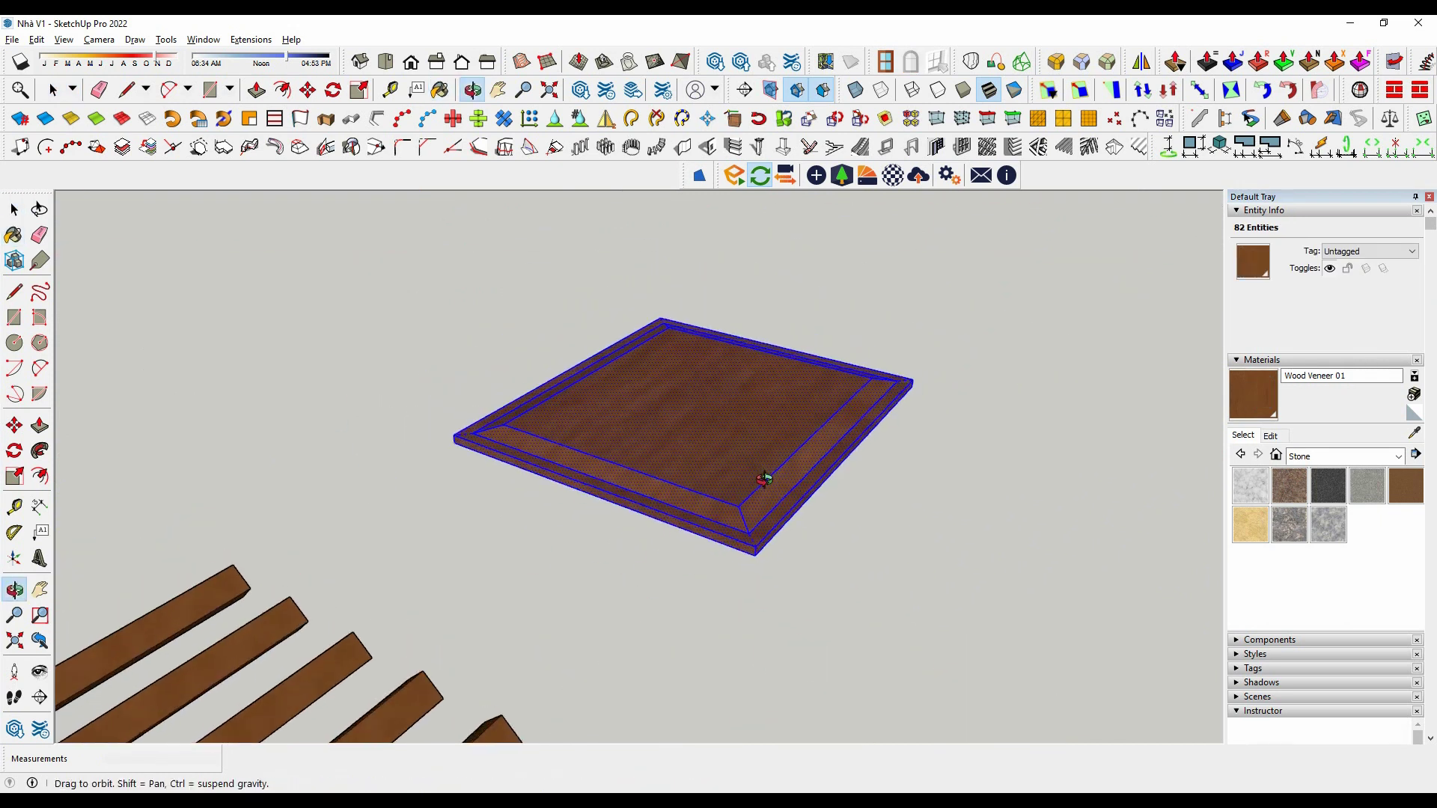
pyautogui.rightClick(763, 479)
pyautogui.press('Escape')
# Explode the panel group and make the loose geometry into a component.
pyautogui.moveTo(706, 314); pyautogui.dragTo(955, 539, button='middle')
pyautogui.click(342, 554)
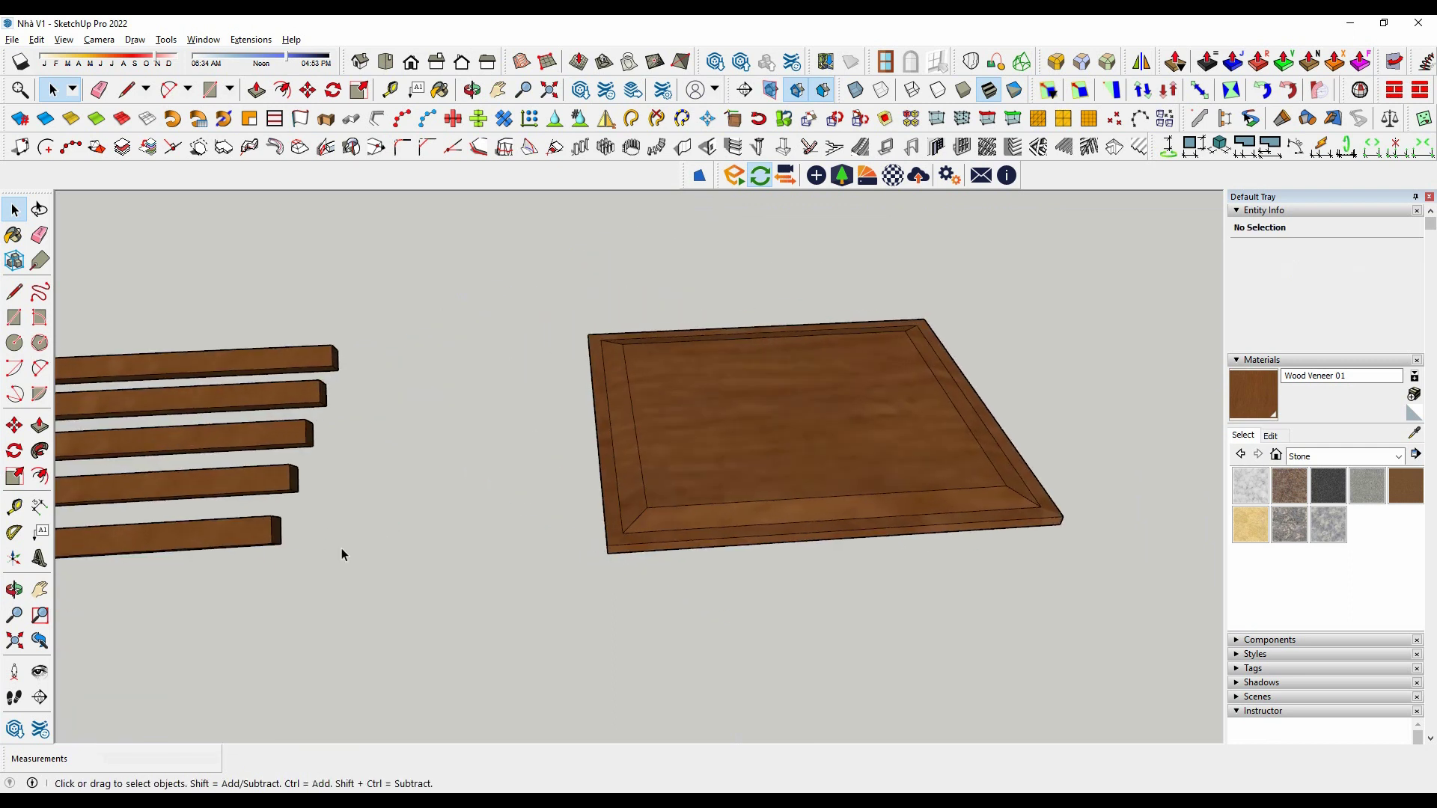
pyautogui.moveTo(342, 554); pyautogui.dragTo(699, 475, button='middle')
pyautogui.click(699, 474)
pyautogui.rightClick(700, 475)
pyautogui.click(748, 332)
pyautogui.moveTo(748, 332); pyautogui.dragTo(697, 427, button='middle')
pyautogui.rightClick(759, 449)
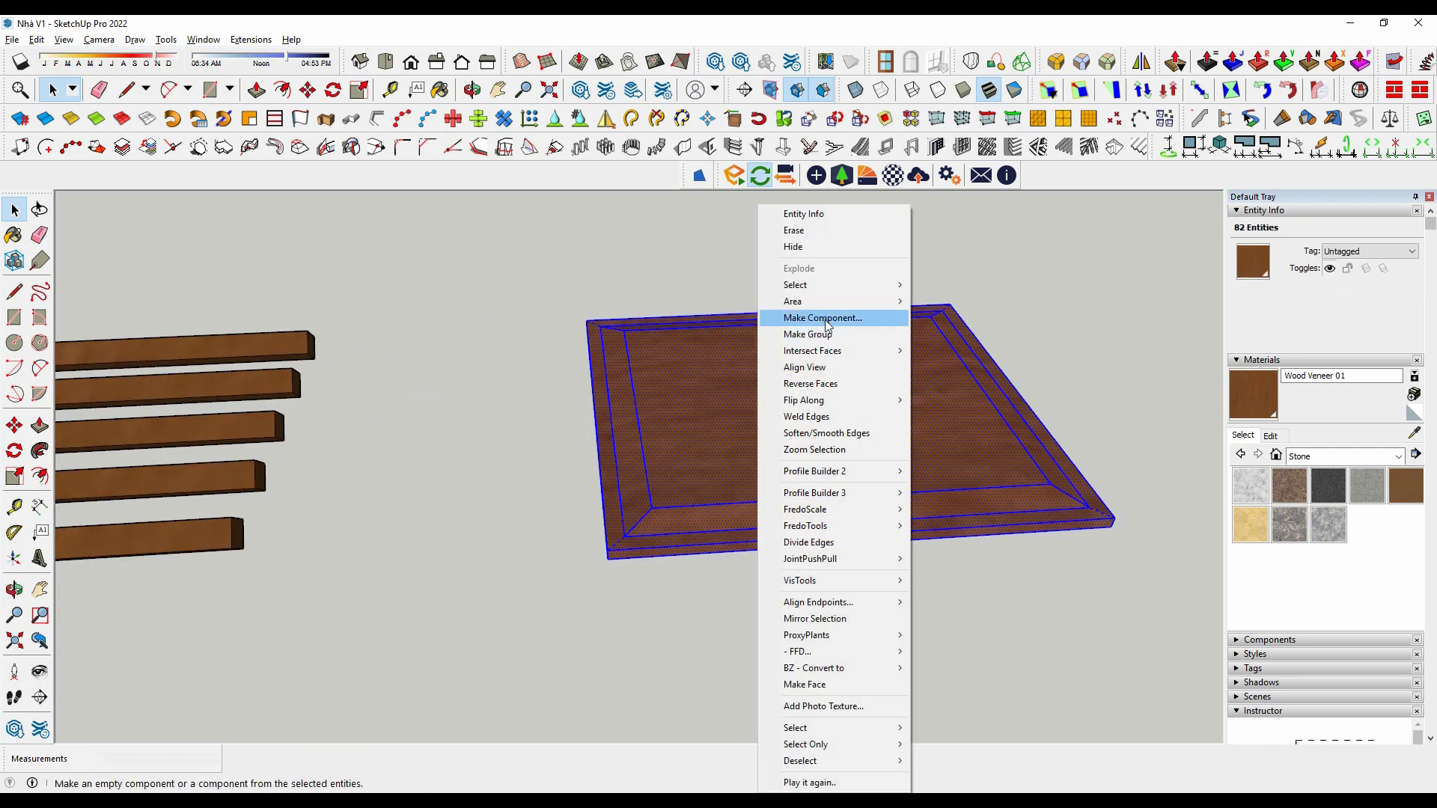
pyautogui.click(827, 320)
pyautogui.press('Escape')
pyautogui.click(549, 516)
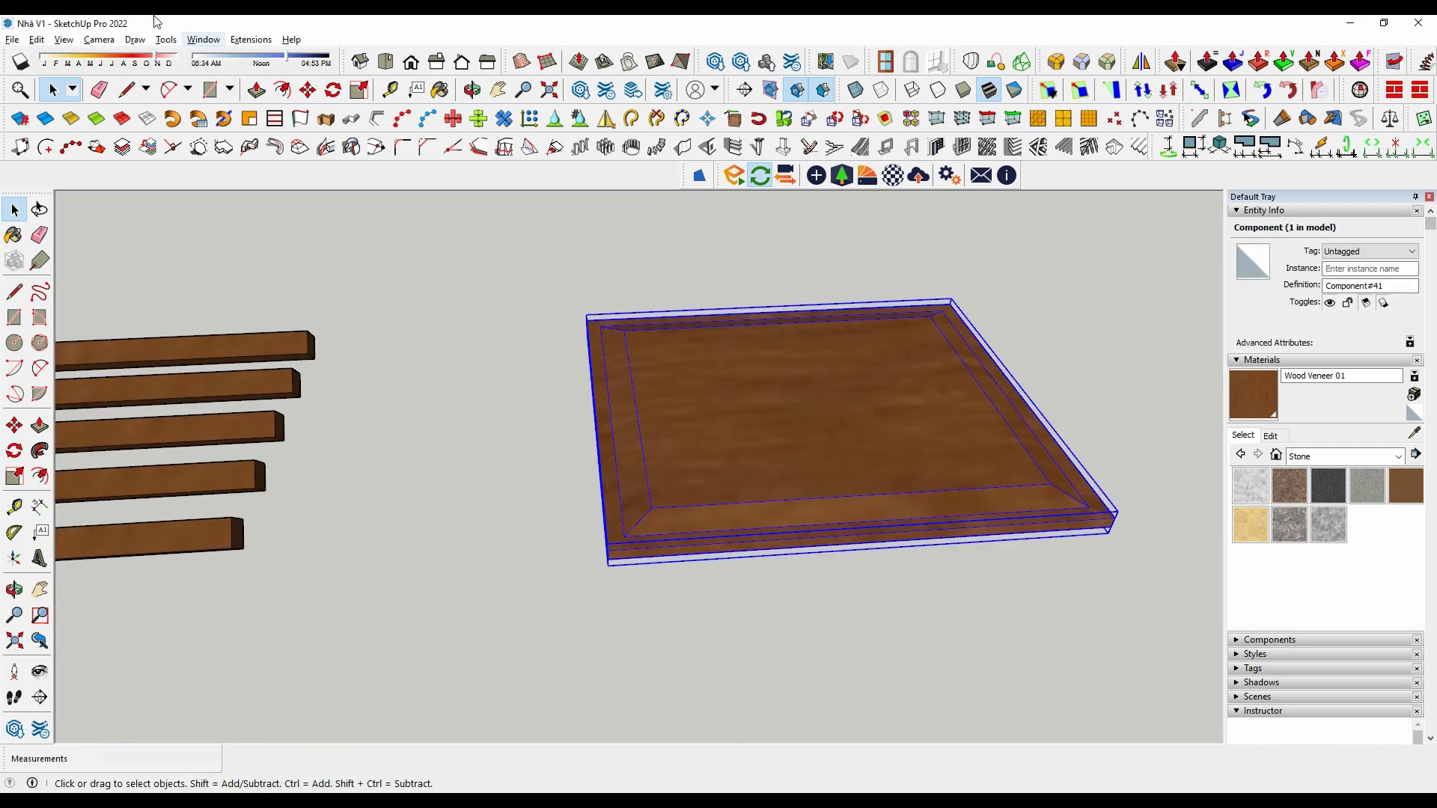
# Show hidden objects to reveal the rest of the door around the panel component.
pyautogui.click(92, 115)
pyautogui.scroll(3, 474, 442)
pyautogui.rightClick(460, 419)
pyautogui.click(509, 224)
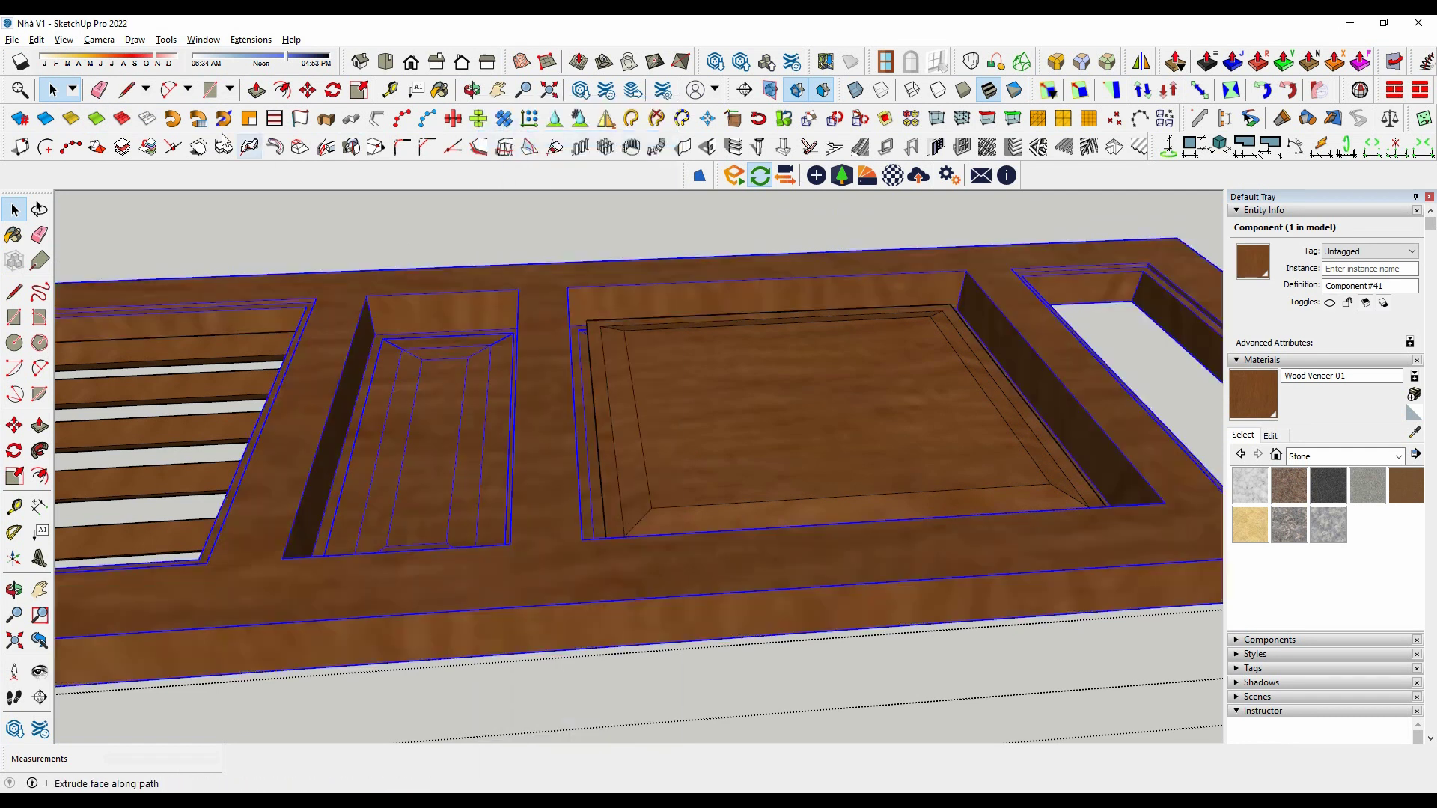
pyautogui.click(36, 39)
pyautogui.scroll(-3, 744, 567)
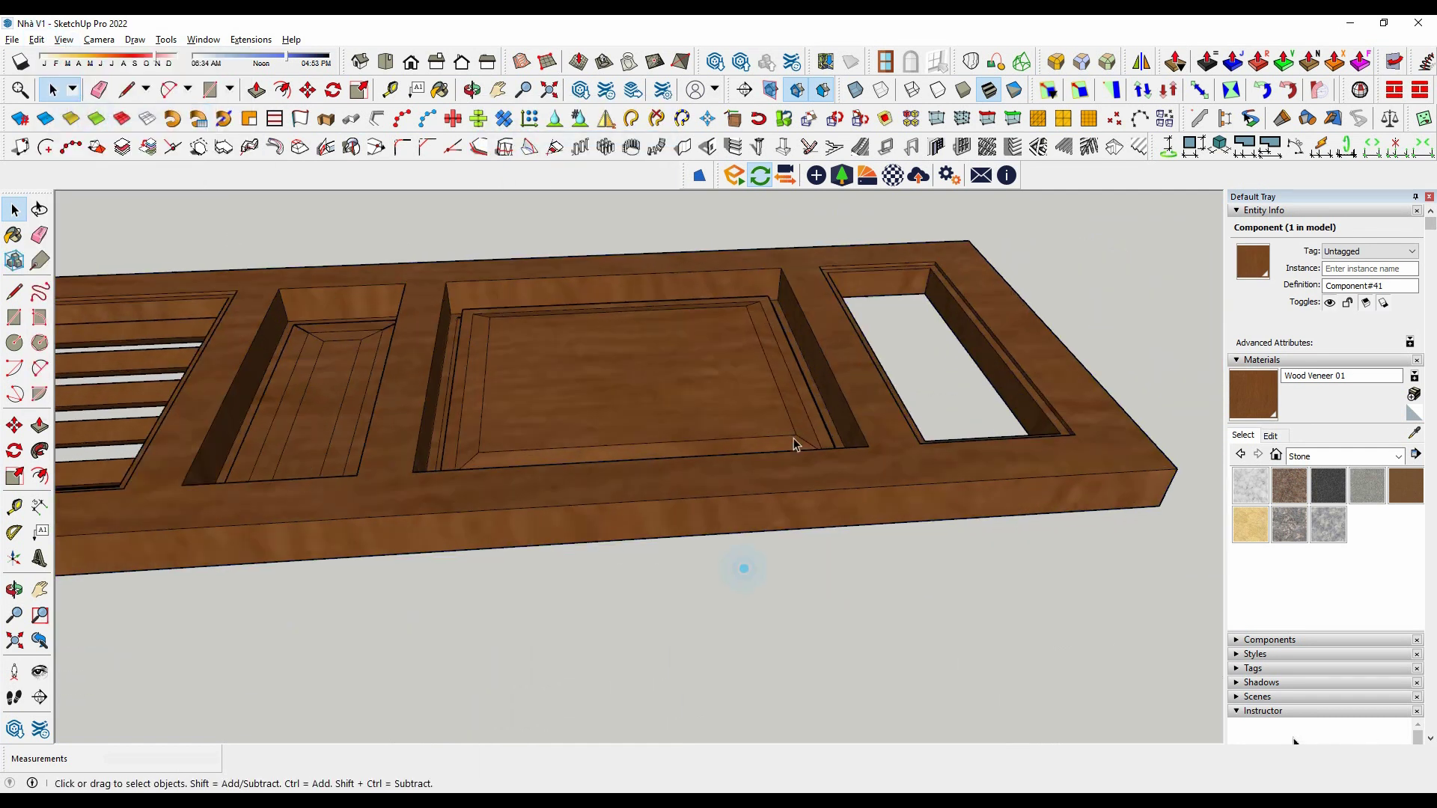
# Inspect the inner door panel, then switch to a top view of the door.
pyautogui.click(725, 497)
pyautogui.scroll(3, 783, 552)
pyautogui.moveTo(783, 552); pyautogui.dragTo(481, 460, button='middle')
pyautogui.scroll(-5, 482, 460)
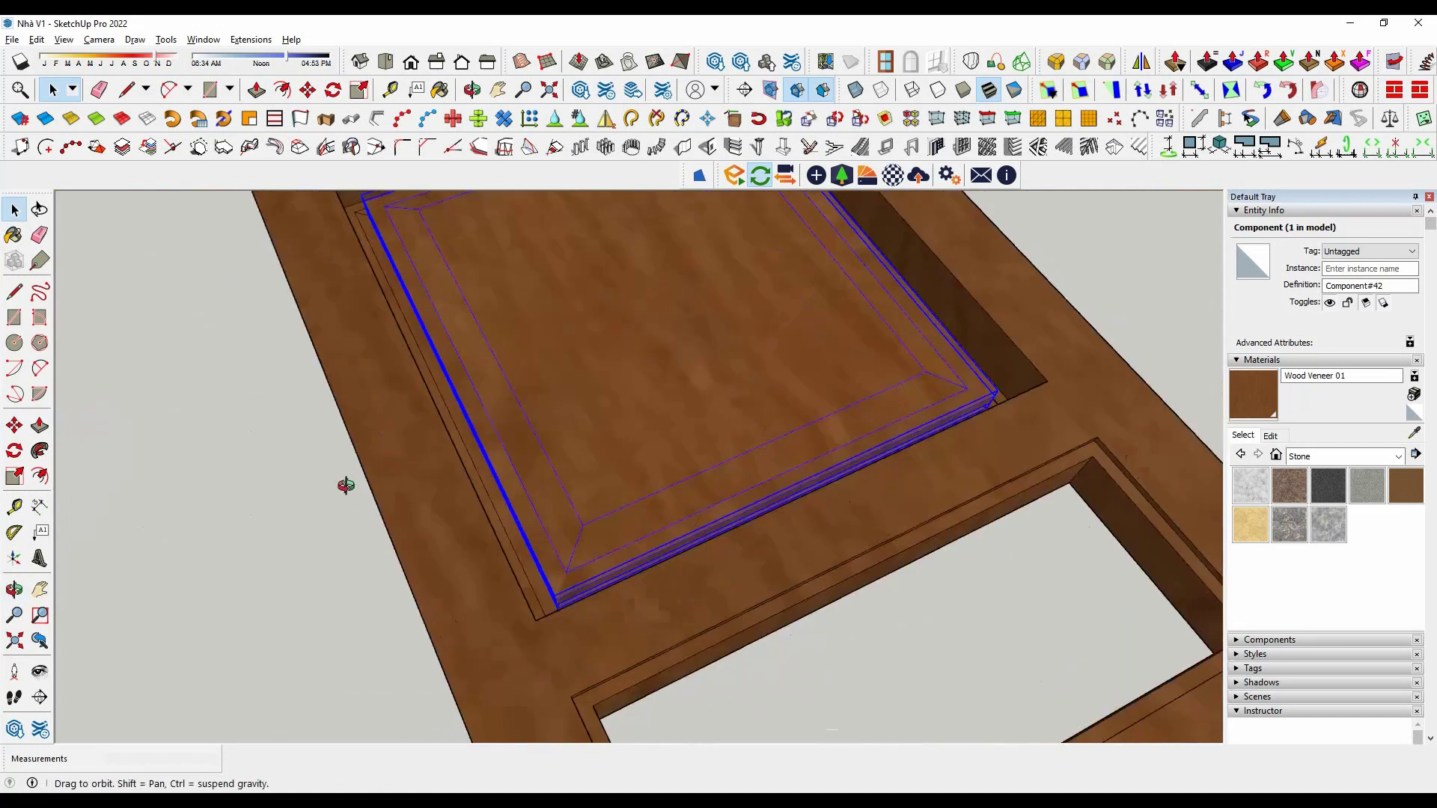
pyautogui.moveTo(344, 481); pyautogui.dragTo(877, 420, button='middle')
pyautogui.click(877, 420)
pyautogui.scroll(2, 877, 420)
pyautogui.click(387, 61)
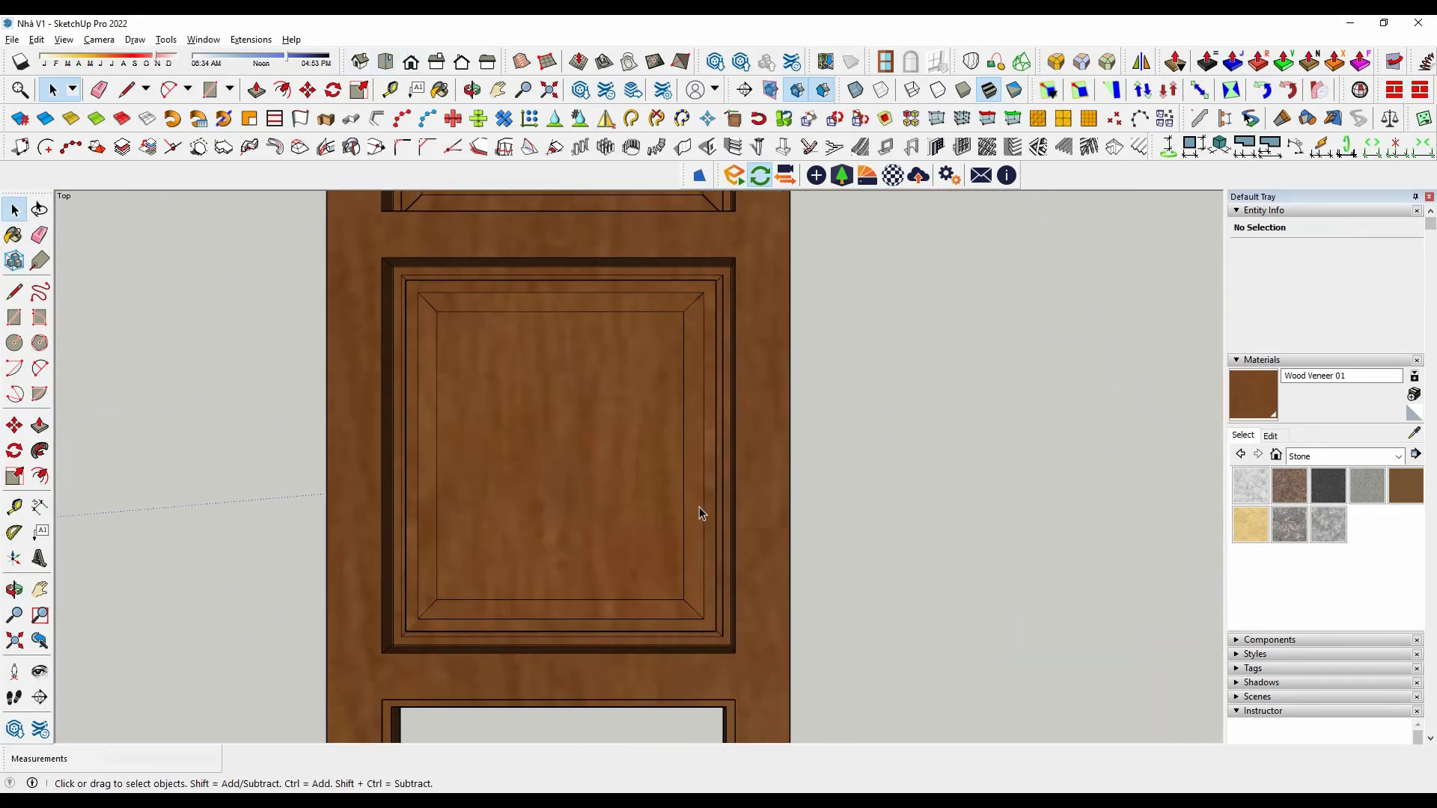
pyautogui.scroll(5, 436, 295)
pyautogui.scroll(3, 433, 294)
# Reorient the view and select the centre raised panel seated in the door.
pyautogui.click(432, 295)
pyautogui.scroll(-2, 442, 326)
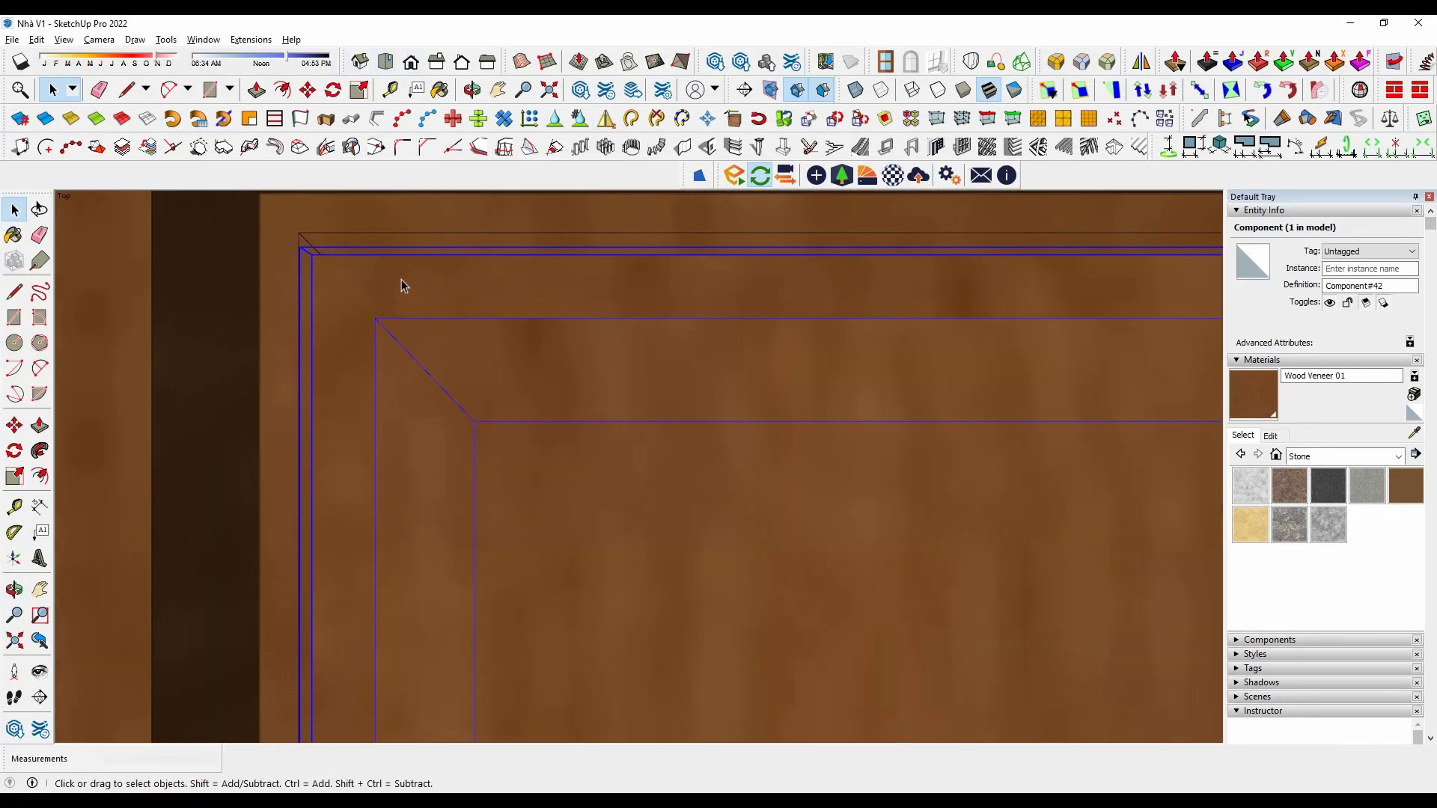
pyautogui.scroll(-3, 401, 280)
pyautogui.moveTo(708, 464); pyautogui.dragTo(374, 317, button='middle')
pyautogui.scroll(-1, 894, 650)
pyautogui.click(892, 648)
pyautogui.moveTo(923, 558)
pyautogui.mouseDown(button='middle')
pyautogui.moveTo(716, 551)
pyautogui.moveTo(764, 571)
pyautogui.moveTo(840, 504)
pyautogui.moveTo(369, 411)
pyautogui.mouseUp(button='middle')
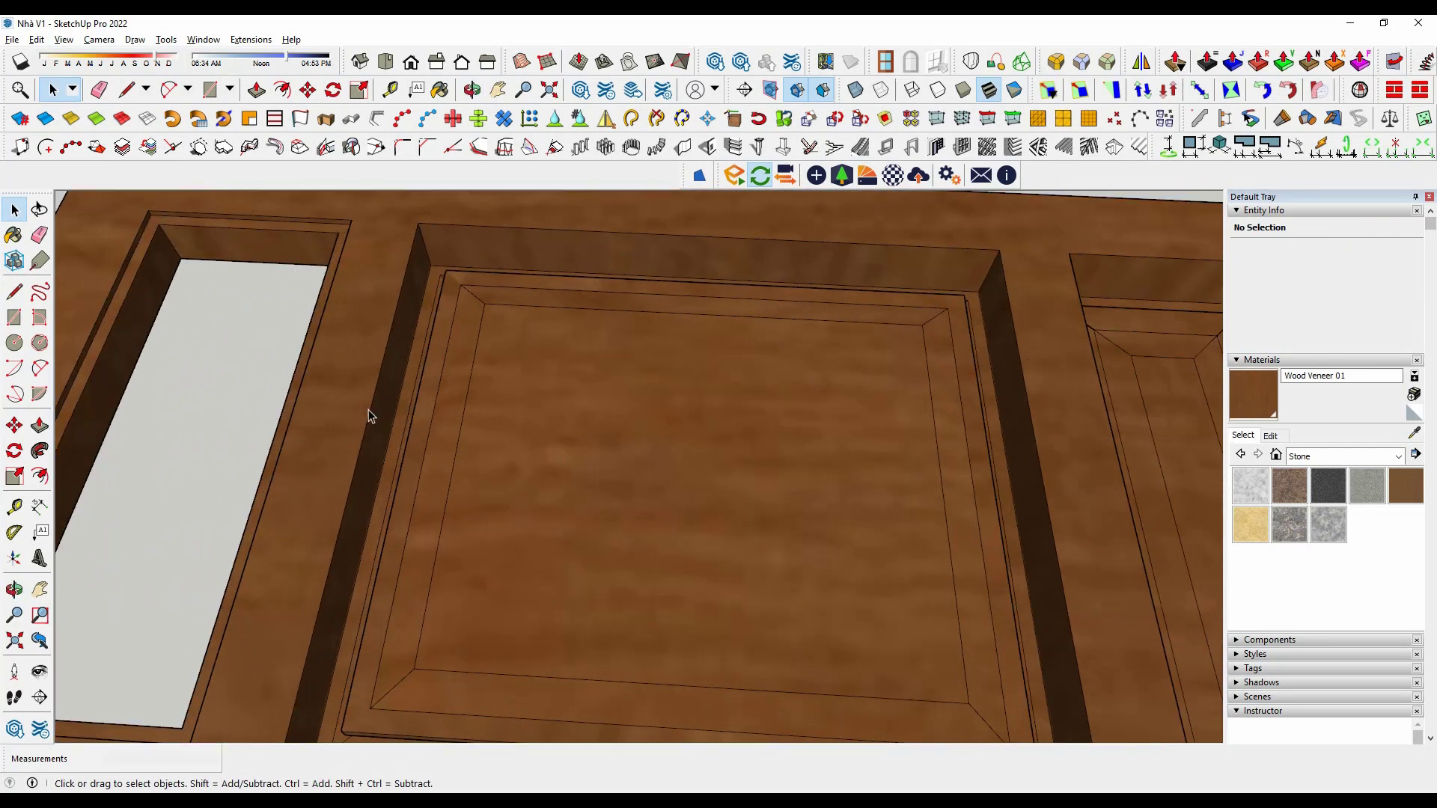
pyautogui.scroll(-2, 363, 410)
pyautogui.click(357, 410)
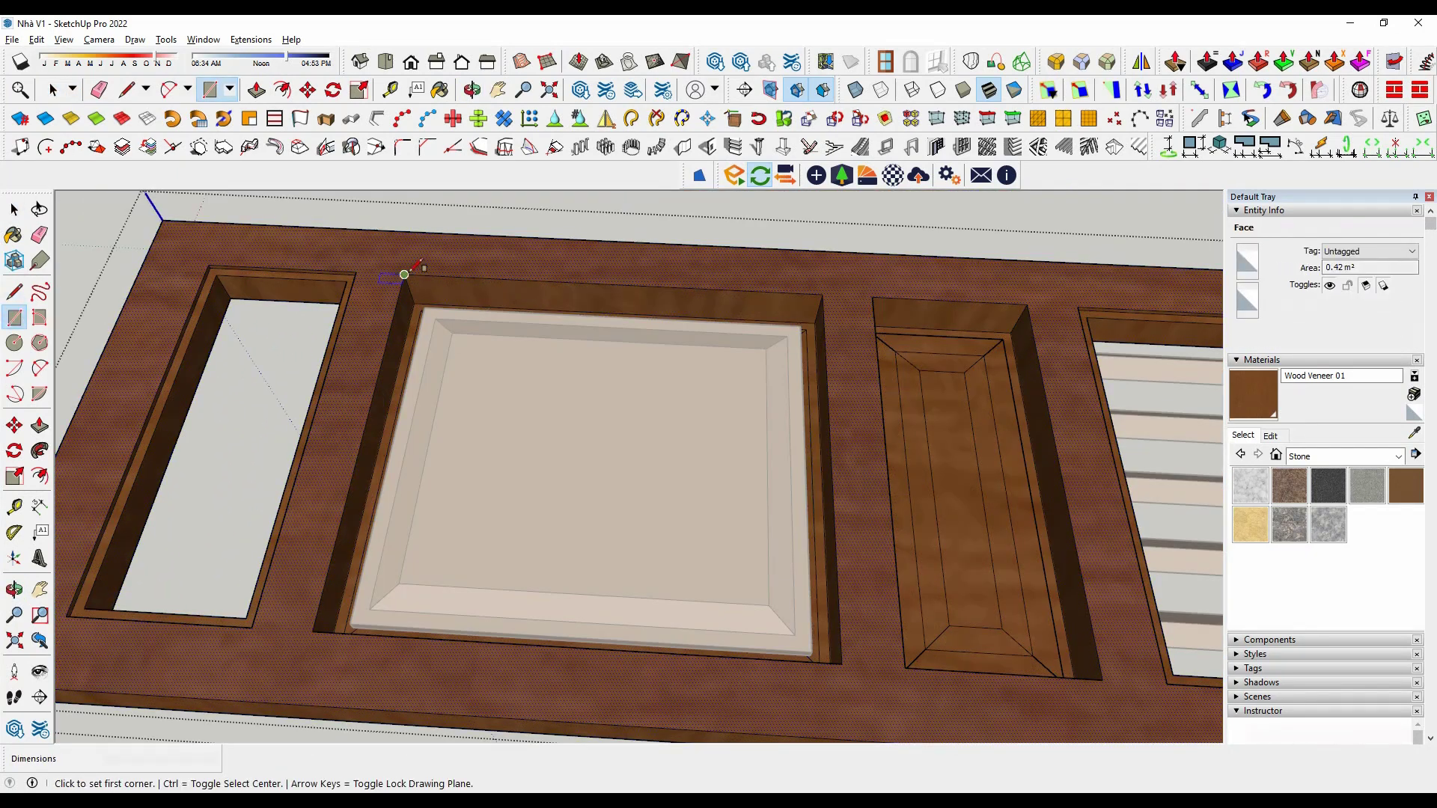
# Draw a face covering the centre opening, then delete it.
pyautogui.click(839, 673)
pyautogui.hotkey('ctrl', 'z')
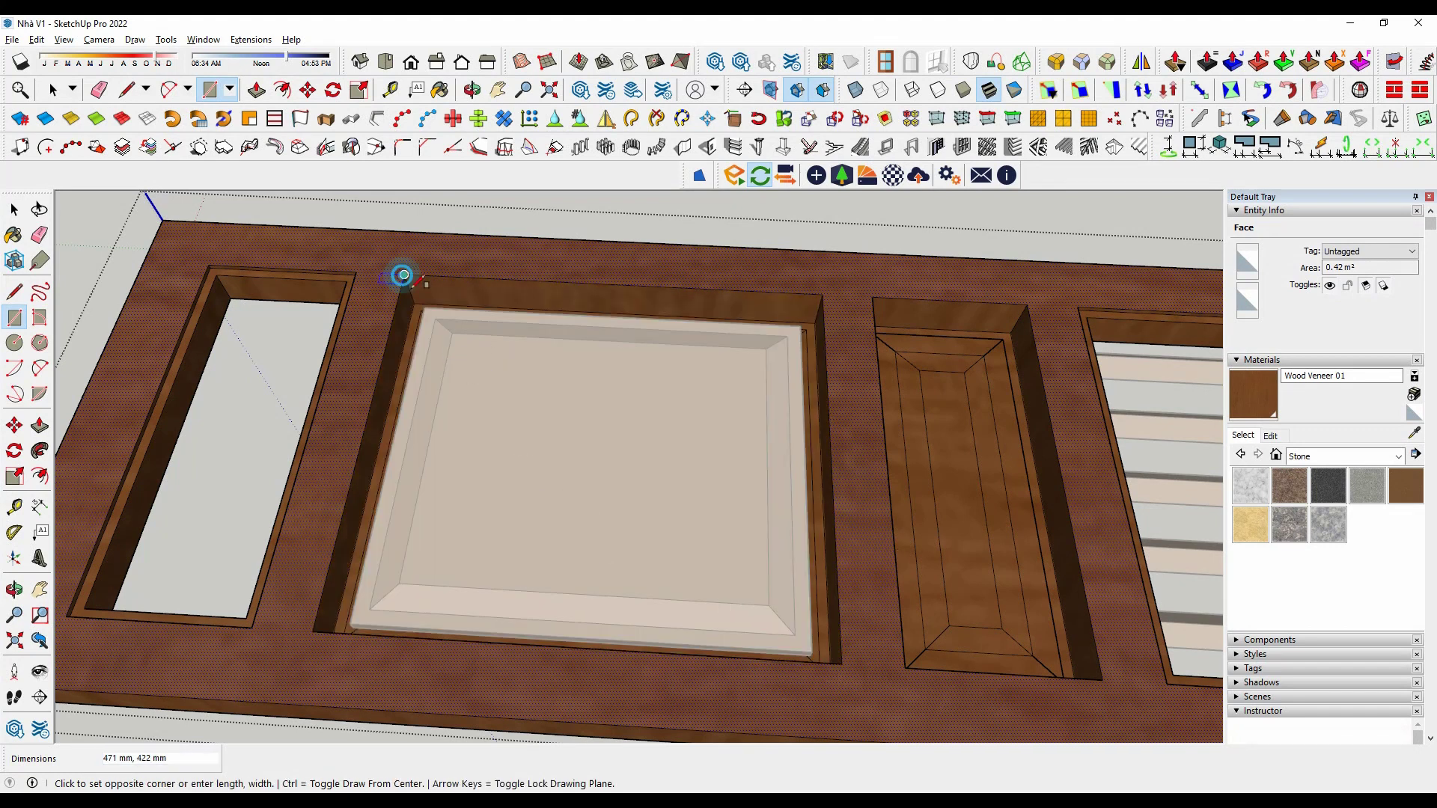
pyautogui.click(841, 663)
pyautogui.press('space')
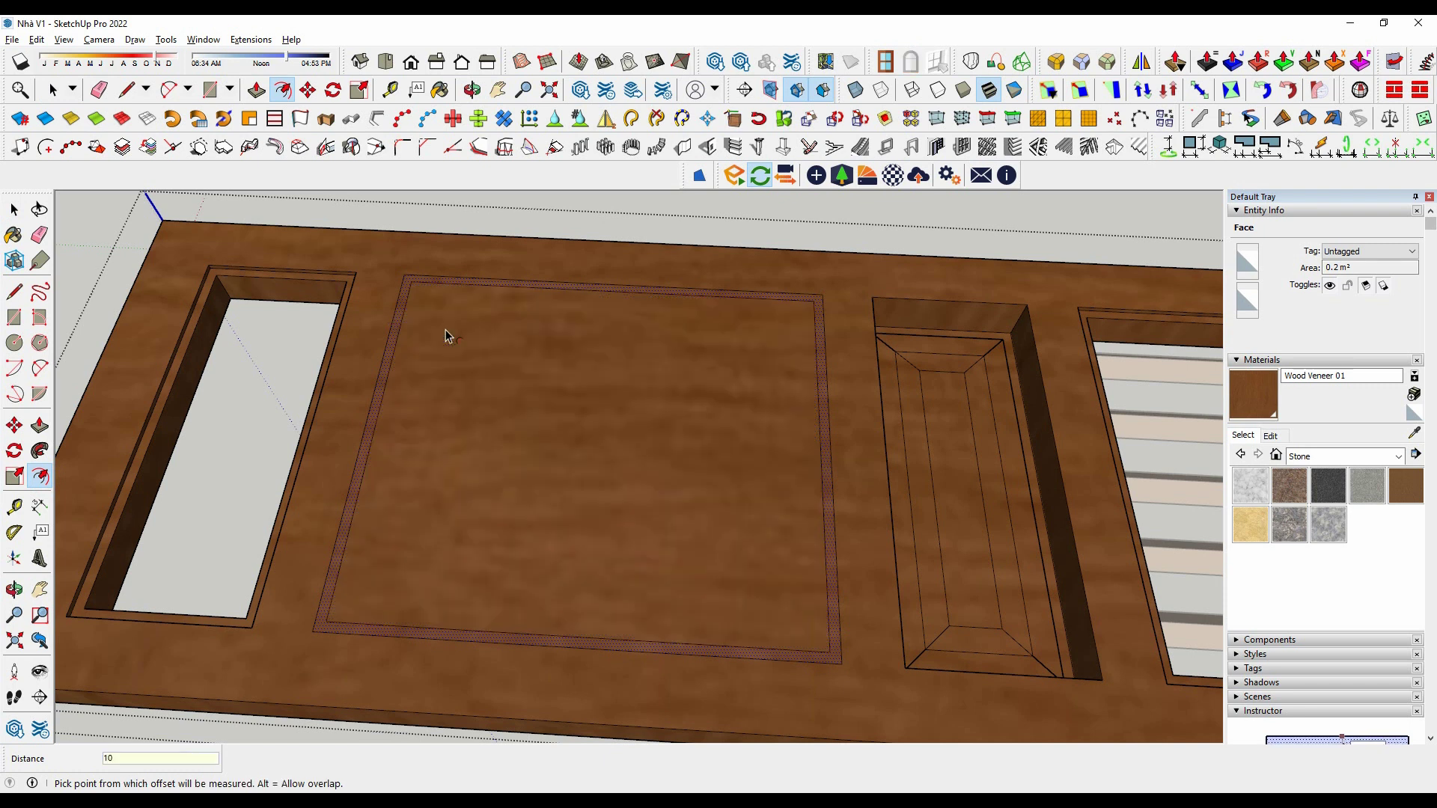
pyautogui.press('space')
pyautogui.click(497, 352)
pyautogui.press('Delete')
# Explode the centre panel component and delete its centre face.
pyautogui.scroll(3, 883, 292)
pyautogui.scroll(2, 892, 313)
pyautogui.moveTo(892, 313)
pyautogui.mouseDown(button='middle')
pyautogui.moveTo(930, 222)
pyautogui.moveTo(796, 551)
pyautogui.moveTo(773, 244)
pyautogui.moveTo(795, 363)
pyautogui.moveTo(775, 393)
pyautogui.moveTo(658, 491)
pyautogui.moveTo(589, 521)
pyautogui.mouseUp(button='middle')
pyautogui.rightClick(588, 521)
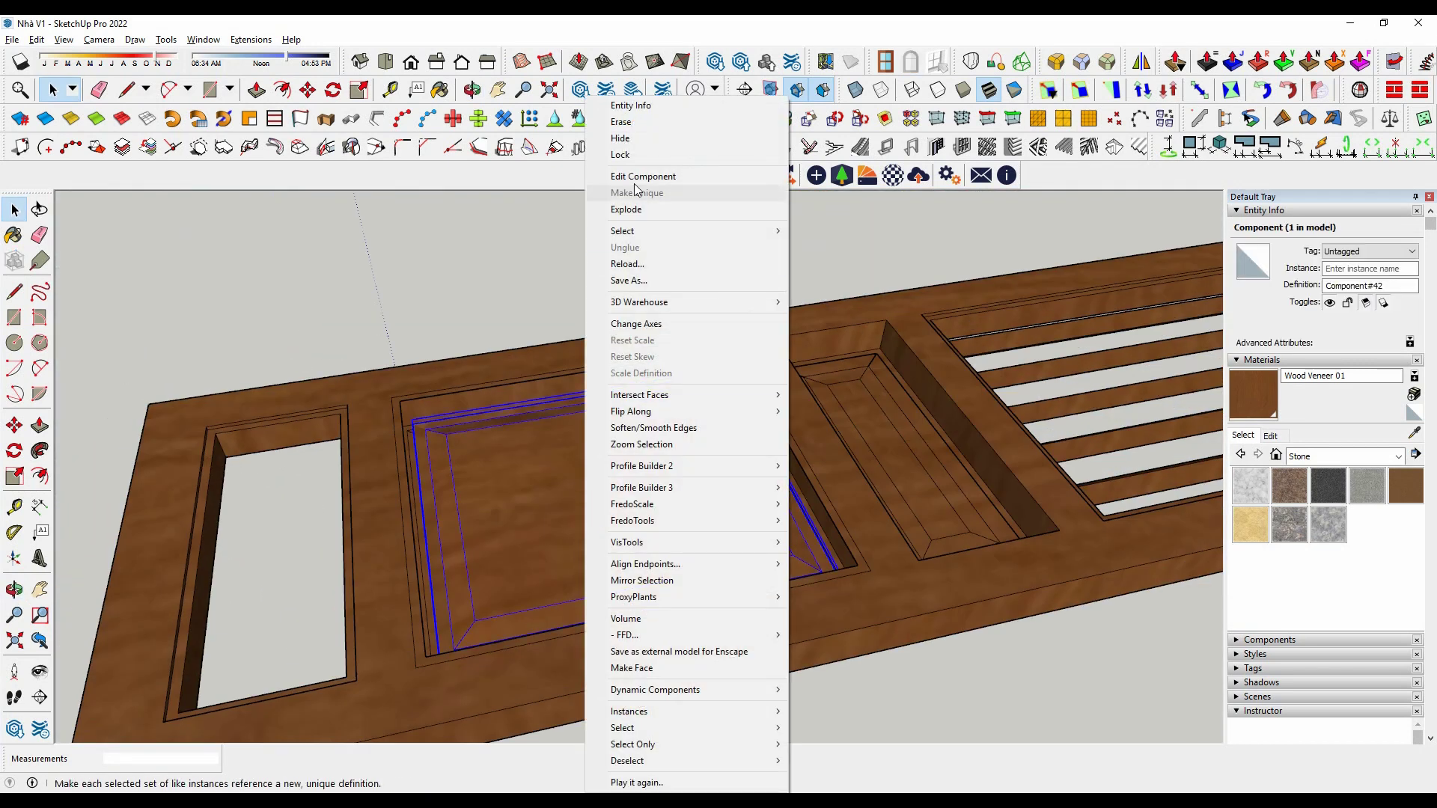
pyautogui.click(618, 155)
pyautogui.scroll(2, 675, 544)
pyautogui.click(599, 225)
pyautogui.rightClick(531, 391)
pyautogui.click(657, 494)
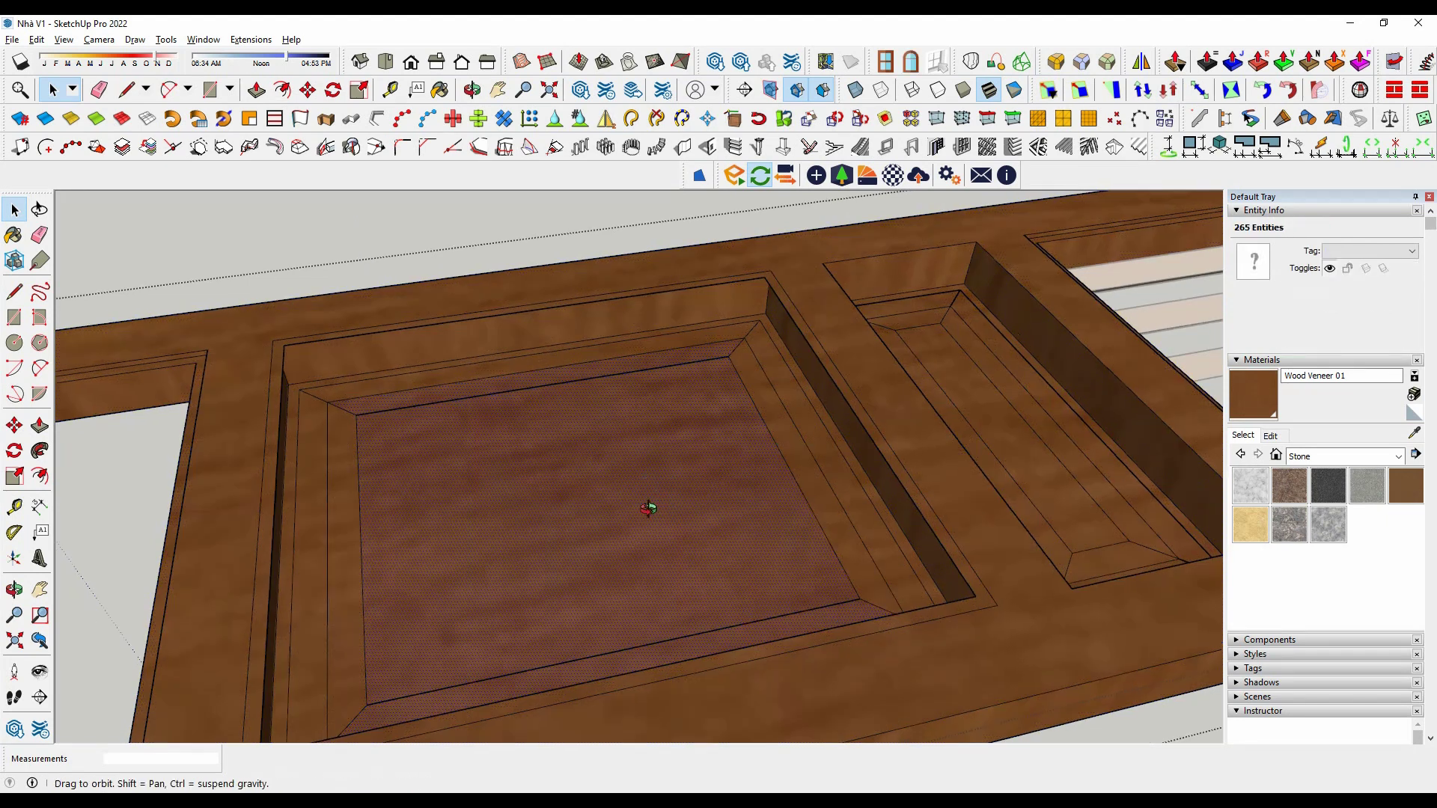
pyautogui.press('Delete')
pyautogui.press('space')
# Push the opening's inner rim face outward 5 mm with JointPushPull.
pyautogui.scroll(2, 735, 494)
pyautogui.moveTo(753, 428); pyautogui.dragTo(670, 382)
pyautogui.scroll(2, 752, 355)
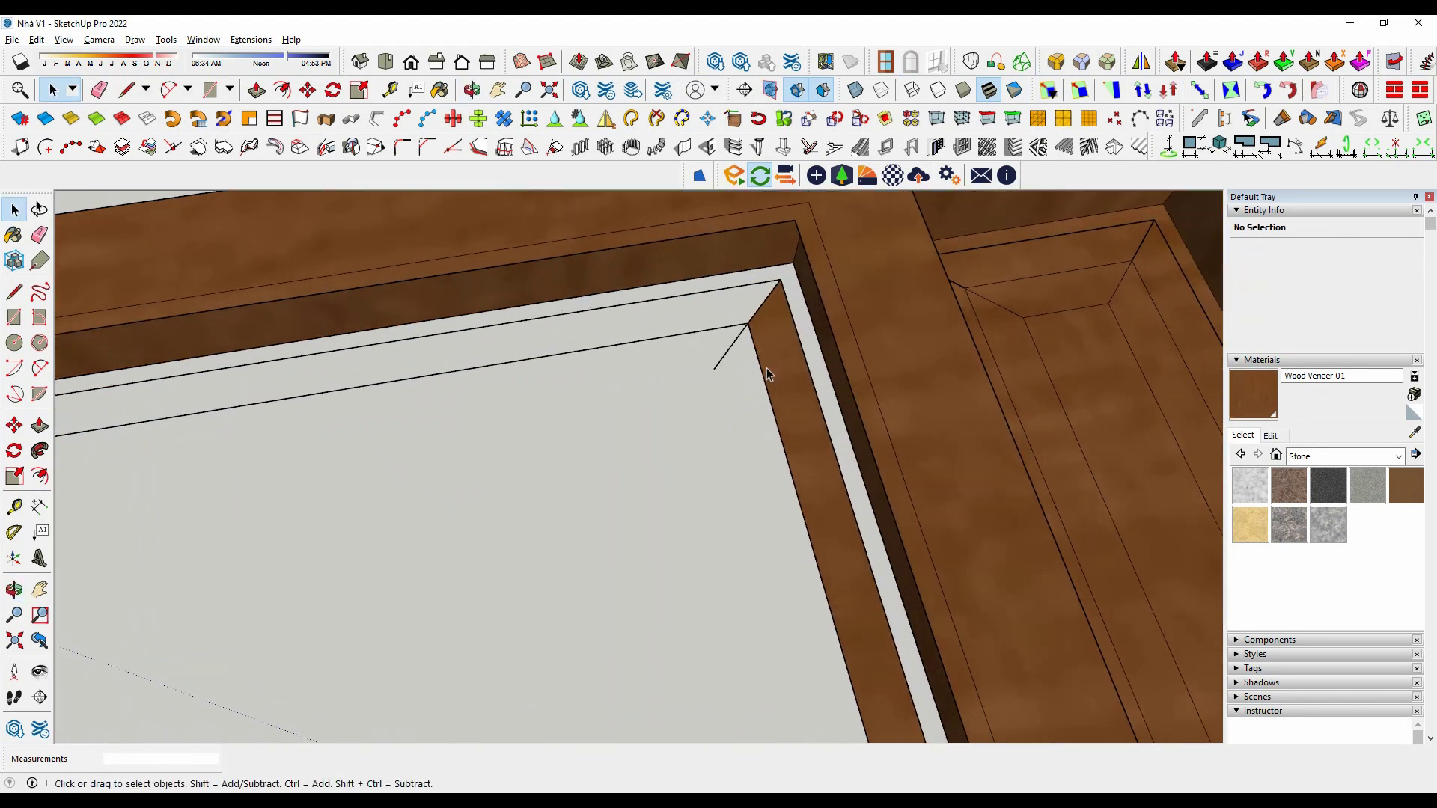
pyautogui.scroll(-5, 755, 302)
pyautogui.moveTo(449, 545)
pyautogui.mouseDown(button='middle')
pyautogui.moveTo(763, 533)
pyautogui.moveTo(838, 388)
pyautogui.mouseUp(button='middle')
pyautogui.scroll(5, 837, 389)
pyautogui.moveTo(866, 359)
pyautogui.mouseDown()
pyautogui.moveTo(969, 369)
pyautogui.moveTo(888, 447)
pyautogui.mouseUp()
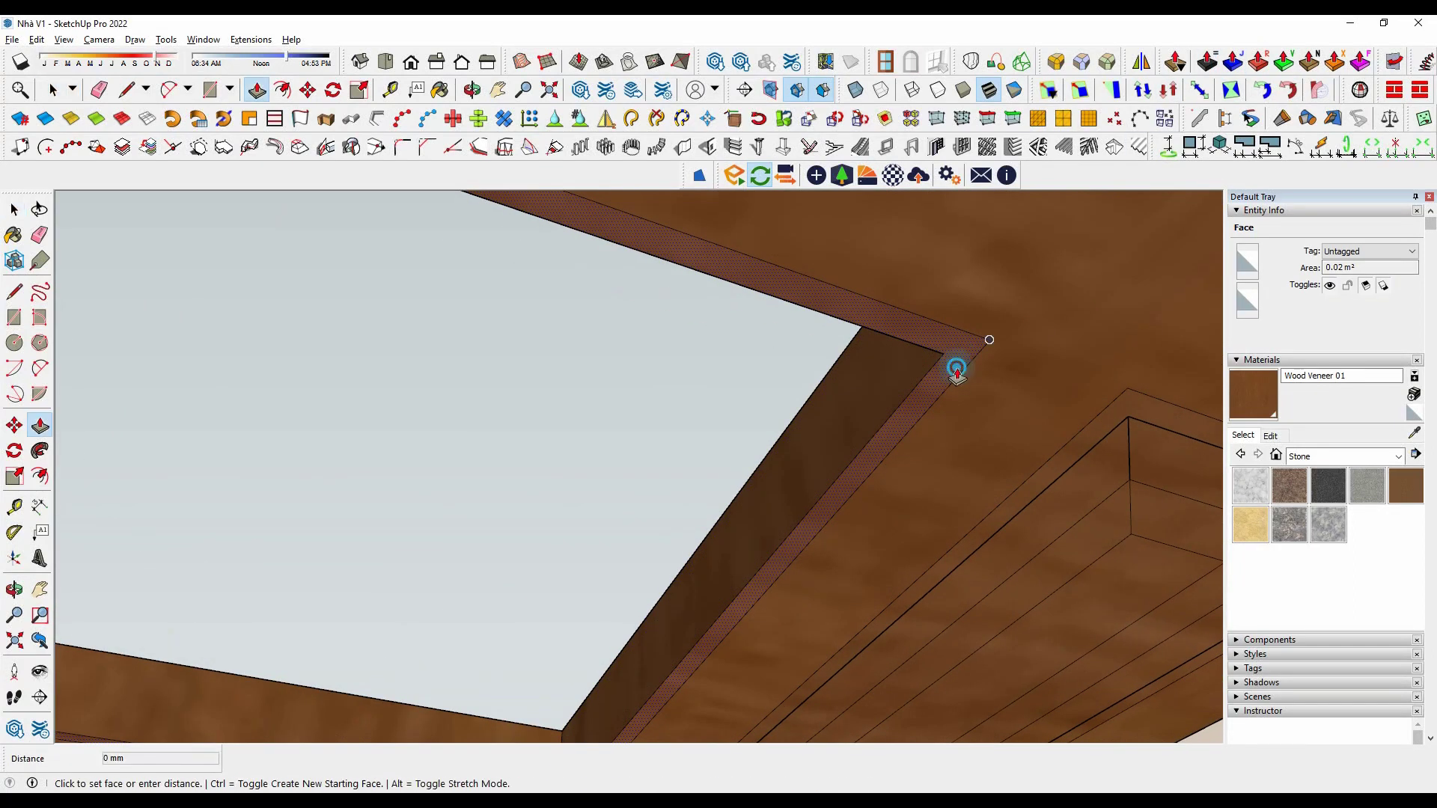
pyautogui.press('Return')
pyautogui.moveTo(951, 364)
pyautogui.mouseDown(button='middle')
pyautogui.moveTo(857, 546)
pyautogui.moveTo(685, 516)
pyautogui.mouseUp(button='middle')
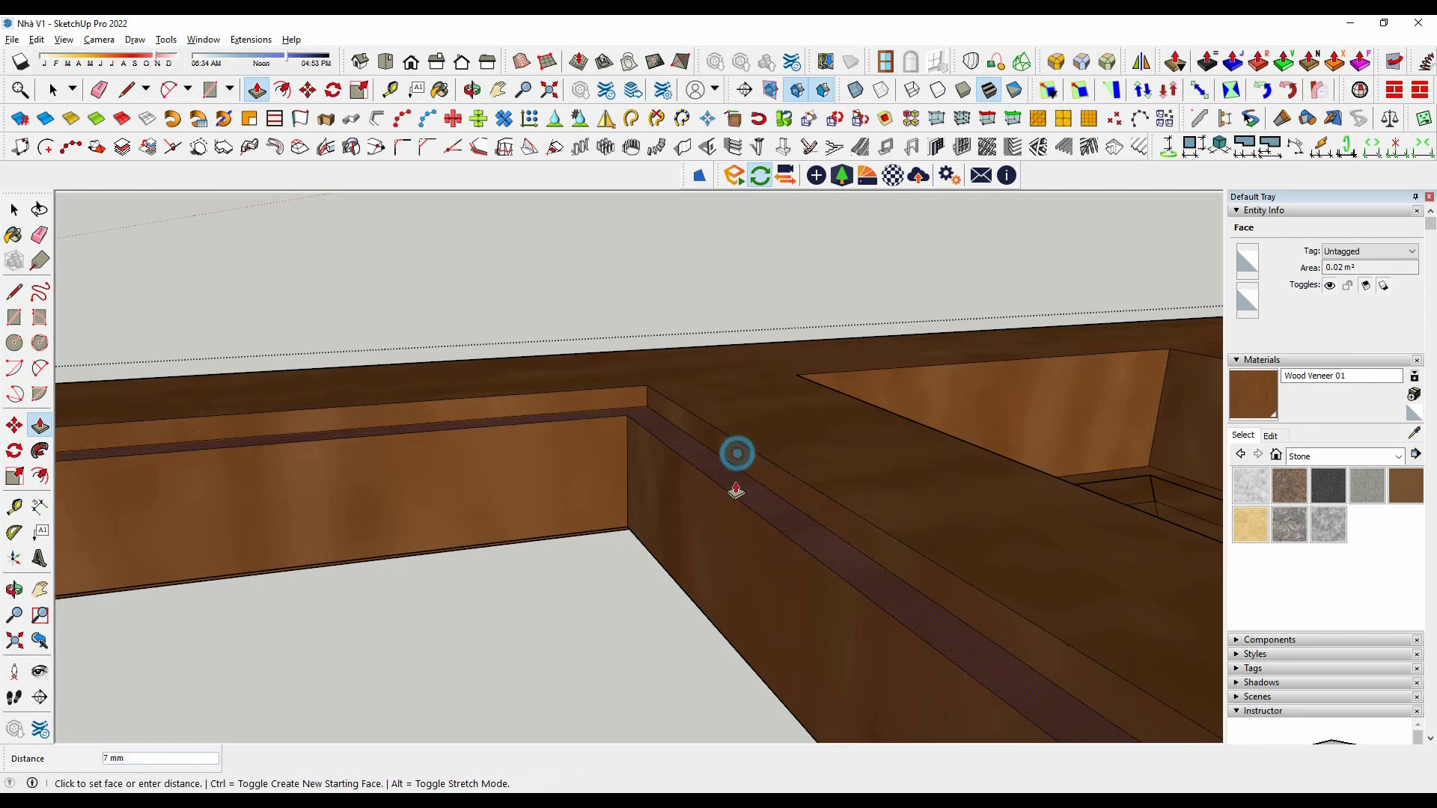
pyautogui.press('space')
# Orbit to a top-oblique view of the door and clear the selection.
pyautogui.scroll(-10, 737, 490)
pyautogui.moveTo(622, 387)
pyautogui.mouseDown(button='middle')
pyautogui.moveTo(685, 536)
pyautogui.moveTo(819, 459)
pyautogui.mouseUp(button='middle')
pyautogui.scroll(3, 550, 433)
pyautogui.scroll(-2, 870, 548)
pyautogui.scroll(-2, 870, 548)
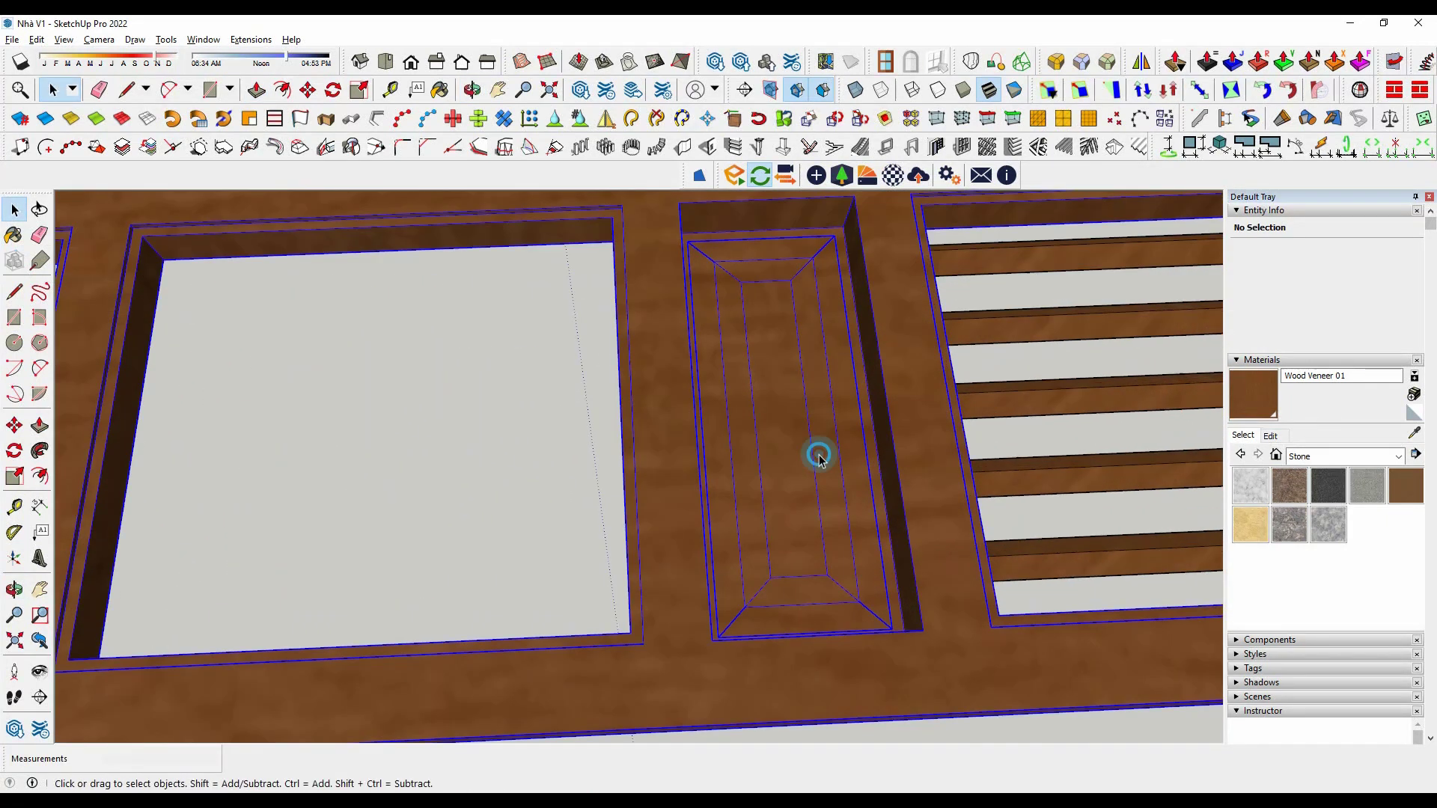
pyautogui.click(834, 552)
pyautogui.click(554, 432)
pyautogui.scroll(3, 554, 432)
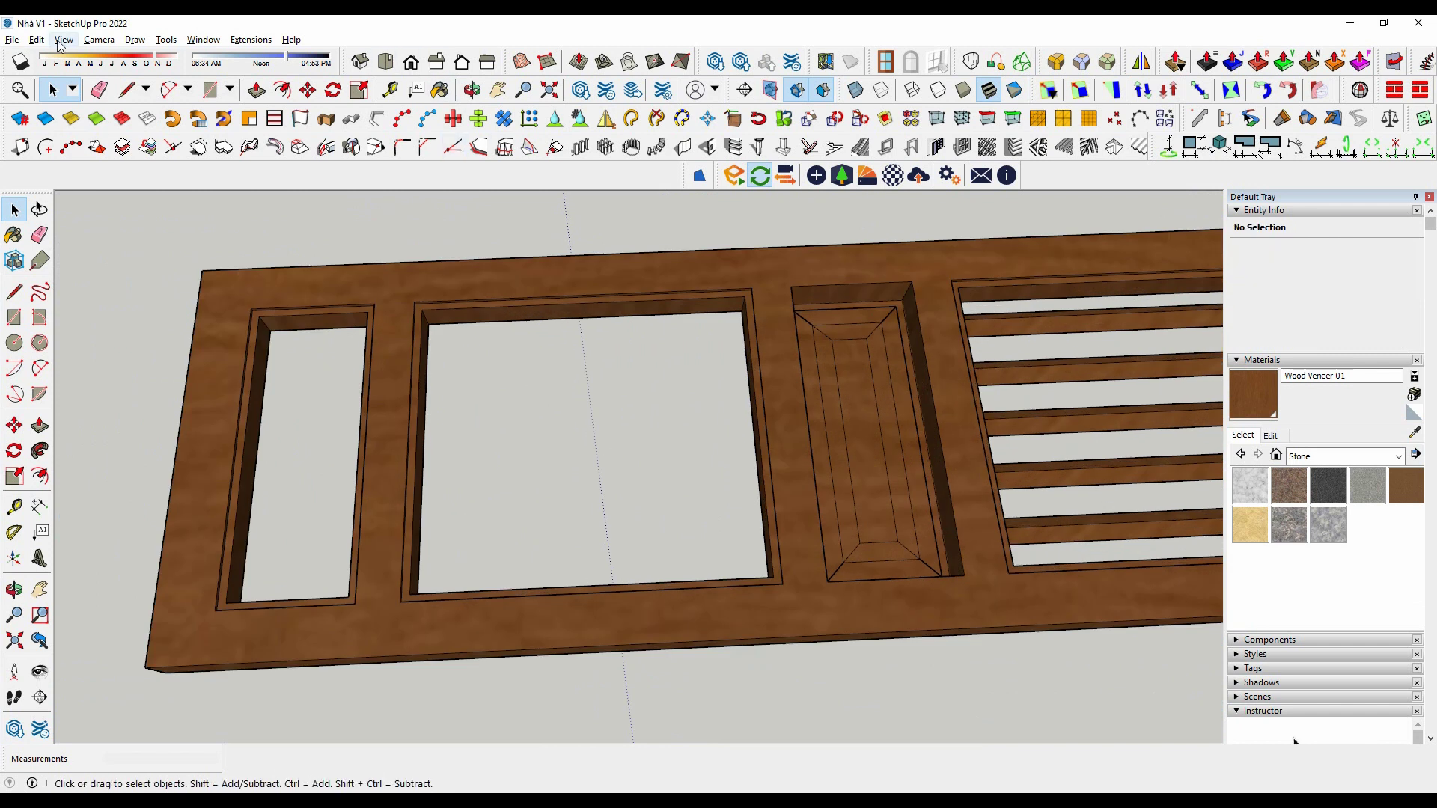
# Show hidden geometry and unhide the square central door panel.
pyautogui.click(63, 40)
pyautogui.click(93, 85)
pyautogui.rightClick(645, 374)
pyautogui.click(673, 155)
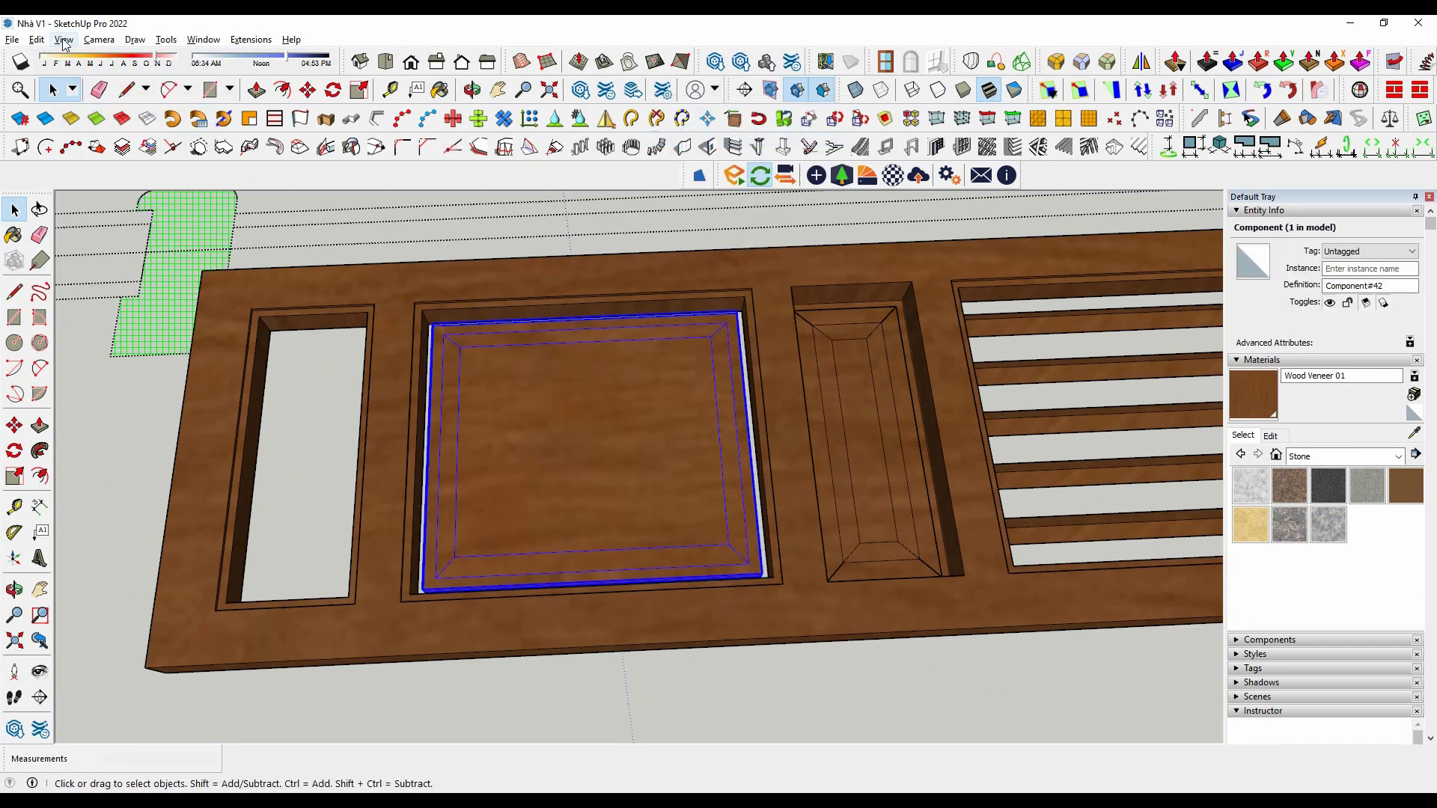
pyautogui.scroll(5, 568, 453)
pyautogui.scroll(-5, 554, 479)
pyautogui.moveTo(554, 479); pyautogui.dragTo(705, 530, button='middle')
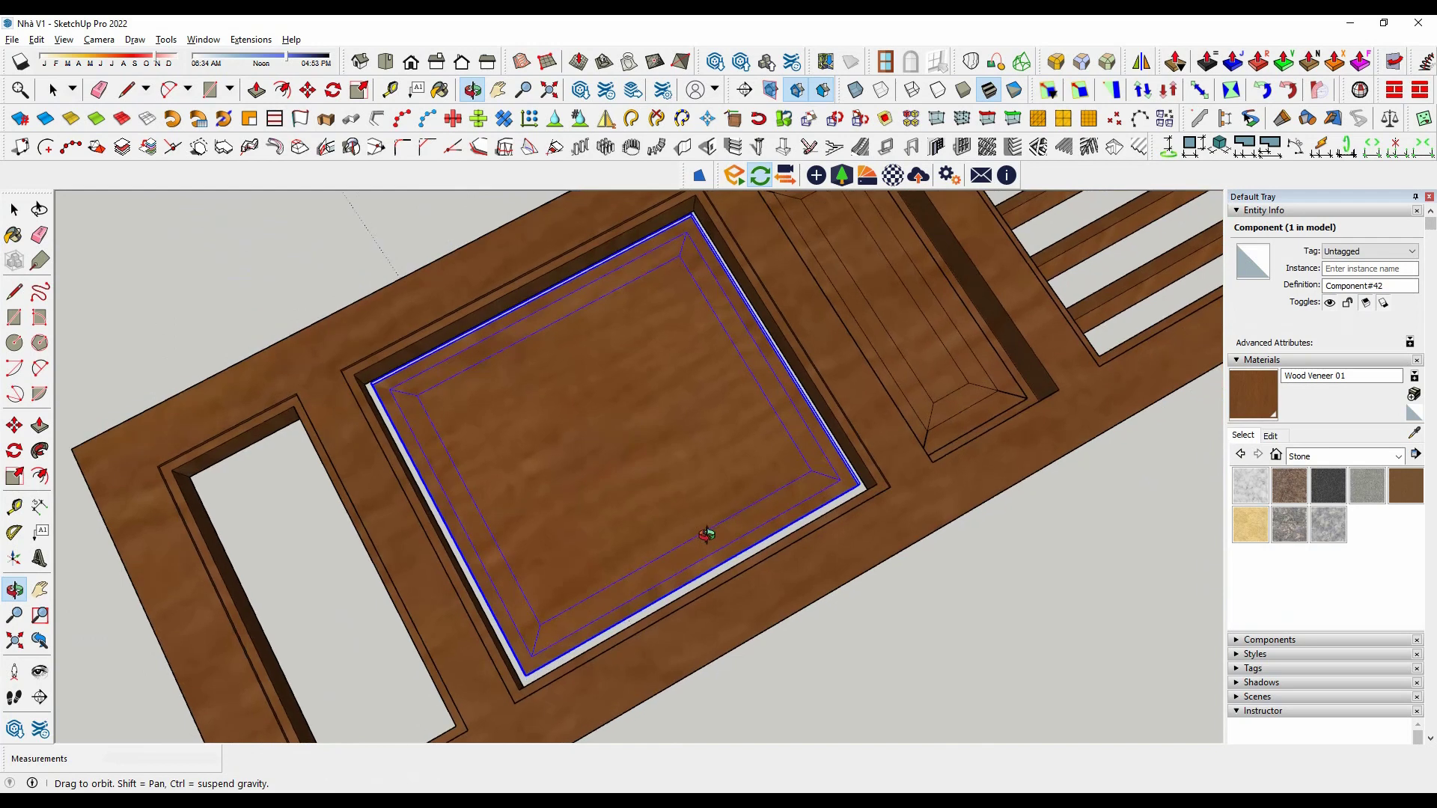
pyautogui.scroll(6, 542, 424)
pyautogui.moveTo(542, 424)
pyautogui.mouseDown(button='middle')
pyautogui.moveTo(401, 379)
pyautogui.moveTo(407, 407)
pyautogui.moveTo(446, 420)
pyautogui.mouseUp(button='middle')
# Select all of the central panel's connected geometry and zoom in on its corner.
pyautogui.tripleClick(405, 404)
pyautogui.scroll(-3, 526, 449)
pyautogui.scroll(3, 430, 536)
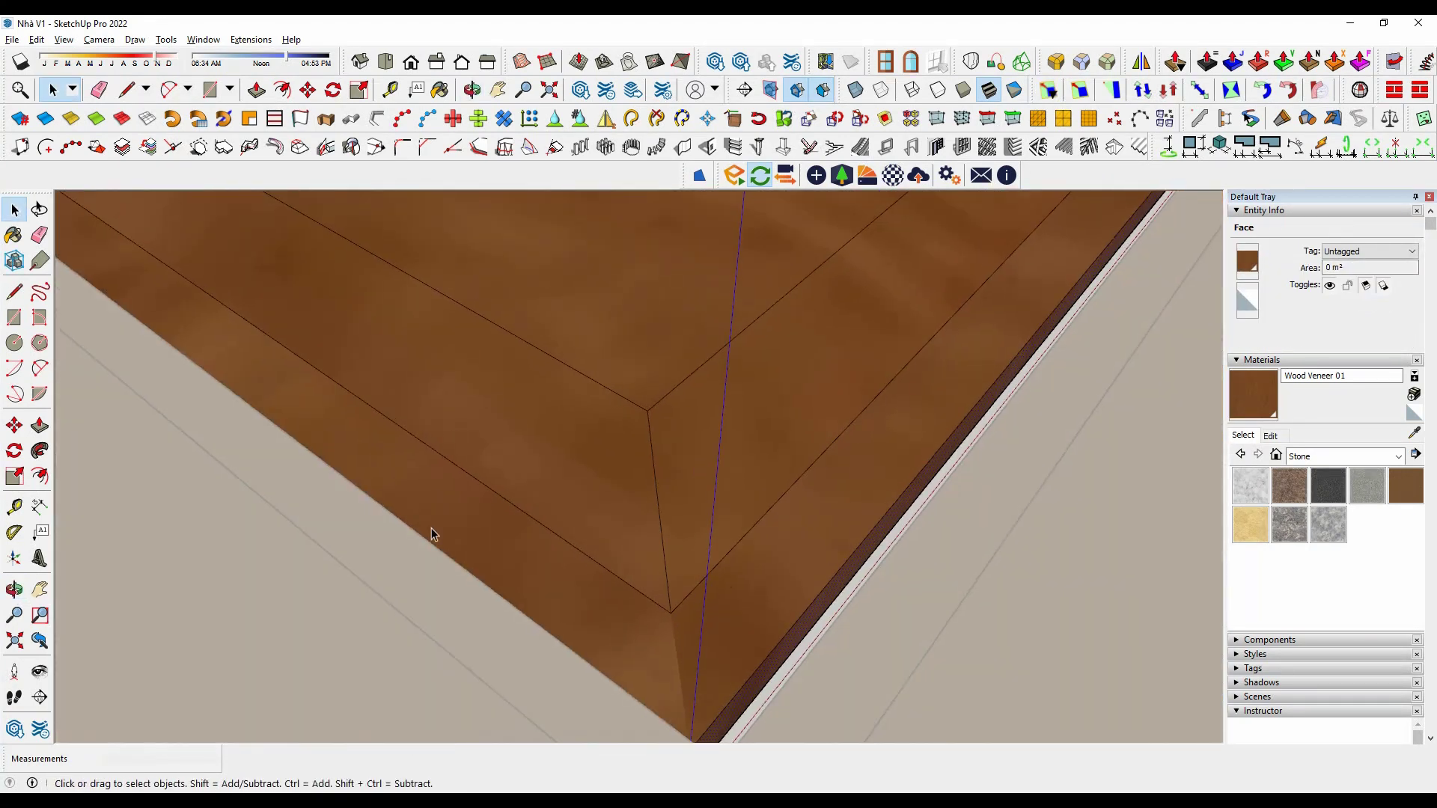
pyautogui.scroll(3, 502, 613)
pyautogui.moveTo(501, 621); pyautogui.dragTo(514, 625, button='middle')
pyautogui.scroll(-5, 587, 507)
pyautogui.scroll(4, 340, 307)
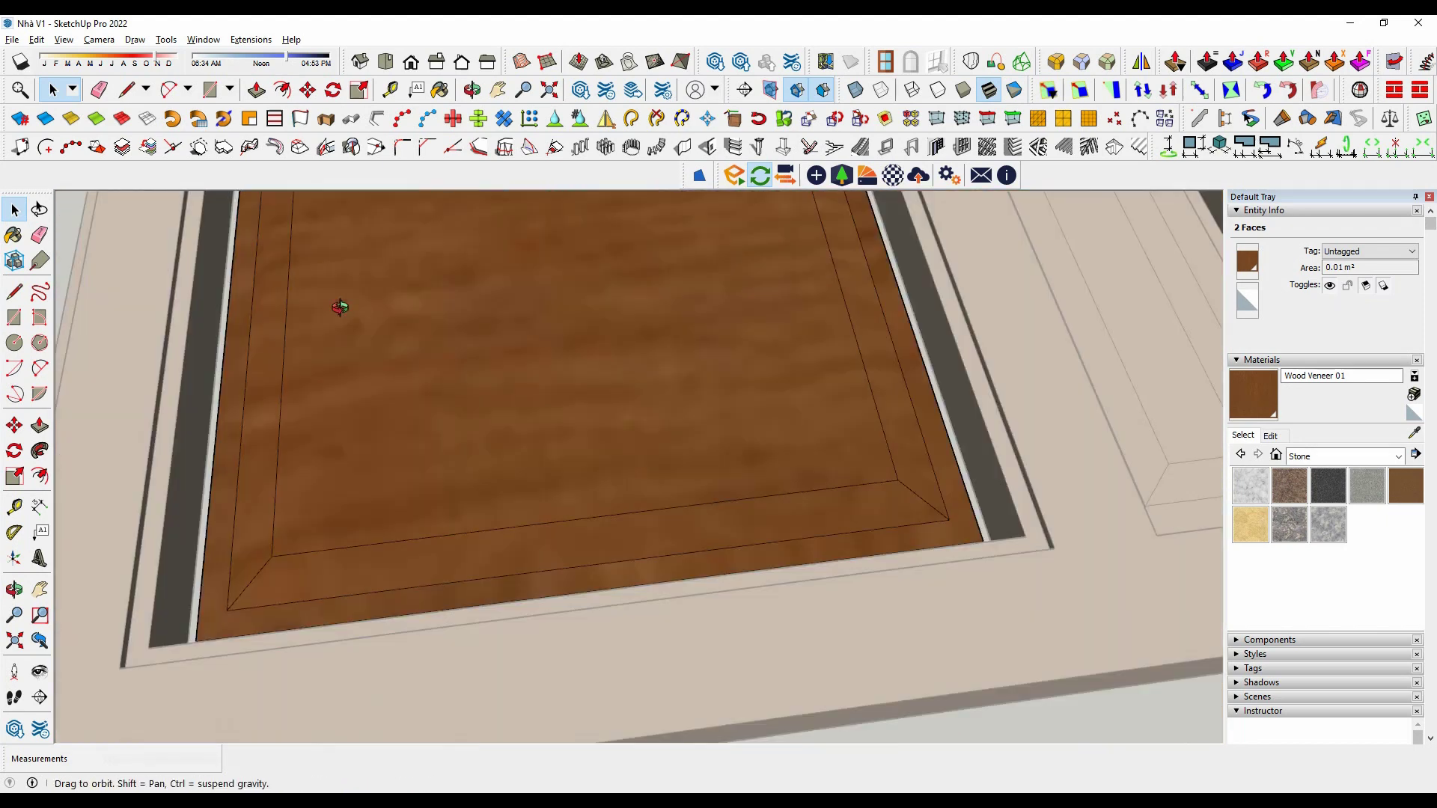
pyautogui.scroll(3, 712, 474)
pyautogui.moveTo(712, 469); pyautogui.dragTo(747, 573, button='middle')
pyautogui.scroll(3, 621, 537)
pyautogui.scroll(-3, 572, 644)
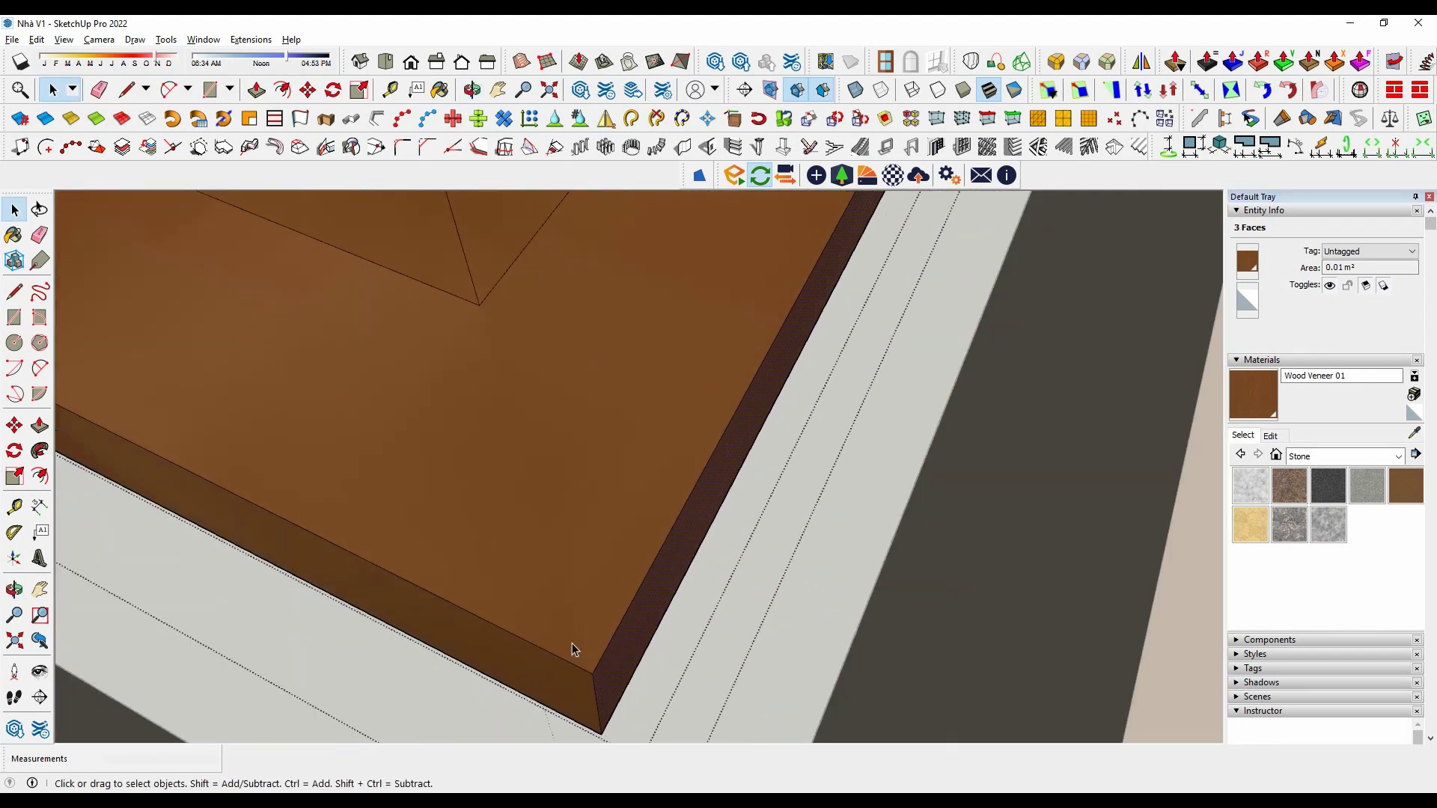
# Add another sloped border face to the selection.
pyautogui.keyDown('ctrl'); pyautogui.click(572, 644); pyautogui.keyUp('ctrl')
pyautogui.scroll(2, 600, 677)
pyautogui.scroll(-3, 600, 676)
pyautogui.scroll(3, 677, 626)
pyautogui.scroll(2, 860, 562)
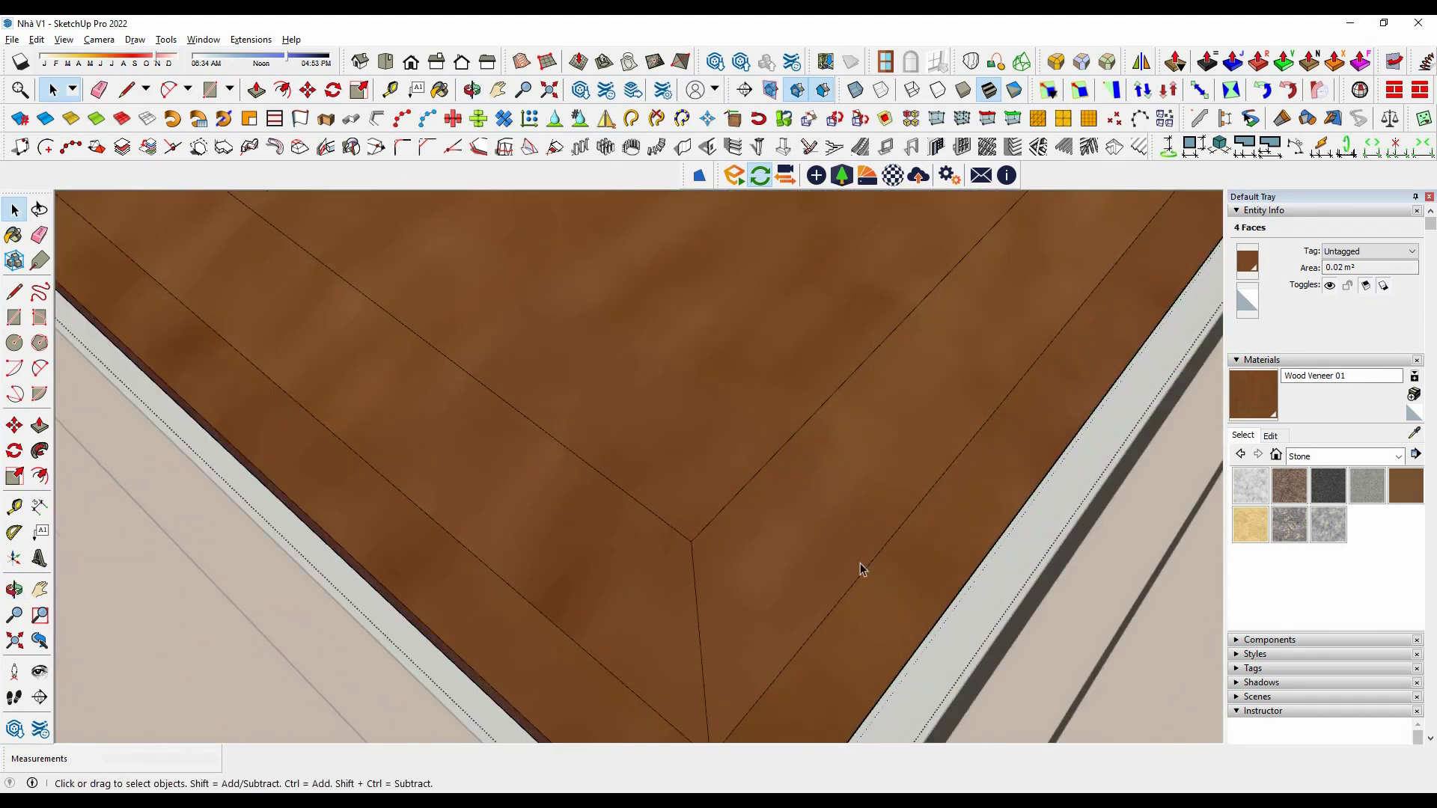
pyautogui.moveTo(860, 563); pyautogui.dragTo(944, 583, button='middle')
pyautogui.scroll(-3, 943, 583)
pyautogui.scroll(3, 1005, 509)
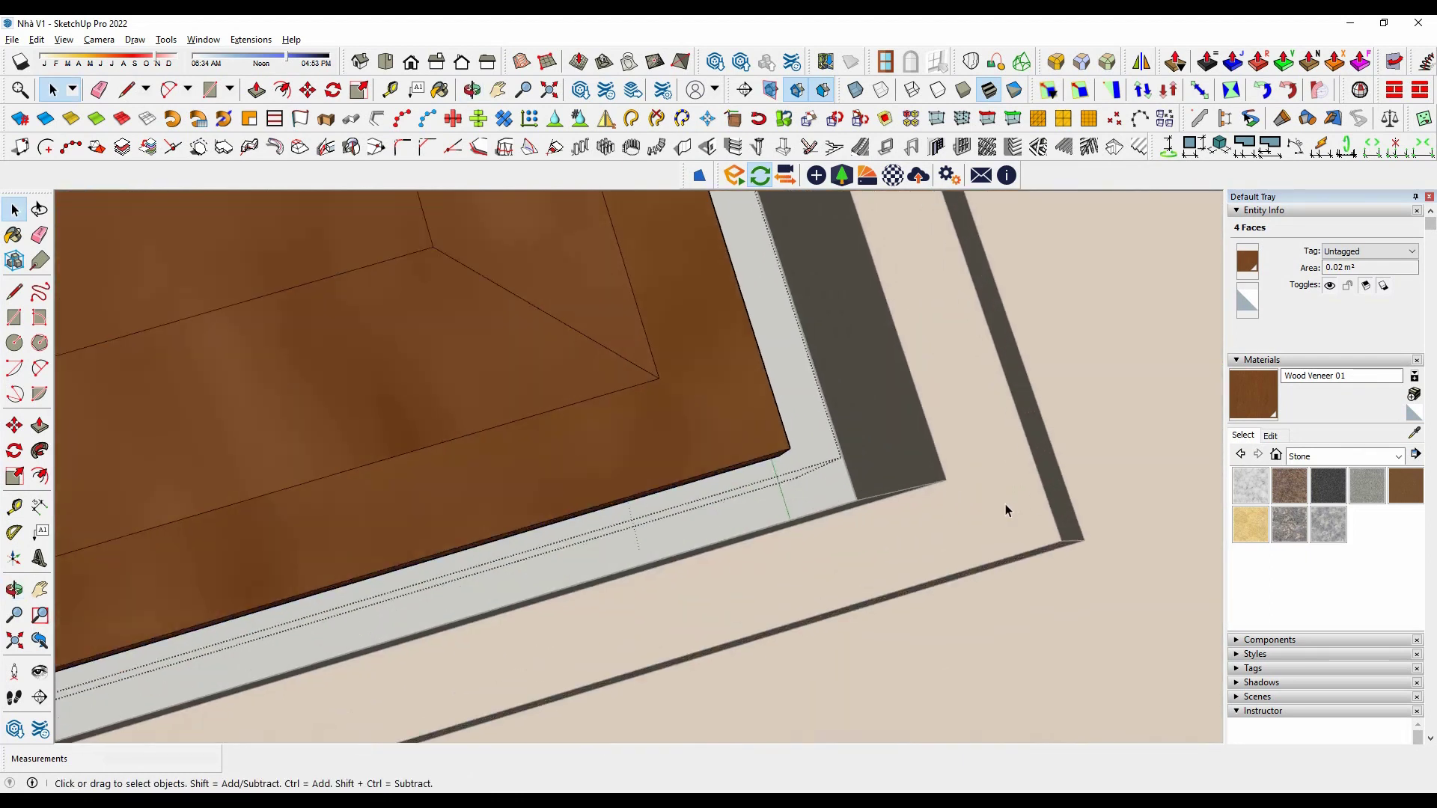
# Thicken the selected border faces with a Joint Push Pull offset of about 11 mm.
pyautogui.click(1233, 64)
pyautogui.scroll(2, 853, 470)
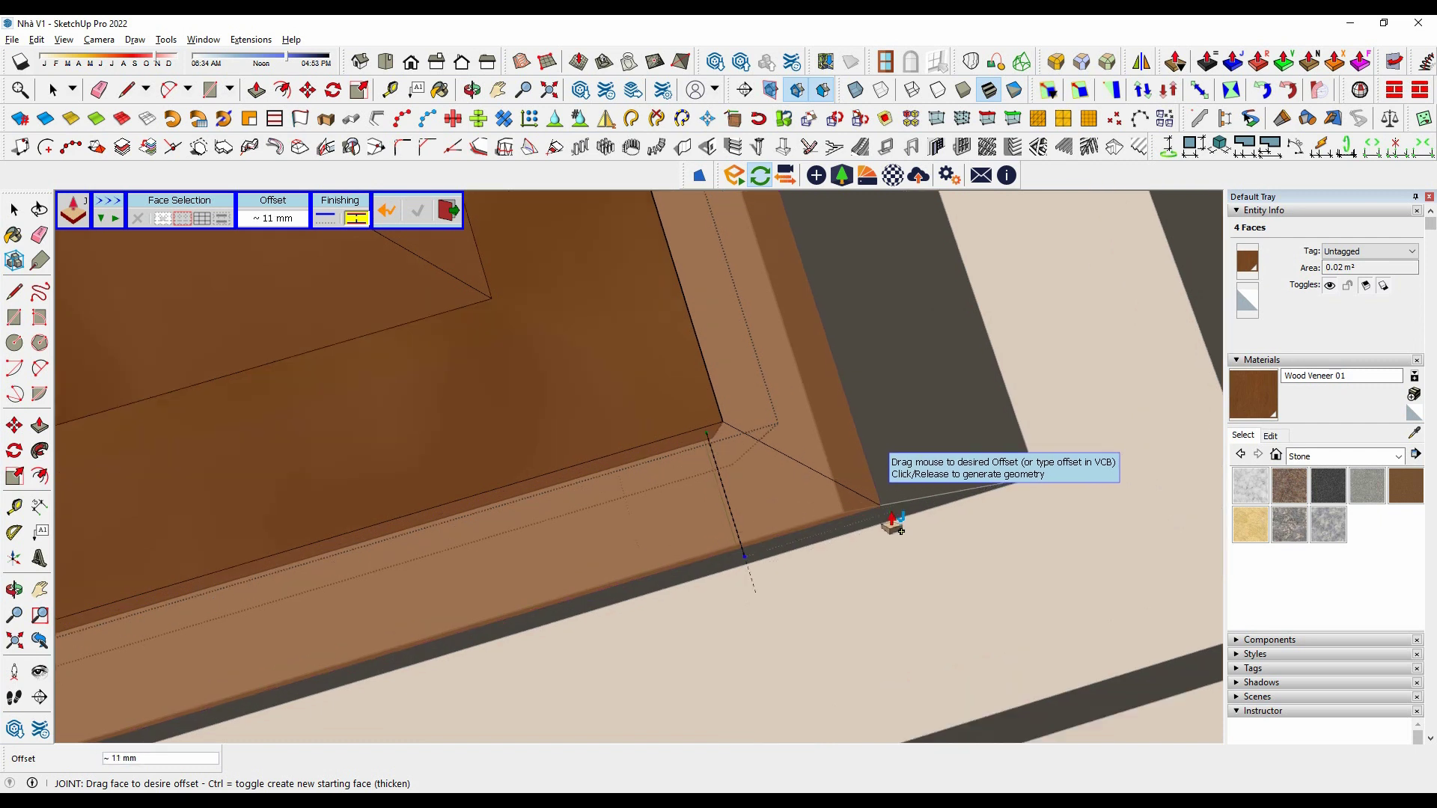
pyautogui.click(892, 504)
pyautogui.click(1097, 456)
pyautogui.moveTo(1096, 457); pyautogui.dragTo(1037, 436, button='middle')
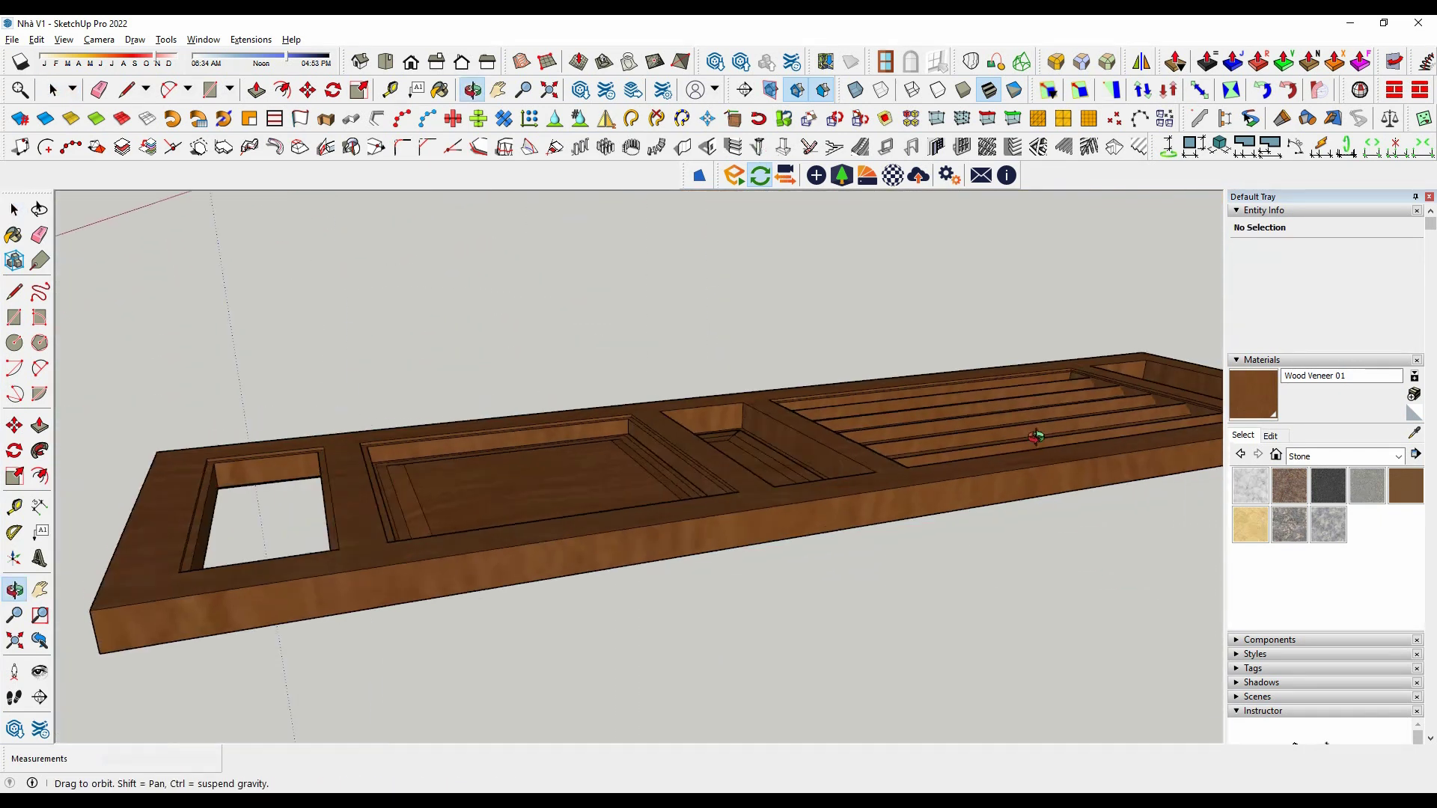
# Select the square central panel and orbit to inspect the door frame's underside.
pyautogui.scroll(5, 629, 465)
pyautogui.click(629, 464)
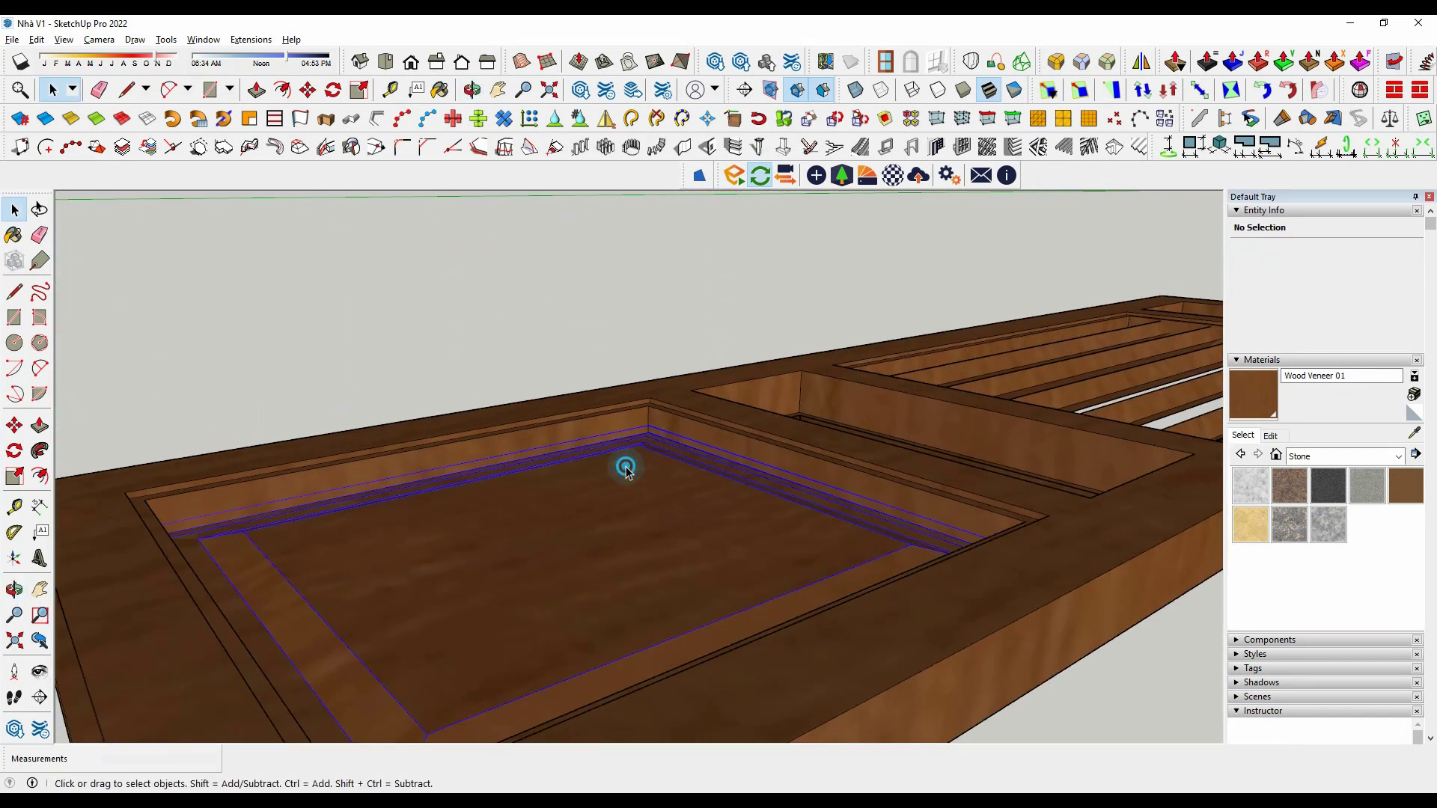
pyautogui.scroll(4, 678, 443)
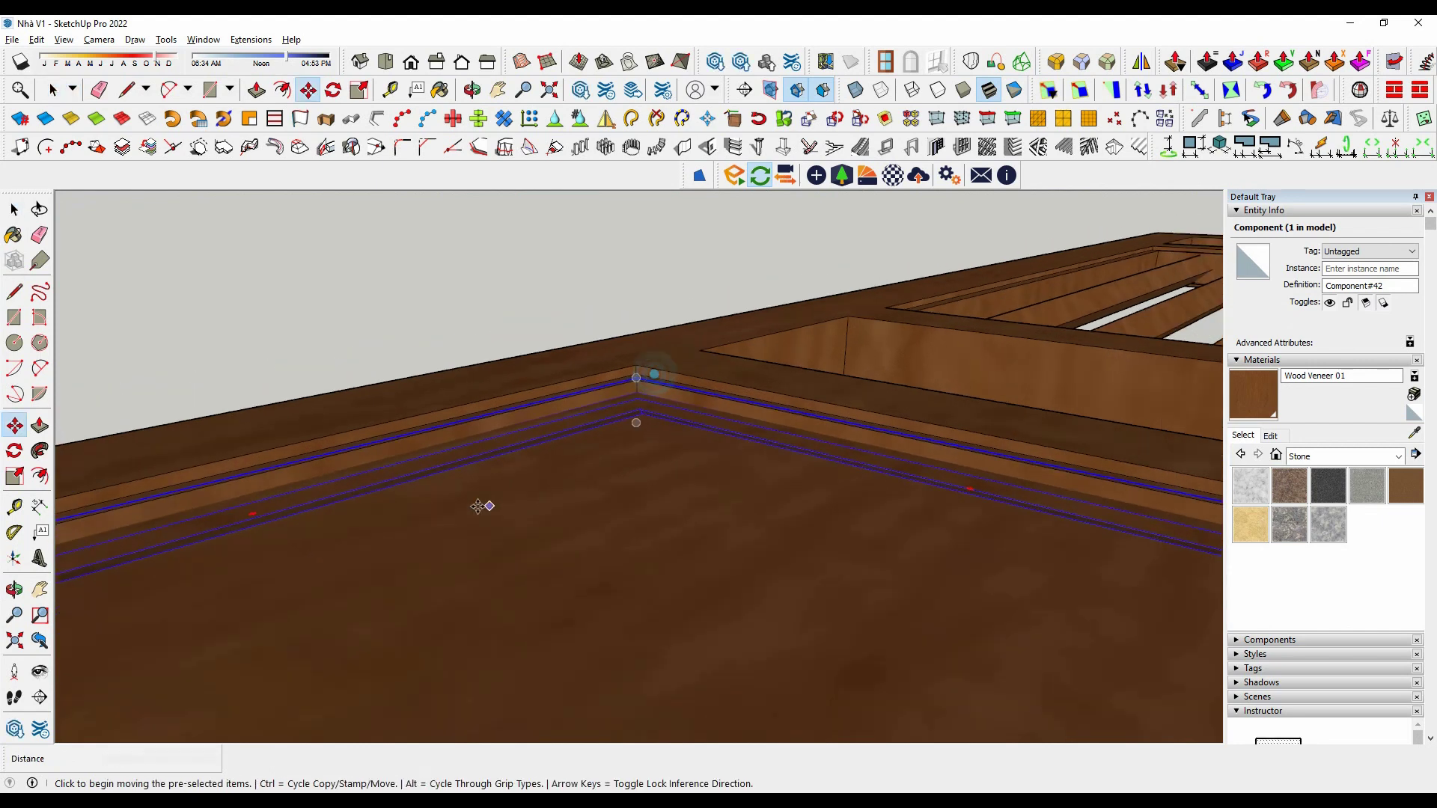
pyautogui.scroll(-8, 486, 524)
pyautogui.moveTo(494, 546); pyautogui.dragTo(571, 320, button='middle')
pyautogui.moveTo(571, 320)
pyautogui.mouseDown()
pyautogui.moveTo(256, 353)
pyautogui.moveTo(237, 519)
pyautogui.moveTo(417, 312)
pyautogui.moveTo(580, 490)
pyautogui.mouseUp()
pyautogui.moveTo(579, 489); pyautogui.dragTo(483, 371, button='middle')
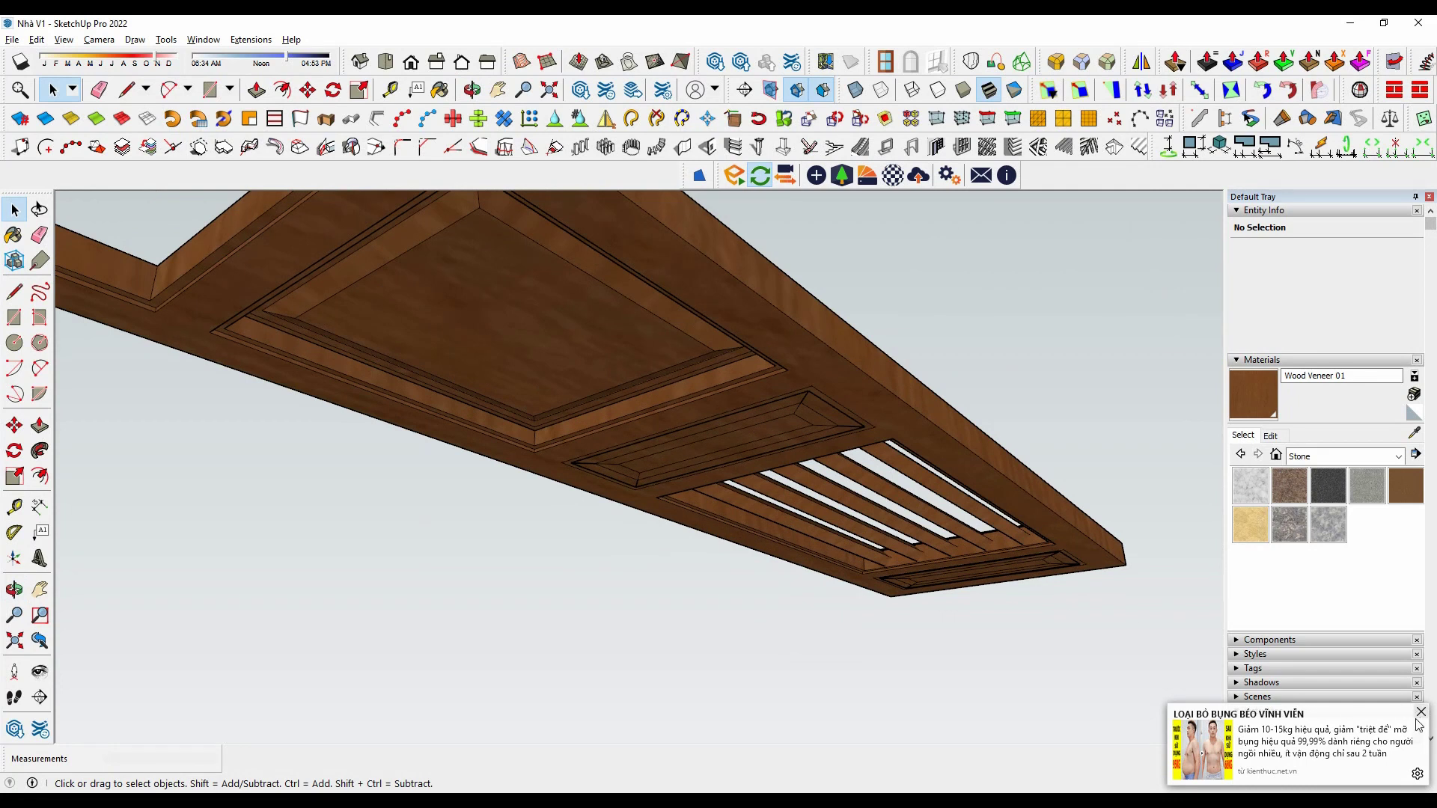
pyautogui.click(1421, 713)
pyautogui.scroll(3, 414, 363)
pyautogui.scroll(3, 559, 469)
# Select the narrow panel's moulding component and orbit out to view the whole frame.
pyautogui.click(558, 434)
pyautogui.press('m')
pyautogui.scroll(1, 558, 427)
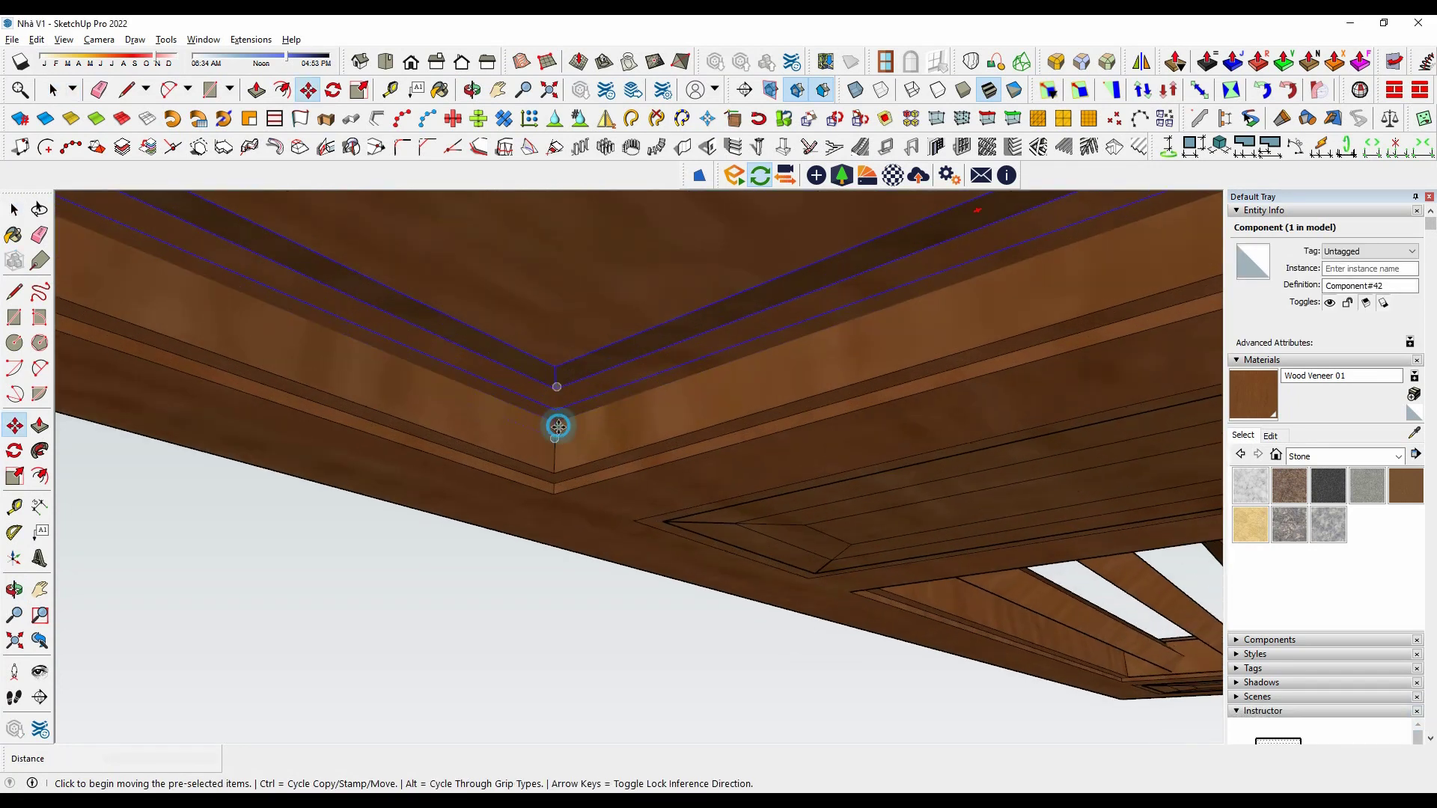
pyautogui.moveTo(559, 426); pyautogui.dragTo(497, 559, button='middle')
pyautogui.scroll(-5, 696, 452)
pyautogui.moveTo(696, 452)
pyautogui.mouseDown(button='middle')
pyautogui.moveTo(658, 573)
pyautogui.moveTo(664, 530)
pyautogui.mouseUp(button='middle')
pyautogui.scroll(5, 665, 529)
pyautogui.scroll(2, 546, 482)
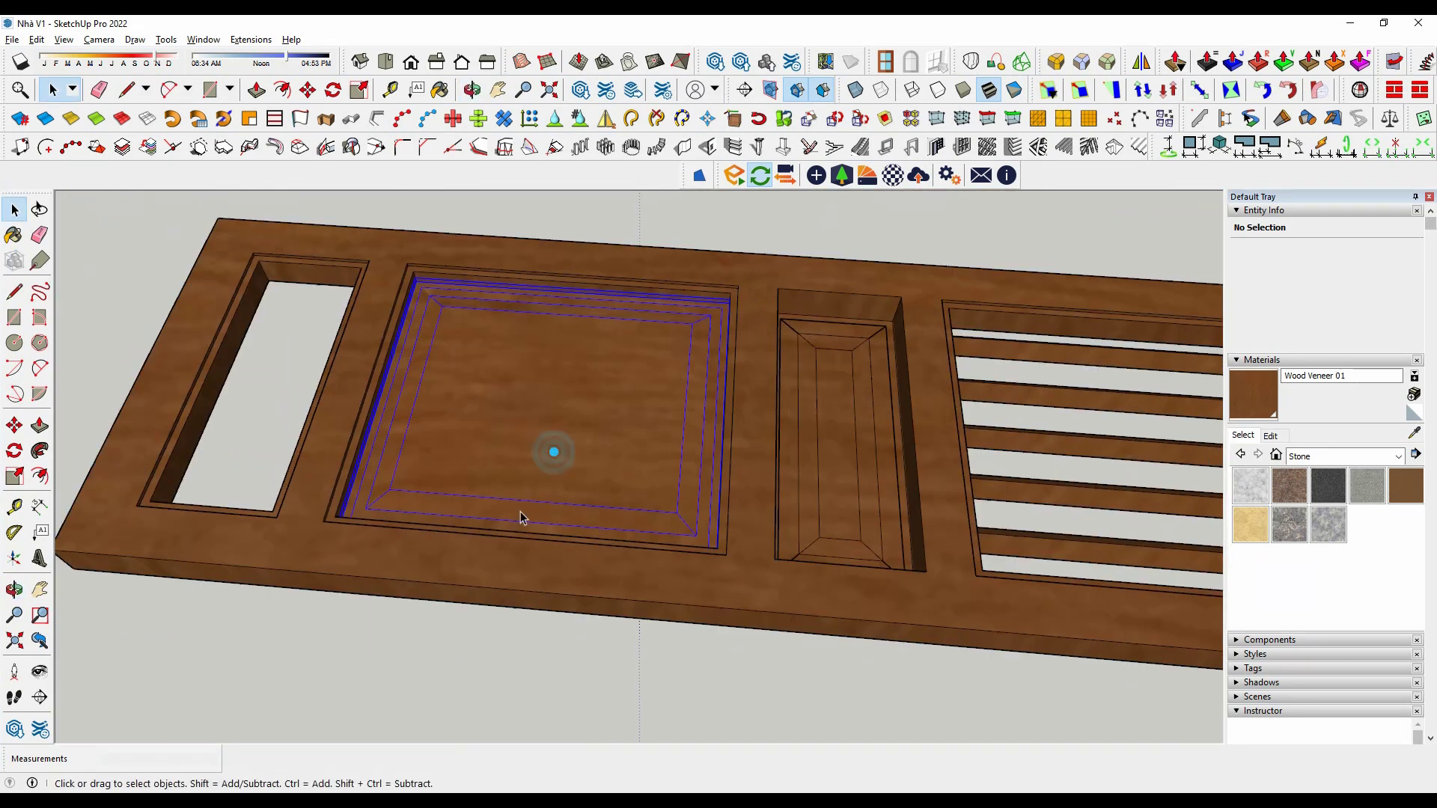
pyautogui.scroll(2, 522, 517)
pyautogui.scroll(-3, 456, 577)
pyautogui.moveTo(455, 577)
pyautogui.mouseDown(button='middle')
pyautogui.moveTo(568, 585)
pyautogui.moveTo(812, 469)
pyautogui.mouseUp(button='middle')
# Select the frame's geometry and delete the narrow bevelled panel's inner faces.
pyautogui.click(811, 469)
pyautogui.scroll(3, 729, 452)
pyautogui.scroll(-3, 693, 481)
pyautogui.scroll(1, 765, 462)
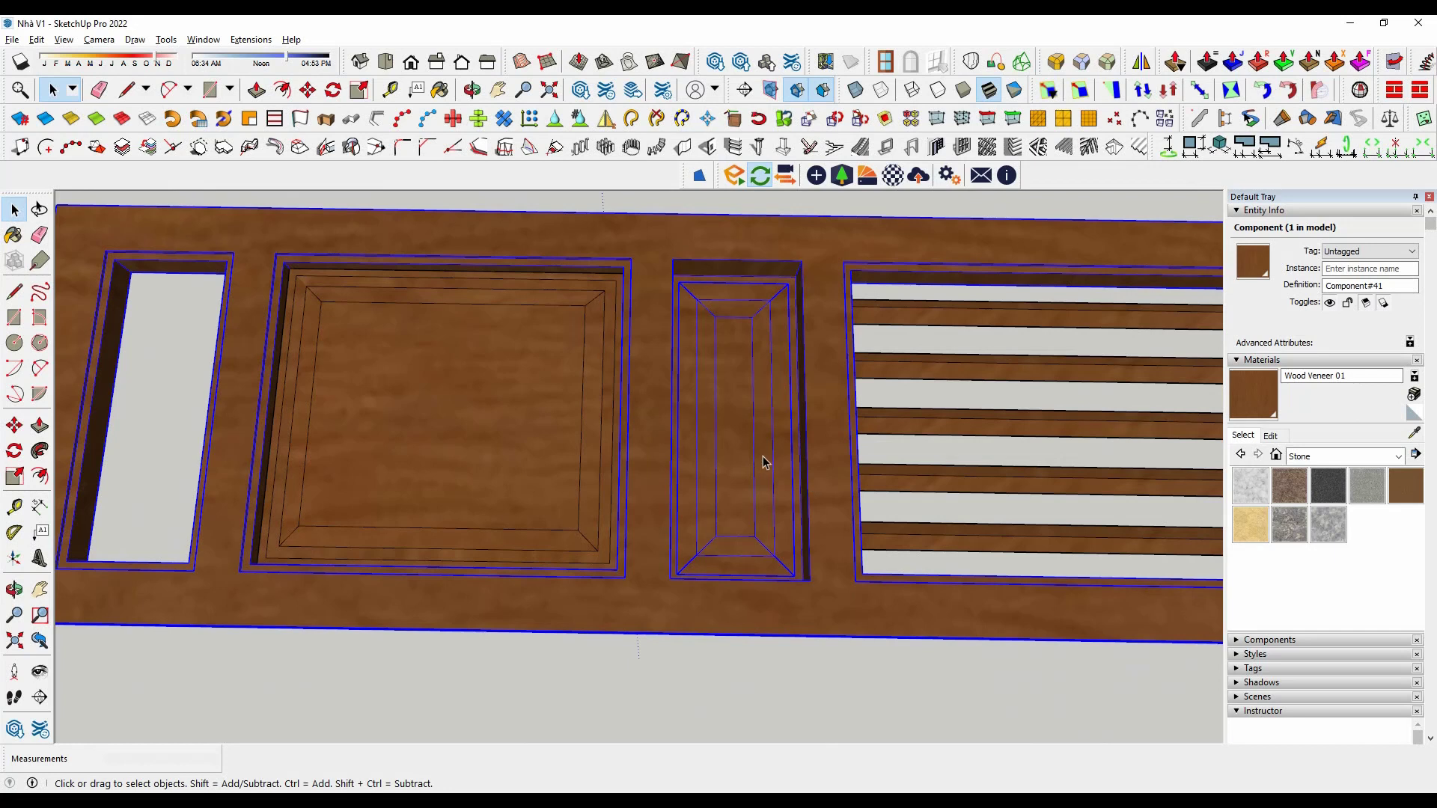
pyautogui.tripleClick(763, 461)
pyautogui.scroll(2, 753, 466)
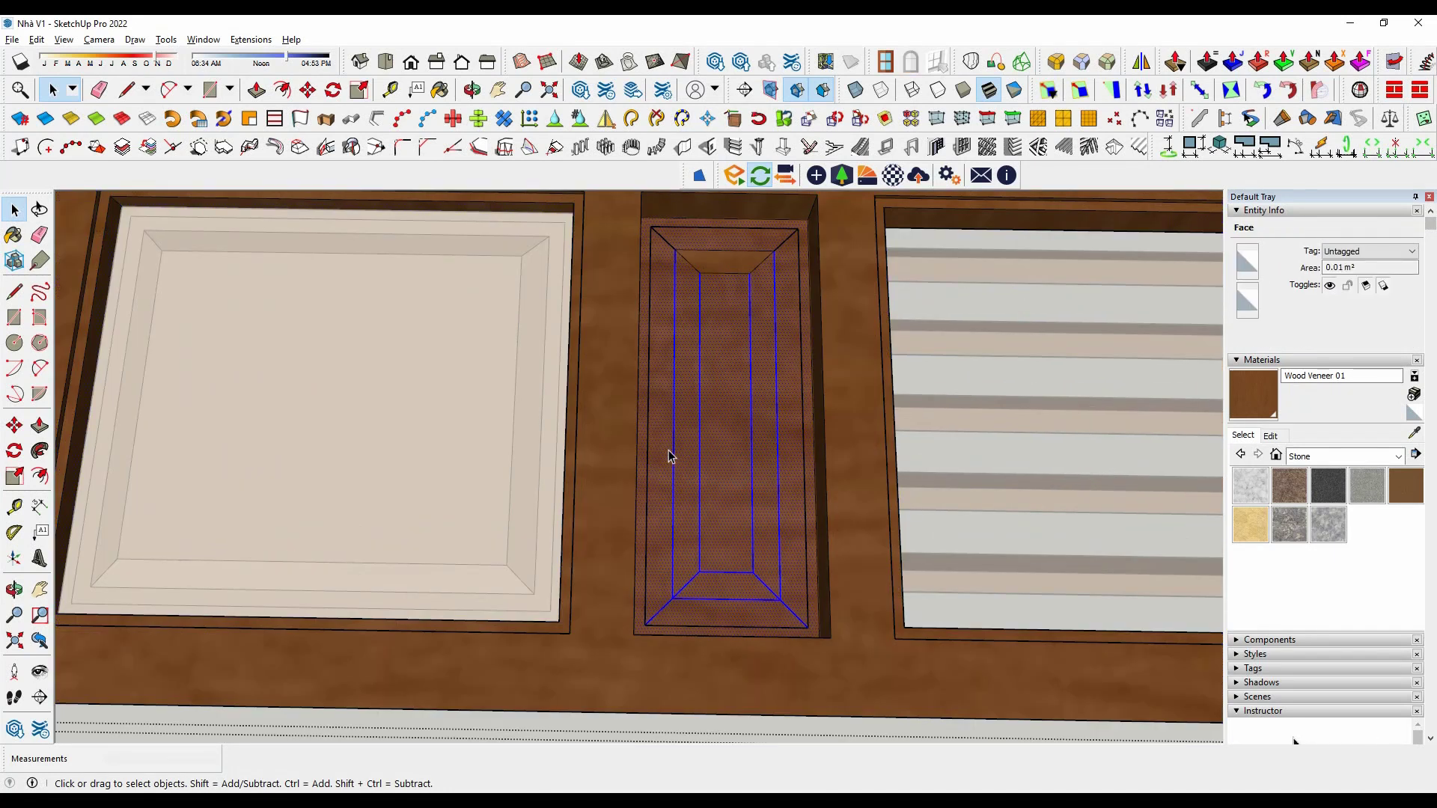
pyautogui.press('Delete')
pyautogui.scroll(-3, 709, 389)
pyautogui.scroll(2, 629, 237)
pyautogui.scroll(2, 770, 231)
pyautogui.scroll(-3, 765, 226)
pyautogui.scroll(-2, 668, 512)
pyautogui.scroll(2, 737, 446)
# Draw a rectangle across the narrow opening to fill it with a flat face.
pyautogui.click(738, 447)
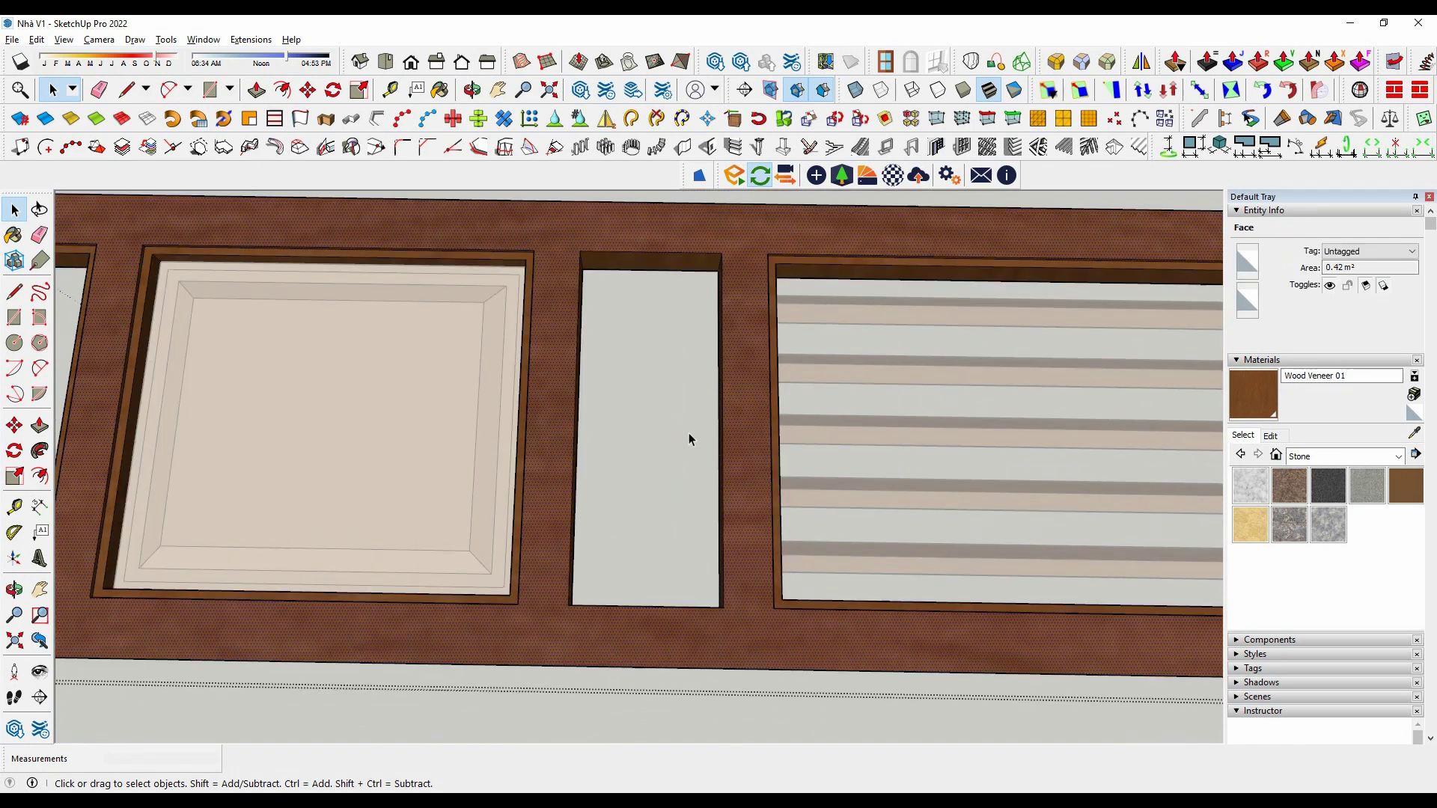
pyautogui.press('r')
pyautogui.click(725, 606)
pyautogui.hotkey('ctrl', 'z')
pyautogui.click(544, 618)
pyautogui.click(719, 243)
pyautogui.press('space')
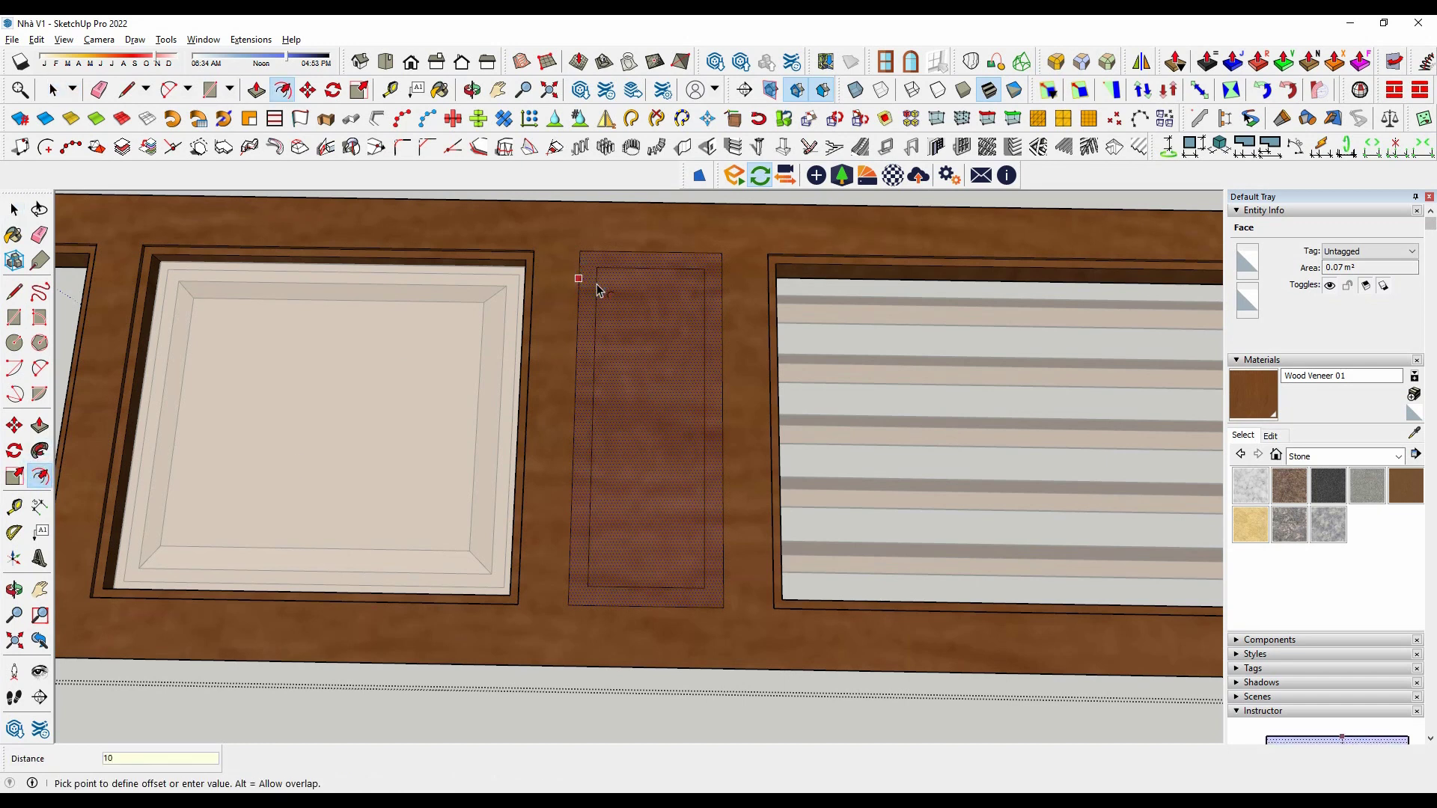
# Apply a Joint Push Pull offset of 4 to the opening's inner faces to form the inset lip.
pyautogui.moveTo(689, 586)
pyautogui.mouseDown(button='middle')
pyautogui.moveTo(712, 299)
pyautogui.moveTo(736, 406)
pyautogui.mouseUp(button='middle')
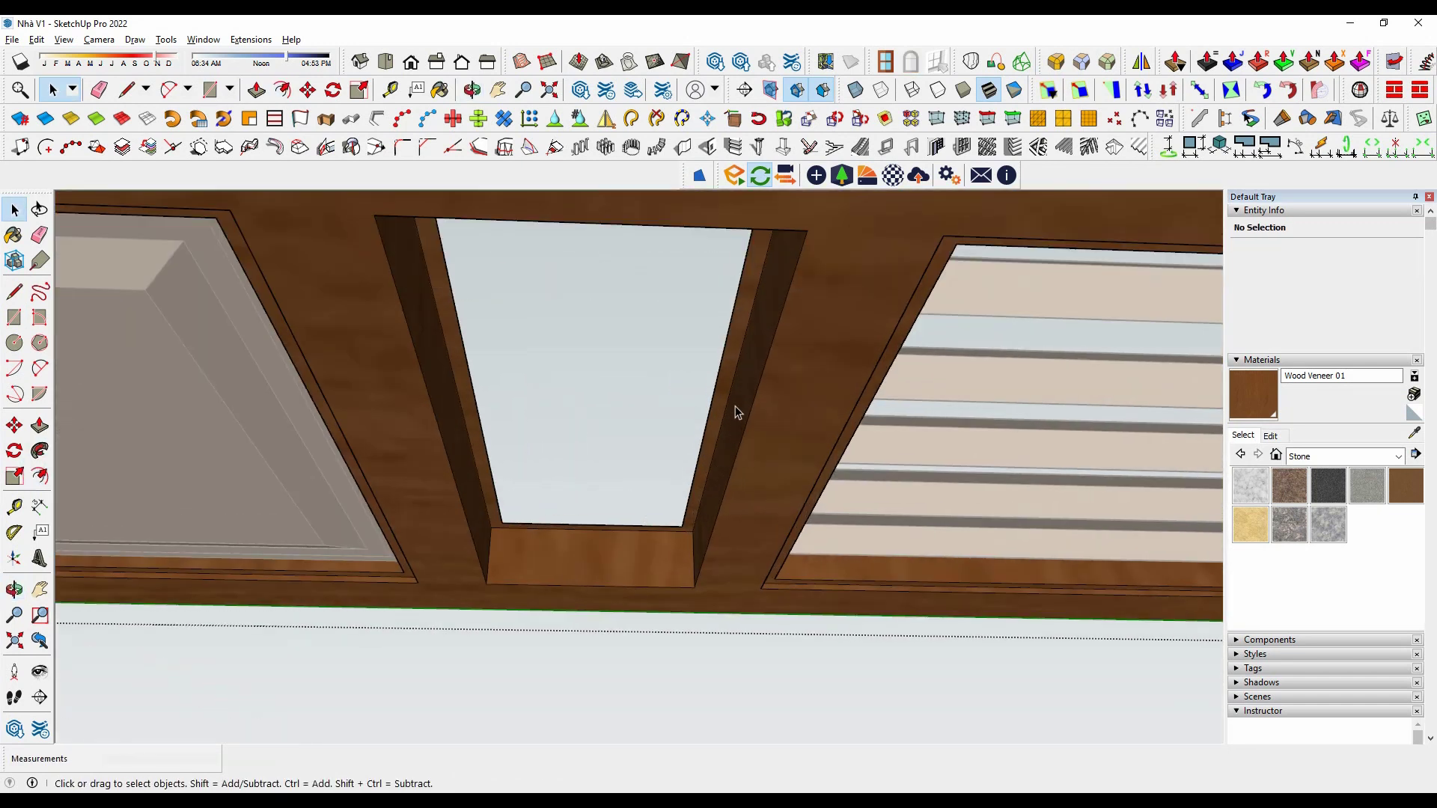
pyautogui.click(1229, 69)
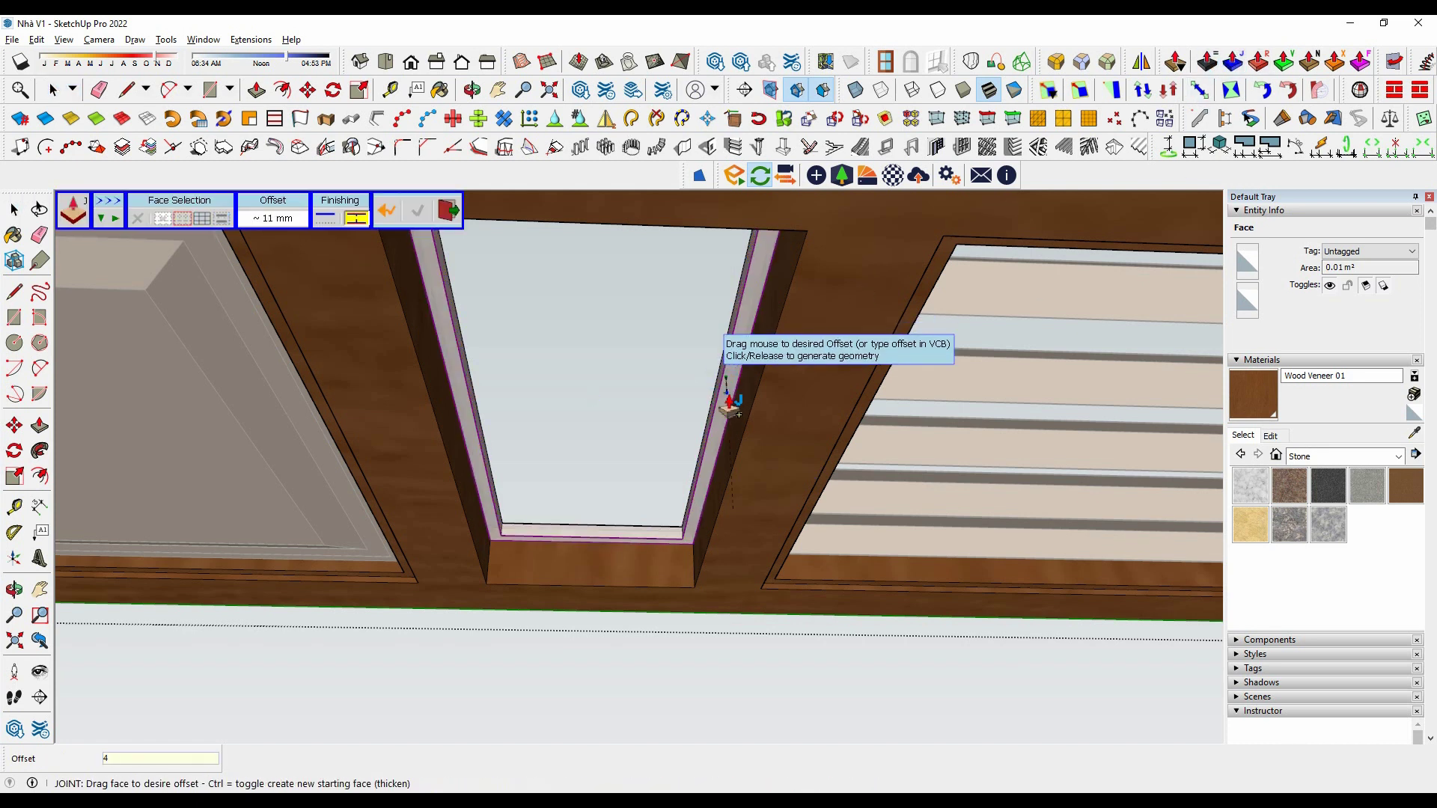
pyautogui.moveTo(730, 408); pyautogui.dragTo(770, 593, button='middle')
pyautogui.click(854, 552)
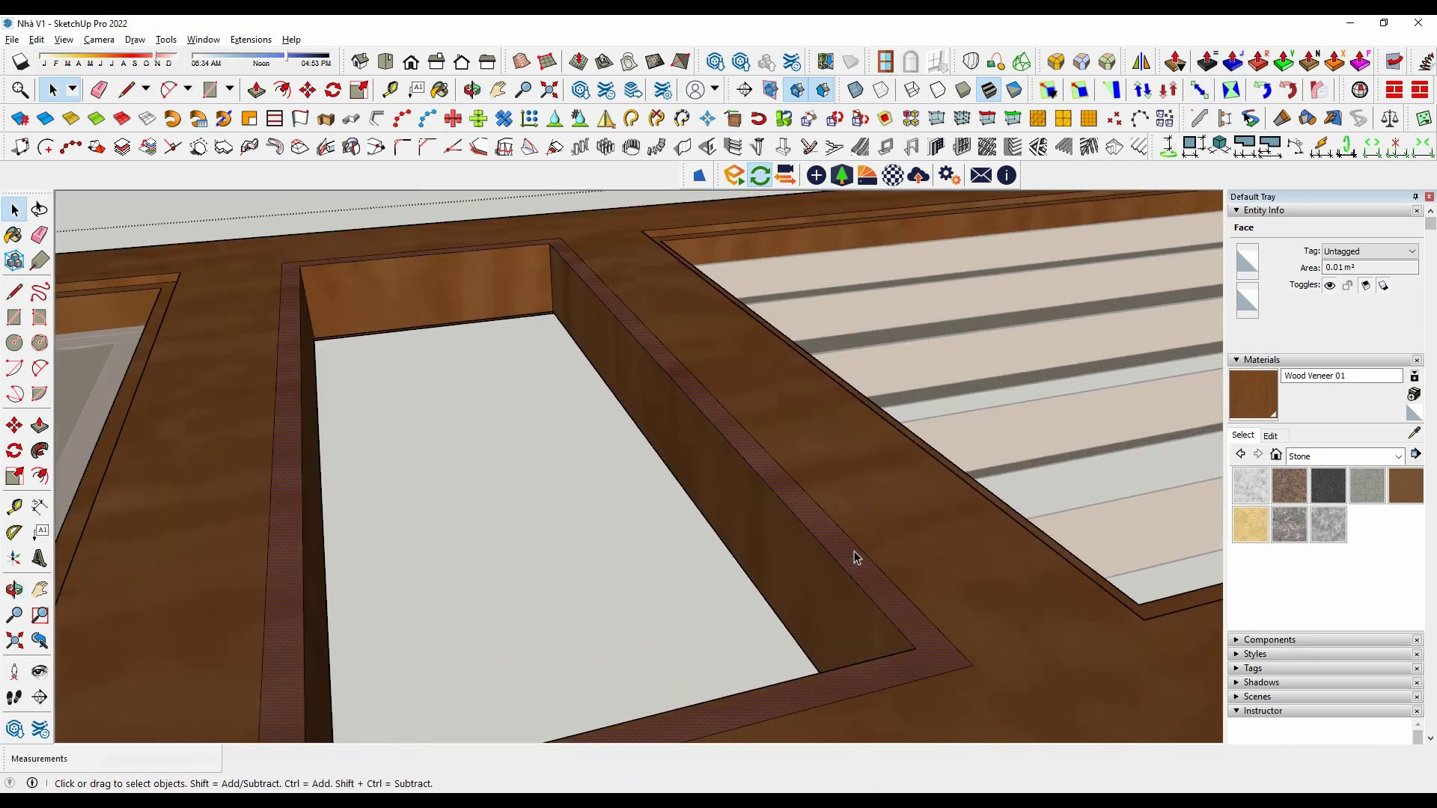
pyautogui.press('space')
# Select the square recessed panel and orbit toward its edge.
pyautogui.scroll(-5, 568, 402)
pyautogui.scroll(-3, 641, 603)
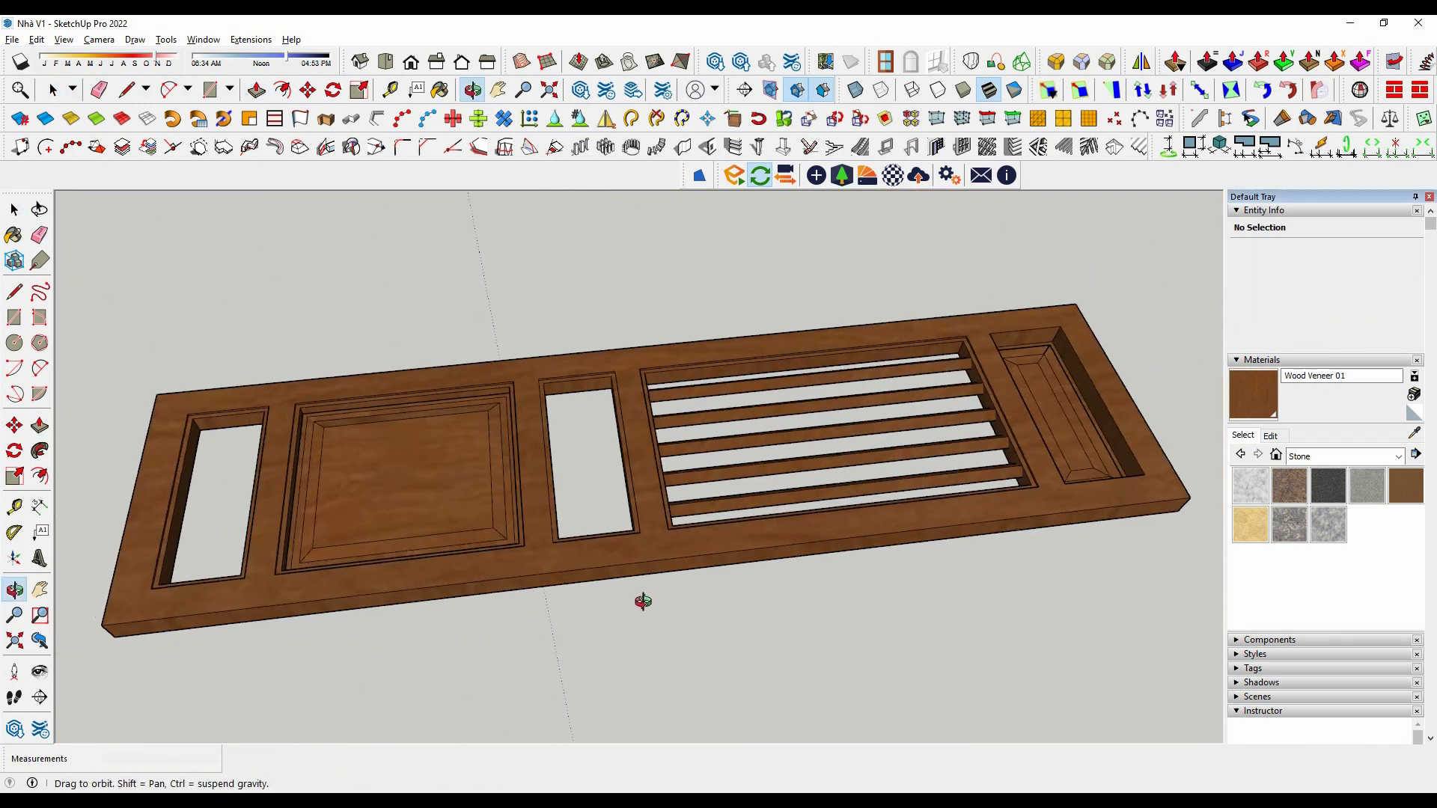
pyautogui.scroll(4, 276, 561)
pyautogui.click(277, 561)
pyautogui.moveTo(276, 562); pyautogui.dragTo(393, 583, button='middle')
pyautogui.scroll(5, 394, 583)
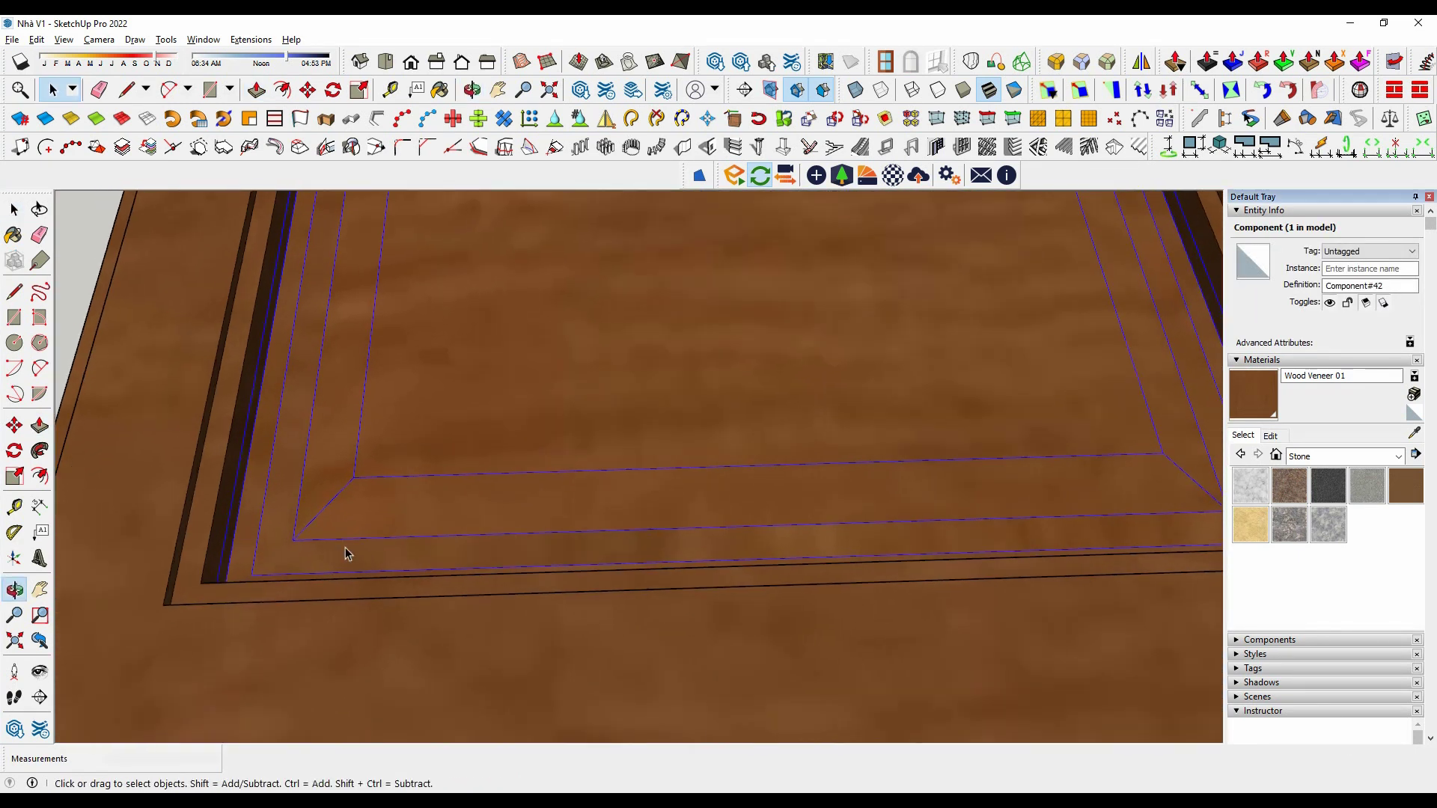
pyautogui.scroll(-4, 359, 613)
# Copy the bevelled panel and place the copy beside the original.
pyautogui.press('m')
pyautogui.press('ctrl')
pyautogui.click(266, 583)
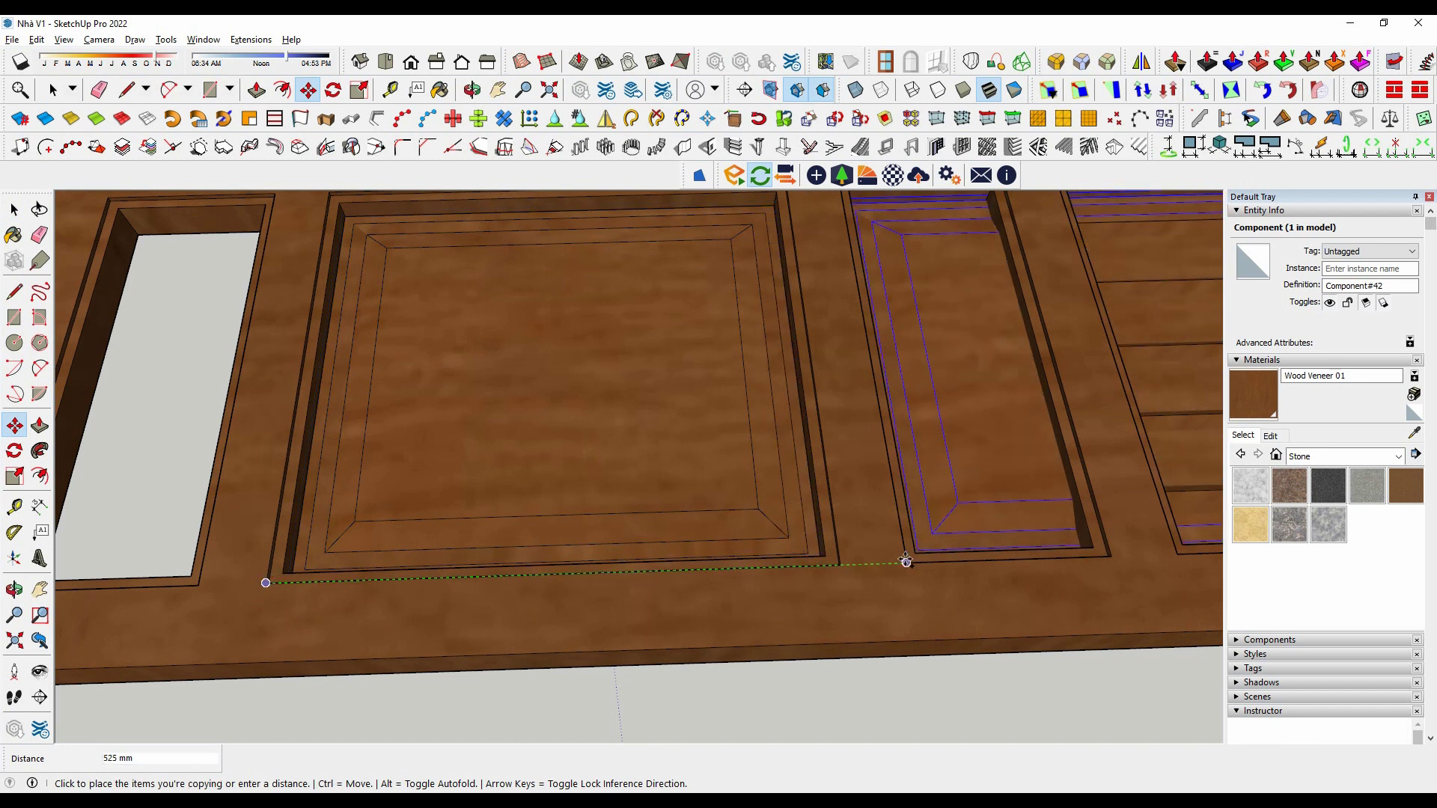
pyautogui.click(905, 561)
pyautogui.scroll(-3, 612, 531)
# Box-stretch the copied panel with FredoScale to fit the narrow opening.
pyautogui.click(1197, 89)
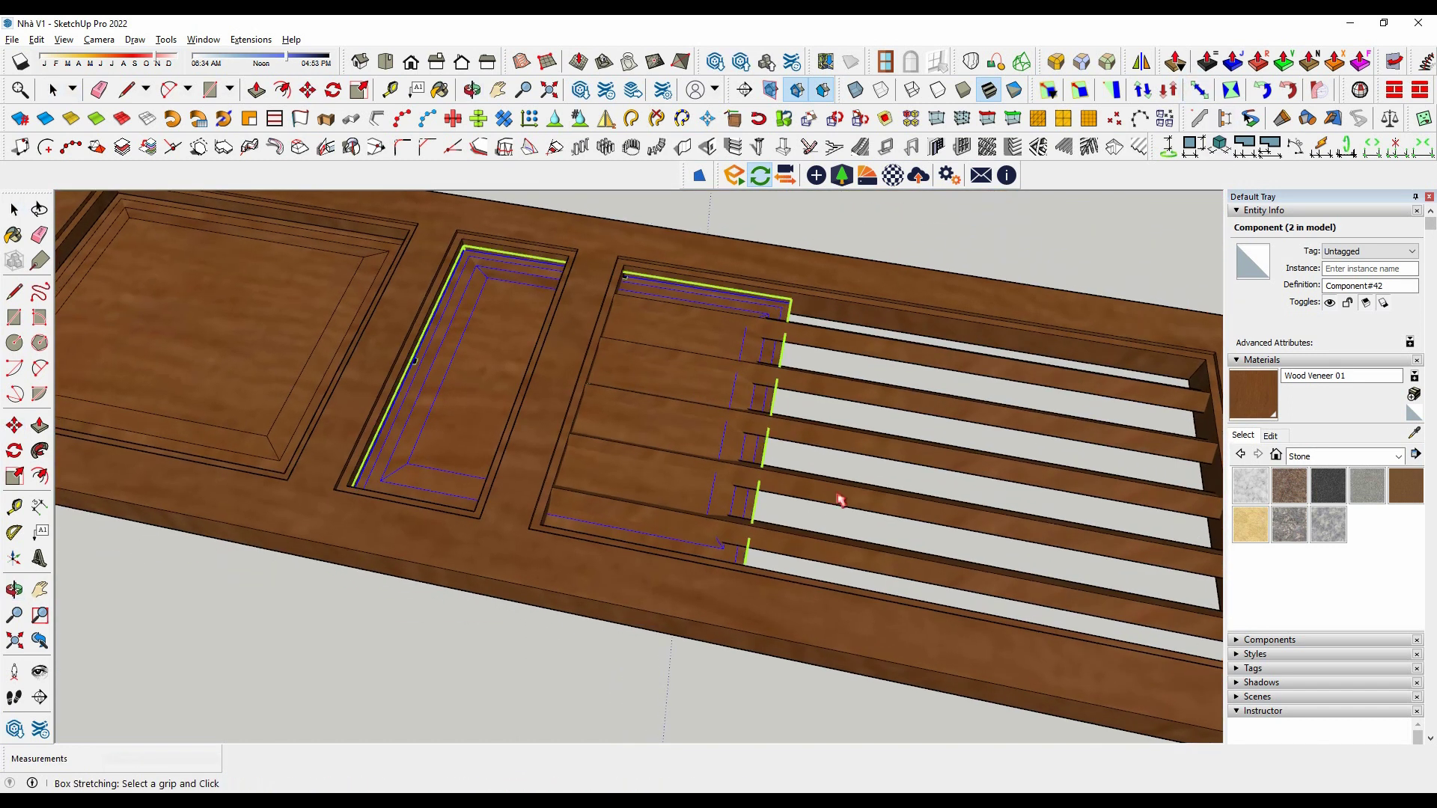
pyautogui.moveTo(840, 498); pyautogui.dragTo(784, 473, button='middle')
pyautogui.moveTo(676, 413); pyautogui.dragTo(412, 472, button='middle')
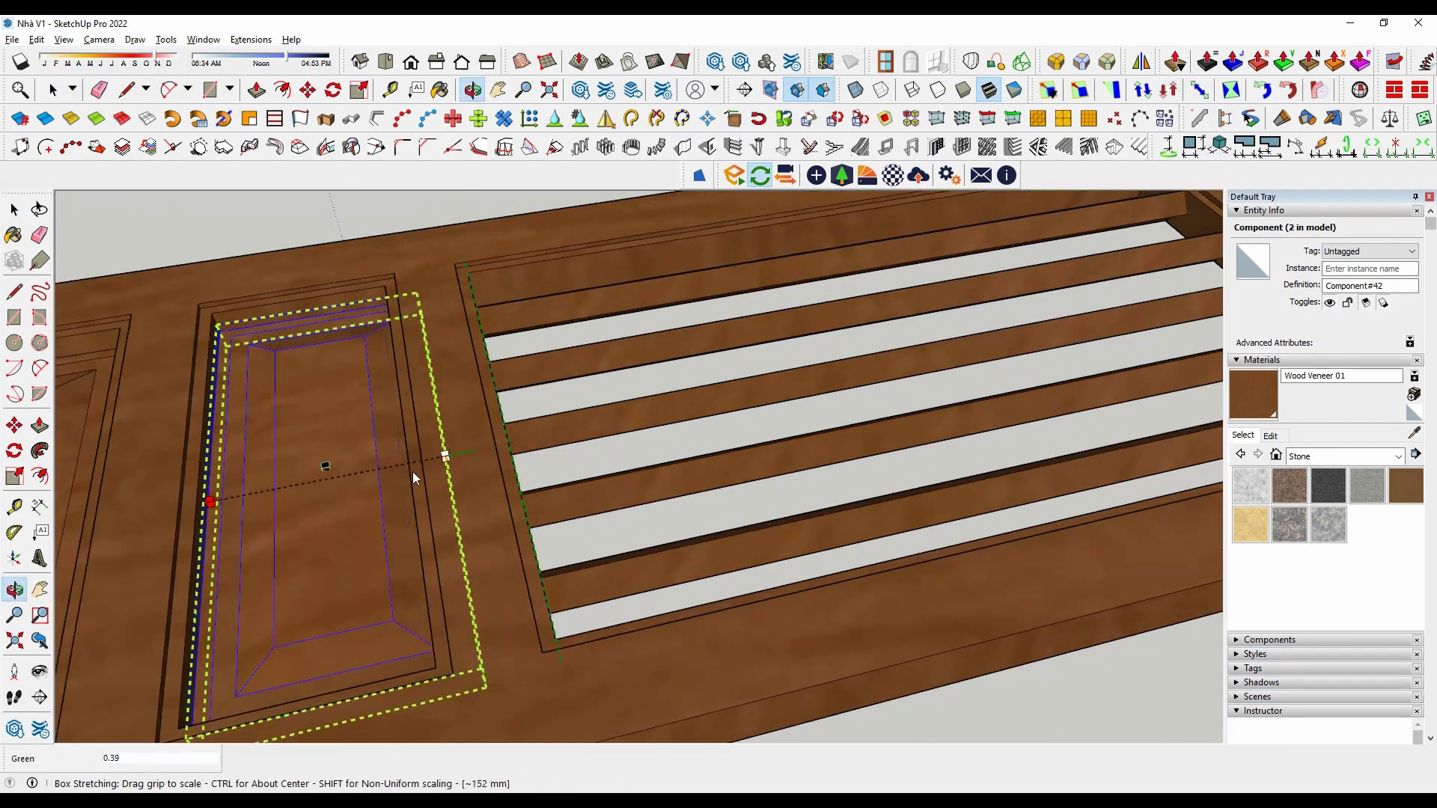
pyautogui.press('space')
pyautogui.scroll(-5, 411, 473)
pyautogui.moveTo(655, 591)
pyautogui.mouseDown(button='middle')
pyautogui.moveTo(685, 601)
pyautogui.moveTo(752, 554)
pyautogui.mouseUp(button='middle')
pyautogui.scroll(-5, 757, 591)
pyautogui.scroll(5, 693, 585)
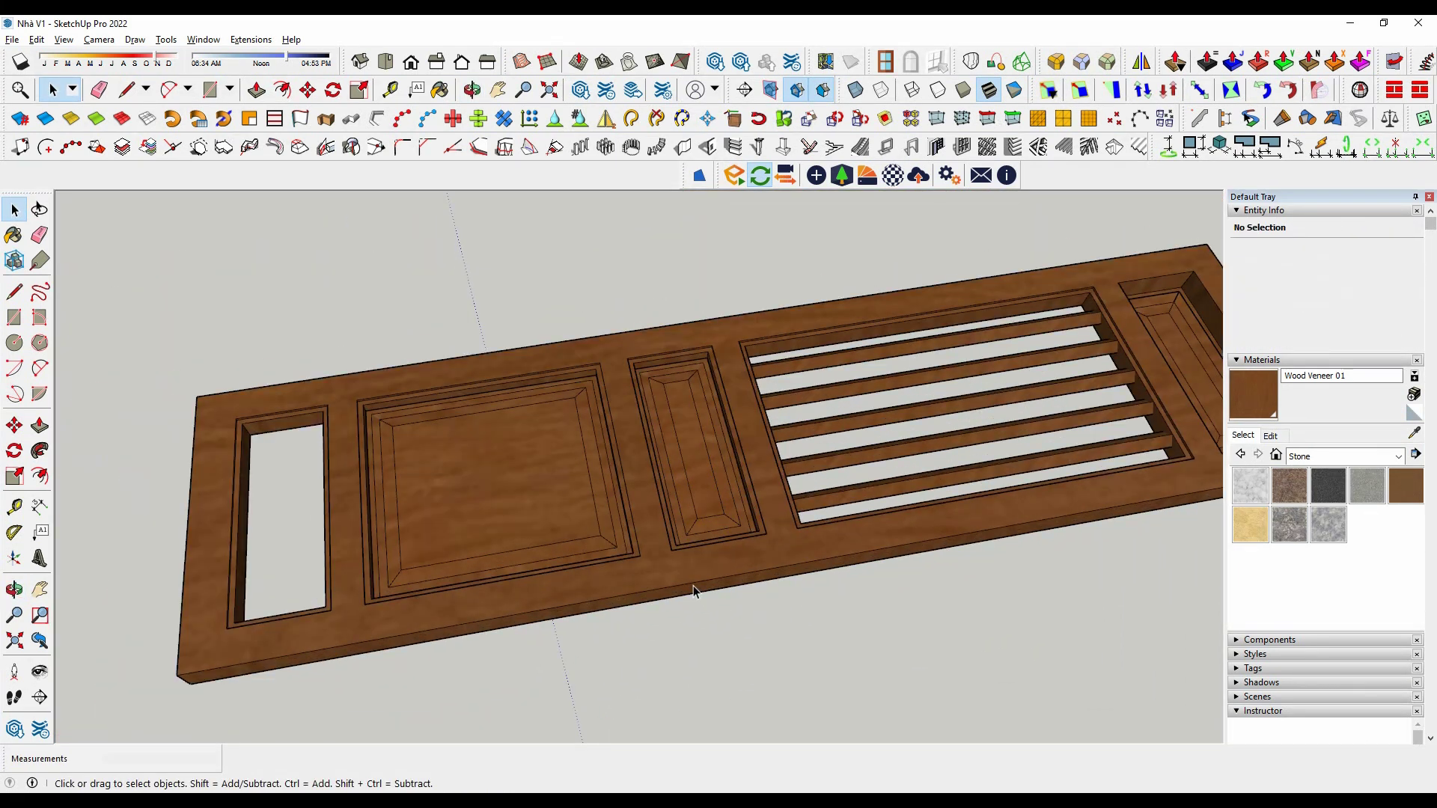
pyautogui.scroll(2, 584, 536)
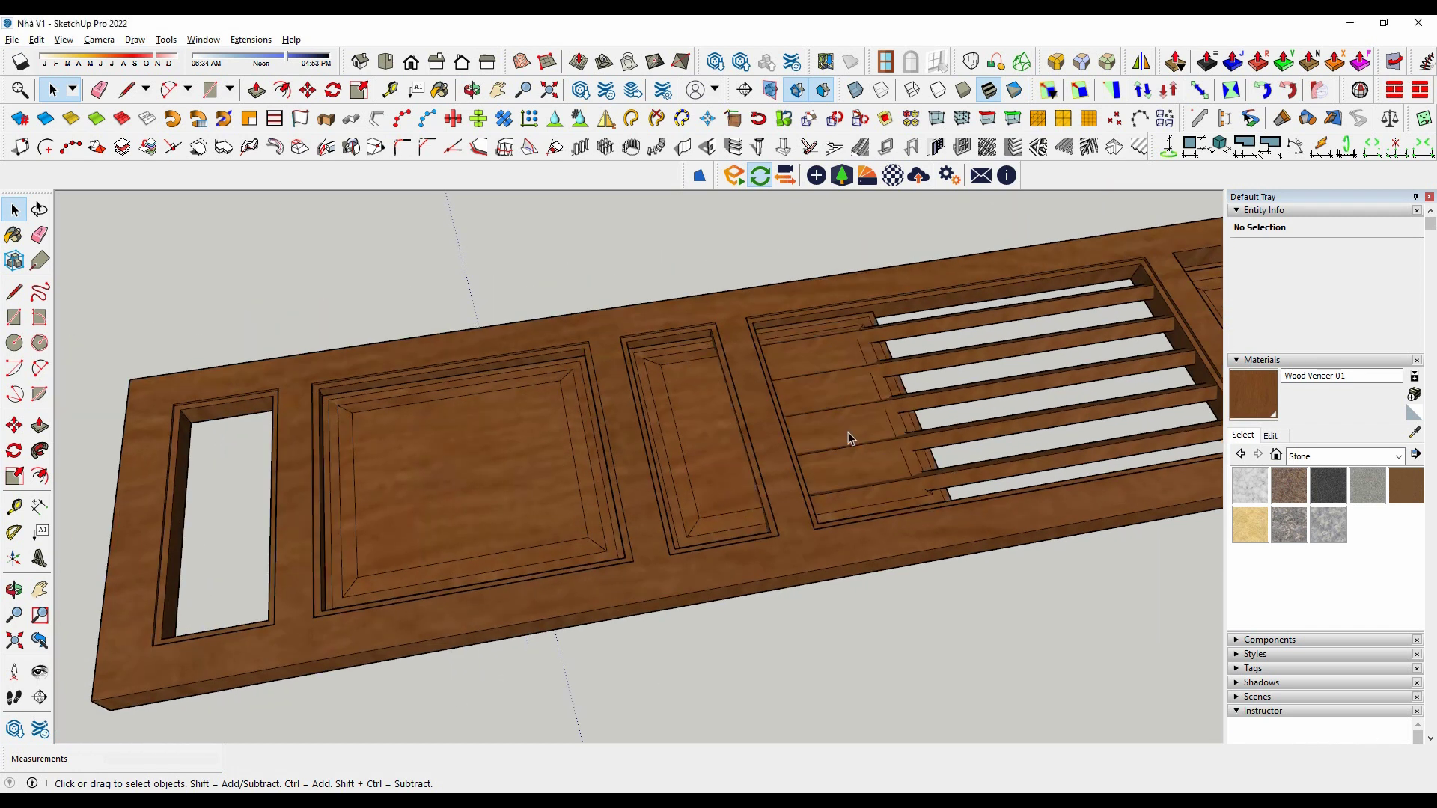
pyautogui.scroll(1, 706, 471)
# Place another copy of the selected panel and orbit closer to the slats.
pyautogui.press('ctrl')
pyautogui.scroll(3, 523, 500)
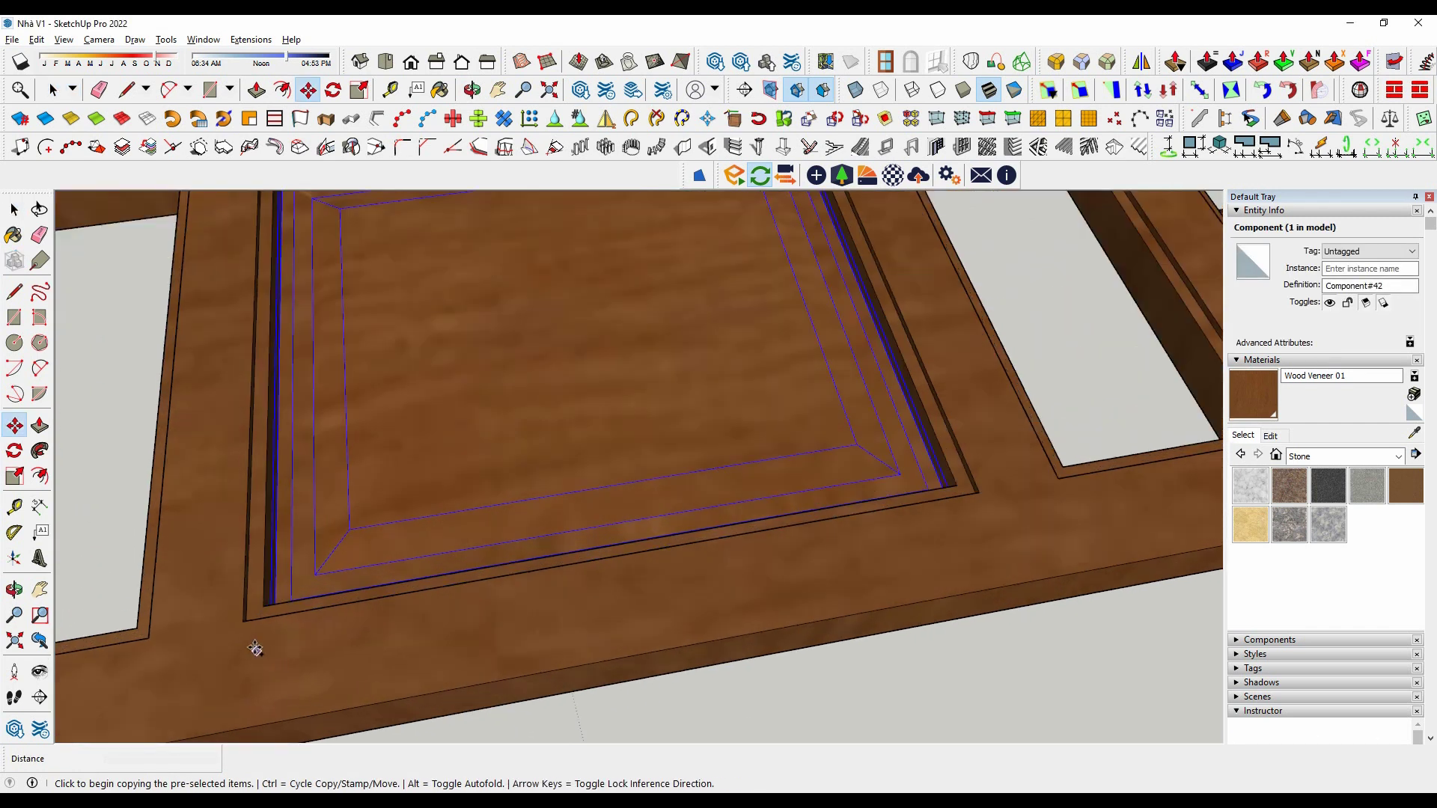
pyautogui.click(254, 652)
pyautogui.scroll(-3, 472, 597)
pyautogui.click(749, 516)
pyautogui.press('space')
pyautogui.scroll(1, 636, 448)
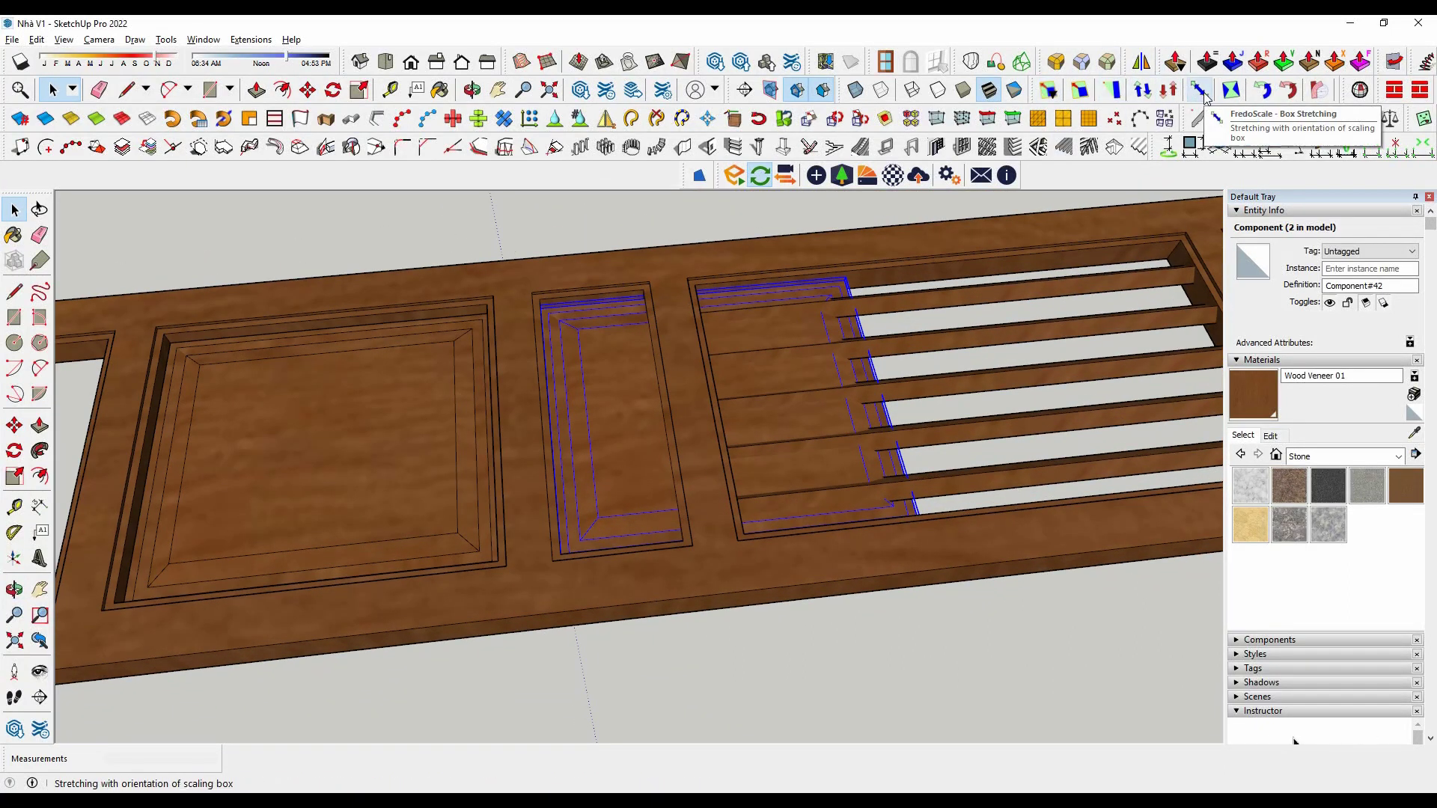
pyautogui.scroll(-2, 898, 423)
pyautogui.scroll(3, 905, 466)
pyautogui.moveTo(905, 466)
pyautogui.mouseDown(button='middle')
pyautogui.moveTo(946, 523)
pyautogui.moveTo(910, 483)
pyautogui.mouseUp(button='middle')
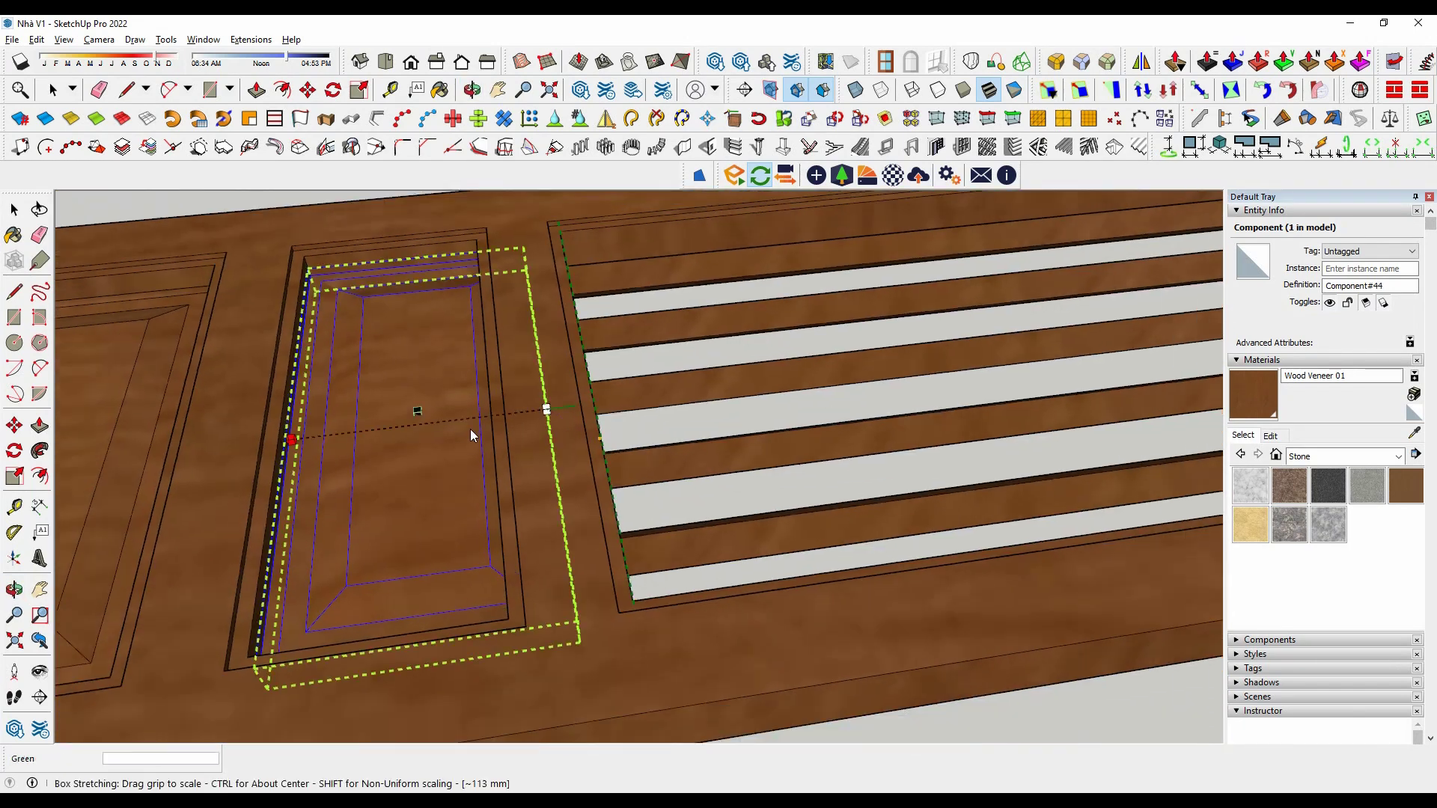
# Narrow the raised panel and stretch the slatted section wider along the door.
pyautogui.click(485, 473)
pyautogui.moveTo(485, 473)
pyautogui.mouseDown(button='middle')
pyautogui.moveTo(551, 482)
pyautogui.moveTo(747, 581)
pyautogui.moveTo(924, 577)
pyautogui.moveTo(274, 618)
pyautogui.moveTo(478, 420)
pyautogui.mouseUp(button='middle')
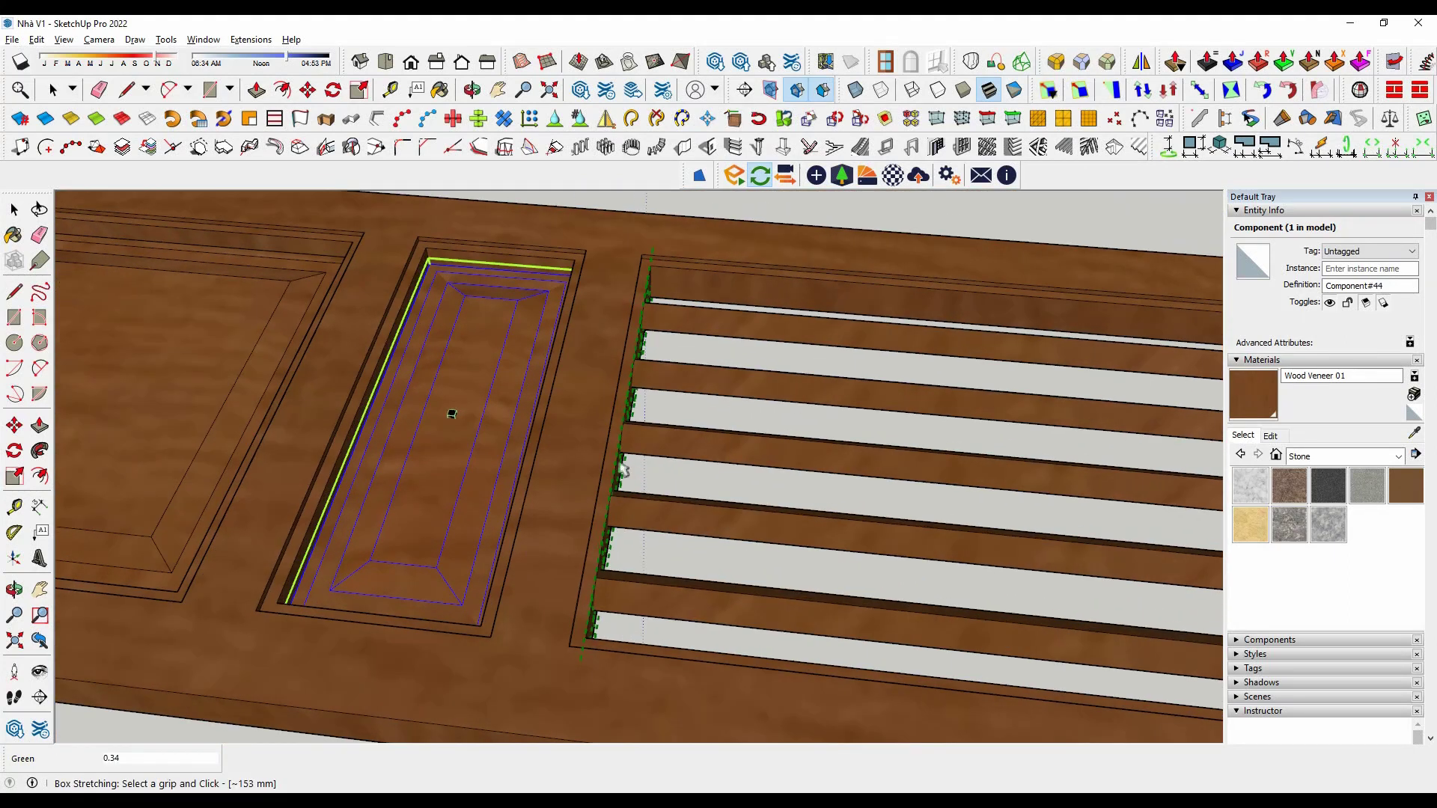
pyautogui.click(578, 440)
pyautogui.moveTo(844, 514); pyautogui.dragTo(758, 472, button='middle')
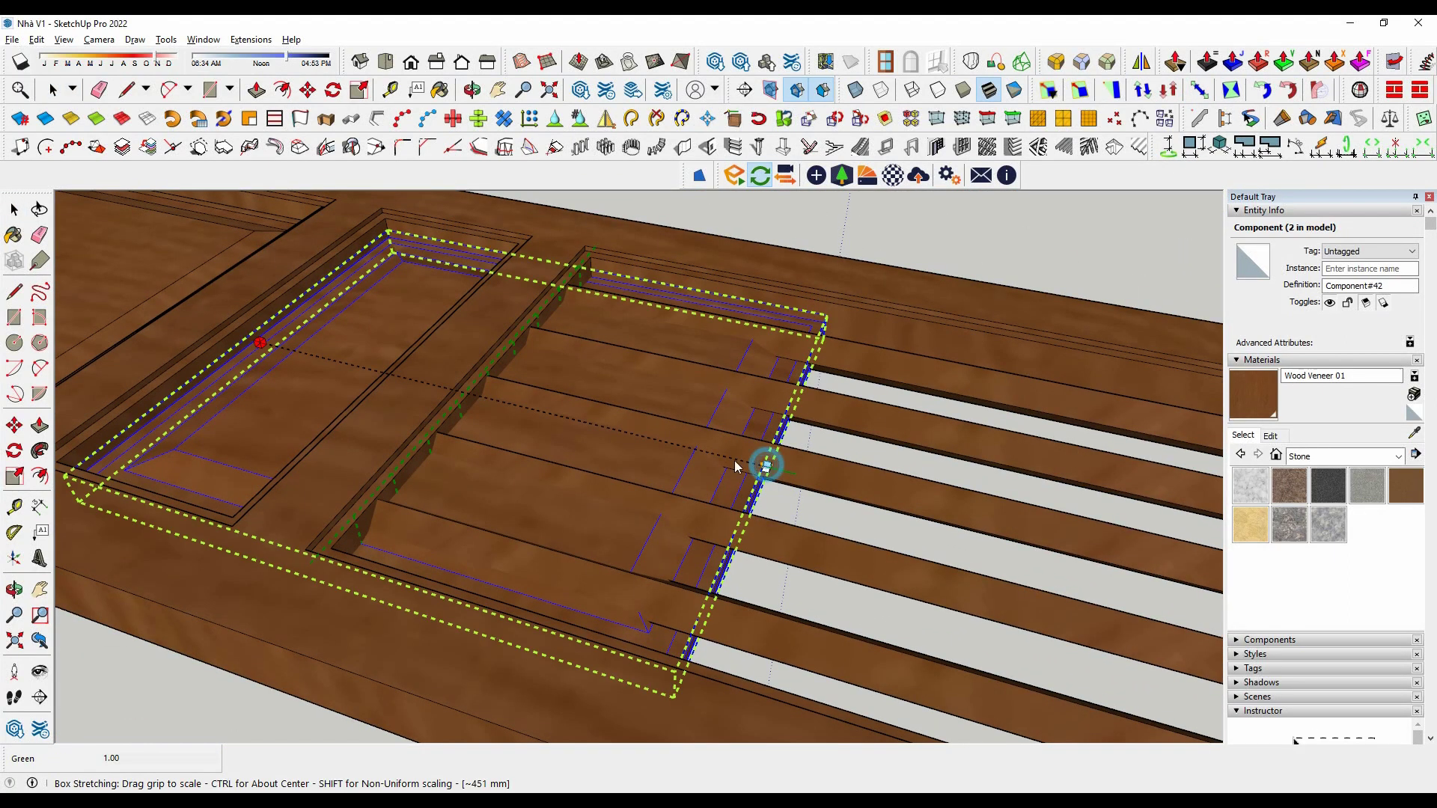
pyautogui.moveTo(381, 381)
pyautogui.mouseDown(button='middle')
pyautogui.moveTo(442, 449)
pyautogui.moveTo(362, 459)
pyautogui.moveTo(517, 474)
pyautogui.moveTo(452, 518)
pyautogui.mouseUp(button='middle')
pyautogui.moveTo(717, 482)
pyautogui.mouseDown(button='middle')
pyautogui.moveTo(474, 520)
pyautogui.moveTo(867, 480)
pyautogui.moveTo(954, 621)
pyautogui.mouseUp(button='middle')
pyautogui.press('space')
pyautogui.scroll(-5, 958, 610)
pyautogui.click(911, 677)
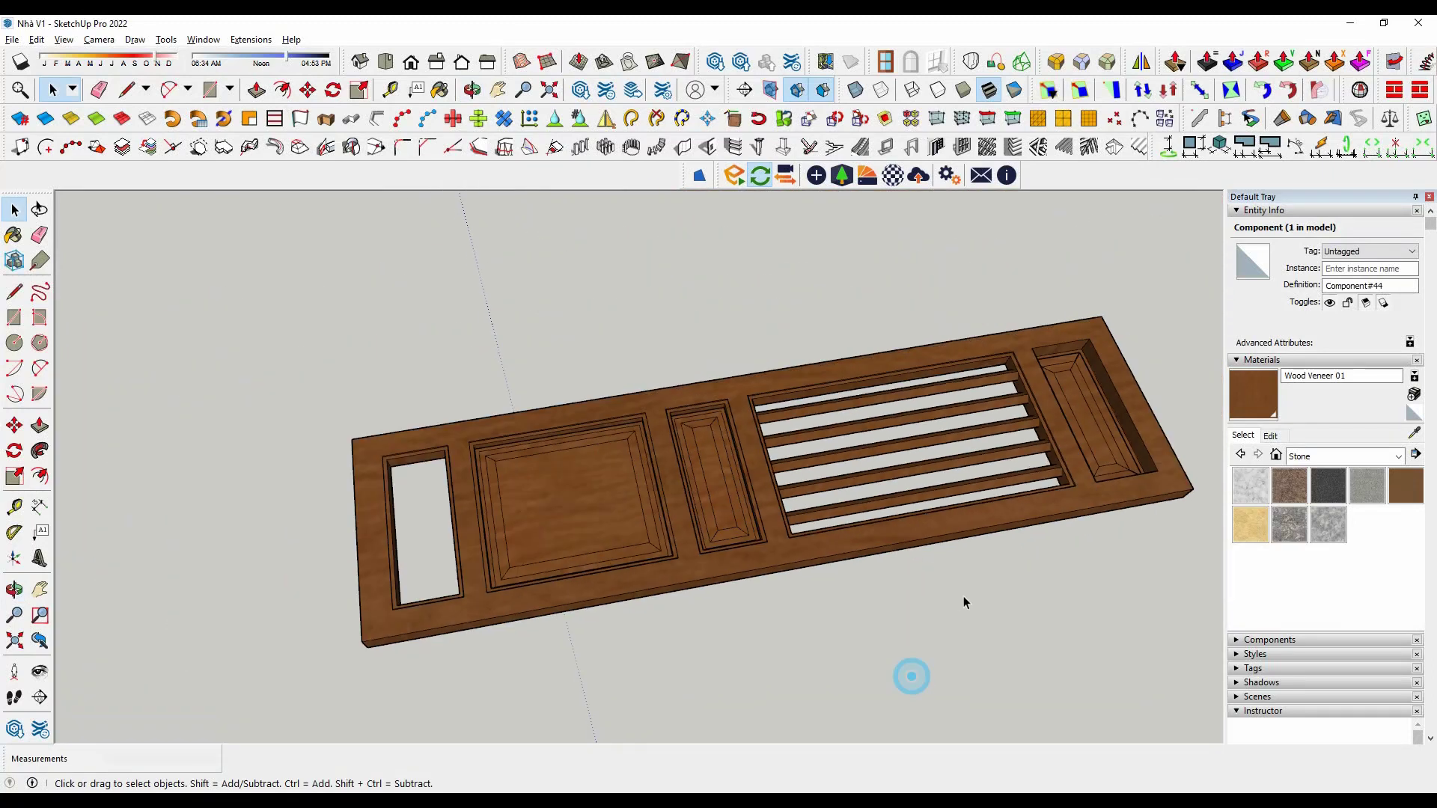
pyautogui.scroll(5, 892, 473)
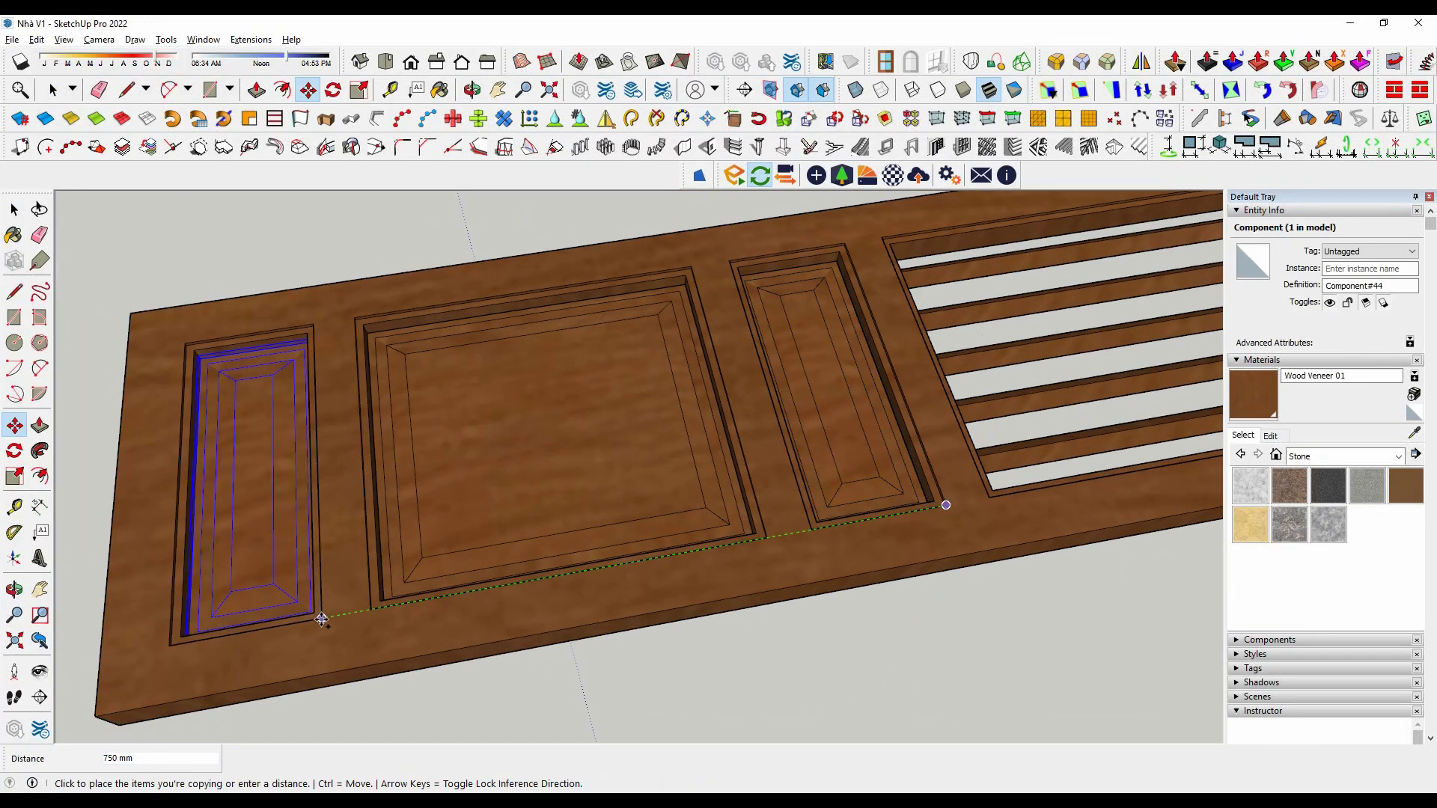
# Copy the raised panel into the left opening and pick up a second copy for the right end.
pyautogui.click(322, 620)
pyautogui.scroll(-3, 384, 622)
pyautogui.scroll(3, 238, 635)
pyautogui.press('ctrl')
pyautogui.click(238, 635)
pyautogui.scroll(4, 861, 516)
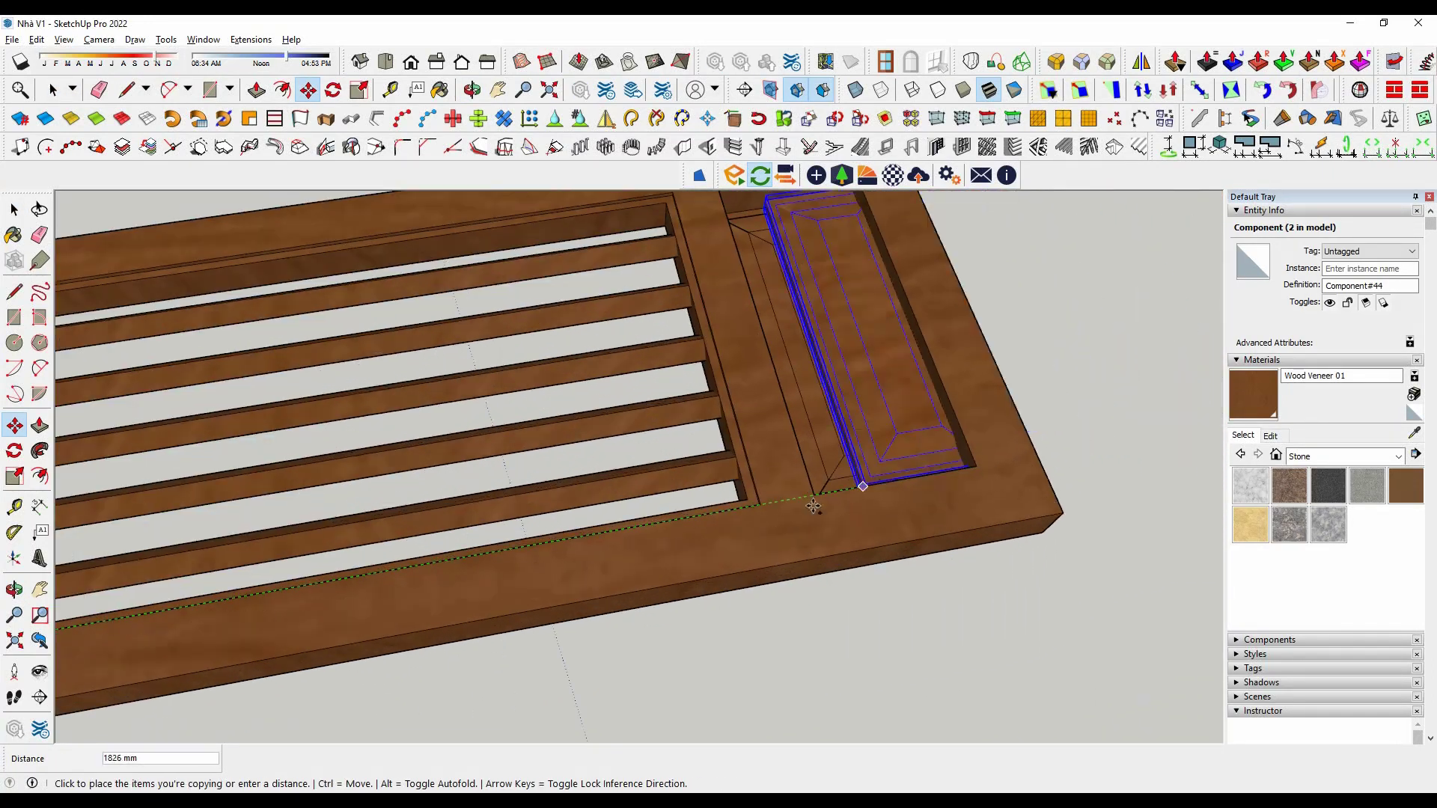
pyautogui.moveTo(814, 507); pyautogui.dragTo(741, 511, button='middle')
pyautogui.moveTo(648, 584); pyautogui.dragTo(751, 446, button='middle')
# Open the door frame and delete the right-end recess faces.
pyautogui.scroll(-2, 732, 488)
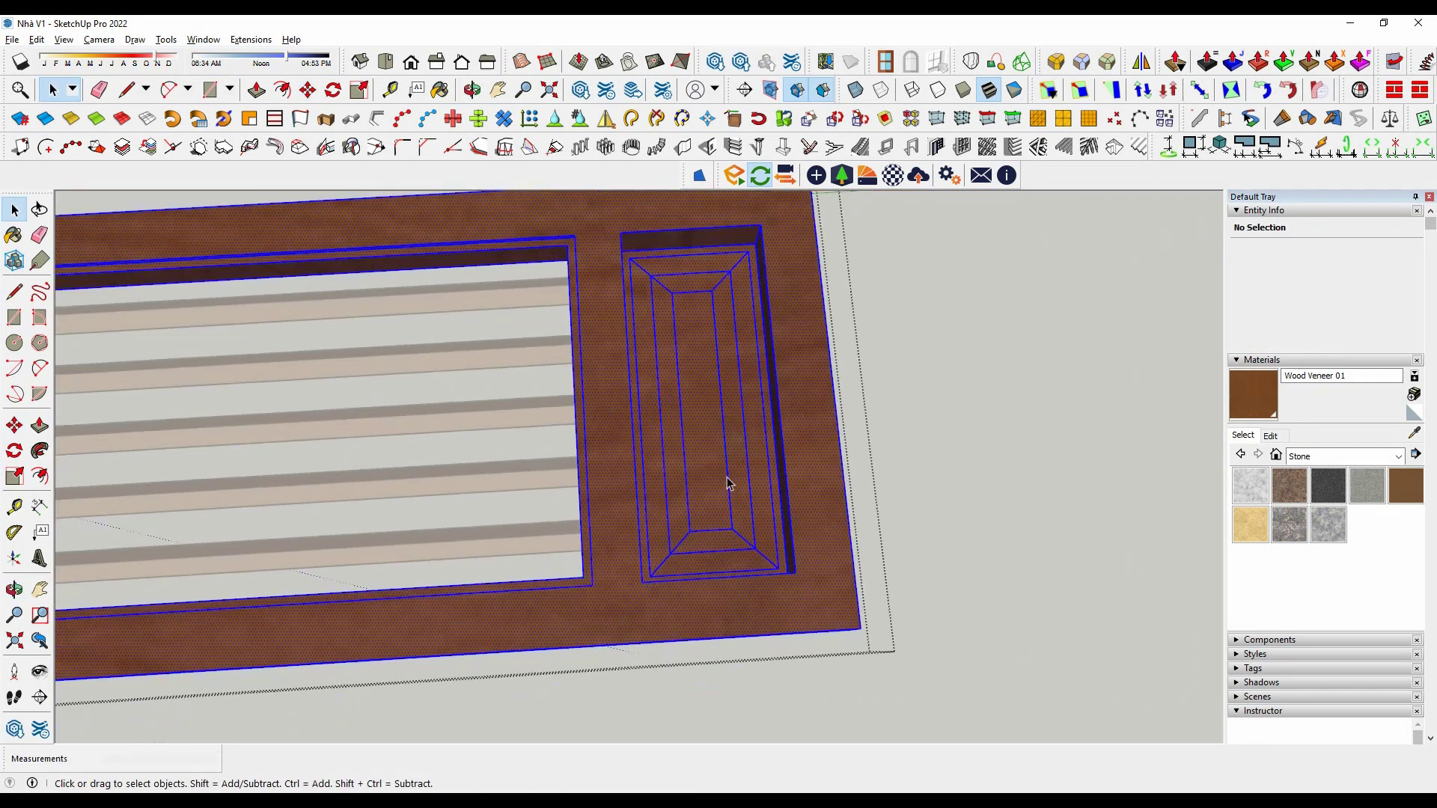
pyautogui.doubleClick(673, 359)
pyautogui.moveTo(674, 359)
pyautogui.mouseDown(button='middle')
pyautogui.moveTo(703, 501)
pyautogui.moveTo(734, 438)
pyautogui.mouseUp(button='middle')
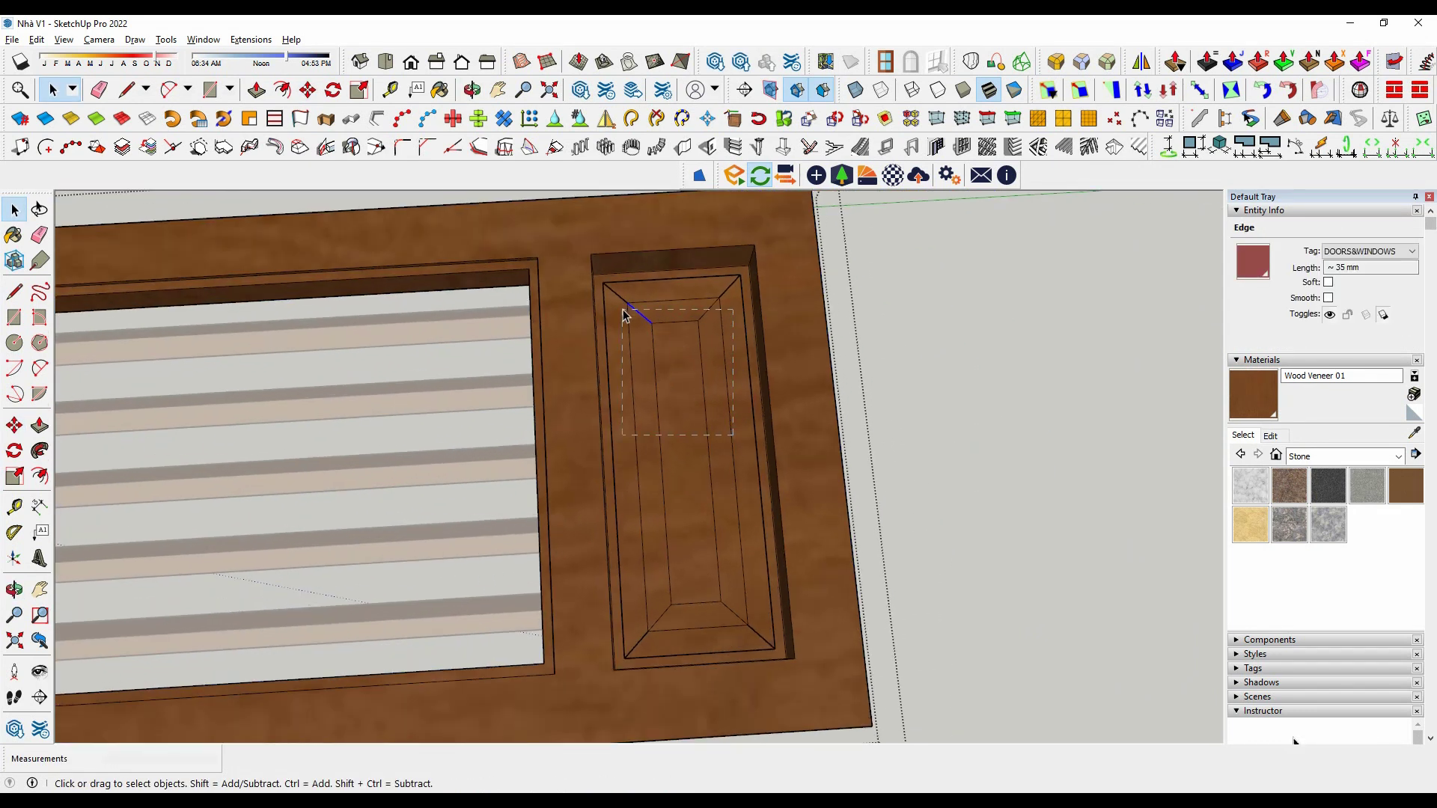
pyautogui.press('Delete')
pyautogui.moveTo(657, 359); pyautogui.dragTo(738, 661, button='middle')
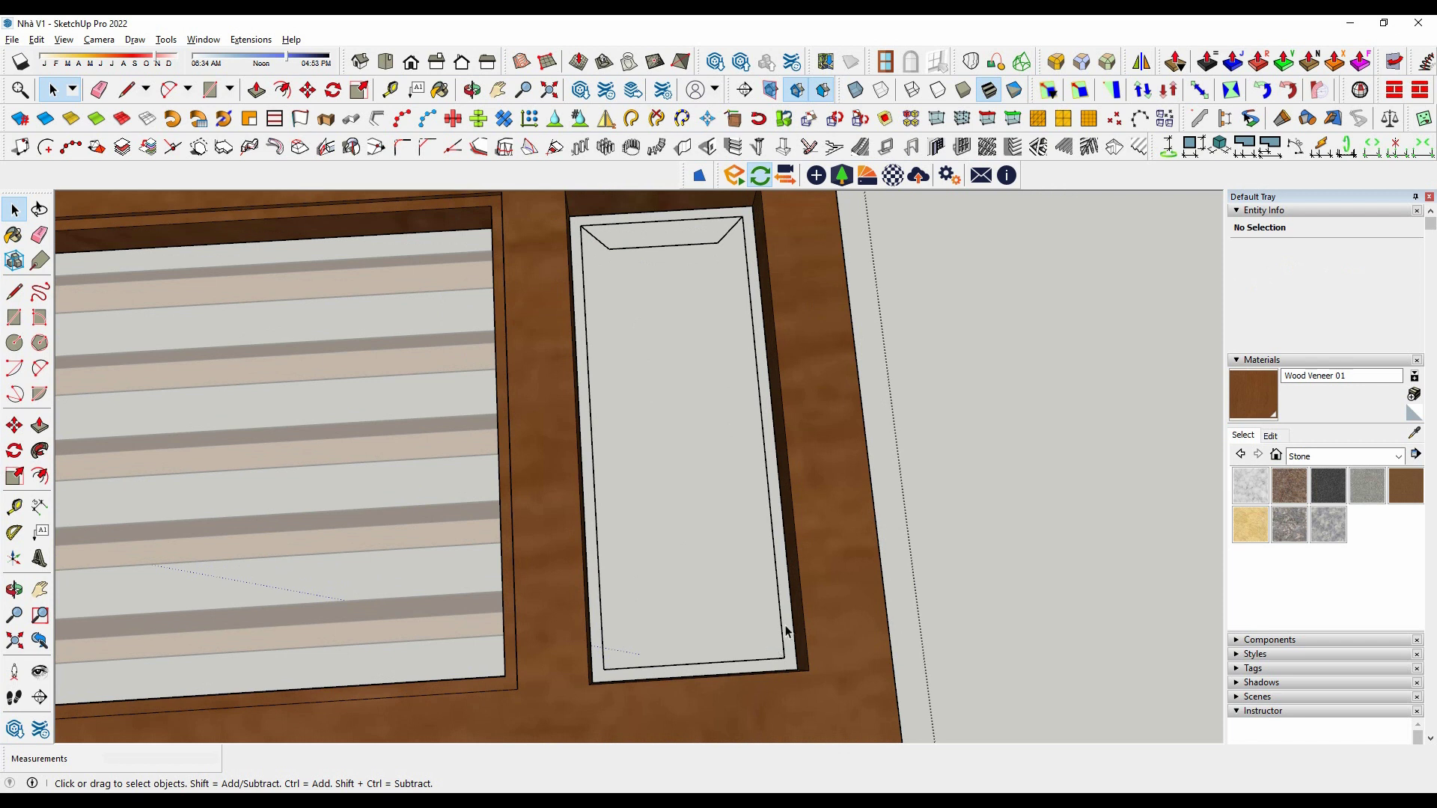
pyautogui.scroll(-5, 784, 631)
pyautogui.scroll(2, 737, 569)
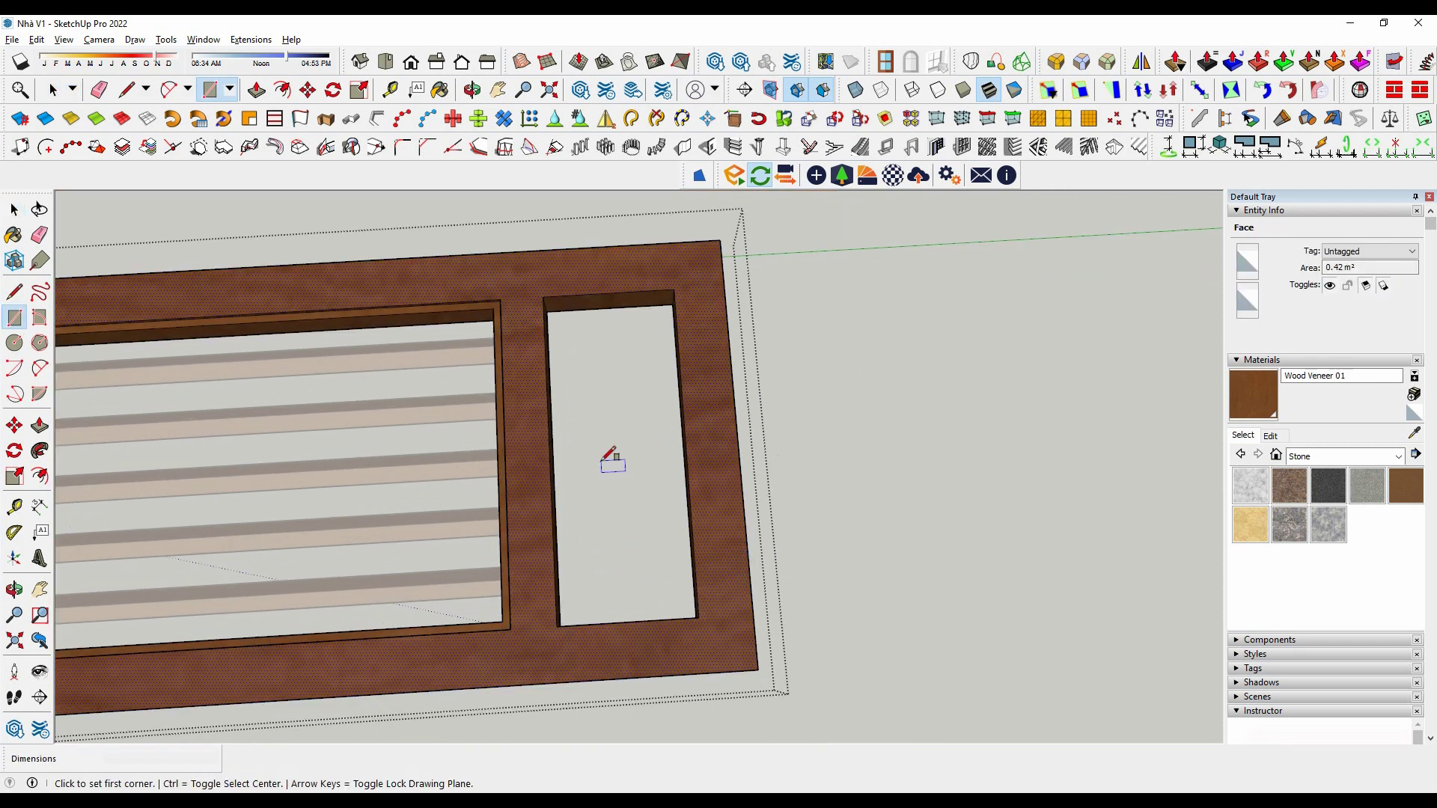
# Draw a rectangle in the right-end bay, offset a border inward, and delete the inner face.
pyautogui.click(699, 617)
pyautogui.press('space')
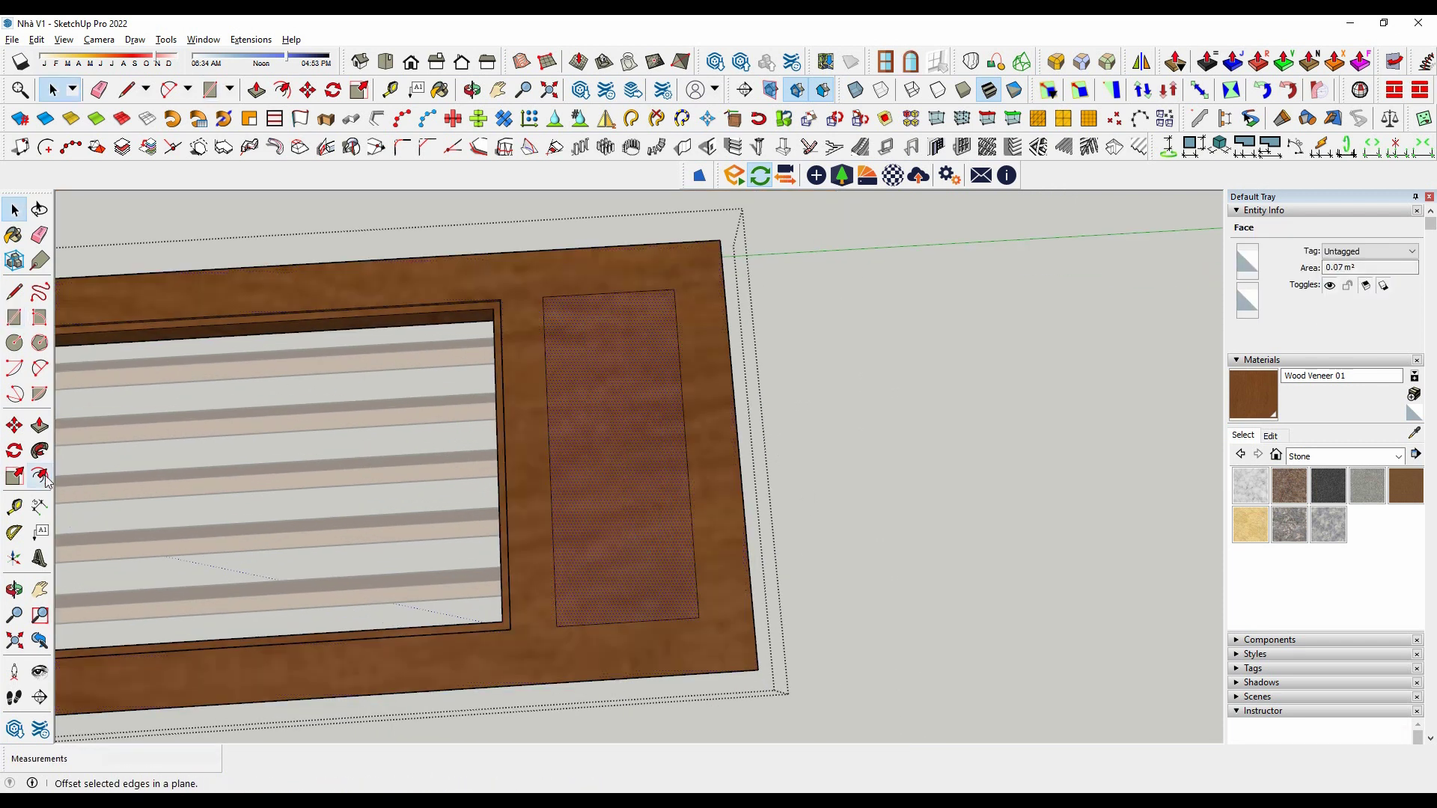
pyautogui.doubleClick(572, 343)
pyautogui.scroll(1, 583, 389)
pyautogui.press('space')
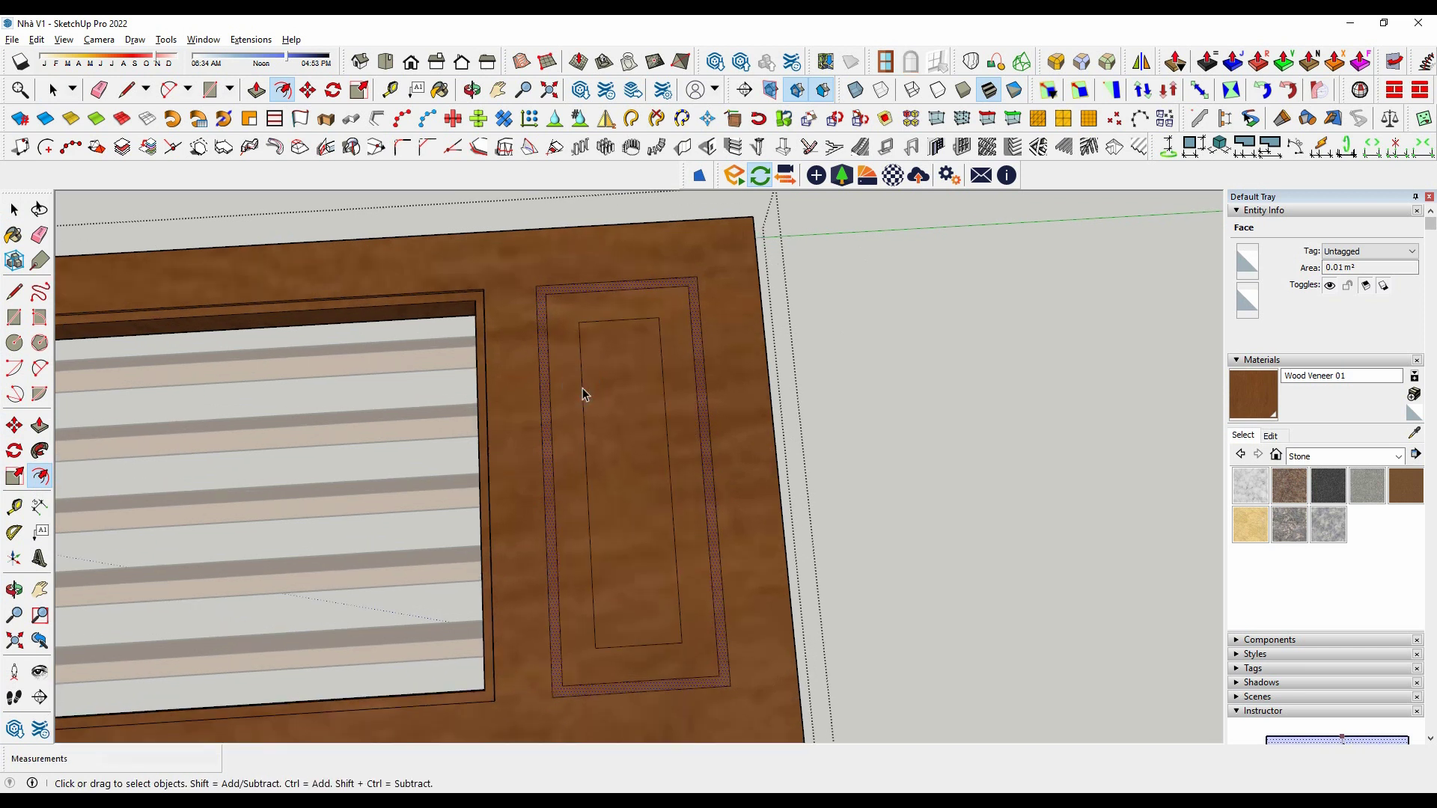
pyautogui.press('Delete')
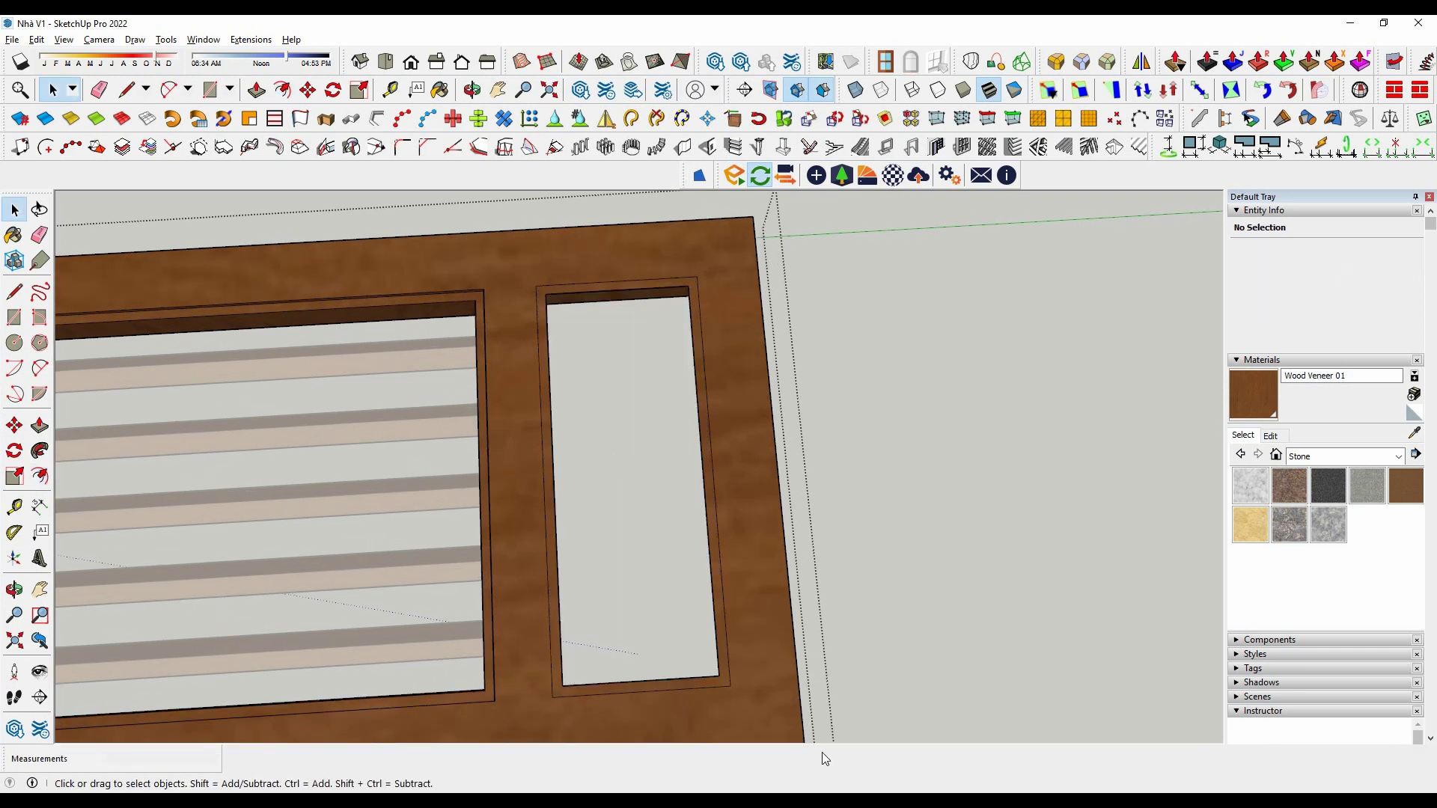
pyautogui.moveTo(610, 442); pyautogui.dragTo(689, 421, button='middle')
pyautogui.scroll(3, 689, 421)
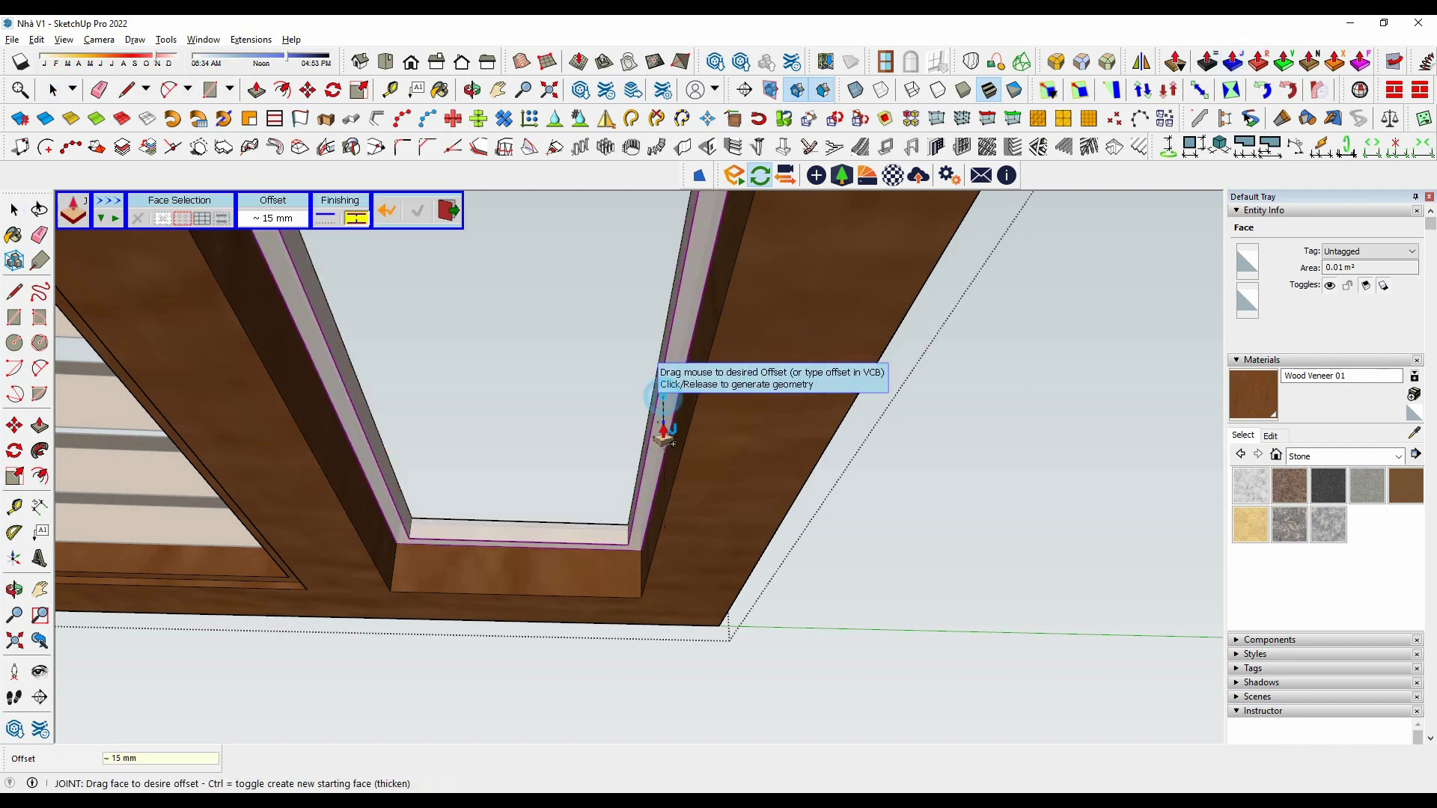
# Push-pull the border strip into a thin lip around the new hole.
pyautogui.moveTo(659, 424)
pyautogui.mouseDown(button='middle')
pyautogui.moveTo(680, 487)
pyautogui.moveTo(690, 420)
pyautogui.mouseUp(button='middle')
pyautogui.press('space')
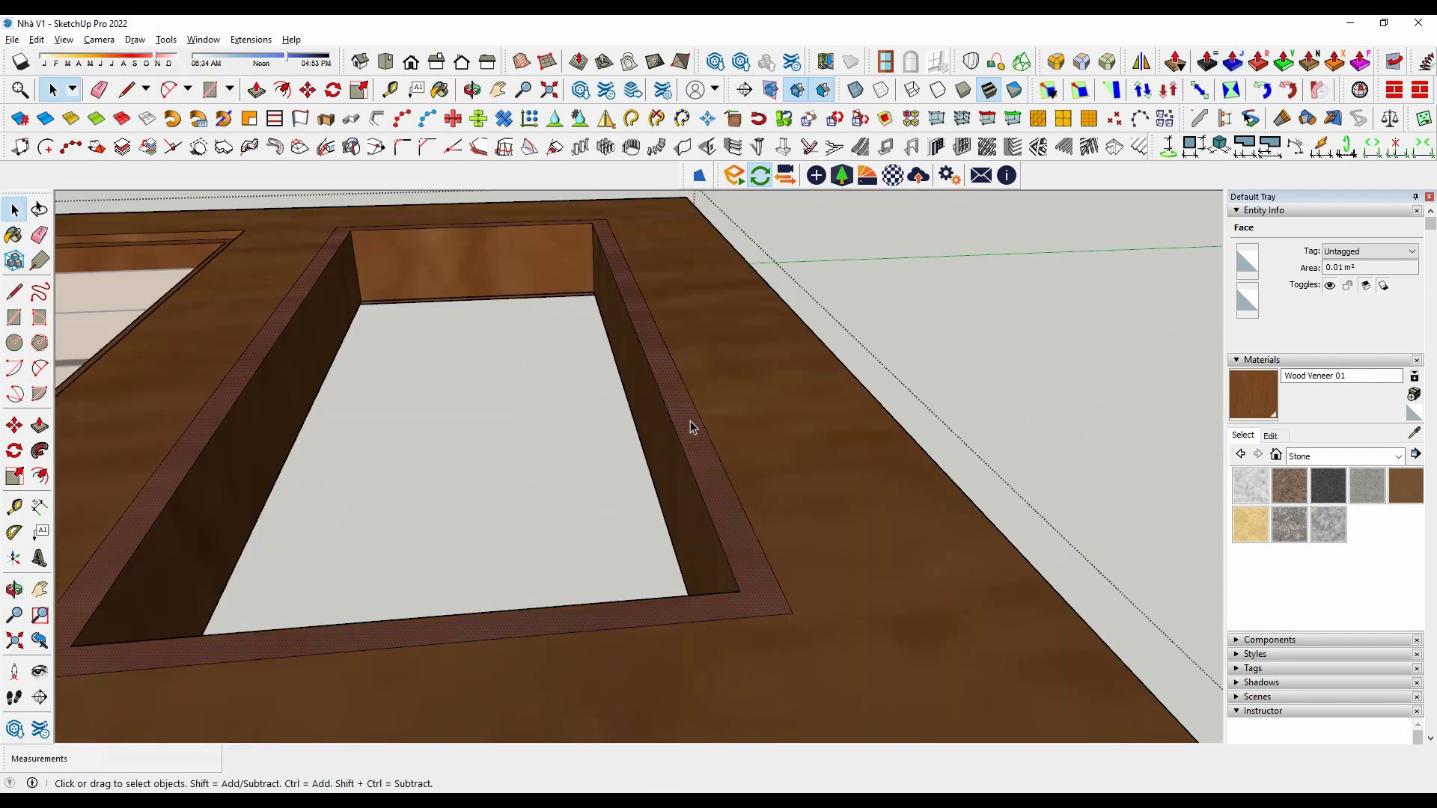
pyautogui.press('p')
pyautogui.scroll(-2, 690, 427)
pyautogui.scroll(-2, 683, 449)
pyautogui.scroll(-2, 680, 474)
pyautogui.moveTo(658, 475); pyautogui.dragTo(879, 503, button='middle')
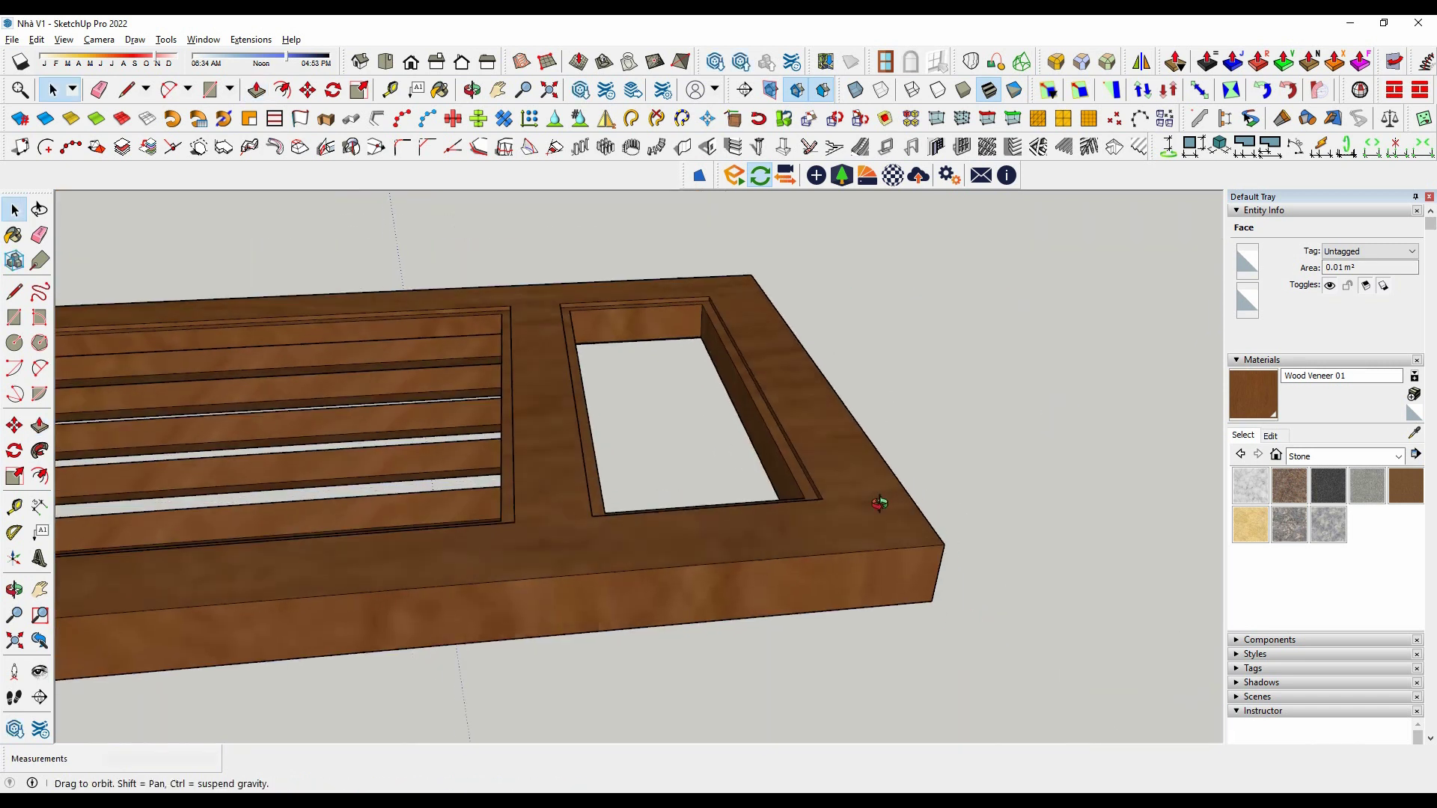
pyautogui.scroll(-4, 863, 500)
pyautogui.scroll(4, 509, 533)
# Start copying the raised panel, cancel it, and orbit toward the vertical slats.
pyautogui.press('ctrl')
pyautogui.scroll(3, 461, 582)
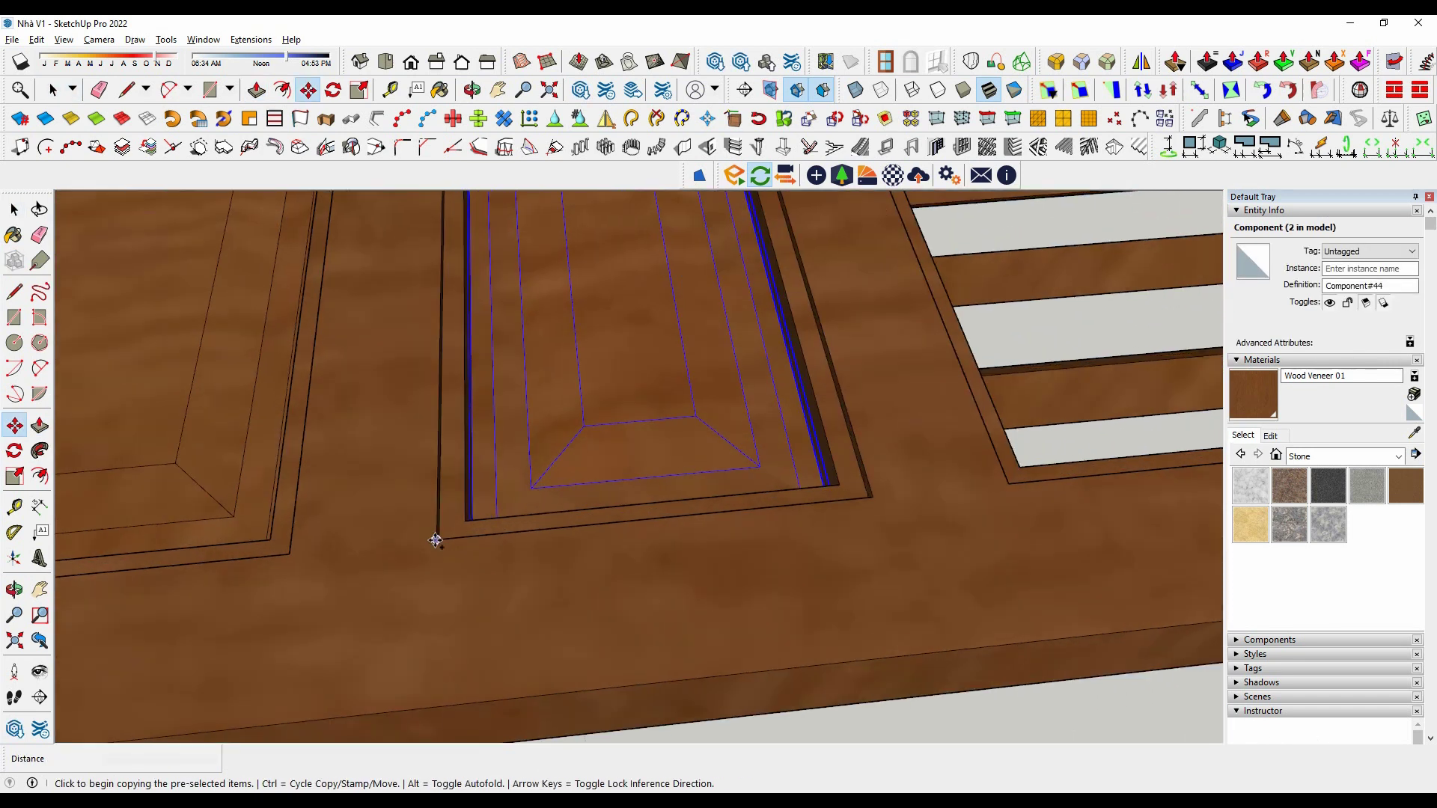
pyautogui.click(434, 539)
pyautogui.scroll(-3, 449, 593)
pyautogui.scroll(3, 842, 464)
pyautogui.press('space')
pyautogui.scroll(-4, 664, 529)
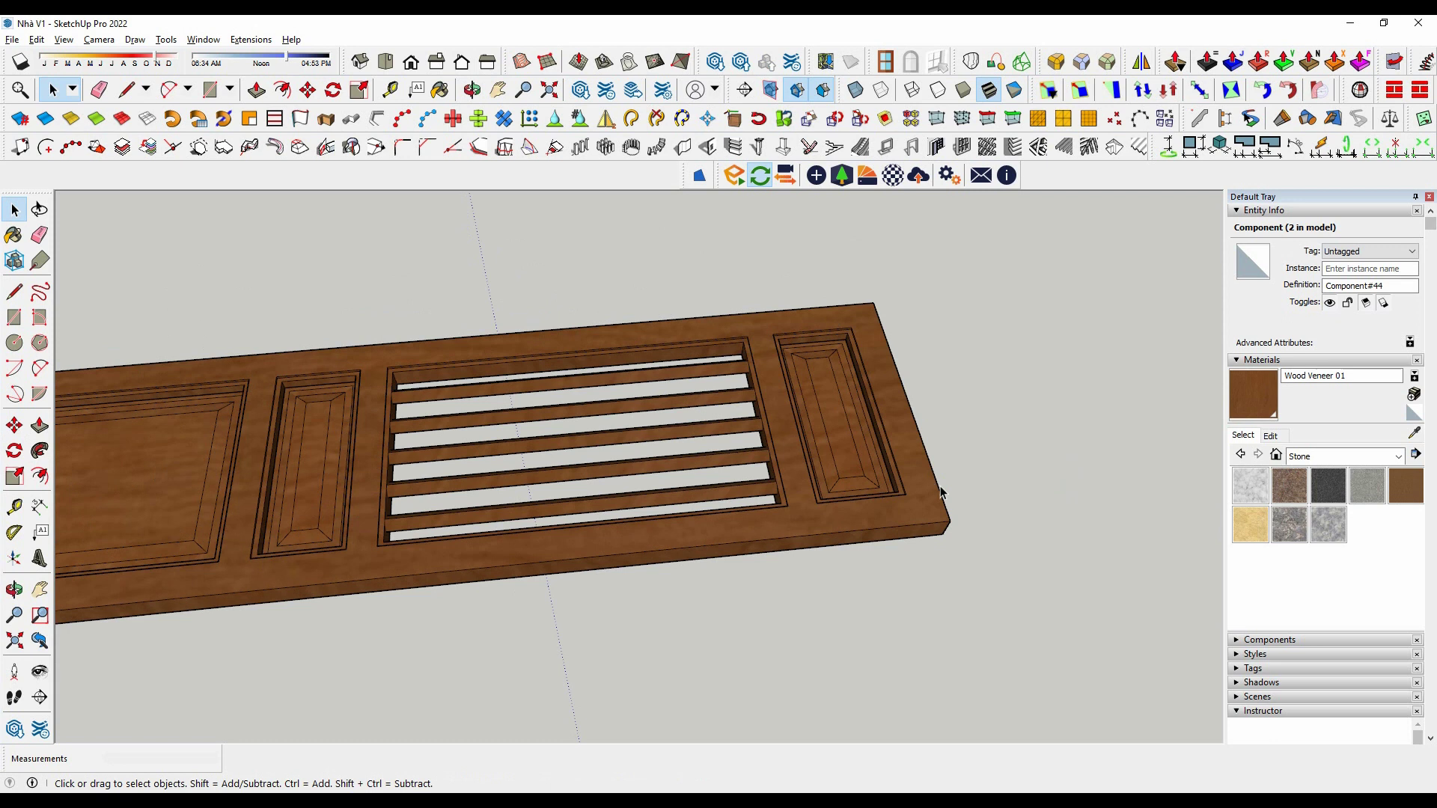
pyautogui.moveTo(663, 529); pyautogui.dragTo(524, 314, button='middle')
pyautogui.scroll(3, 490, 288)
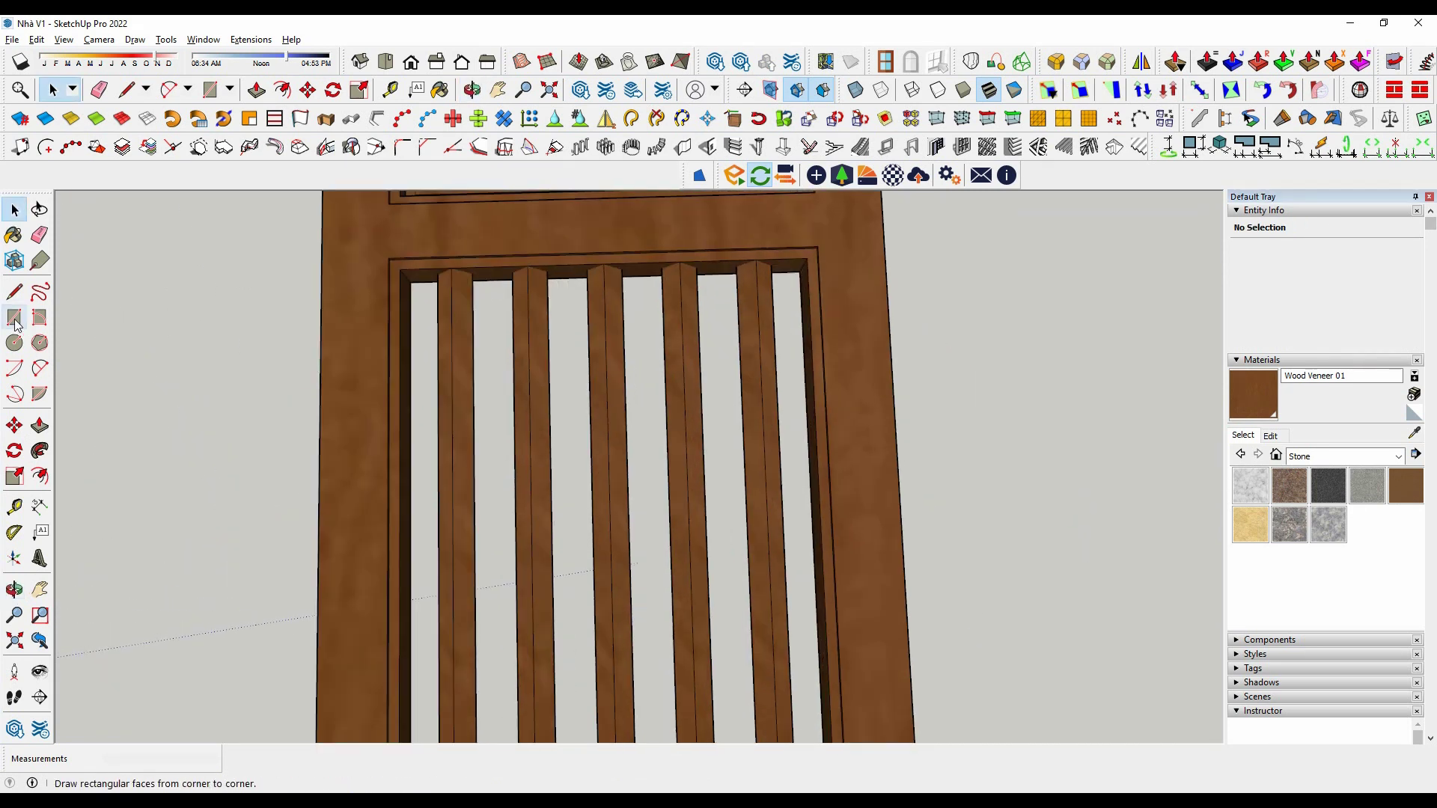
# Thicken the faces between the door slats and make them a glass pane component.
pyautogui.click(15, 318)
pyautogui.scroll(2, 329, 255)
pyautogui.click(328, 255)
pyautogui.scroll(-3, 602, 497)
pyautogui.scroll(3, 622, 629)
pyautogui.scroll(2, 703, 625)
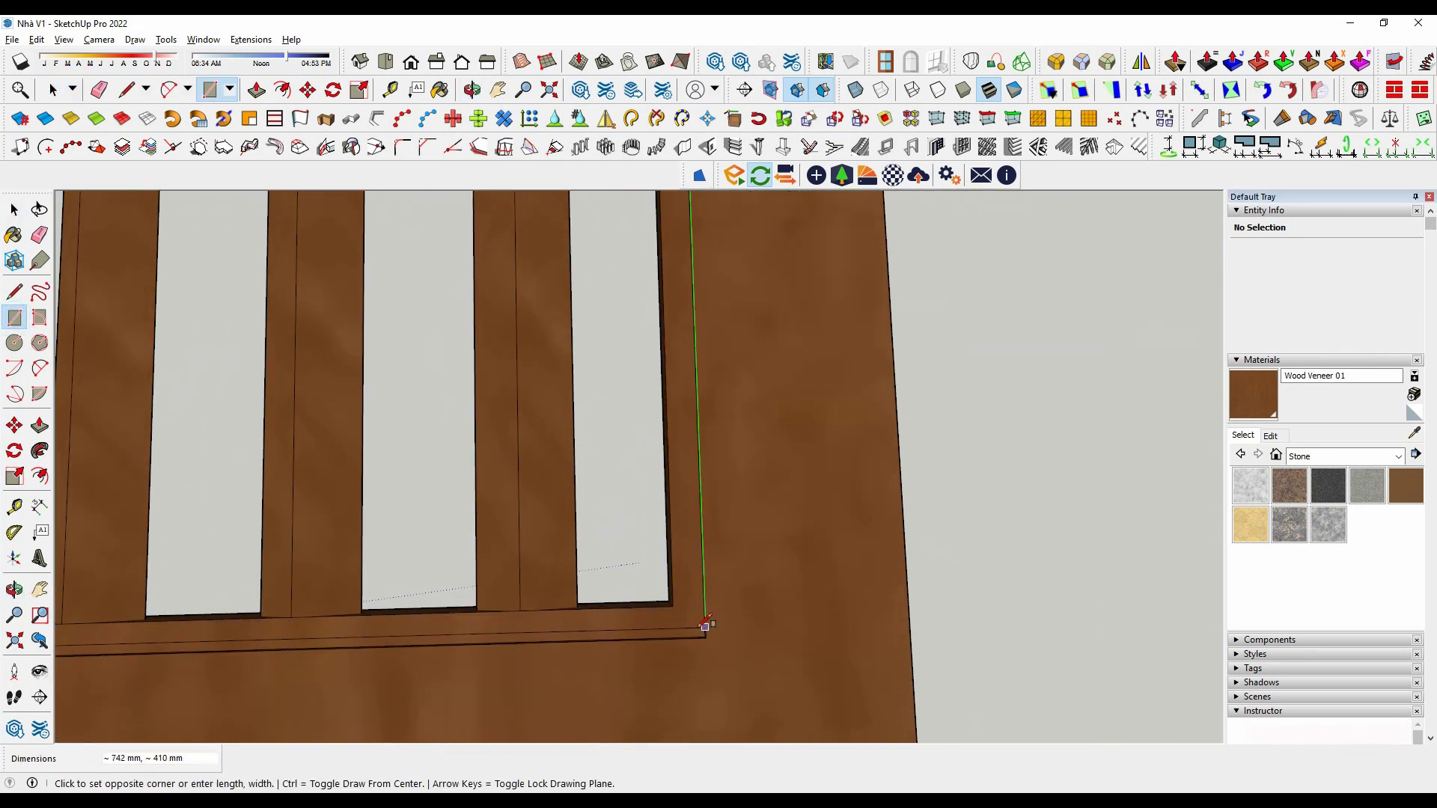
pyautogui.scroll(-3, 706, 624)
pyautogui.moveTo(670, 603)
pyautogui.mouseDown(button='middle')
pyautogui.moveTo(700, 552)
pyautogui.moveTo(674, 299)
pyautogui.moveTo(628, 335)
pyautogui.mouseUp(button='middle')
pyautogui.press('space')
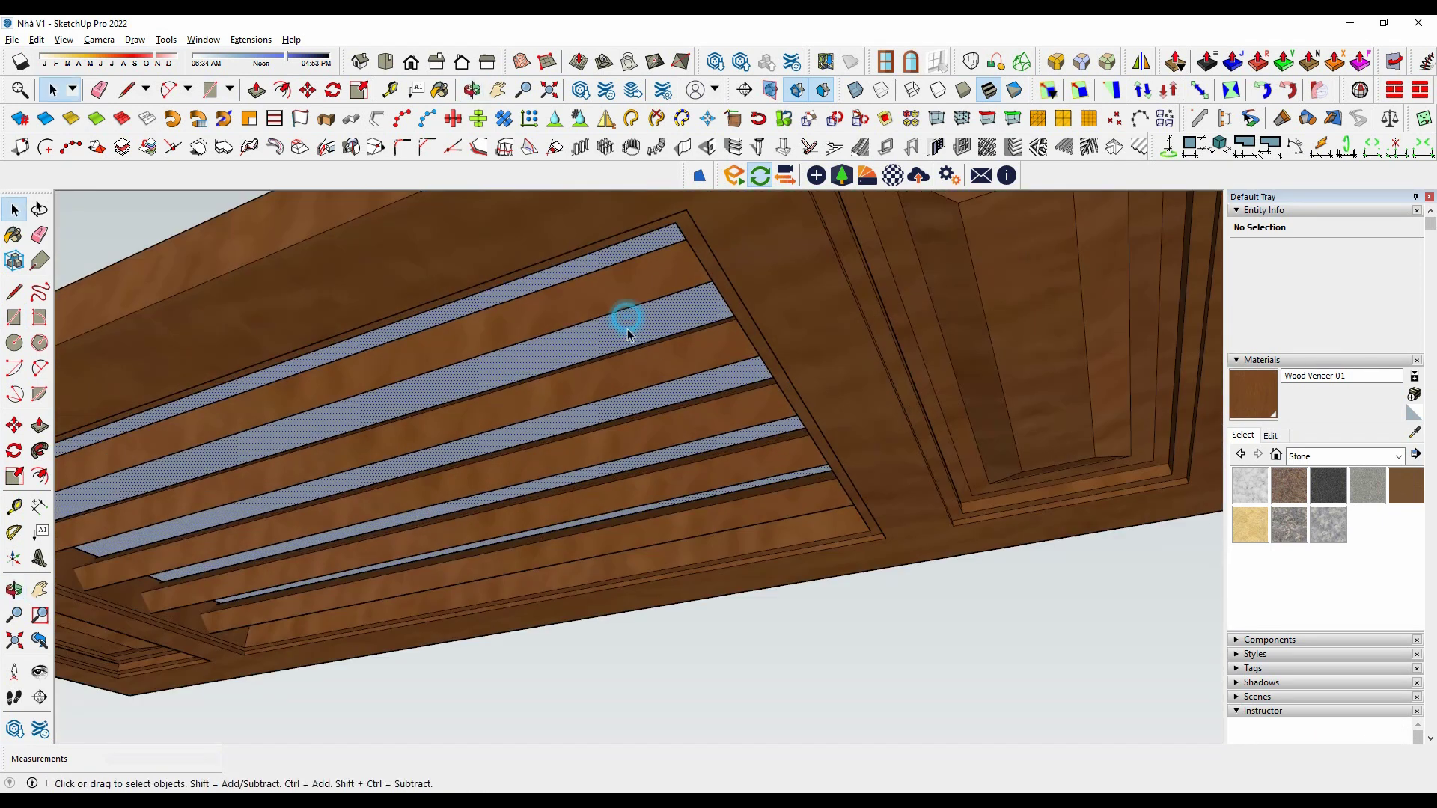
pyautogui.click(662, 337)
pyautogui.press('space')
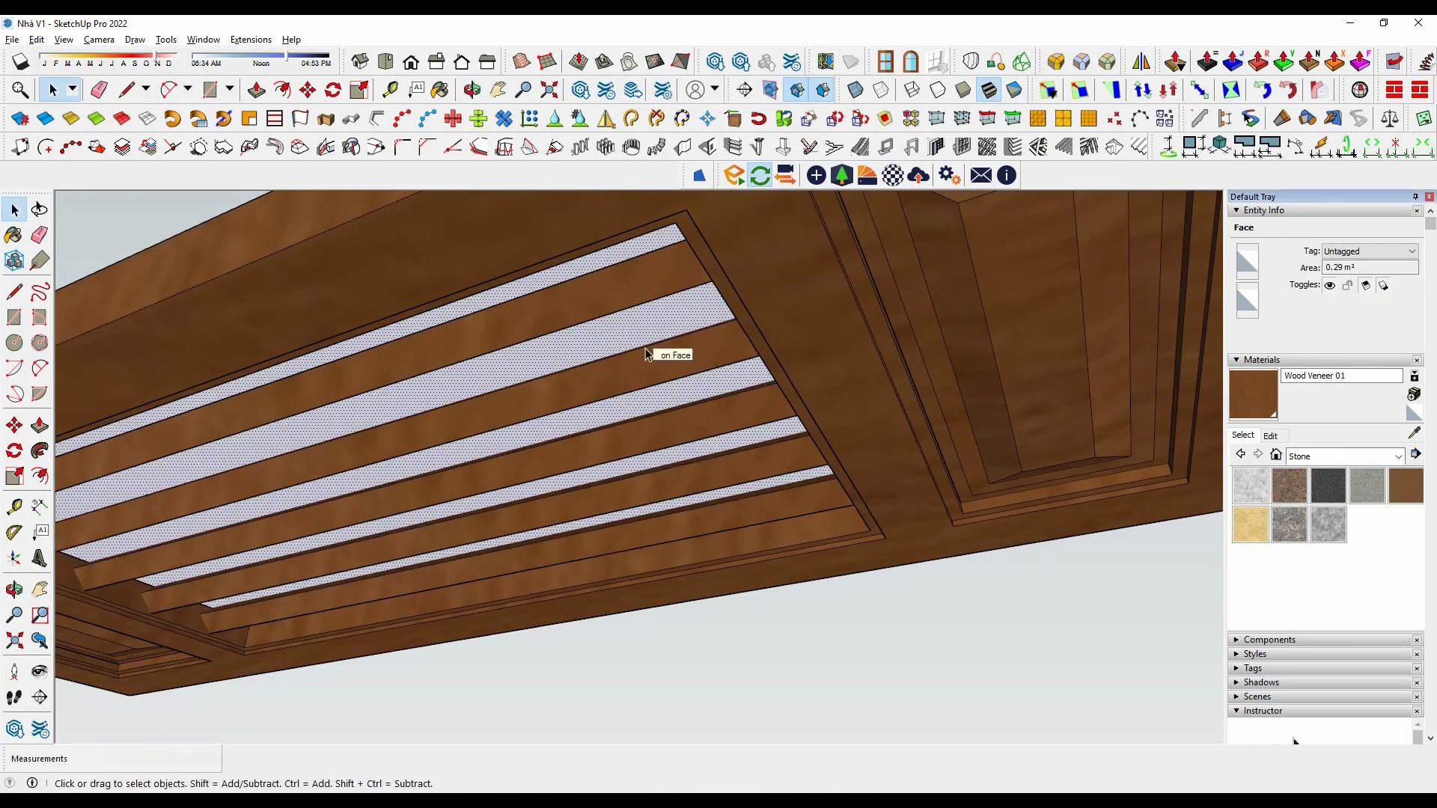
pyautogui.rightClick(620, 346)
pyautogui.click(659, 315)
pyautogui.click(735, 561)
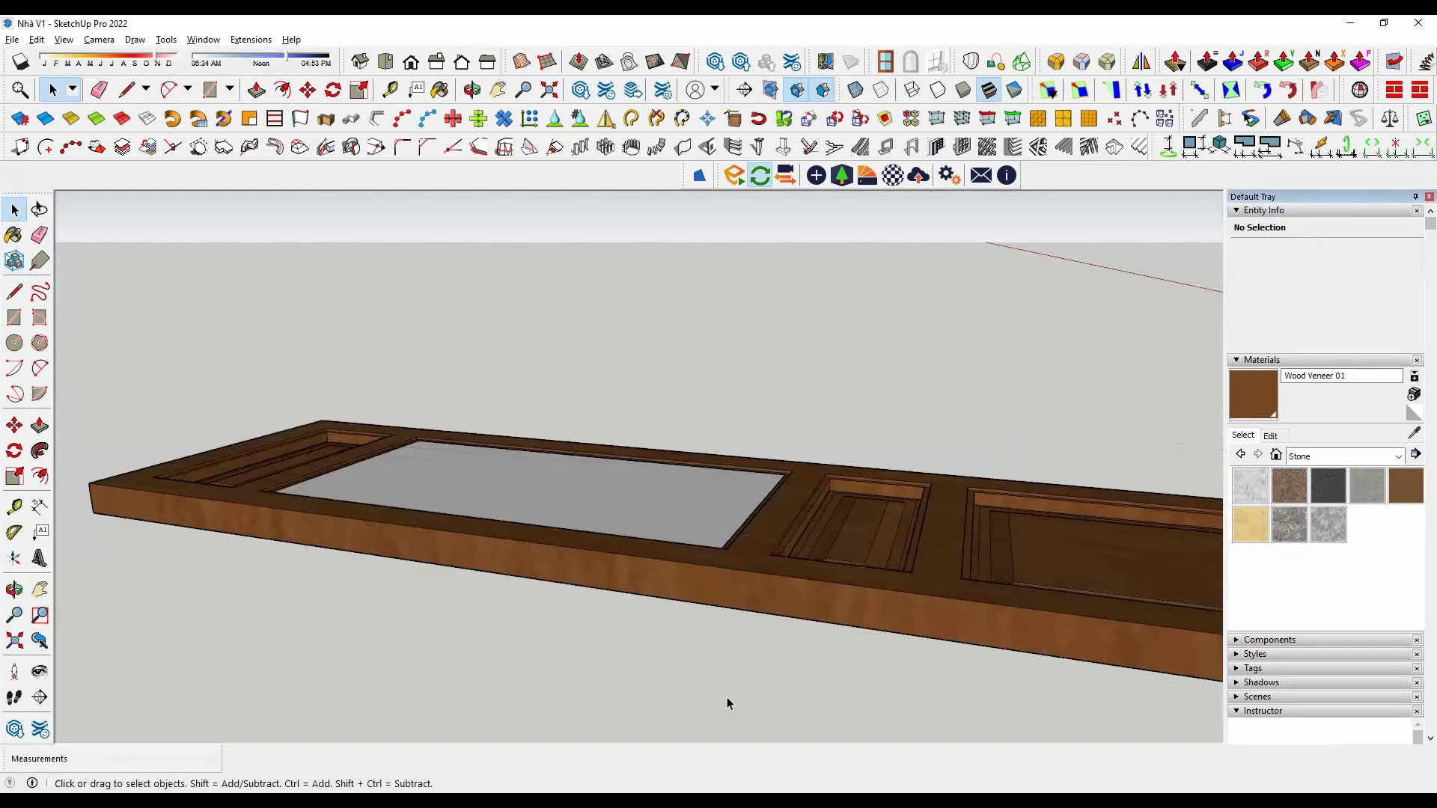
# Nudge the glass pane into place behind the slats.
pyautogui.scroll(3, 726, 702)
pyautogui.click(712, 507)
pyautogui.scroll(3, 770, 519)
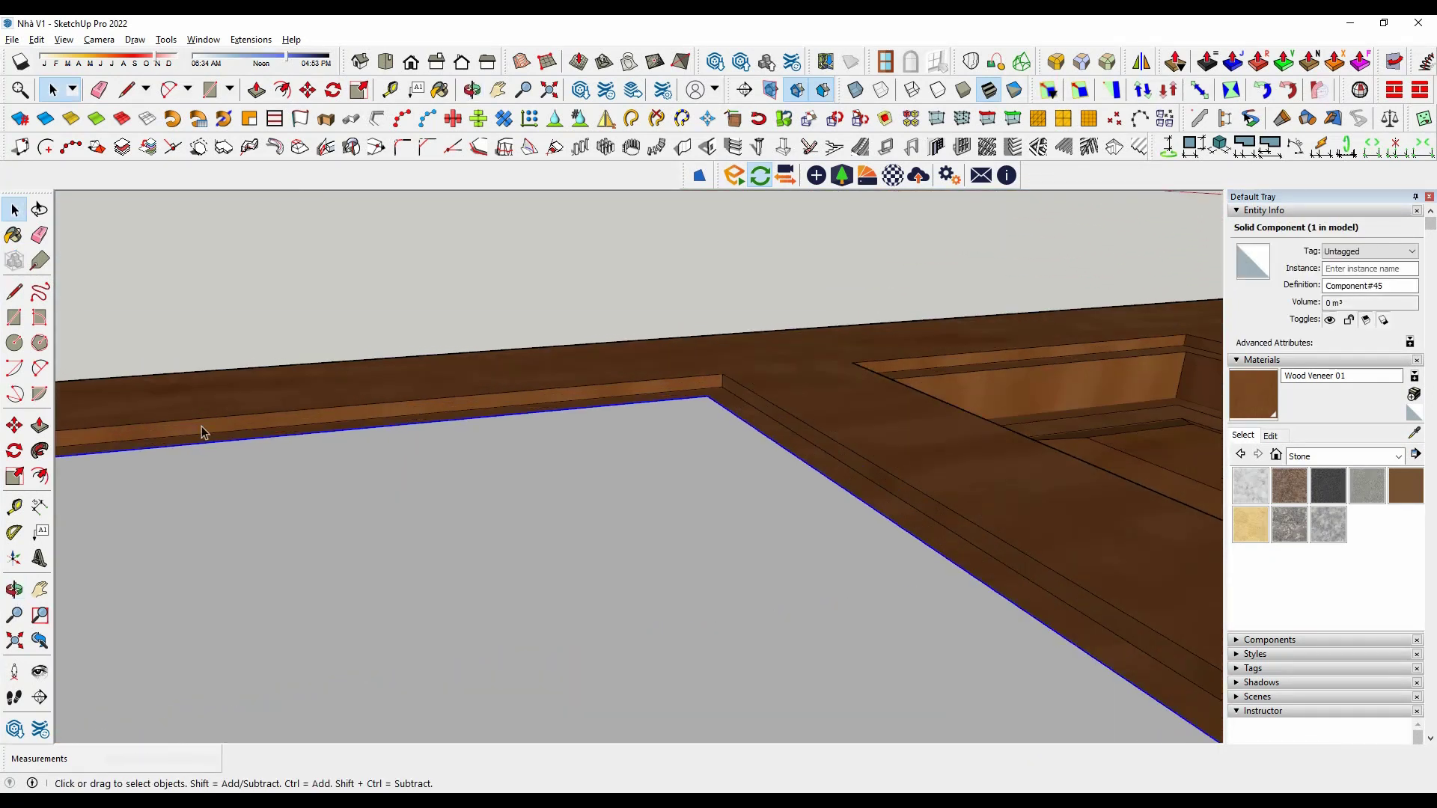
pyautogui.scroll(-3, 708, 404)
pyautogui.press('space')
pyautogui.moveTo(699, 419)
pyautogui.mouseDown(button='middle')
pyautogui.moveTo(796, 344)
pyautogui.moveTo(829, 514)
pyautogui.moveTo(805, 524)
pyautogui.mouseUp(button='middle')
pyautogui.scroll(3, 799, 519)
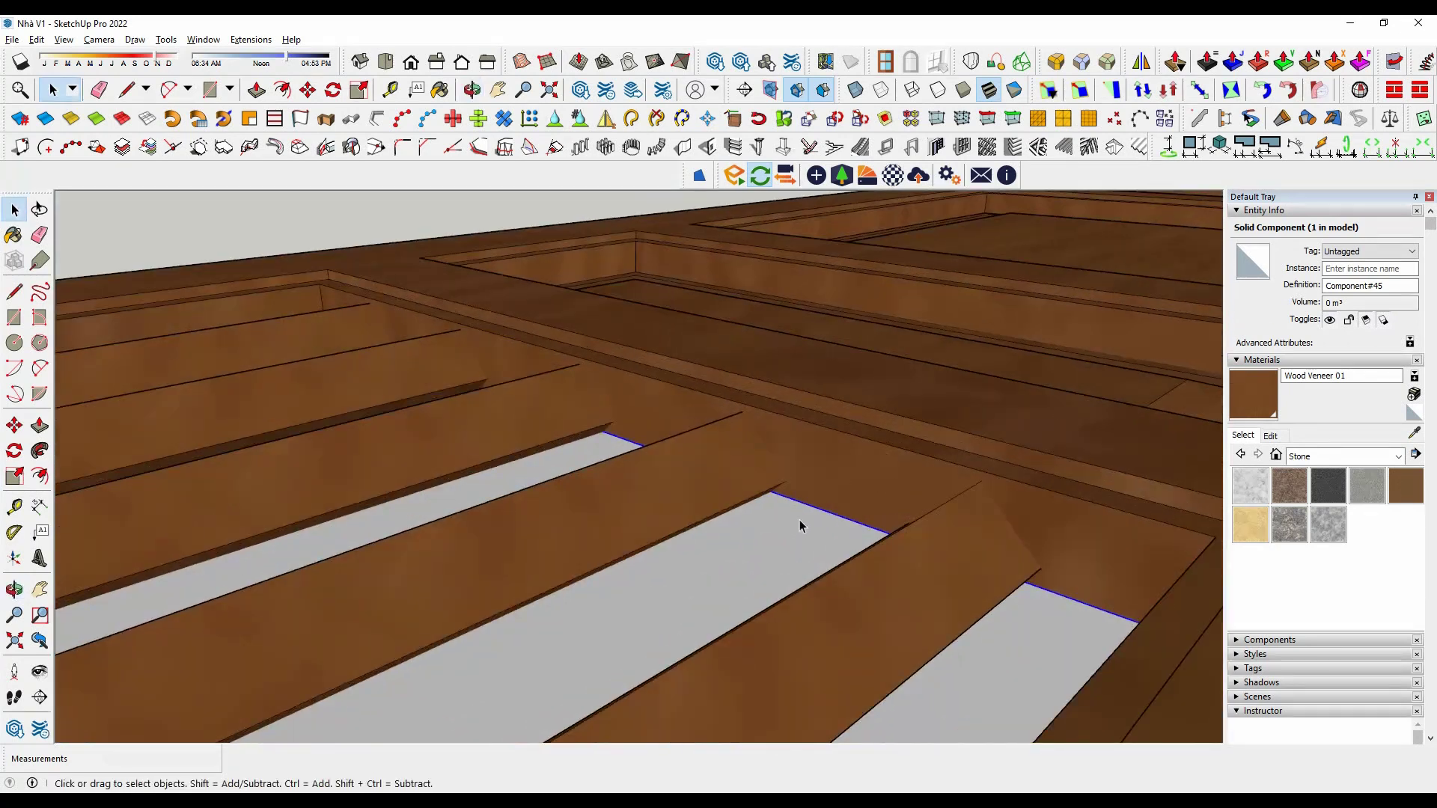
pyautogui.scroll(3, 850, 484)
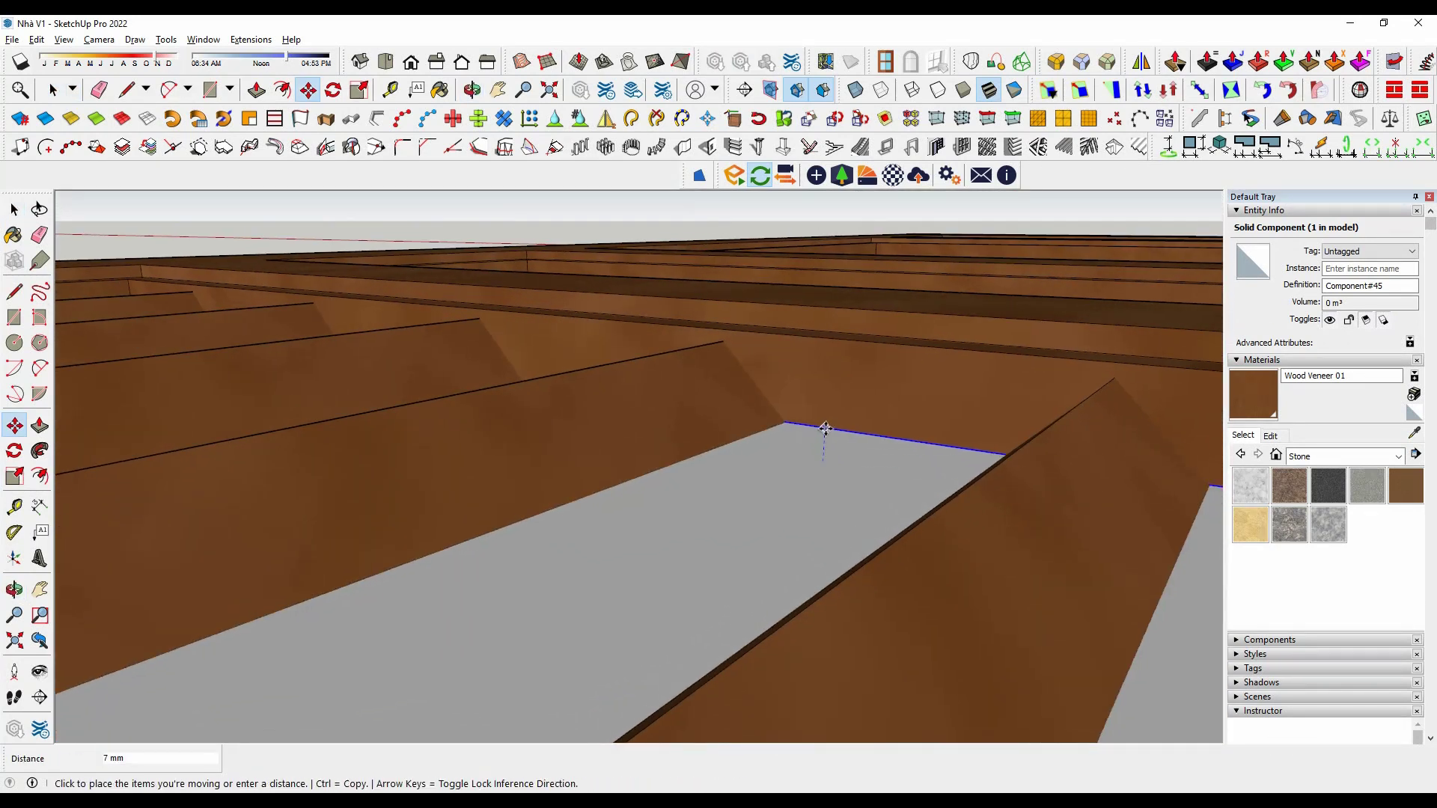
pyautogui.press('space')
pyautogui.moveTo(618, 473)
pyautogui.mouseDown(button='middle')
pyautogui.moveTo(825, 473)
pyautogui.moveTo(653, 512)
pyautogui.mouseUp(button='middle')
pyautogui.scroll(3, 652, 512)
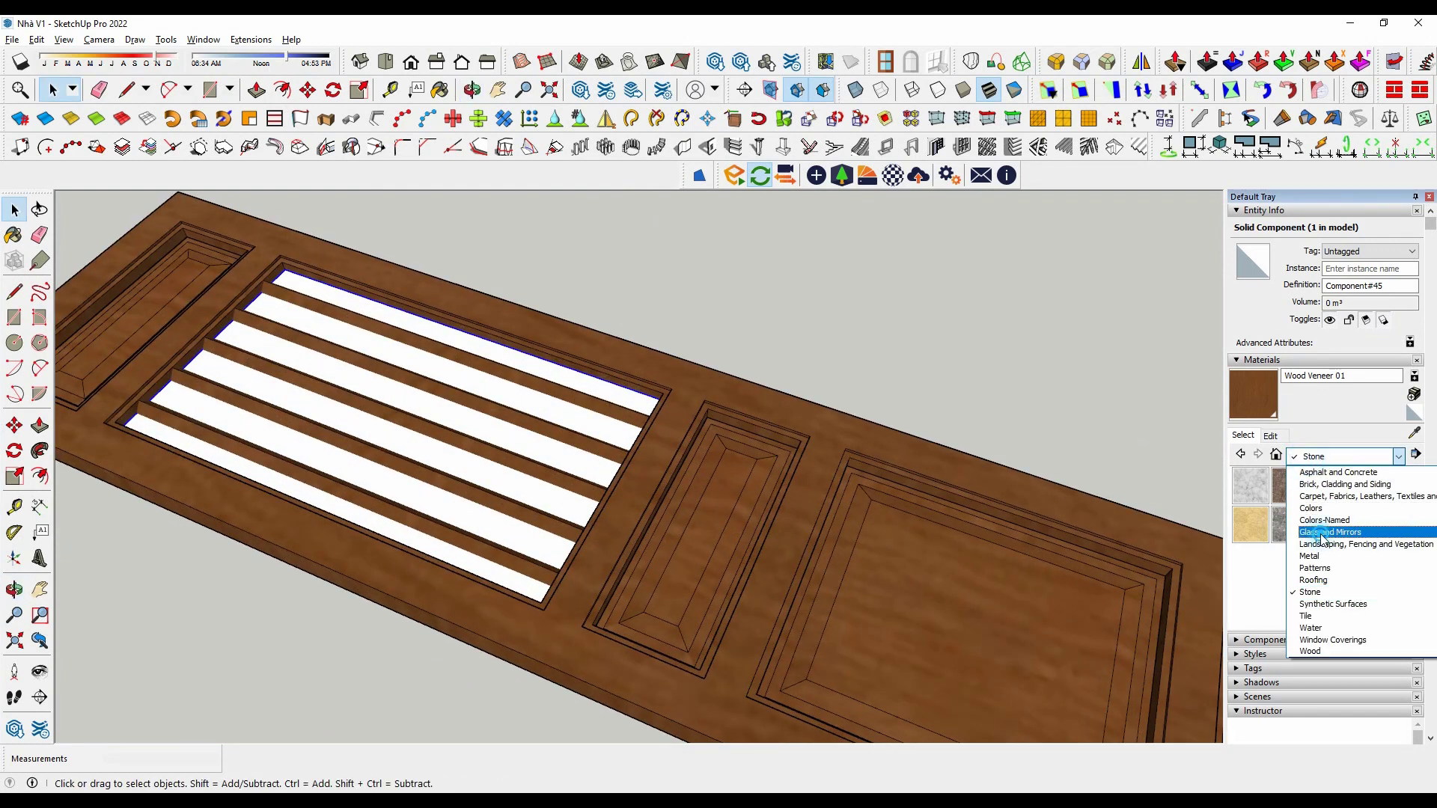
# Paint the pane with the Translucent Glass Gray material.
pyautogui.click(1321, 532)
pyautogui.click(1328, 524)
pyautogui.click(550, 494)
pyautogui.scroll(-5, 696, 324)
pyautogui.press('space')
# Select all door parts and make them one component, Component#46.
pyautogui.click(768, 302)
pyautogui.moveTo(768, 302)
pyautogui.mouseDown(button='middle')
pyautogui.moveTo(1058, 276)
pyautogui.moveTo(528, 524)
pyautogui.mouseUp(button='middle')
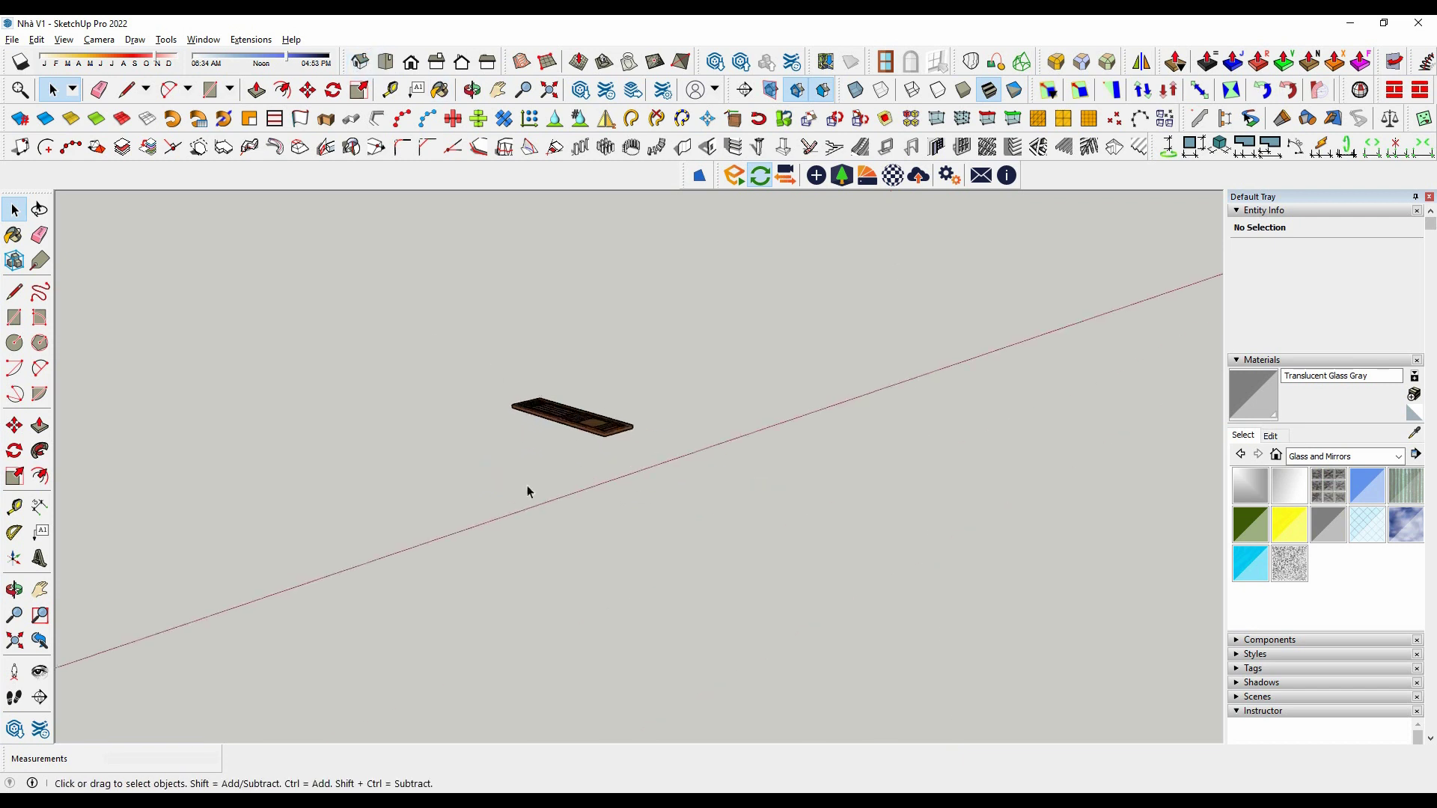
pyautogui.hotkey('ctrl', 'a')
pyautogui.hotkey('shift', 'z')
pyautogui.rightClick(631, 475)
pyautogui.click(659, 361)
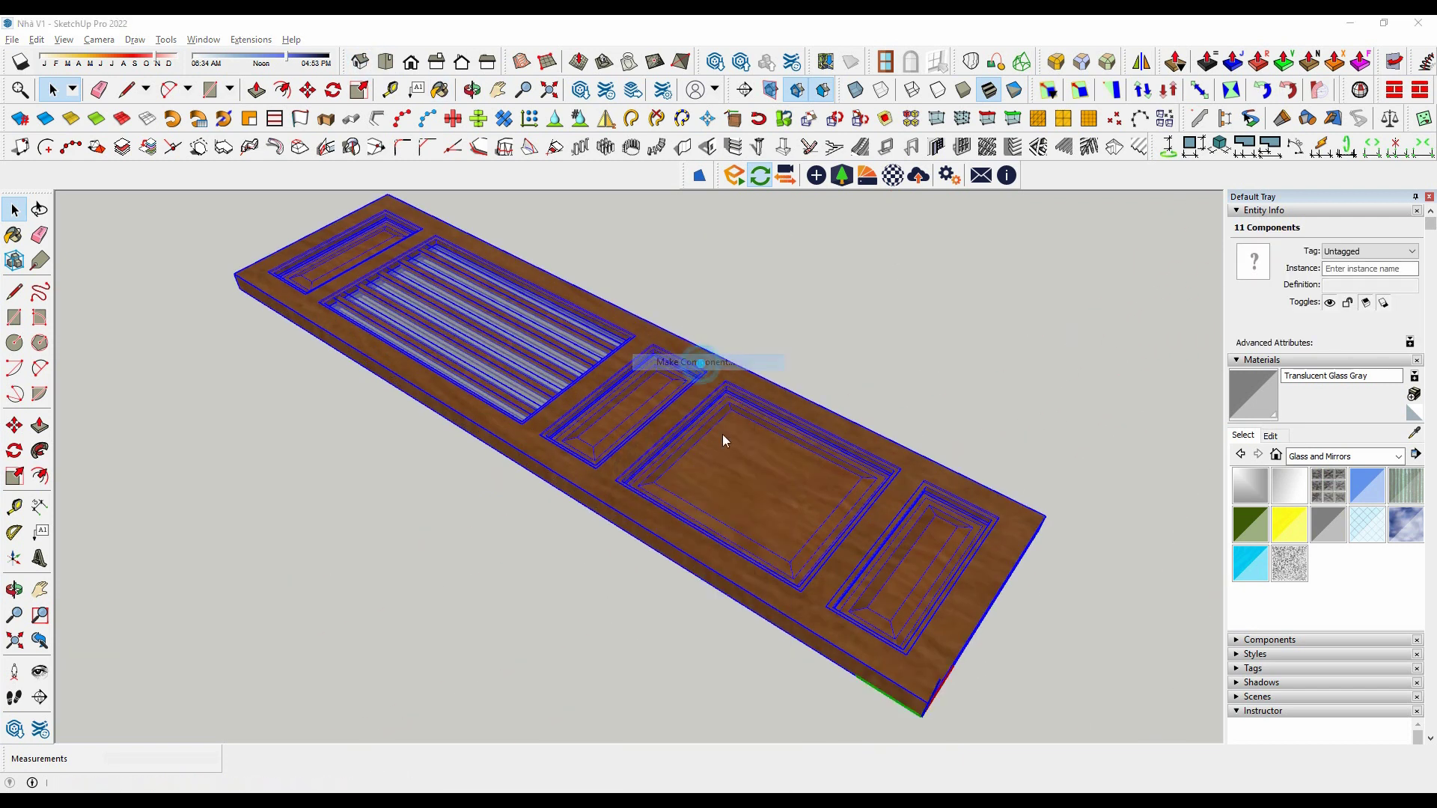
pyautogui.click(736, 562)
# Show hidden objects so the door elevation drawings appear.
pyautogui.click(262, 416)
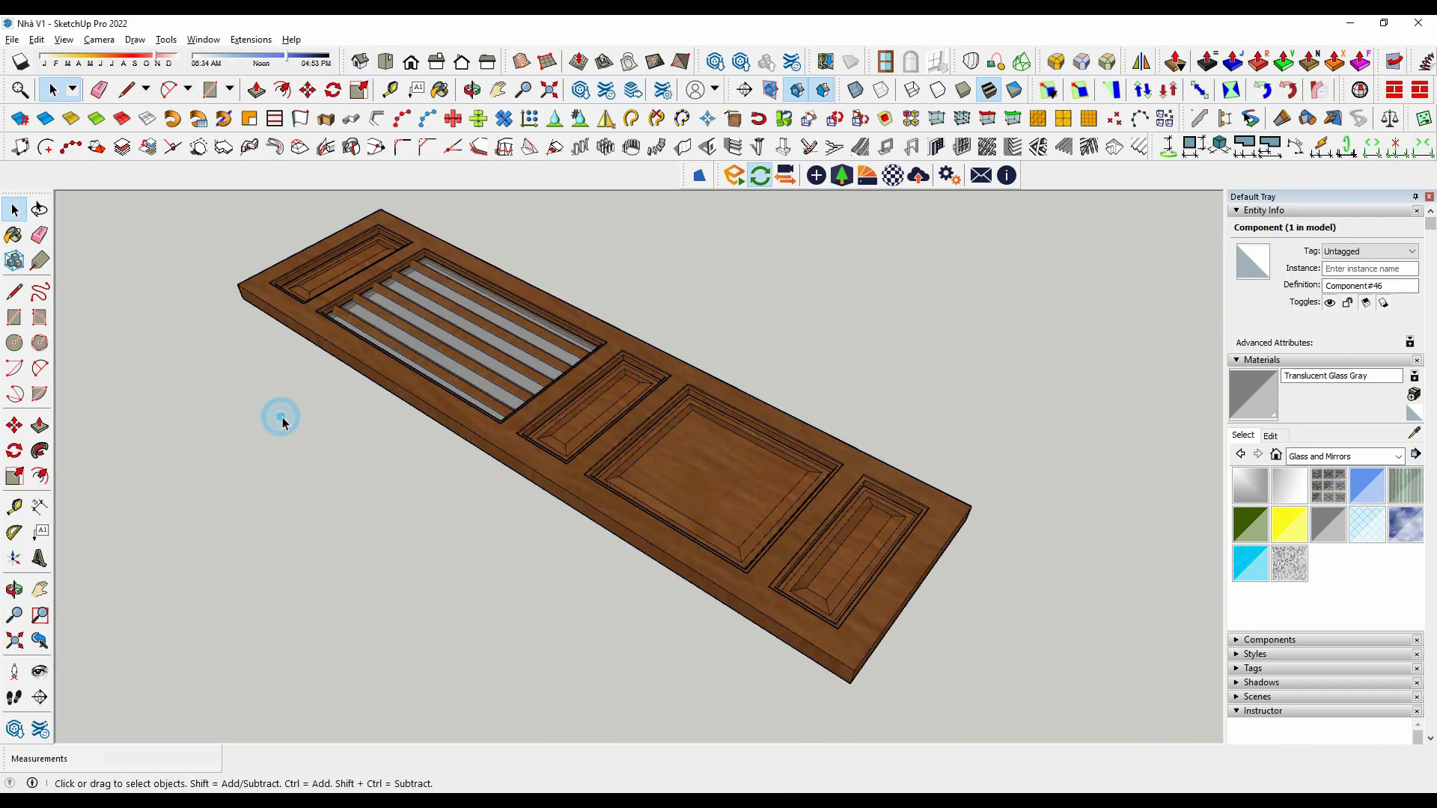
pyautogui.scroll(-3, 468, 306)
pyautogui.click(90, 116)
pyautogui.scroll(-3, 681, 527)
pyautogui.moveTo(681, 527); pyautogui.dragTo(696, 449, button='middle')
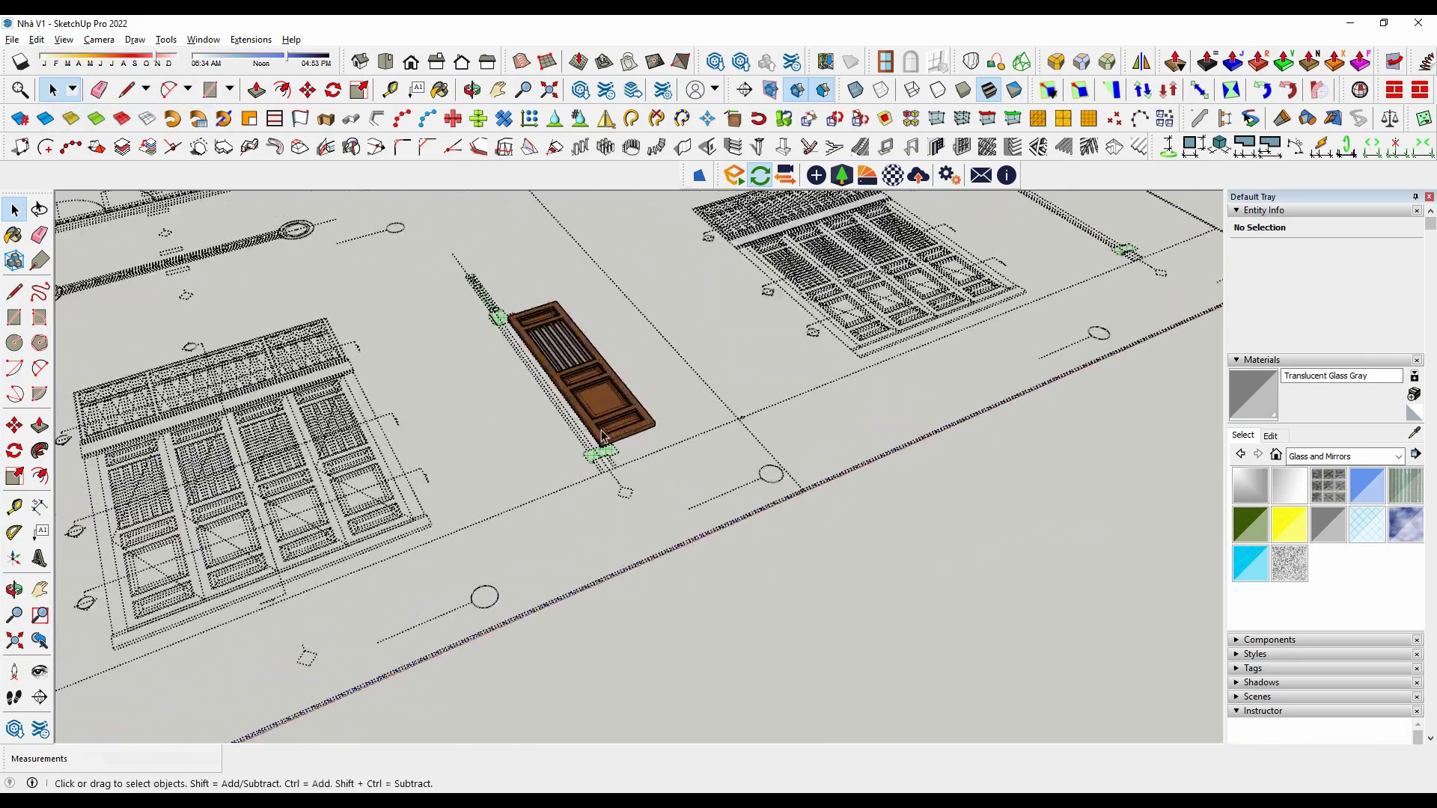
pyautogui.scroll(5, 696, 415)
# Move the Component#46 door by its corner onto its elevation outline.
pyautogui.click(734, 502)
pyautogui.scroll(2, 734, 502)
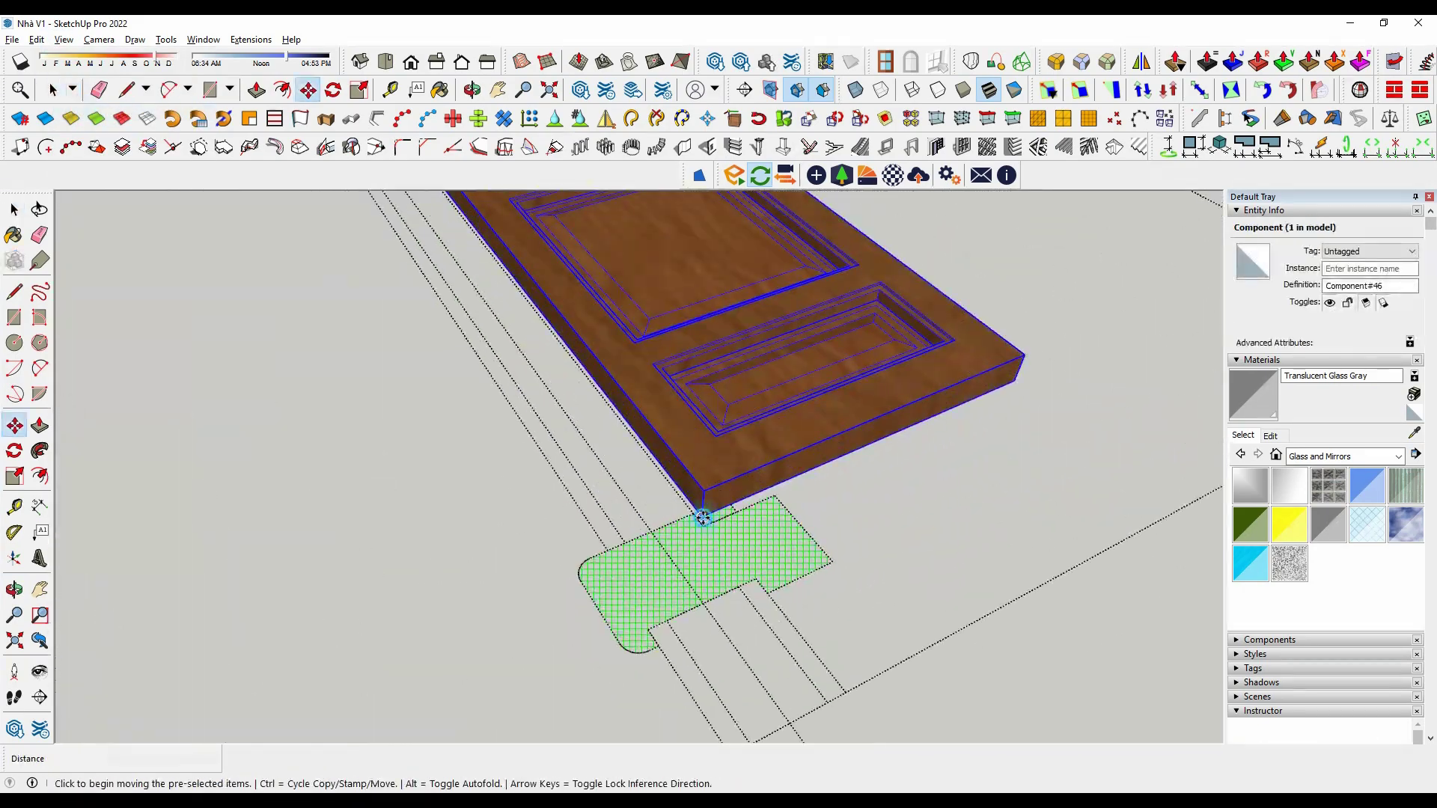
pyautogui.click(703, 518)
pyautogui.scroll(-5, 703, 518)
pyautogui.scroll(5, 566, 577)
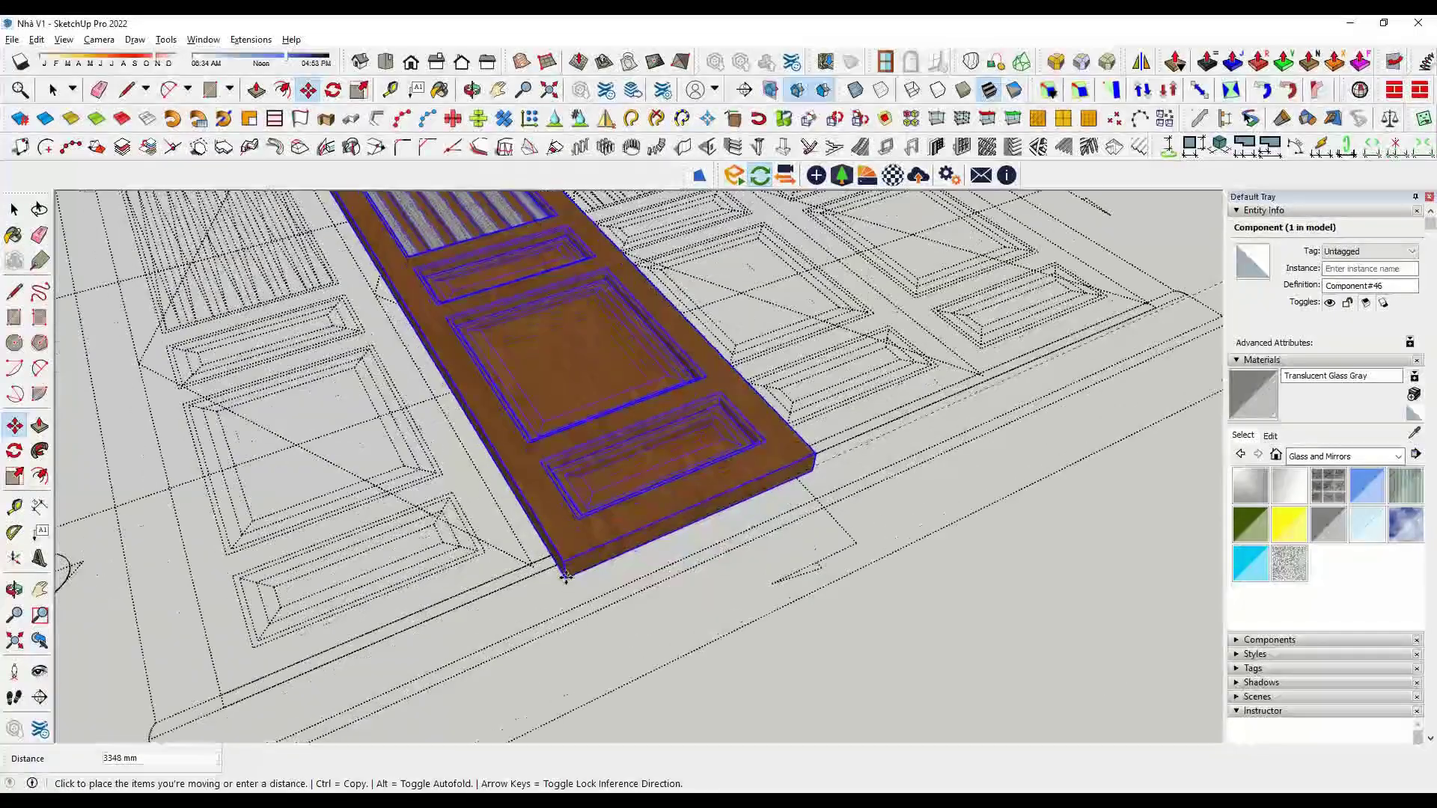
pyautogui.scroll(-3, 566, 576)
pyautogui.scroll(3, 336, 614)
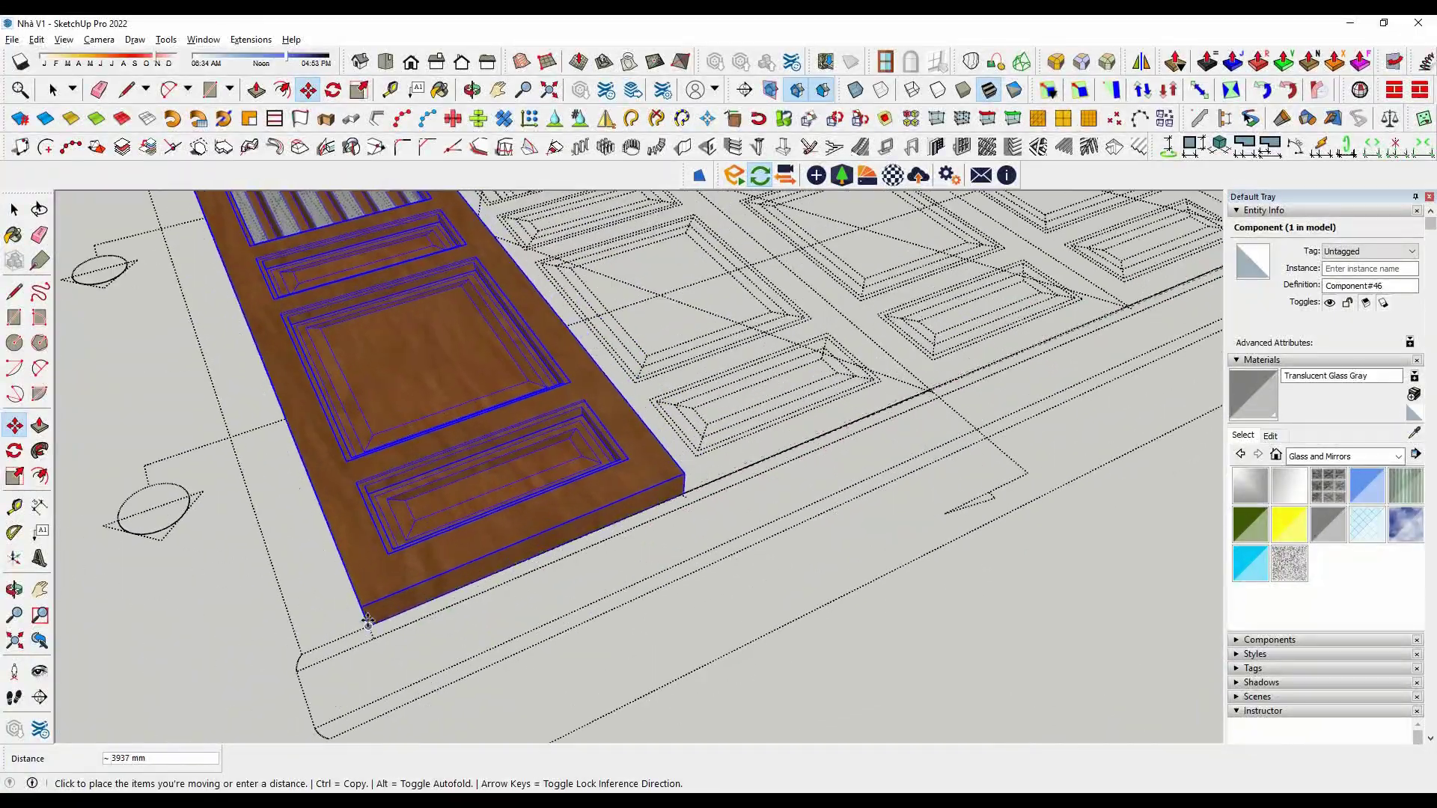
pyautogui.click(368, 622)
pyautogui.scroll(-3, 368, 622)
pyautogui.scroll(3, 427, 390)
pyautogui.scroll(3, 428, 390)
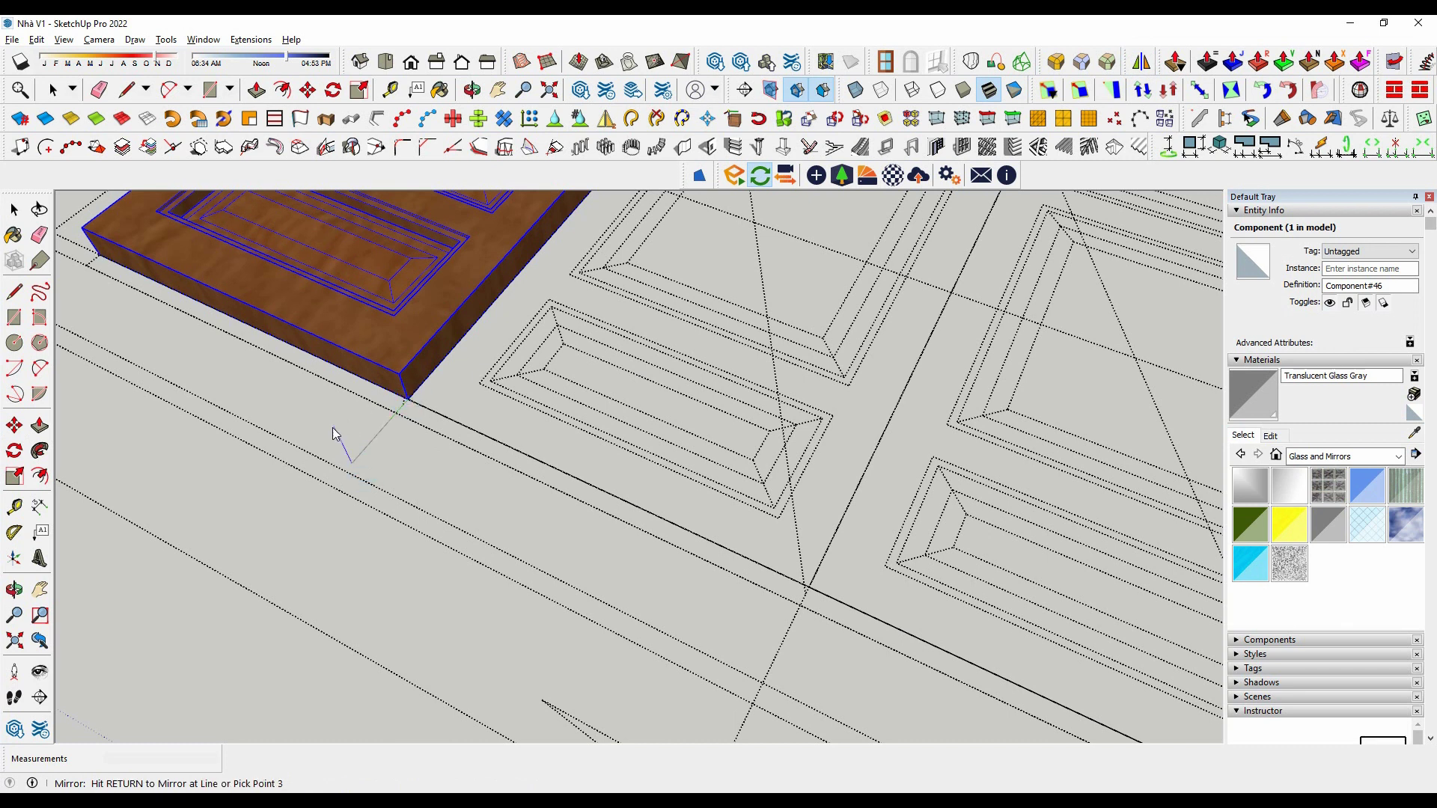
# Mirror a copy of the door beside it, keeping the original.
pyautogui.press('Return')
pyautogui.click(782, 446)
pyautogui.scroll(-3, 648, 438)
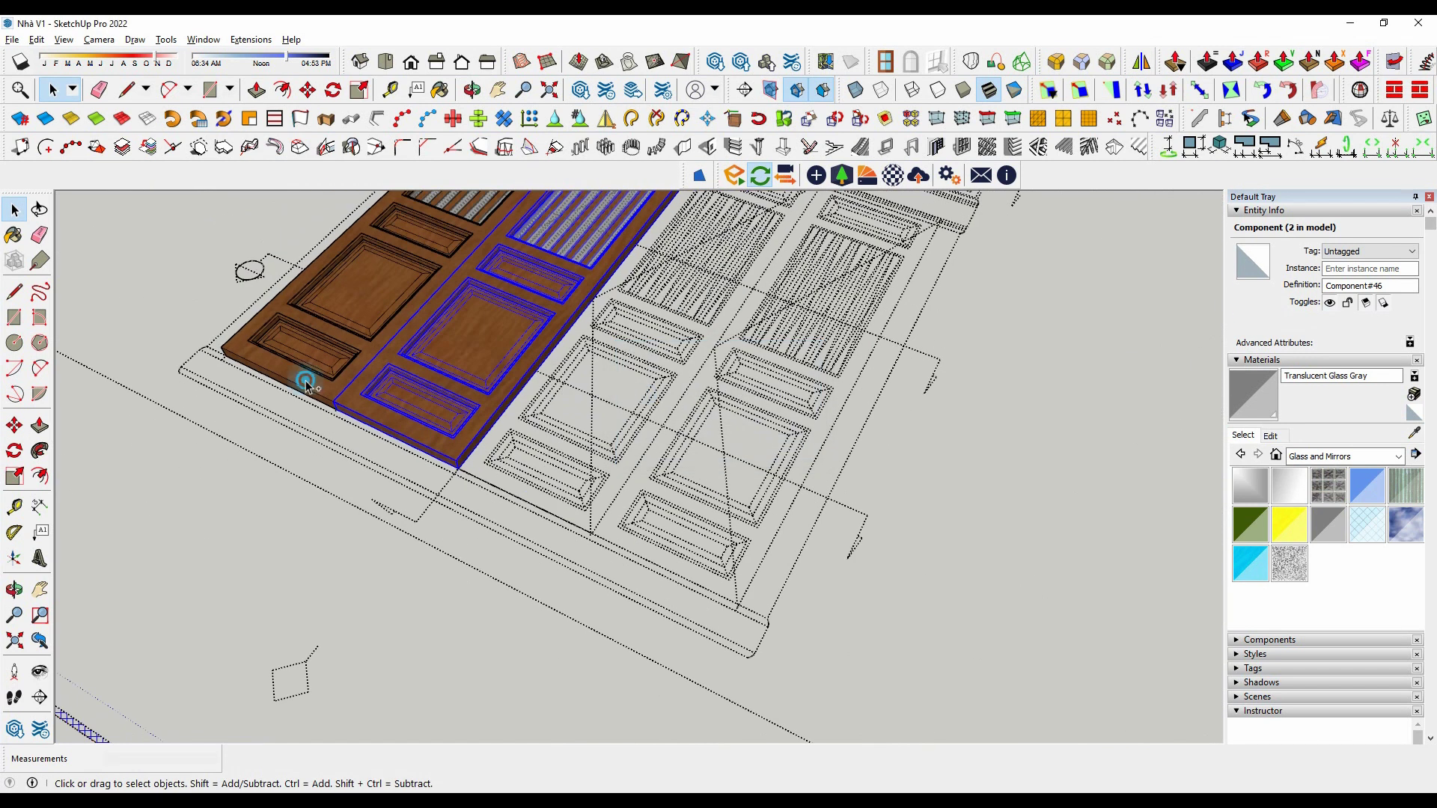
# Mirror both doors, keeping the originals, to get four door leaves.
pyautogui.keyDown('ctrl'); pyautogui.click(305, 381); pyautogui.keyUp('ctrl')
pyautogui.scroll(2, 449, 464)
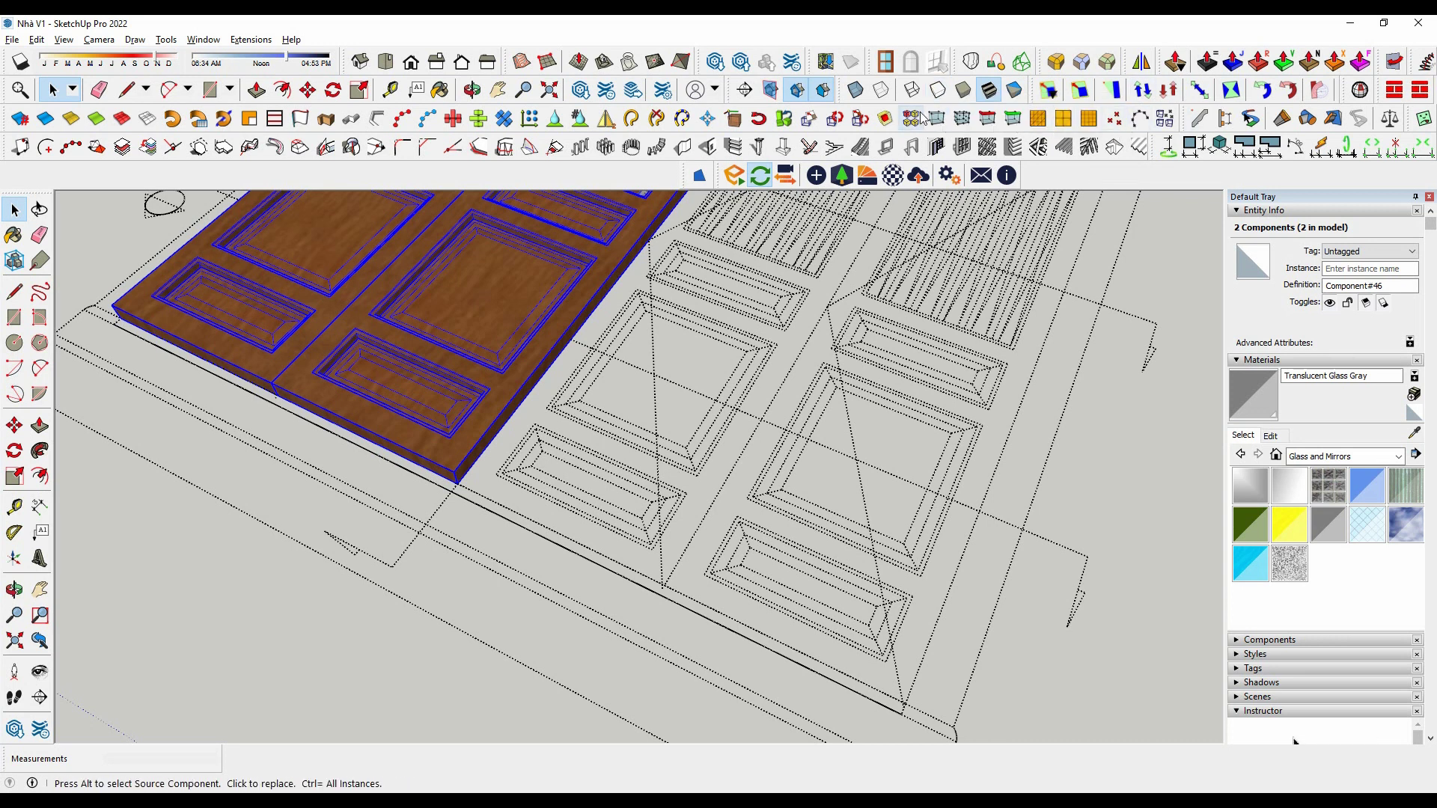
pyautogui.scroll(2, 458, 486)
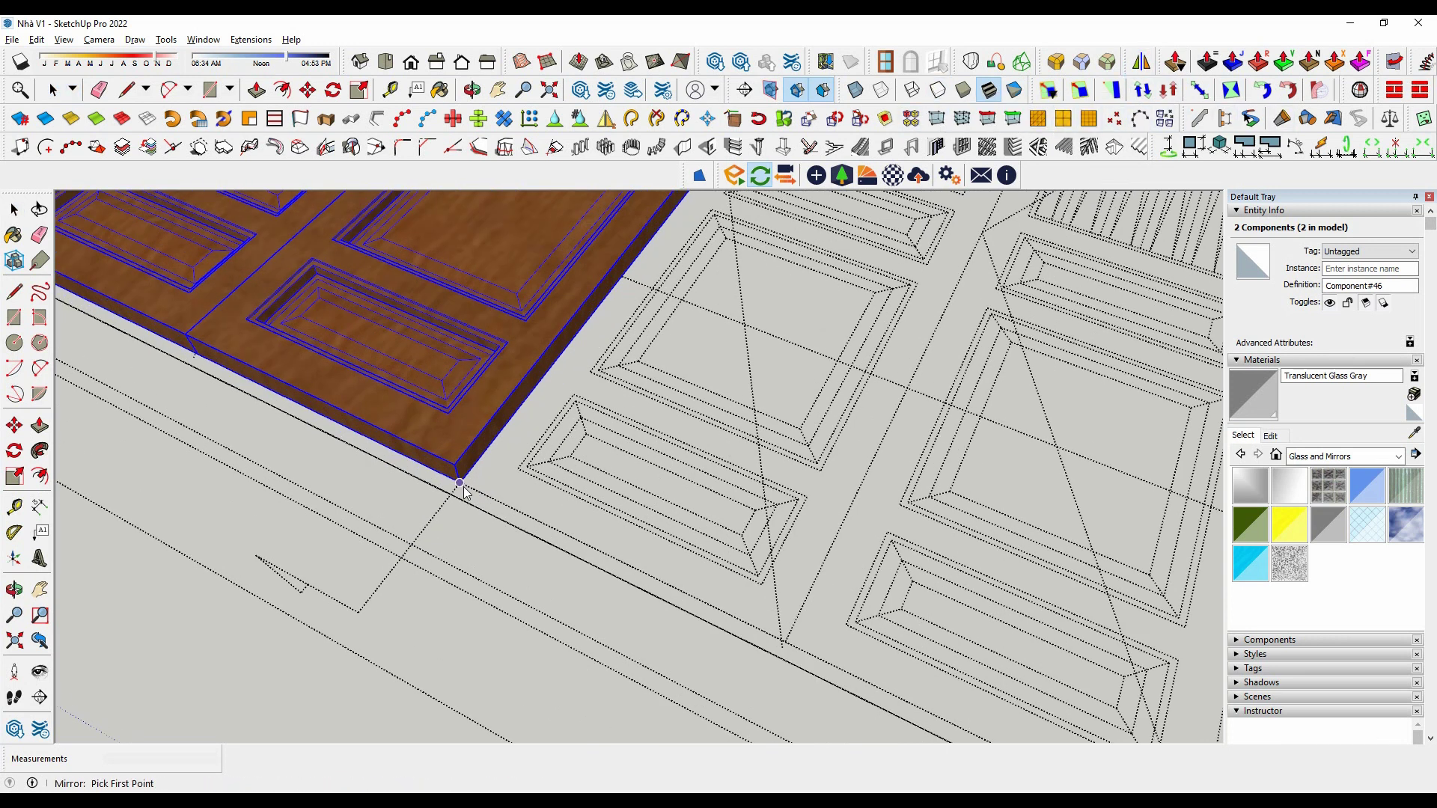
pyautogui.scroll(-2, 425, 539)
pyautogui.press('Return')
pyautogui.click(769, 442)
# Orbit around the model to inspect the four doors, beam and ring.
pyautogui.moveTo(770, 443)
pyautogui.mouseDown(button='middle')
pyautogui.moveTo(673, 416)
pyautogui.moveTo(609, 545)
pyautogui.moveTo(866, 424)
pyautogui.mouseUp(button='middle')
pyautogui.scroll(-2, 407, 460)
pyautogui.moveTo(407, 459)
pyautogui.mouseDown(button='middle')
pyautogui.moveTo(837, 599)
pyautogui.moveTo(972, 507)
pyautogui.moveTo(879, 472)
pyautogui.mouseUp(button='middle')
pyautogui.scroll(-3, 837, 599)
pyautogui.scroll(-2, 972, 507)
pyautogui.scroll(5, 462, 245)
pyautogui.scroll(-3, 472, 573)
pyautogui.moveTo(472, 572); pyautogui.dragTo(464, 474, button='middle')
pyautogui.scroll(3, 464, 475)
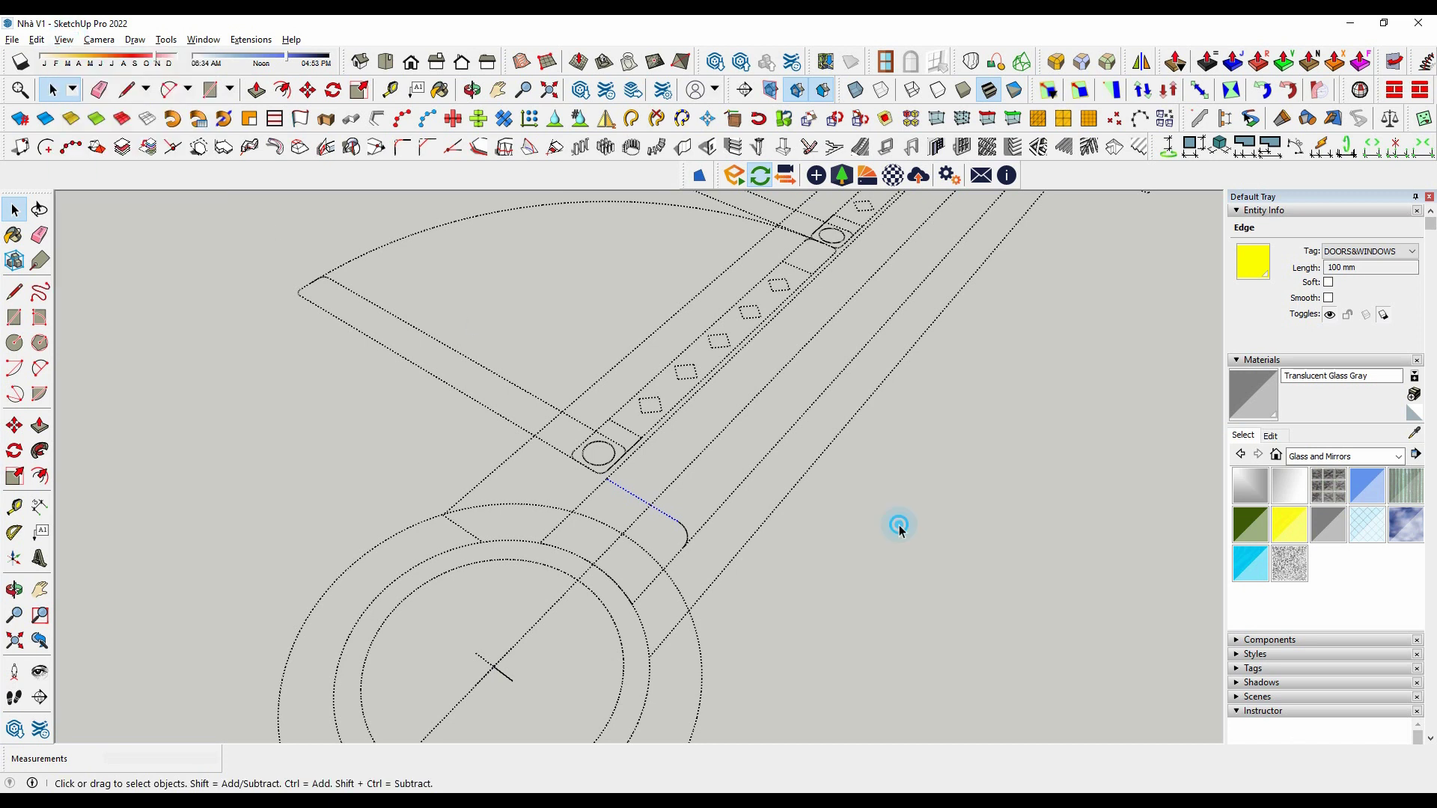
pyautogui.rightClick(548, 449)
pyautogui.click(369, 427)
pyautogui.scroll(-3, 369, 427)
pyautogui.moveTo(369, 427)
pyautogui.mouseDown(button='middle')
pyautogui.moveTo(334, 209)
pyautogui.moveTo(447, 472)
pyautogui.moveTo(646, 345)
pyautogui.mouseUp(button='middle')
pyautogui.scroll(4, 447, 472)
pyautogui.scroll(-5, 645, 344)
pyautogui.scroll(5, 335, 575)
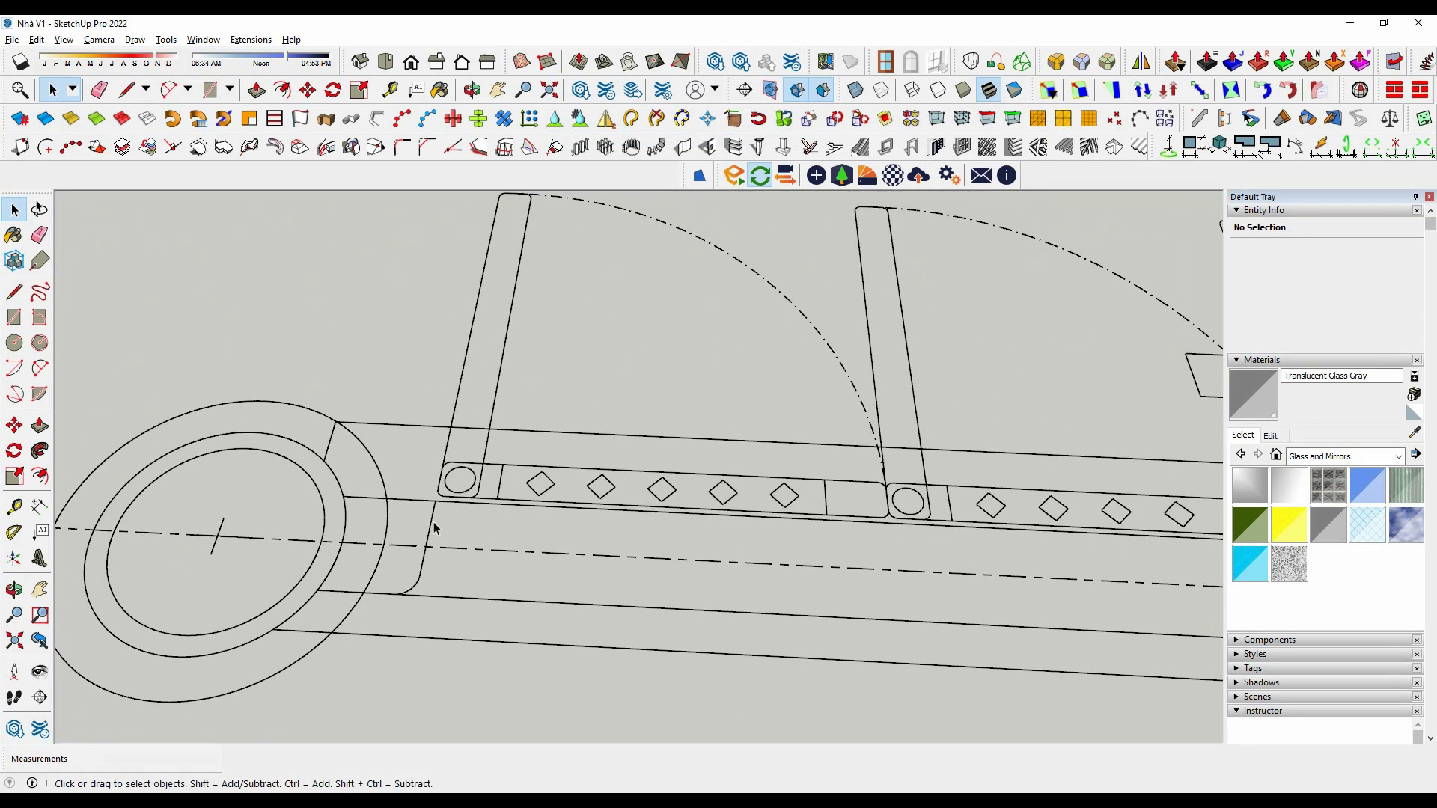
# Orbit toward the facade drawings showing the doors.
pyautogui.click(409, 436)
pyautogui.scroll(-5, 446, 362)
pyautogui.moveTo(447, 362)
pyautogui.mouseDown(button='middle')
pyautogui.moveTo(608, 622)
pyautogui.moveTo(603, 443)
pyautogui.moveTo(645, 538)
pyautogui.mouseUp(button='middle')
pyautogui.scroll(3, 523, 487)
pyautogui.scroll(3, 608, 622)
pyautogui.scroll(2, 608, 623)
pyautogui.scroll(5, 608, 623)
# Combine the four door leaves into one component, Component#47.
pyautogui.keyDown('ctrl'); pyautogui.click(751, 390); pyautogui.keyUp('ctrl')
pyautogui.keyDown('ctrl'); pyautogui.click(783, 295); pyautogui.keyUp('ctrl')
pyautogui.rightClick(783, 295)
pyautogui.click(823, 372)
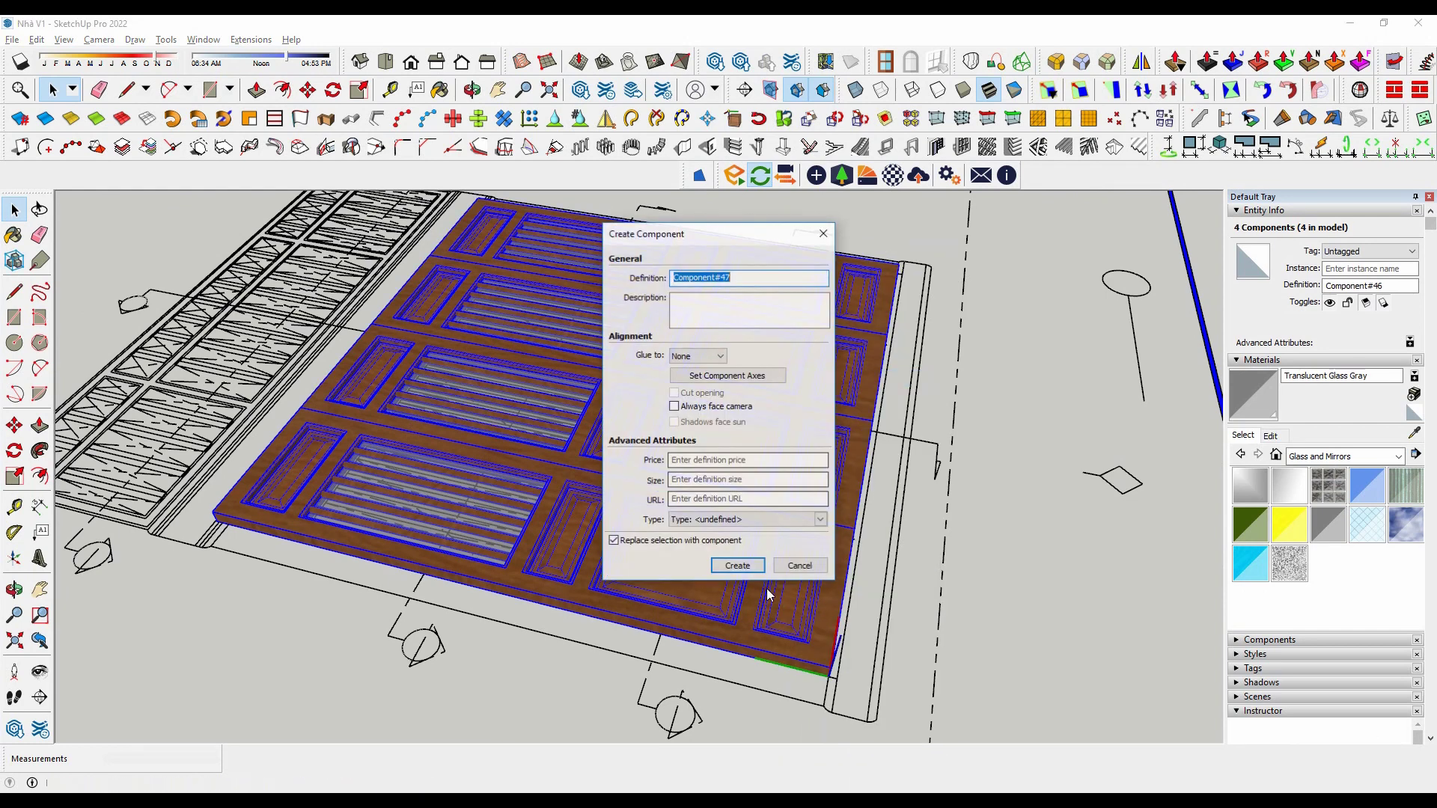
pyautogui.press('Return')
pyautogui.scroll(-4, 769, 595)
pyautogui.moveTo(769, 595); pyautogui.dragTo(598, 524, button='middle')
pyautogui.scroll(3, 597, 524)
pyautogui.scroll(3, 597, 524)
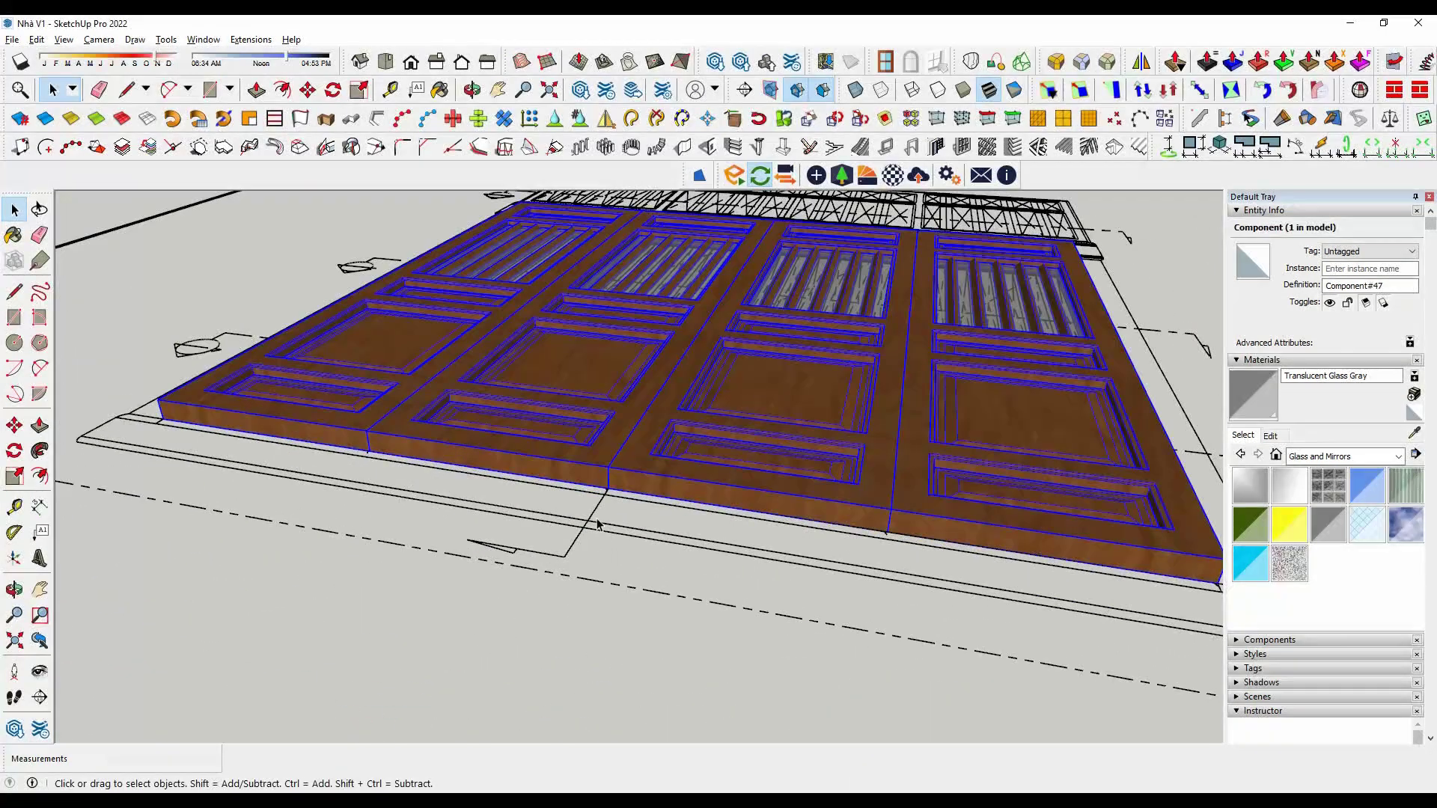
# Copy the door set with Move and Ctrl, placing it inside the house.
pyautogui.press('m')
pyautogui.click(607, 488)
pyautogui.press('ctrl')
pyautogui.scroll(-5, 608, 488)
pyautogui.scroll(-3, 748, 449)
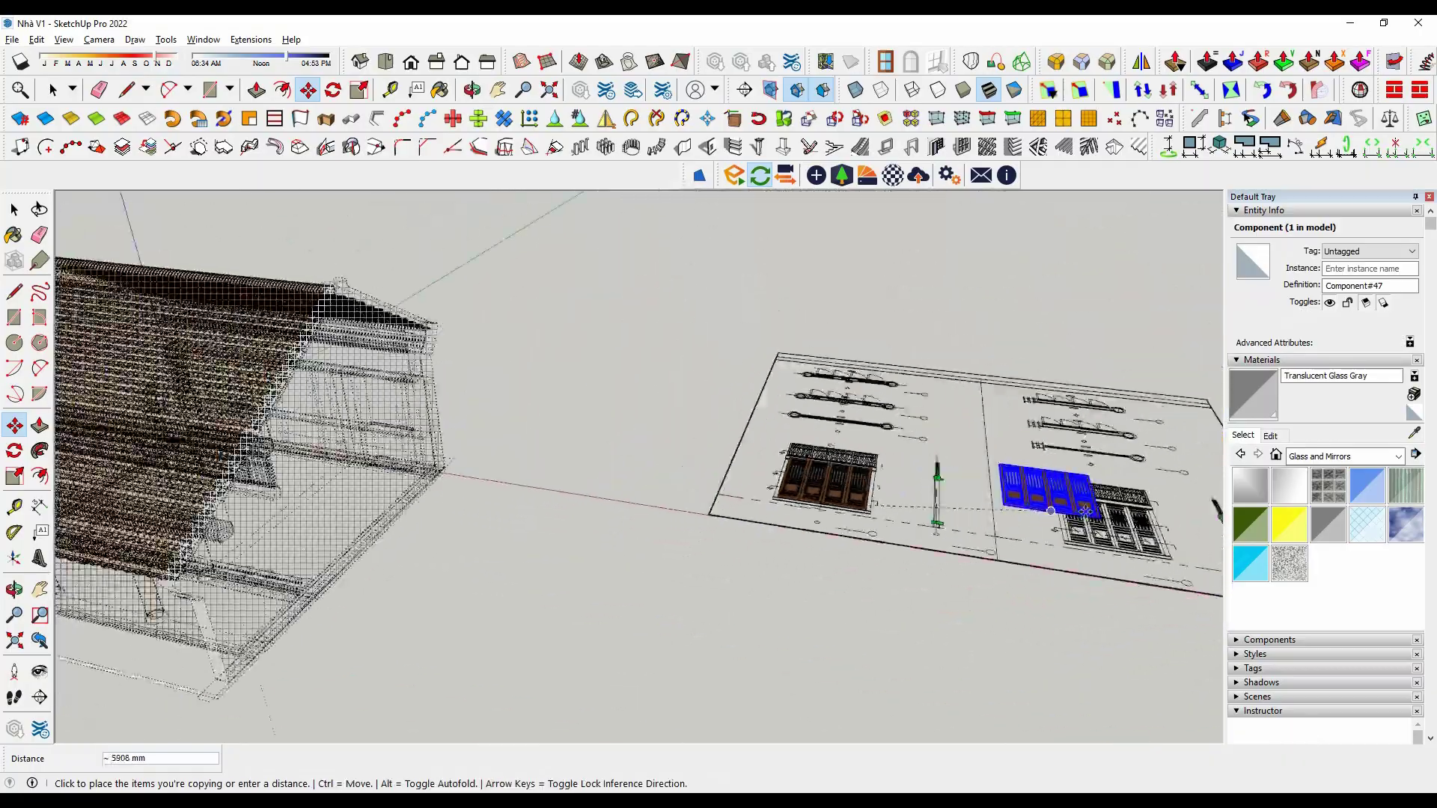
pyautogui.scroll(-3, 1085, 511)
pyautogui.scroll(3, 524, 592)
pyautogui.scroll(3, 419, 562)
pyautogui.scroll(3, 330, 555)
pyautogui.click(329, 556)
pyautogui.scroll(-3, 330, 555)
# Unhide all hidden house geometry and stop showing hidden objects.
pyautogui.press('space')
pyautogui.hotkey('ctrl', 'a')
pyautogui.rightClick(662, 470)
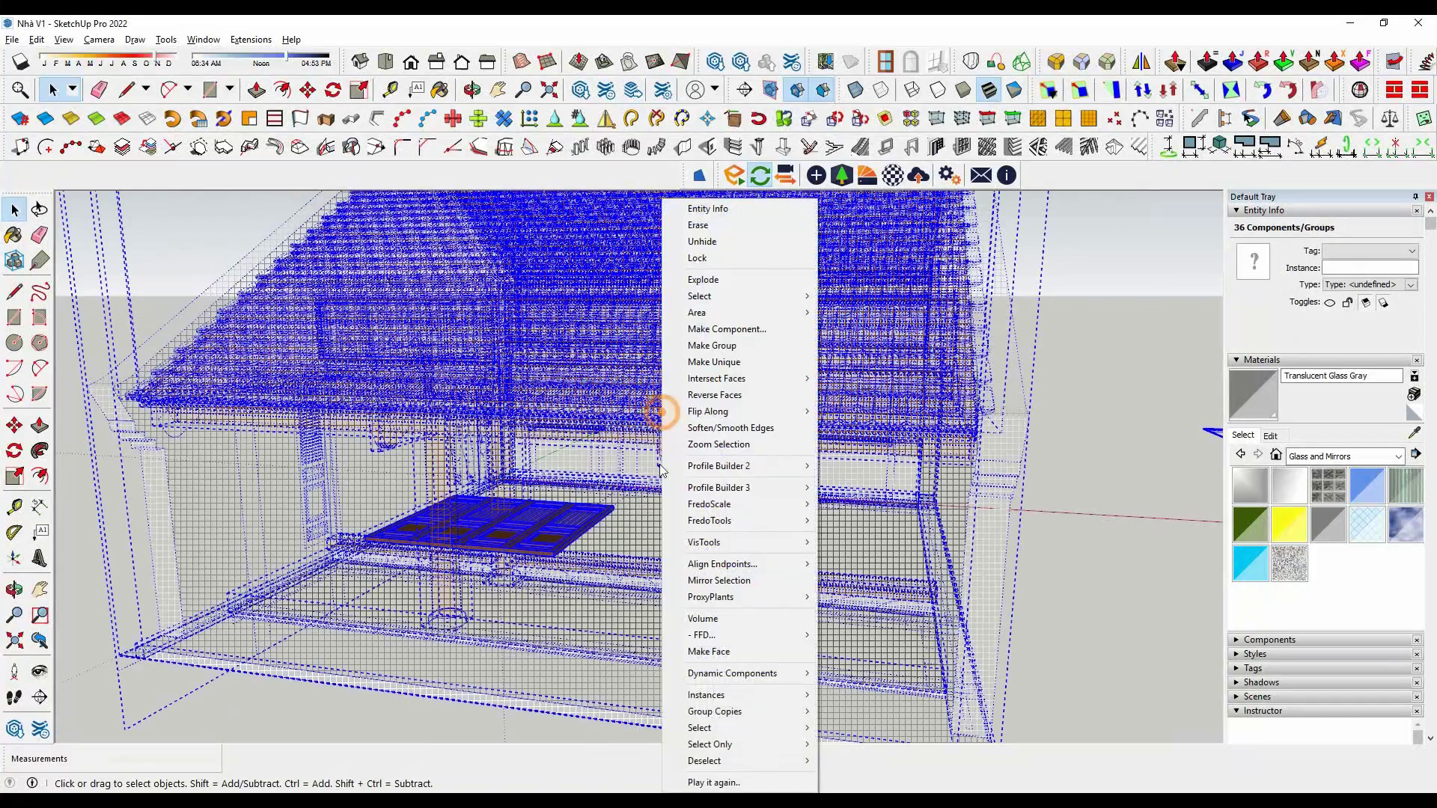
pyautogui.click(707, 241)
pyautogui.click(98, 113)
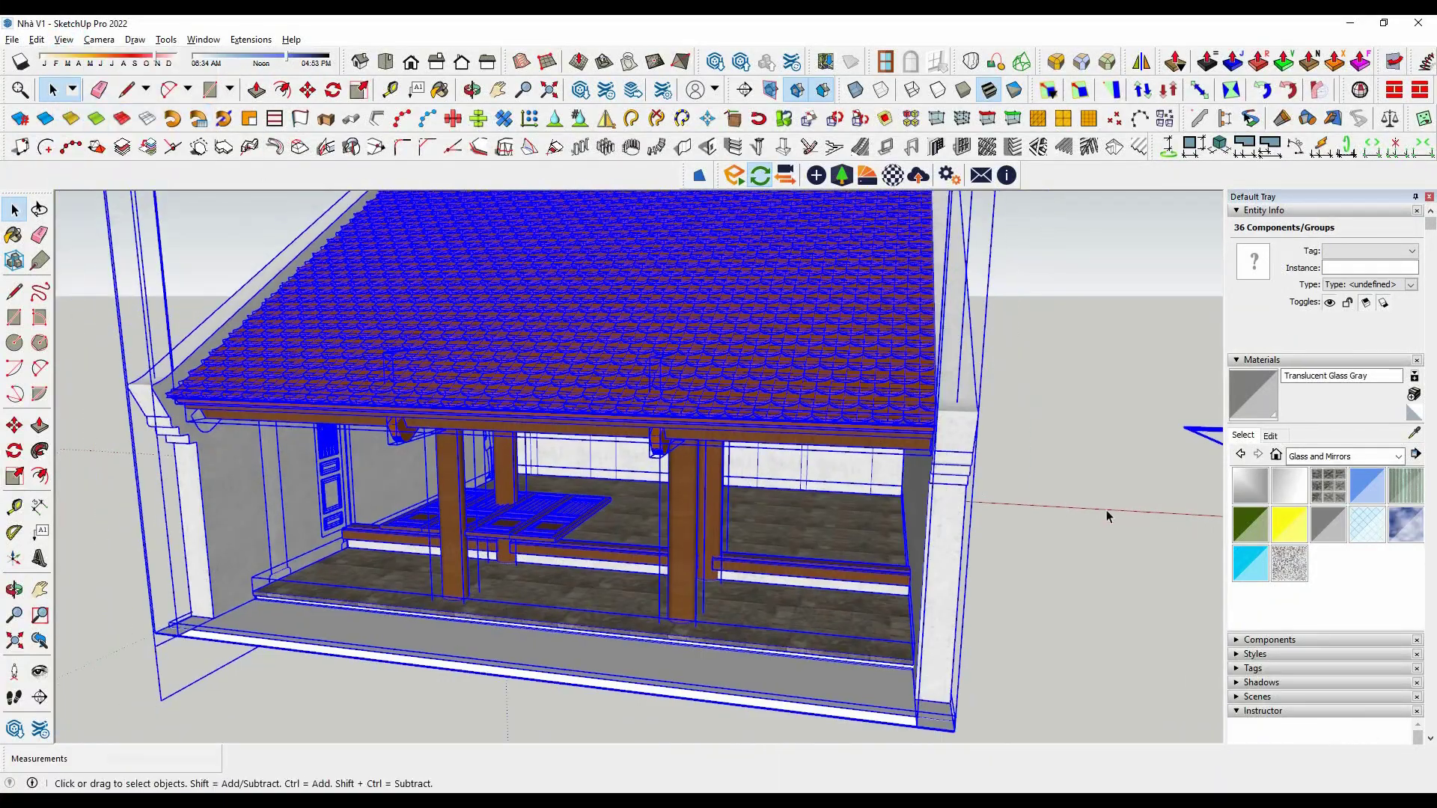
pyautogui.scroll(3, 455, 548)
pyautogui.scroll(3, 455, 548)
pyautogui.scroll(2, 583, 574)
# Select the copied door set and stand it upright.
pyautogui.click(584, 575)
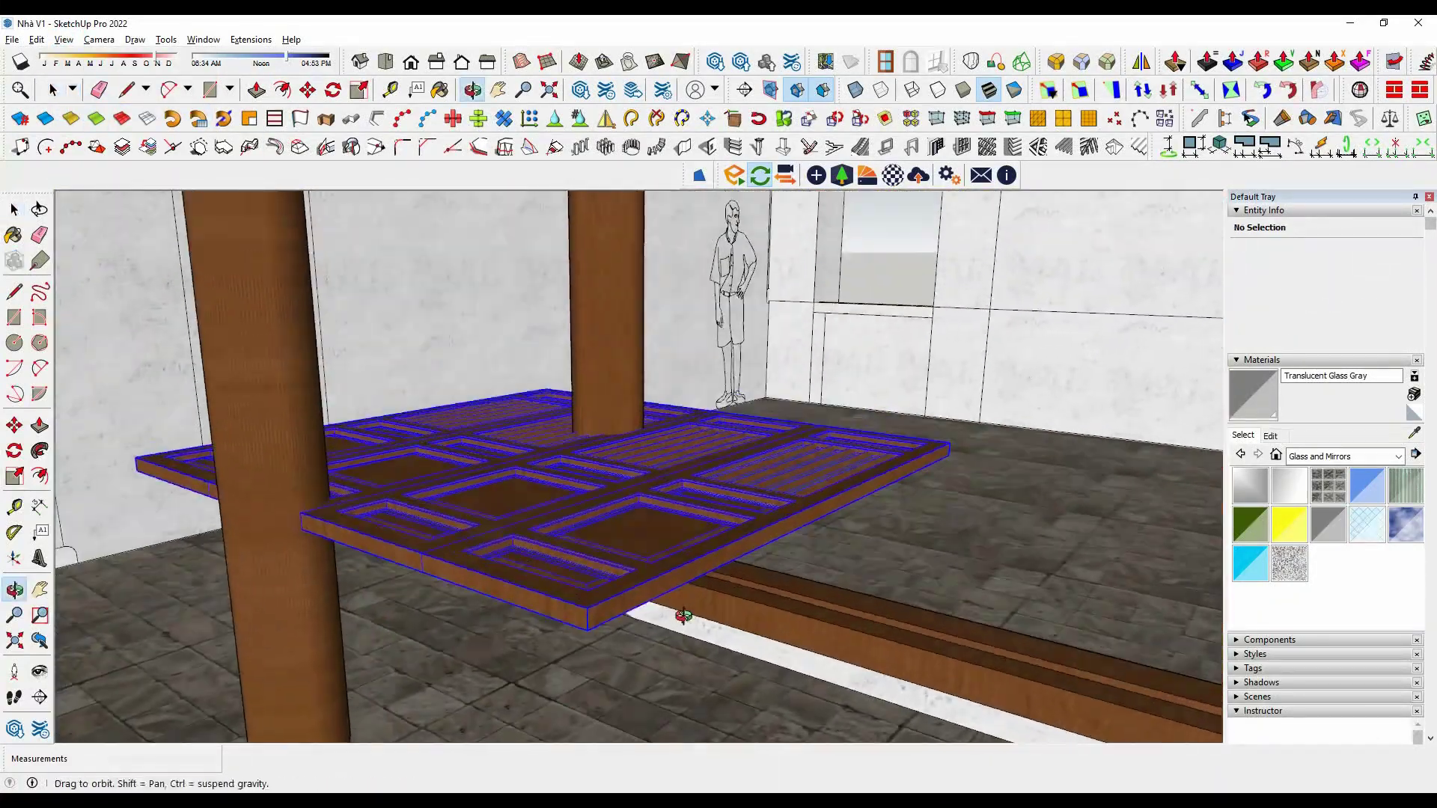
pyautogui.moveTo(584, 575); pyautogui.dragTo(473, 545, button='middle')
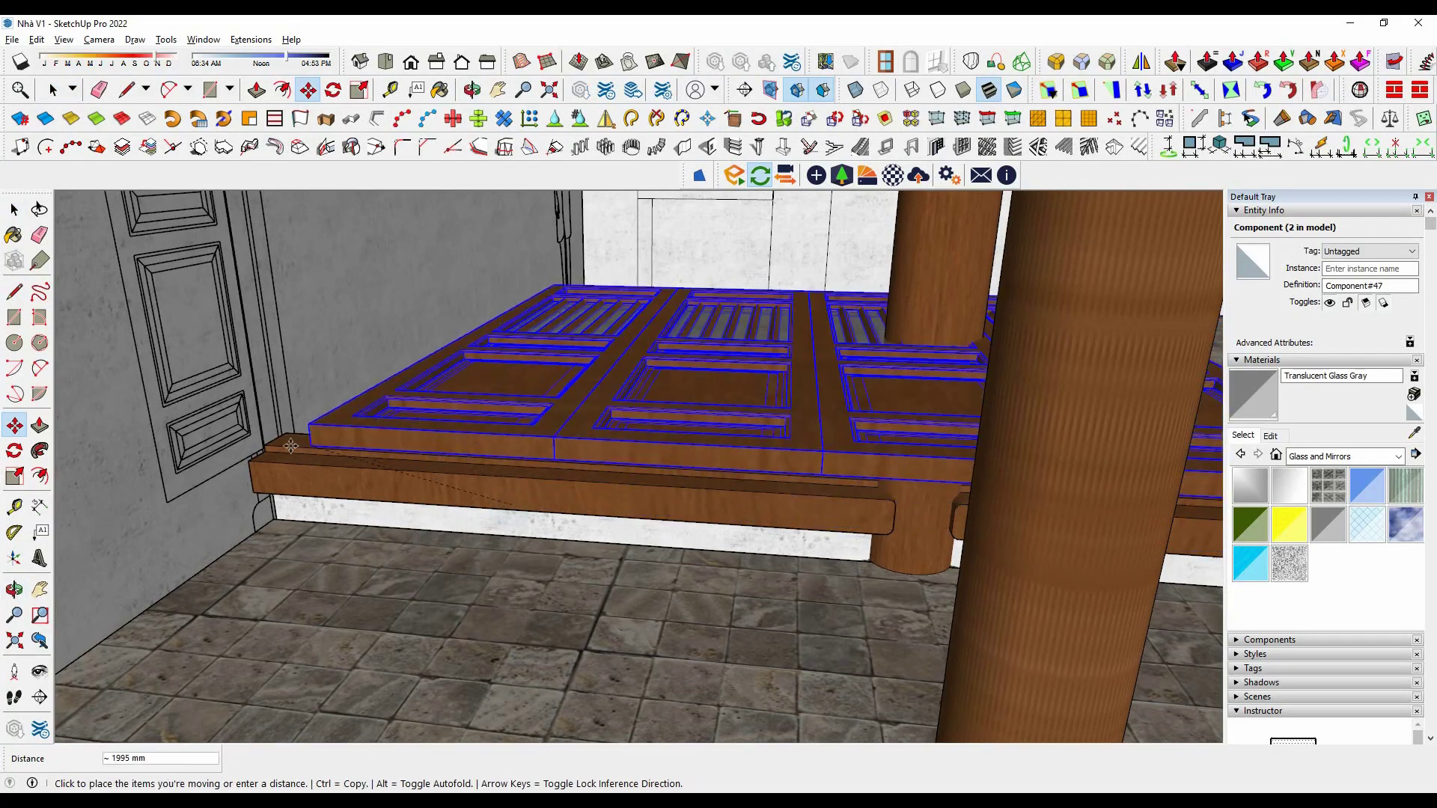
pyautogui.moveTo(262, 447)
pyautogui.mouseDown(button='middle')
pyautogui.moveTo(497, 545)
pyautogui.moveTo(419, 449)
pyautogui.mouseUp(button='middle')
pyautogui.press('m')
pyautogui.scroll(2, 379, 407)
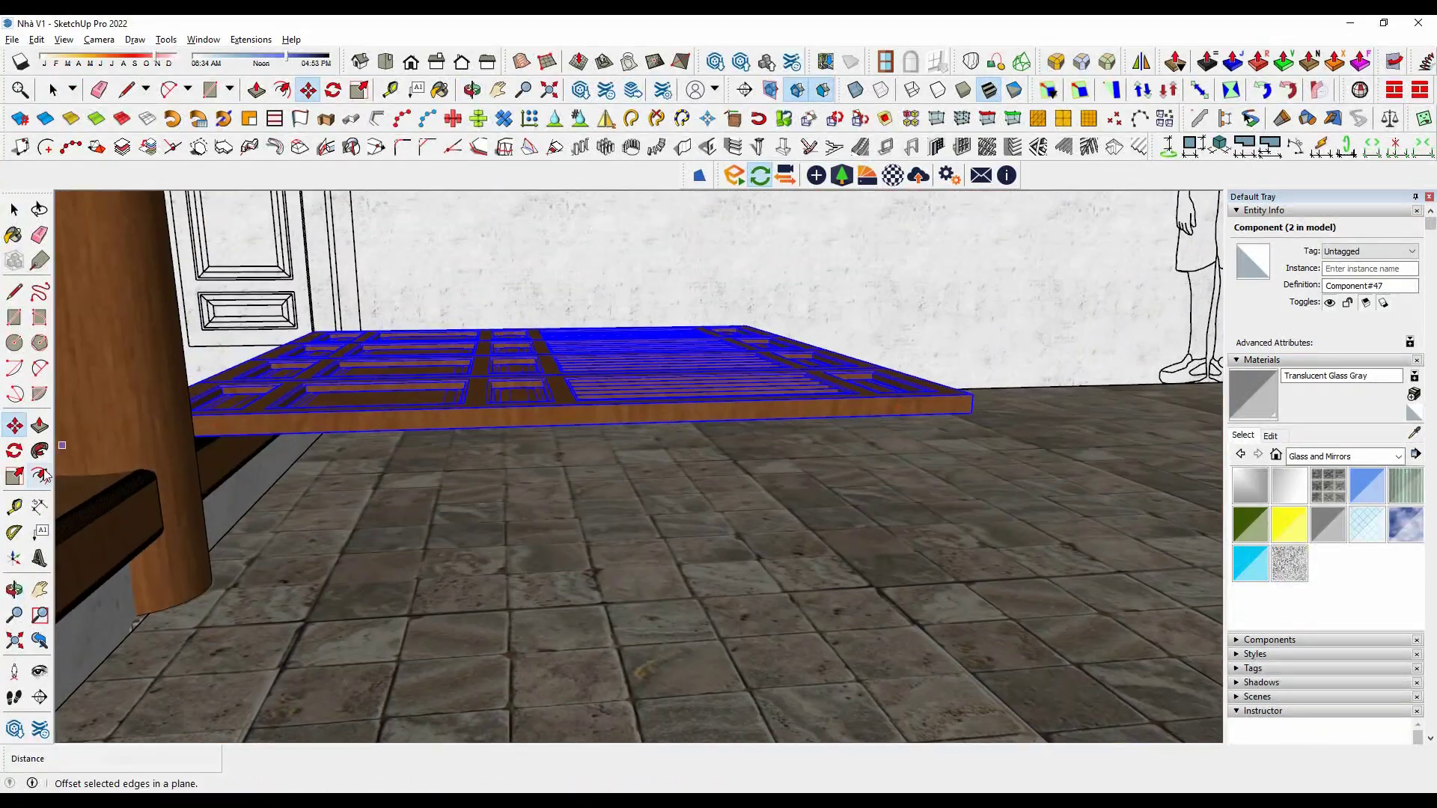
pyautogui.press('space')
# Orbit to view the upright door panels beside the column and bench.
pyautogui.moveTo(531, 362)
pyautogui.mouseDown(button='middle')
pyautogui.moveTo(429, 420)
pyautogui.moveTo(760, 417)
pyautogui.mouseUp(button='middle')
pyautogui.scroll(-5, 744, 433)
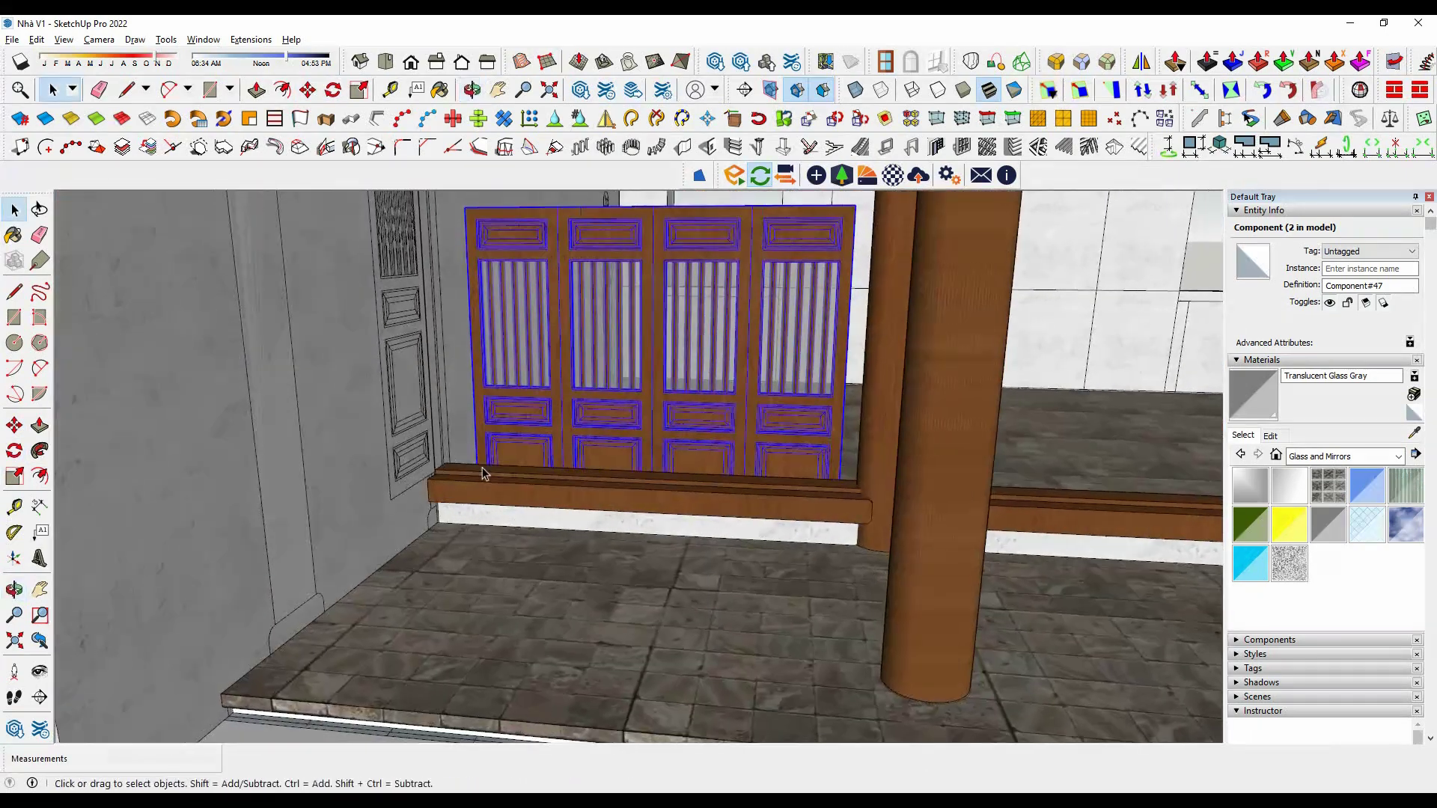
pyautogui.moveTo(874, 505)
pyautogui.mouseDown(button='middle')
pyautogui.moveTo(460, 532)
pyautogui.moveTo(510, 506)
pyautogui.mouseUp(button='middle')
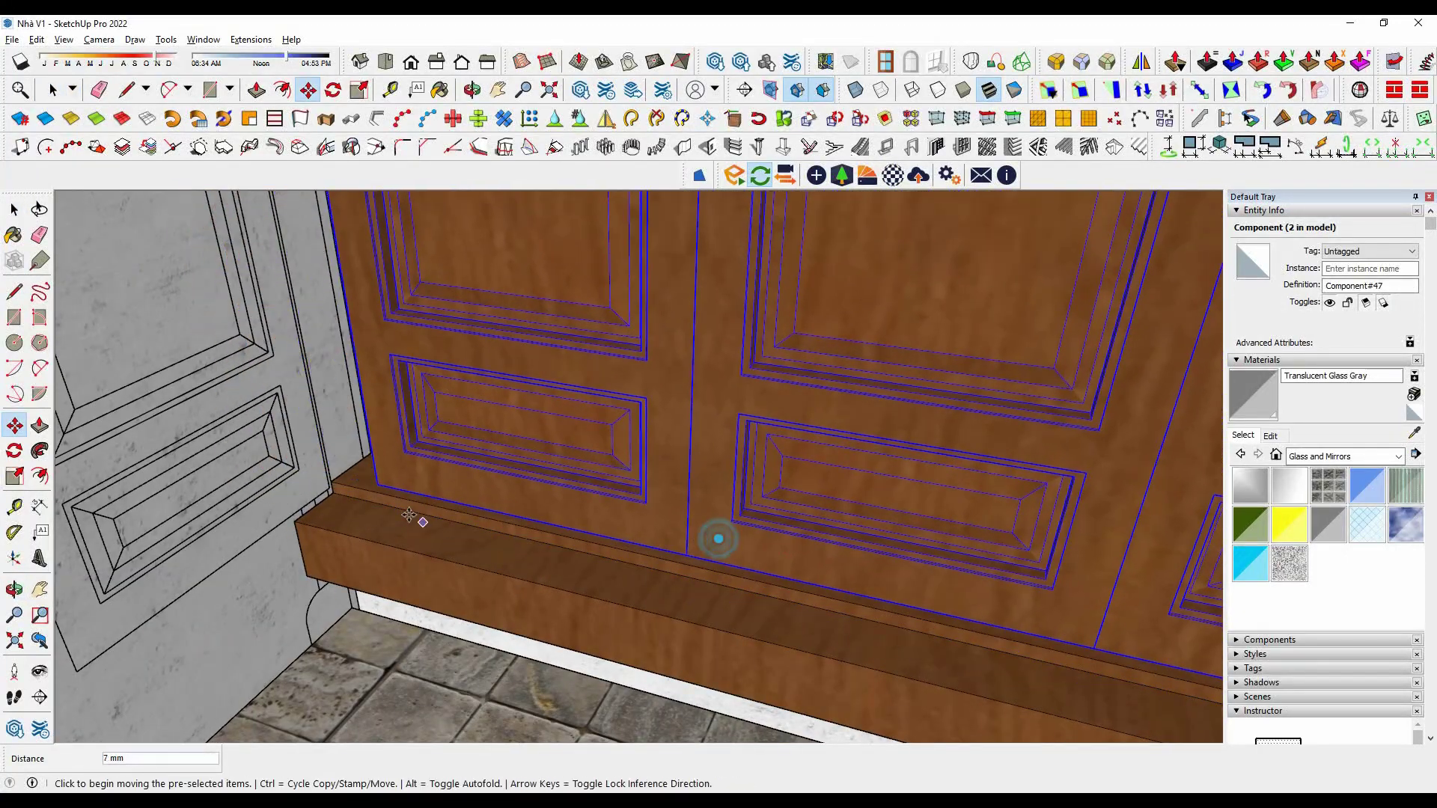
pyautogui.scroll(-3, 408, 515)
pyautogui.moveTo(375, 481); pyautogui.dragTo(674, 524, button='middle')
pyautogui.scroll(-2, 674, 524)
pyautogui.scroll(4, 792, 537)
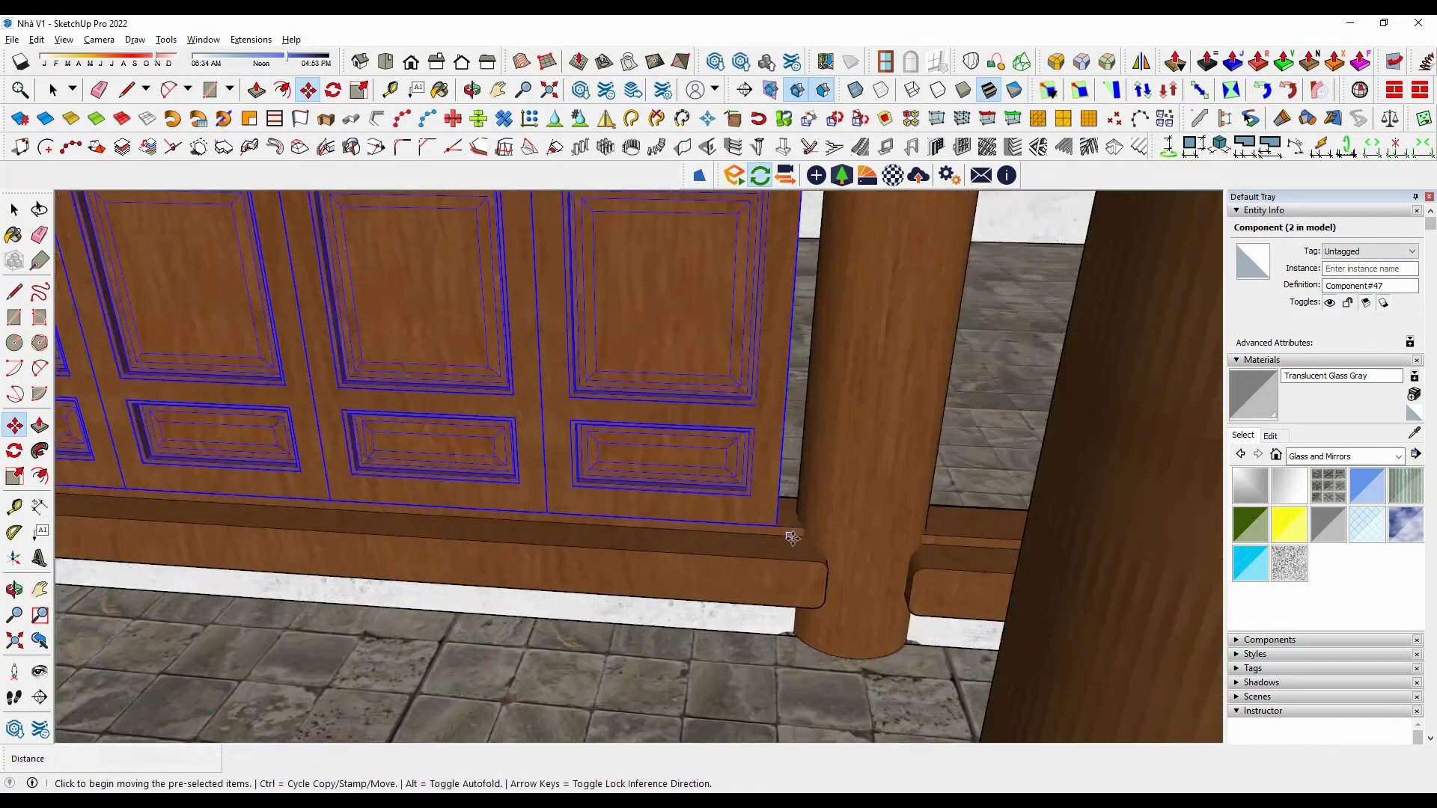
pyautogui.scroll(-3, 792, 538)
pyautogui.press('space')
pyautogui.moveTo(770, 519); pyautogui.dragTo(690, 515, button='middle')
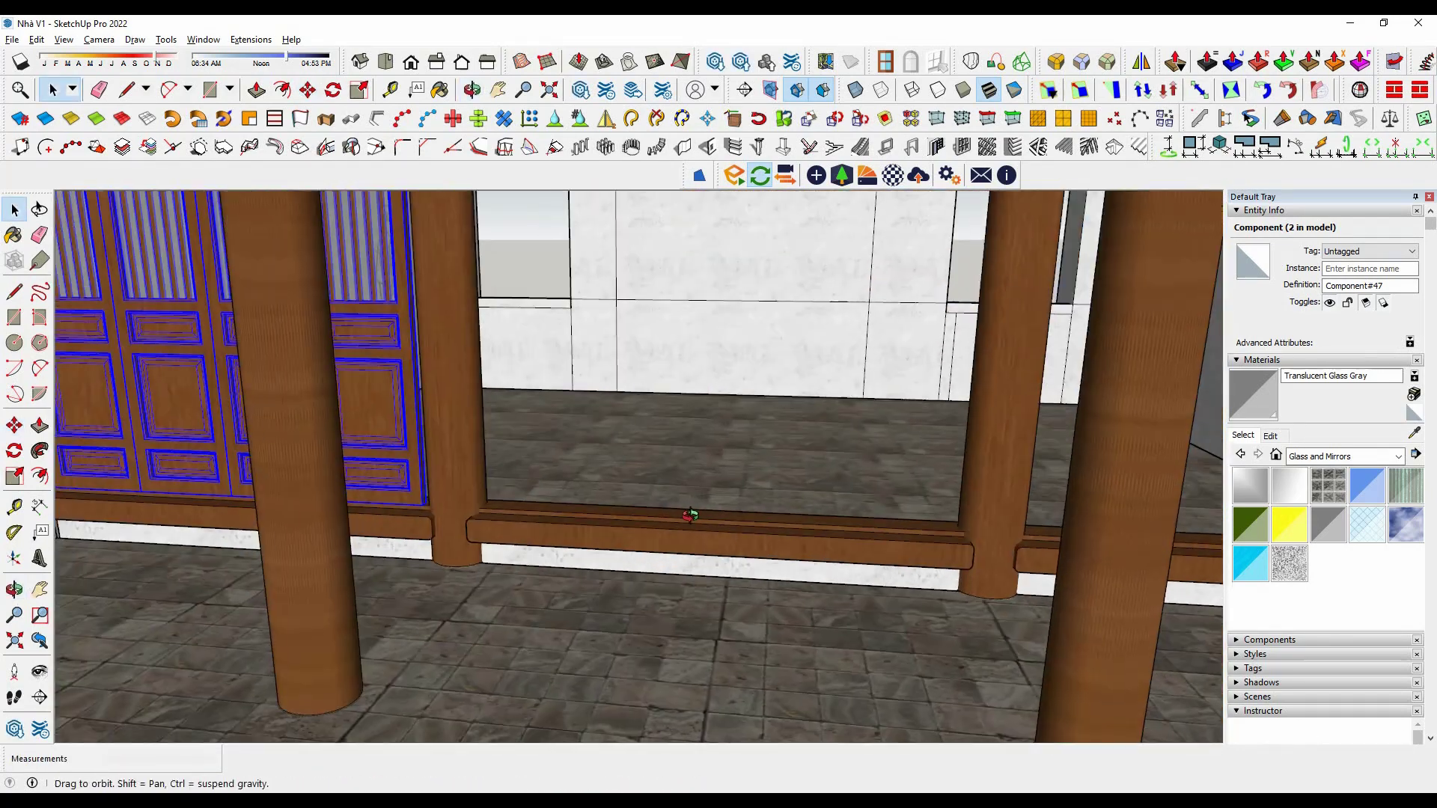
pyautogui.scroll(3, 420, 536)
# Move the door set by its corner onto the wooden sill beside the column.
pyautogui.click(345, 470)
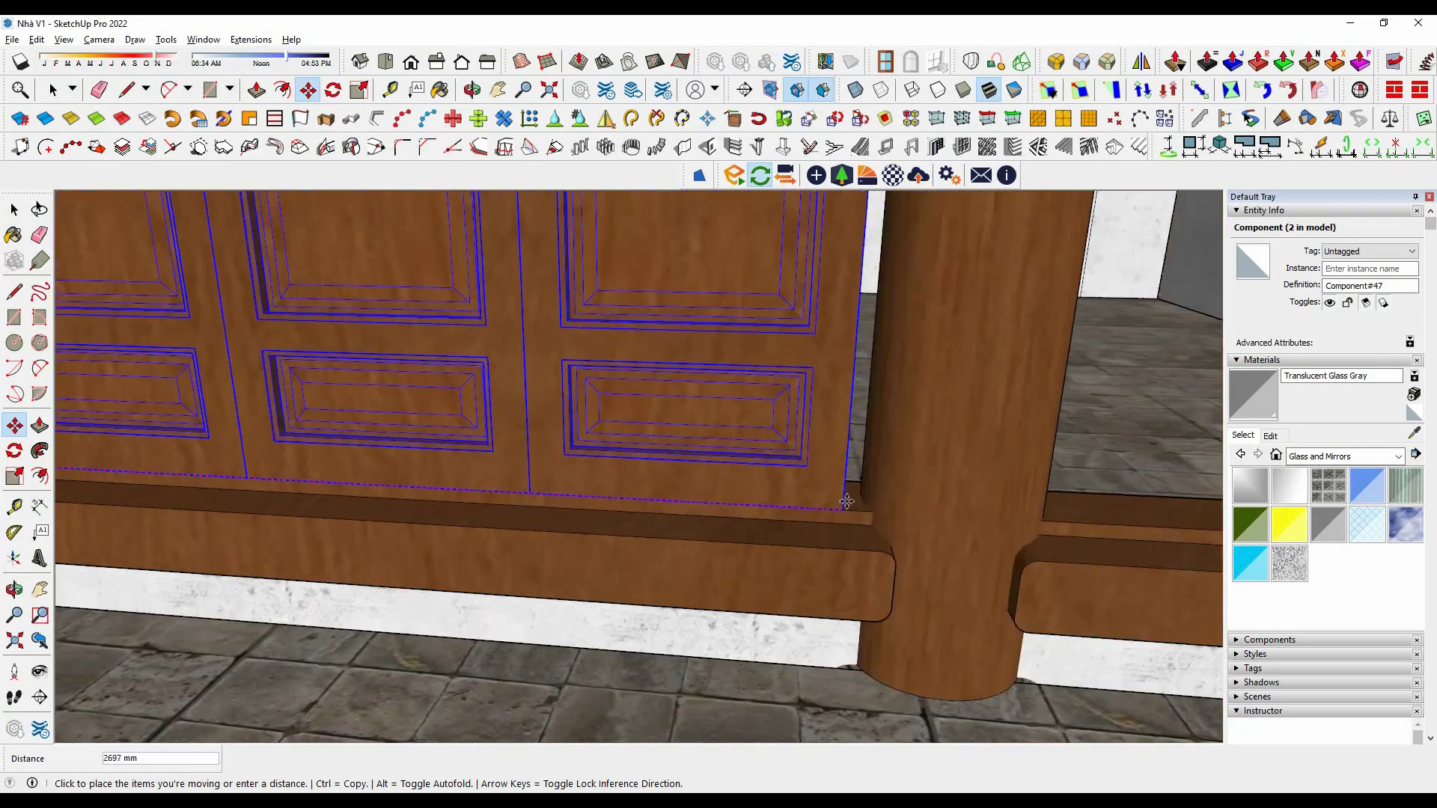
pyautogui.scroll(-2, 787, 535)
pyautogui.moveTo(754, 600); pyautogui.dragTo(300, 569, button='middle')
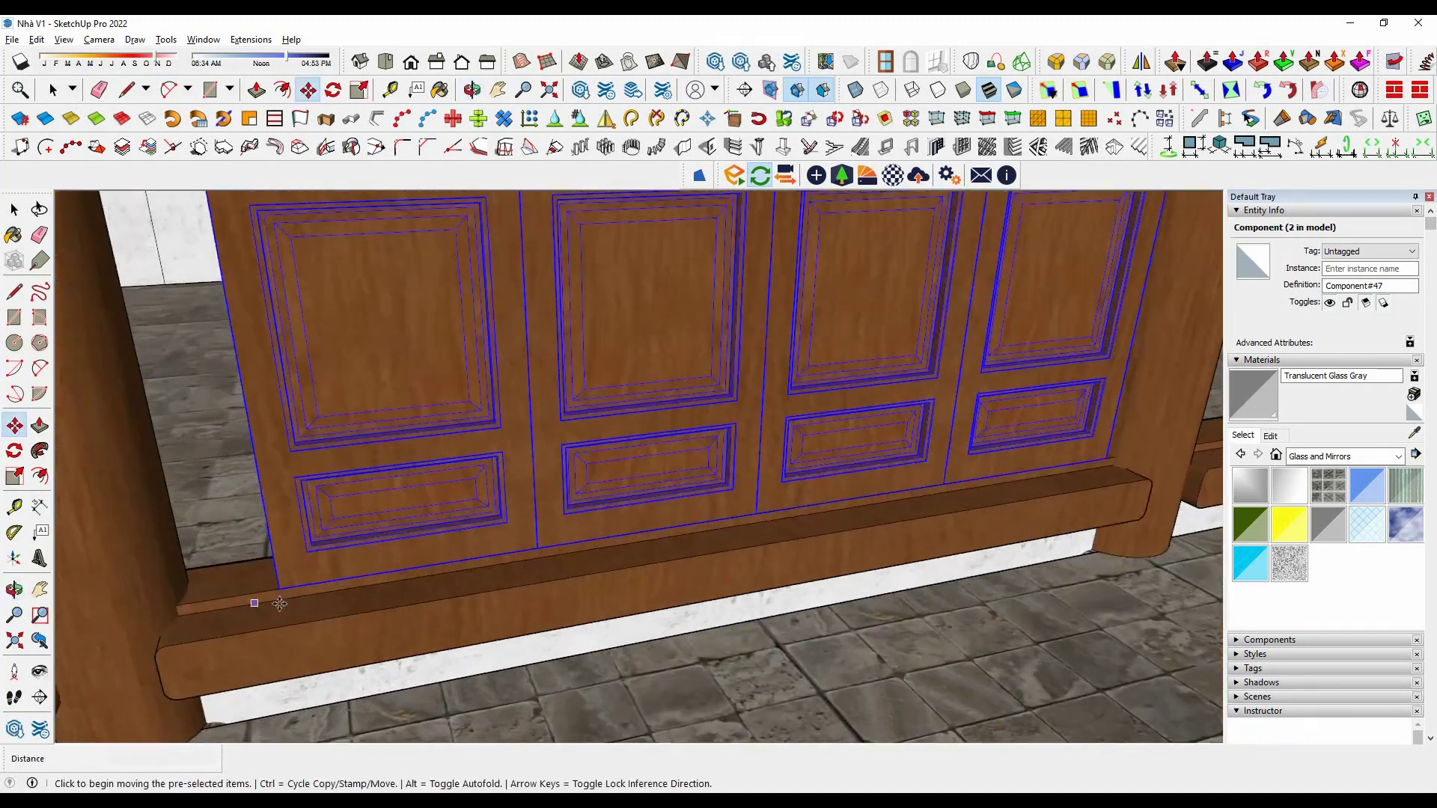
pyautogui.scroll(2, 220, 586)
pyautogui.click(221, 586)
pyautogui.scroll(-3, 651, 594)
pyautogui.scroll(3, 940, 594)
# Switch to top view and inspect the corner beside the left column ring.
pyautogui.scroll(3, 462, 511)
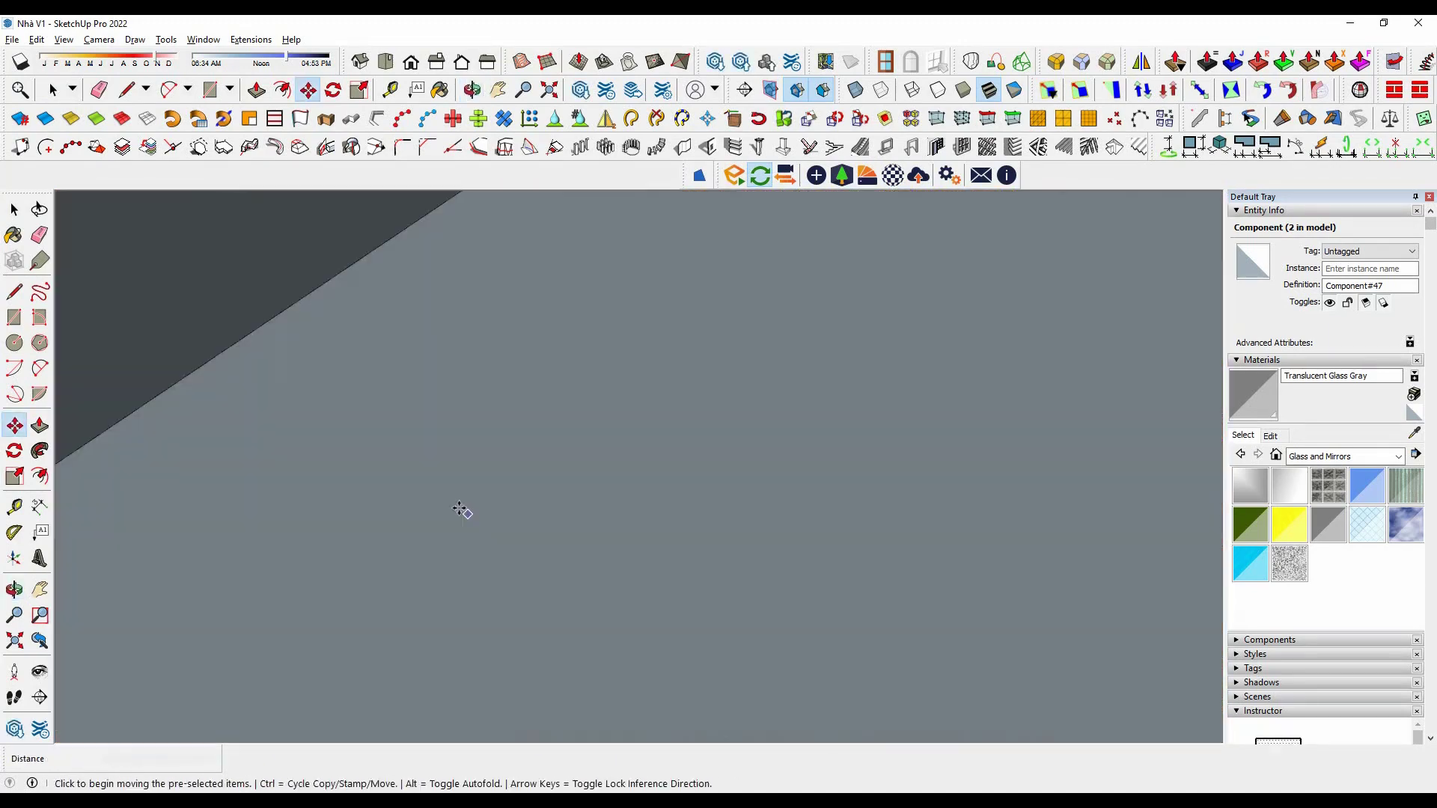
pyautogui.scroll(-3, 448, 518)
pyautogui.scroll(-2, 539, 487)
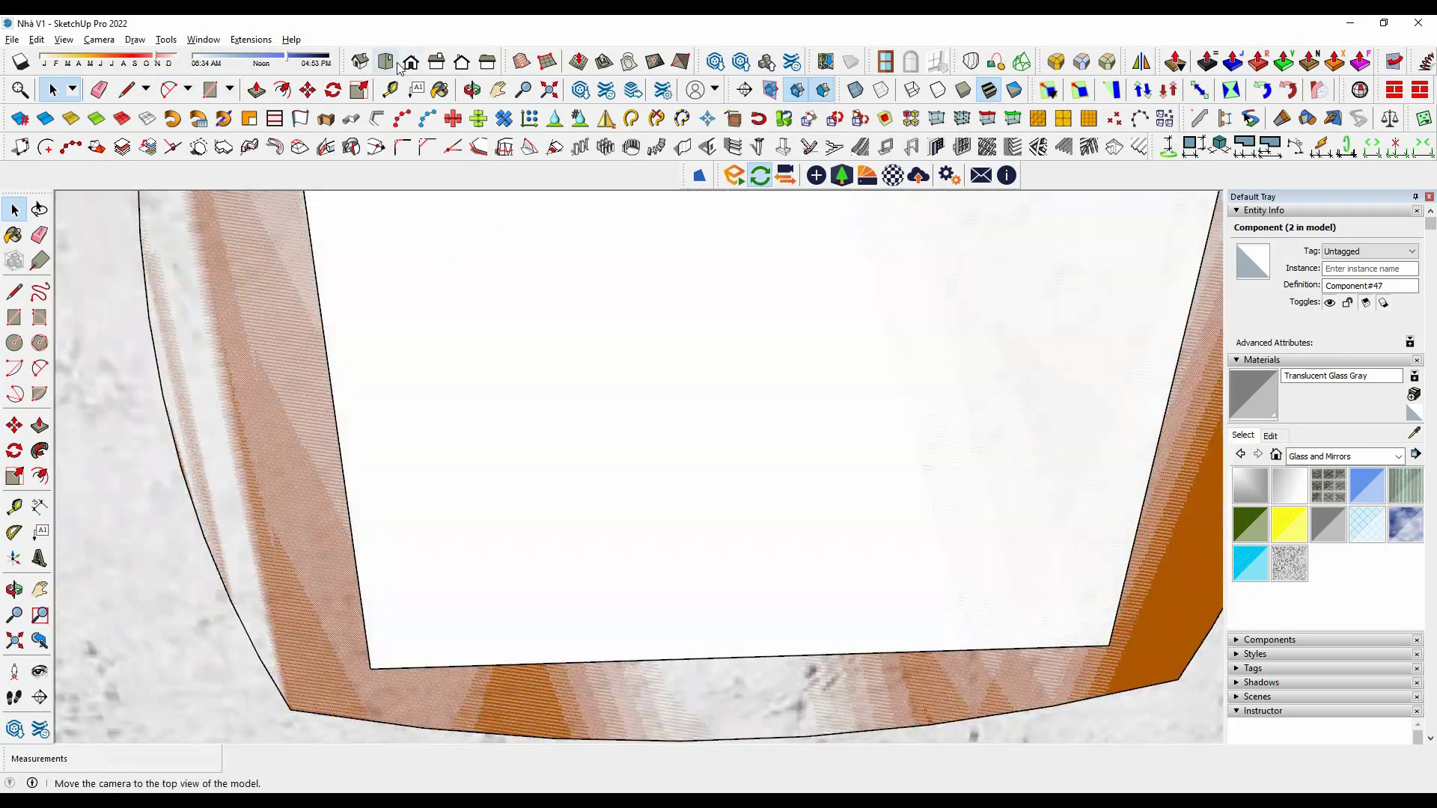
pyautogui.click(399, 67)
pyautogui.click(337, 491)
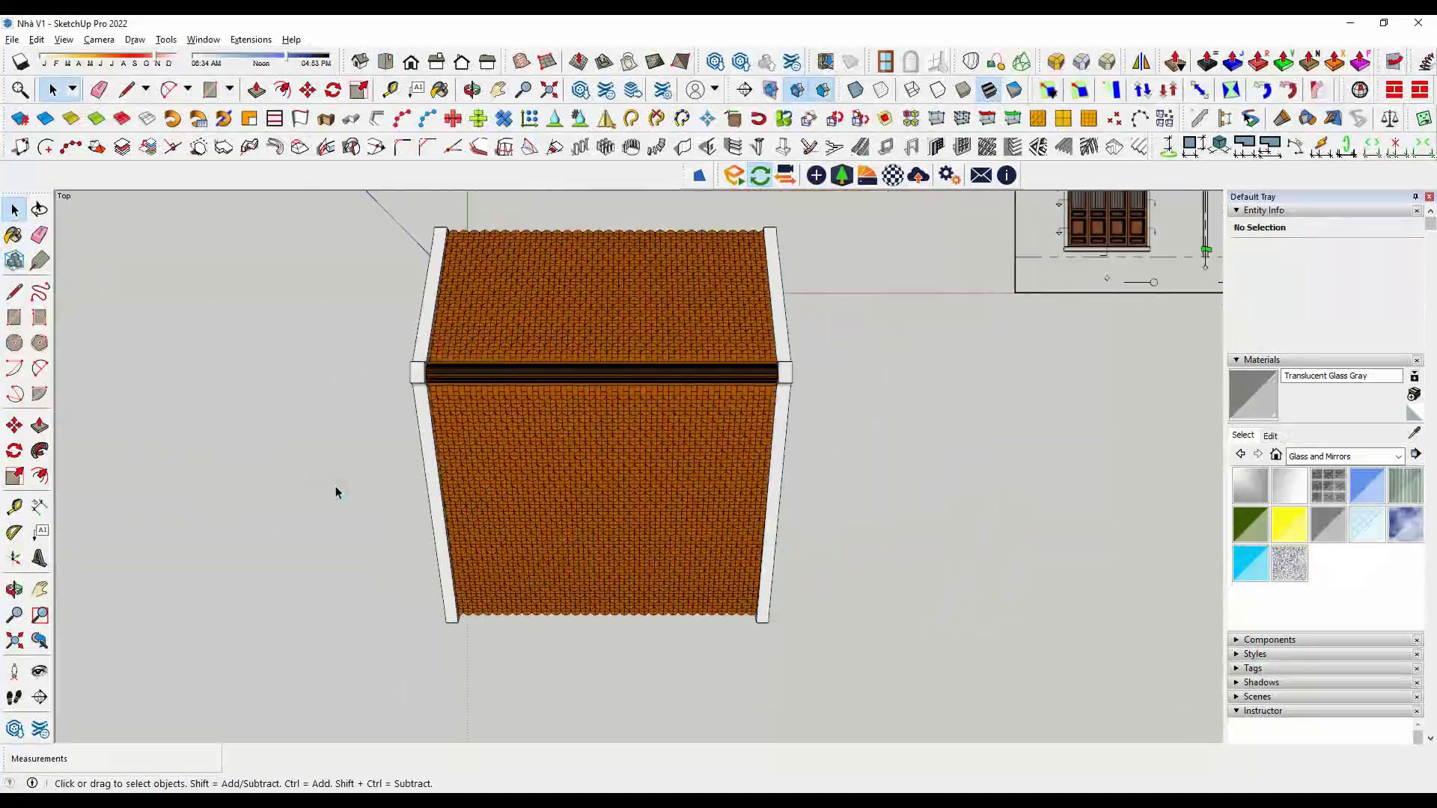
pyautogui.scroll(-3, 390, 568)
pyautogui.scroll(2, 861, 390)
pyautogui.scroll(2, 899, 374)
pyautogui.scroll(2, 953, 362)
pyautogui.scroll(2, 696, 258)
pyautogui.scroll(3, 471, 369)
pyautogui.scroll(1, 486, 419)
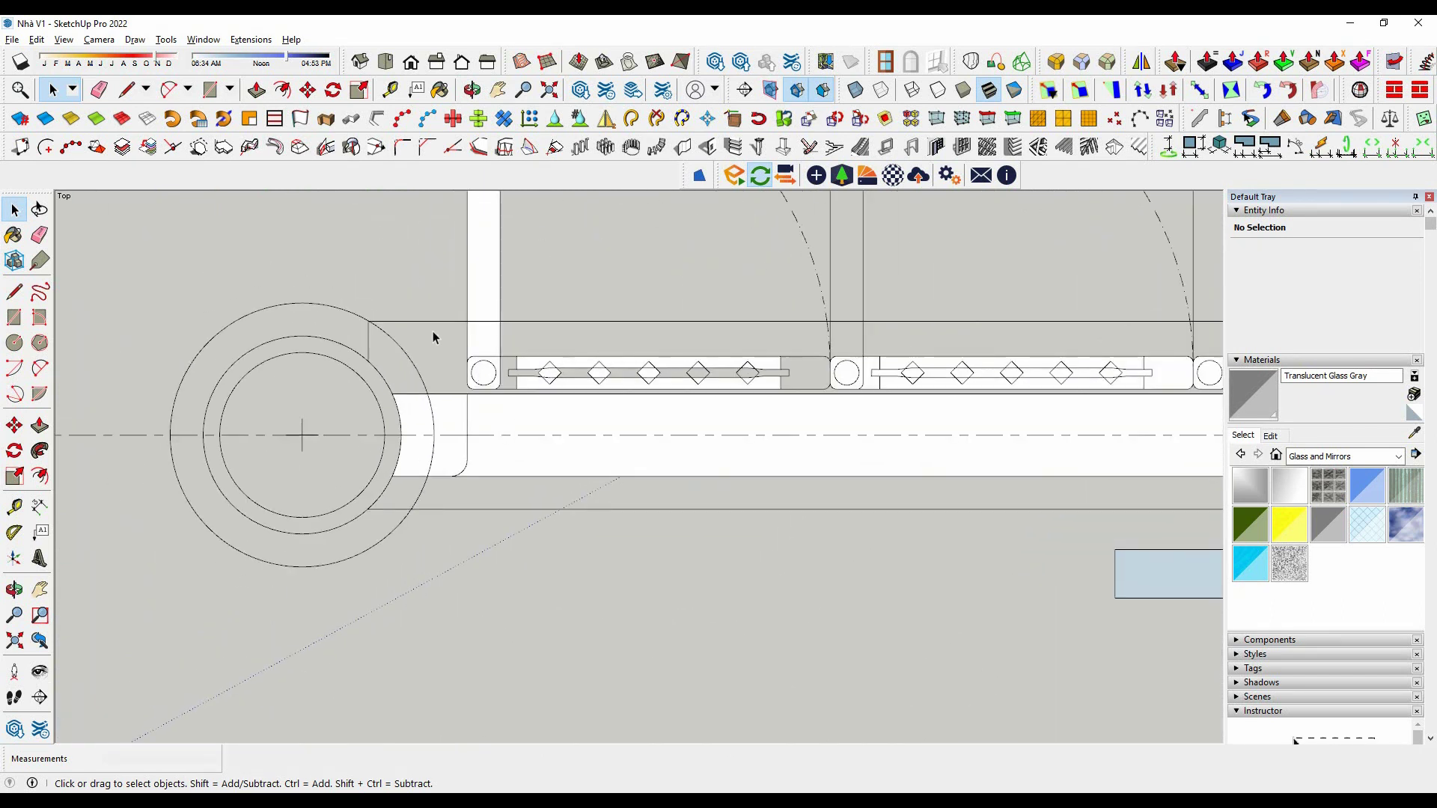
pyautogui.click(440, 327)
pyautogui.scroll(-3, 439, 327)
pyautogui.scroll(-3, 450, 314)
pyautogui.scroll(3, 464, 300)
pyautogui.scroll(2, 482, 292)
pyautogui.scroll(2, 486, 292)
pyautogui.click(500, 294)
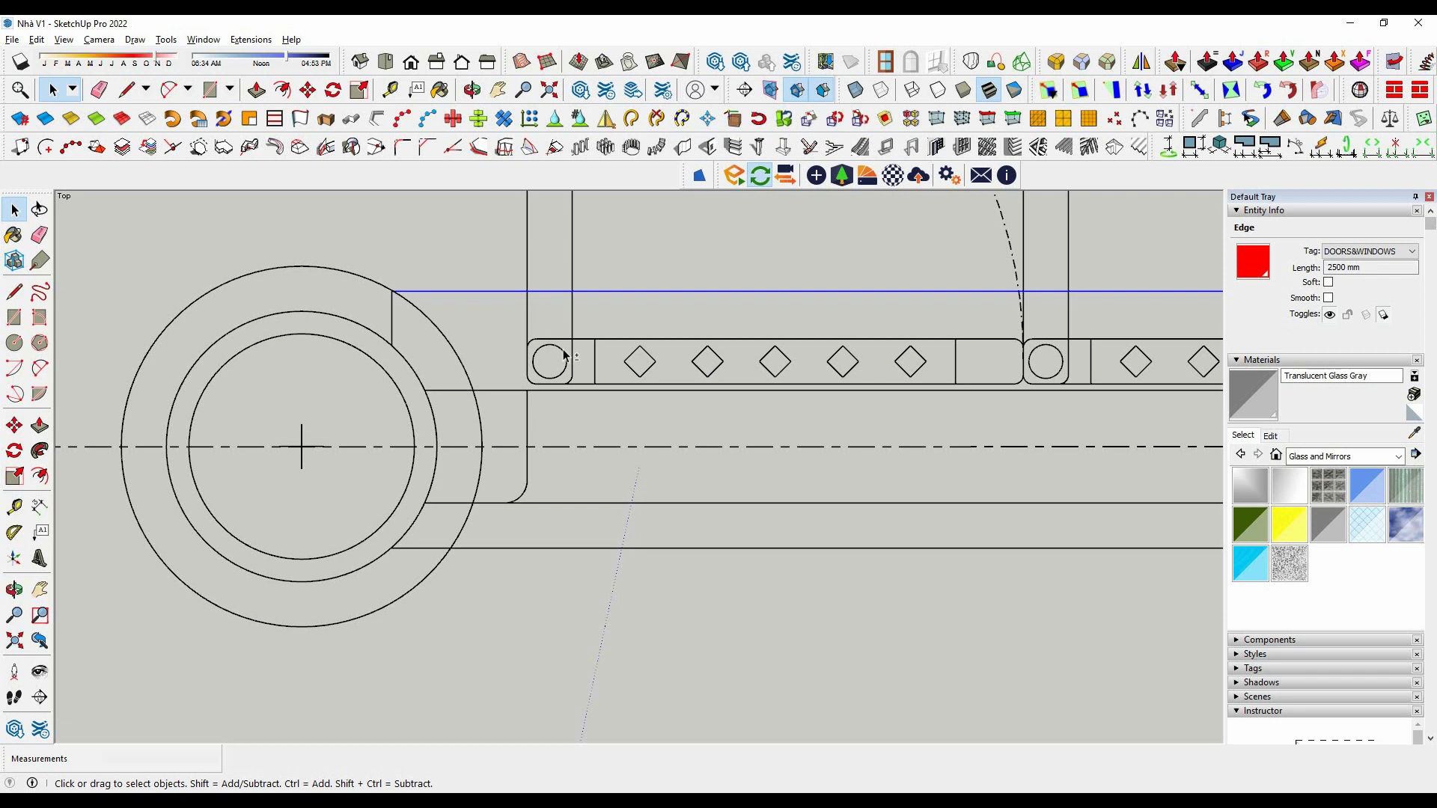
# Window-select the rounded corner's edges plus the adjacent vertical edge.
pyautogui.scroll(2, 518, 502)
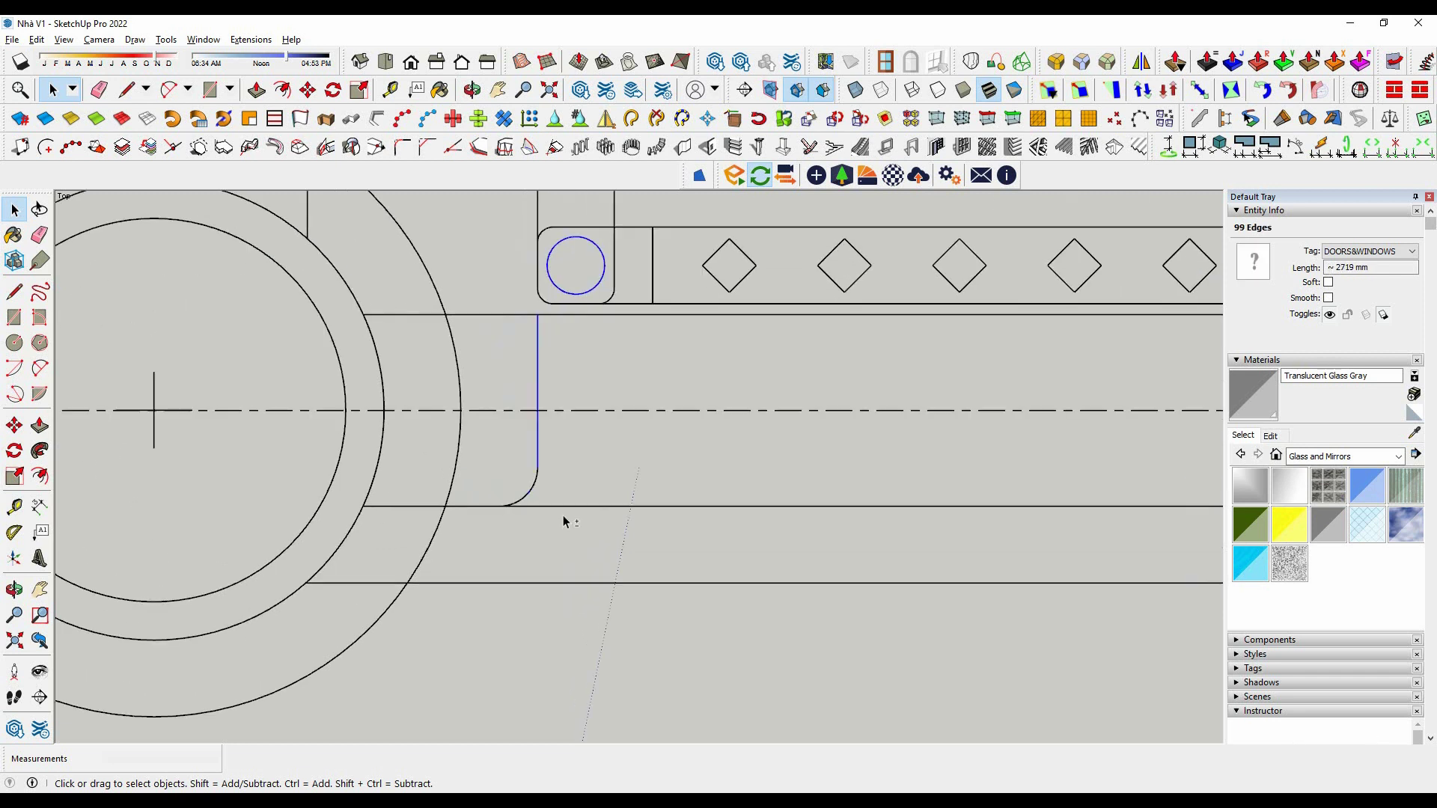
pyautogui.scroll(-3, 545, 506)
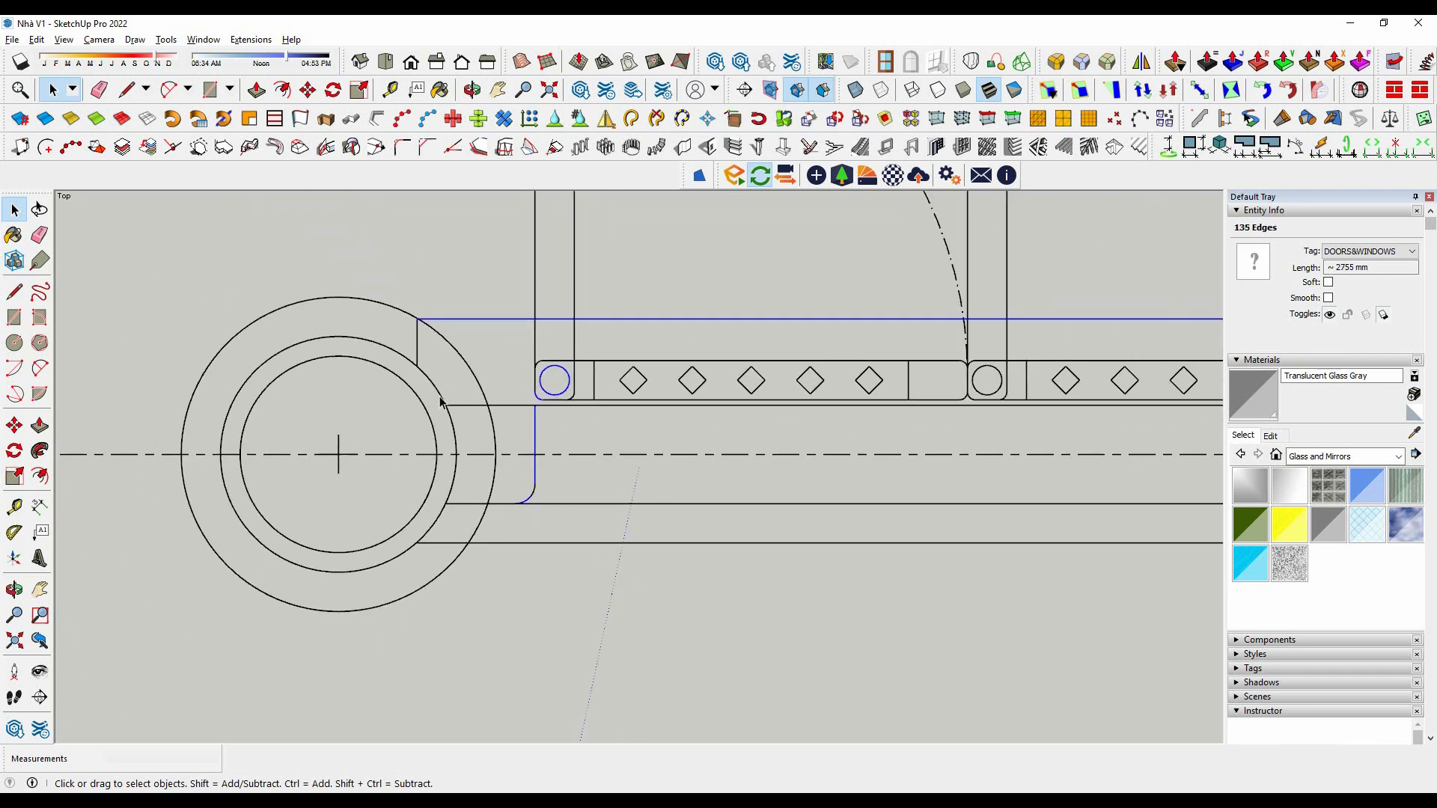
pyautogui.scroll(2, 460, 516)
pyautogui.scroll(-2, 284, 637)
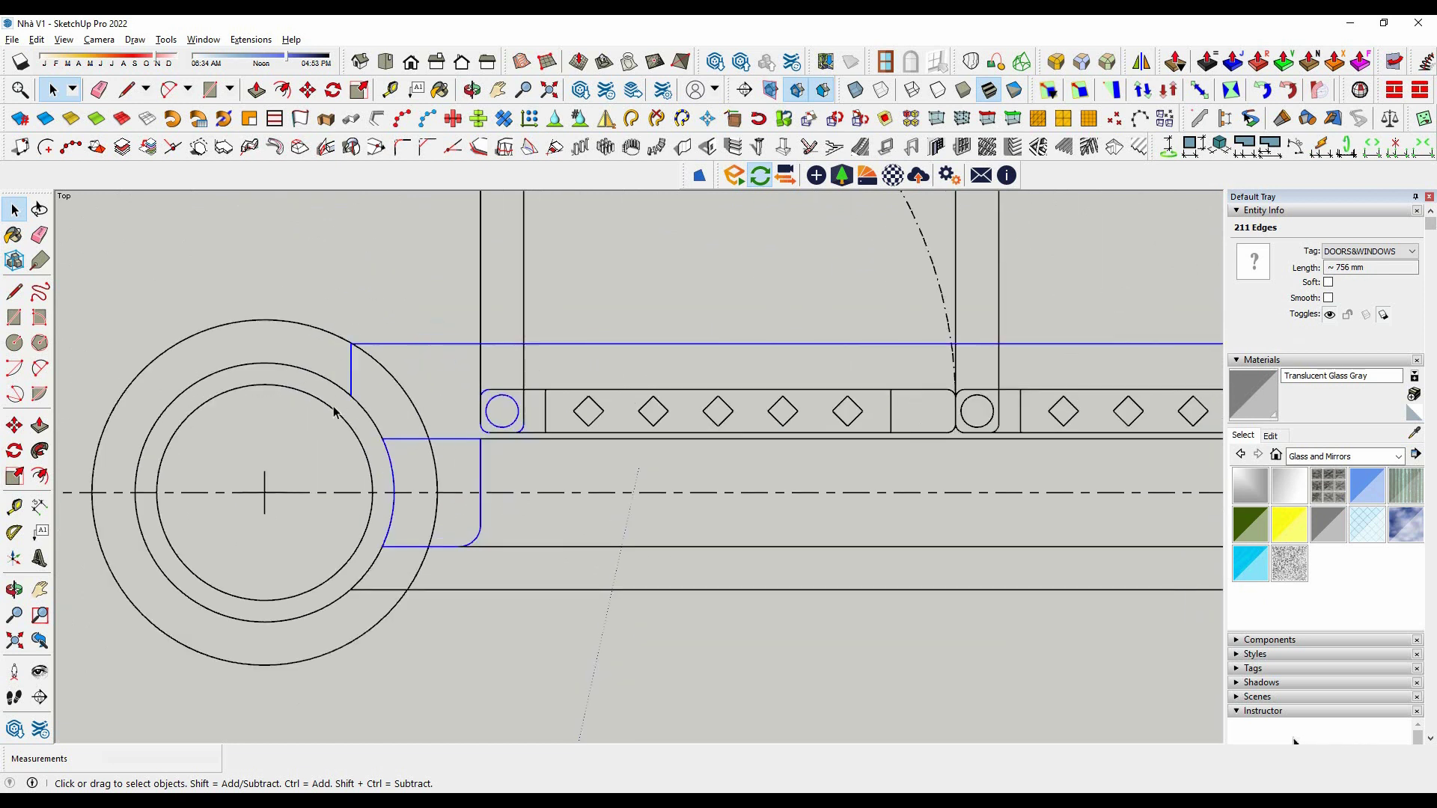
pyautogui.scroll(-1, 335, 412)
pyautogui.scroll(2, 276, 408)
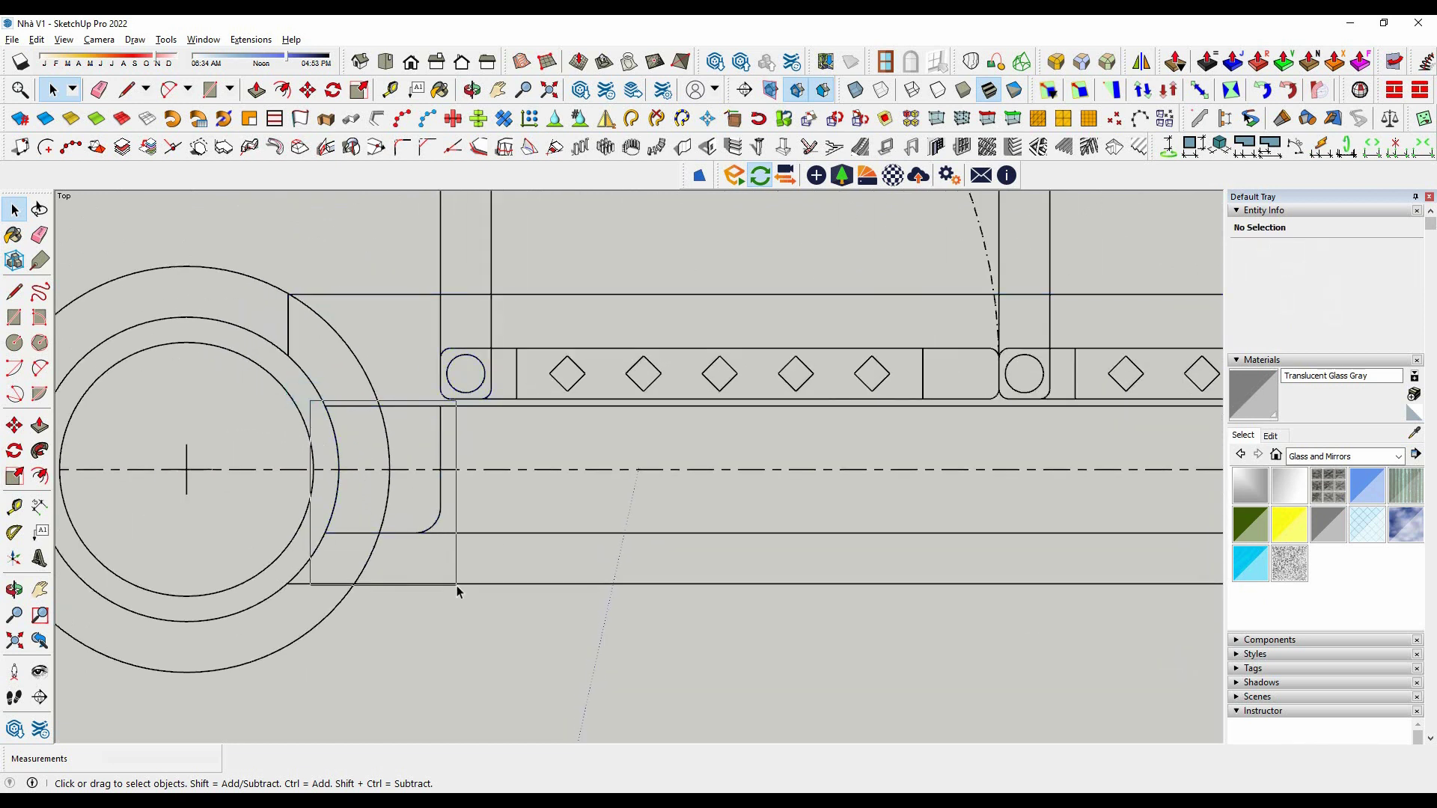
pyautogui.moveTo(456, 586); pyautogui.dragTo(457, 585)
pyautogui.scroll(1, 475, 388)
pyautogui.scroll(-3, 471, 399)
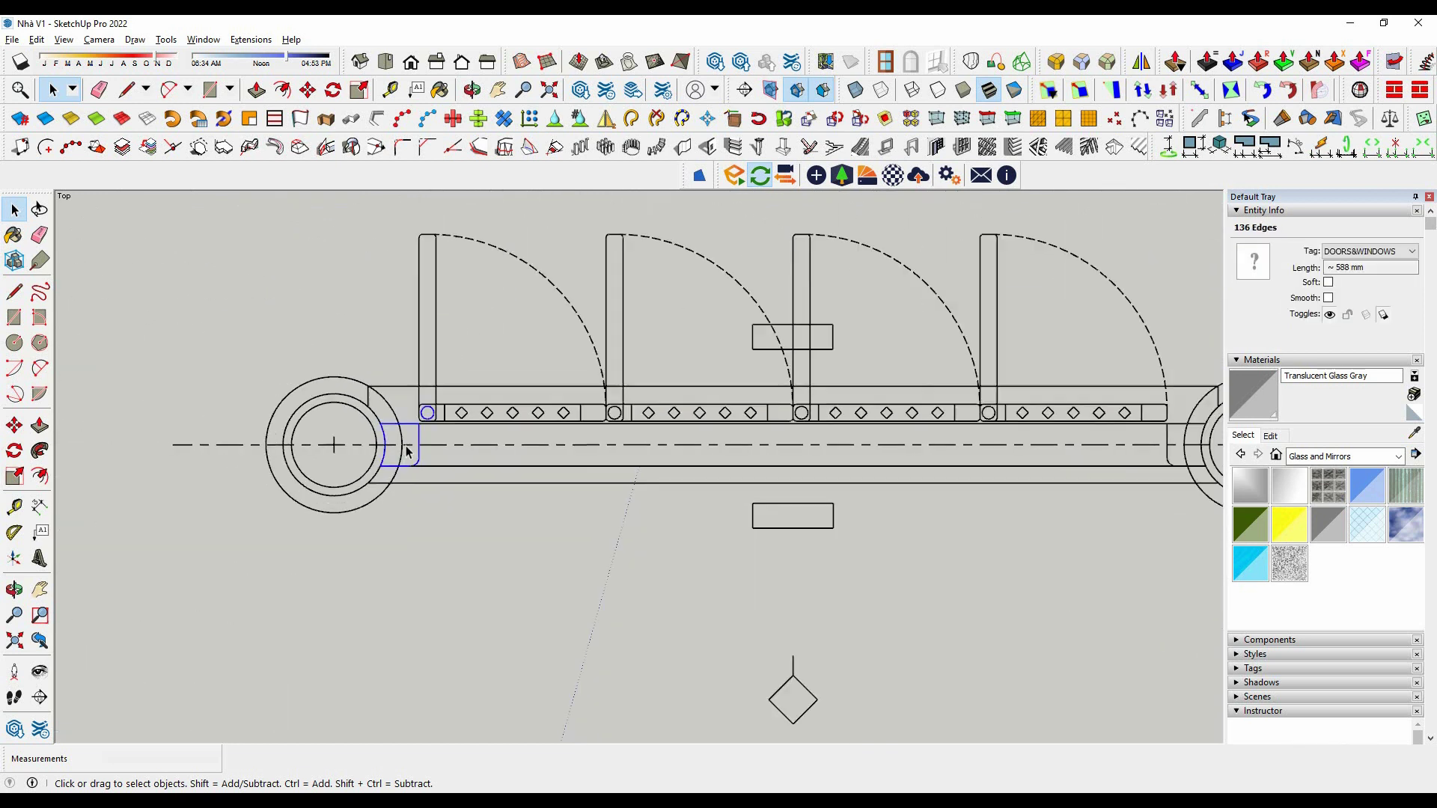
pyautogui.scroll(3, 922, 453)
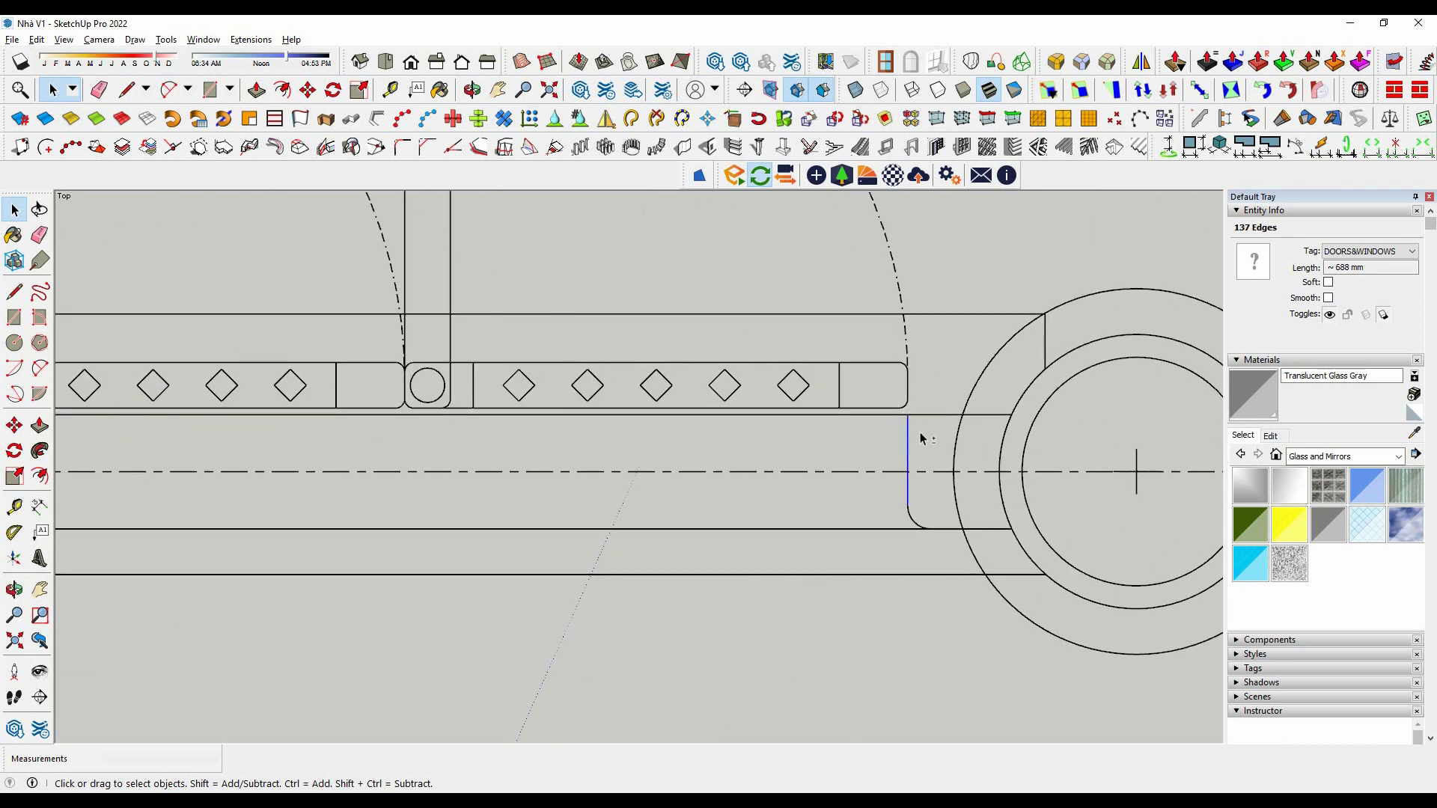
pyautogui.scroll(2, 921, 438)
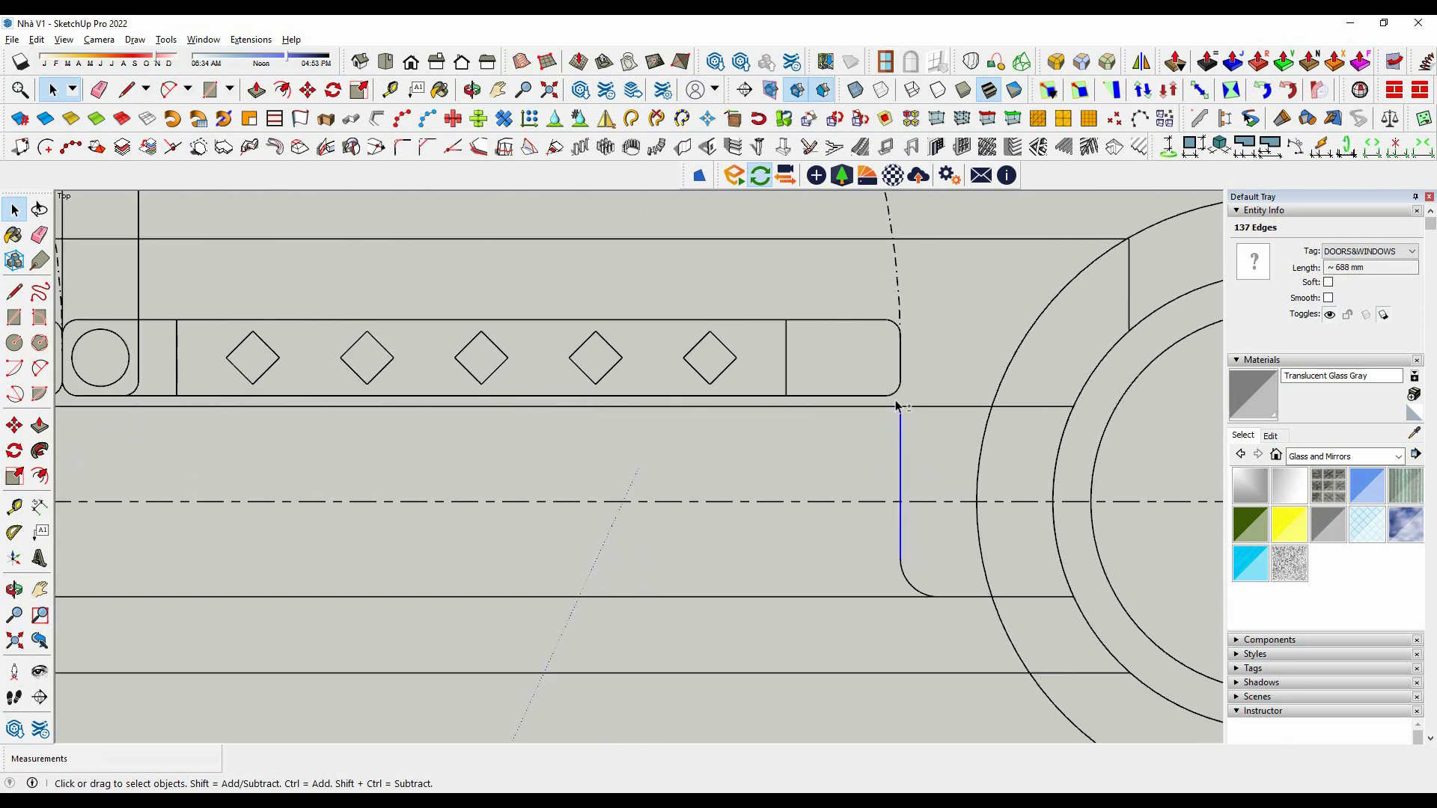
pyautogui.keyDown('shift'); pyautogui.click(901, 477); pyautogui.keyUp('shift')
pyautogui.scroll(-4, 901, 478)
pyautogui.scroll(-3, 590, 513)
pyautogui.scroll(1, 391, 539)
pyautogui.scroll(2, 390, 537)
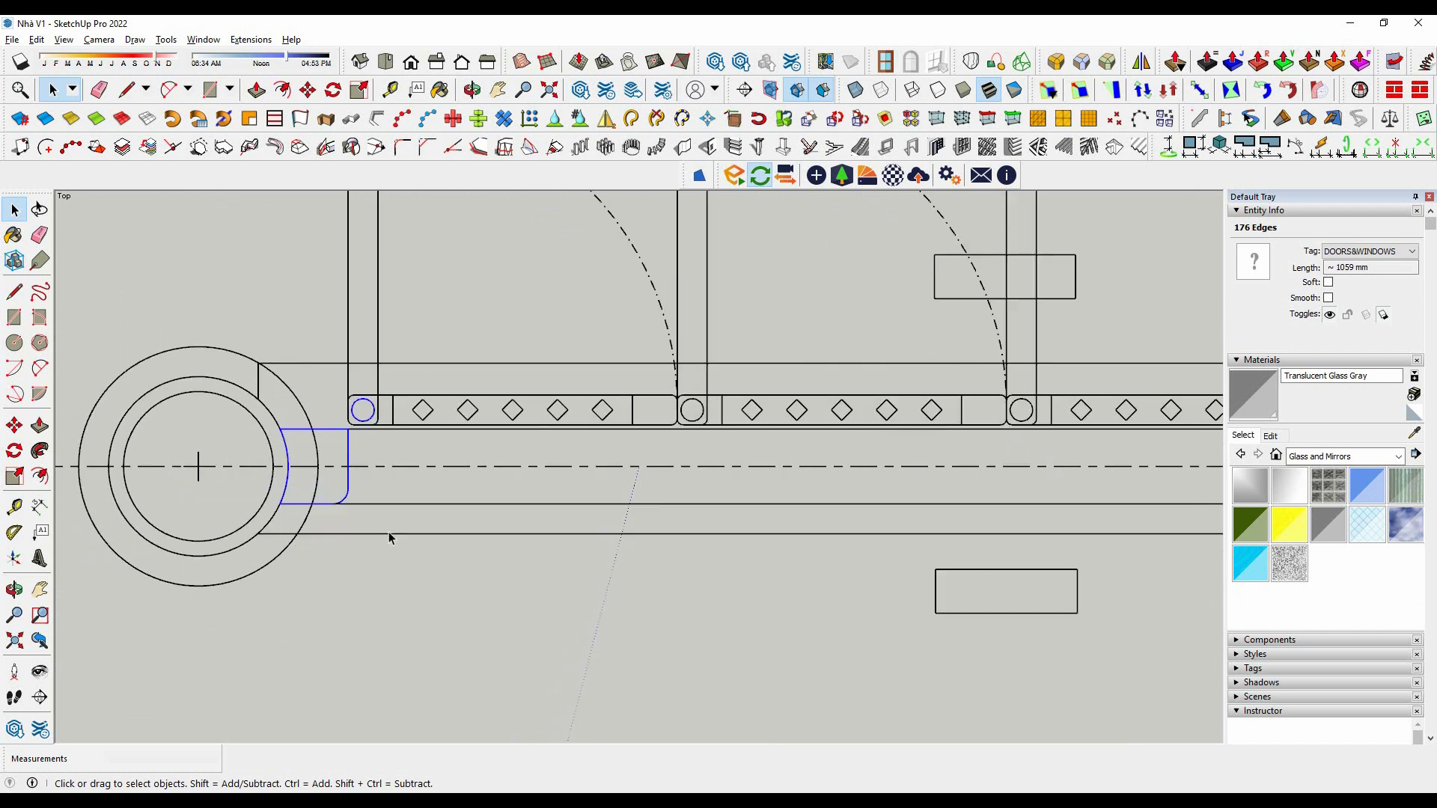
pyautogui.scroll(4, 316, 440)
pyautogui.scroll(-2, 340, 435)
pyautogui.scroll(-2, 482, 506)
pyautogui.scroll(-3, 407, 475)
pyautogui.scroll(5, 587, 510)
pyautogui.click(587, 509)
pyautogui.scroll(2, 587, 510)
pyautogui.click(35, 39)
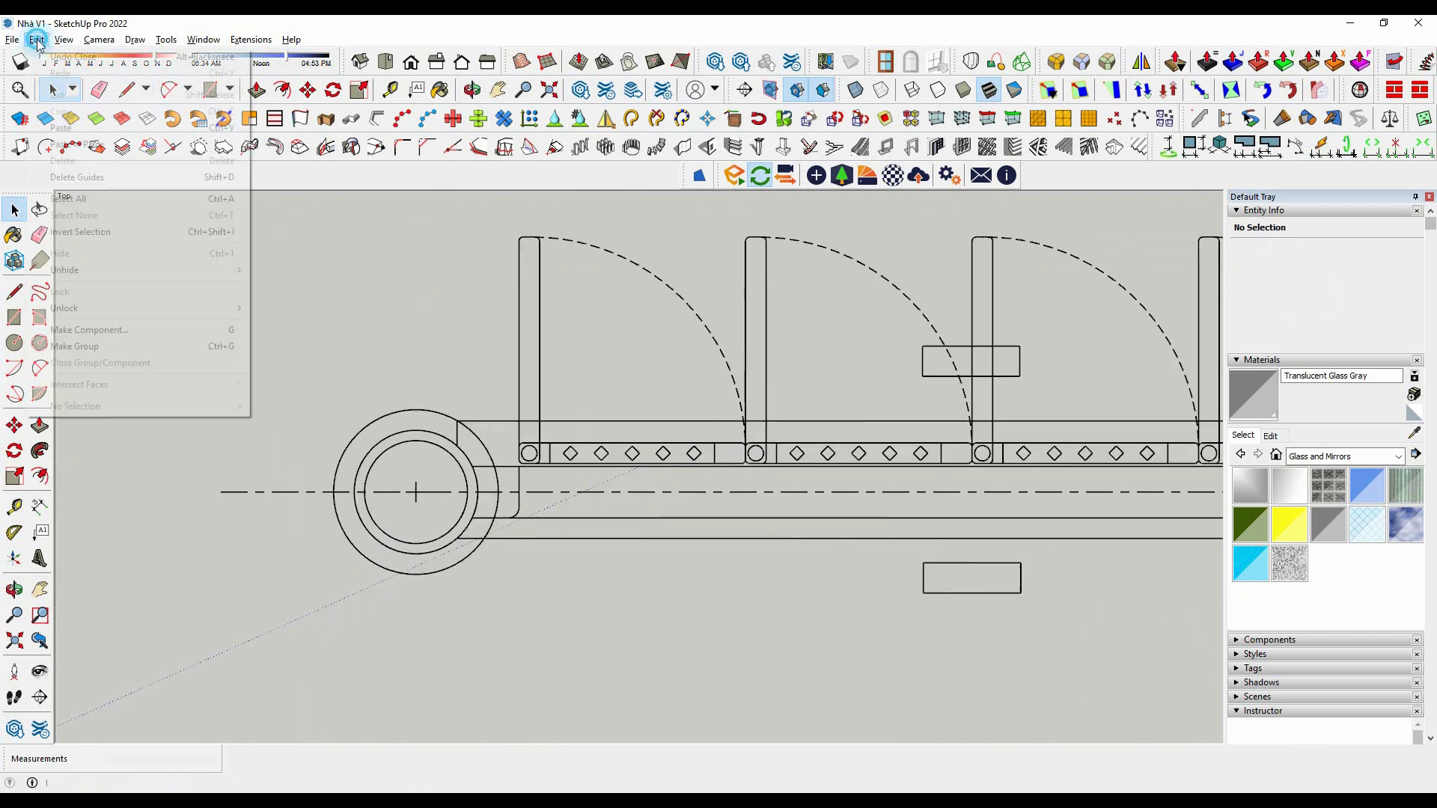
pyautogui.scroll(4, 543, 421)
# Draw closing lines to form faces on the rounded corner and small circle.
pyautogui.click(544, 421)
pyautogui.scroll(2, 545, 422)
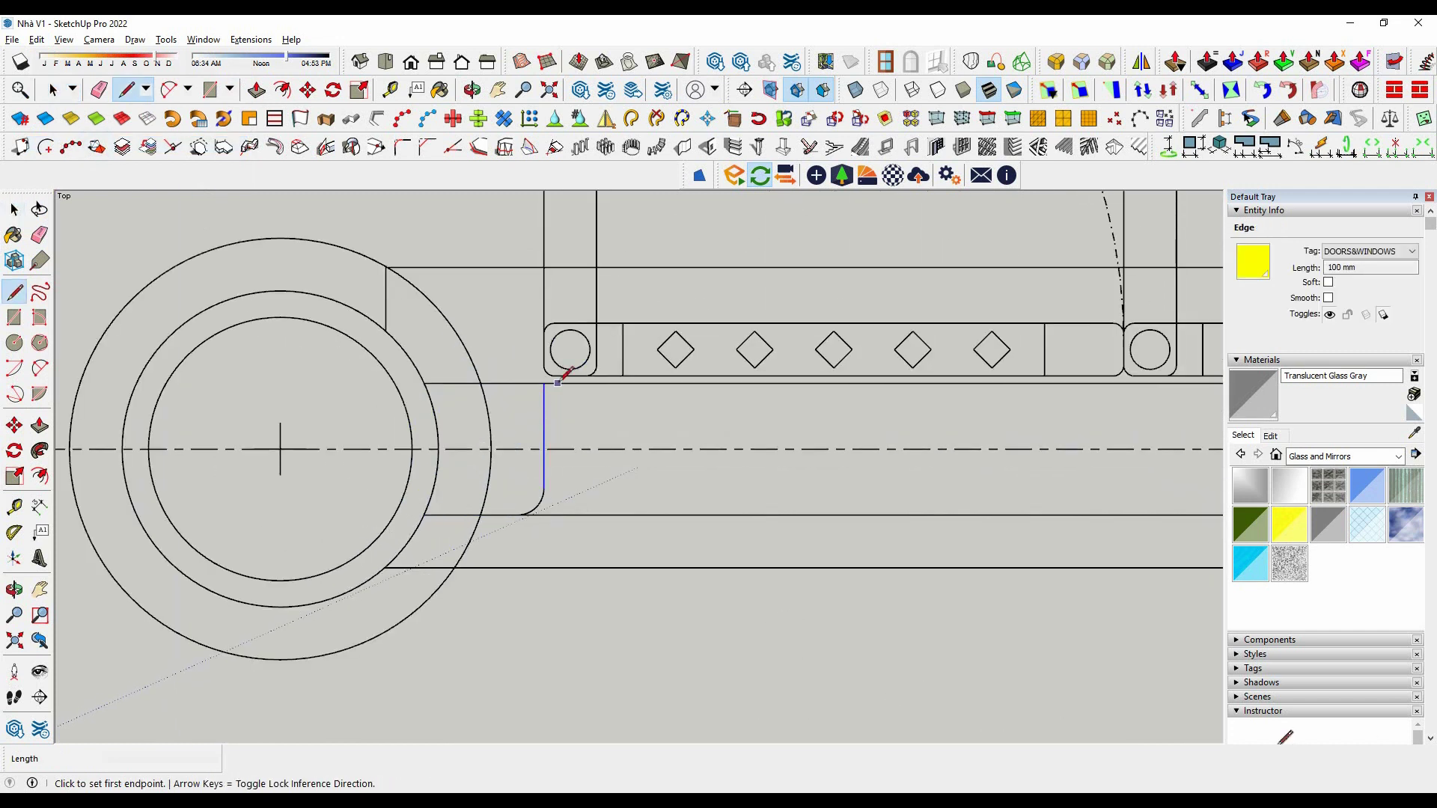
pyautogui.press('space')
pyautogui.click(536, 393)
pyautogui.scroll(2, 544, 391)
pyautogui.scroll(2, 602, 344)
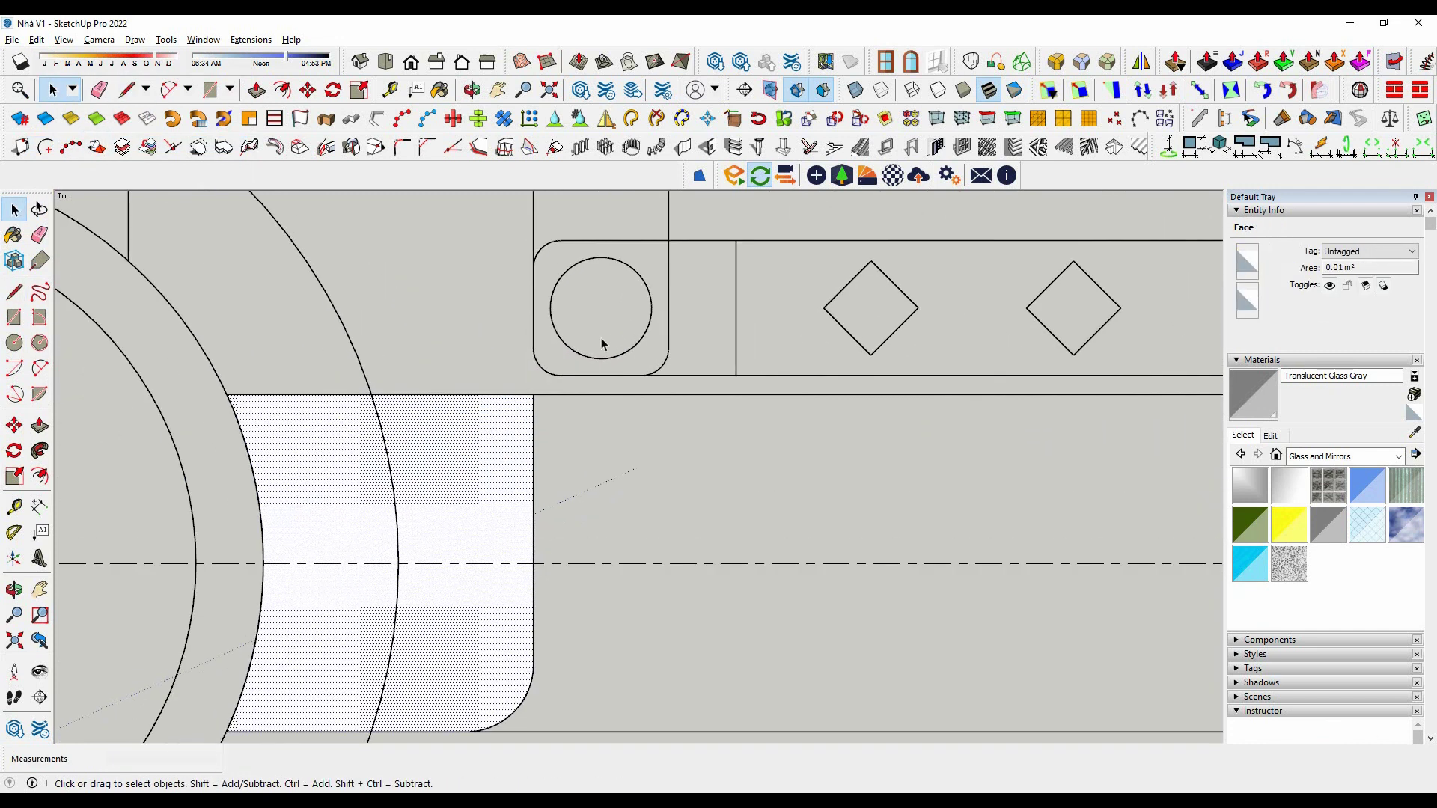
pyautogui.press('l')
pyautogui.scroll(2, 637, 277)
pyautogui.scroll(3, 614, 256)
pyautogui.click(654, 276)
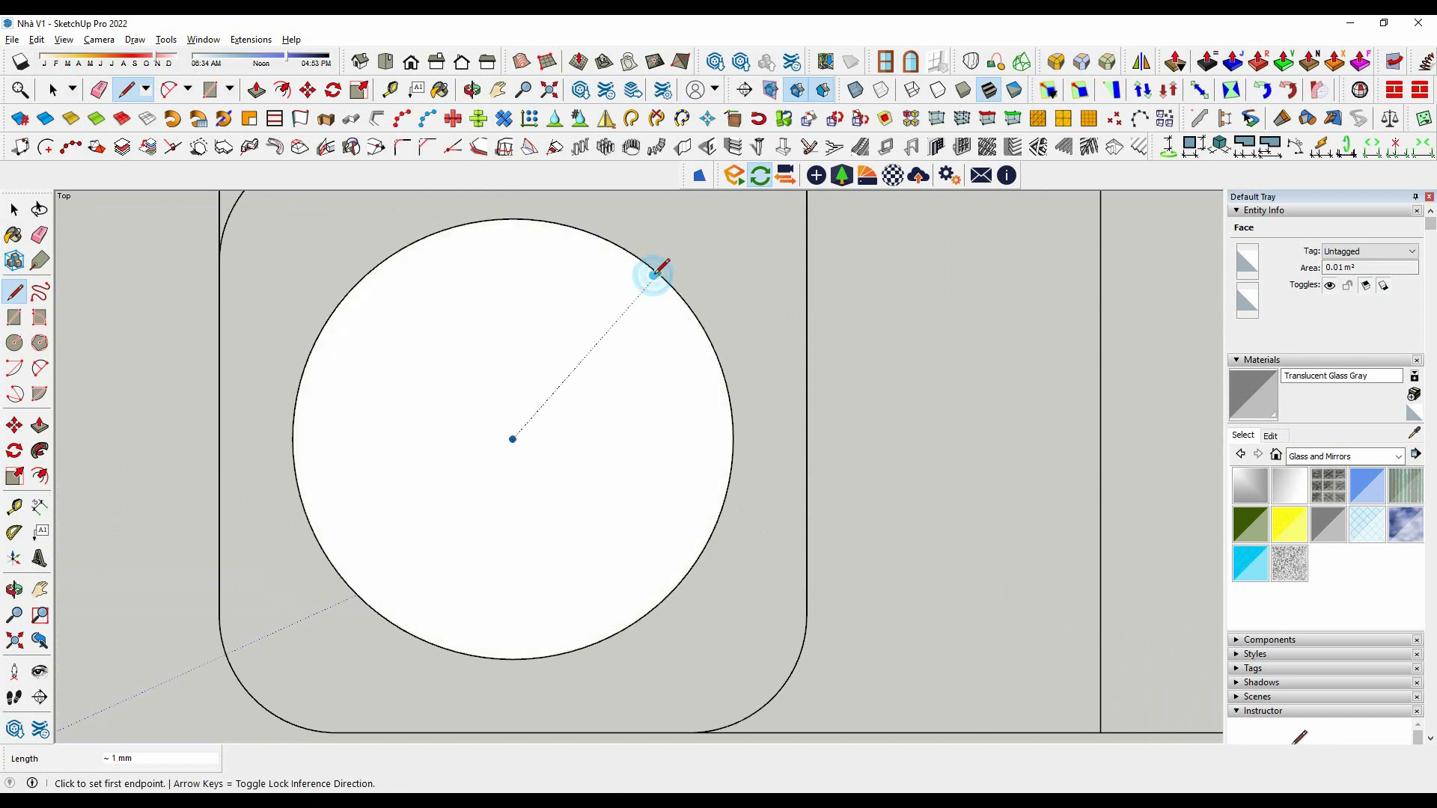
pyautogui.press('space')
pyautogui.scroll(-2, 660, 322)
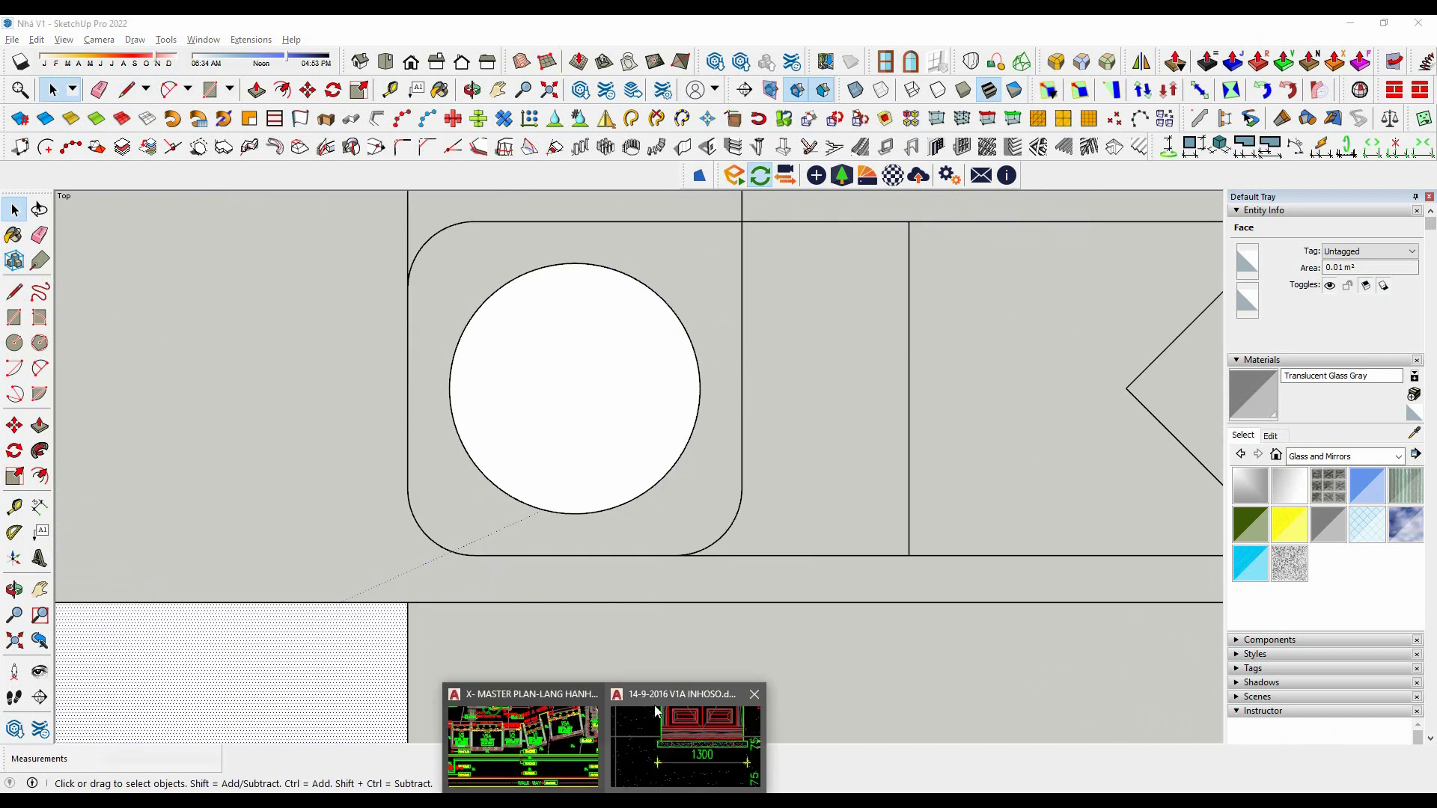
pyautogui.scroll(-5, 797, 685)
# Orbit to inspect the filled corner face, then move over to AutoCAD.
pyautogui.moveTo(827, 564); pyautogui.dragTo(644, 544, button='middle')
pyautogui.keyDown('shift'); pyautogui.click(644, 544); pyautogui.keyUp('shift')
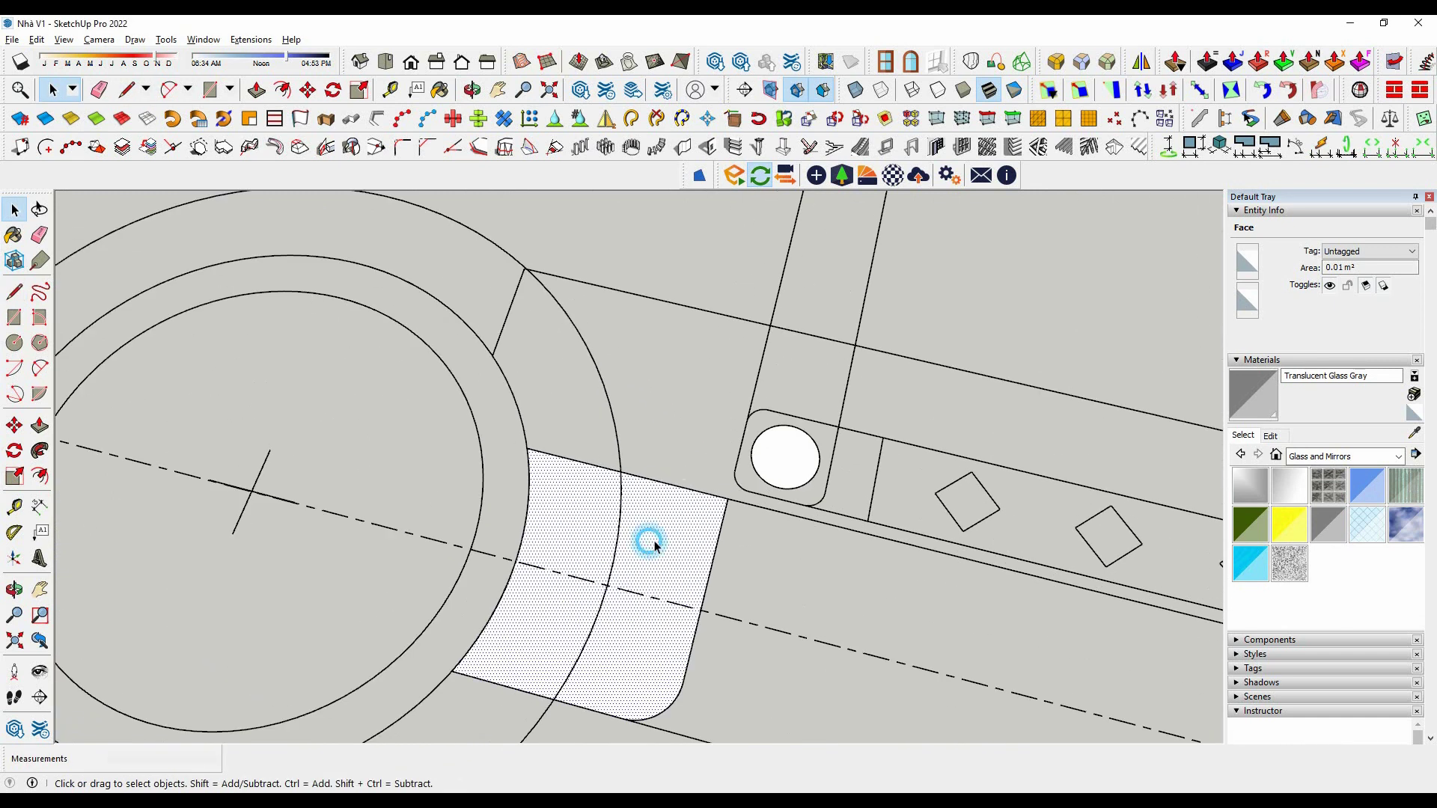
pyautogui.scroll(-2, 645, 544)
pyautogui.moveTo(468, 411)
pyautogui.mouseDown(button='middle')
pyautogui.moveTo(736, 462)
pyautogui.moveTo(449, 417)
pyautogui.mouseUp(button='middle')
pyautogui.scroll(3, 487, 426)
pyautogui.click(487, 426)
pyautogui.scroll(-3, 487, 427)
pyautogui.scroll(-2, 551, 504)
pyautogui.hotkey('alt', 'Tab')
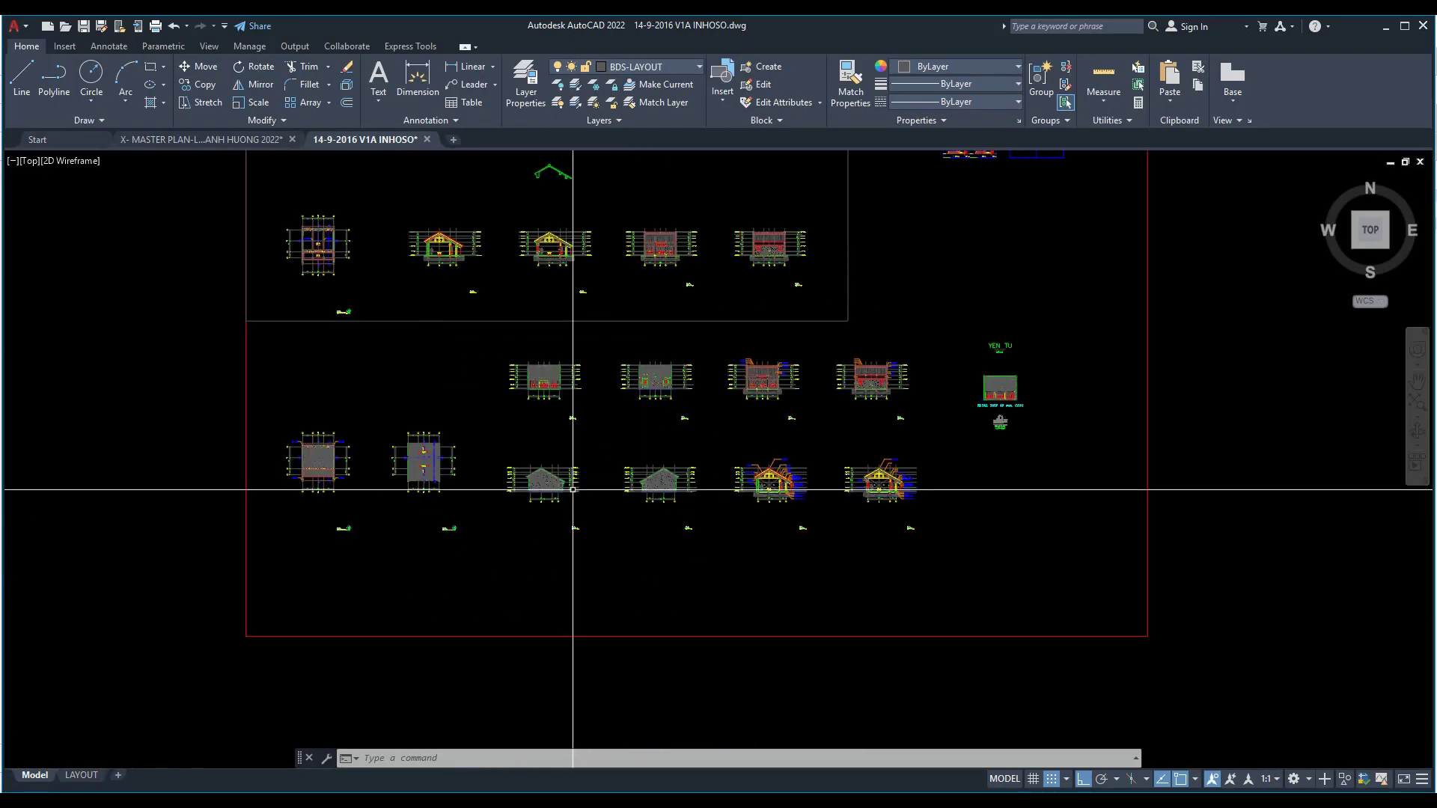
# Bring up the MASTER PLAN drawing and zoom around it.
pyautogui.scroll(3, 573, 489)
pyautogui.click(196, 140)
pyautogui.scroll(-3, 706, 418)
pyautogui.scroll(4, 707, 417)
pyautogui.scroll(2, 706, 418)
pyautogui.scroll(-1, 706, 417)
pyautogui.scroll(-2, 707, 418)
pyautogui.scroll(2, 666, 470)
pyautogui.scroll(1, 667, 471)
pyautogui.scroll(-2, 667, 471)
pyautogui.scroll(2, 819, 467)
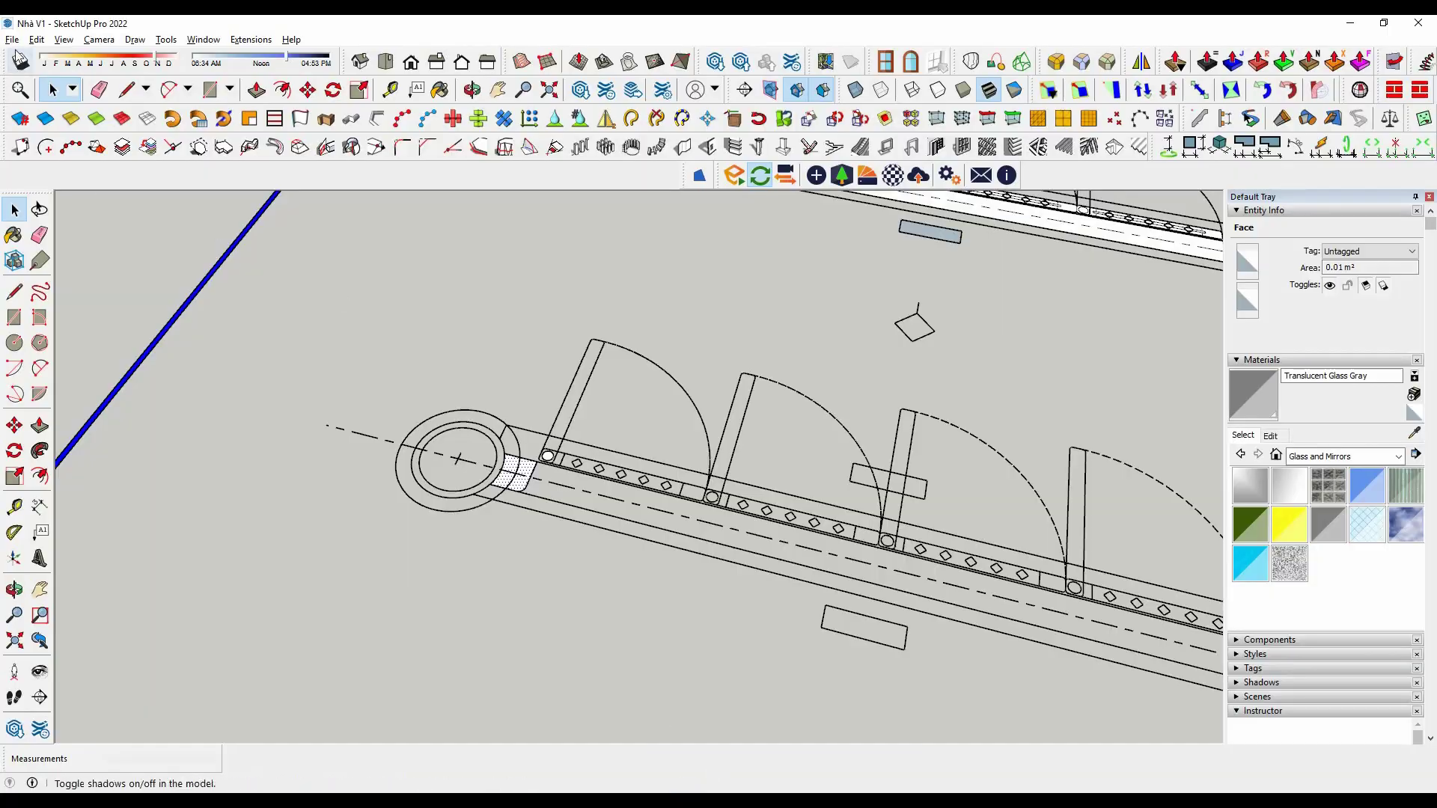
# Save the SketchUp model over the existing Nhà V1 file.
pyautogui.click(12, 39)
pyautogui.click(45, 128)
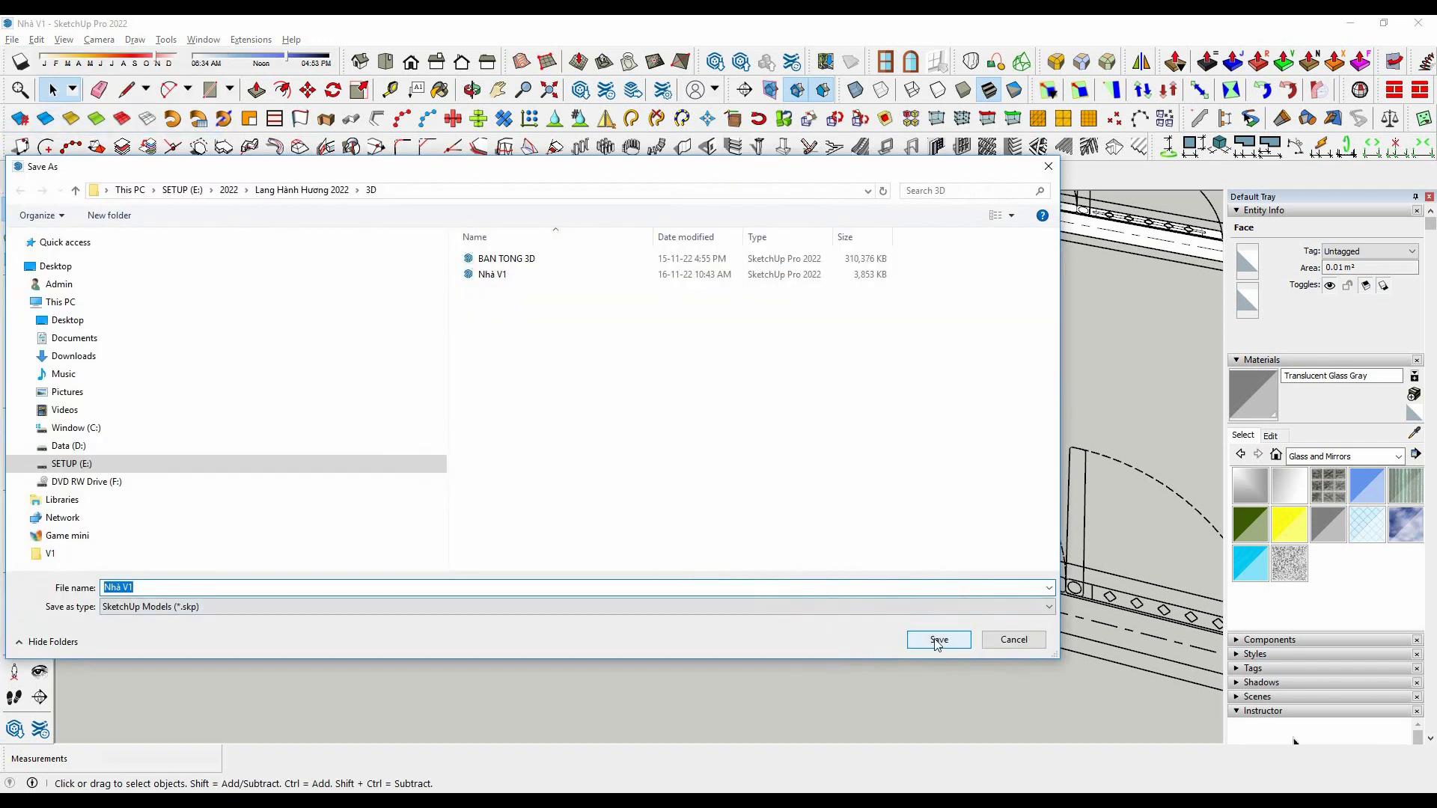
pyautogui.click(755, 412)
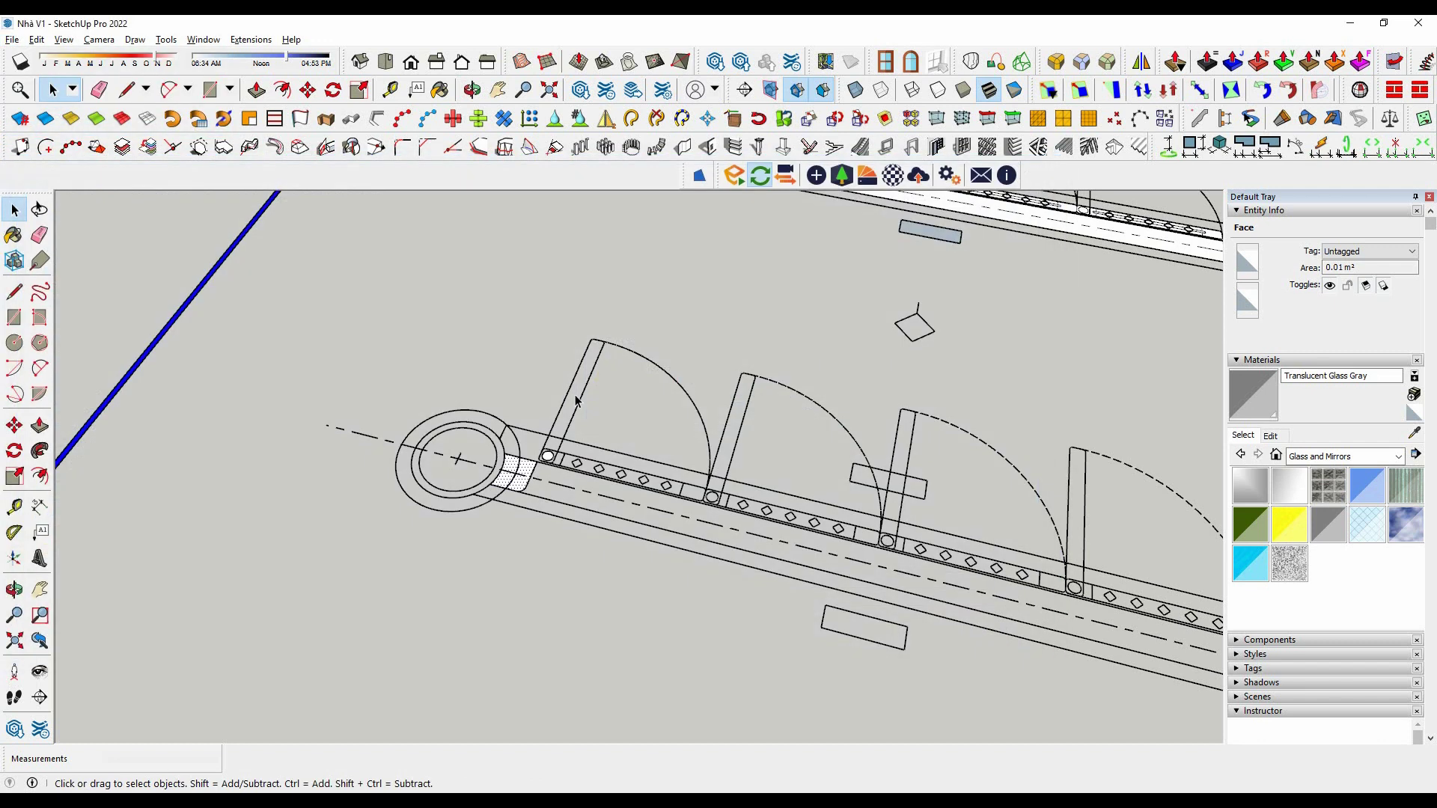
pyautogui.scroll(4, 565, 493)
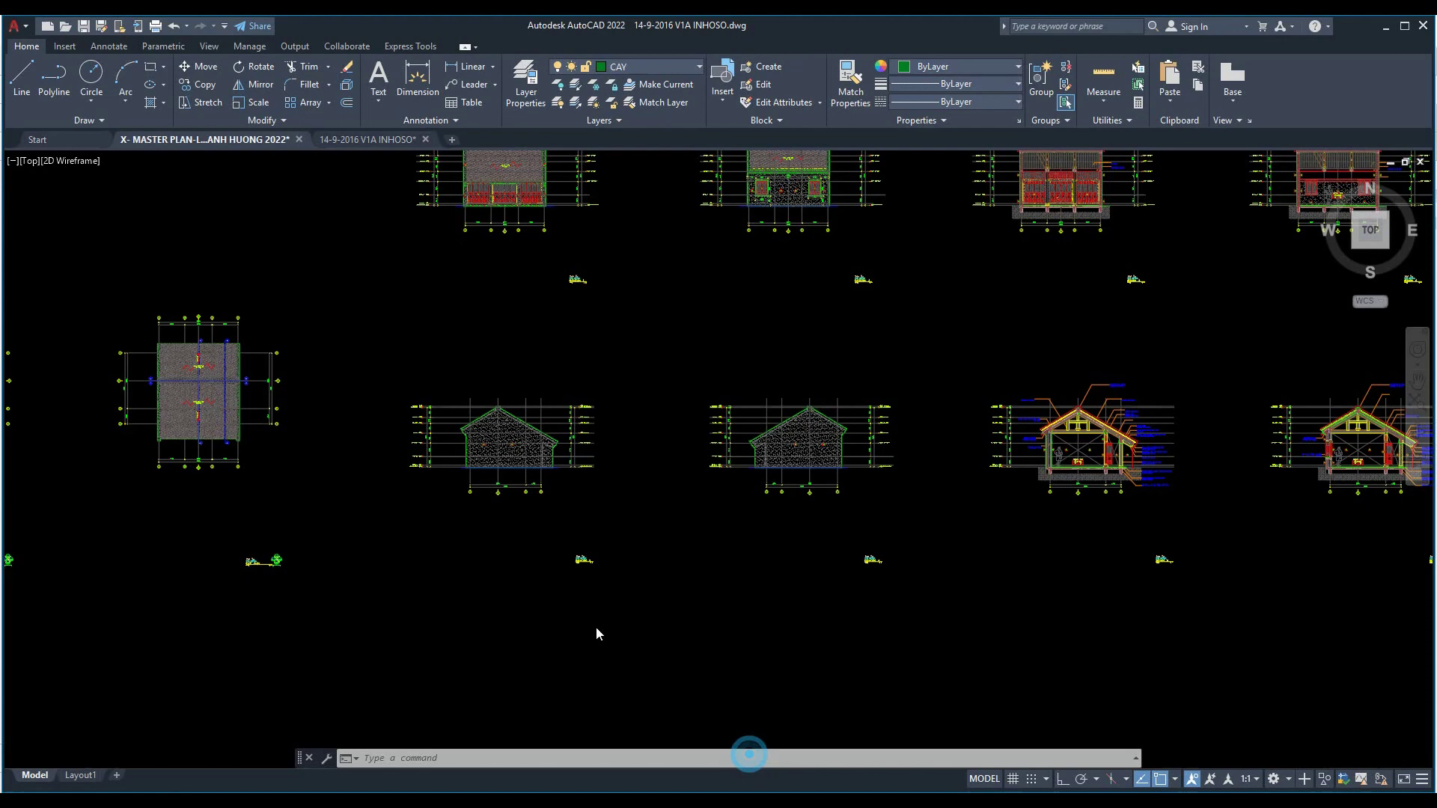
pyautogui.scroll(-2, 658, 320)
pyautogui.scroll(4, 514, 298)
pyautogui.scroll(-4, 846, 418)
pyautogui.scroll(5, 816, 404)
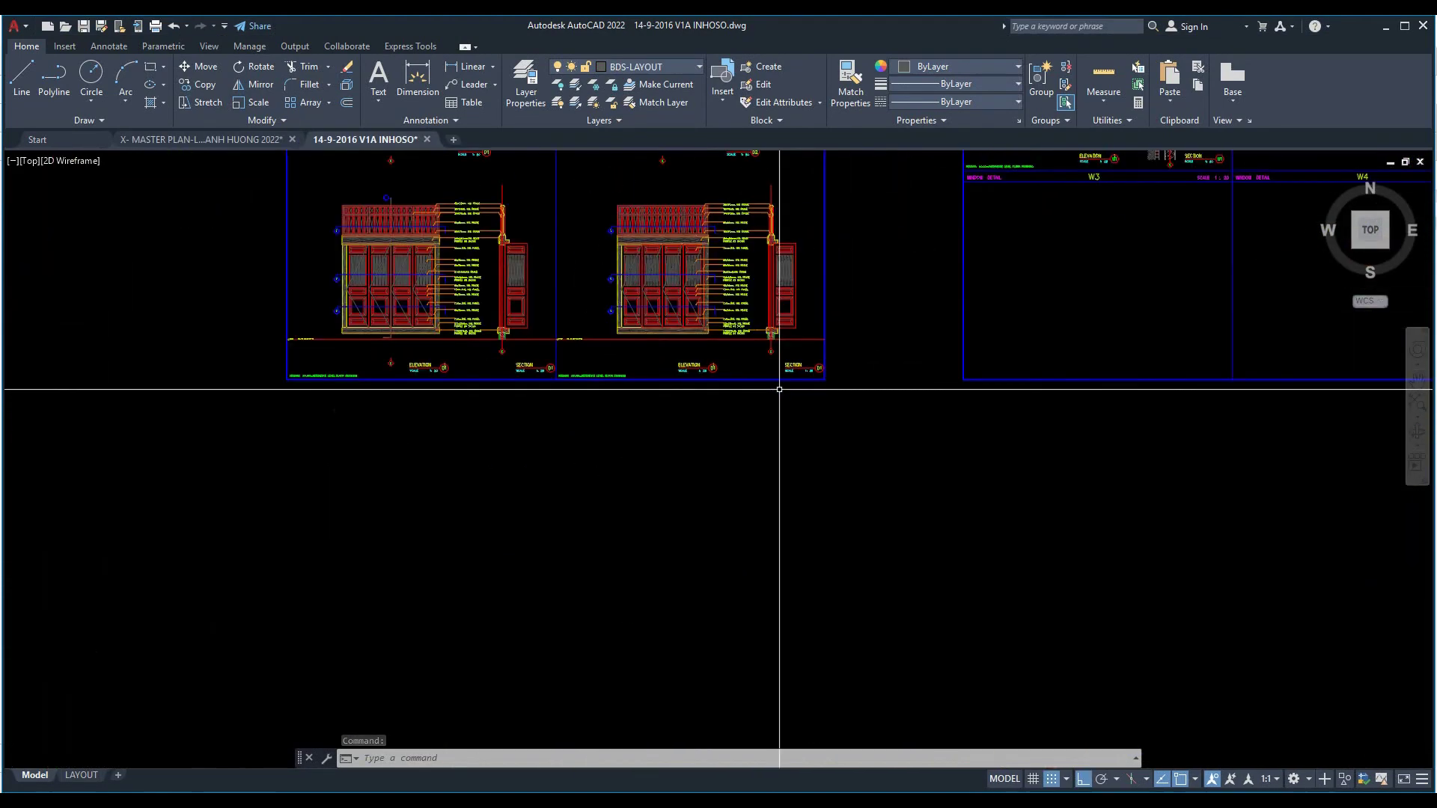
pyautogui.scroll(3, 501, 513)
pyautogui.scroll(-2, 789, 433)
pyautogui.scroll(2, 525, 408)
# Dimension the D1 door elevation with DIMLINEAR, measuring 2050.
pyautogui.moveTo(445, 429); pyautogui.dragTo(488, 395, button='middle')
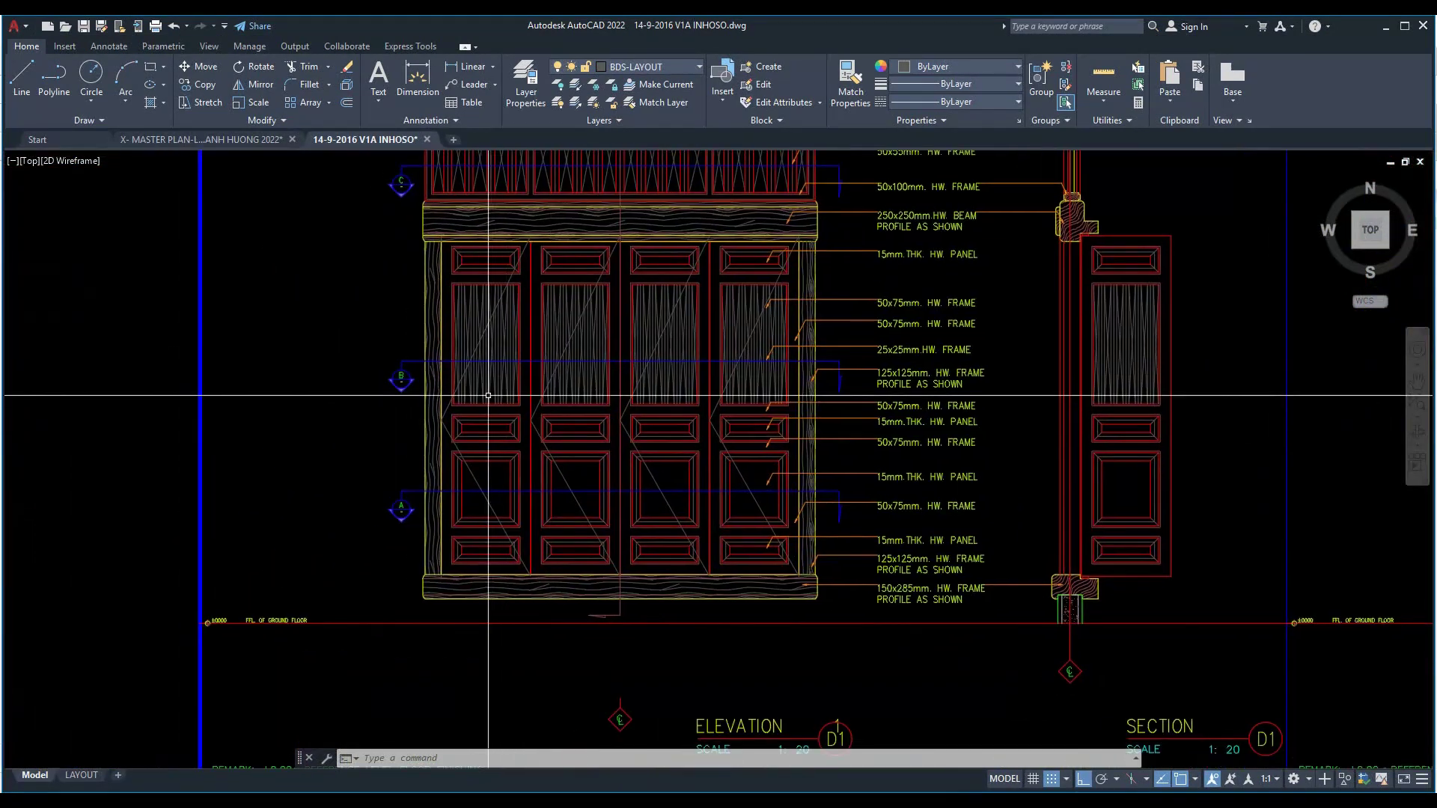
pyautogui.scroll(4, 449, 524)
pyautogui.click(466, 481)
pyautogui.scroll(-5, 310, 486)
pyautogui.scroll(6, 578, 465)
pyautogui.click(577, 465)
pyautogui.scroll(-6, 528, 439)
pyautogui.scroll(5, 580, 449)
pyautogui.scroll(-8, 591, 504)
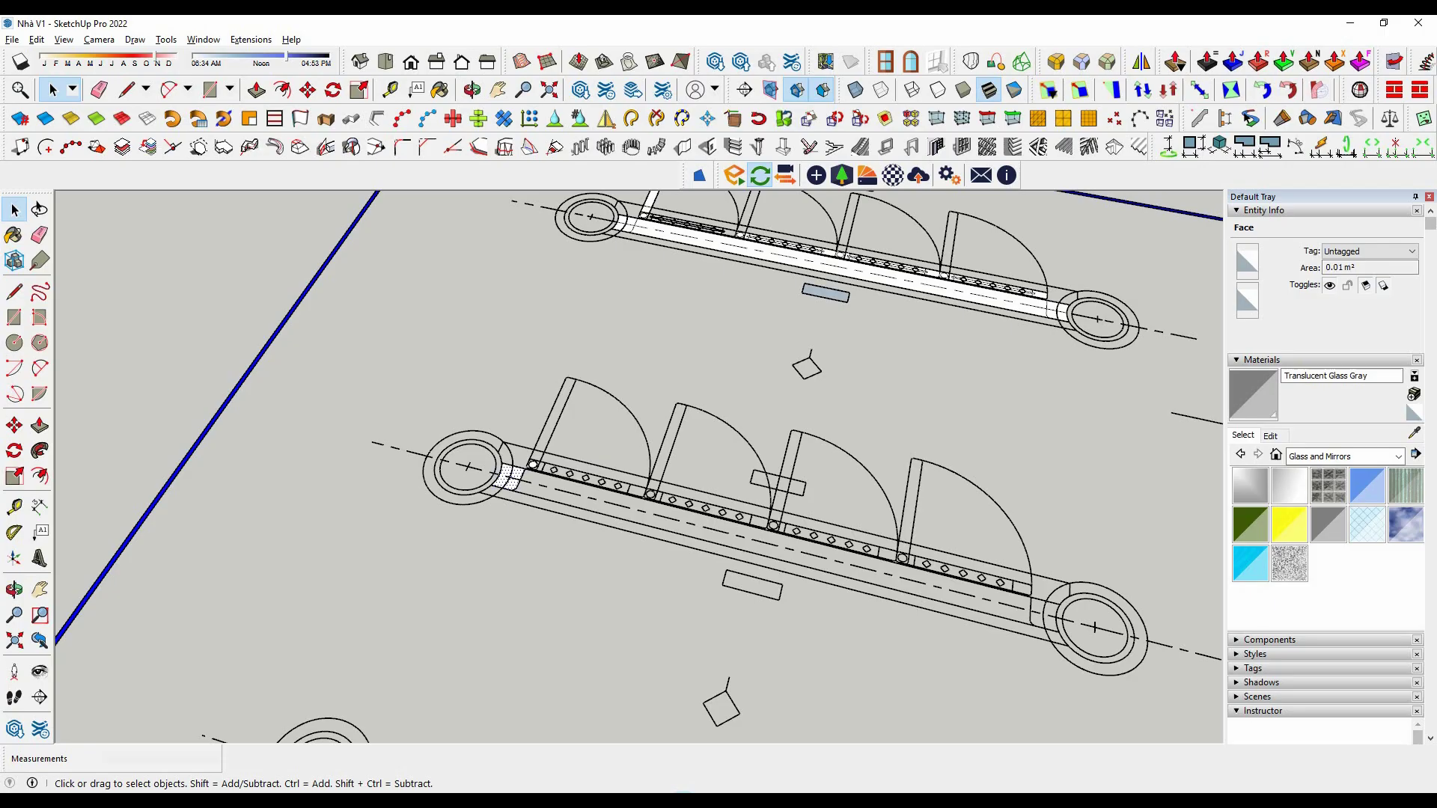
pyautogui.scroll(5, 503, 479)
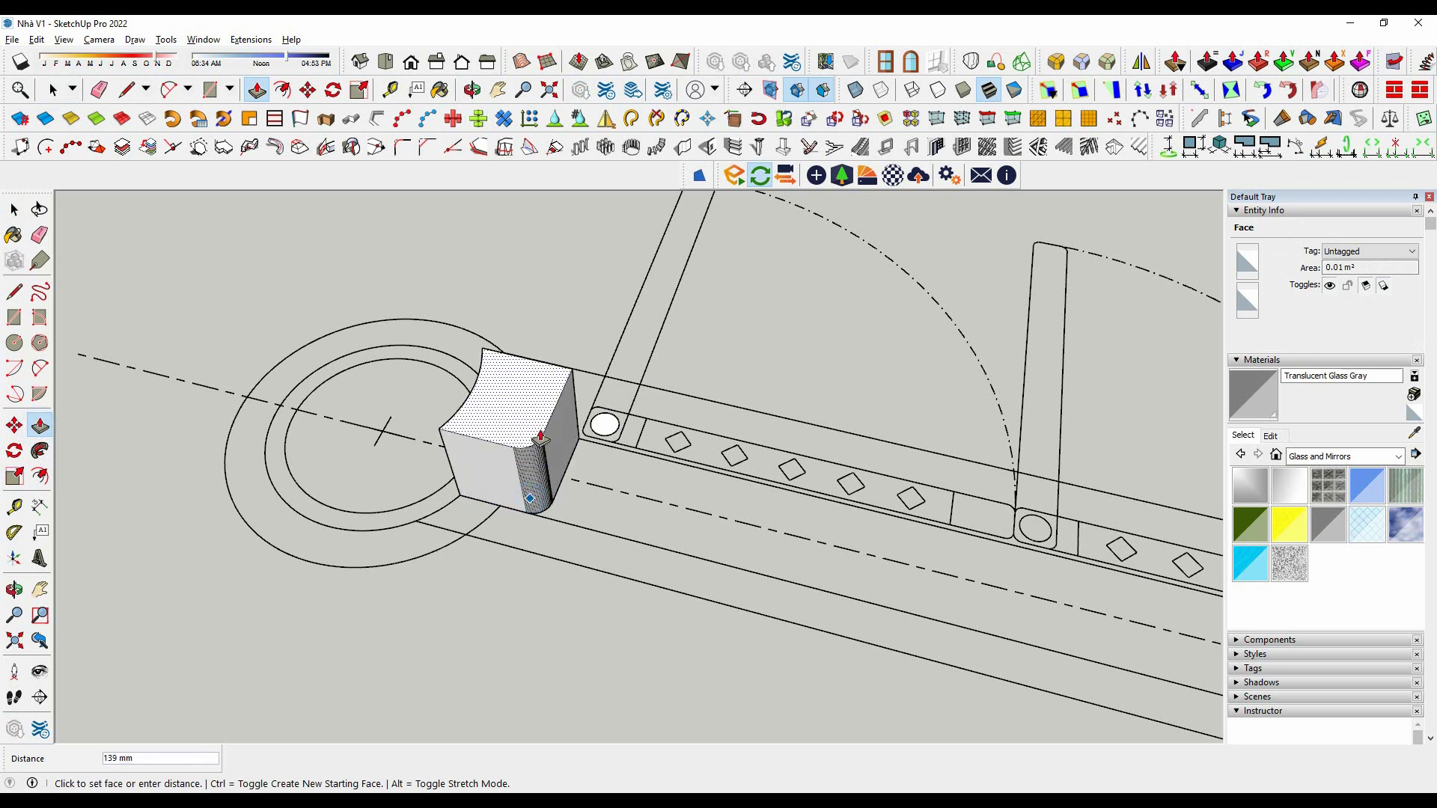
# Make the extruded rounded corner piece into a component (Component#48).
pyautogui.tripleClick(526, 477)
pyautogui.rightClick(526, 477)
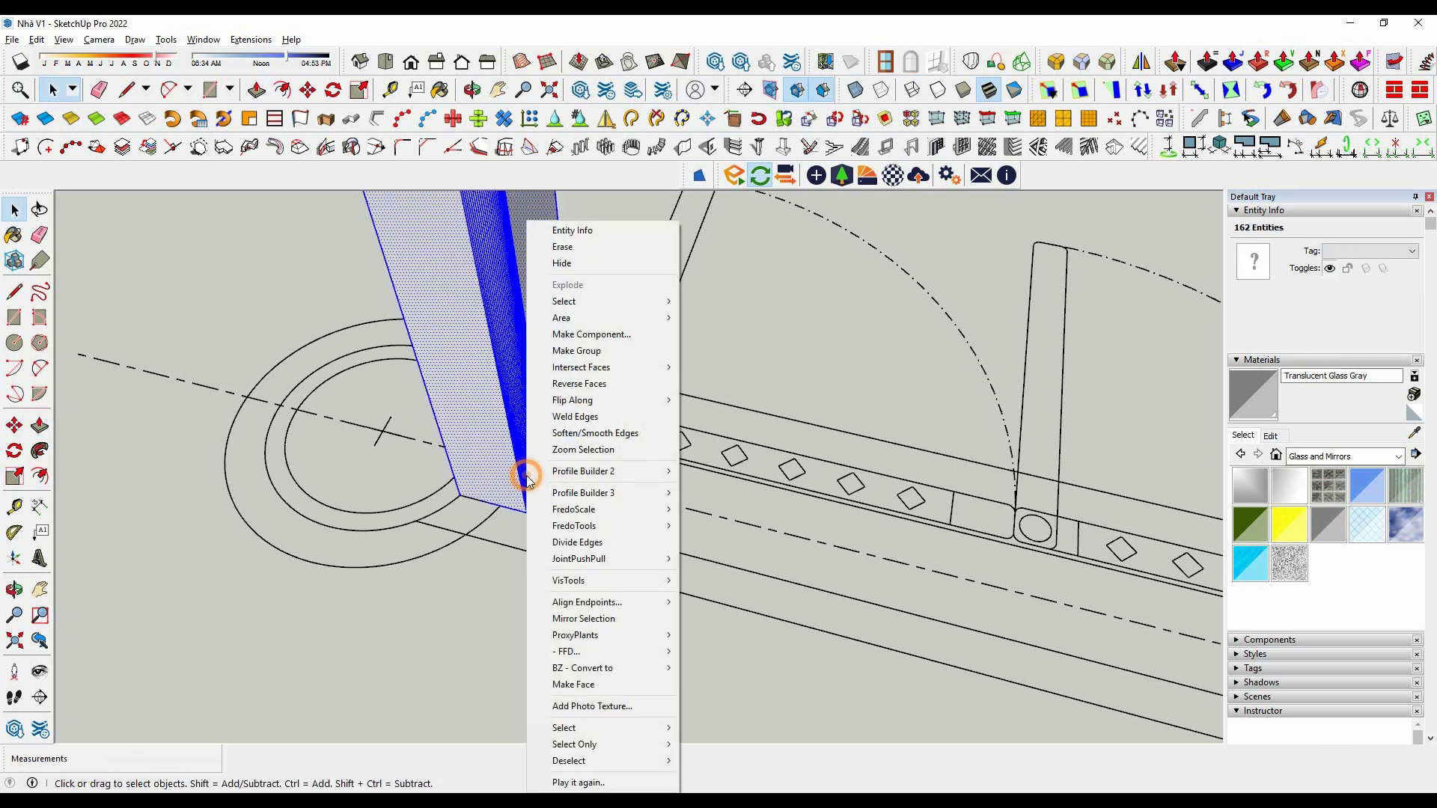
pyautogui.click(592, 334)
pyautogui.click(729, 560)
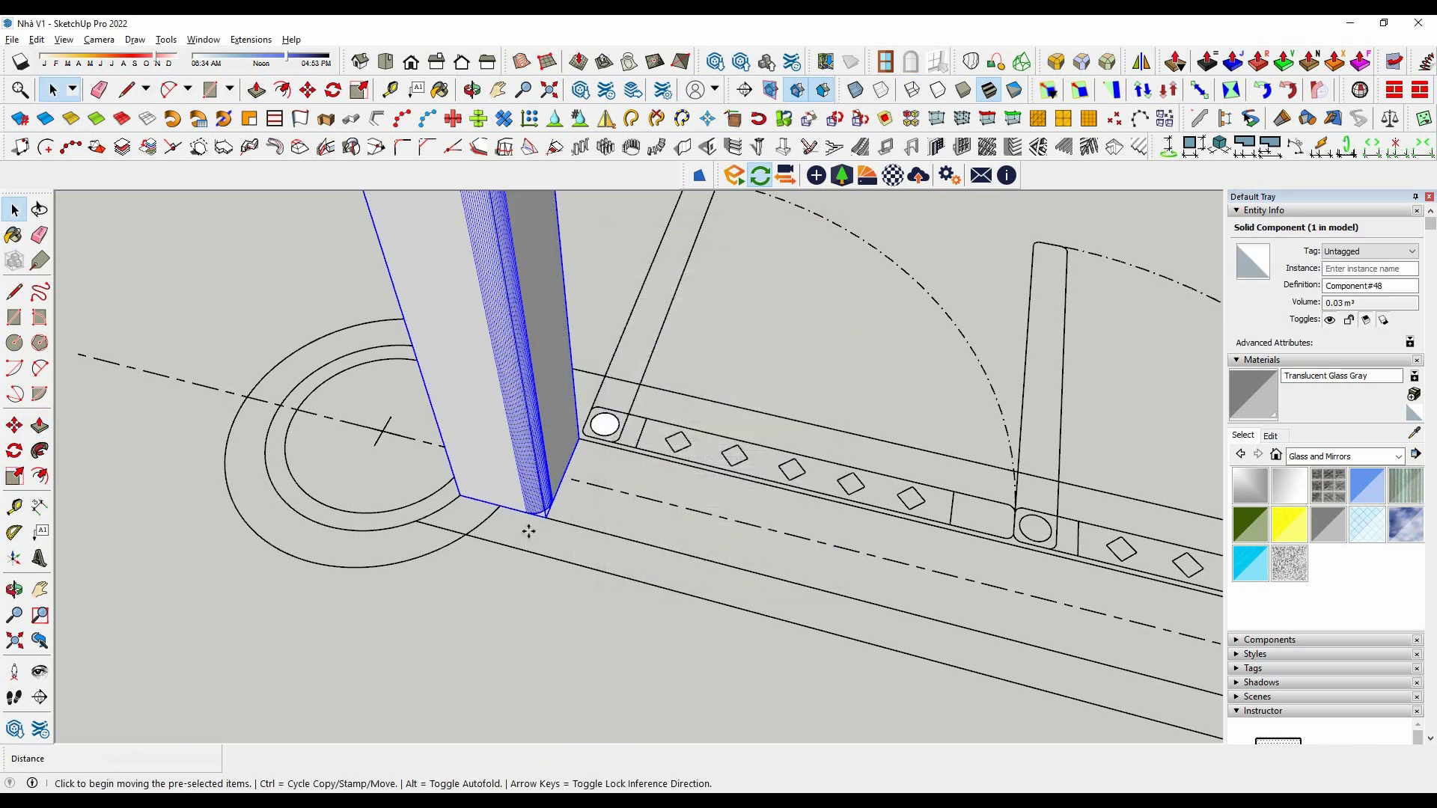
pyautogui.scroll(-3, 462, 496)
pyautogui.scroll(-3, 524, 494)
pyautogui.scroll(-2, 554, 498)
pyautogui.scroll(-2, 569, 499)
pyautogui.scroll(3, 569, 499)
pyautogui.scroll(4, 486, 464)
pyautogui.scroll(3, 409, 488)
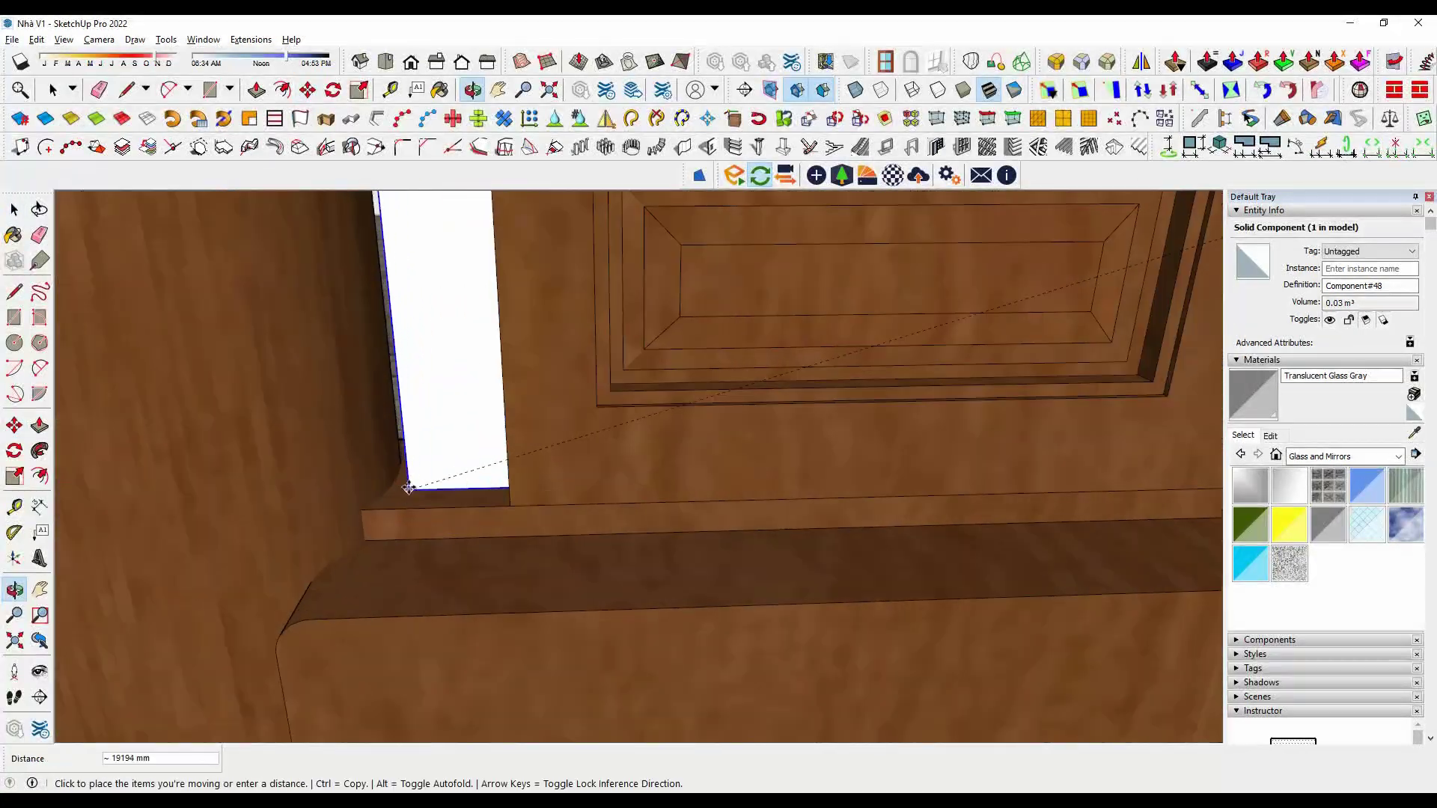
# Move the corner component into place against the door frame.
pyautogui.click(351, 506)
pyautogui.press('space')
pyautogui.scroll(3, 515, 559)
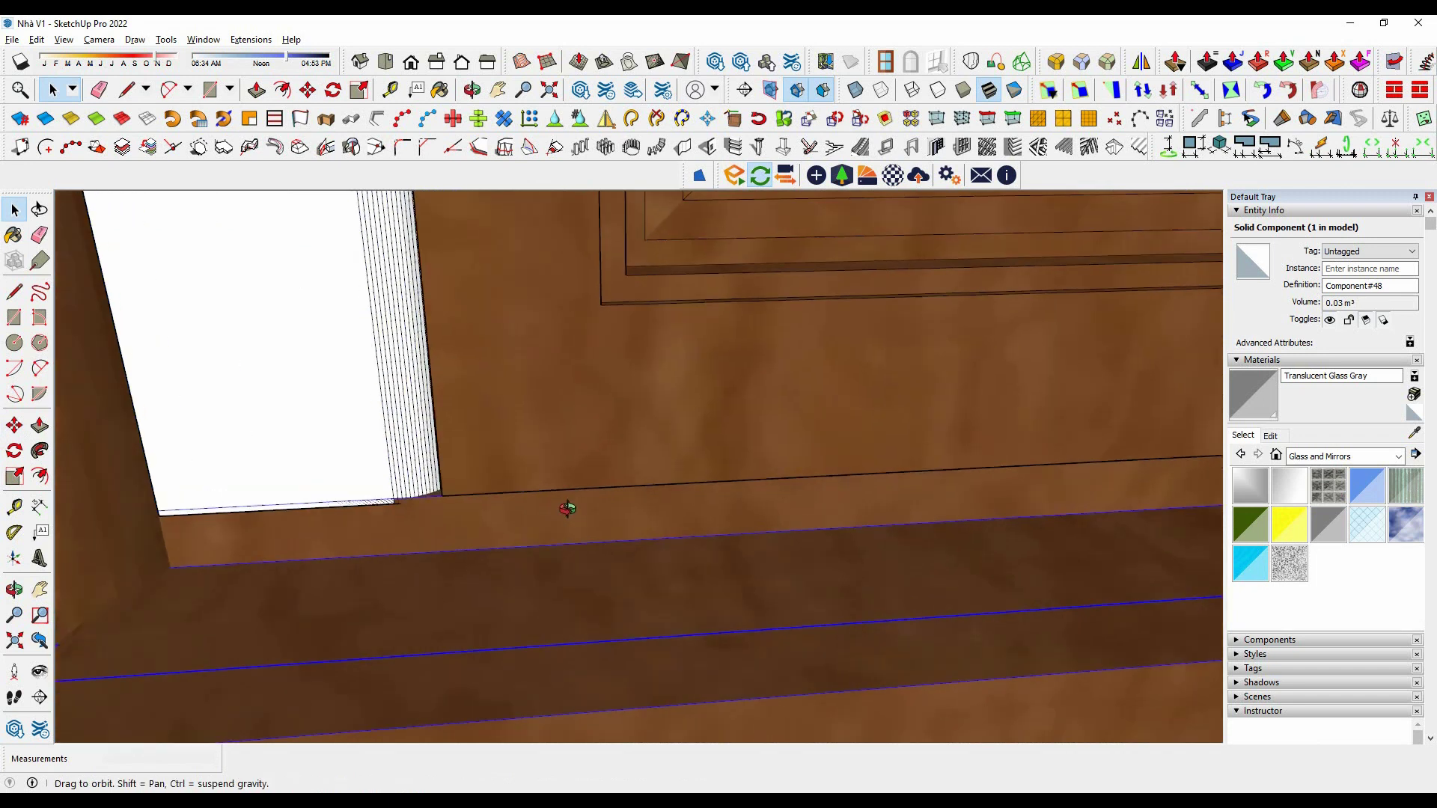
pyautogui.scroll(3, 274, 509)
pyautogui.click(274, 509)
pyautogui.scroll(3, 146, 524)
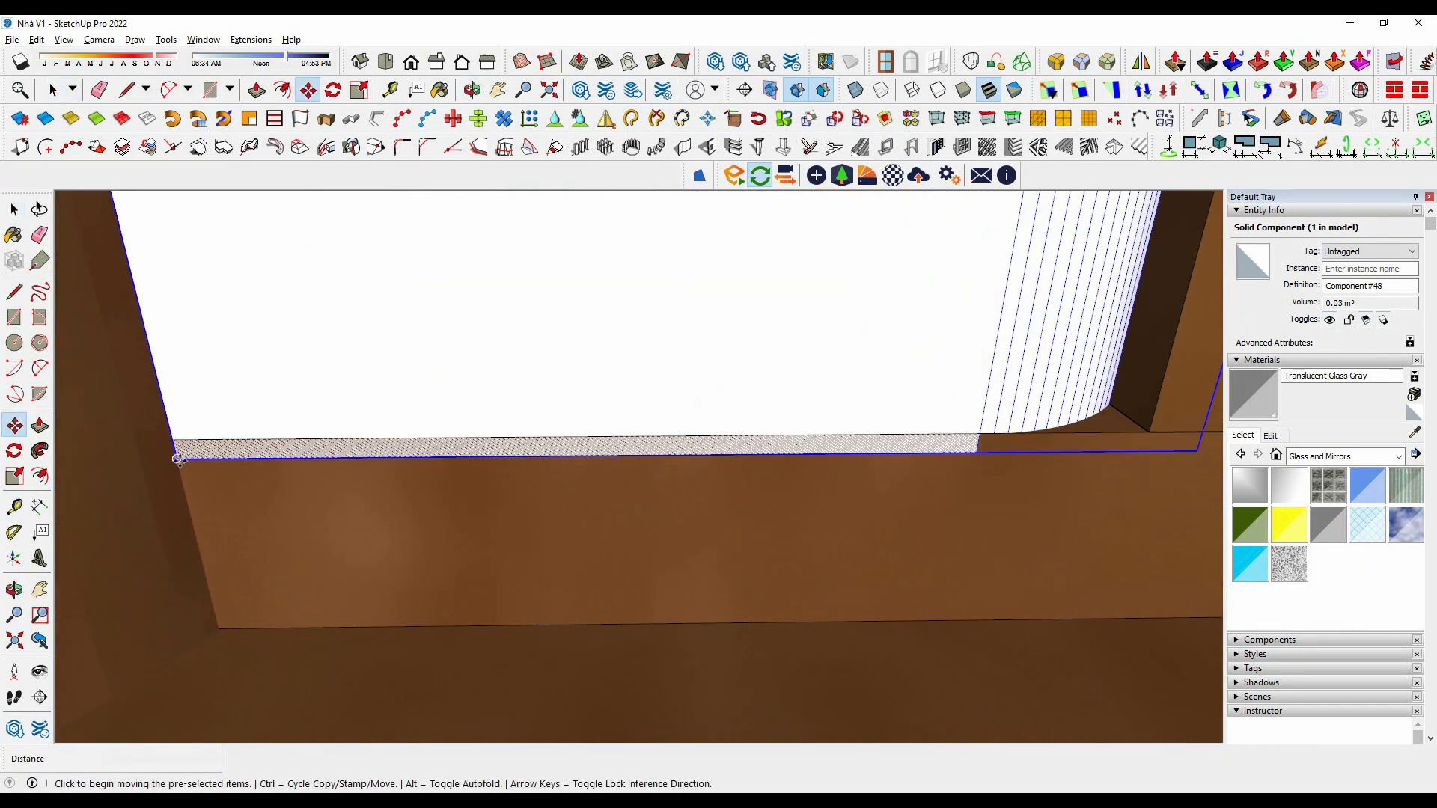
pyautogui.press('space')
pyautogui.click(151, 503)
pyautogui.moveTo(639, 459); pyautogui.dragTo(634, 524, button='middle')
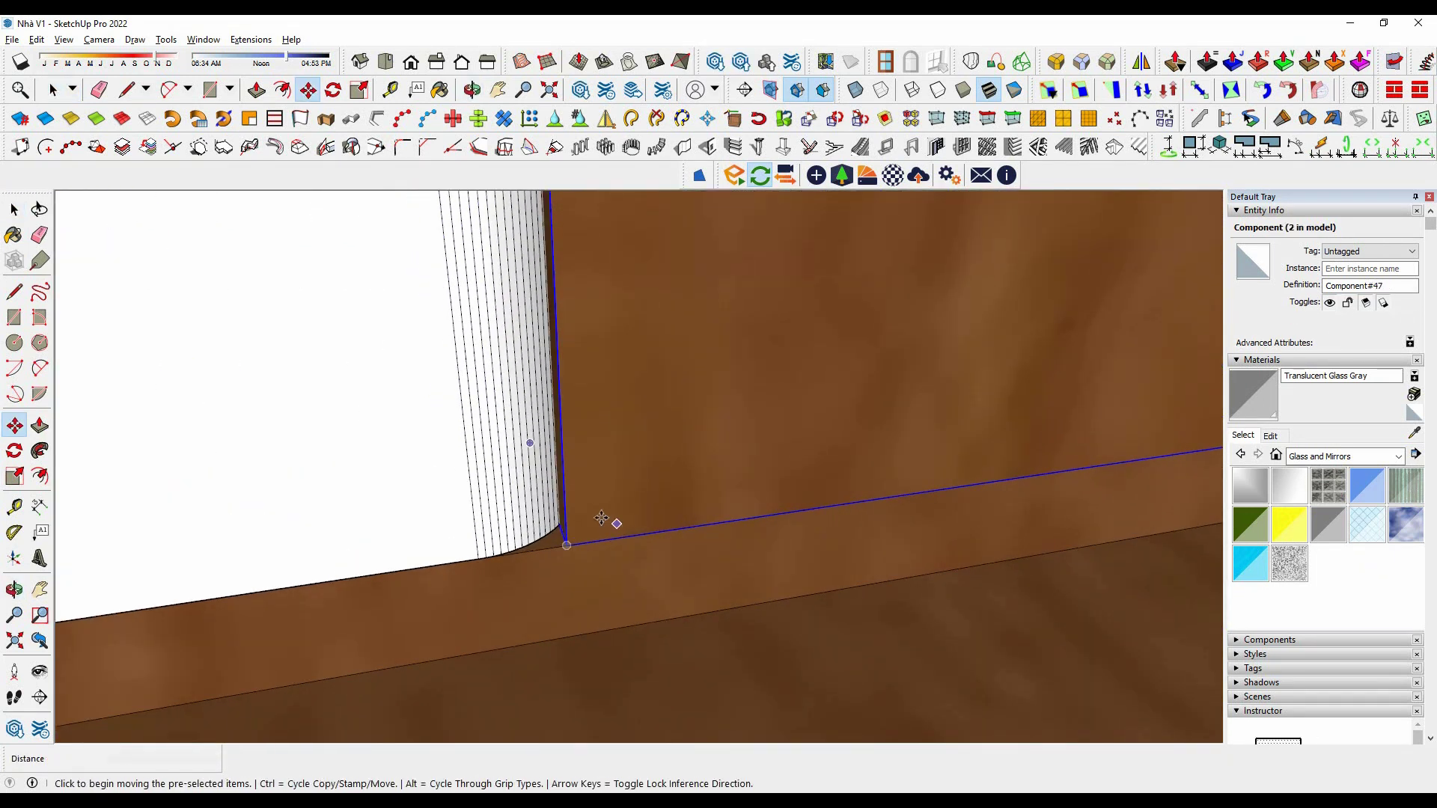
pyautogui.click(602, 518)
pyautogui.scroll(-3, 596, 459)
pyautogui.scroll(3, 442, 480)
pyautogui.scroll(-3, 453, 524)
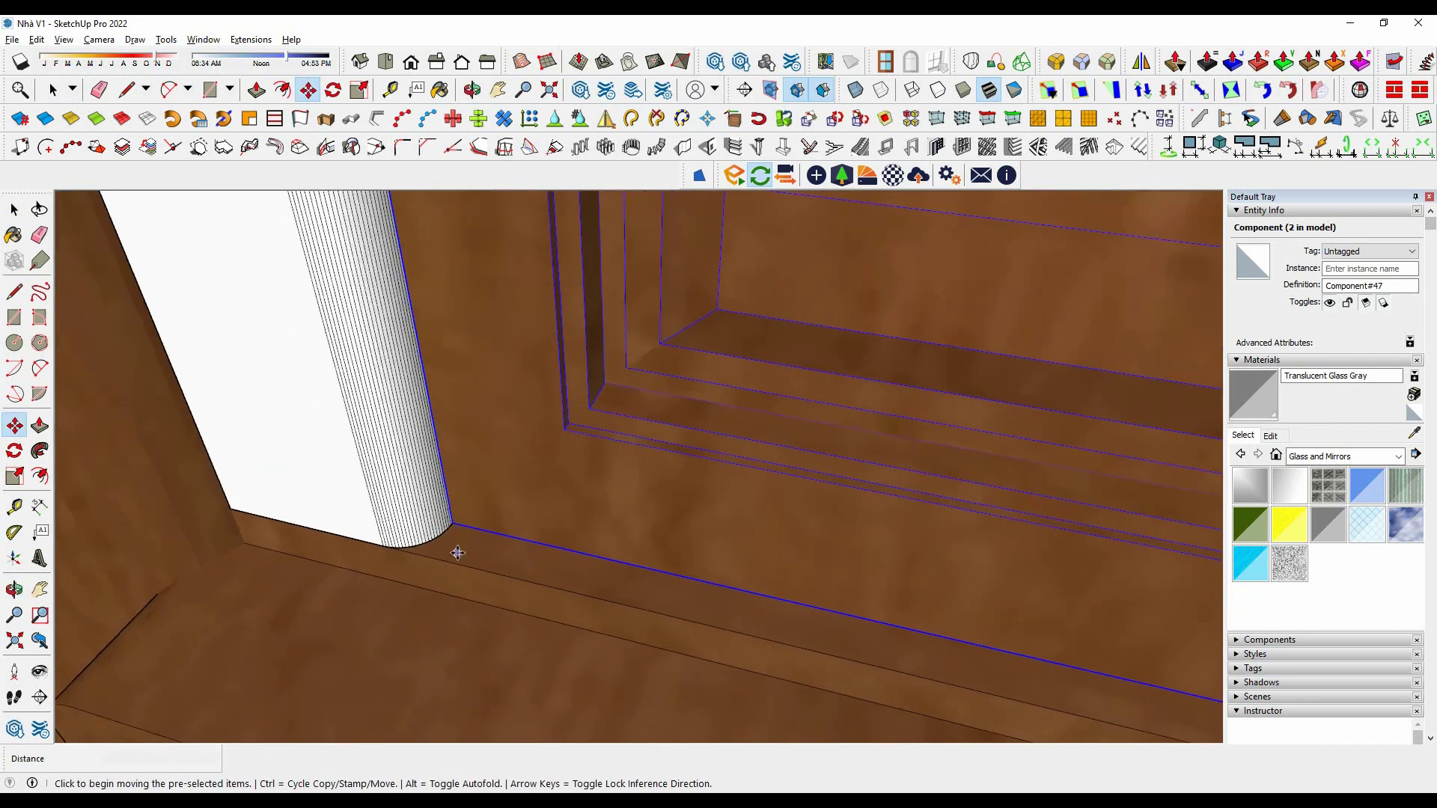
pyautogui.press('space')
# Orbit around the house to a front view of the porch.
pyautogui.moveTo(487, 420); pyautogui.dragTo(712, 465, button='middle')
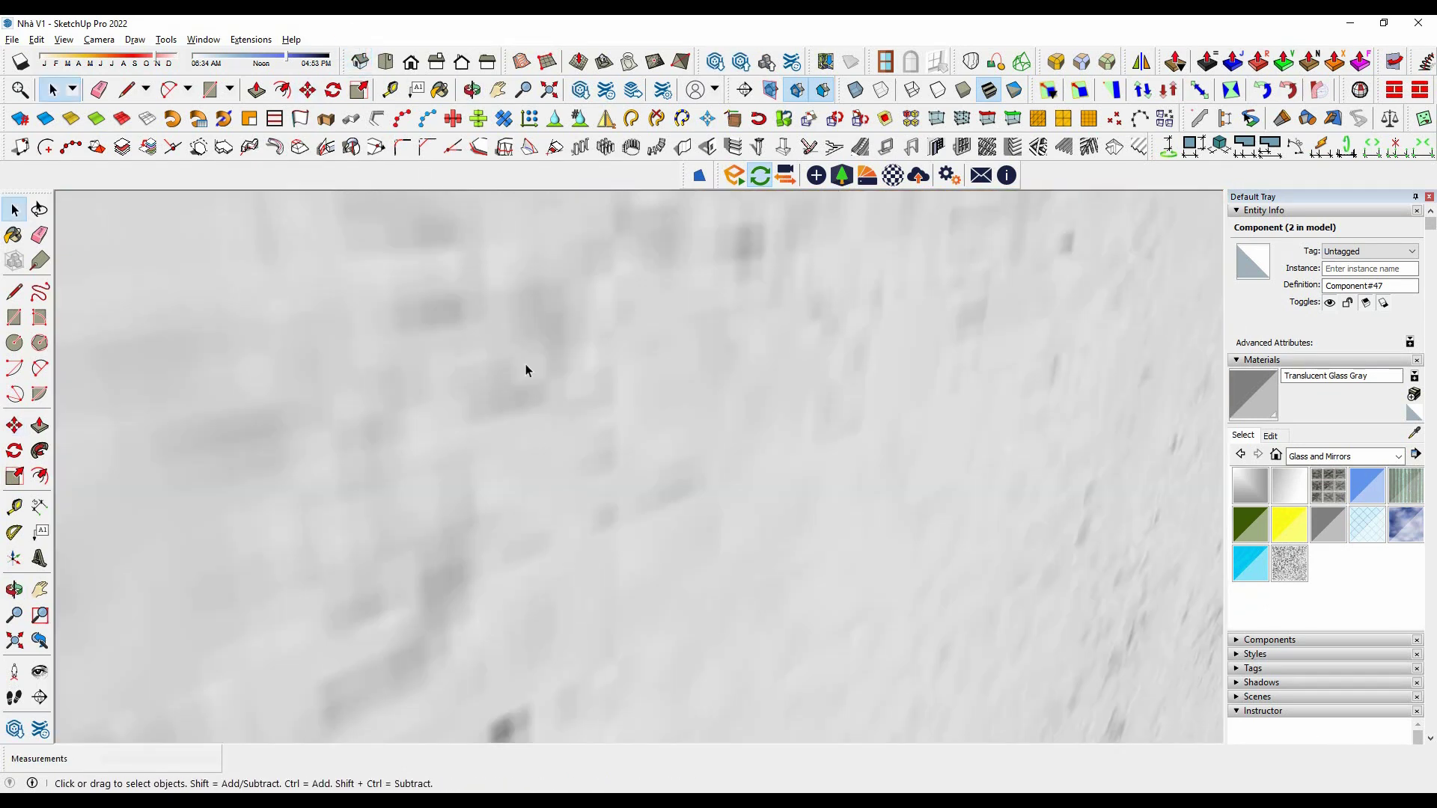
pyautogui.scroll(-3, 712, 465)
pyautogui.scroll(-3, 627, 455)
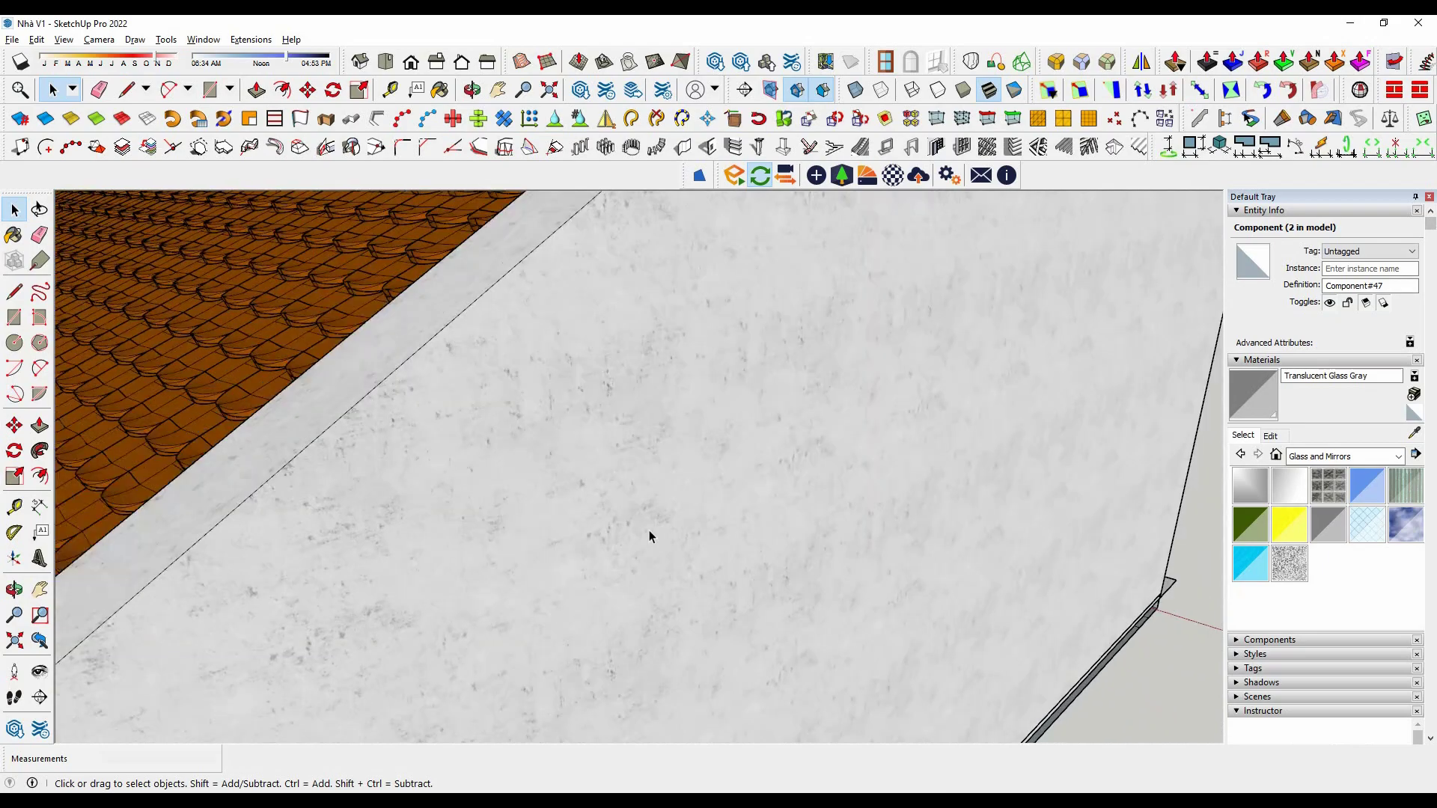
pyautogui.scroll(-3, 649, 530)
pyautogui.scroll(-3, 735, 469)
pyautogui.moveTo(844, 539)
pyautogui.mouseDown(button='middle')
pyautogui.moveTo(546, 455)
pyautogui.moveTo(263, 451)
pyautogui.mouseUp(button='middle')
# Select the porch side wall and the glass strip beside the door.
pyautogui.scroll(5, 263, 452)
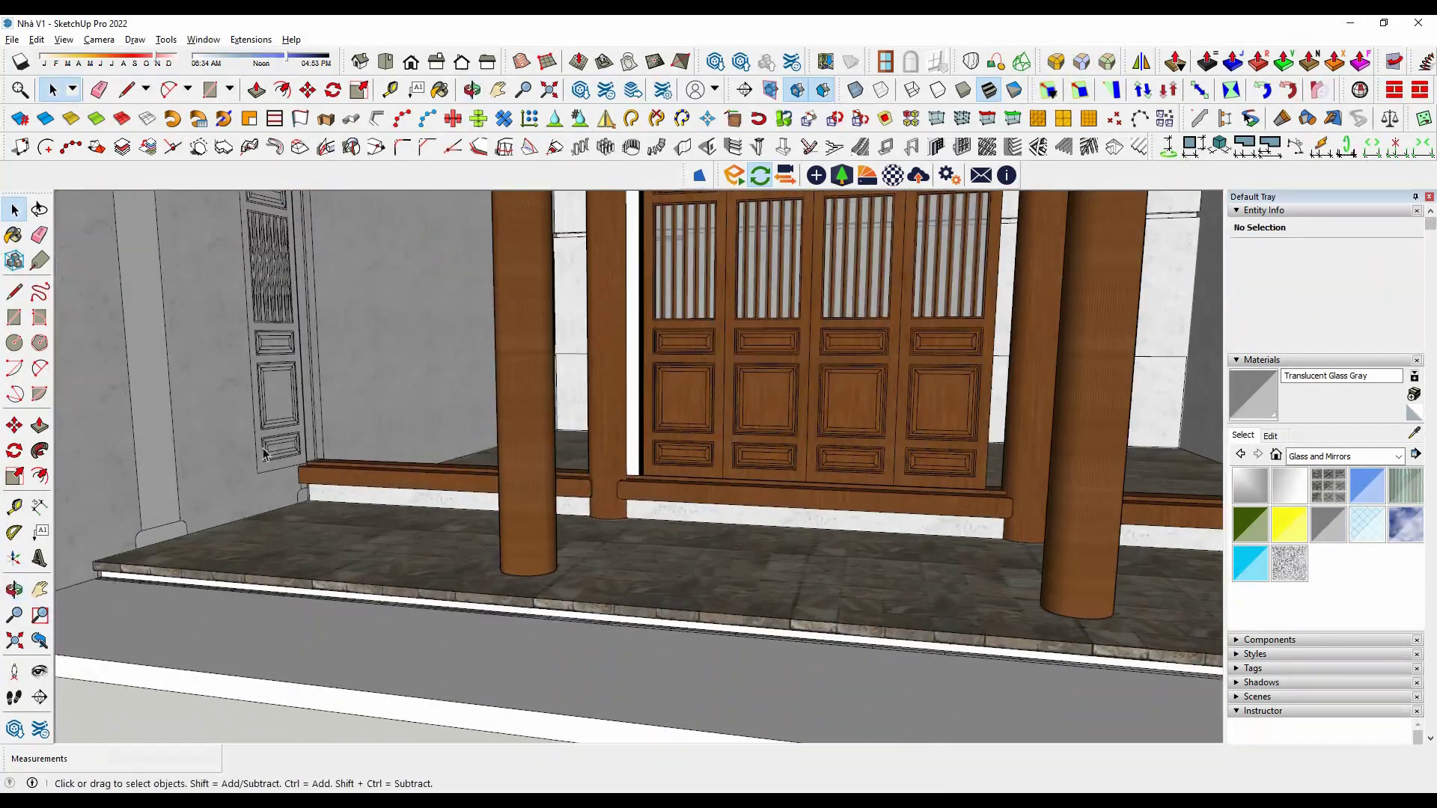
pyautogui.click(268, 448)
pyautogui.scroll(-2, 268, 447)
pyautogui.scroll(-3, 209, 524)
pyautogui.scroll(-2, 156, 574)
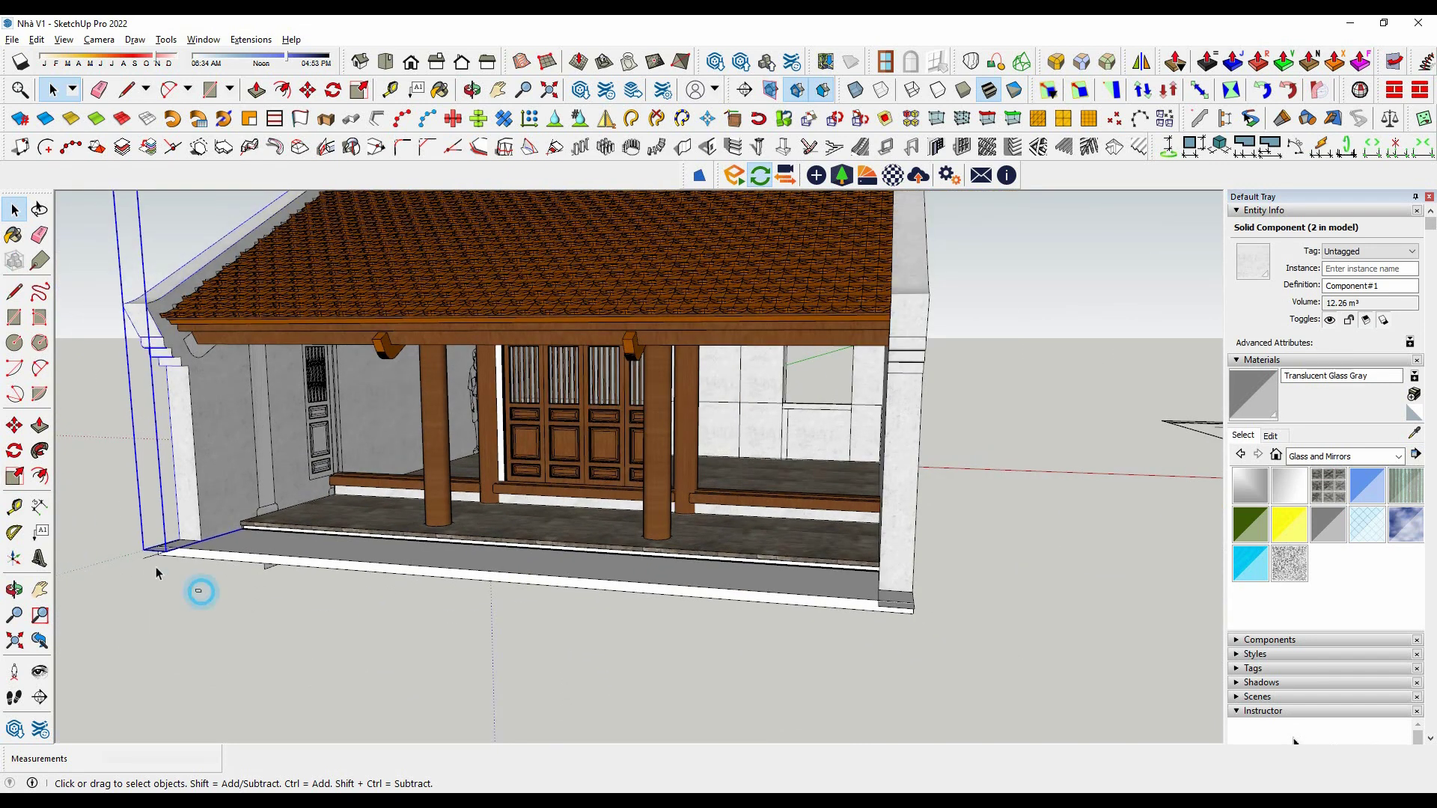
pyautogui.scroll(3, 467, 494)
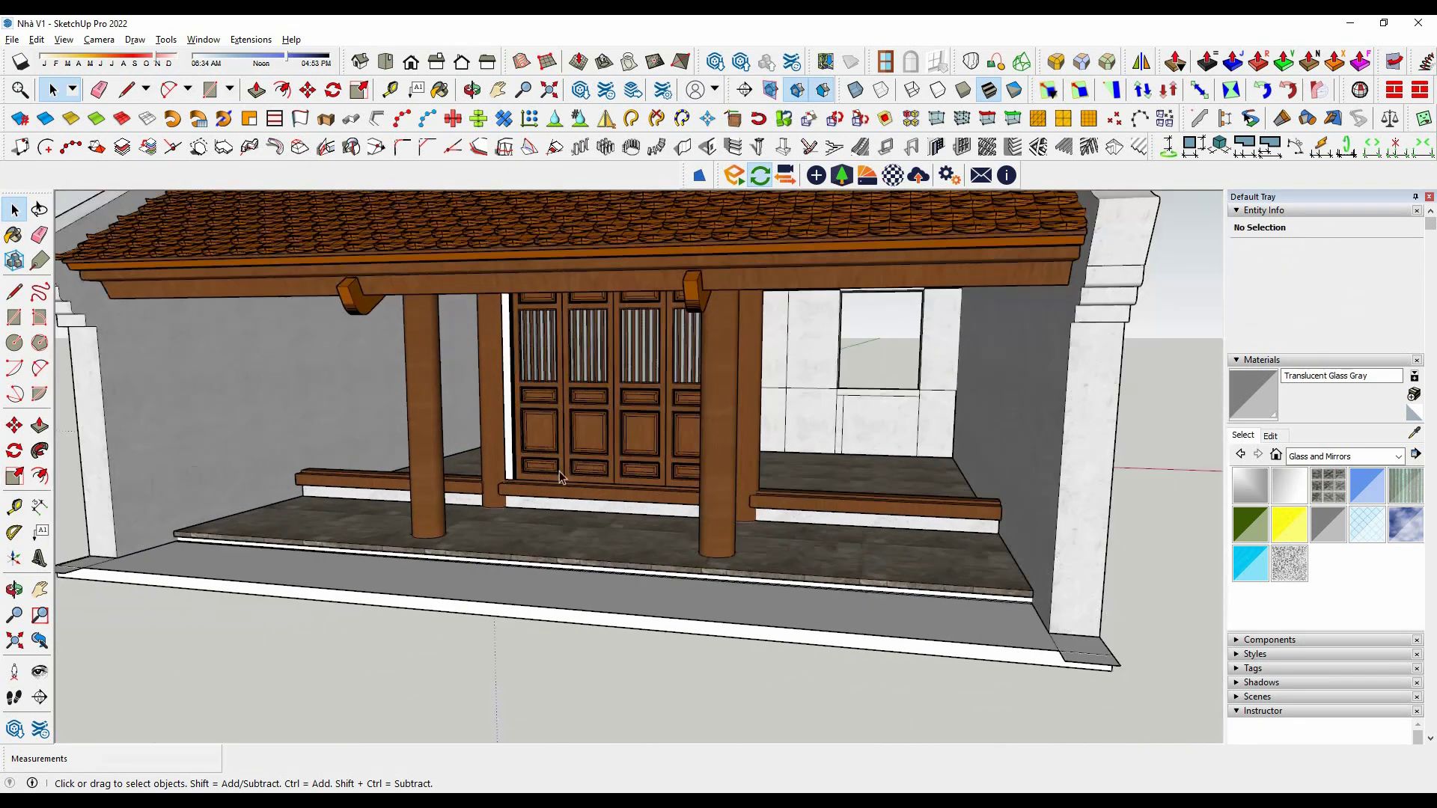
pyautogui.scroll(3, 486, 498)
pyautogui.click(509, 487)
pyautogui.scroll(2, 563, 507)
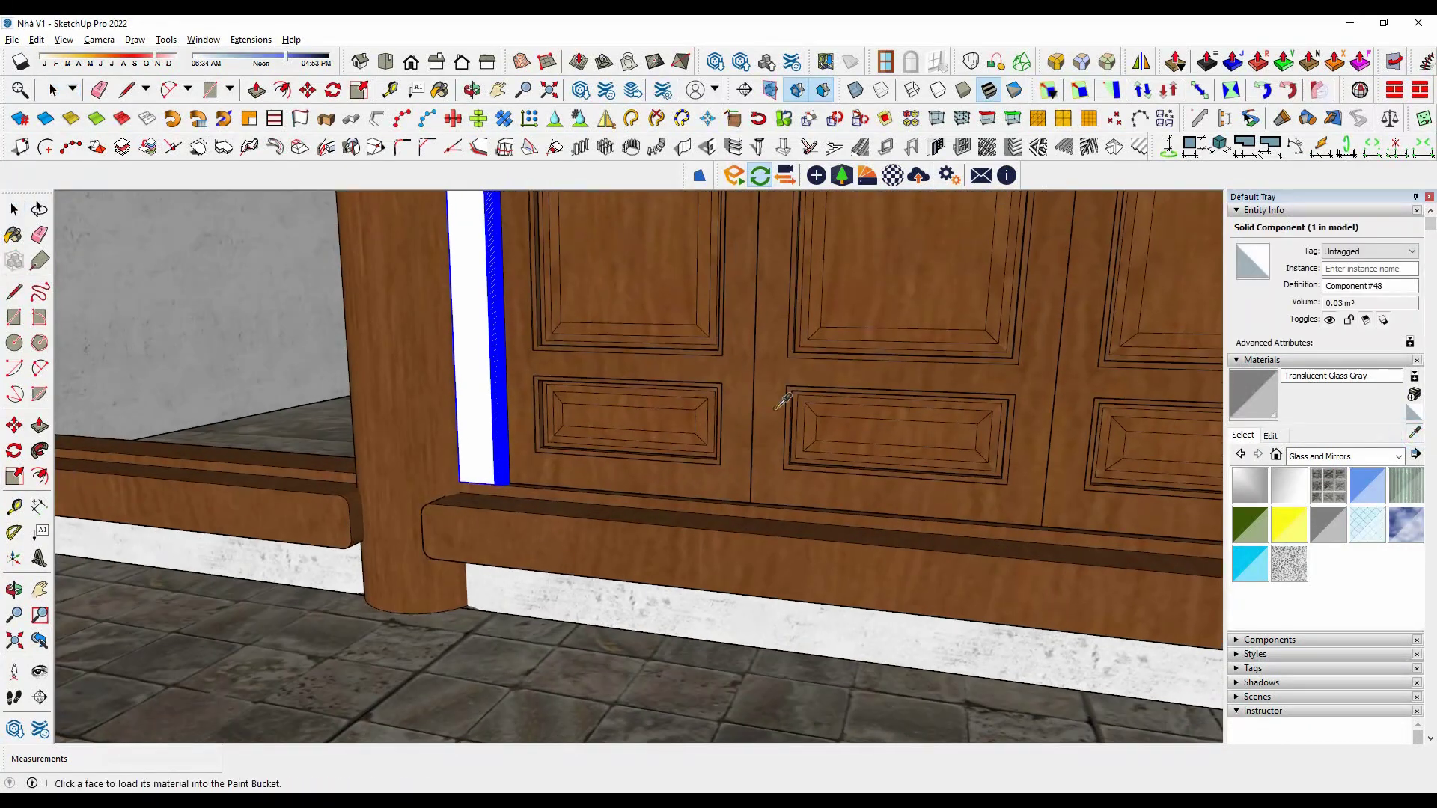
# Sample the door's Wood Veneer 01 material while orbiting around the porch doors.
pyautogui.click(485, 419)
pyautogui.scroll(-3, 485, 419)
pyautogui.moveTo(524, 450); pyautogui.dragTo(695, 512, button='middle')
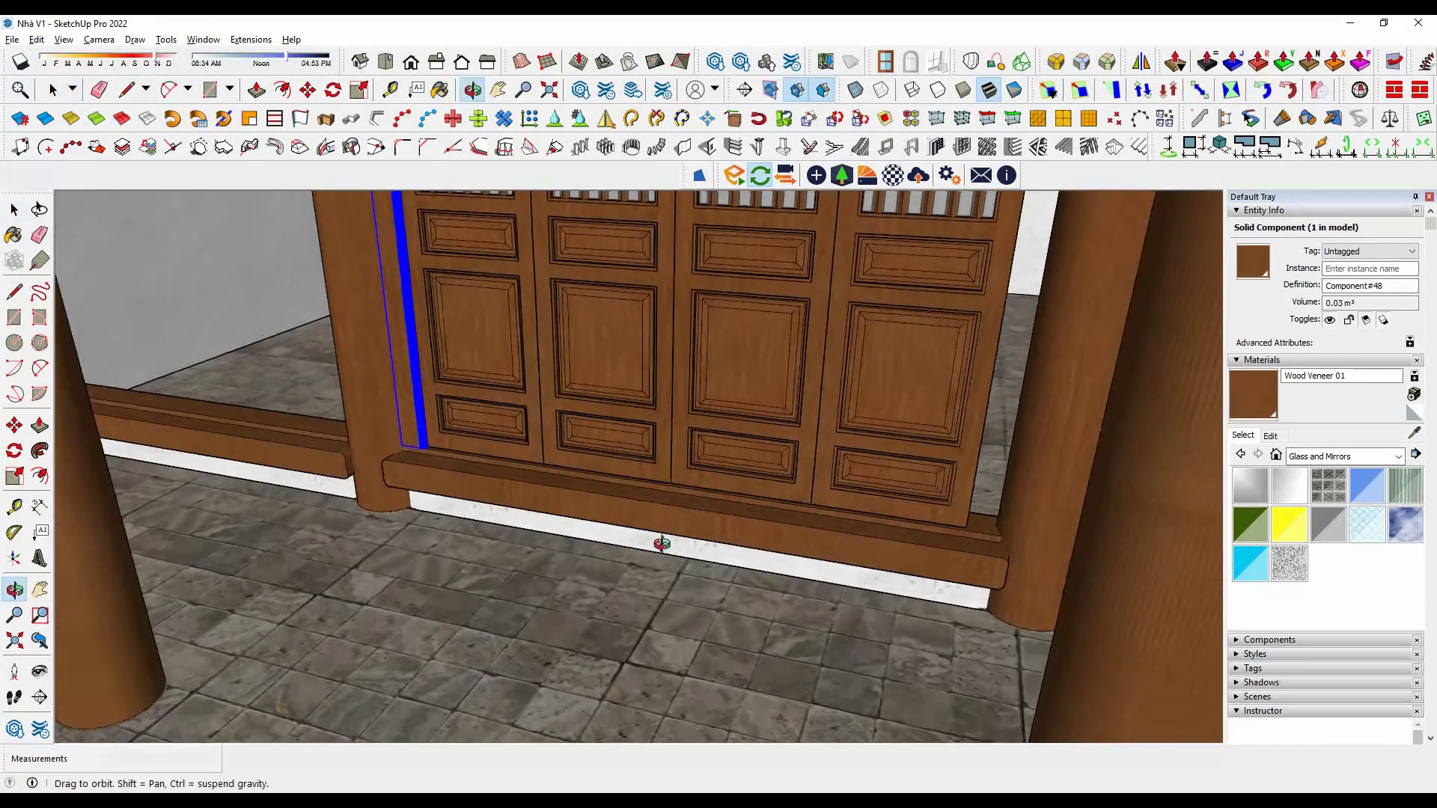
pyautogui.scroll(-5, 695, 512)
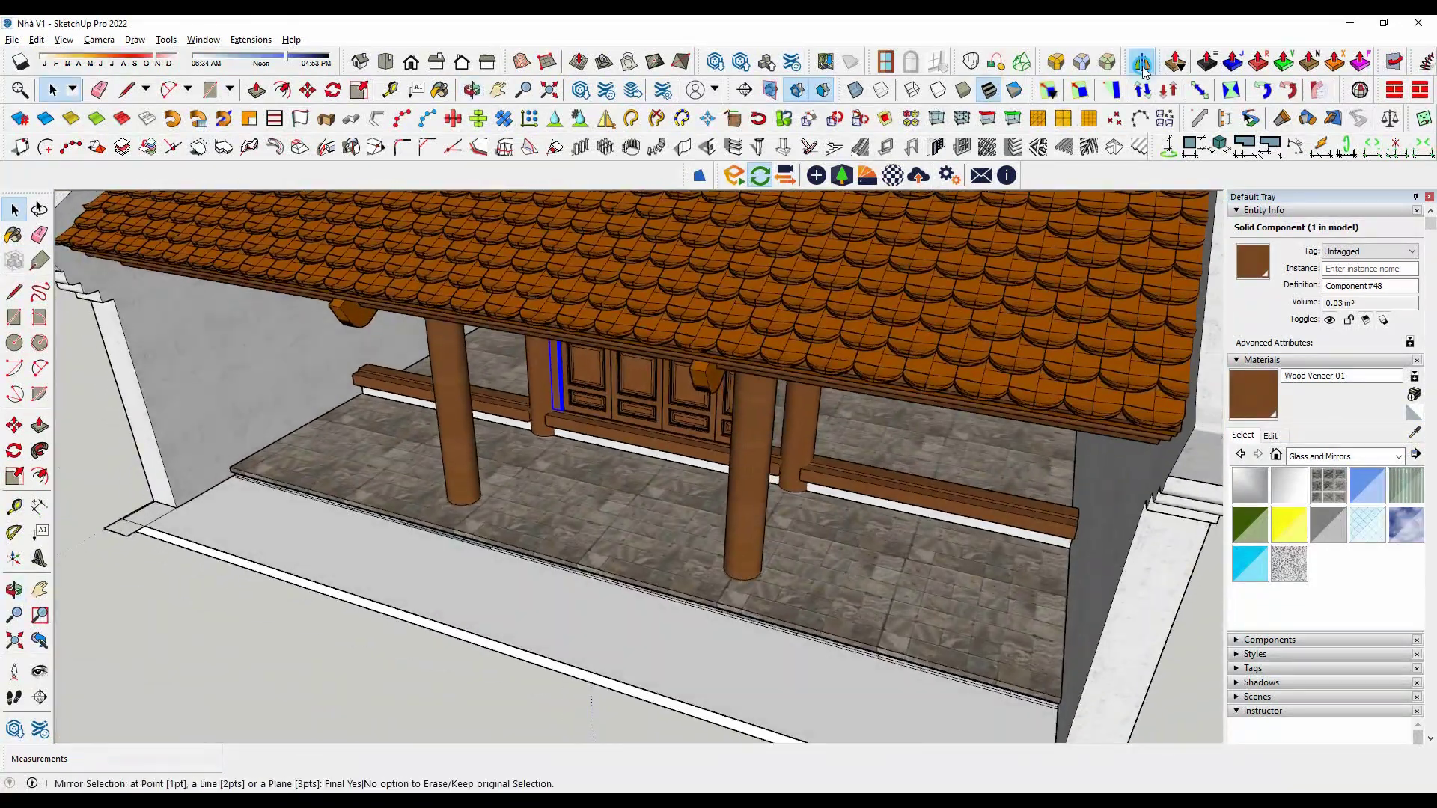
# Finish mirroring the door across the mirror line, keeping the original door.
pyautogui.click(447, 685)
pyautogui.scroll(2, 456, 659)
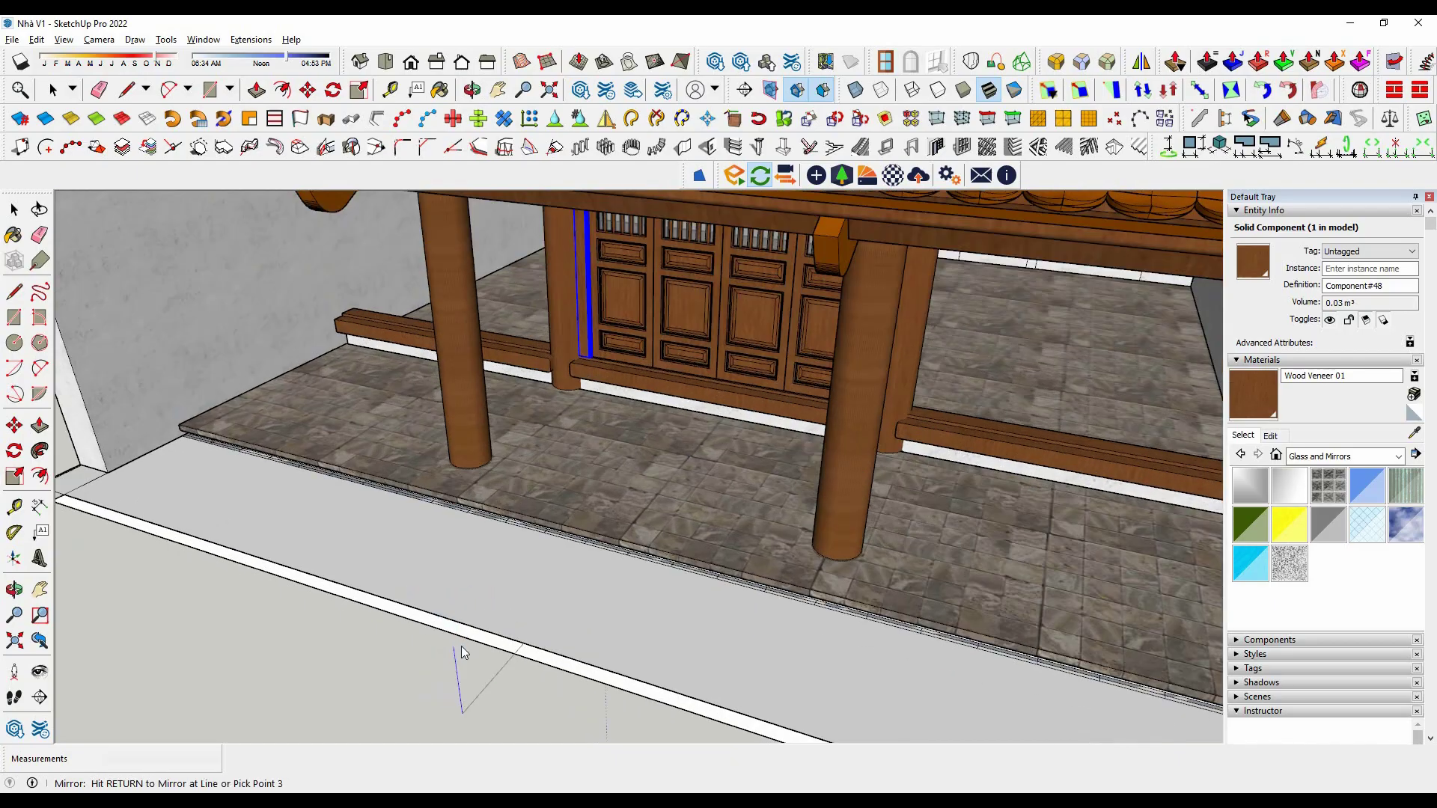
pyautogui.click(776, 445)
pyautogui.scroll(3, 774, 461)
pyautogui.scroll(3, 775, 461)
pyautogui.moveTo(806, 425)
pyautogui.mouseDown(button='middle')
pyautogui.moveTo(765, 450)
pyautogui.moveTo(332, 416)
pyautogui.mouseUp(button='middle')
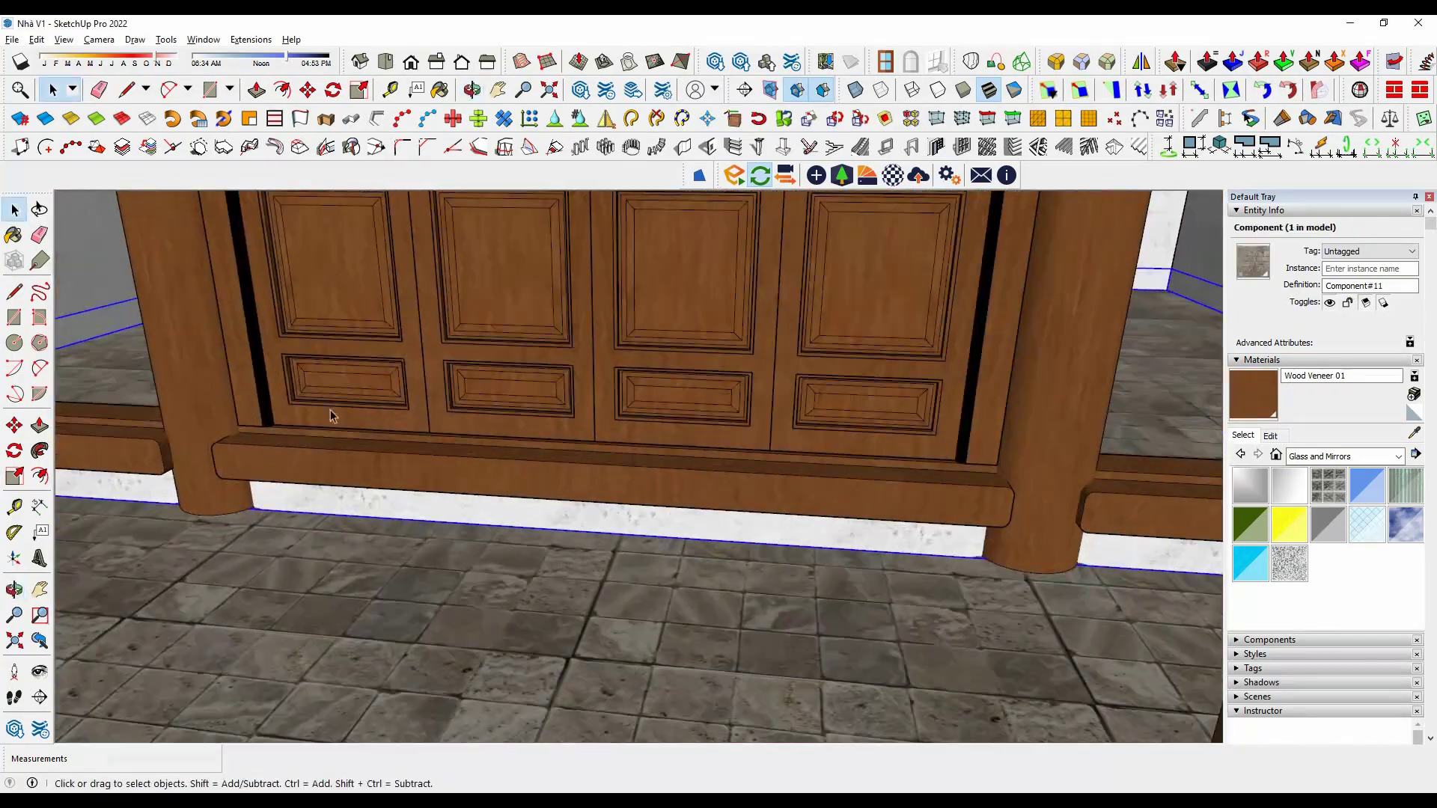
# Select the panelled door set together with its base rail.
pyautogui.click(842, 462)
pyautogui.click(432, 458)
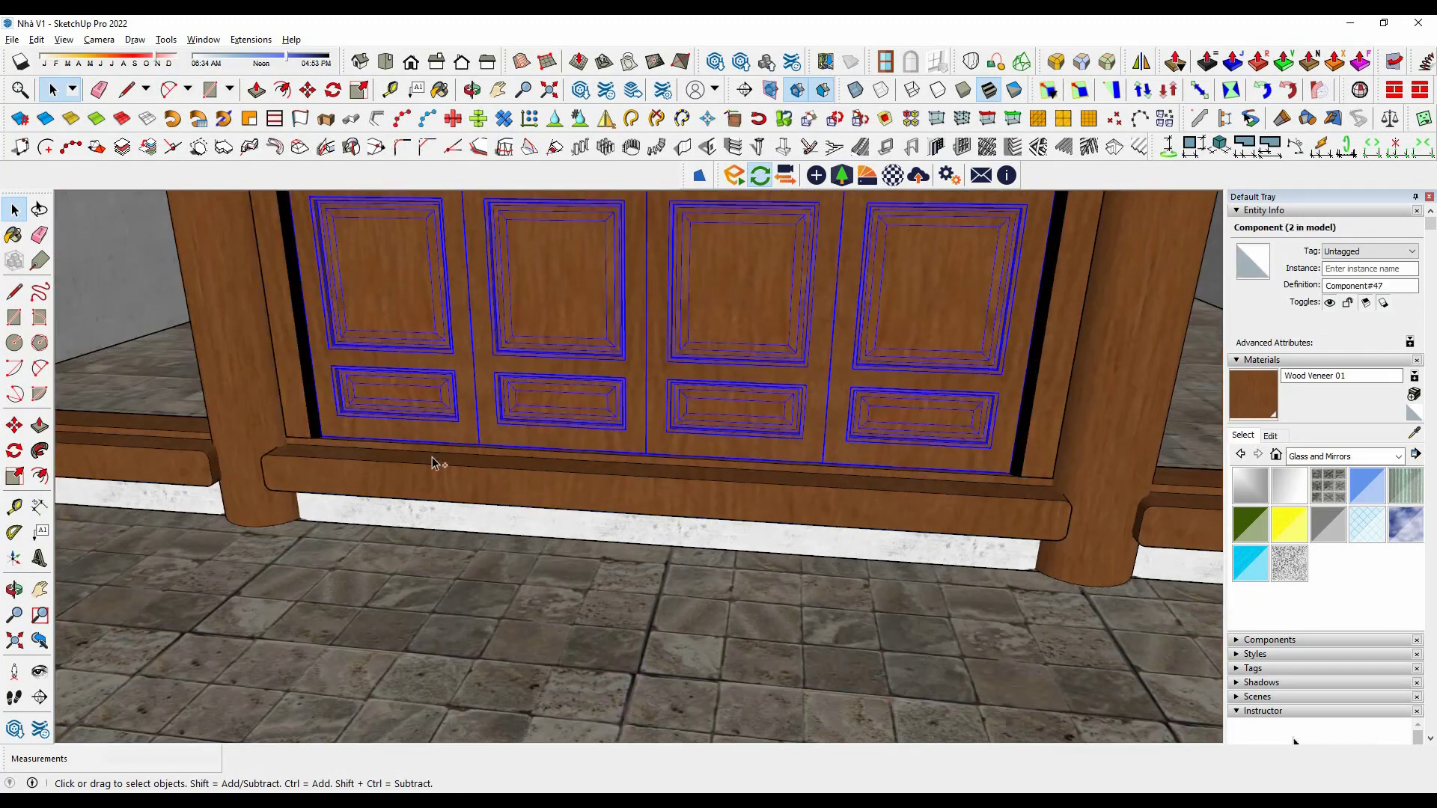
pyautogui.keyDown('ctrl'); pyautogui.click(1044, 458); pyautogui.keyUp('ctrl')
pyautogui.scroll(-3, 996, 487)
pyautogui.moveTo(958, 515); pyautogui.dragTo(789, 462, button='middle')
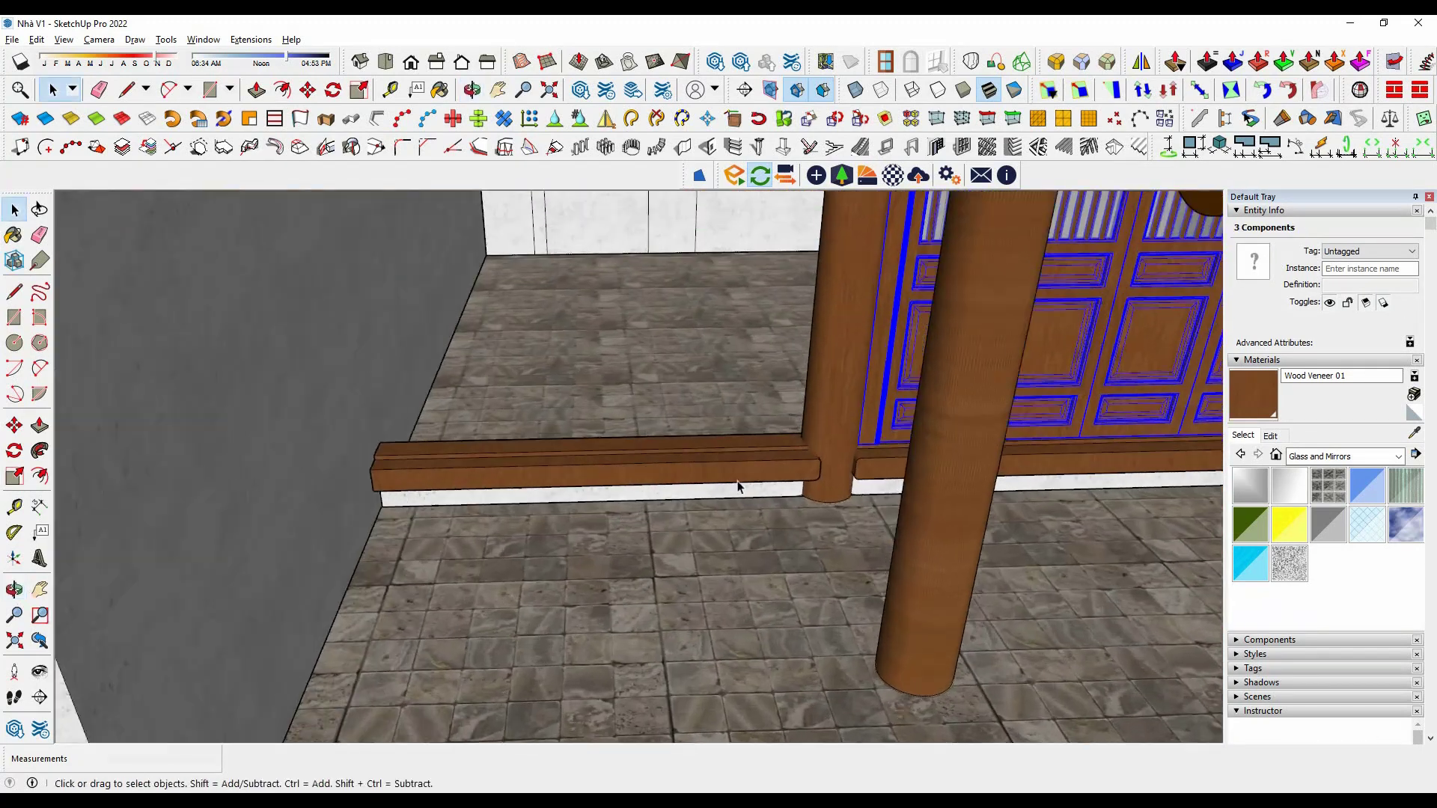
pyautogui.moveTo(983, 483)
pyautogui.mouseDown(button='middle')
pyautogui.moveTo(929, 445)
pyautogui.moveTo(369, 385)
pyautogui.mouseUp(button='middle')
# Copy the door set and base rail into the next bay between columns.
pyautogui.press('ctrl')
pyautogui.click(930, 445)
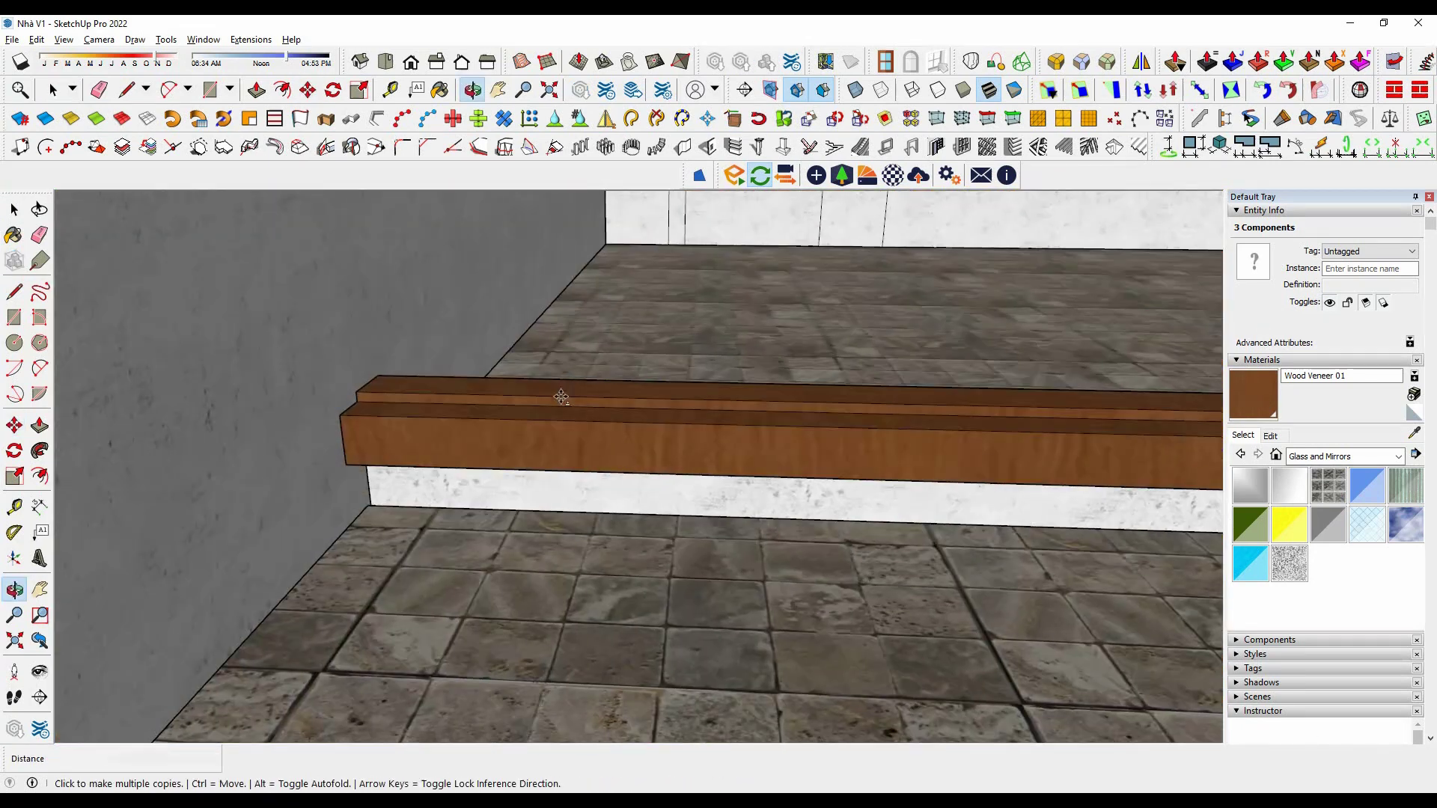
pyautogui.scroll(-3, 449, 382)
pyautogui.moveTo(513, 407); pyautogui.dragTo(524, 397, button='middle')
pyautogui.scroll(3, 532, 391)
pyautogui.scroll(-2, 533, 391)
pyautogui.click(427, 417)
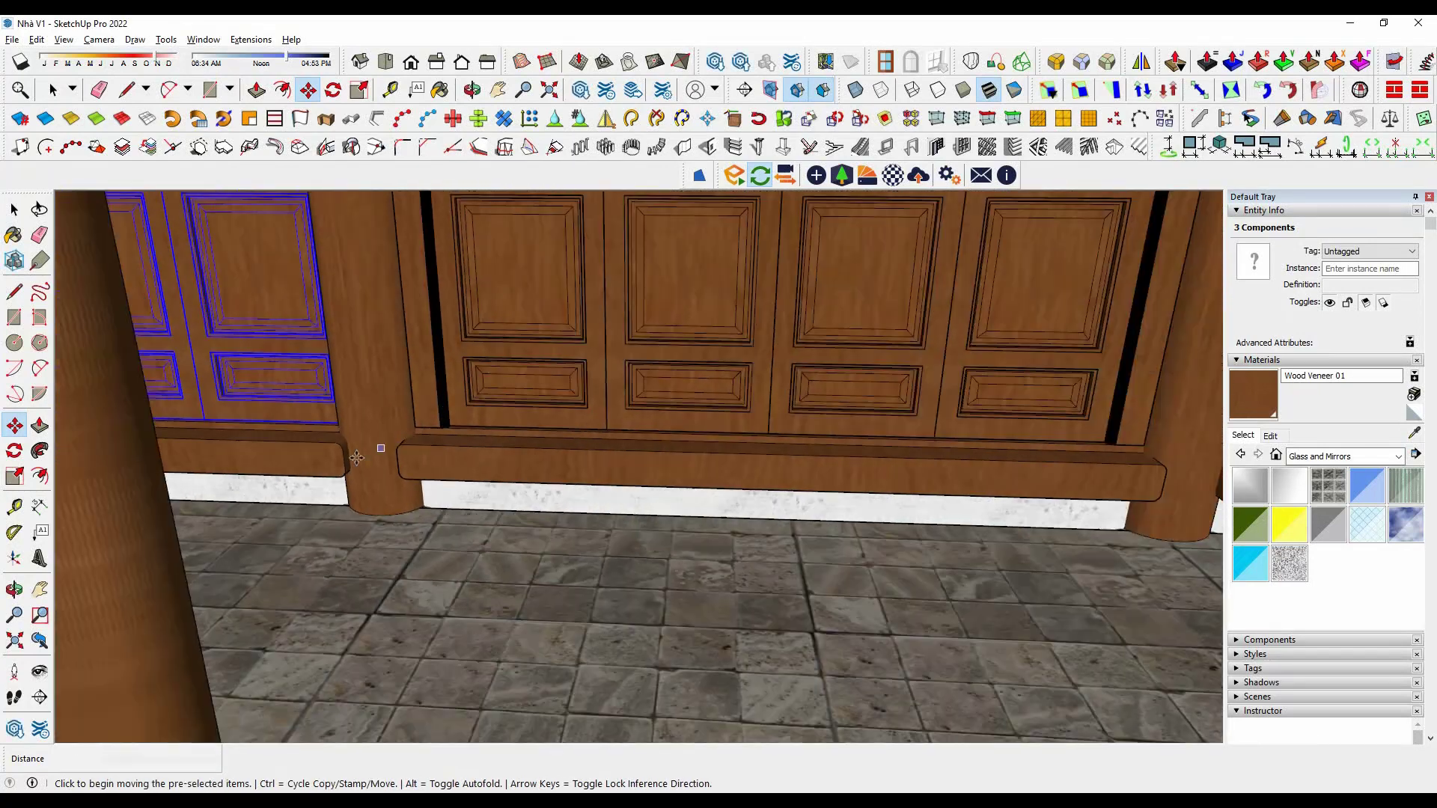
pyautogui.moveTo(389, 427); pyautogui.dragTo(469, 497, button='middle')
# Start another copy of the door set, then end copying and return to selecting.
pyautogui.press('ctrl')
pyautogui.click(469, 498)
pyautogui.scroll(3, 524, 449)
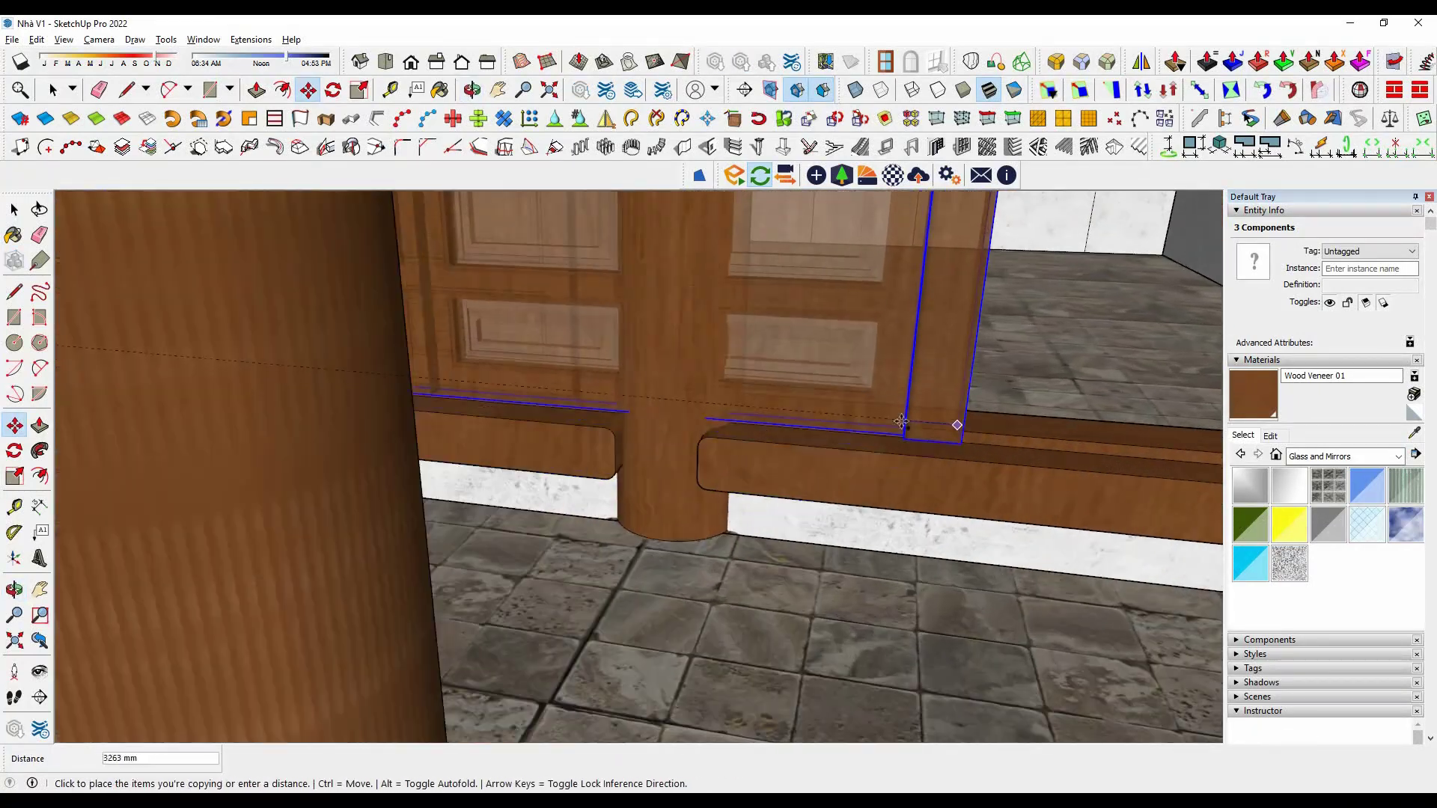
pyautogui.scroll(3, 1173, 483)
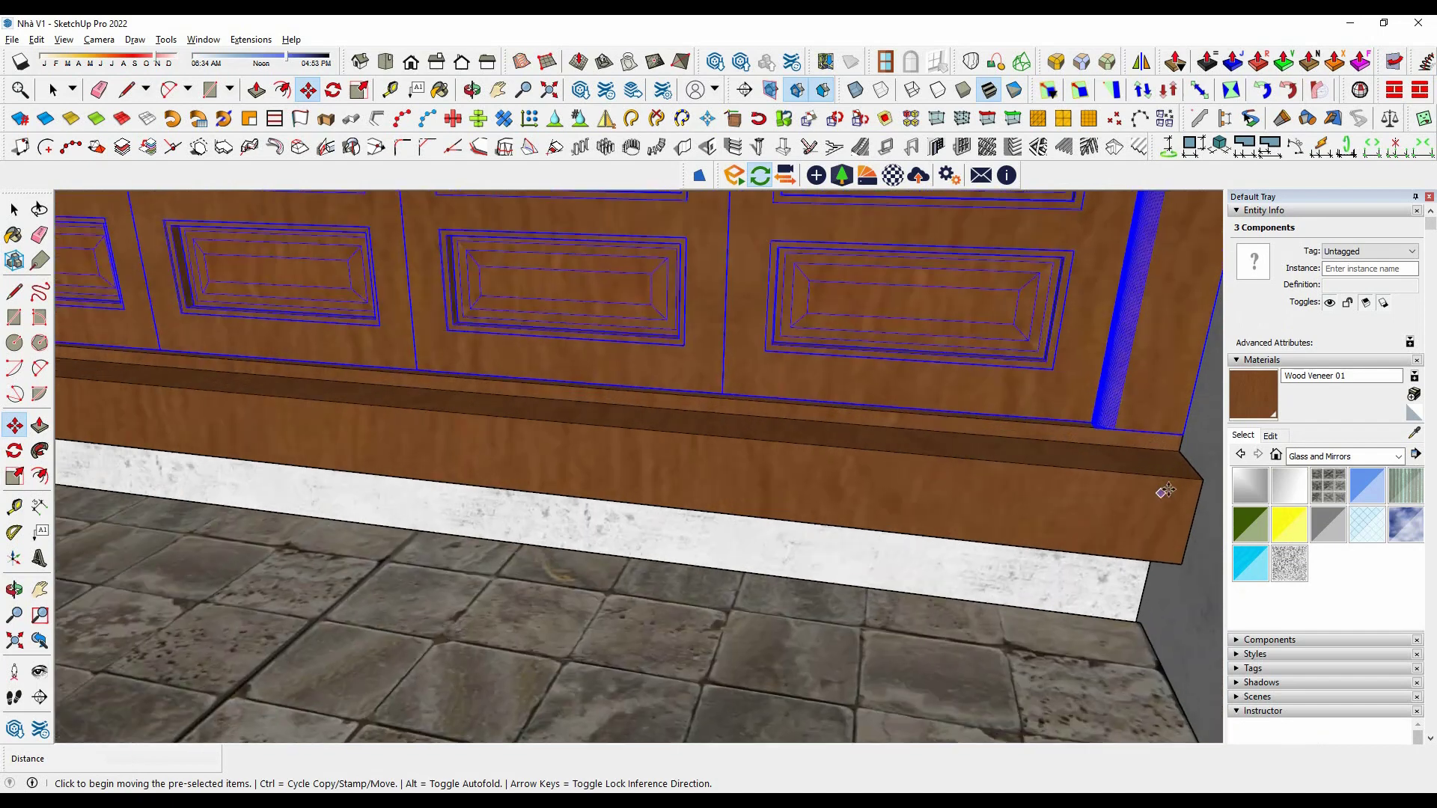
pyautogui.scroll(3, 1100, 514)
pyautogui.press('space')
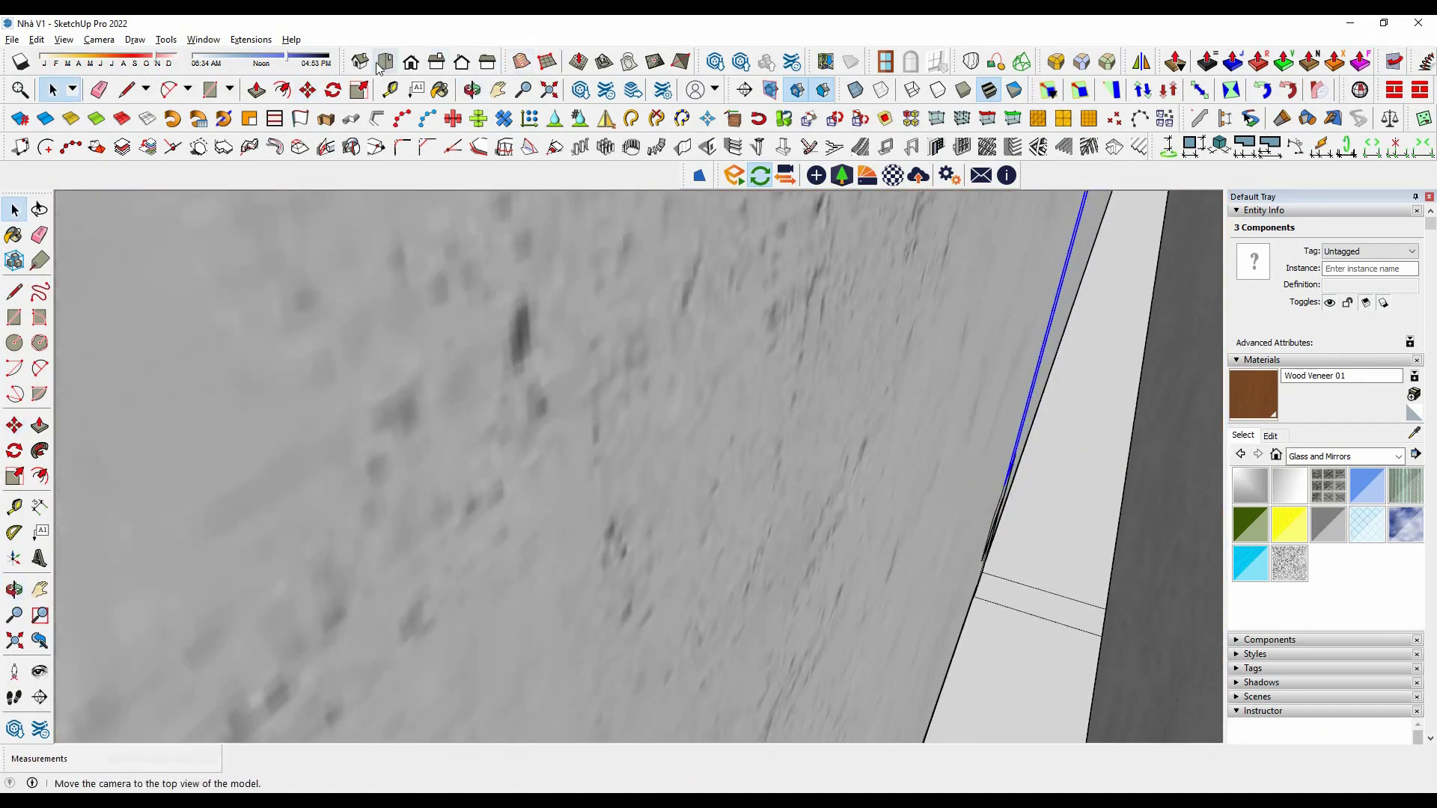
pyautogui.click(382, 63)
pyautogui.scroll(2, 872, 546)
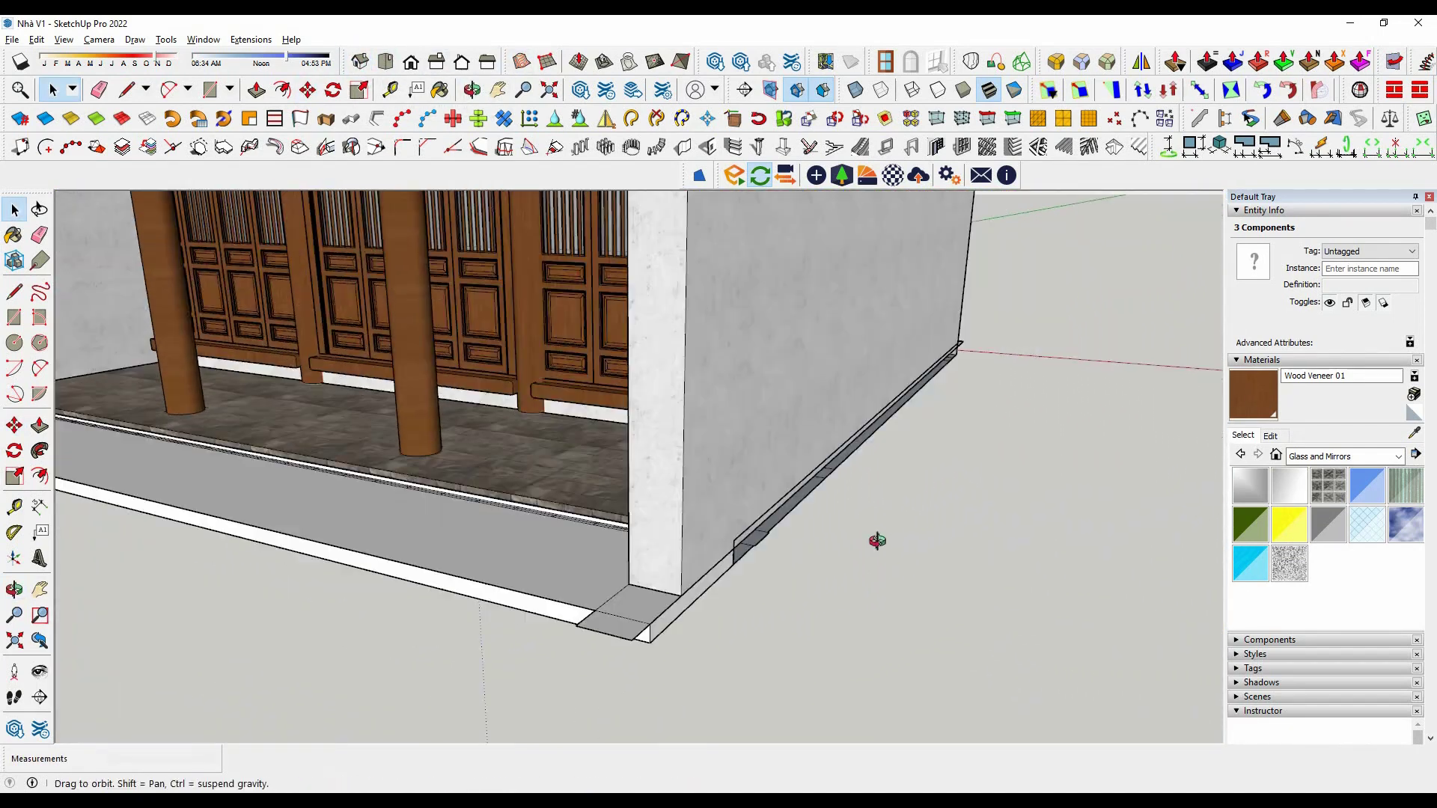
pyautogui.scroll(2, 661, 514)
pyautogui.scroll(3, 315, 449)
pyautogui.click(317, 463)
pyautogui.scroll(-3, 310, 484)
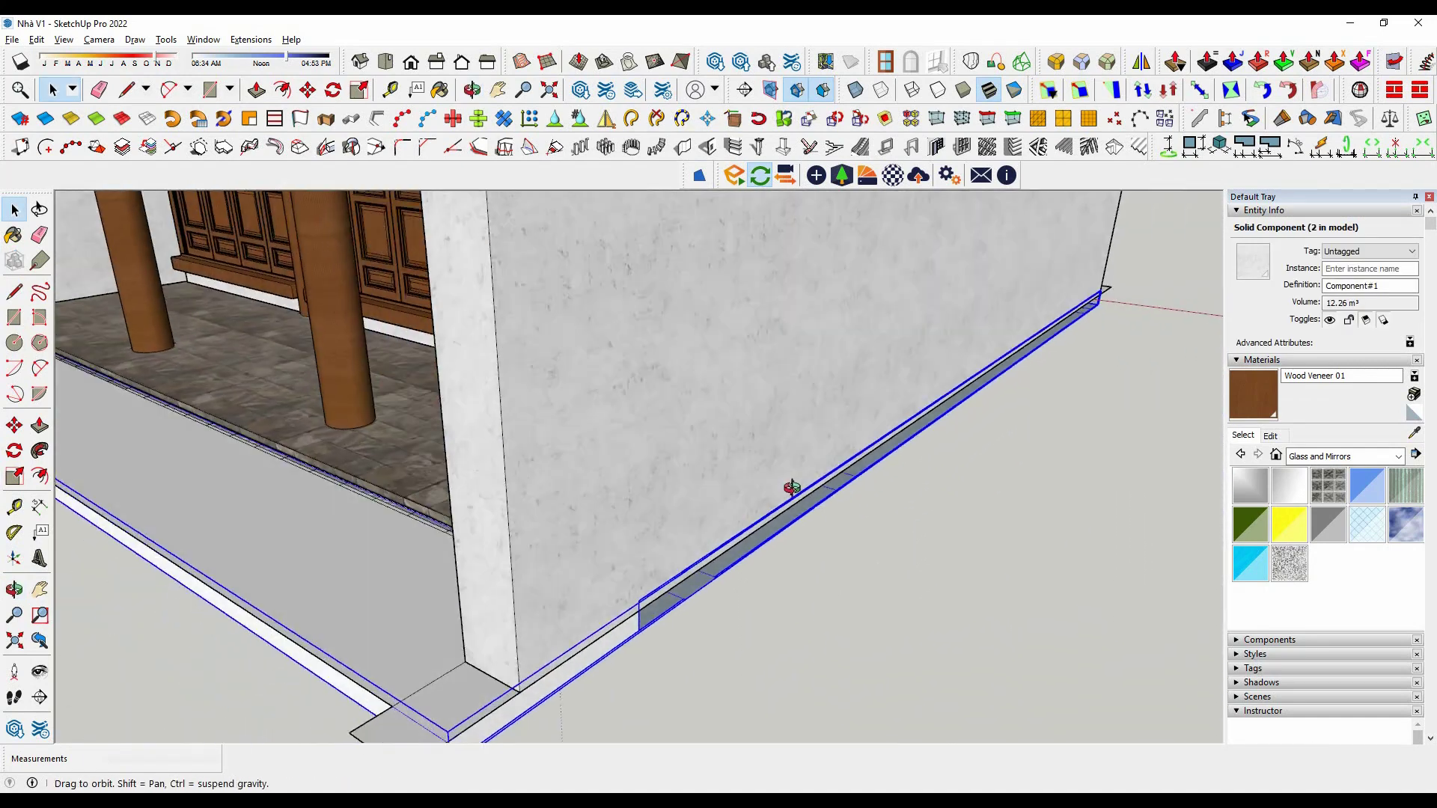
pyautogui.scroll(-2, 850, 542)
pyautogui.moveTo(850, 542); pyautogui.dragTo(949, 549, button='middle')
pyautogui.click(949, 550)
pyautogui.moveTo(679, 635)
pyautogui.mouseDown(button='middle')
pyautogui.moveTo(240, 523)
pyautogui.moveTo(645, 503)
pyautogui.moveTo(518, 386)
pyautogui.moveTo(610, 539)
pyautogui.mouseUp(button='middle')
pyautogui.click(240, 523)
pyautogui.click(645, 503)
pyautogui.rightClick(651, 503)
pyautogui.click(749, 135)
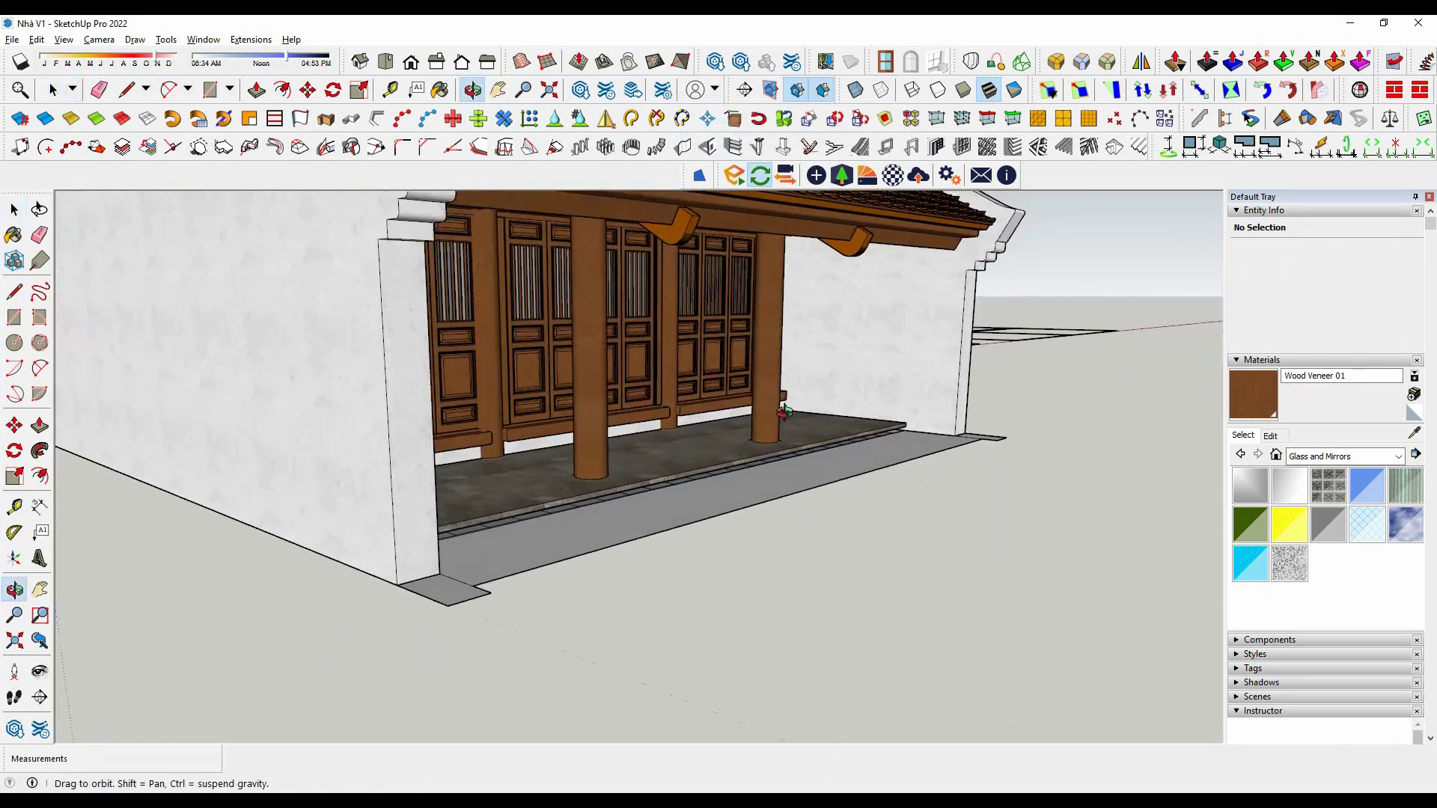
pyautogui.scroll(-2, 610, 539)
pyautogui.click(660, 553)
pyautogui.scroll(-1, 660, 554)
pyautogui.click(809, 545)
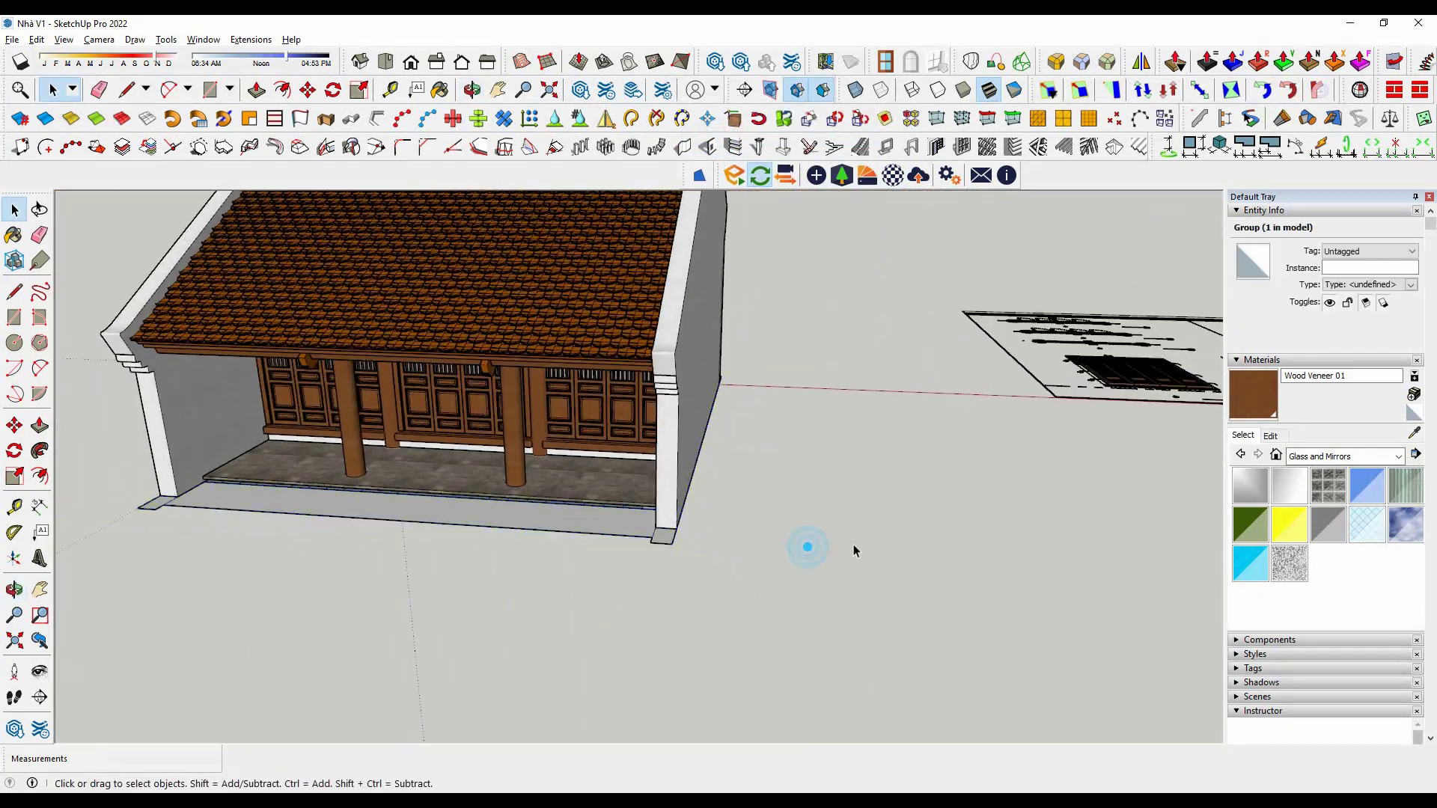
pyautogui.scroll(-2, 527, 537)
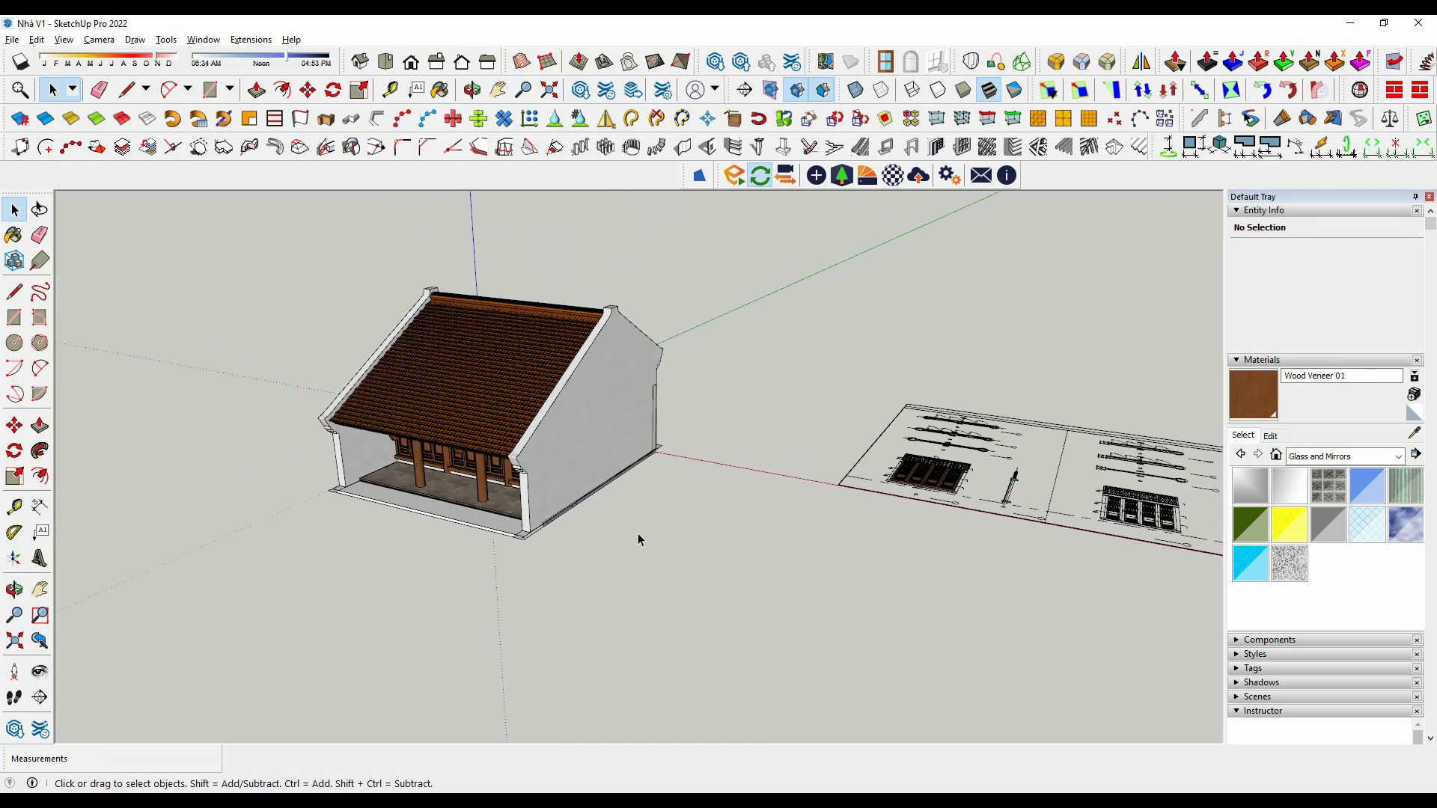
pyautogui.click(973, 524)
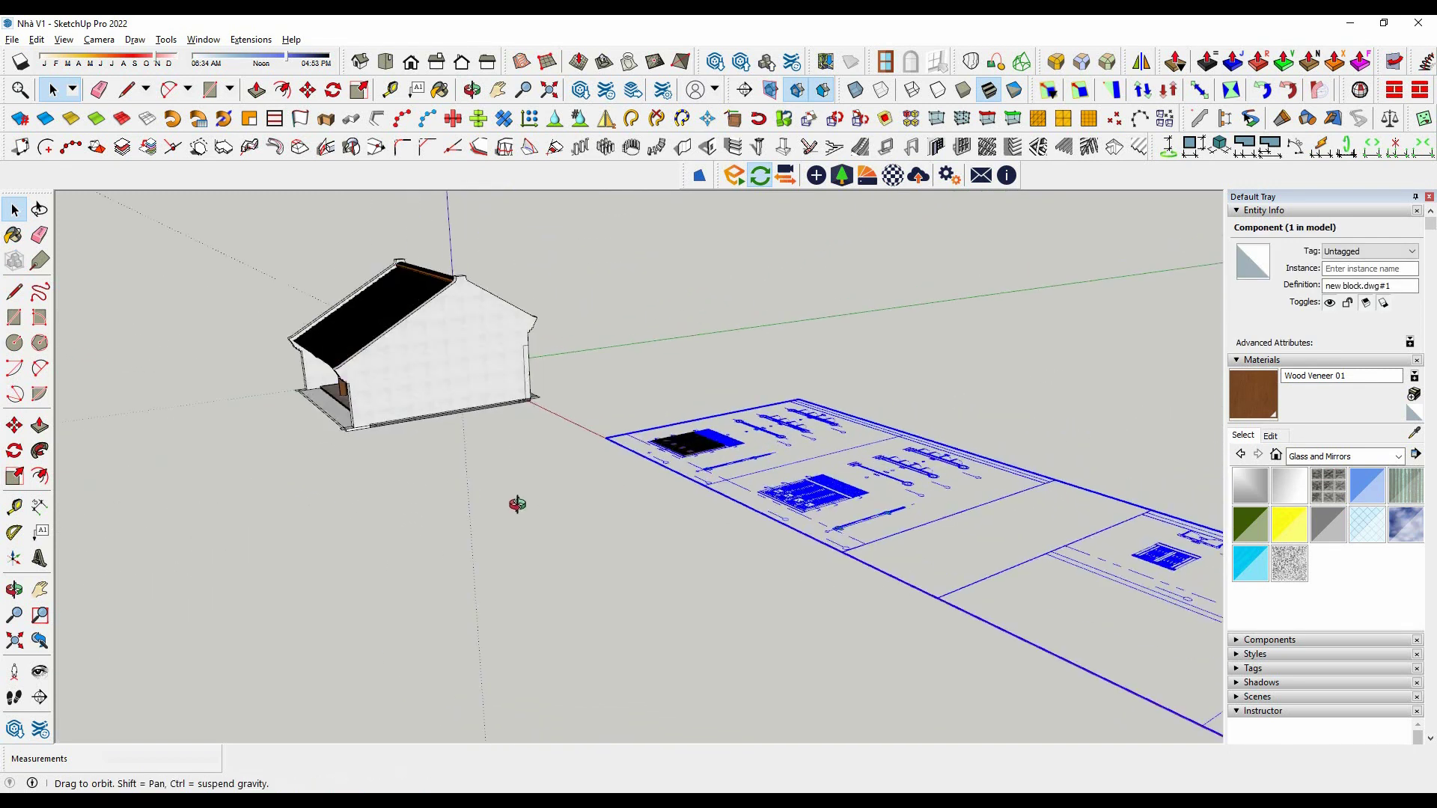